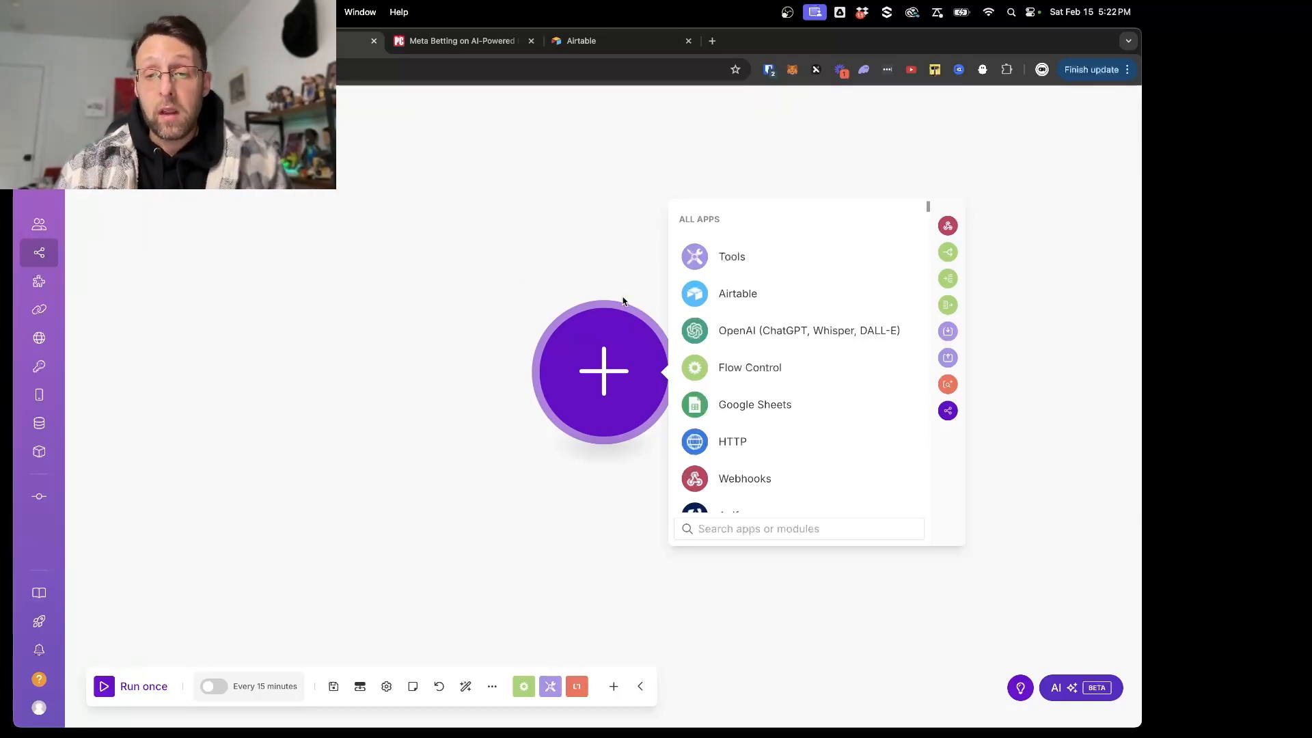
# - Add a Tools Set variable module as the first module and name its variable "Incoming Message"
pyautogui.click(723, 256)
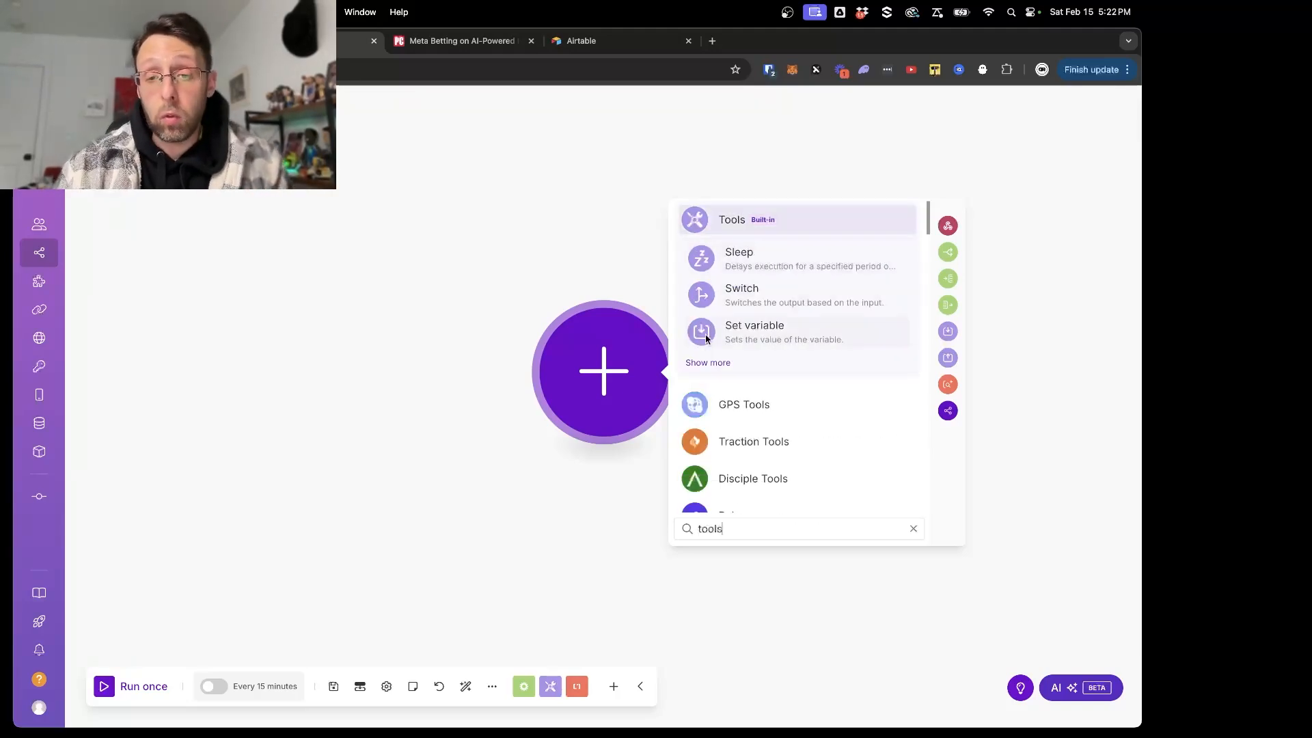
pyautogui.click(761, 335)
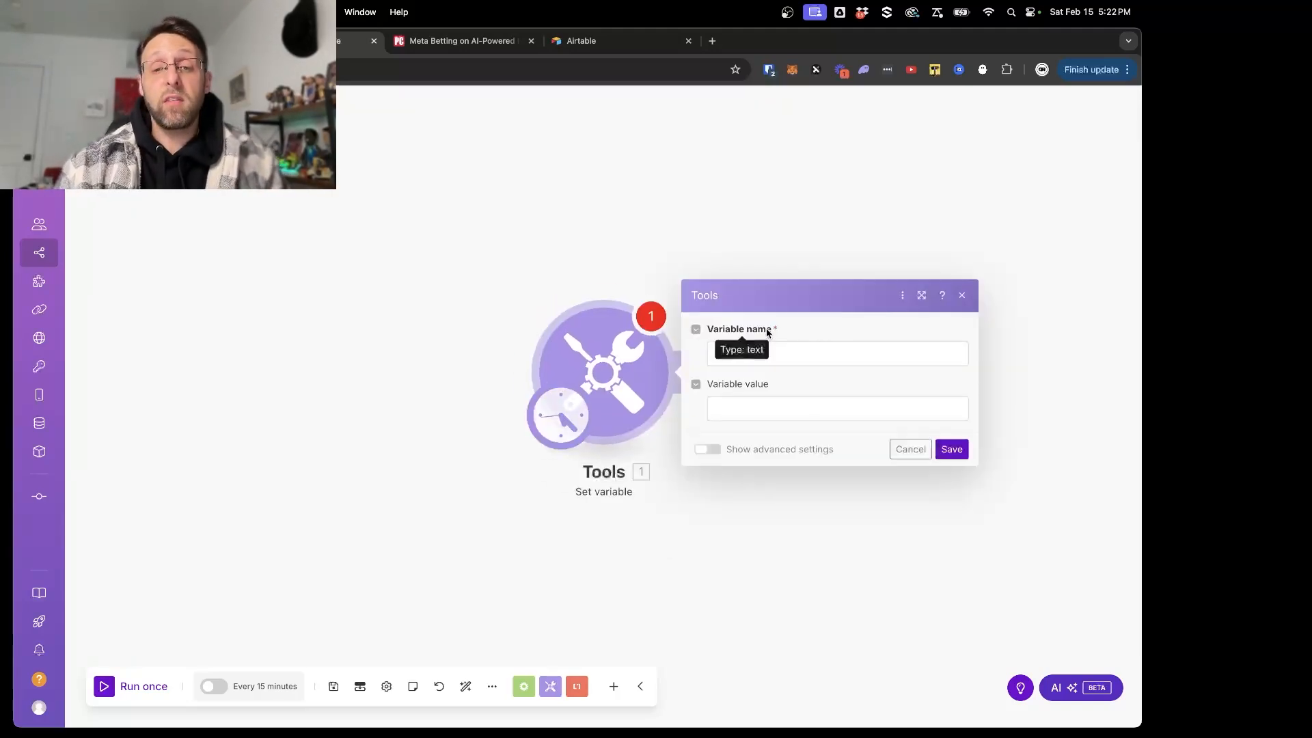
pyautogui.click(763, 354)
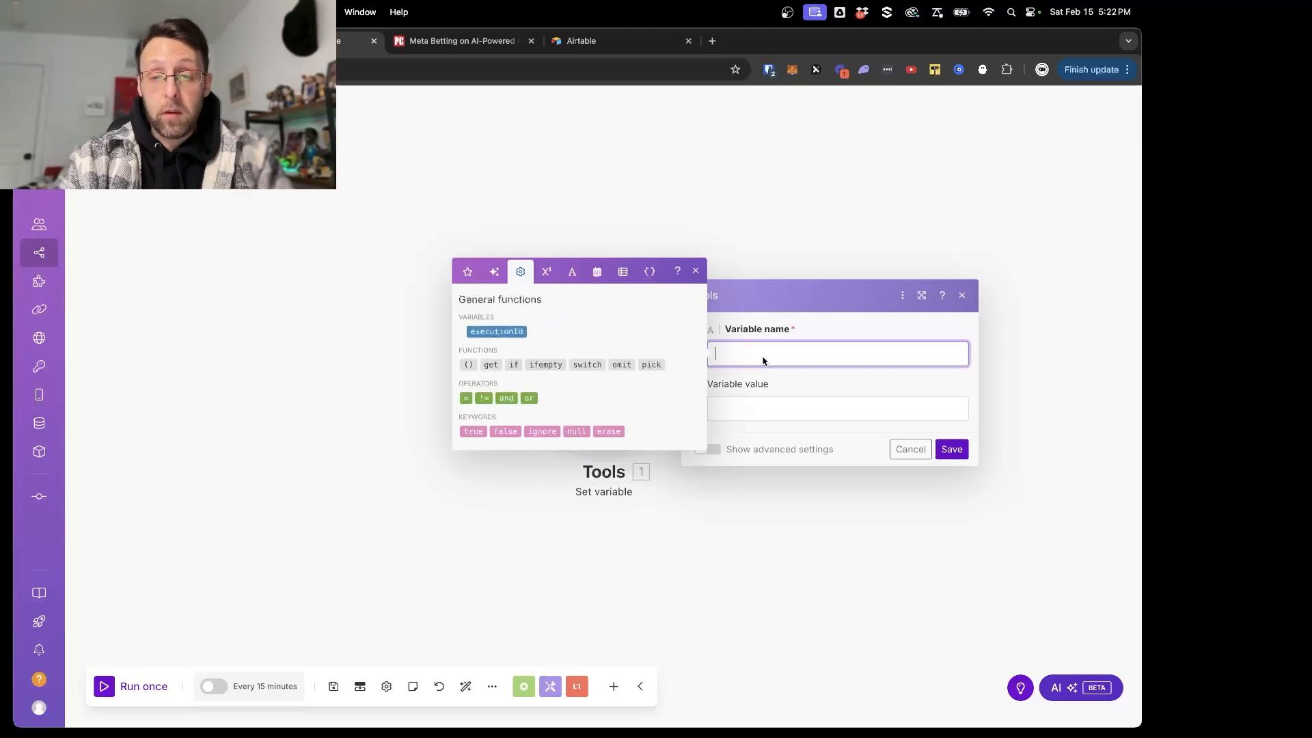
pyautogui.write('Incoming ')
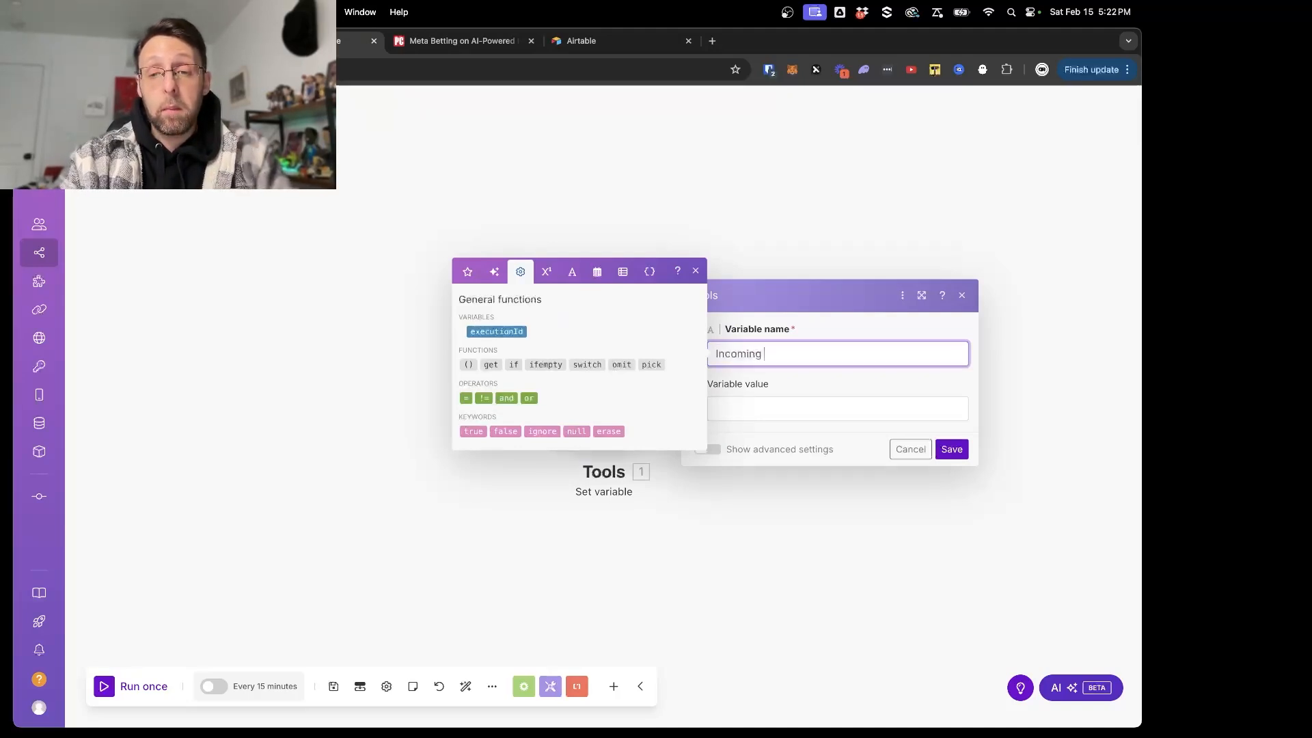
pyautogui.write('Message')
pyautogui.click(154, 41)
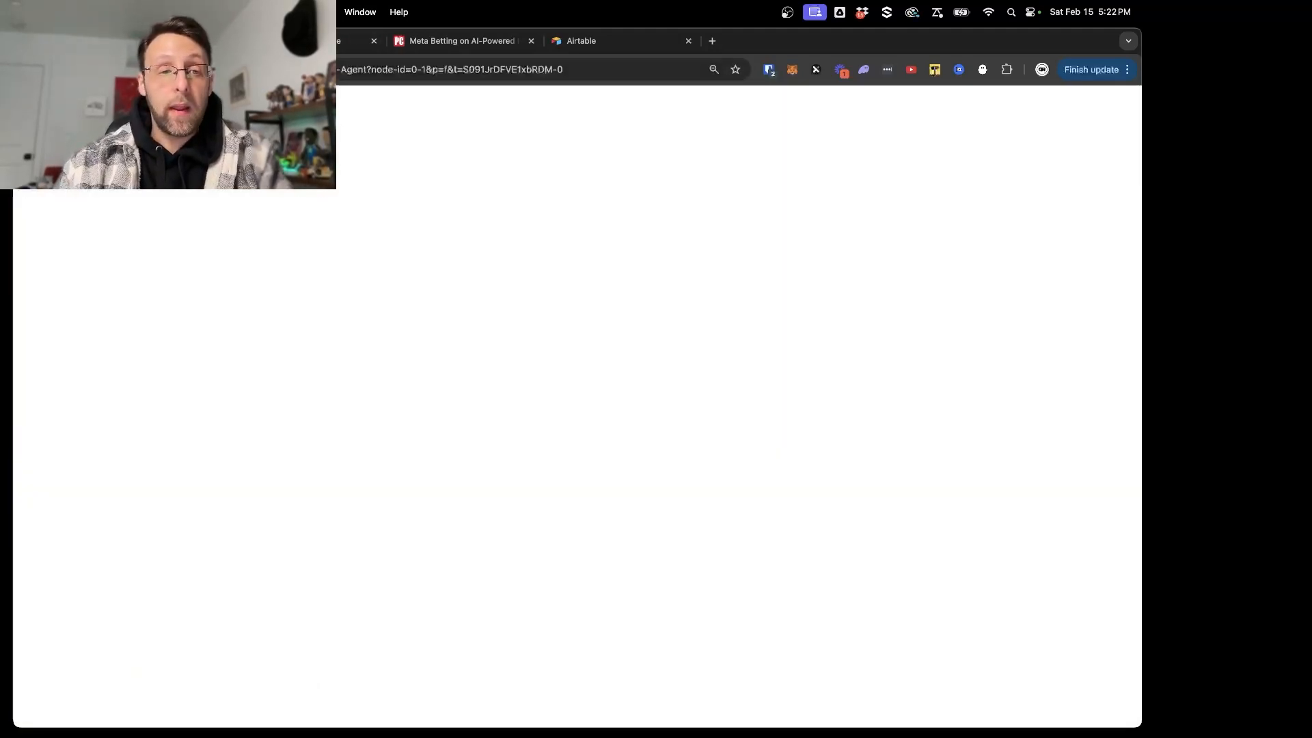
pyautogui.click(408, 142)
pyautogui.click(300, 41)
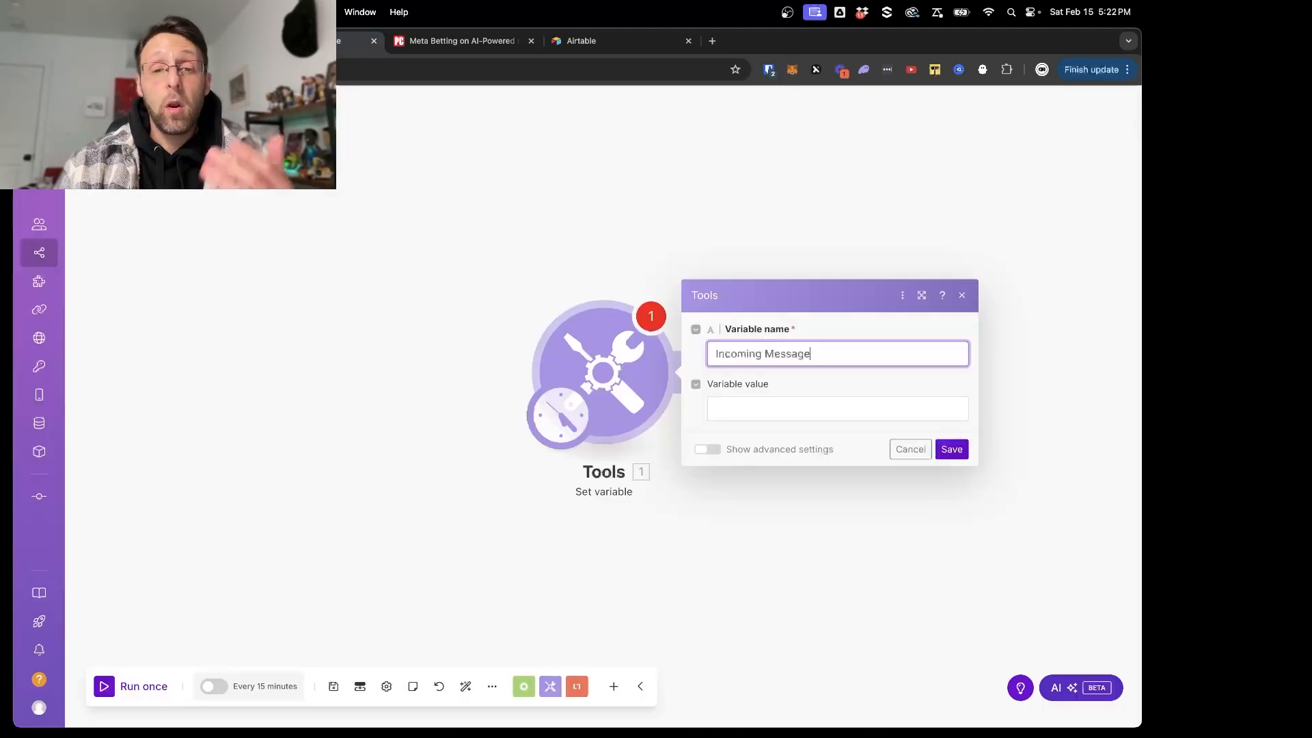
# - Copy the headline "Meta Betting on AI-Powered Humanoid Robots" from the open news article
pyautogui.click(754, 419)
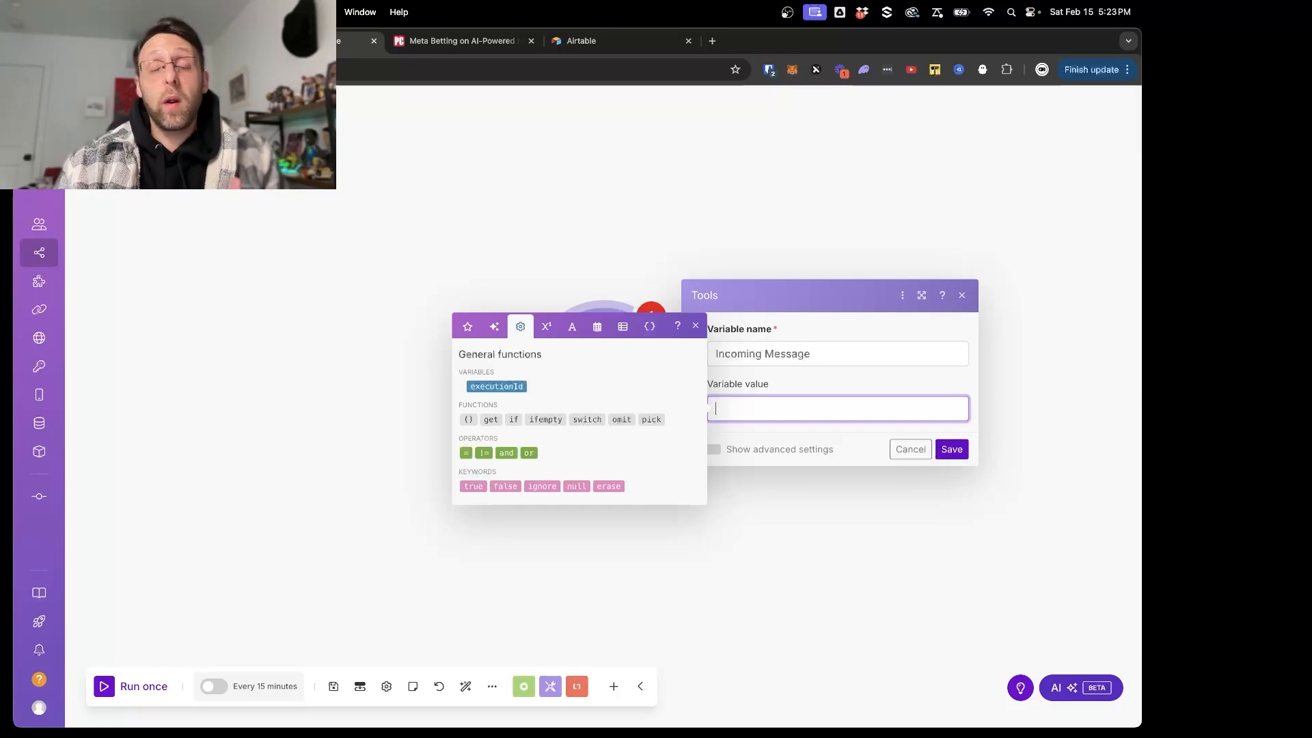
pyautogui.click(437, 48)
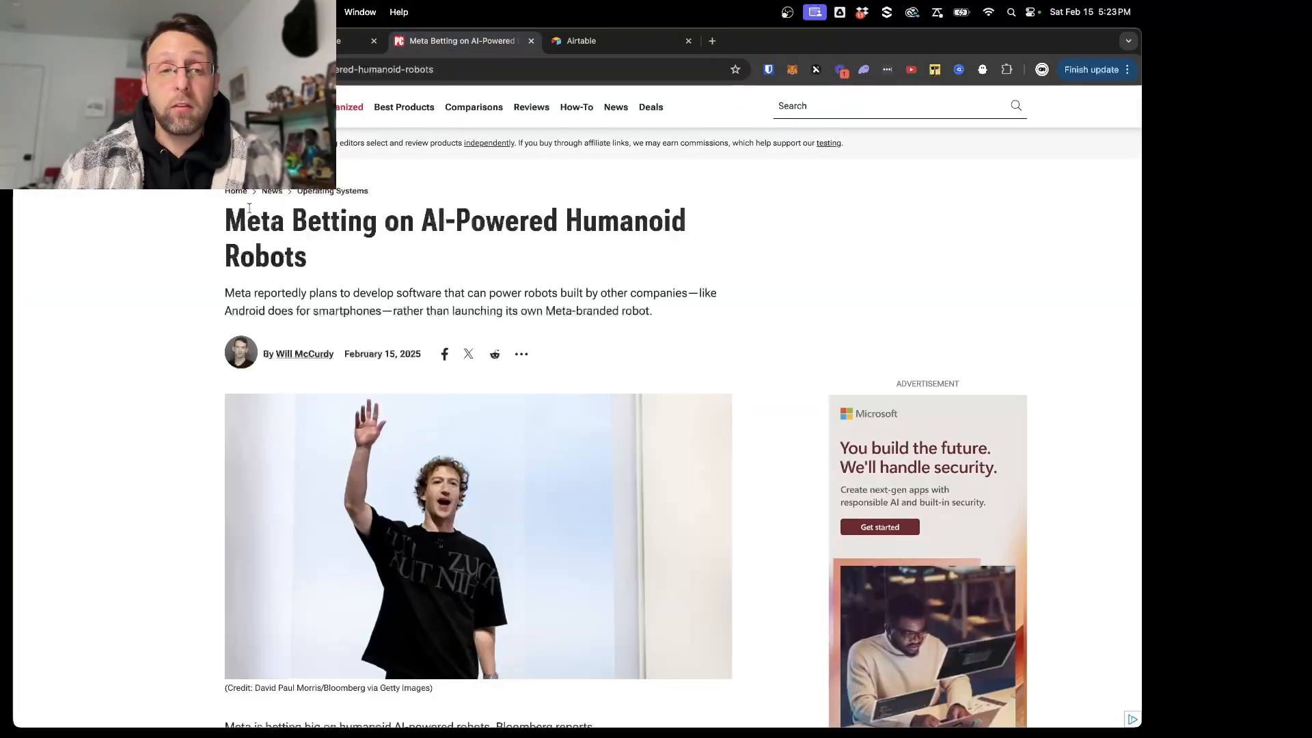
pyautogui.moveTo(211, 223); pyautogui.dragTo(509, 246)
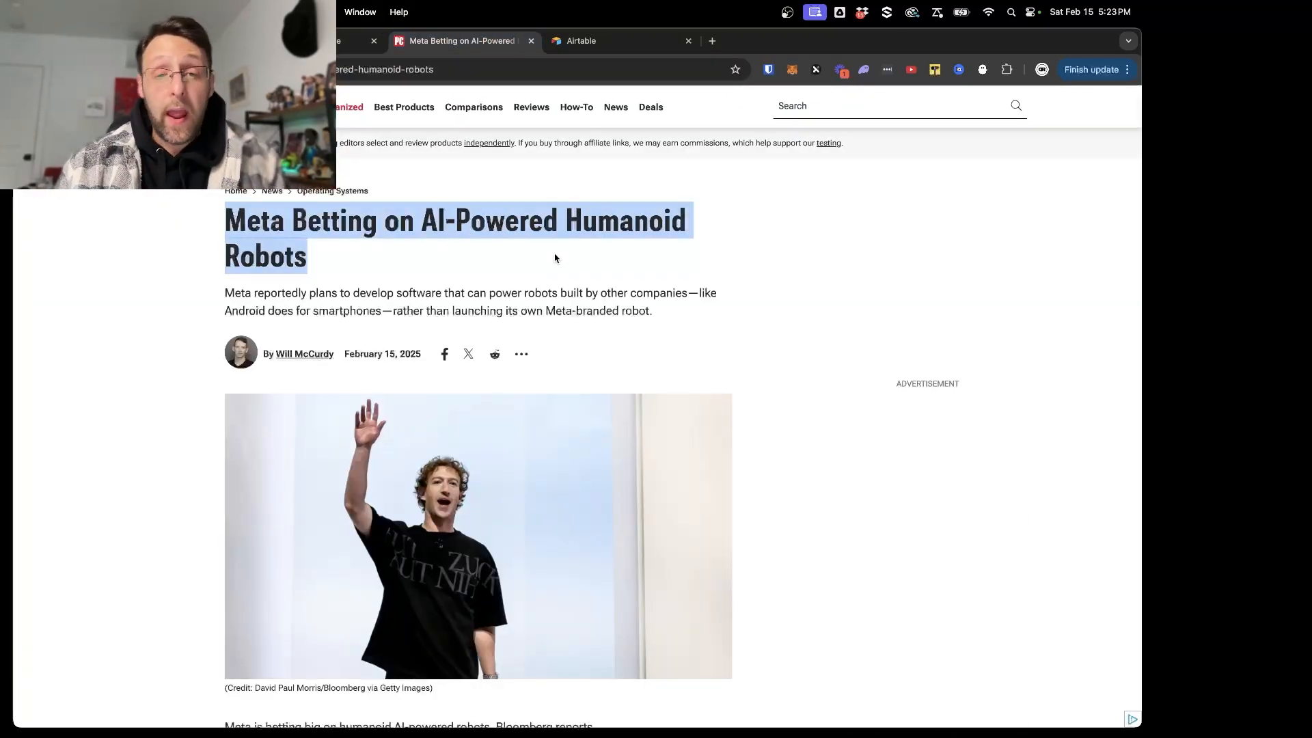
pyautogui.moveTo(226, 293); pyautogui.dragTo(688, 298)
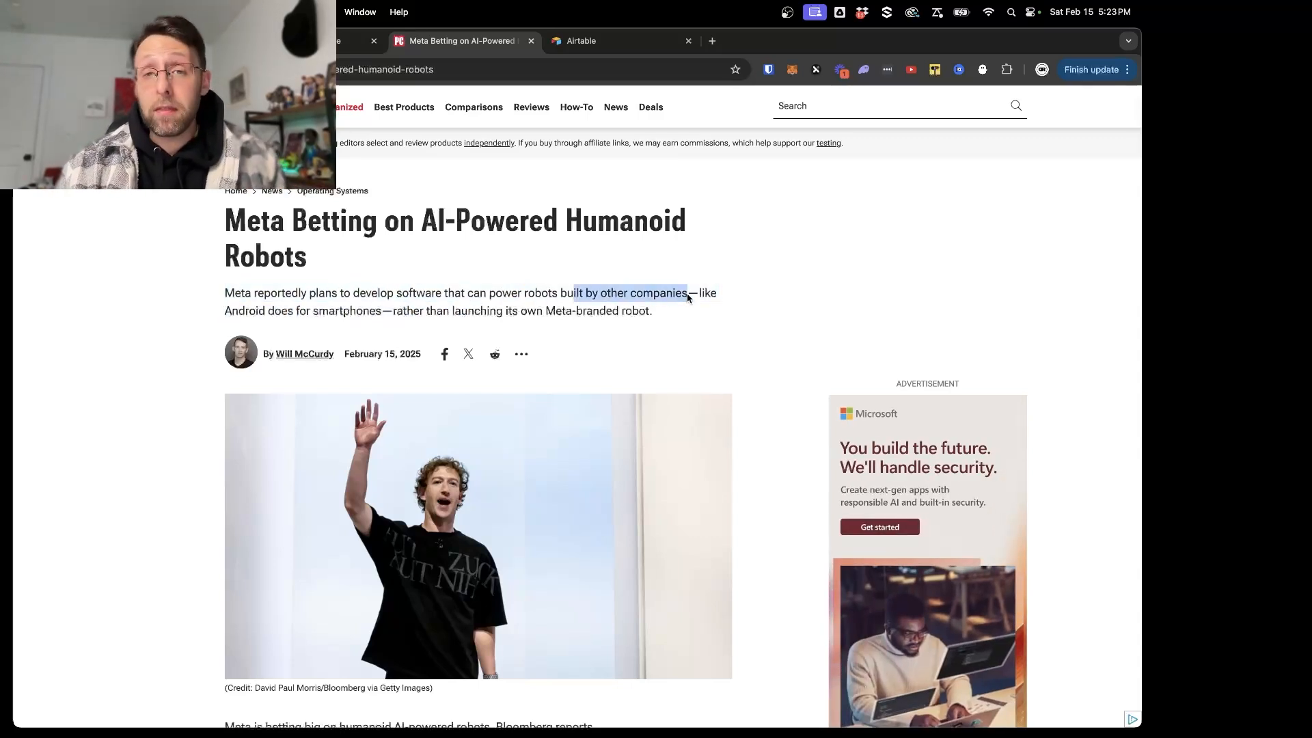
pyautogui.moveTo(229, 237); pyautogui.dragTo(314, 258)
pyautogui.press('super+c')
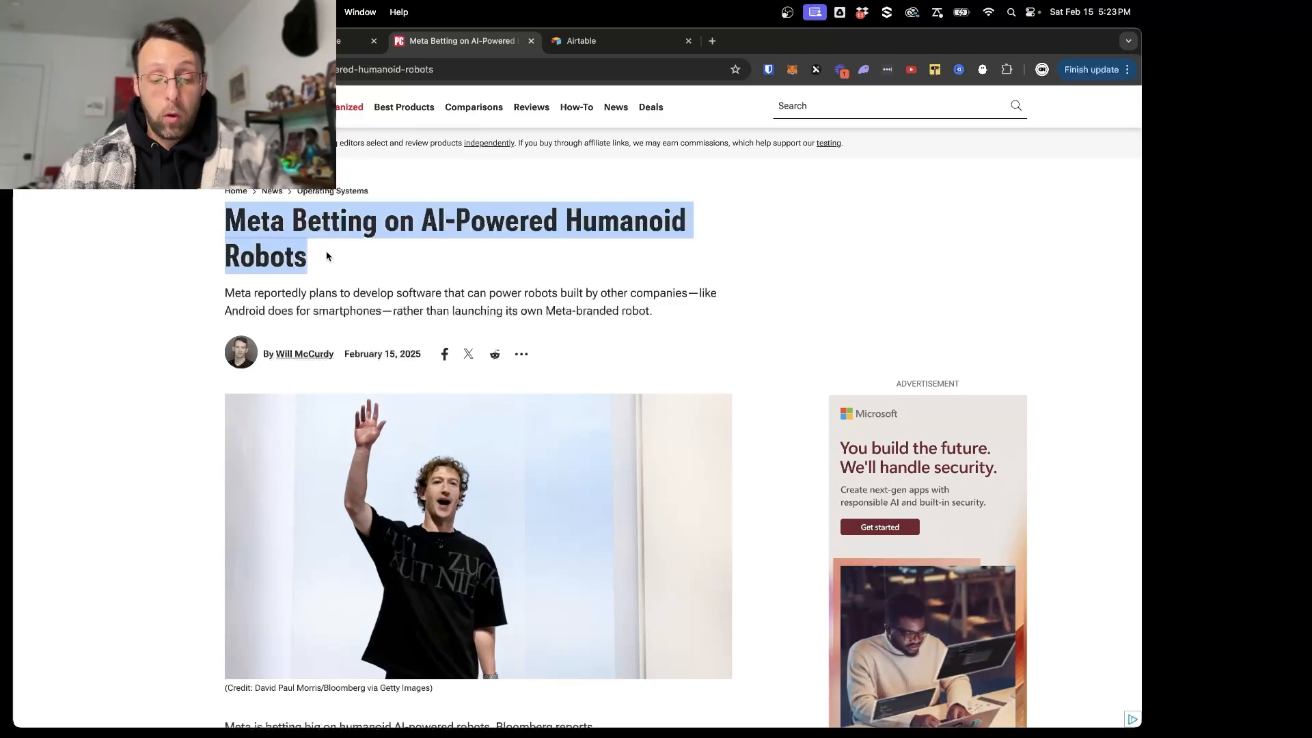
pyautogui.click(121, 253)
# - Set the variable value to "i want to write a linkedin post on Meta Betting on AI-Powered Humanoid Robots" and save the module
pyautogui.click(317, 41)
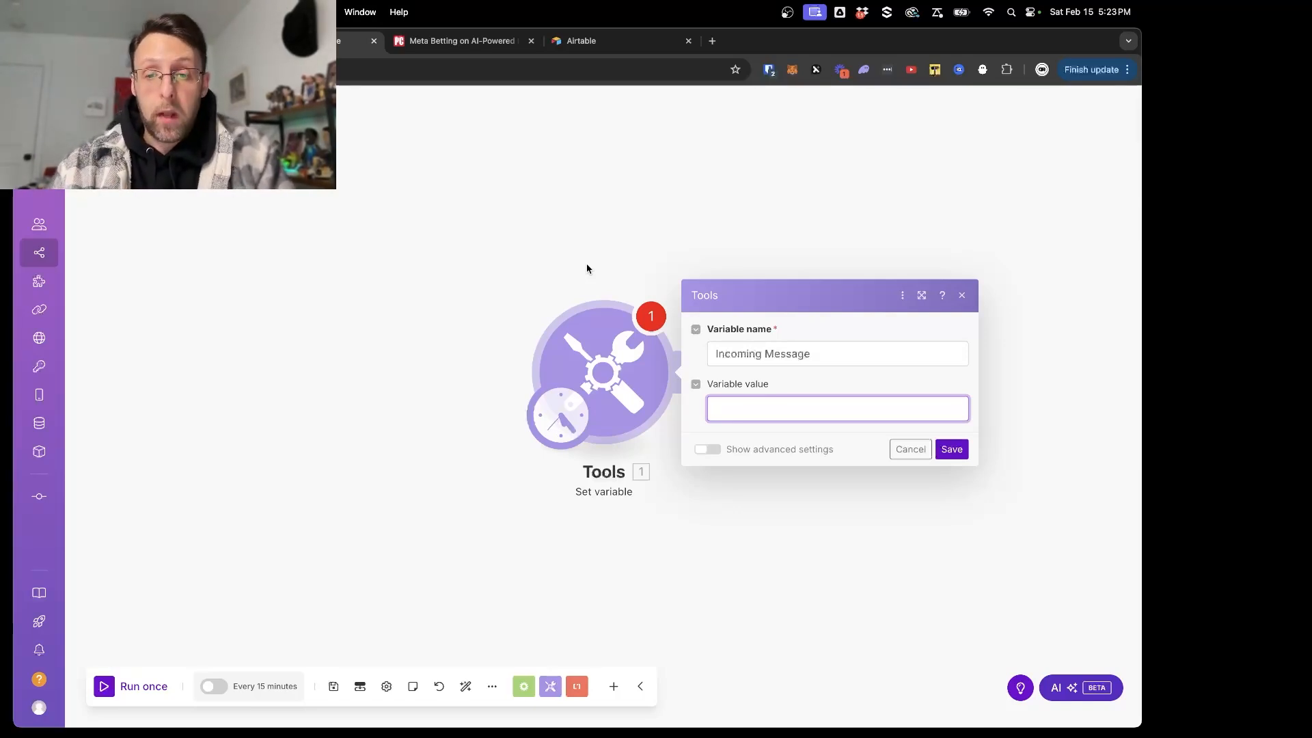
pyautogui.write('i want to')
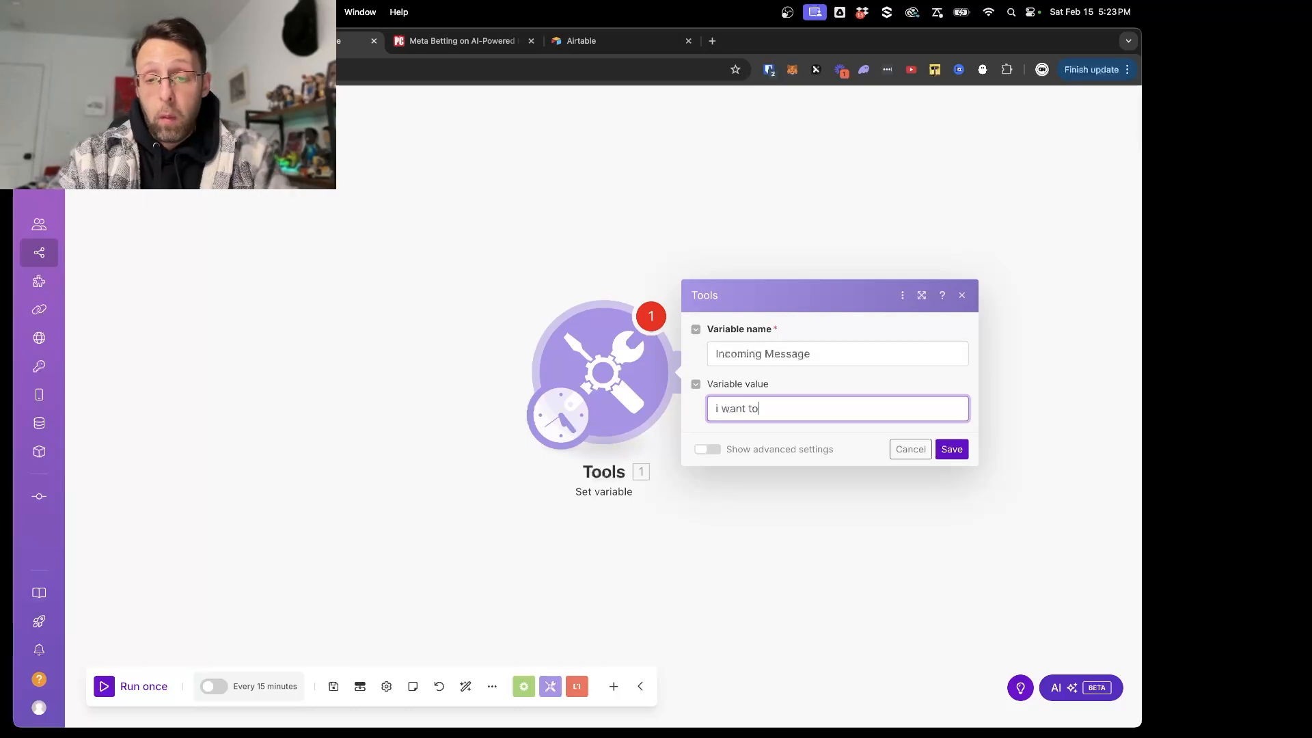
pyautogui.write(' write a linkedin pos')
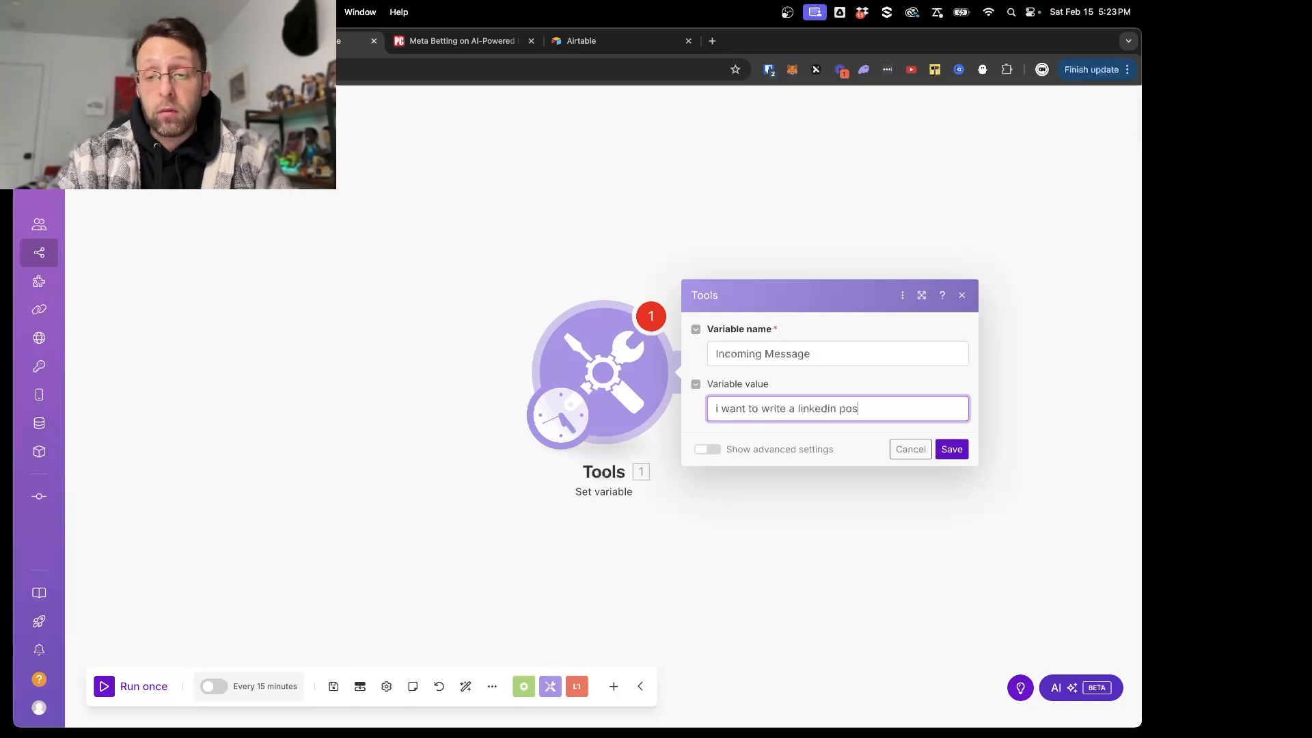
pyautogui.write('t on')
pyautogui.press('super+v')
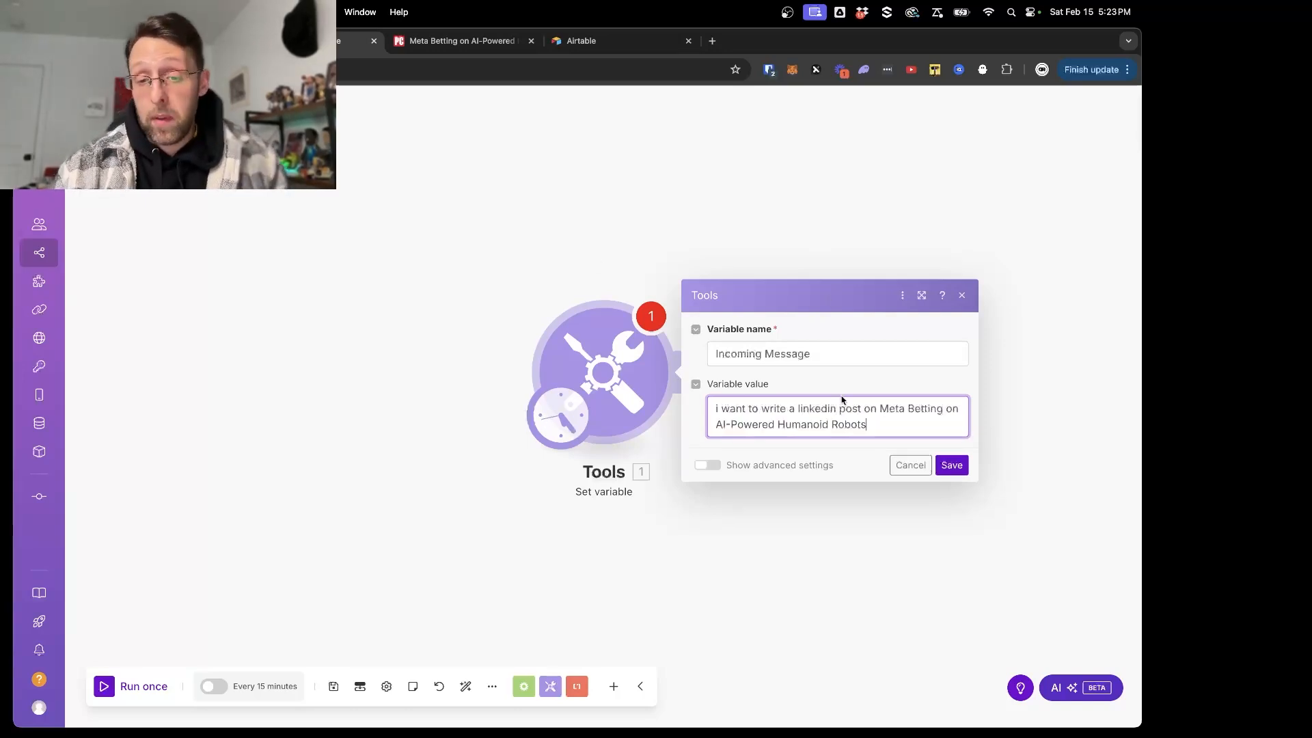
pyautogui.click(950, 465)
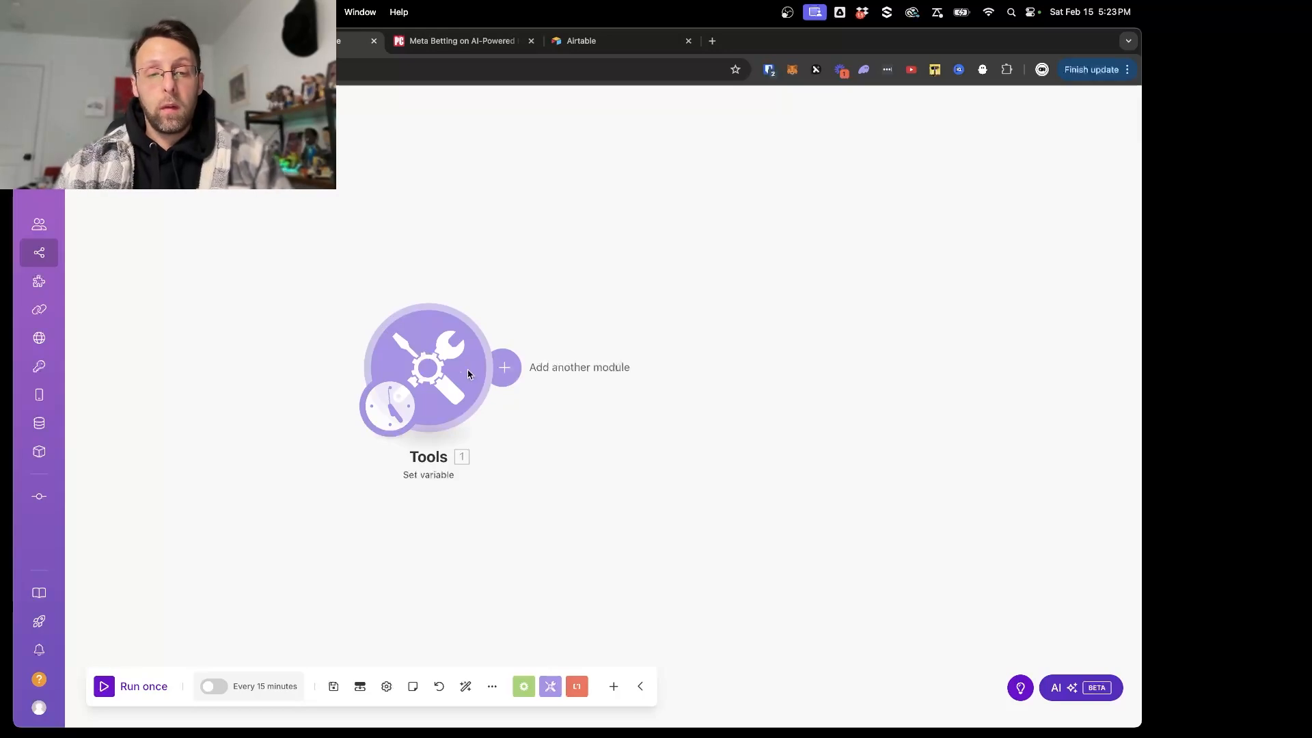
# - Rename the Set variable module "Input Message" and save the scenario
pyautogui.rightClick(425, 373)
pyautogui.click(471, 472)
pyautogui.write('I')
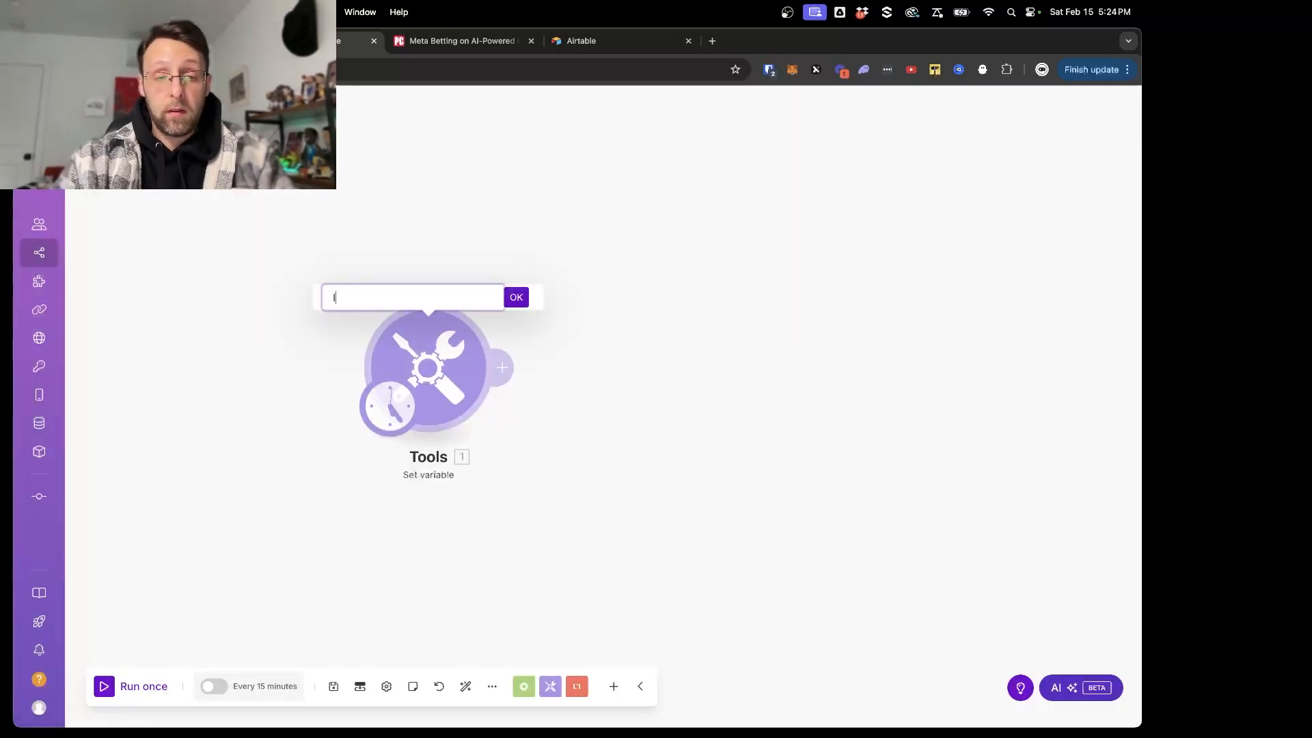
pyautogui.write('nput Message')
pyautogui.press('Return')
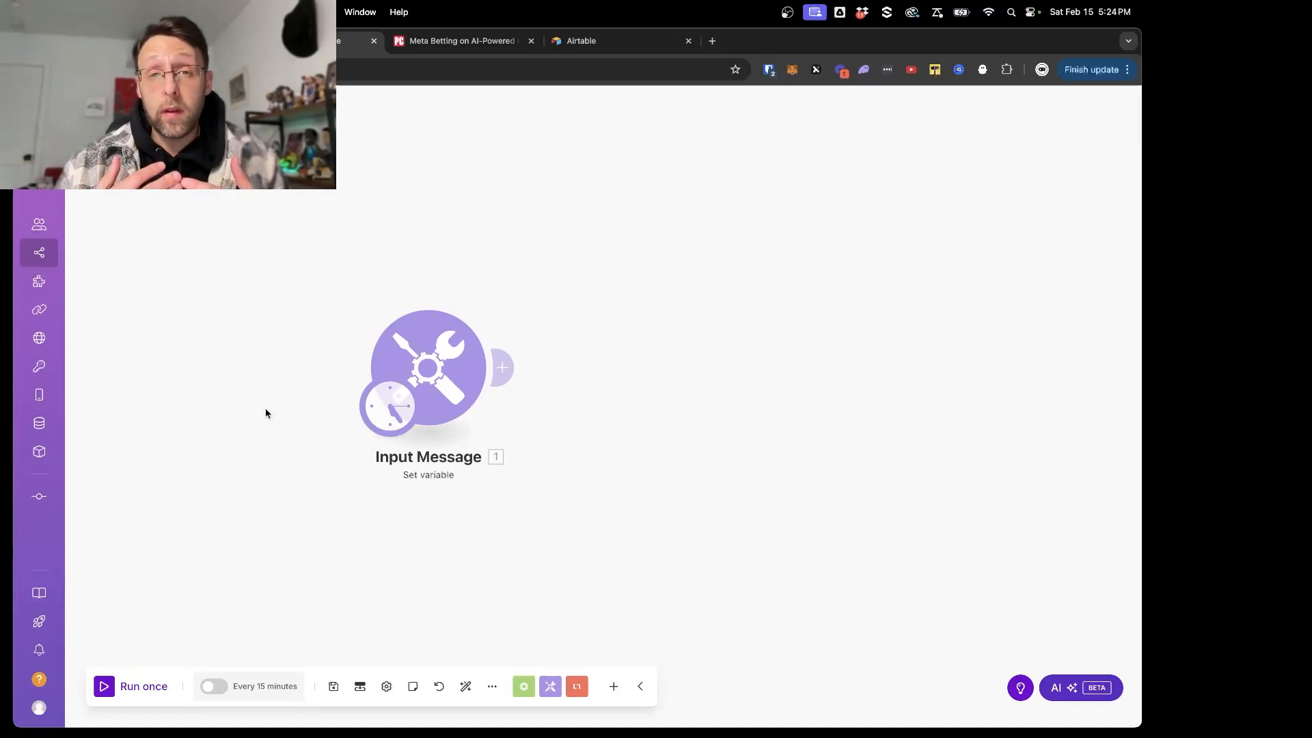
pyautogui.click(334, 687)
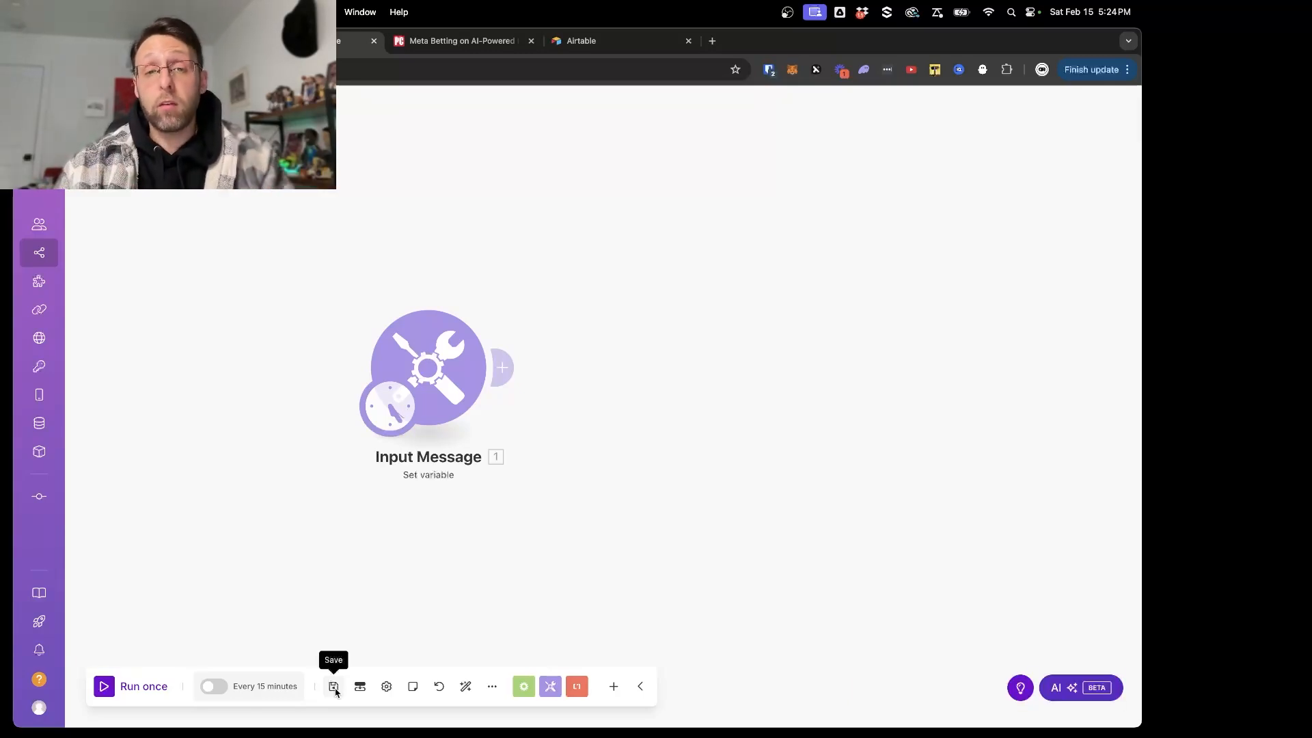
# - Add an OpenAI "Create a Completion (Prompt) (GPT and o1, o3 Models)" module after the Input Message module
pyautogui.click(490, 368)
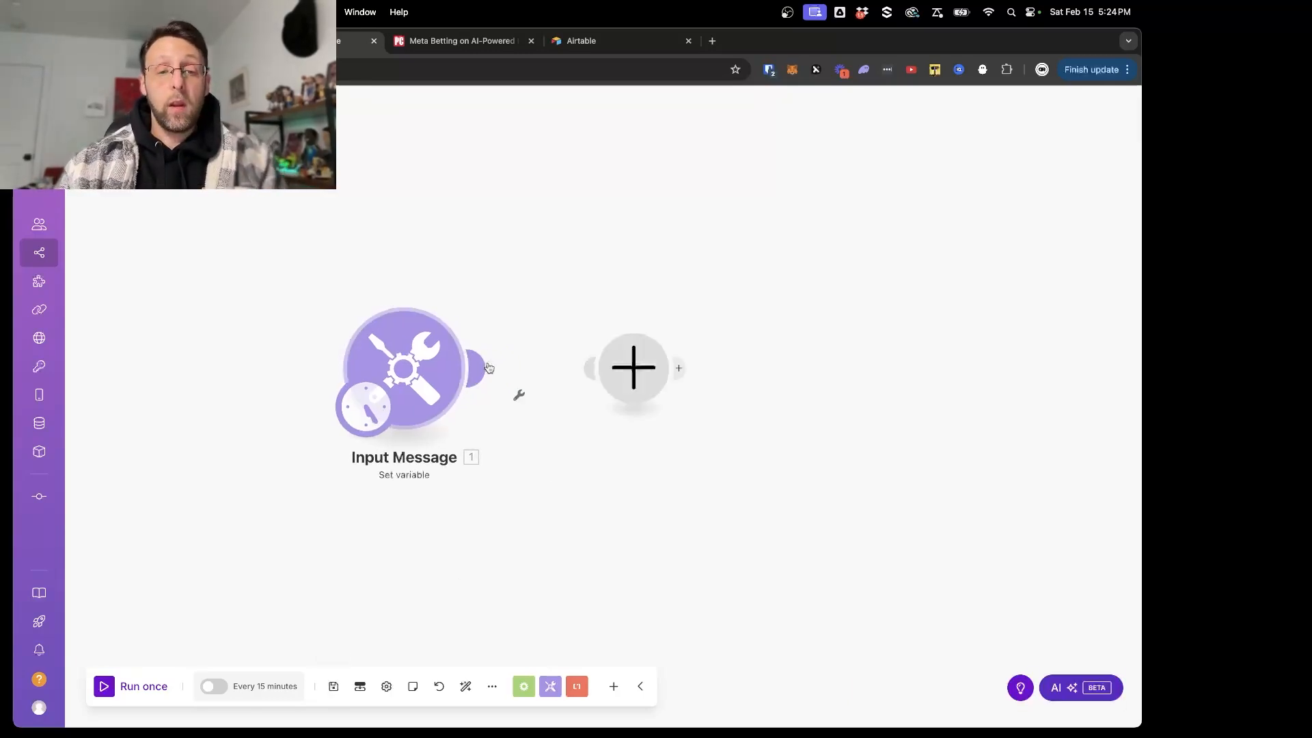
pyautogui.write('open')
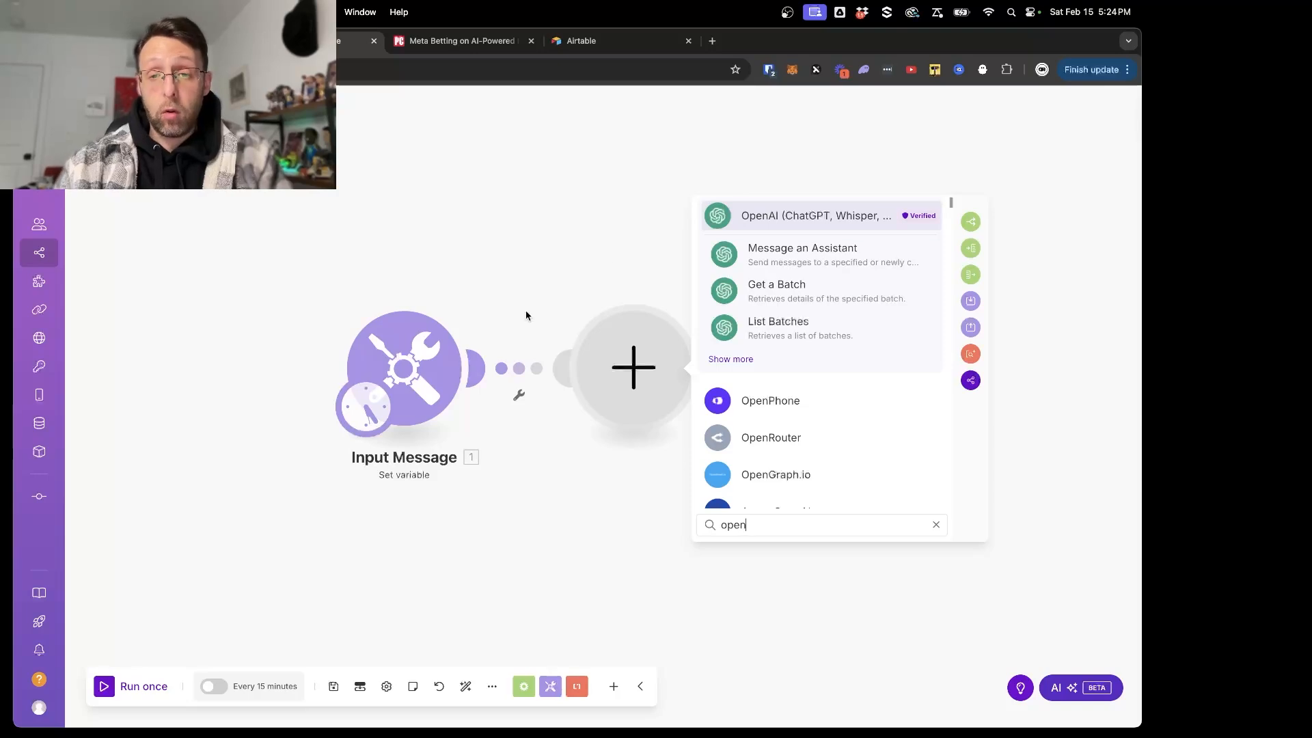
pyautogui.click(731, 360)
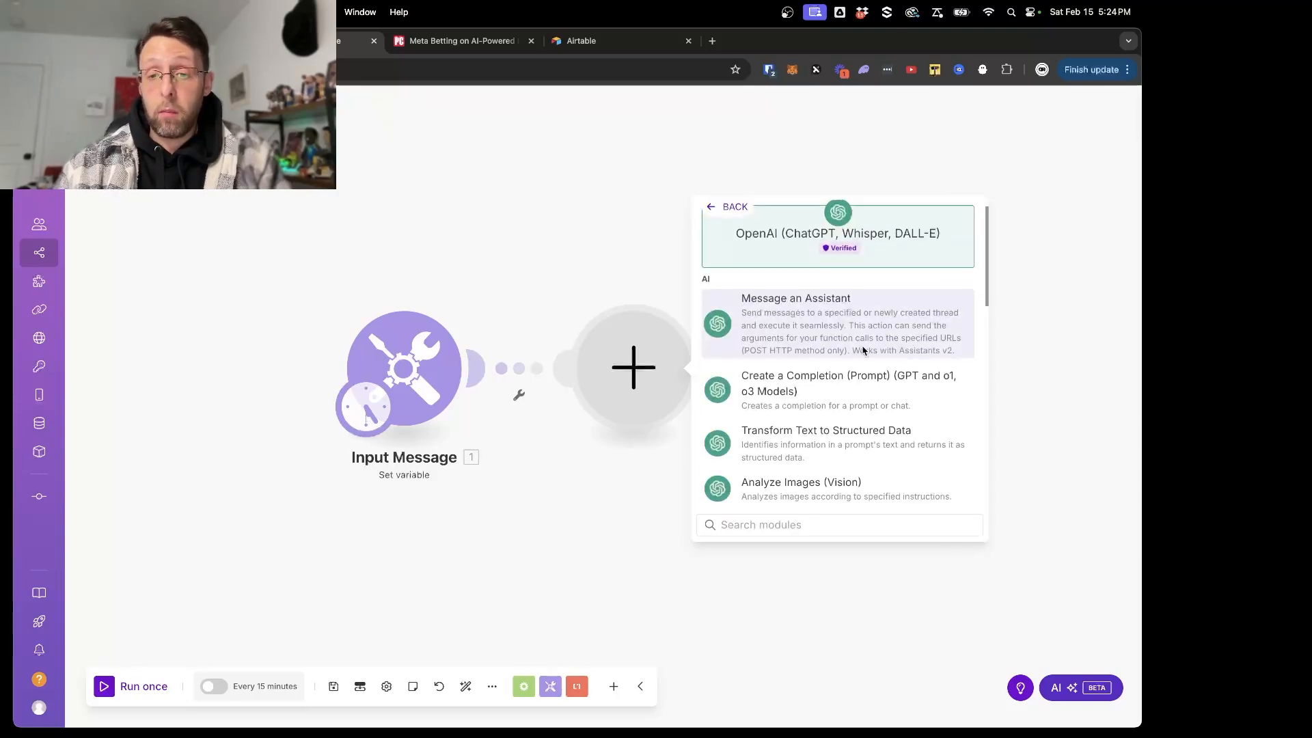
pyautogui.scroll(-2, 863, 351)
pyautogui.click(818, 320)
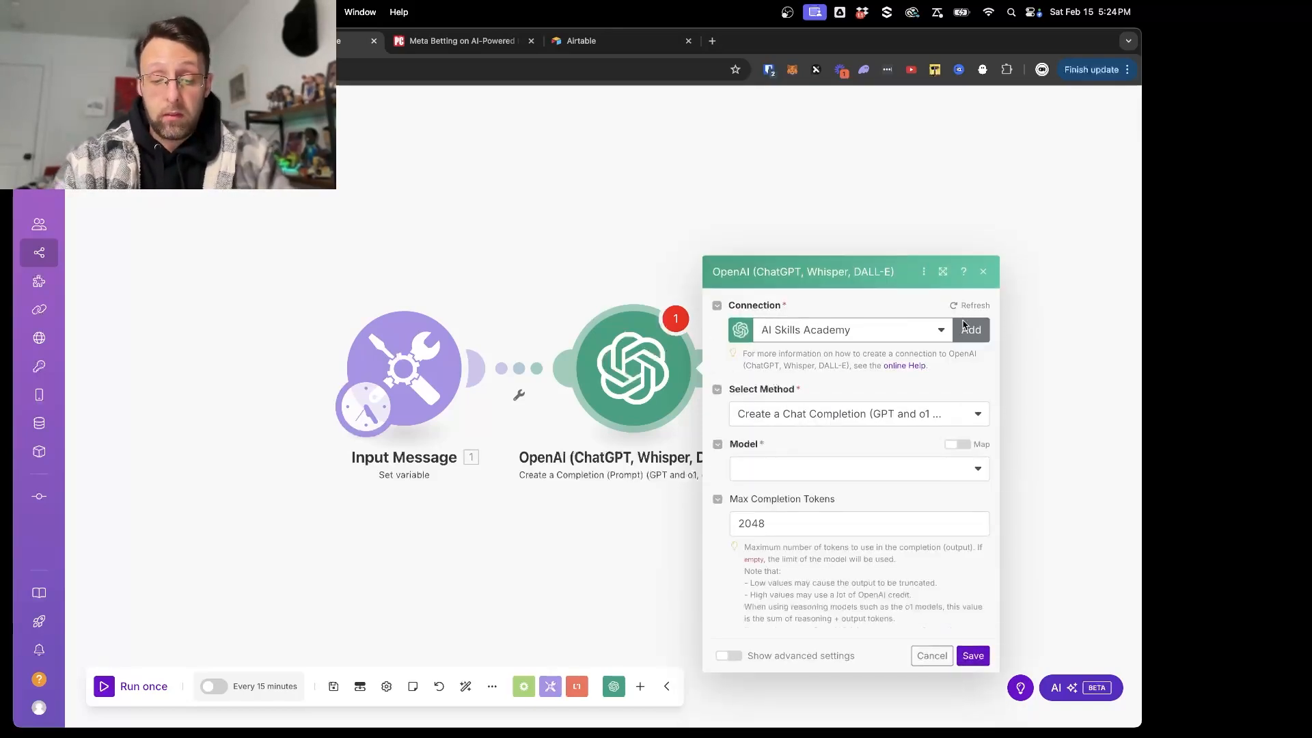
# - Open the OpenAI platform's API keys page in a new tab, view the form for creating a secret key and dismiss it
pyautogui.press('super+t')
pyautogui.write('plat')
pyautogui.press('Return')
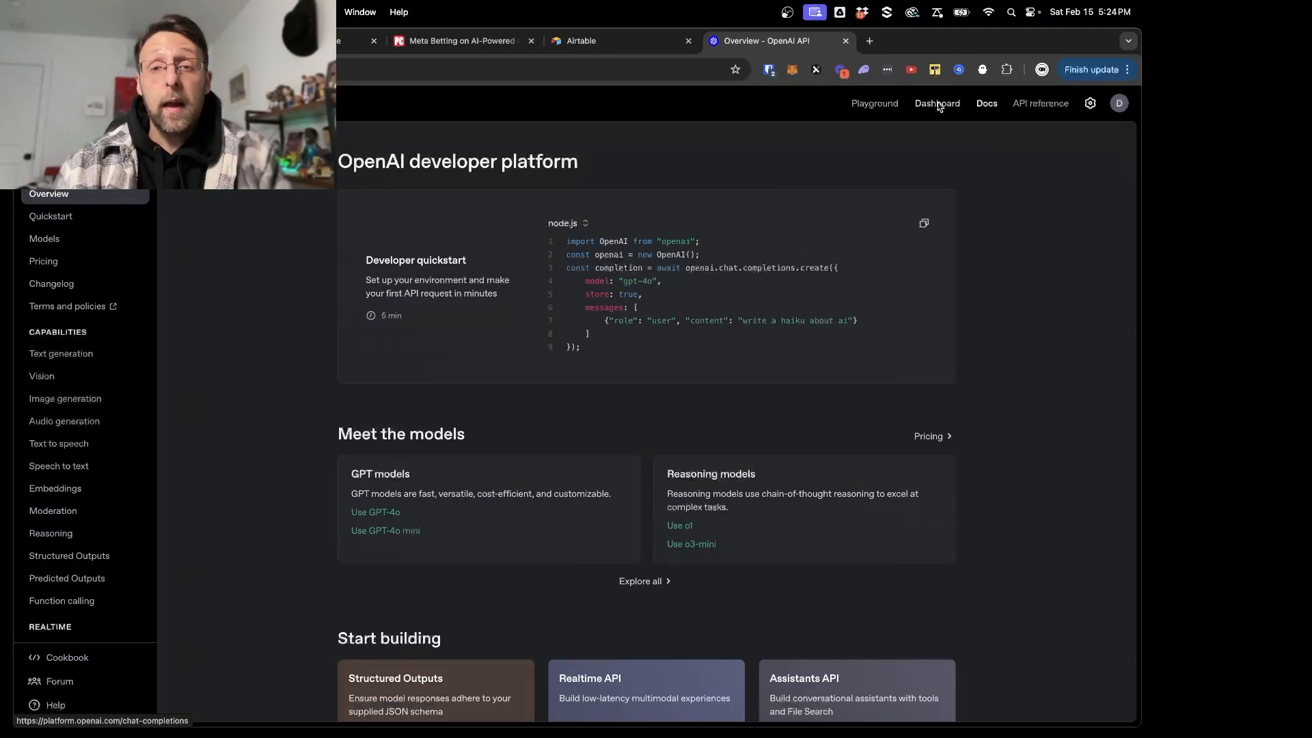
pyautogui.click(937, 103)
pyautogui.click(96, 341)
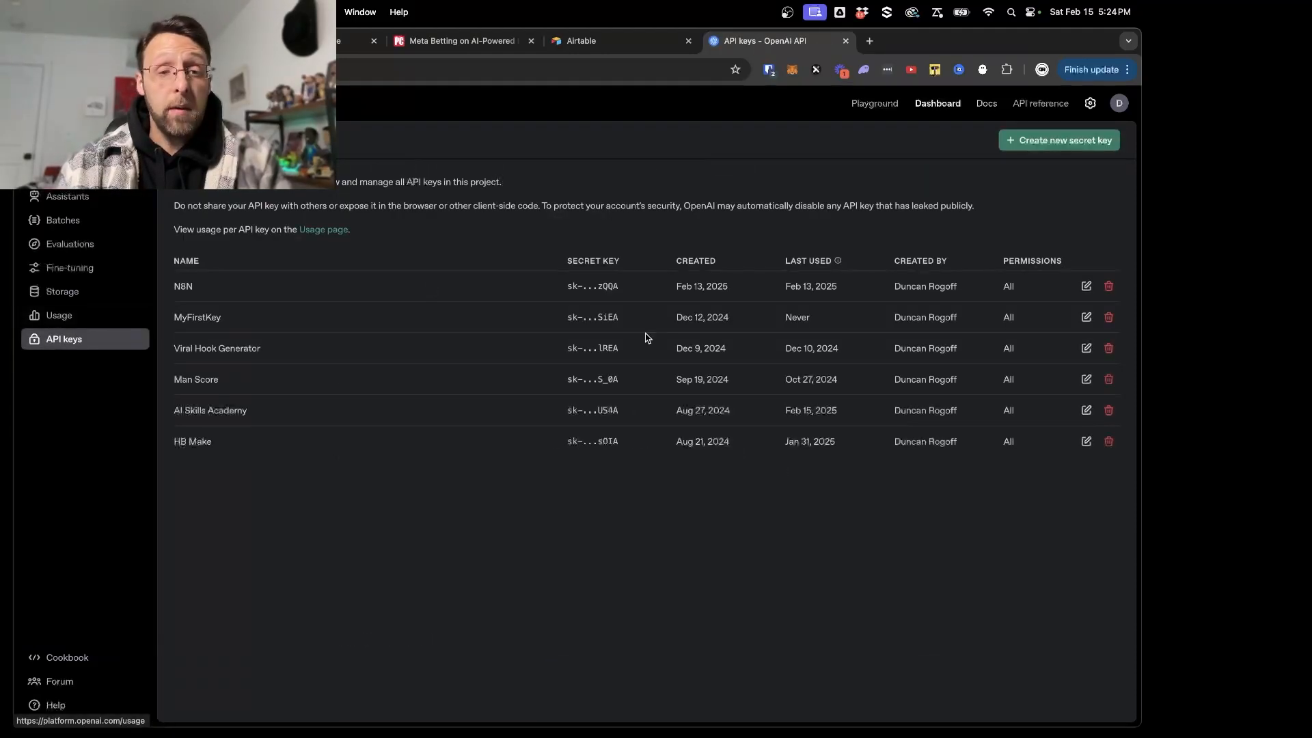
pyautogui.click(1052, 143)
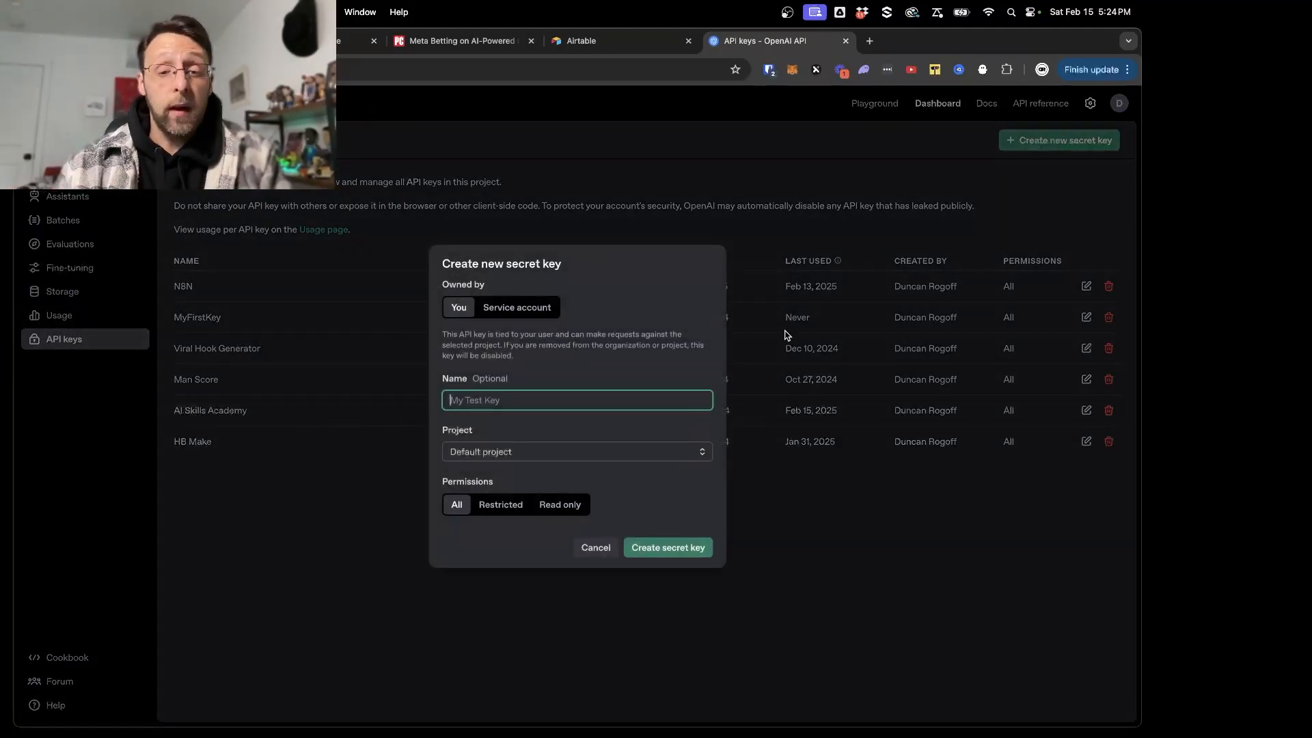
pyautogui.click(596, 549)
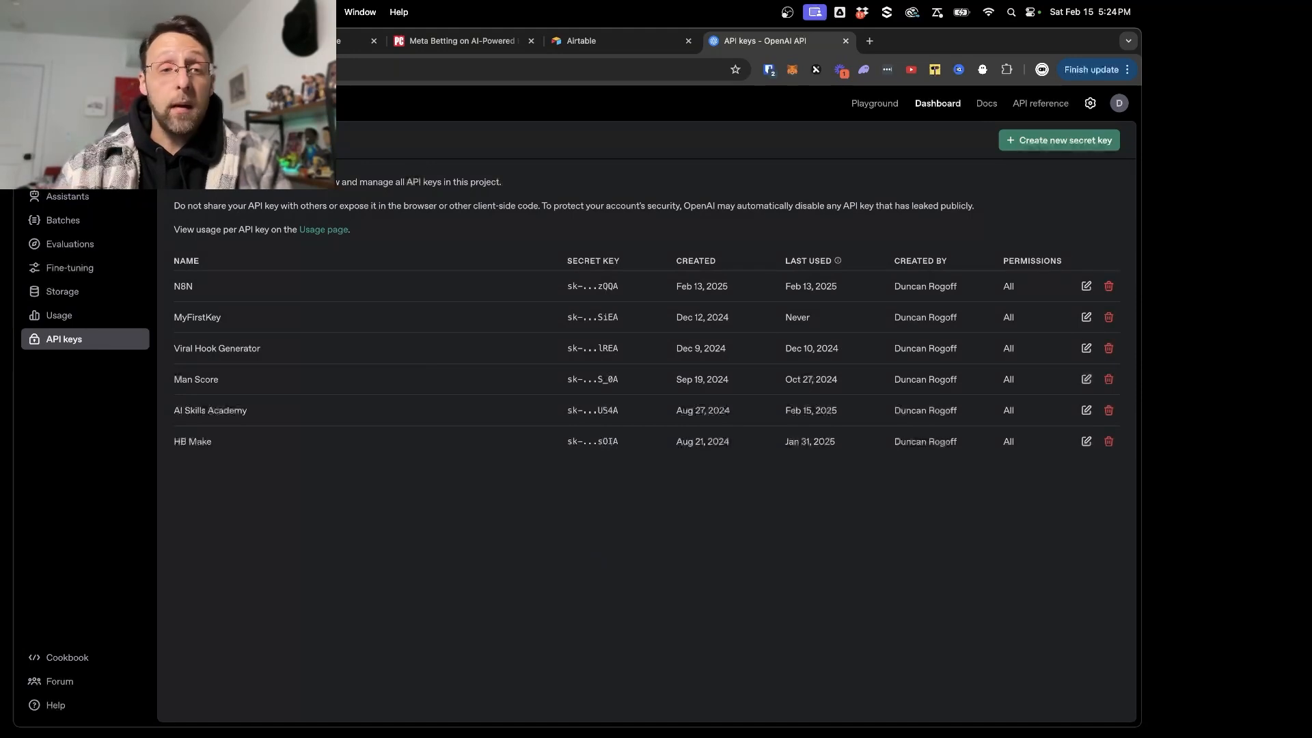
# - View the OpenAI module's form for creating a connection, dismiss it without saving, and close the API keys page
pyautogui.click(356, 41)
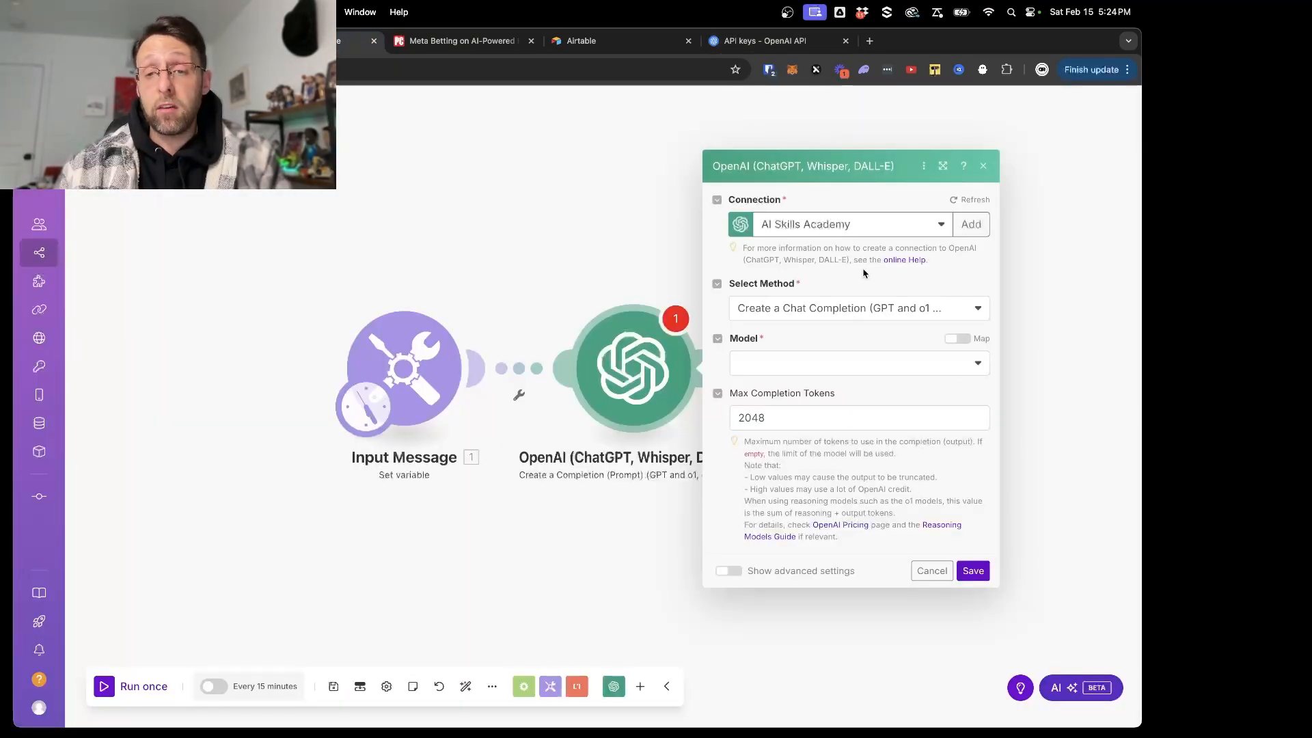
pyautogui.click(973, 225)
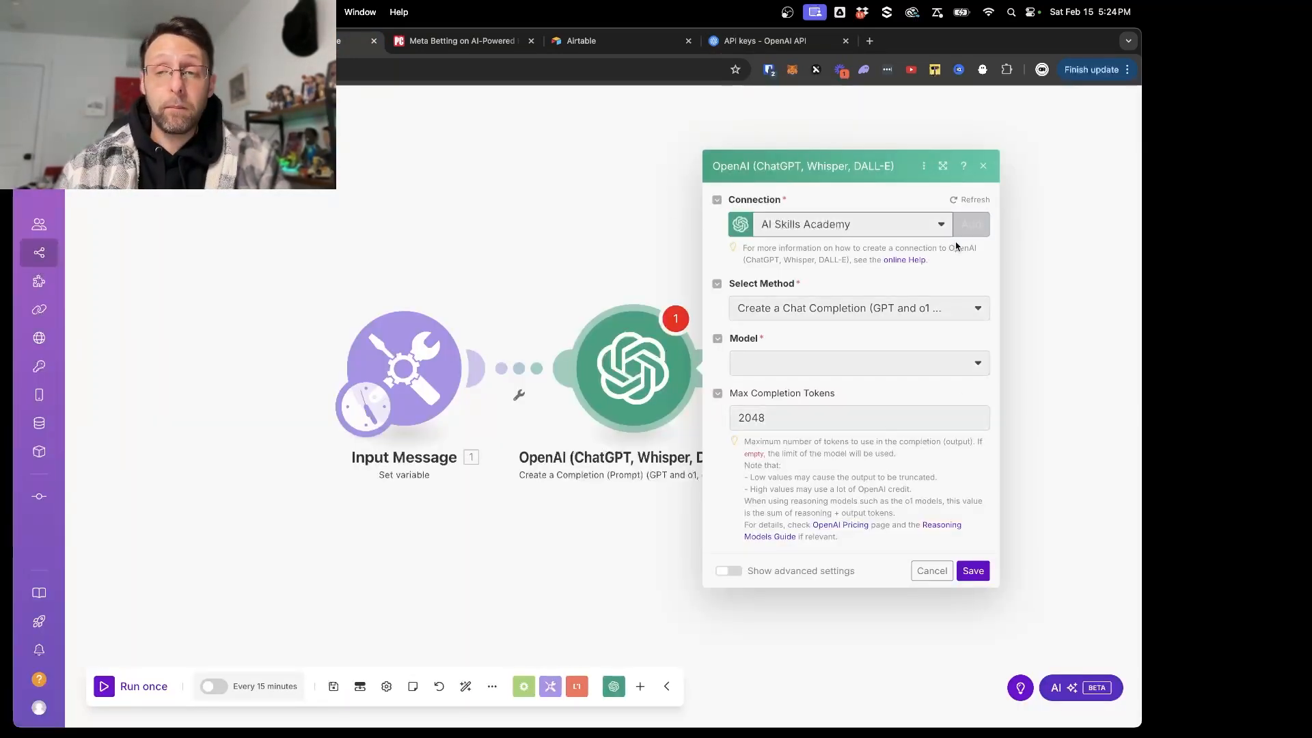
pyautogui.click(689, 284)
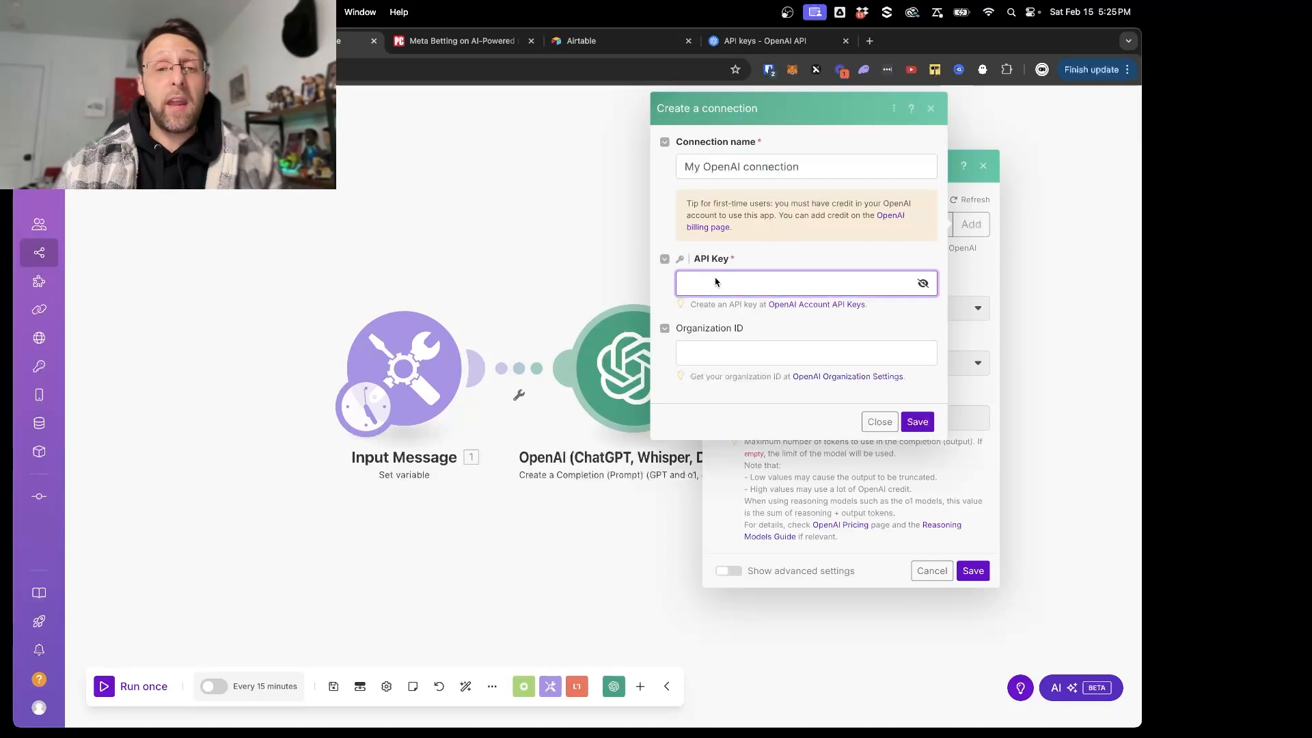
pyautogui.click(880, 422)
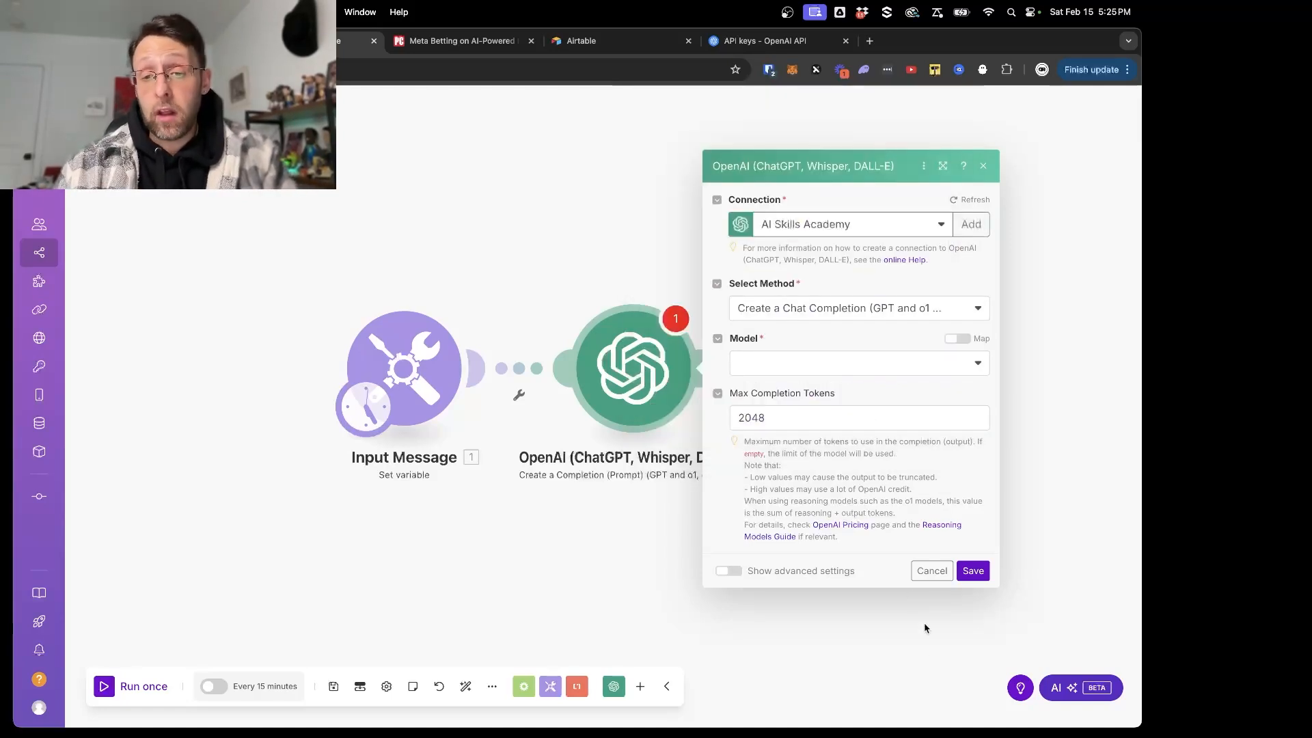
pyautogui.click(760, 40)
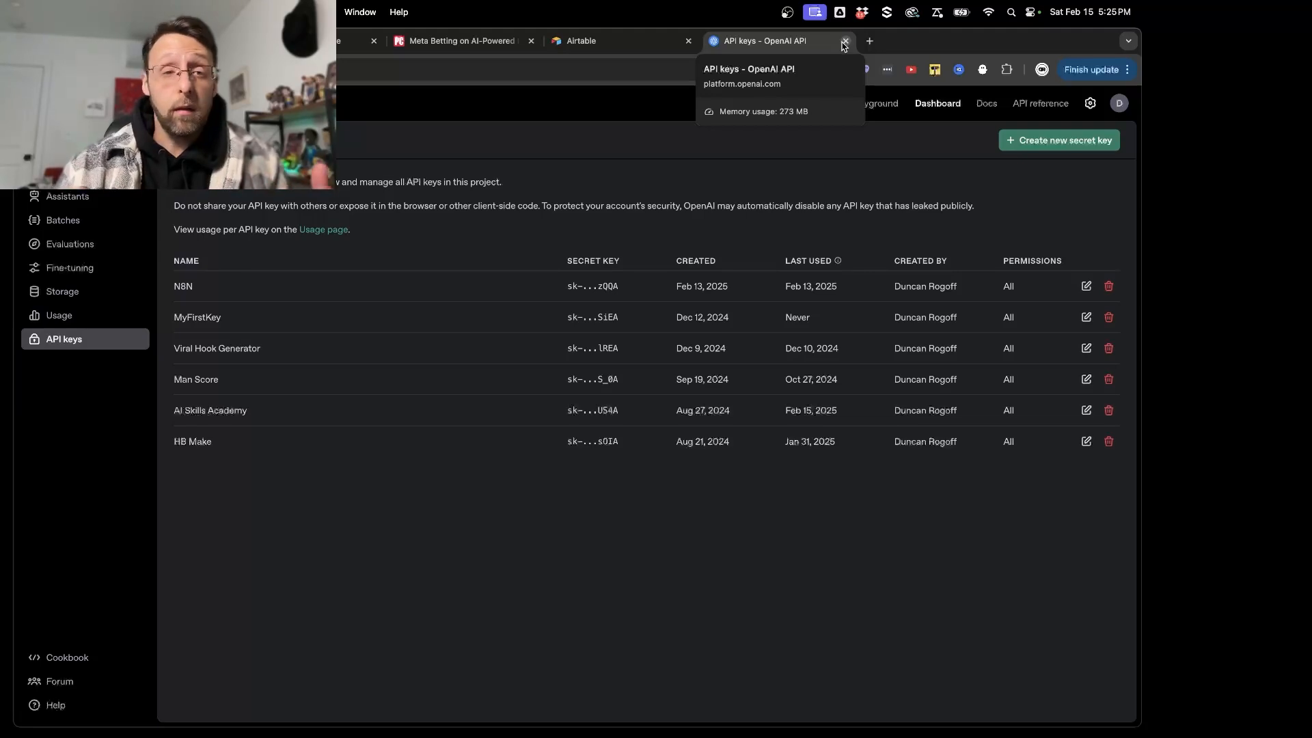
pyautogui.click(846, 42)
pyautogui.click(316, 43)
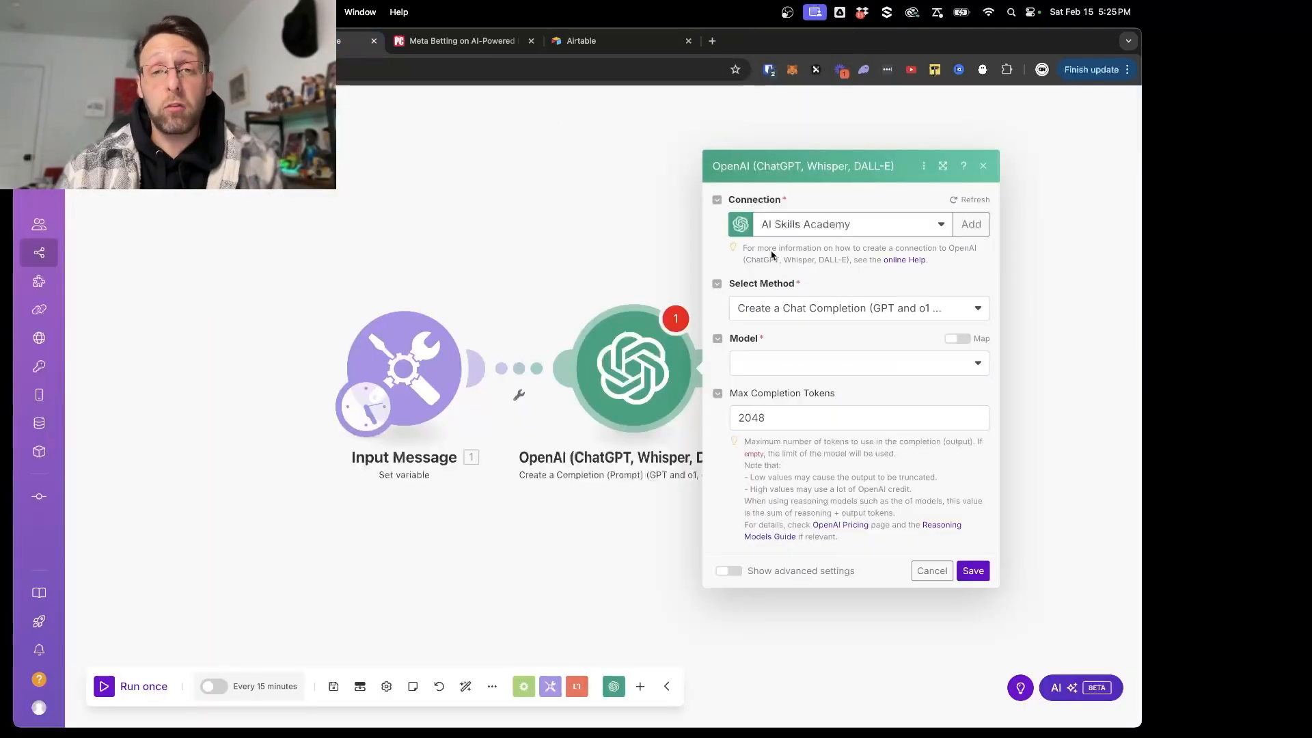
# - Set the OpenAI module's model to gpt-4o-mini (system)
pyautogui.click(768, 362)
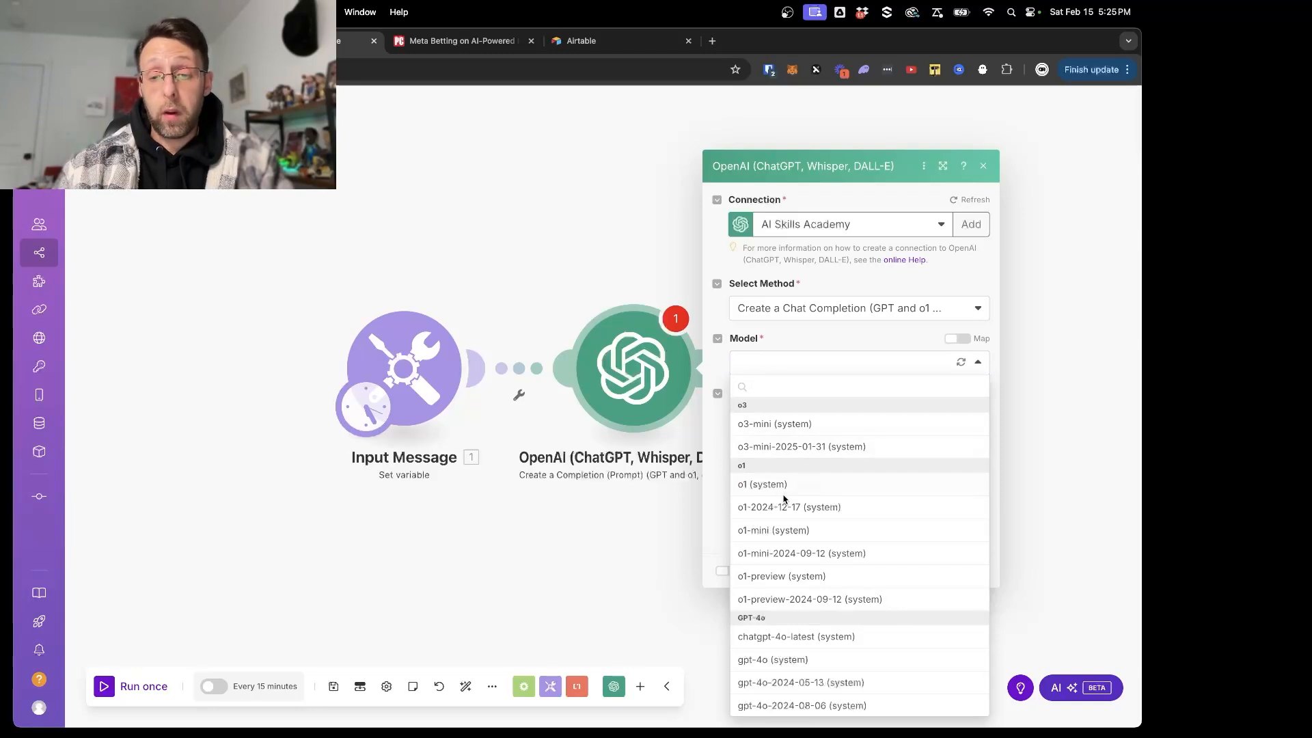
pyautogui.scroll(-2, 784, 499)
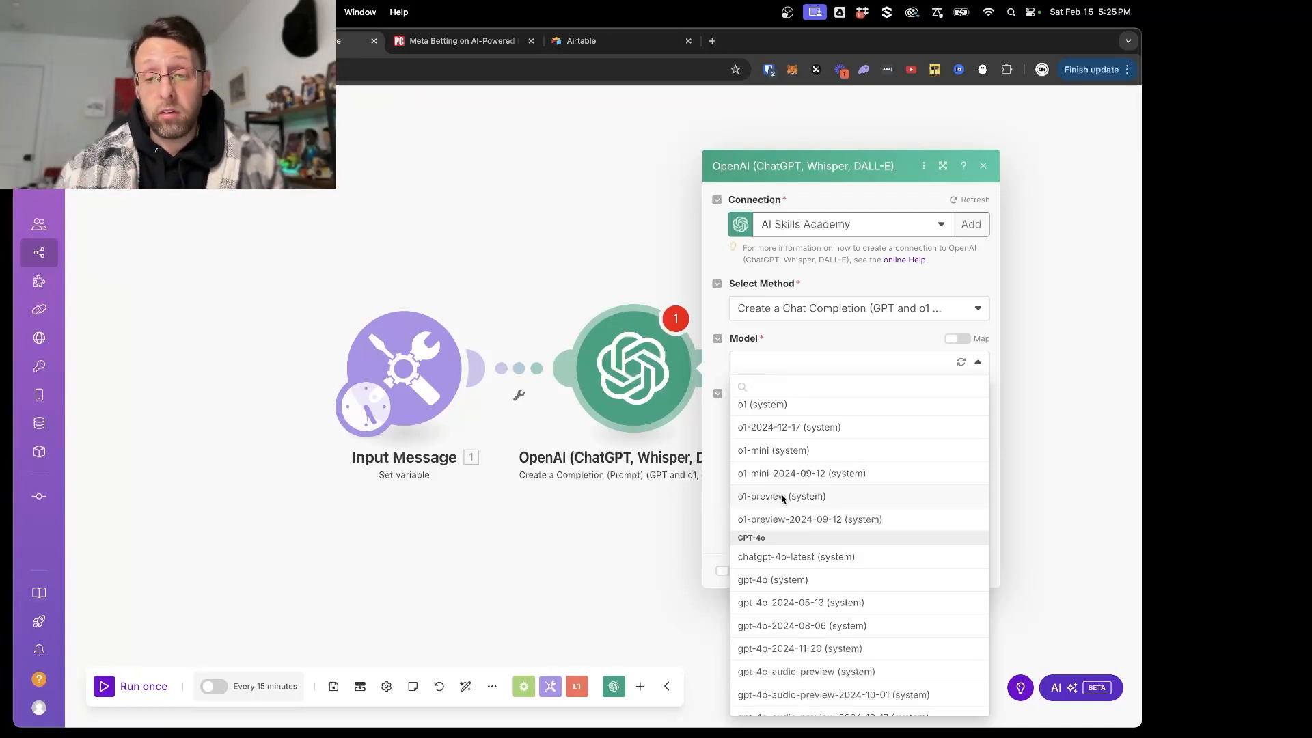
pyautogui.scroll(-5, 784, 506)
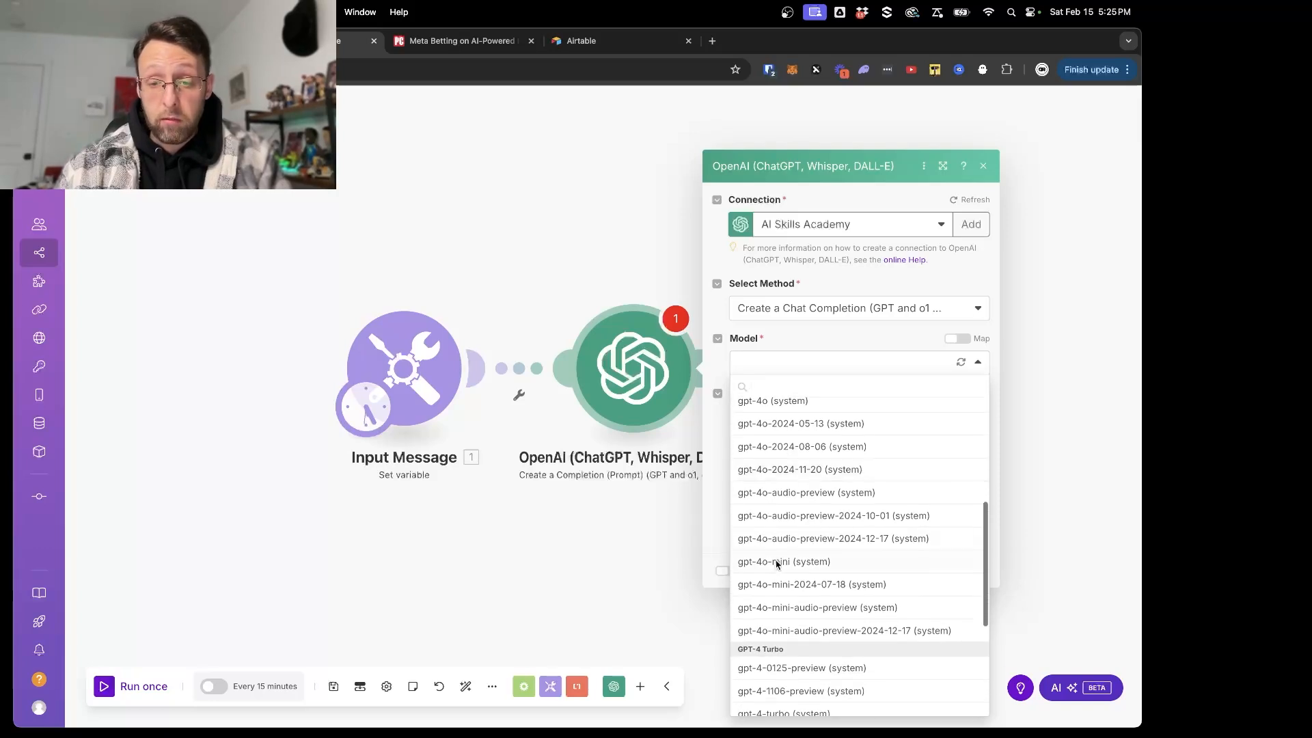
pyautogui.click(777, 563)
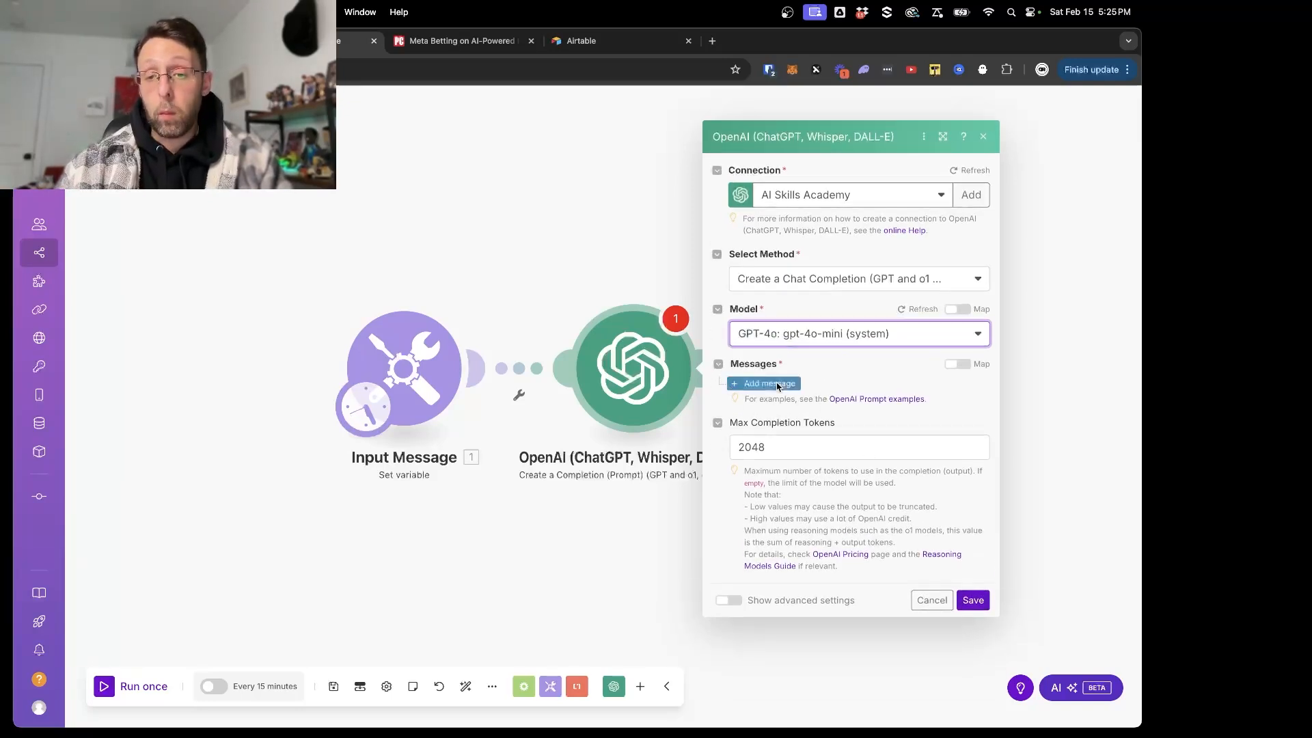
# - Add a first message to the OpenAI module and give it the Developer / System role
pyautogui.click(777, 387)
pyautogui.click(840, 400)
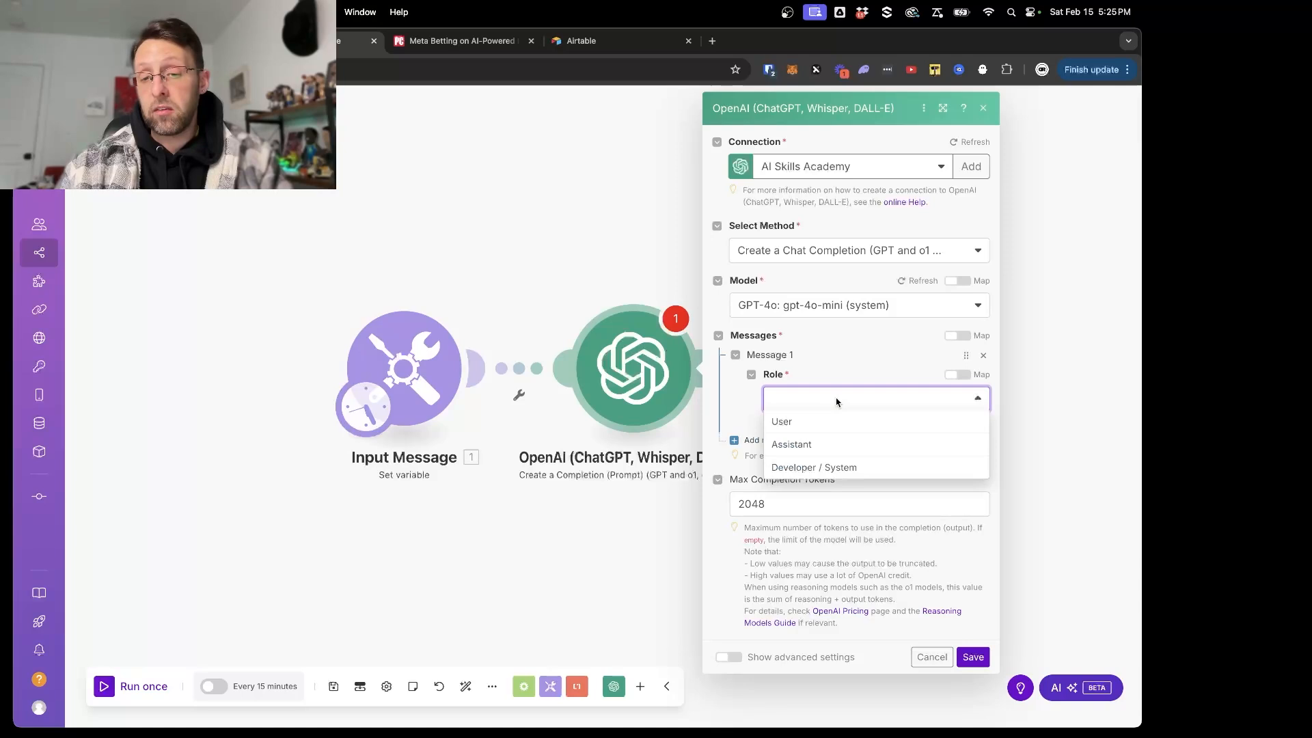
pyautogui.click(805, 473)
# - Begin the system message's text content with "You are a helpful and intelligent AI agent director."
pyautogui.click(827, 459)
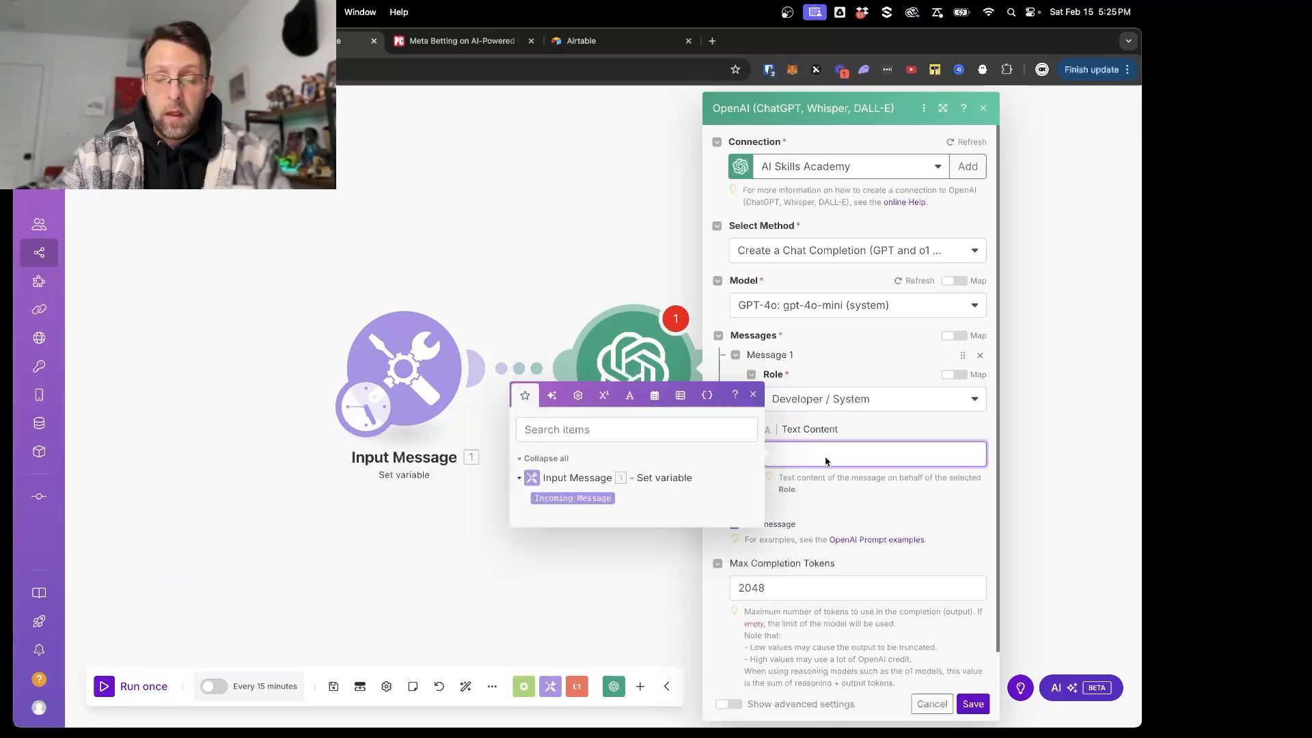
pyautogui.write('You are a ')
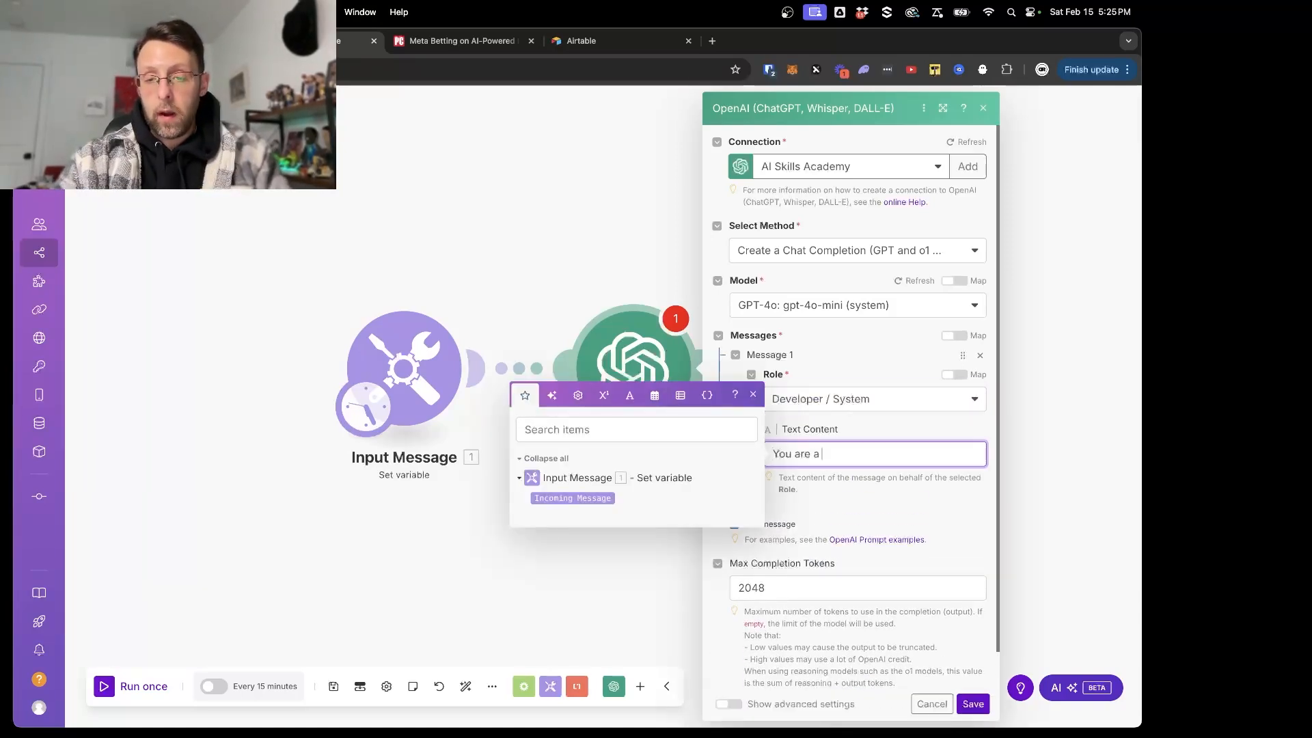
pyautogui.write('helpful and intelligent')
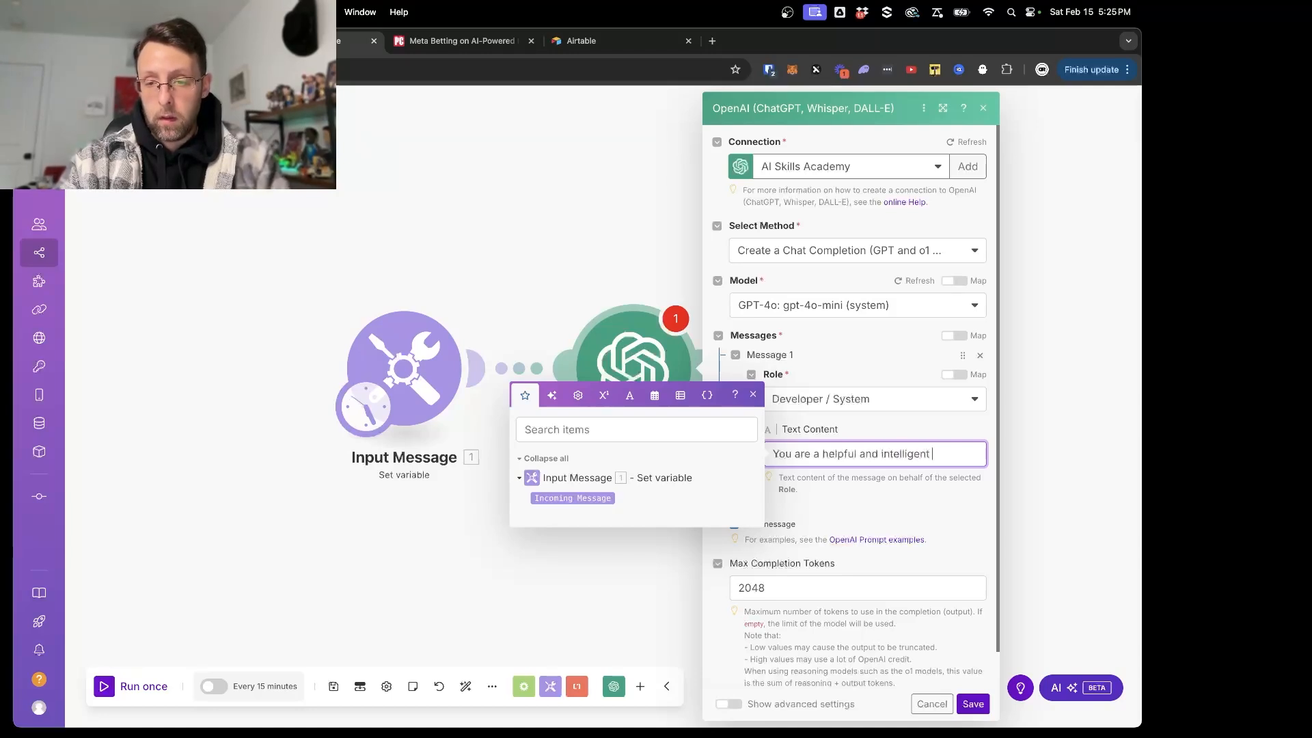
pyautogui.write(' AI A')
pyautogui.press('BackSpace')
pyautogui.write('agent ')
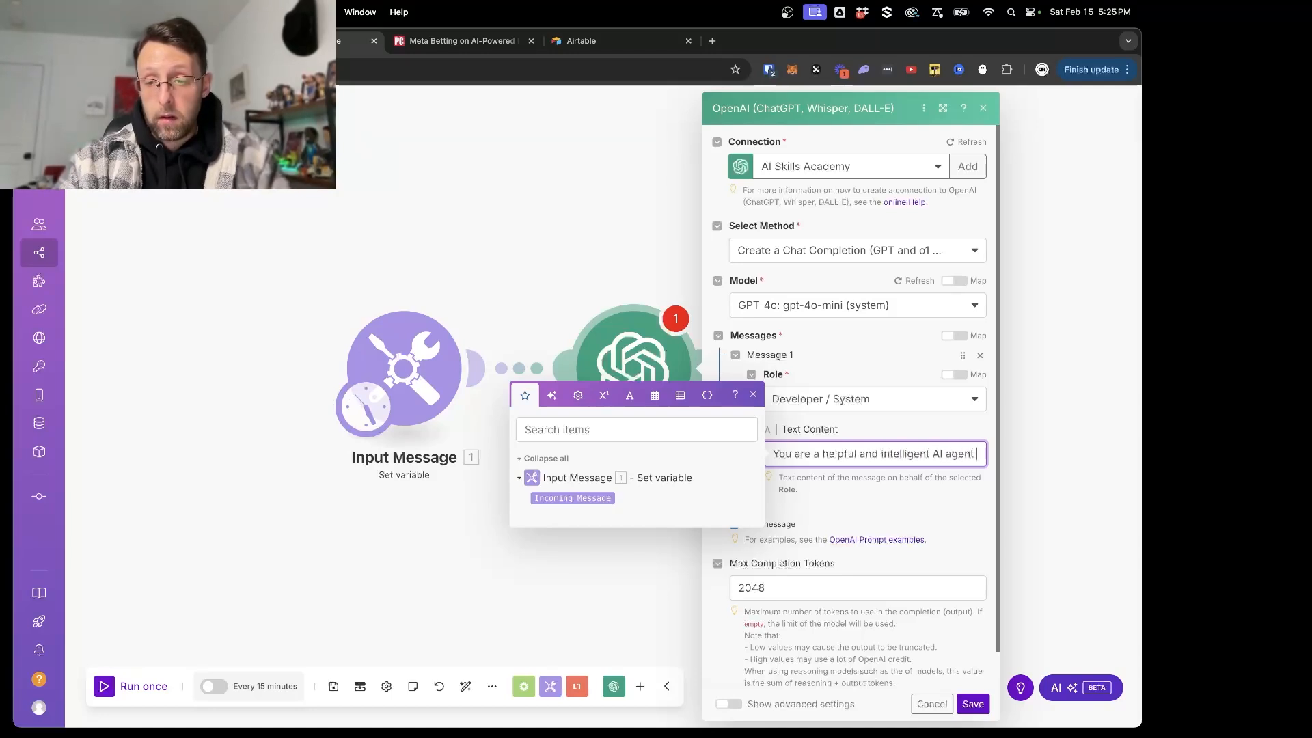
pyautogui.write('d')
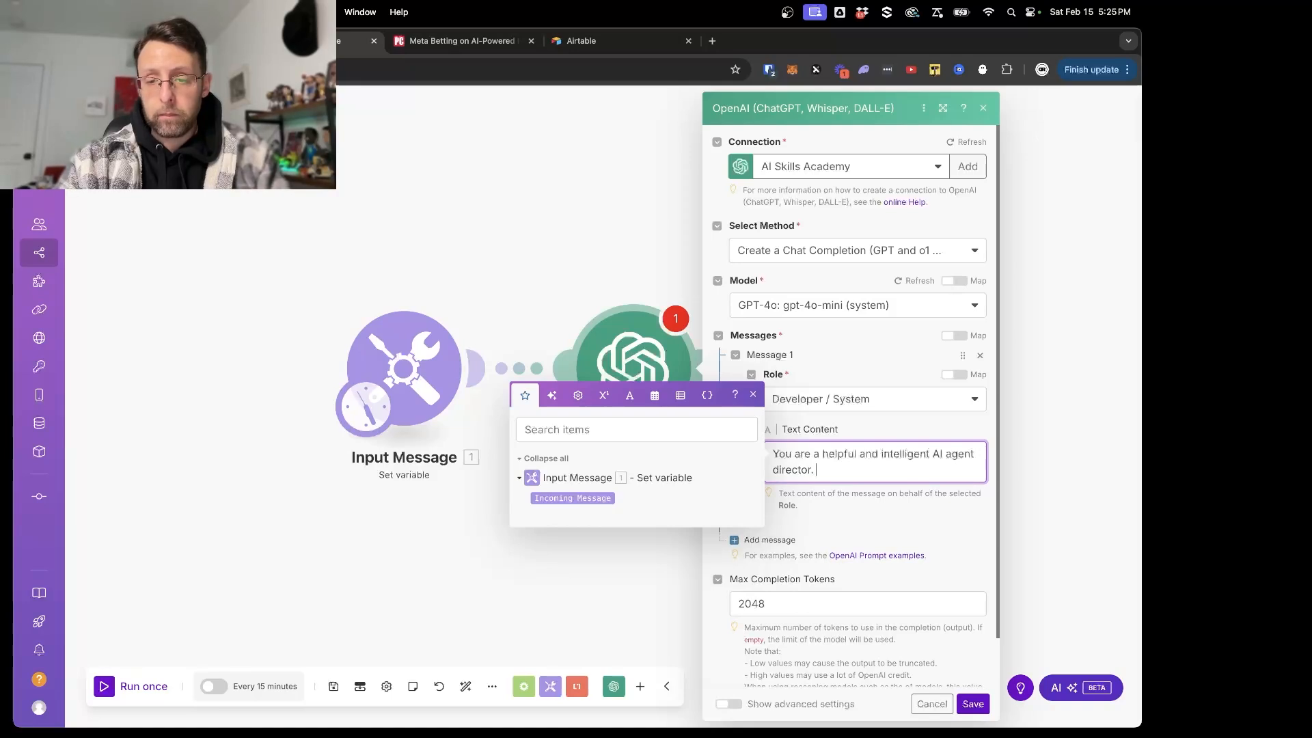
pyautogui.write('irector.')
# - Add a new paragraph: "Your task is to analyze an incoming message and determing whether it is considered a "social media" task"
pyautogui.press('Return')
pyautogui.press('Return')
pyautogui.write('Your task')
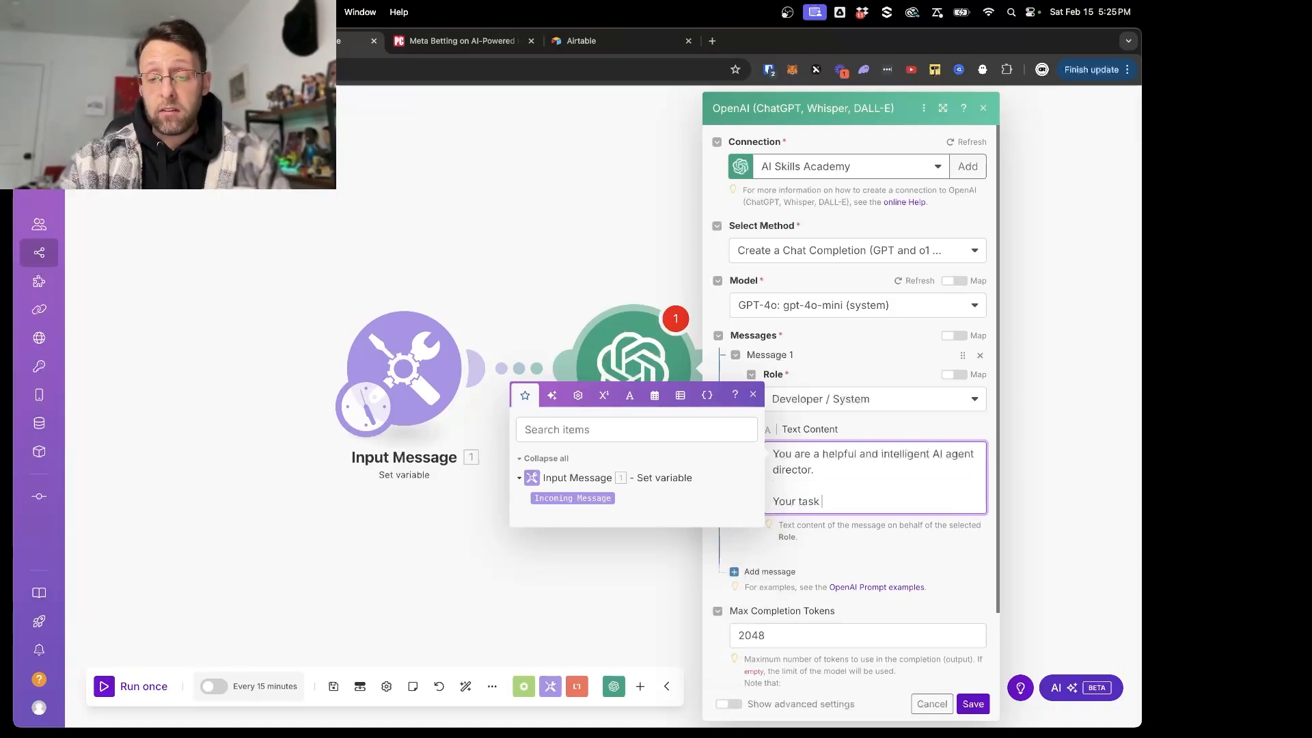
pyautogui.write(' is to anal')
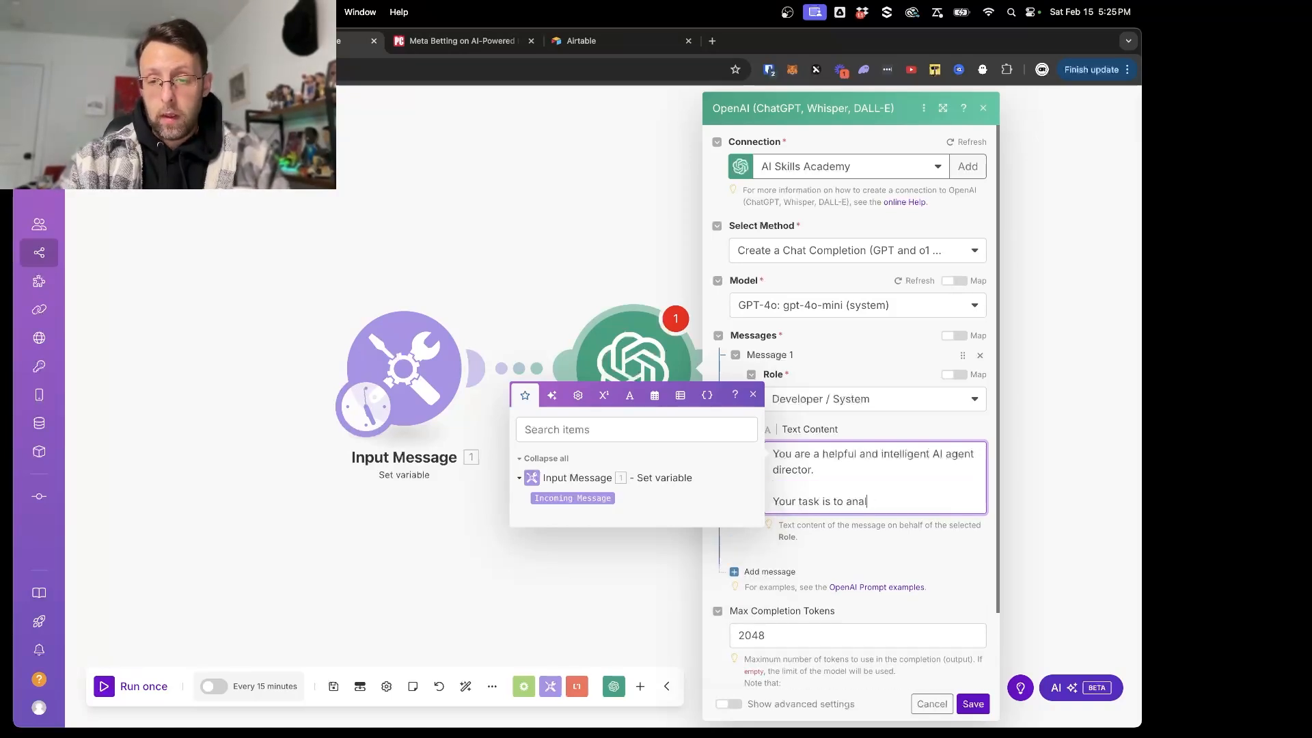
pyautogui.write('yze an incoming messa')
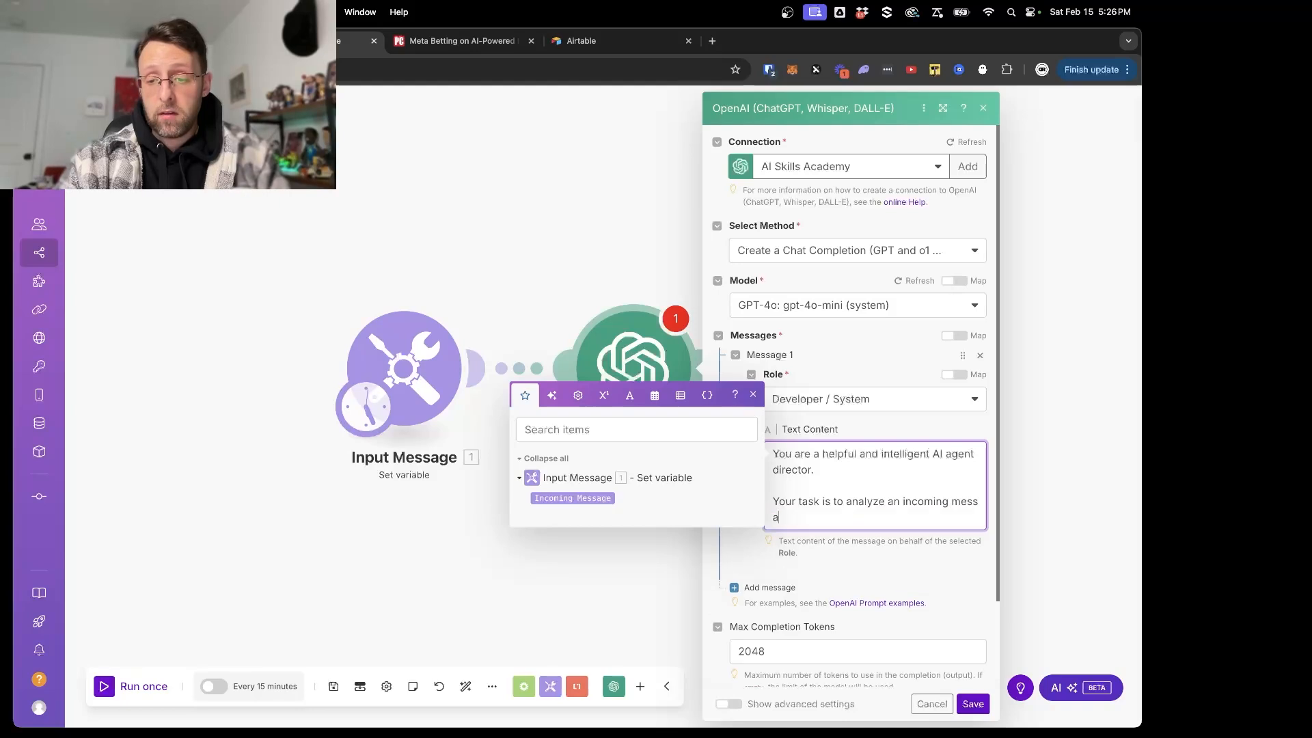
pyautogui.write('ge and determing ')
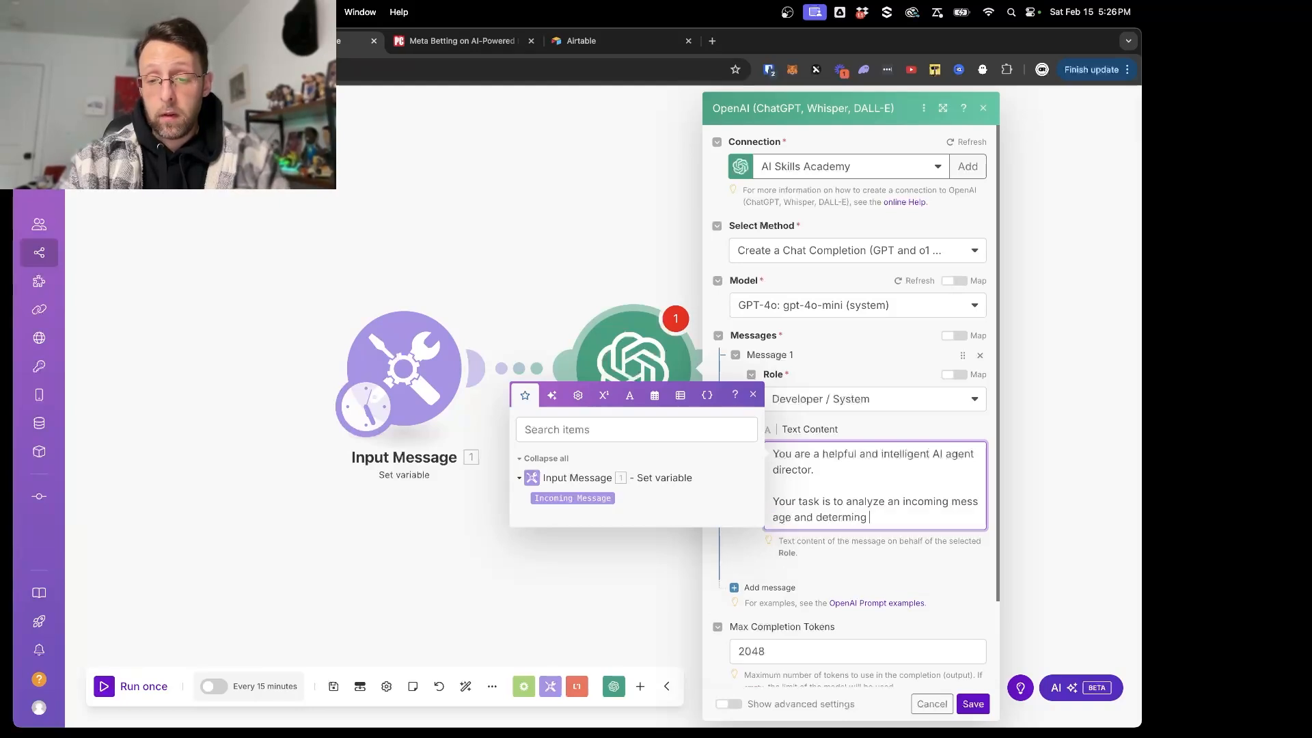
pyautogui.write('whether it is best suited')
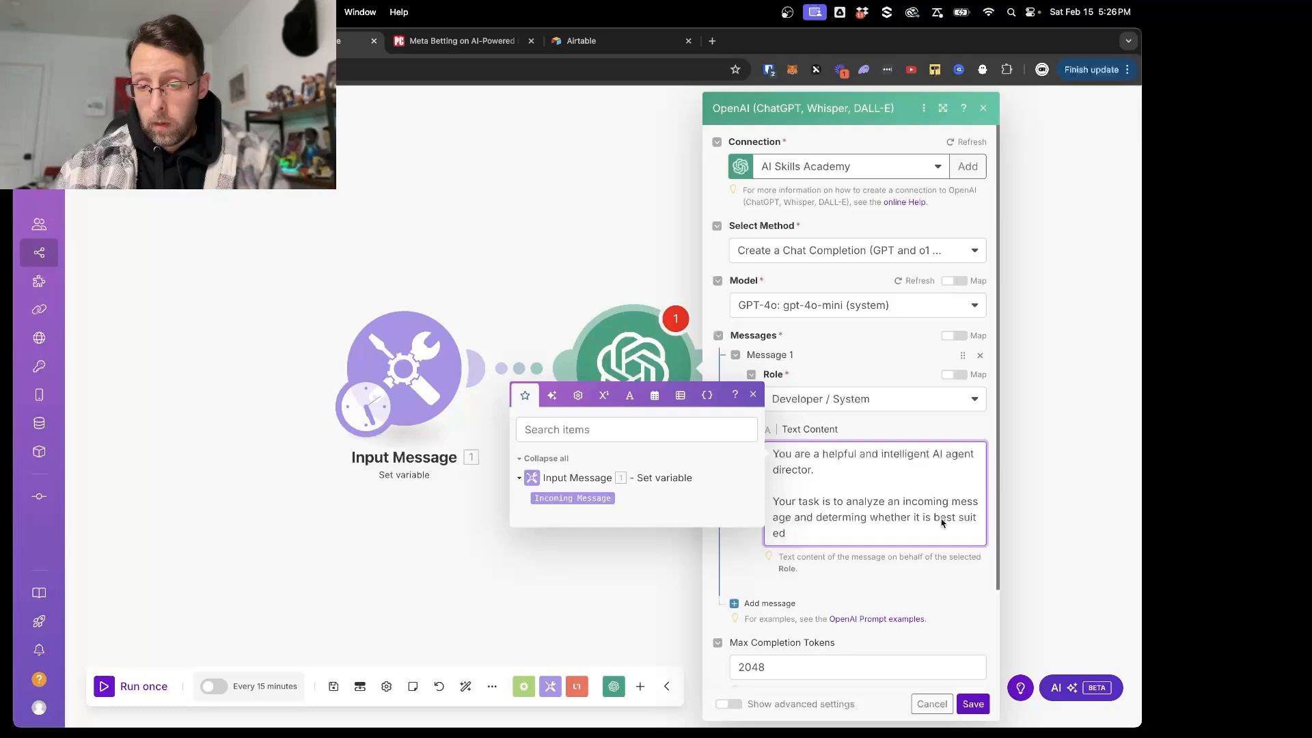
pyautogui.moveTo(936, 518); pyautogui.dragTo(786, 533)
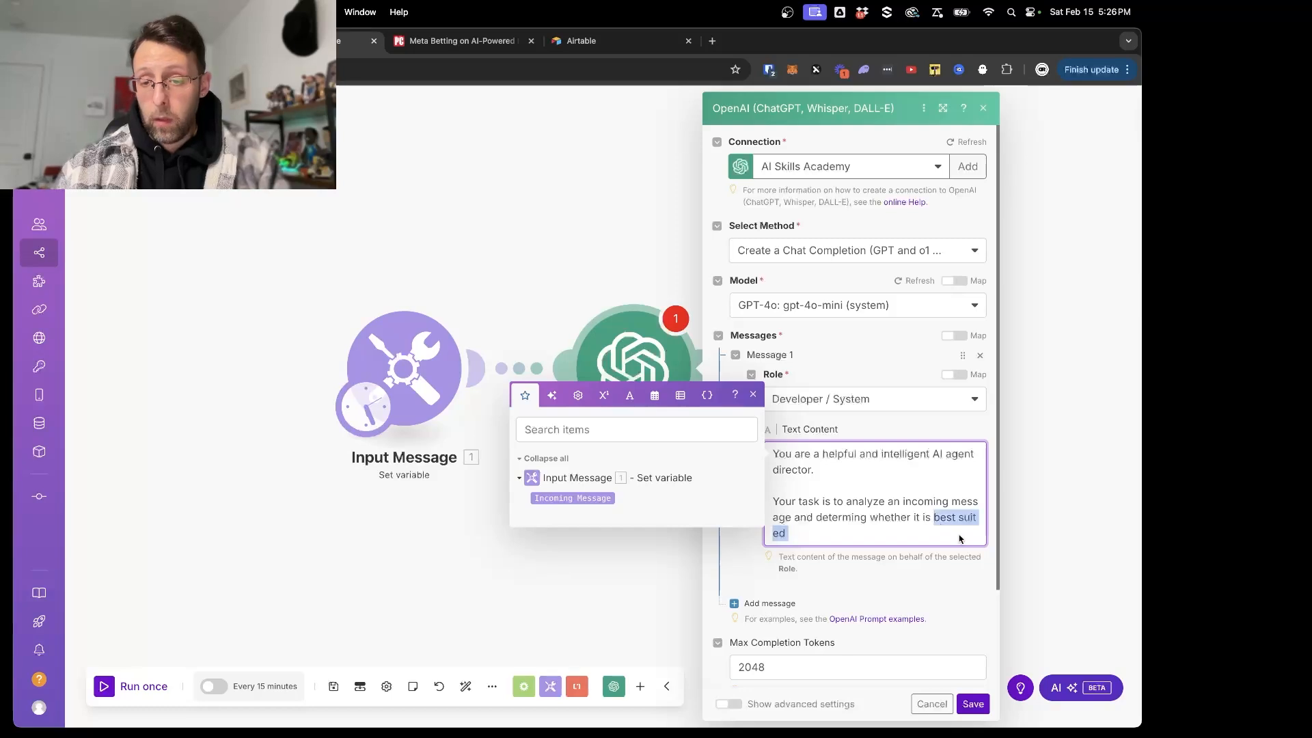
pyautogui.write('considered ')
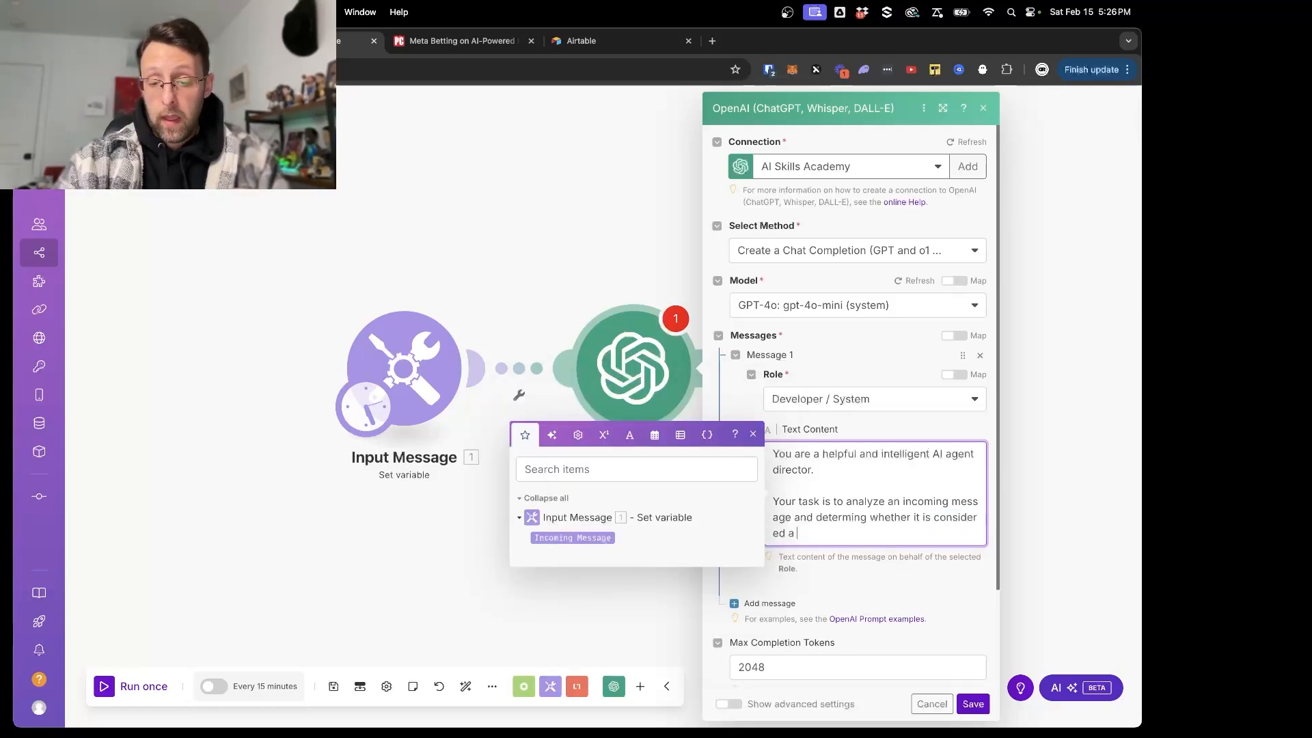
pyautogui.write('a "social media')
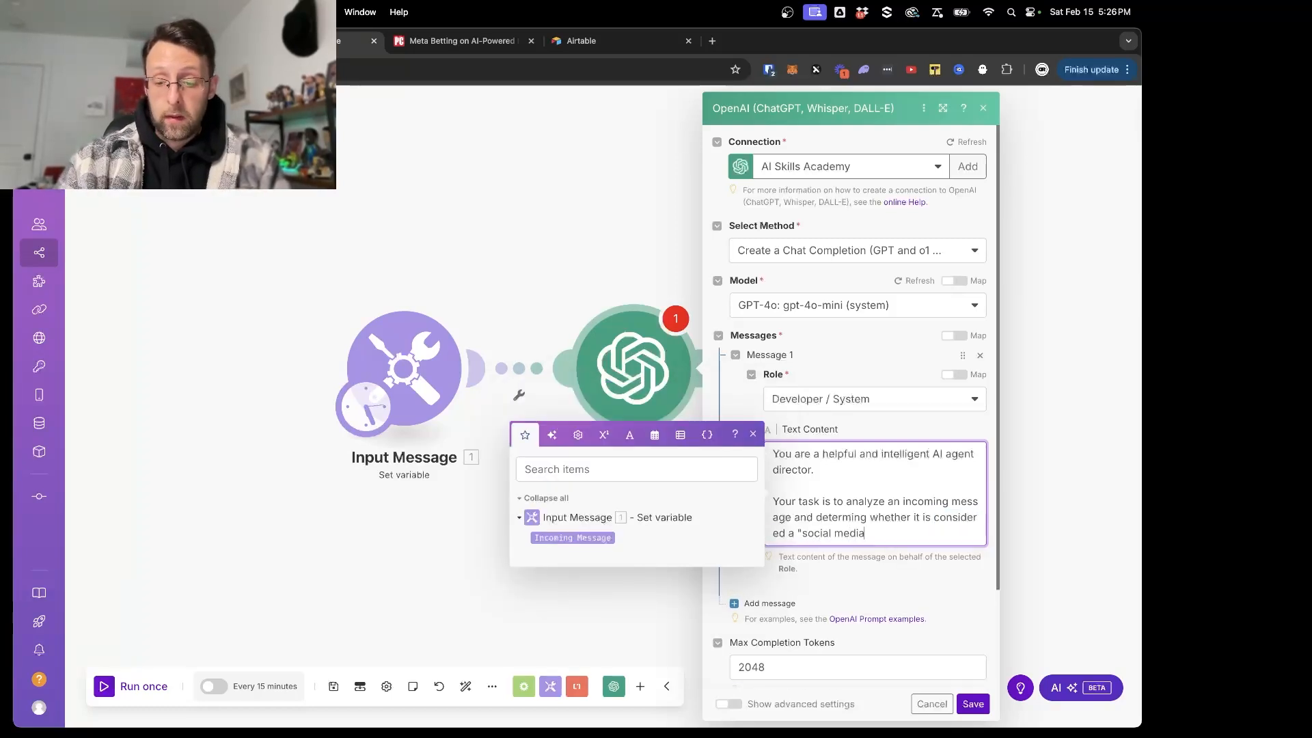
pyautogui.write('" tawsk')
pyautogui.press('BackSpace')
pyautogui.press('BackSpace')
pyautogui.press('BackSpace')
pyautogui.write('sk')
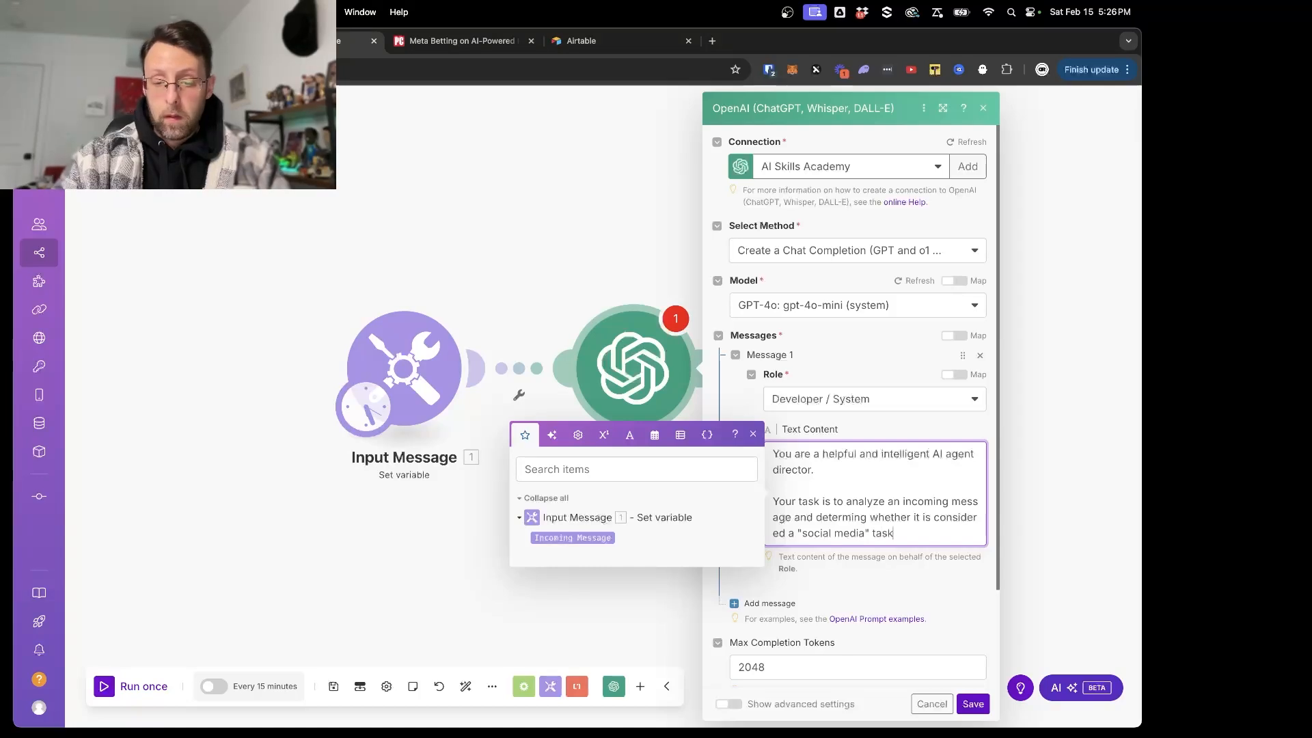
pyautogui.write(' (like writing a li')
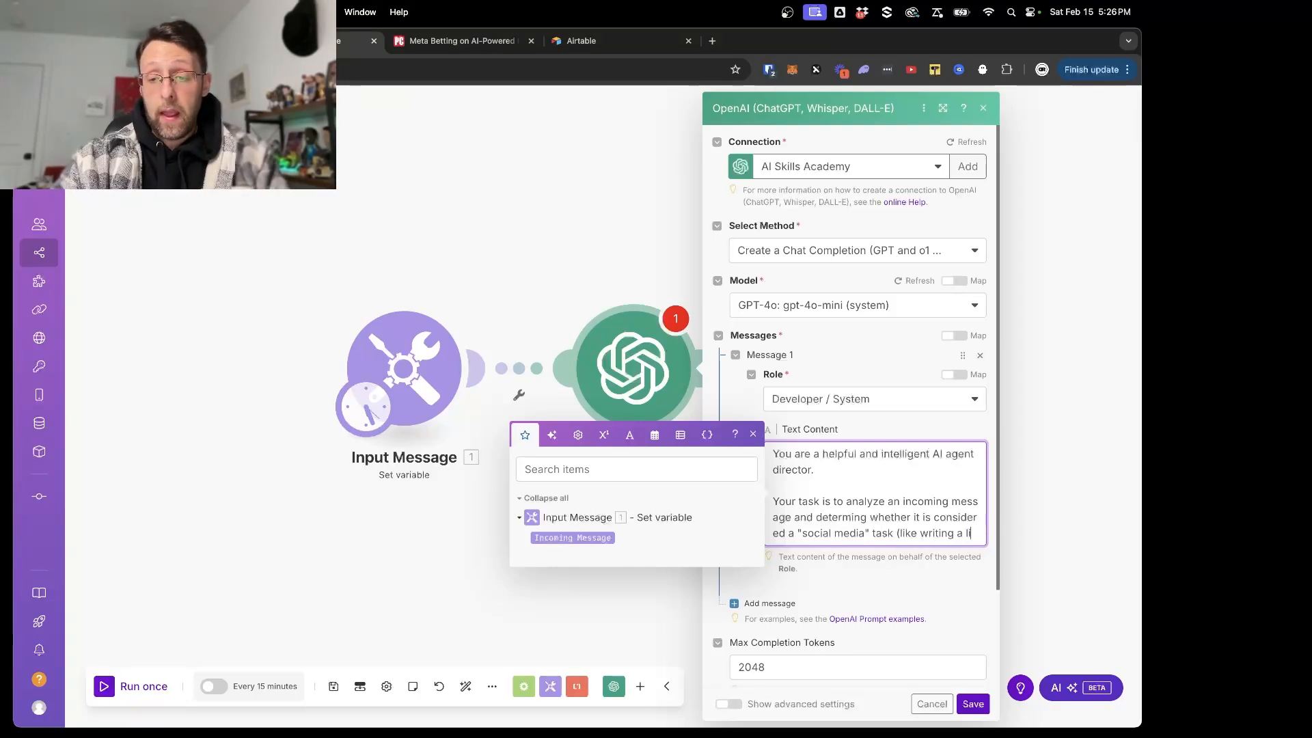
pyautogui.write('nkedin or twi')
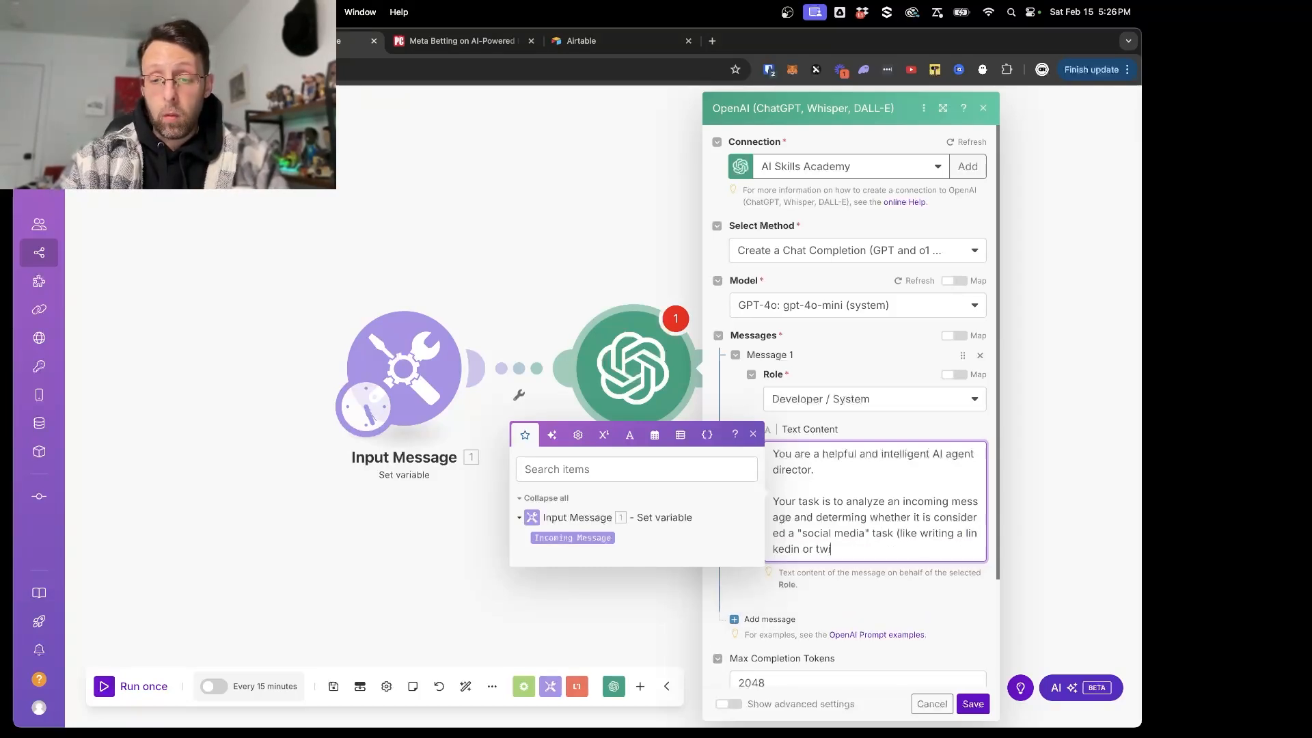
pyautogui.write('tter post) or a communications task')
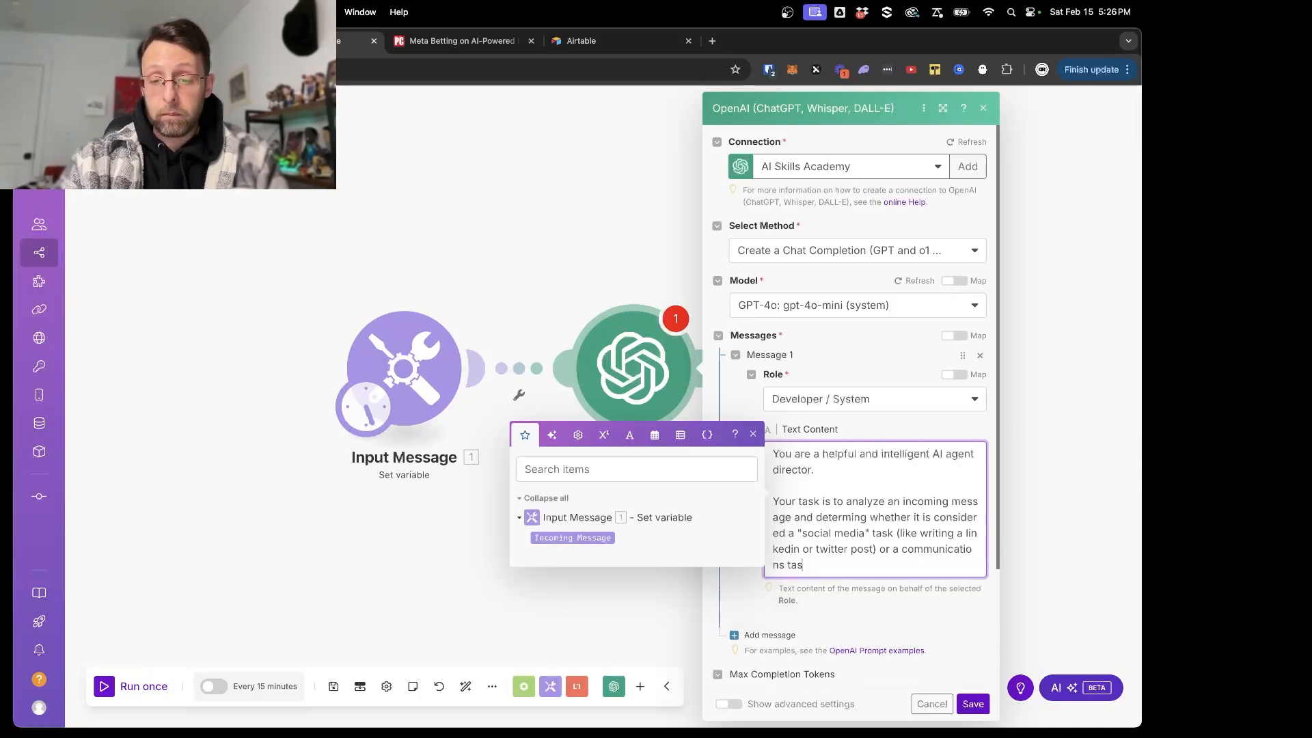
# - Continue the task sentence with "(like writing a linkedin or twitter post) or a "communications" task", putting communications in quotation marks
pyautogui.click(903, 550)
pyautogui.write('"')
pyautogui.click(785, 568)
pyautogui.write('" tas')
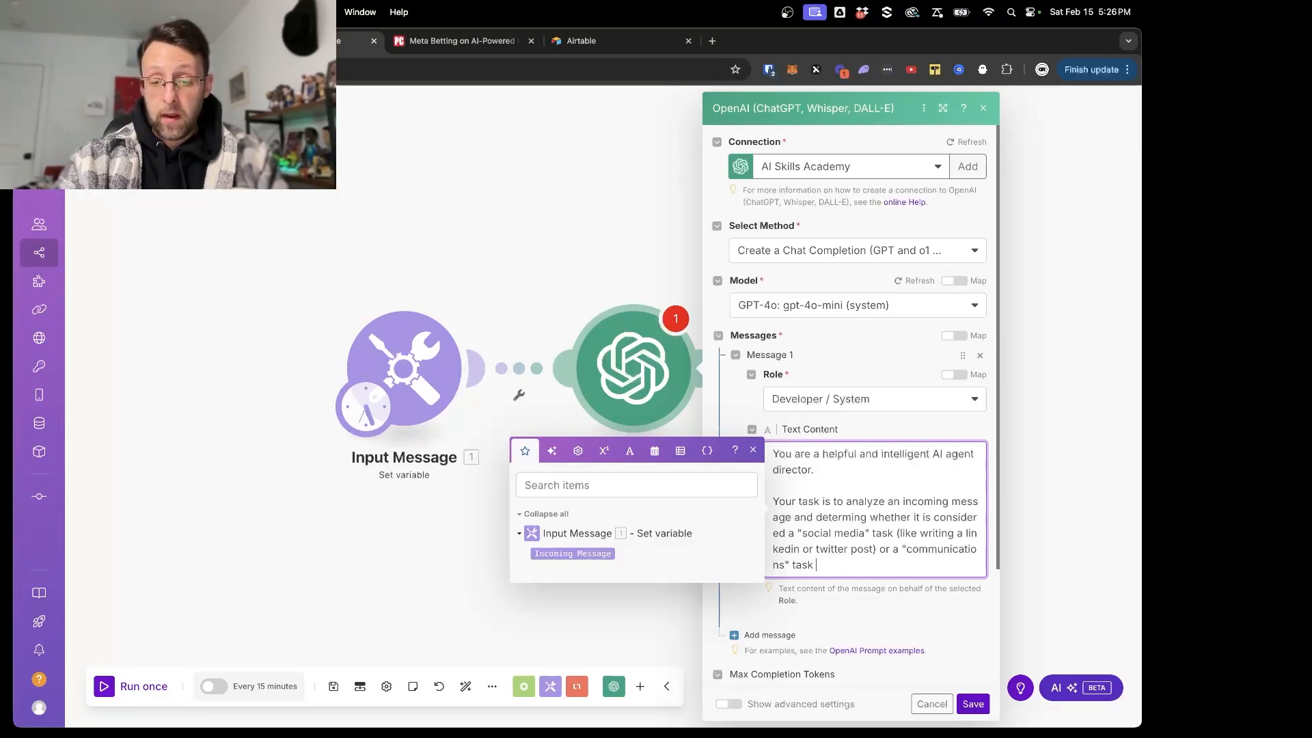
pyautogui.write('k (like ')
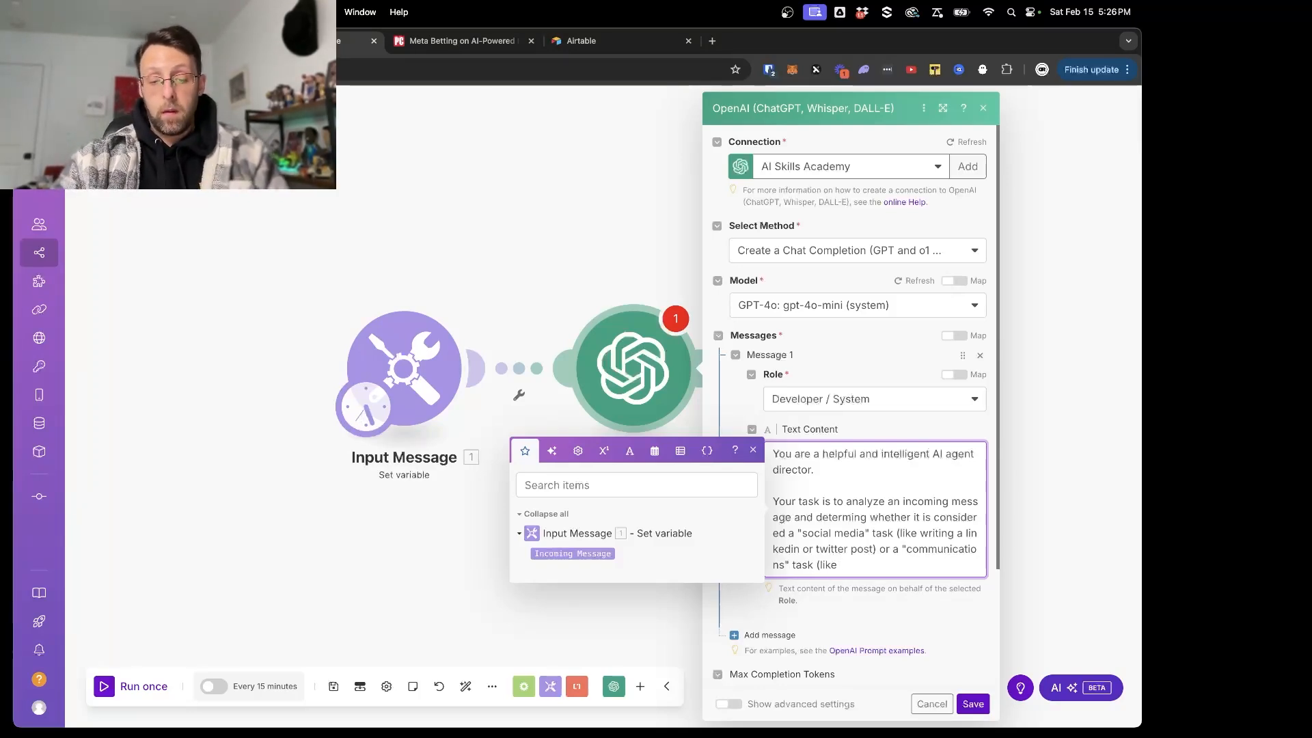
pyautogui.write('drafting an email or ')
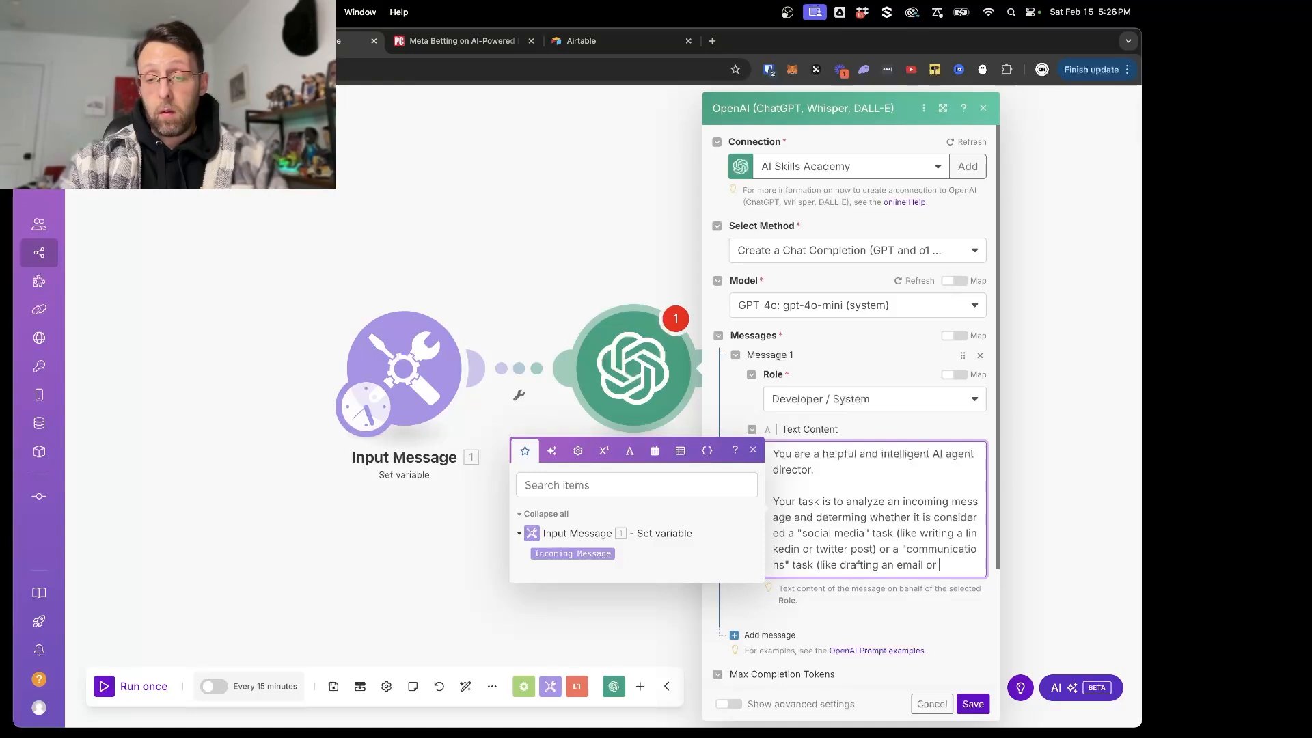
pyautogui.write('schedlin')
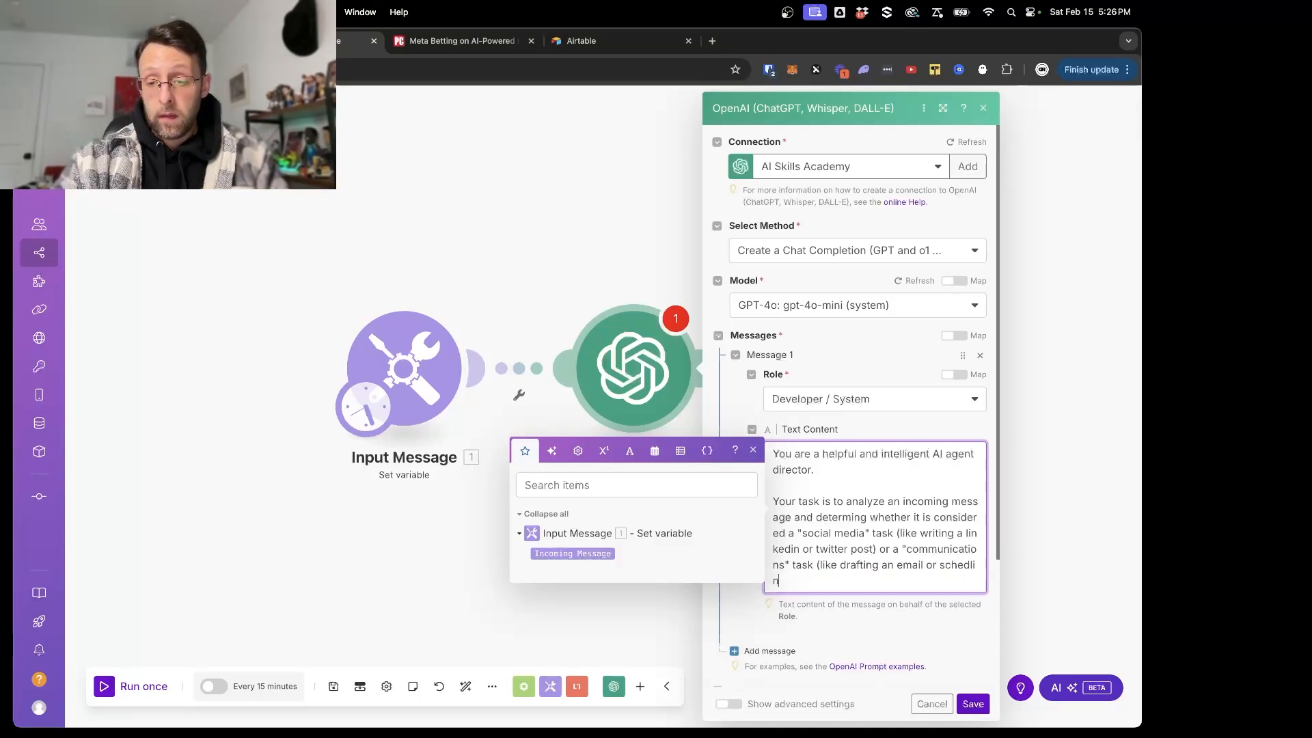
# - Complete the communications task description with the examples "(like drafting an email or scheduling a meeting)"
pyautogui.press('BackSpace')
pyautogui.press('BackSpace')
pyautogui.press('BackSpace')
pyautogui.write('uling a meeting)')
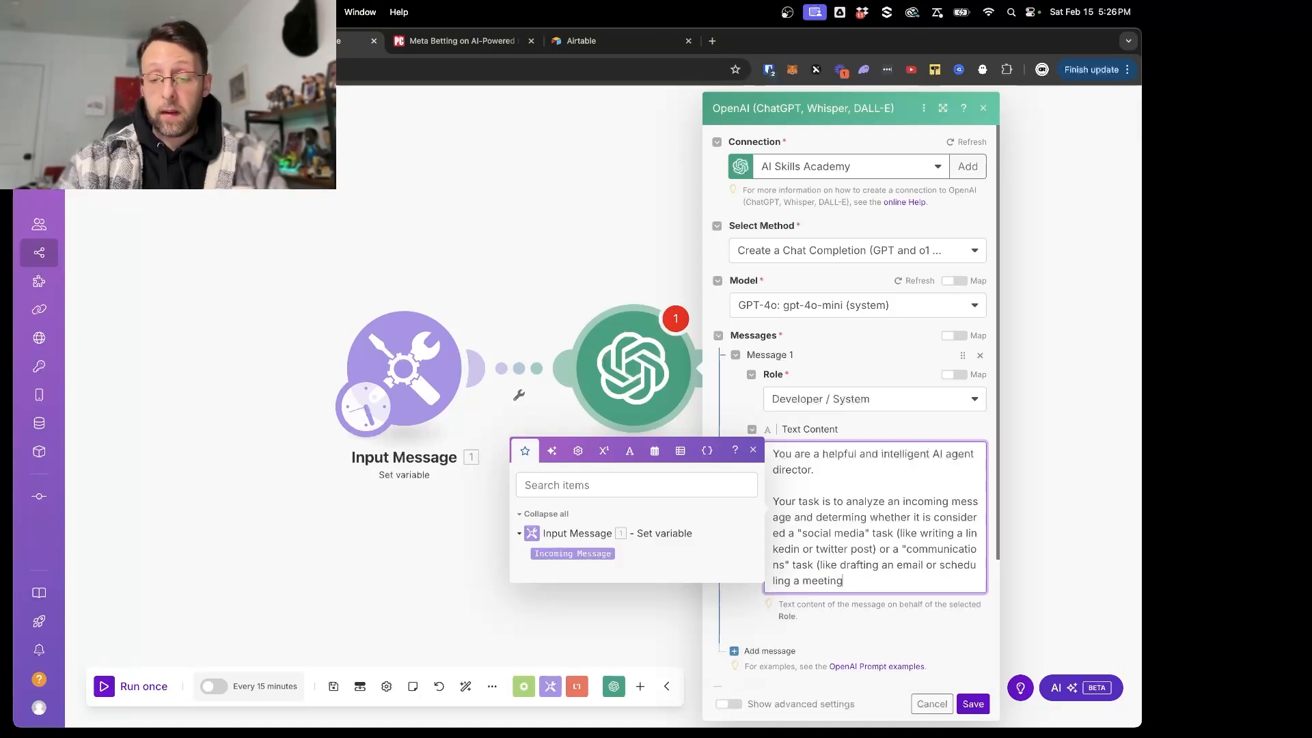
# - Add a new paragraph to the system message: "You must output your response in the following JSON format:"
pyautogui.press('Return')
pyautogui.press('Return')
pyautogui.write('Yoiu n')
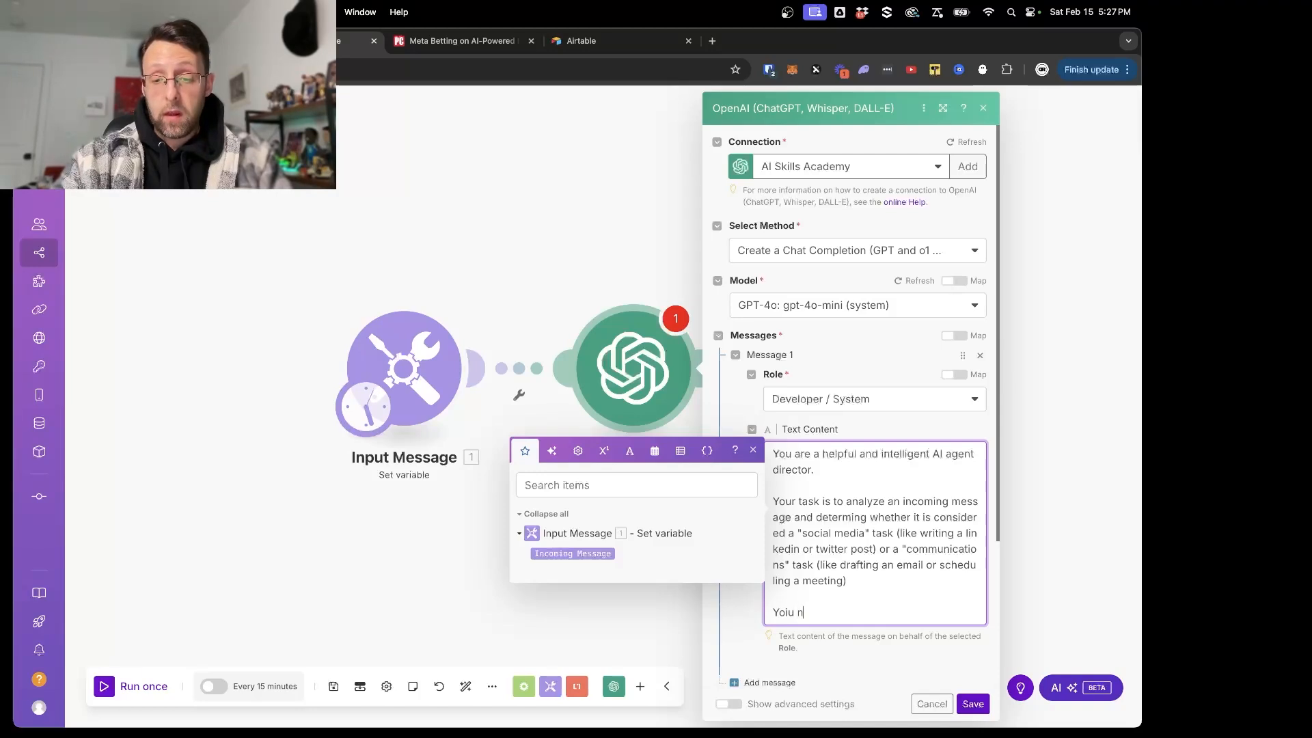
pyautogui.press('BackSpace')
pyautogui.press('BackSpace')
pyautogui.write('You ')
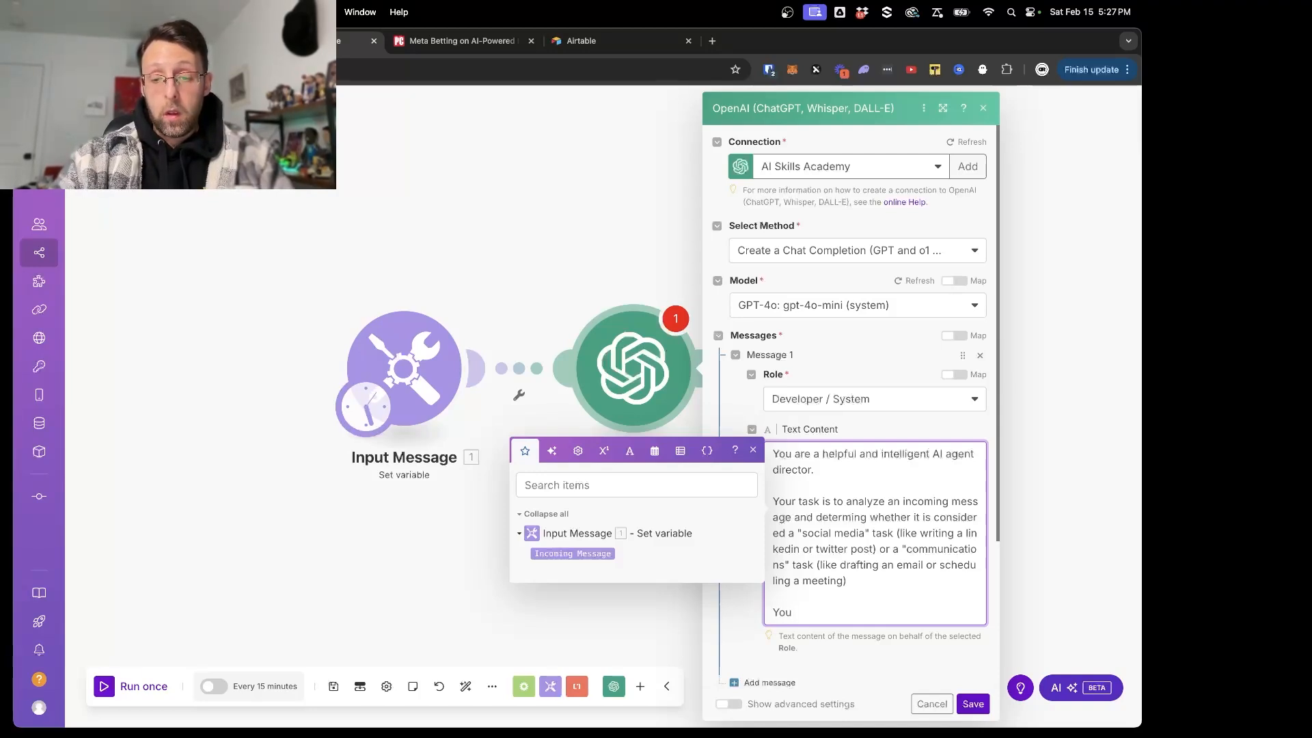
pyautogui.write('must output yuour')
pyautogui.press('BackSpace')
pyautogui.press('BackSpace')
pyautogui.press('BackSpace')
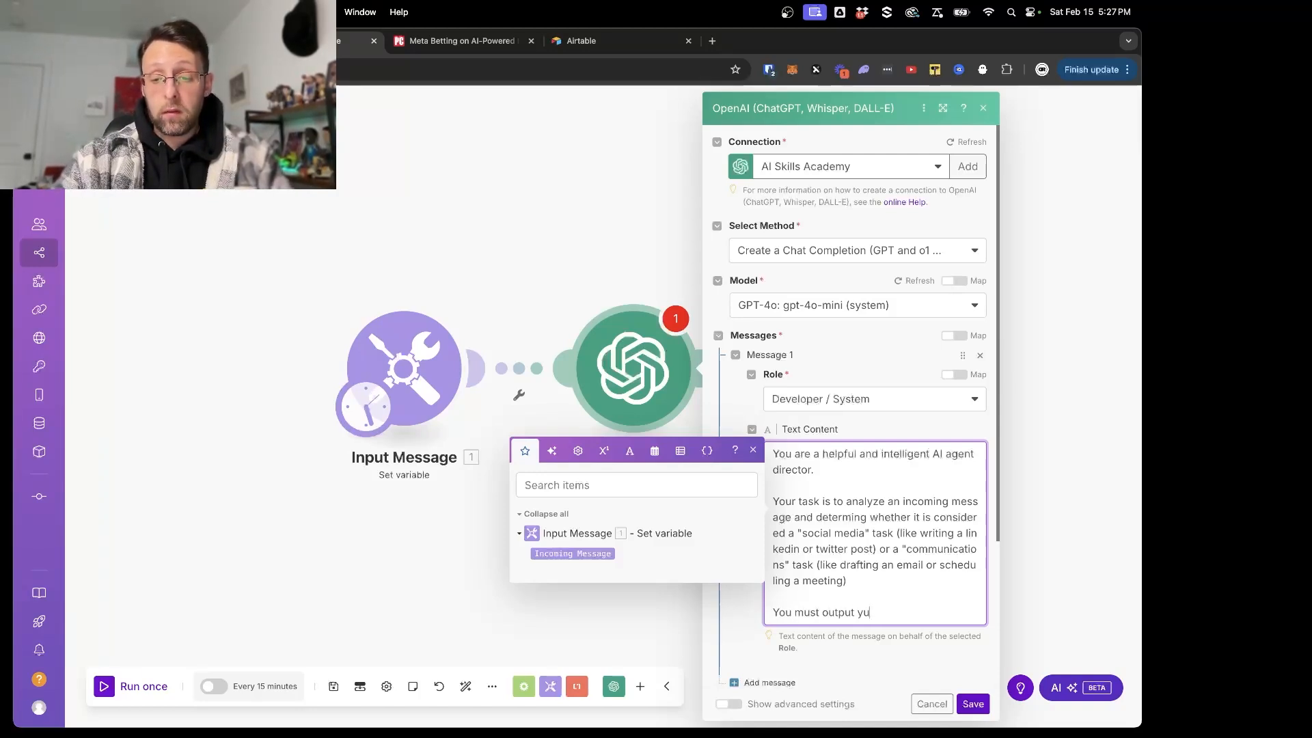
pyautogui.write('ur response in ')
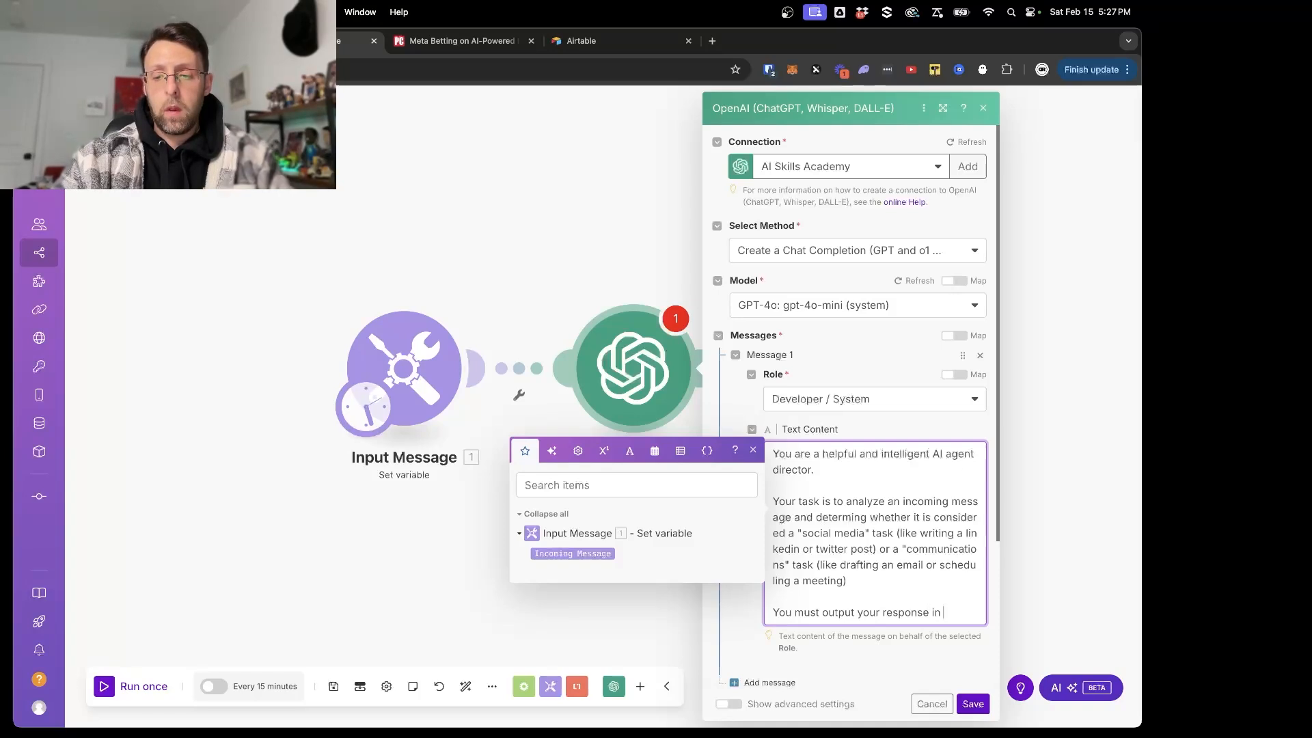
pyautogui.write('the folo')
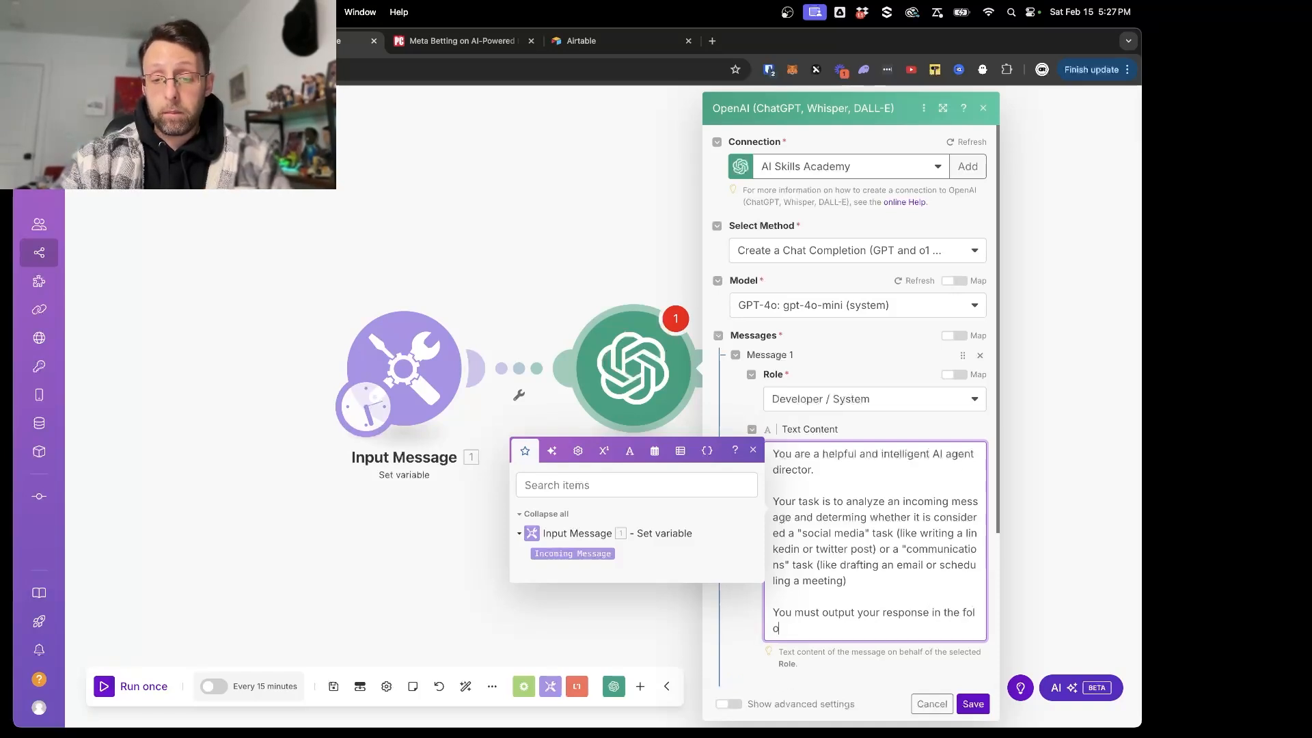
pyautogui.press('BackSpace')
pyautogui.write('lowing JSO')
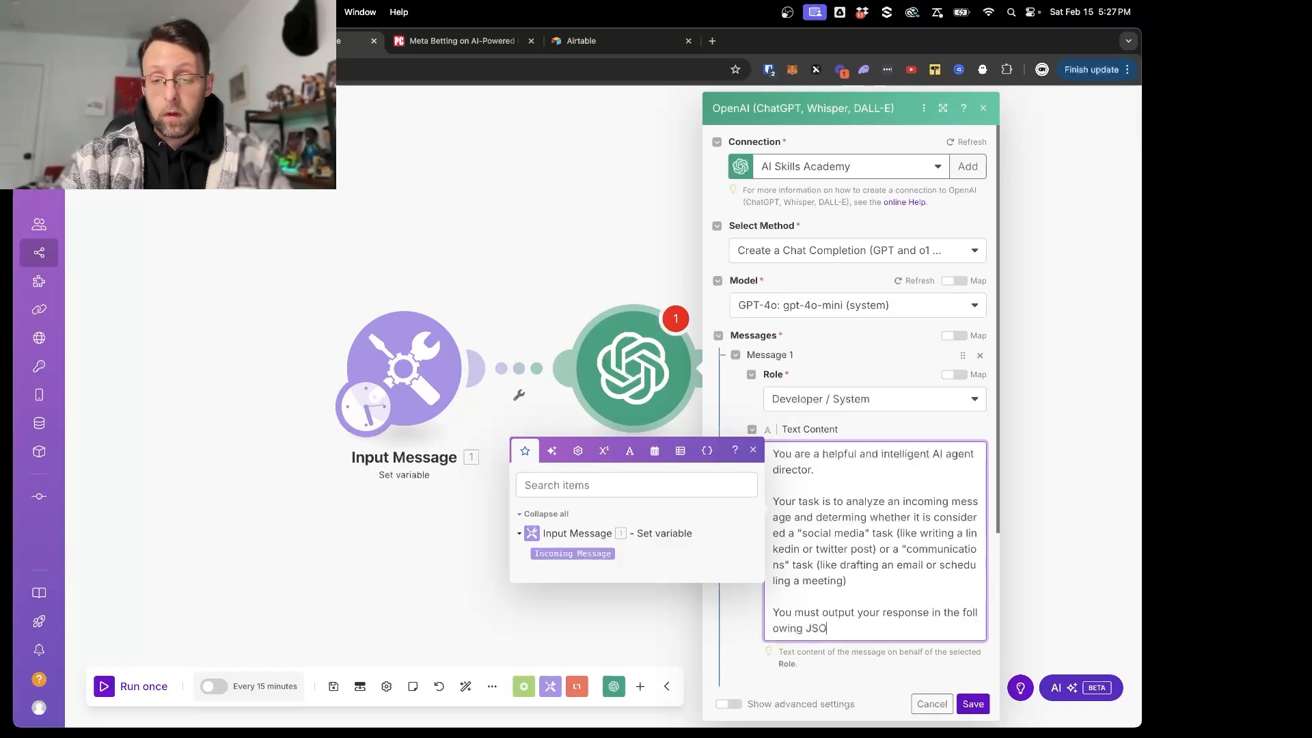
pyautogui.write('N fo')
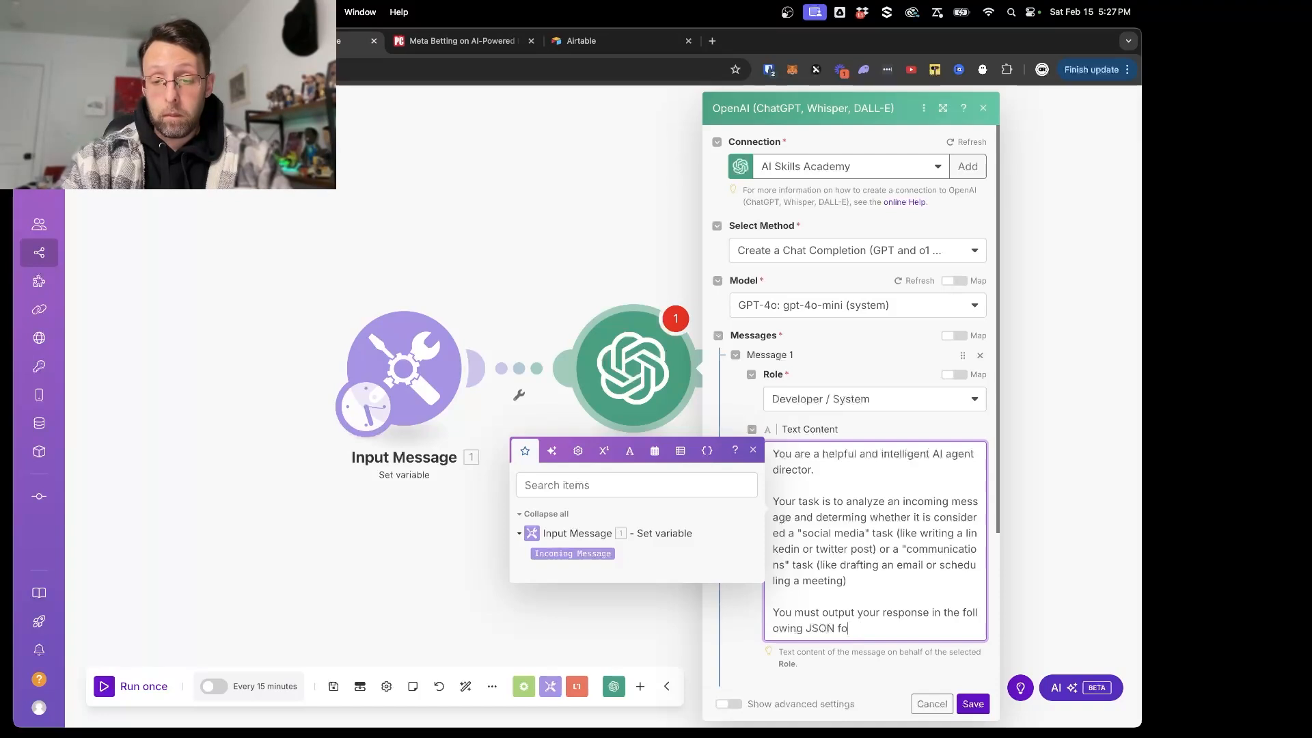
pyautogui.write('rmat:')
# - Start a JSON template in a new paragraph below the format instruction, opening it with a brace and the key "taskType"
pyautogui.press('Return')
pyautogui.press('Return')
pyautogui.write('{"t')
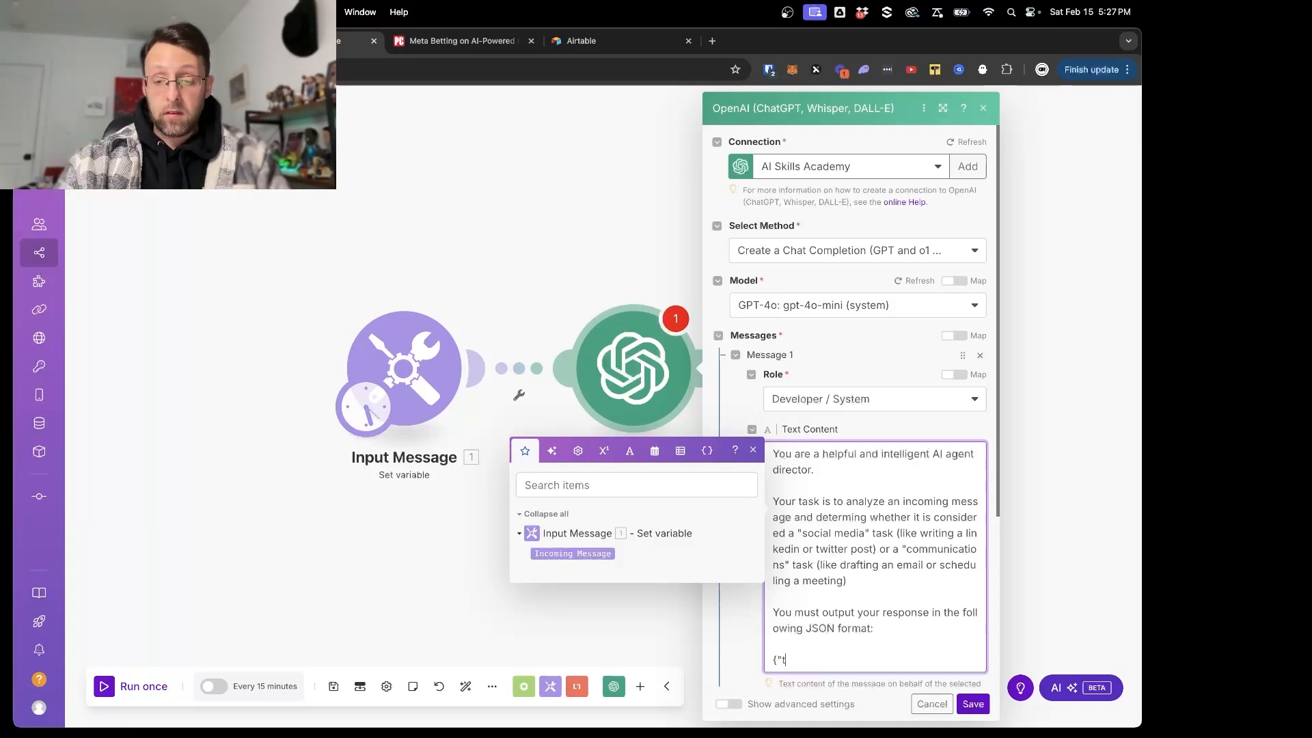
pyautogui.write('askTyope:')
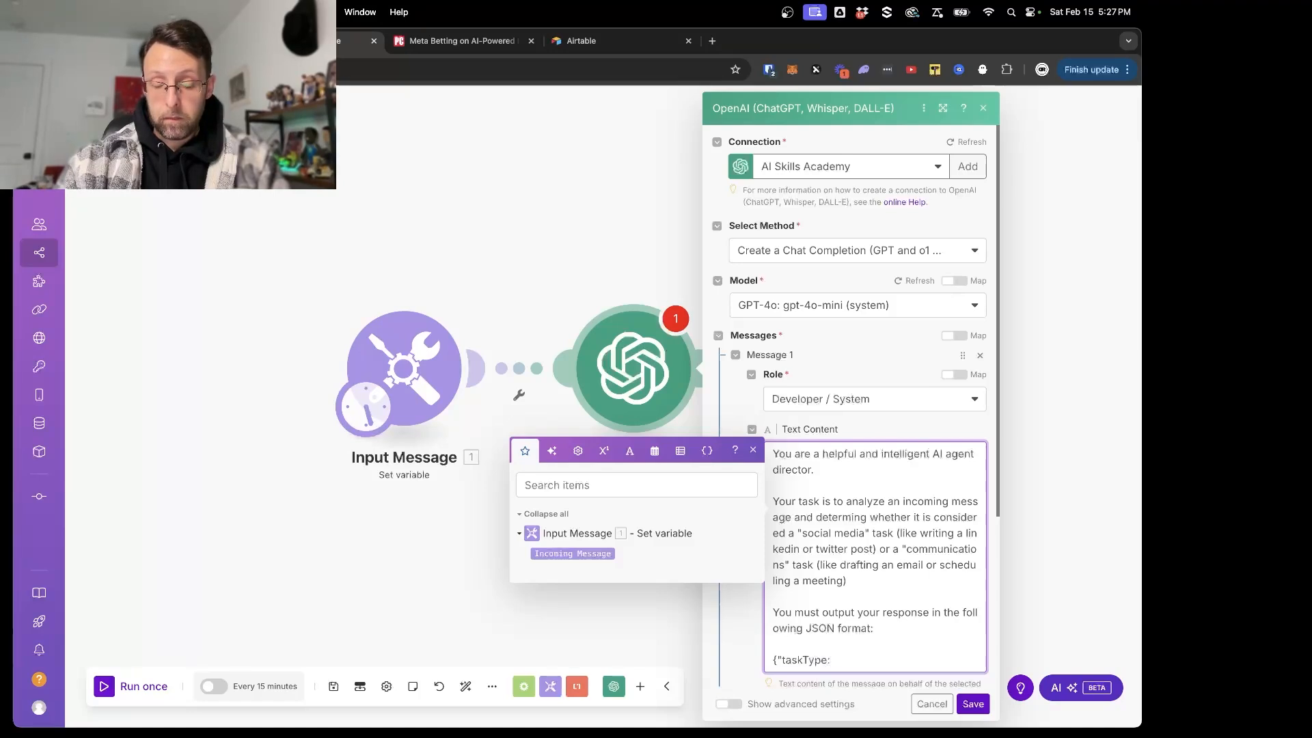
pyautogui.write('":"social')
pyautogui.write(' media')
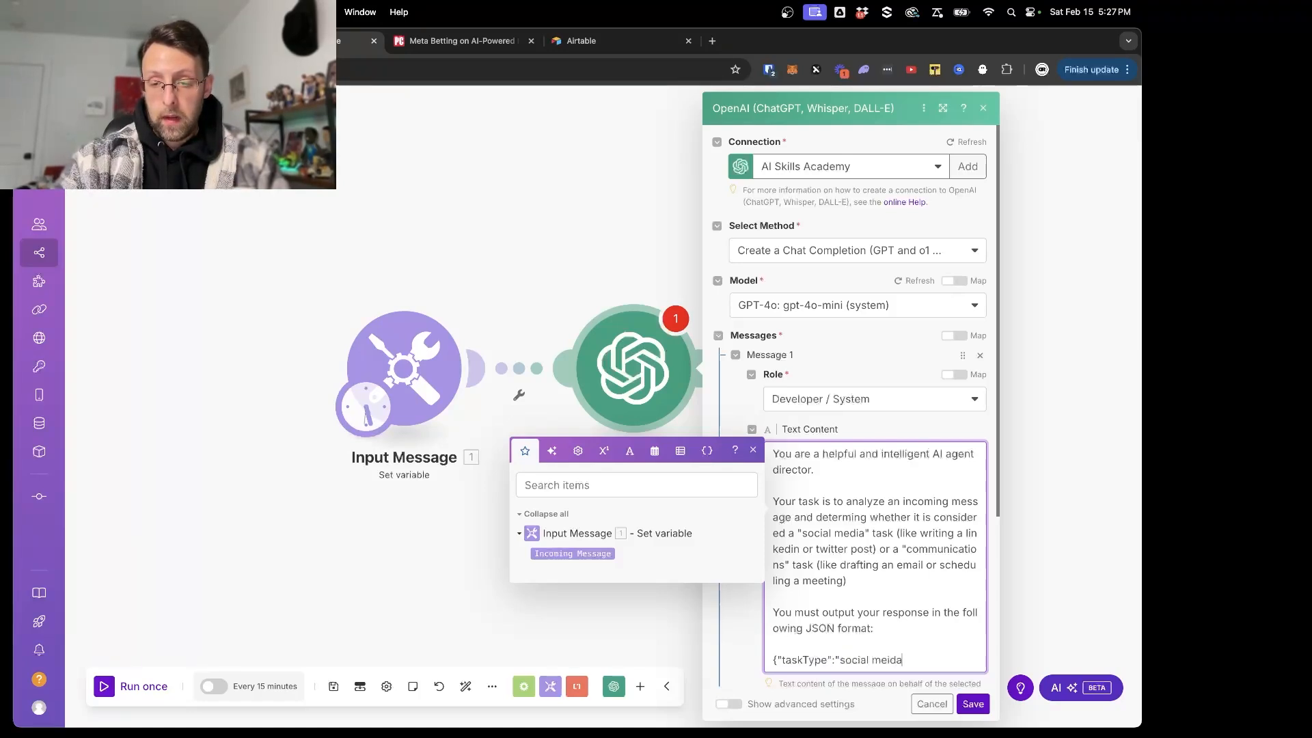
# - Begin the taskType value in the JSON template with "socialMedia or"
pyautogui.press('BackSpace')
pyautogui.press('BackSpace')
pyautogui.press('BackSpace')
pyautogui.press('BackSpace')
pyautogui.press('BackSpace')
pyautogui.press('BackSpace')
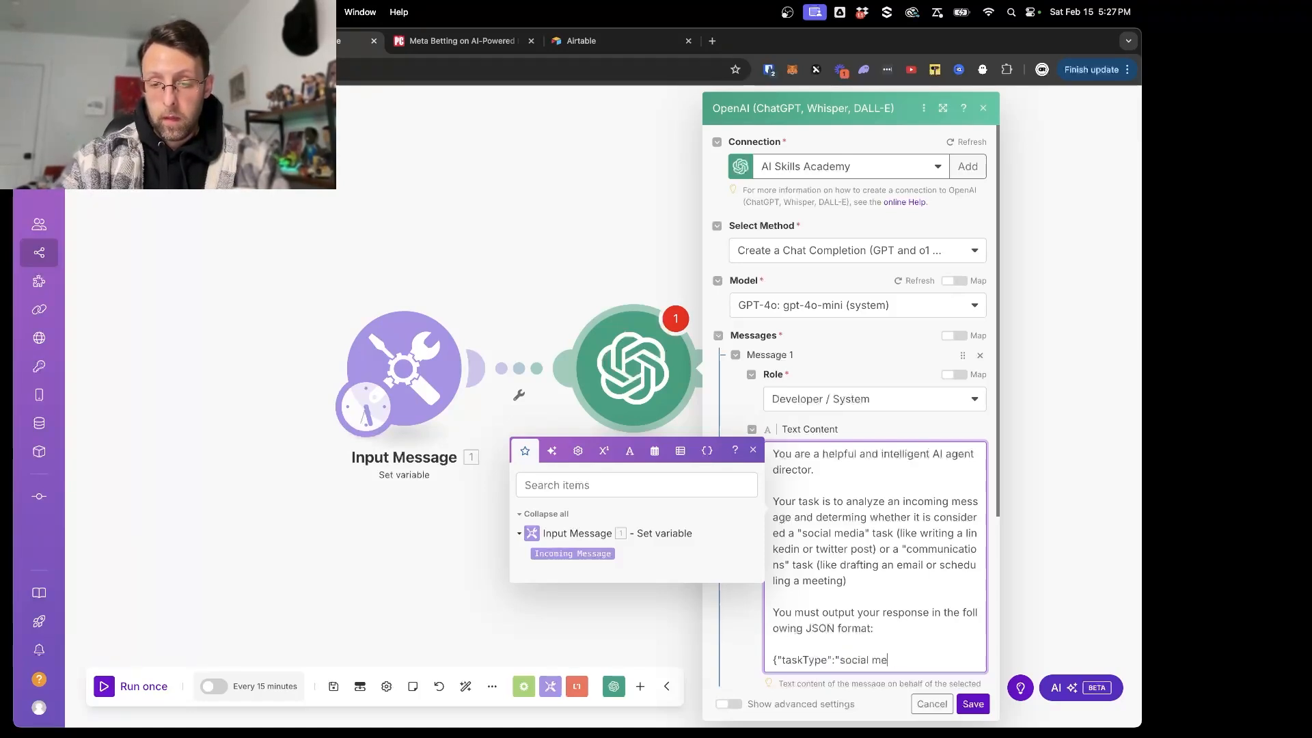
pyautogui.write('Media or')
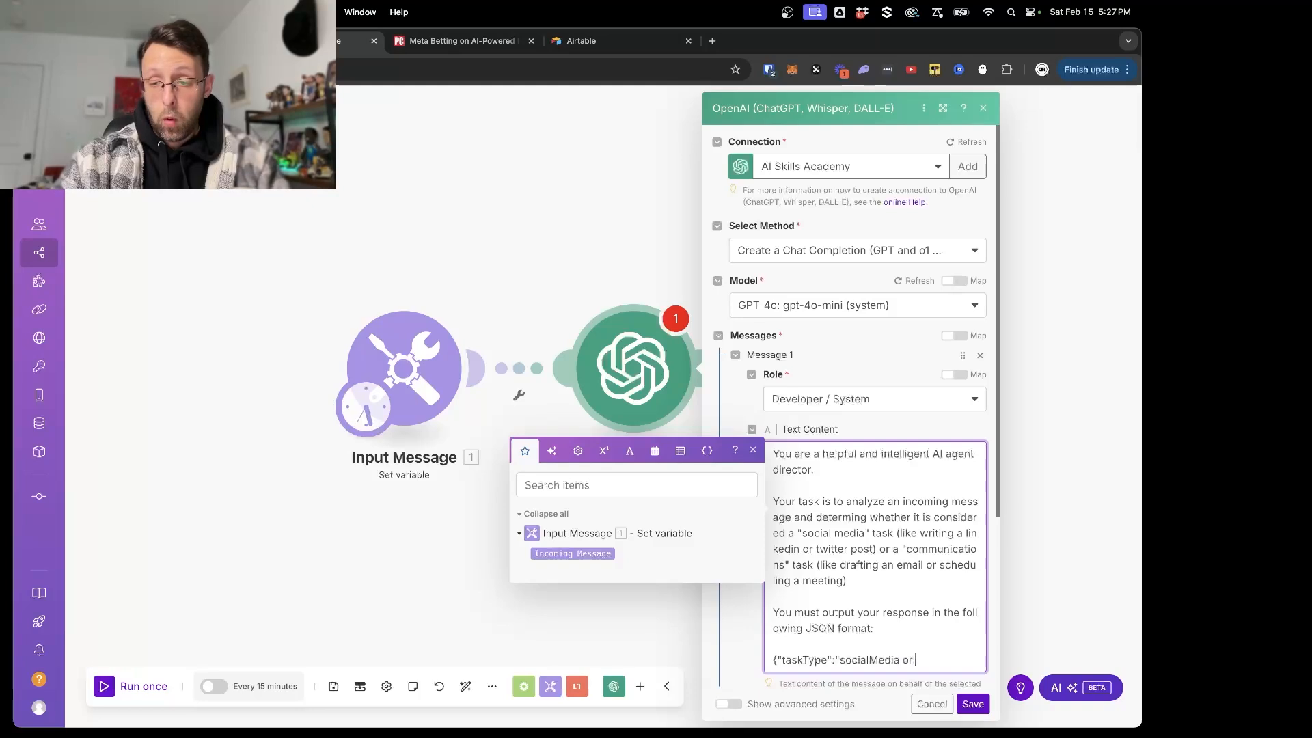
pyautogui.write(' Communcat')
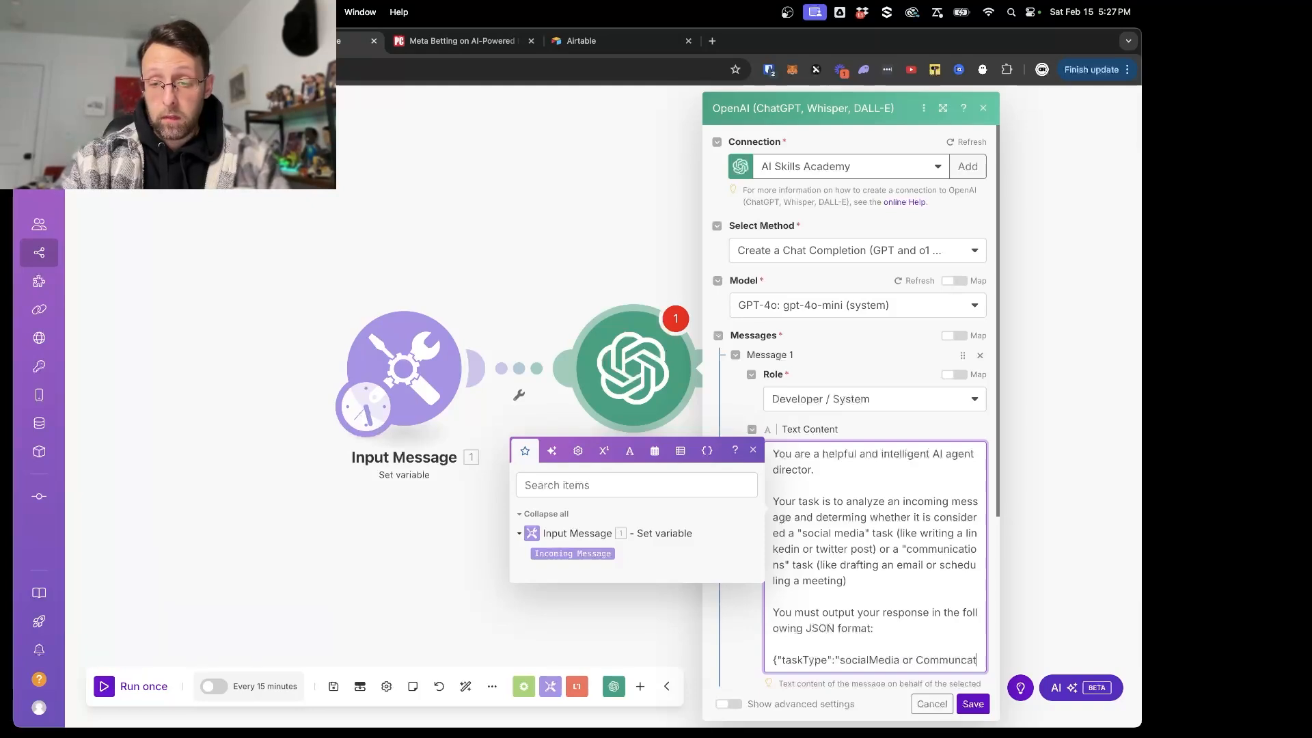
pyautogui.write('ions"')
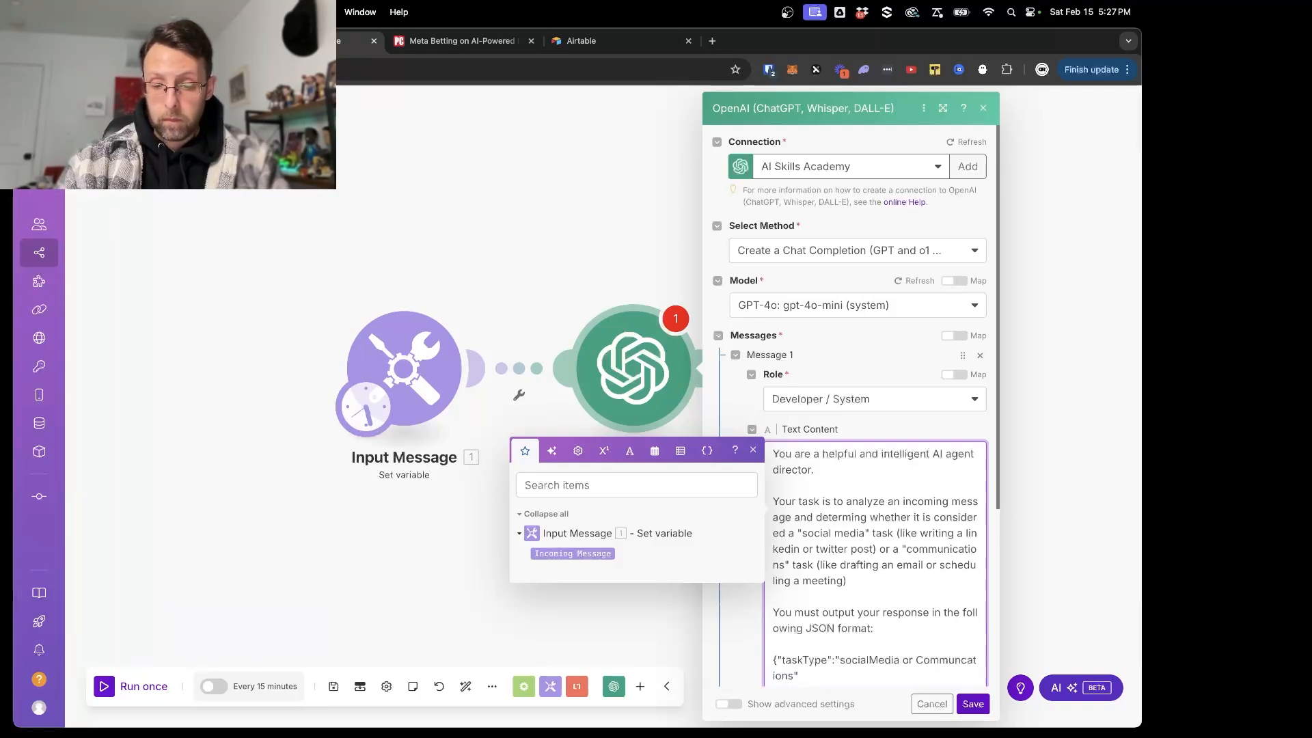
pyautogui.write('}')
# - Add a second message to the OpenAI module and set its role to User
pyautogui.scroll(-3, 879, 547)
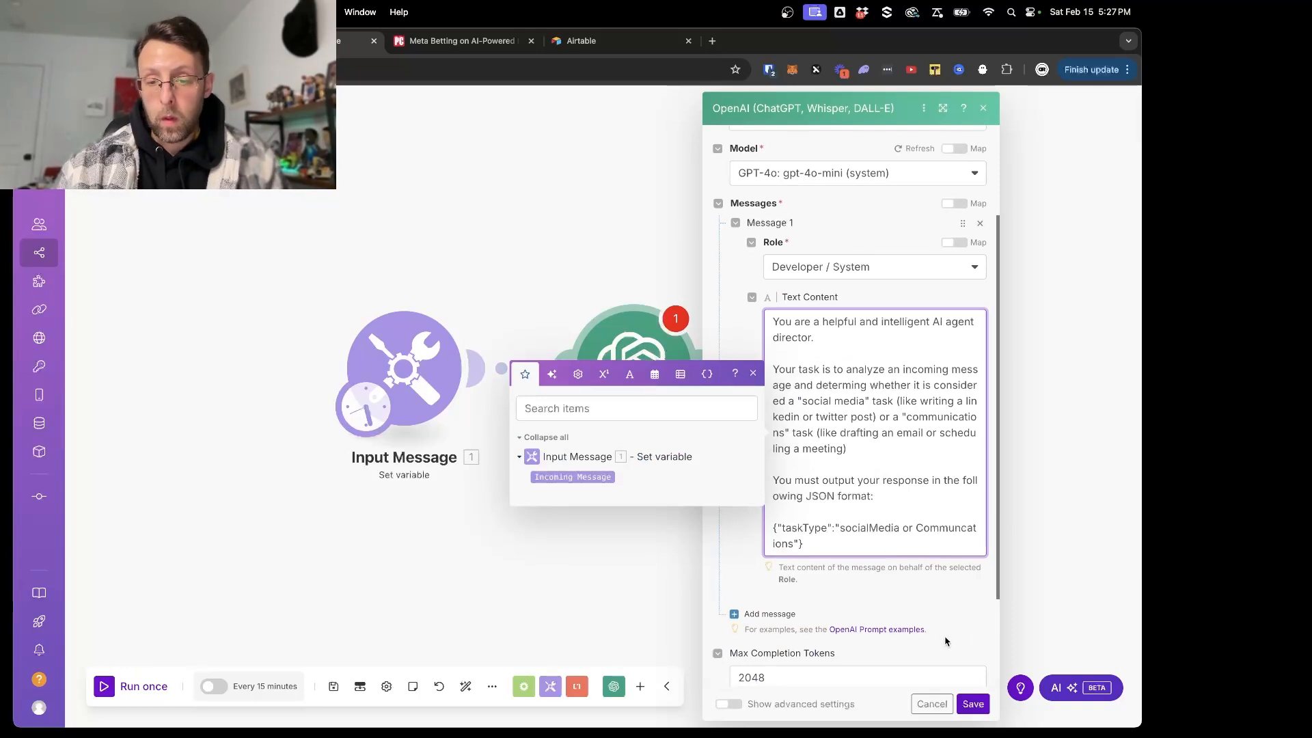
pyautogui.click(770, 614)
pyautogui.scroll(-3, 826, 557)
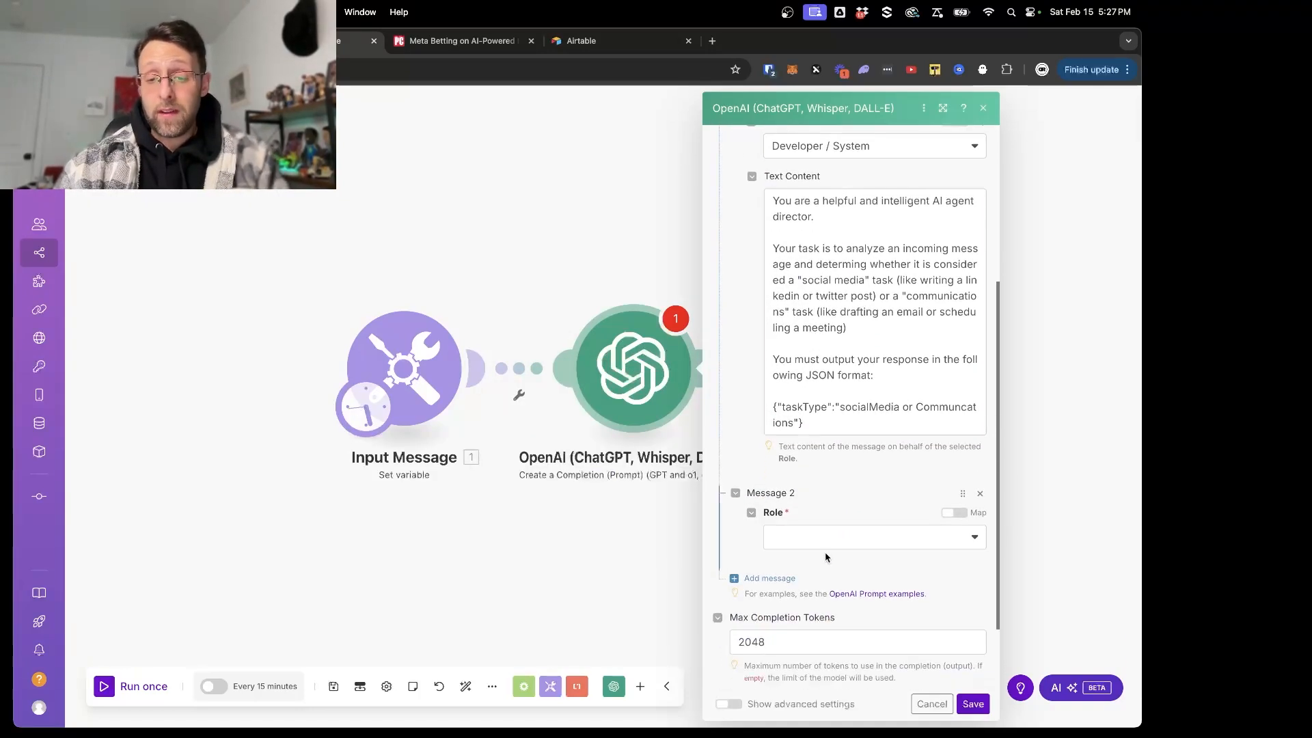
pyautogui.click(827, 539)
pyautogui.click(806, 561)
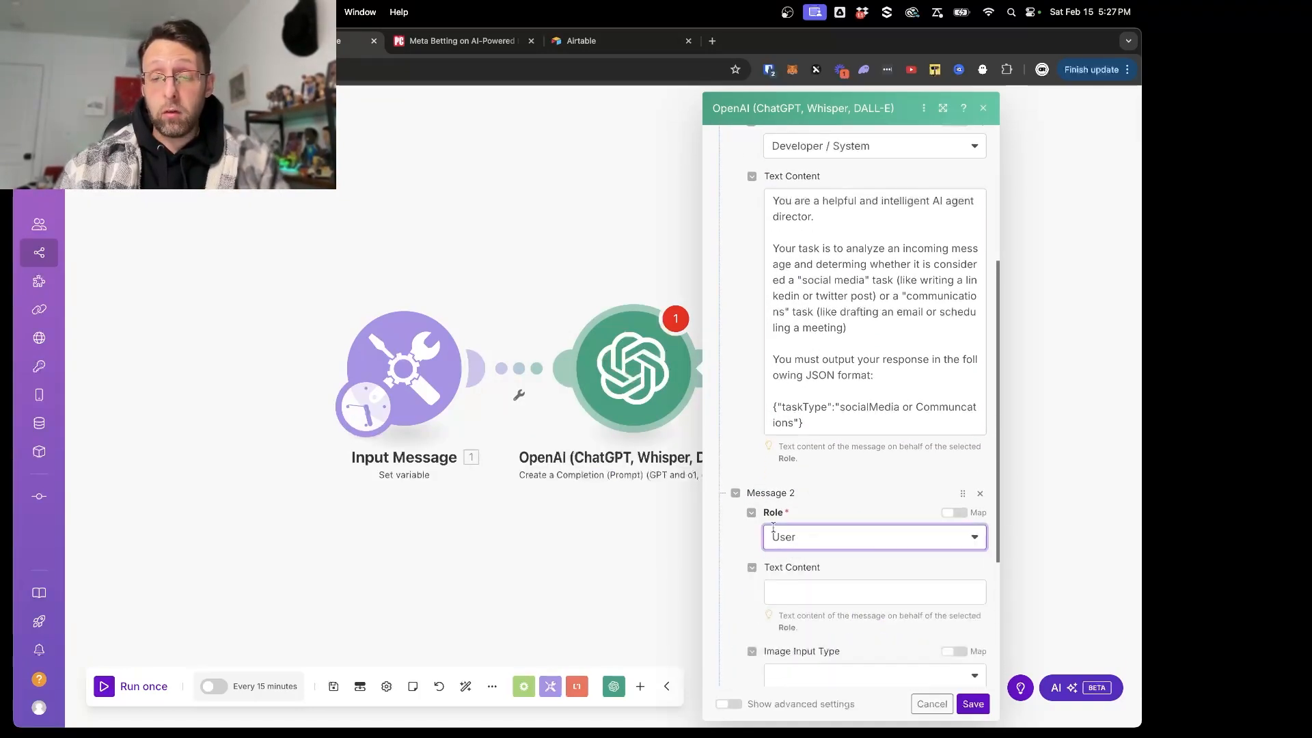
# - Fill the User message's text content with "Incoming message: " followed by the Incoming Message variable
pyautogui.click(799, 593)
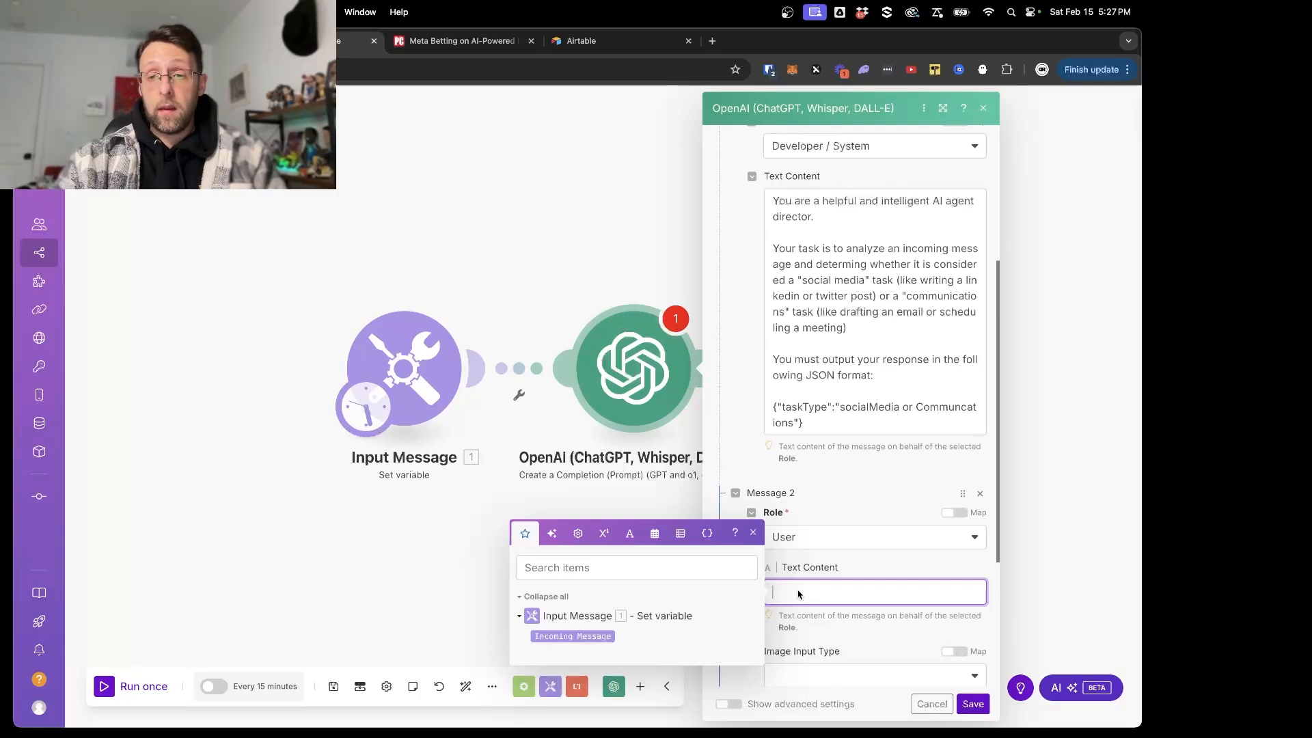
pyautogui.write('Incoming M')
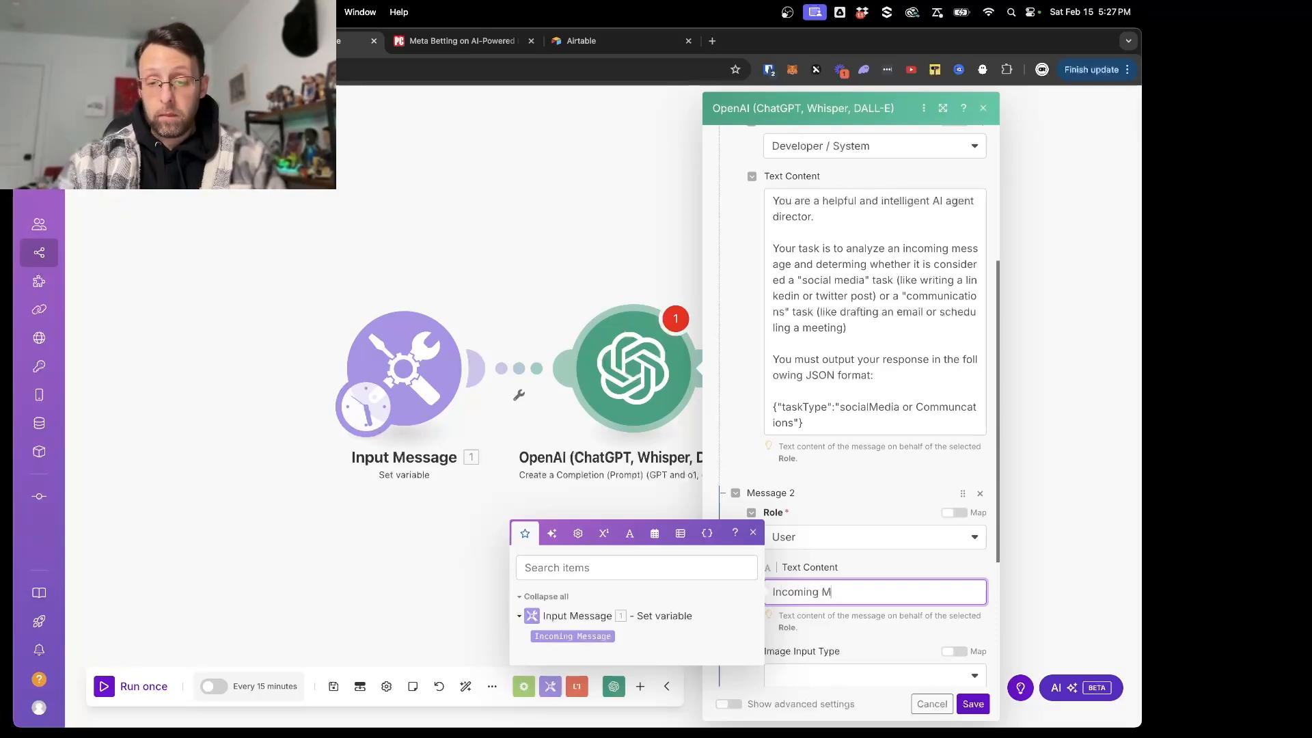
pyautogui.press('BackSpace')
pyautogui.write('message')
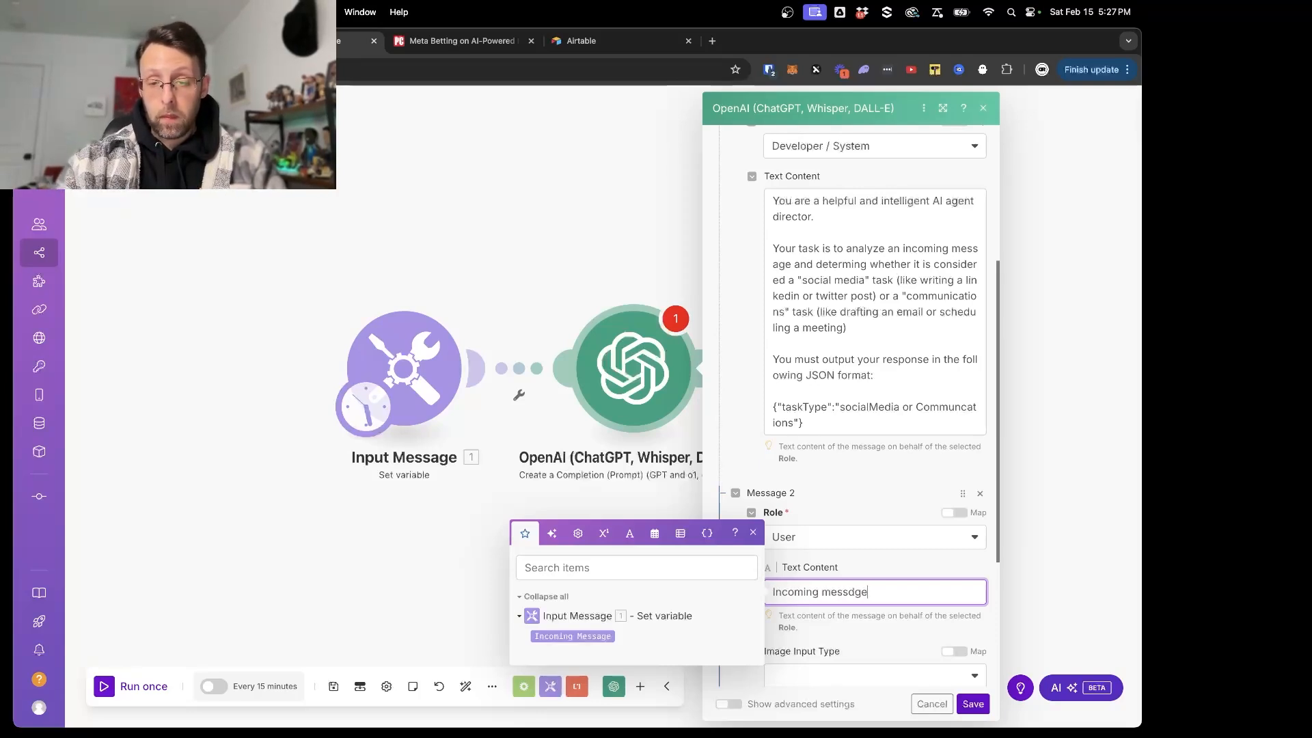
pyautogui.press('BackSpace')
pyautogui.press('BackSpace')
pyautogui.press('BackSpace')
pyautogui.write('age:')
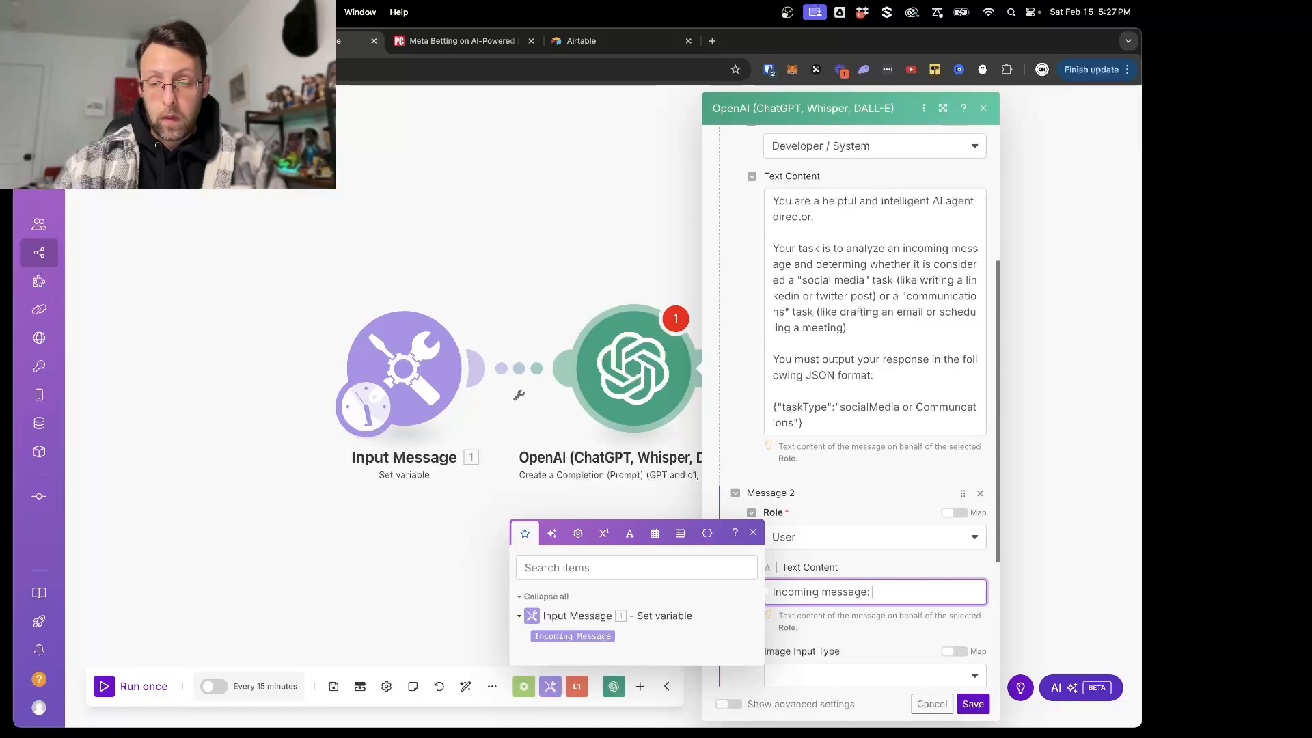
pyautogui.click(573, 636)
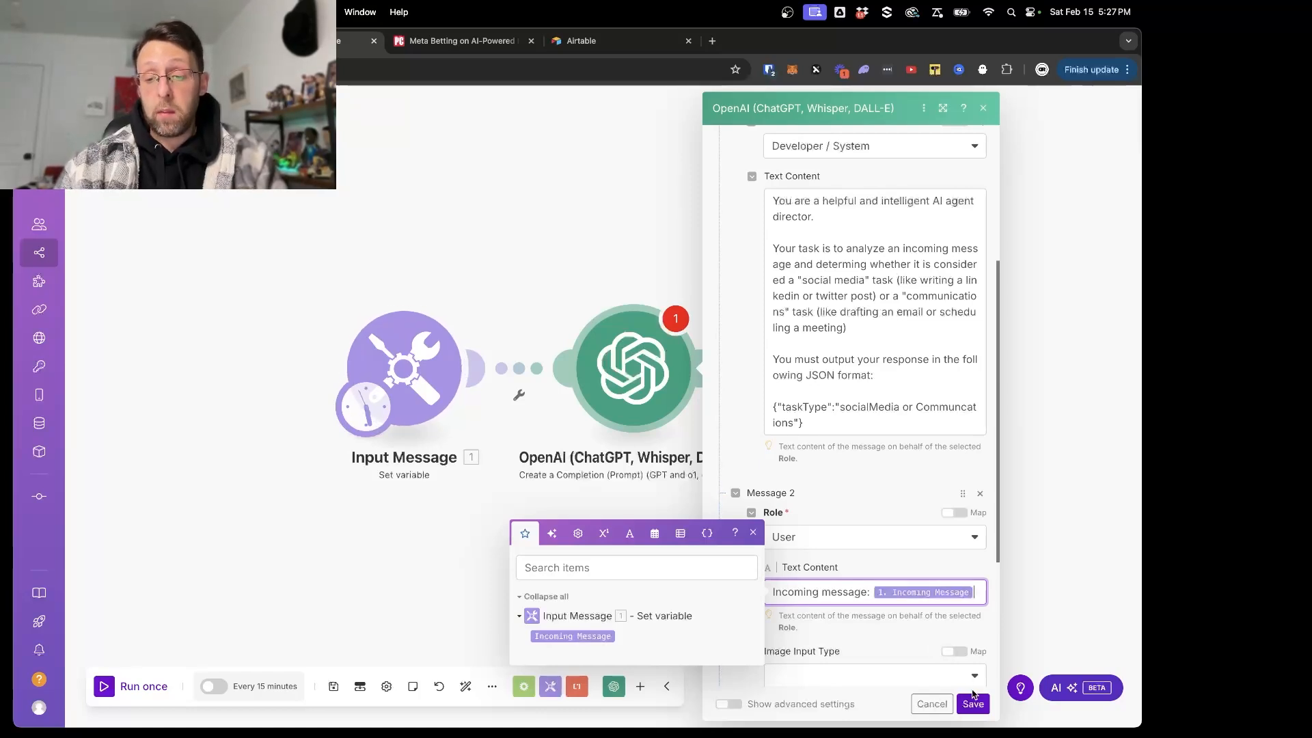
# - In the advanced settings, set Response Format to JSON Object and Parse JSON Response to Yes, saving the module and scenario
pyautogui.scroll(-4, 855, 648)
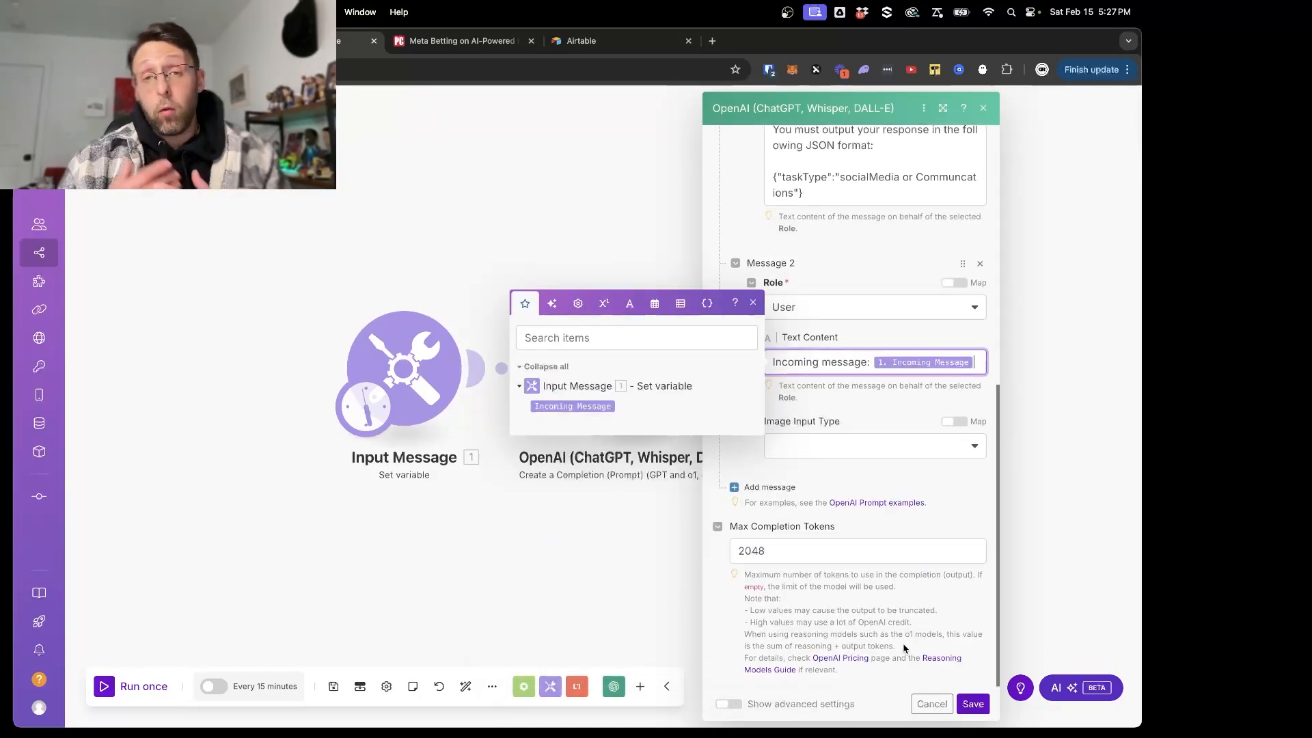
pyautogui.click(729, 704)
pyautogui.scroll(-3, 738, 492)
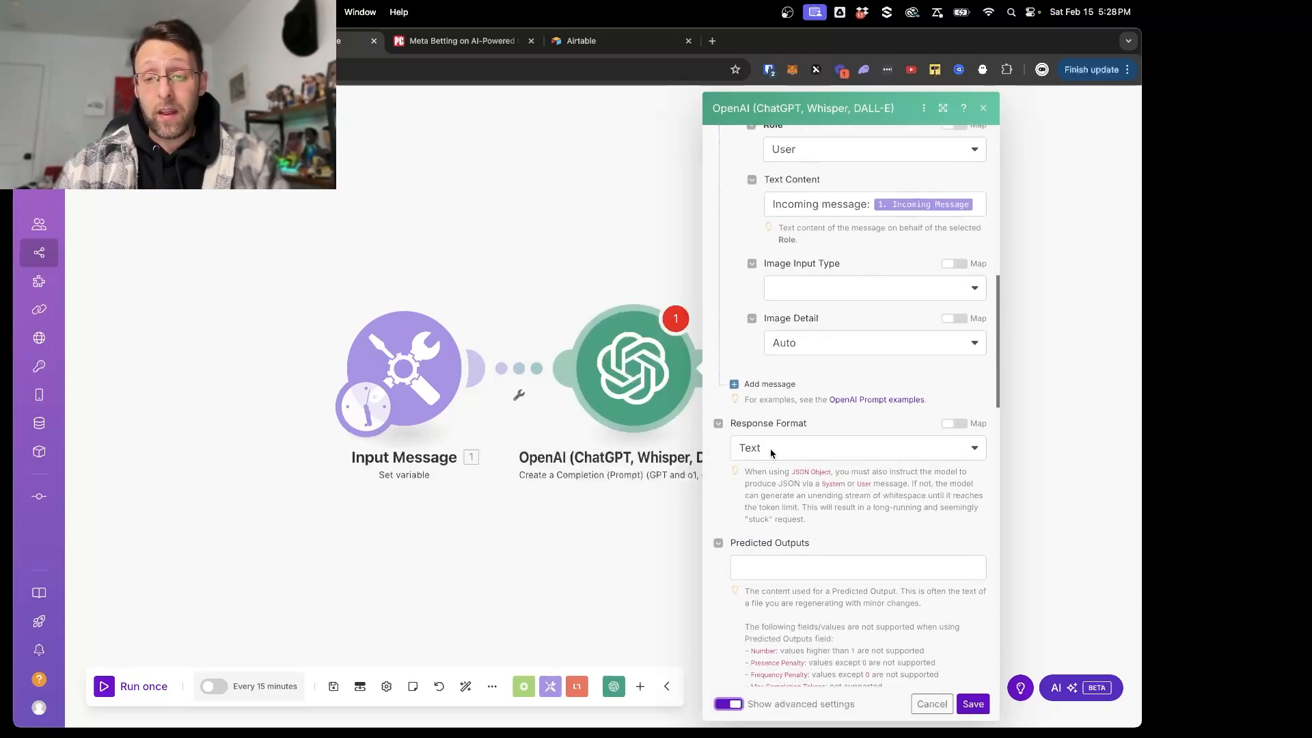
pyautogui.click(778, 449)
pyautogui.click(786, 516)
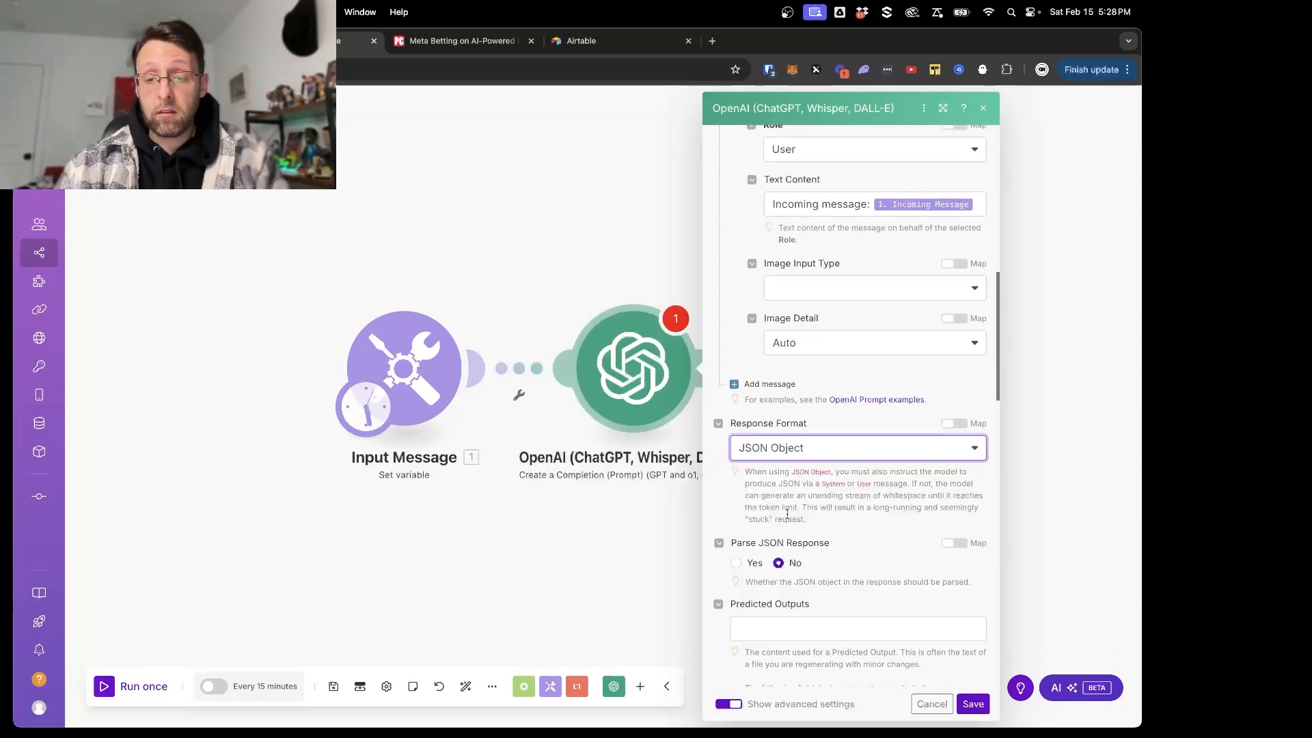
pyautogui.click(737, 563)
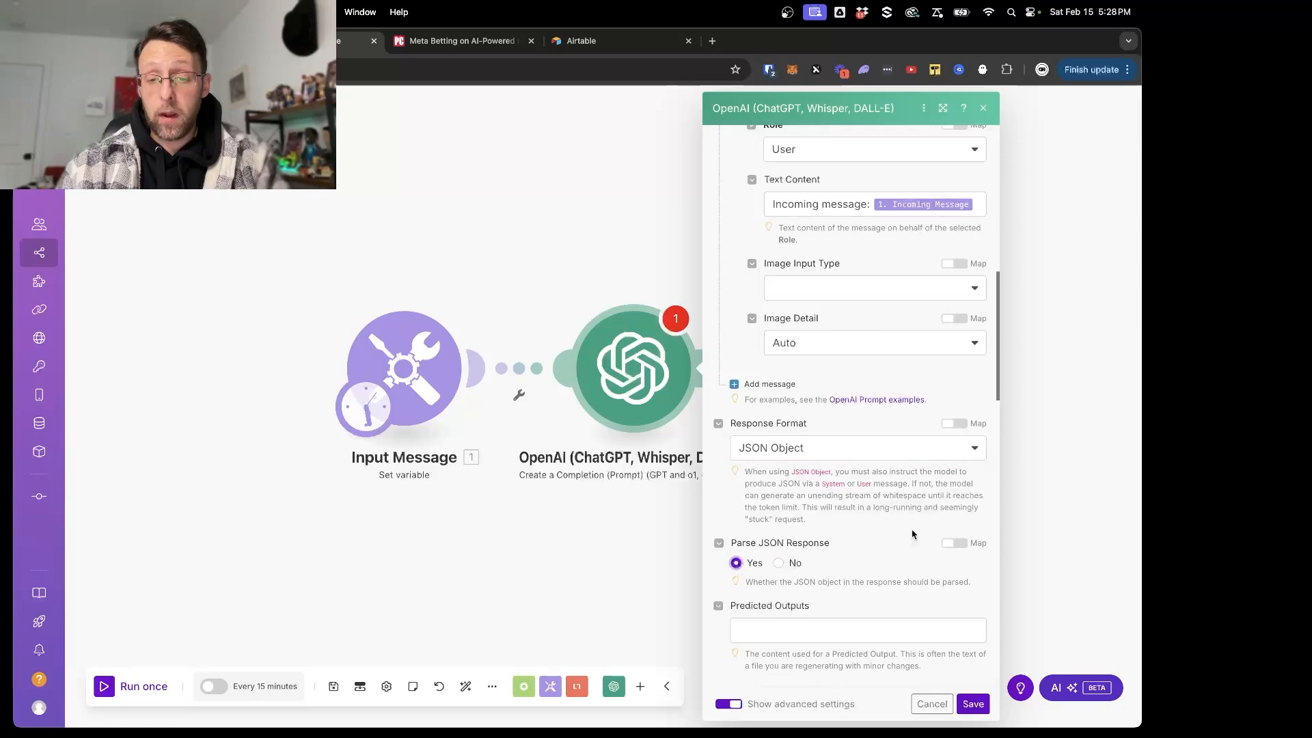
pyautogui.click(973, 704)
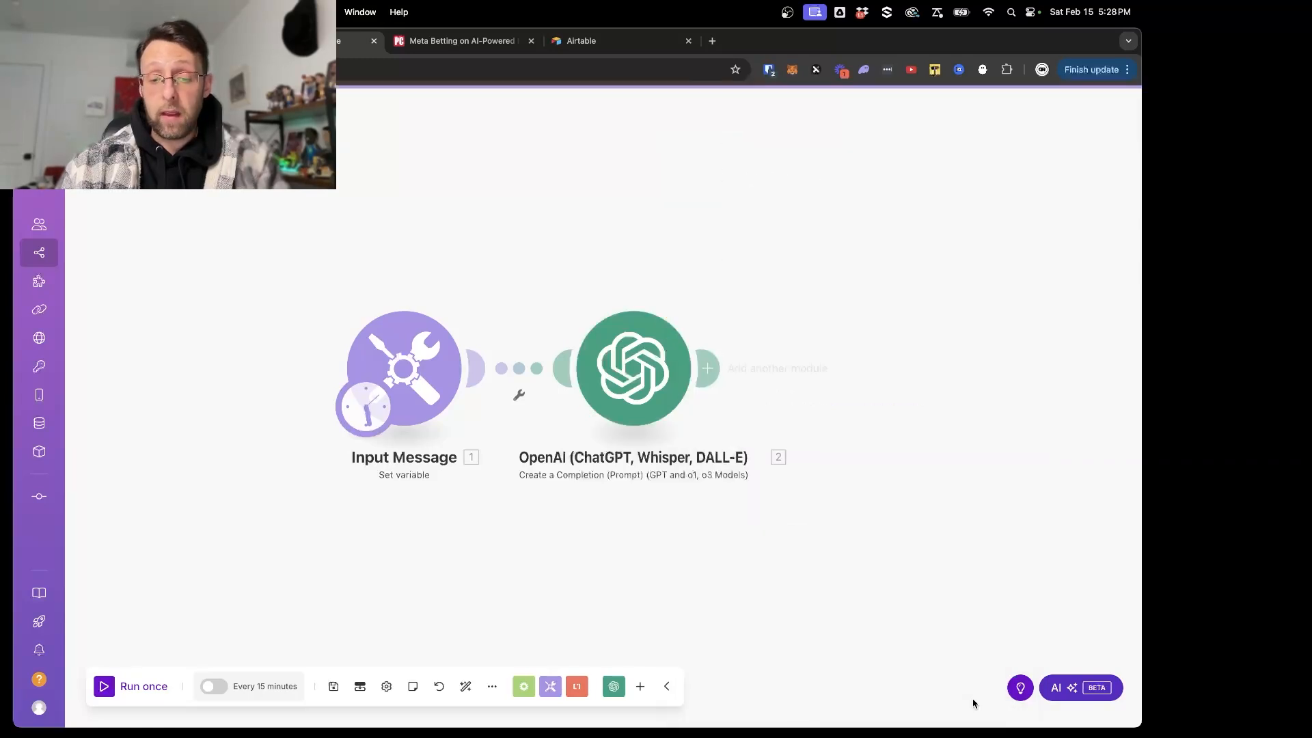
pyautogui.click(334, 687)
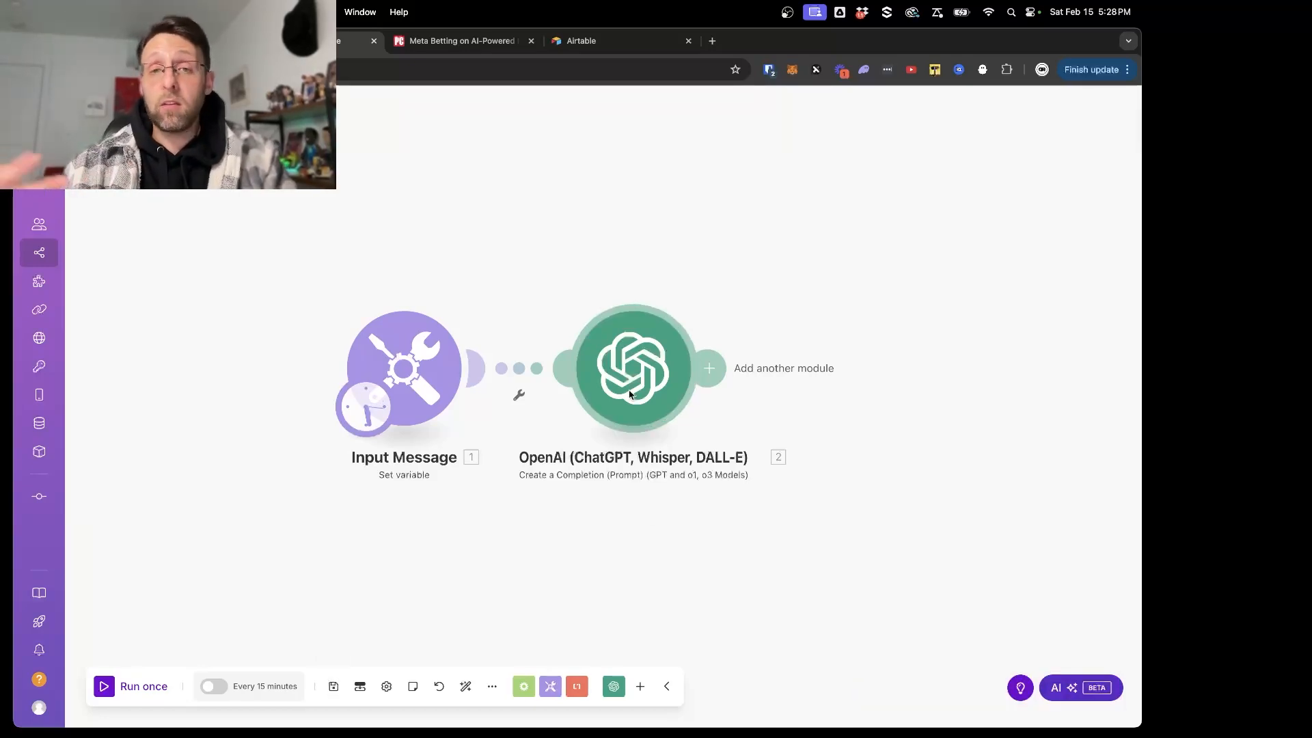
# - Run the scenario once and examine the Incoming Message output of the Input Message module
pyautogui.click(110, 687)
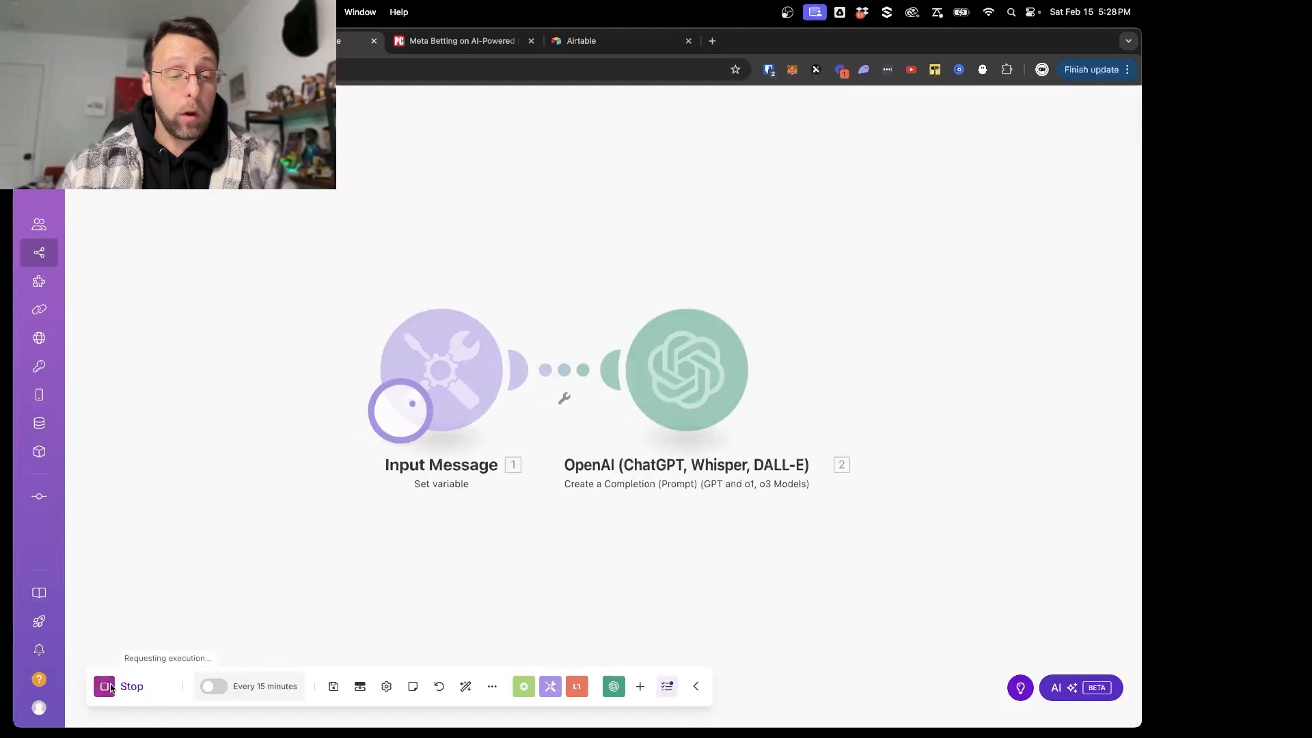
pyautogui.click(573, 290)
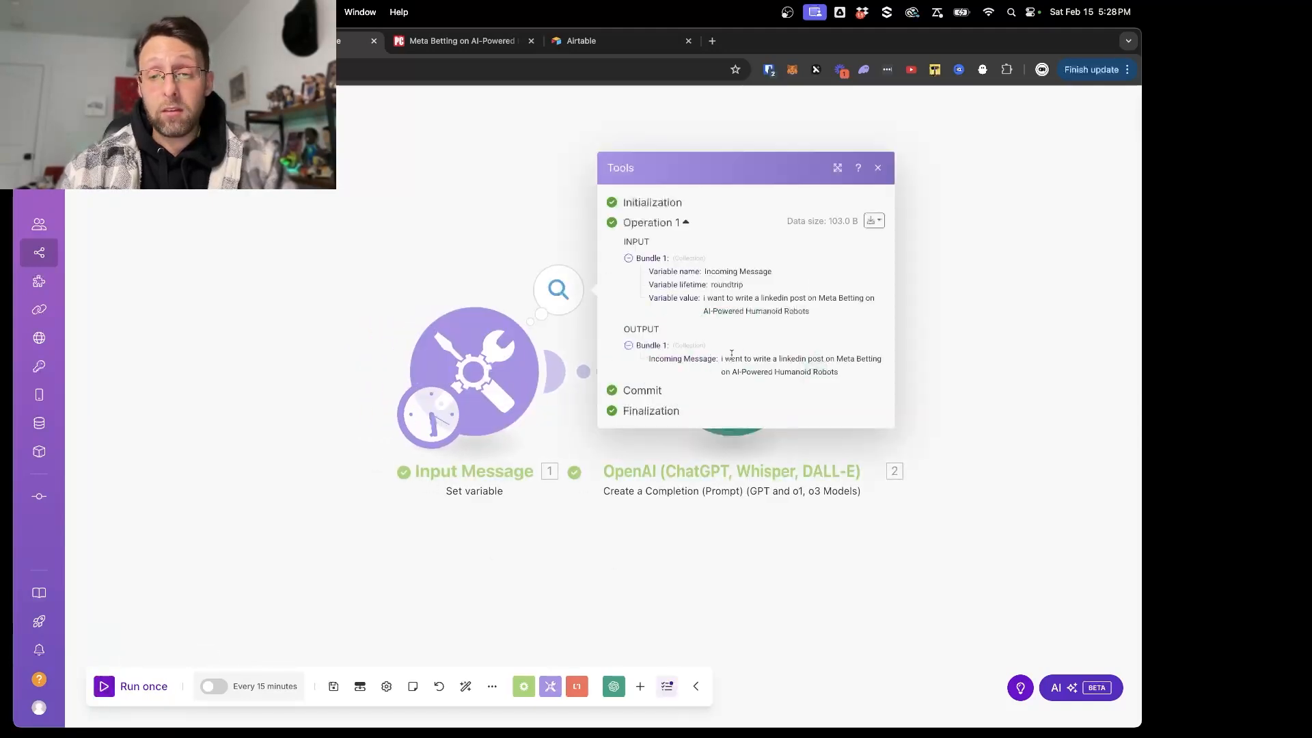
pyautogui.moveTo(732, 354); pyautogui.dragTo(855, 377)
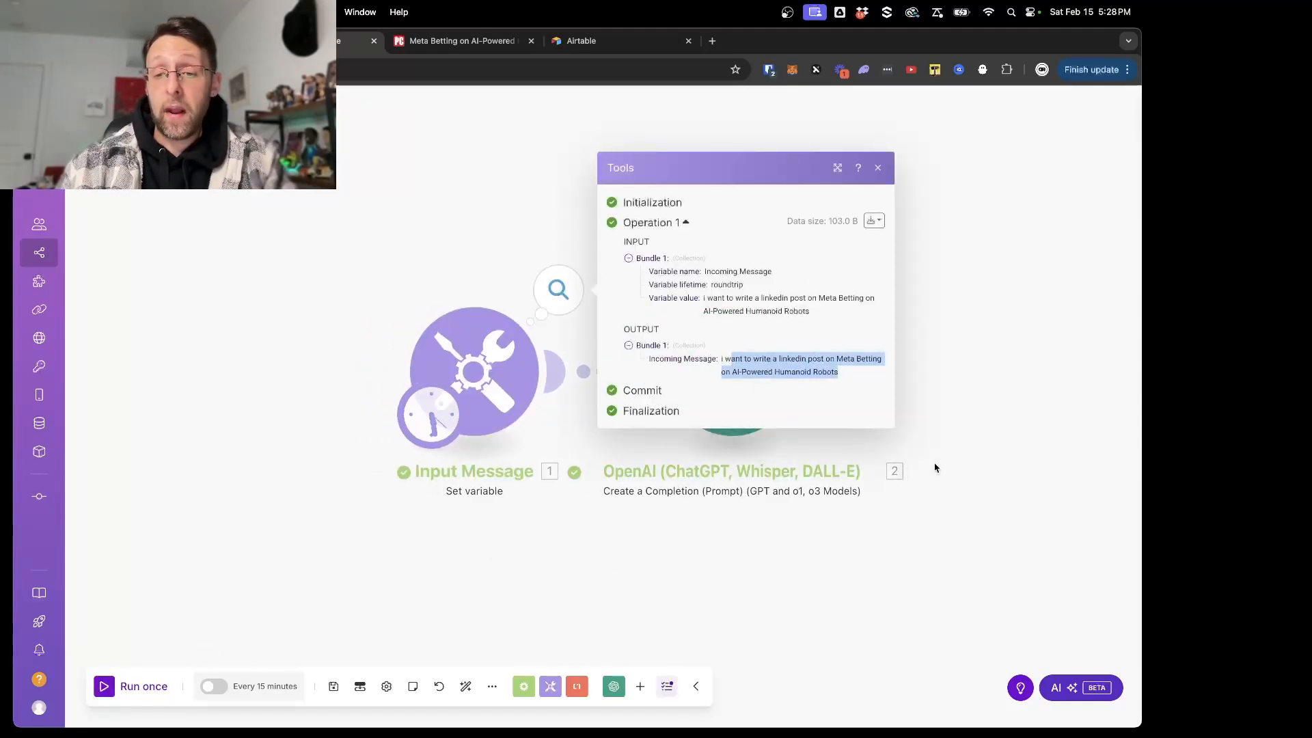
pyautogui.click(1012, 402)
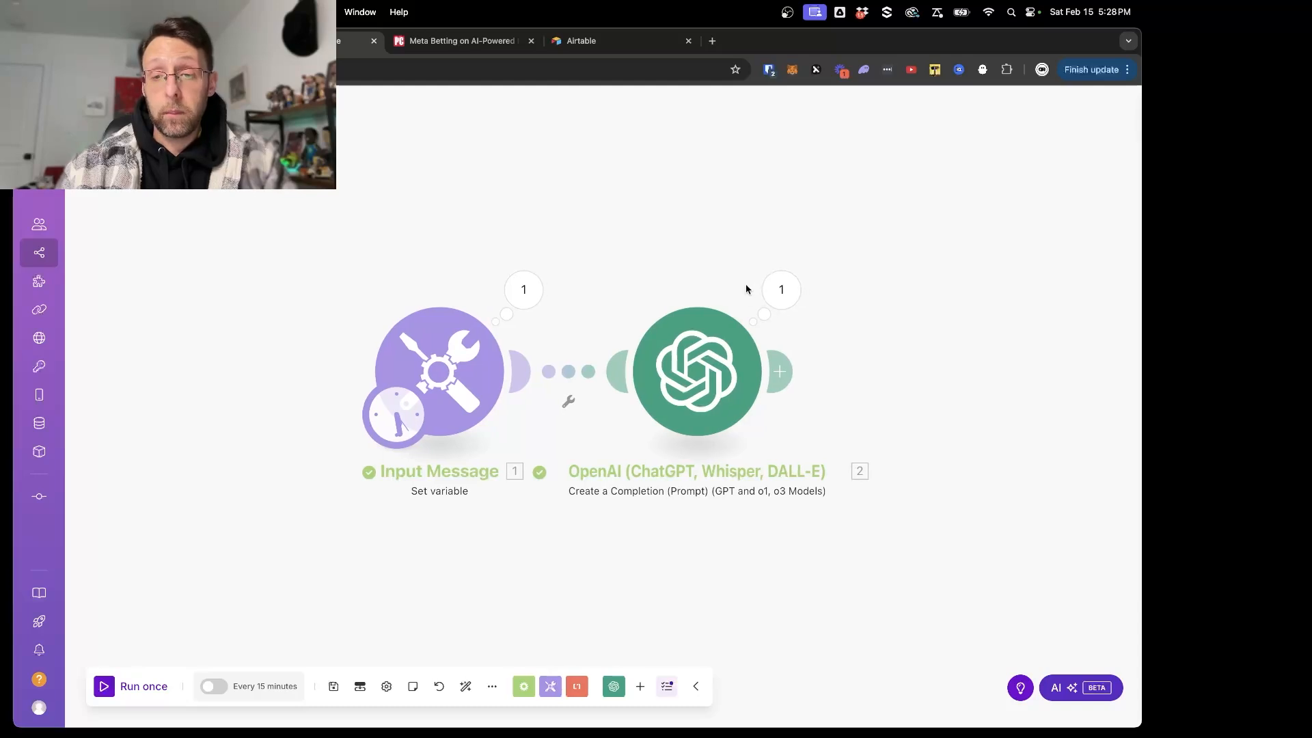
# - Examine the taskType in the OpenAI module's parsed result
pyautogui.click(781, 290)
pyautogui.click(889, 370)
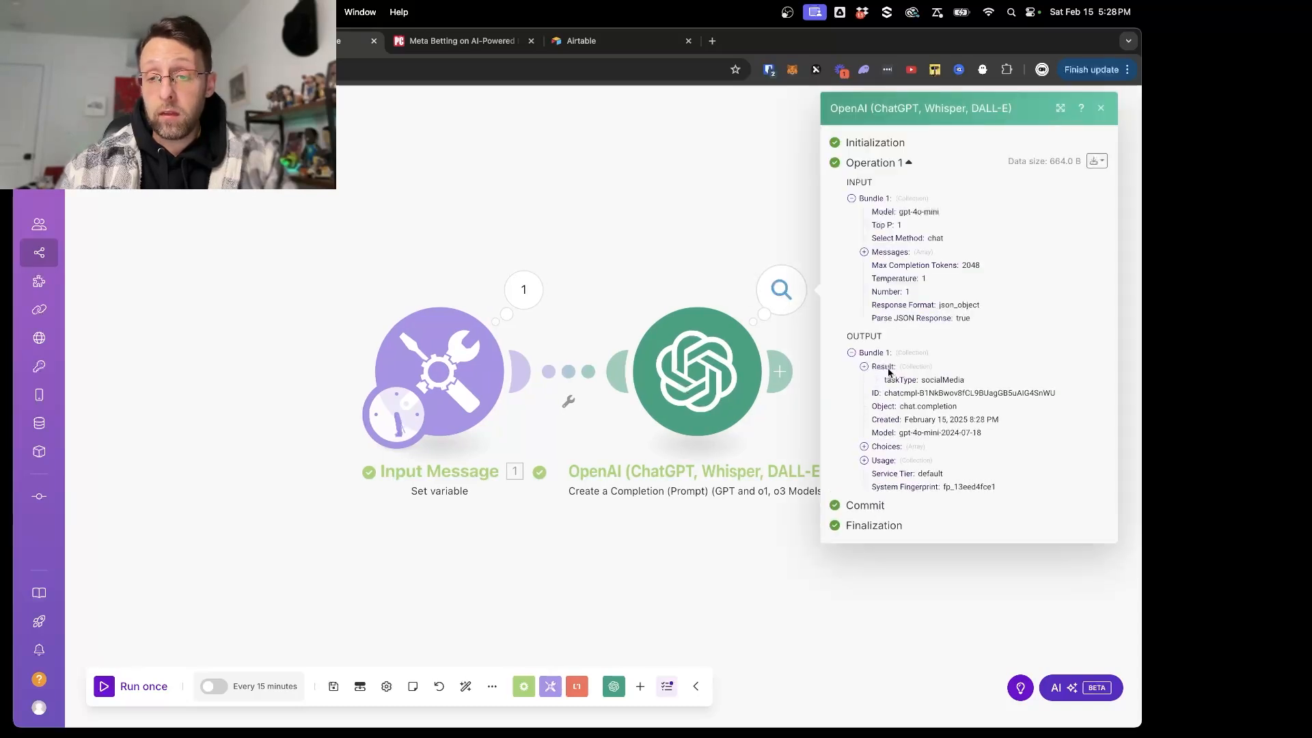
pyautogui.moveTo(926, 381); pyautogui.dragTo(1017, 381)
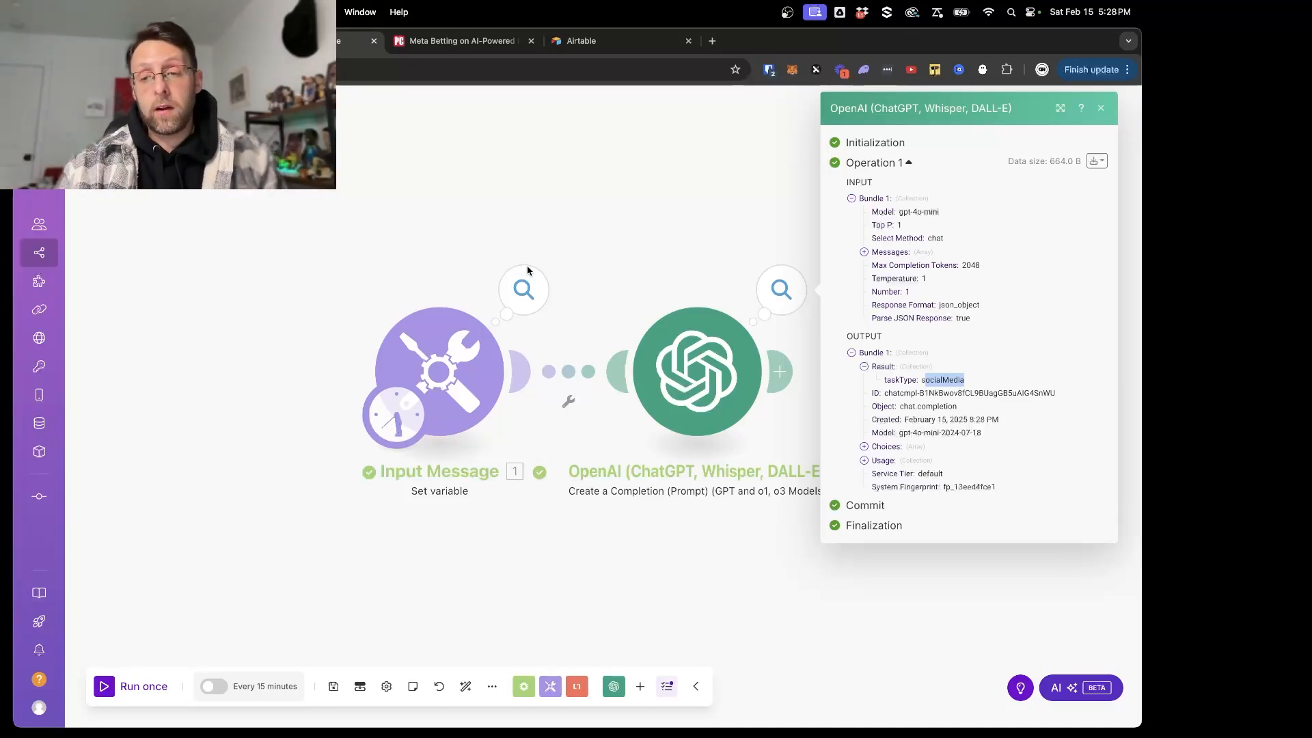
pyautogui.click(611, 226)
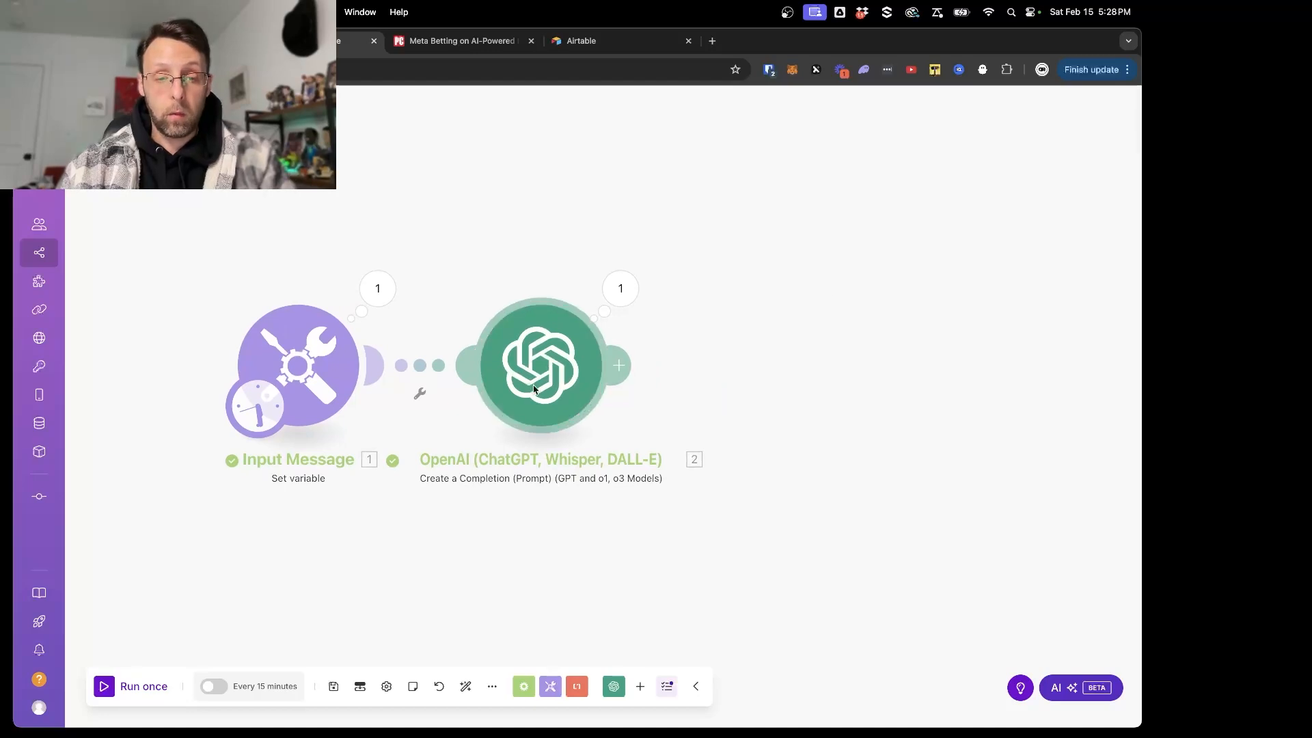
# - Rename the OpenAI module as Director
pyautogui.rightClick(536, 390)
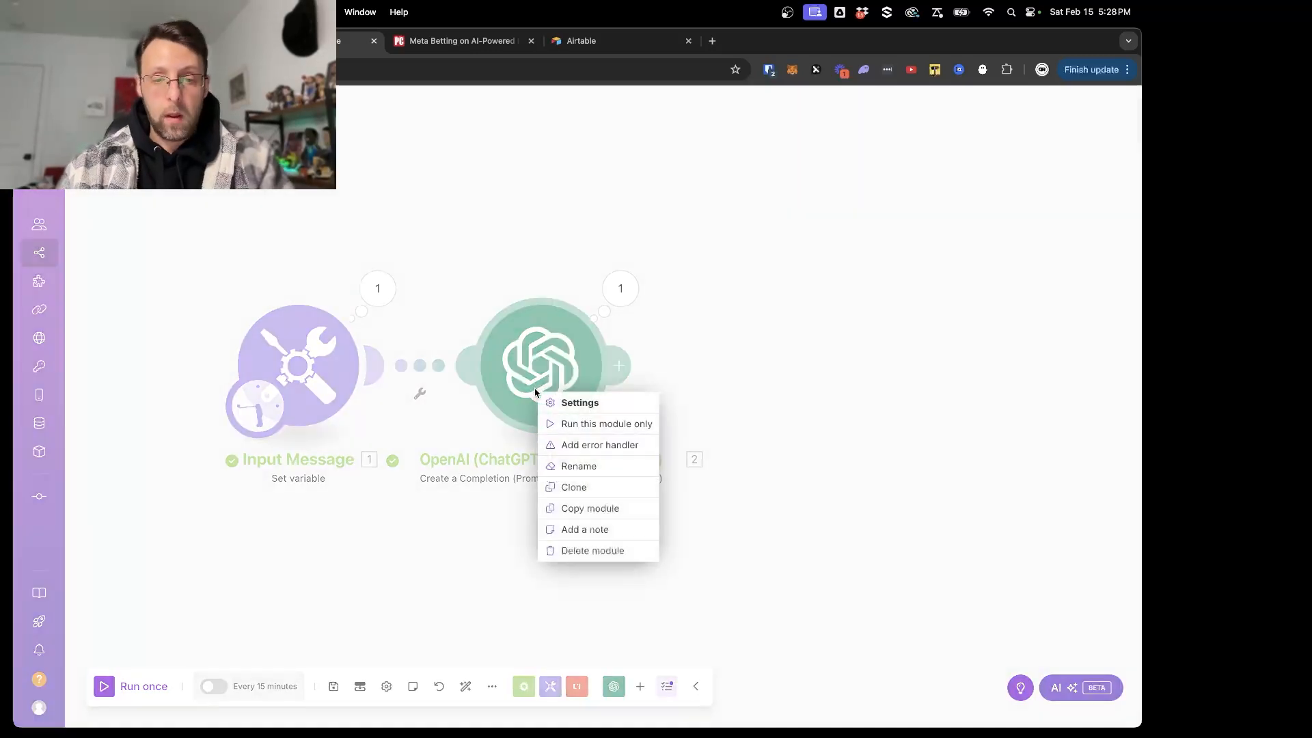
pyautogui.click(554, 462)
pyautogui.write('Director')
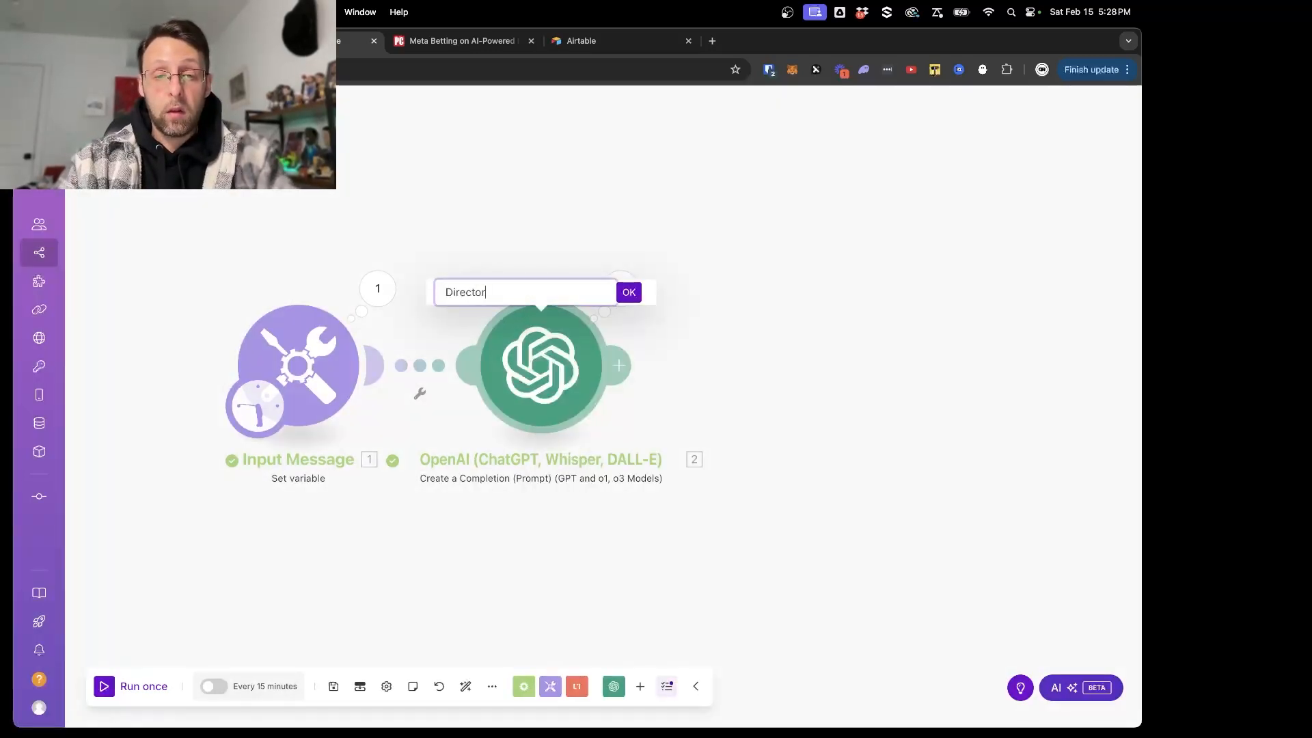
pyautogui.press('Return')
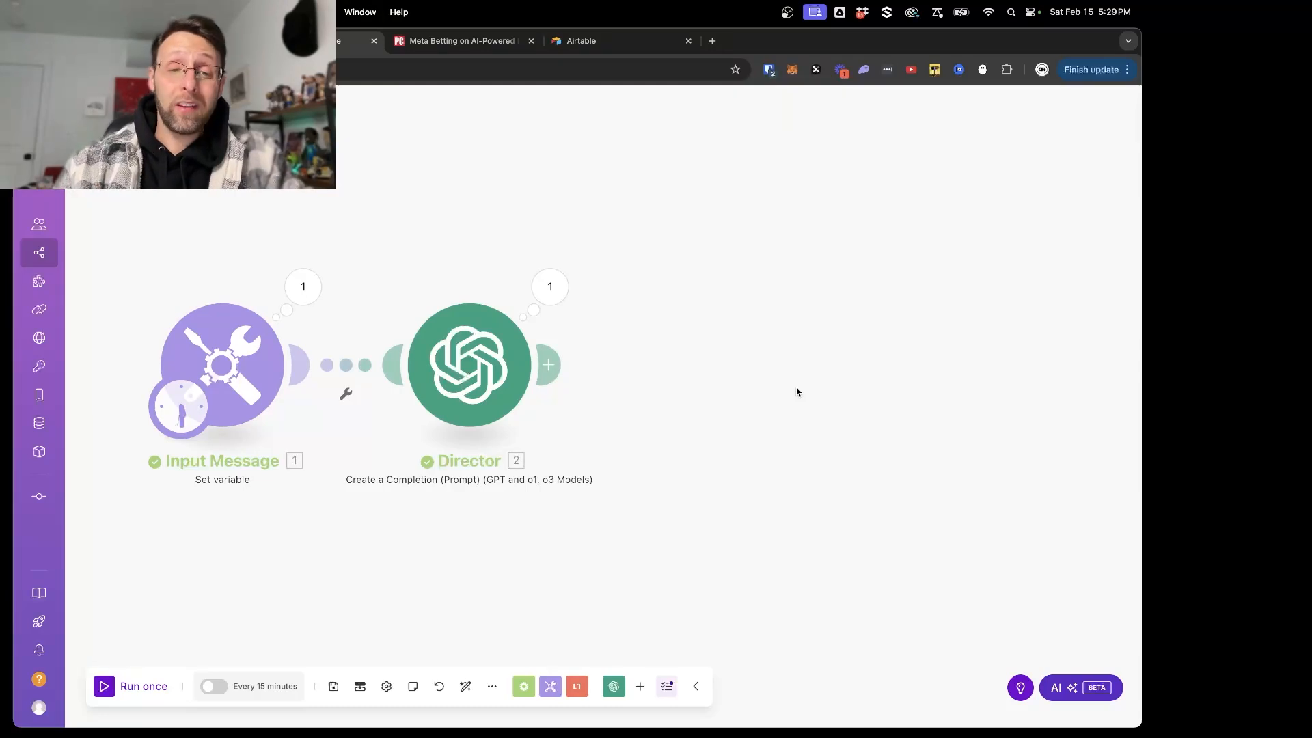
# - Find the router among the Flow Control modules and add it after the Director module
pyautogui.click(550, 372)
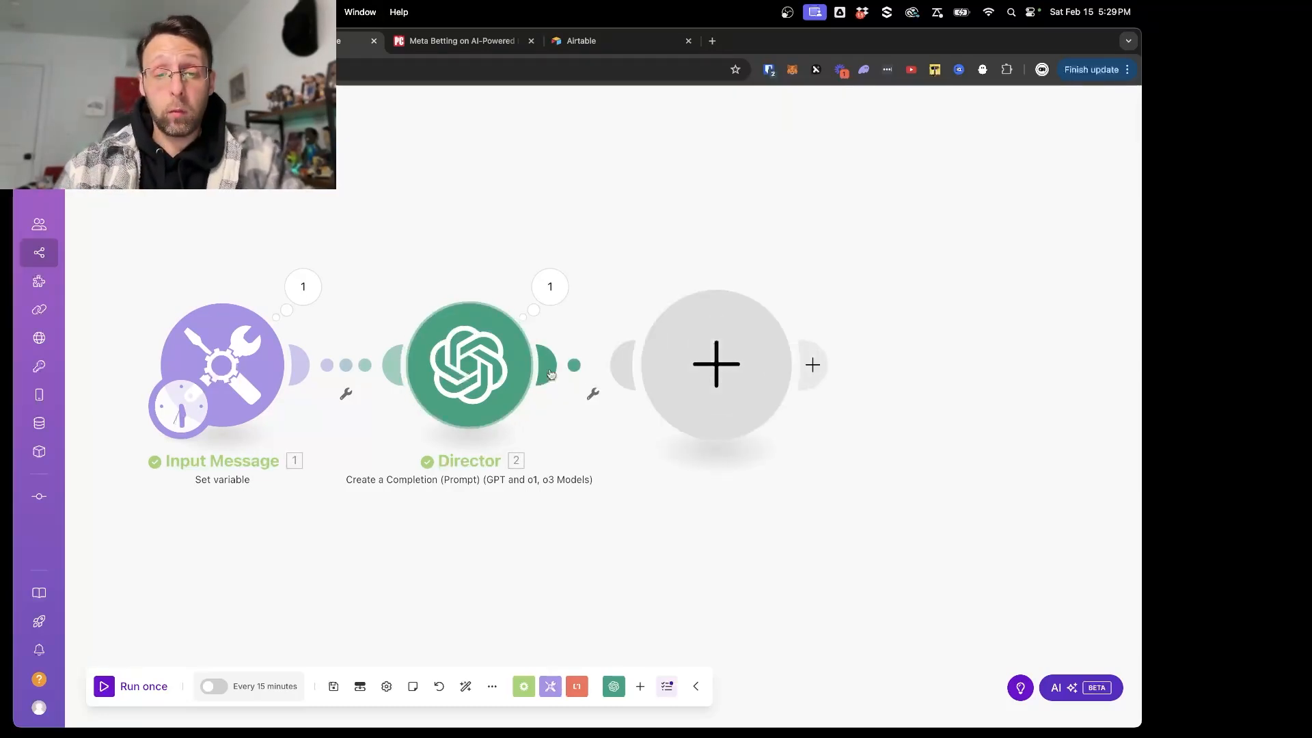
pyautogui.write('router')
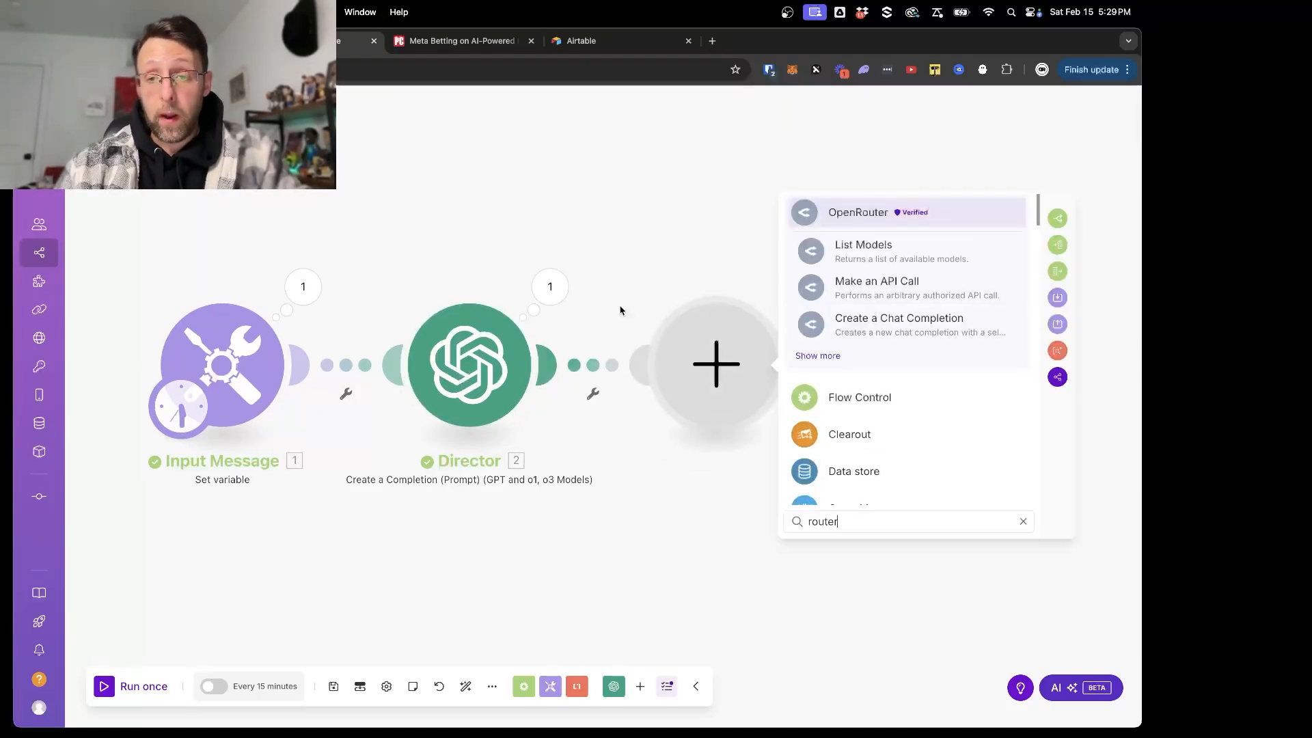
pyautogui.click(839, 406)
pyautogui.click(809, 487)
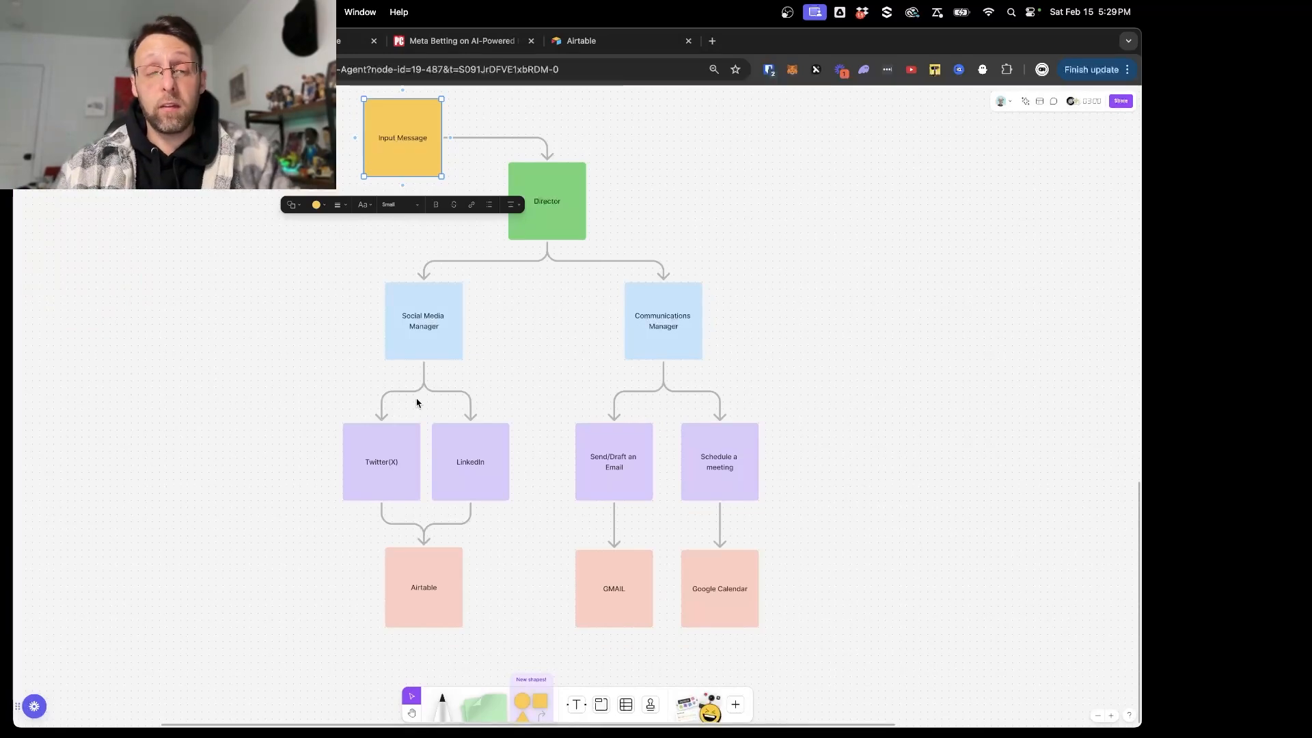
# - Review the Director, Social Media Manager and Communications Manager boxes in the agent flow diagram
pyautogui.click(536, 238)
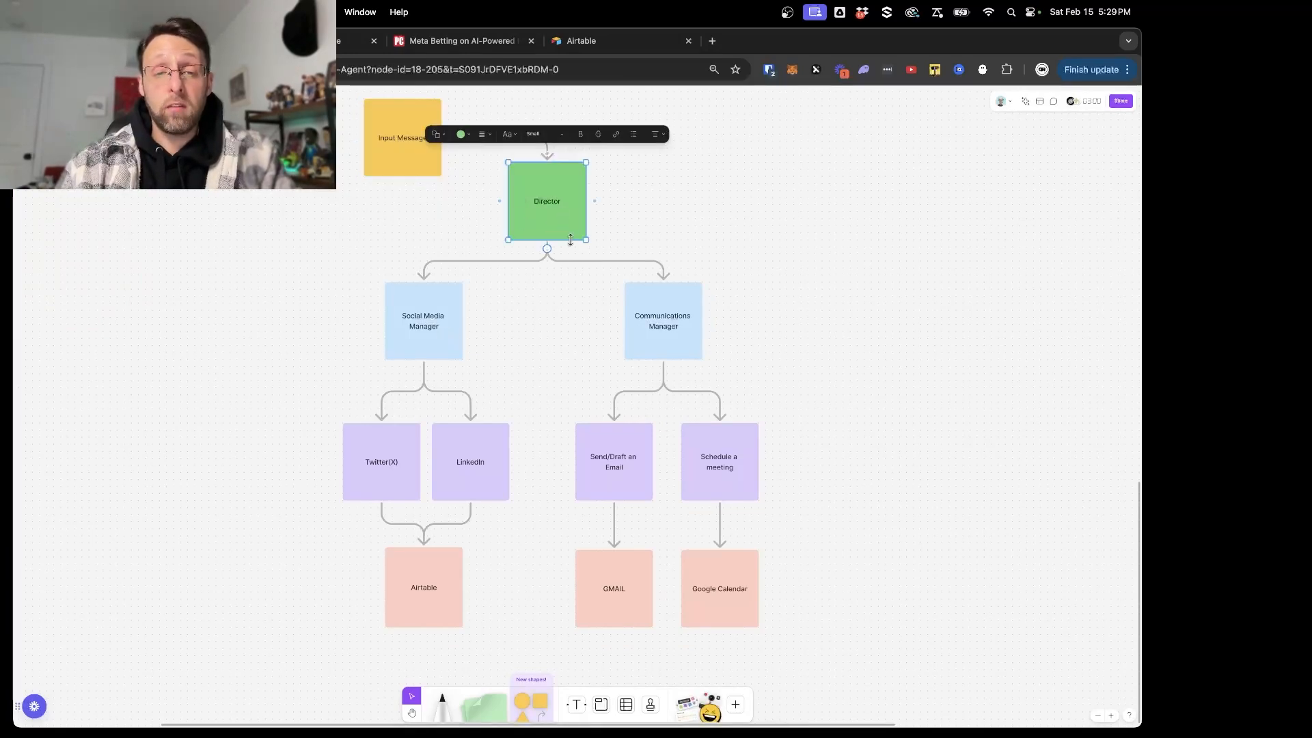
pyautogui.click(444, 347)
pyautogui.click(670, 347)
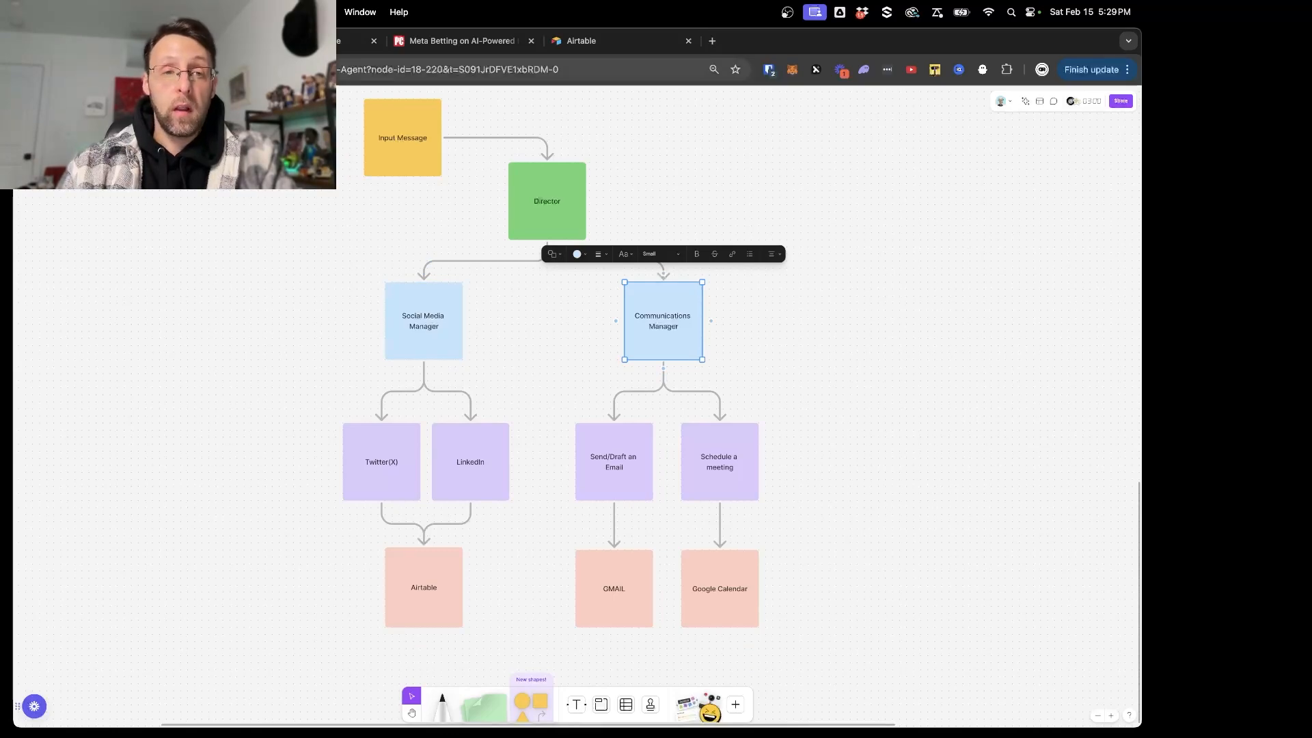
pyautogui.click(430, 351)
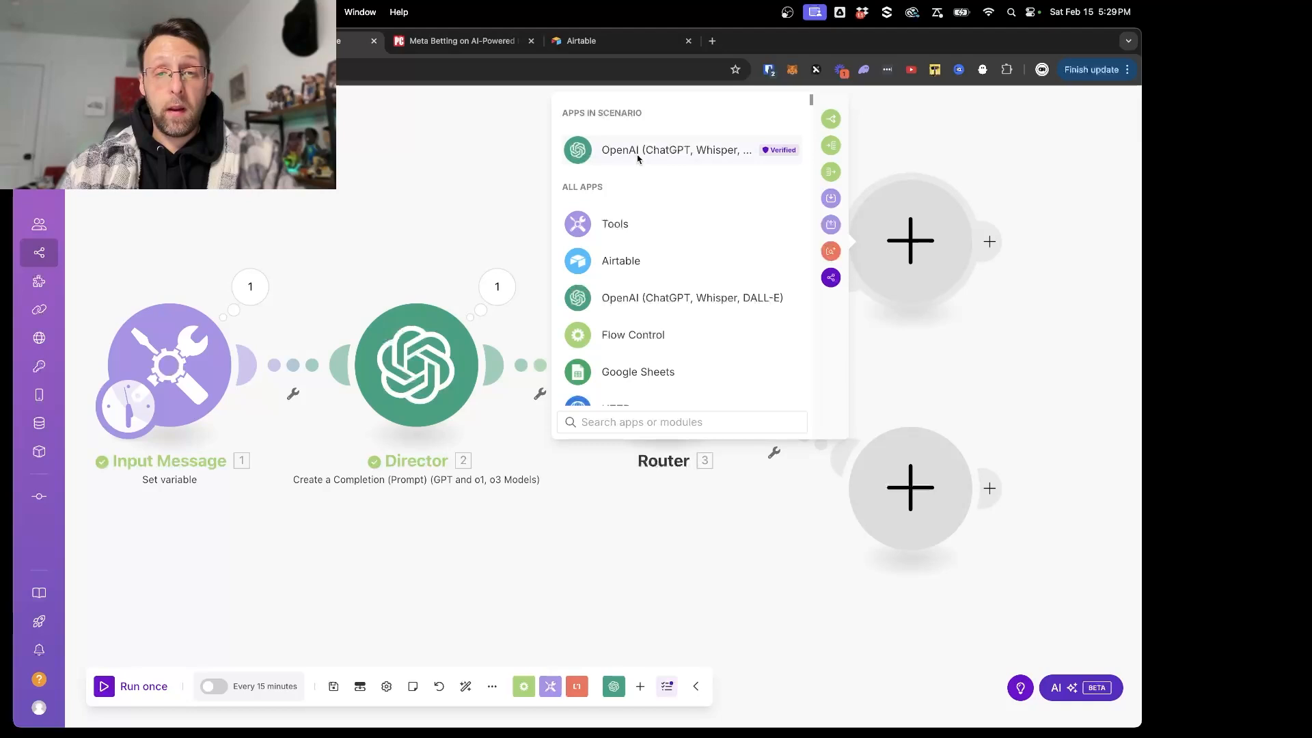
pyautogui.click(637, 154)
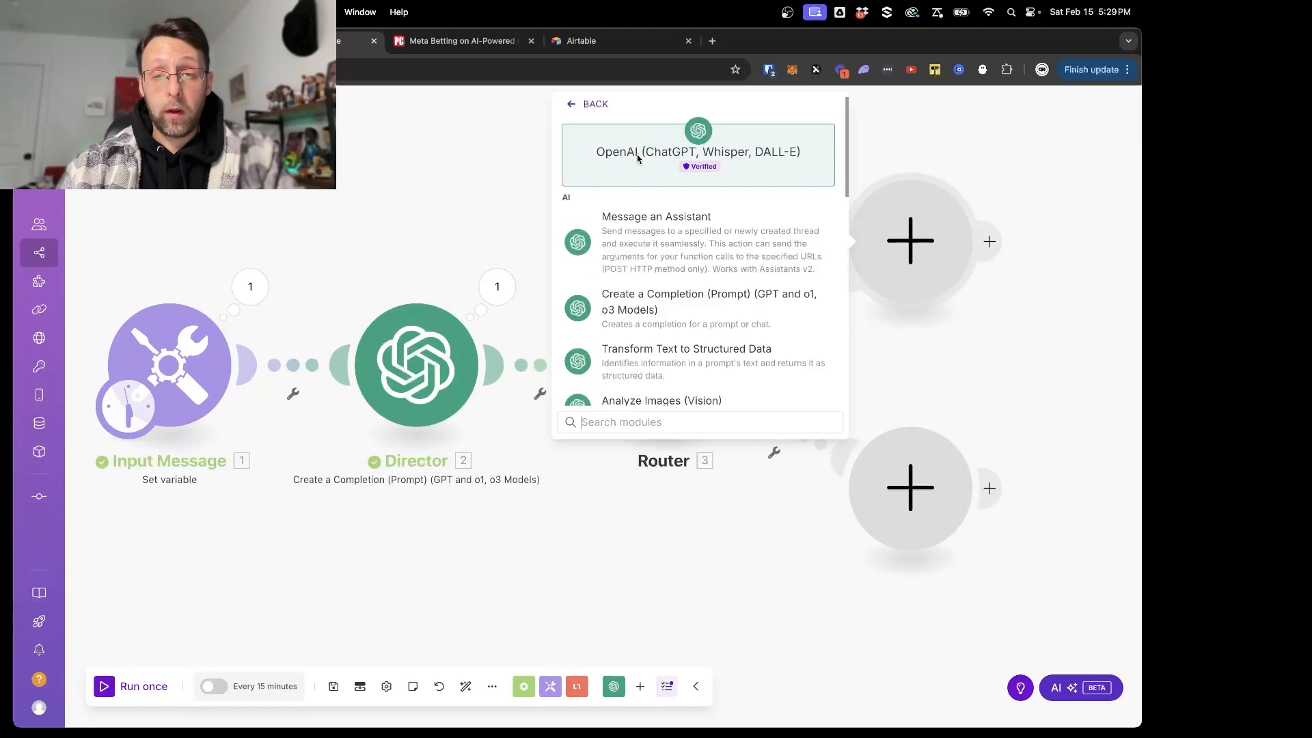
pyautogui.click(666, 294)
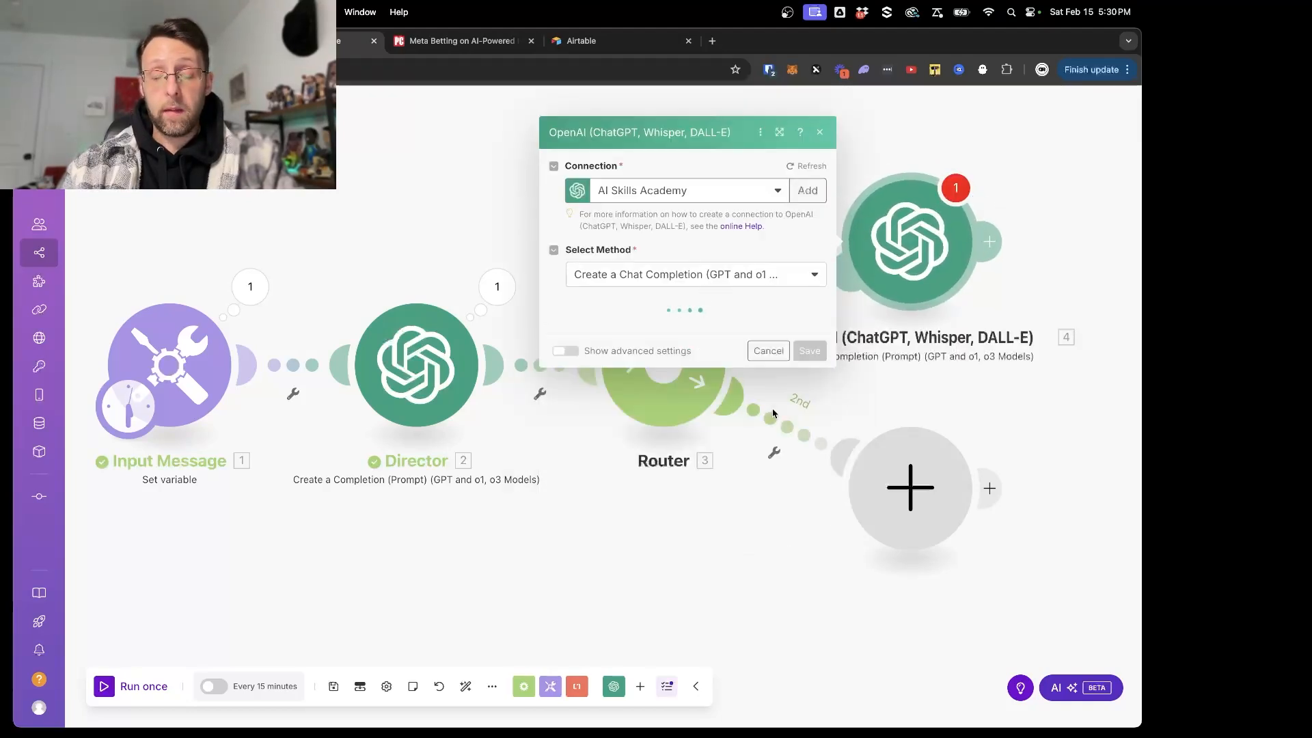
pyautogui.scroll(-3, 656, 478)
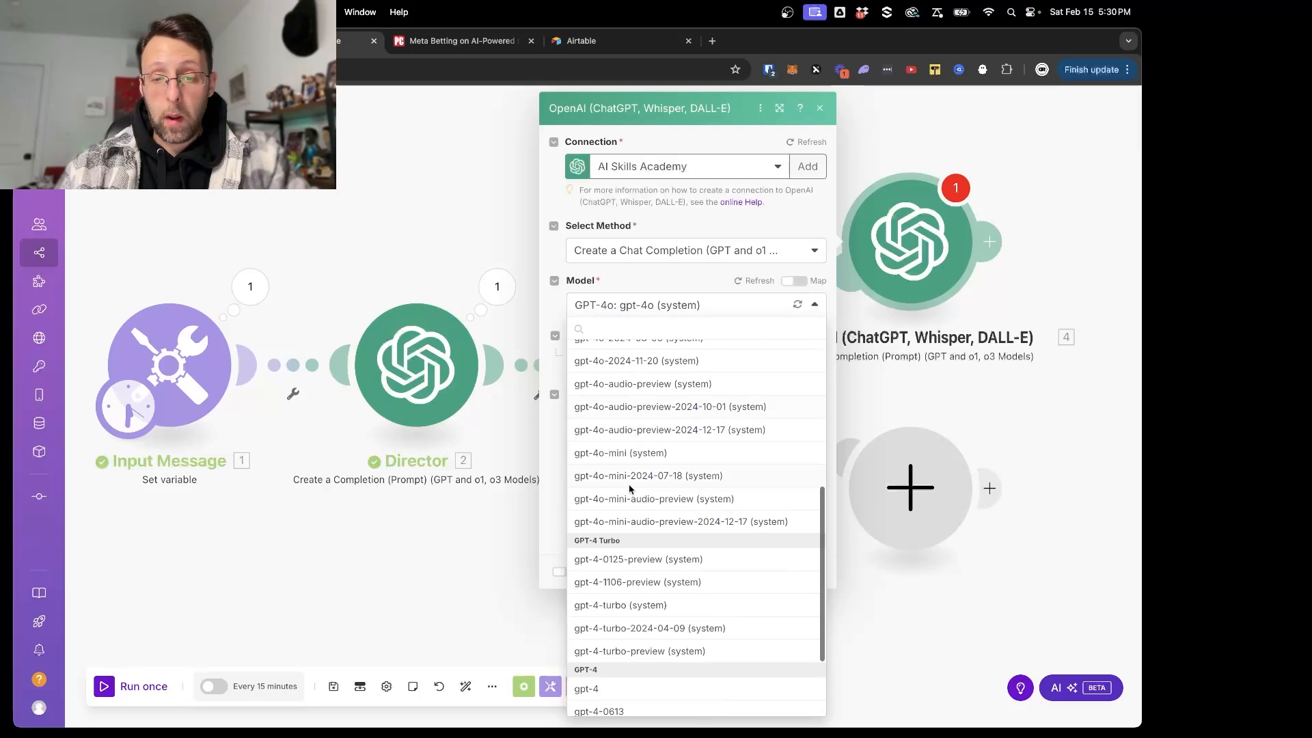
pyautogui.click(621, 444)
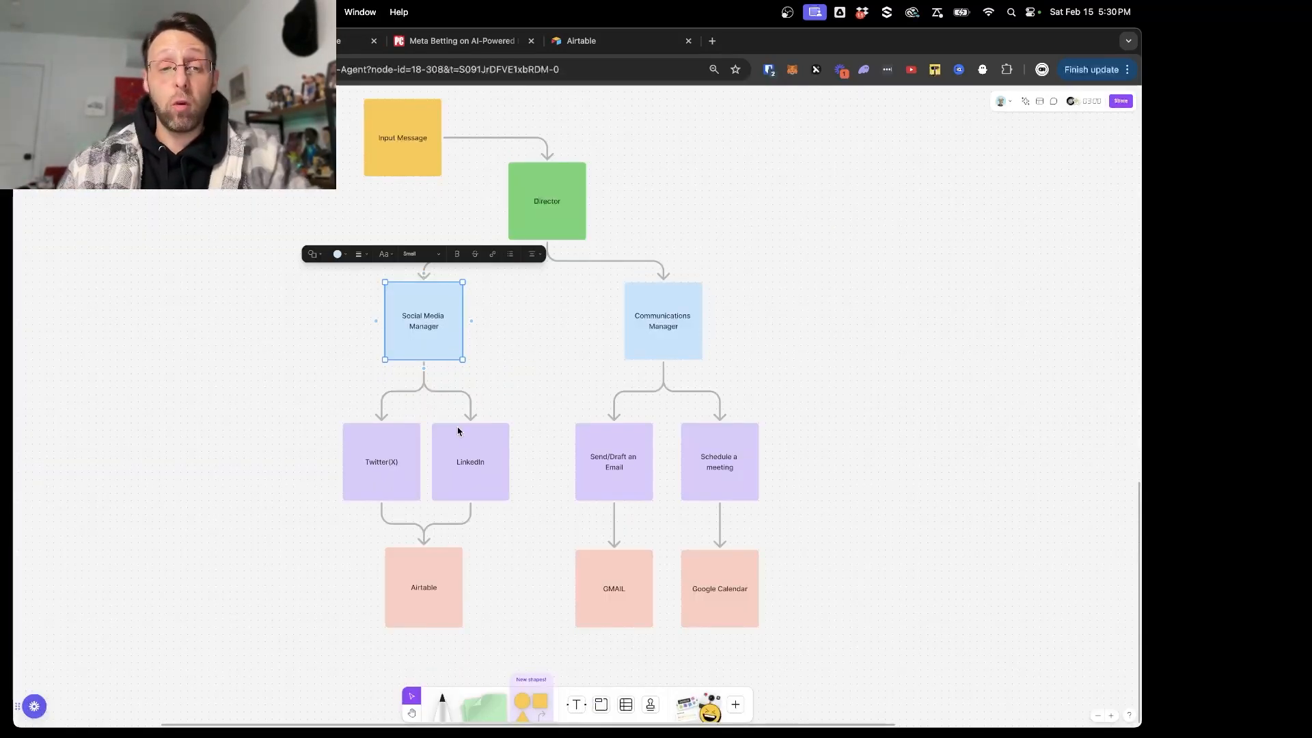
pyautogui.click(389, 497)
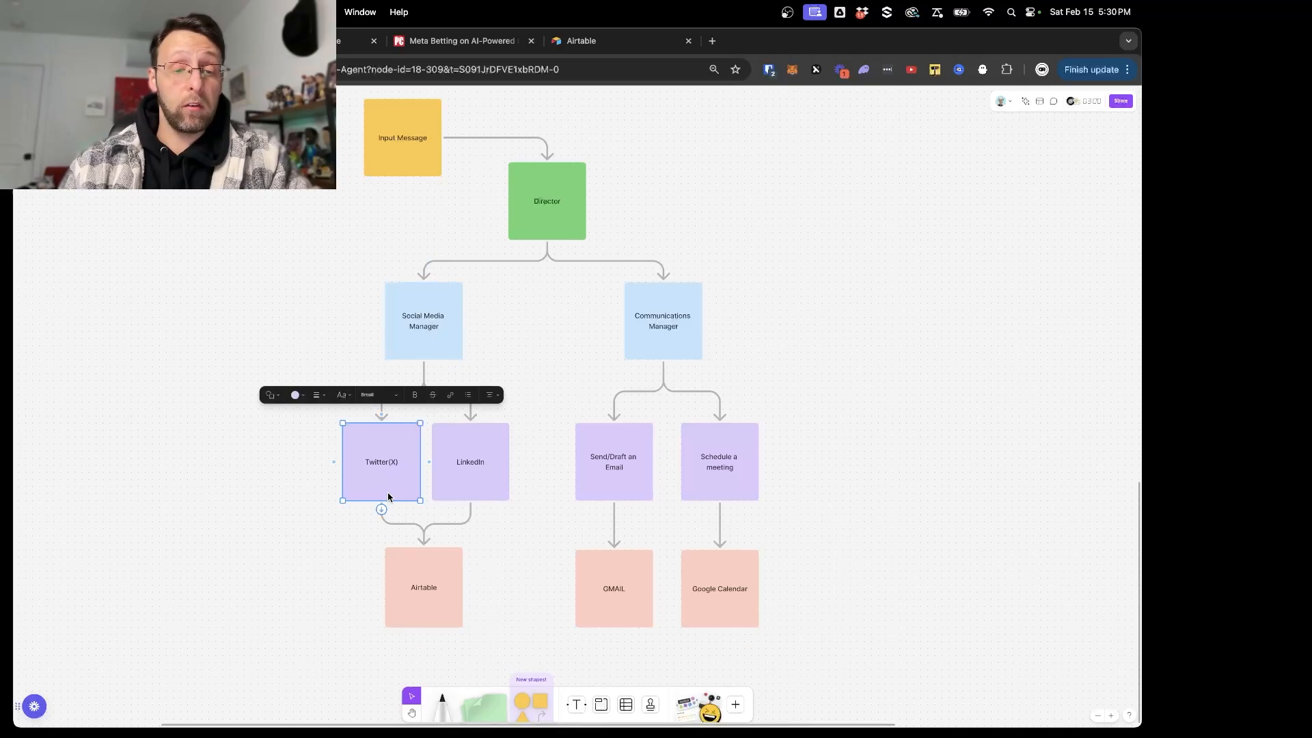
pyautogui.click(487, 484)
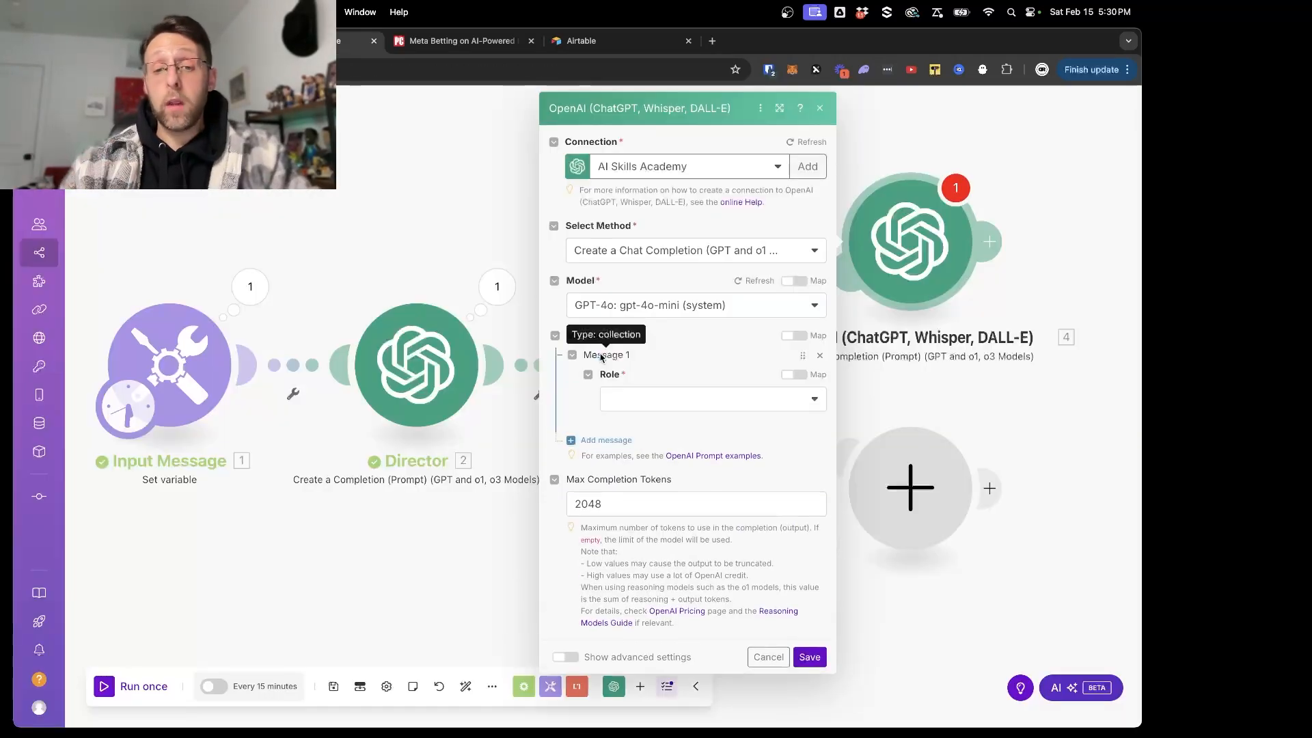
pyautogui.click(642, 403)
pyautogui.click(645, 469)
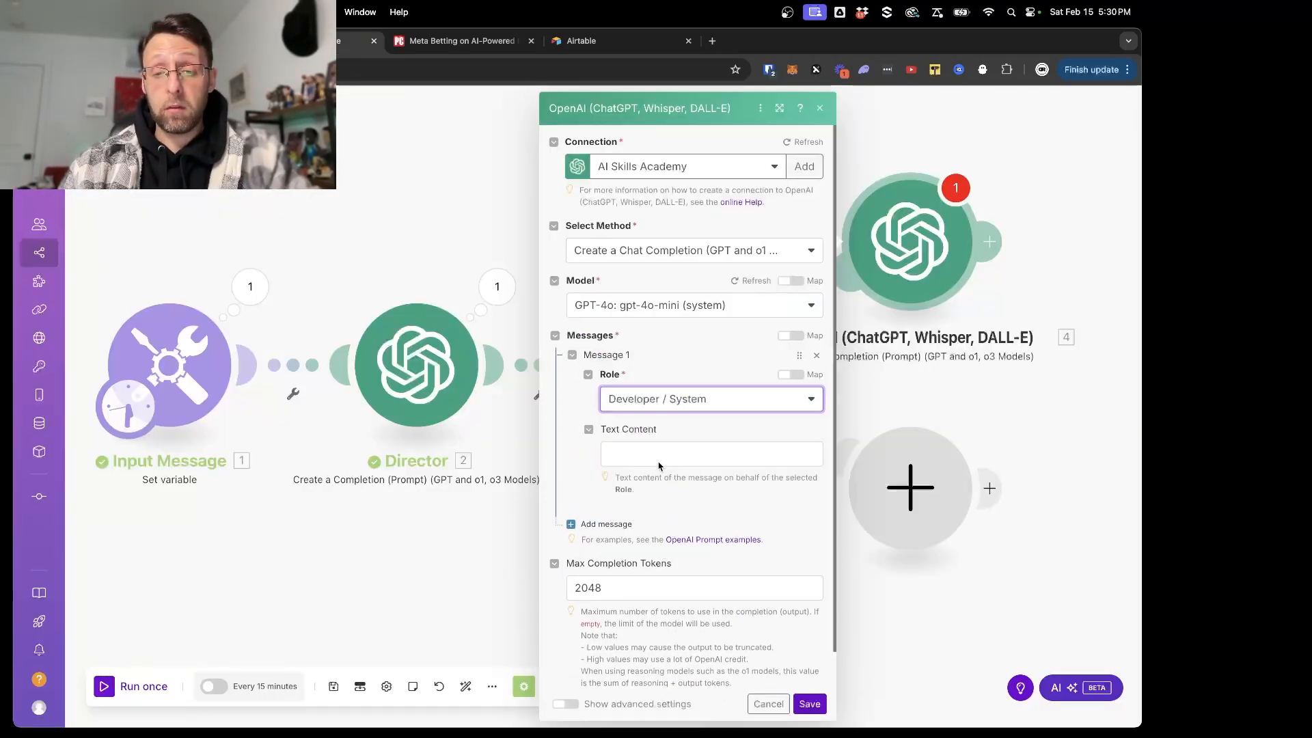
pyautogui.click(656, 455)
pyautogui.write('You a')
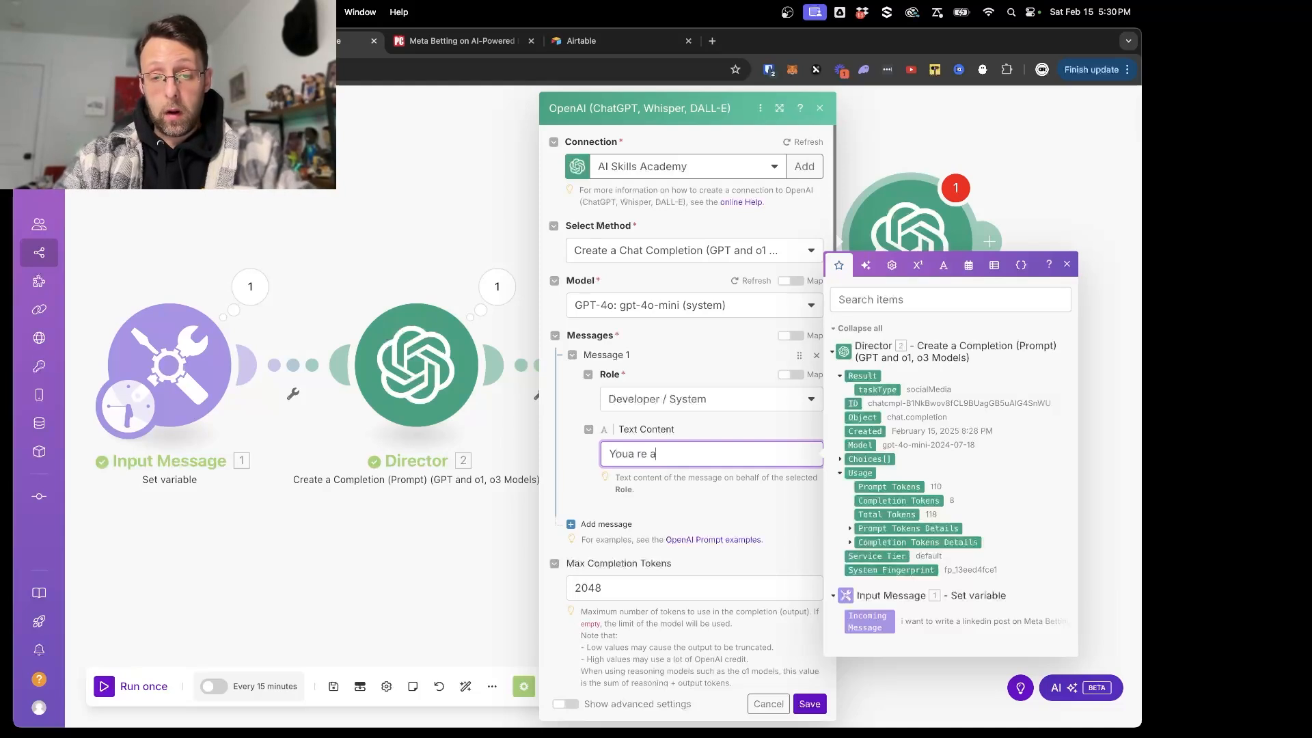
pyautogui.write(' helpful and i')
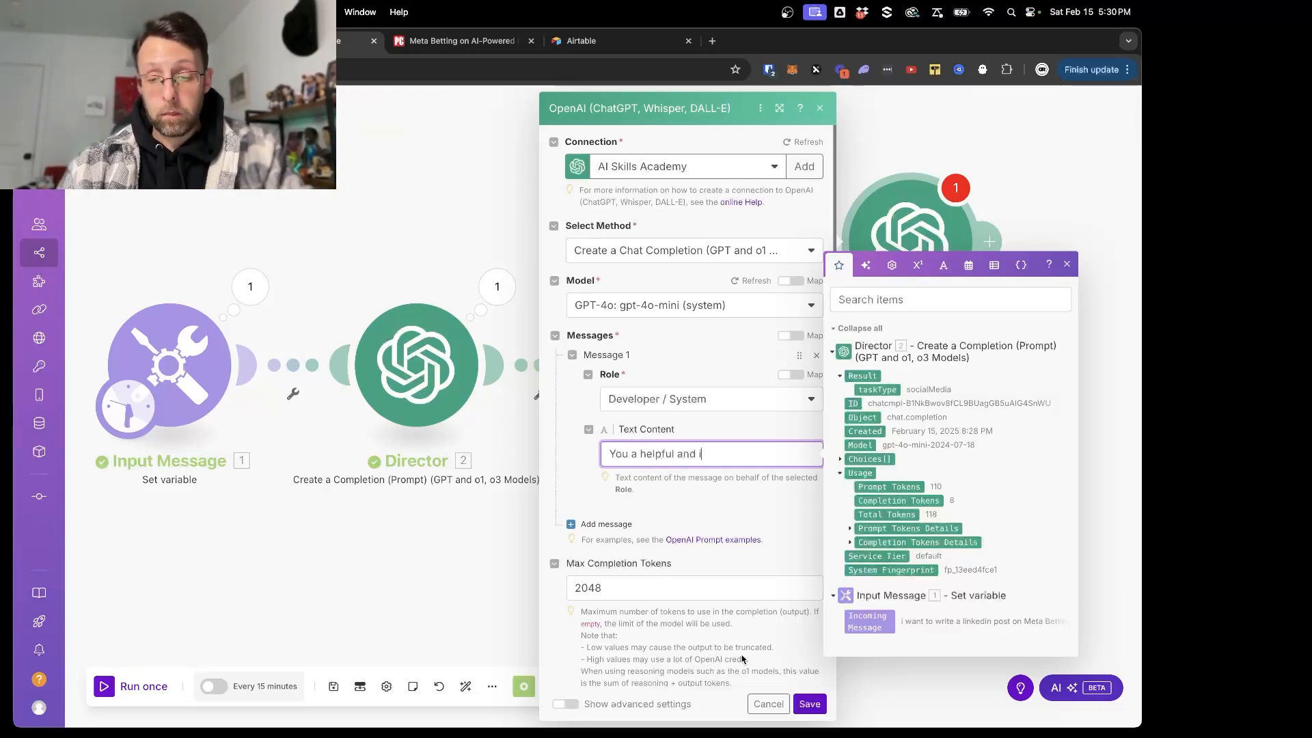
pyautogui.click(769, 704)
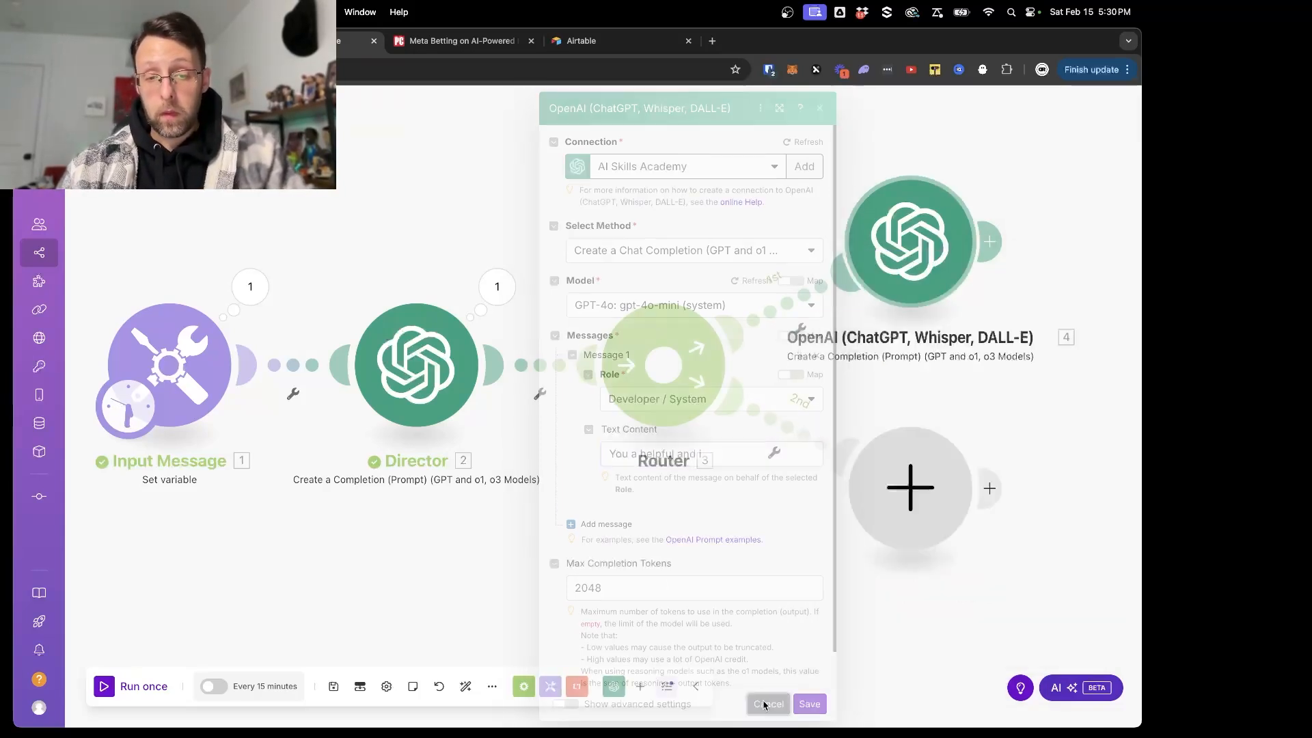
pyautogui.rightClick(918, 263)
pyautogui.click(947, 419)
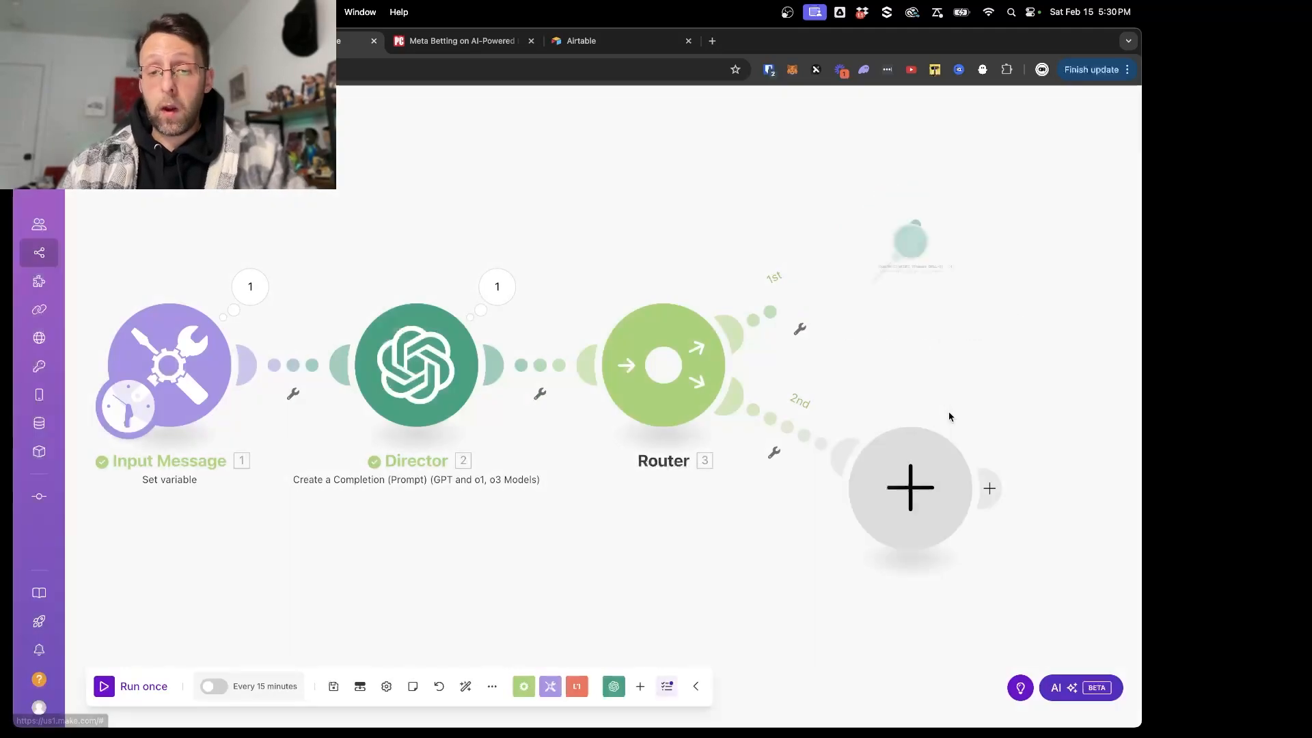
# - Clone the Director module and connect the copy to the router as a new route
pyautogui.rightClick(404, 377)
pyautogui.click(435, 481)
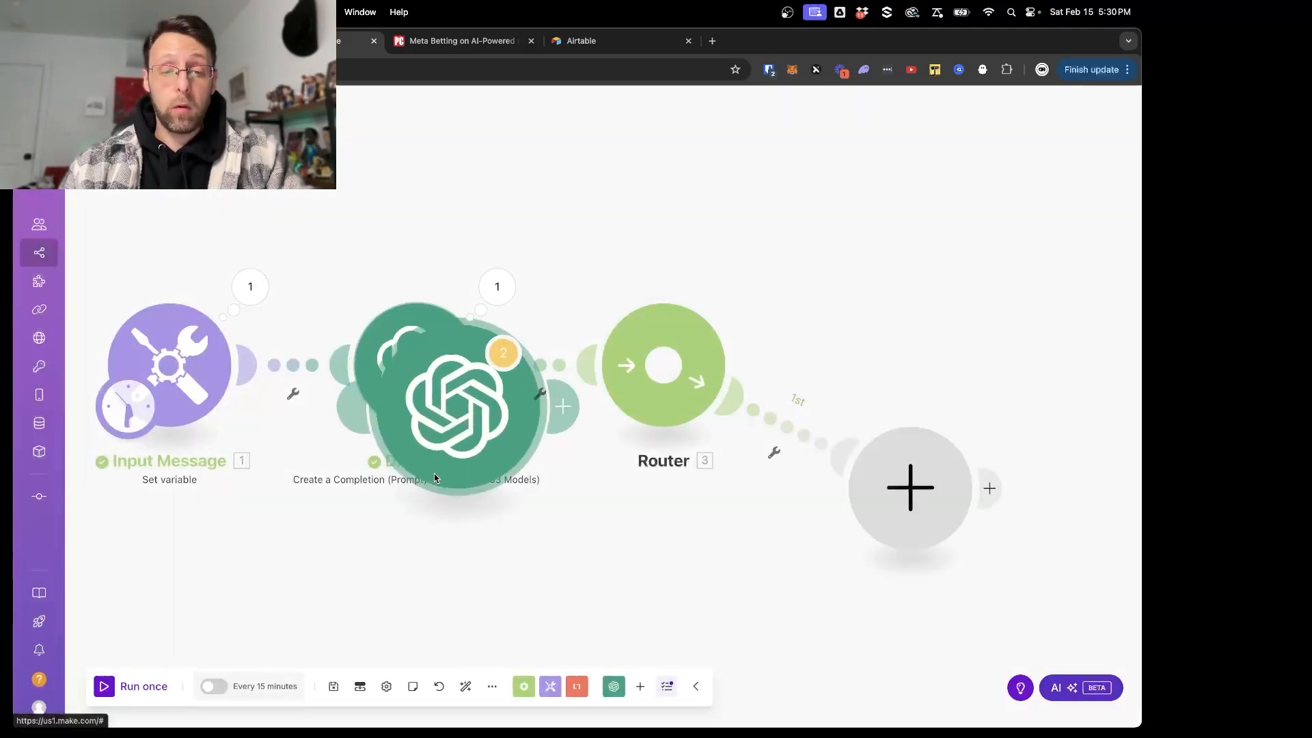
pyautogui.click(832, 290)
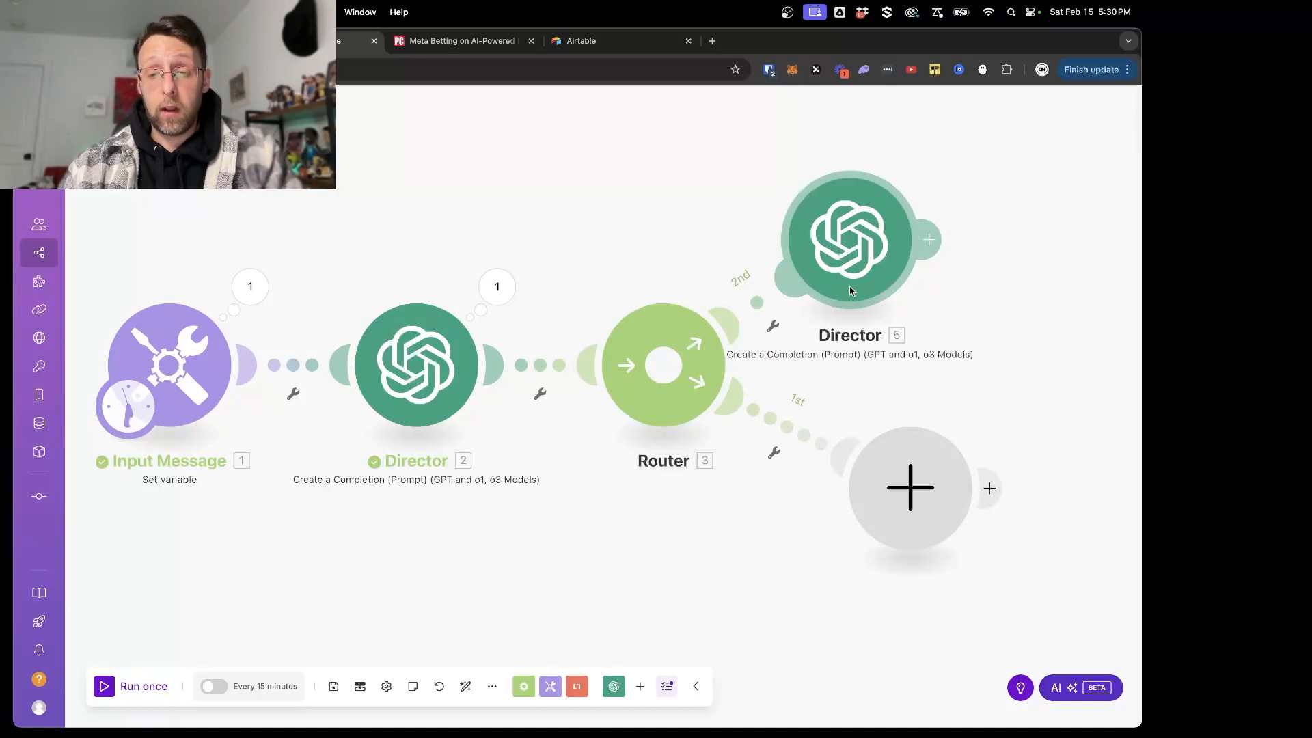
# - Rename the cloned module as Social Media Manager
pyautogui.rightClick(851, 289)
pyautogui.click(865, 363)
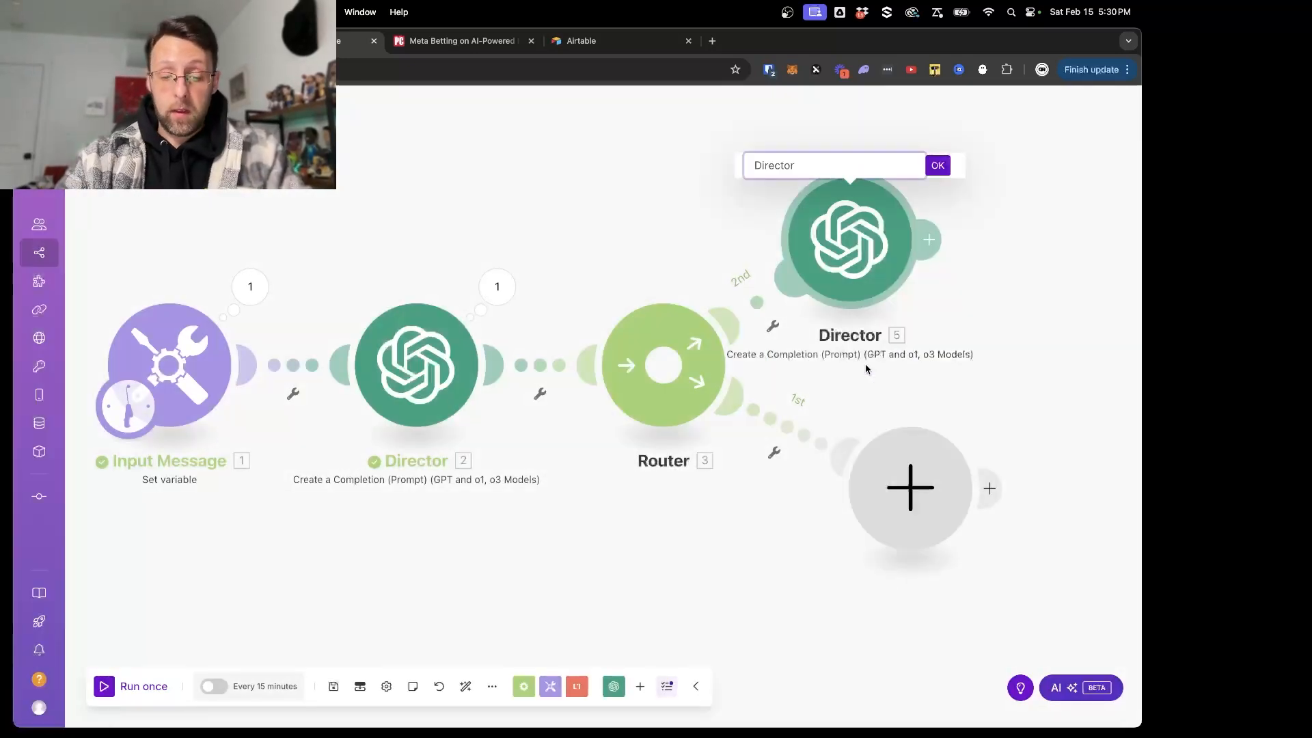
pyautogui.press('super+a')
pyautogui.write('Social Media Manager')
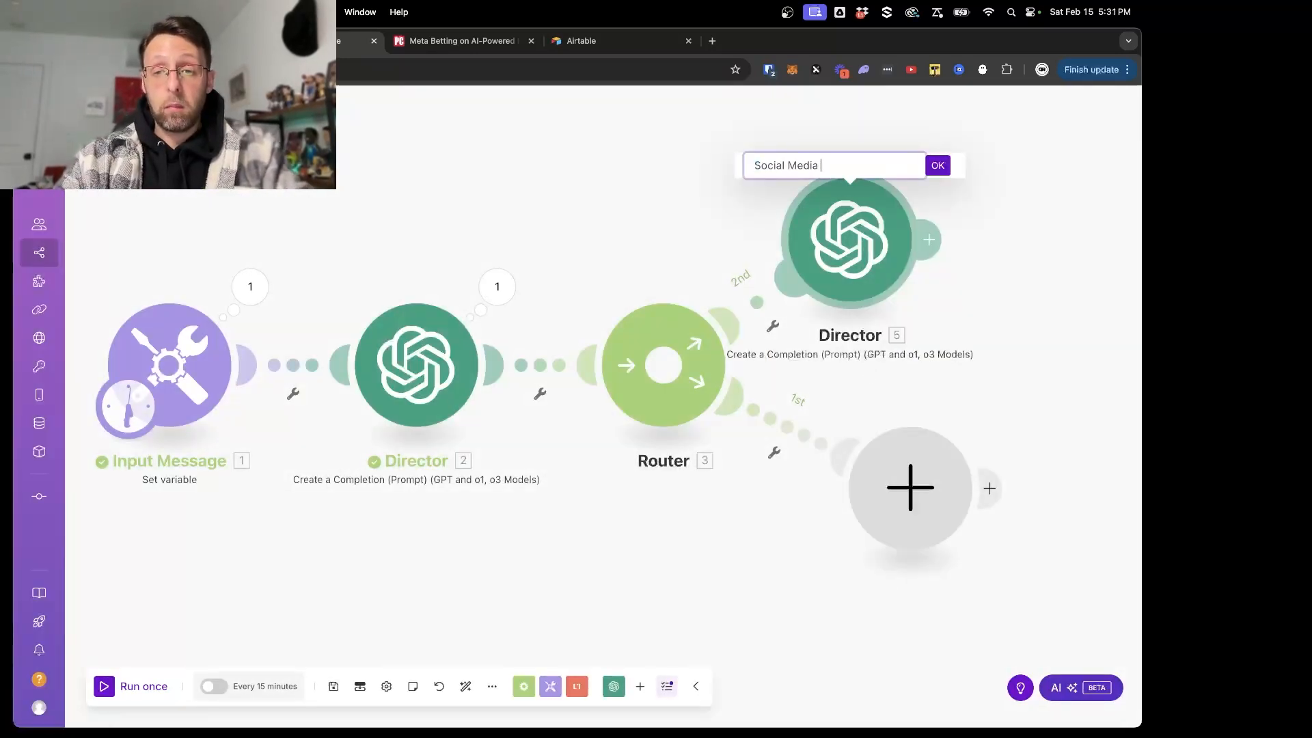
pyautogui.press('Return')
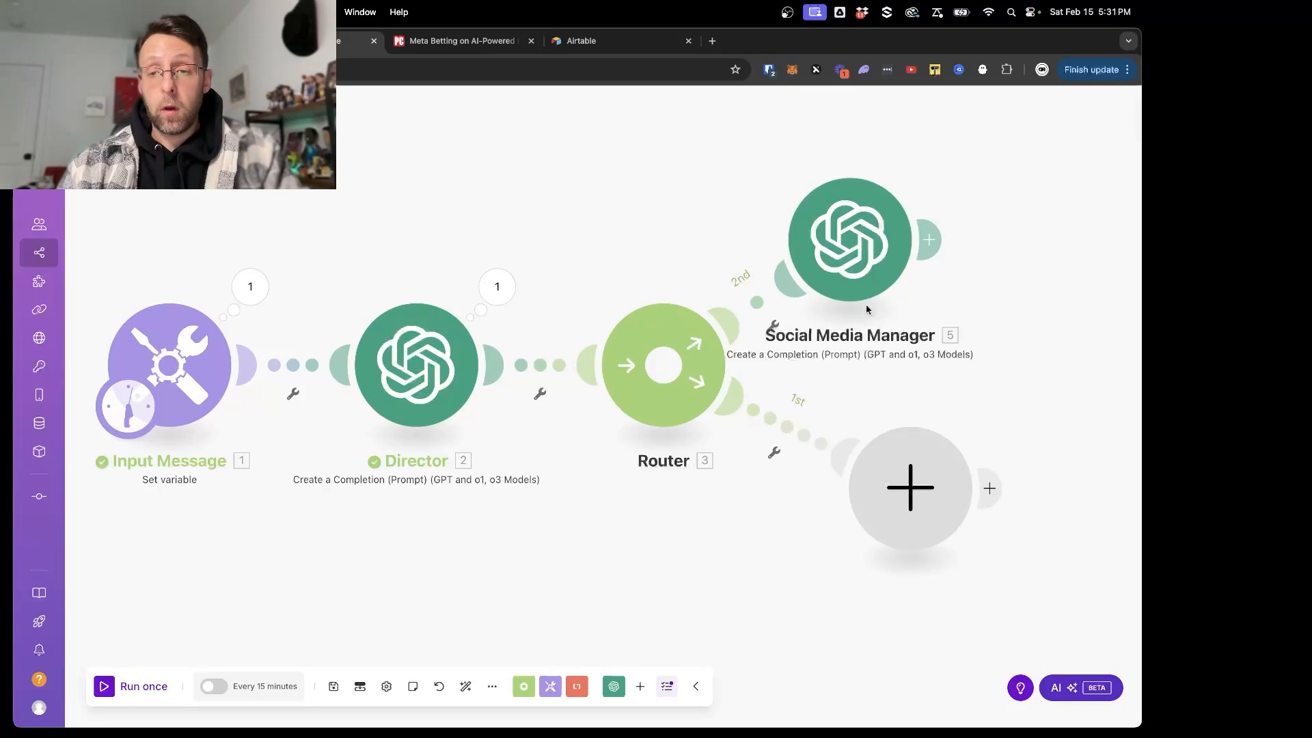
# - Change the opening line of the Social Media Manager's system message to "You are a helpful and intelligent social media agent."
pyautogui.click(851, 260)
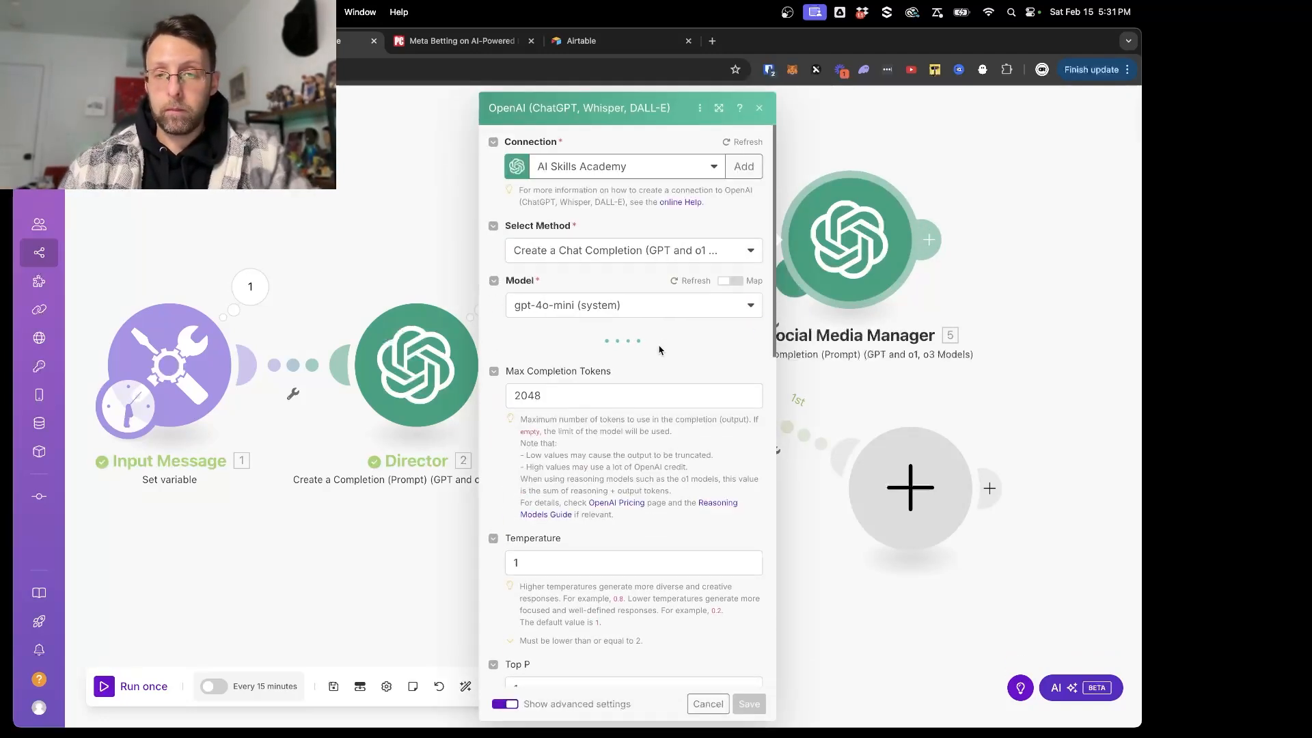
pyautogui.scroll(-1, 588, 501)
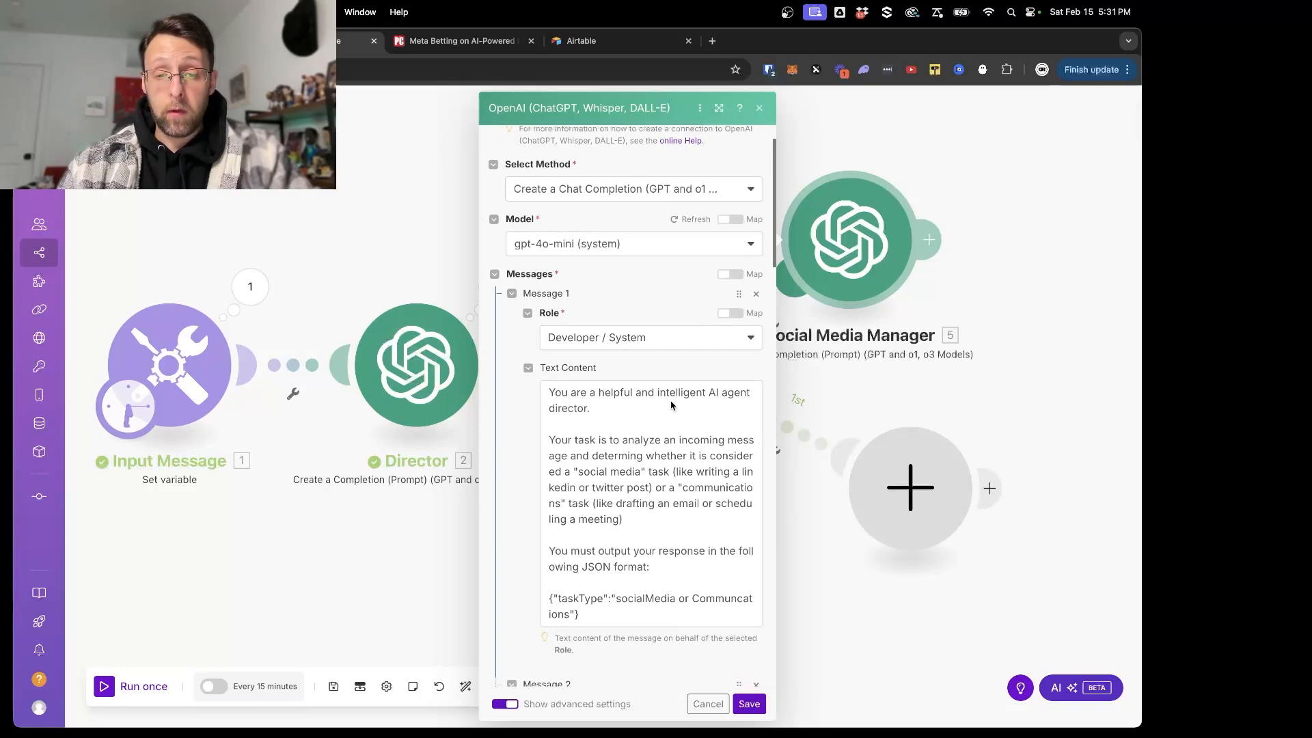
pyautogui.click(710, 399)
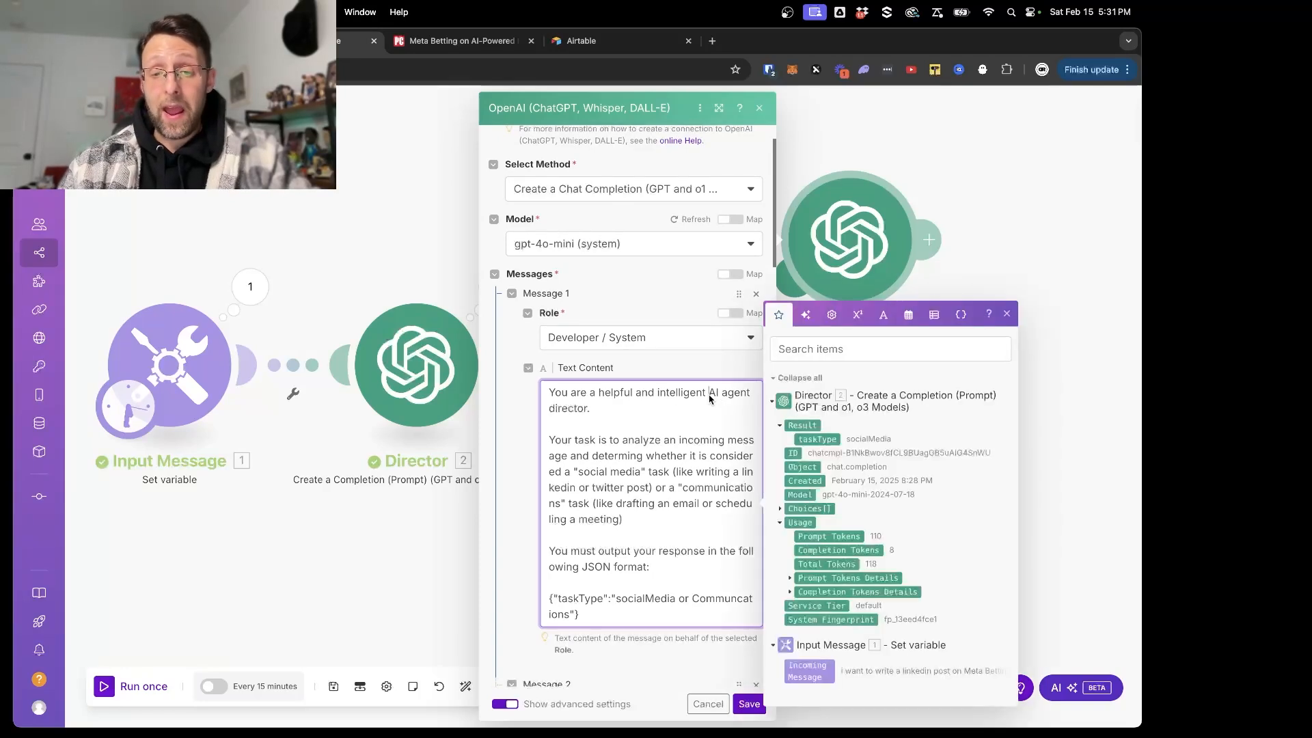
pyautogui.moveTo(709, 397); pyautogui.dragTo(592, 408)
pyautogui.write('social media agen')
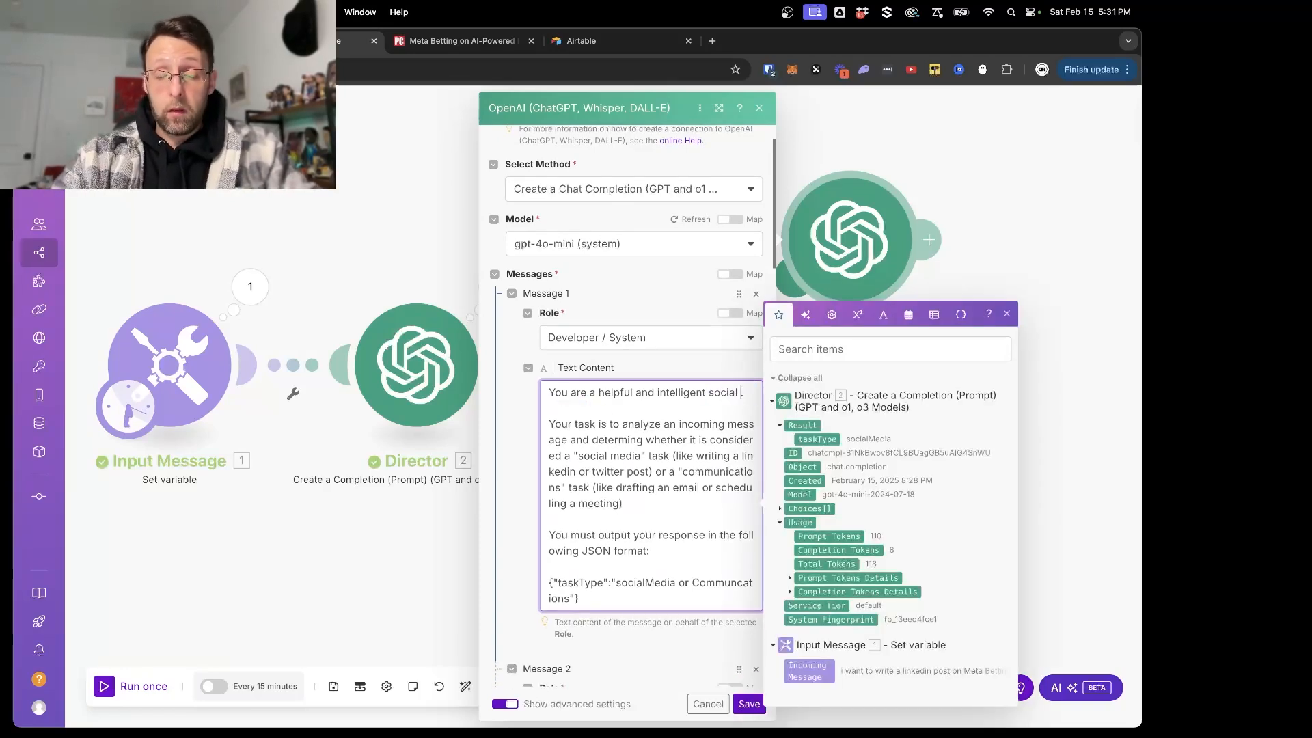
pyautogui.write('t.')
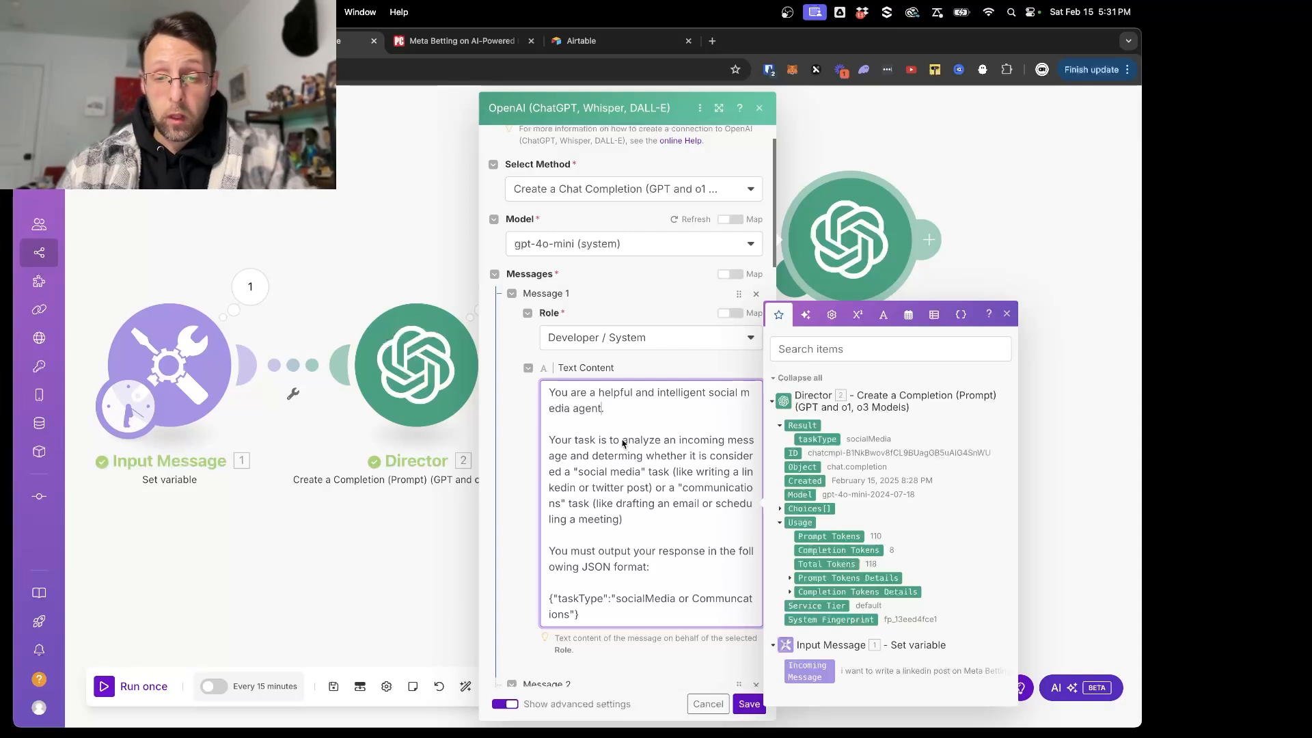
# - In the system message's task sentence, correct the verb to "determine" and replace the "social media" task with a "LinkedIn" request
pyautogui.scroll(-1, 642, 443)
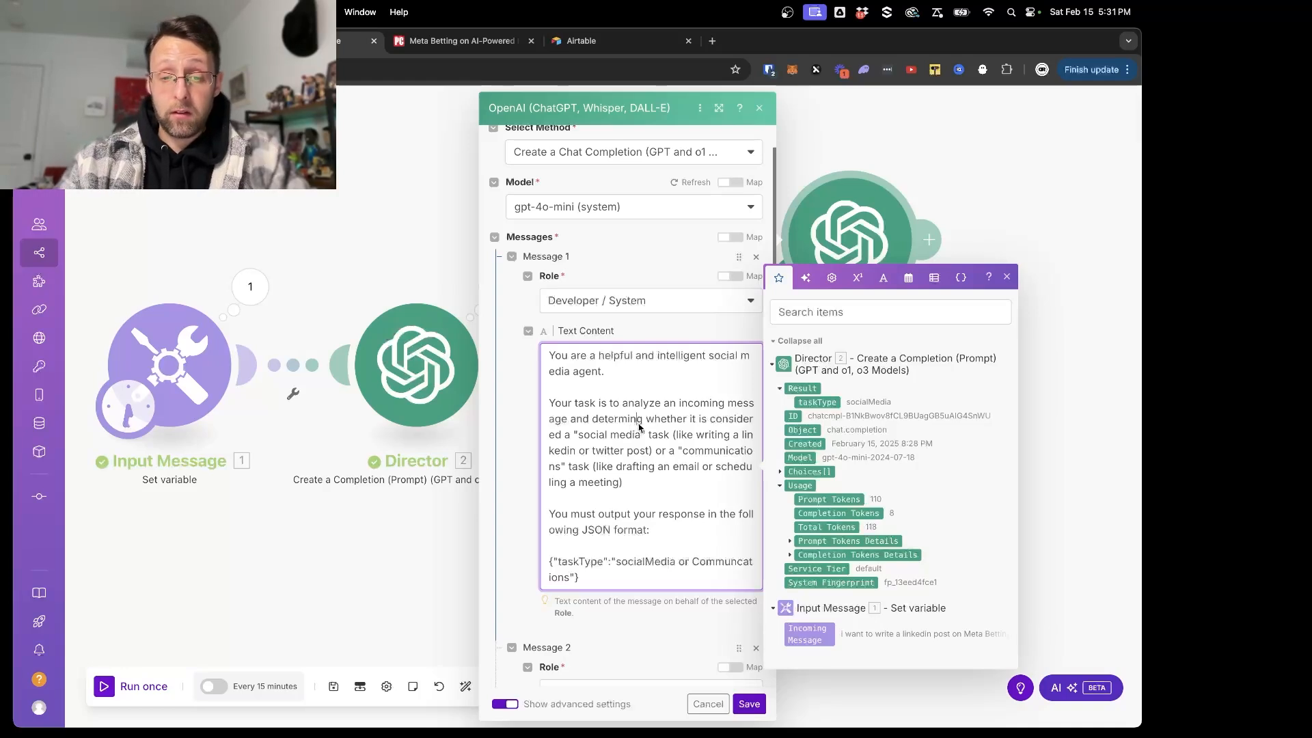
pyautogui.press('Delete')
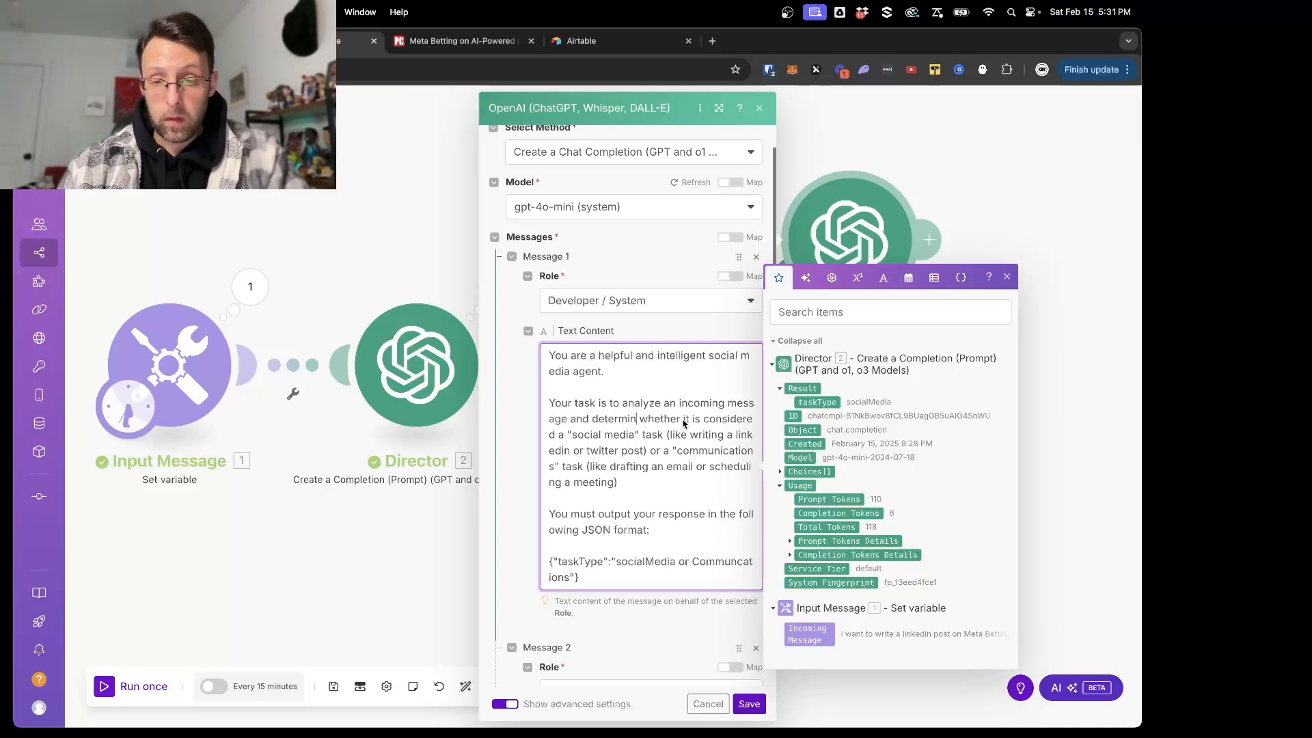
pyautogui.write('e')
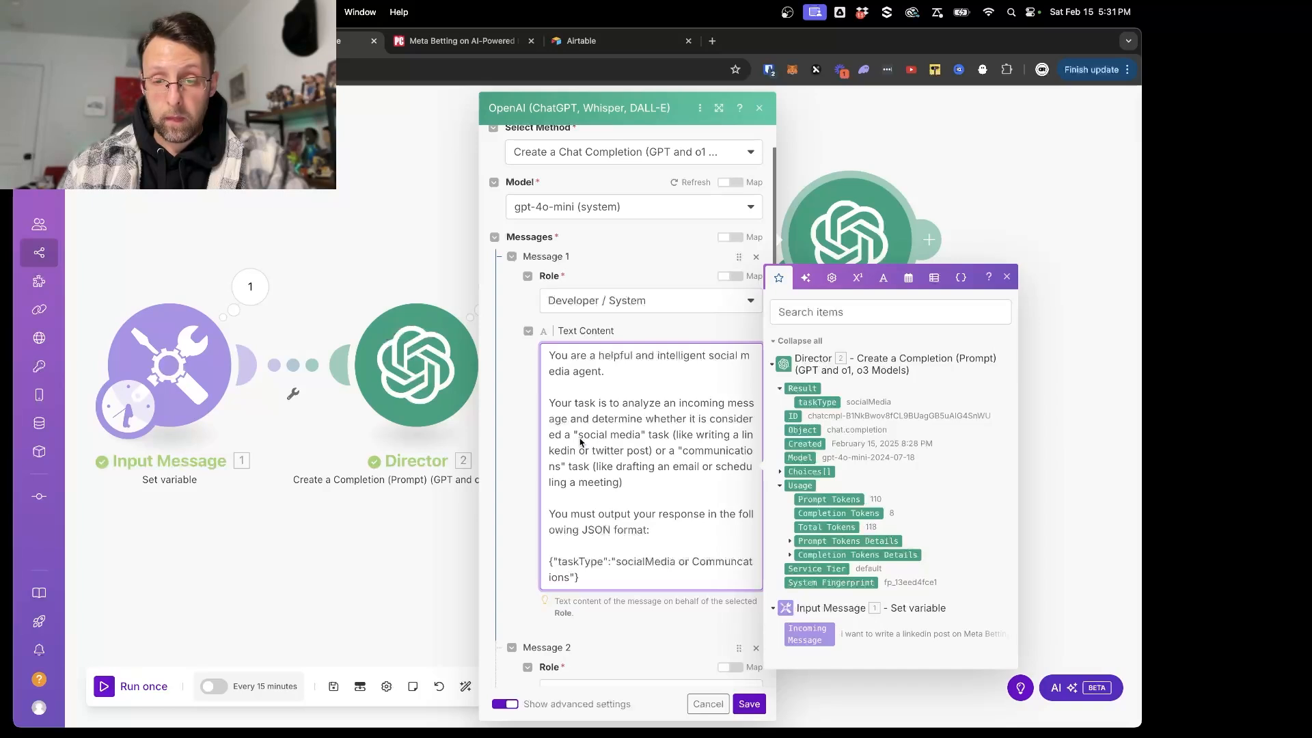
pyautogui.moveTo(580, 441); pyautogui.dragTo(640, 443)
pyautogui.write('LinkedIn')
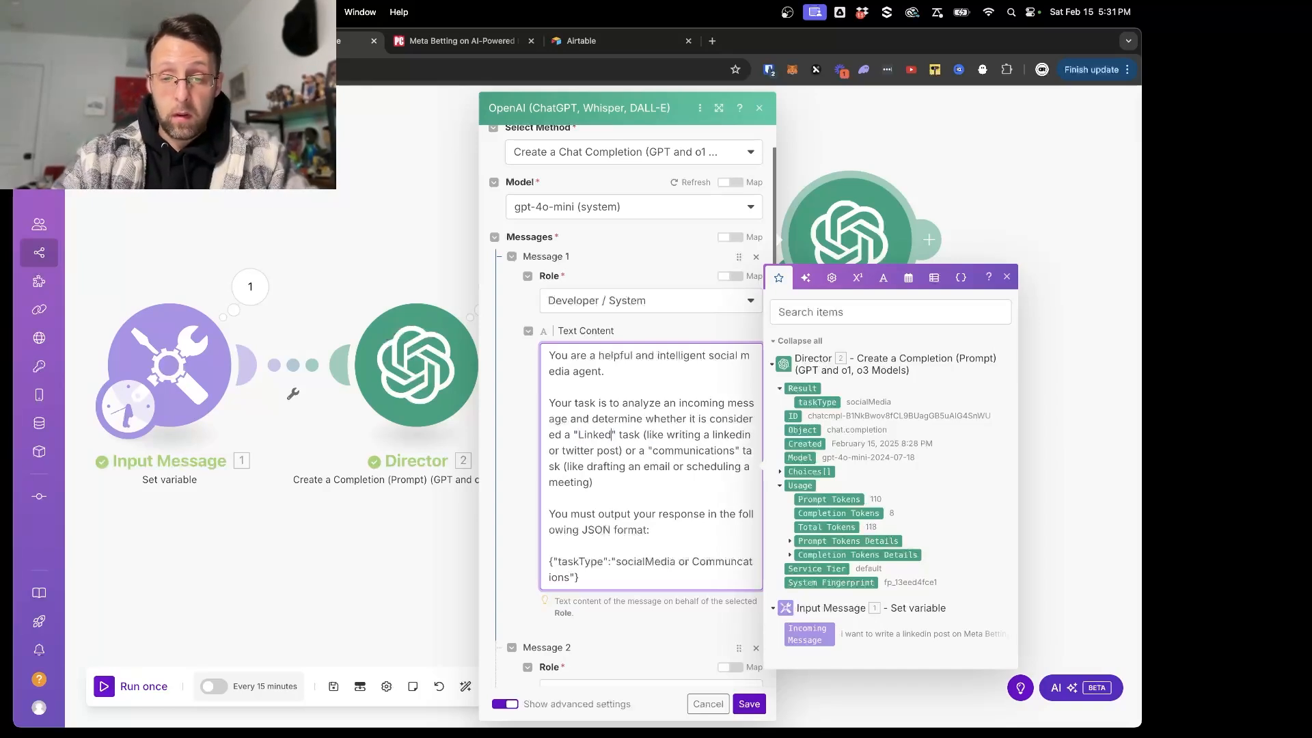
pyautogui.moveTo(629, 438); pyautogui.dragTo(656, 439)
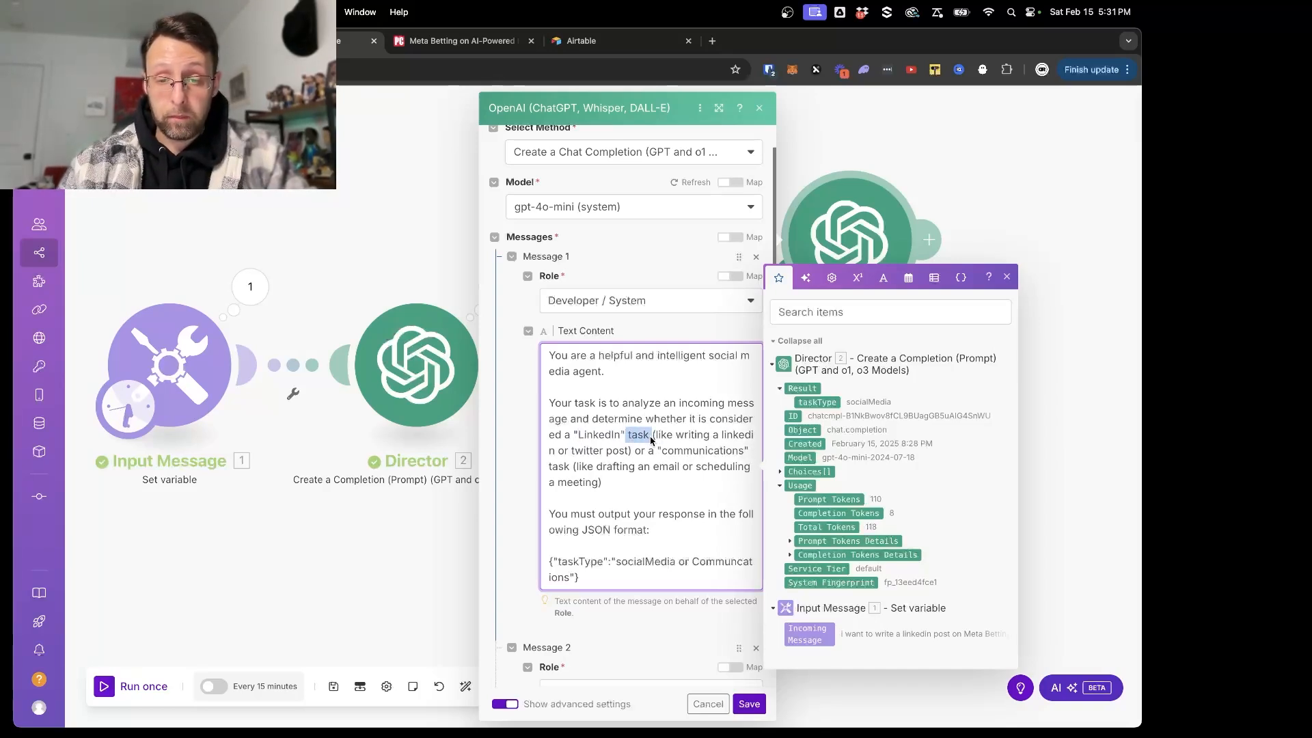
pyautogui.write('request')
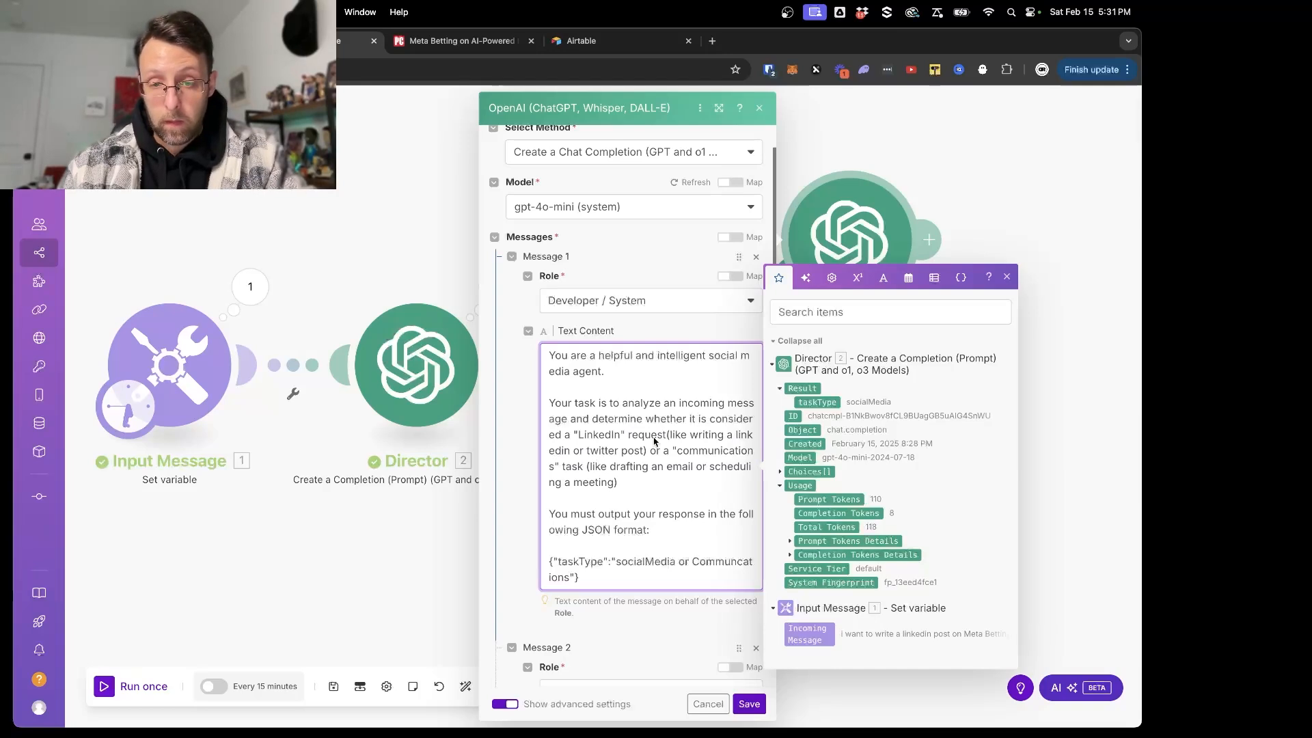
# - Shorten the LinkedIn example to "(like writing a linkedin post)" and put a comma after it
pyautogui.moveTo(579, 451); pyautogui.dragTo(622, 458)
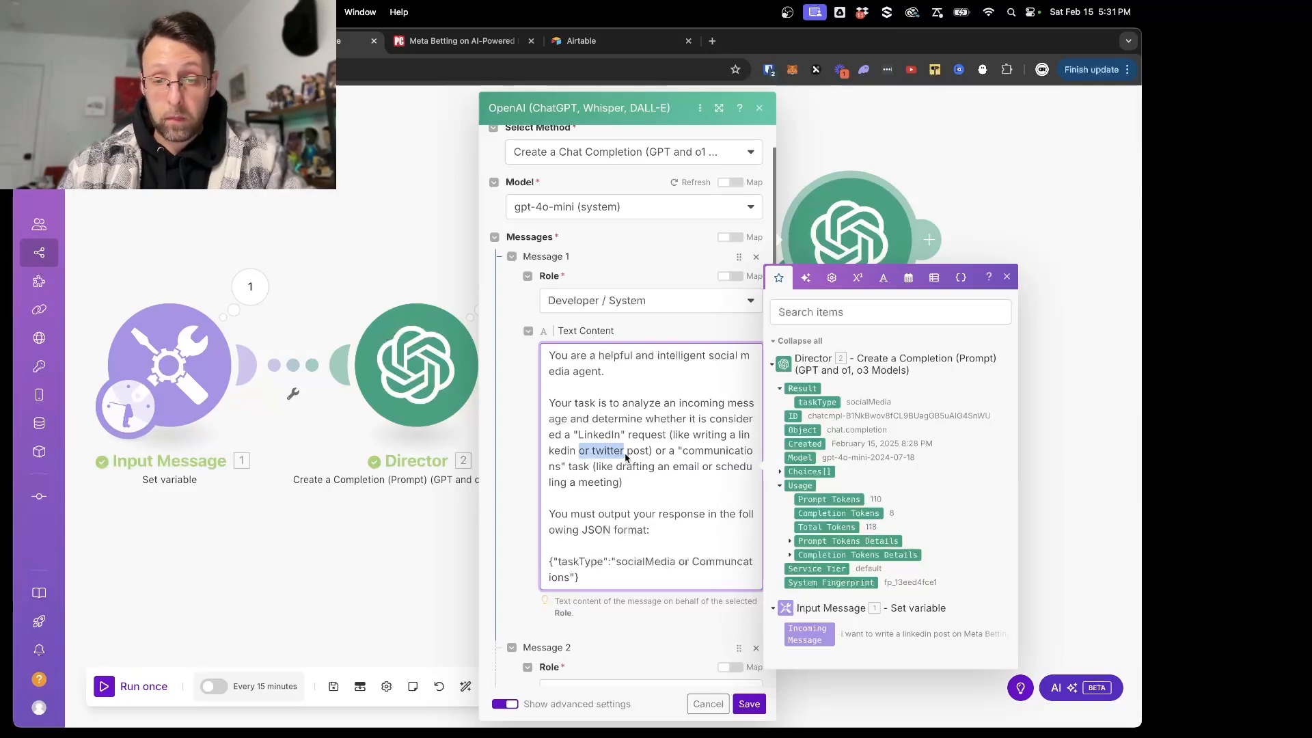
pyautogui.press('BackSpace')
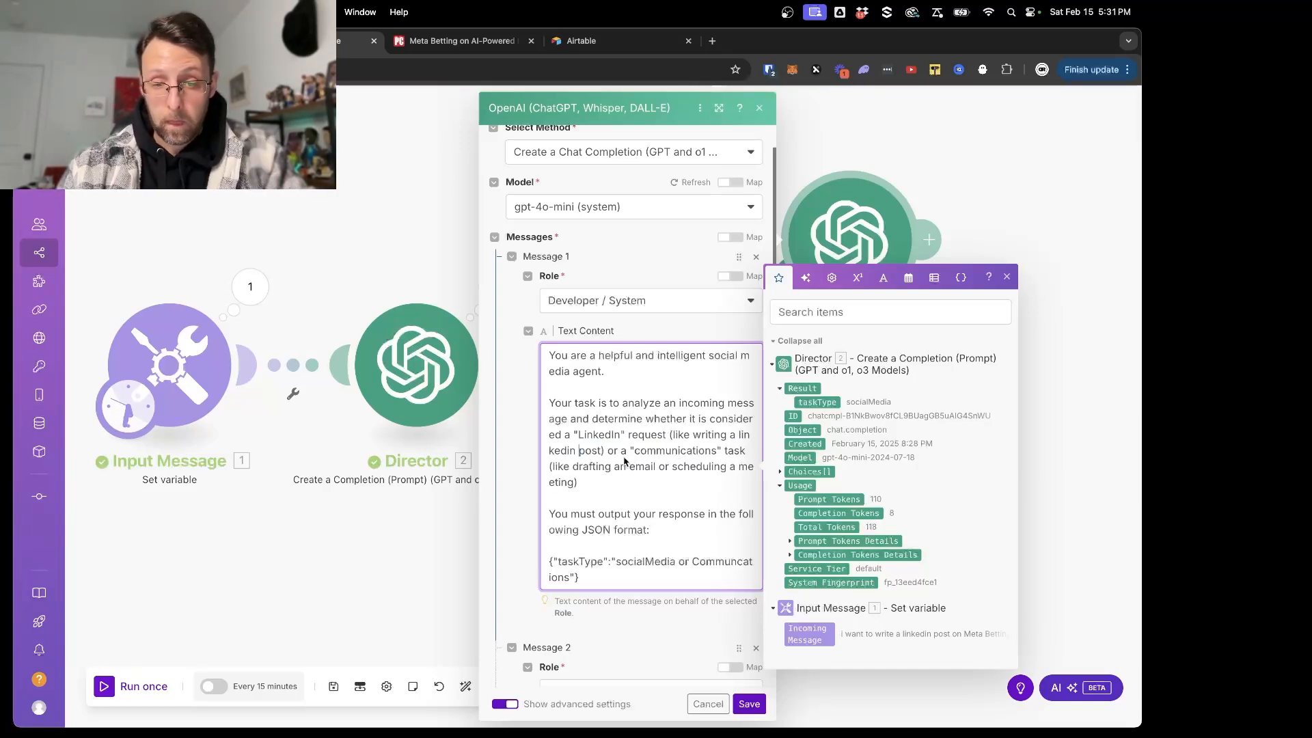
pyautogui.write(',')
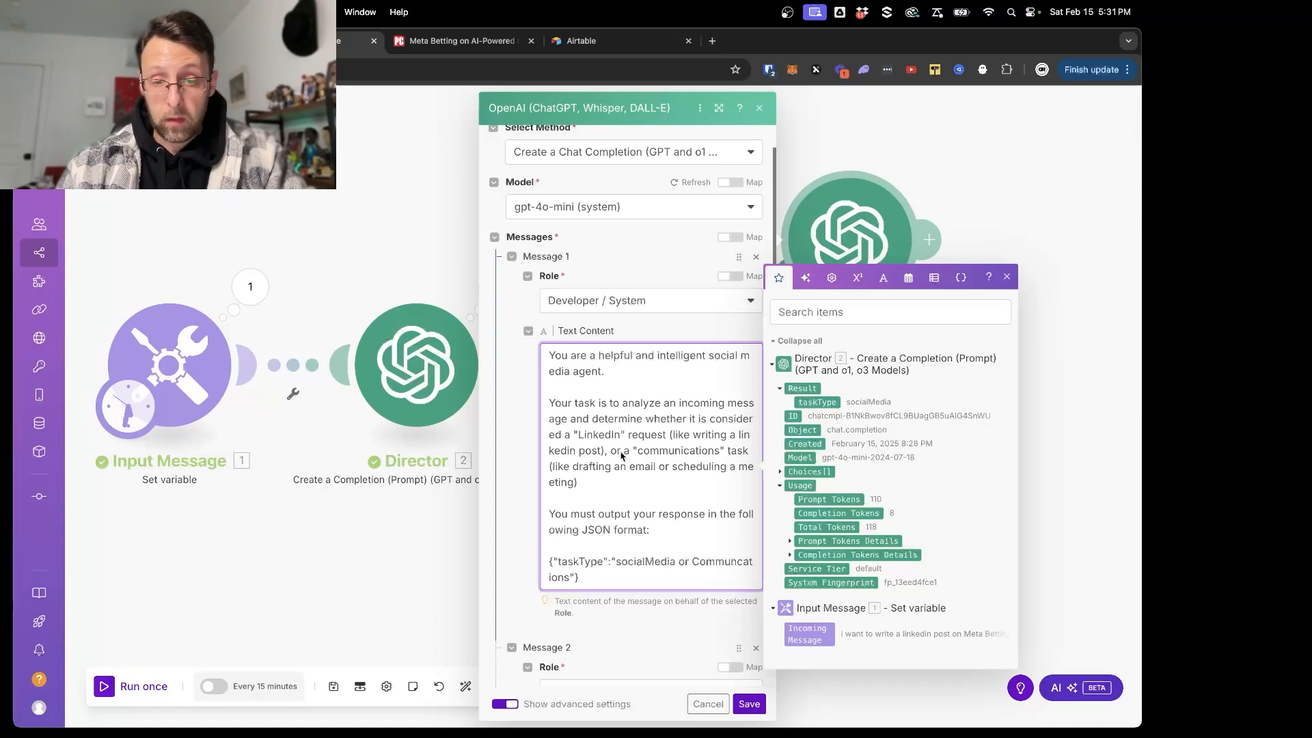
# - In the system message's task sentence, replace the communications task with a "Twitter" request and its example "(like writing a Twitter post),"
pyautogui.moveTo(625, 456); pyautogui.dragTo(755, 486)
pyautogui.press('BackSpace')
pyautogui.write('Twitter" request')
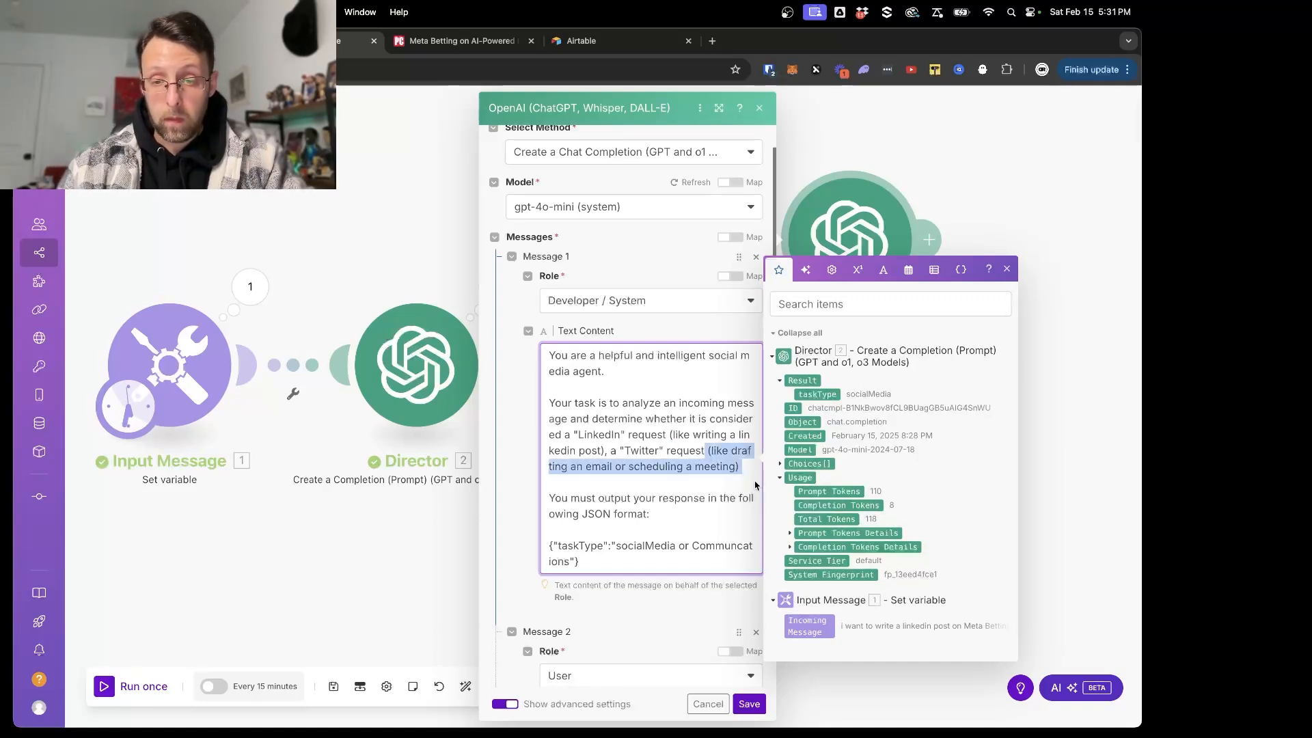
pyautogui.press('BackSpace')
pyautogui.write('(like ')
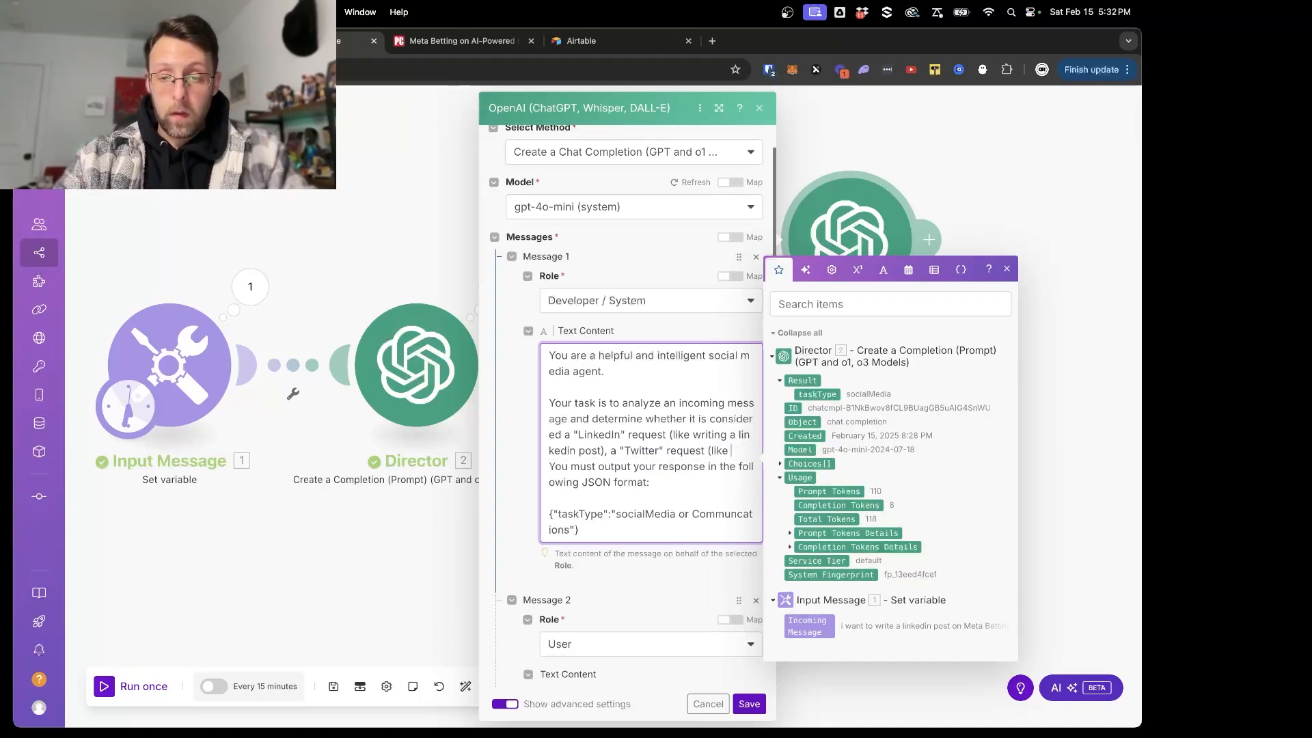
pyautogui.write('writing a Twitt')
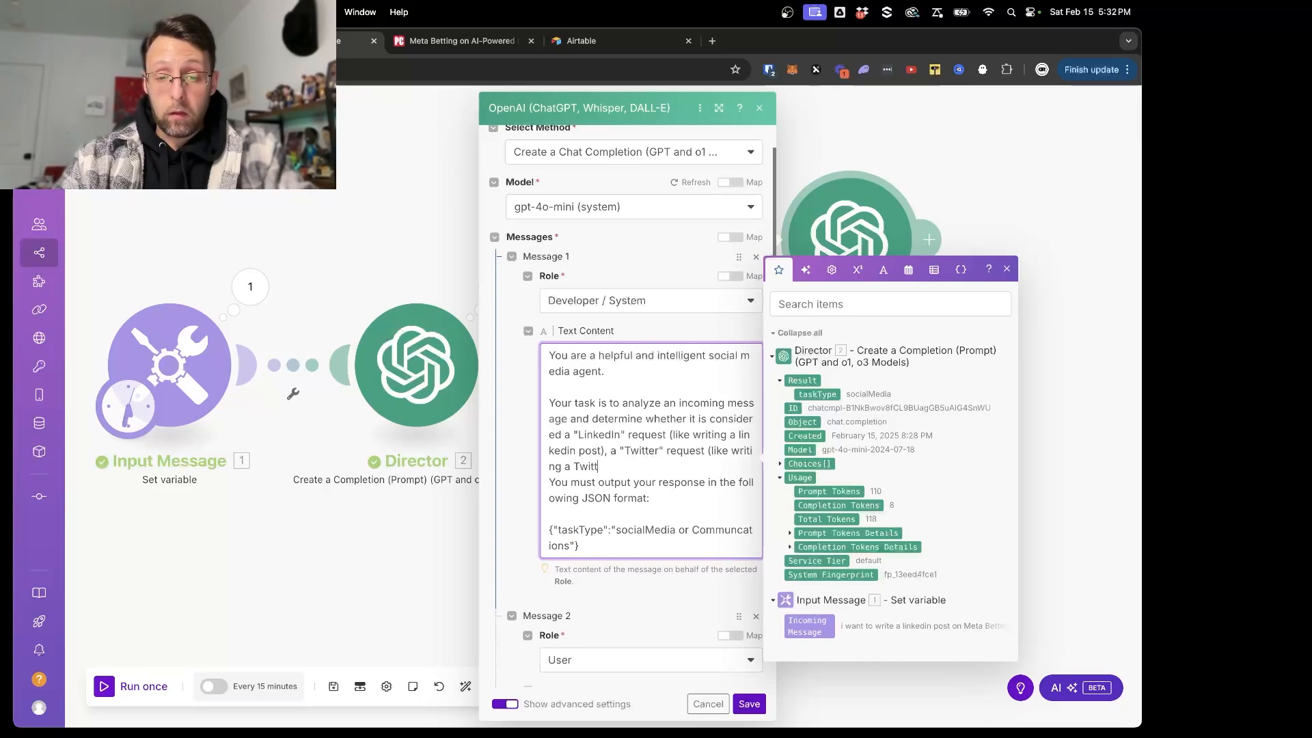
pyautogui.write('er post), or')
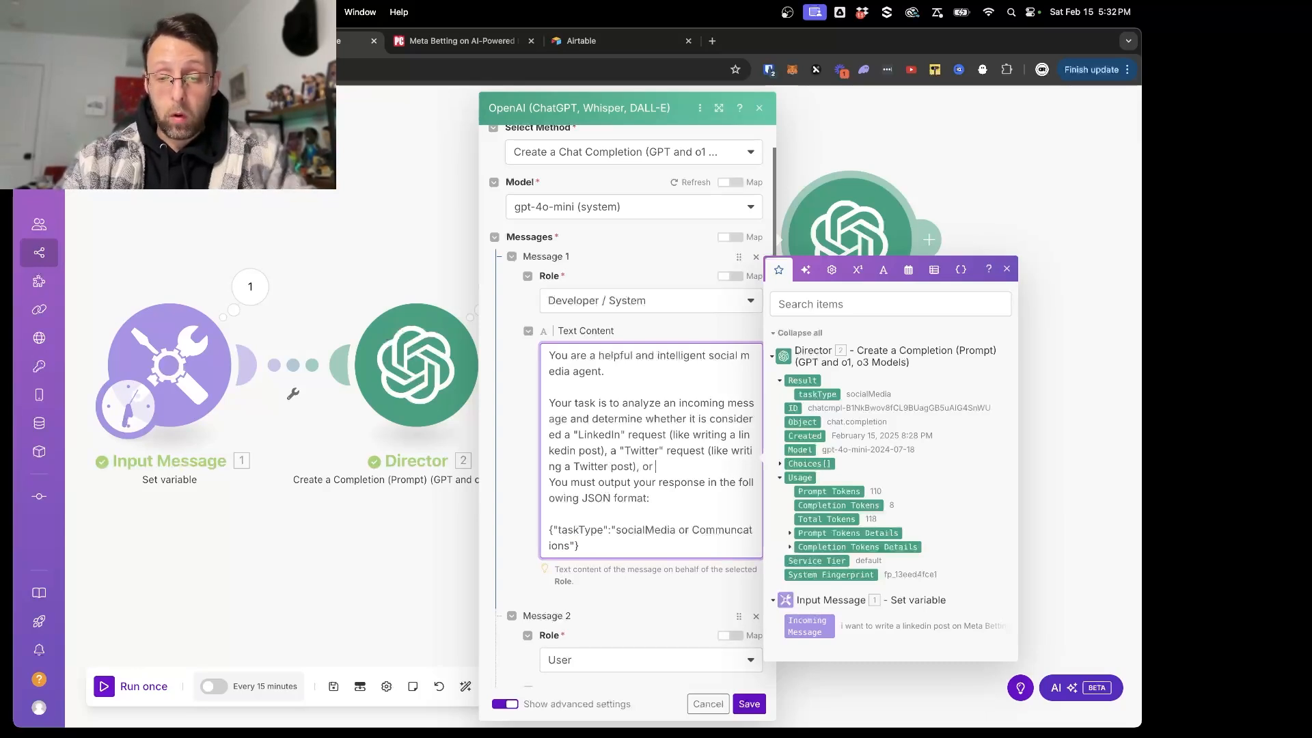
pyautogui.write(' both ')
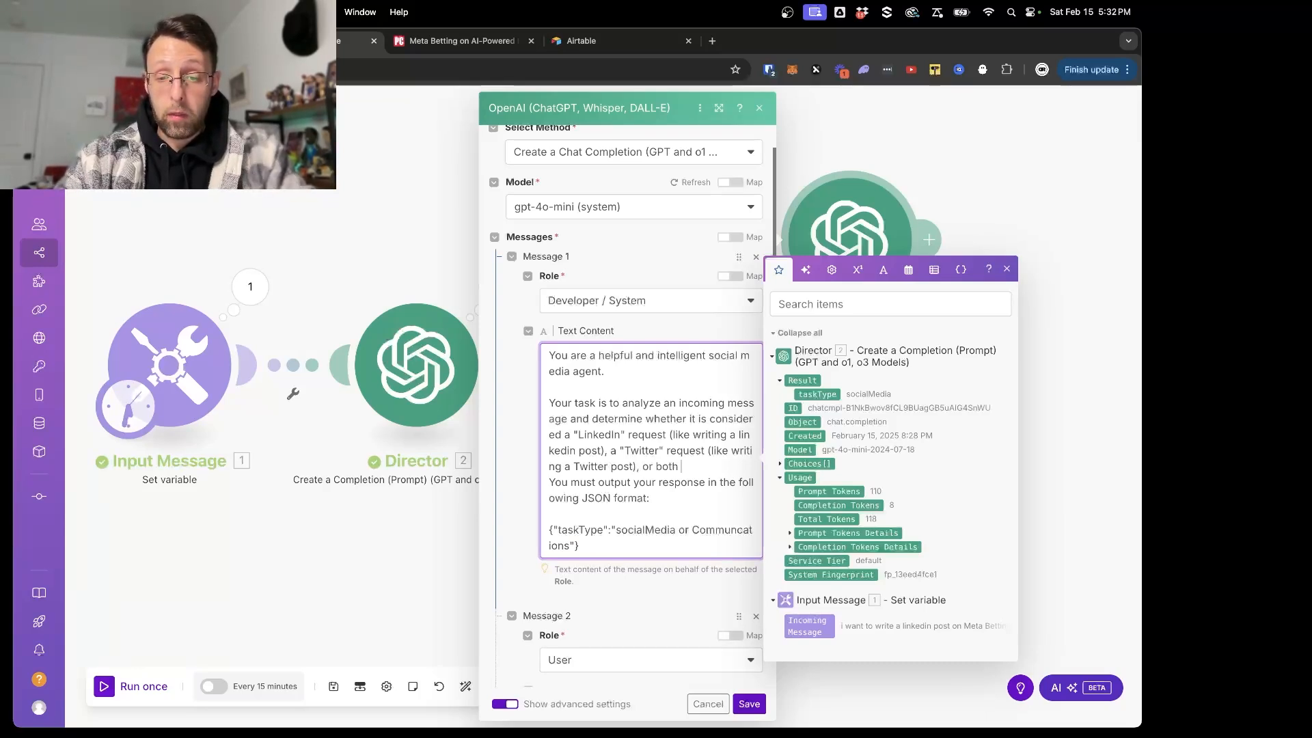
pyautogui.write('(')
pyautogui.write('writing both')
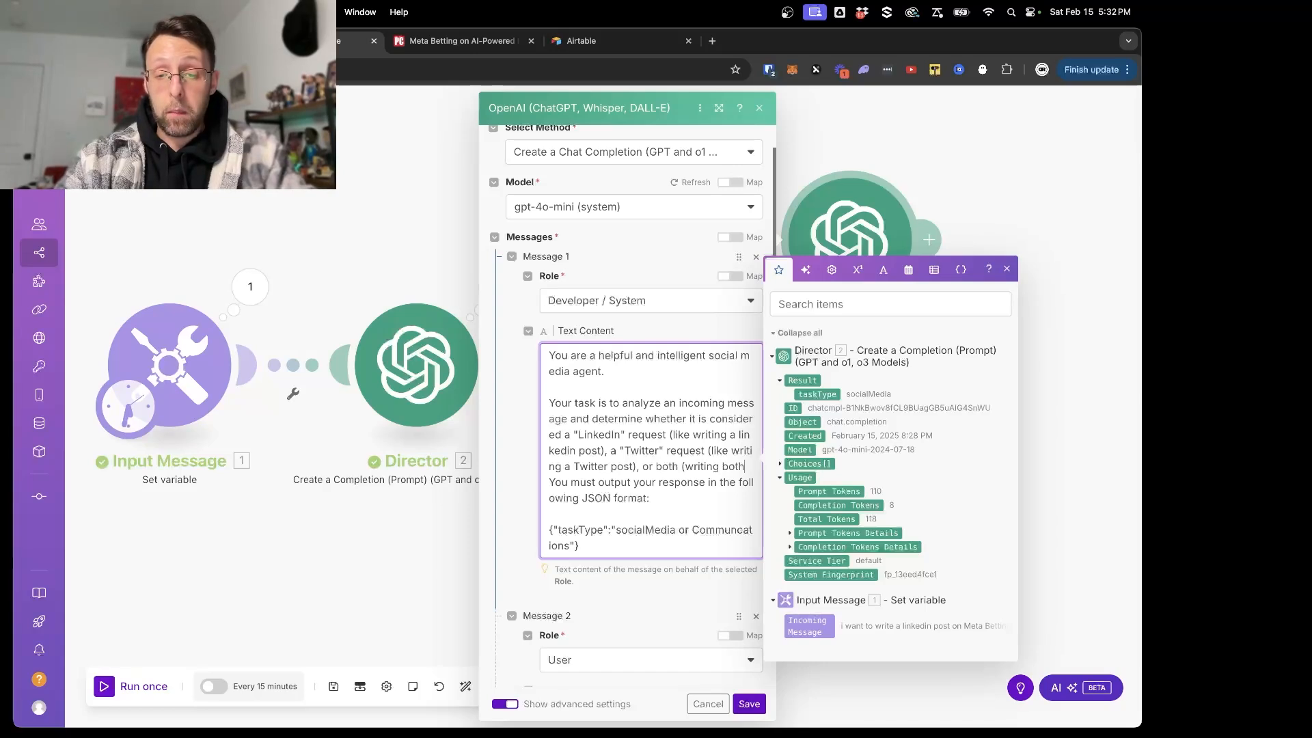
pyautogui.write(' a twitter and linkedi')
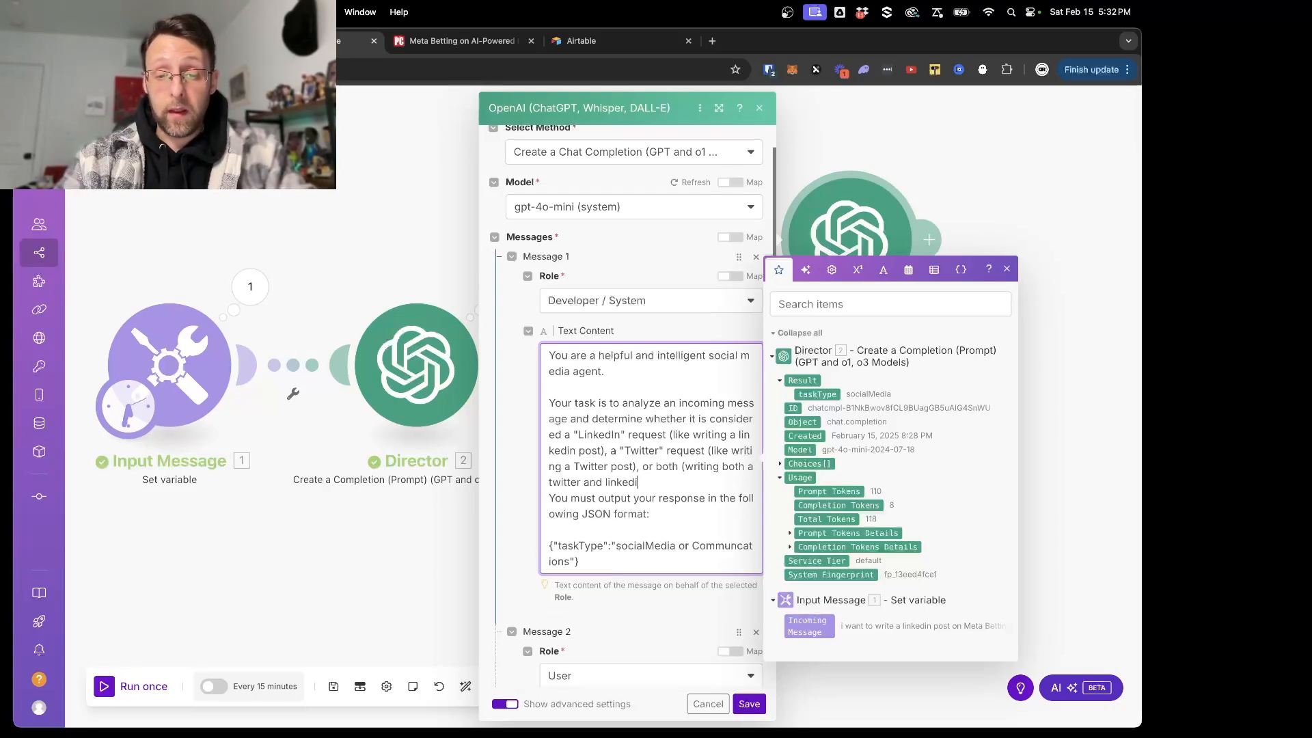
pyautogui.write('n post')
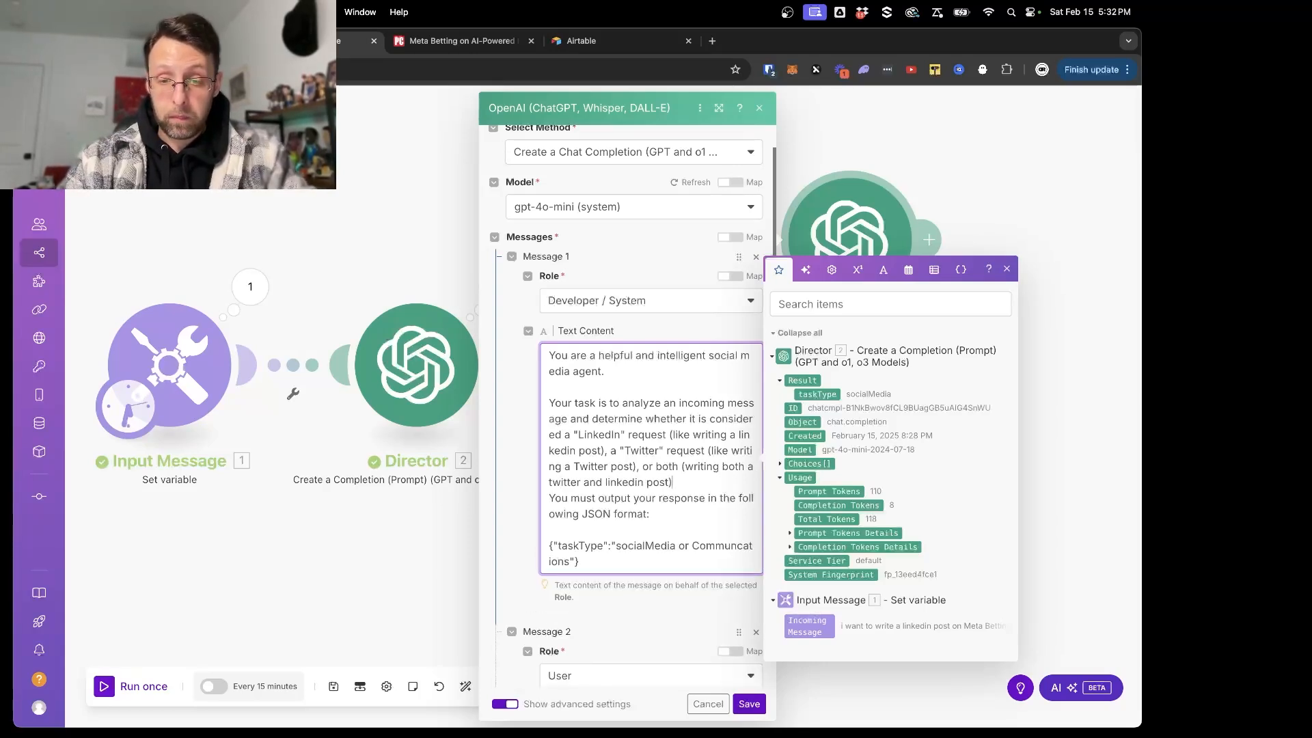
pyautogui.write(')')
# - Finish the task sentence with "or both (writing both a twitter and linkedin post)" and leave a blank line before the output instructions
pyautogui.press('Return')
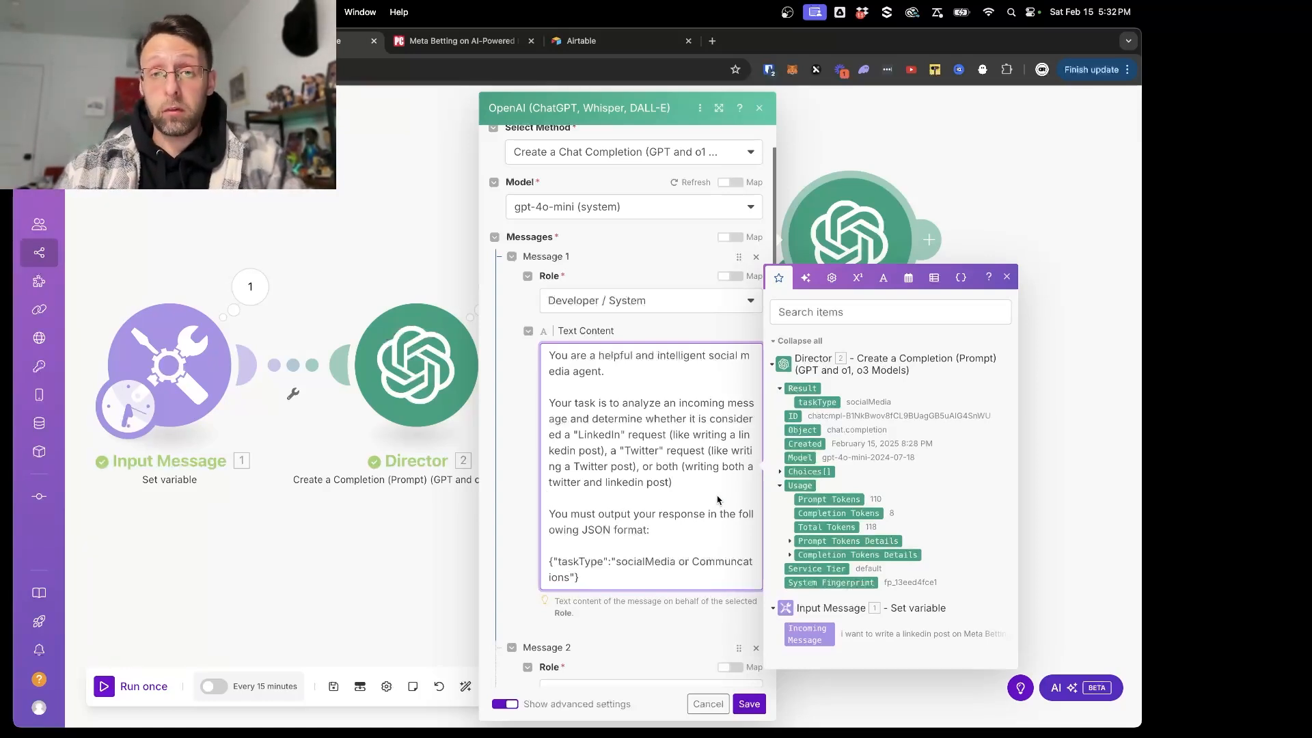
# - Set the taskType value in the system message's JSON format to "LinkedIn or Twitteter or Both"
pyautogui.scroll(-3, 717, 499)
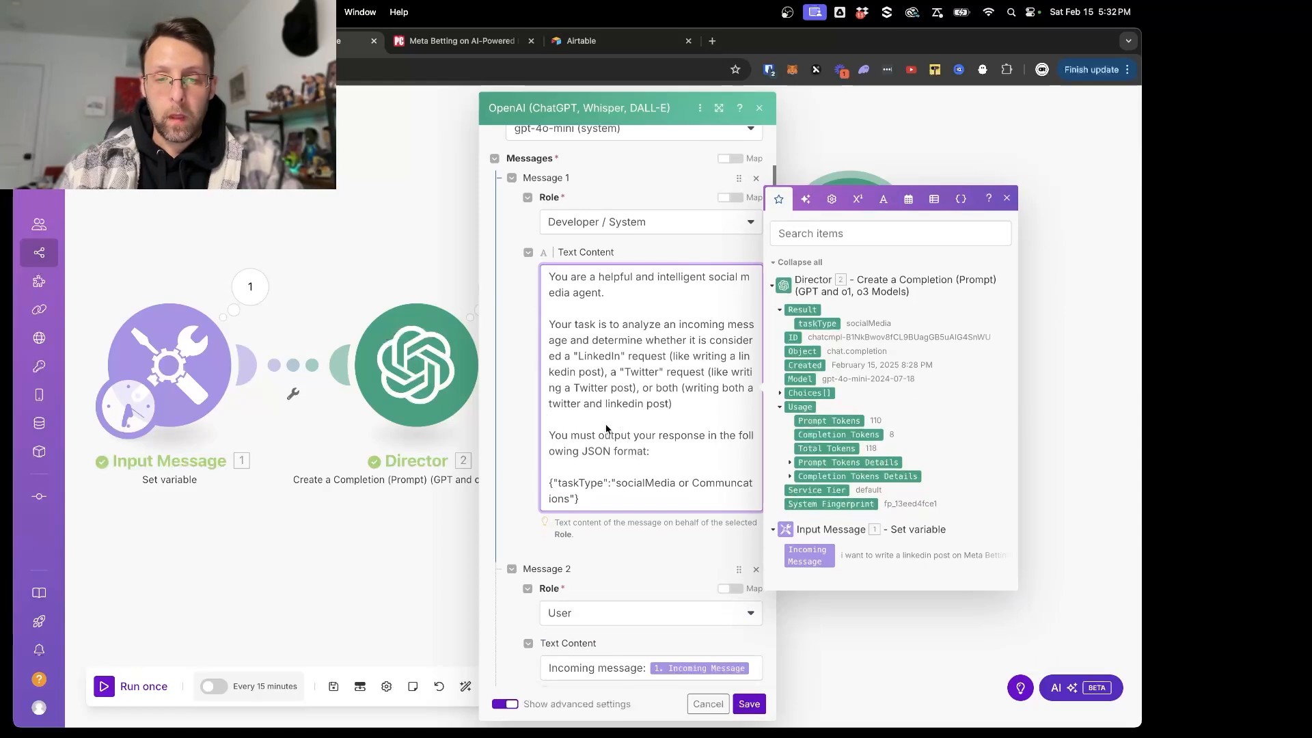
pyautogui.scroll(-1, 692, 421)
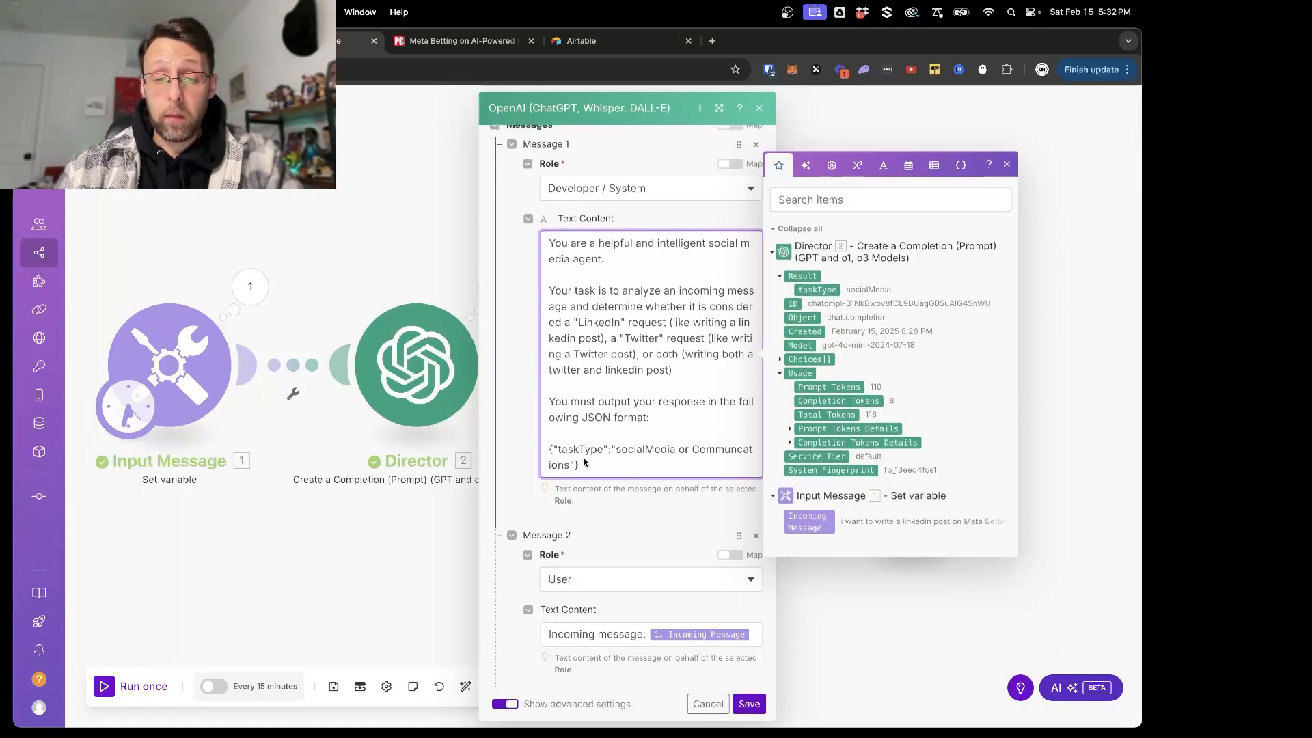
pyautogui.moveTo(617, 451); pyautogui.dragTo(675, 451)
pyautogui.write('Lki')
pyautogui.press('BackSpace')
pyautogui.press('BackSpace')
pyautogui.write('inke')
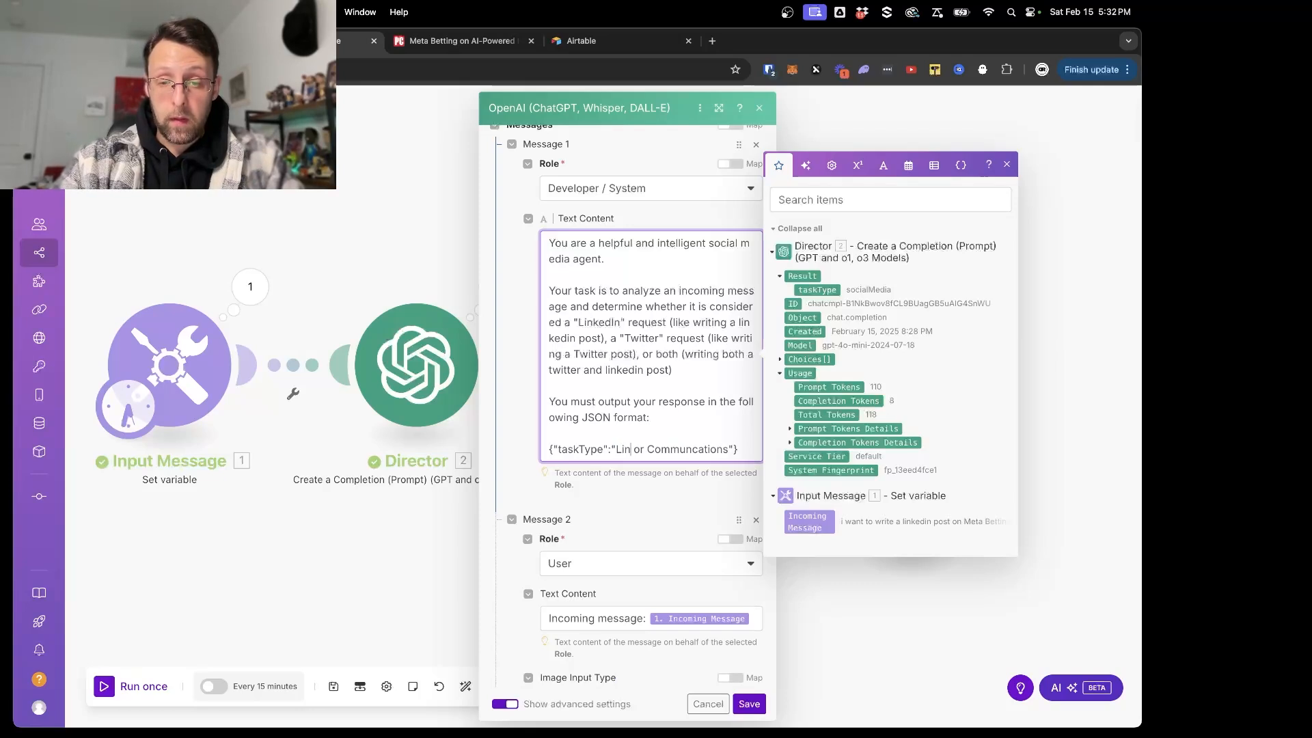
pyautogui.write('dIn')
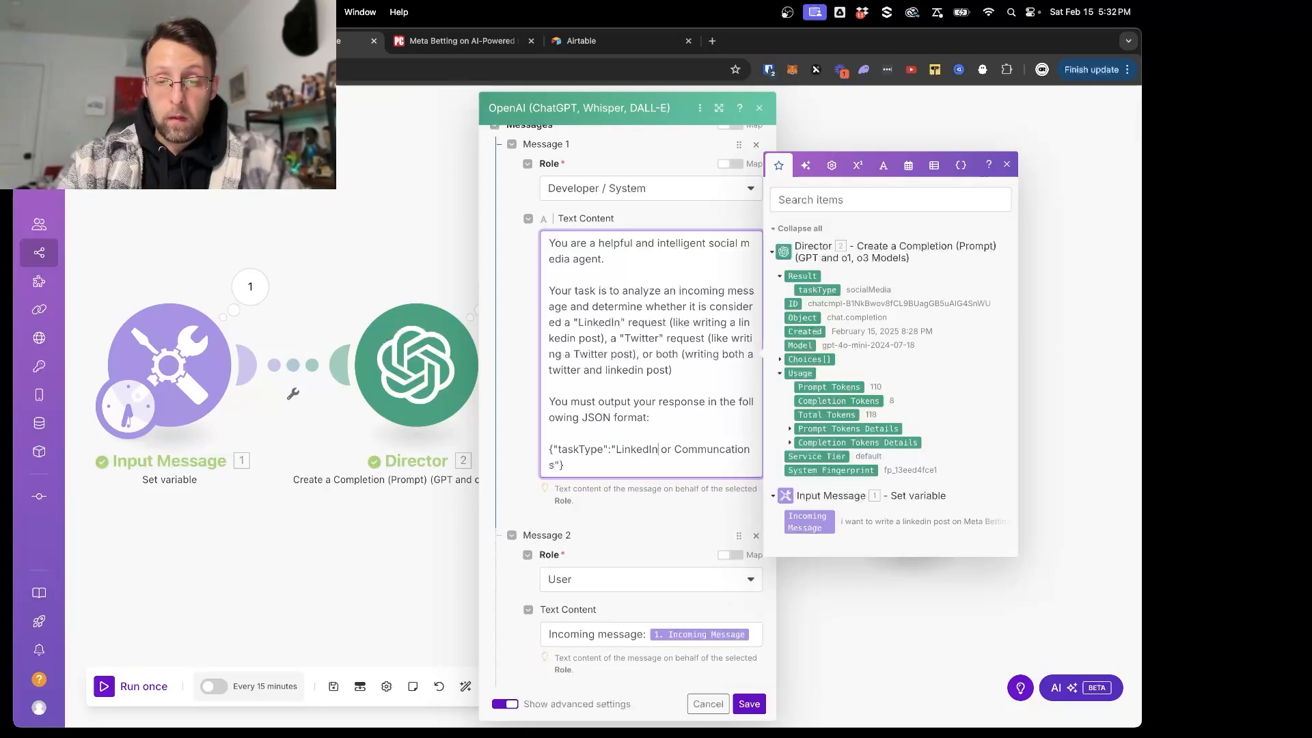
pyautogui.moveTo(674, 451); pyautogui.dragTo(554, 467)
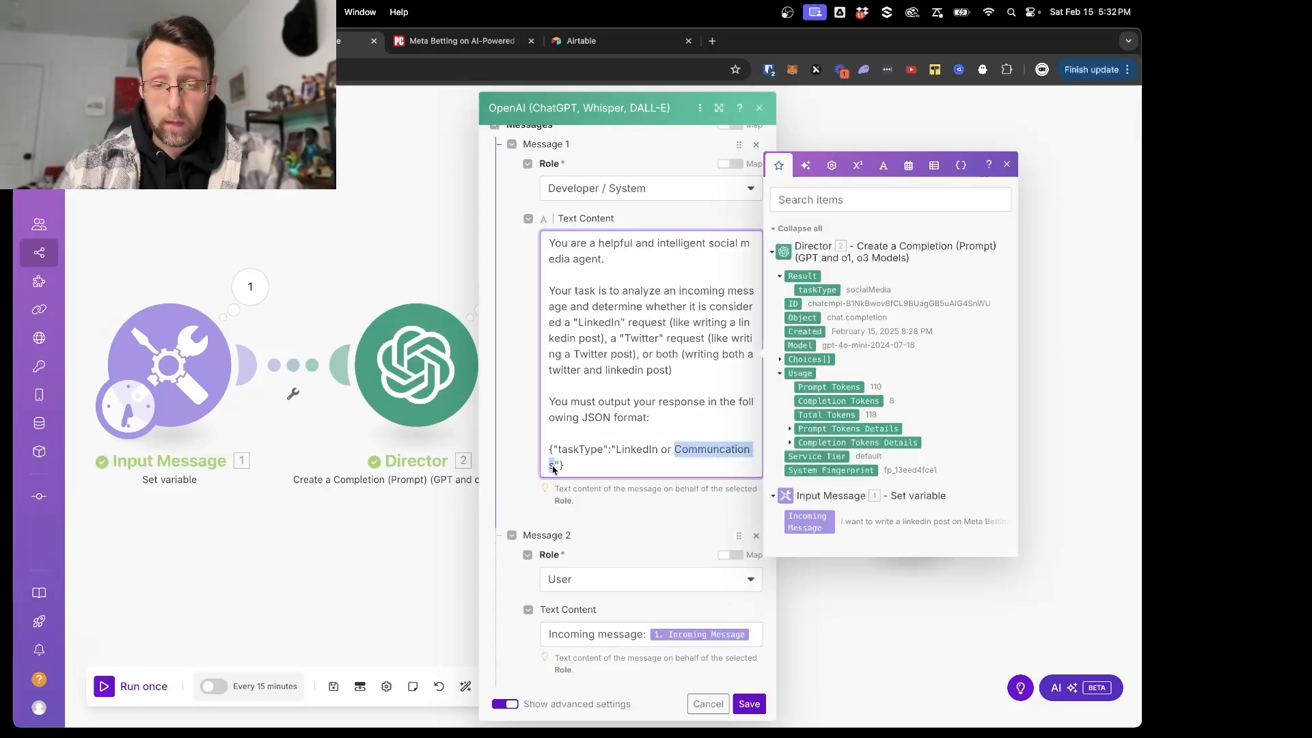
pyautogui.write('Twitteter')
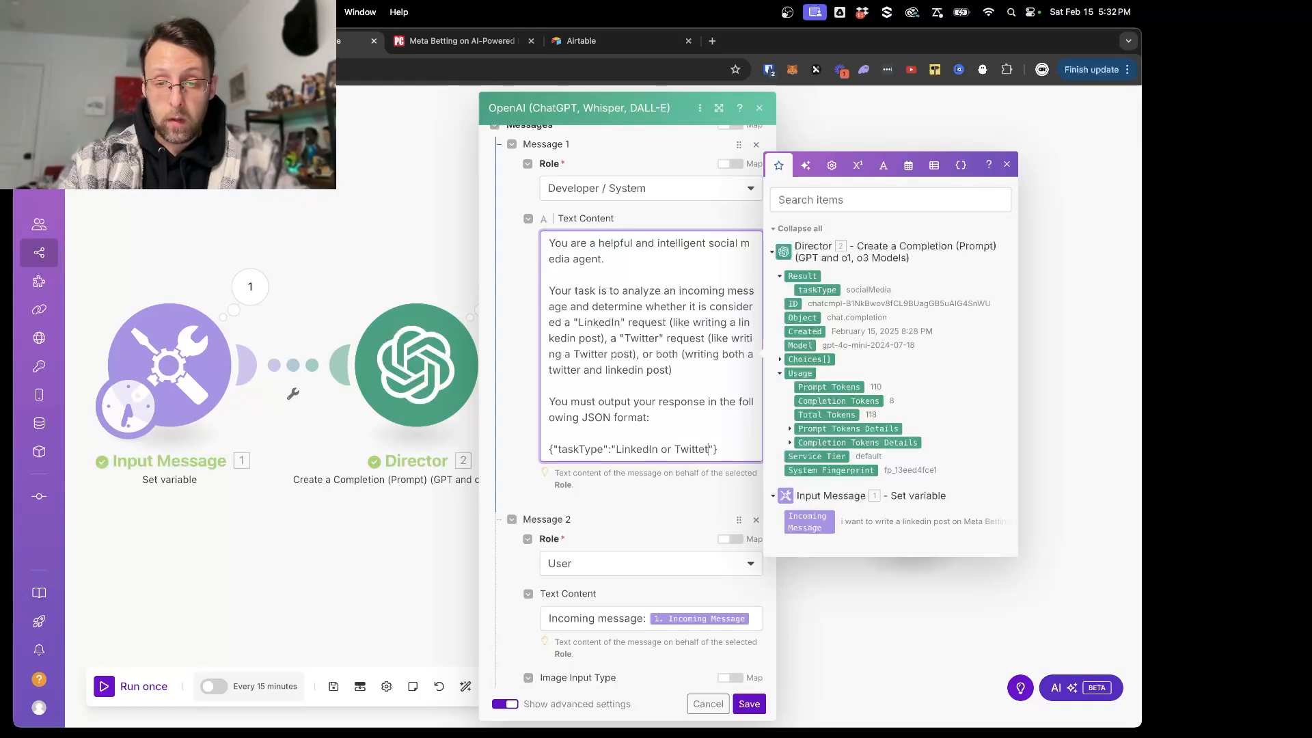
pyautogui.write(' or Both')
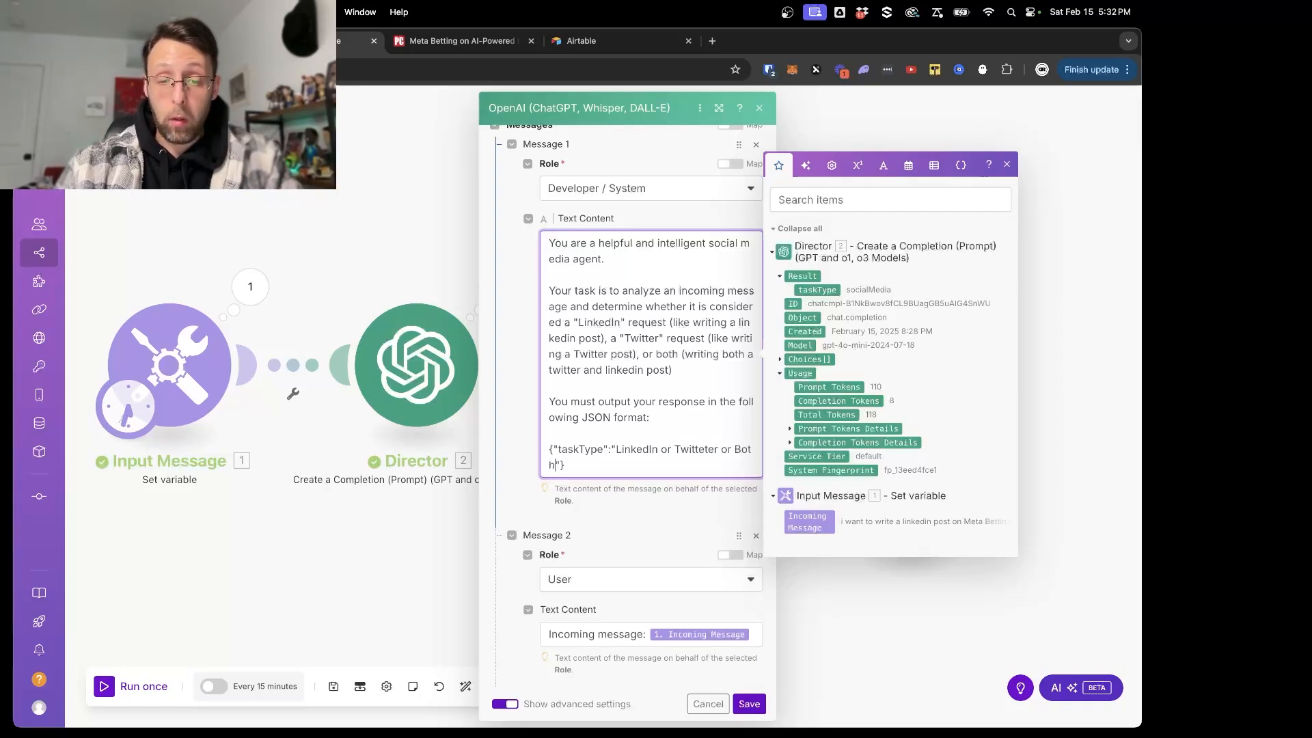
# - Check the remaining Social Media Manager settings, then save the module and the scenario
pyautogui.scroll(-3, 728, 513)
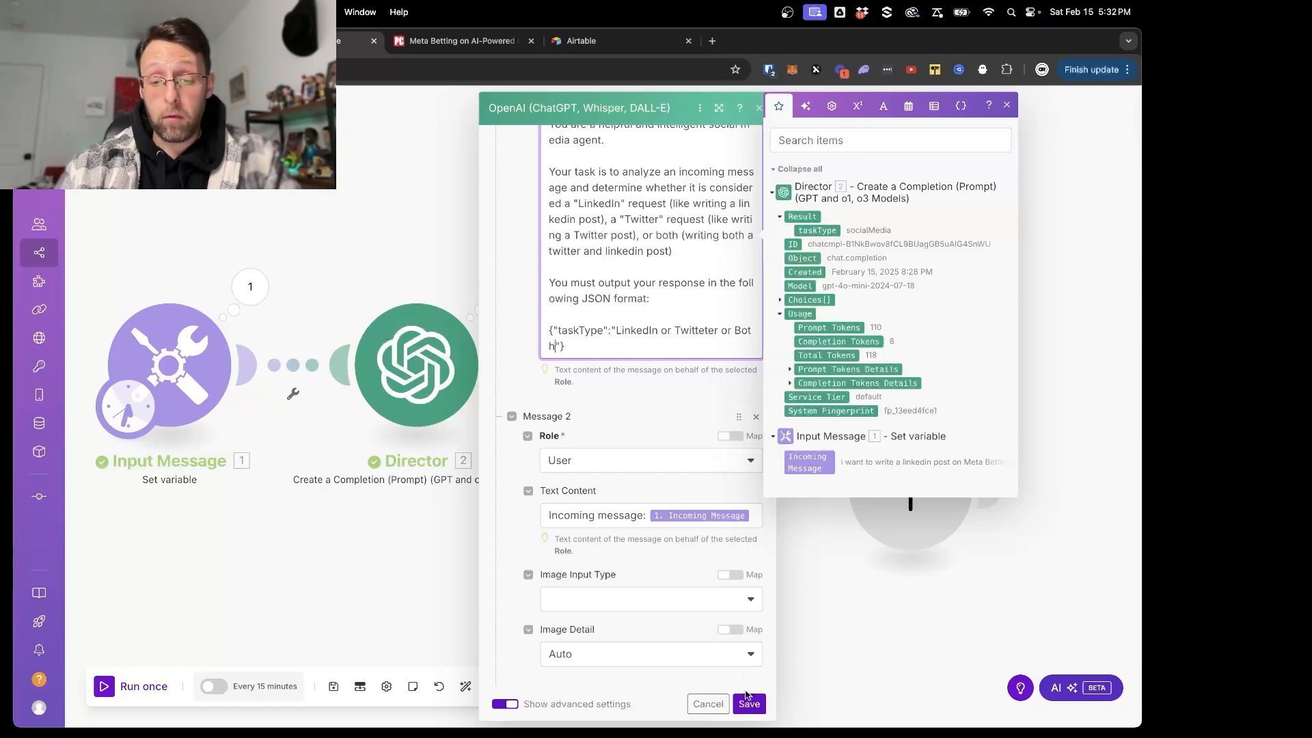
pyautogui.scroll(-4, 620, 559)
pyautogui.scroll(-3, 621, 559)
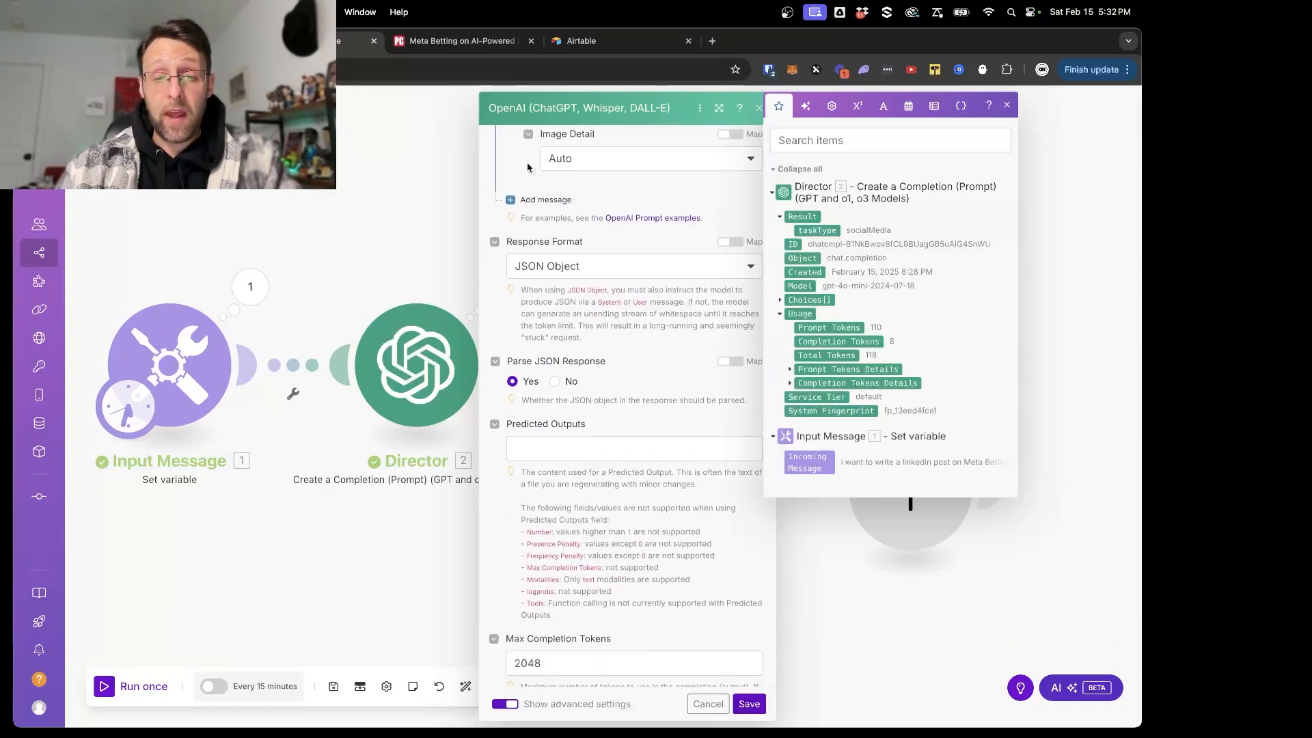
pyautogui.click(754, 707)
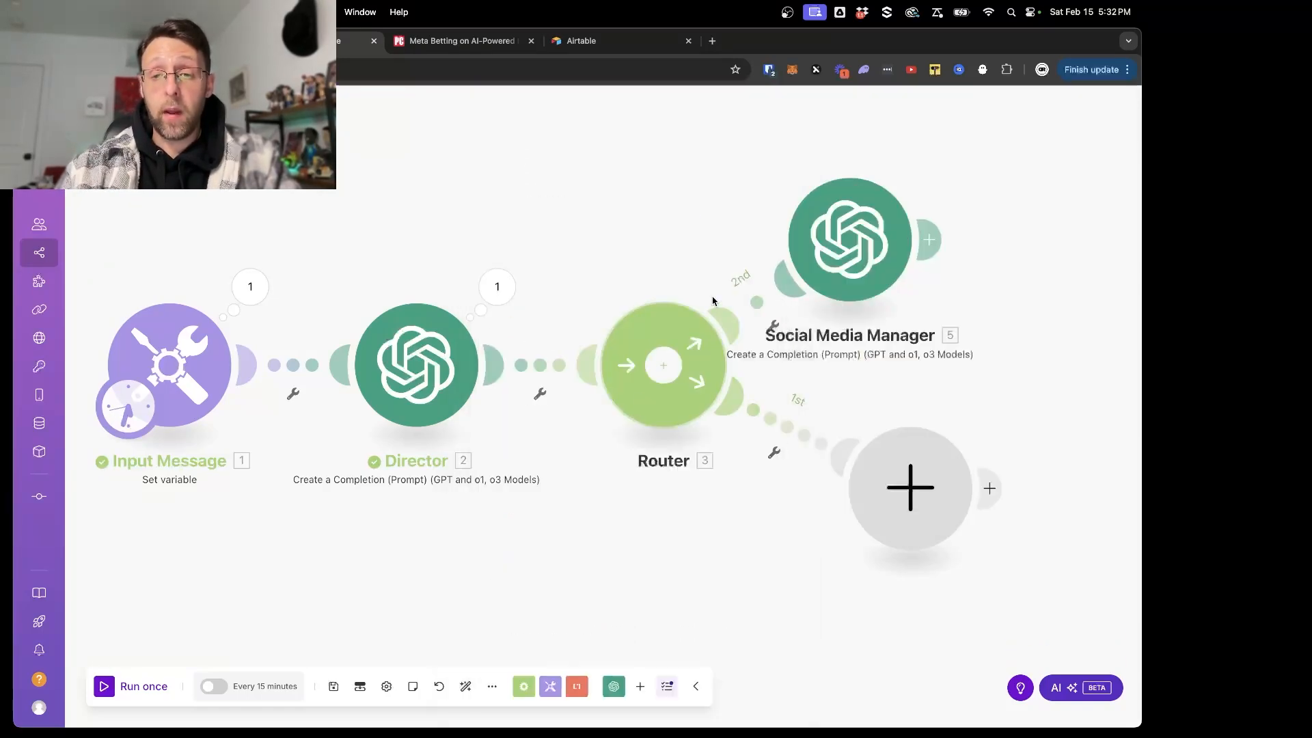
pyautogui.click(333, 686)
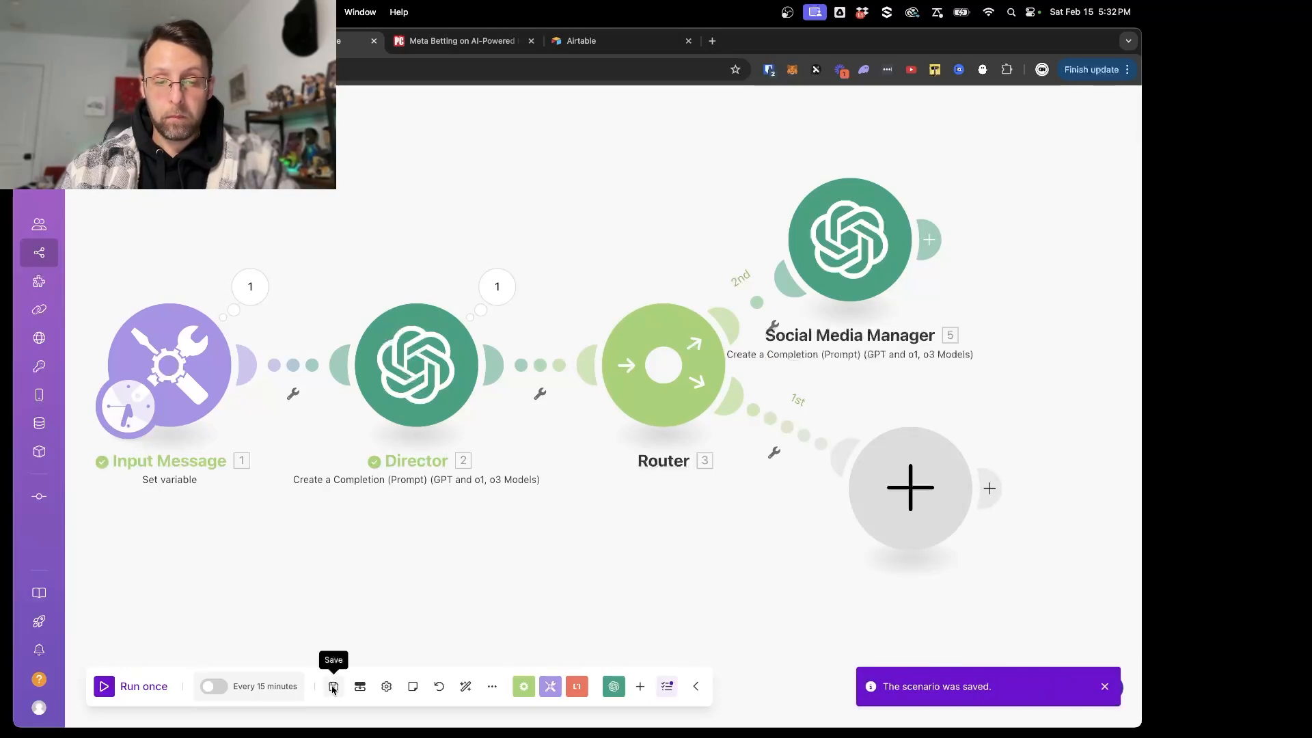
# - Clone the Social Media Manager module and attach the copy to the router's empty lower route
pyautogui.moveTo(837, 255); pyautogui.dragTo(879, 239)
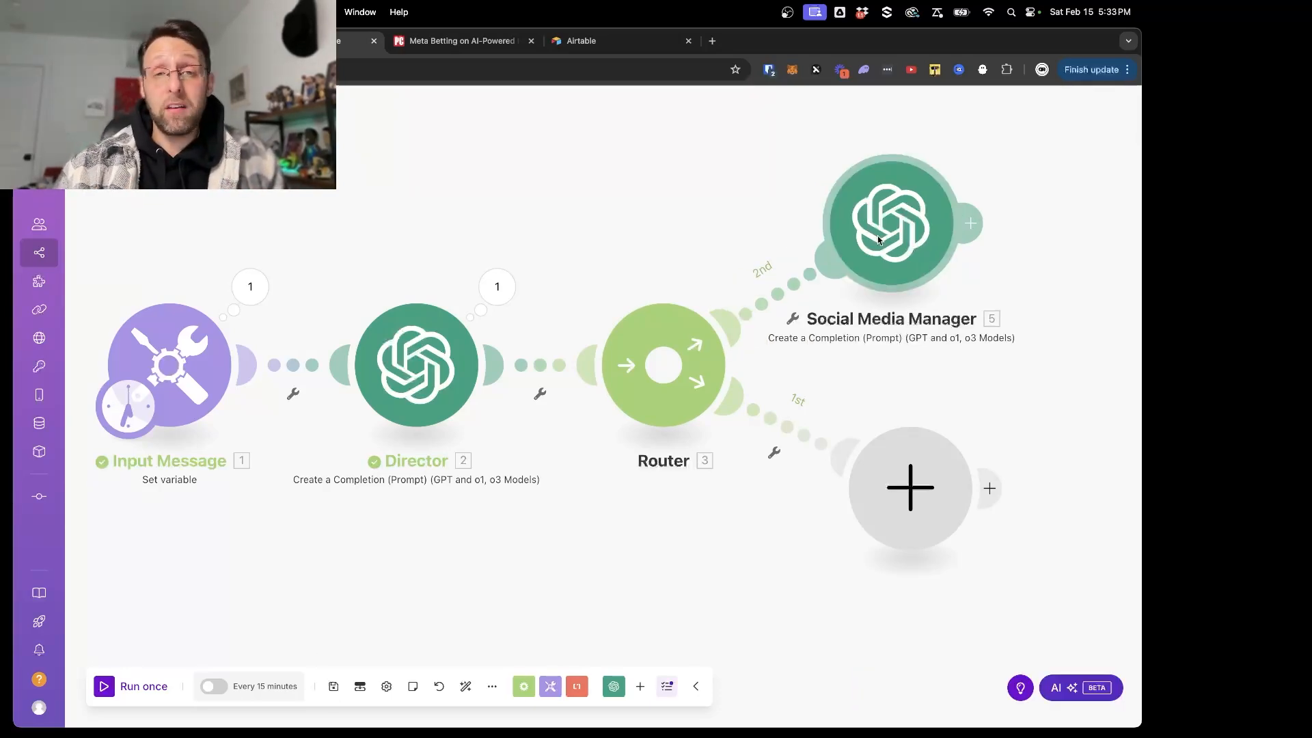
pyautogui.rightClick(879, 239)
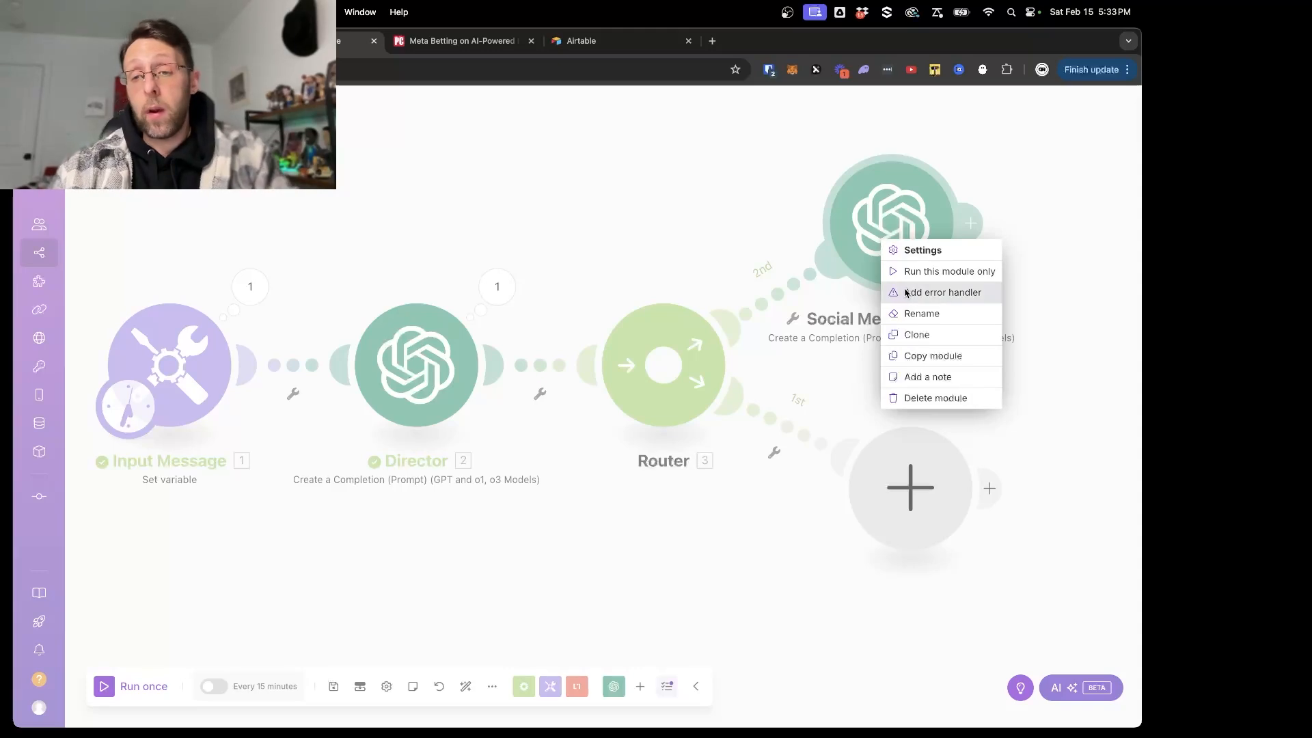
pyautogui.click(910, 334)
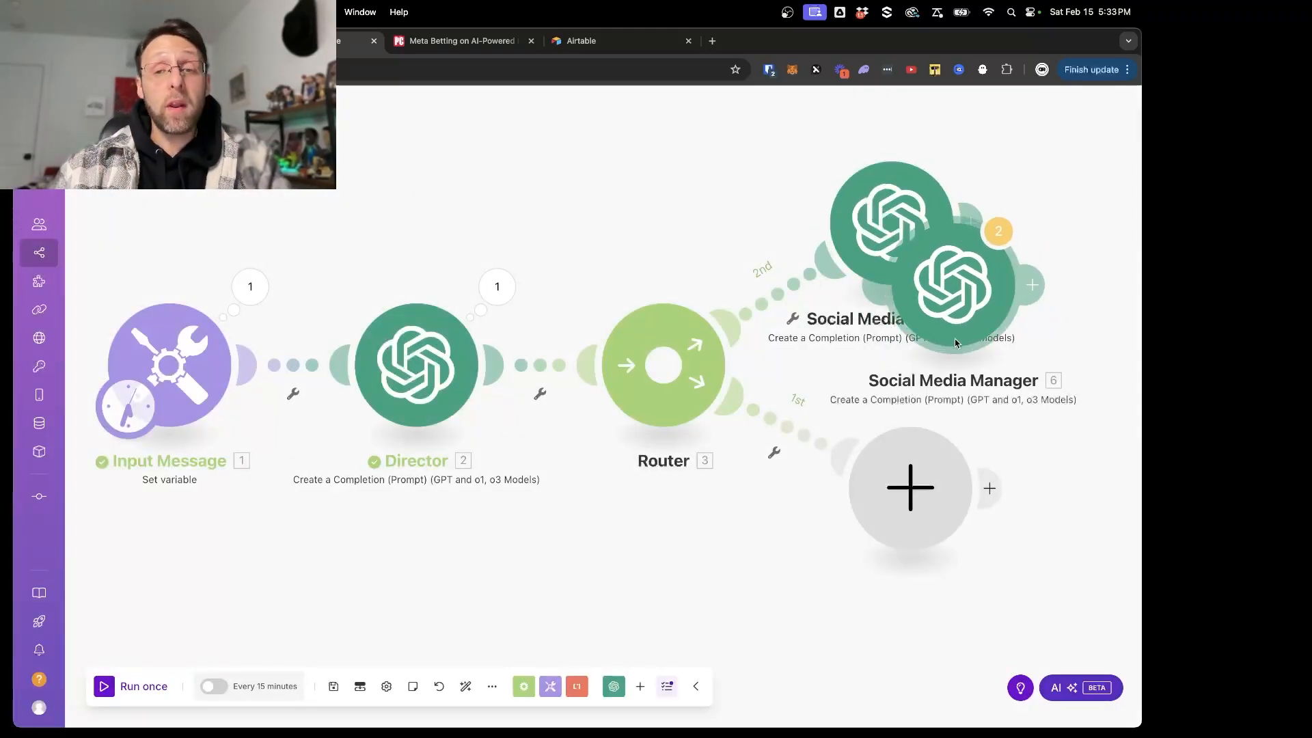
pyautogui.rightClick(904, 521)
pyautogui.click(917, 551)
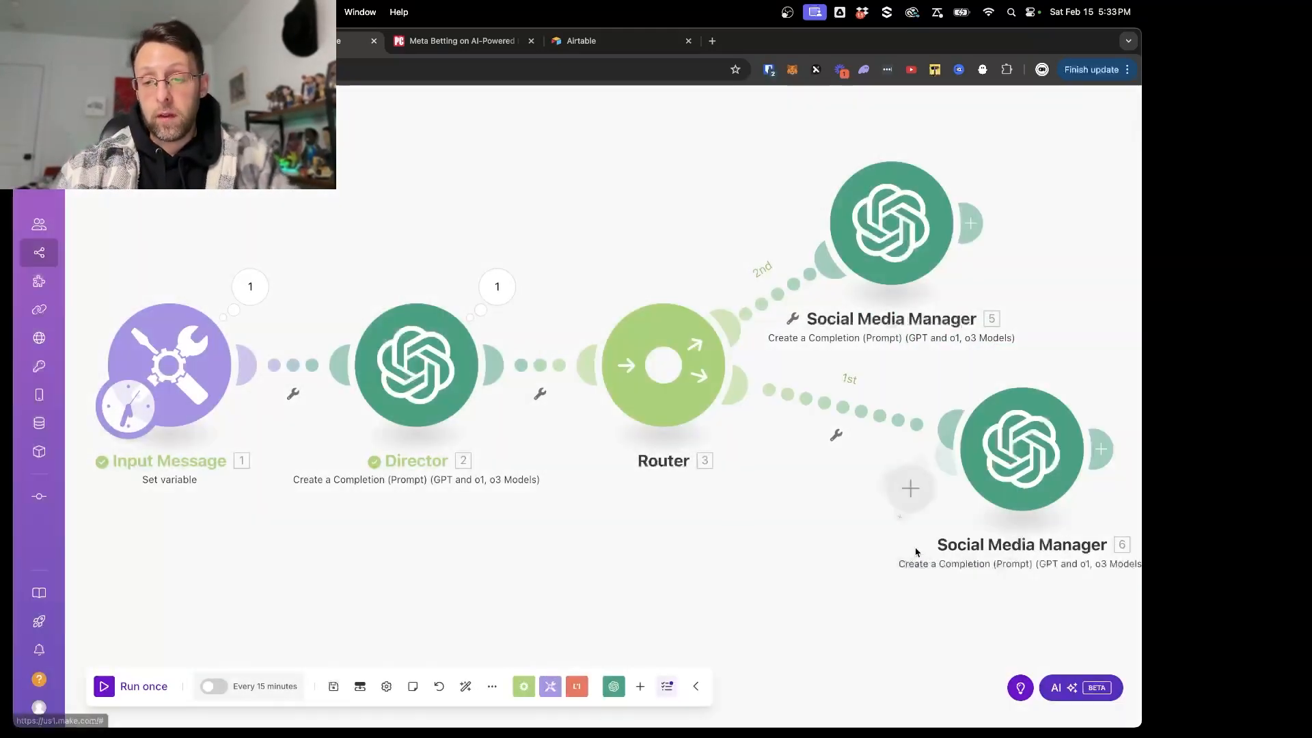
pyautogui.moveTo(996, 492); pyautogui.dragTo(934, 497)
pyautogui.click(934, 495)
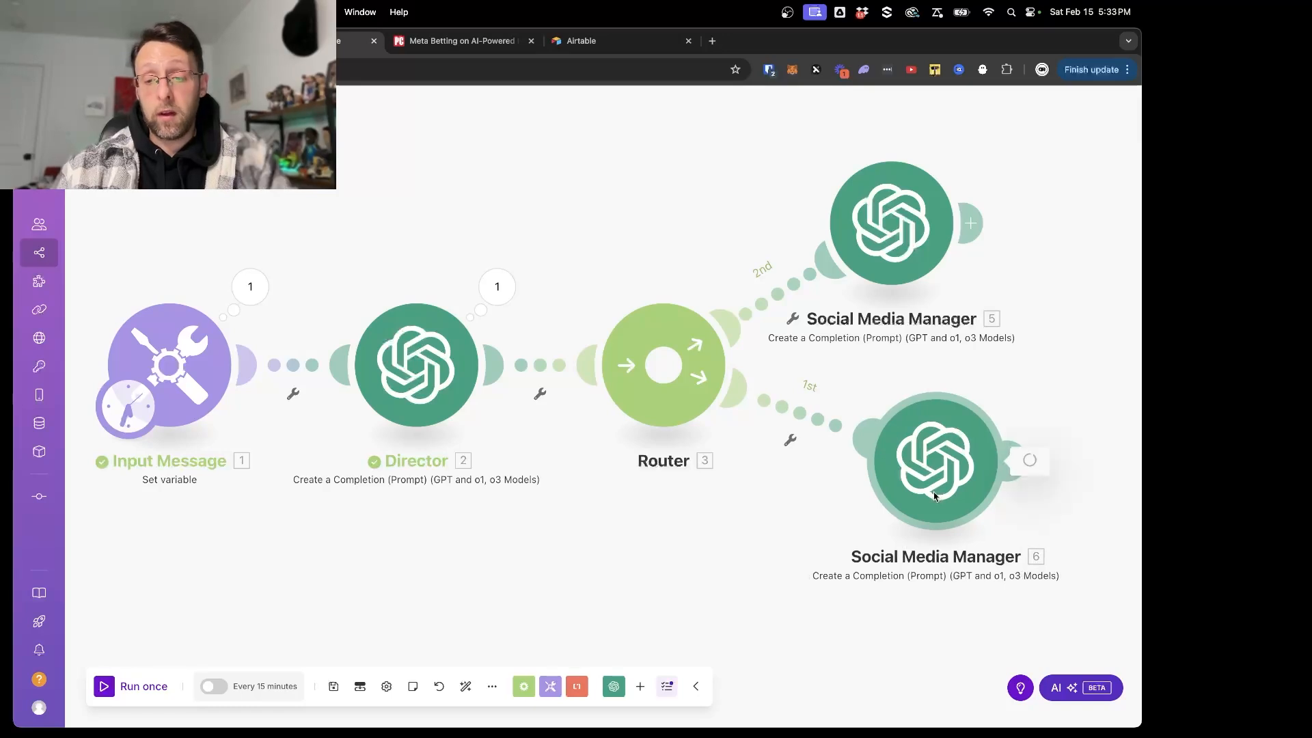
pyautogui.click(927, 590)
# - Rename the cloned module as Communications Manager, move it slightly closer to the router and open its settings
pyautogui.rightClick(934, 482)
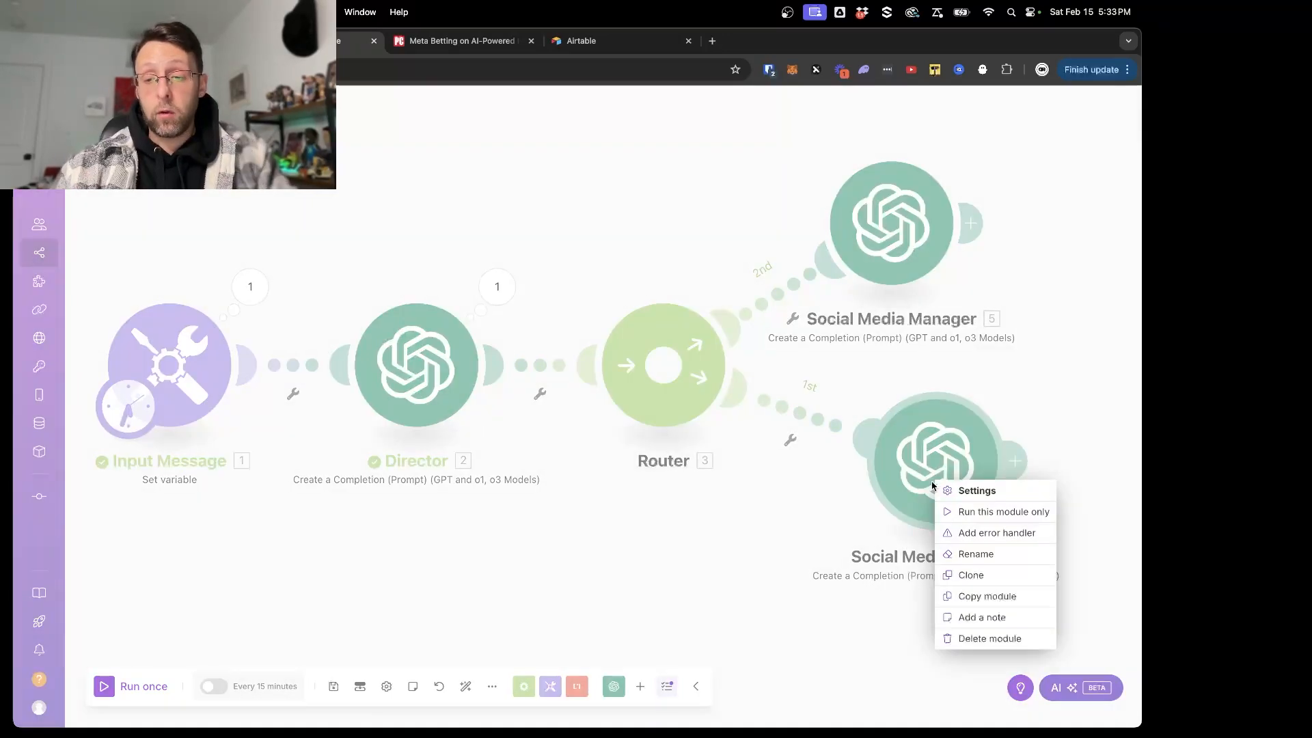
pyautogui.click(949, 550)
pyautogui.press('super+a')
pyautogui.write('Com')
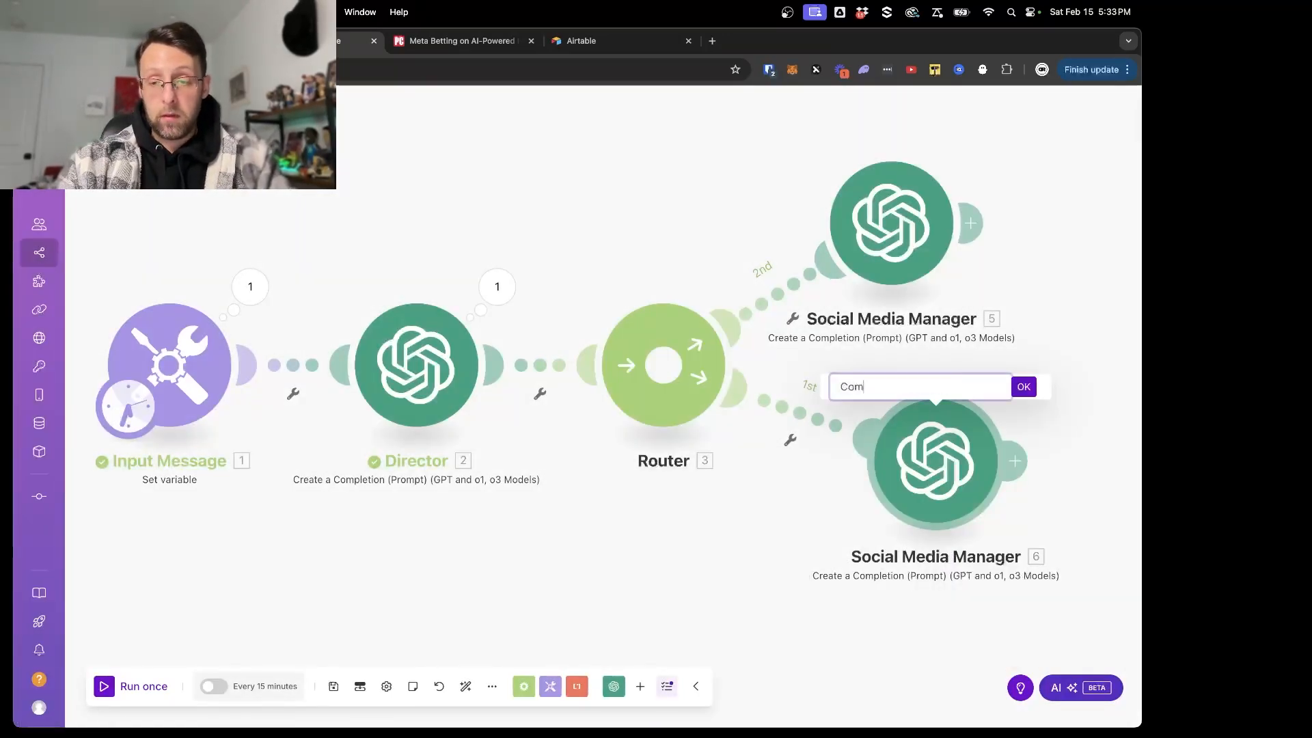
pyautogui.write('munications Manager')
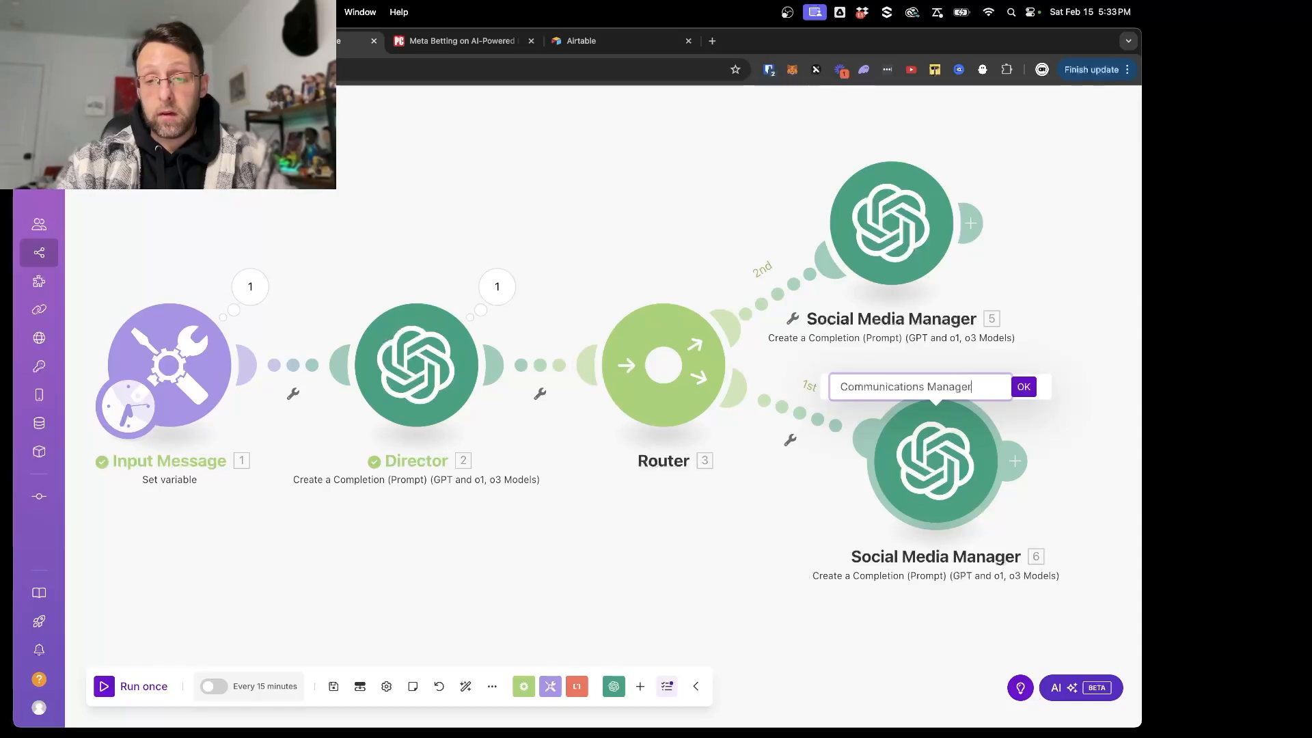
pyautogui.press('Return')
pyautogui.moveTo(955, 497); pyautogui.dragTo(903, 497)
pyautogui.click(903, 497)
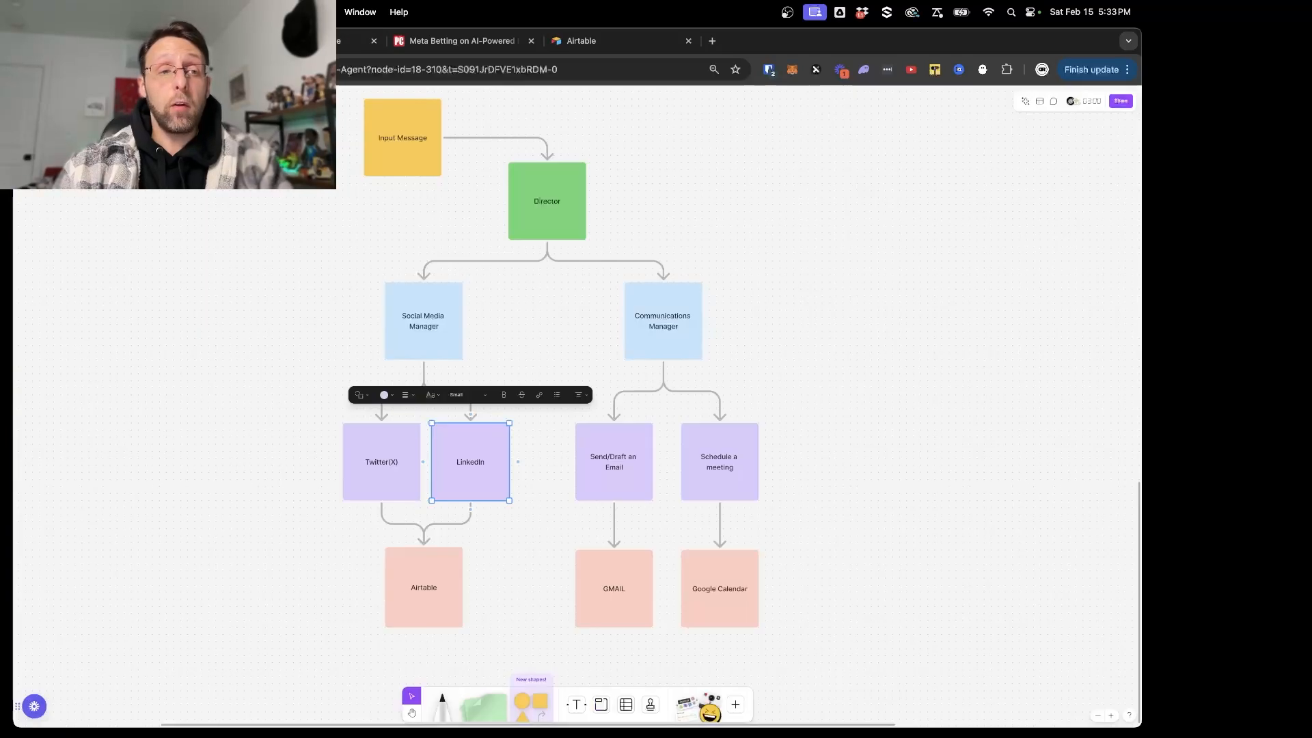
# - Switch to the FigJam agent diagram and examine which tasks branch off the Communications Manager
pyautogui.click(838, 354)
pyautogui.scroll(-3, 838, 354)
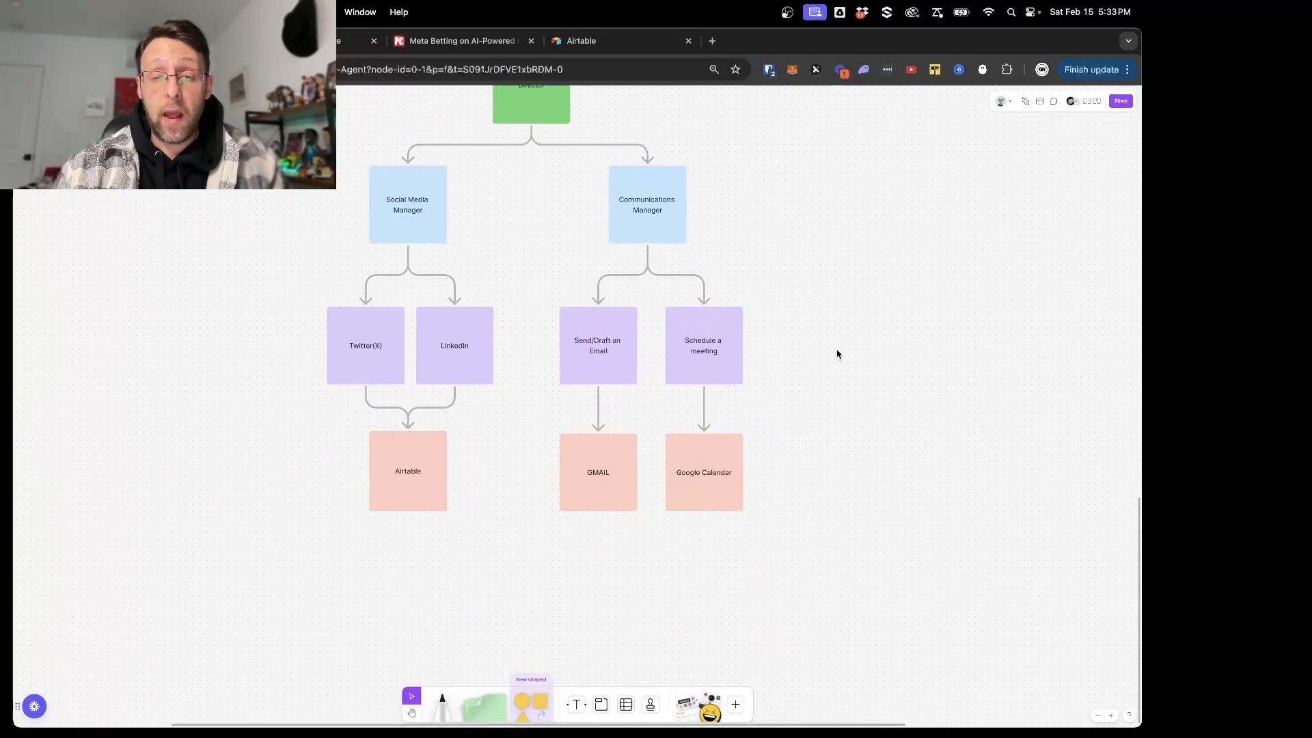
pyautogui.moveTo(542, 312); pyautogui.dragTo(605, 368)
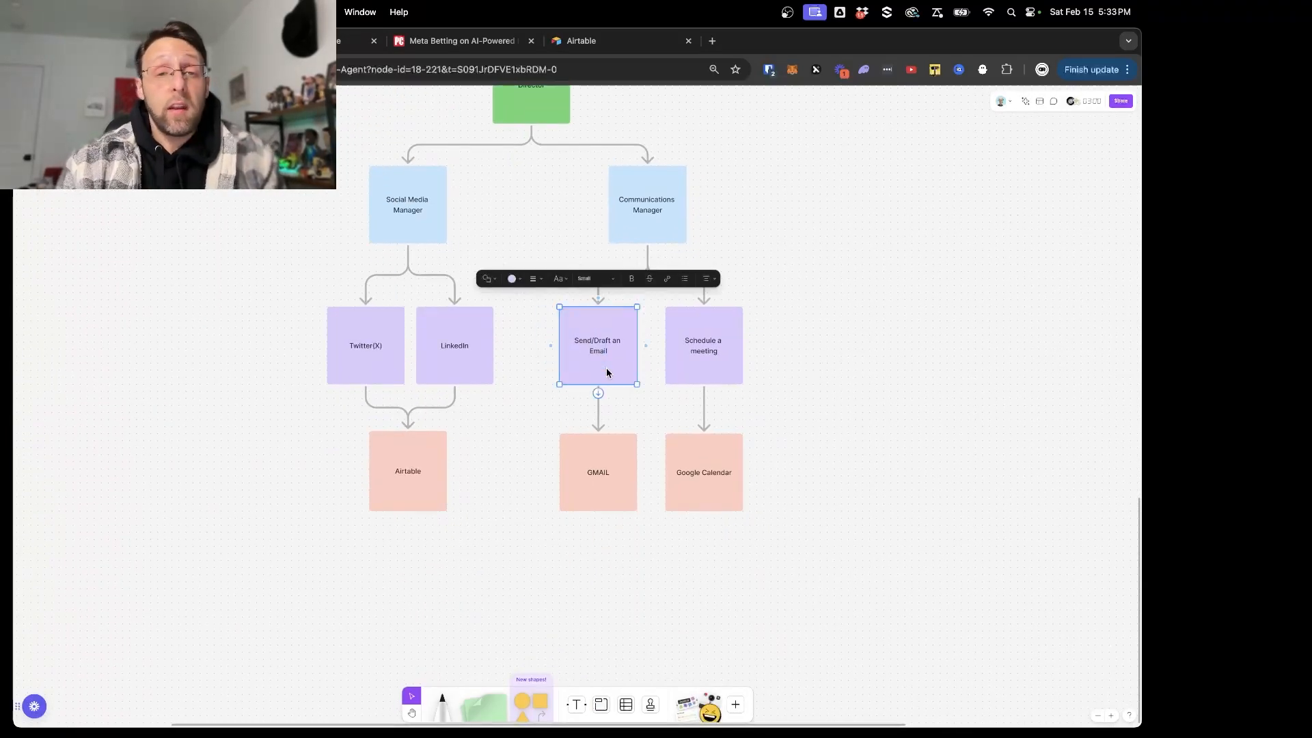
pyautogui.click(795, 356)
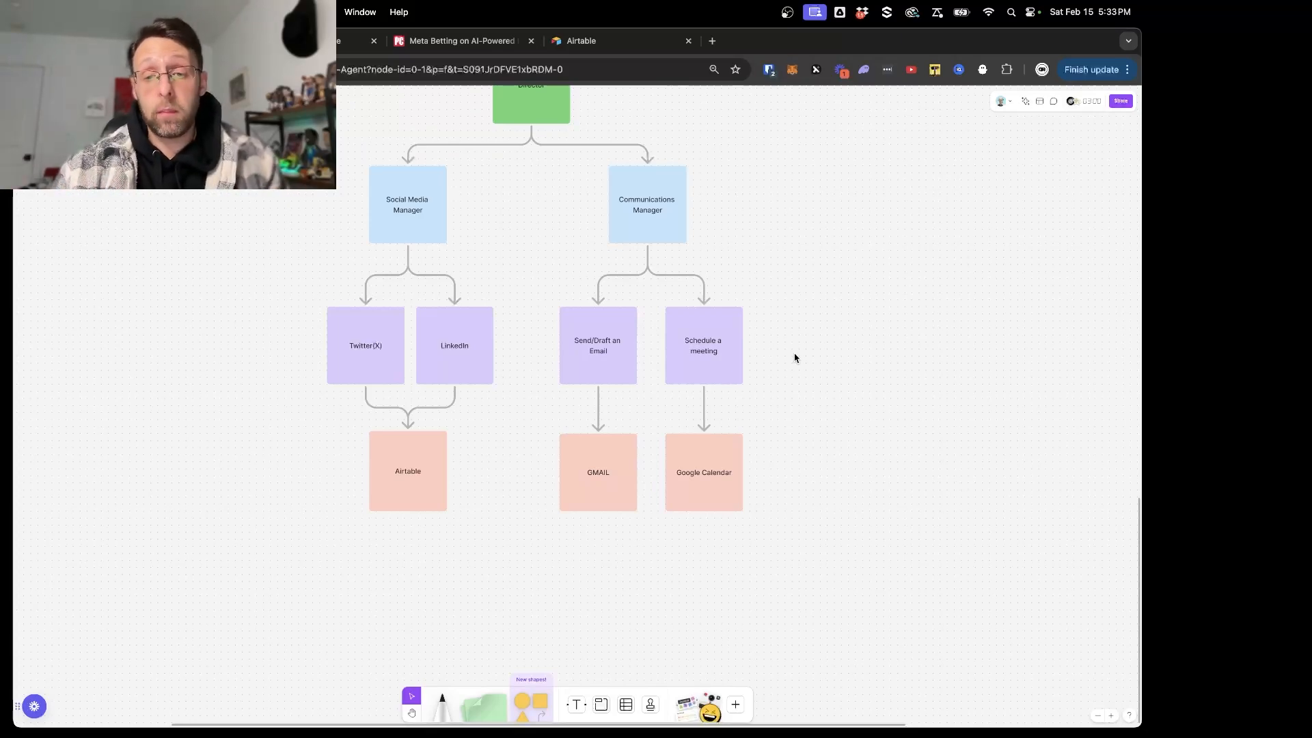
pyautogui.click(723, 366)
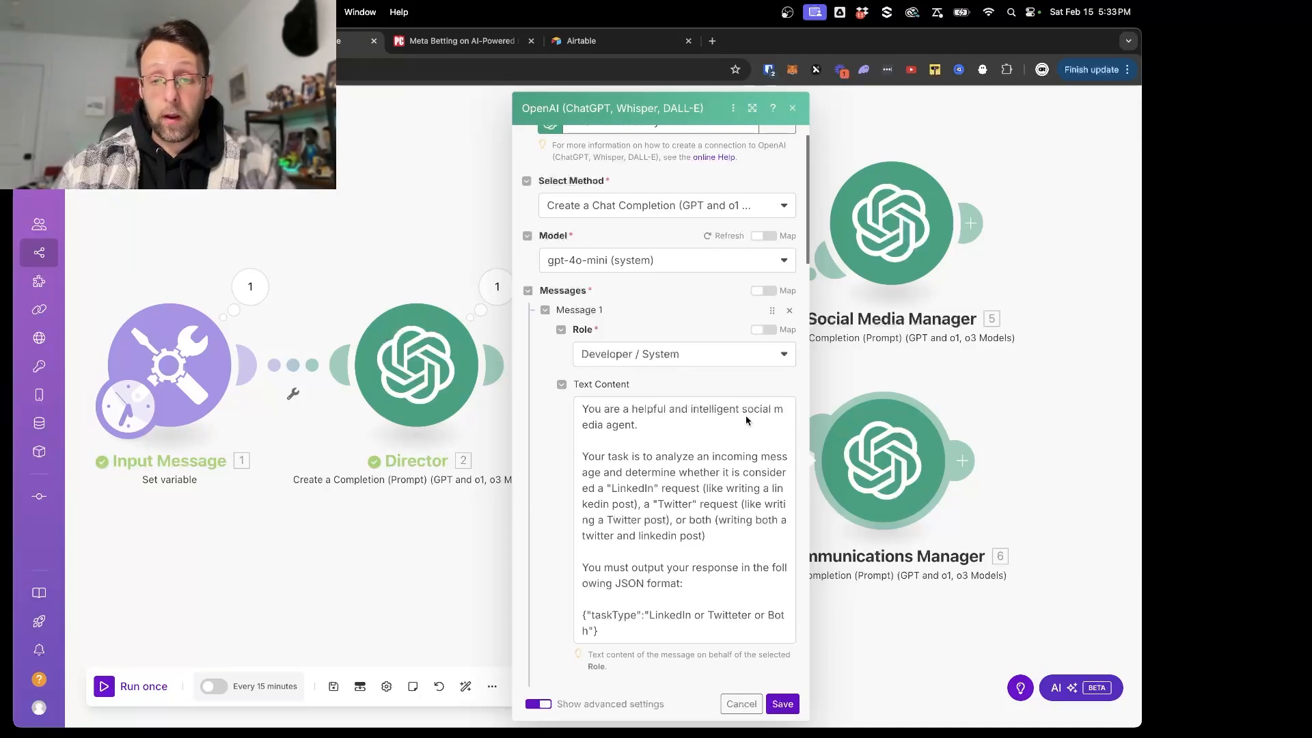
# - Back in Make, change the Communications Manager's opening system message line to "You are a helpful and intelligent communications agent."
pyautogui.moveTo(743, 409); pyautogui.dragTo(618, 424)
pyautogui.write('communica')
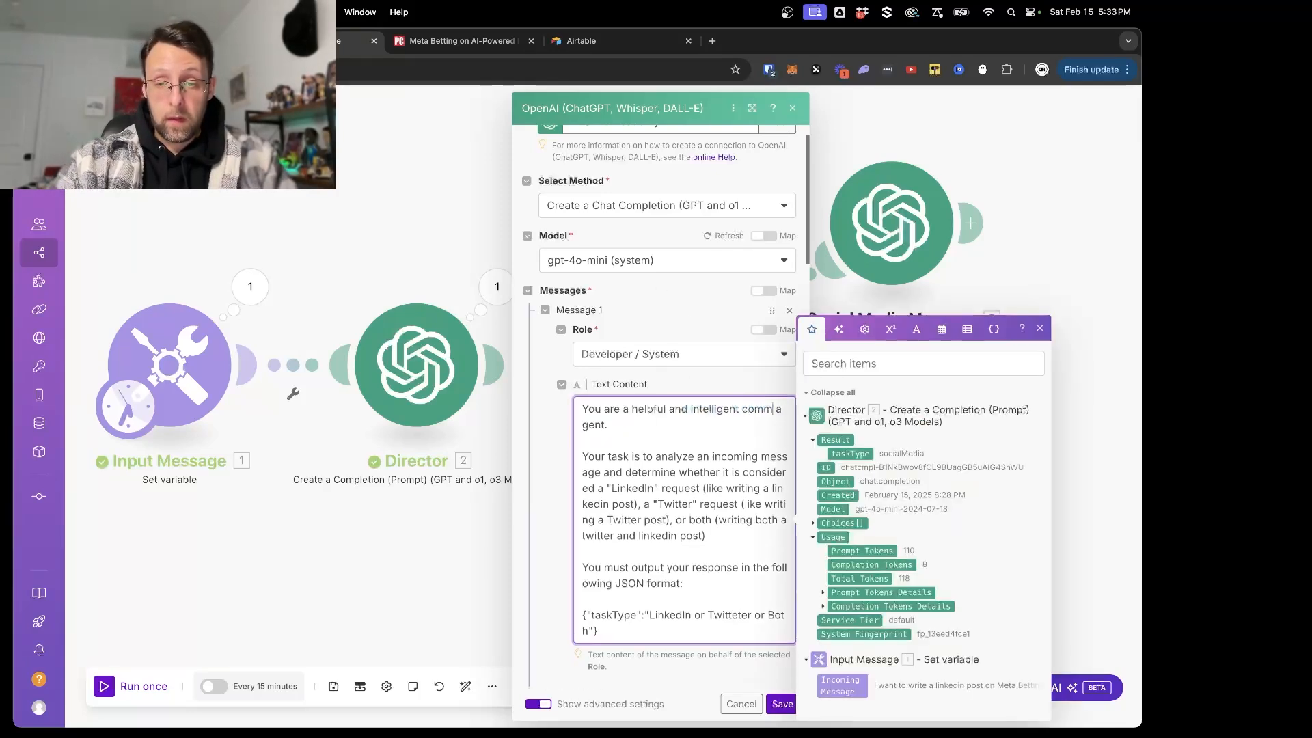
pyautogui.write('tions')
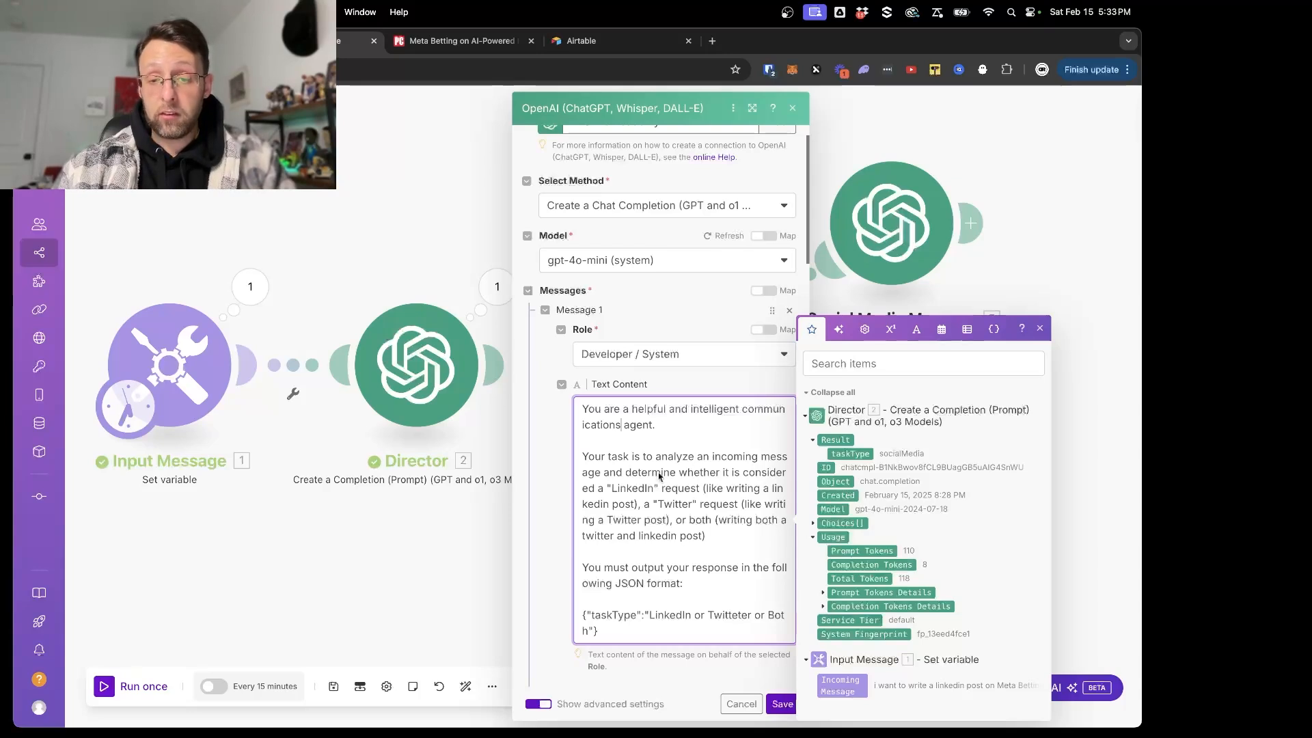
# - In the Communications Manager's system message, change the first request category to an "Email" request (like drafting an email)
pyautogui.scroll(-1, 639, 464)
pyautogui.scroll(-1, 684, 454)
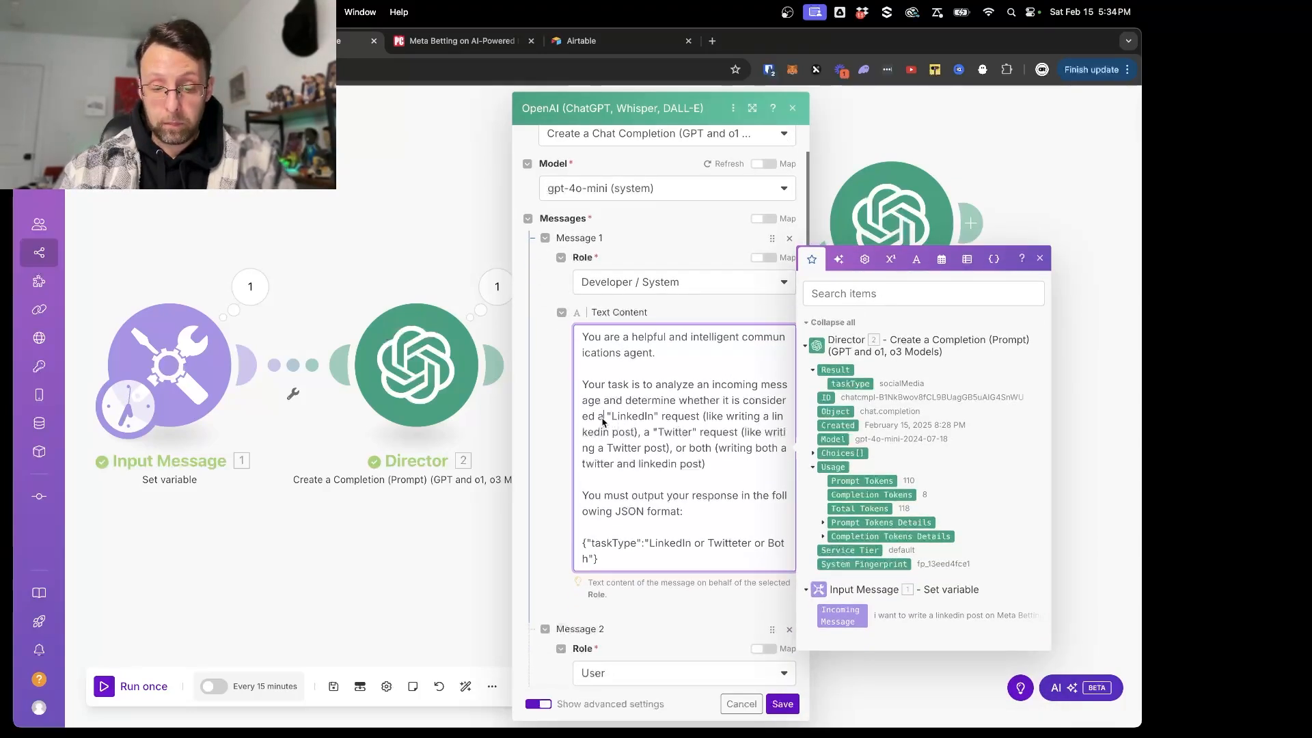
pyautogui.write('n')
pyautogui.moveTo(618, 419); pyautogui.dragTo(655, 423)
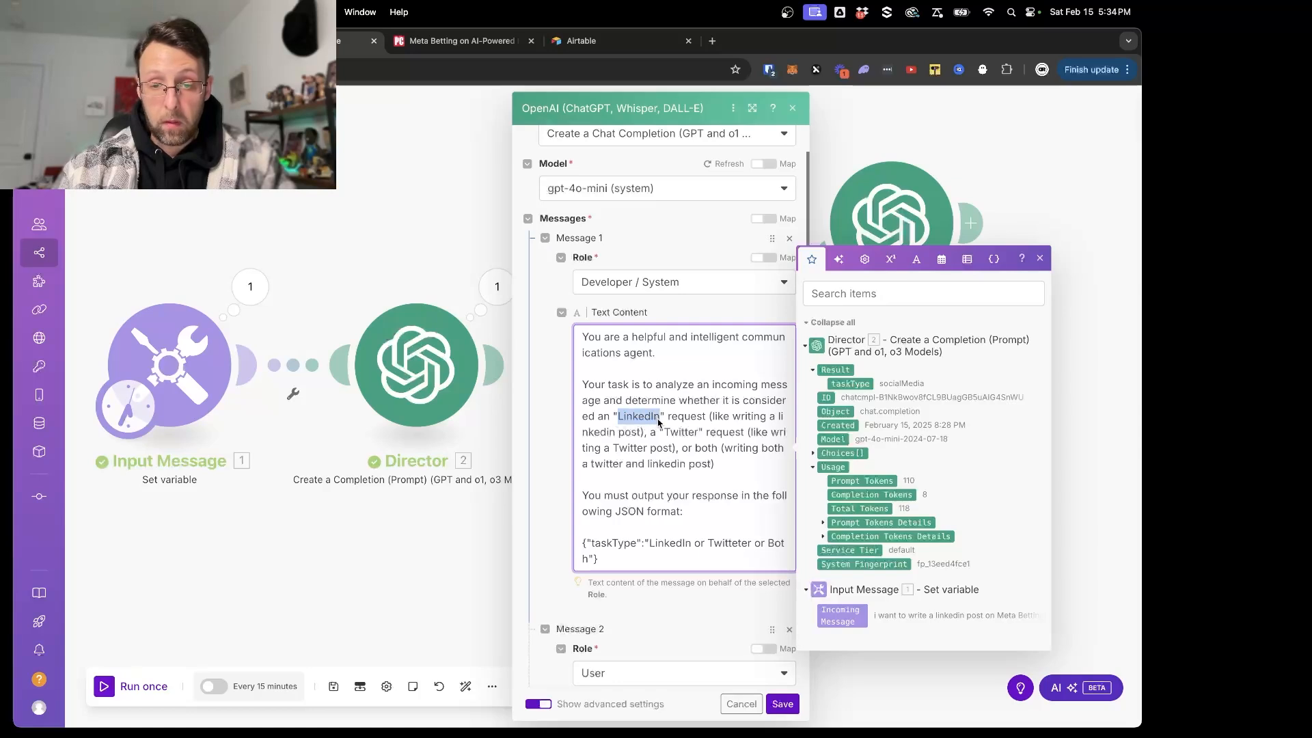
pyautogui.write('Email')
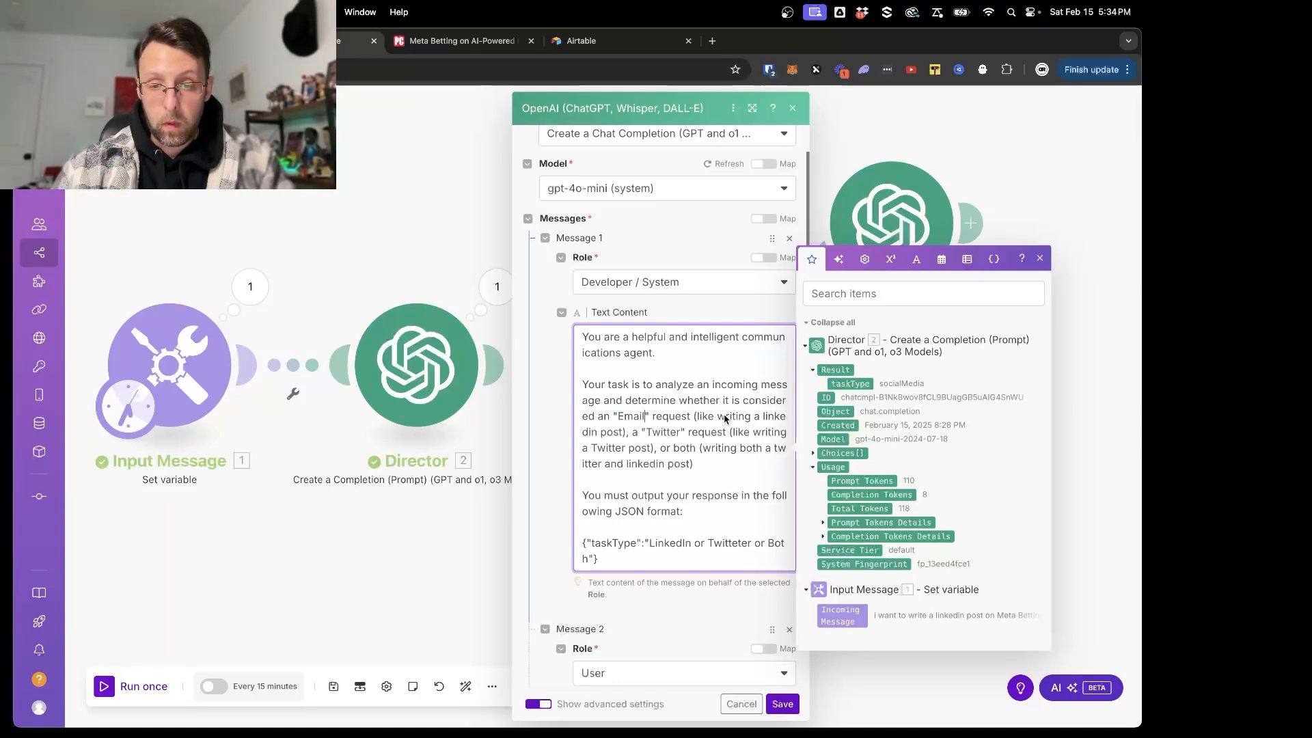
pyautogui.moveTo(727, 418); pyautogui.dragTo(619, 433)
pyautogui.write('draf')
pyautogui.write('ting an')
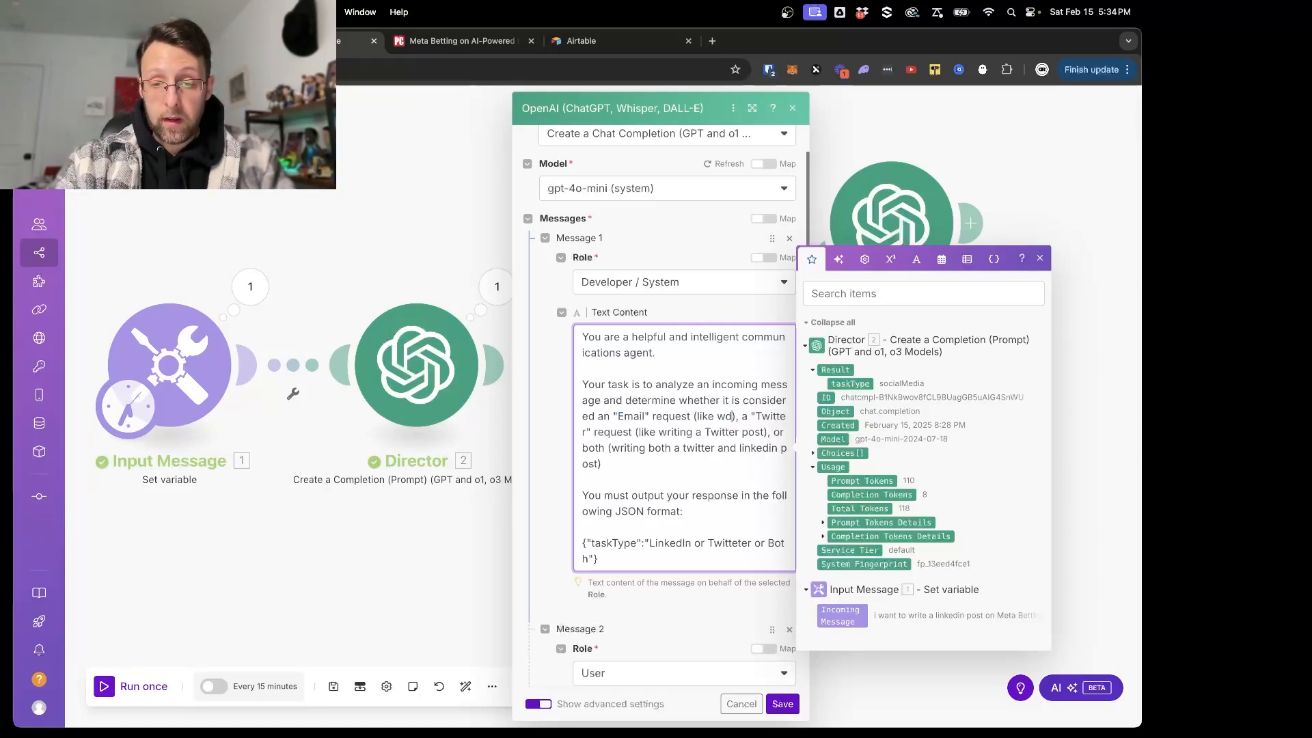
pyautogui.write(' email')
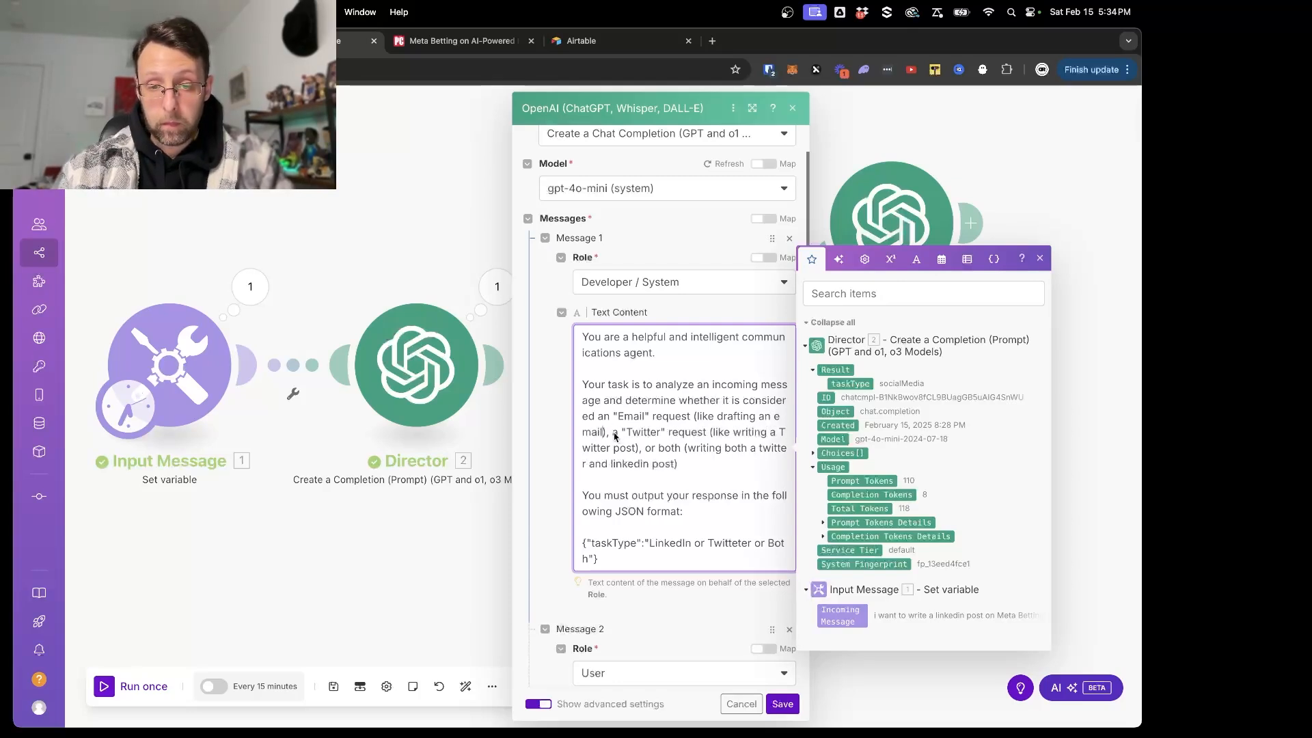
# - Change the second category to or a "Scheduling" request (like creating a meeting or calendar invite), and replace the "or both" clause with a full stop
pyautogui.click(614, 435)
pyautogui.write('or')
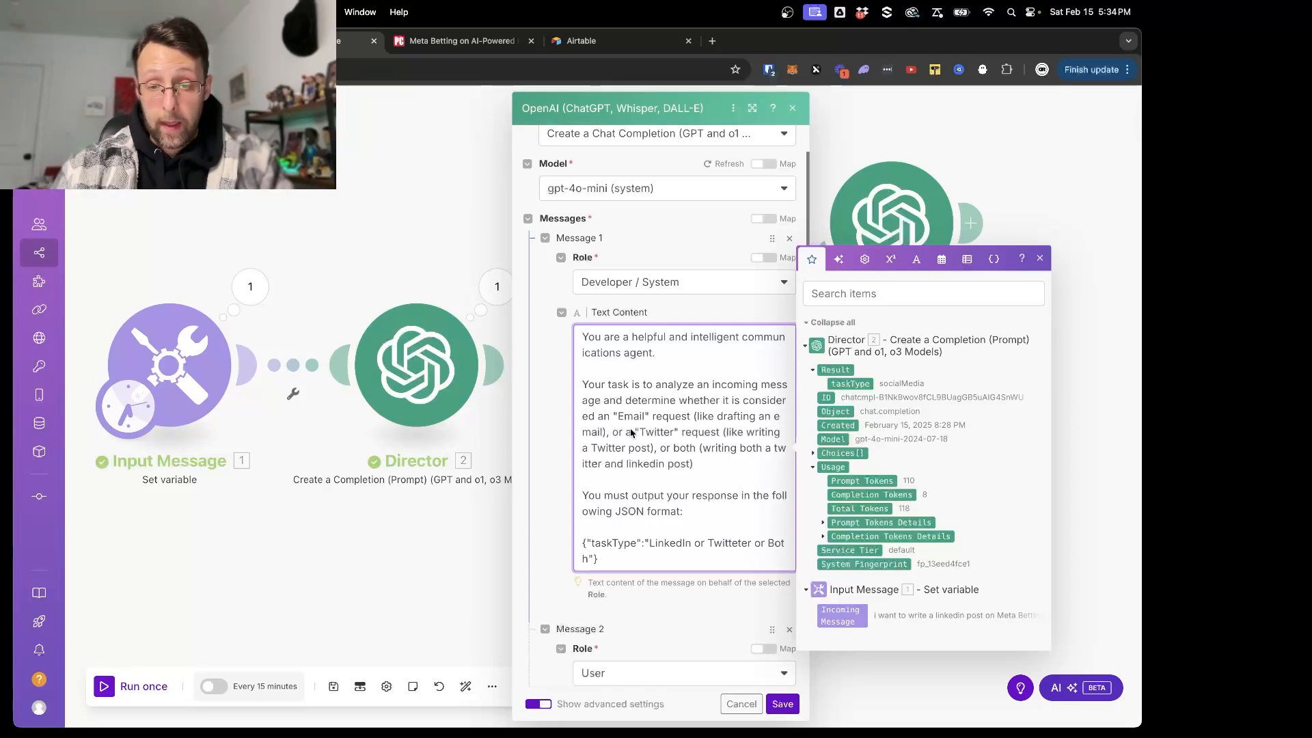
pyautogui.moveTo(638, 433); pyautogui.dragTo(675, 433)
pyautogui.write('Schedulin')
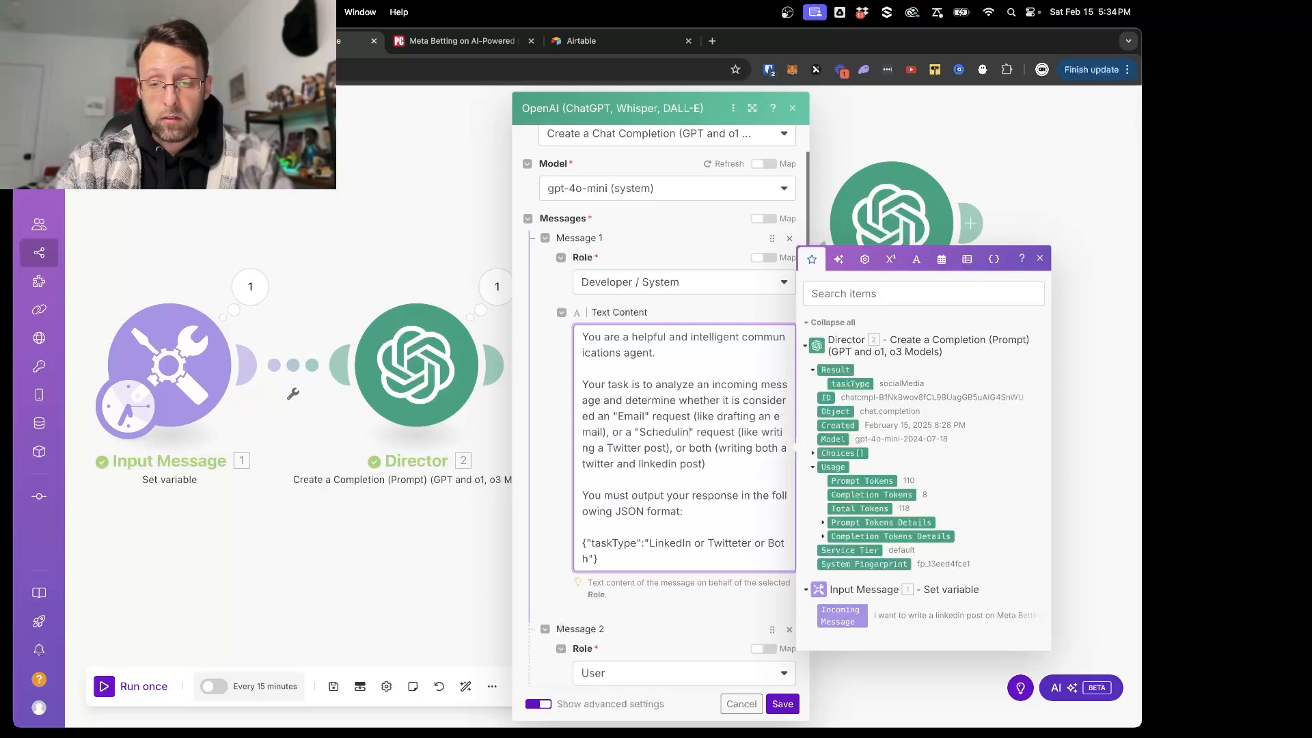
pyautogui.write('g')
pyautogui.moveTo(768, 433); pyautogui.dragTo(668, 452)
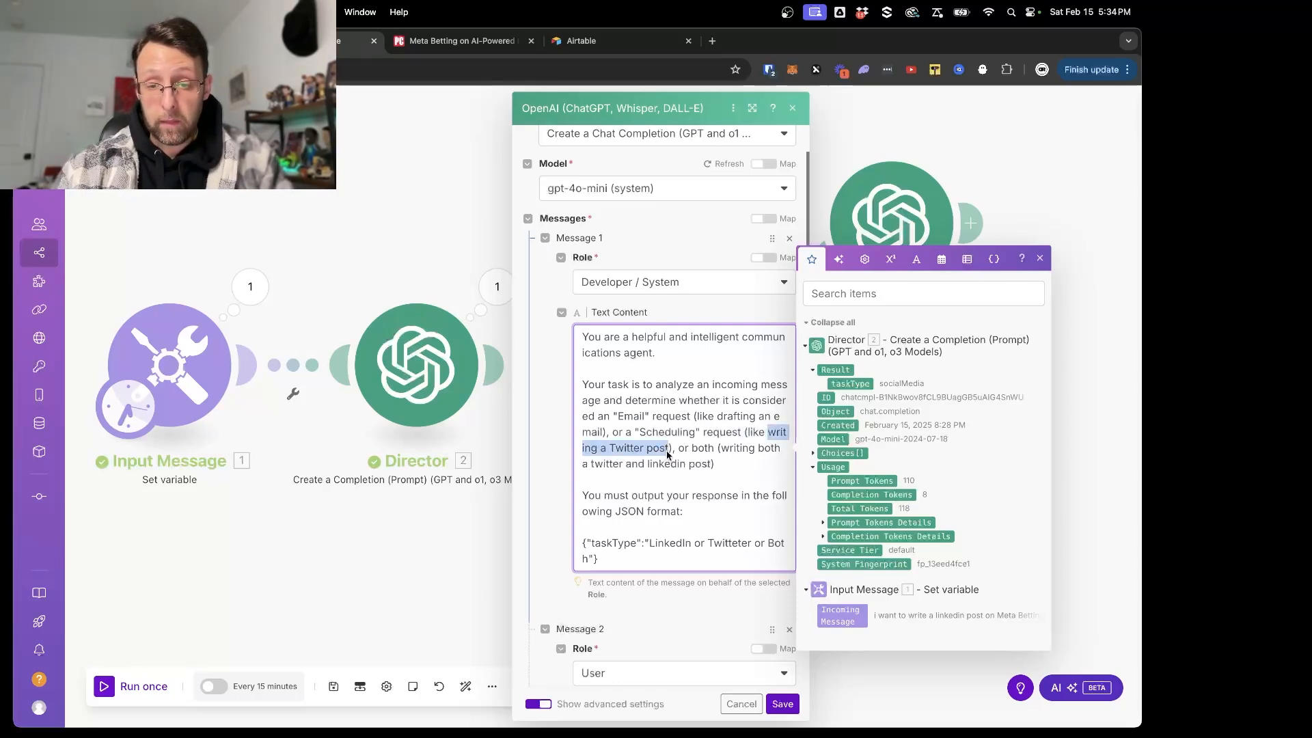
pyautogui.write('creating a ')
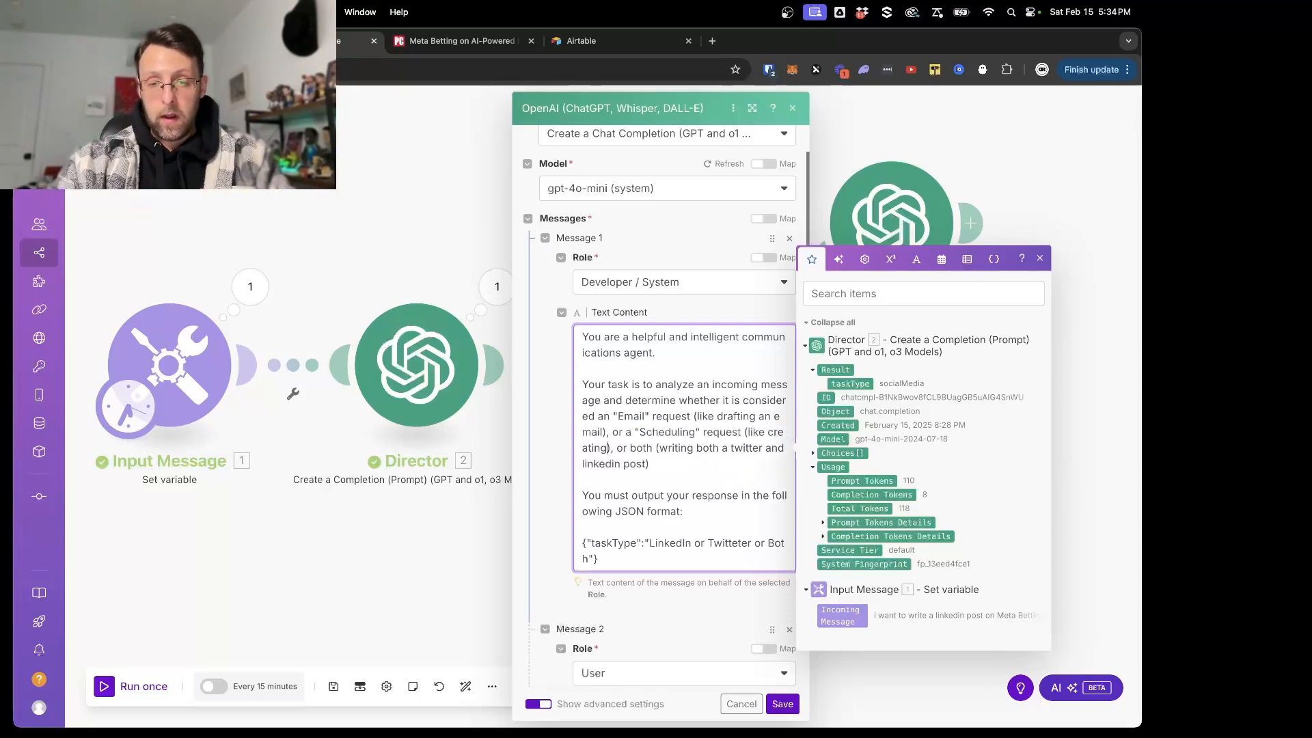
pyautogui.write('meeting or calendar')
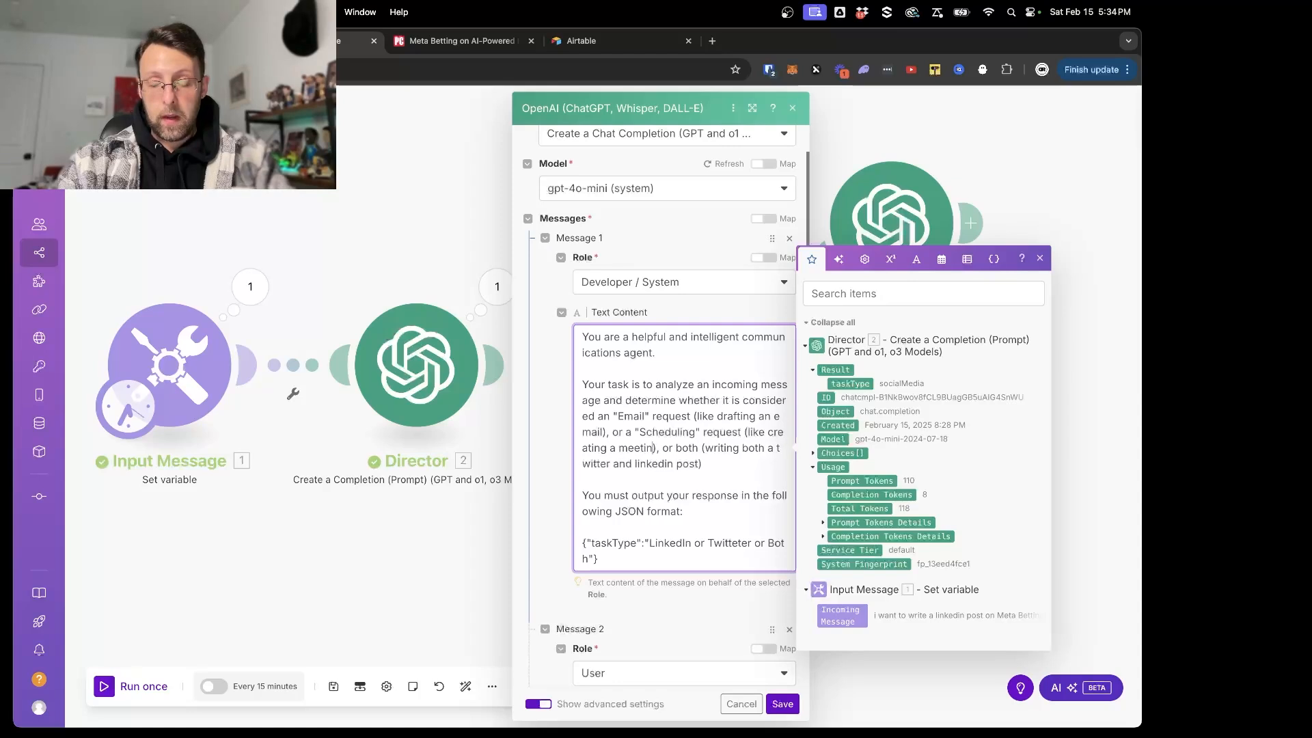
pyautogui.write(' invite')
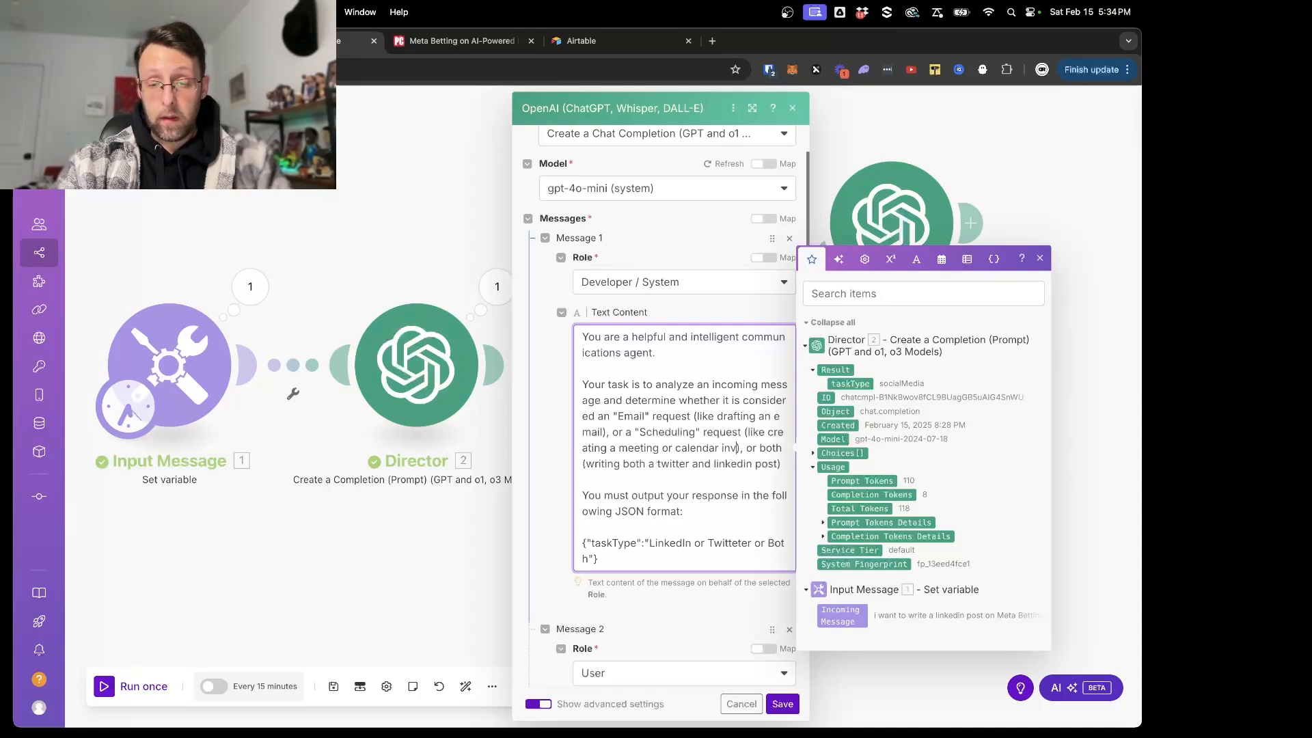
pyautogui.moveTo(753, 452); pyautogui.dragTo(591, 480)
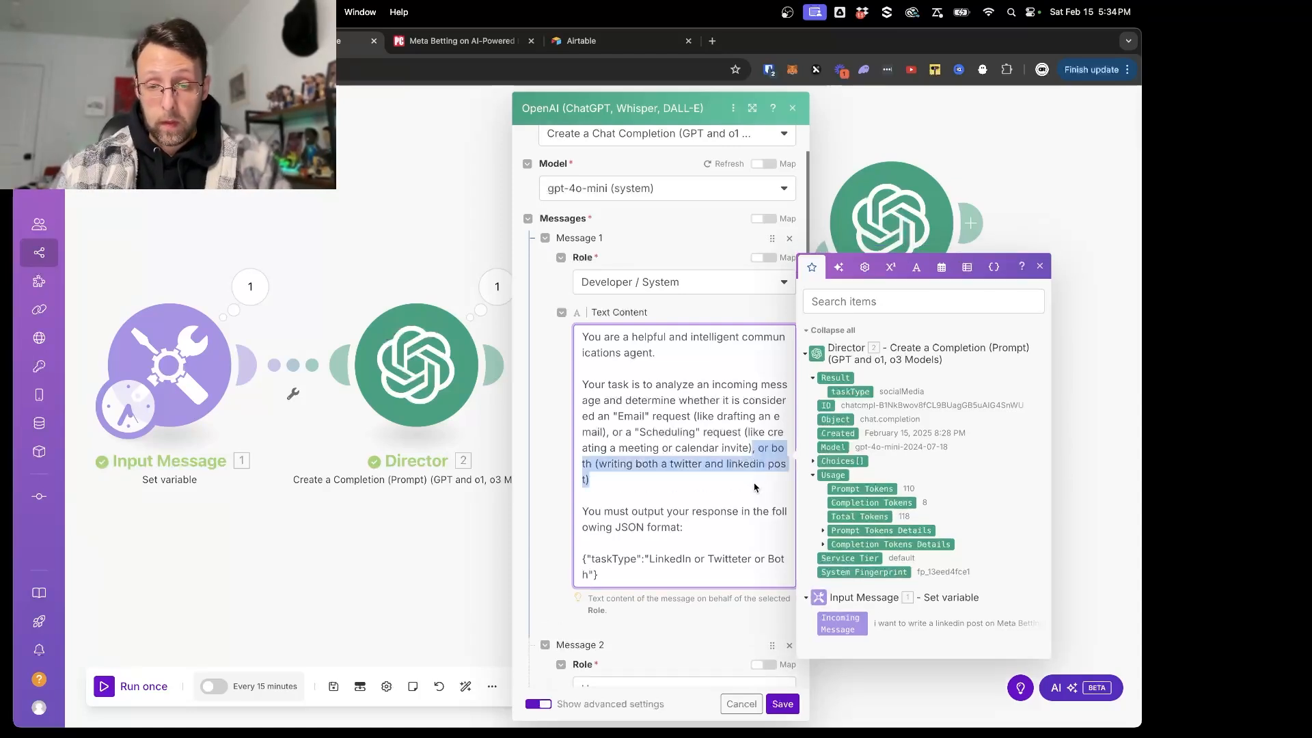
pyautogui.write('.')
# - Change the prompt's JSON output format to {"taskType":"Email or Scheduling"} and save the Communications Manager module
pyautogui.scroll(-2, 701, 484)
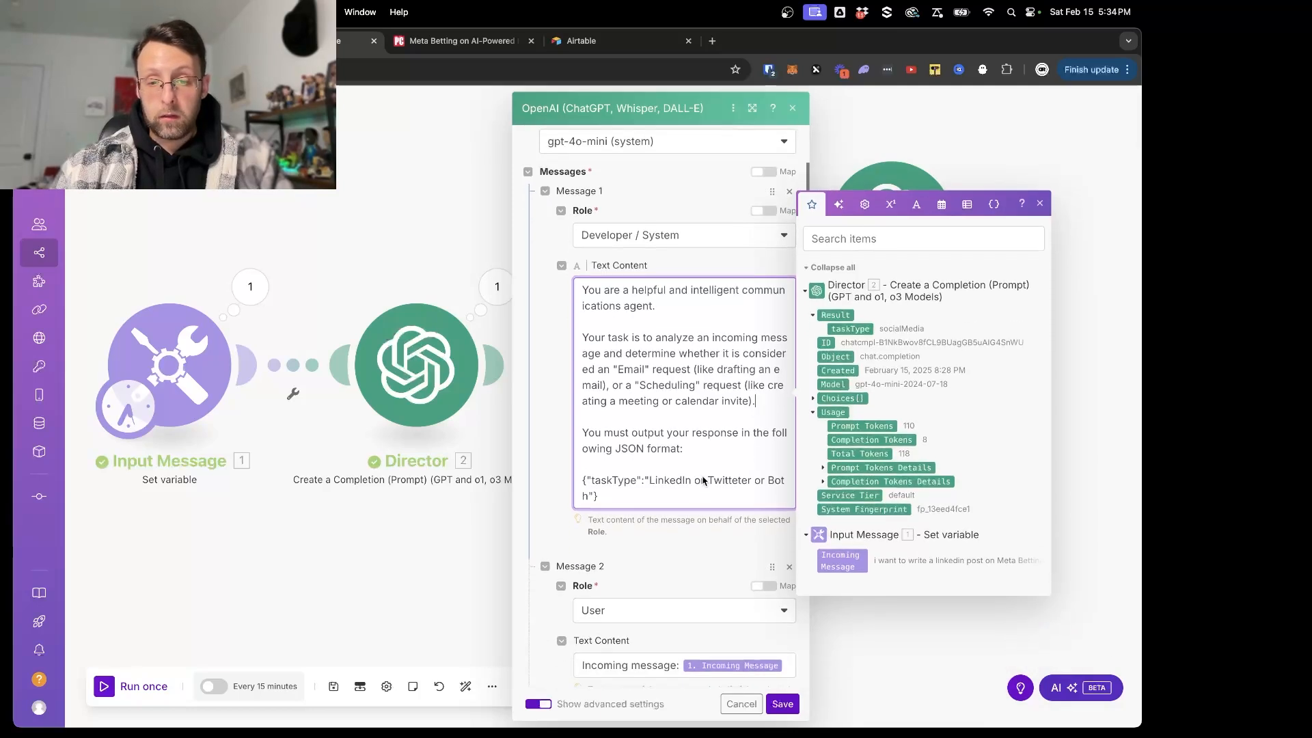
pyautogui.moveTo(650, 486); pyautogui.dragTo(690, 488)
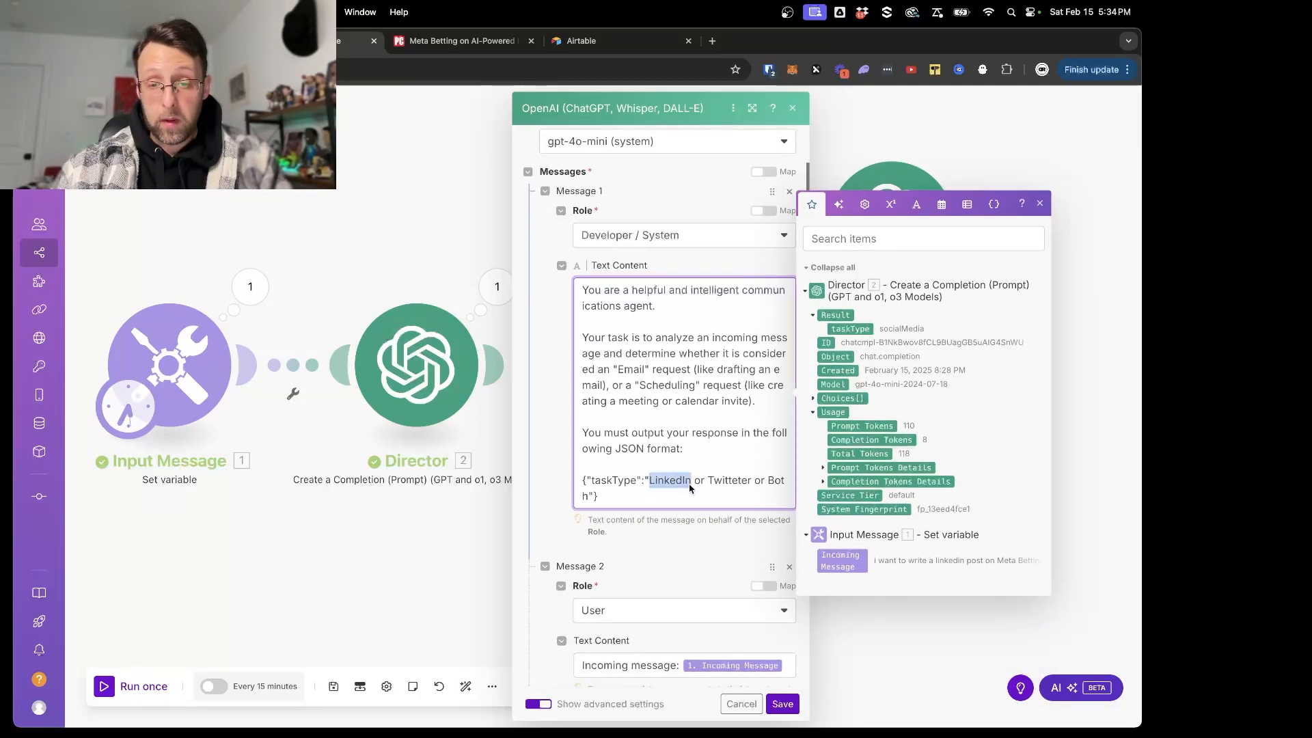
pyautogui.write('Email')
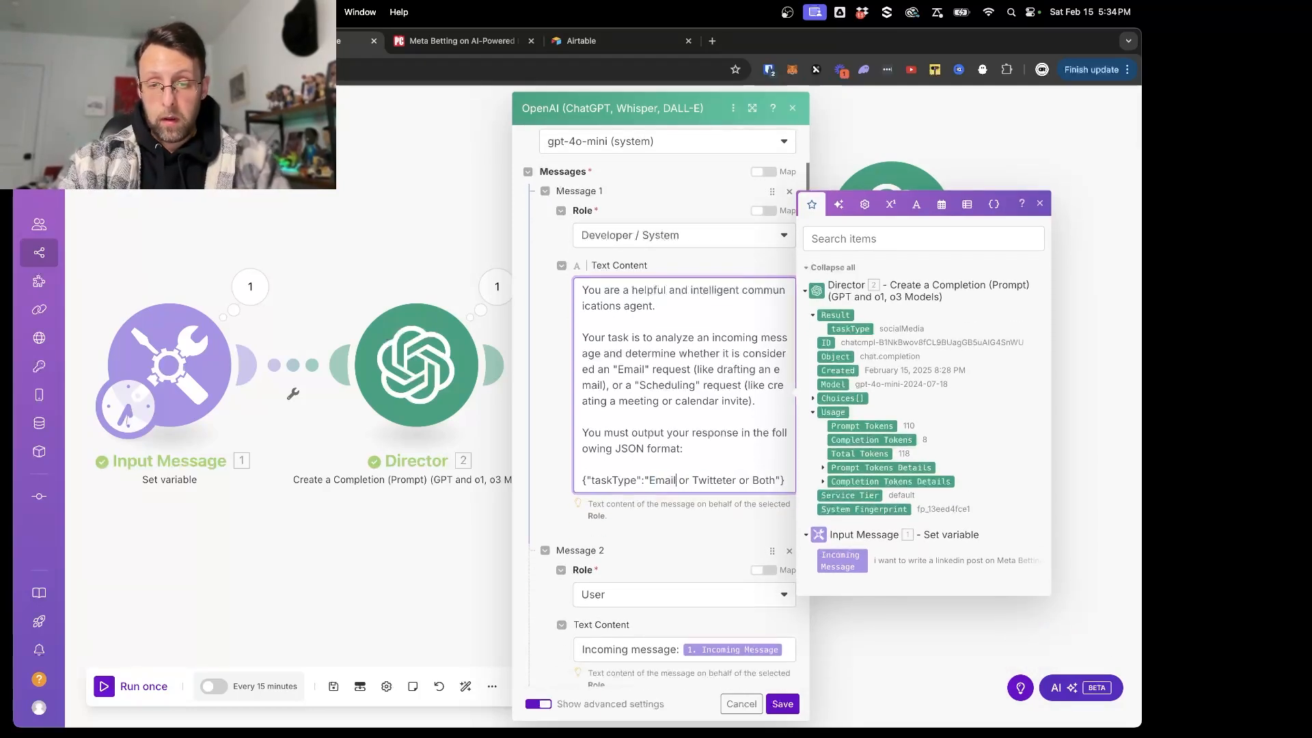
pyautogui.moveTo(693, 486); pyautogui.dragTo(774, 487)
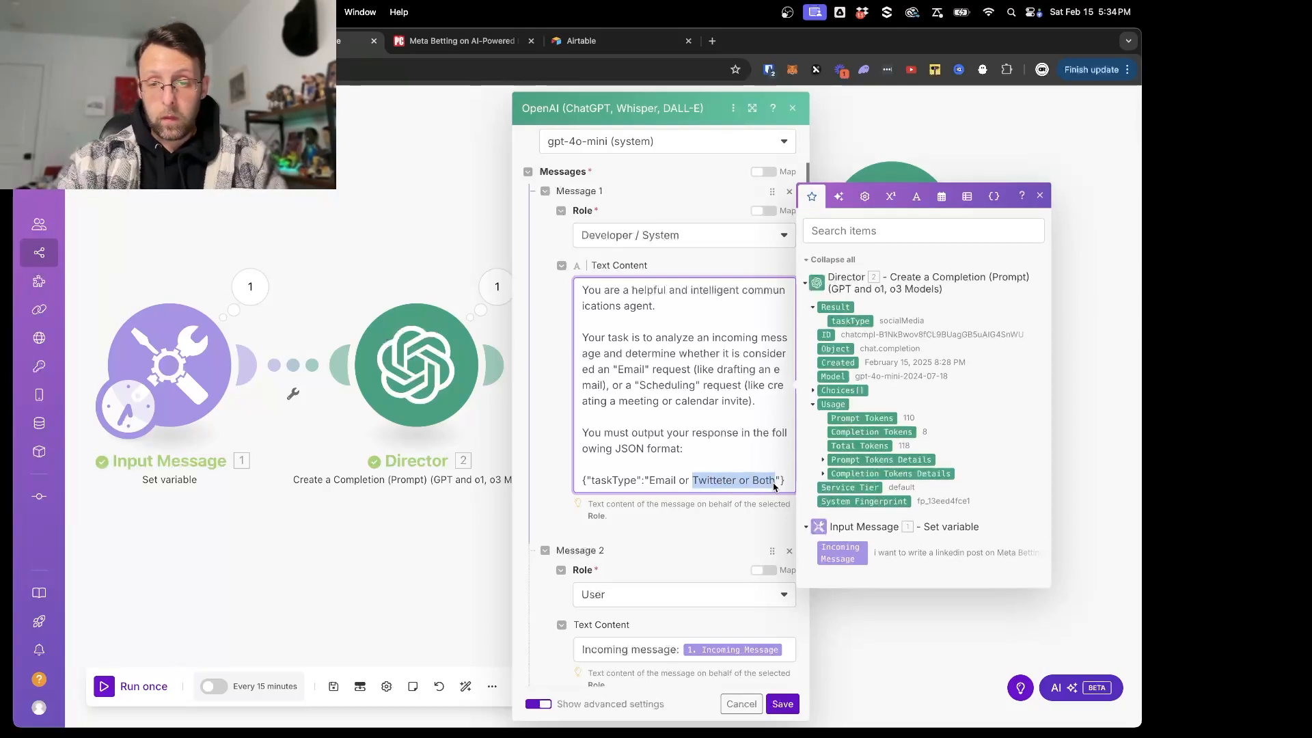
pyautogui.write('Cale')
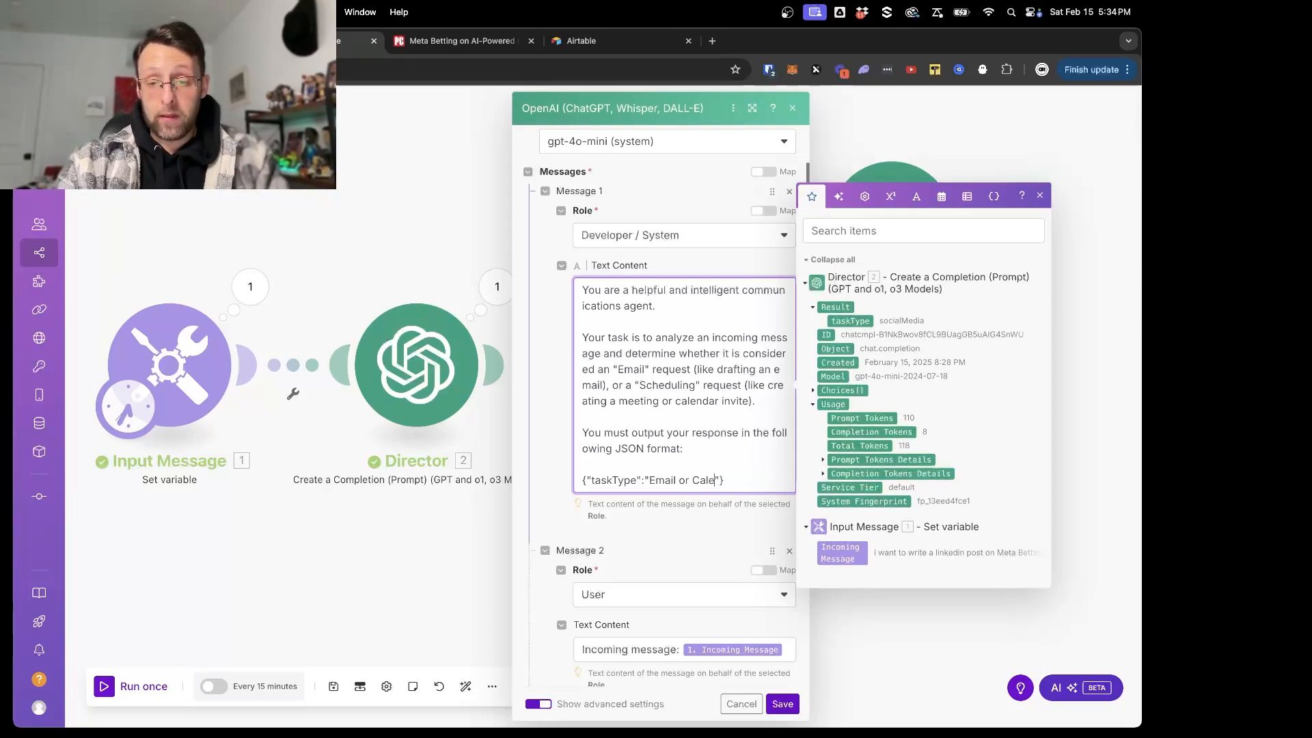
pyautogui.write('ndar')
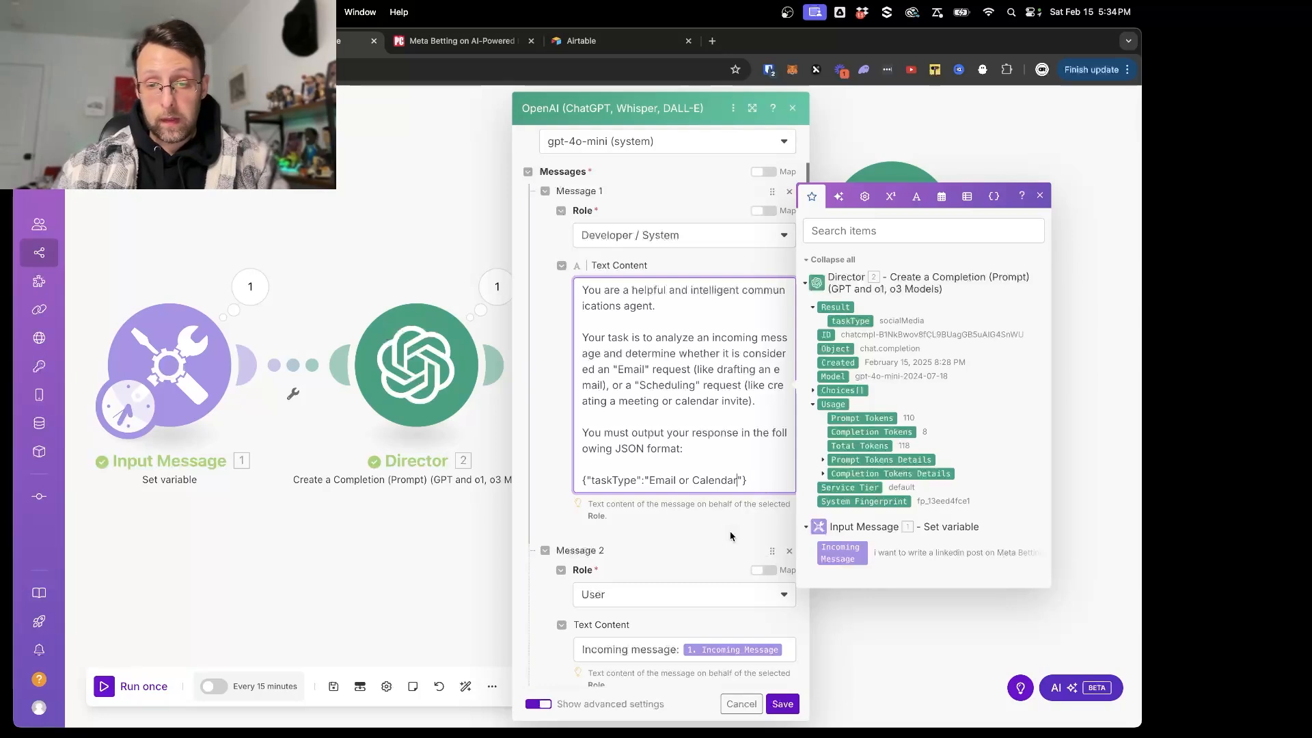
pyautogui.moveTo(693, 483); pyautogui.dragTo(732, 485)
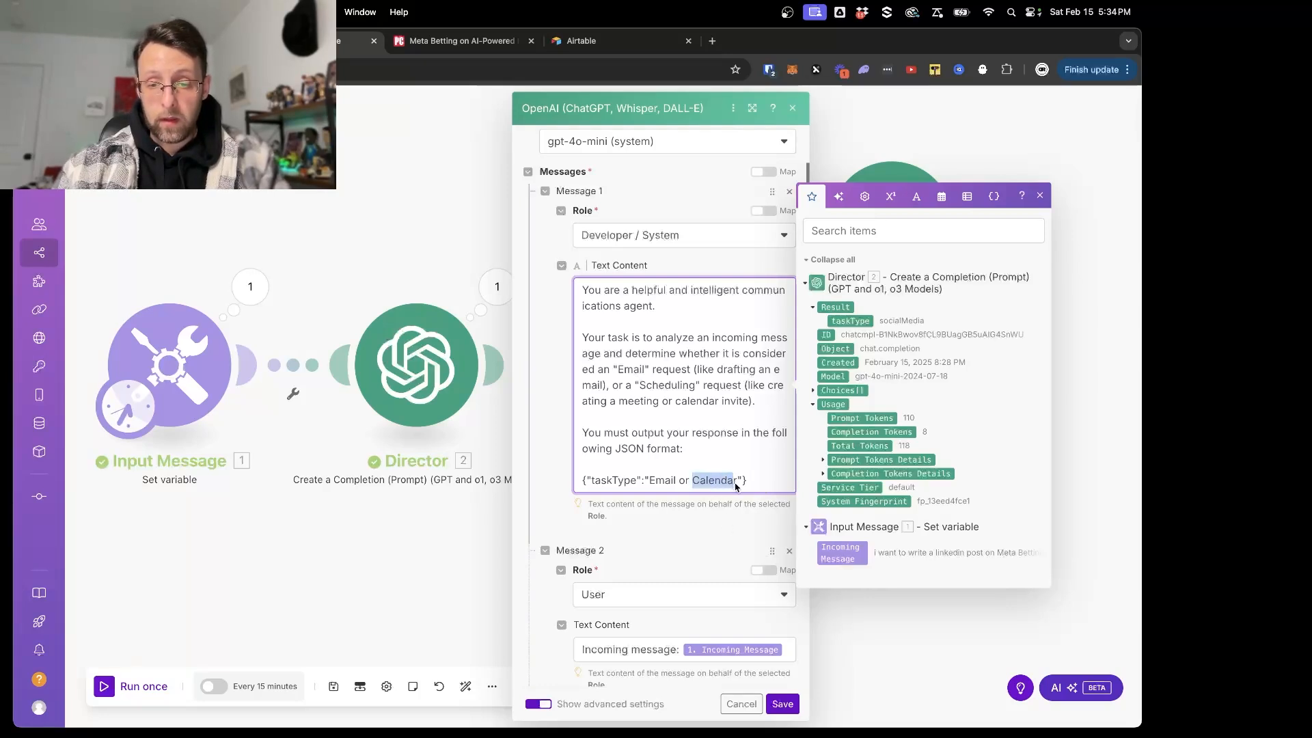
pyautogui.write('Scheduling')
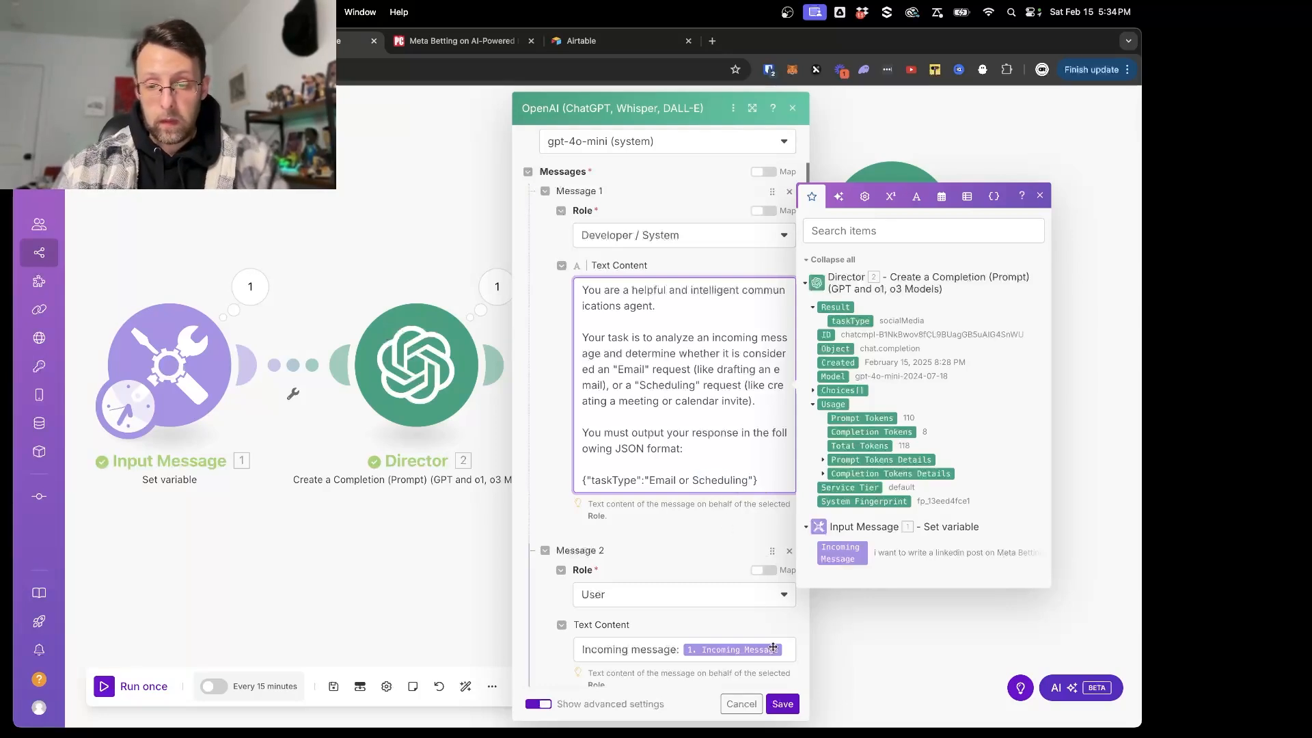
pyautogui.click(784, 710)
# - Correct the spelling of "Twitter" in the Social Media Manager's JSON output format, and save the module and the scenario
pyautogui.click(891, 205)
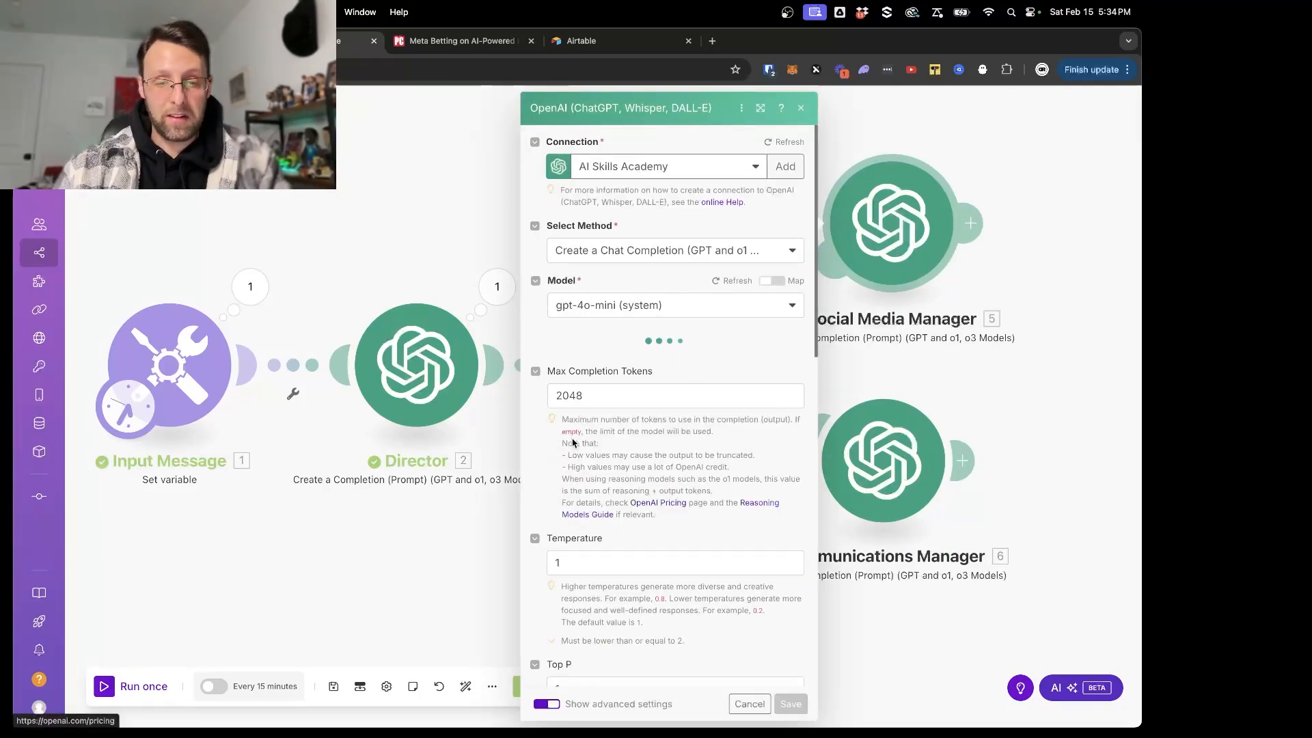
pyautogui.click(741, 601)
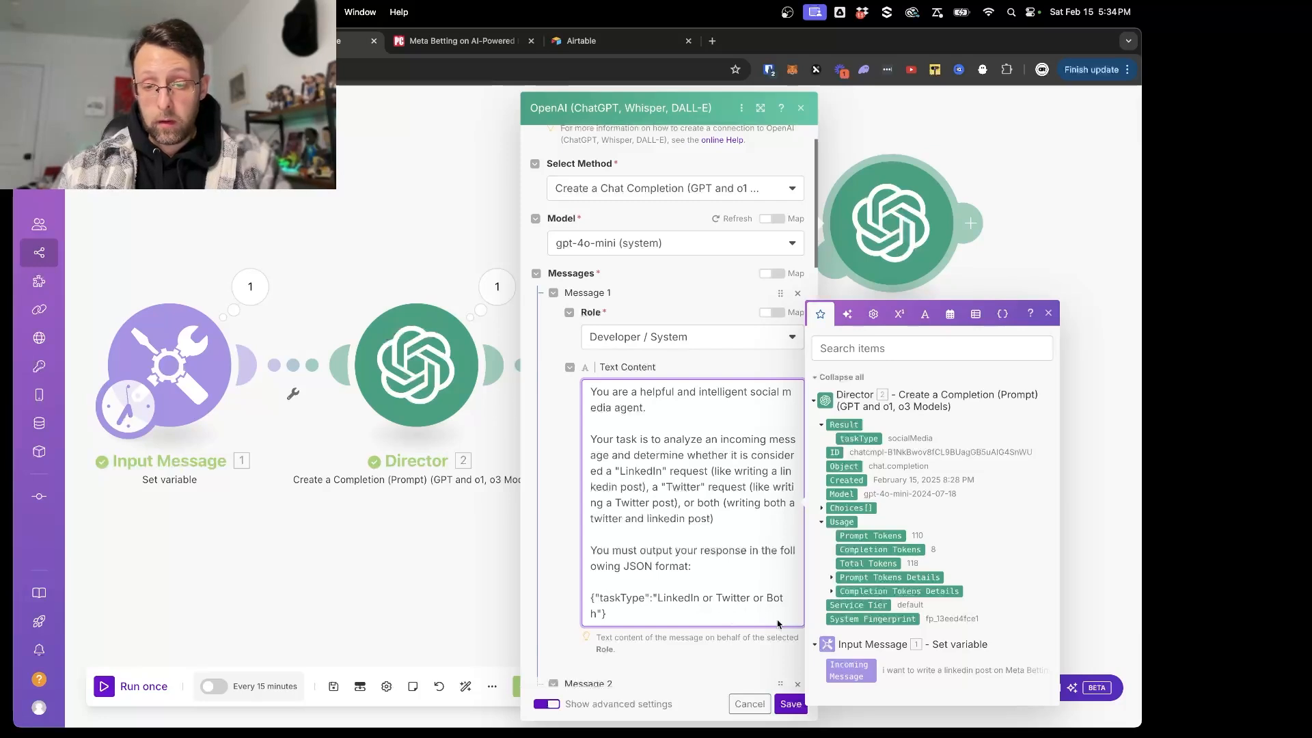
pyautogui.click(793, 702)
pyautogui.click(334, 686)
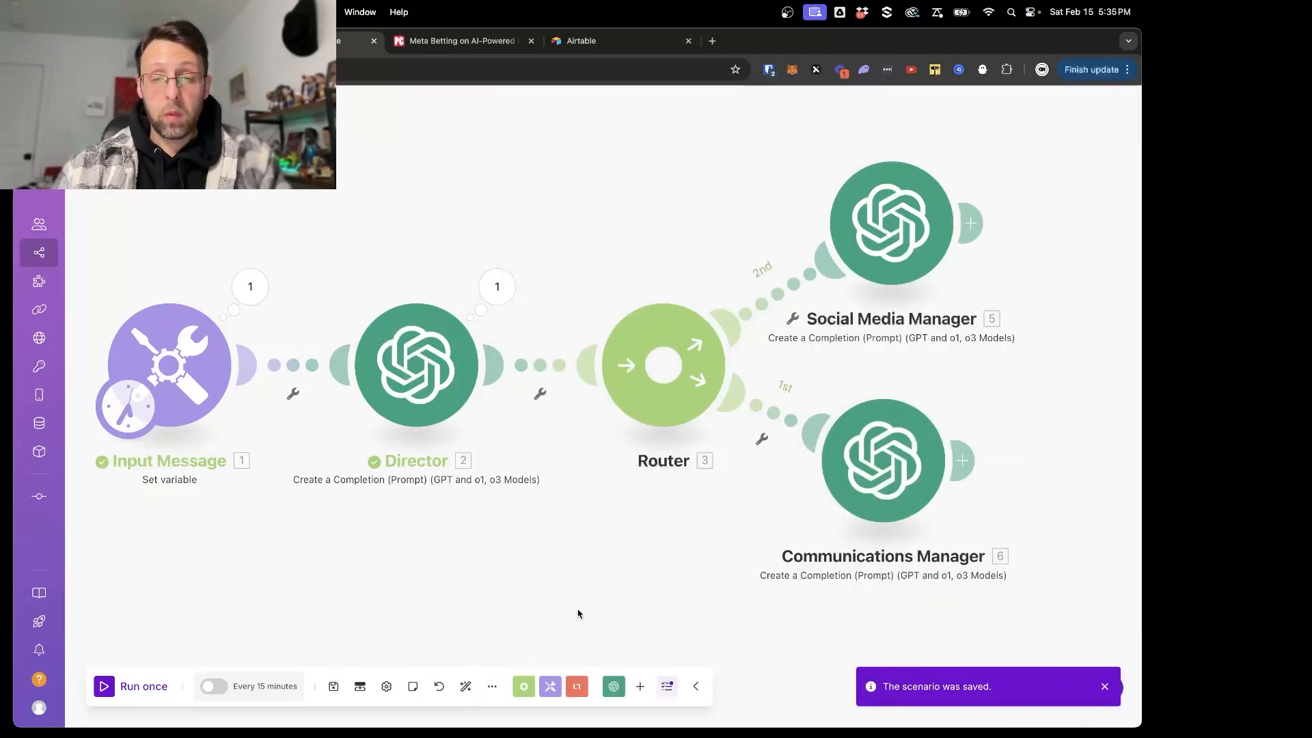
# - Move both manager modules slightly away from the router and label the Social Media Manager route's filter "social?"
pyautogui.moveTo(882, 462); pyautogui.dragTo(932, 490)
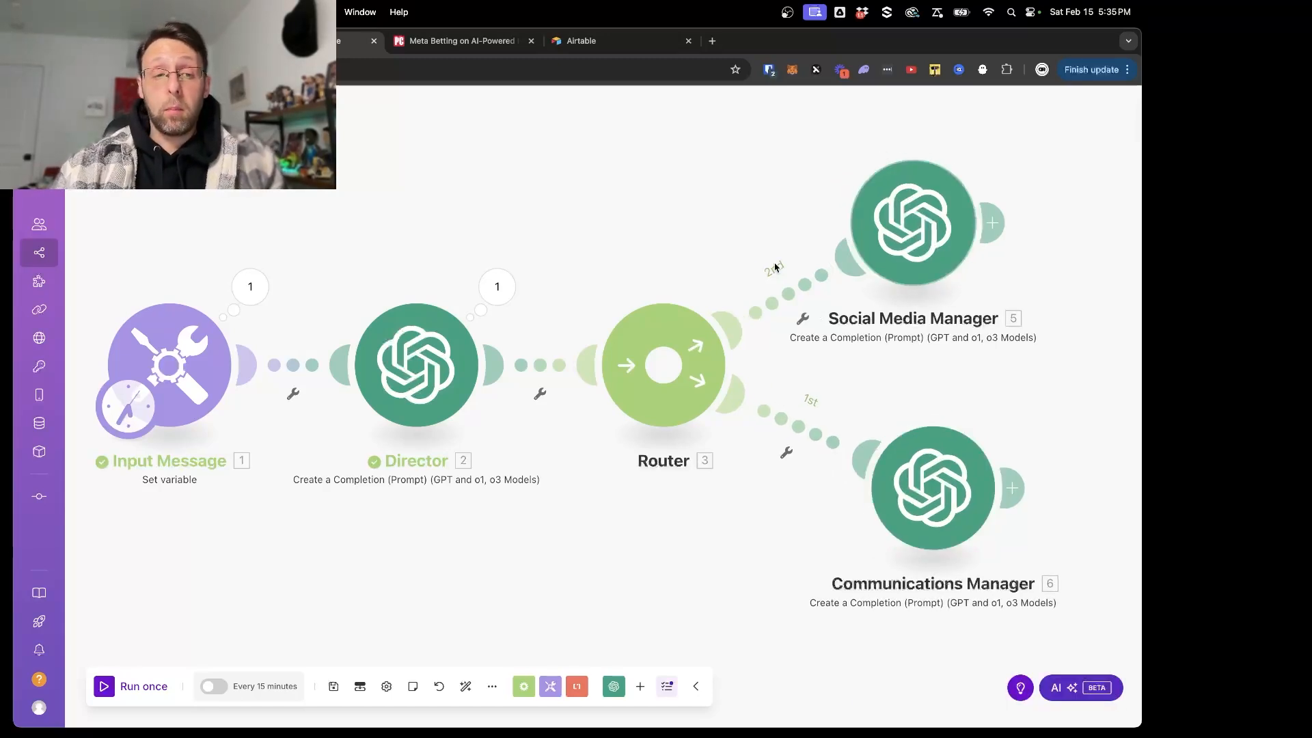
pyautogui.scroll(-2, 771, 269)
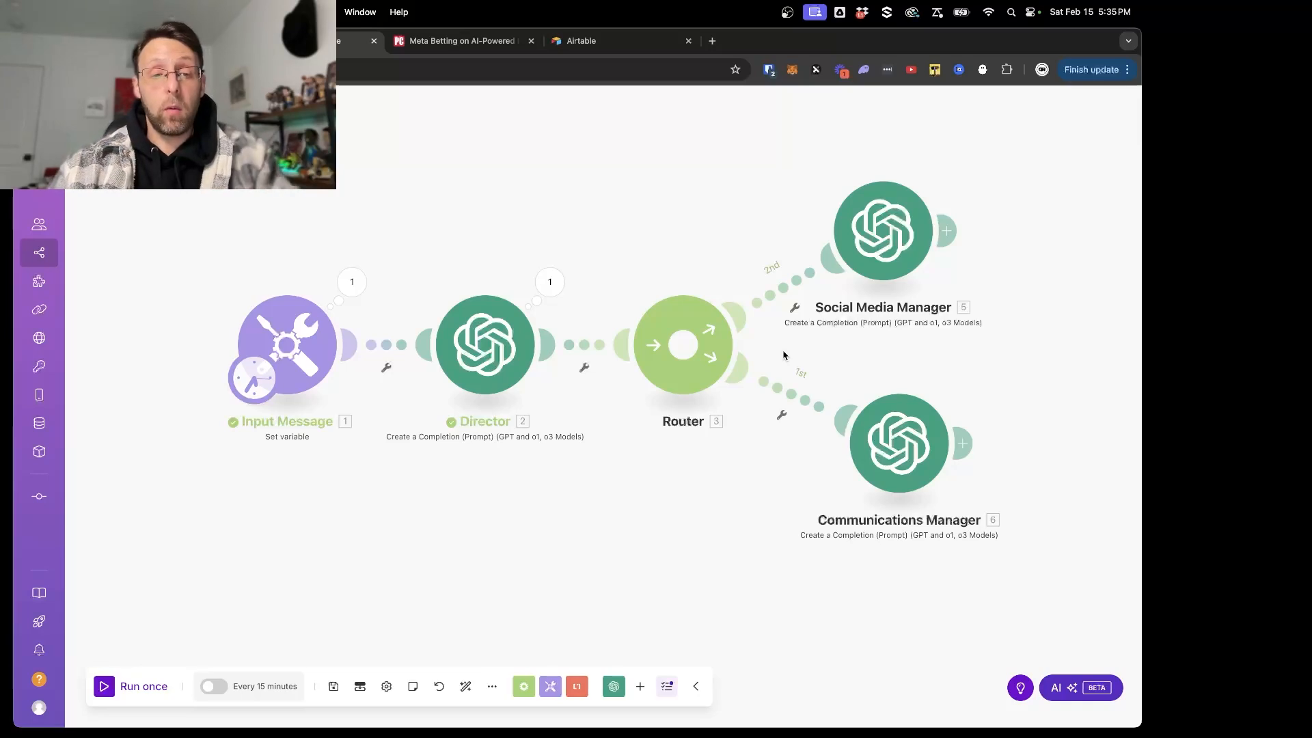
pyautogui.click(781, 289)
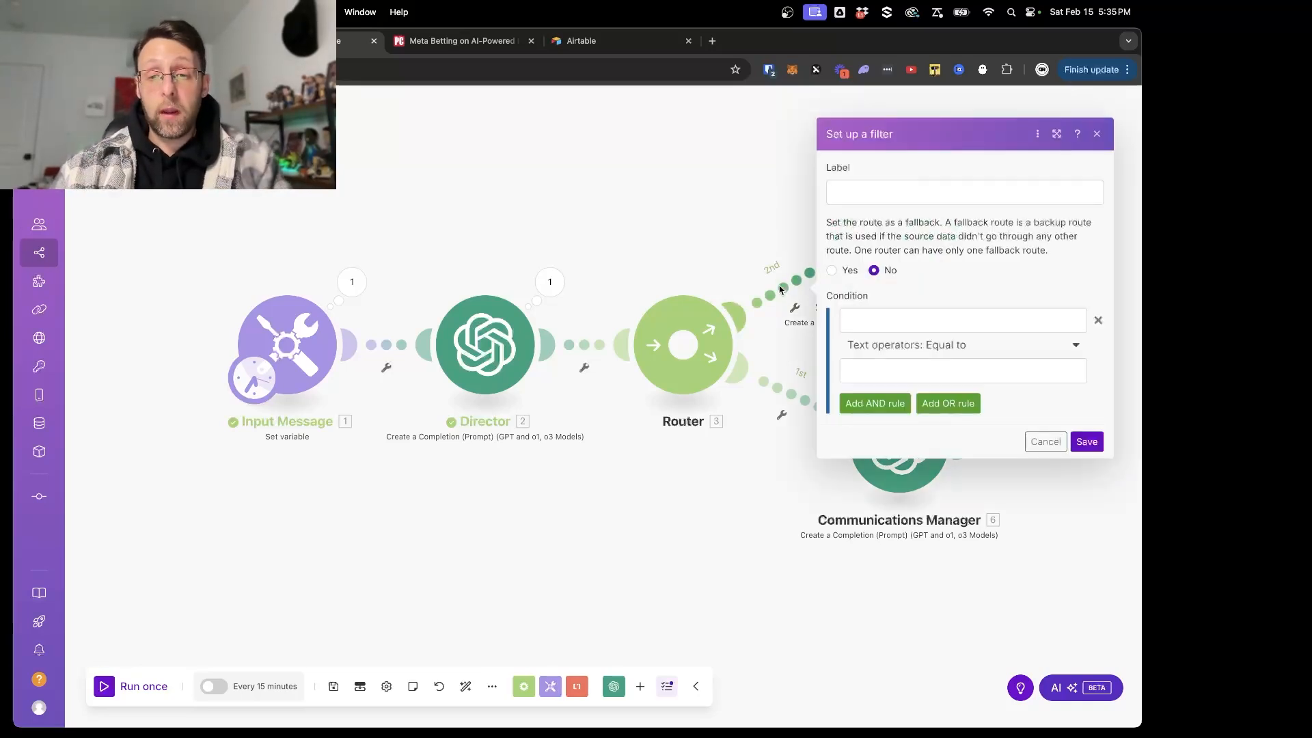
pyautogui.click(902, 192)
pyautogui.write('socia')
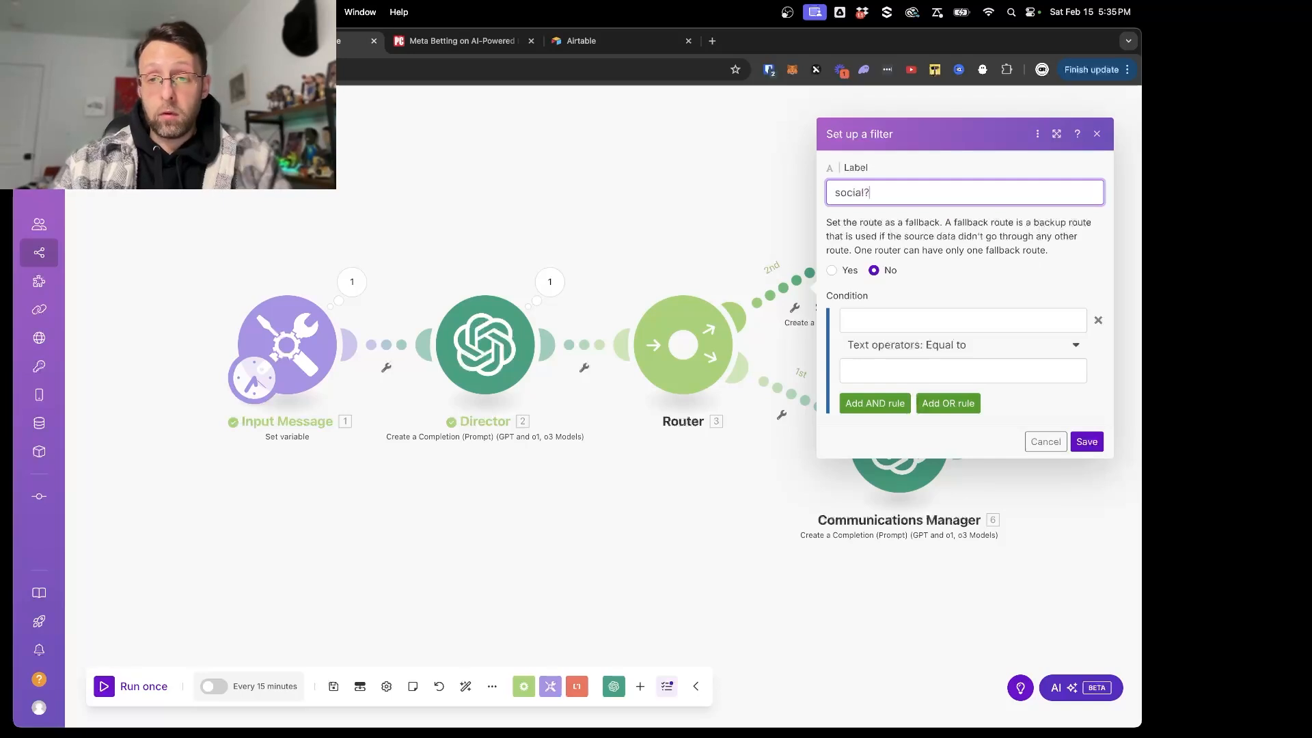
pyautogui.write('l?')
# - Set the filter condition to the Director's taskType result, Contains (case insensitive), "social", and save the filter
pyautogui.click(895, 320)
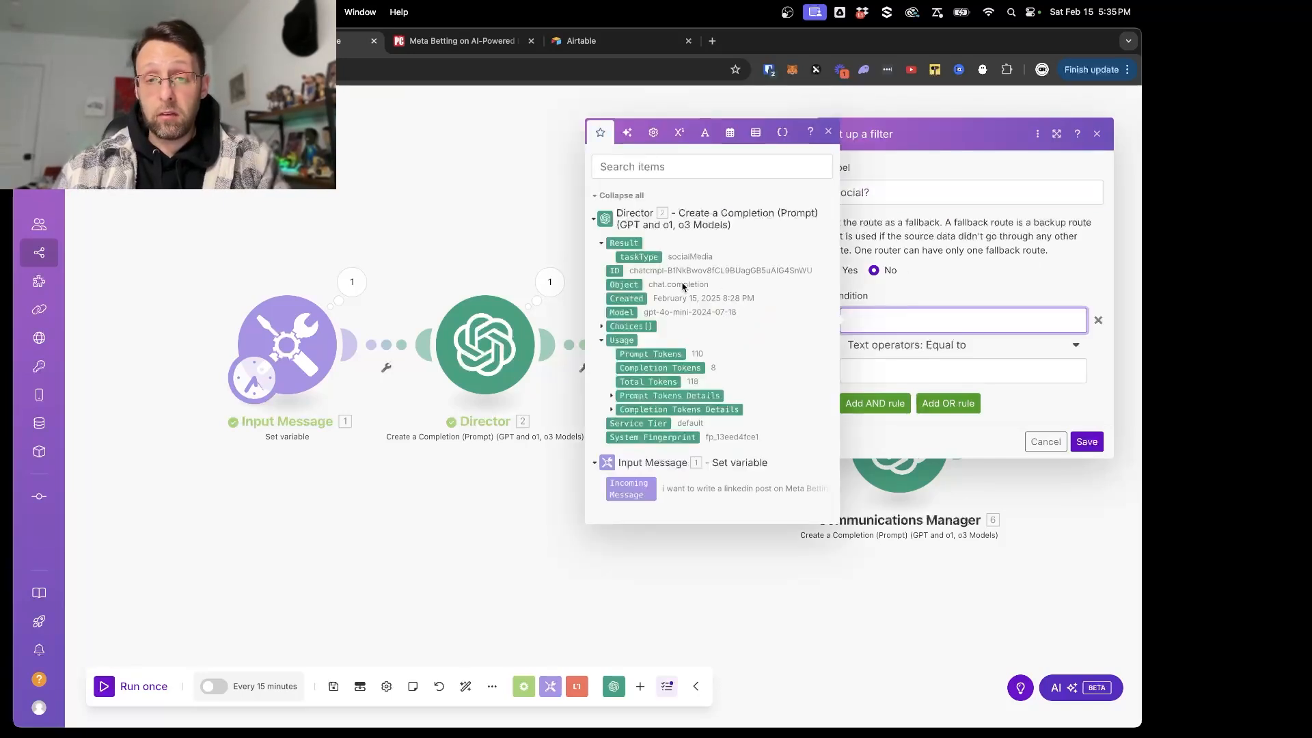
pyautogui.click(646, 258)
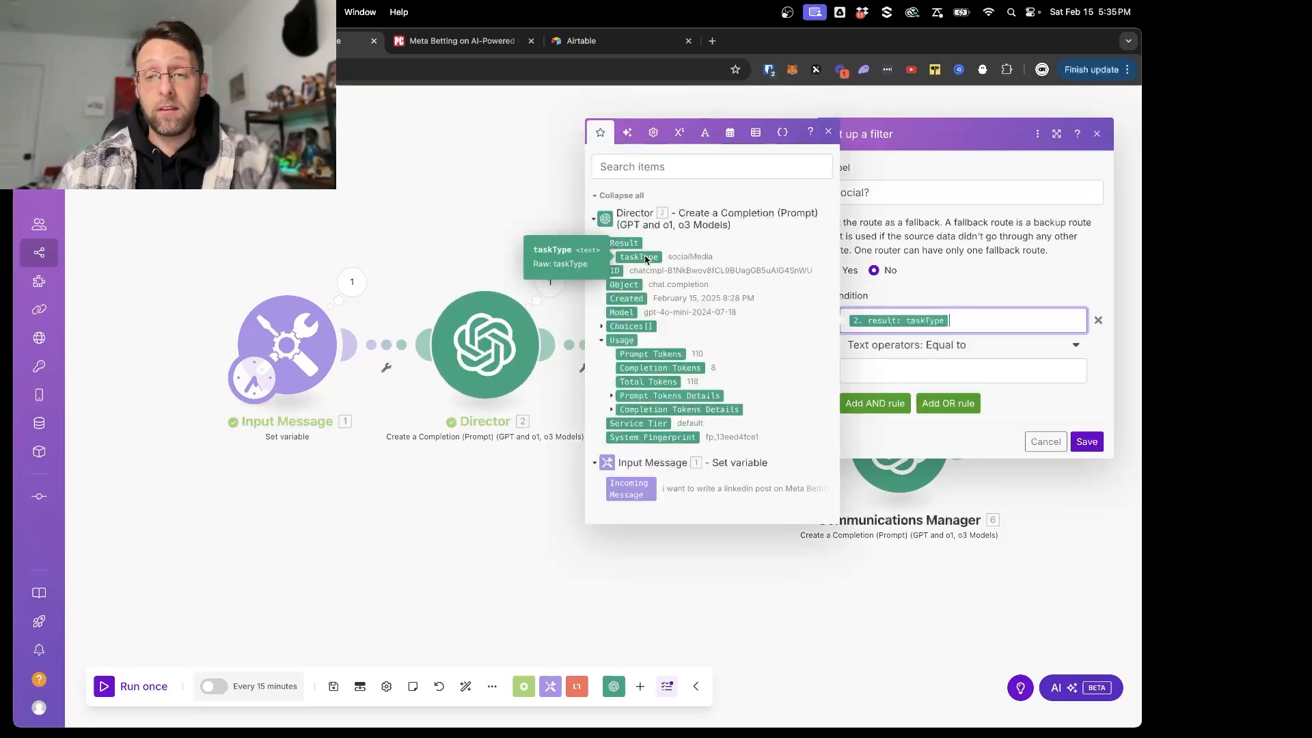
pyautogui.click(947, 347)
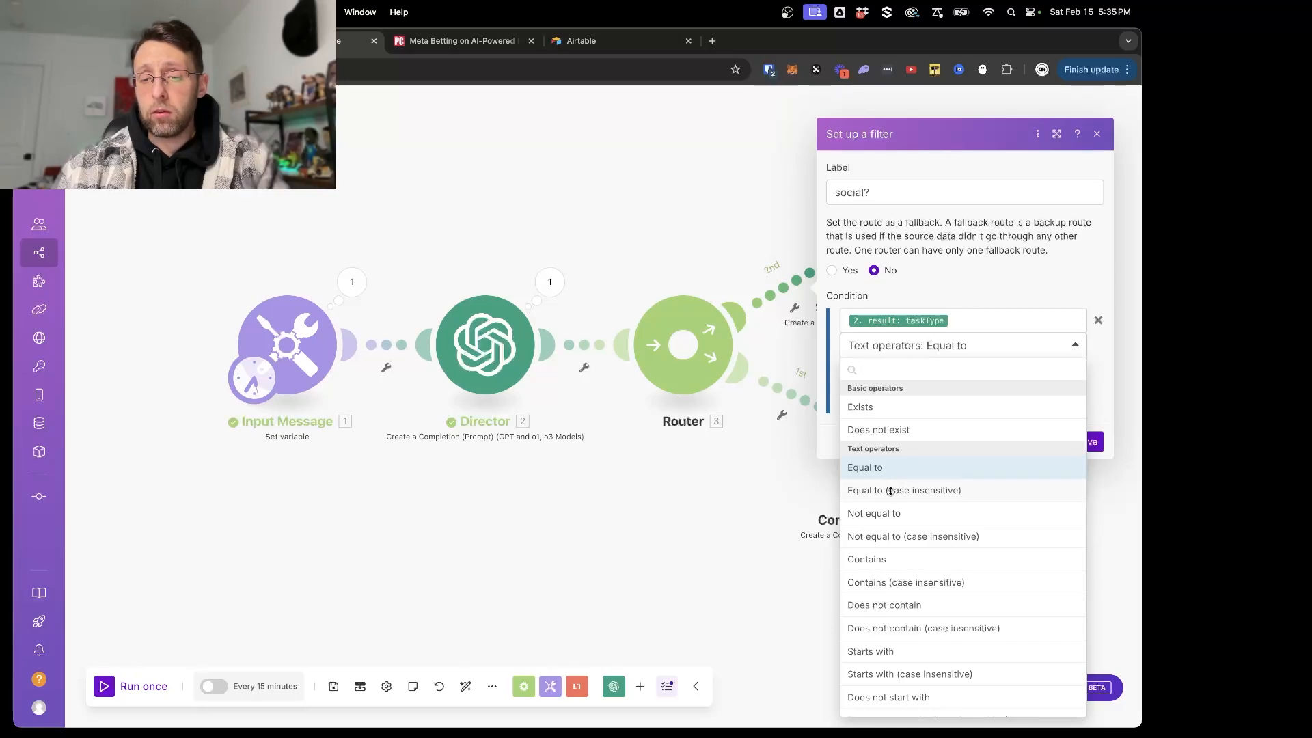
pyautogui.click(892, 490)
pyautogui.click(935, 378)
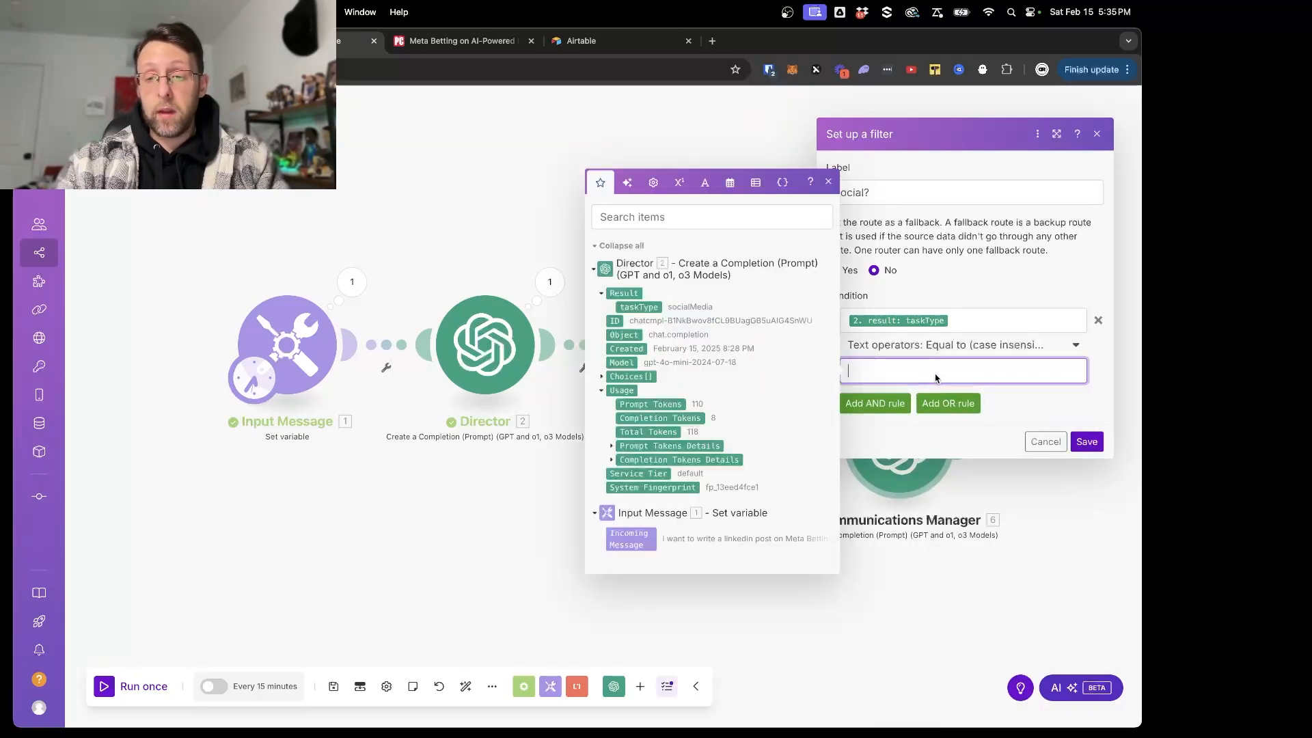
pyautogui.click(959, 346)
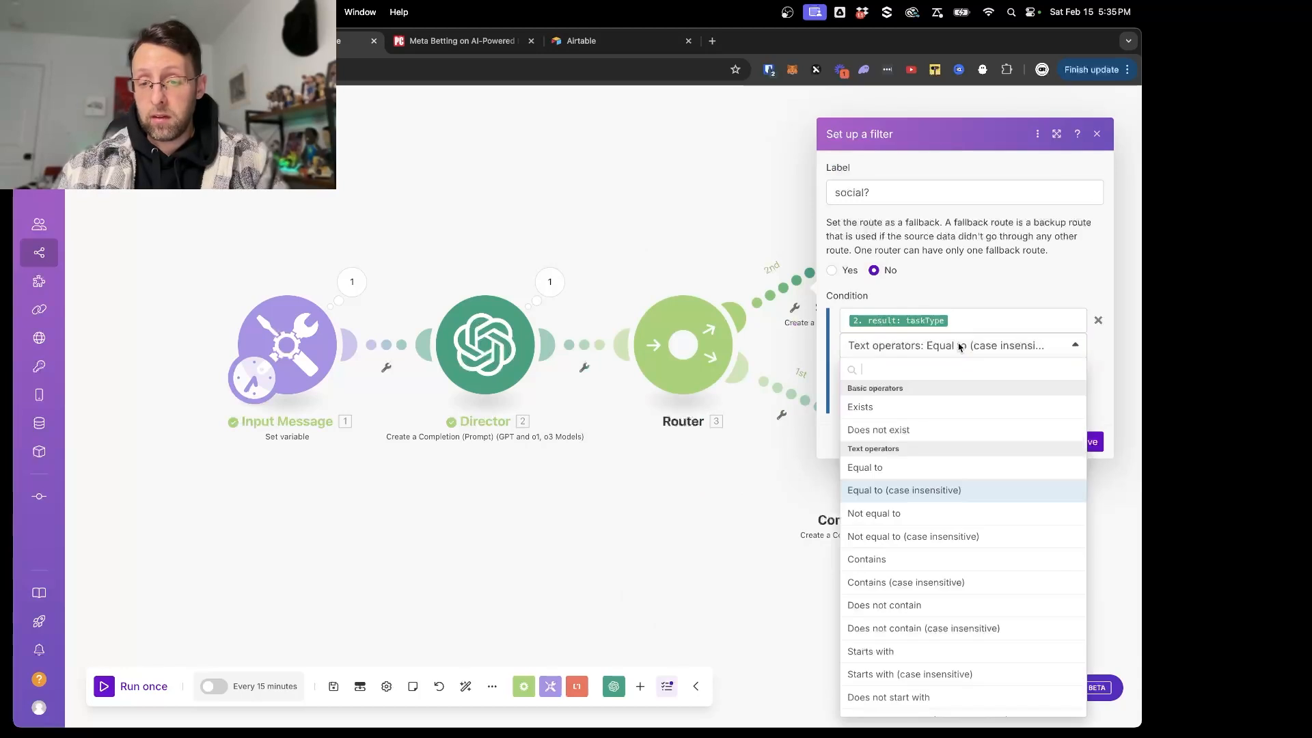
pyautogui.click(902, 582)
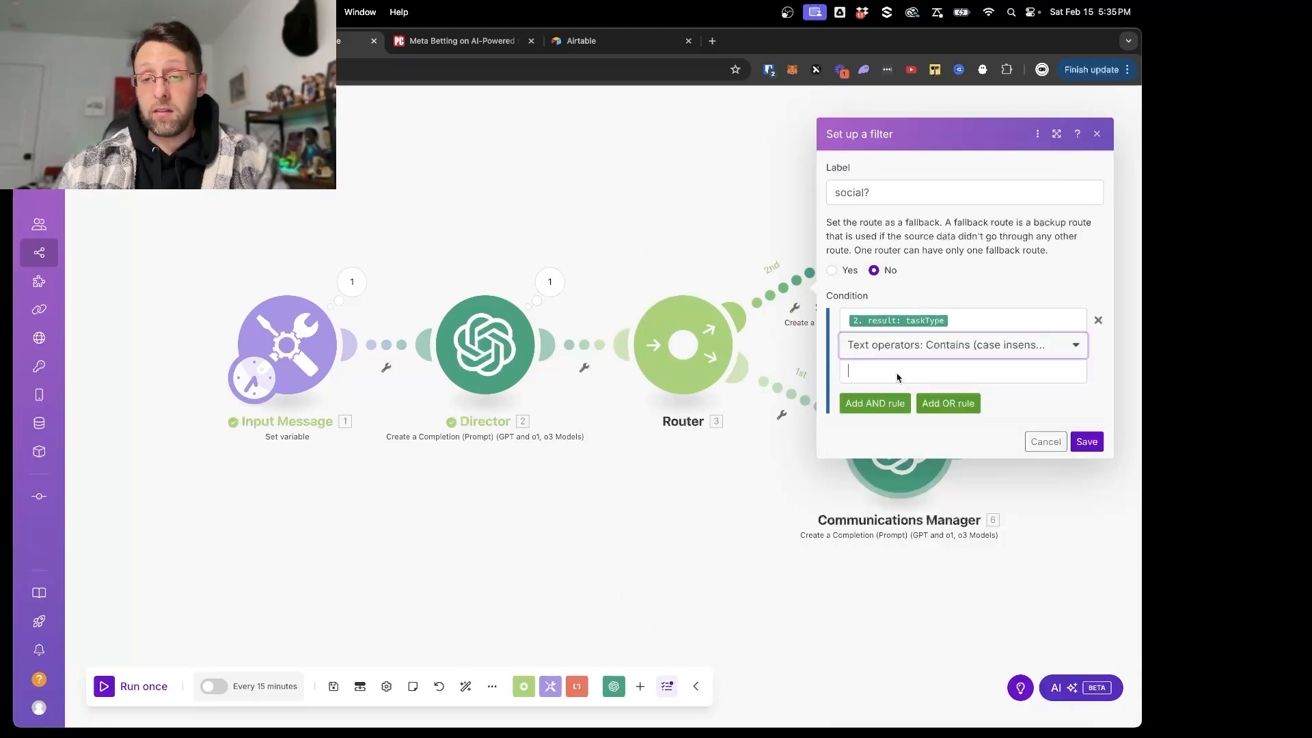
pyautogui.click(901, 378)
pyautogui.write('social')
pyautogui.click(1087, 441)
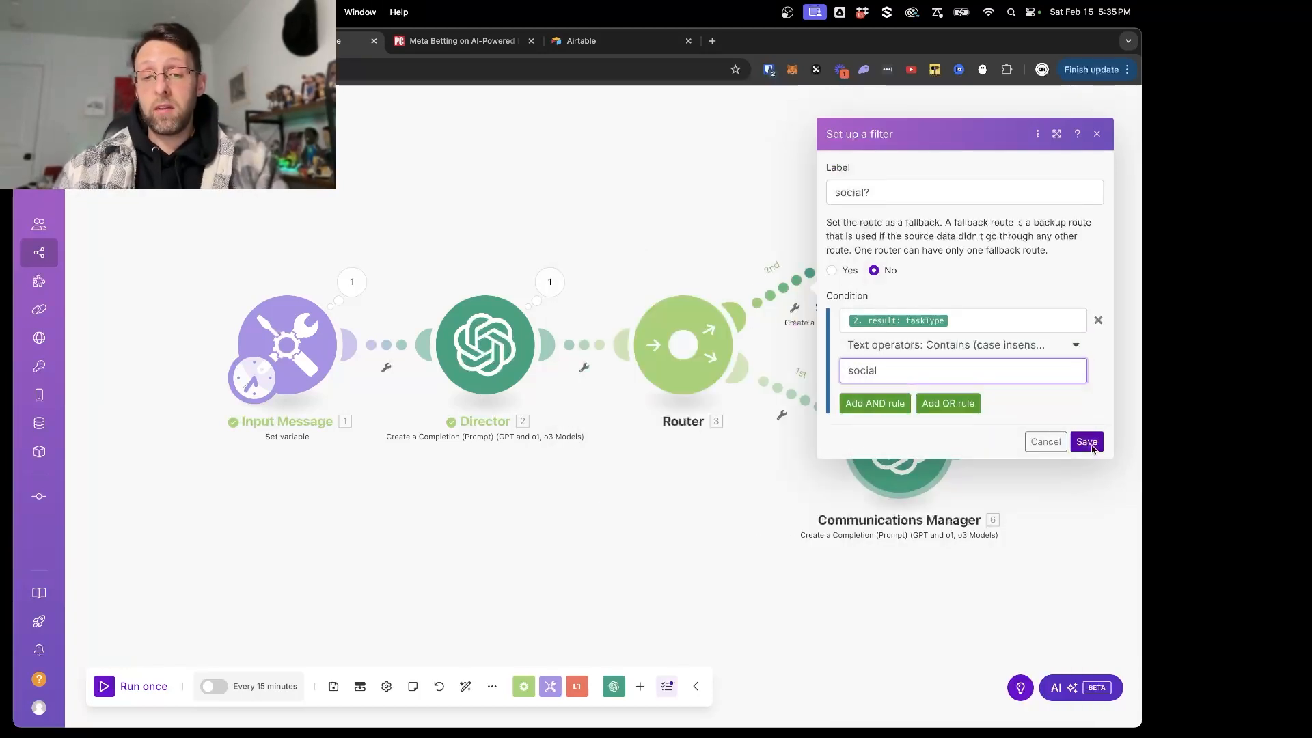
# - Set up a filter on the route to the Communications Manager and label it "communications?"
pyautogui.click(782, 414)
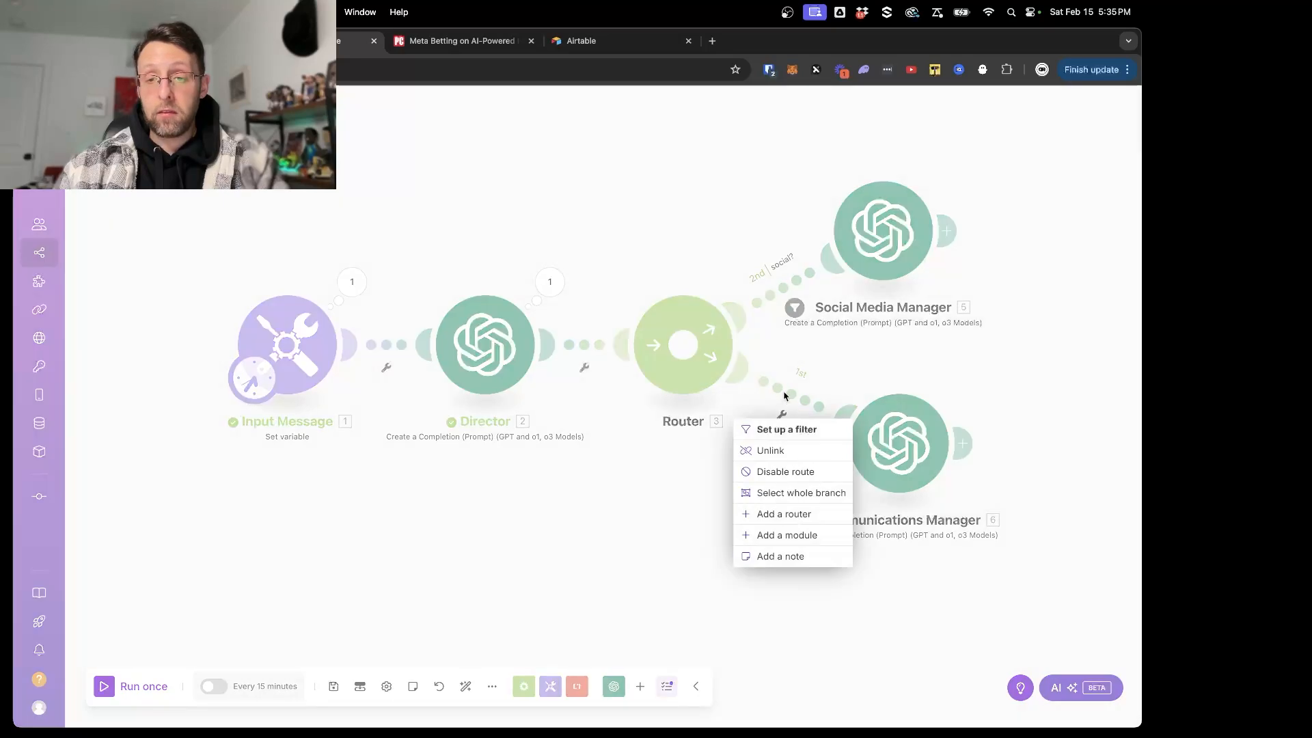
pyautogui.click(774, 430)
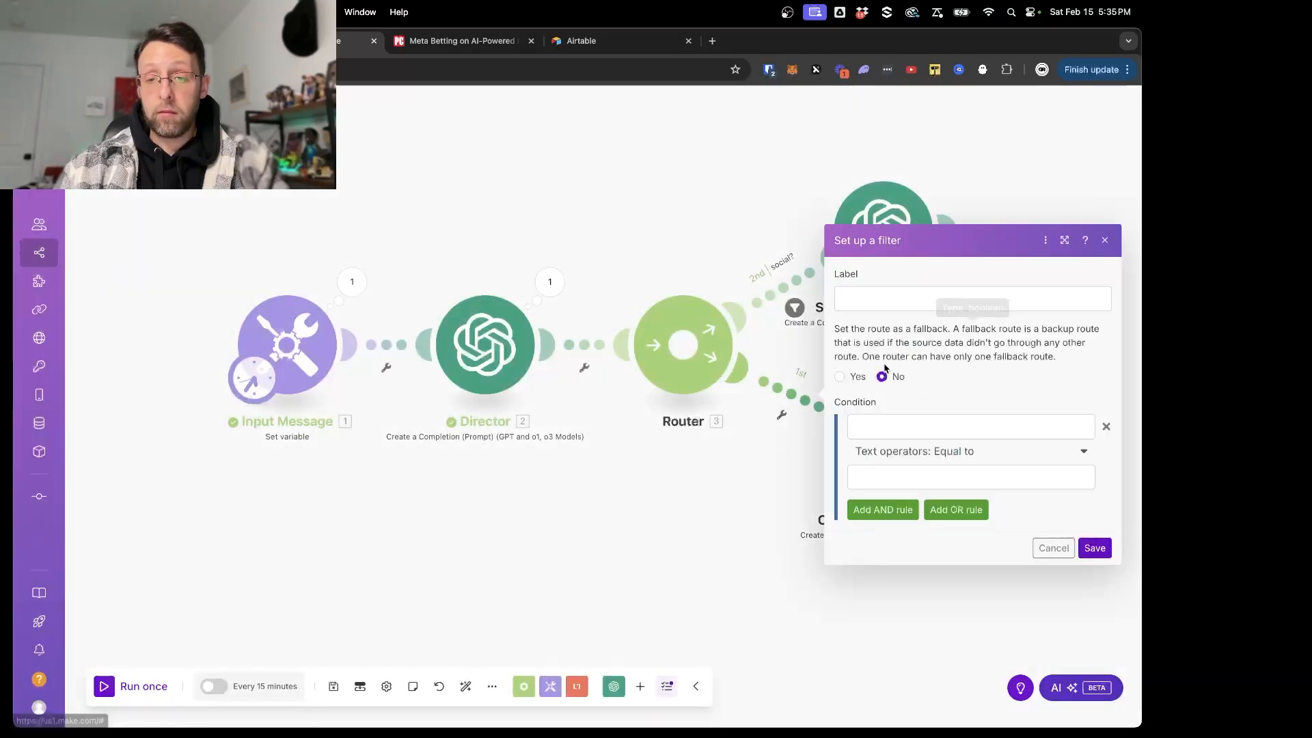
pyautogui.click(889, 299)
pyautogui.write('communications?')
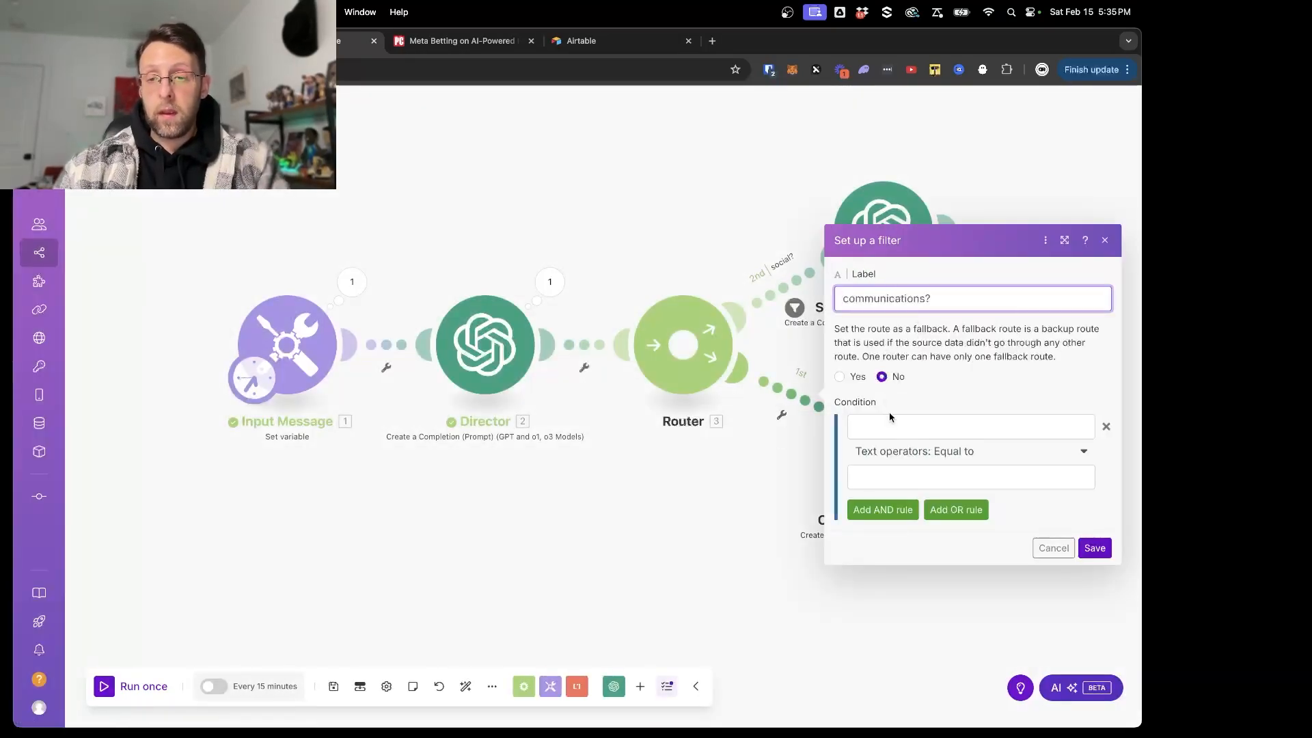
# - Set the filter condition to the Director's taskType result, Contains (case insensitive), "communications", and save the filter
pyautogui.click(892, 425)
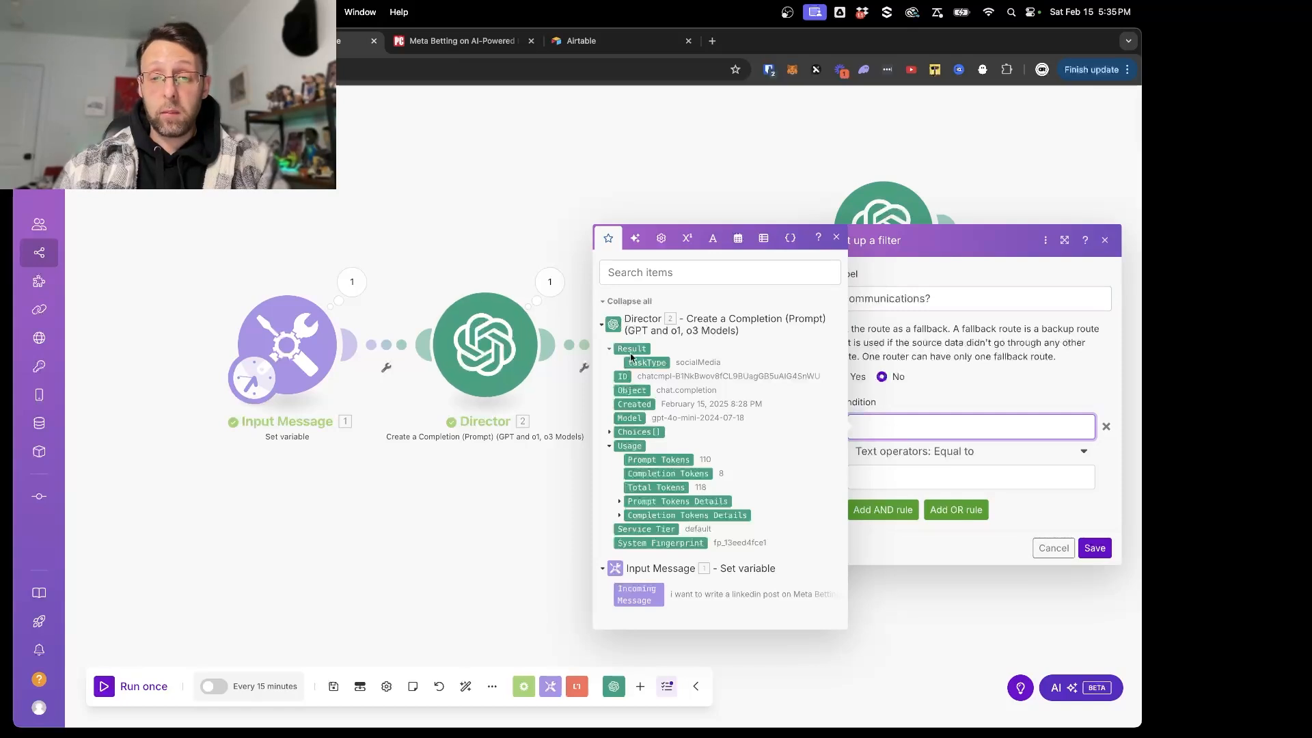
pyautogui.click(651, 367)
pyautogui.click(946, 452)
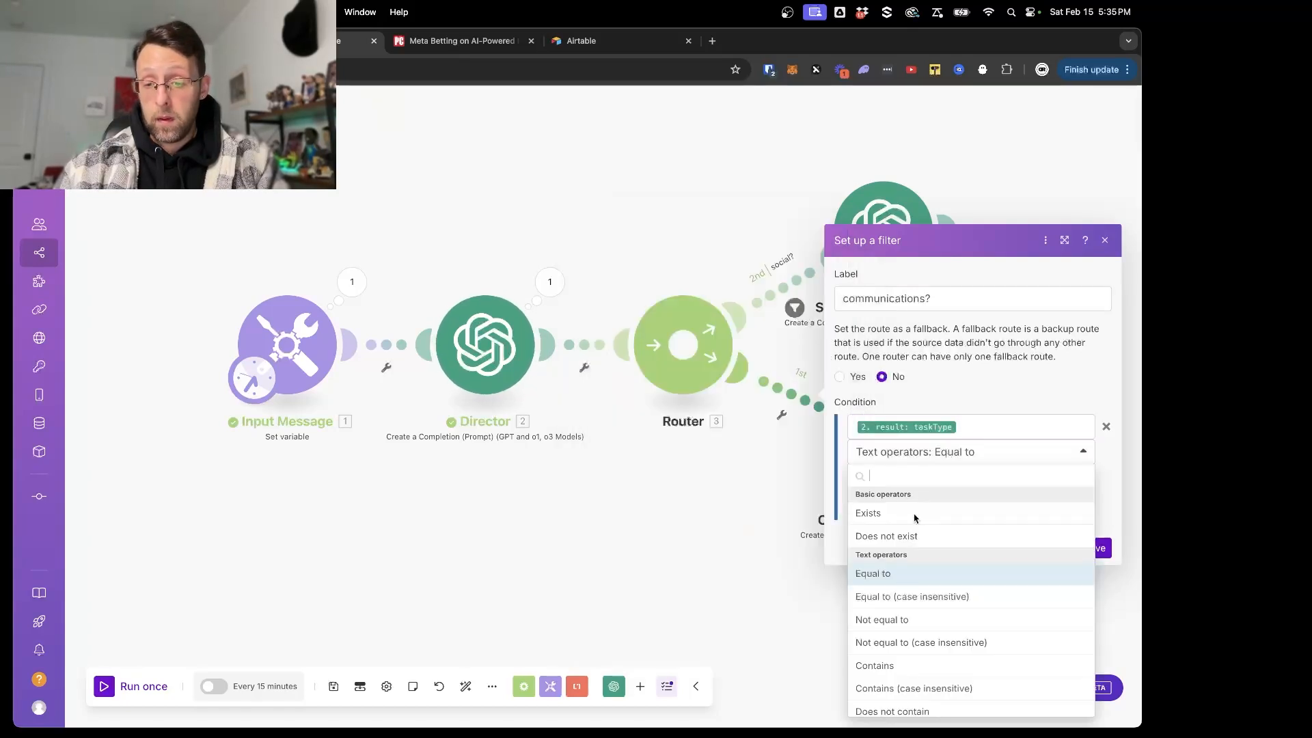
pyautogui.click(901, 661)
pyautogui.click(899, 478)
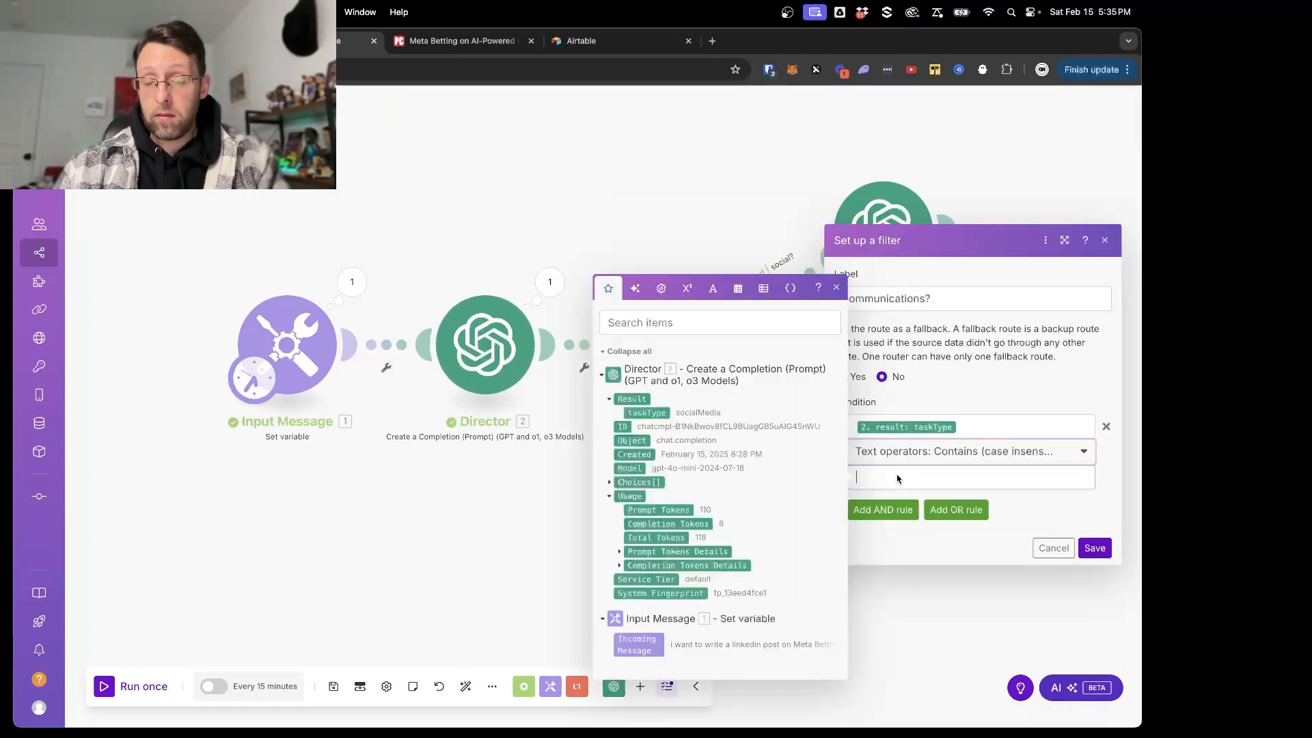
pyautogui.write('communications')
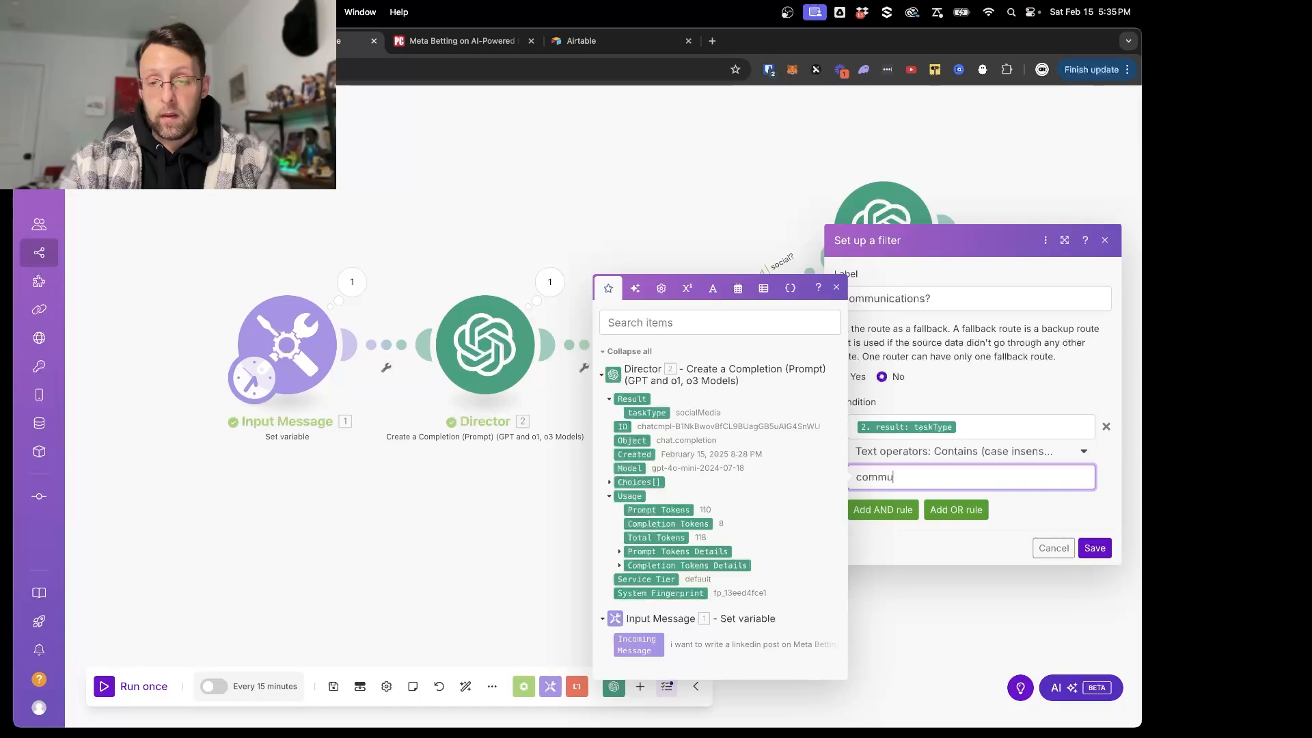
pyautogui.click(1085, 547)
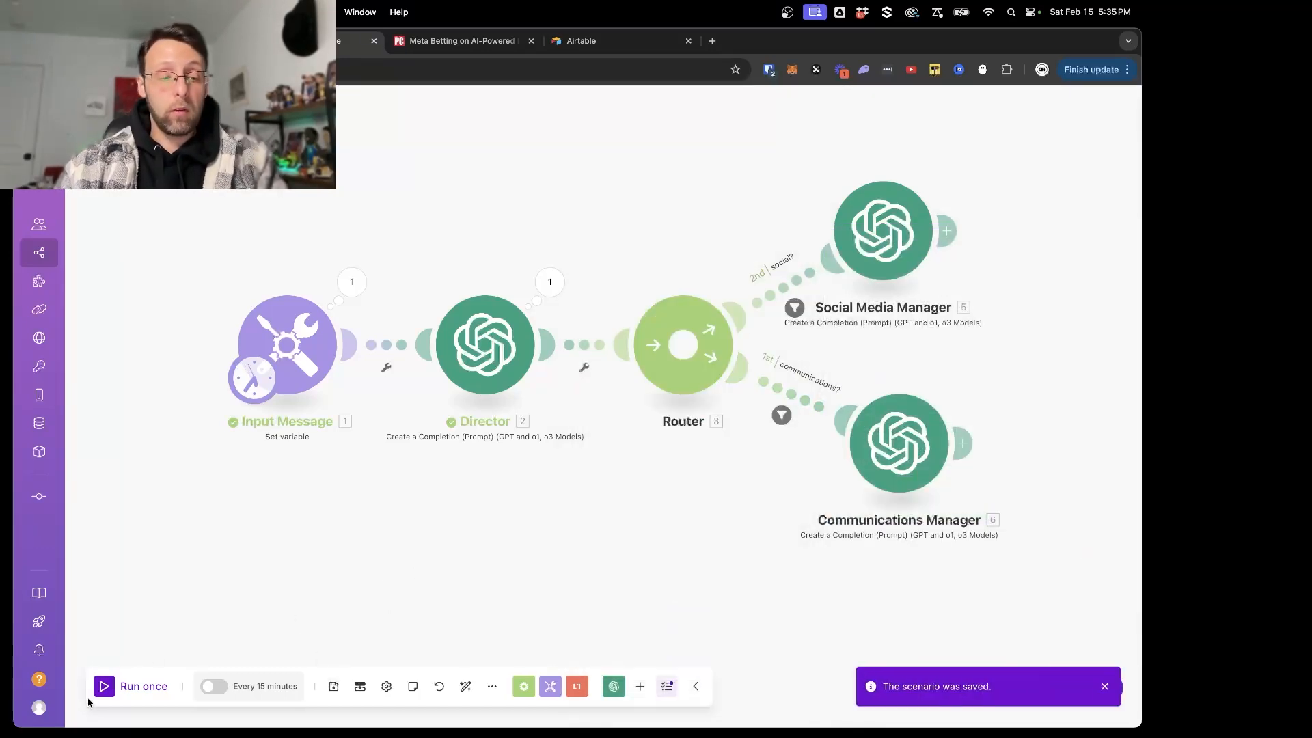
# - Run the scenario once and examine the output of the Input Message and Director modules
pyautogui.click(110, 687)
pyautogui.click(288, 301)
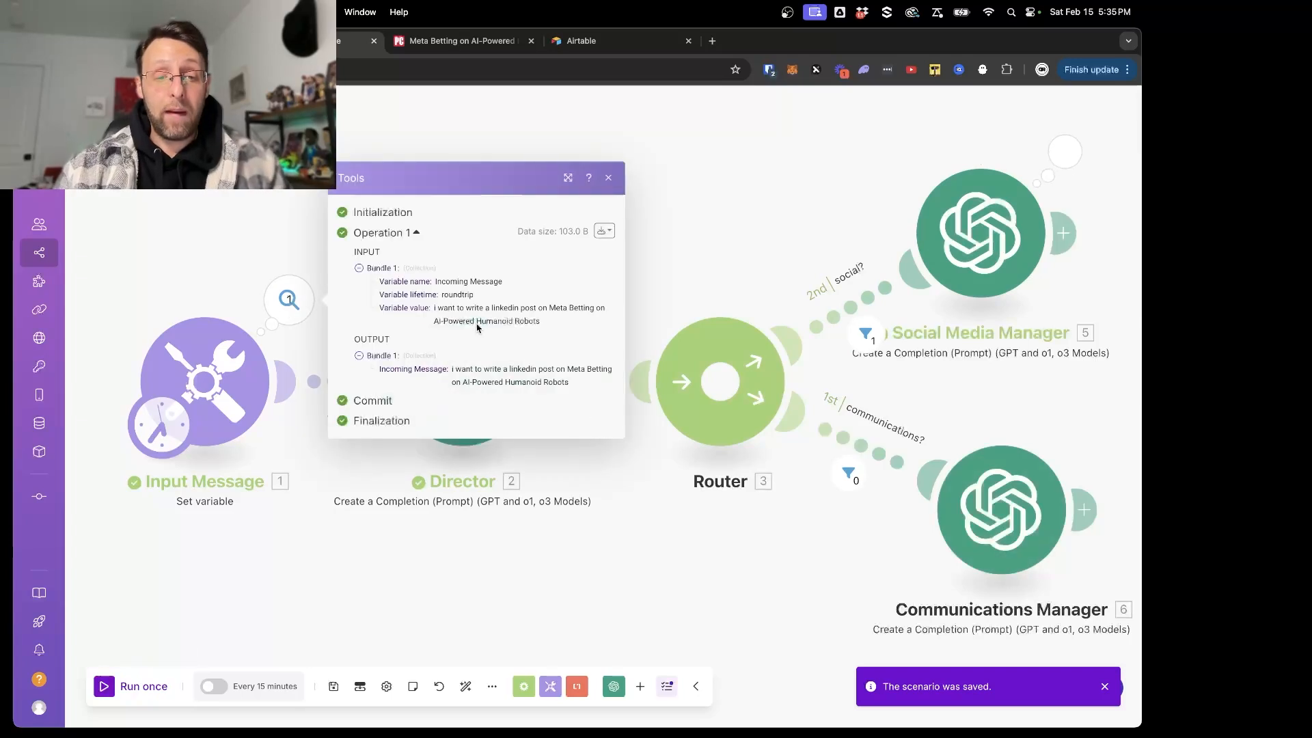
pyautogui.moveTo(451, 373); pyautogui.dragTo(610, 394)
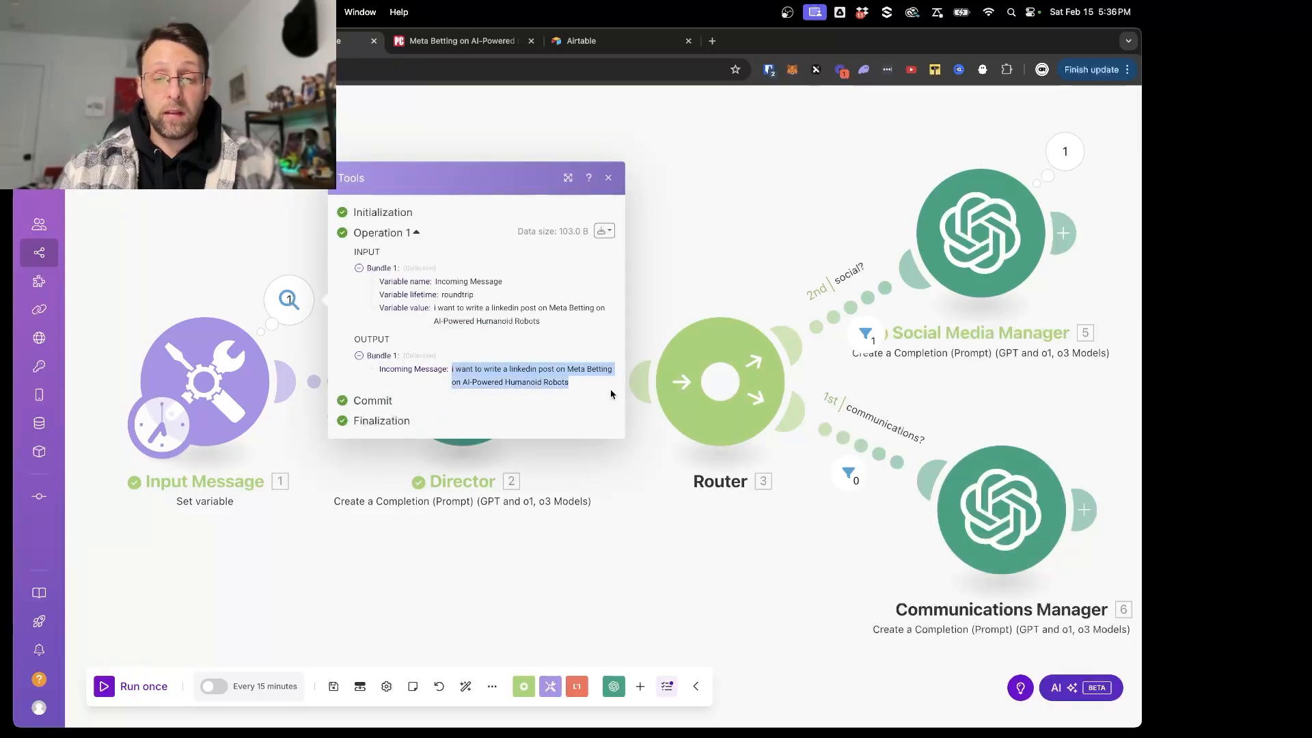
pyautogui.click(606, 538)
pyautogui.click(547, 299)
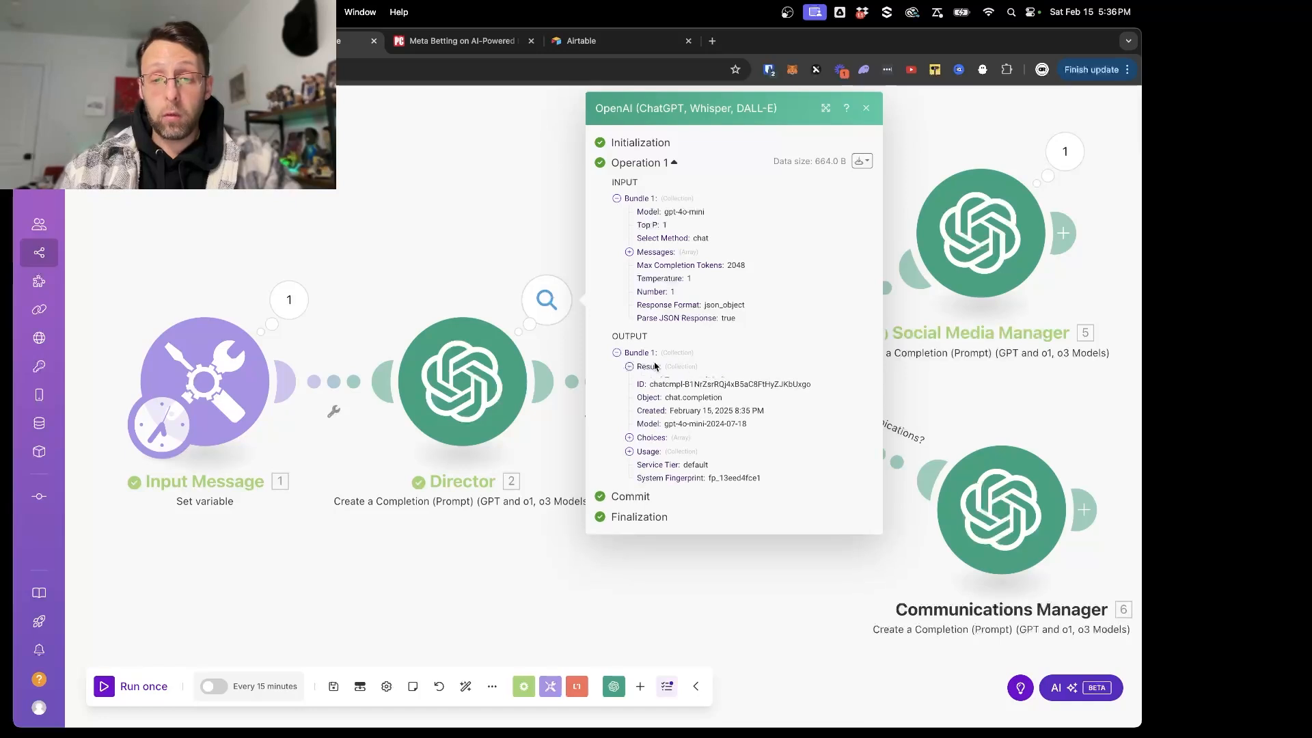
pyautogui.moveTo(687, 381); pyautogui.dragTo(777, 383)
pyautogui.click(790, 572)
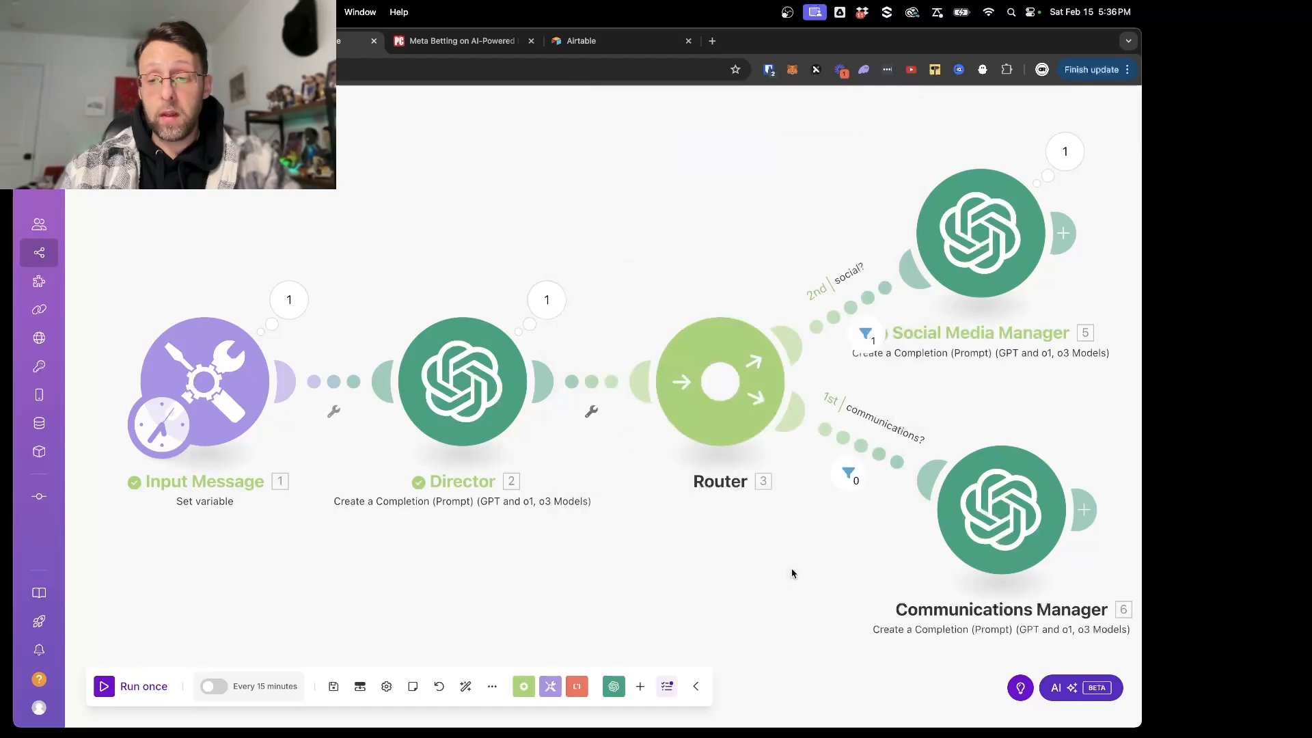
# - Examine the taskType result in the Social Media Manager's run output
pyautogui.hscroll(2, 926, 347)
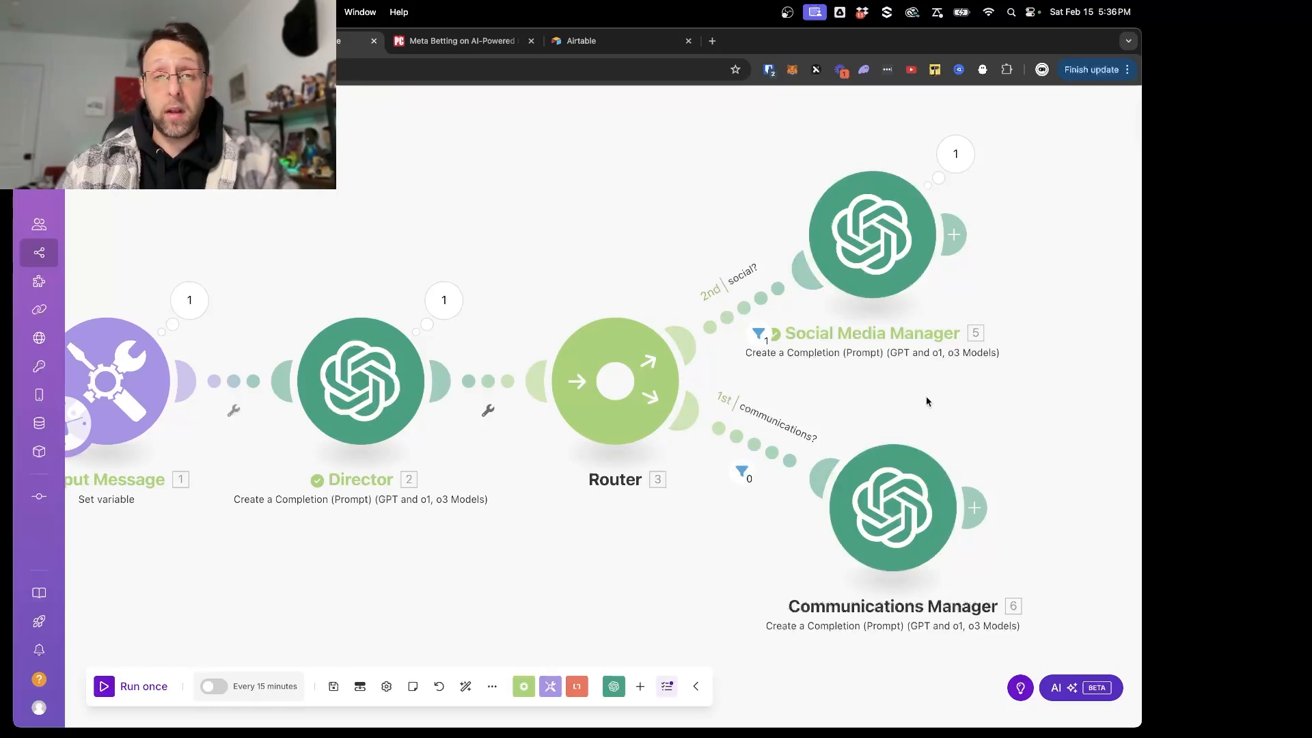
pyautogui.hscroll(3, 1008, 345)
pyautogui.hscroll(1, 1007, 348)
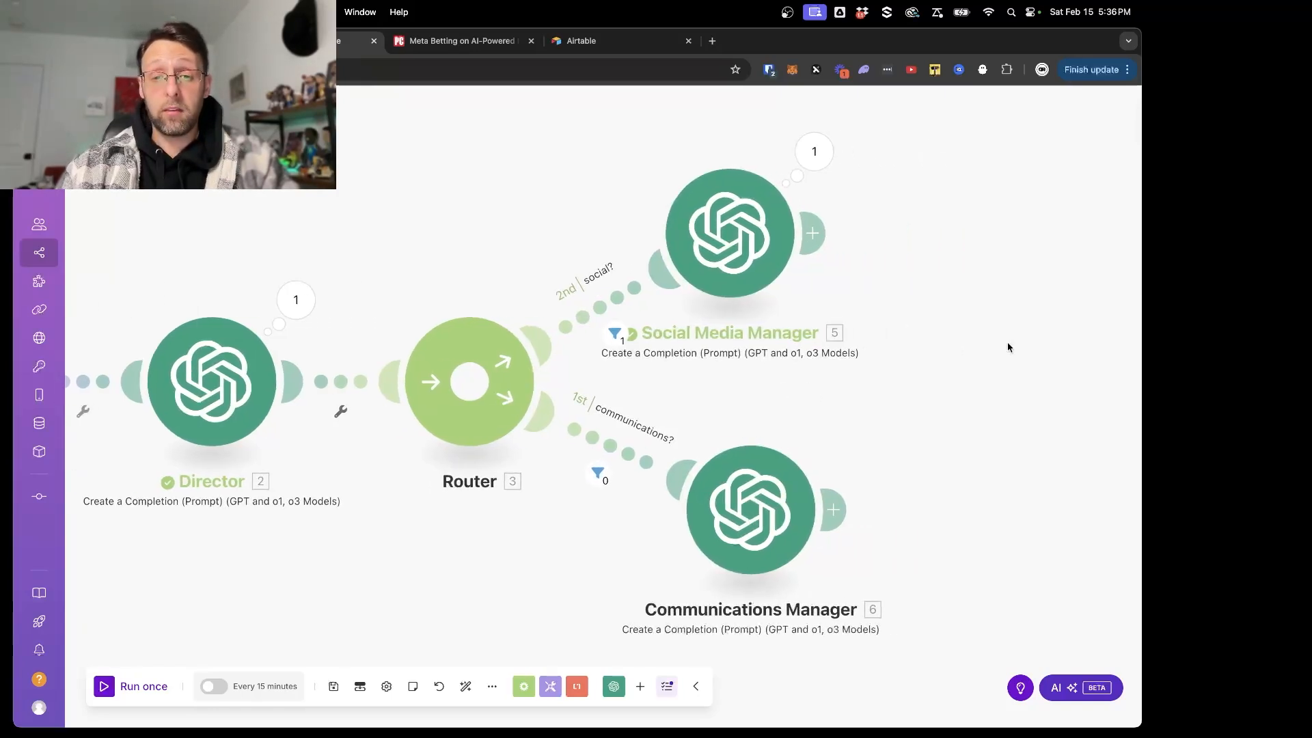
pyautogui.click(824, 154)
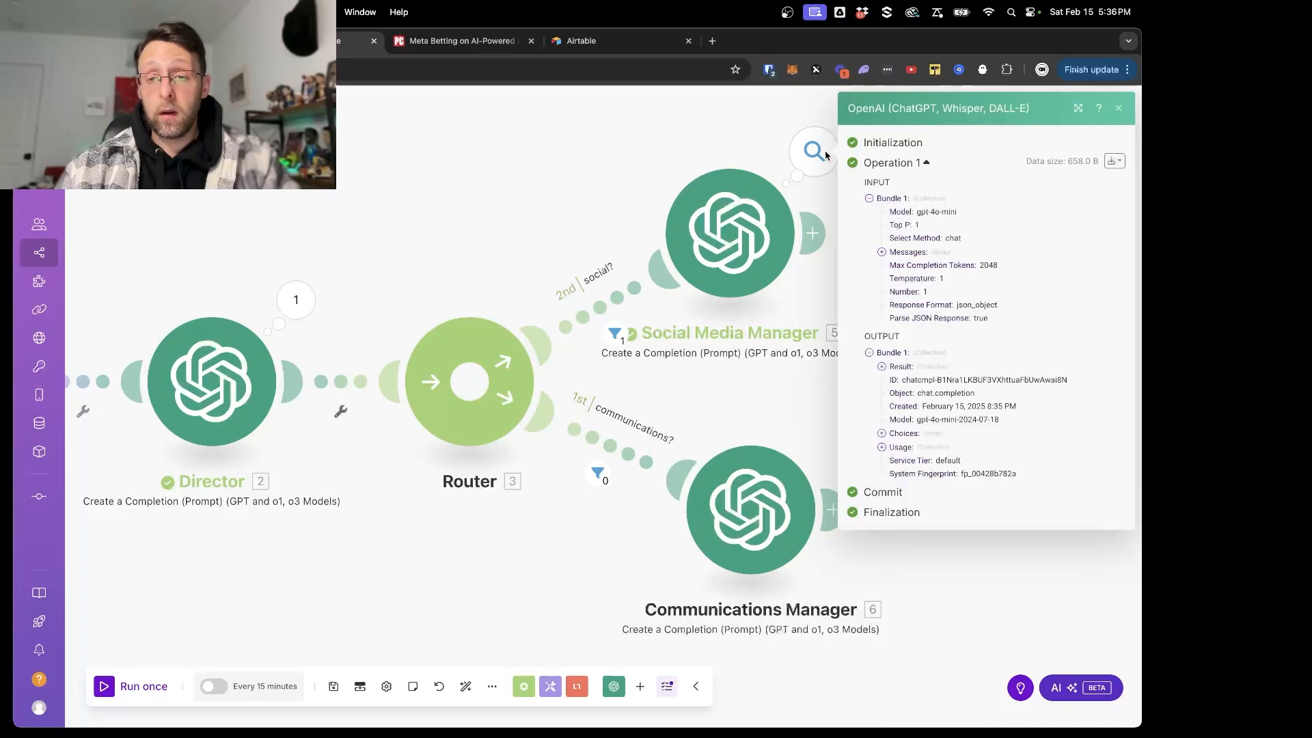
pyautogui.click(895, 368)
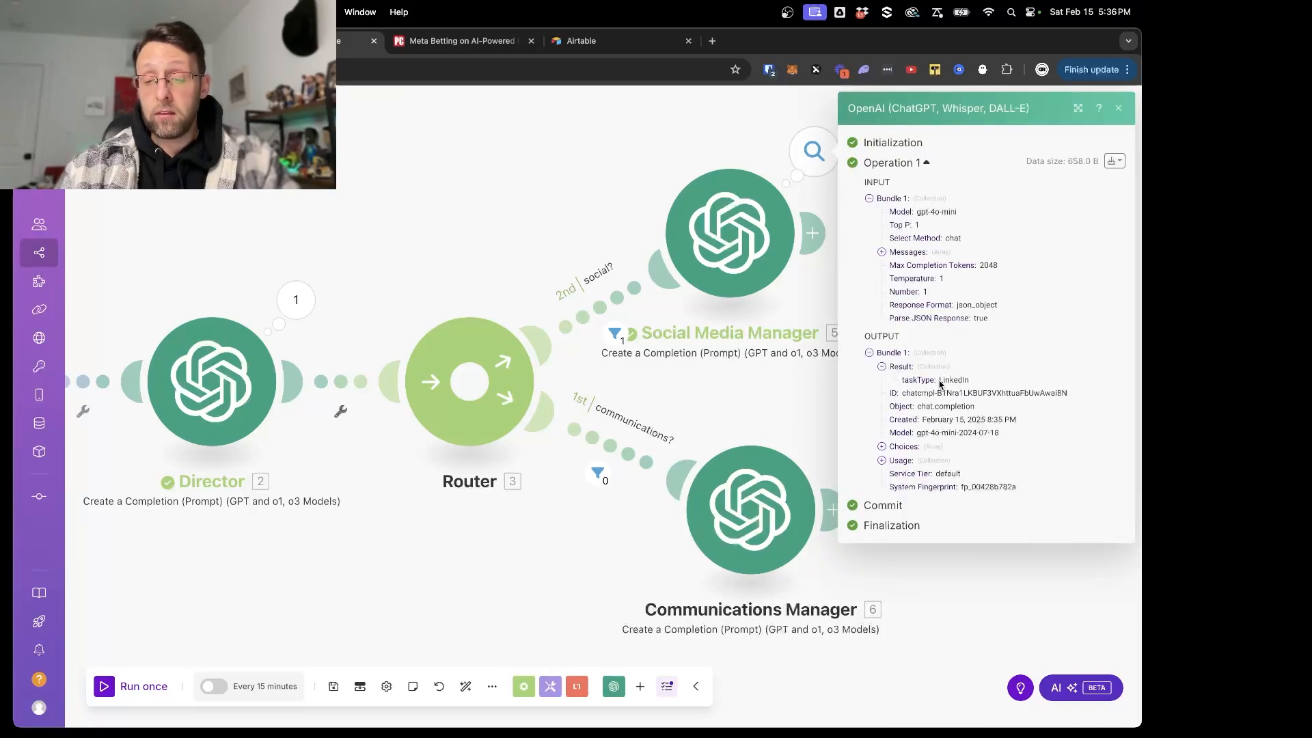
pyautogui.moveTo(940, 384); pyautogui.dragTo(1002, 385)
pyautogui.click(492, 530)
# - Review the incoming message in the Input Message module's run output
pyautogui.hscroll(-3, 492, 531)
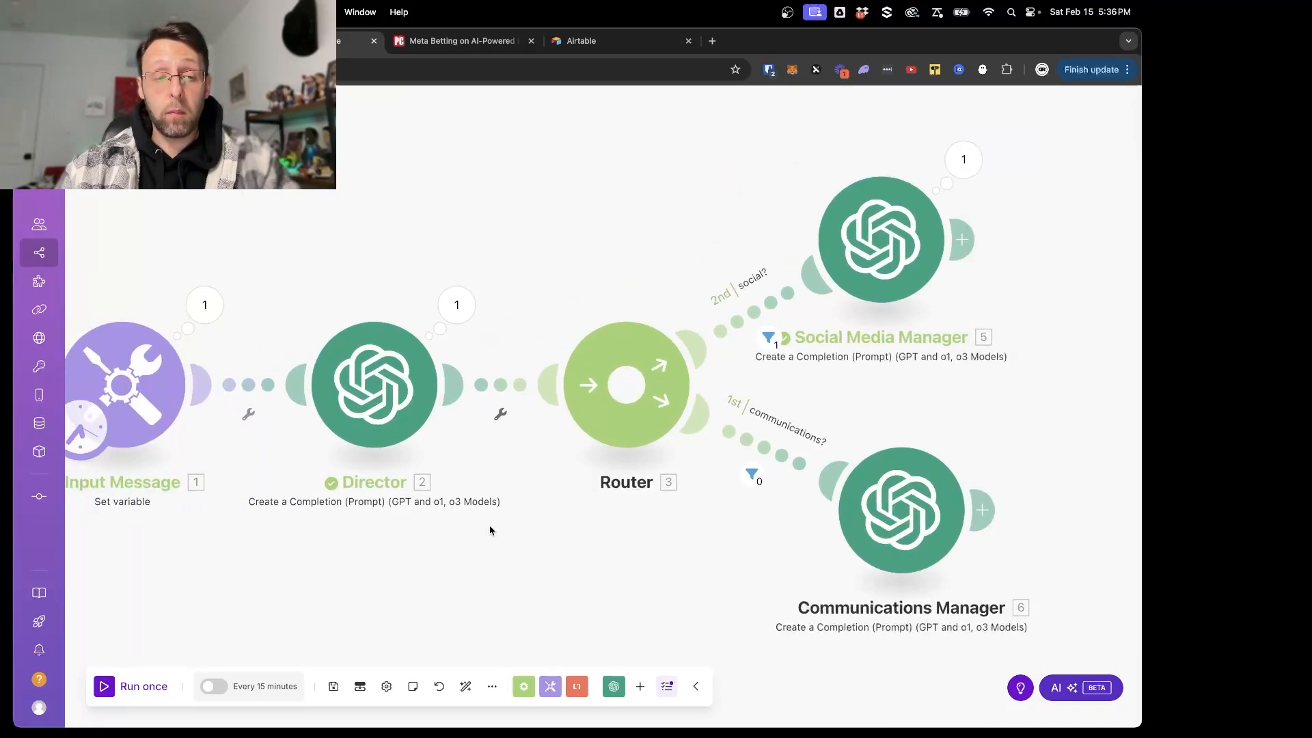
pyautogui.click(220, 320)
pyautogui.moveTo(368, 375); pyautogui.dragTo(488, 377)
pyautogui.click(1026, 382)
# - Change the Input Message variable's request to "a twitter and linkedin post" and save the module
pyautogui.click(177, 373)
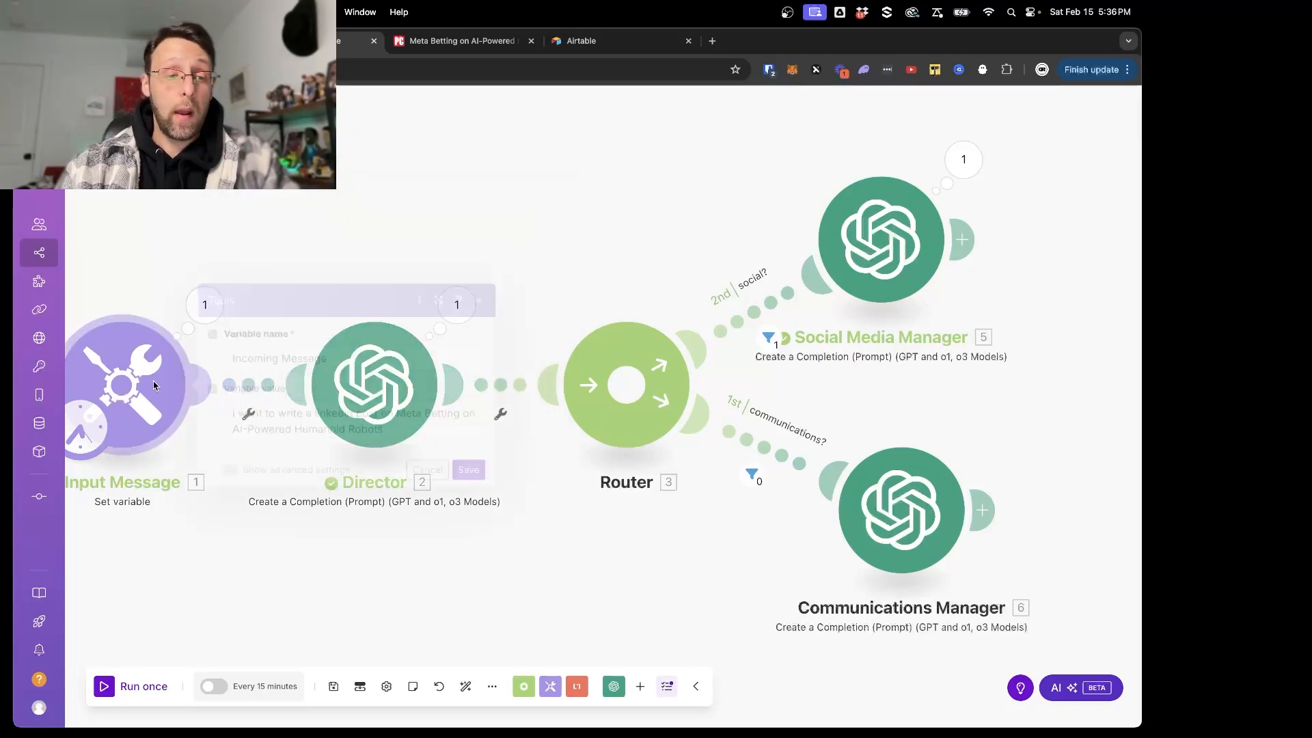
pyautogui.click(316, 416)
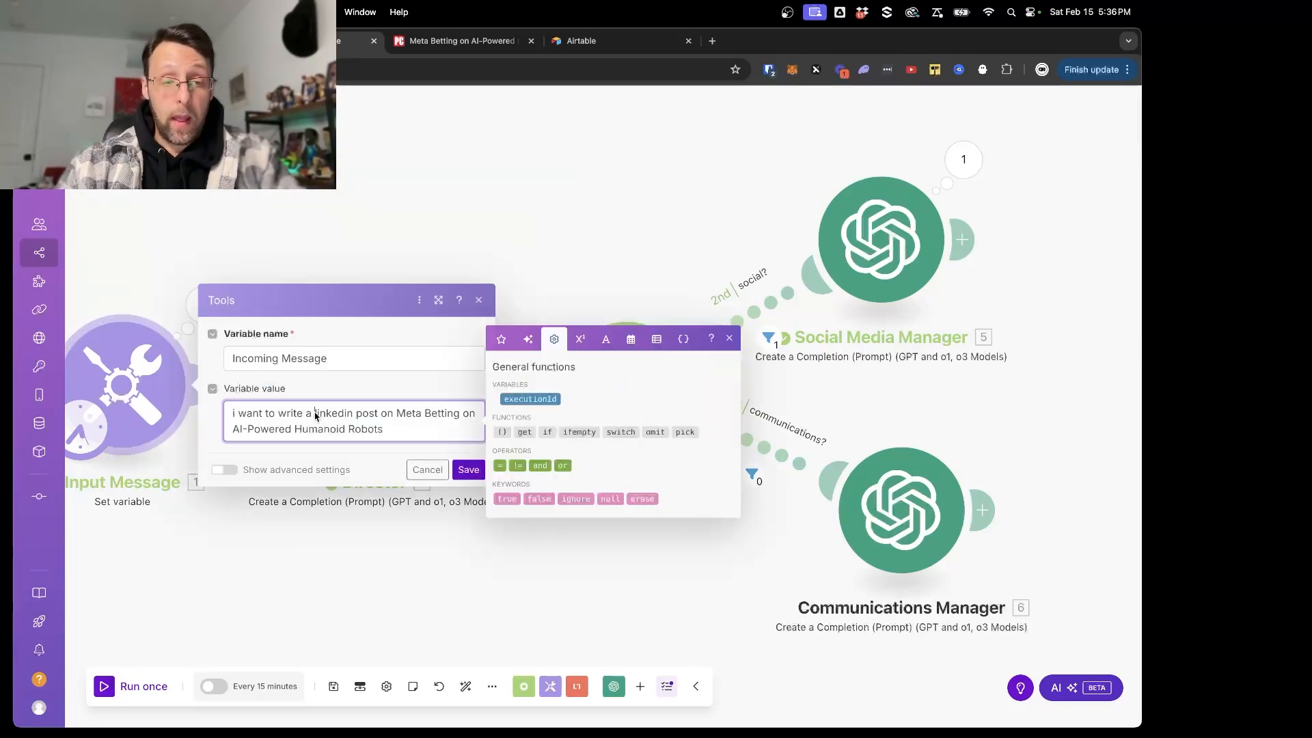
pyautogui.write('twitter and')
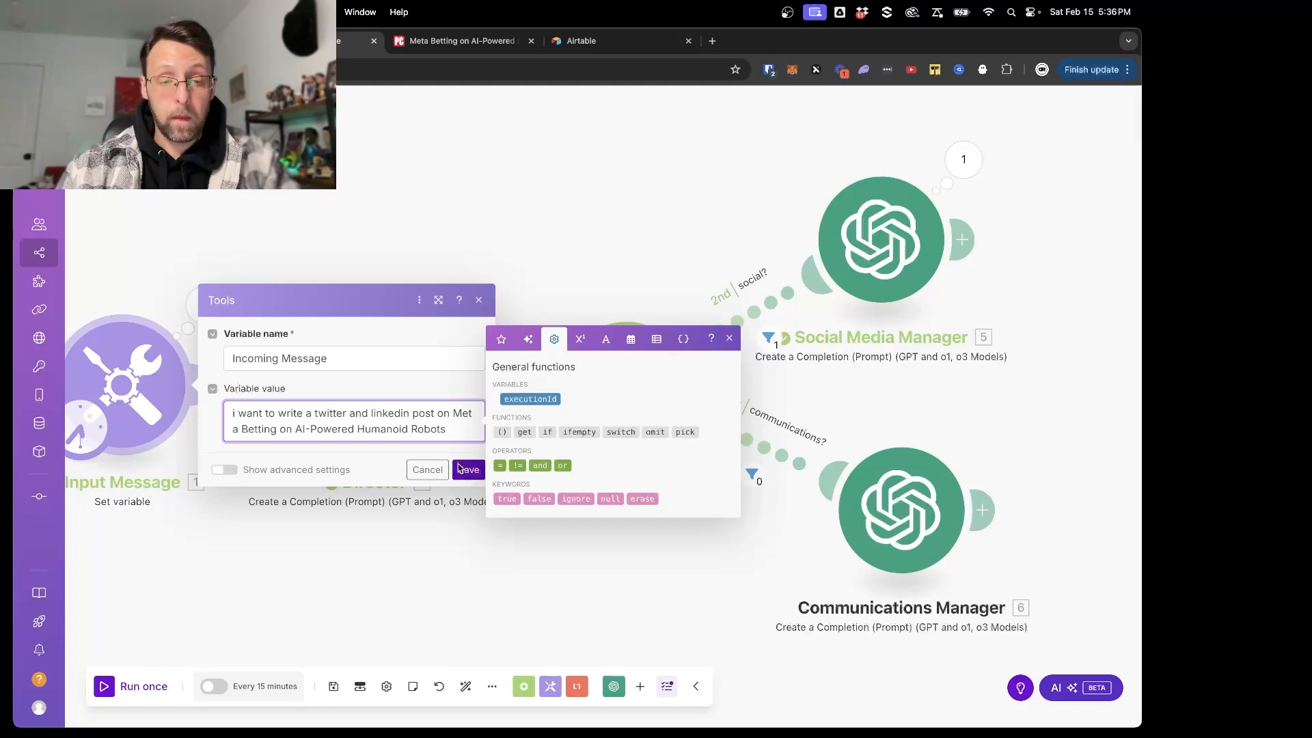
pyautogui.click(460, 469)
# - Run the scenario once with the new message and check the Social Media Manager's taskType result
pyautogui.click(116, 687)
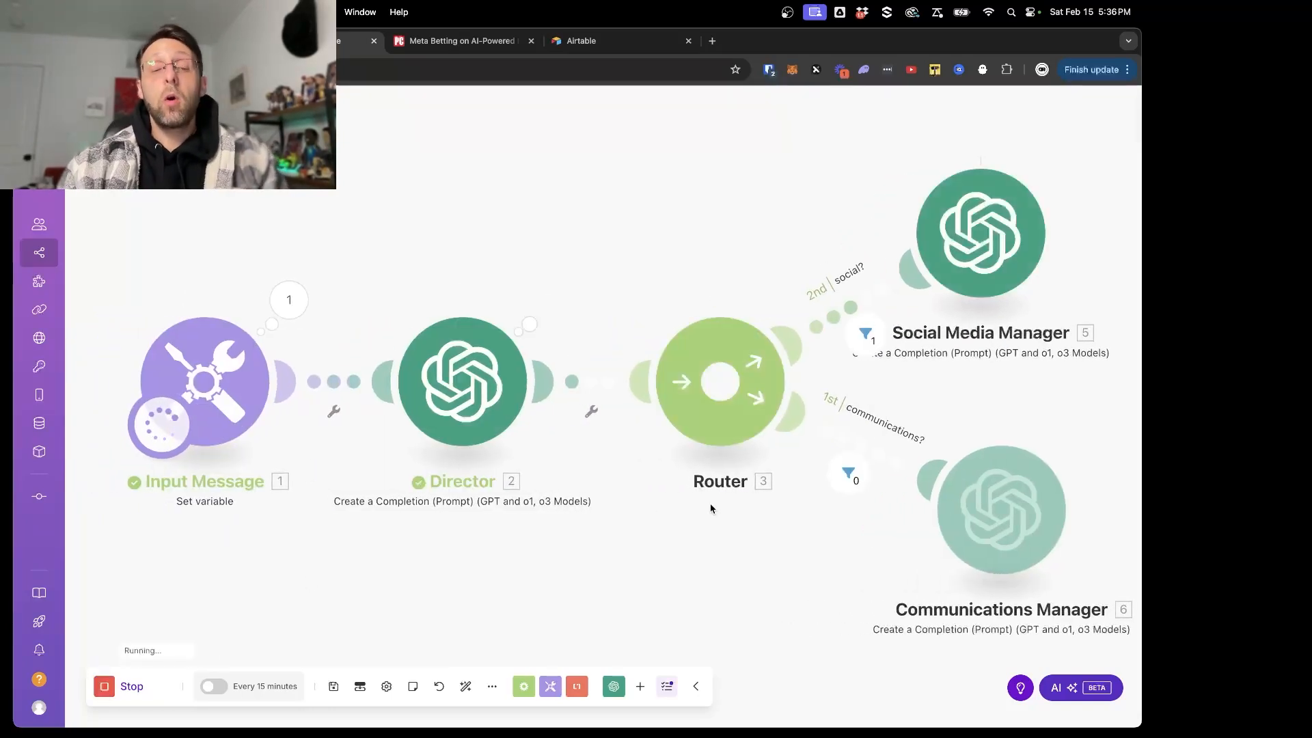
pyautogui.click(1068, 152)
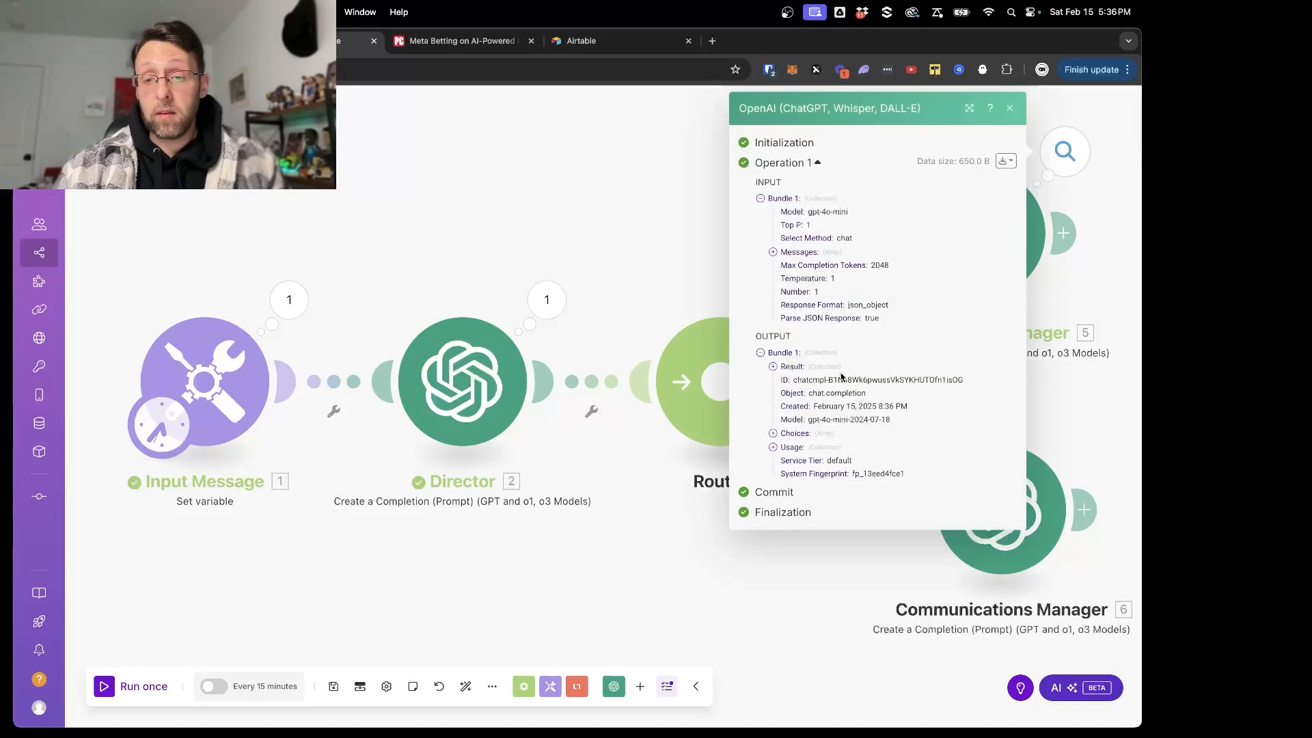
pyautogui.click(800, 367)
pyautogui.moveTo(830, 381); pyautogui.dragTo(886, 386)
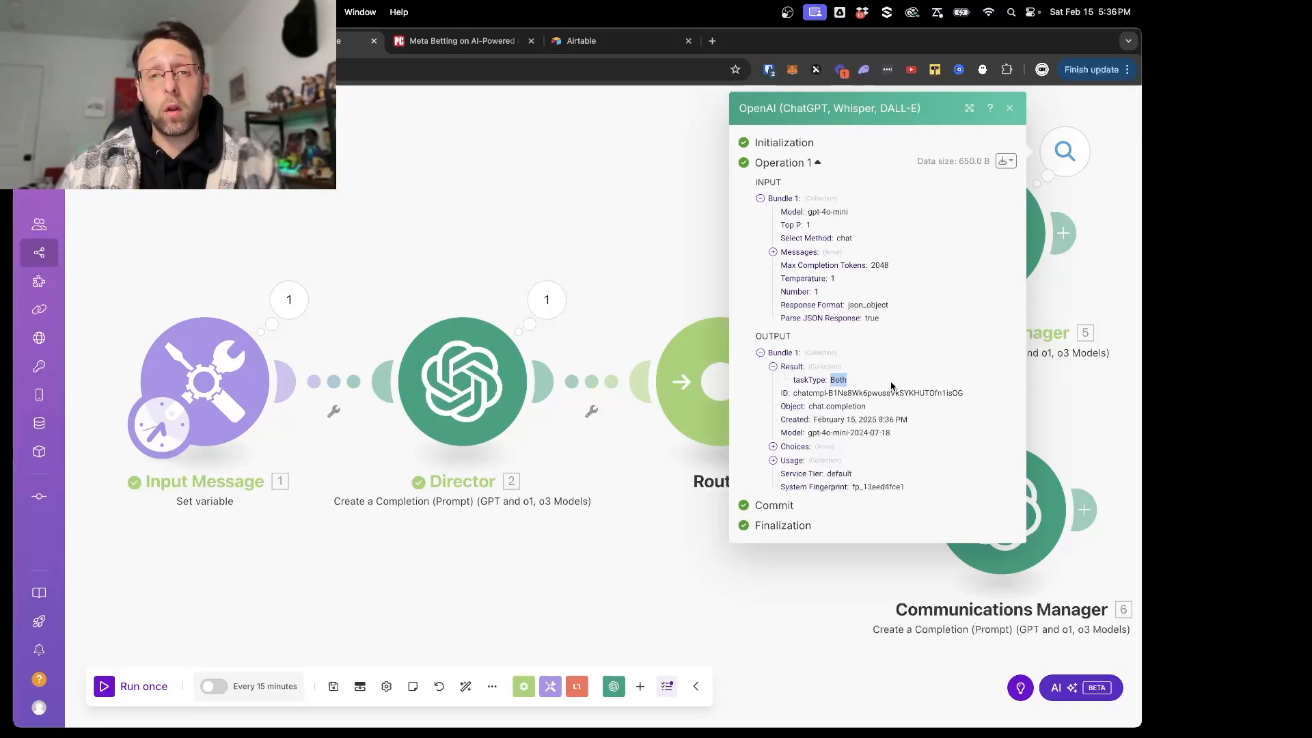
pyautogui.click(526, 188)
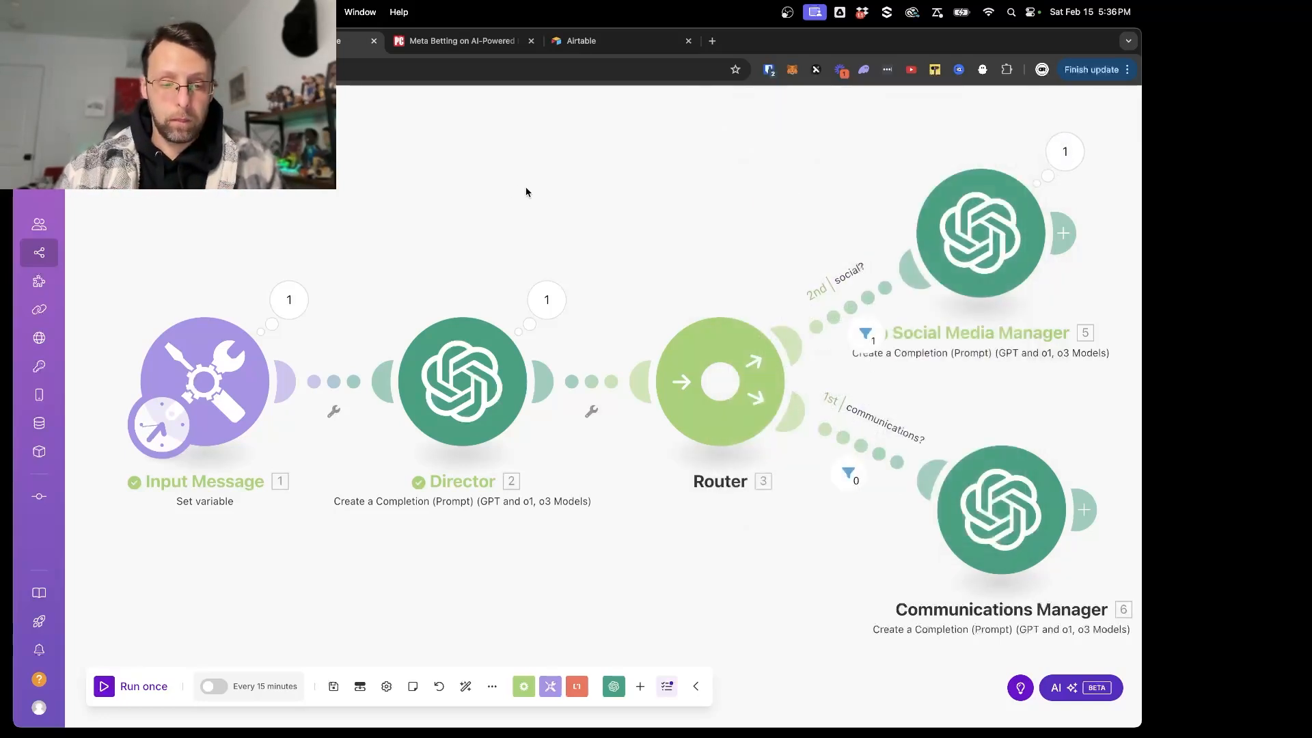
# - Save the scenario and add a Flow Control Router after the Social Media Manager
pyautogui.press('super+s')
pyautogui.hscroll(3, 624, 287)
pyautogui.hscroll(5, 623, 287)
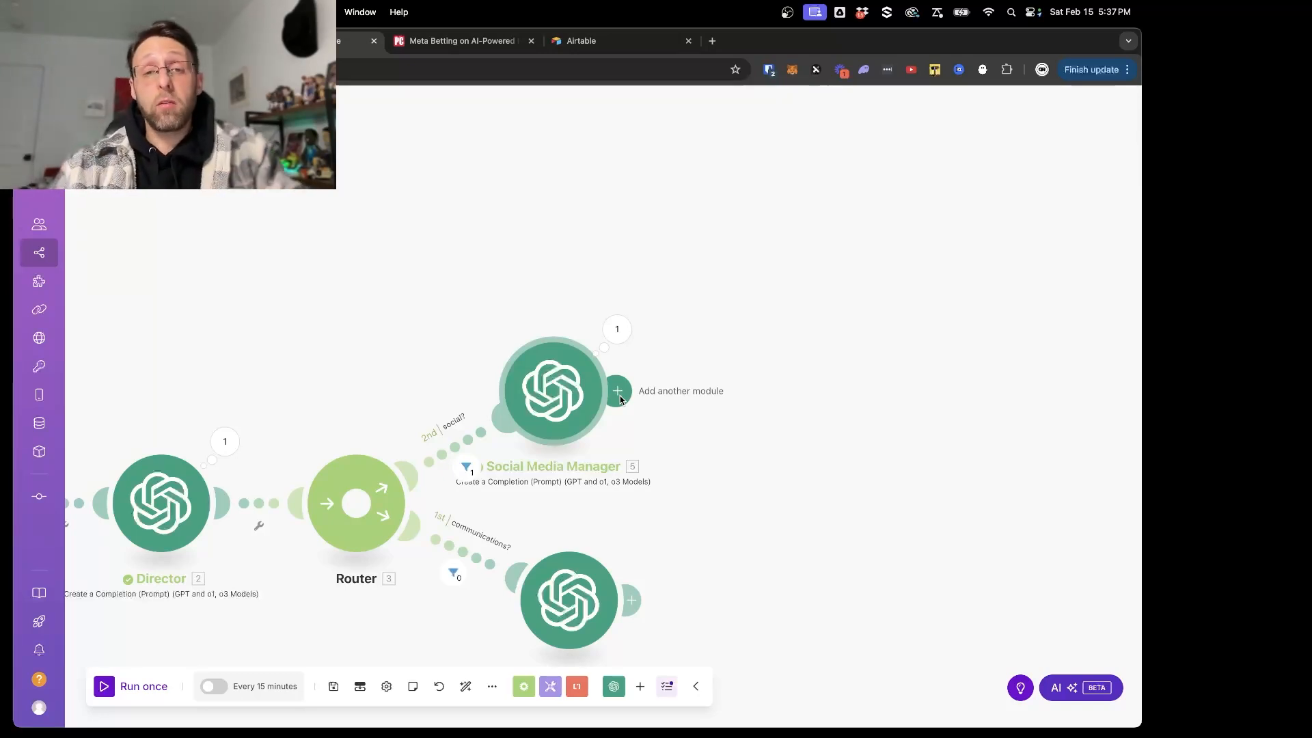
pyautogui.click(618, 393)
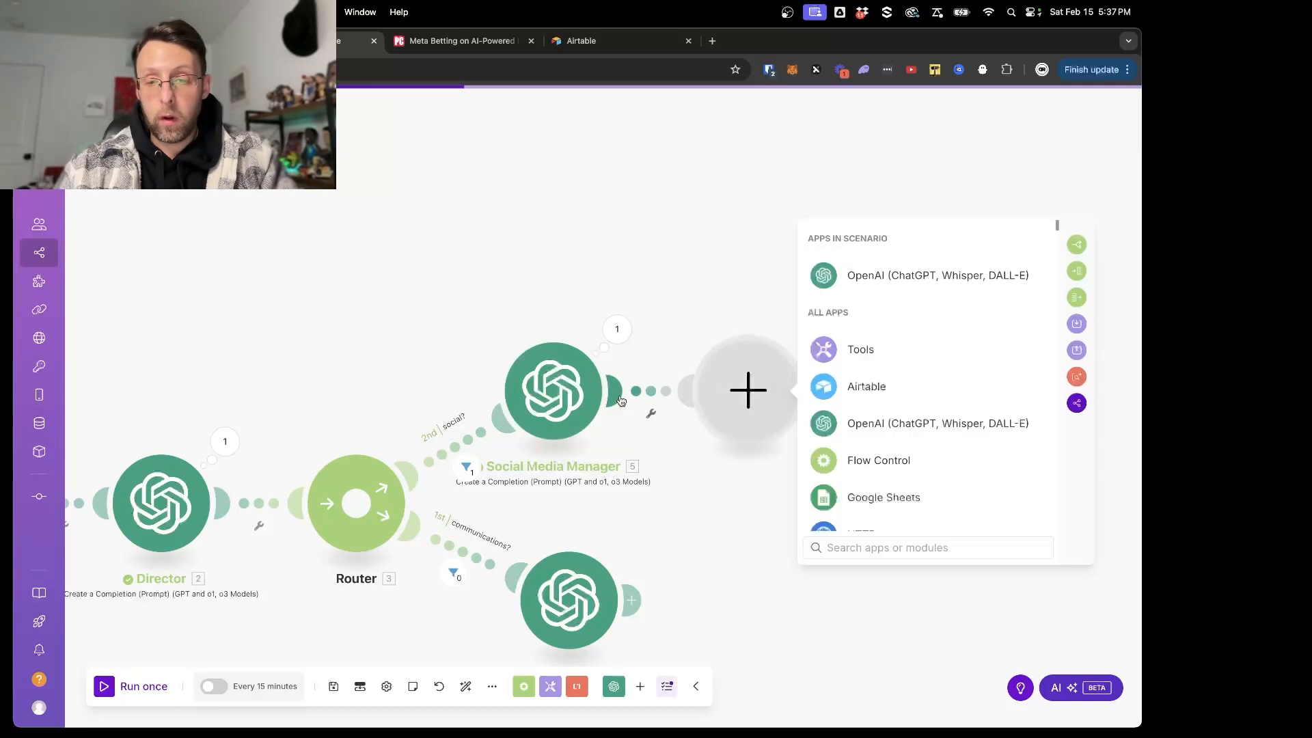
pyautogui.click(842, 465)
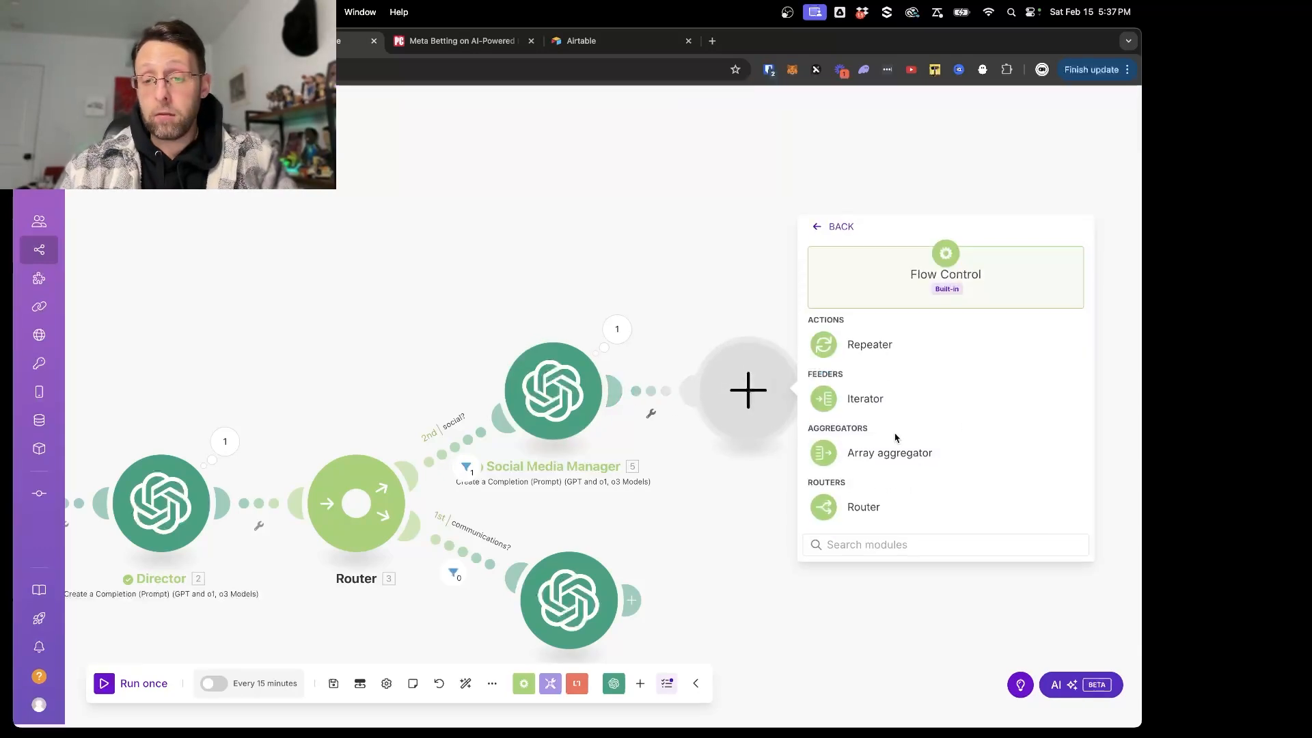
pyautogui.click(848, 510)
# - Add an OpenAI Create a Completion (Prompt) module to the new router's upper route, using the gpt-4o (system) model
pyautogui.click(931, 285)
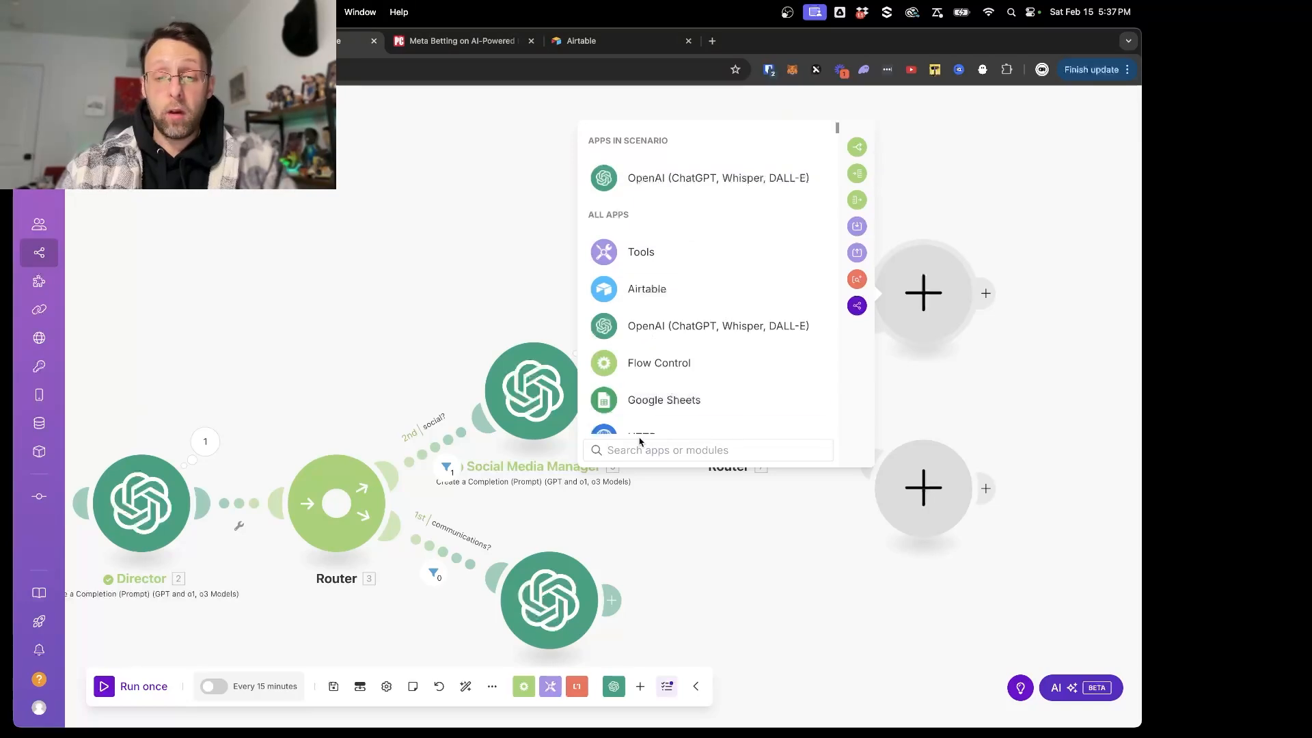
pyautogui.write('open')
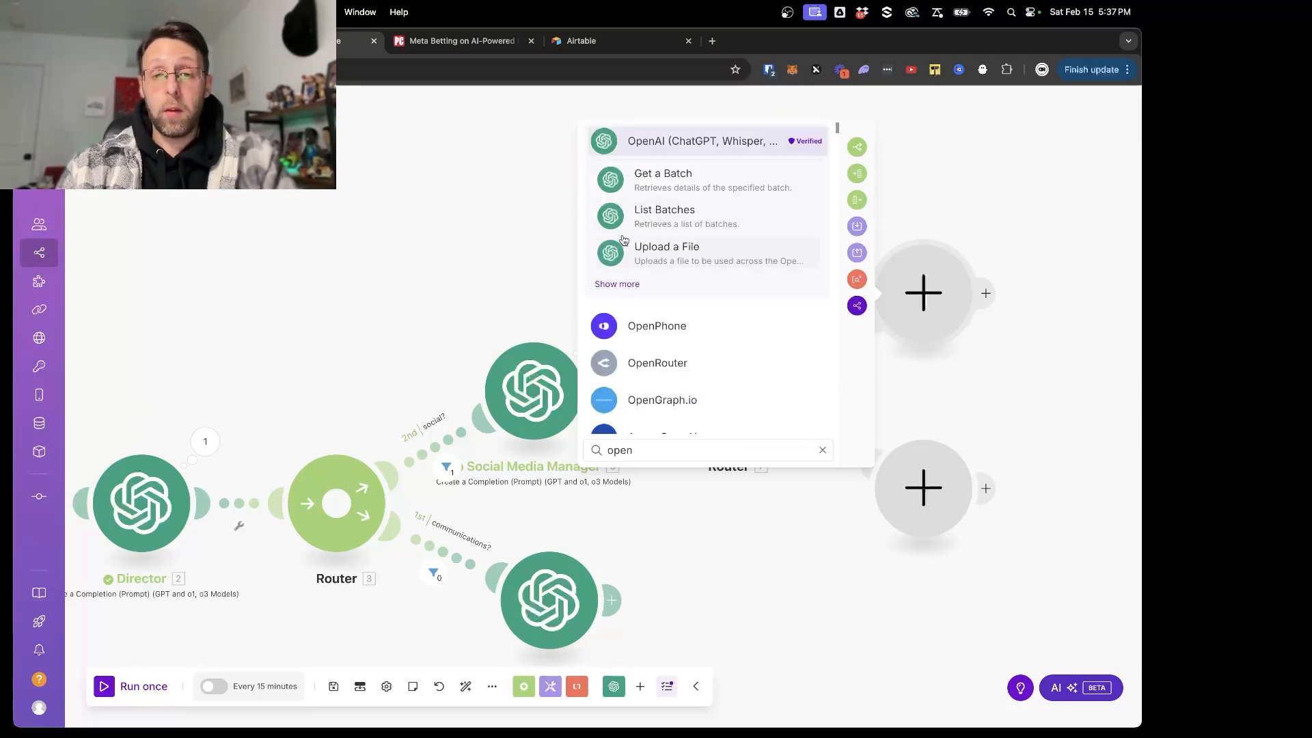
pyautogui.click(635, 285)
pyautogui.scroll(-1, 743, 279)
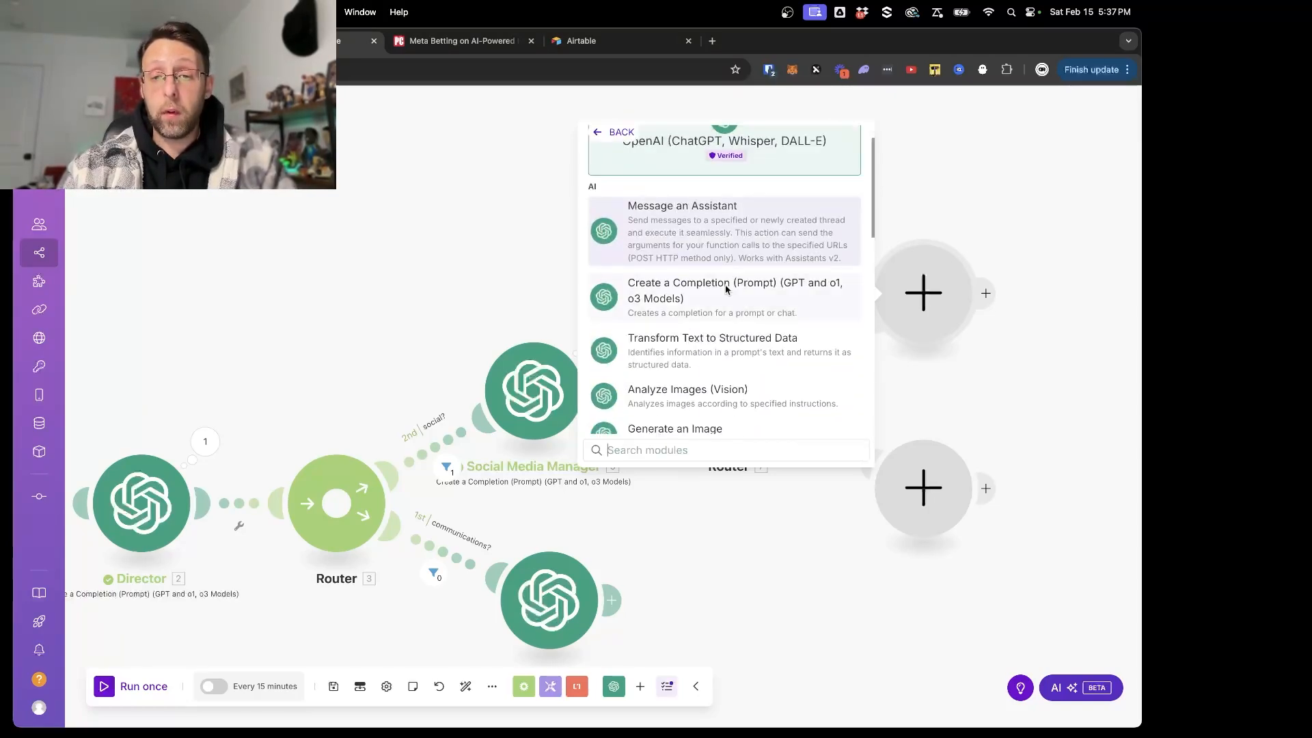
pyautogui.click(727, 284)
pyautogui.click(689, 311)
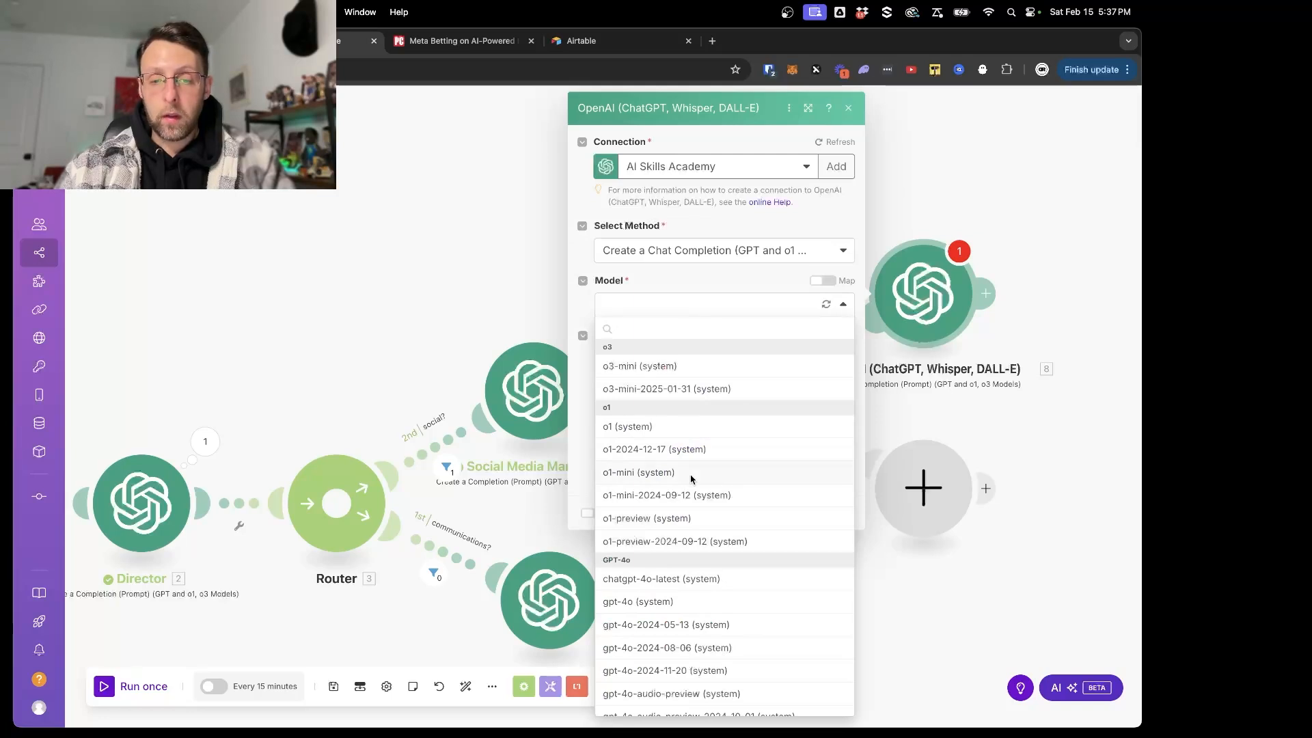
pyautogui.scroll(-3, 689, 478)
pyautogui.click(644, 520)
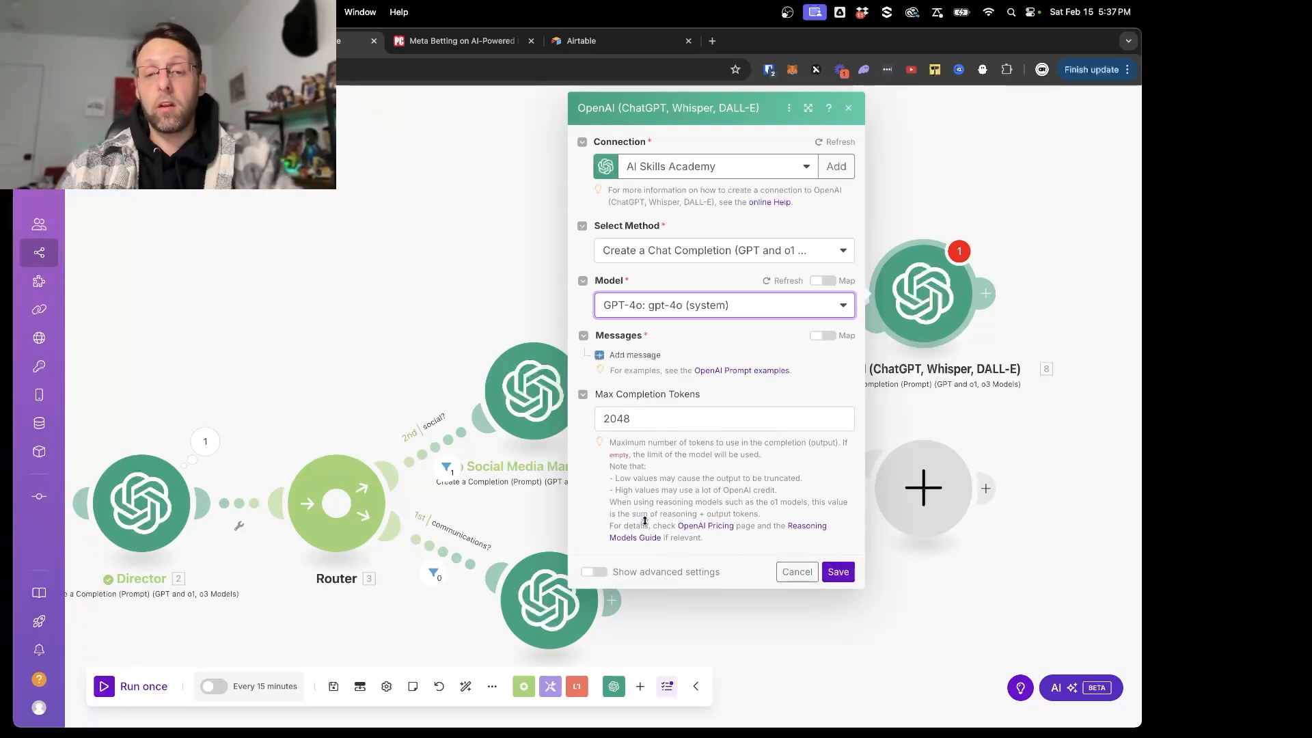
# - Add a Developer / System message to the new OpenAI module, starting its text with "You are a helpful and intelligent Twitter"
pyautogui.click(632, 356)
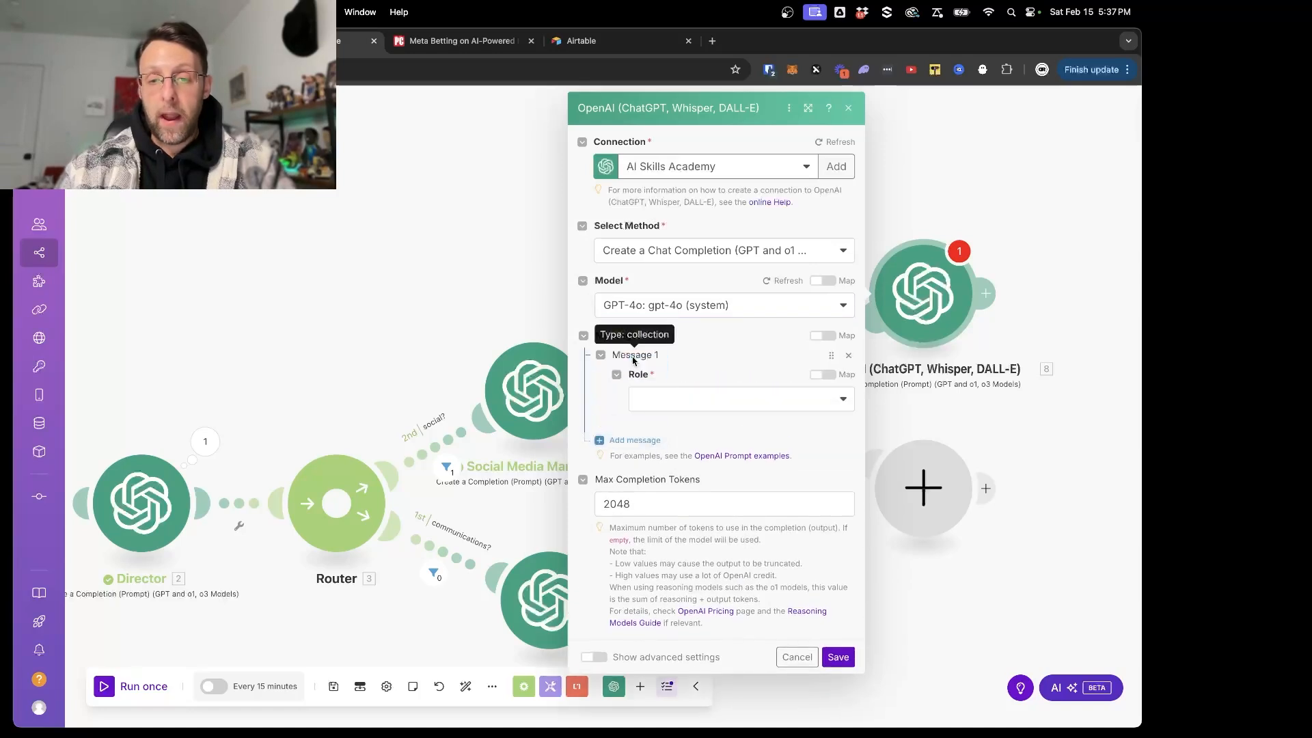
pyautogui.click(674, 402)
pyautogui.click(663, 469)
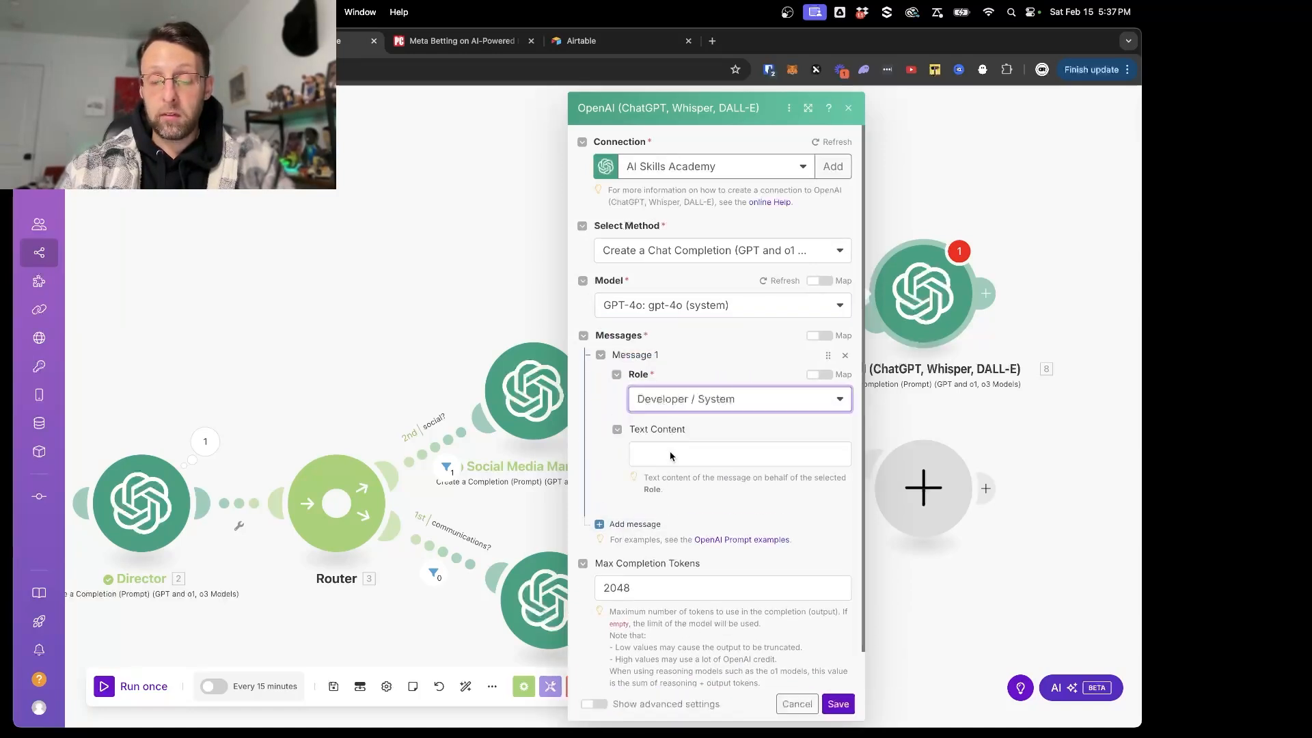
pyautogui.click(670, 457)
pyautogui.write('You are a he')
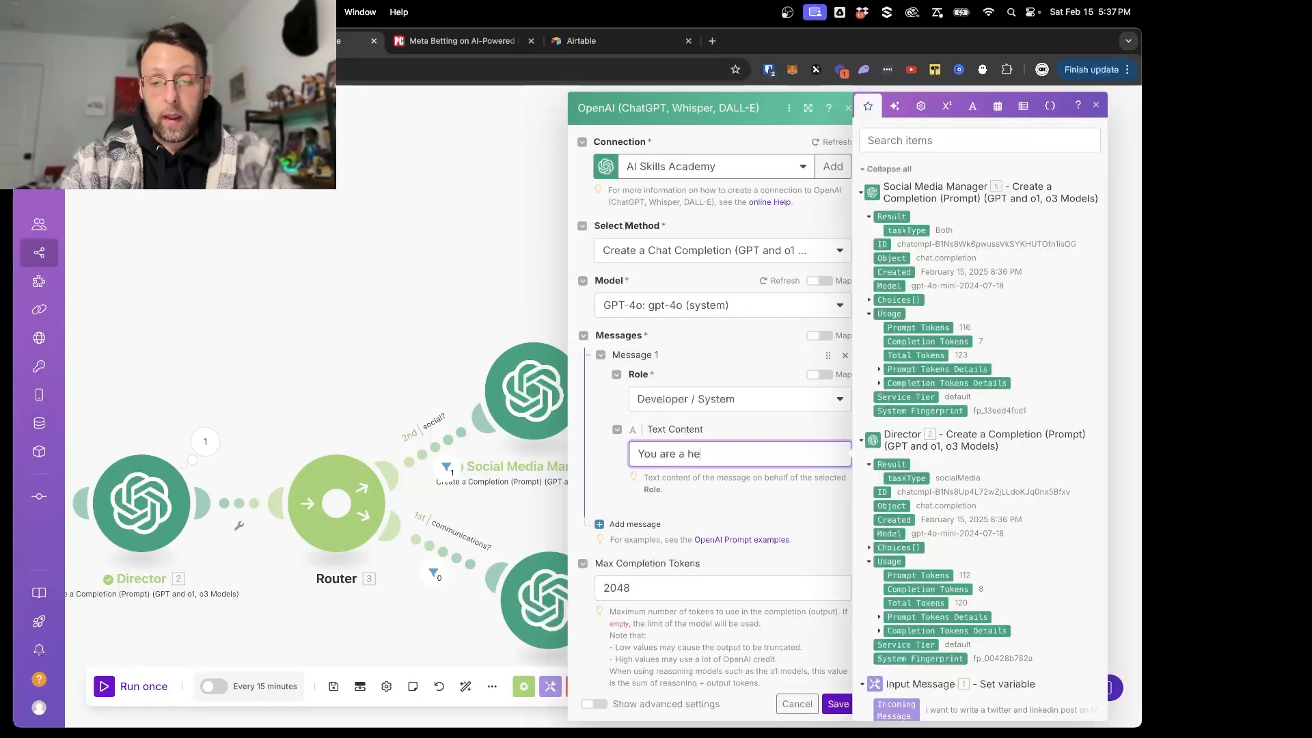
pyautogui.write('lpful and intellig')
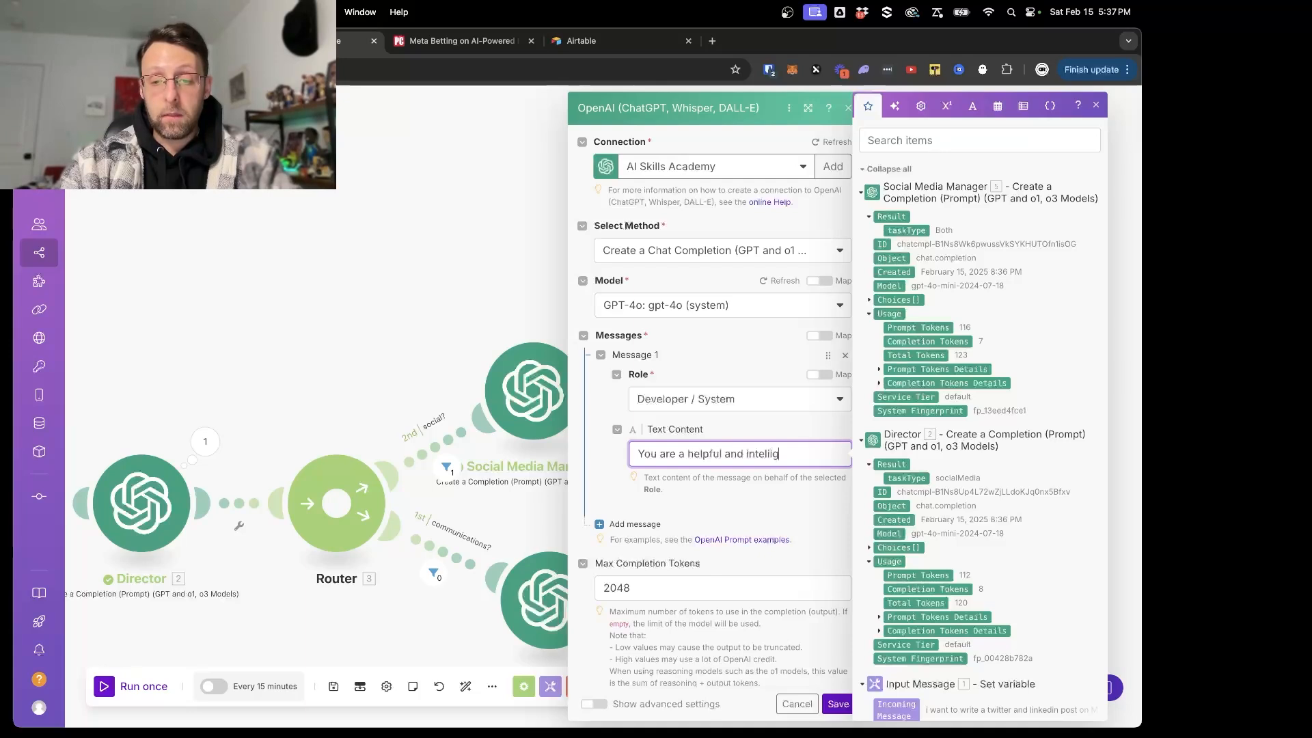
pyautogui.write('ent ')
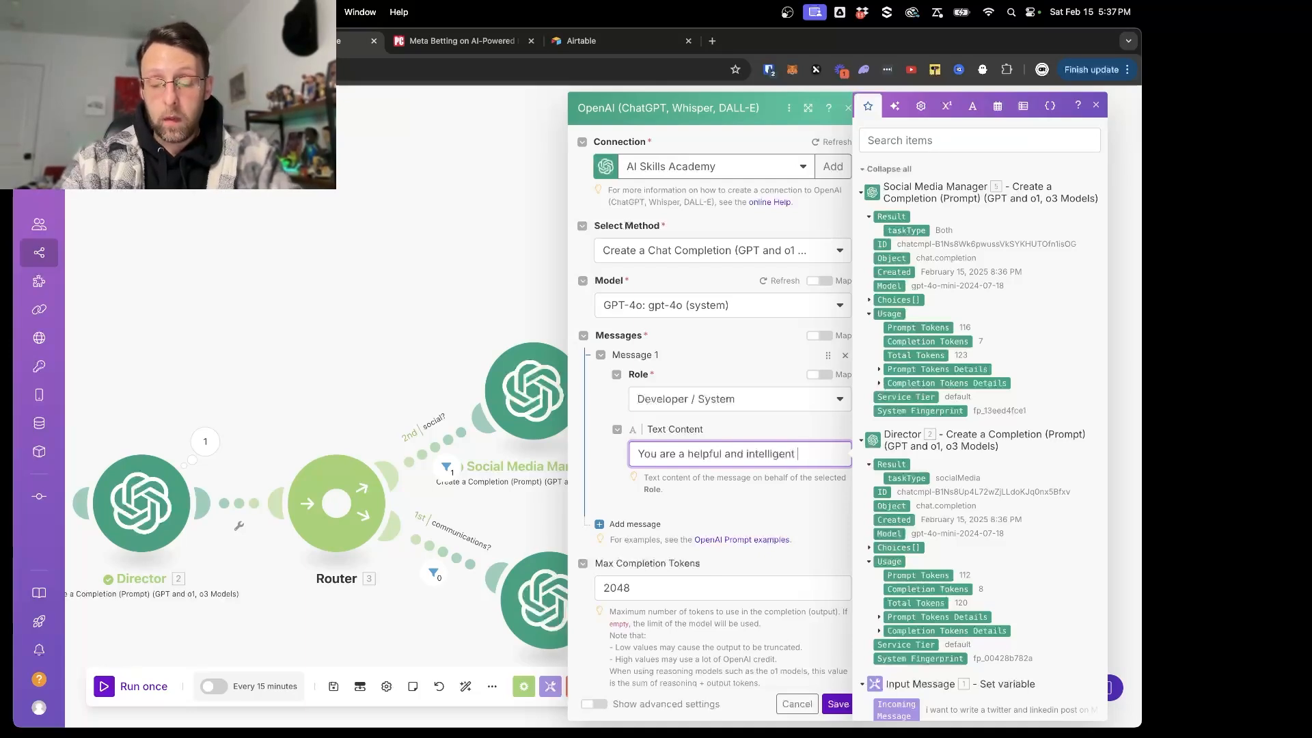
pyautogui.write('Twi')
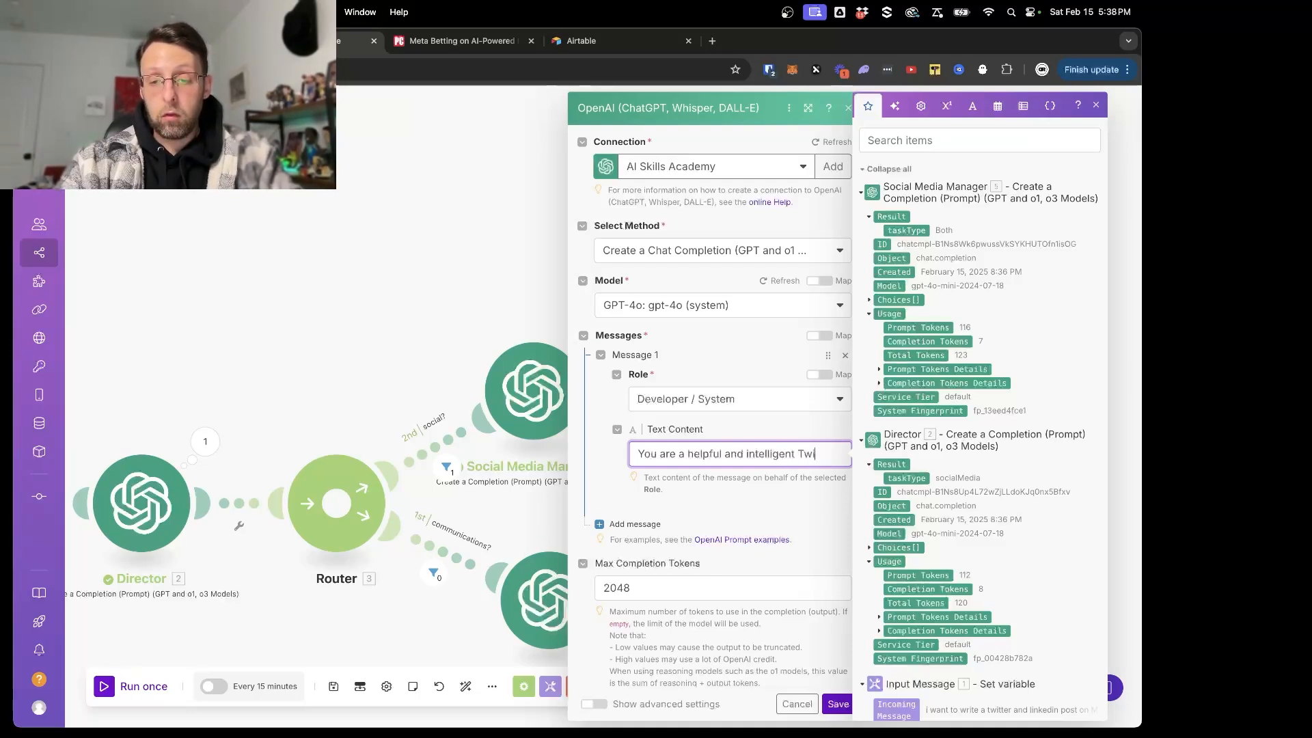
pyautogui.write('tter e')
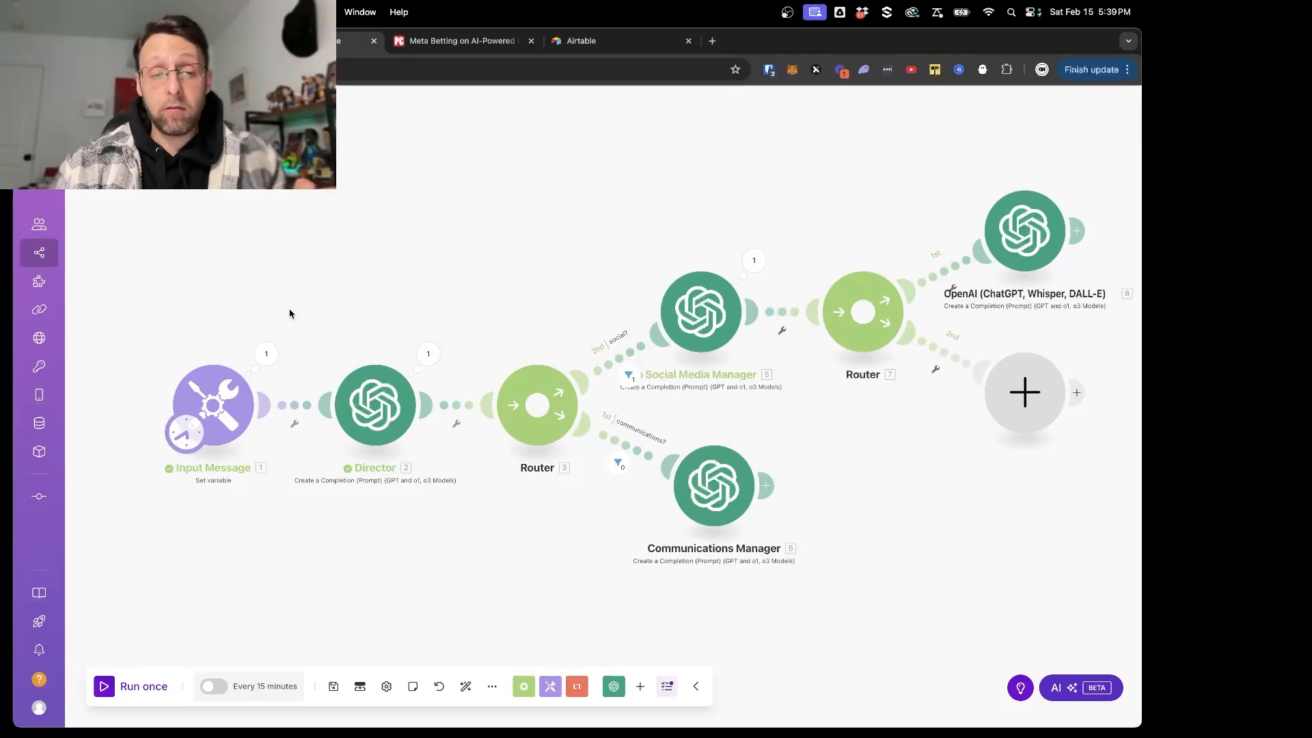
# - Examine the Input Message module's run output, focusing on the topic part of the incoming message
pyautogui.click(265, 353)
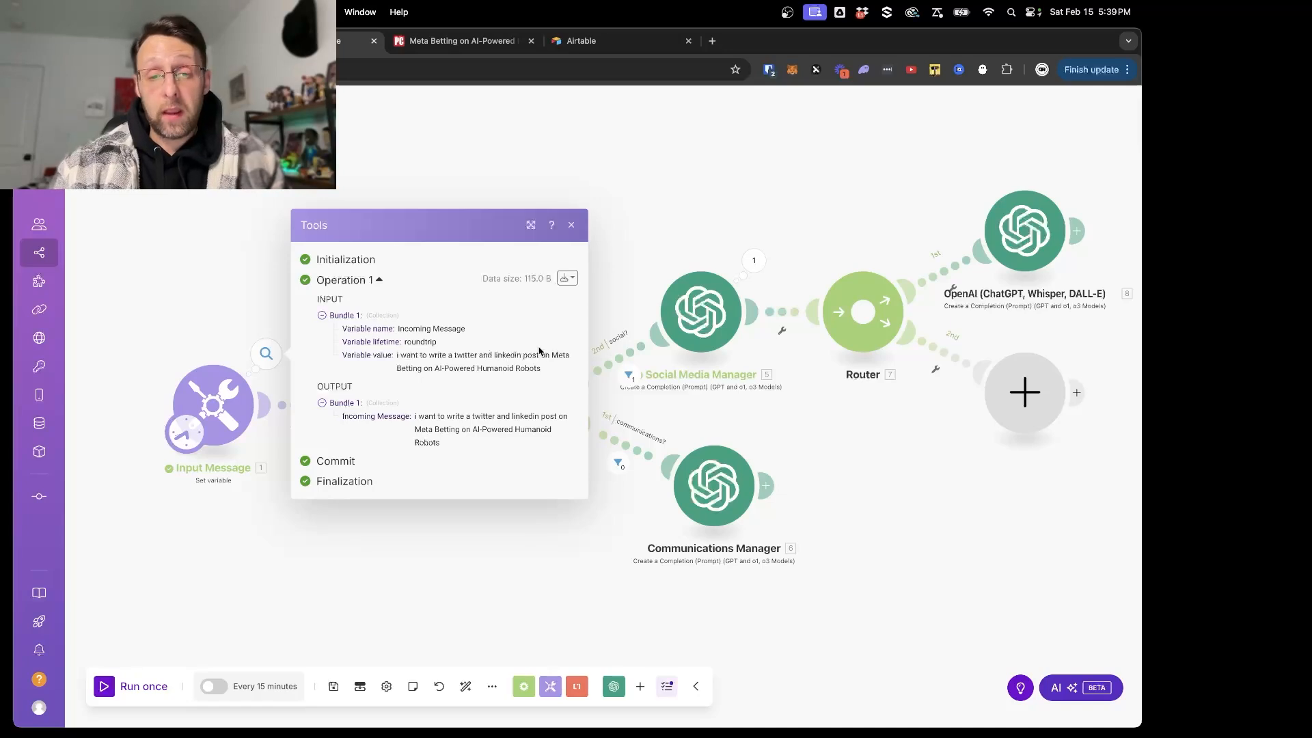
pyautogui.moveTo(553, 357); pyautogui.dragTo(556, 378)
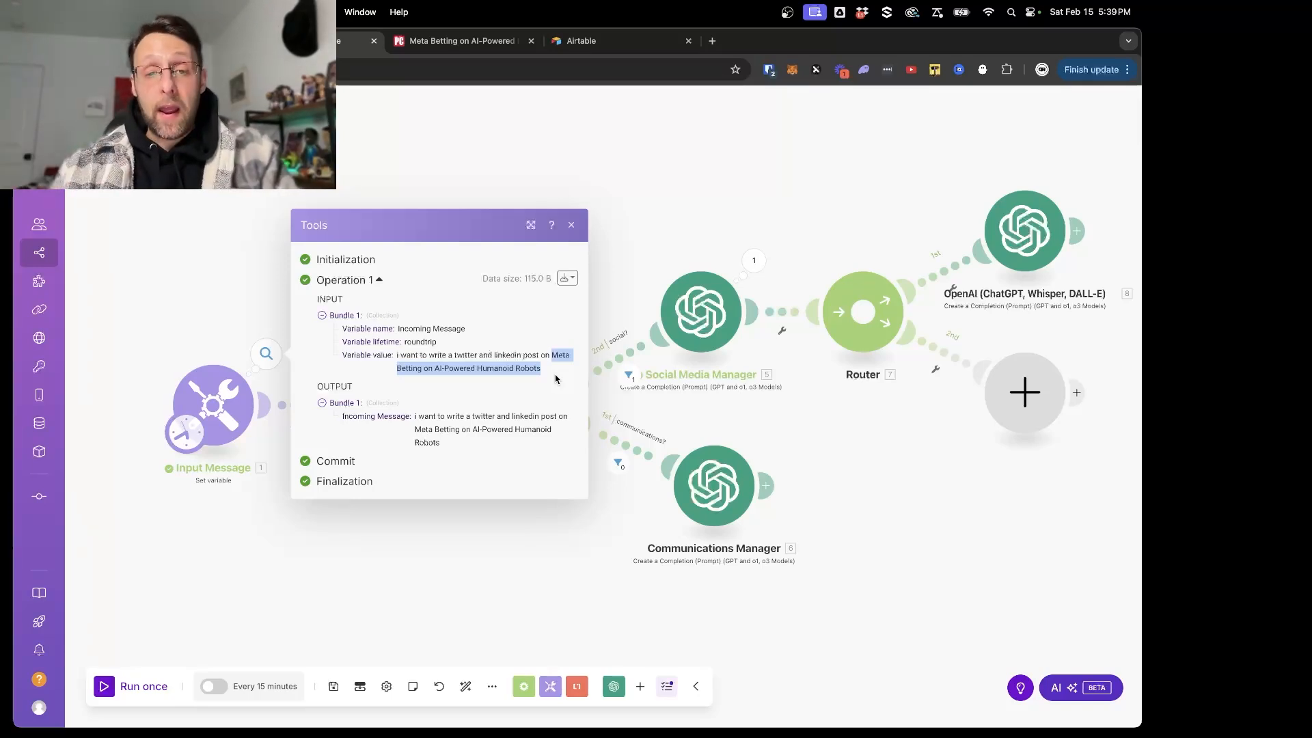
pyautogui.click(633, 210)
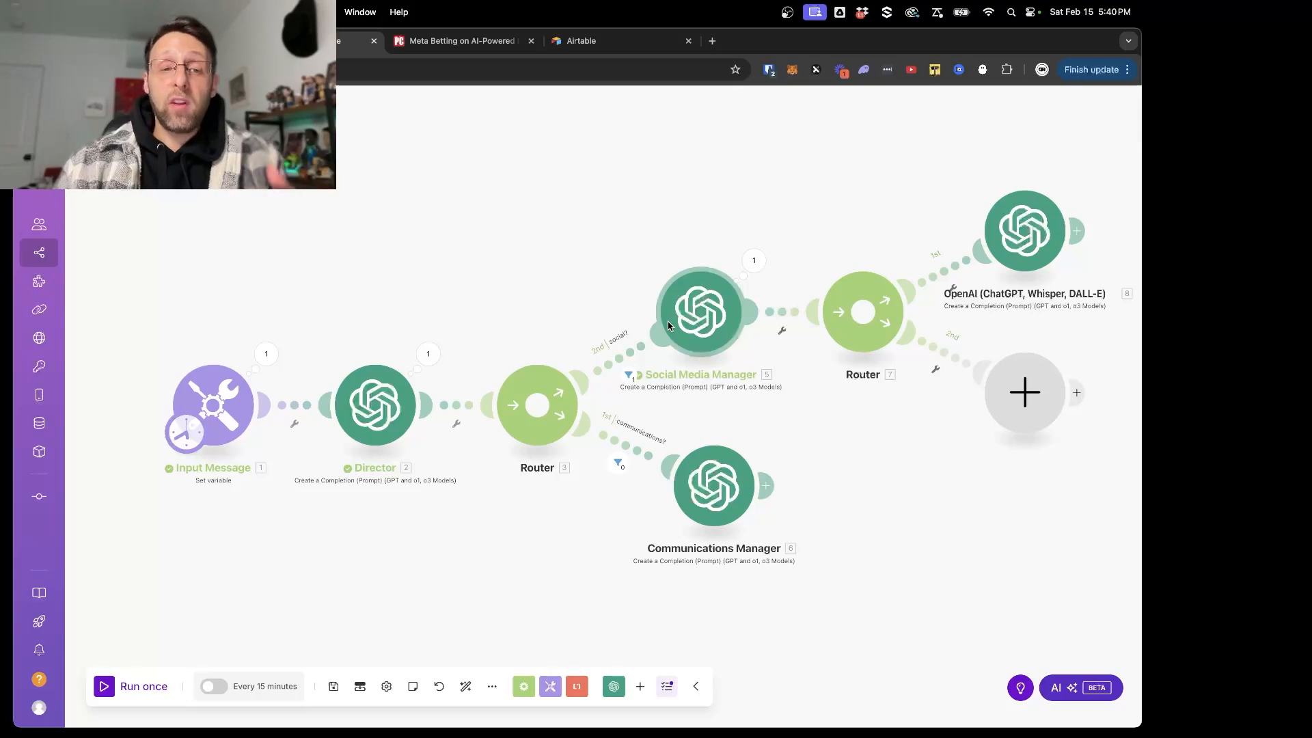
pyautogui.click(266, 353)
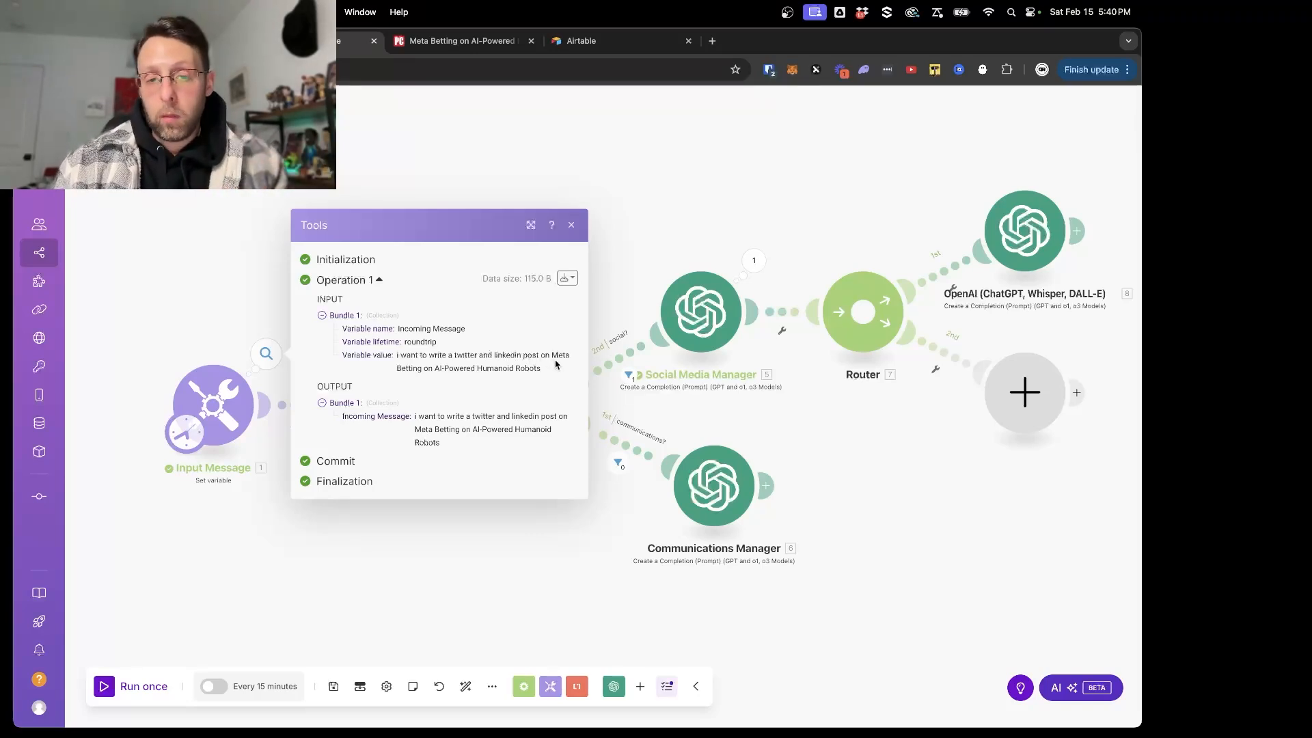
pyautogui.moveTo(551, 360); pyautogui.dragTo(560, 389)
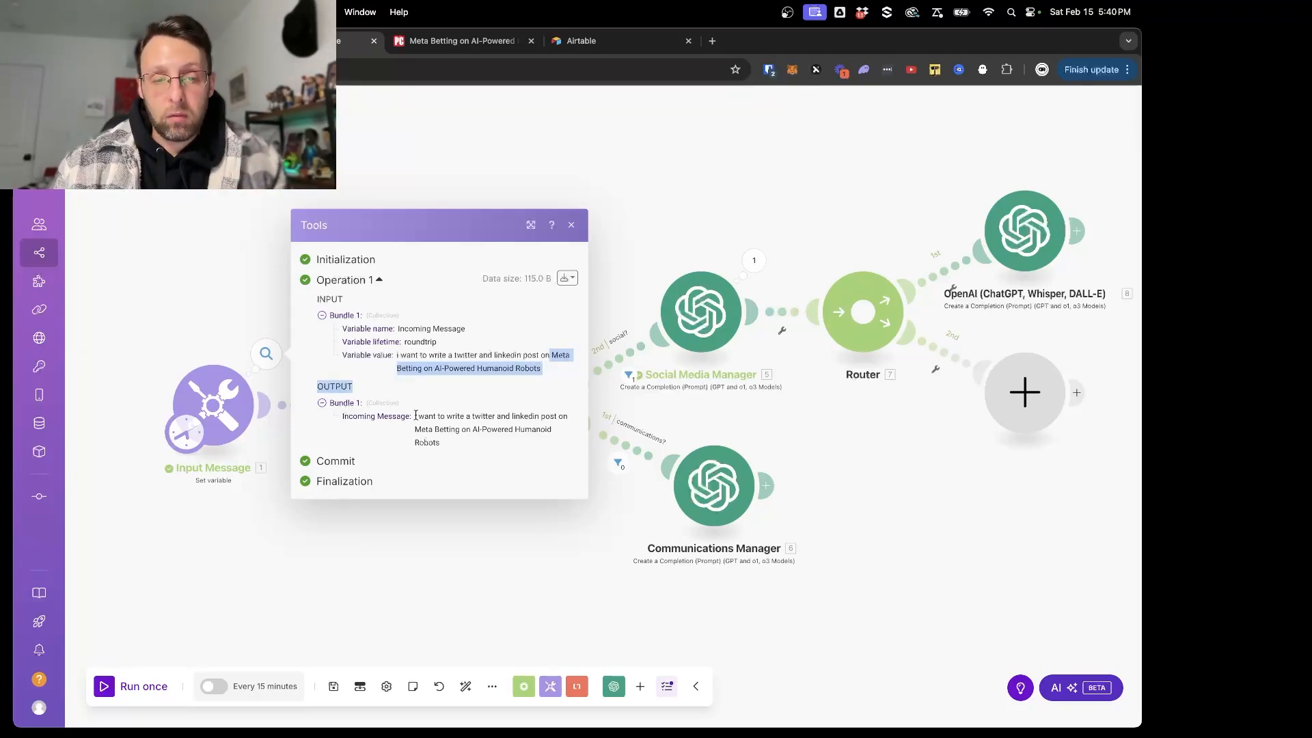
pyautogui.moveTo(416, 417); pyautogui.dragTo(480, 456)
pyautogui.click(483, 456)
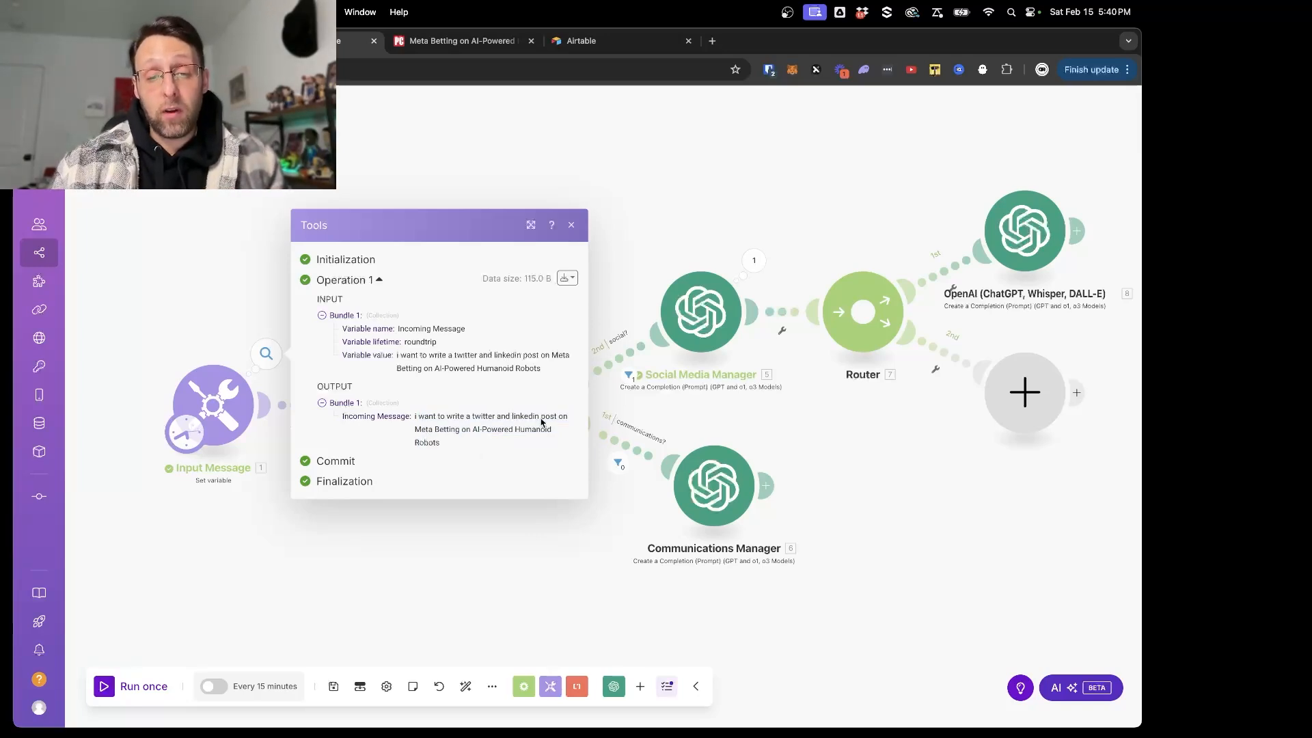
pyautogui.moveTo(415, 429); pyautogui.dragTo(455, 444)
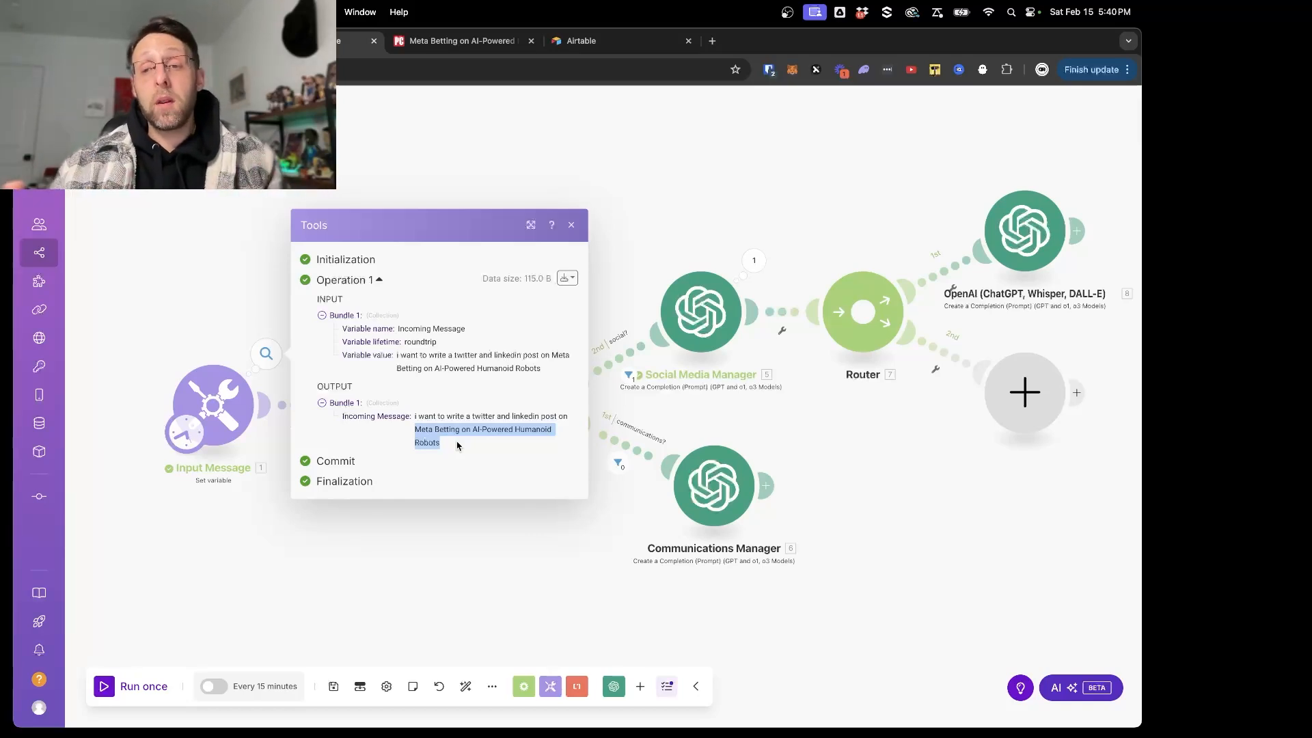
# - In the Social Media Manager's system message, reword the start of the task paragraph to "You have 2 tasks:" on its own line
pyautogui.click(1004, 234)
pyautogui.scroll(-2, 848, 492)
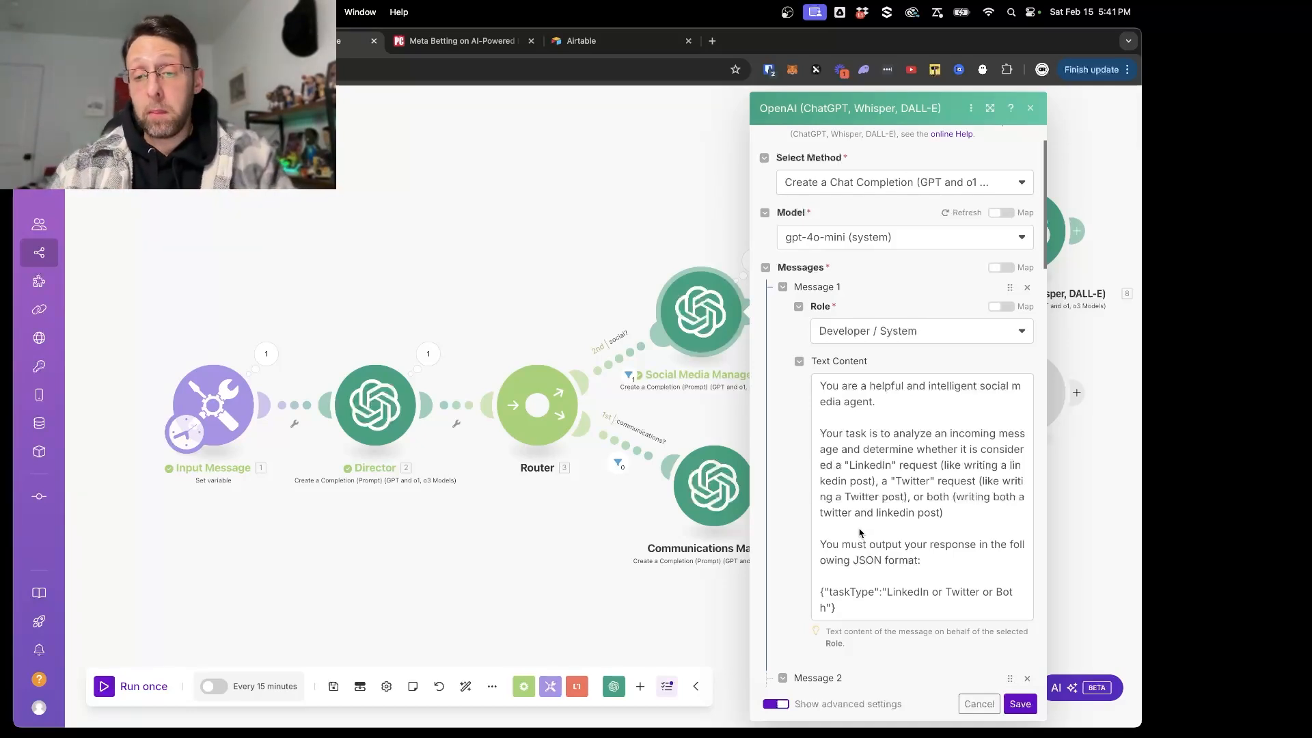
pyautogui.click(841, 435)
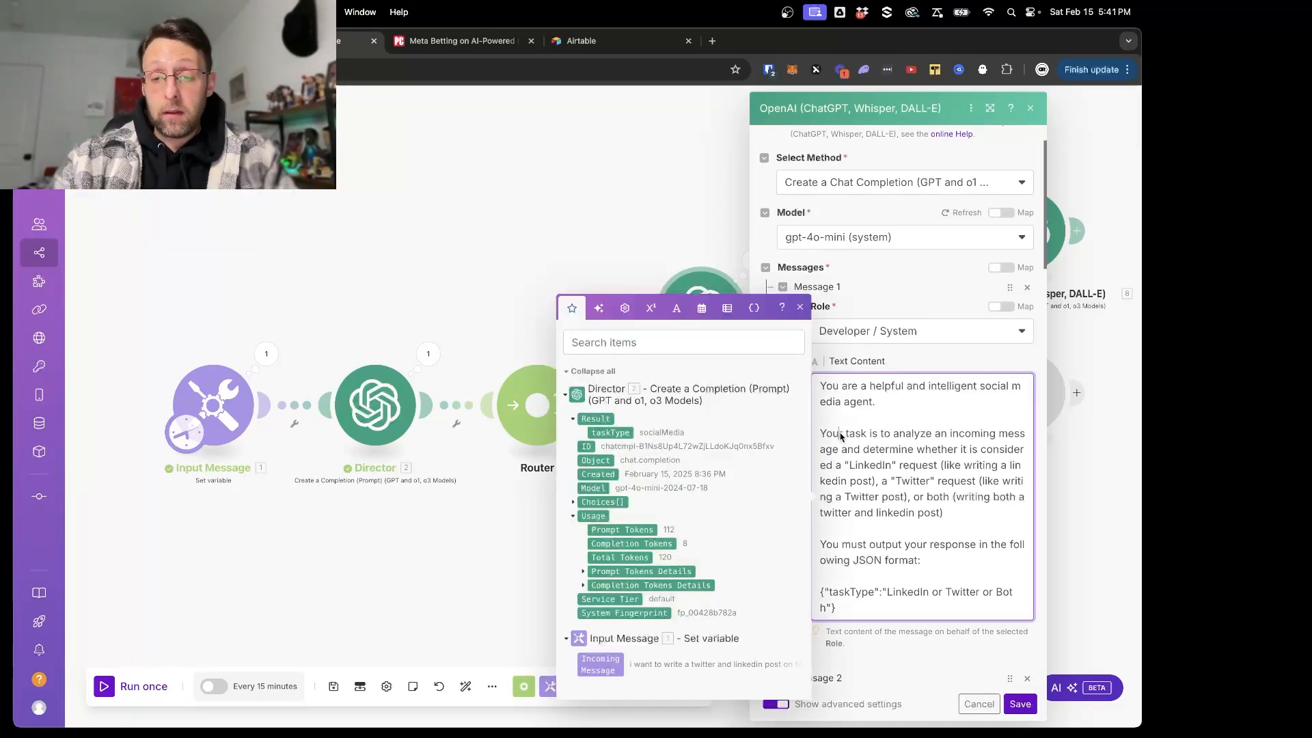
pyautogui.write('have ')
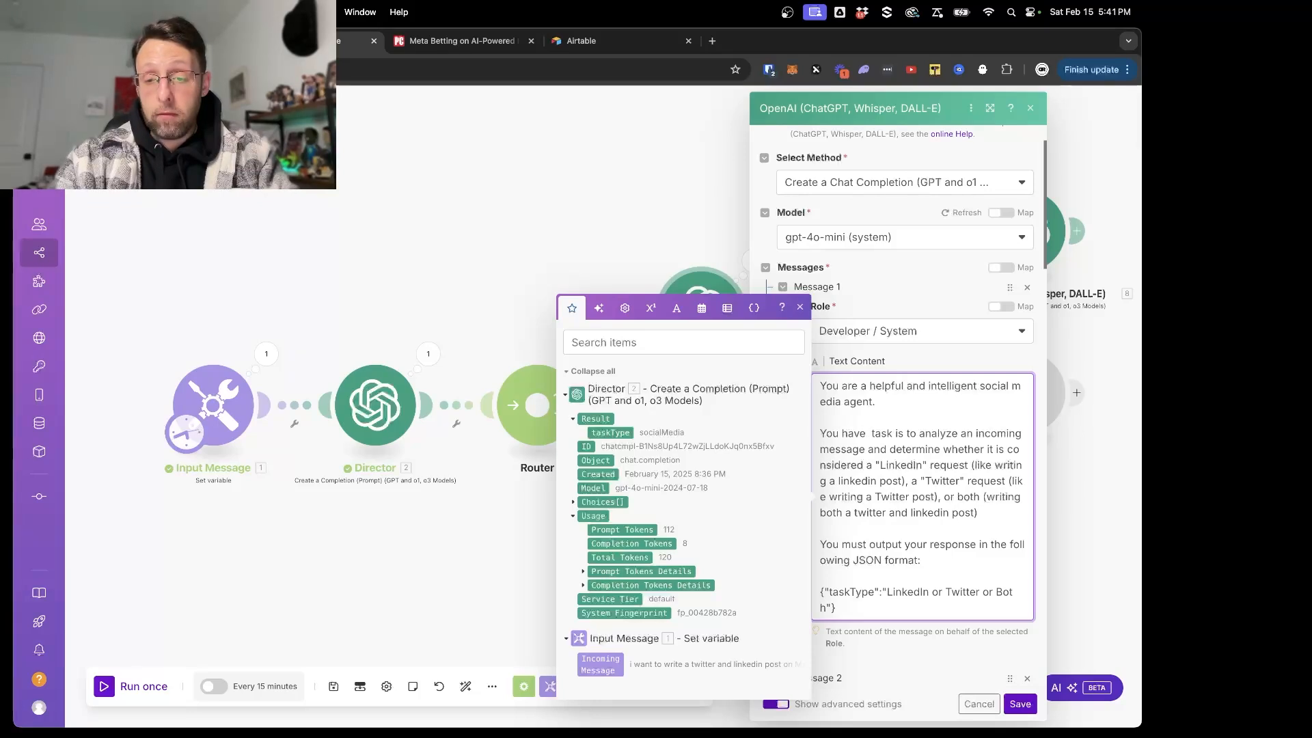
pyautogui.write('2')
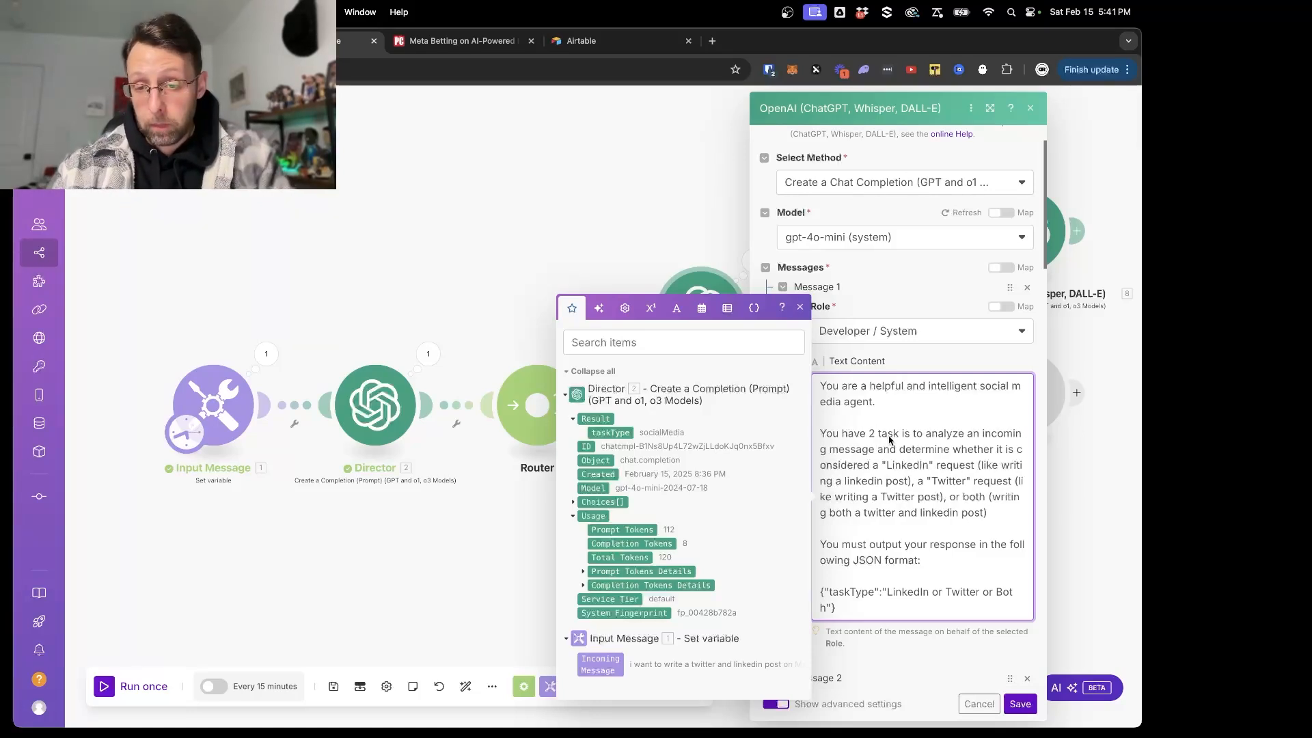
pyautogui.write('s')
pyautogui.press('Return')
pyautogui.press('Return')
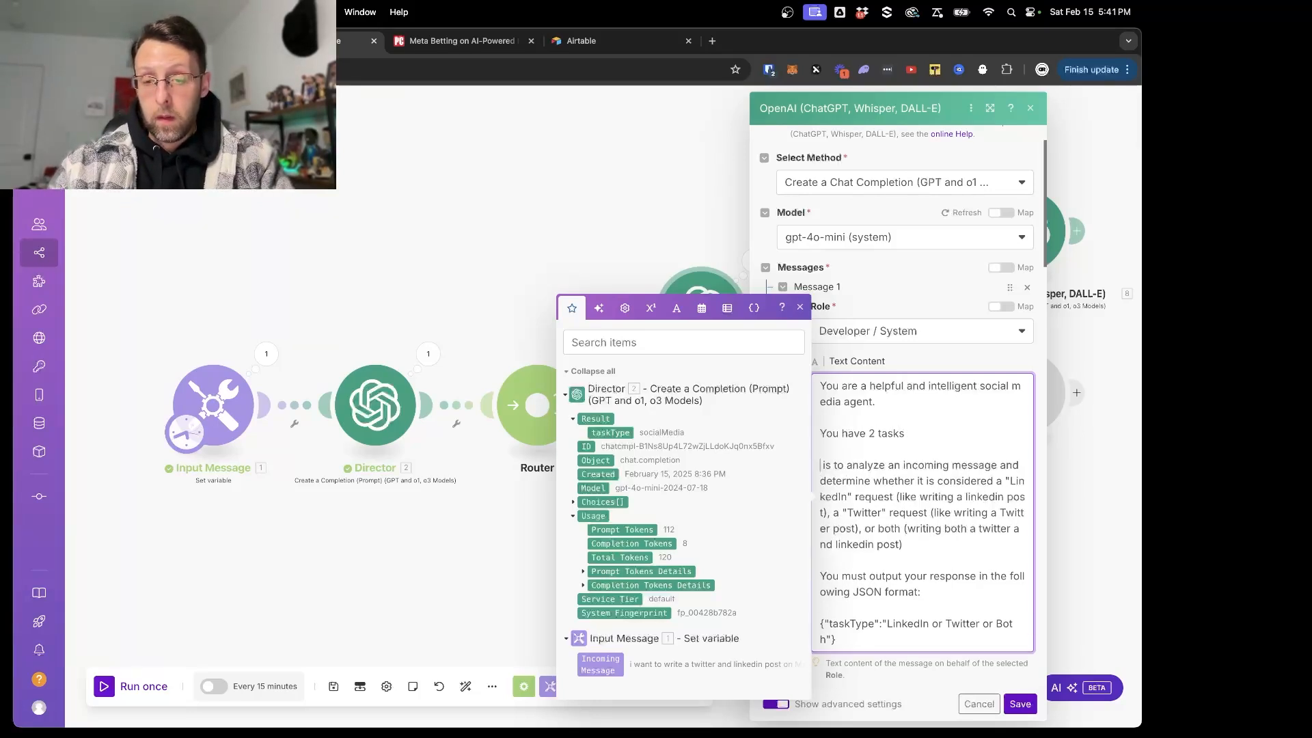
pyautogui.press('BackSpace')
pyautogui.press('BackSpace')
pyautogui.write(':')
pyautogui.press('Return')
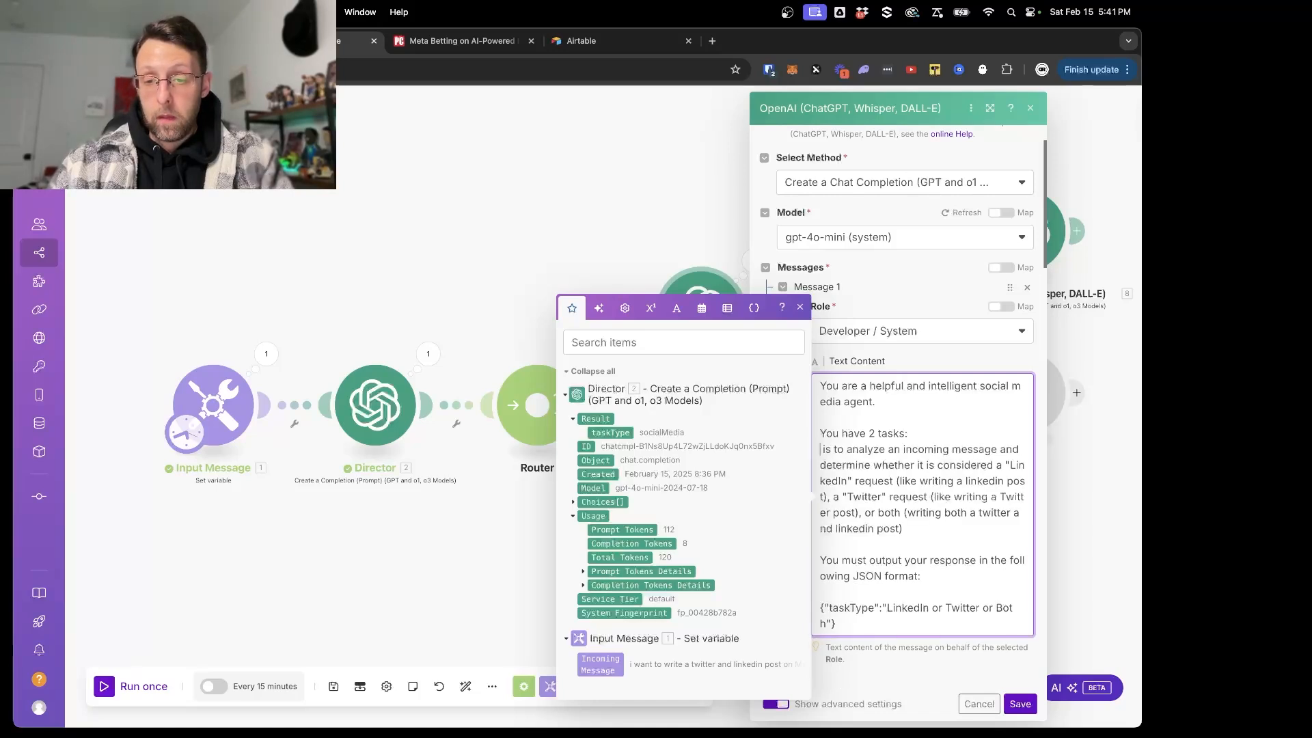
# - Number the first task "1)" and remove the leading "is to" so it begins with "analyze an incoming message"
pyautogui.press('Return')
pyautogui.write('1)')
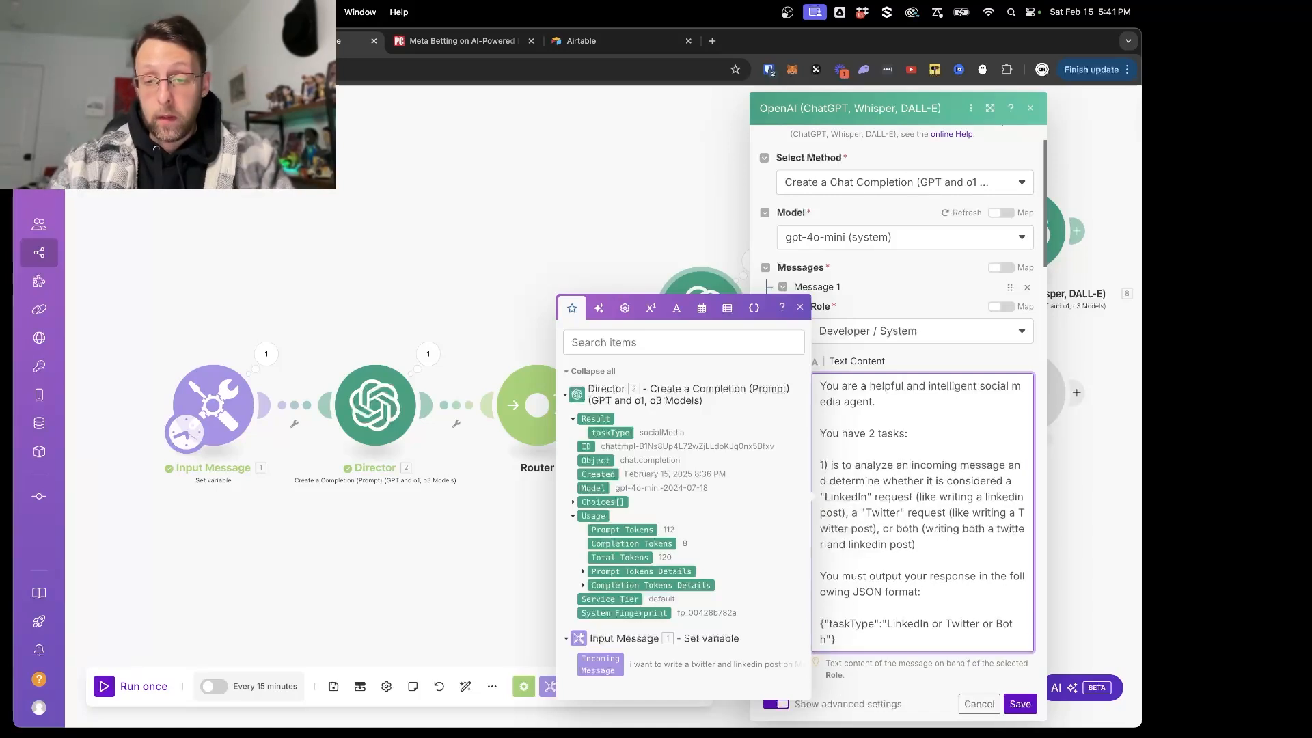
pyautogui.moveTo(860, 469); pyautogui.dragTo(840, 469)
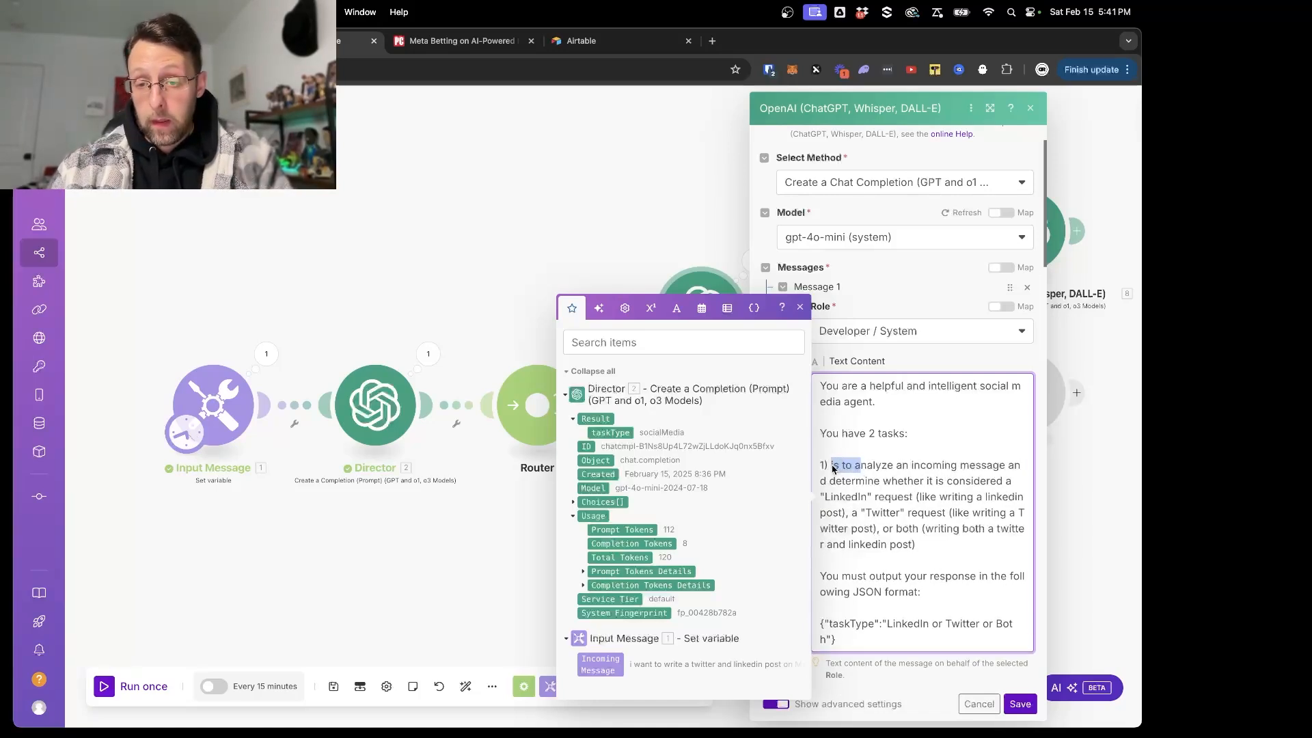
pyautogui.press('BackSpace')
pyautogui.write('a')
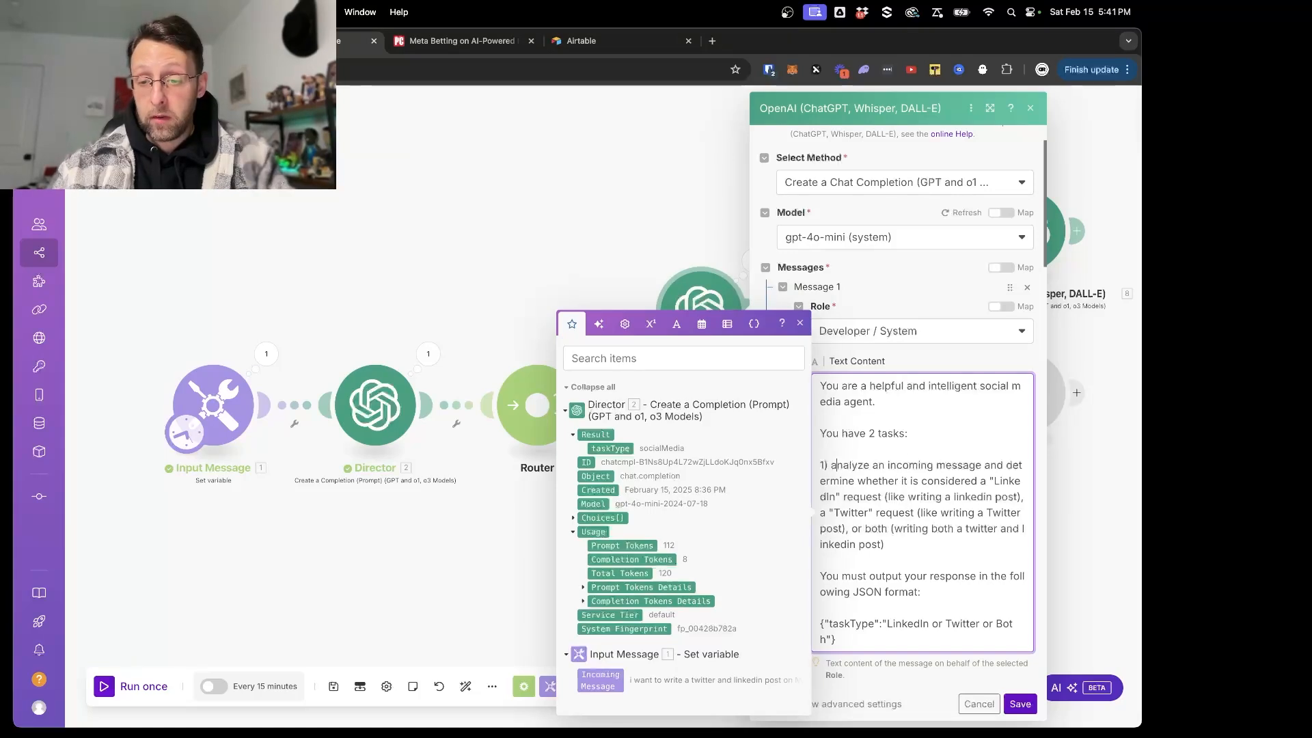
# - Add a second task below the first one: "2) extract the main topic from the incoming message"
pyautogui.click(894, 540)
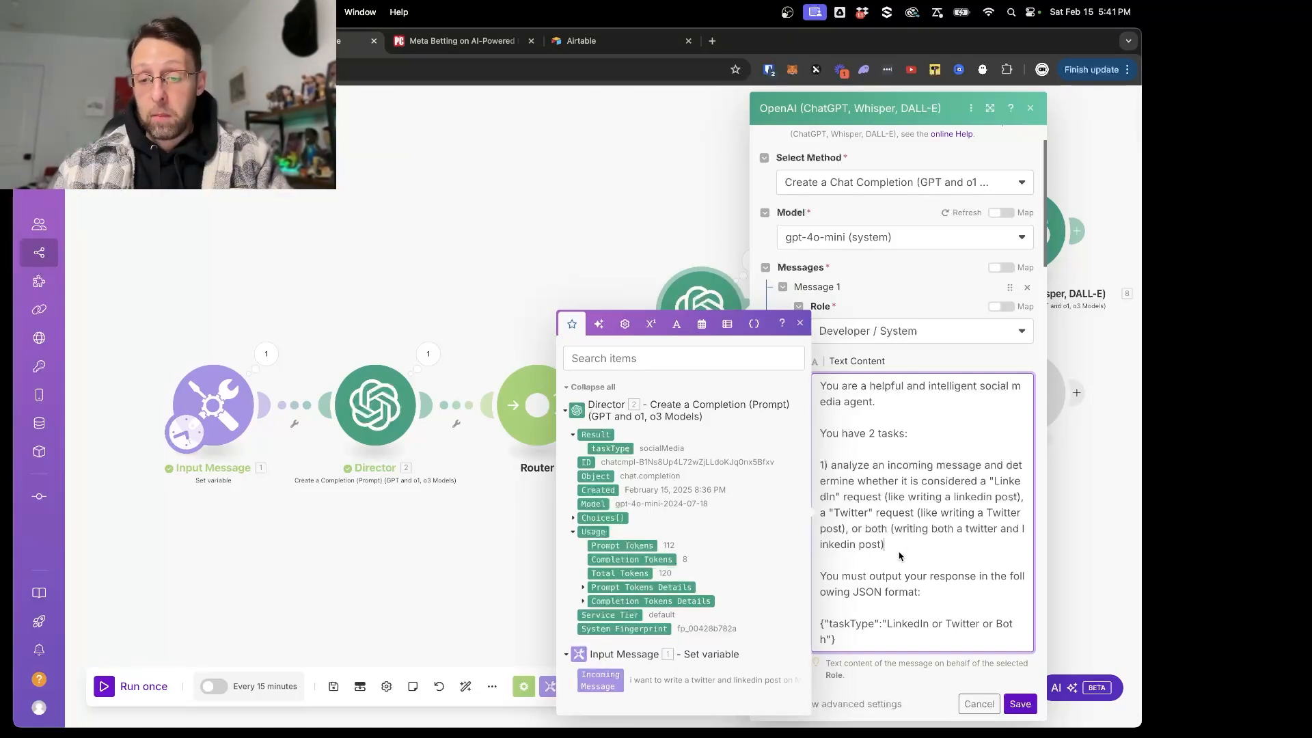
pyautogui.press('Return')
pyautogui.press('Return')
pyautogui.write('2) extract the m')
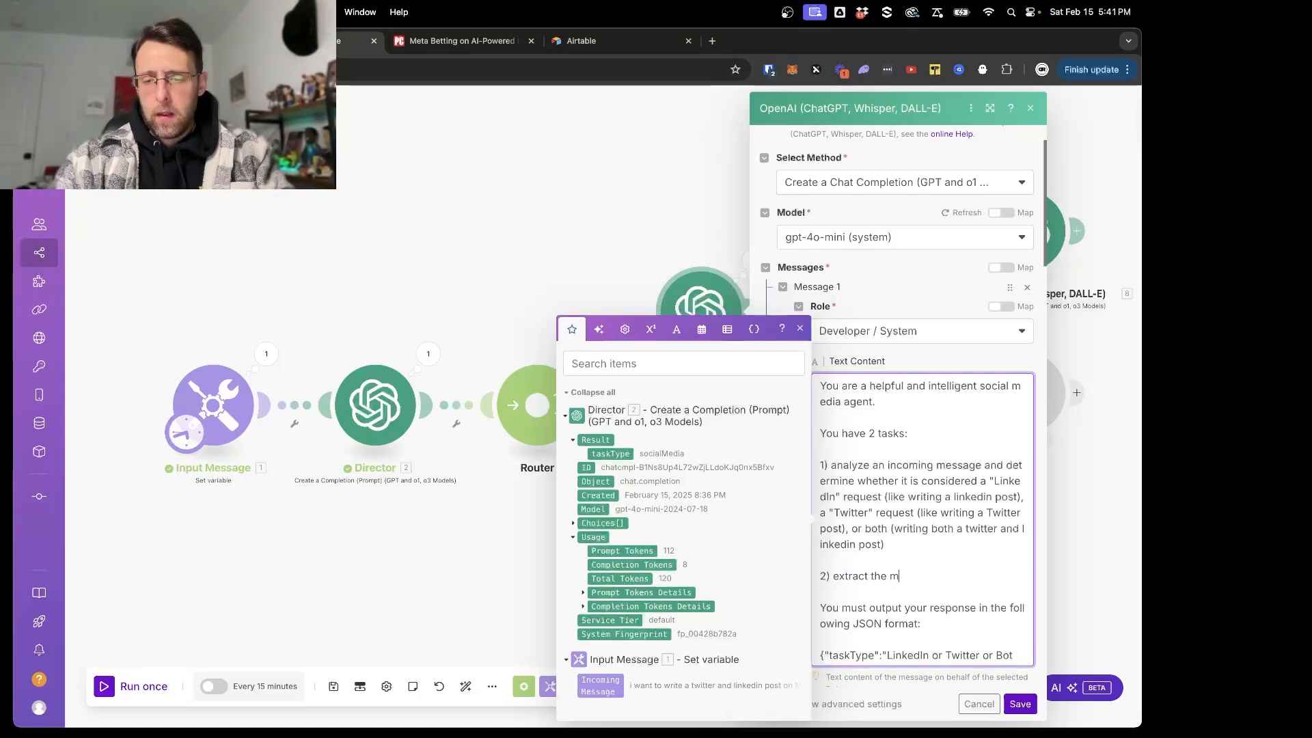
pyautogui.write('ain topic from the inc')
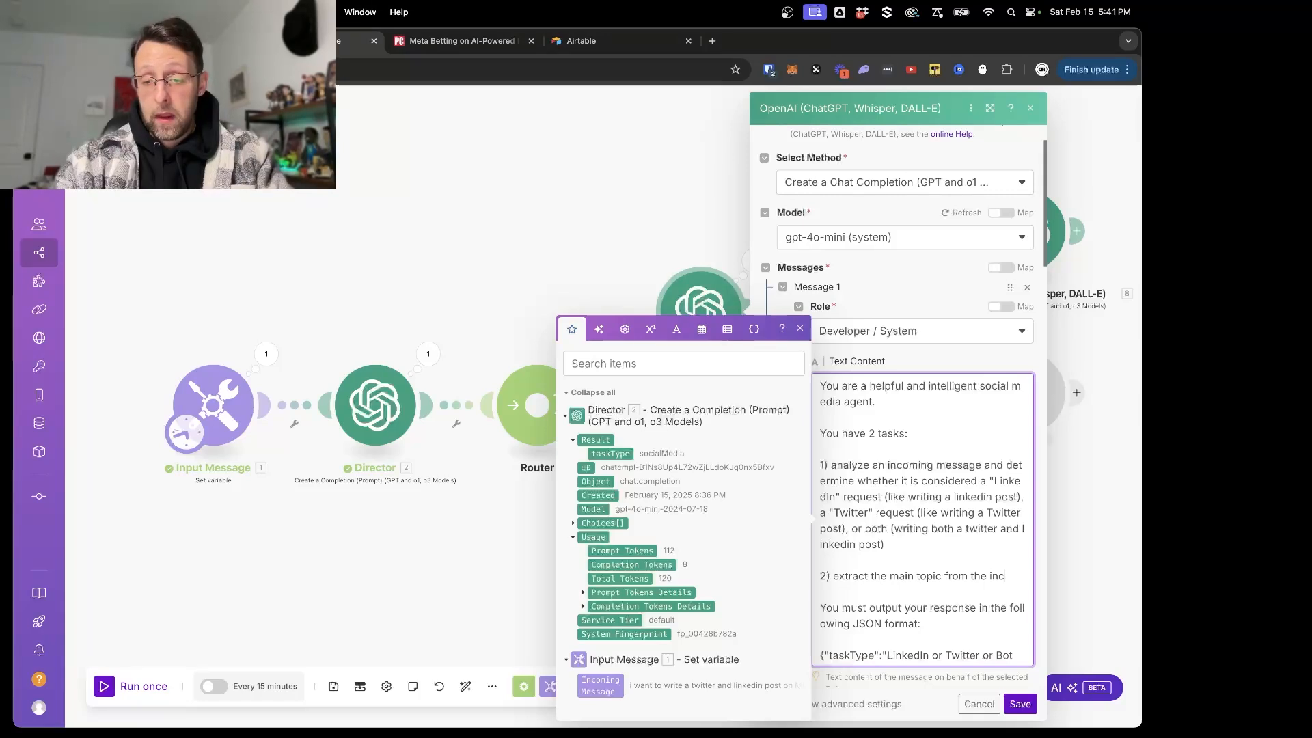
pyautogui.write('oming message')
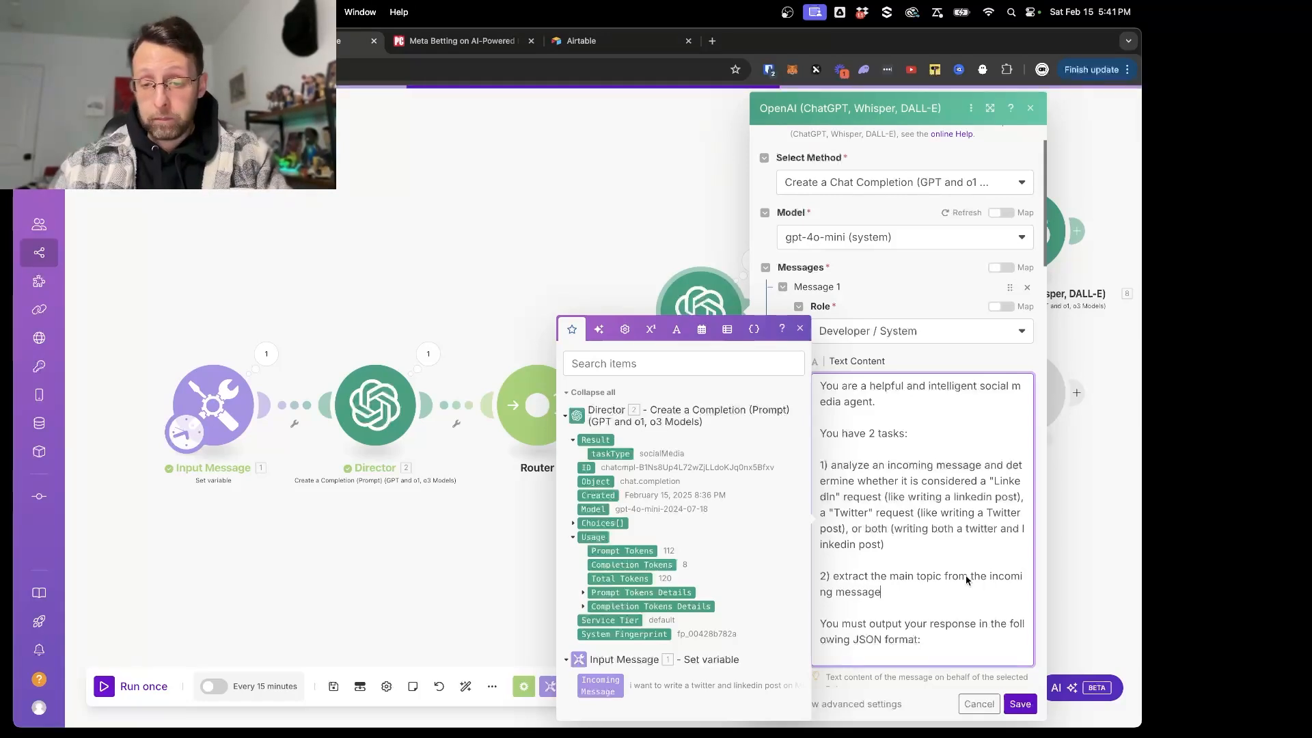
# - Extend the prompt's JSON output format with an empty "topic":"" field after taskType
pyautogui.scroll(-1, 935, 604)
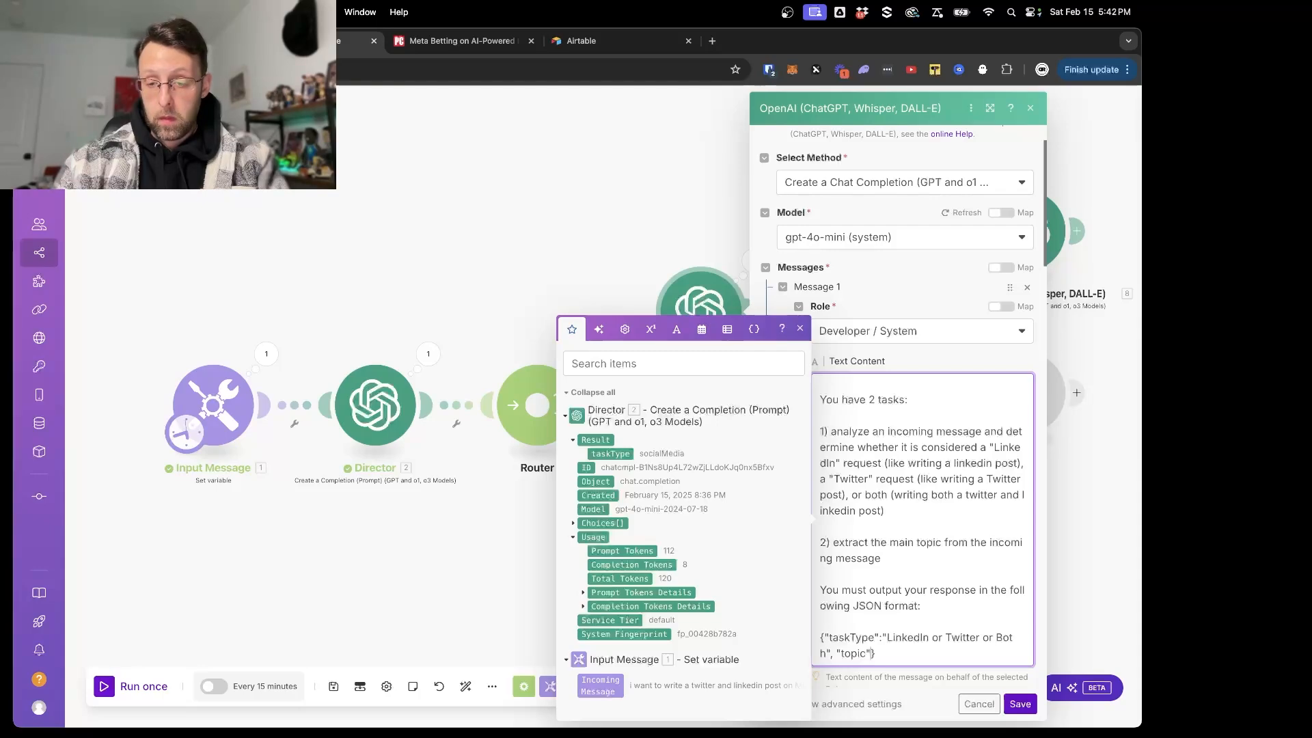
pyautogui.write(':')
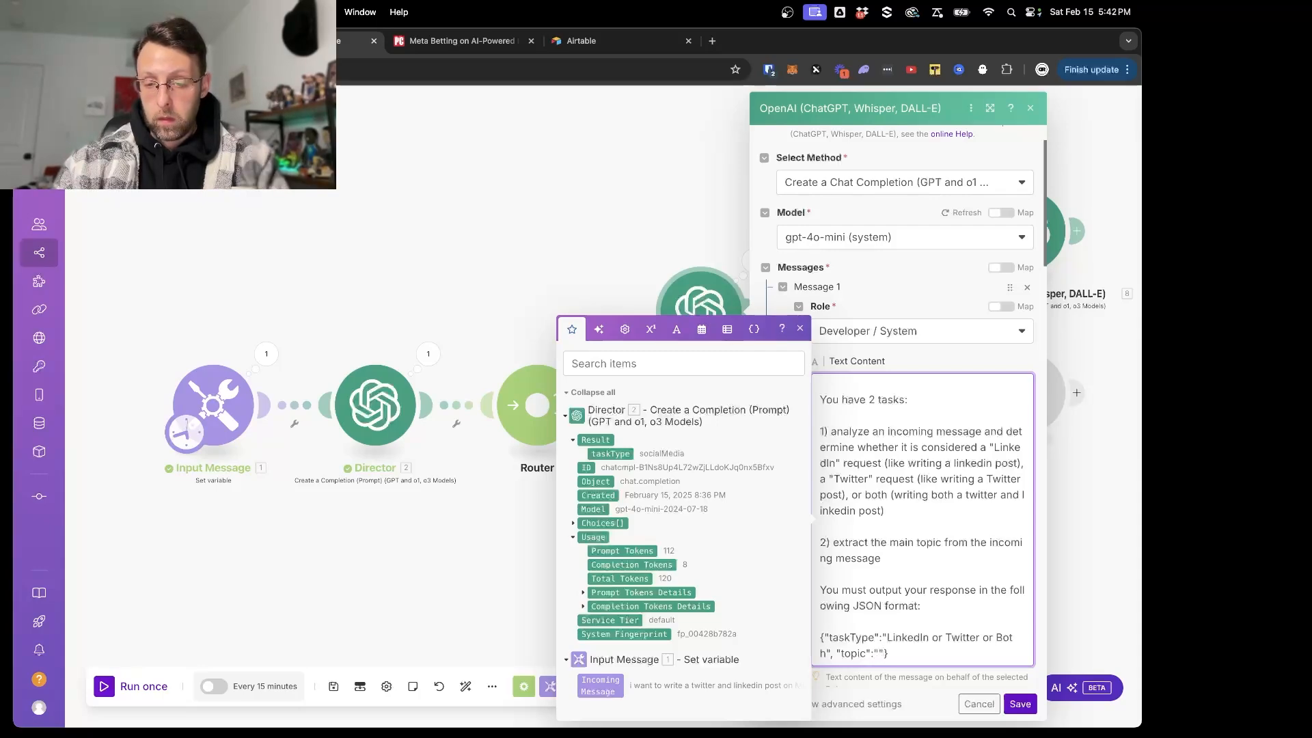
pyautogui.scroll(-3, 917, 610)
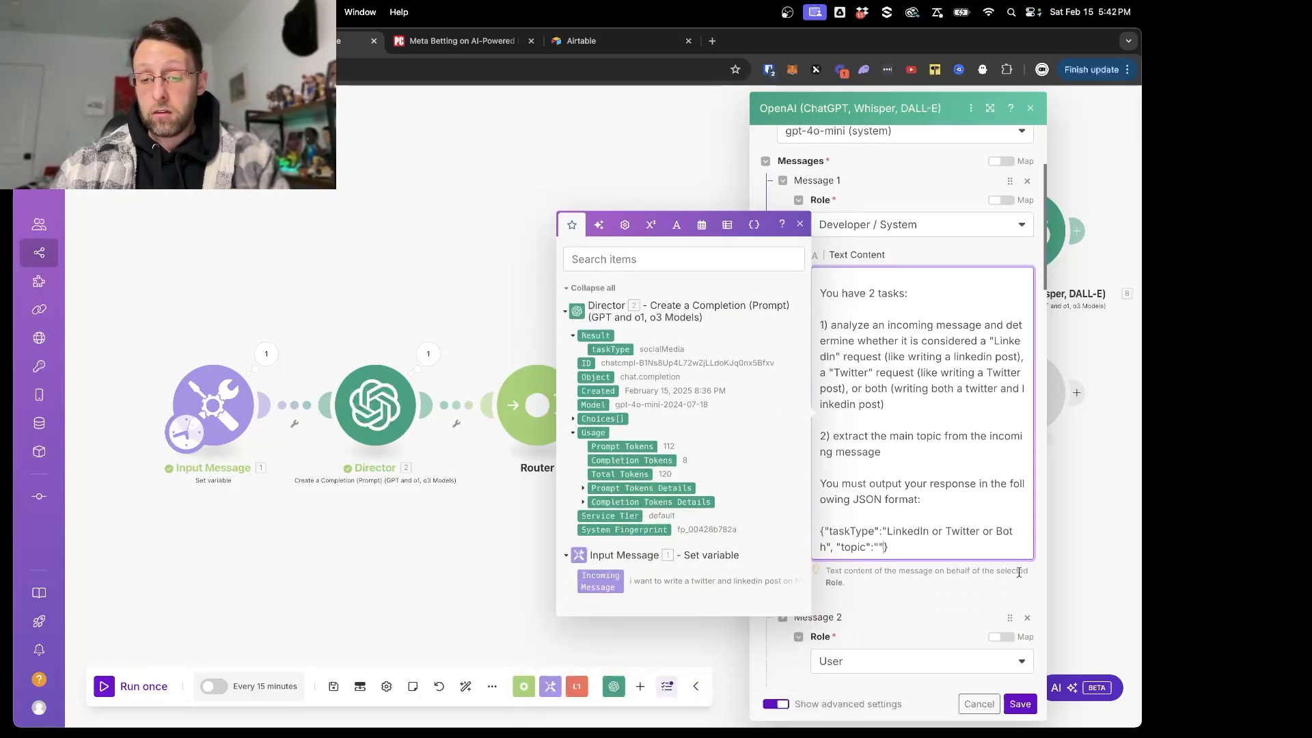
pyautogui.click(927, 643)
# - Add a third message to the Social Media Manager with the User role and the text "Example incoming message:"
pyautogui.scroll(-8, 935, 615)
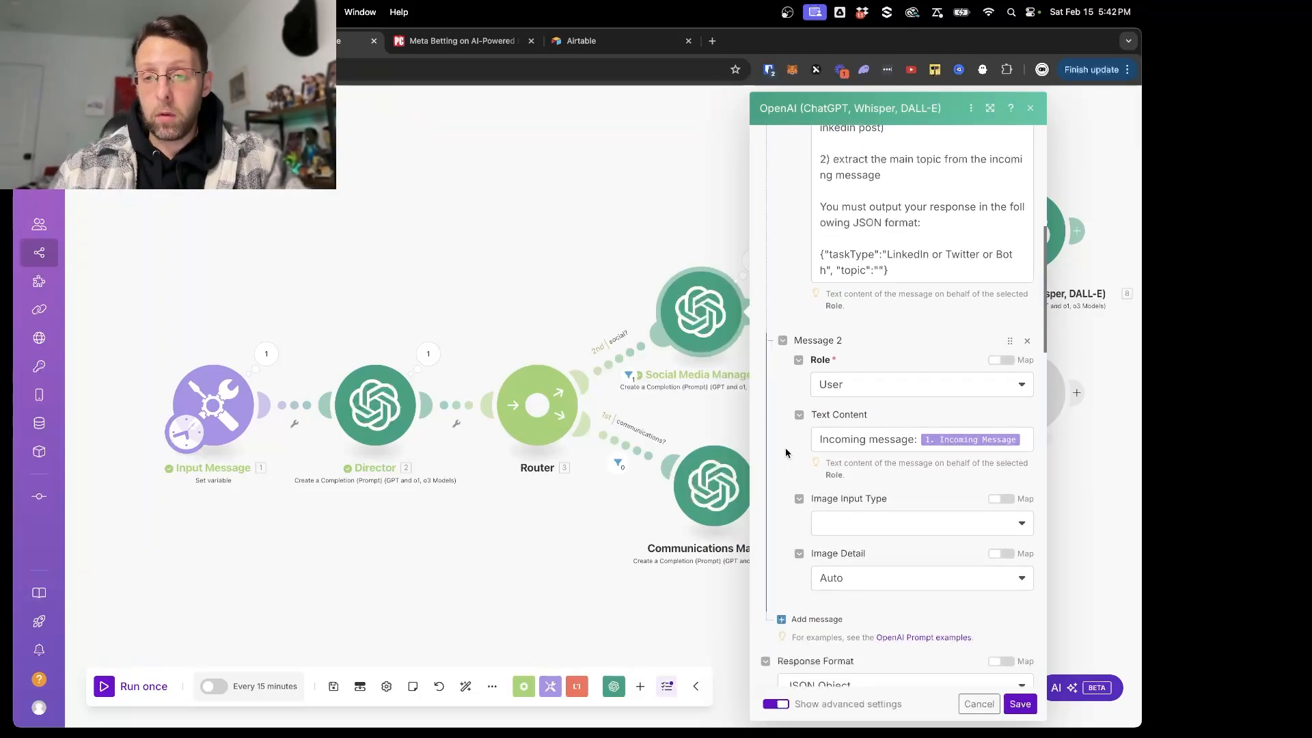
pyautogui.scroll(-3, 772, 509)
pyautogui.click(806, 486)
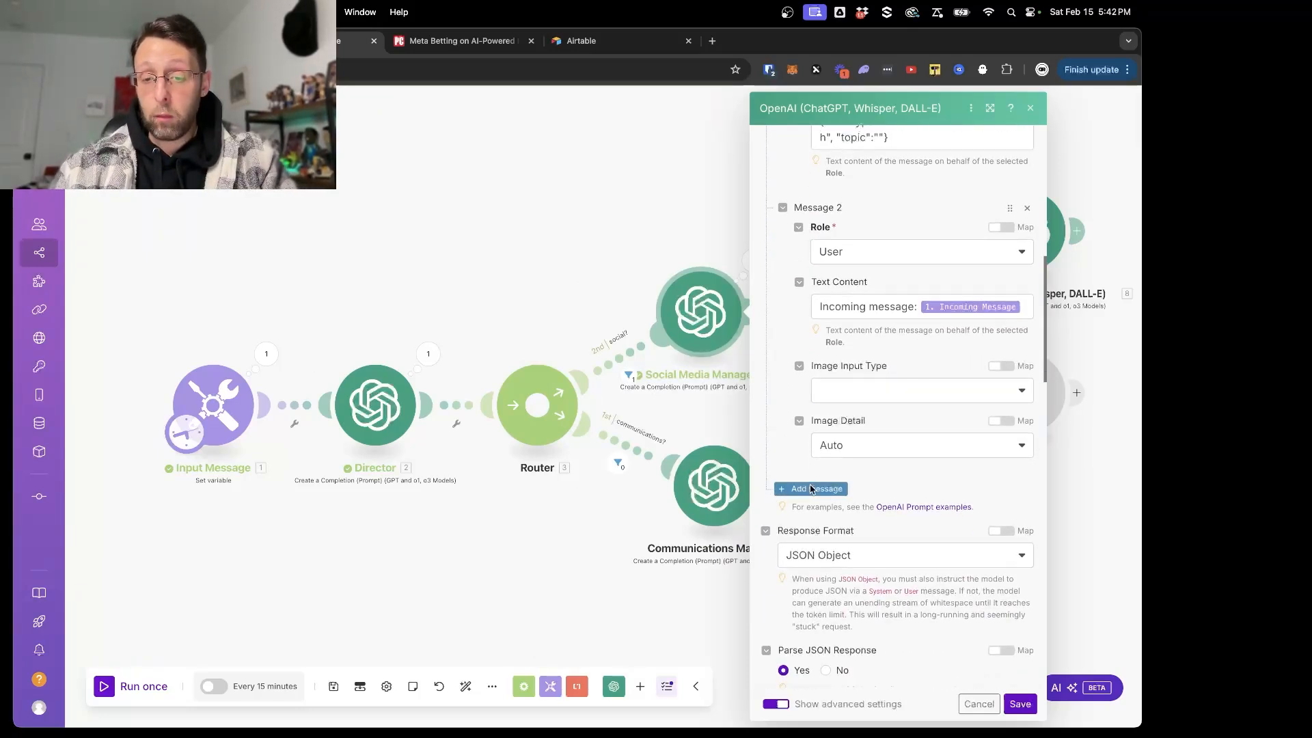
pyautogui.click(861, 529)
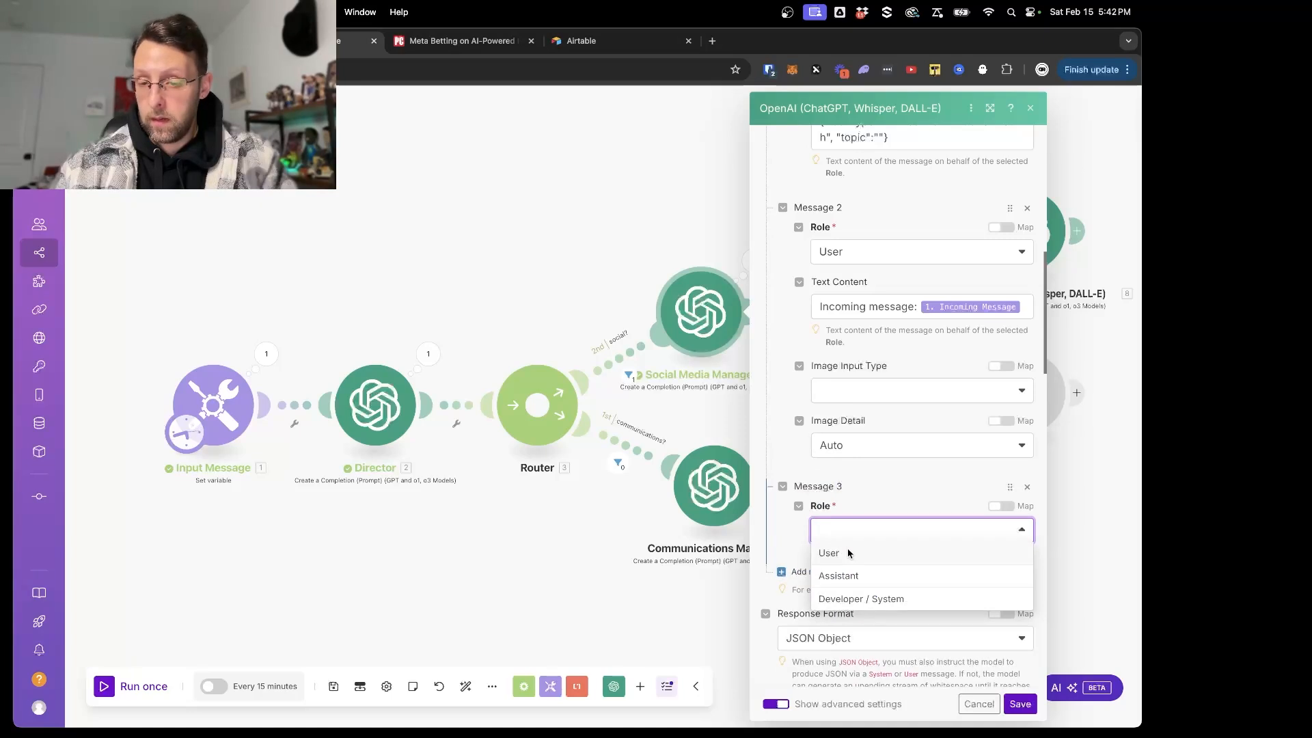
pyautogui.click(847, 553)
pyautogui.click(846, 586)
pyautogui.write('Edmap')
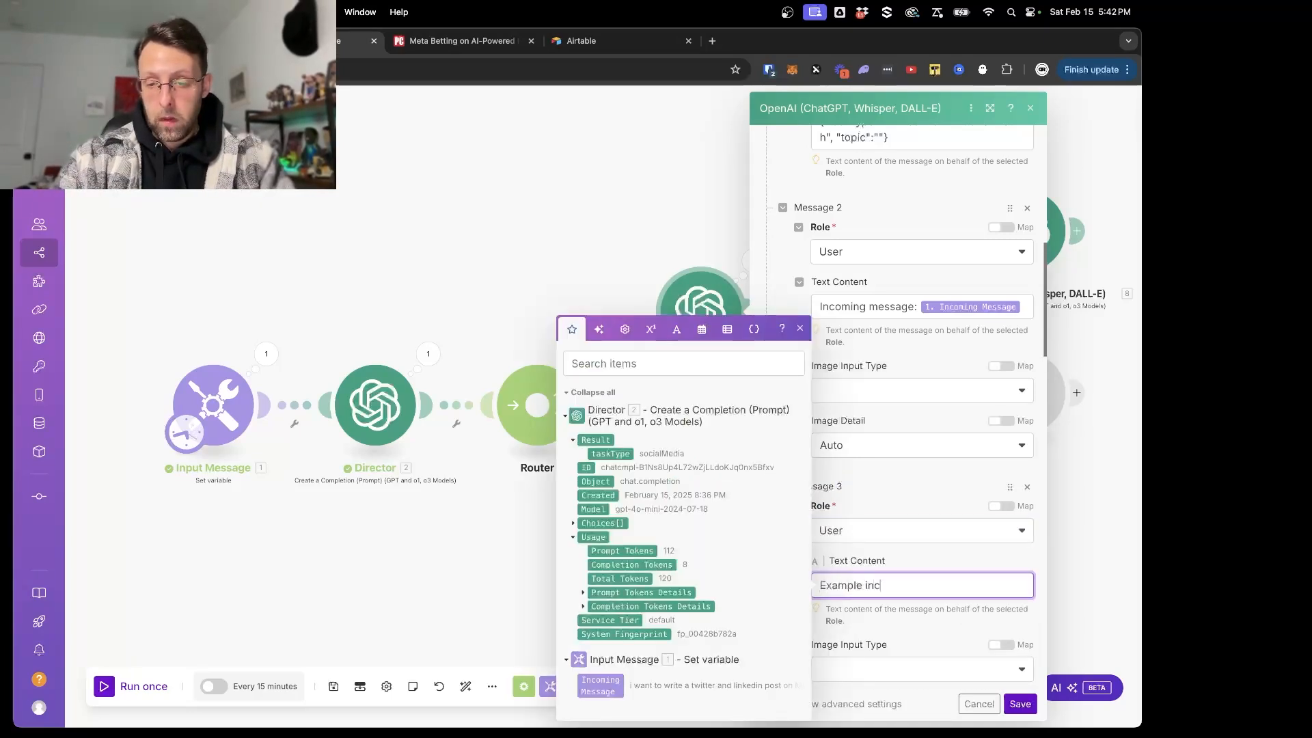
pyautogui.write('le incoming message:')
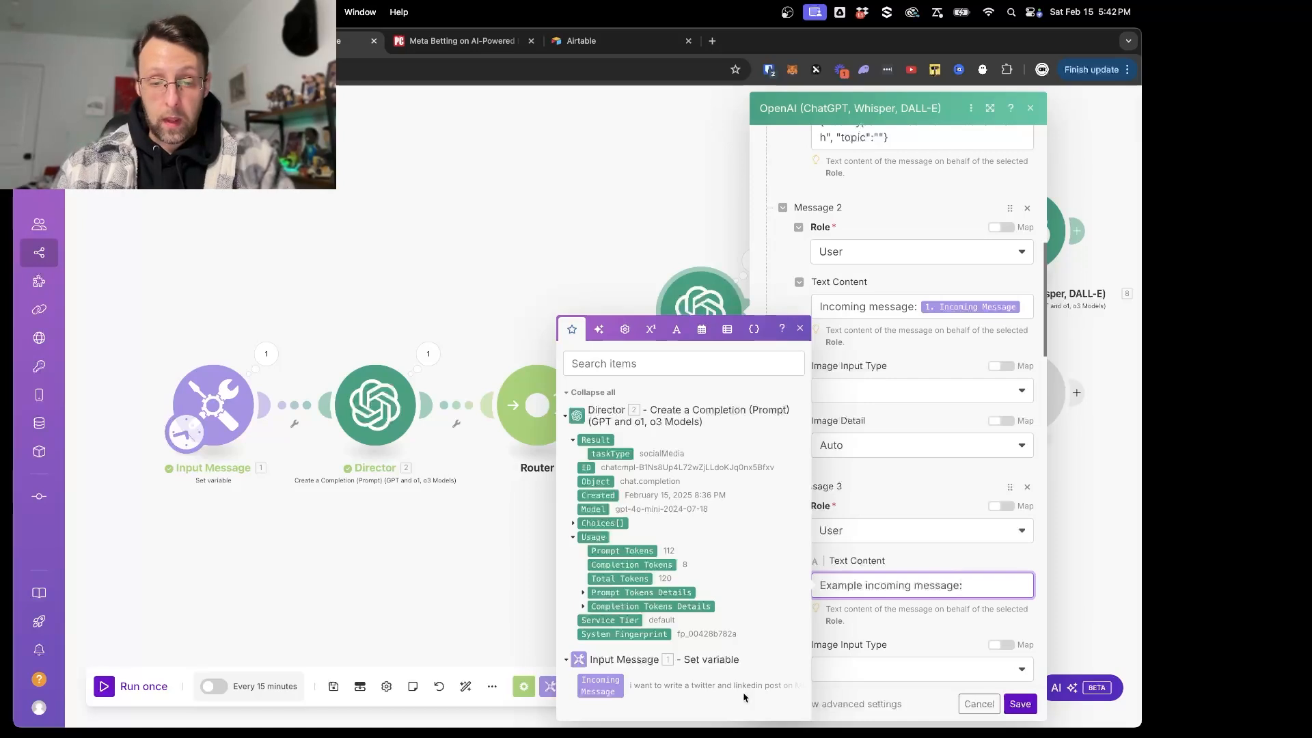
# - Copy the incoming message text from the Input Message module's run output and paste it after "Example incoming message:" in Message 3
pyautogui.click(266, 353)
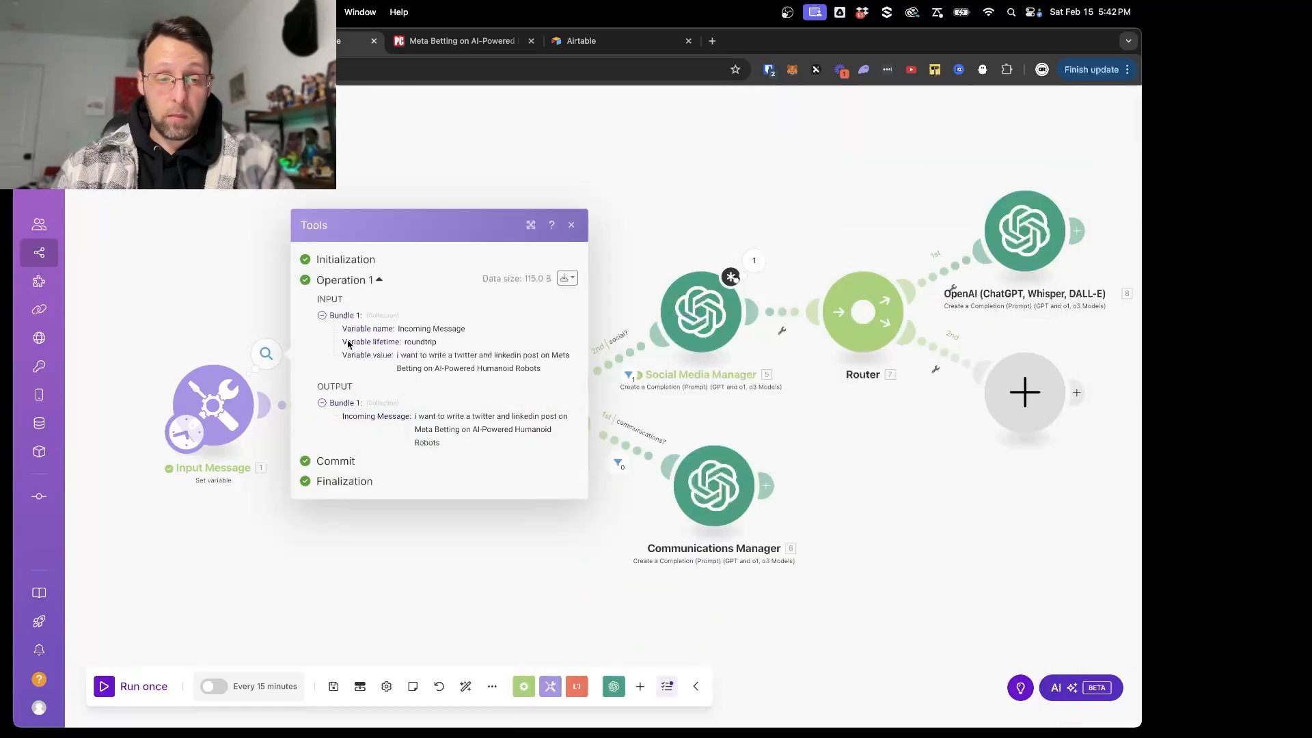
pyautogui.moveTo(414, 416); pyautogui.dragTo(444, 447)
pyautogui.press('super+c')
pyautogui.click(411, 416)
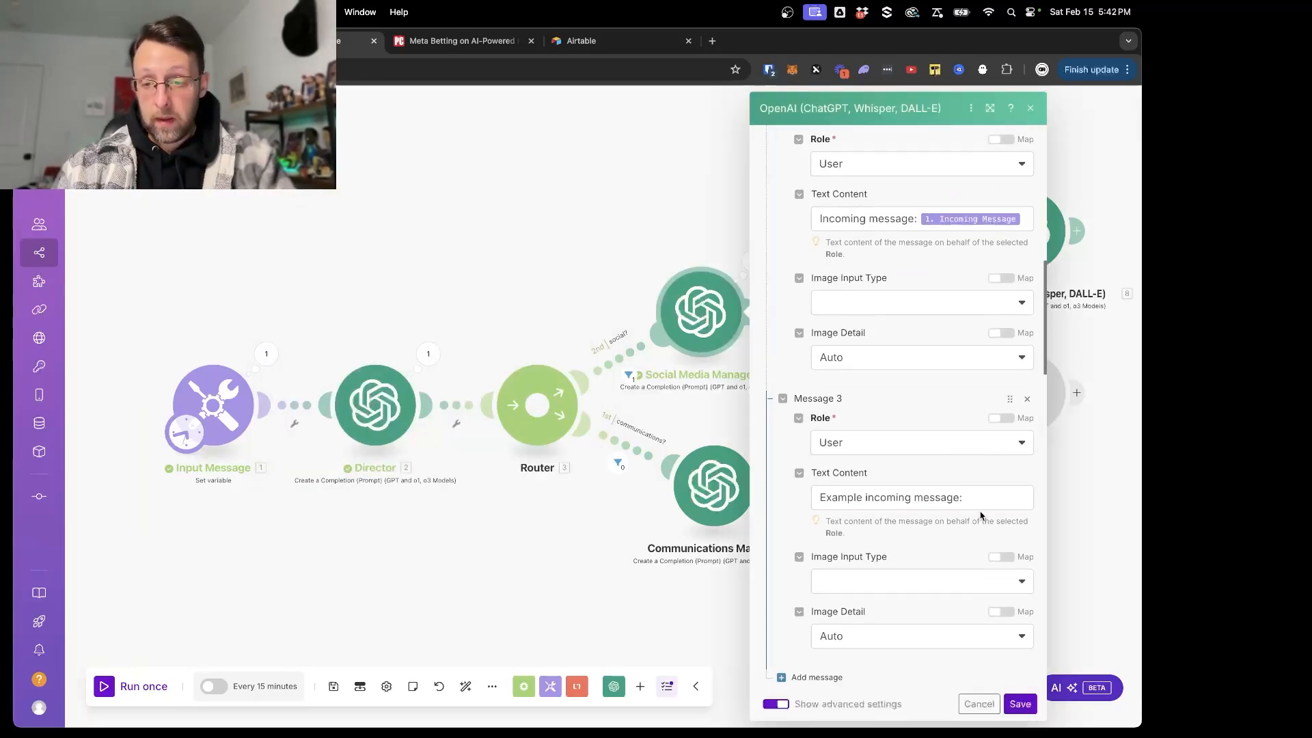
pyautogui.click(983, 499)
pyautogui.press('super+v')
# - Below a blank line in Message 3, add "Main topic: Meta Betting on AI-Powered Humanoid Robots", copying the topic from the example message
pyautogui.press('Return')
pyautogui.press('Return')
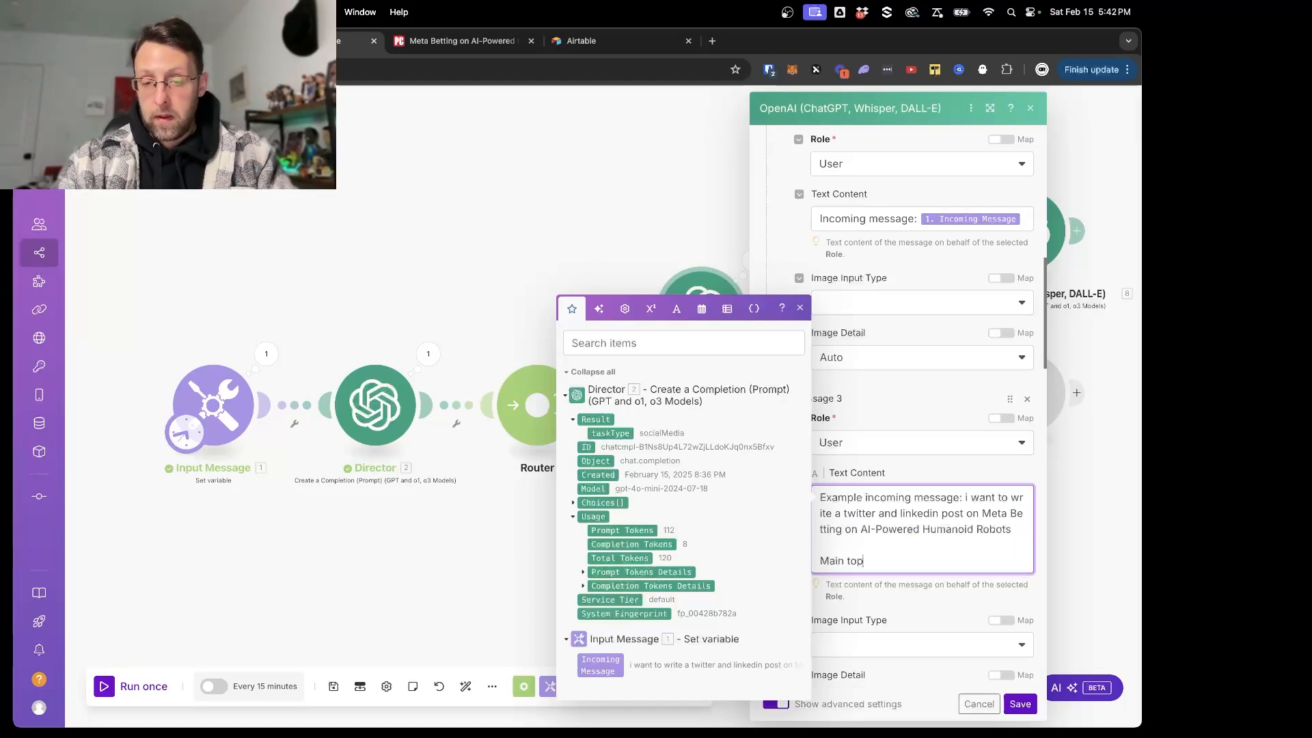
pyautogui.moveTo(983, 514); pyautogui.dragTo(1025, 528)
pyautogui.press('super+c')
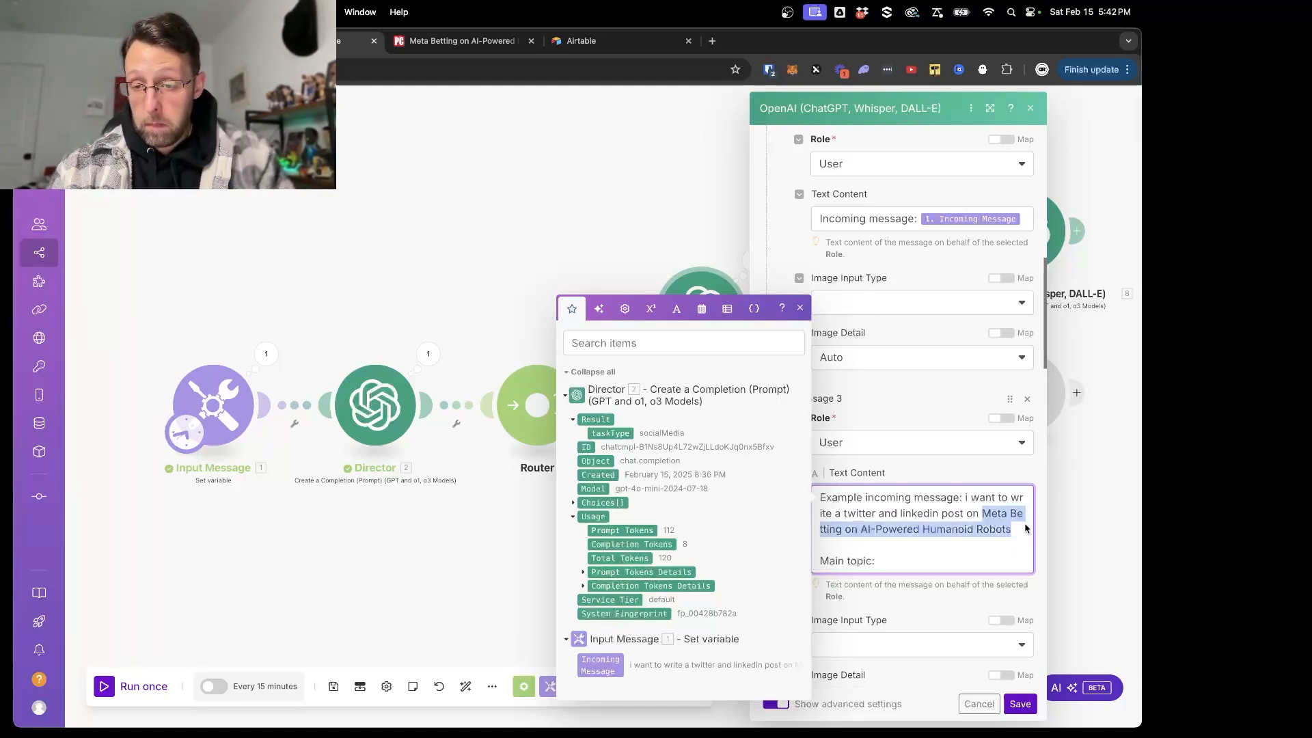
pyautogui.click(929, 550)
pyautogui.press('super+v')
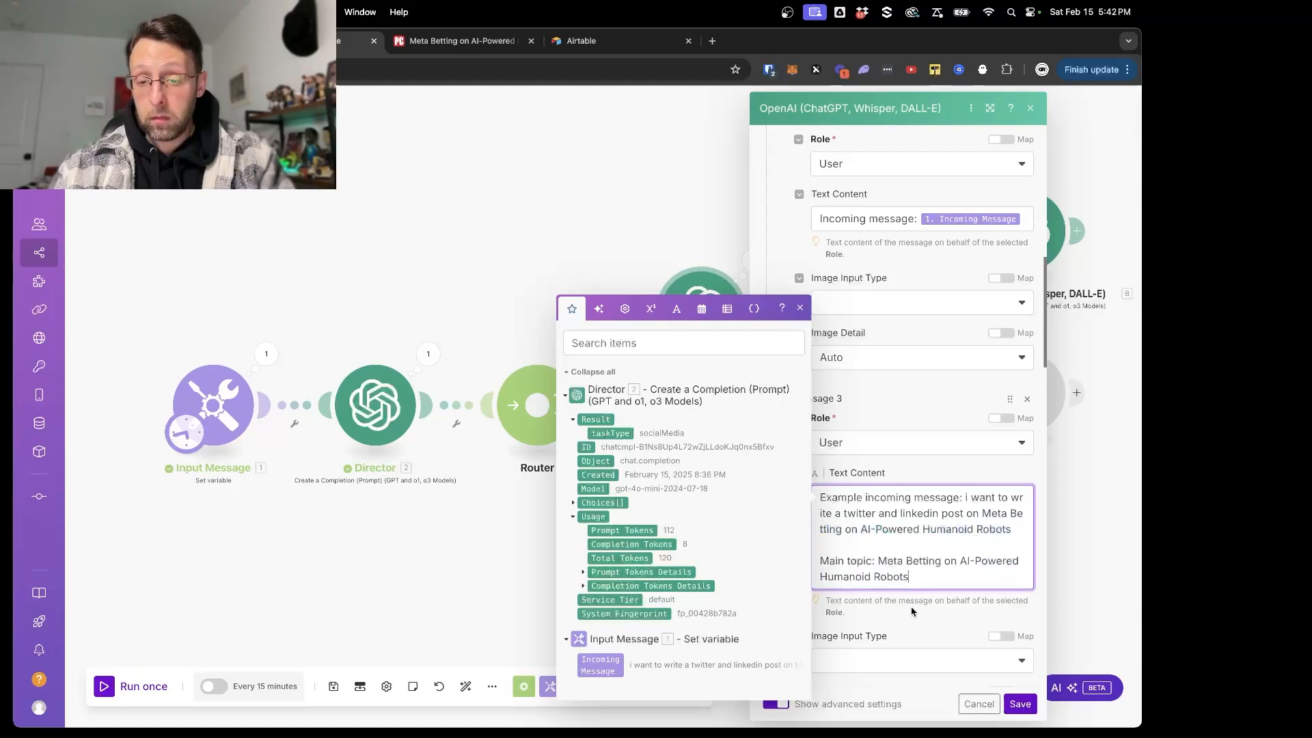
# - Move the example message between the system message and the incoming message, and save the Social Media Manager's settings
pyautogui.click(925, 622)
pyautogui.scroll(1, 916, 547)
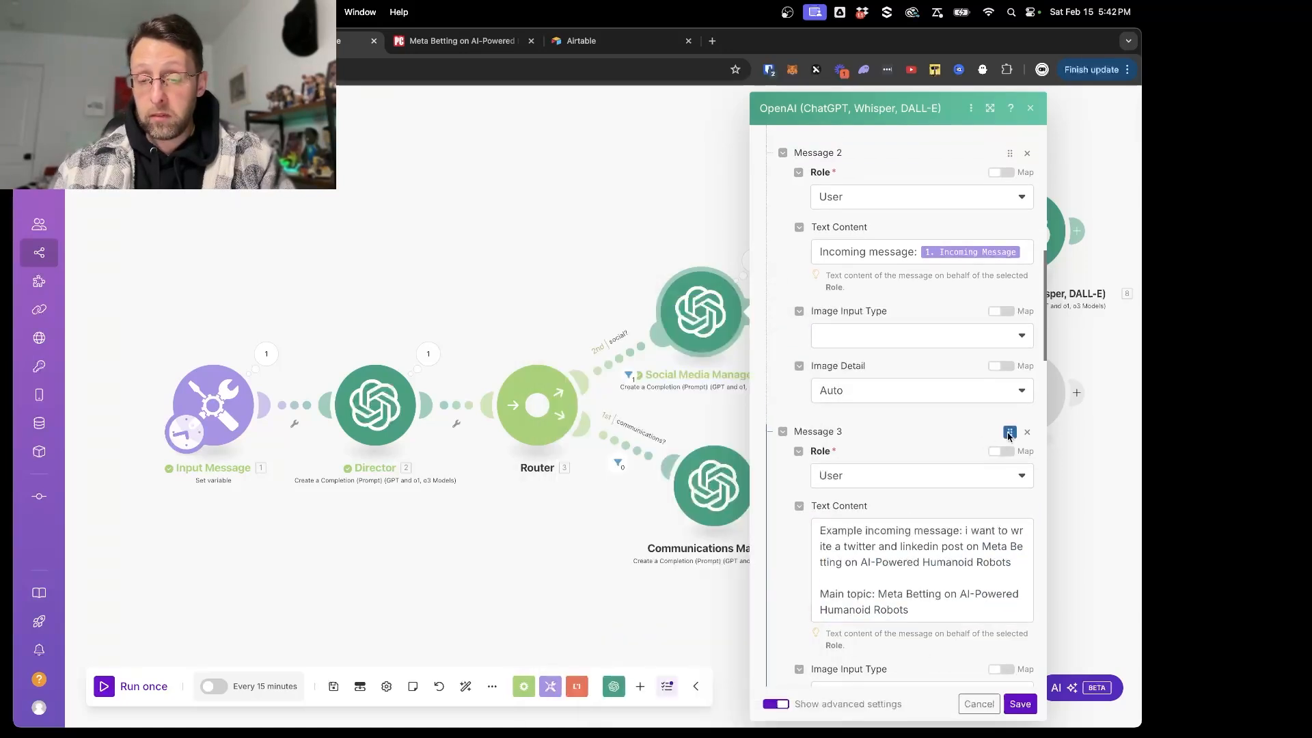
pyautogui.moveTo(1010, 432); pyautogui.dragTo(878, 172)
pyautogui.scroll(-3, 793, 451)
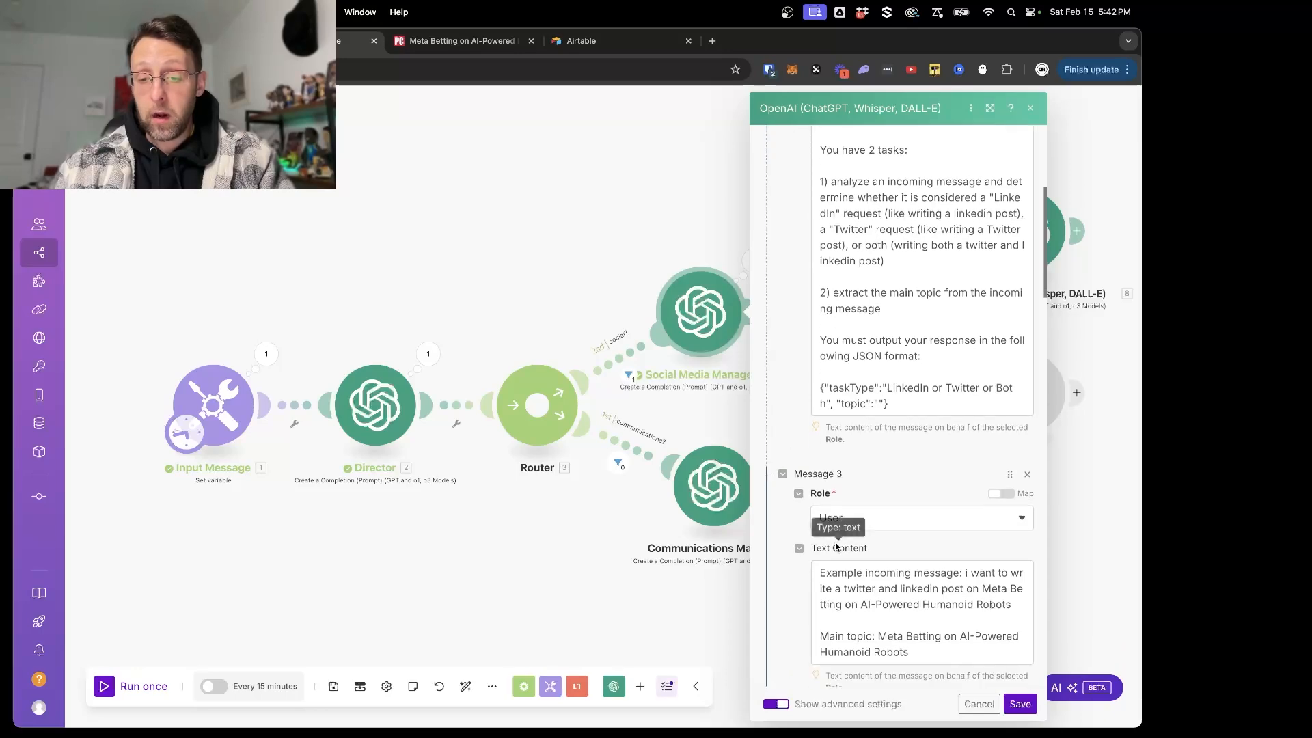
pyautogui.scroll(-10, 889, 519)
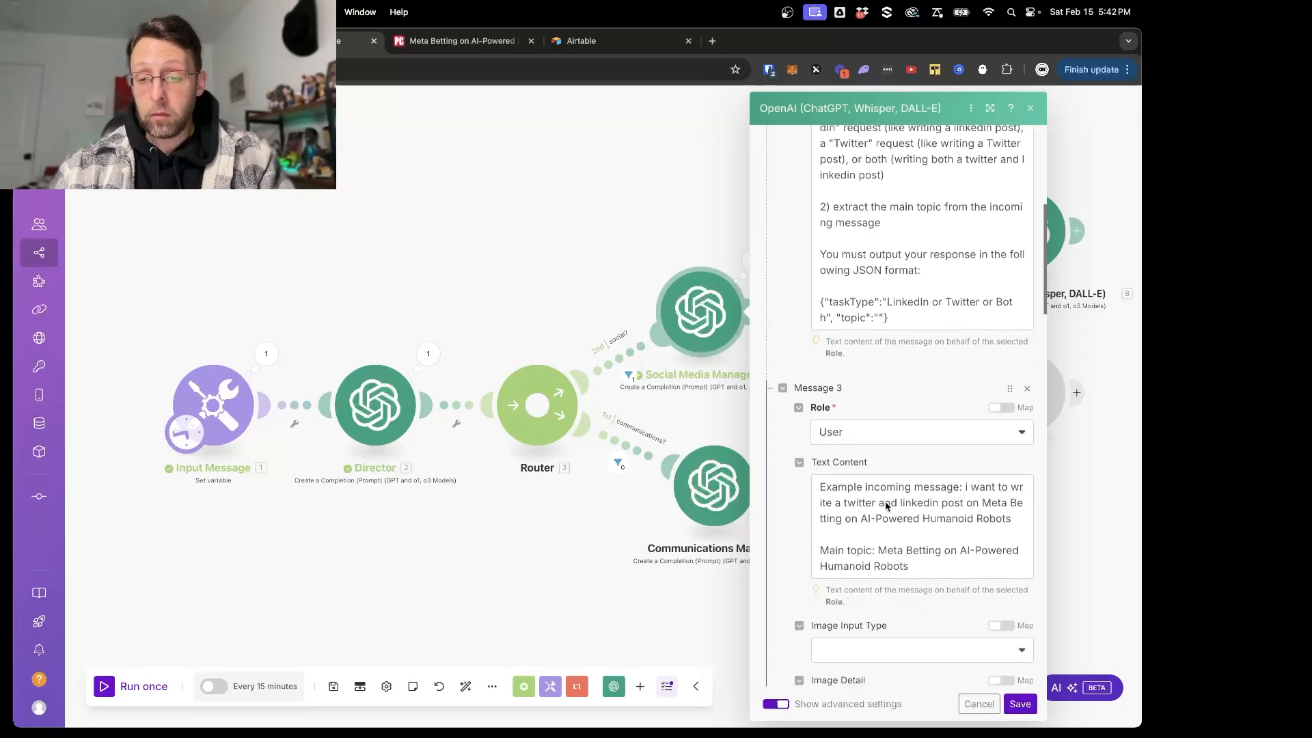
pyautogui.click(980, 704)
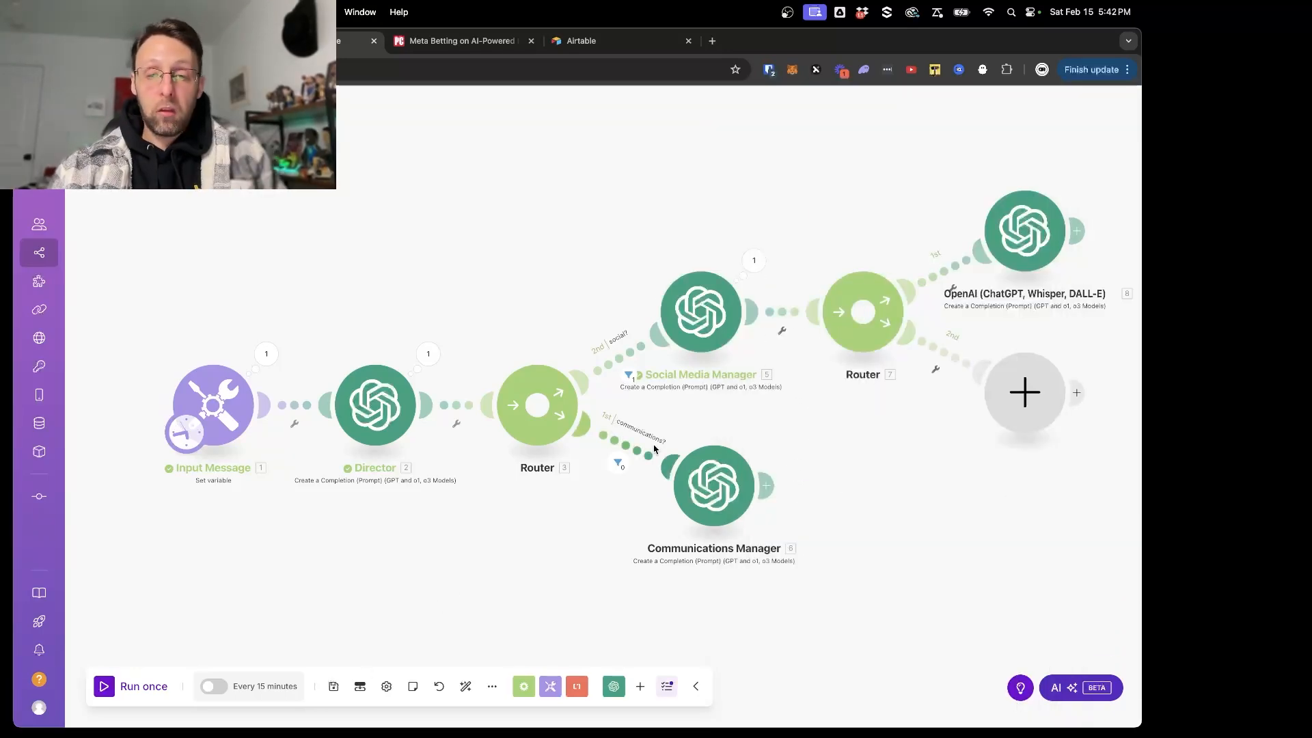
# - Run only the Social Media Manager module, using the message copied from the Input Message module's output as the Incoming Message
pyautogui.click(261, 354)
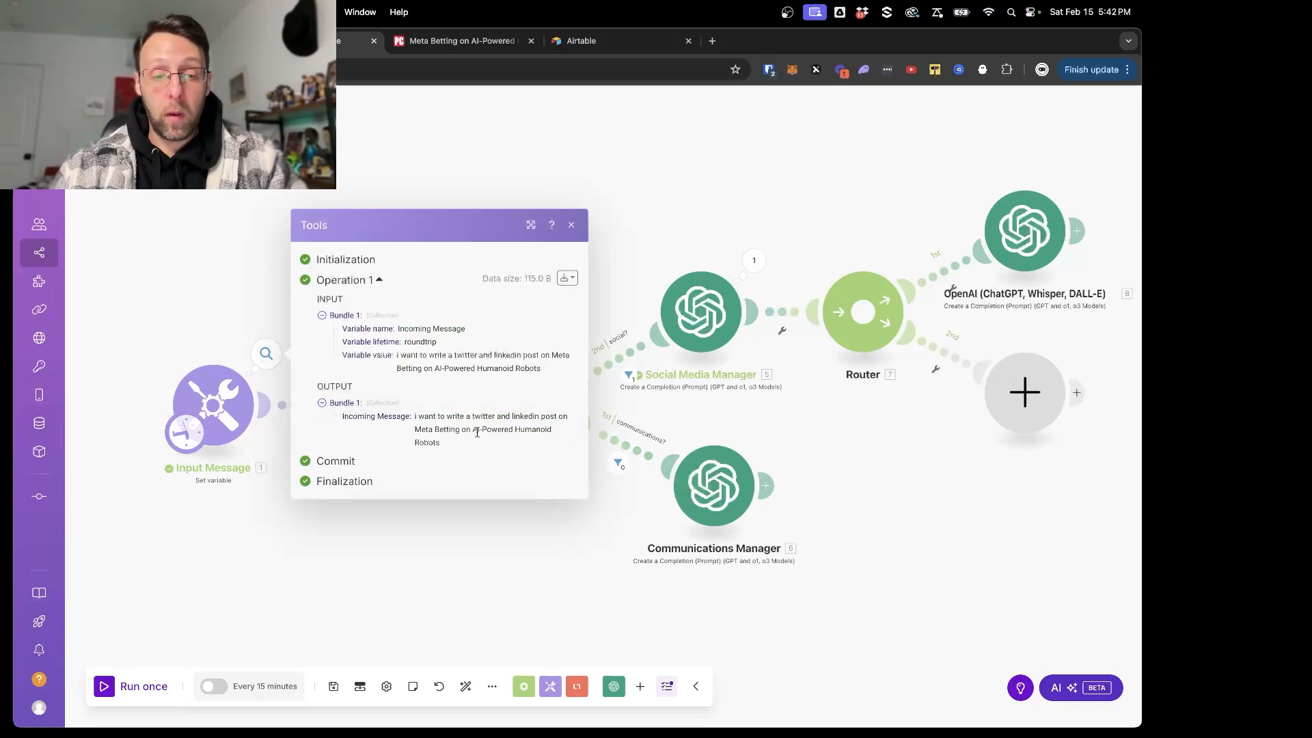
pyautogui.moveTo(414, 419); pyautogui.dragTo(443, 448)
pyautogui.click(779, 406)
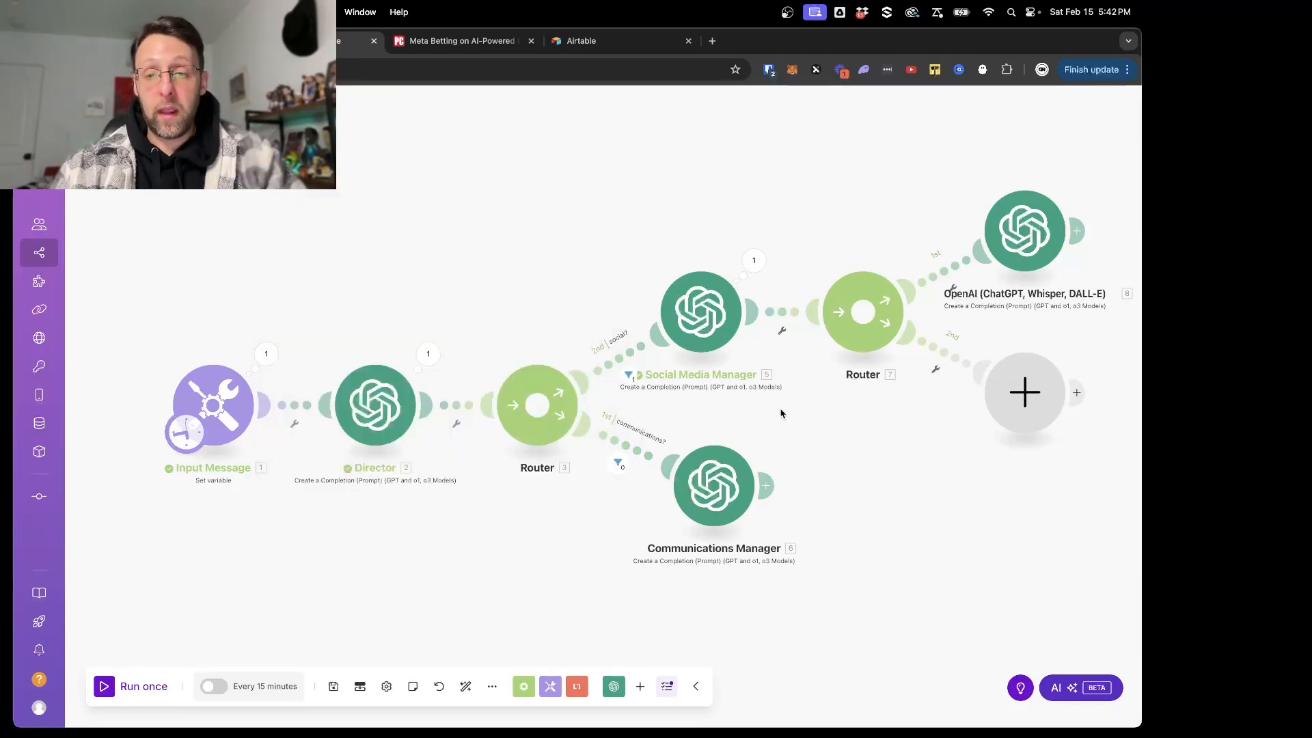
pyautogui.rightClick(718, 325)
pyautogui.click(757, 356)
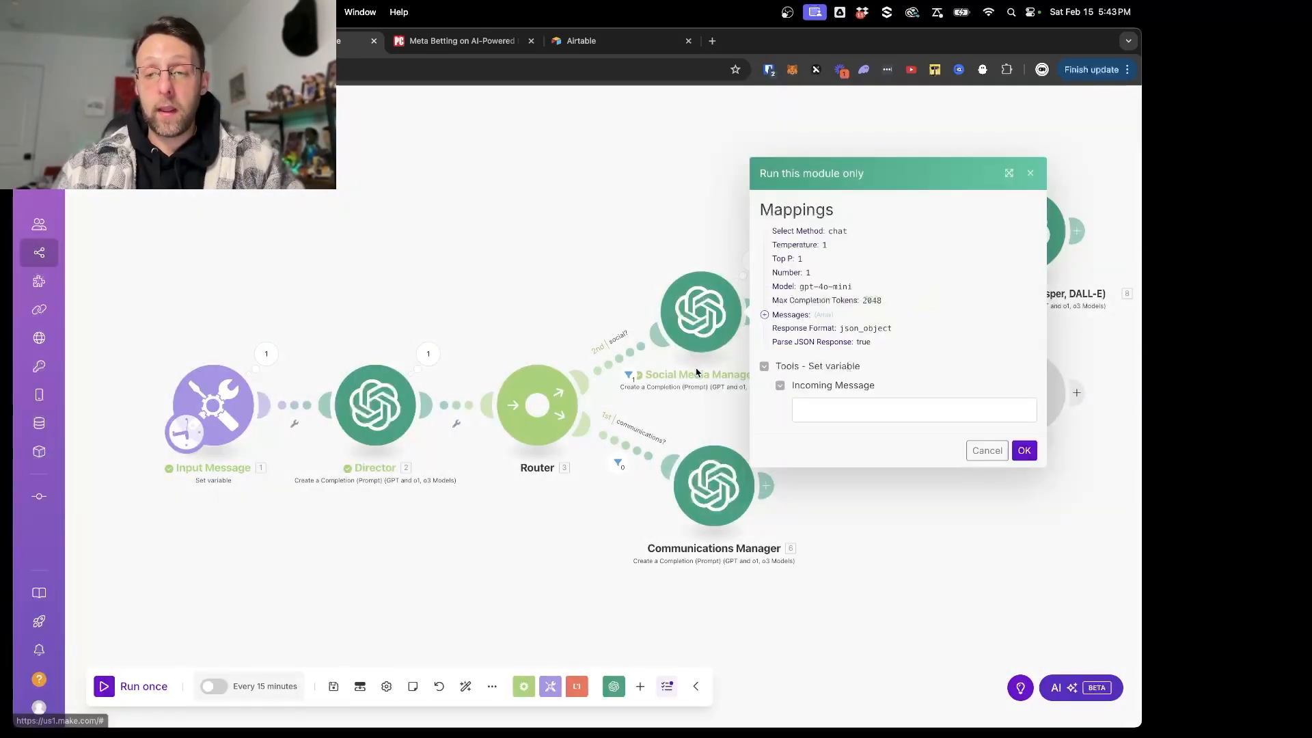
pyautogui.click(855, 415)
pyautogui.press('super+v')
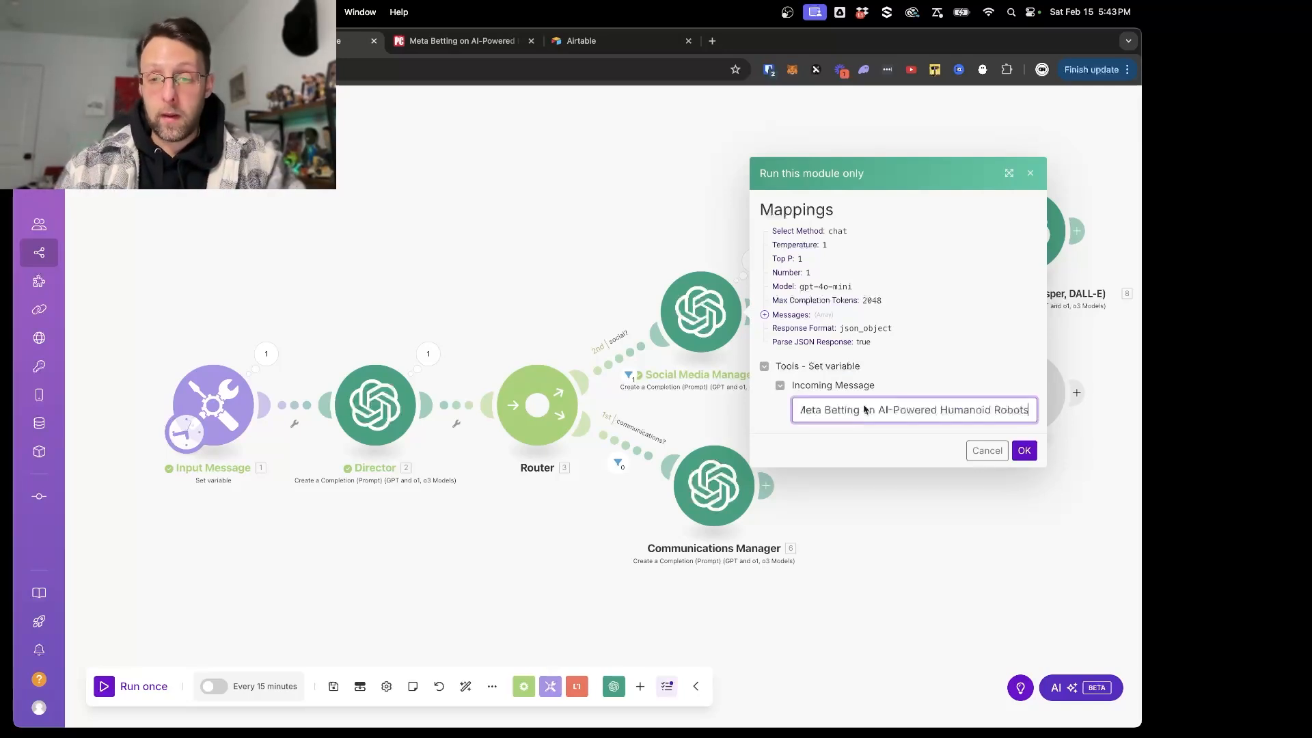
pyautogui.click(1022, 451)
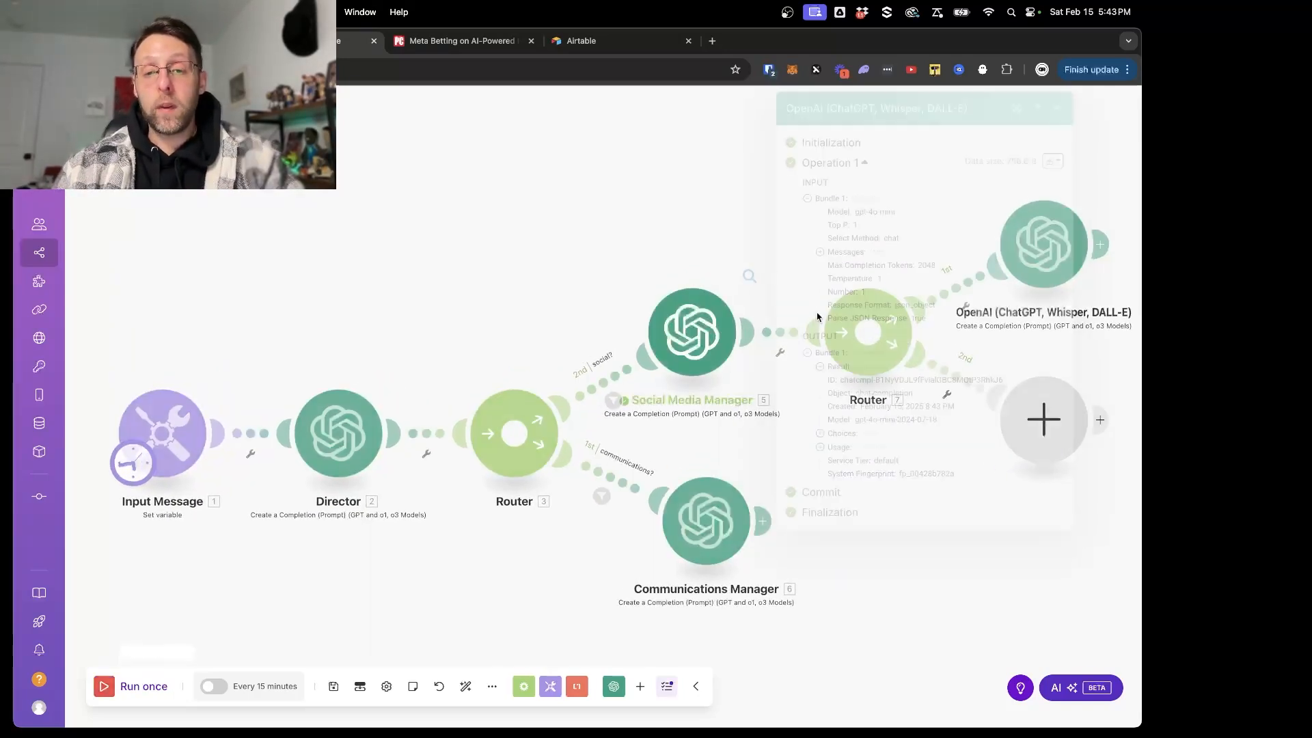
# - Examine the taskType and topic values in the Social Media Manager's run output, then close the output
pyautogui.click(844, 368)
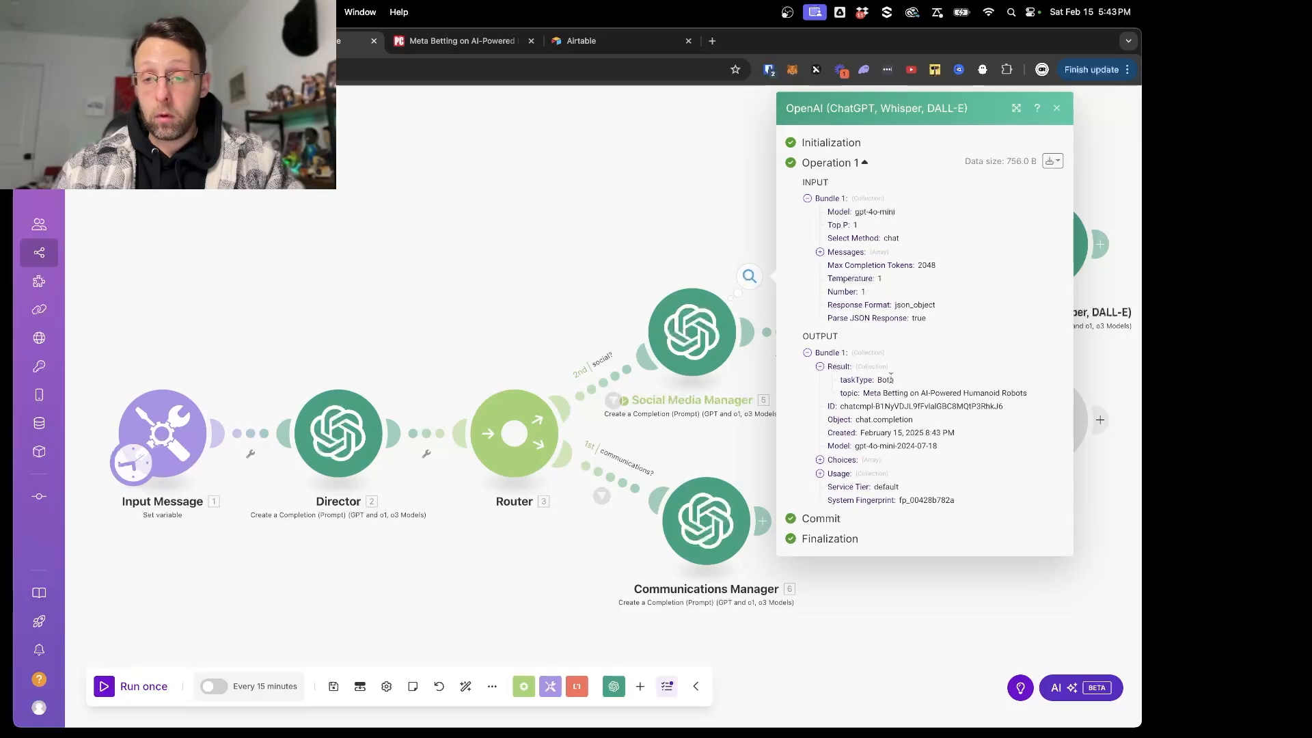
pyautogui.moveTo(879, 385); pyautogui.dragTo(918, 385)
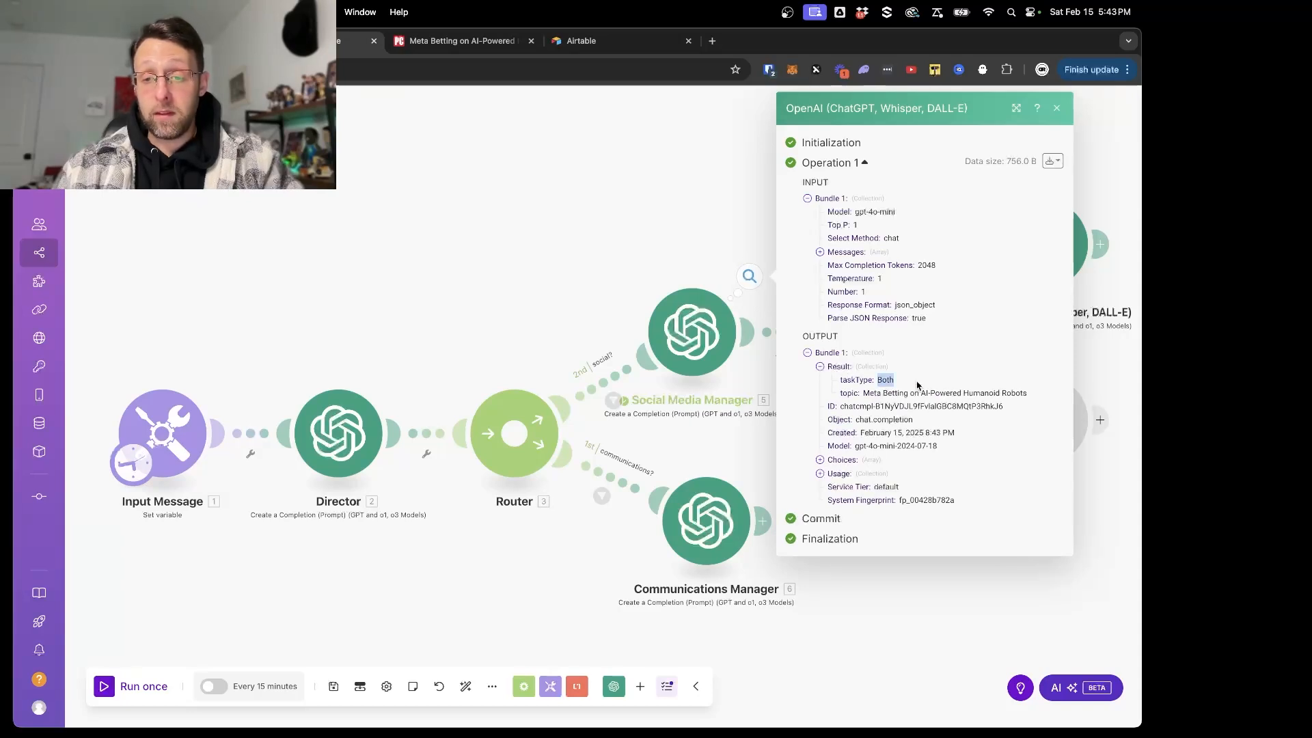
pyautogui.click(846, 403)
pyautogui.moveTo(864, 394); pyautogui.dragTo(1033, 398)
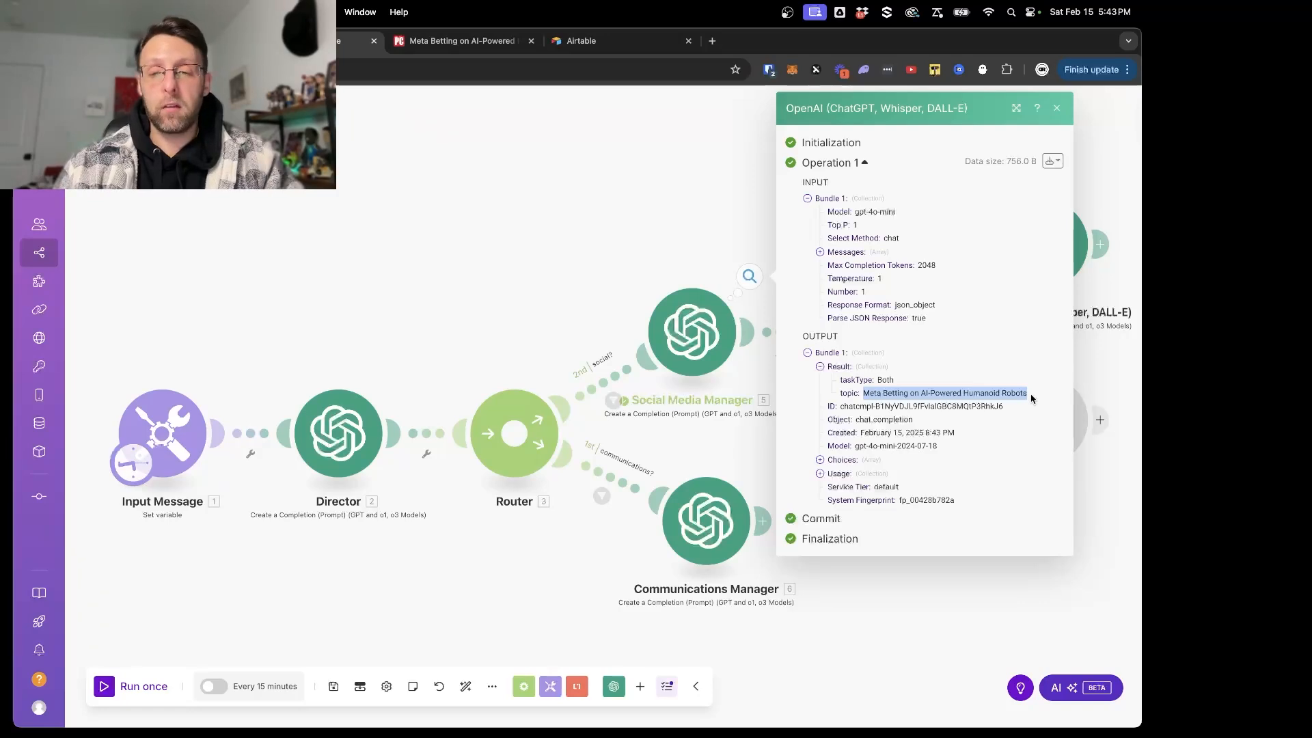
pyautogui.click(656, 284)
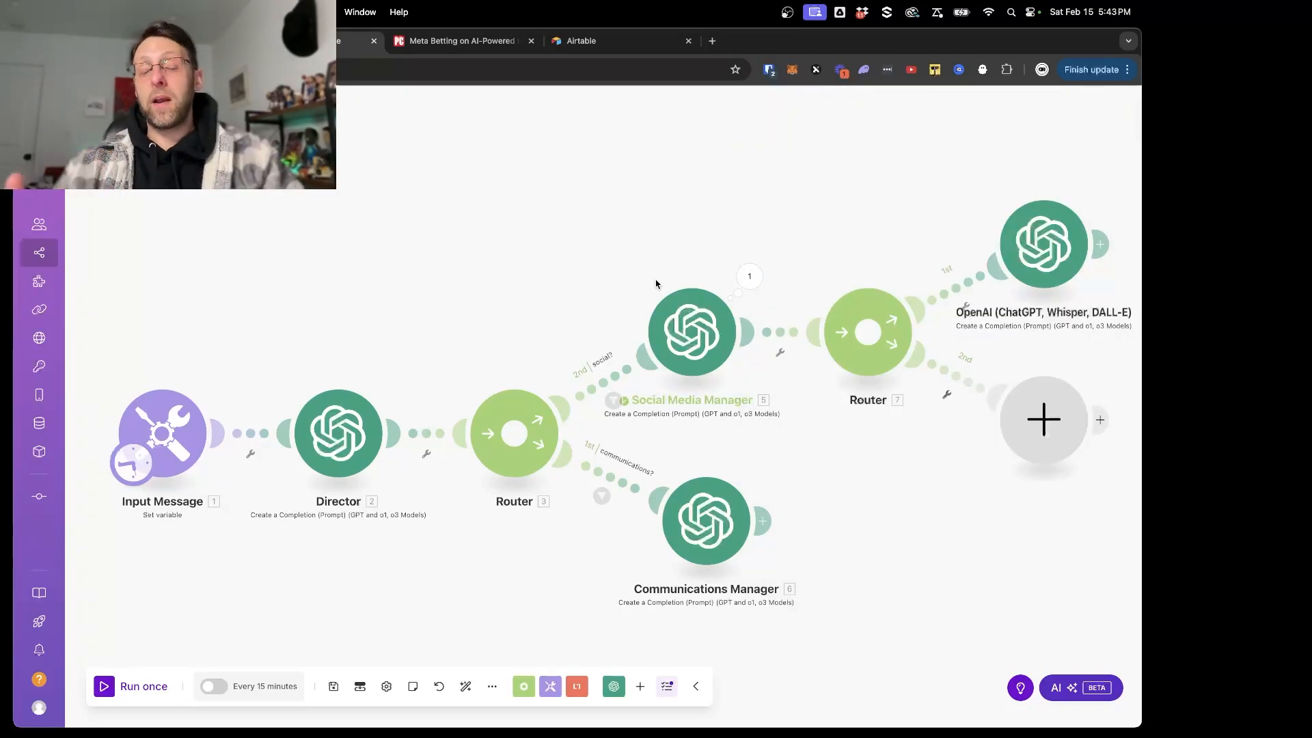
# - Unlink the Social Media Manager from the router that follows it
pyautogui.click(780, 333)
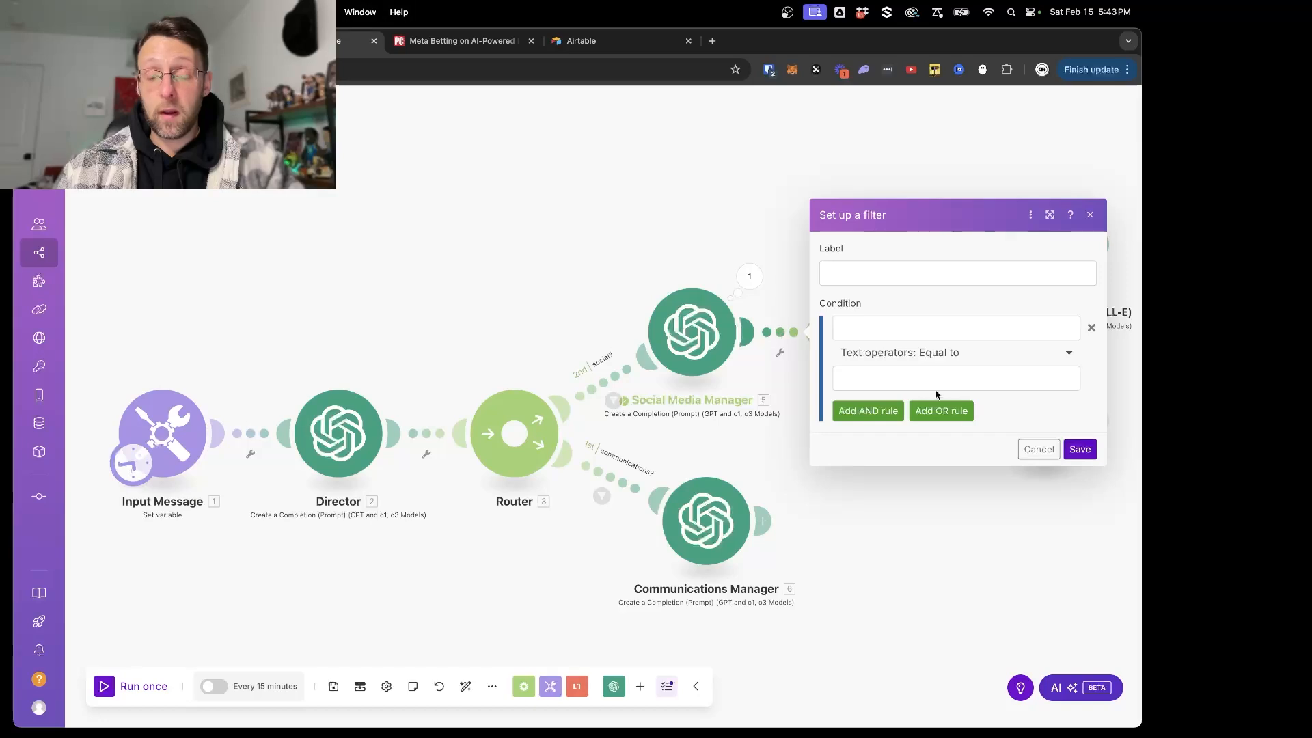
pyautogui.click(1039, 449)
pyautogui.rightClick(783, 333)
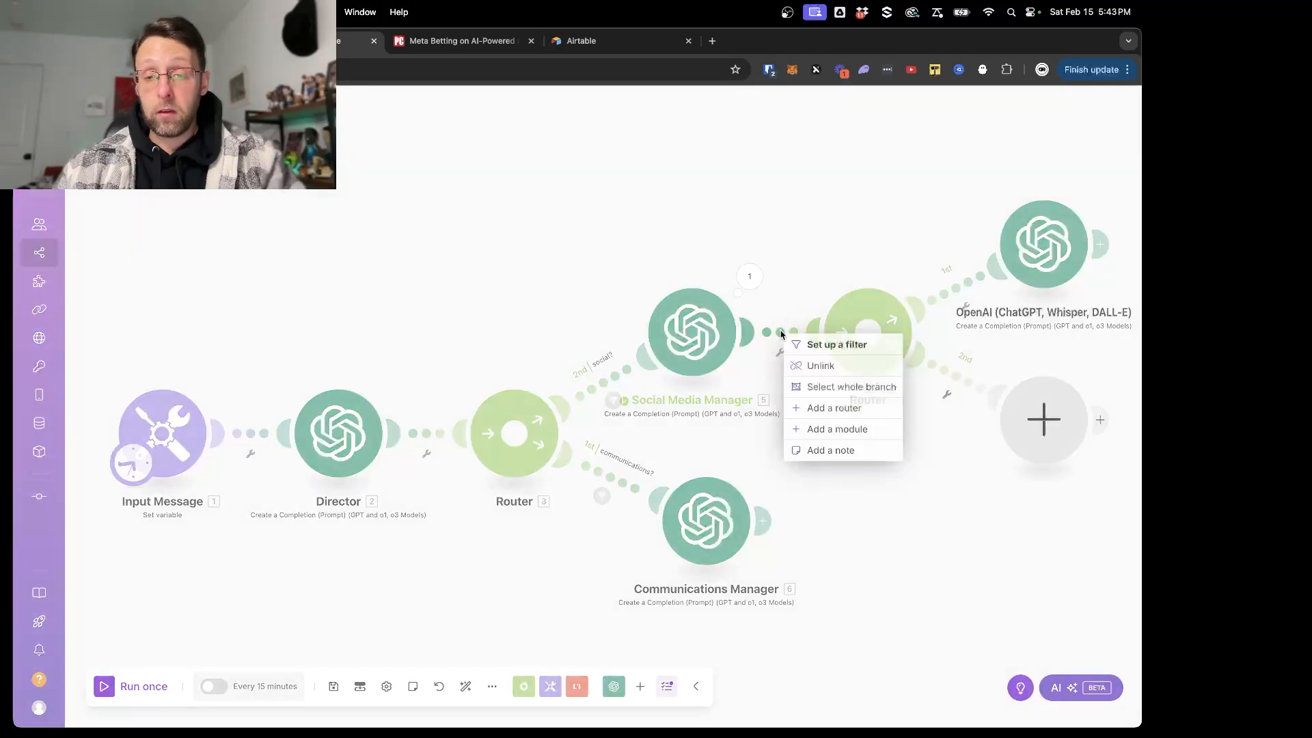
pyautogui.click(819, 365)
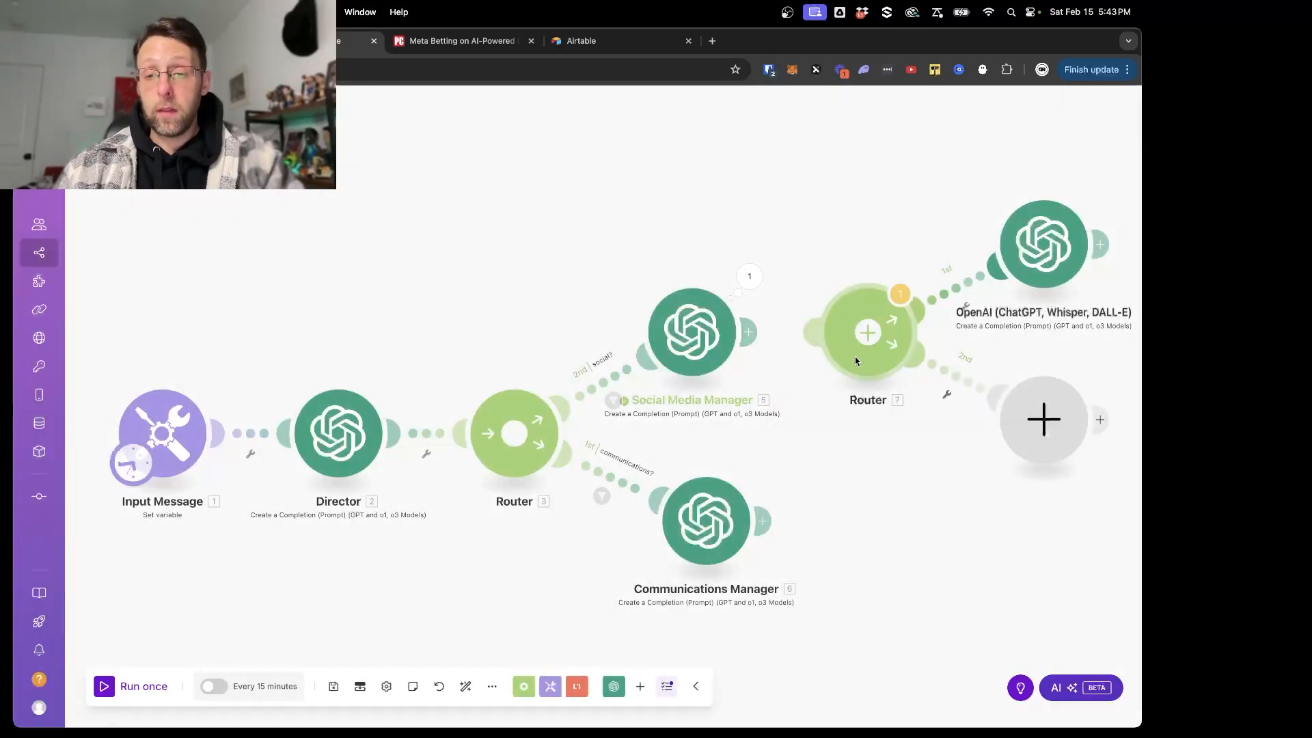
# - Add a Perplexity AI "Create a Chat Completion" module after the Social Media Manager
pyautogui.click(749, 340)
pyautogui.write('per')
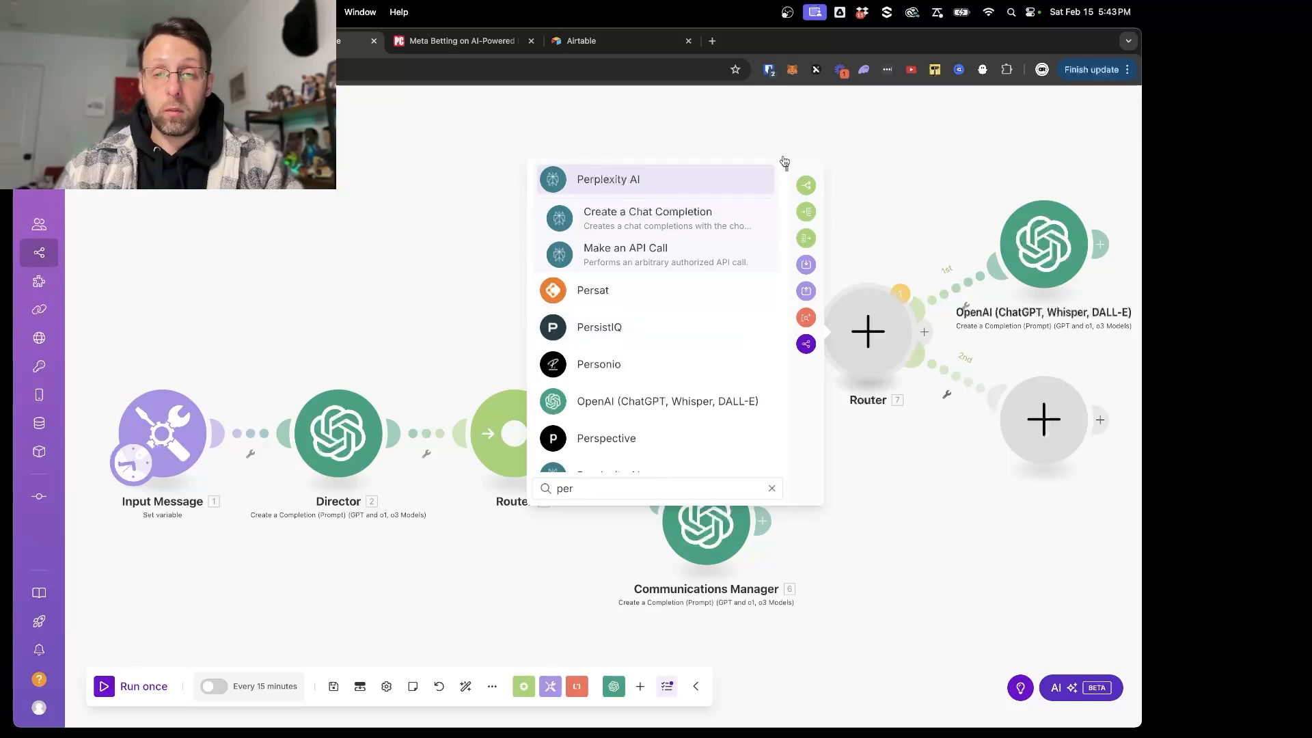
pyautogui.click(561, 218)
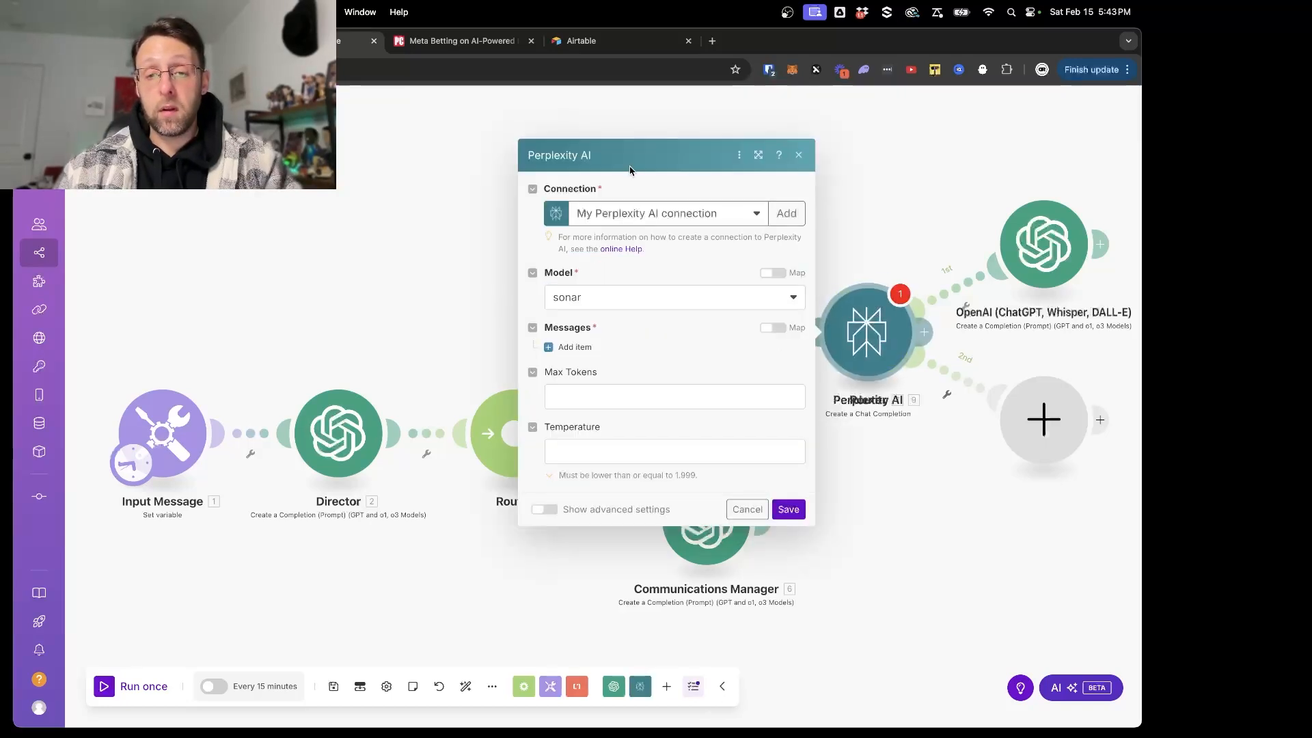
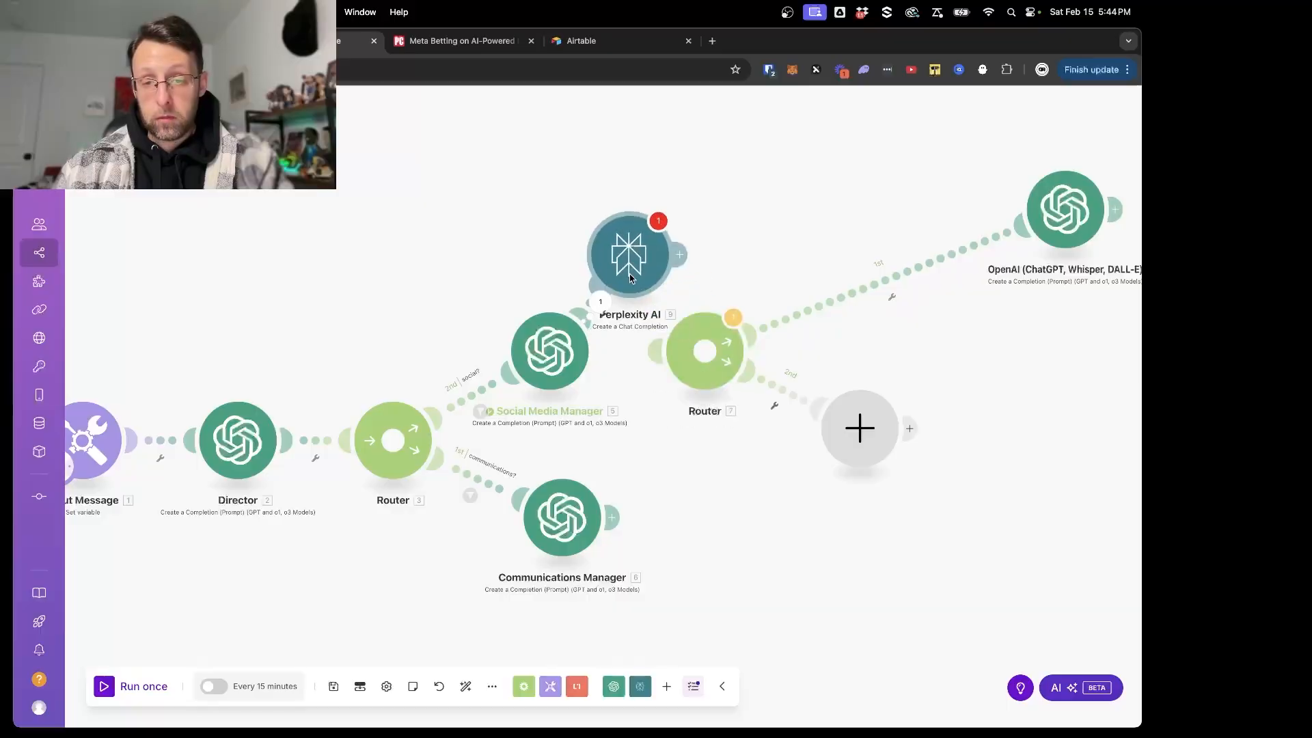
# - Move the unlinked router and its empty module near the last OpenAI module, and place Perplexity AI between the Social Media Manager and that router
pyautogui.moveTo(708, 372); pyautogui.dragTo(913, 248)
pyautogui.moveTo(857, 435); pyautogui.dragTo(990, 379)
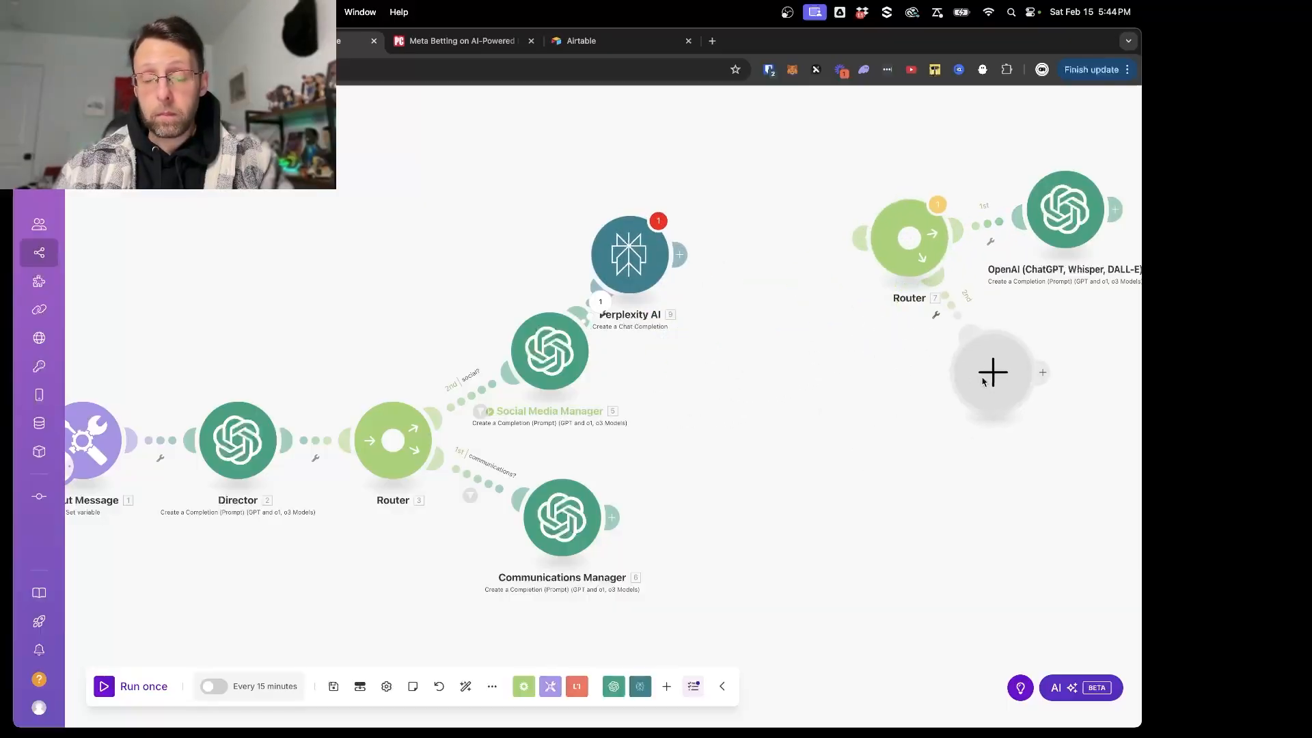
pyautogui.moveTo(619, 237); pyautogui.dragTo(700, 321)
# - Add a System message to the Perplexity AI module reading "You are a helpful and intelligent social media research assistant"
pyautogui.click(700, 321)
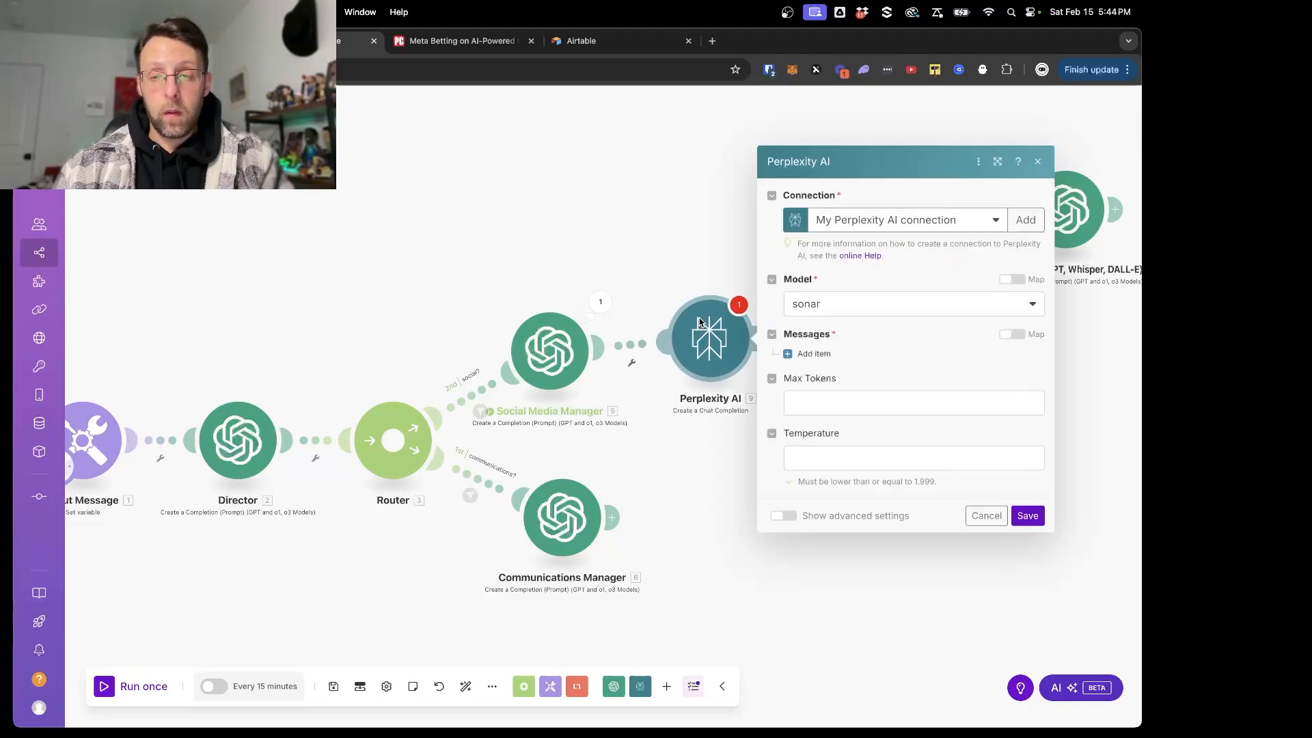
pyautogui.click(812, 355)
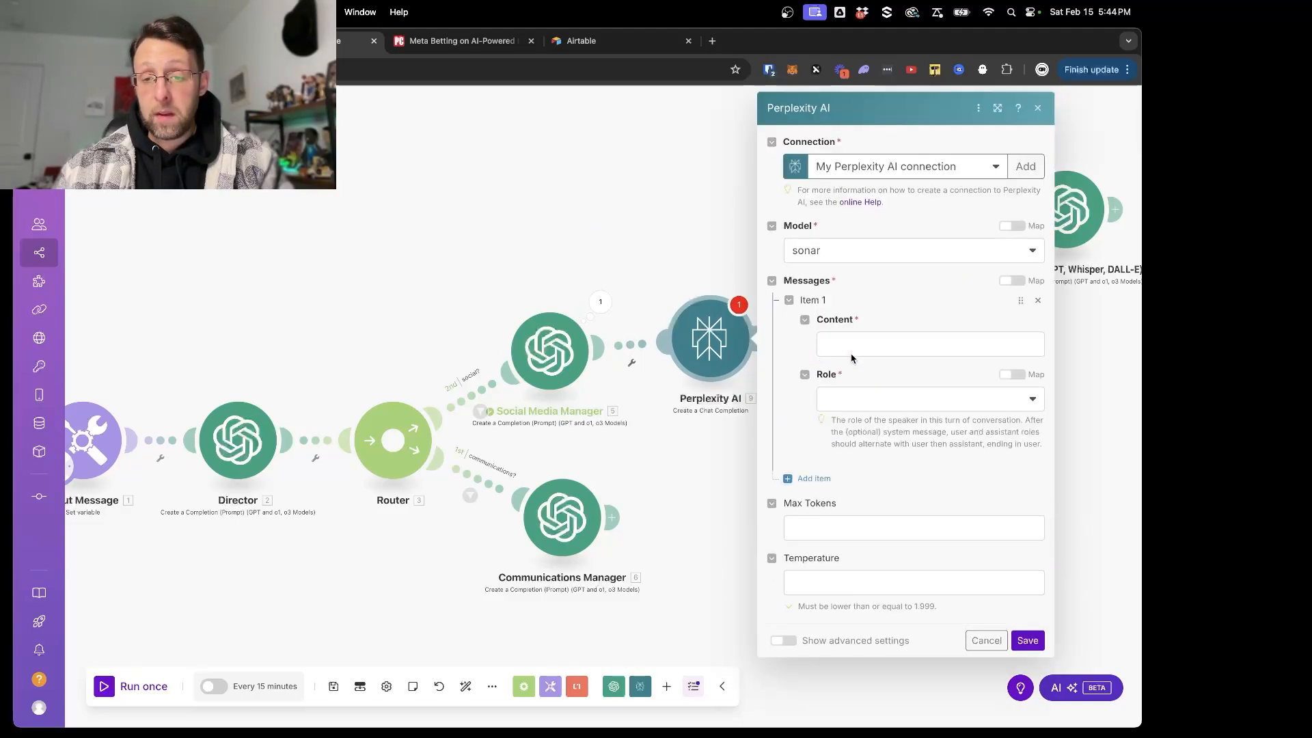
pyautogui.click(888, 340)
pyautogui.click(873, 384)
pyautogui.click(851, 425)
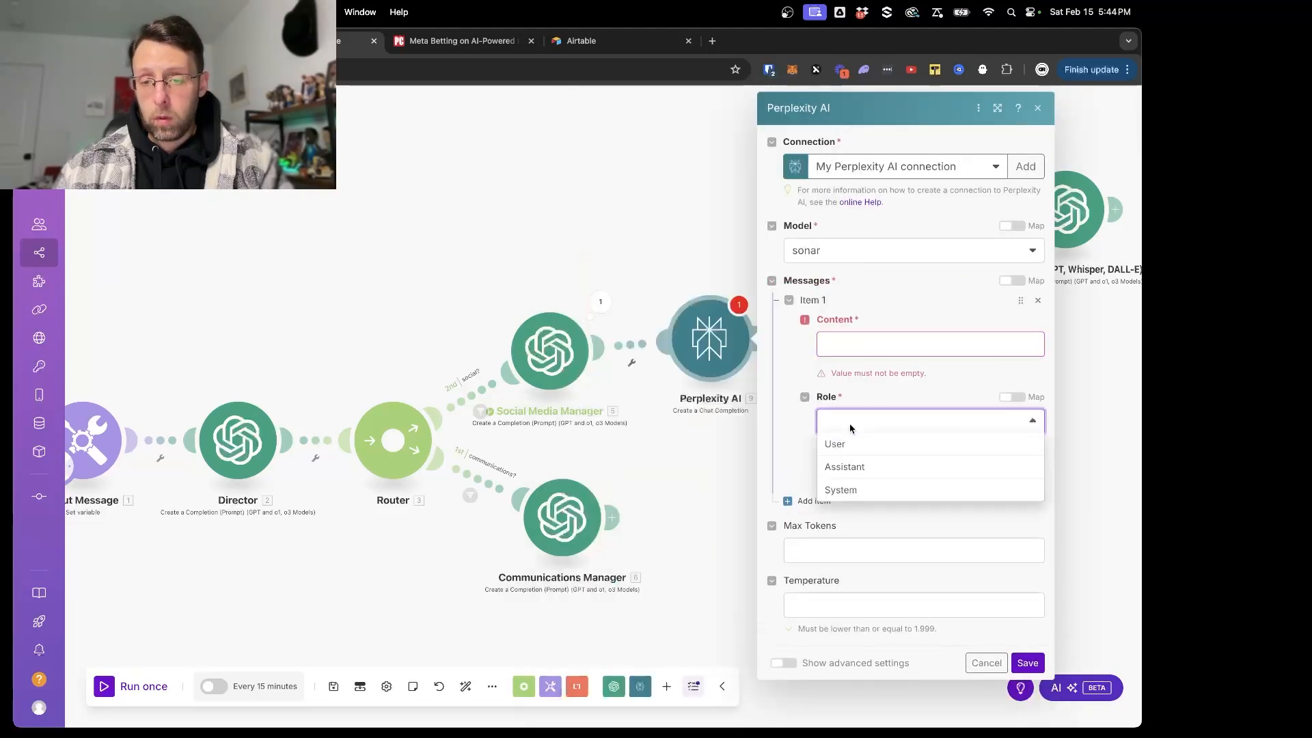
pyautogui.click(838, 492)
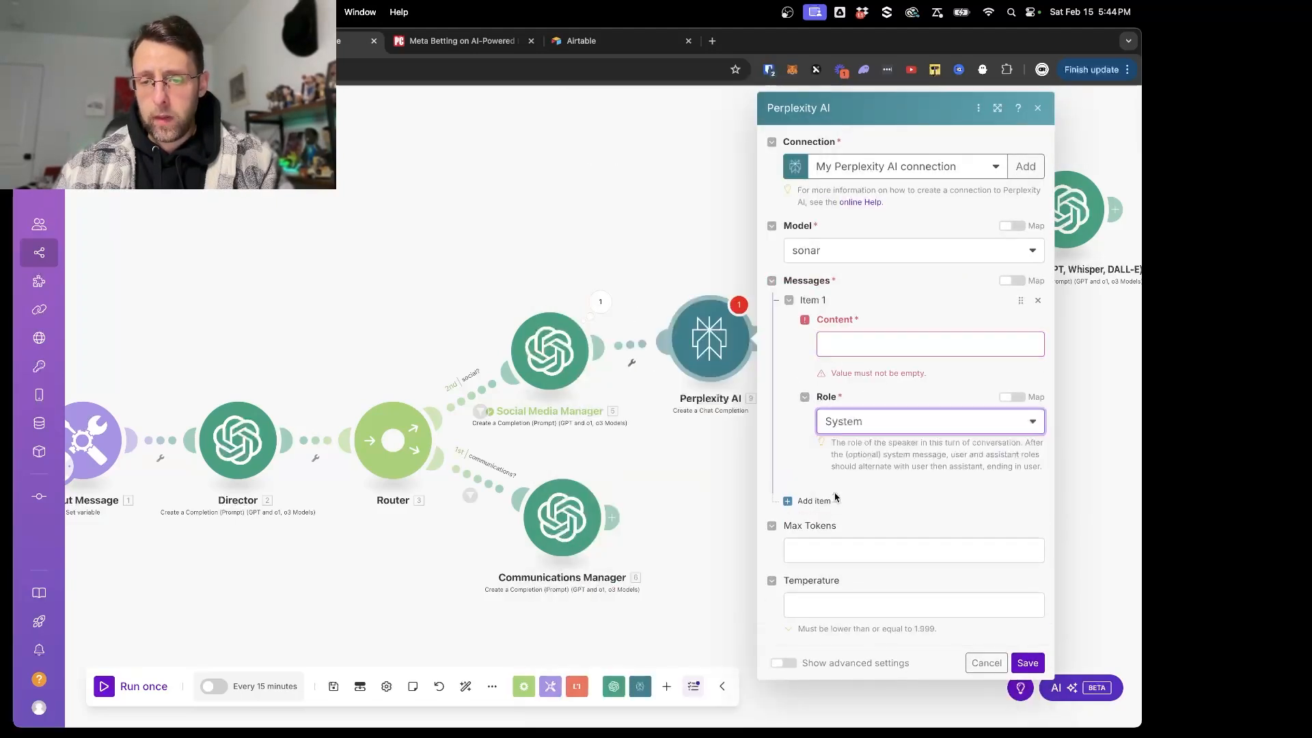
pyautogui.click(859, 350)
pyautogui.write('You are a')
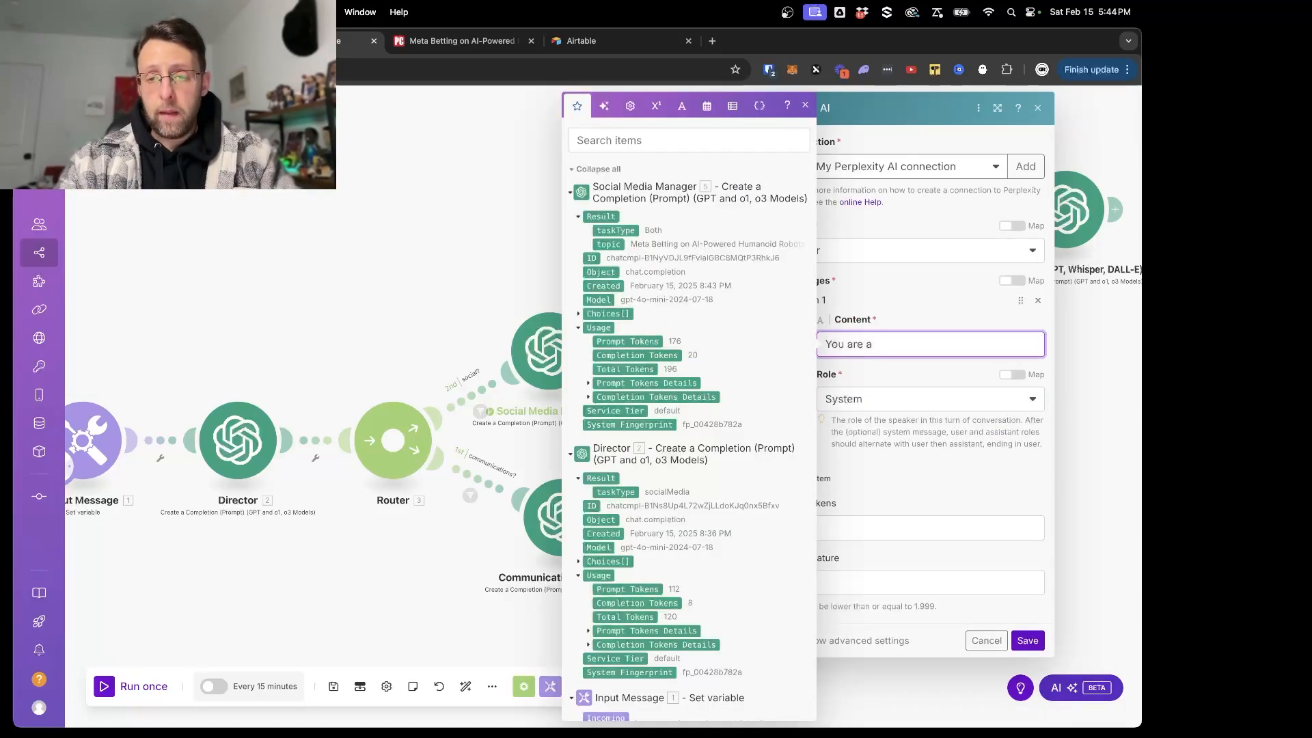
pyautogui.write(' helpful and intelligent')
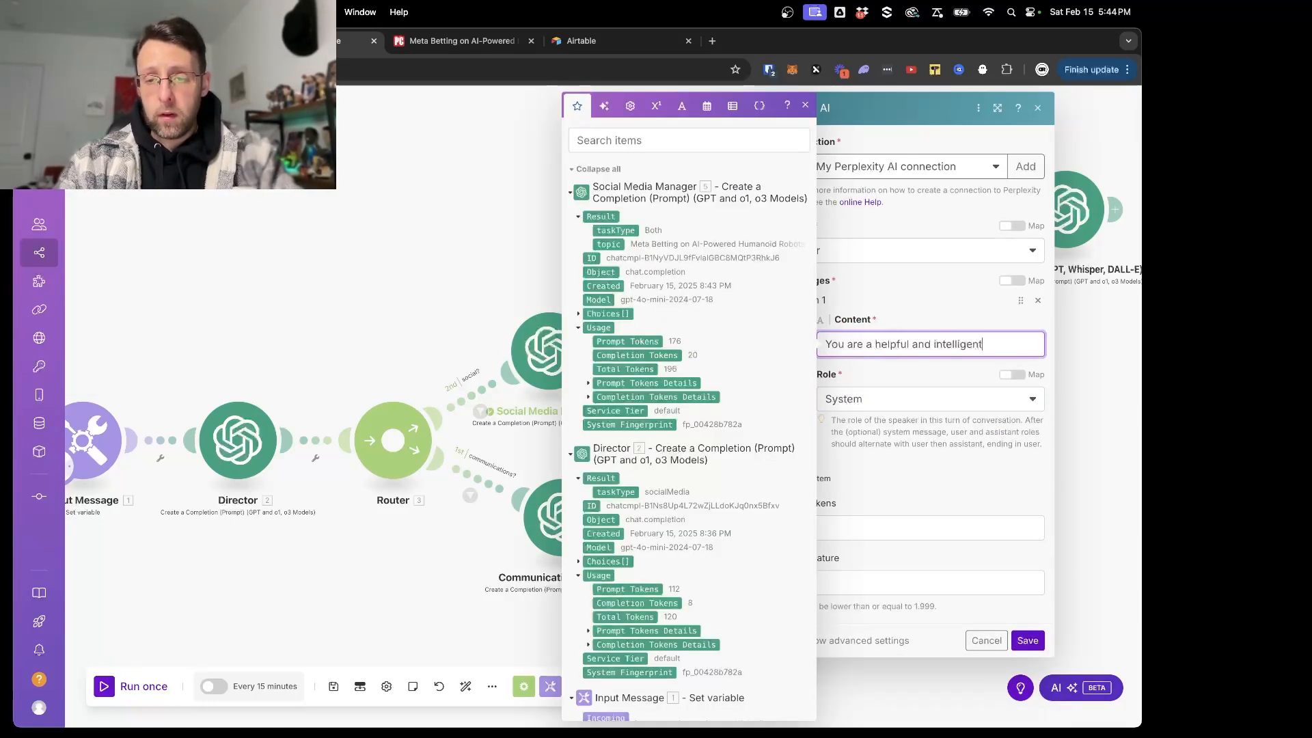
pyautogui.write(' social media rese')
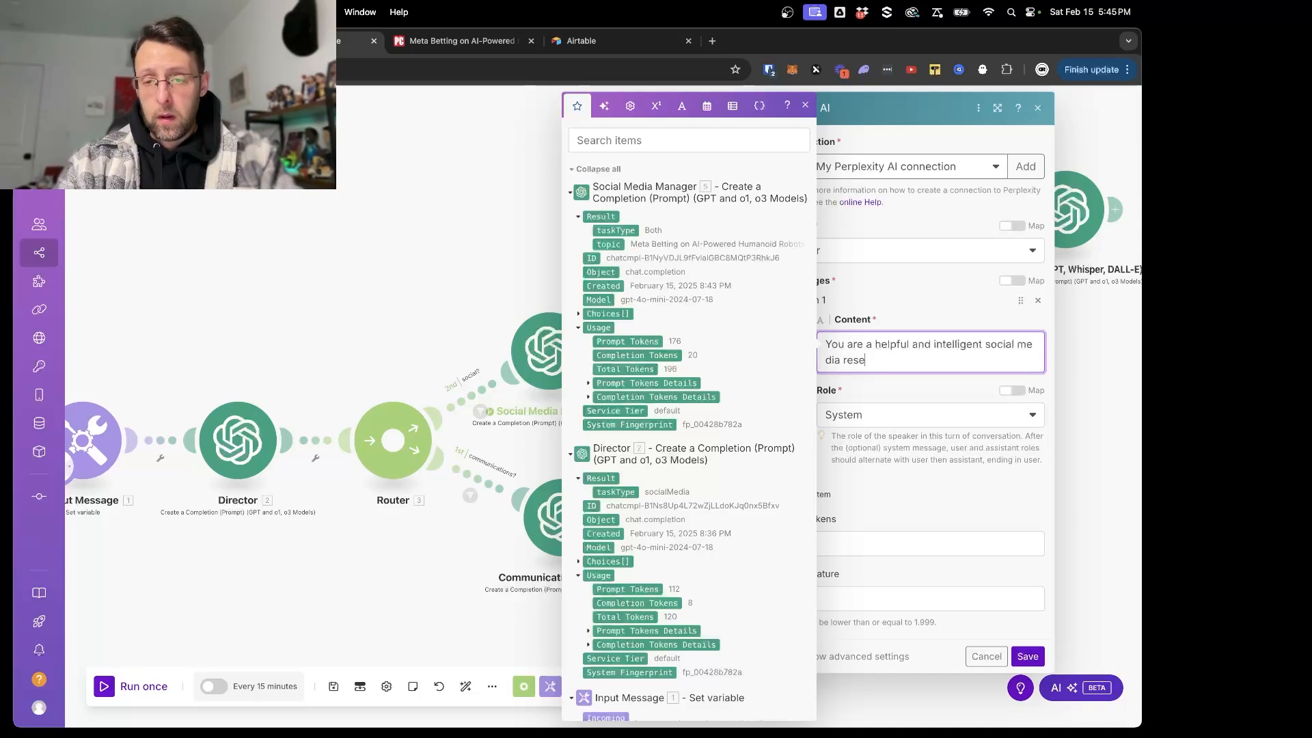
pyautogui.write('arch assistan')
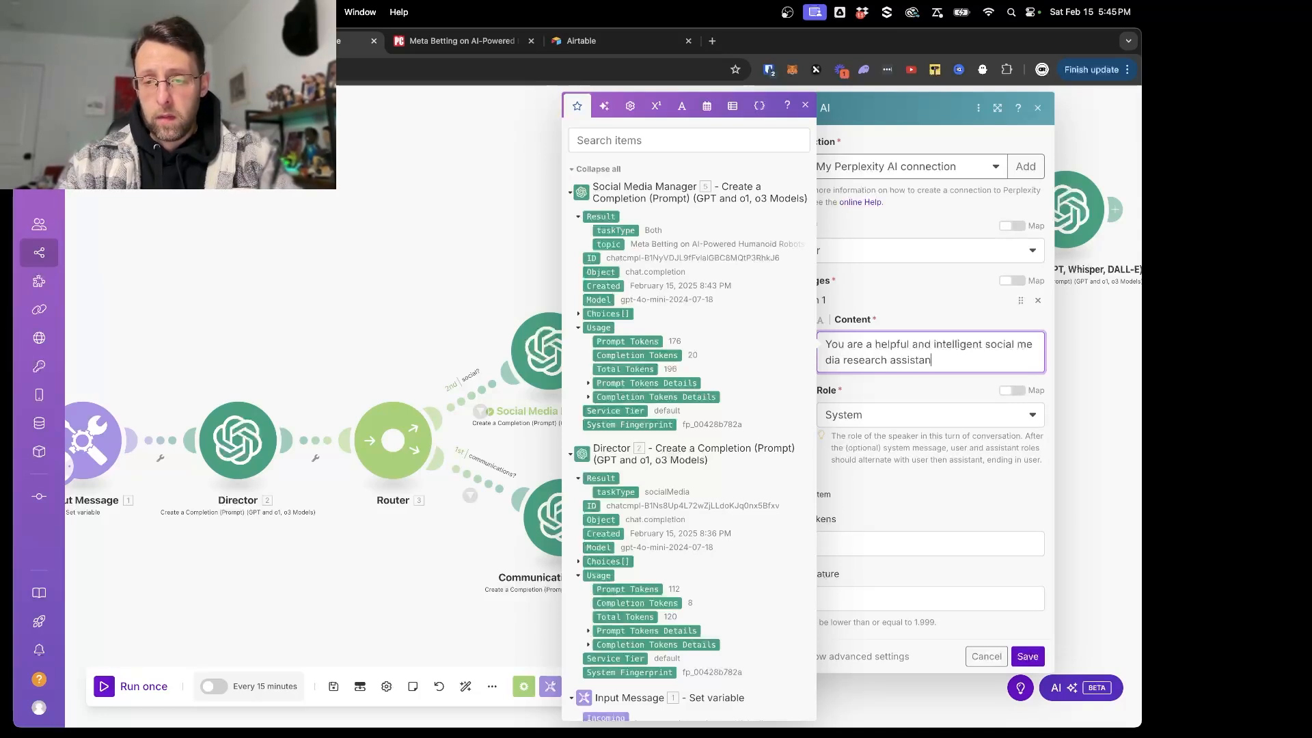
pyautogui.write('g')
pyautogui.click(903, 507)
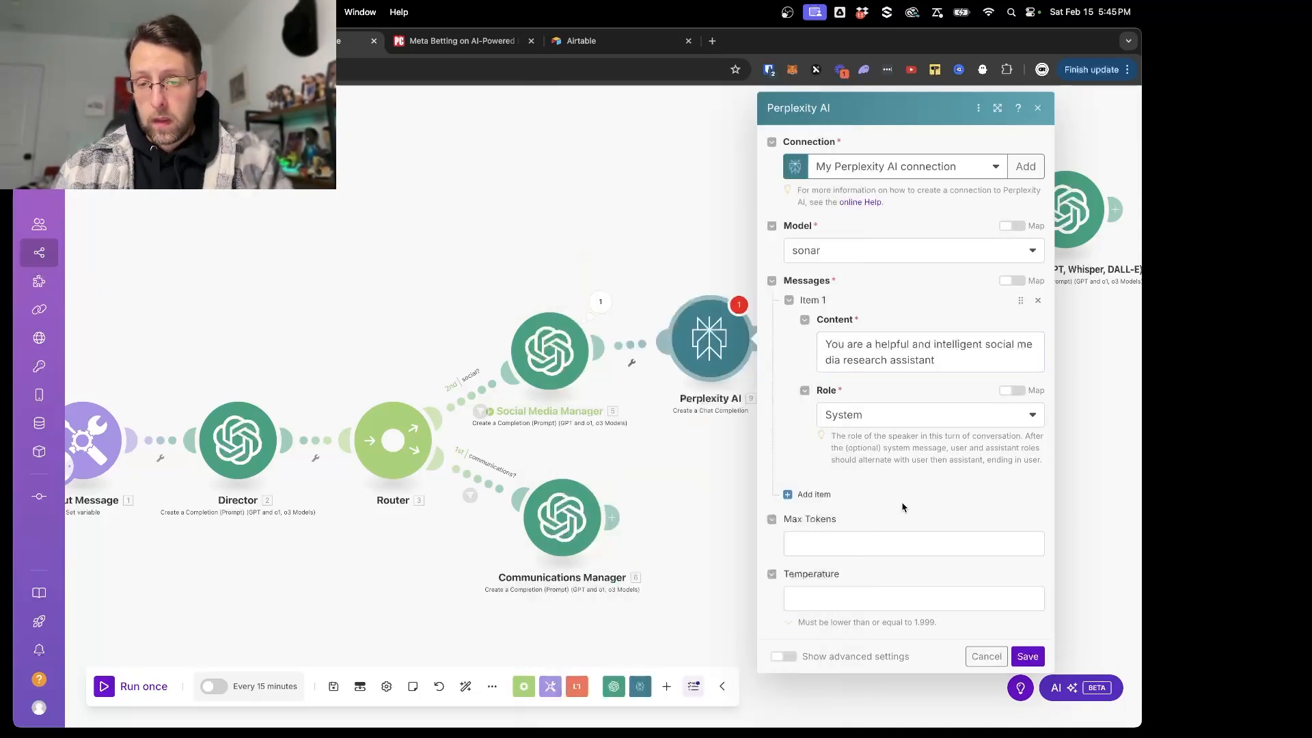
# - Add a User message reading "Please research this topic:" followed by the Social Media Manager's mapped topic, and save the Perplexity AI module
pyautogui.click(816, 495)
pyautogui.click(846, 604)
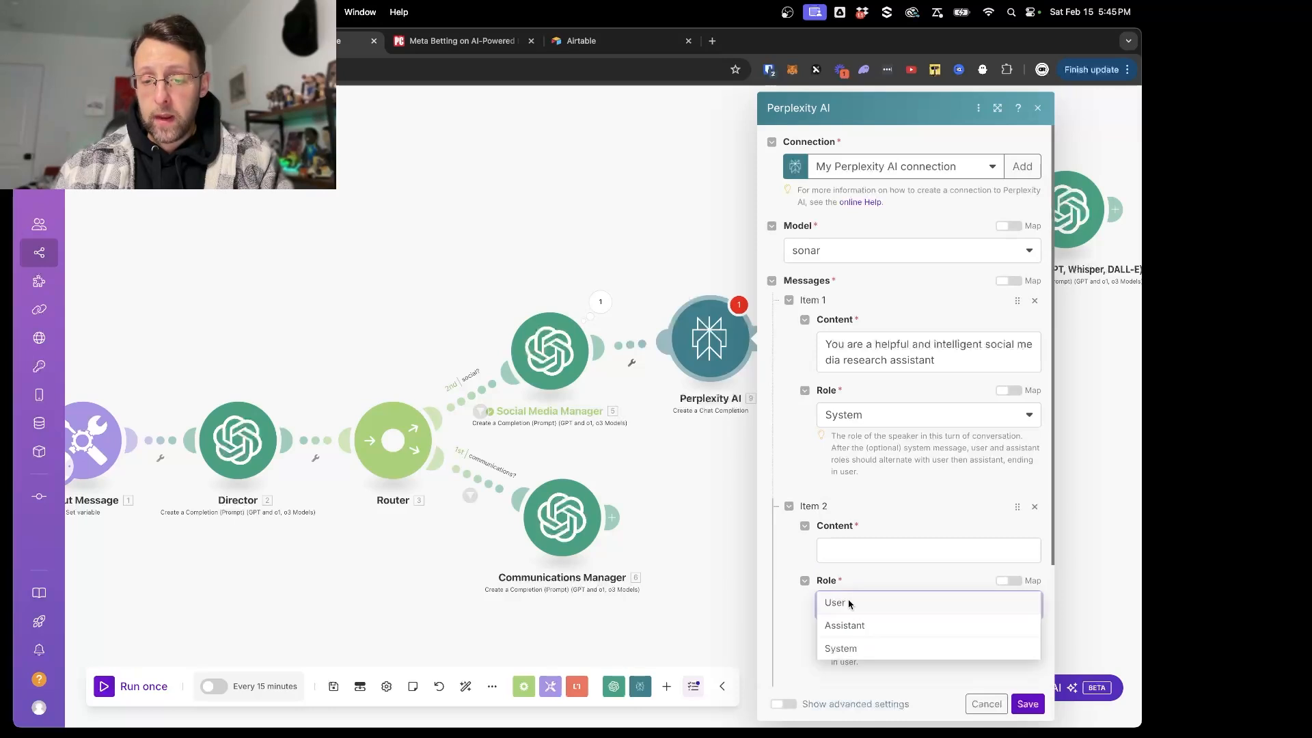
pyautogui.click(846, 605)
pyautogui.click(859, 557)
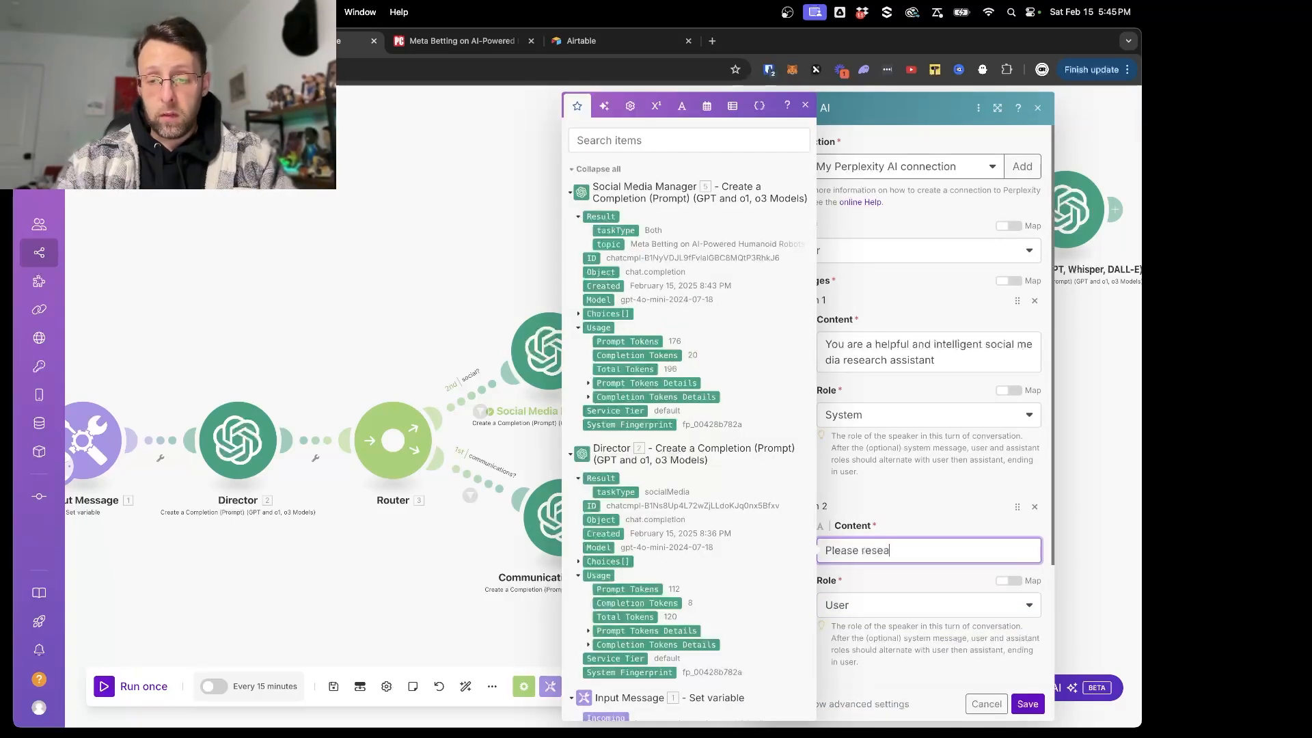
pyautogui.write('Please research this topic:')
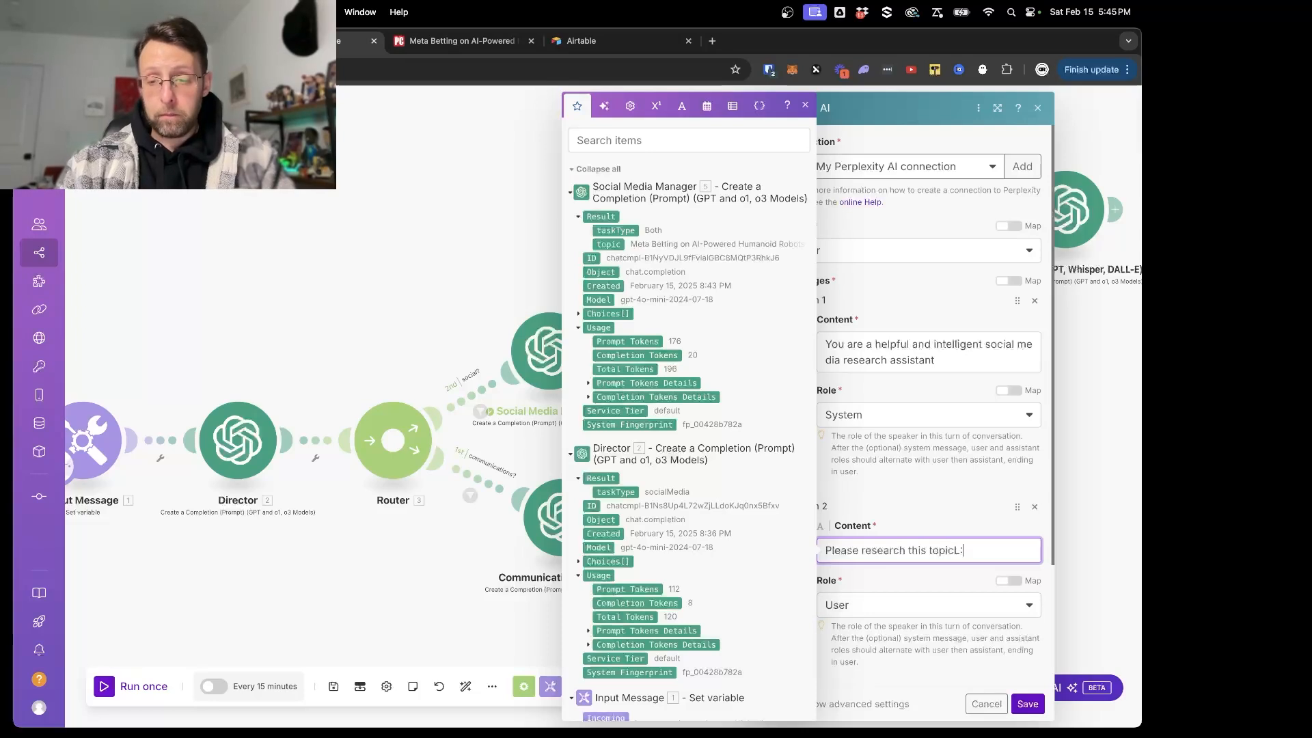
pyautogui.click(613, 245)
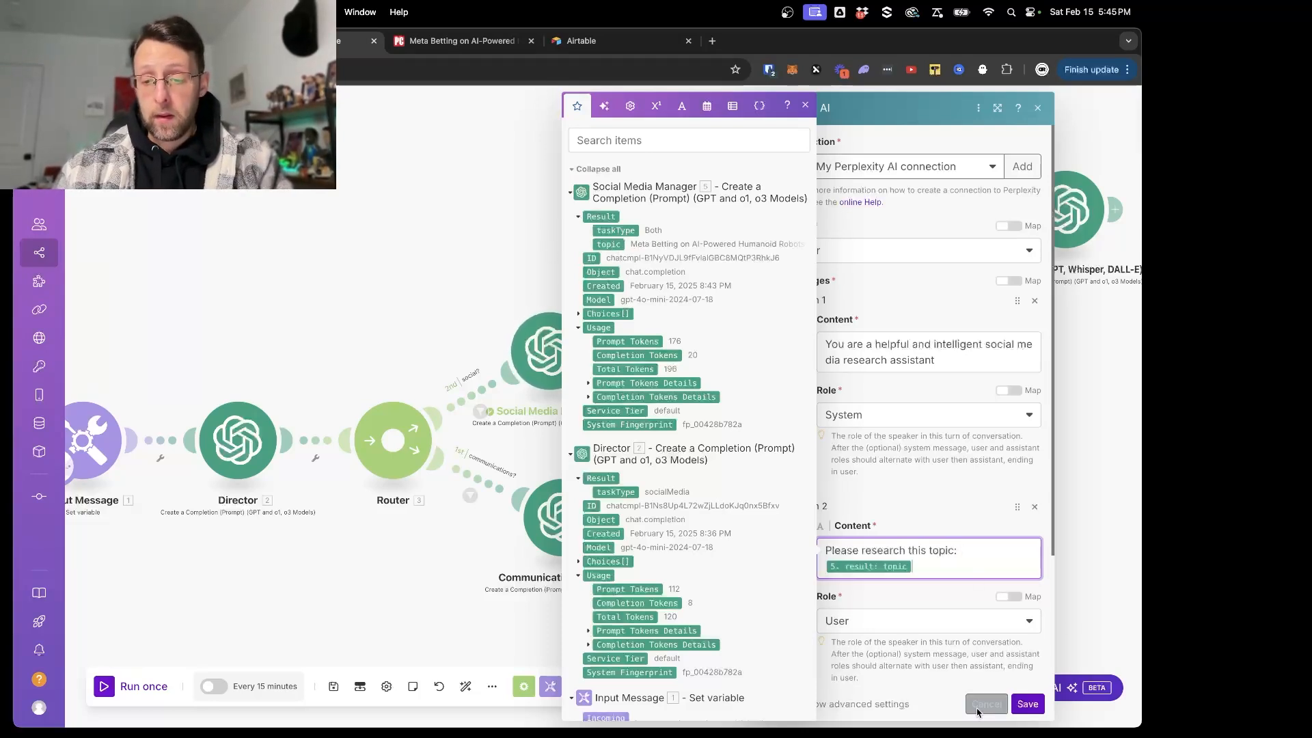
pyautogui.click(1026, 705)
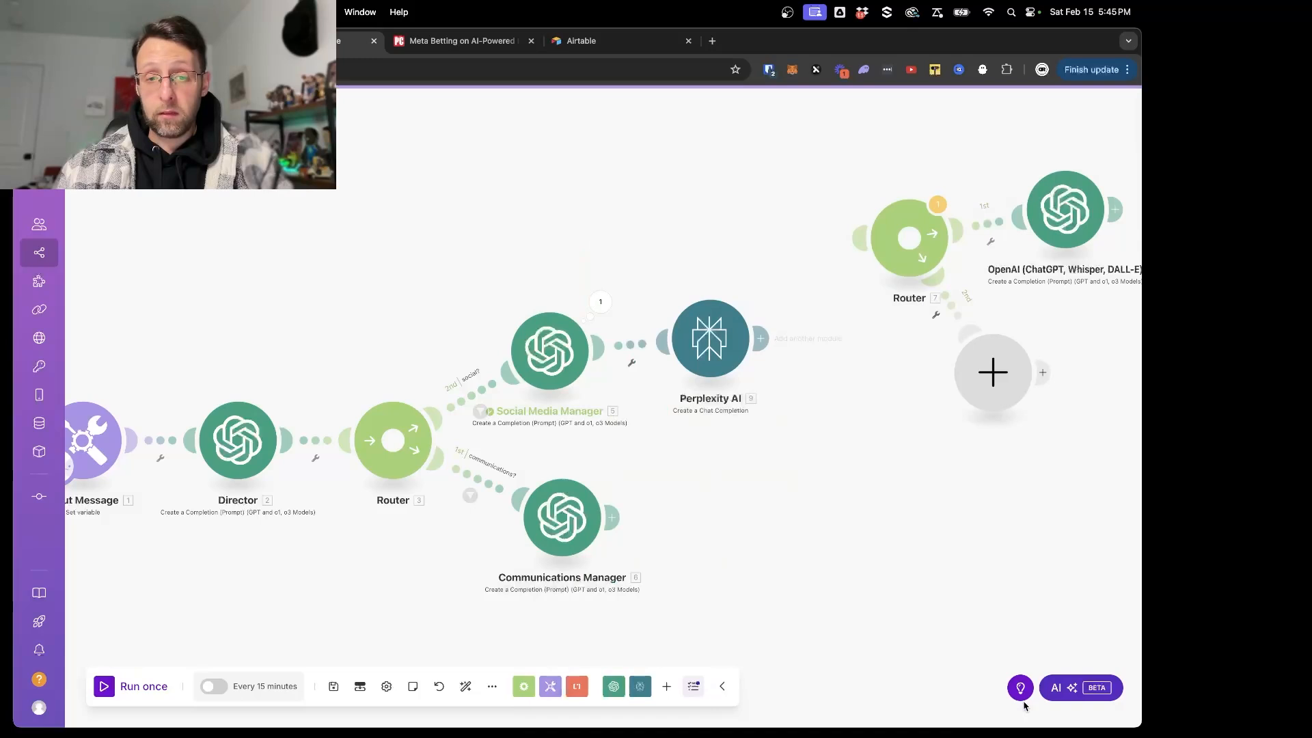
# - Copy the topic value "Meta Betting on AI-Powered Humanoid Robots" from the Social Media Manager's run output
pyautogui.click(598, 313)
pyautogui.click(691, 366)
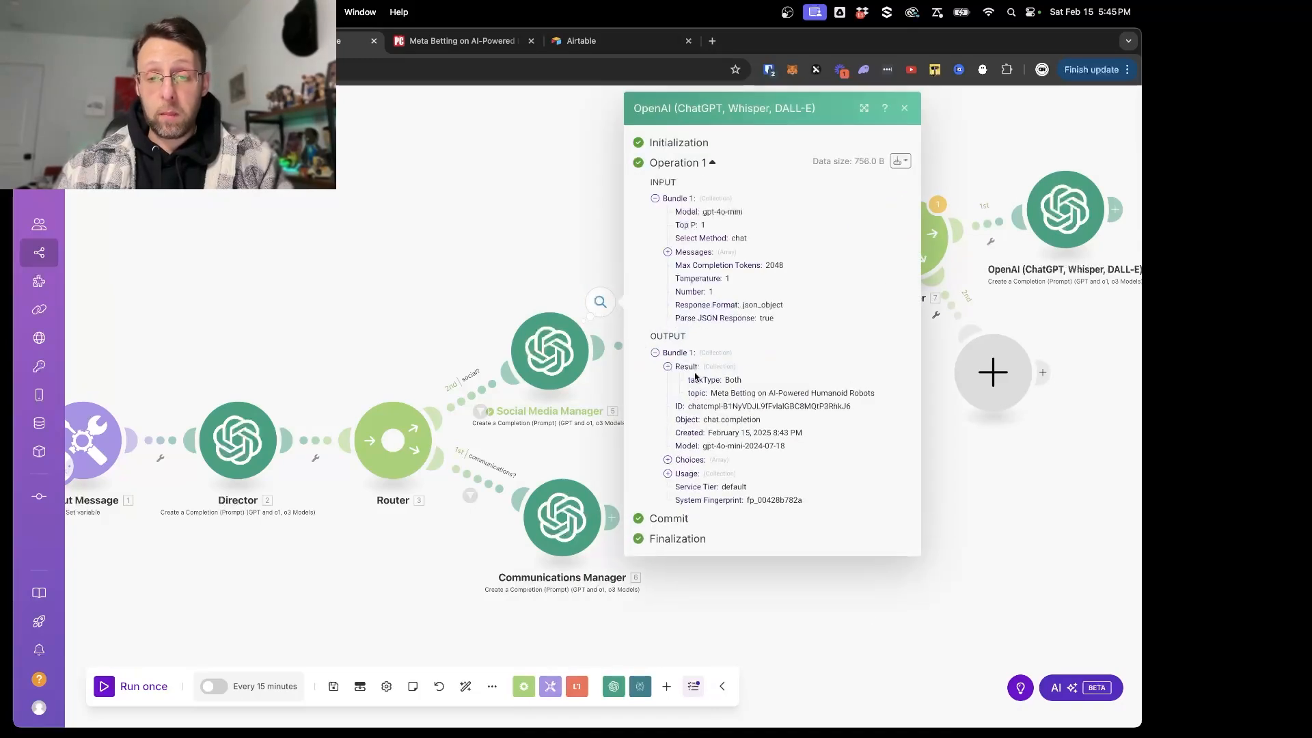
pyautogui.moveTo(712, 393); pyautogui.dragTo(873, 399)
pyautogui.press('super+c')
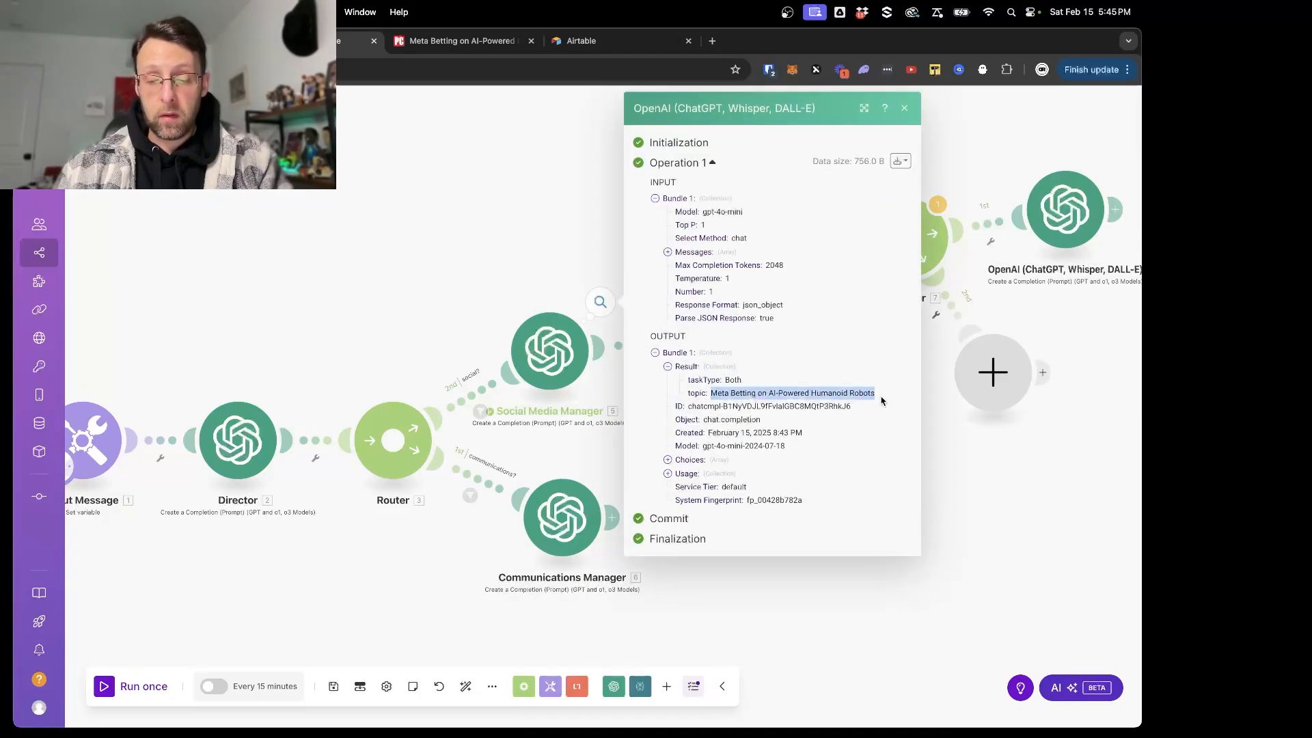
pyautogui.click(1017, 506)
# - Run only the Perplexity AI module with the copied "Meta Betting on AI-Powered Humanoid Robots" text as the topic
pyautogui.rightClick(693, 343)
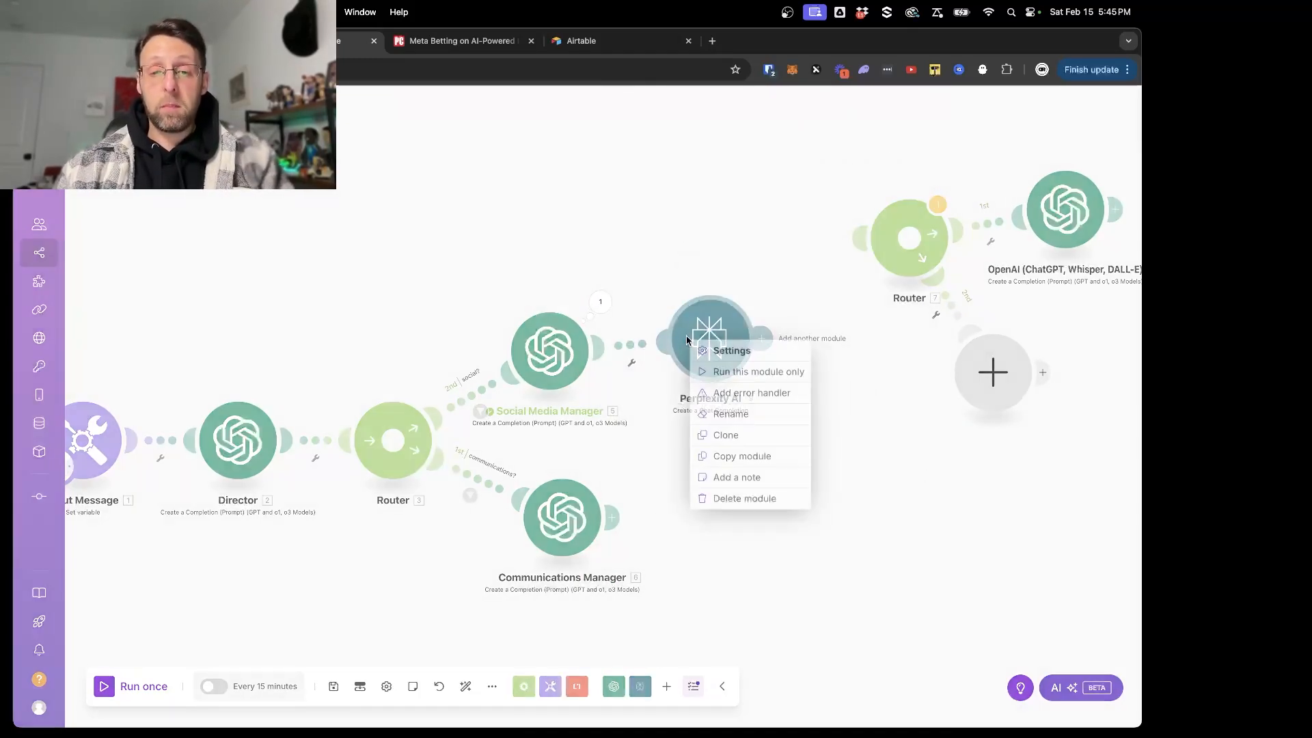
pyautogui.click(726, 375)
pyautogui.click(847, 418)
pyautogui.press('super+v')
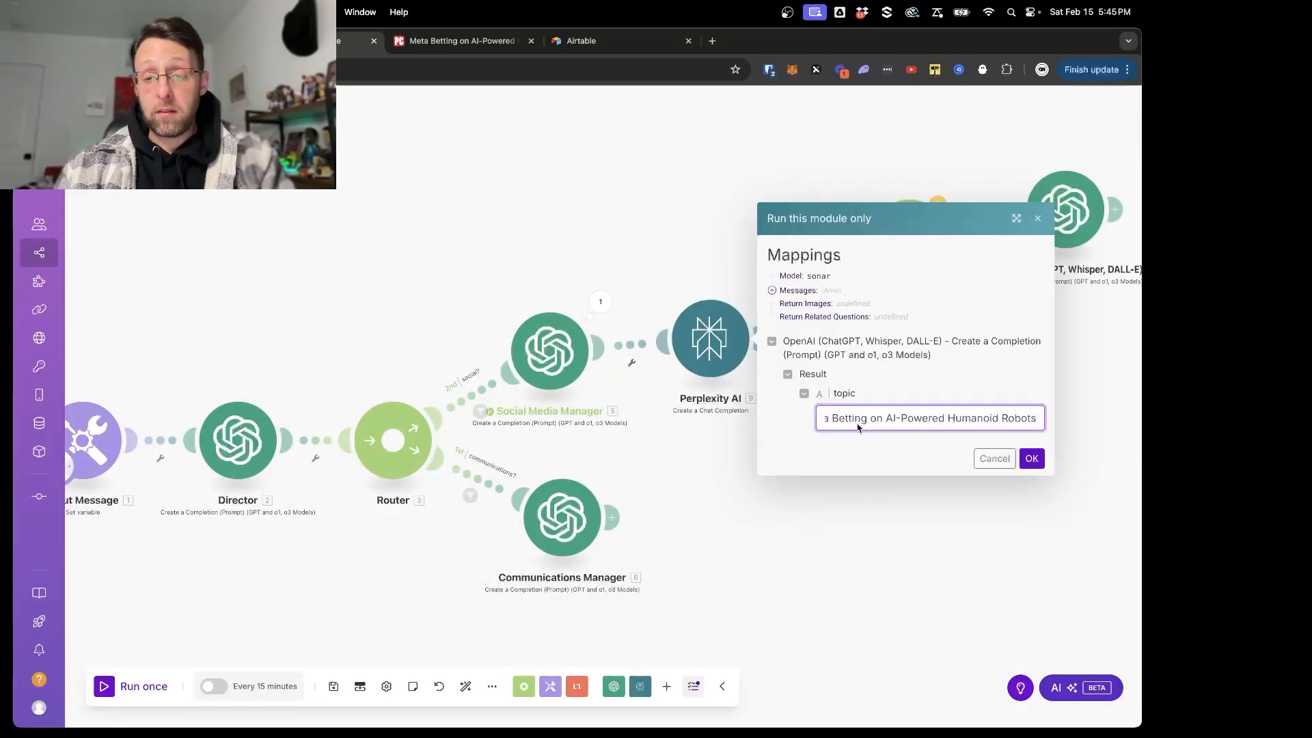
pyautogui.moveTo(849, 420); pyautogui.dragTo(976, 424)
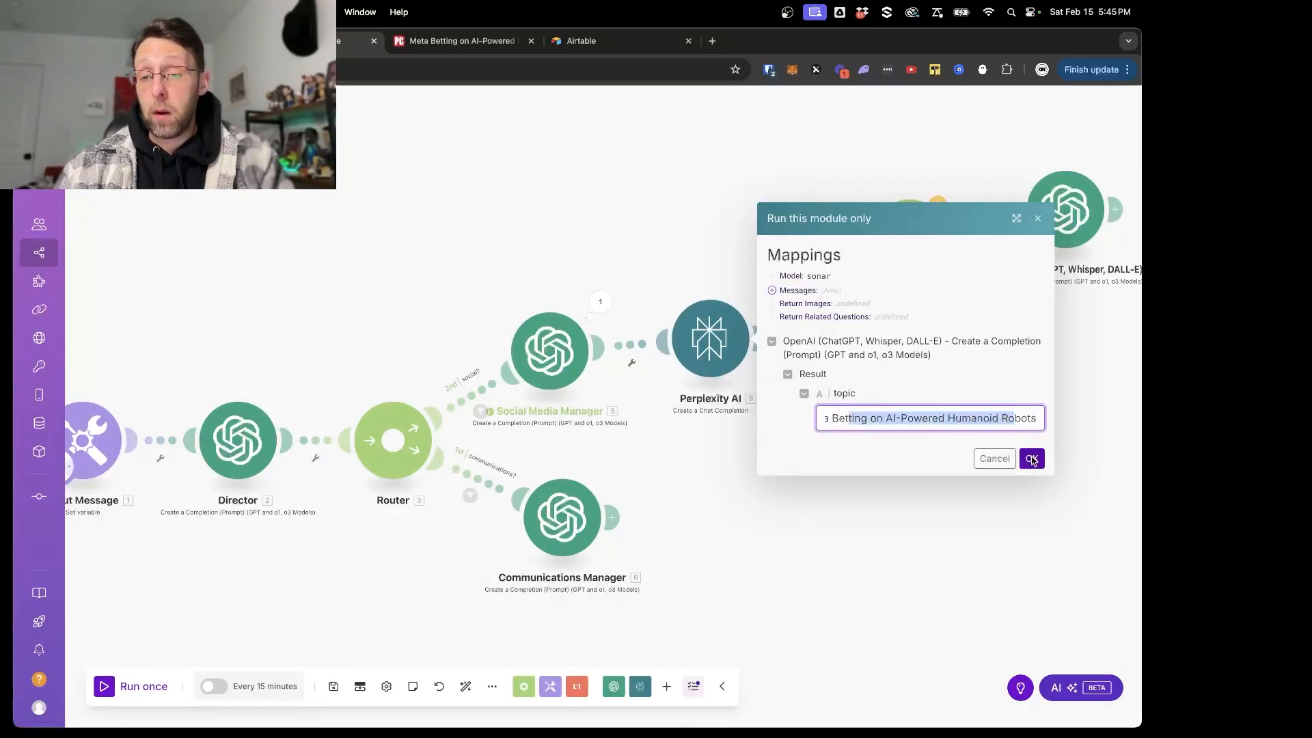
pyautogui.click(1032, 458)
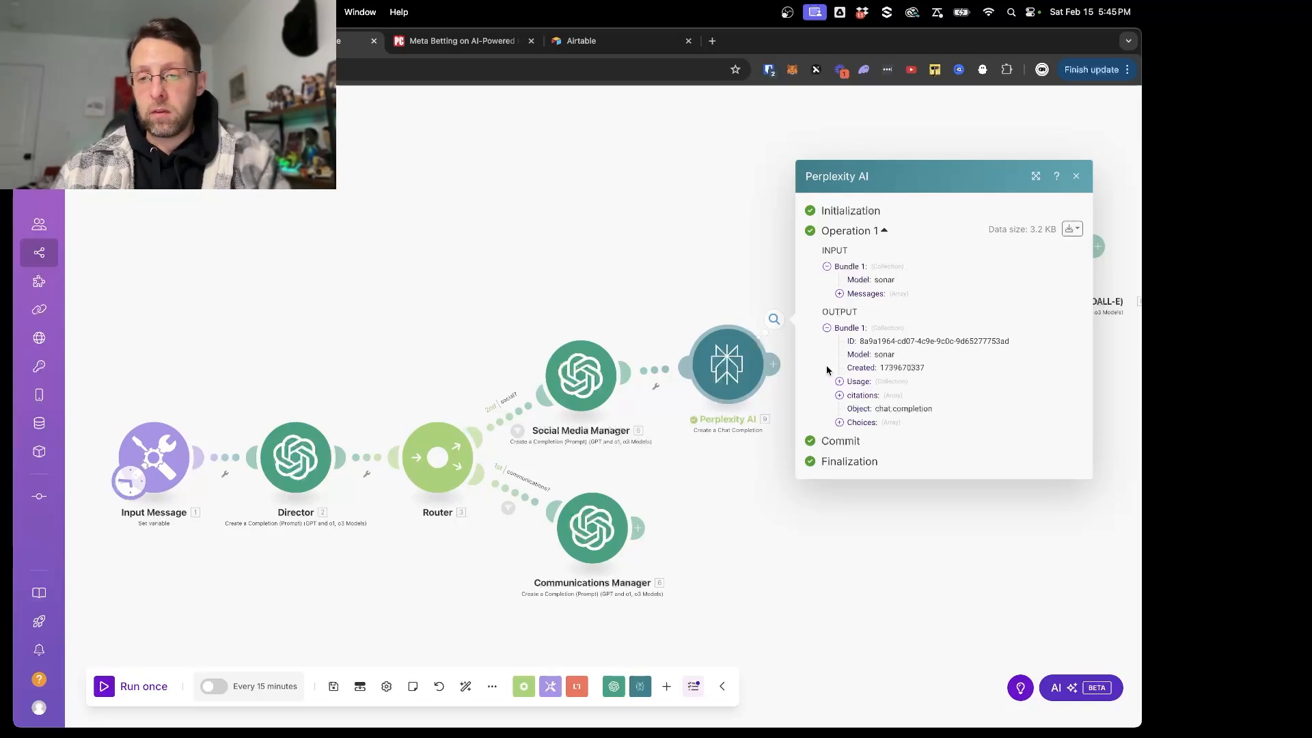
# - Examine the researched message content under Choices in the Perplexity AI module's run output, from the introduction to the future implications, then close it
pyautogui.click(847, 423)
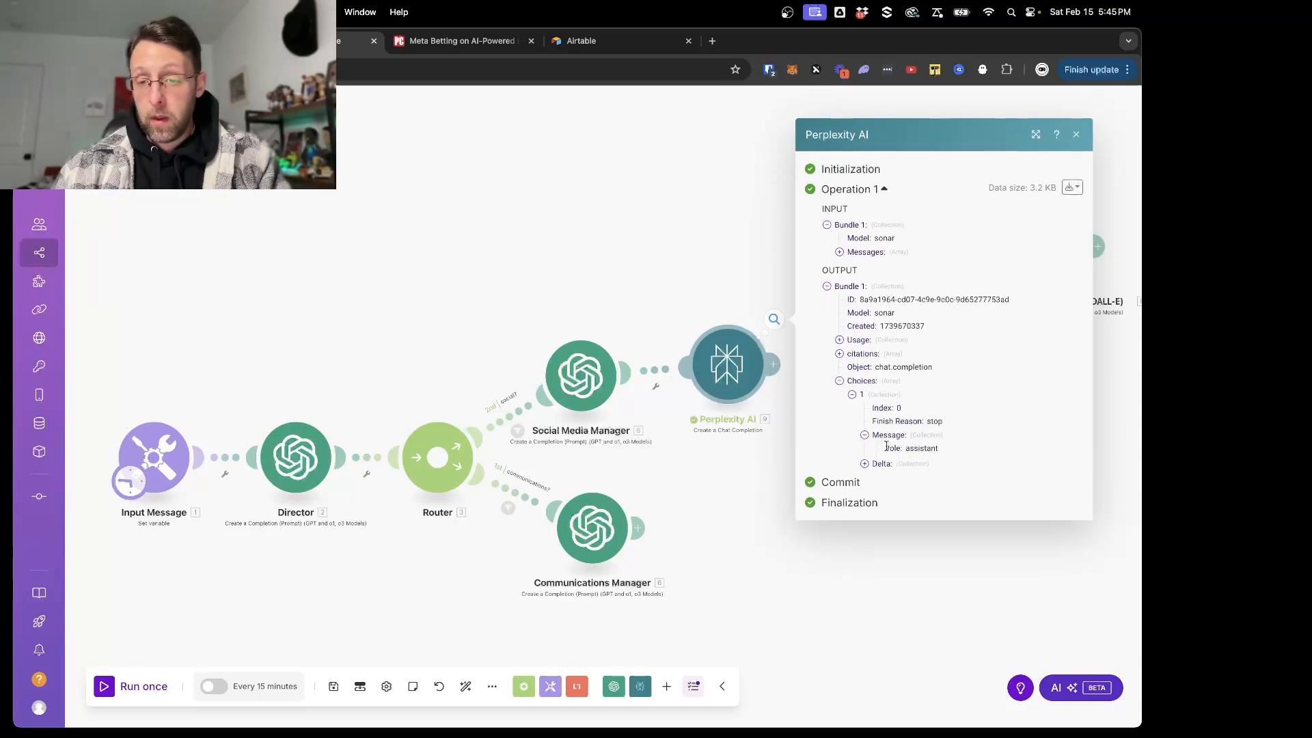
pyautogui.click(892, 446)
pyautogui.scroll(-3, 922, 441)
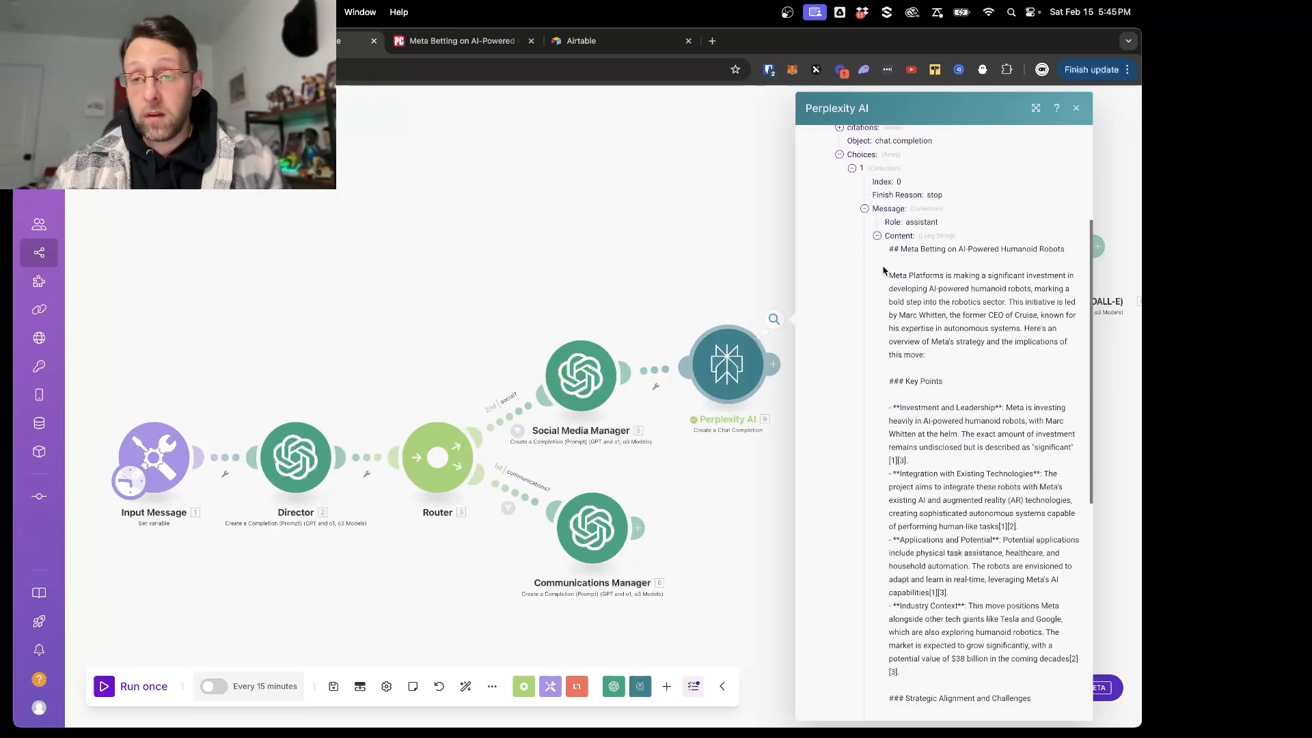
pyautogui.moveTo(887, 281); pyautogui.dragTo(994, 303)
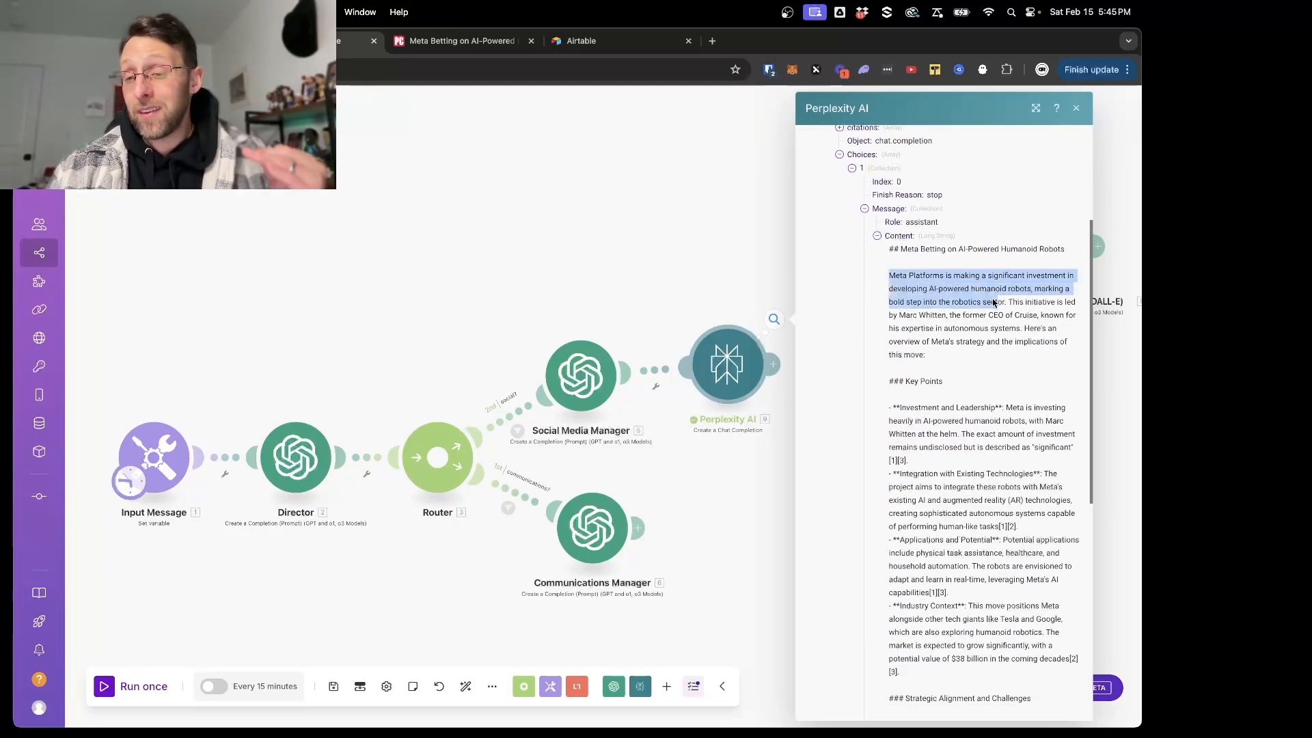
pyautogui.moveTo(906, 293); pyautogui.dragTo(1034, 294)
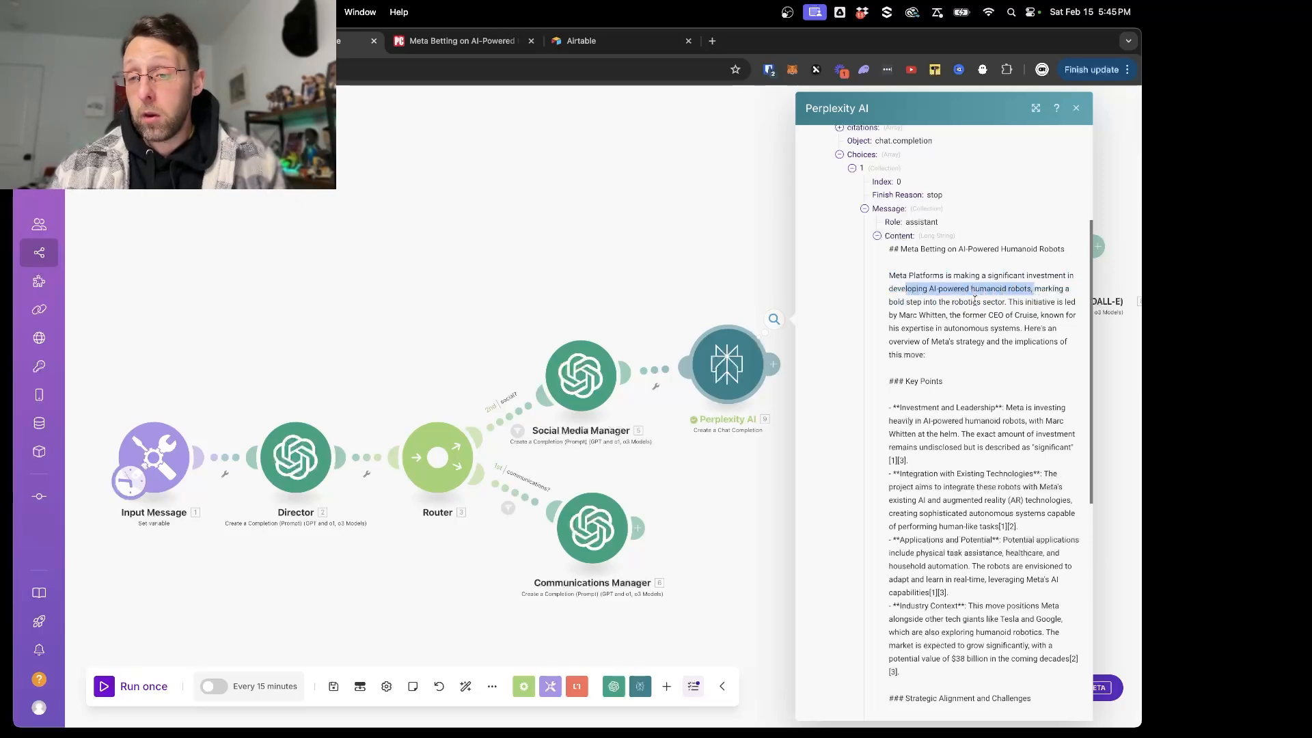
pyautogui.scroll(-3, 957, 294)
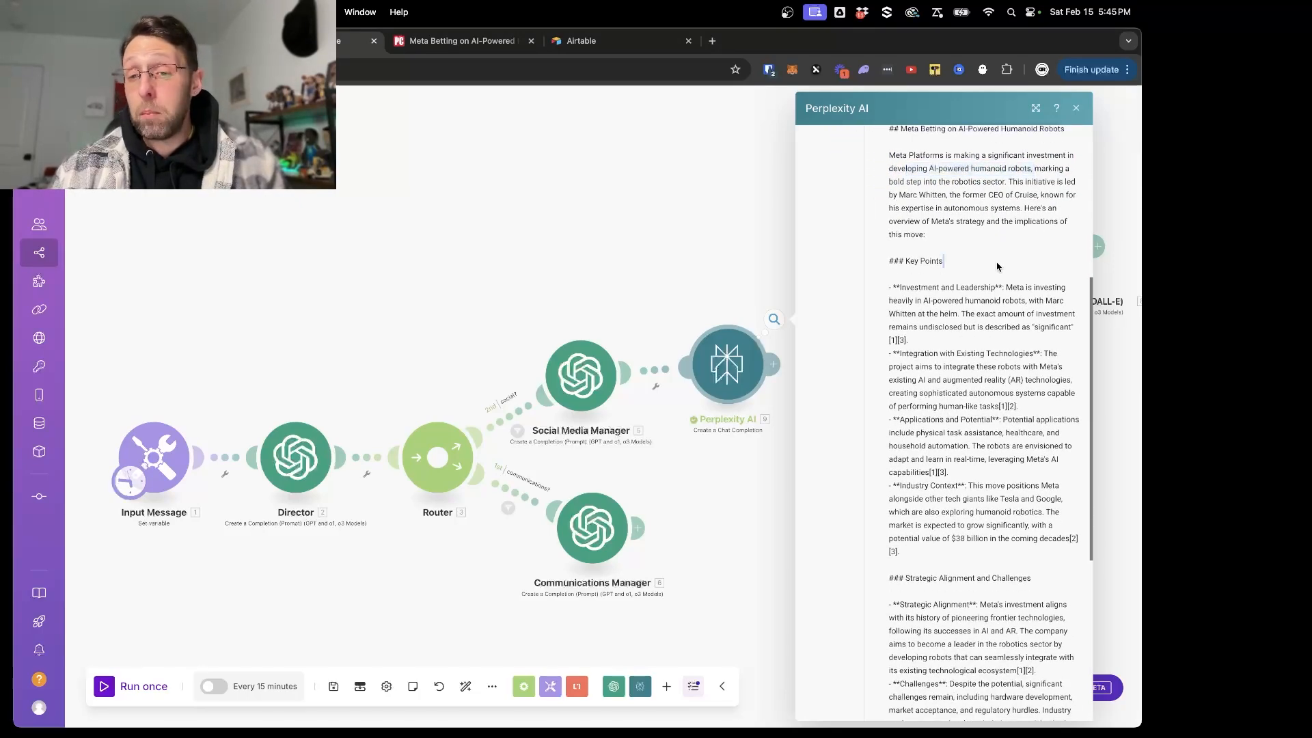
pyautogui.moveTo(903, 302); pyautogui.dragTo(1037, 303)
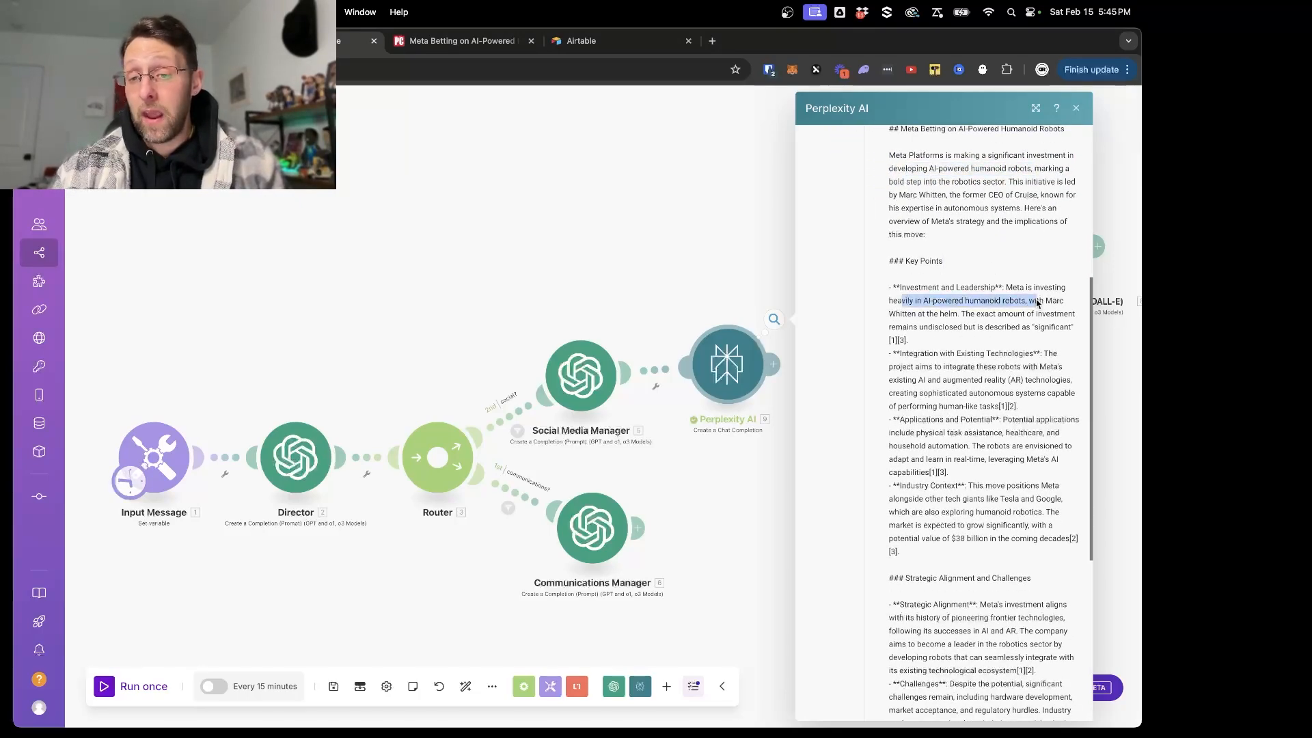
pyautogui.scroll(-2, 1037, 303)
pyautogui.moveTo(906, 276); pyautogui.dragTo(1047, 271)
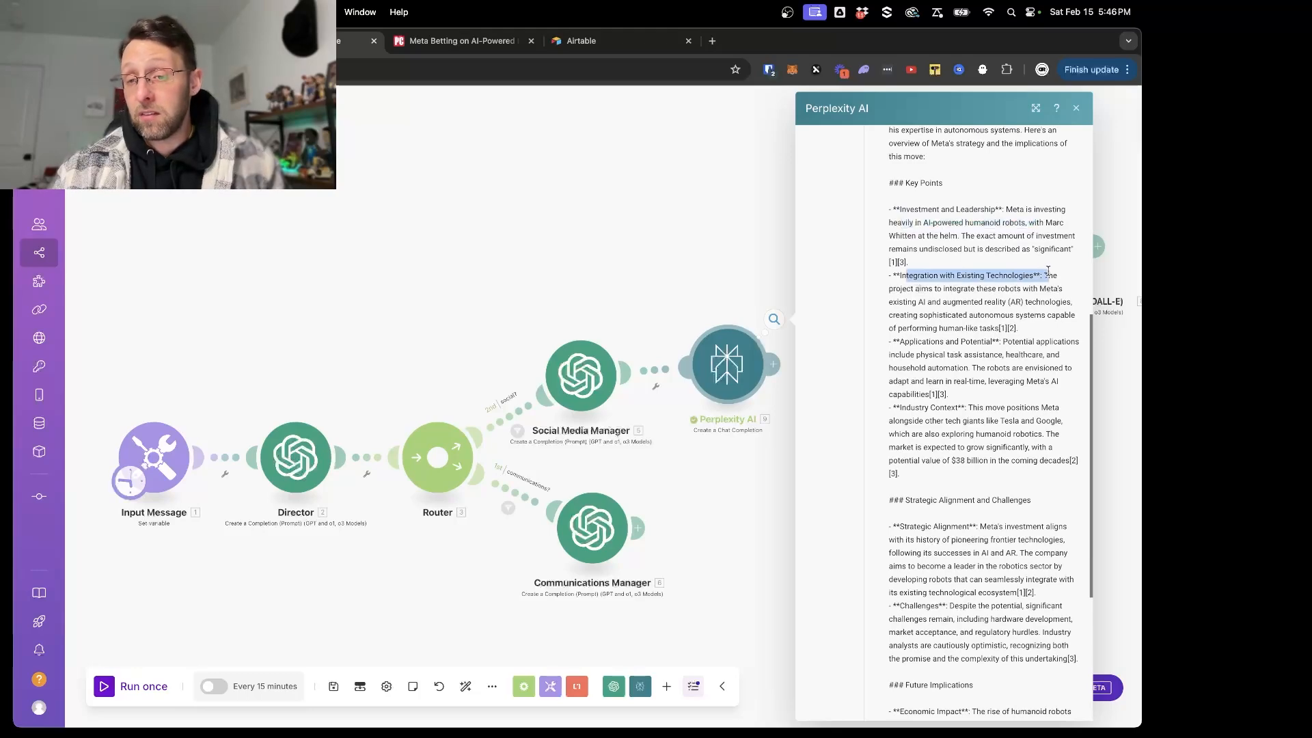
pyautogui.moveTo(888, 302); pyautogui.dragTo(1006, 303)
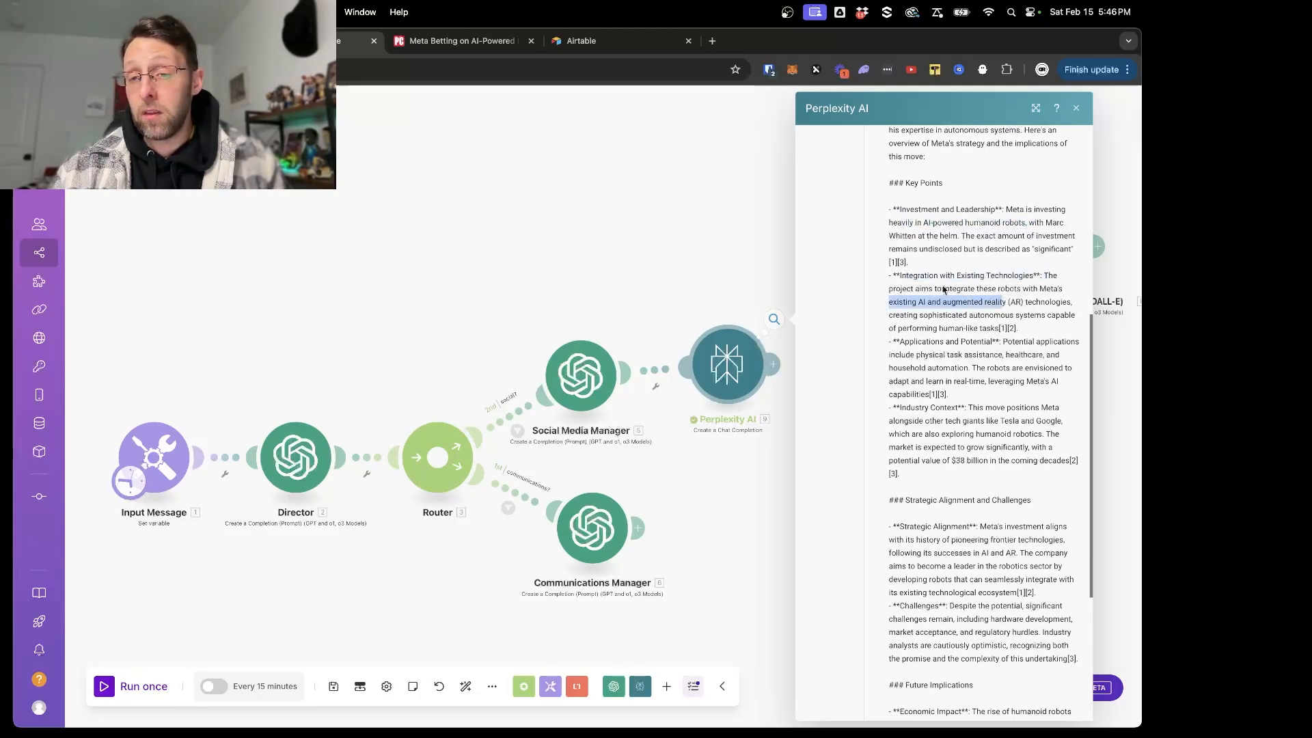
pyautogui.click(943, 289)
pyautogui.scroll(-1, 921, 294)
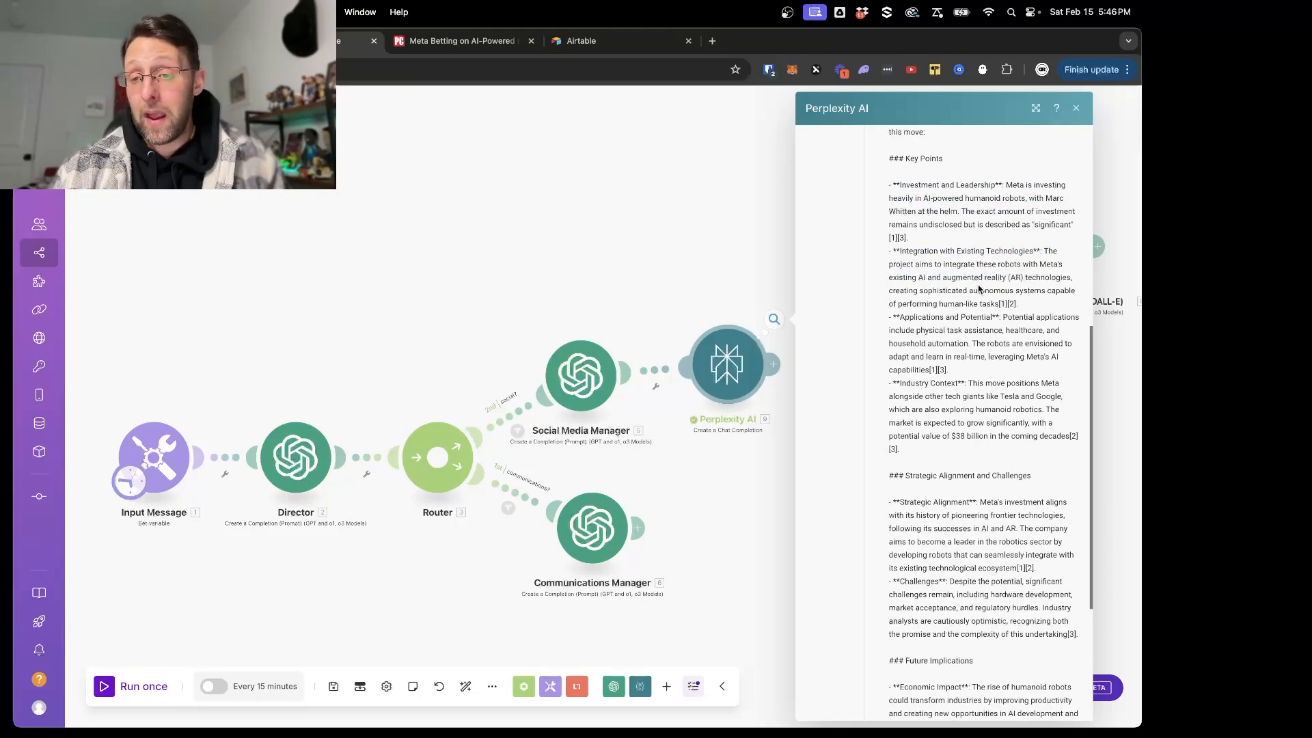
pyautogui.scroll(-8, 1003, 290)
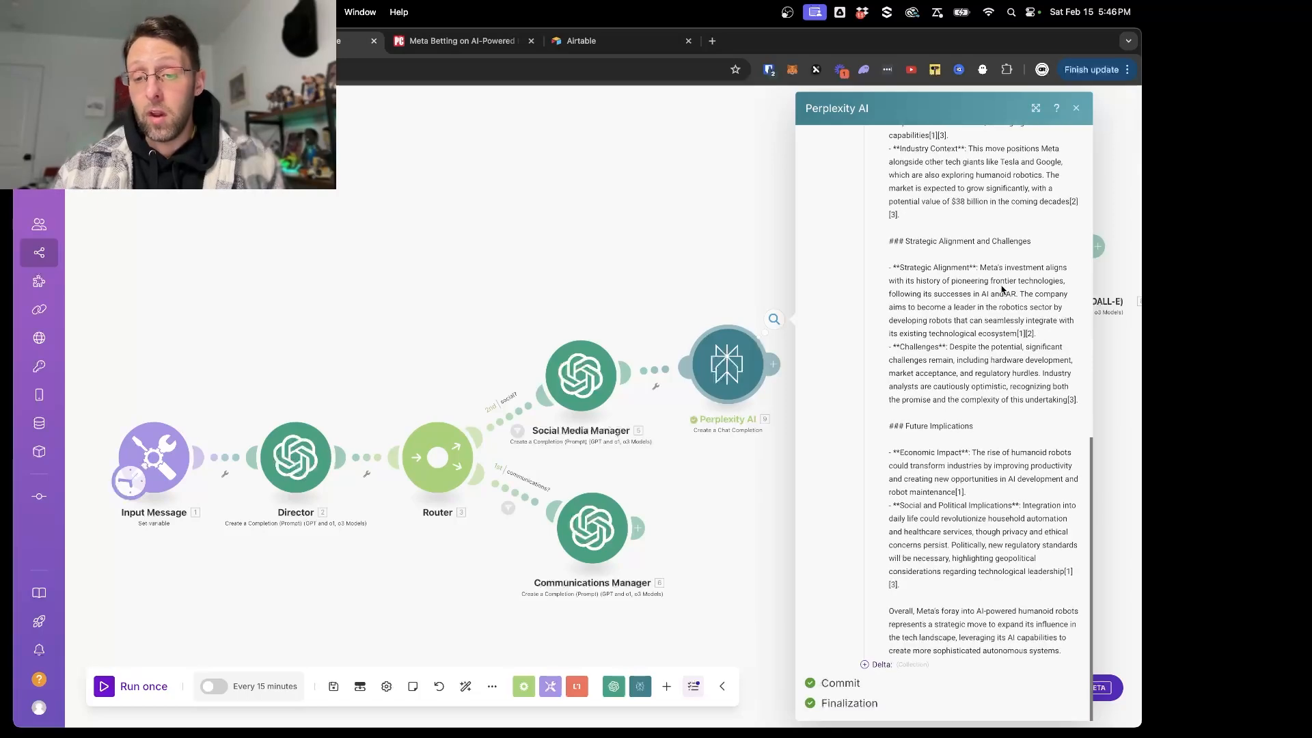
pyautogui.moveTo(905, 241); pyautogui.dragTo(1052, 246)
pyautogui.moveTo(885, 431); pyautogui.dragTo(1002, 433)
pyautogui.click(992, 436)
pyautogui.moveTo(902, 453); pyautogui.dragTo(984, 454)
pyautogui.moveTo(904, 507); pyautogui.dragTo(1056, 511)
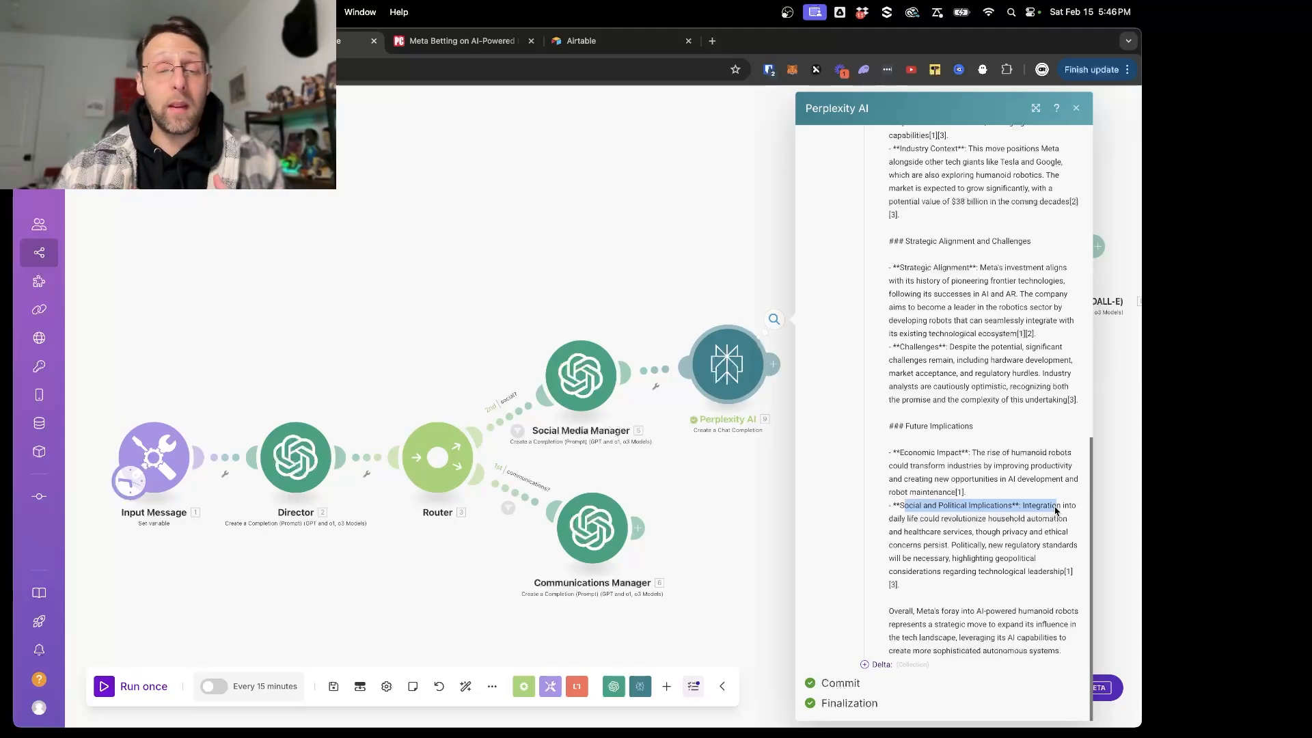
pyautogui.click(612, 238)
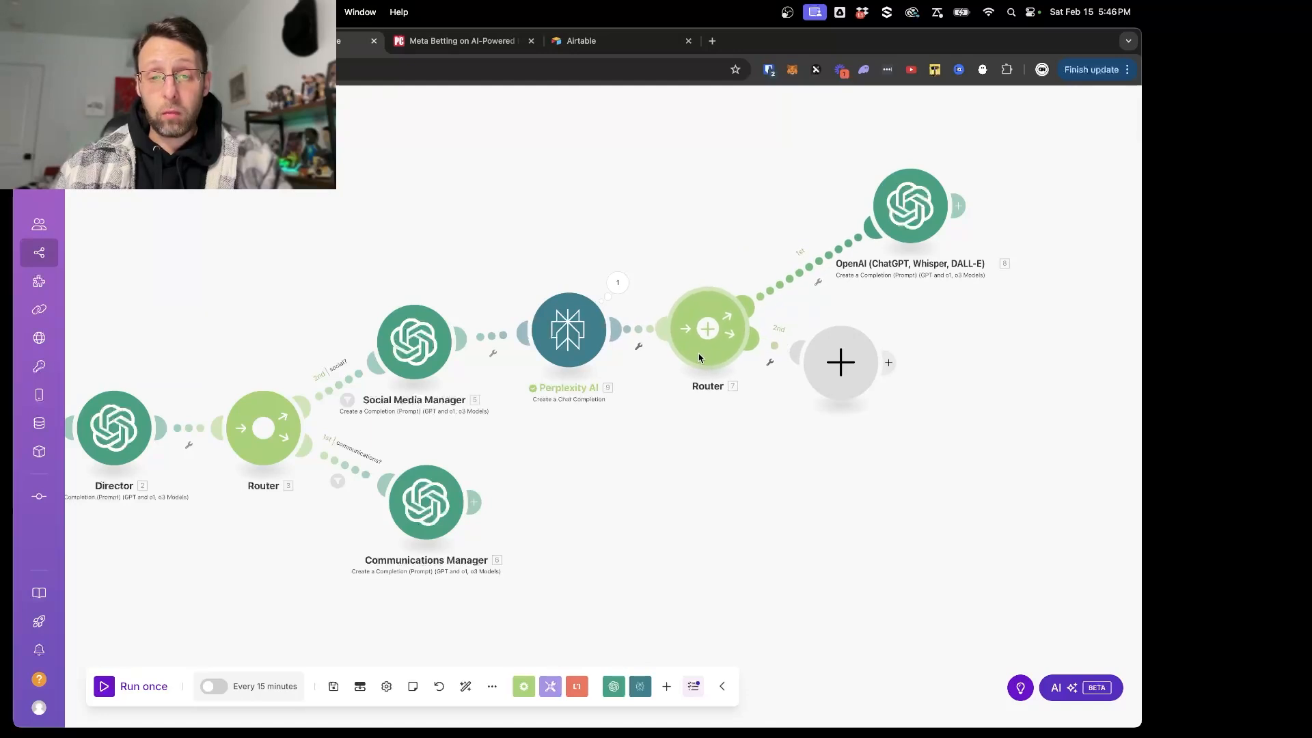
# - Extend the new OpenAI module's system message with "Your task is to write a compelling social media post for twitter that follows the twitter best practices"
pyautogui.click(895, 207)
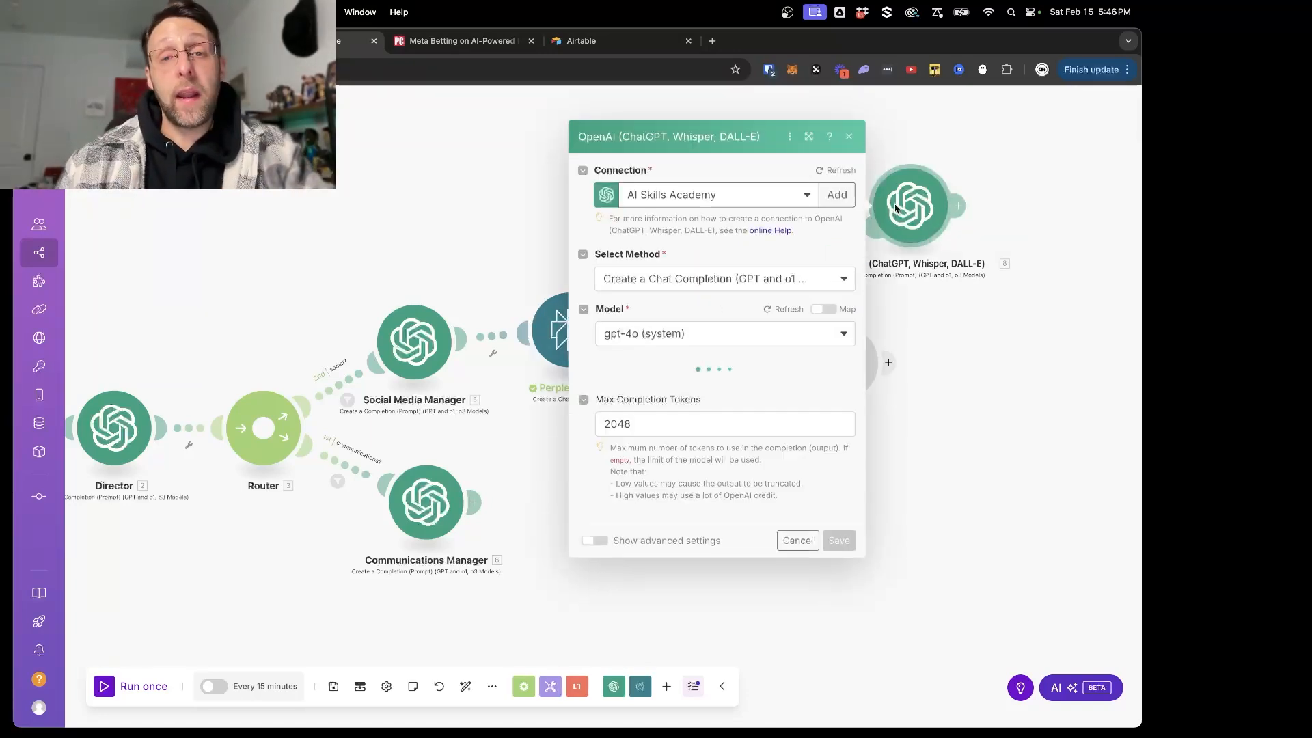
pyautogui.click(708, 498)
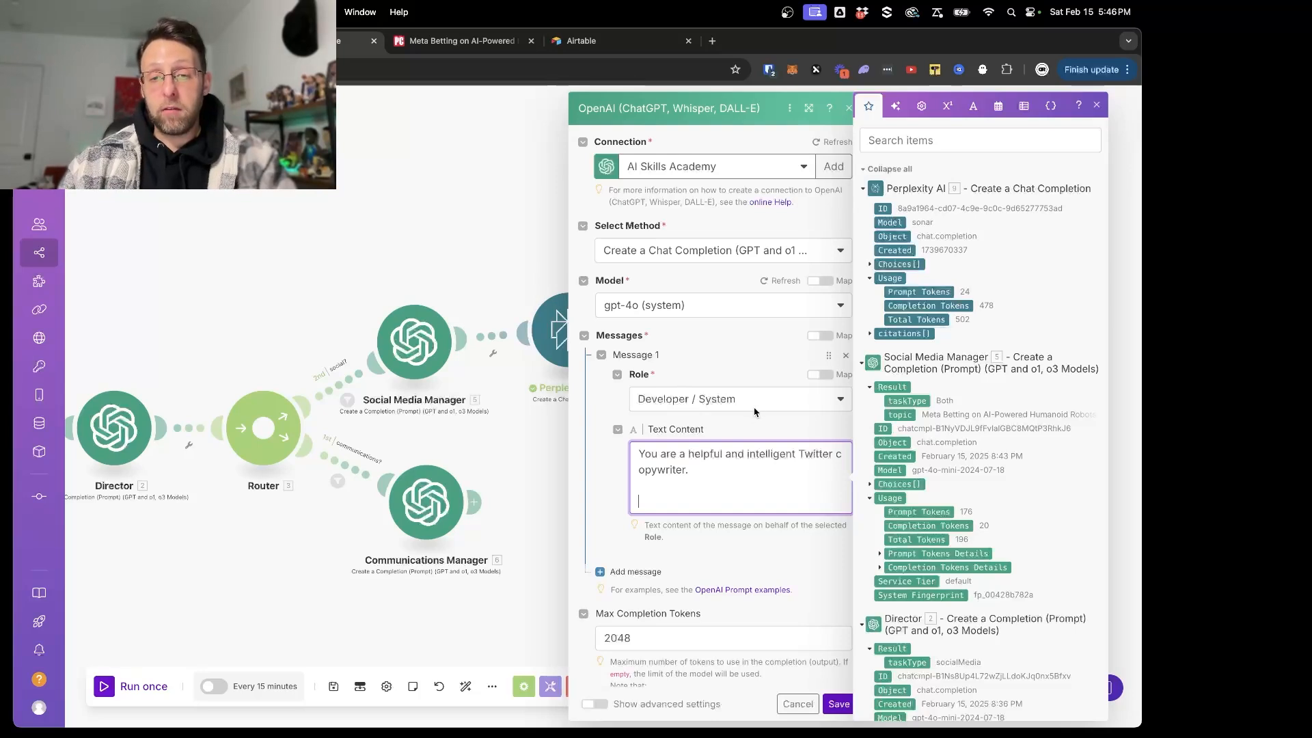
pyautogui.scroll(-2, 758, 410)
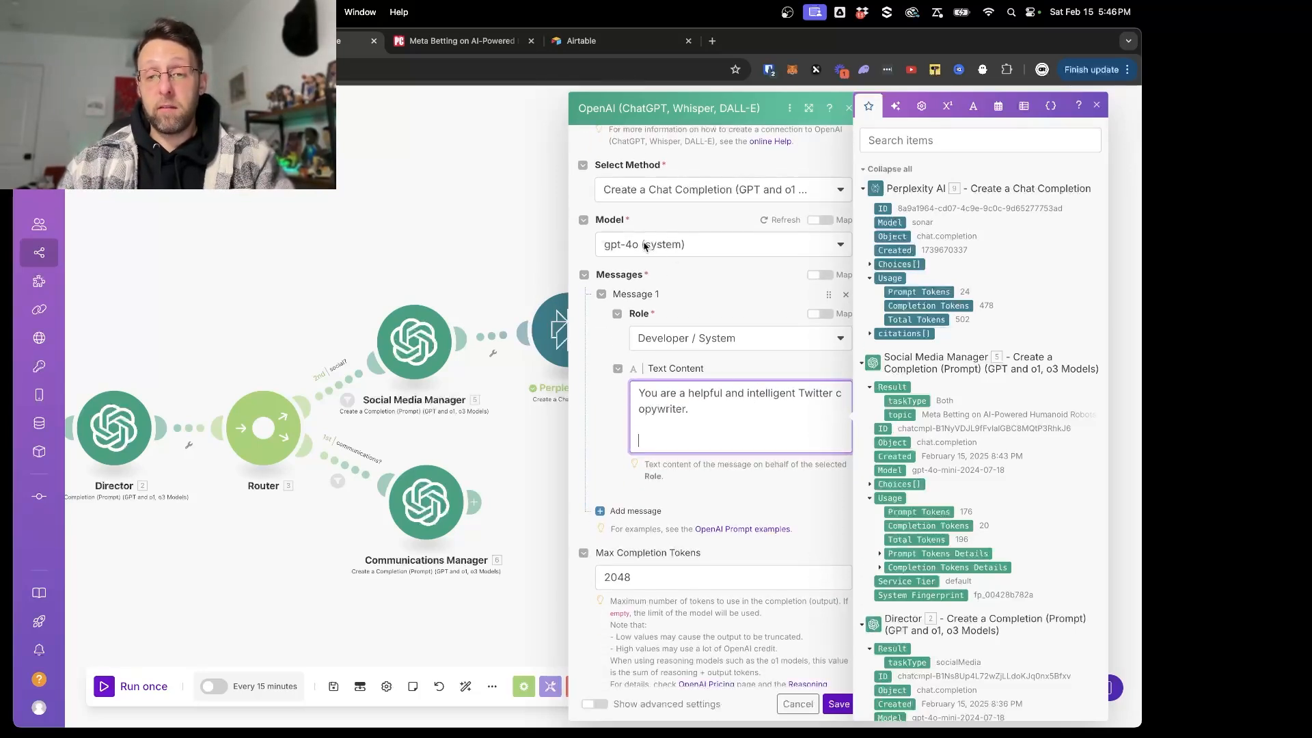
pyautogui.scroll(-1, 644, 244)
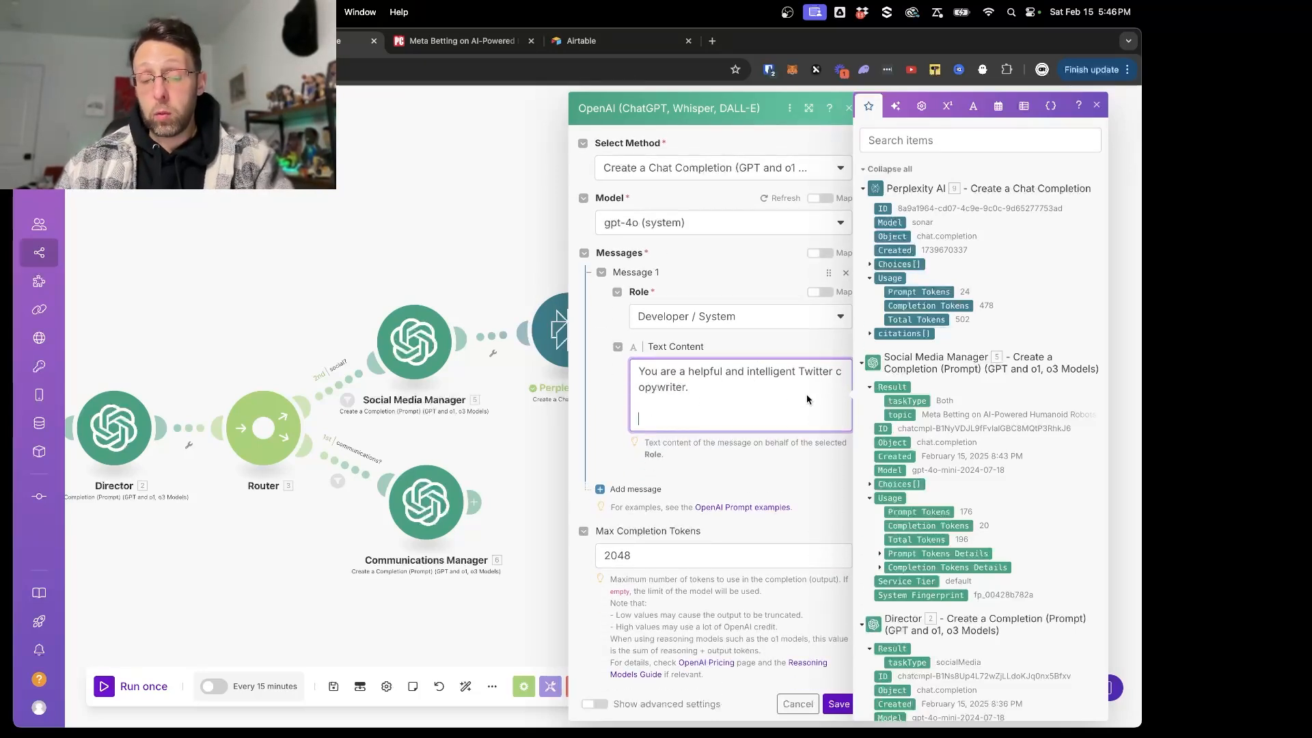
pyautogui.press('Return')
pyautogui.press('Return')
pyautogui.write('Your task is to')
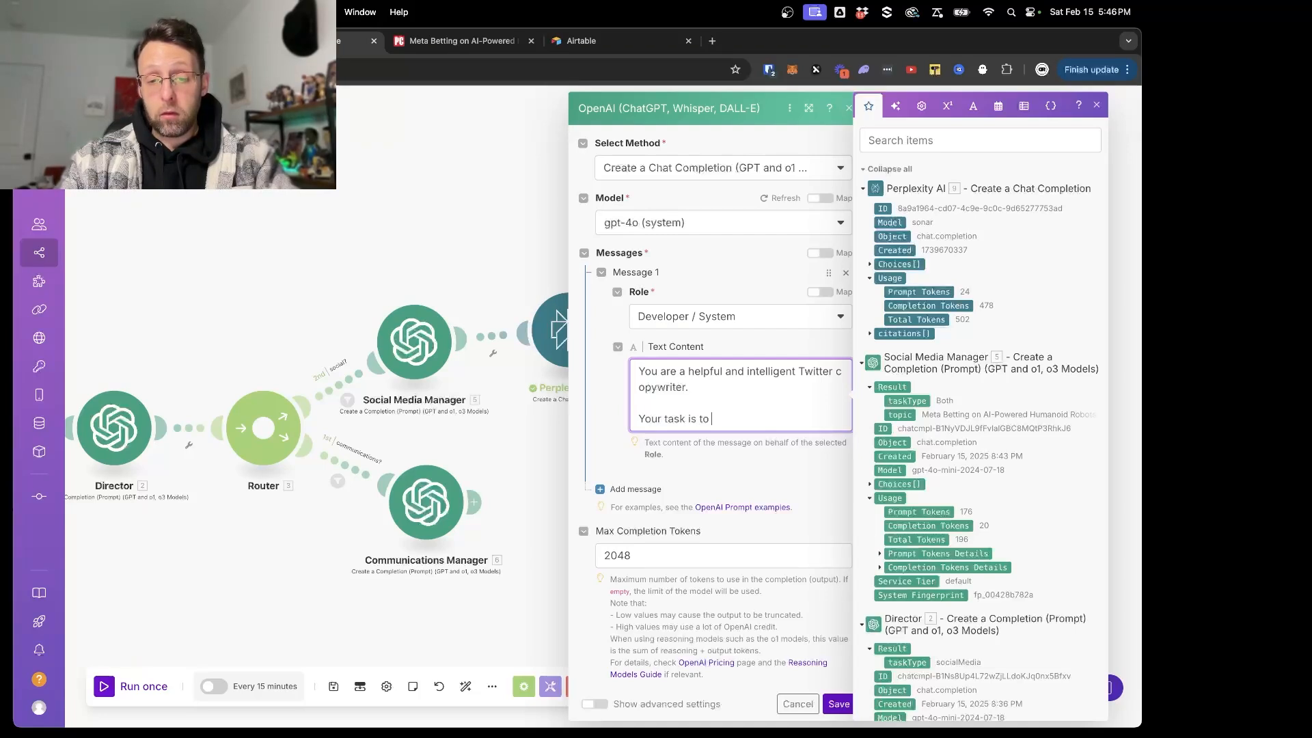
pyautogui.write(' write a comp')
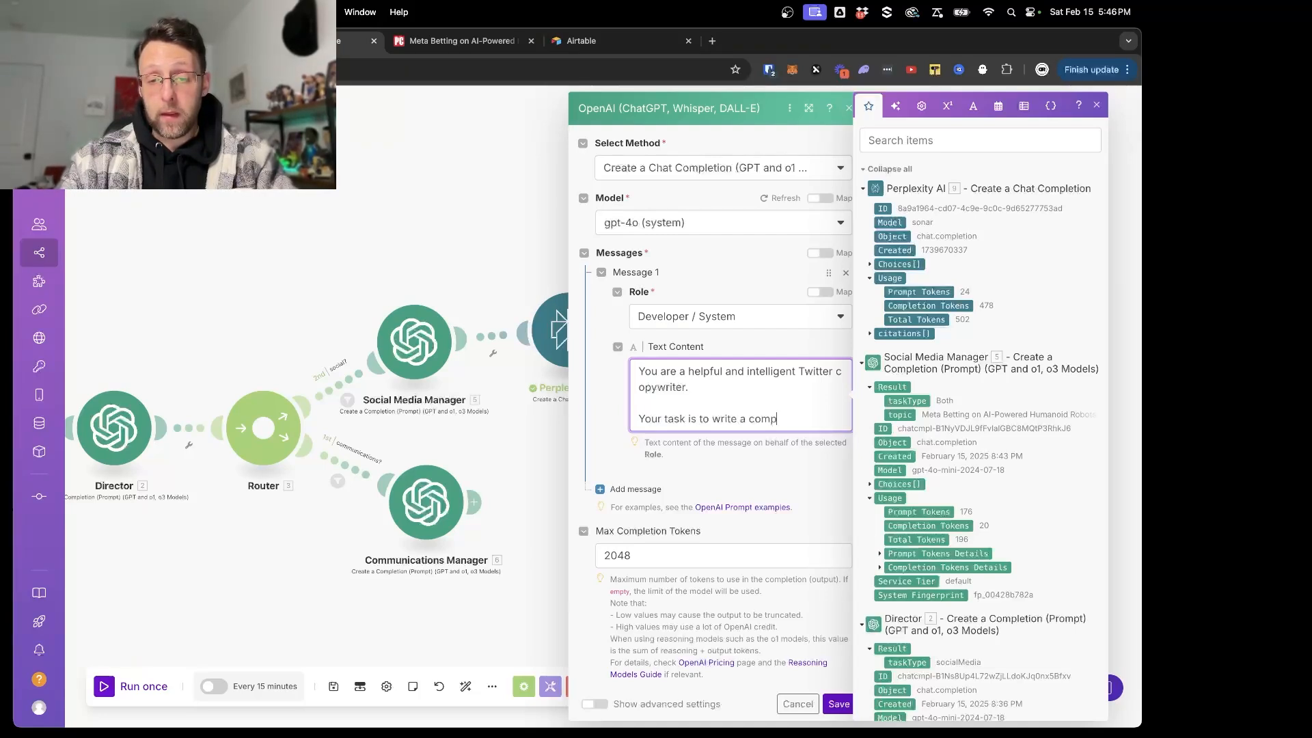
pyautogui.write('elling ')
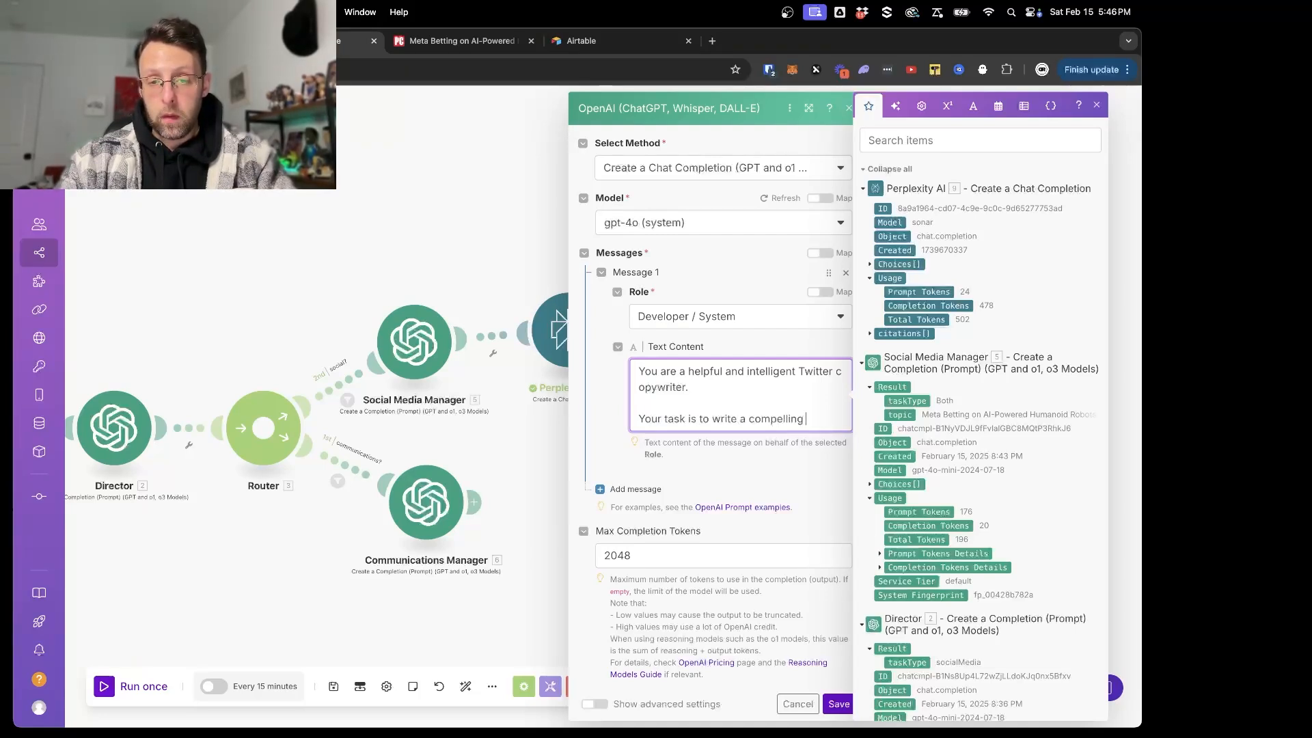
pyautogui.write('social media post ')
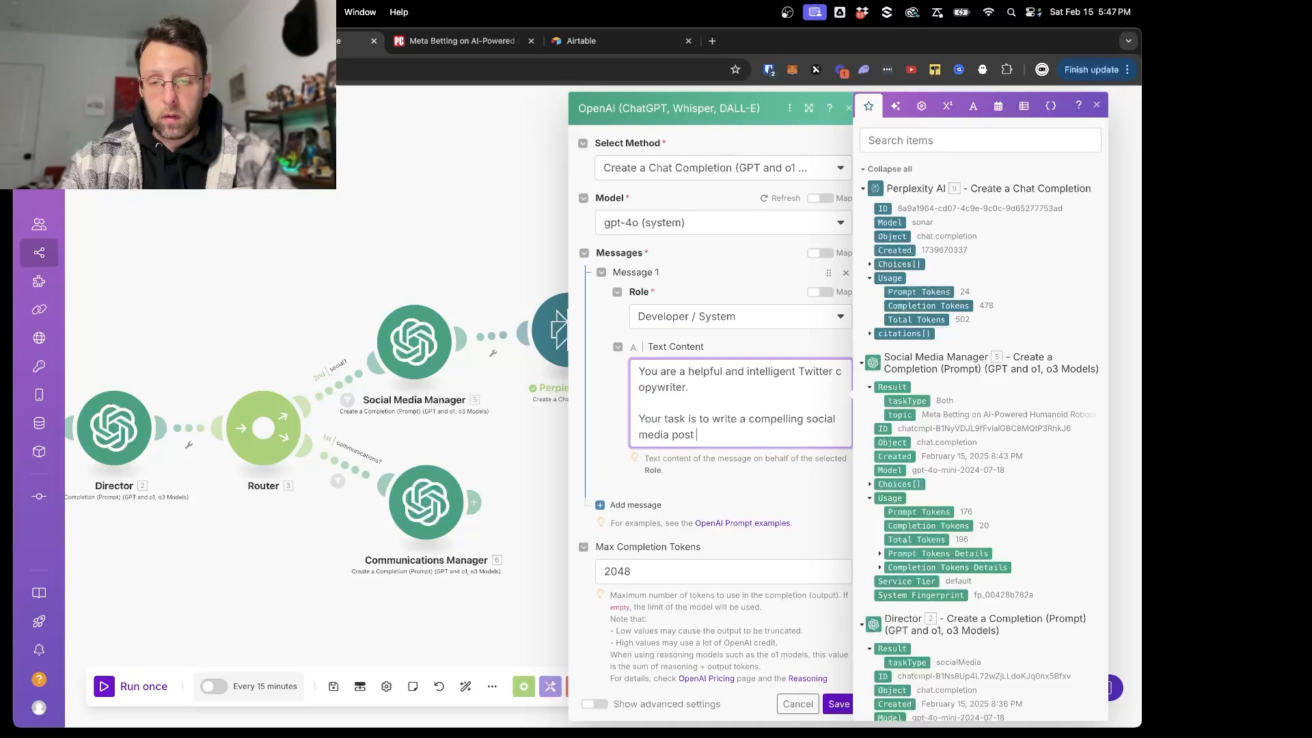
pyautogui.write('for twitter that follows t')
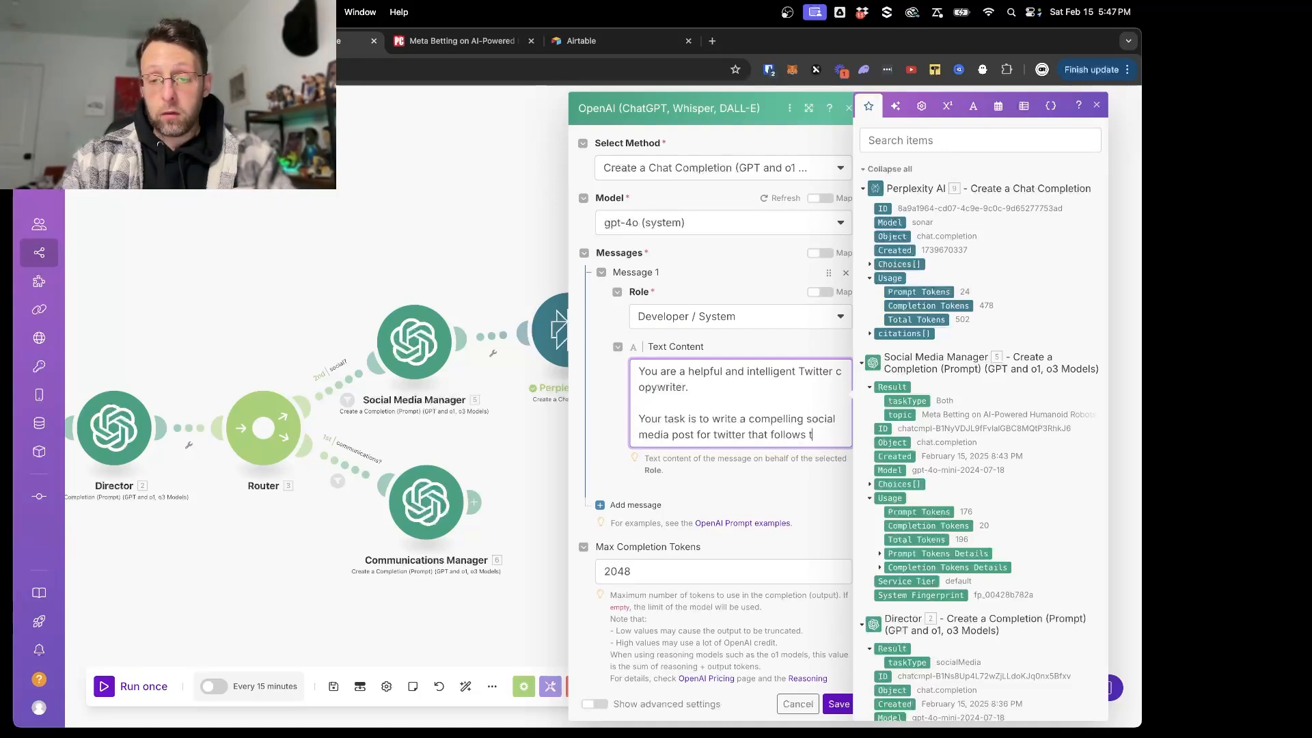
pyautogui.write('he twitter best pr')
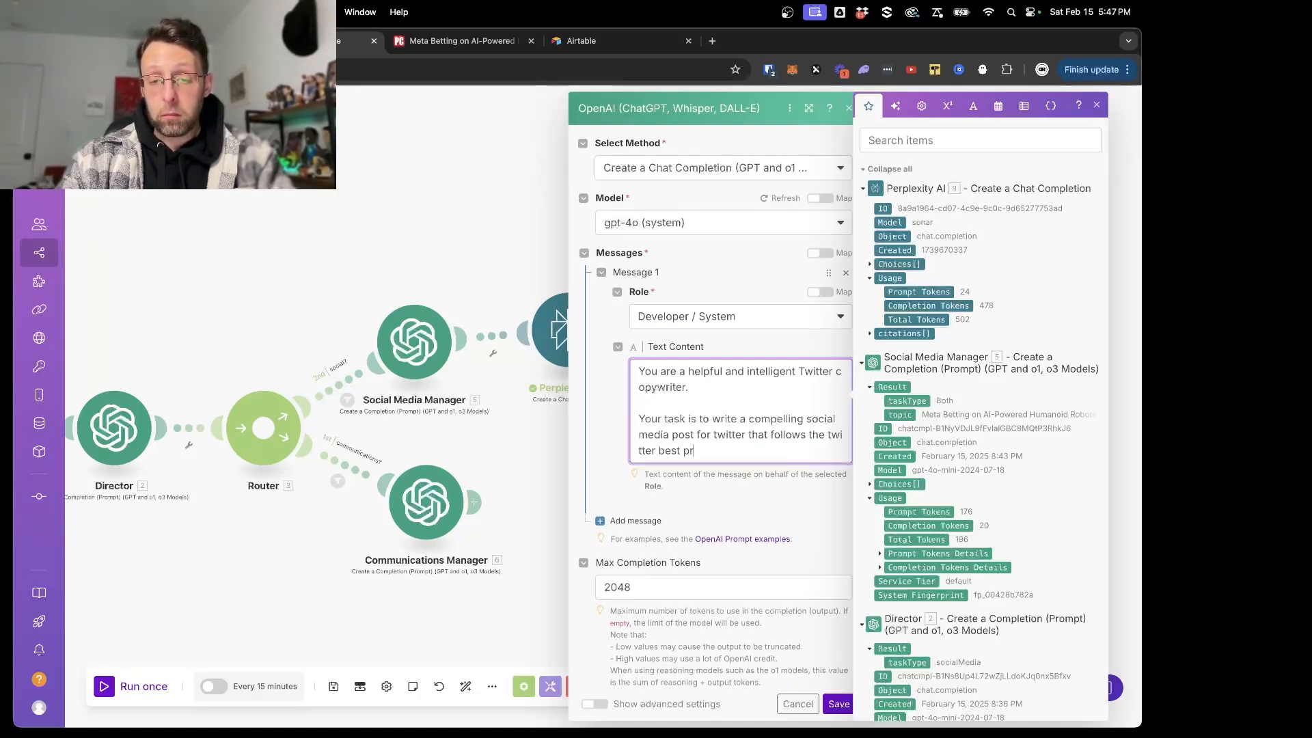
pyautogui.write('actices')
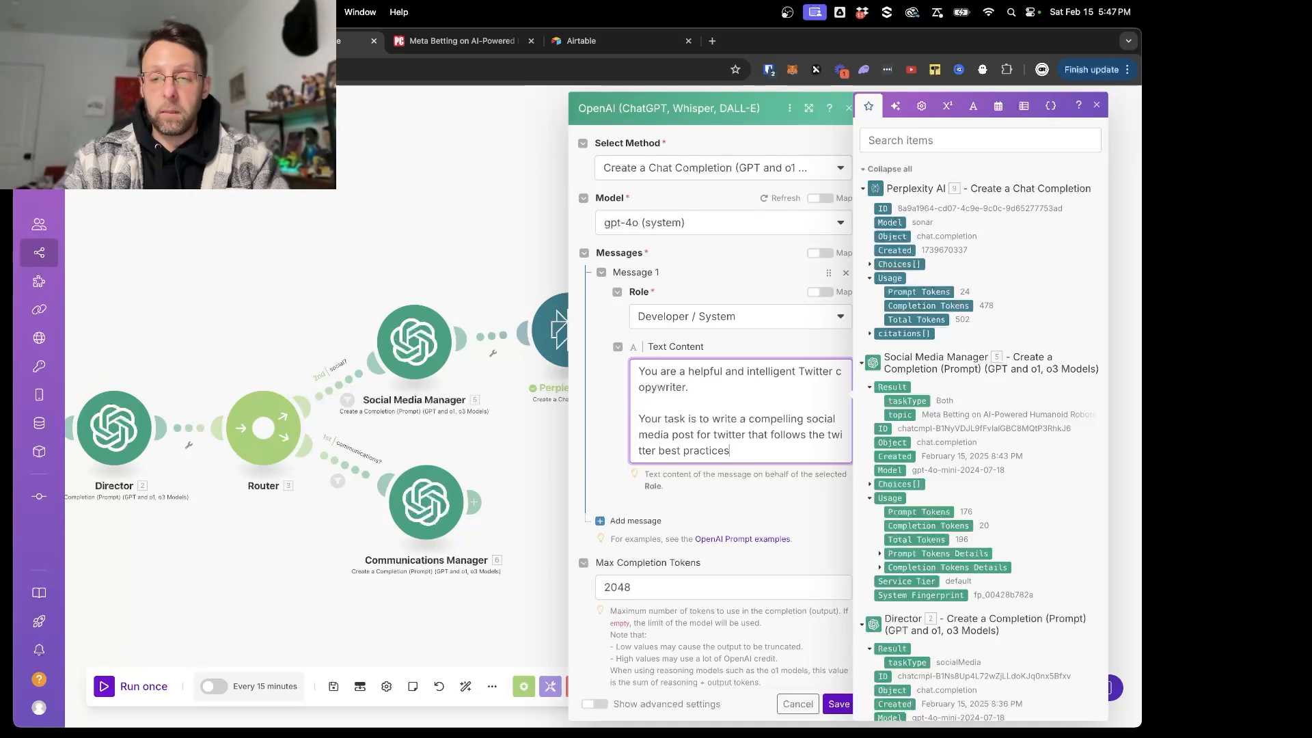
# - Complete the task sentence in the system message with "and is based on a topic and additional research."
pyautogui.write('and is based o')
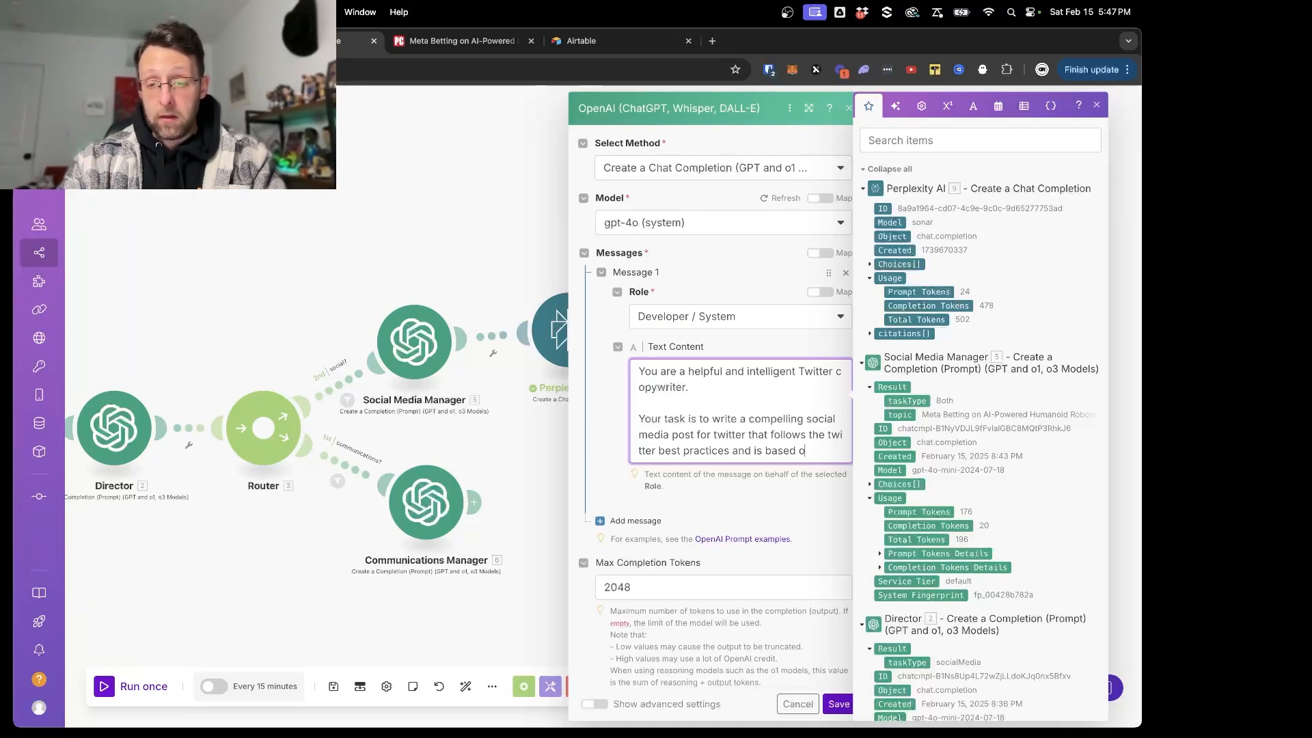
pyautogui.write('n a topic ')
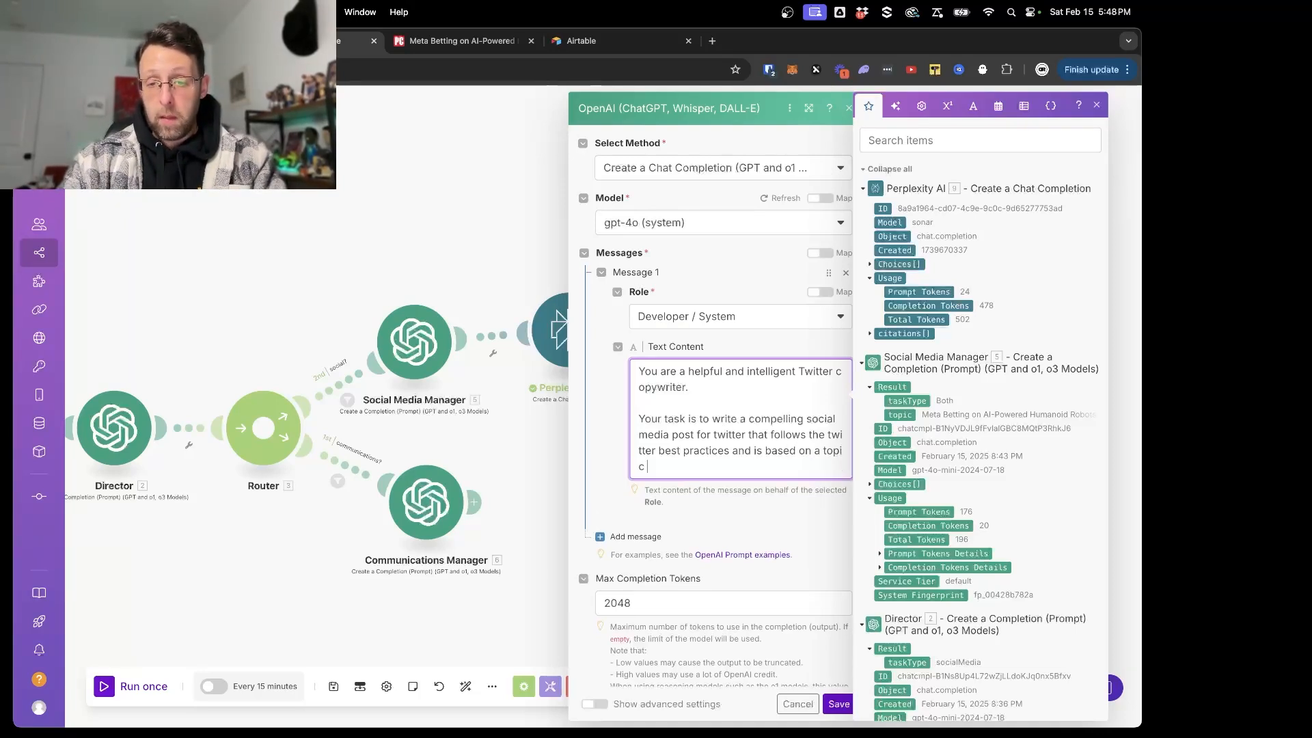
pyautogui.write('and additional resea')
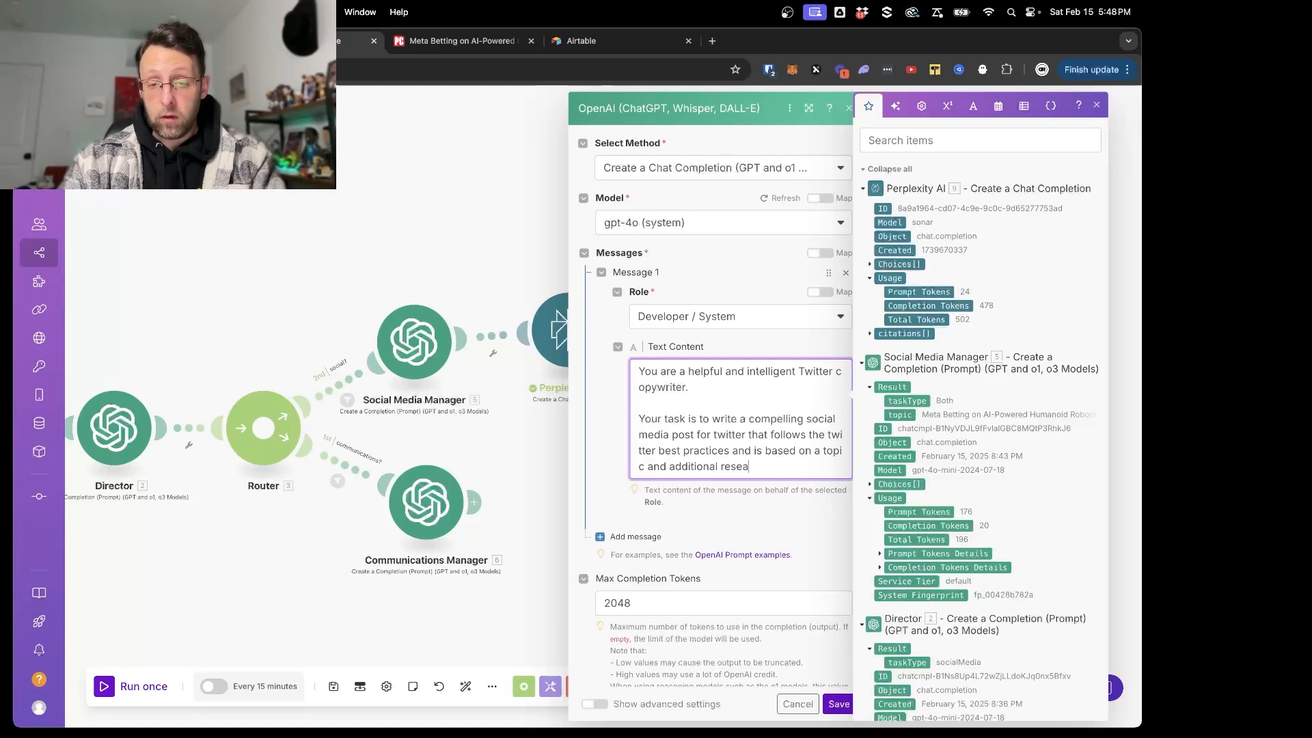
pyautogui.write('rch.')
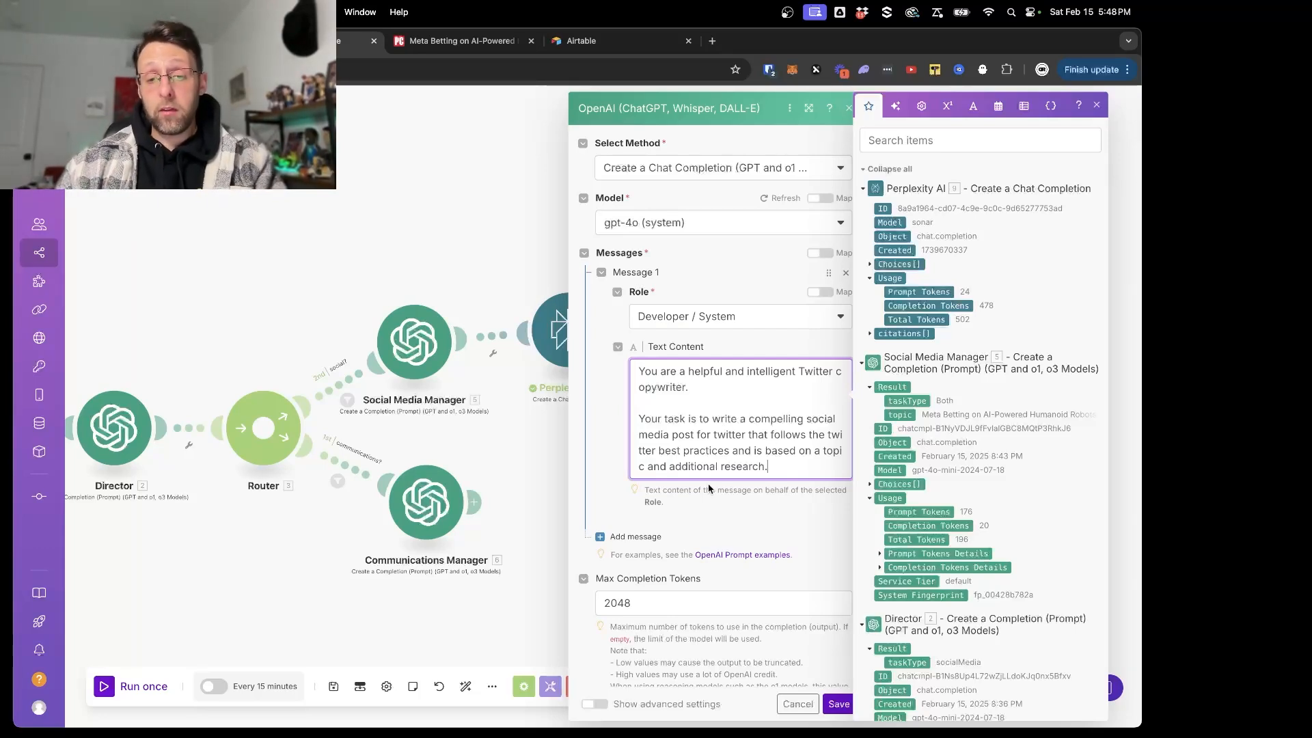
# - Open ChatGPT in a new browser tab and ask "what are the twitter best practices for 2025" with web search enabled
pyautogui.press('super+t')
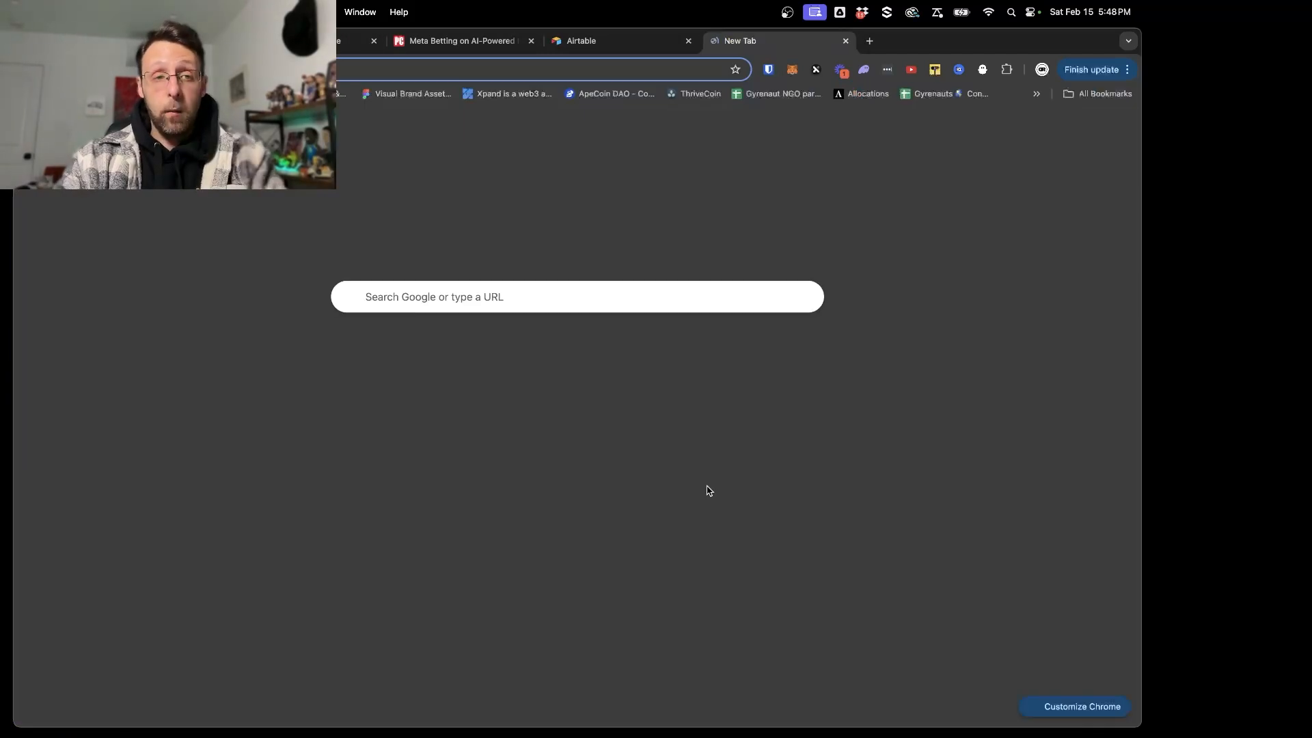
pyautogui.write('chat')
pyautogui.press('Return')
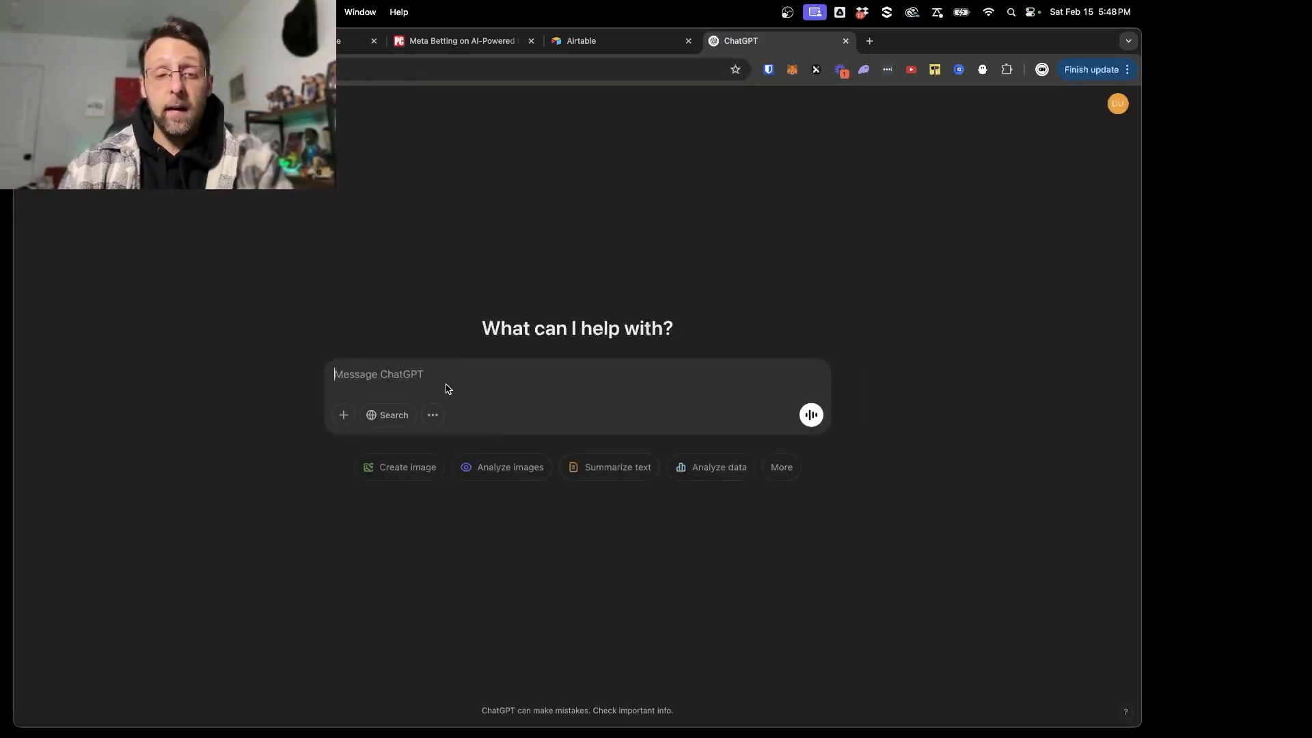
pyautogui.write('what are the t')
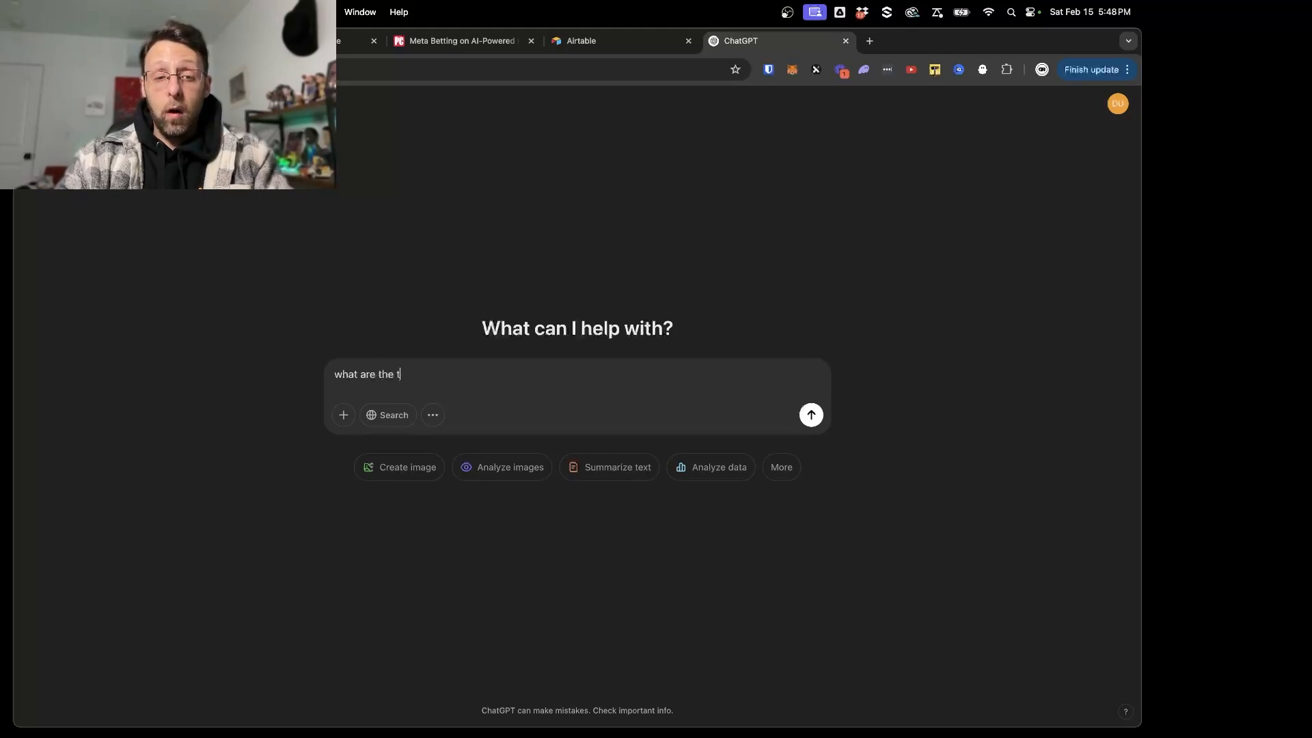
pyautogui.write('witter best practi')
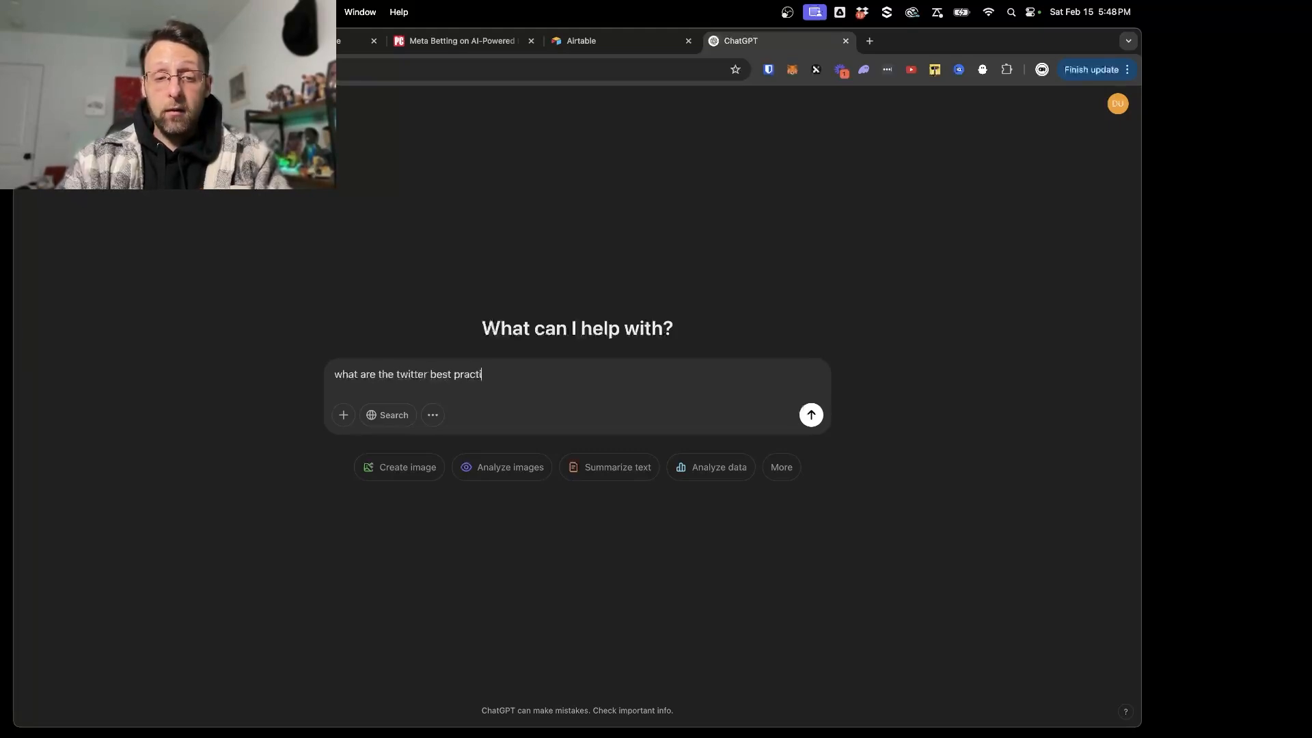
pyautogui.write('ces for 2024')
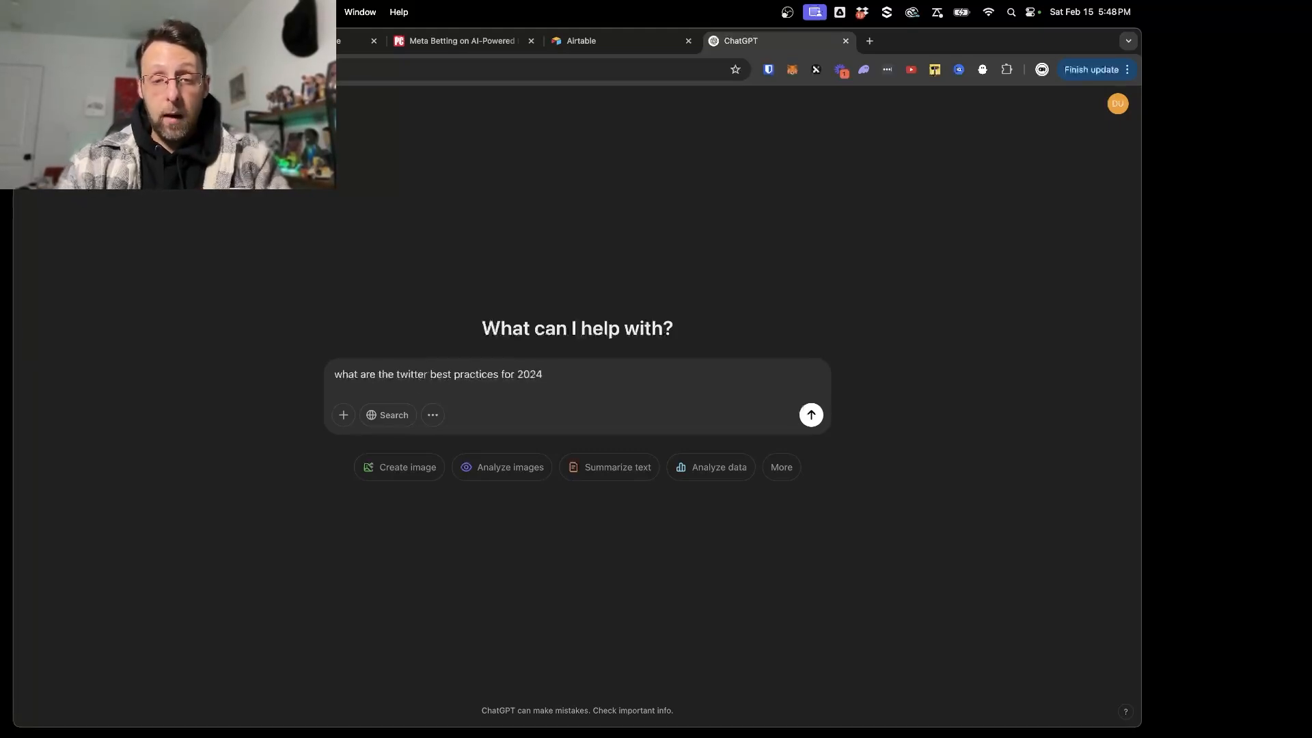
pyautogui.click(380, 415)
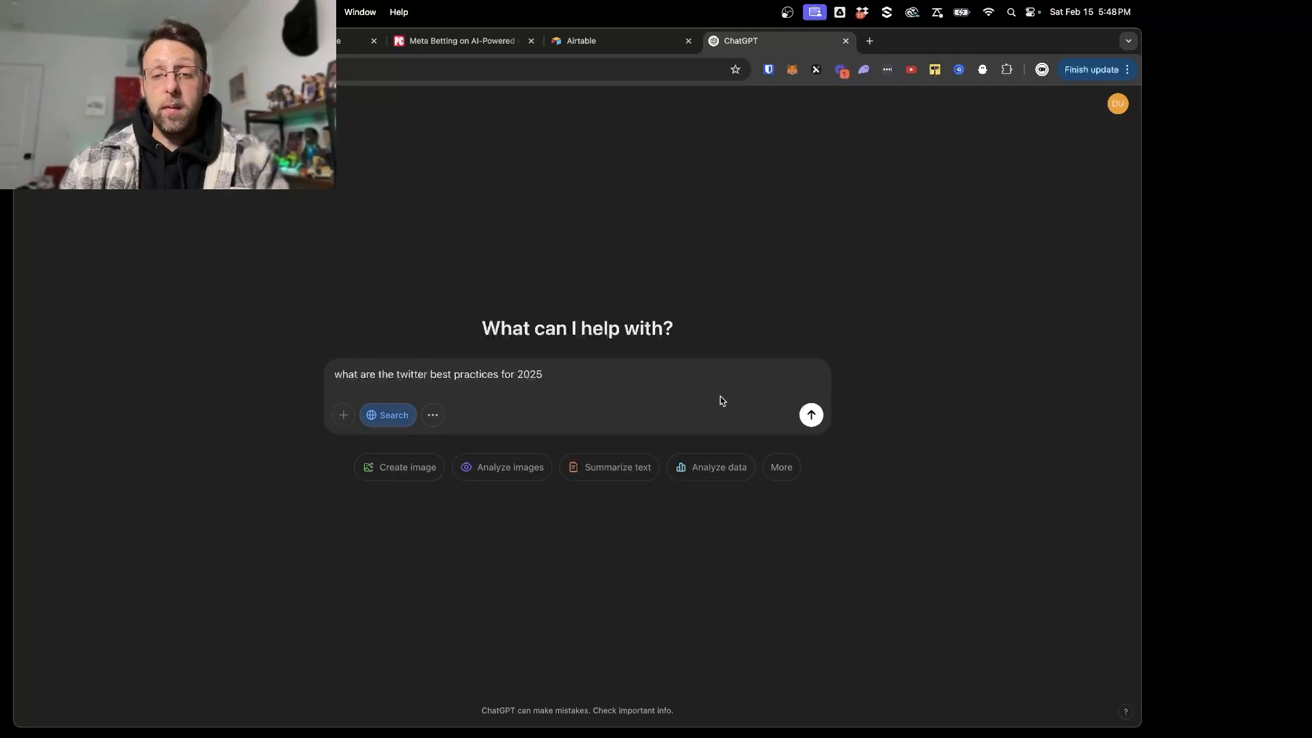
pyautogui.click(812, 414)
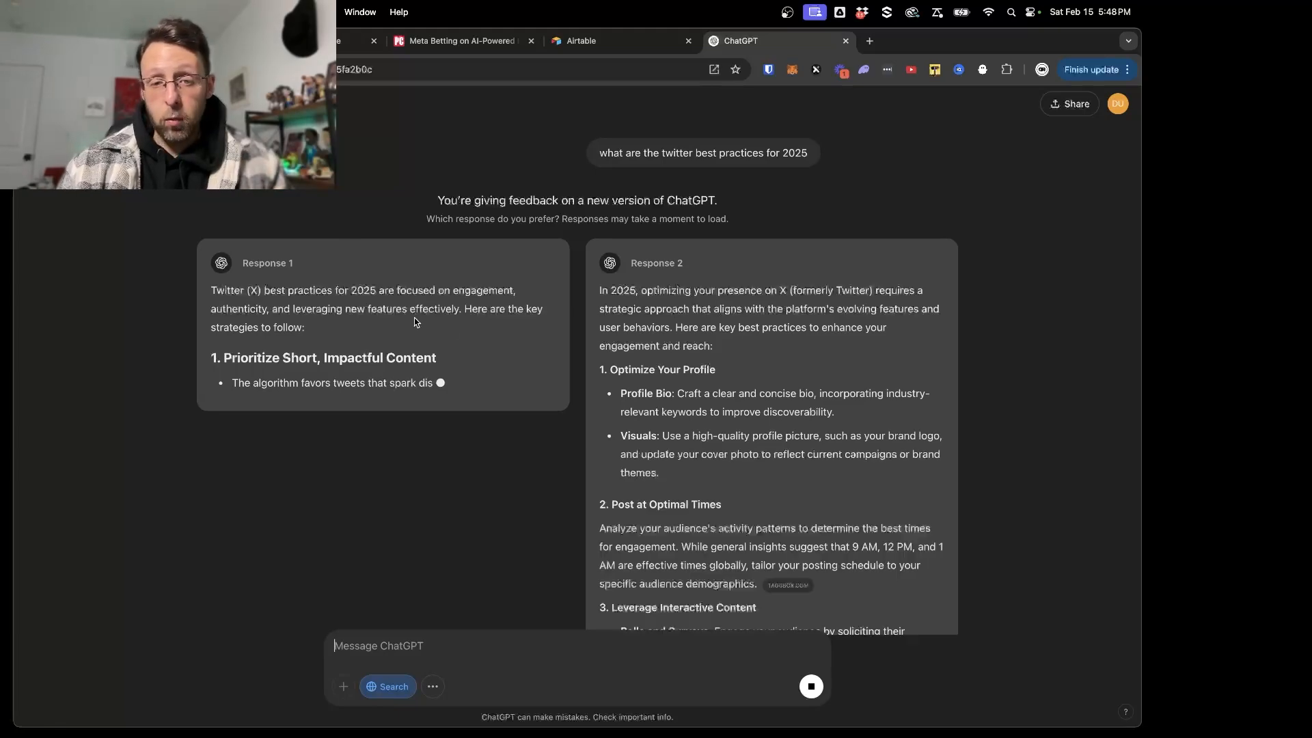
# - Review both ChatGPT responses and send the follow-up "i only need the best practices for writing twitter posts specifically"
pyautogui.scroll(-2, 247, 335)
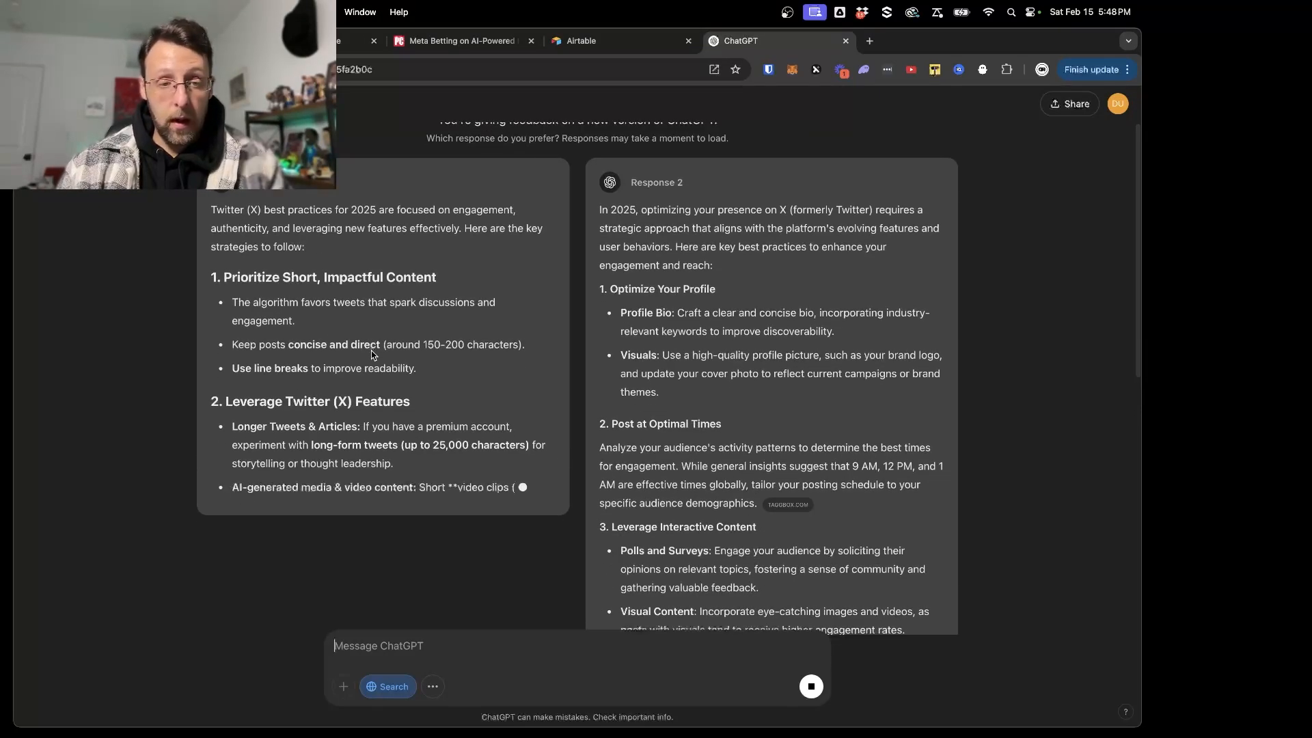
pyautogui.scroll(-1, 373, 354)
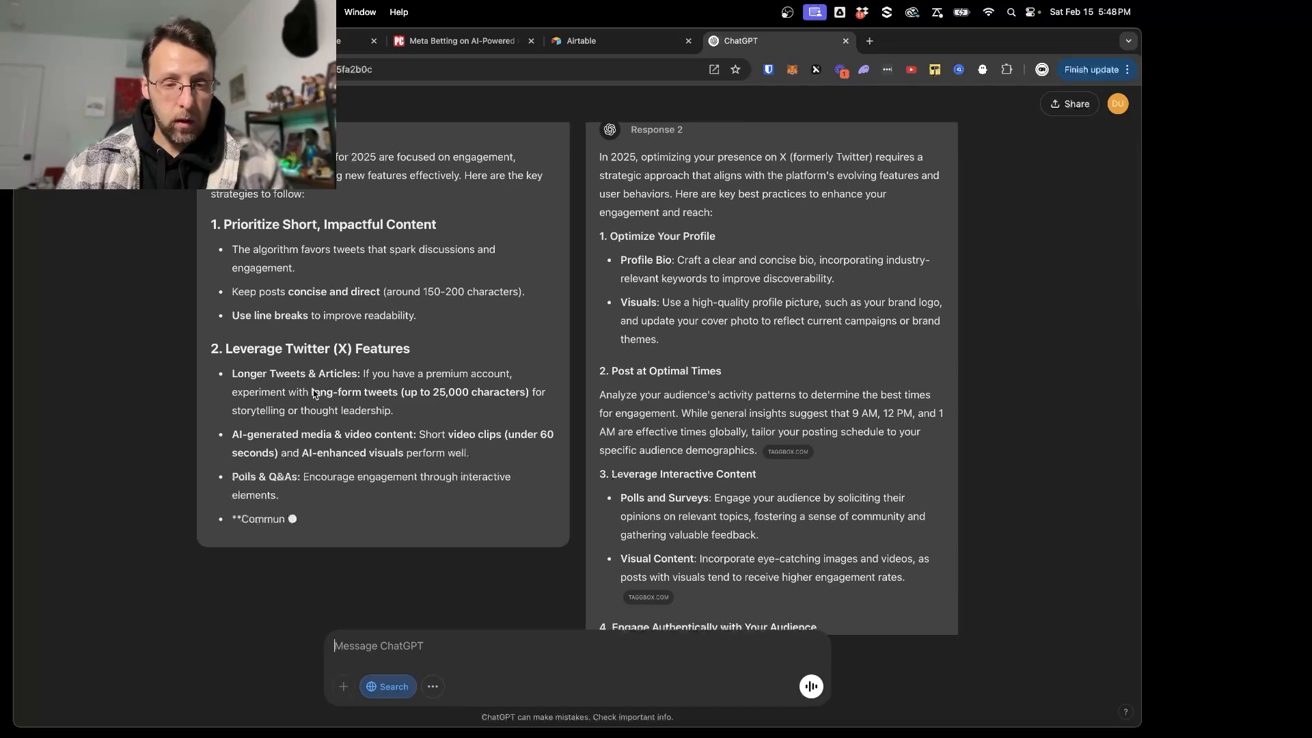
pyautogui.scroll(-4, 376, 438)
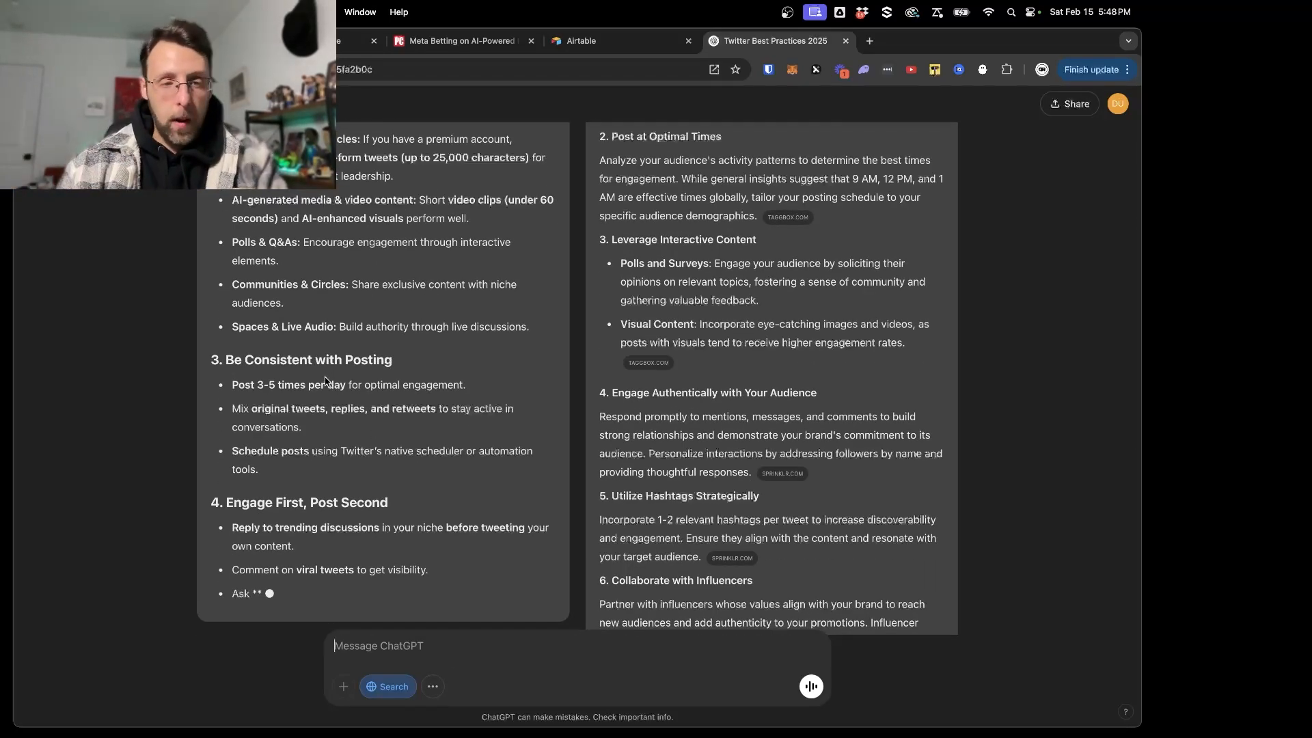
pyautogui.scroll(-2, 328, 397)
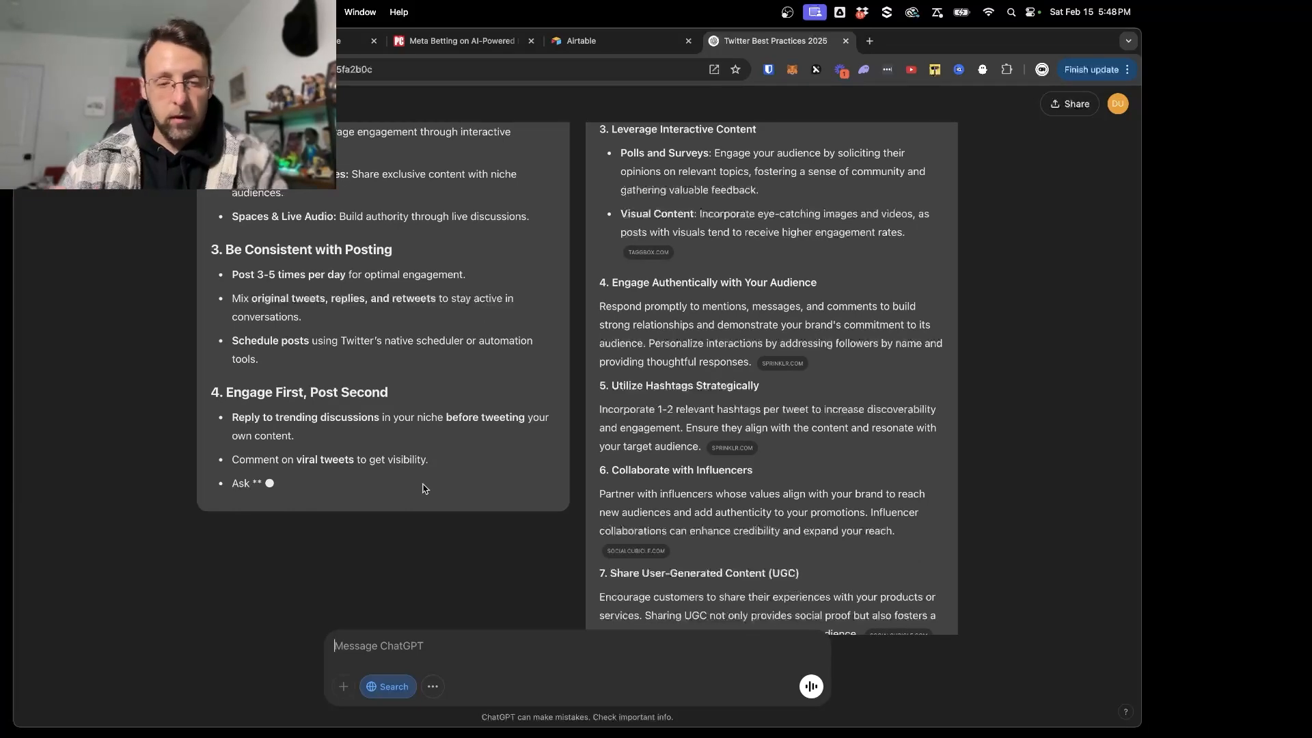
pyautogui.scroll(-1, 817, 393)
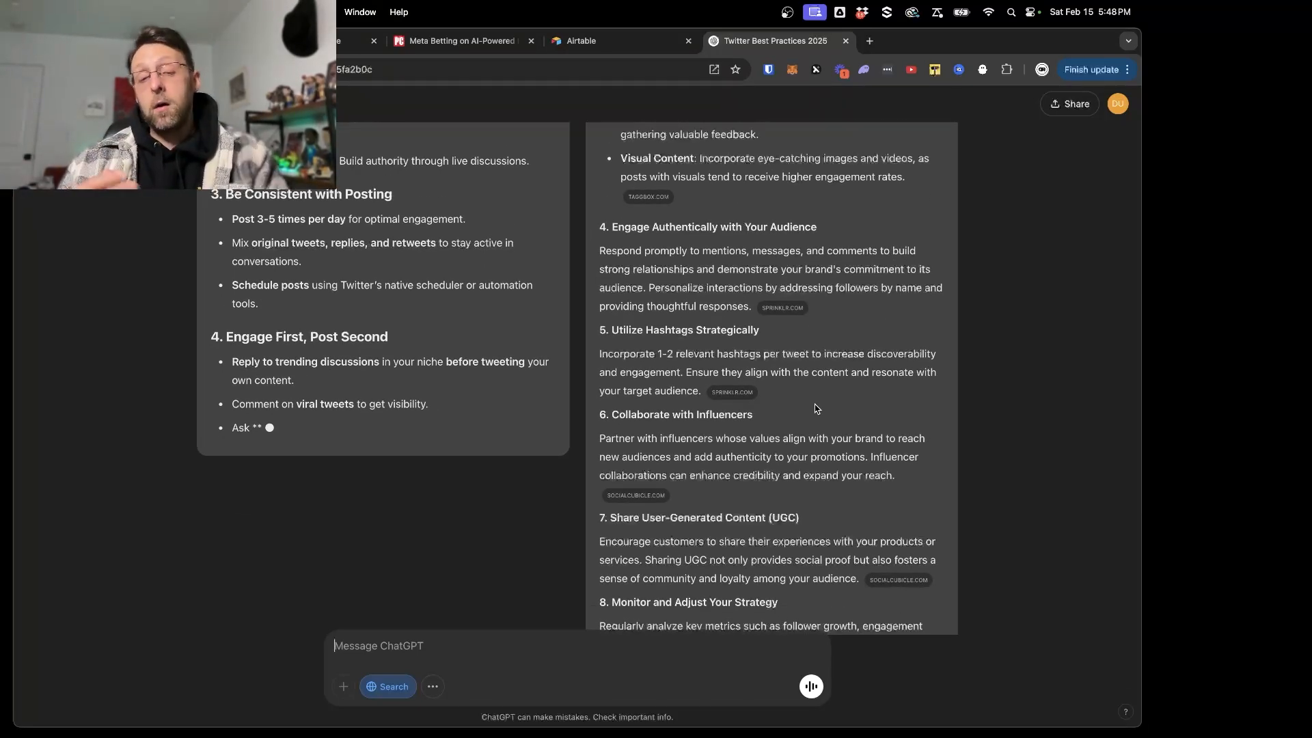
pyautogui.write('i only need the best practices for writing twitter posts specifically')
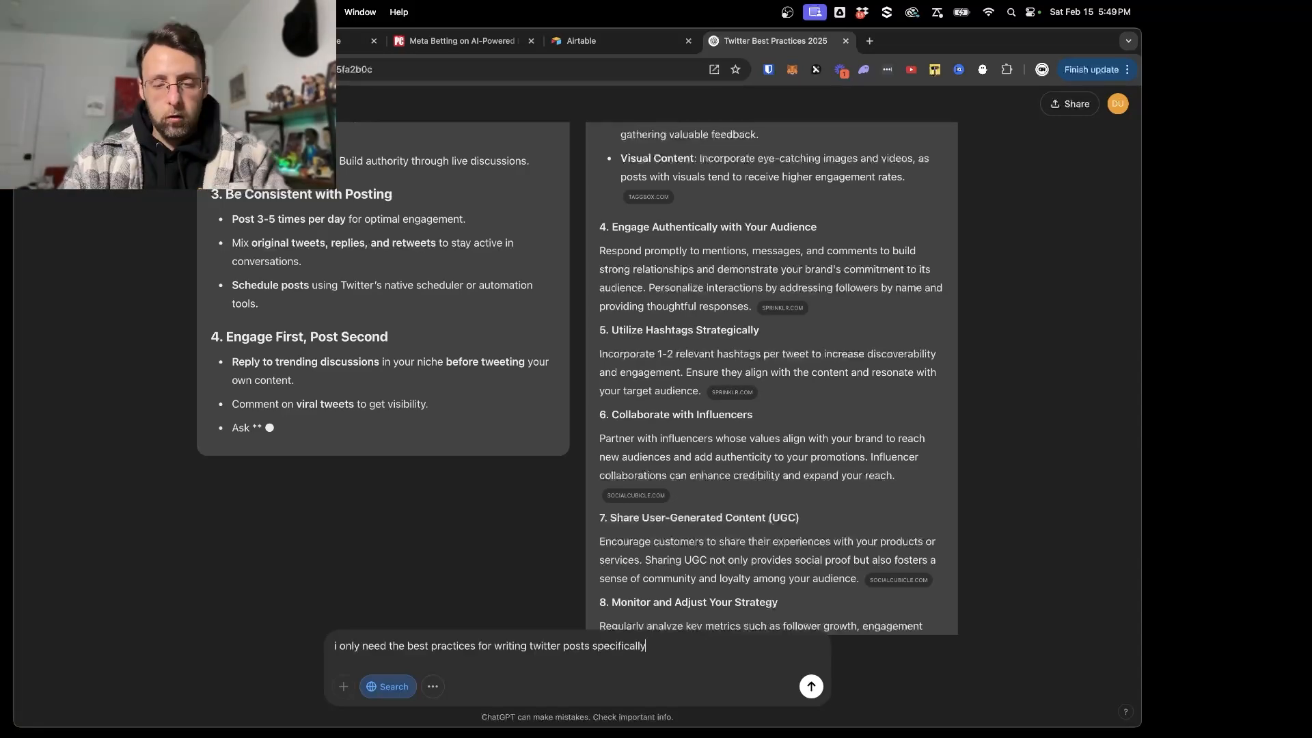
pyautogui.press('Return')
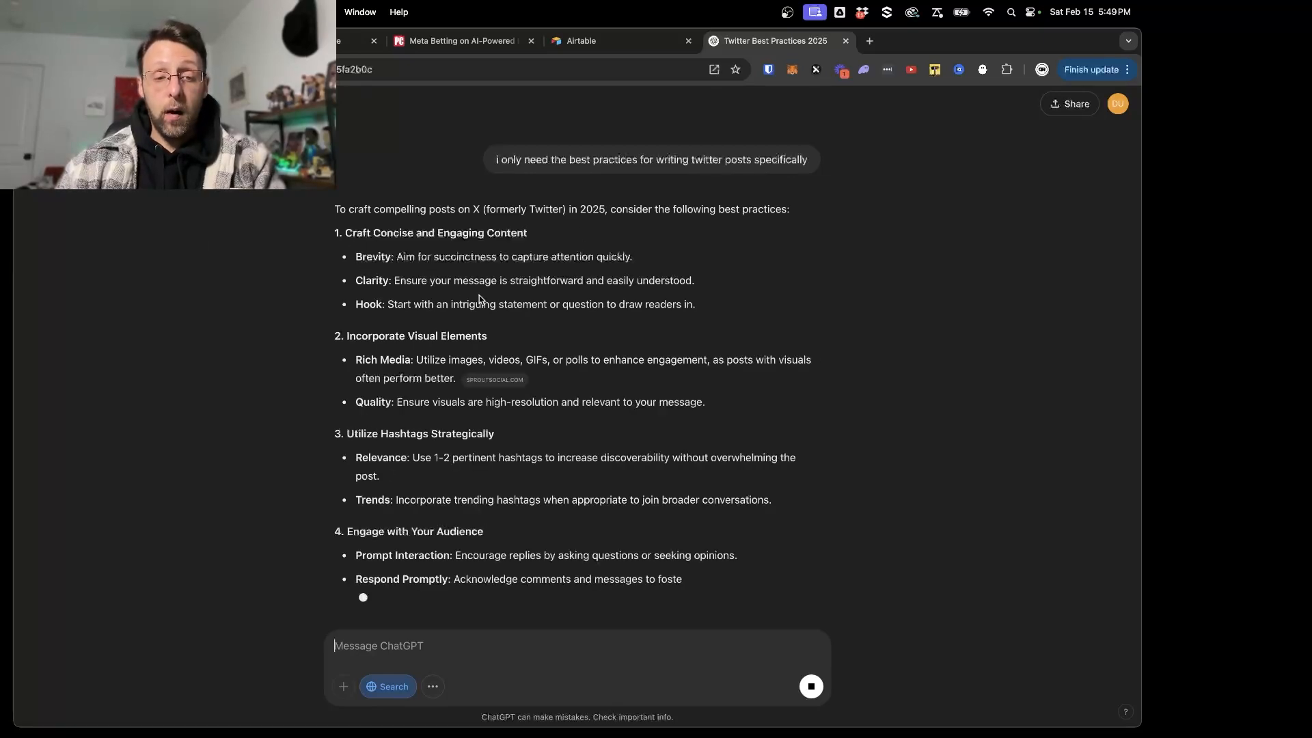
# - Examine ChatGPT's post-writing best practices, especially the advice on hashtags, audience engagement and posting times, to judge which suit the copywriter prompt
pyautogui.scroll(-2, 368, 396)
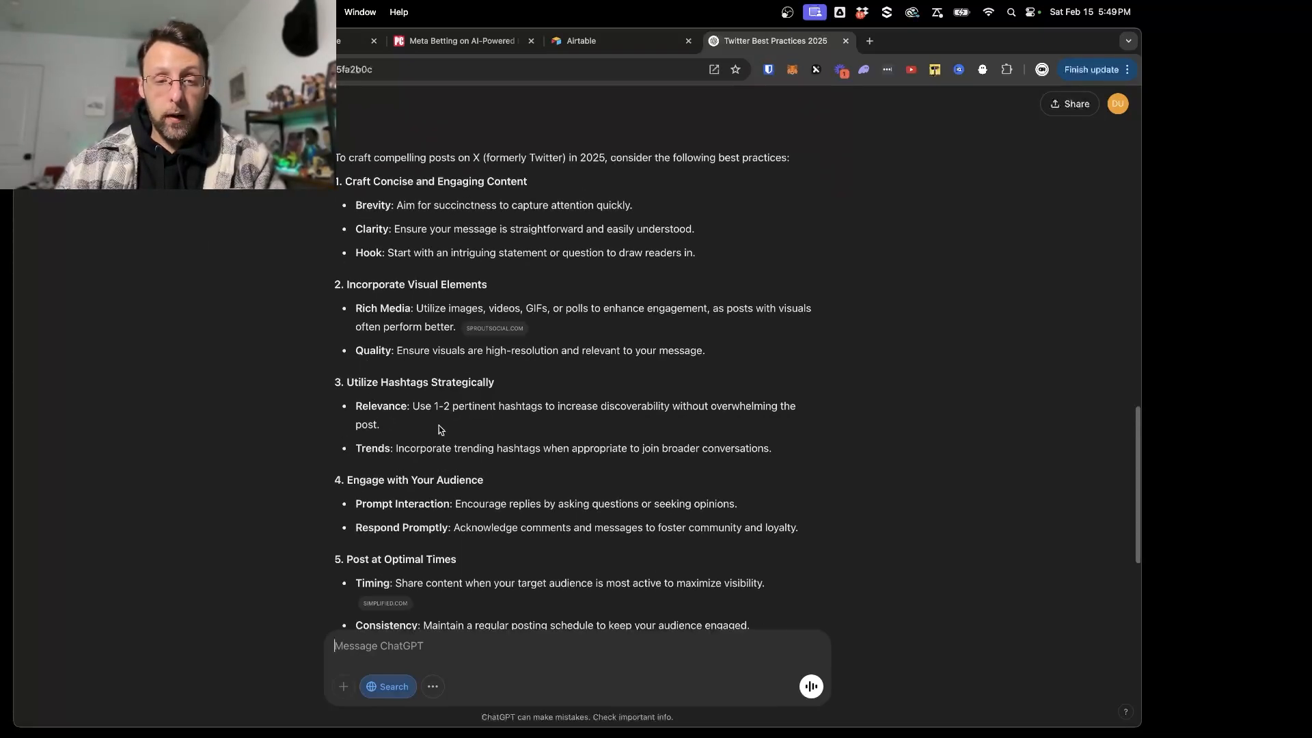
pyautogui.moveTo(412, 411); pyautogui.dragTo(680, 424)
pyautogui.scroll(-2, 656, 425)
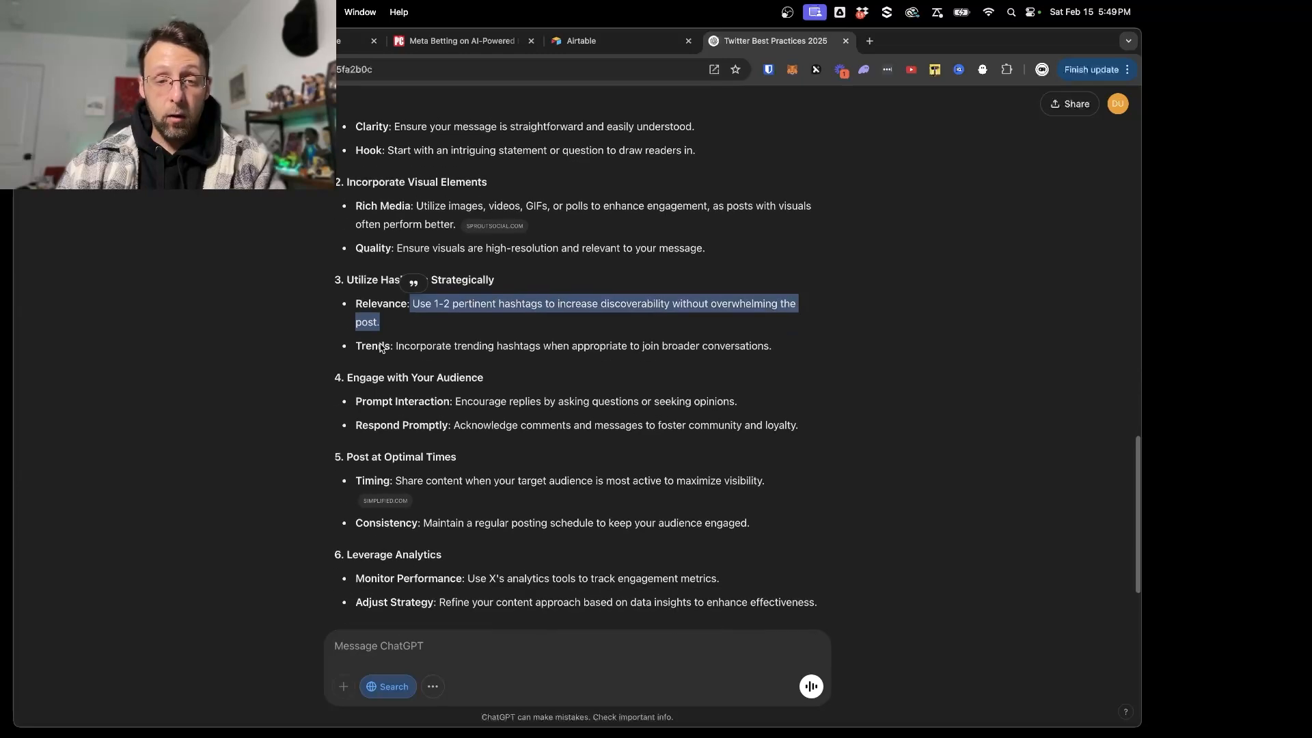
pyautogui.moveTo(394, 345); pyautogui.dragTo(634, 347)
pyautogui.scroll(-3, 635, 351)
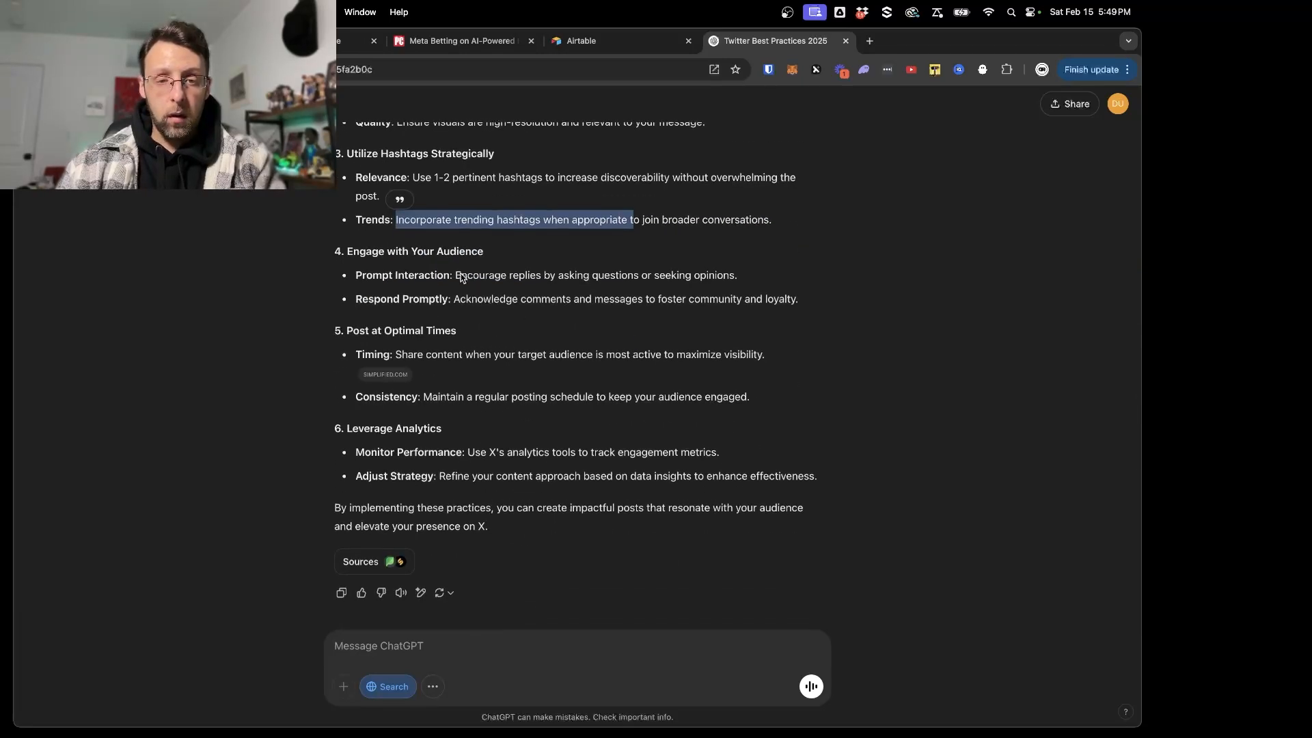
pyautogui.moveTo(461, 275); pyautogui.dragTo(850, 295)
pyautogui.click(660, 350)
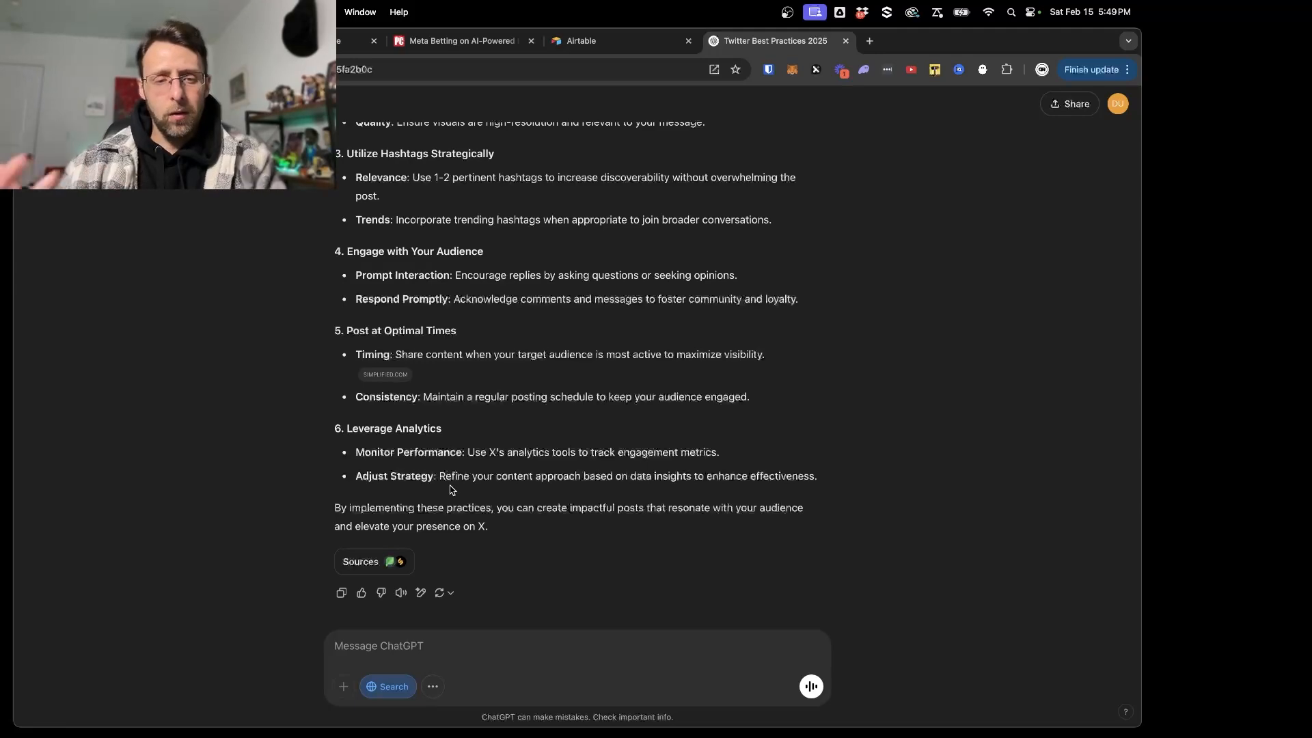
pyautogui.moveTo(381, 332); pyautogui.dragTo(616, 355)
pyautogui.scroll(3, 615, 355)
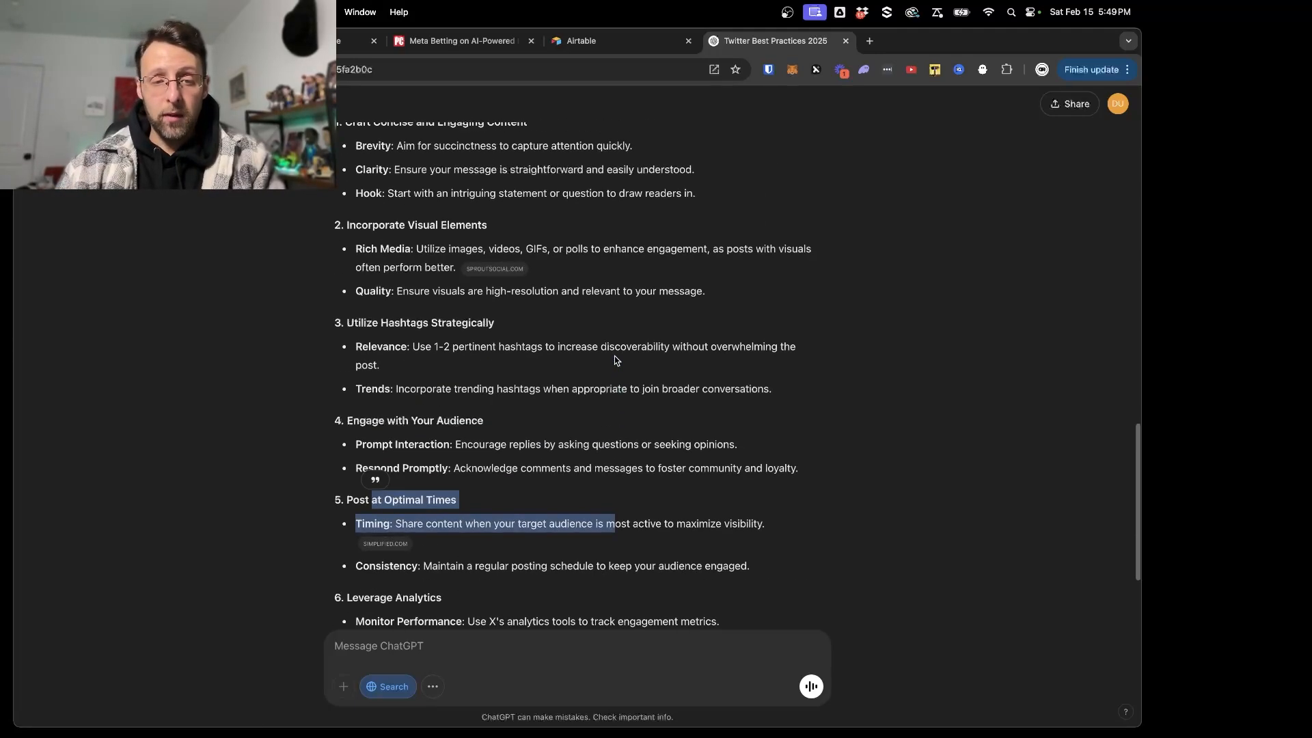
pyautogui.click(589, 404)
pyautogui.scroll(2, 664, 453)
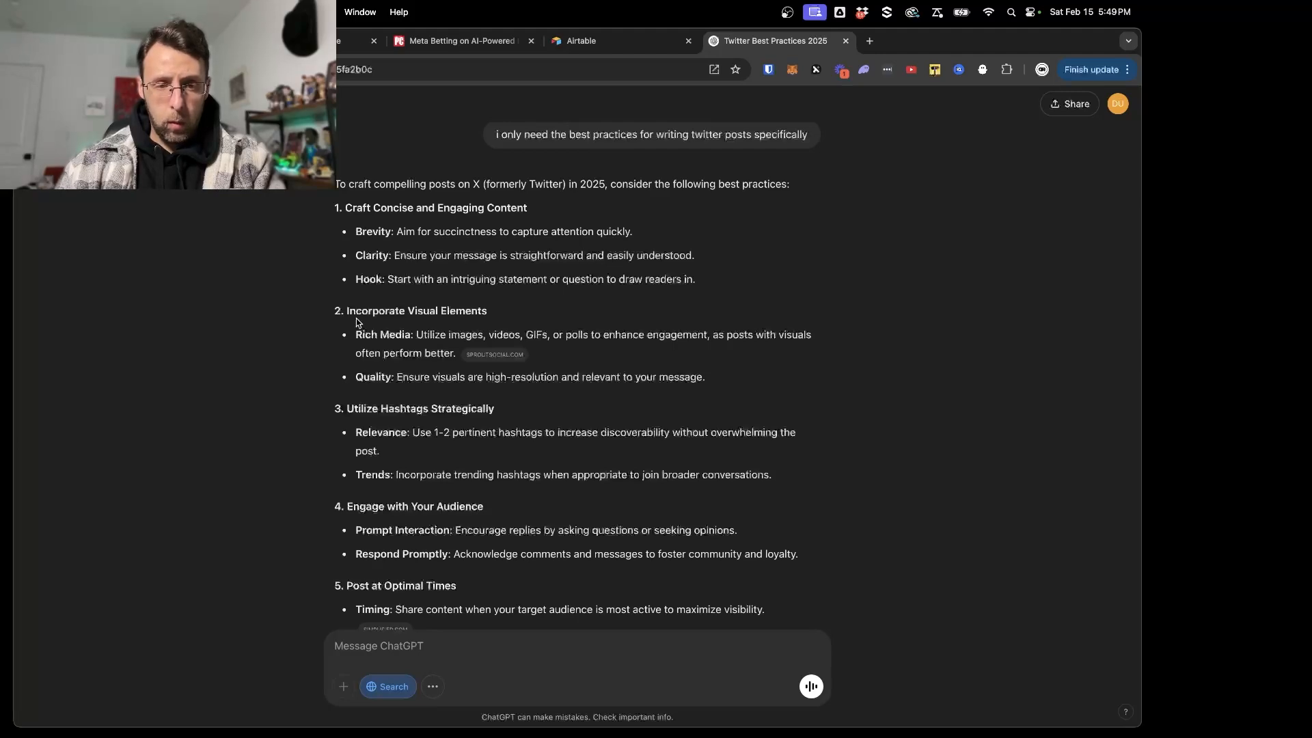
# - Review ChatGPT's post-writing practices, switch to the Twitter Agent document in Google Docs and read through its numbered tweet guidelines
pyautogui.moveTo(348, 312); pyautogui.dragTo(689, 364)
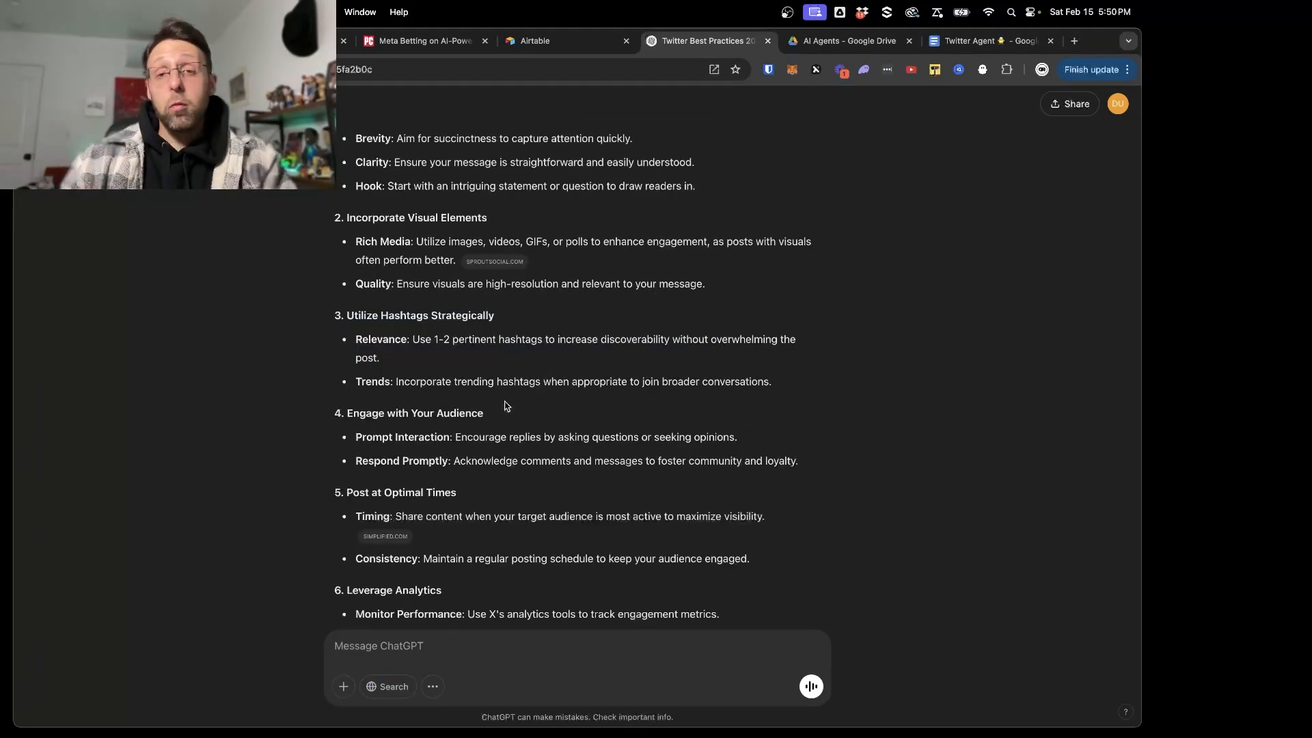
pyautogui.scroll(2, 576, 474)
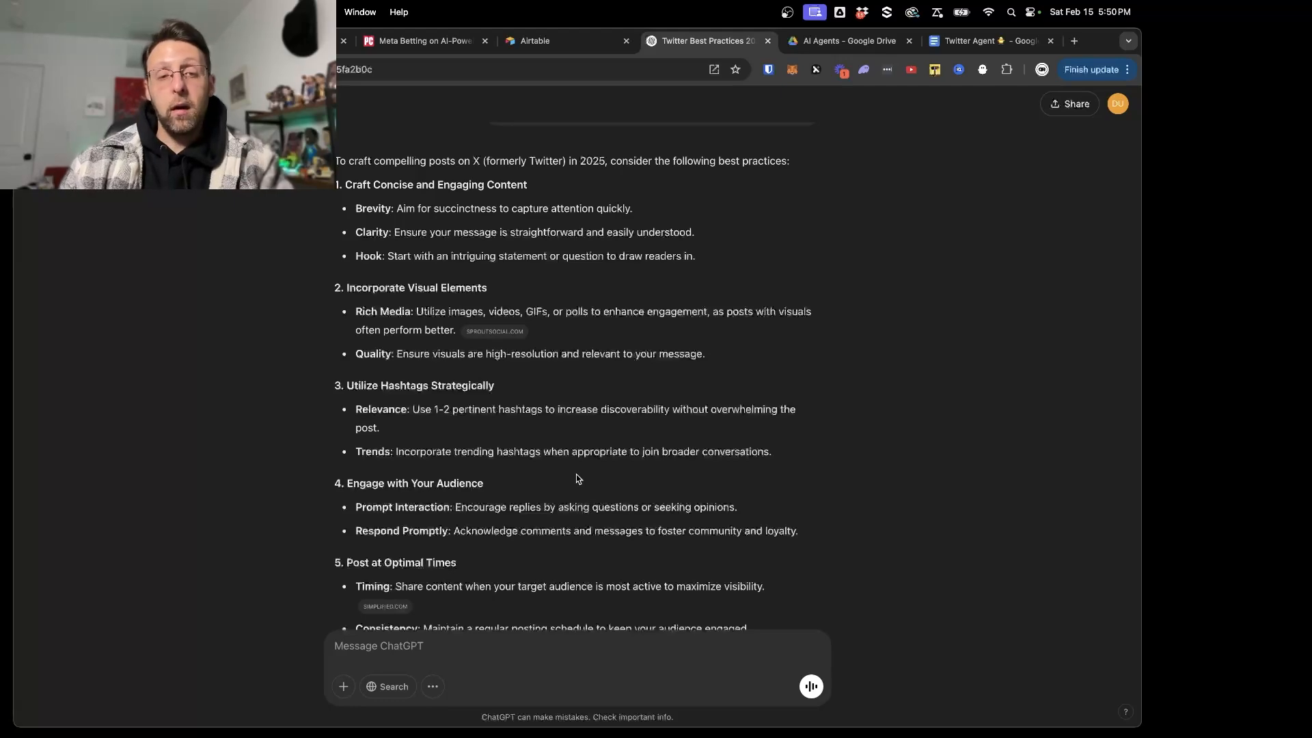
pyautogui.click(967, 44)
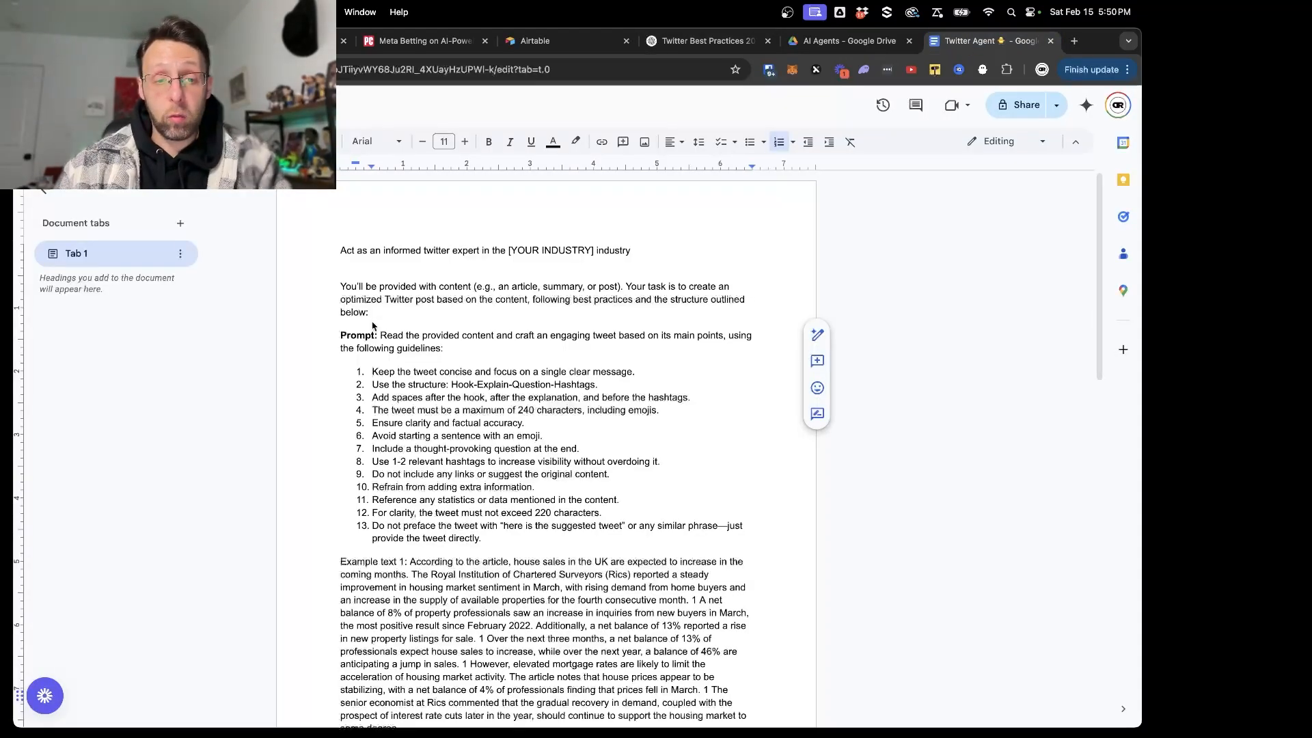
pyautogui.scroll(-1, 376, 332)
pyautogui.scroll(1, 376, 332)
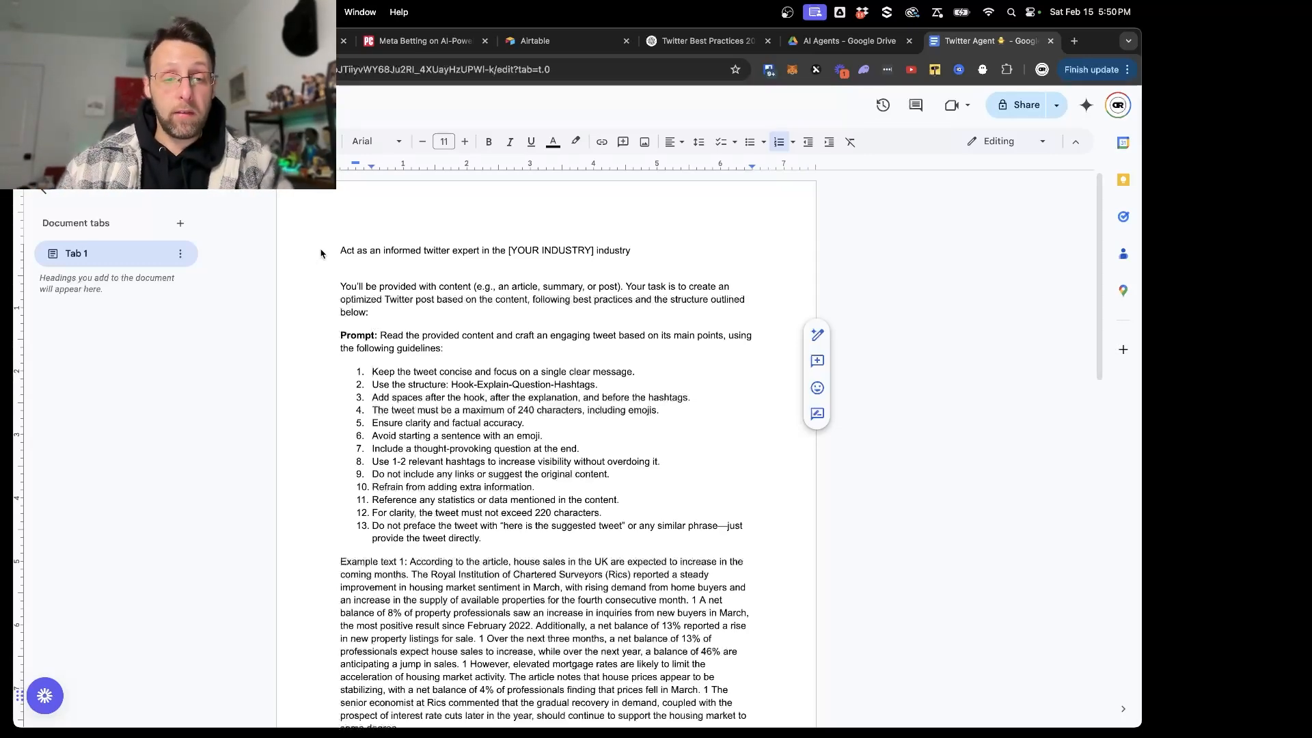
pyautogui.scroll(-2, 337, 250)
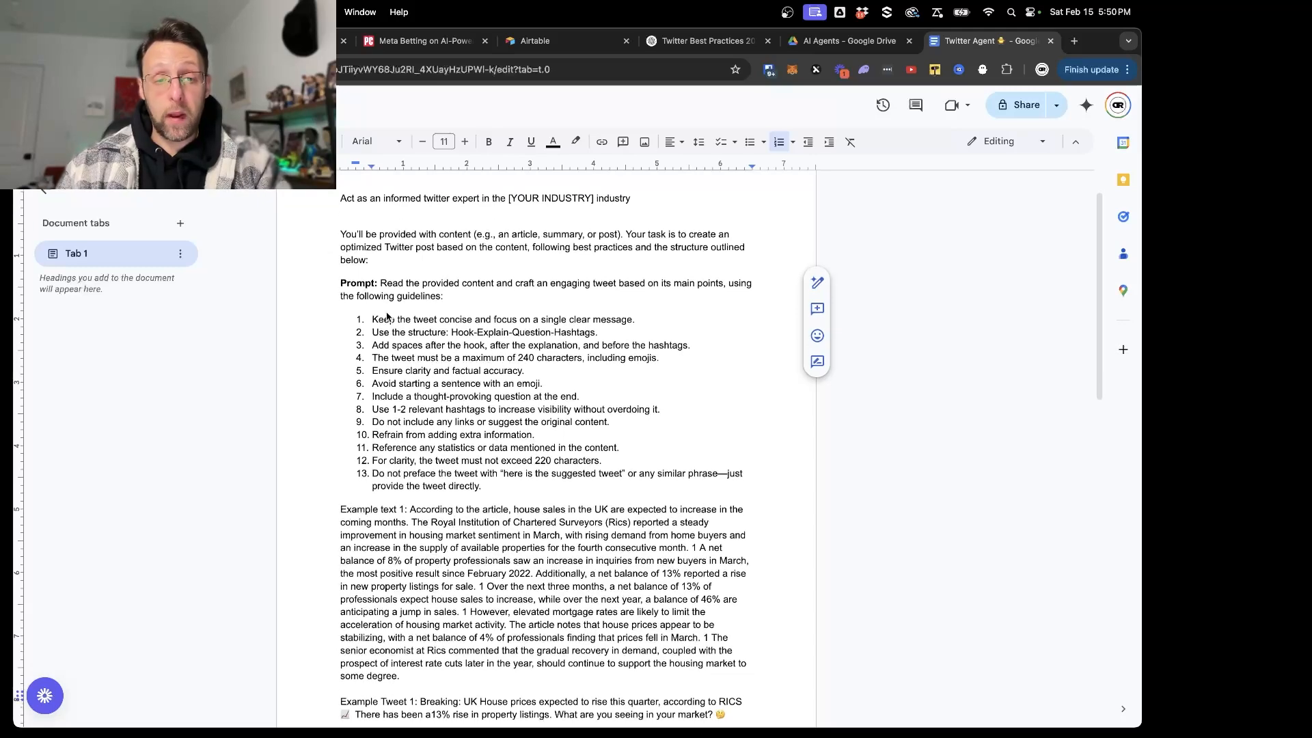
pyautogui.moveTo(377, 325); pyautogui.dragTo(626, 327)
pyautogui.moveTo(443, 335); pyautogui.dragTo(565, 336)
pyautogui.moveTo(395, 345); pyautogui.dragTo(597, 361)
pyautogui.doubleClick(489, 360)
pyautogui.click(572, 376)
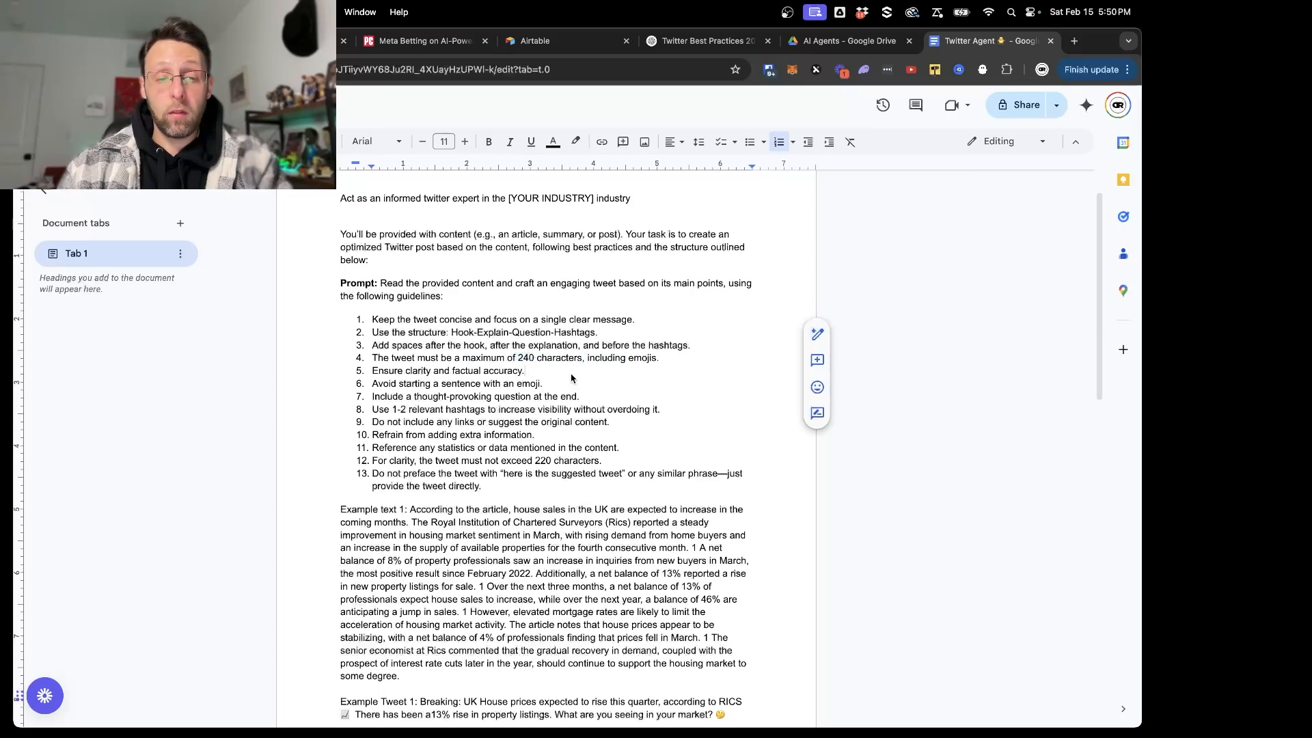
pyautogui.scroll(-3, 571, 377)
pyautogui.scroll(4, 573, 378)
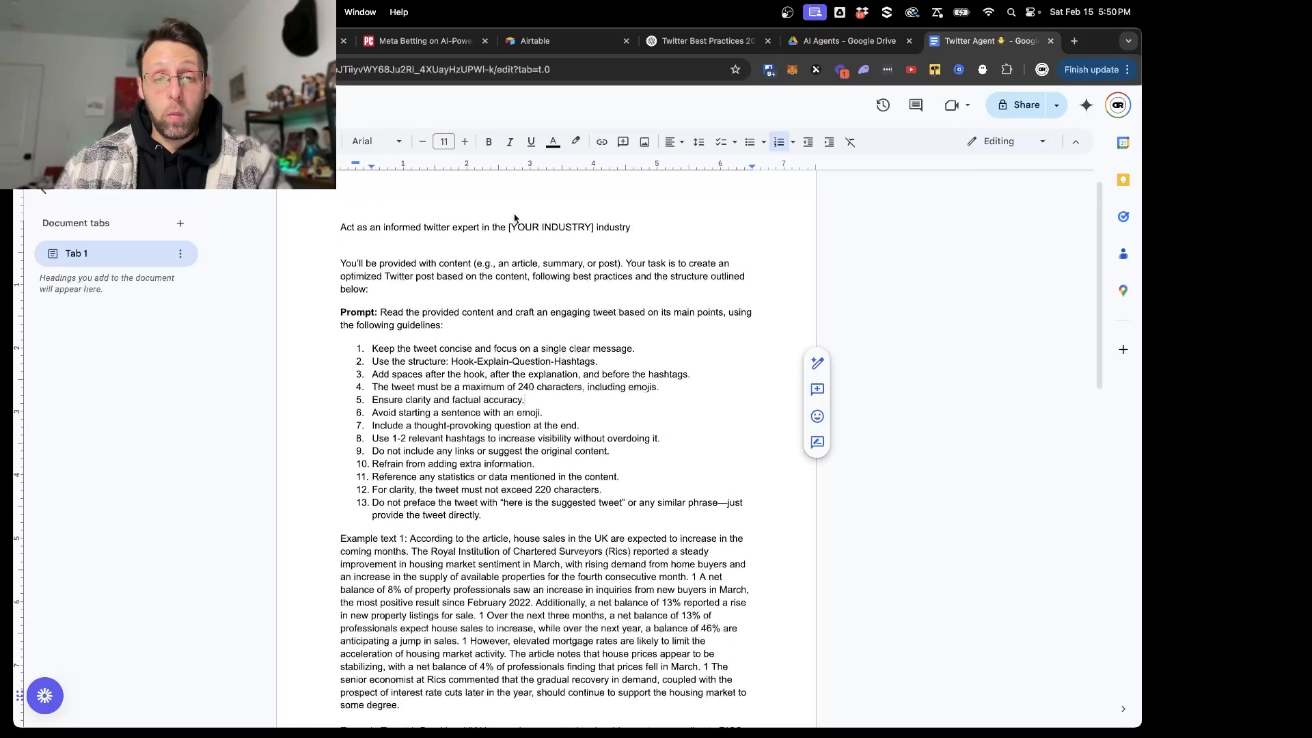
# - Examine the Twitter Agent document's opening role line with the [YOUR INDUSTRY] placeholder and the task introduction below it
pyautogui.moveTo(514, 231); pyautogui.dragTo(592, 229)
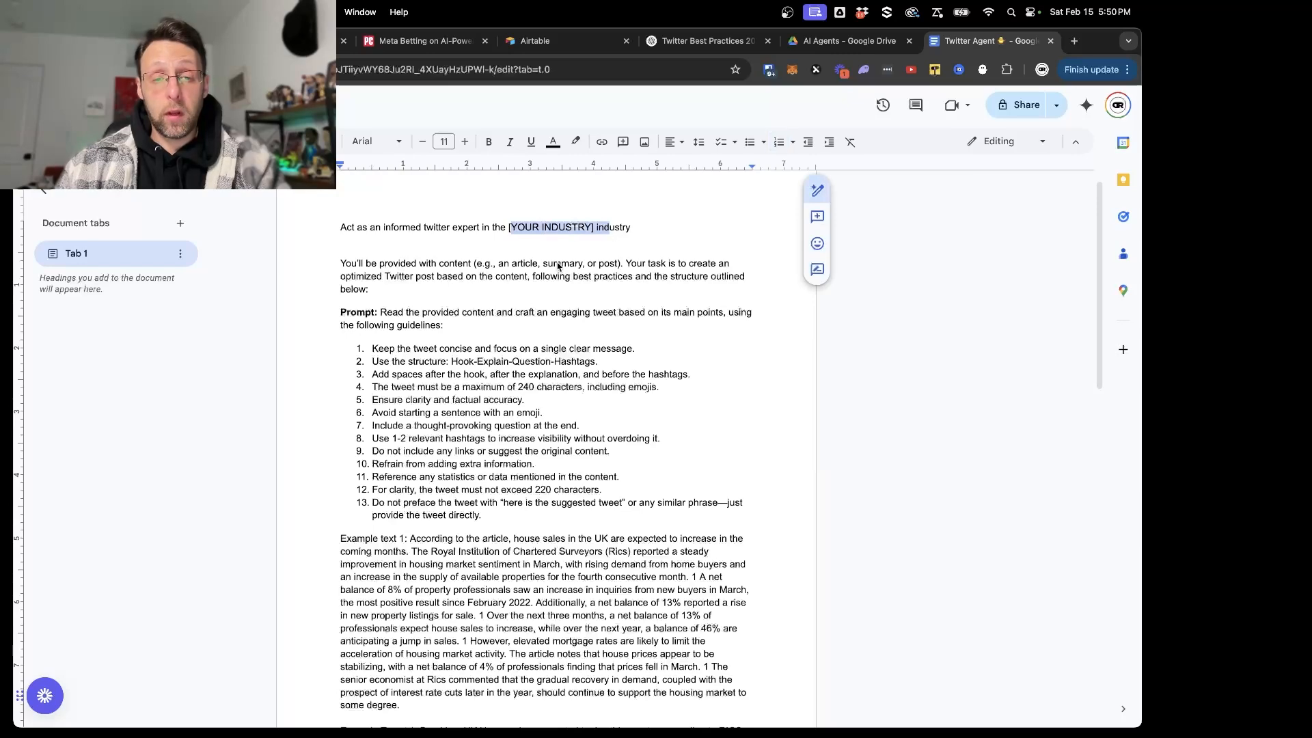
pyautogui.click(560, 265)
pyautogui.click(333, 231)
pyautogui.scroll(-1, 369, 273)
pyautogui.click(398, 304)
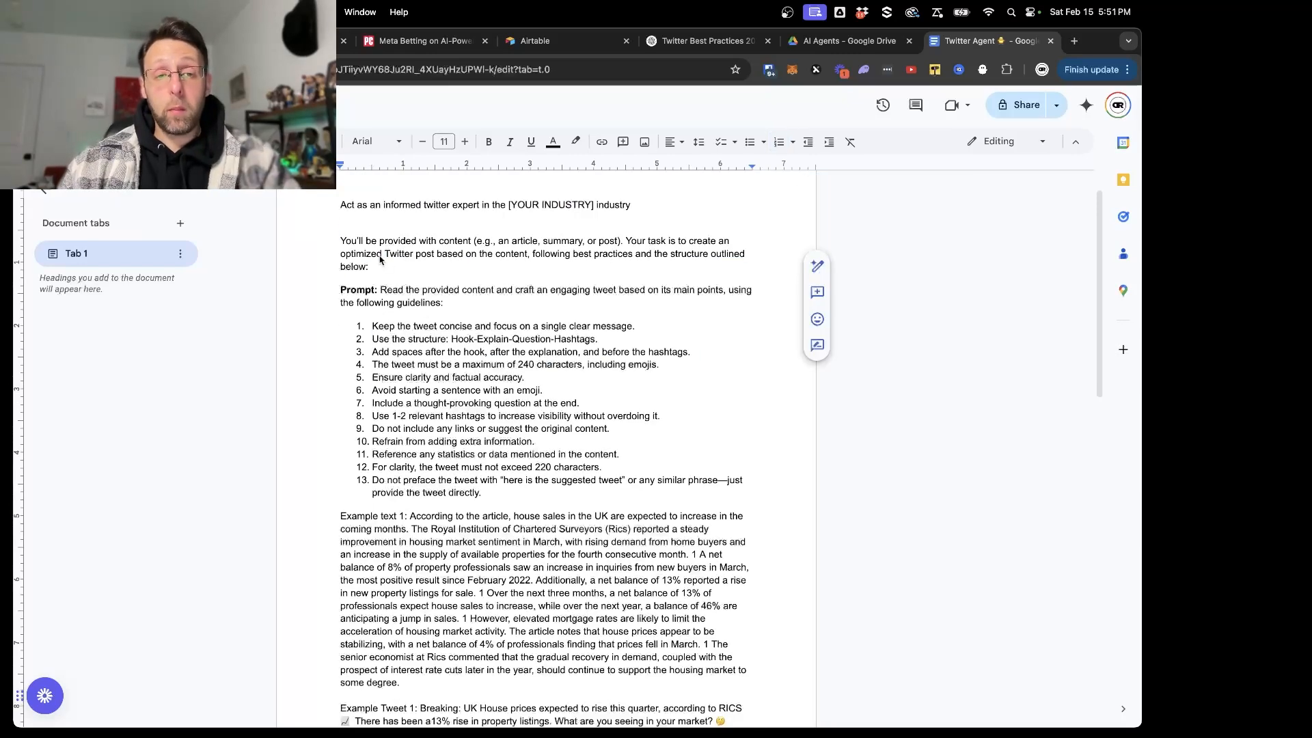
pyautogui.moveTo(380, 257); pyautogui.dragTo(493, 268)
pyautogui.click(456, 304)
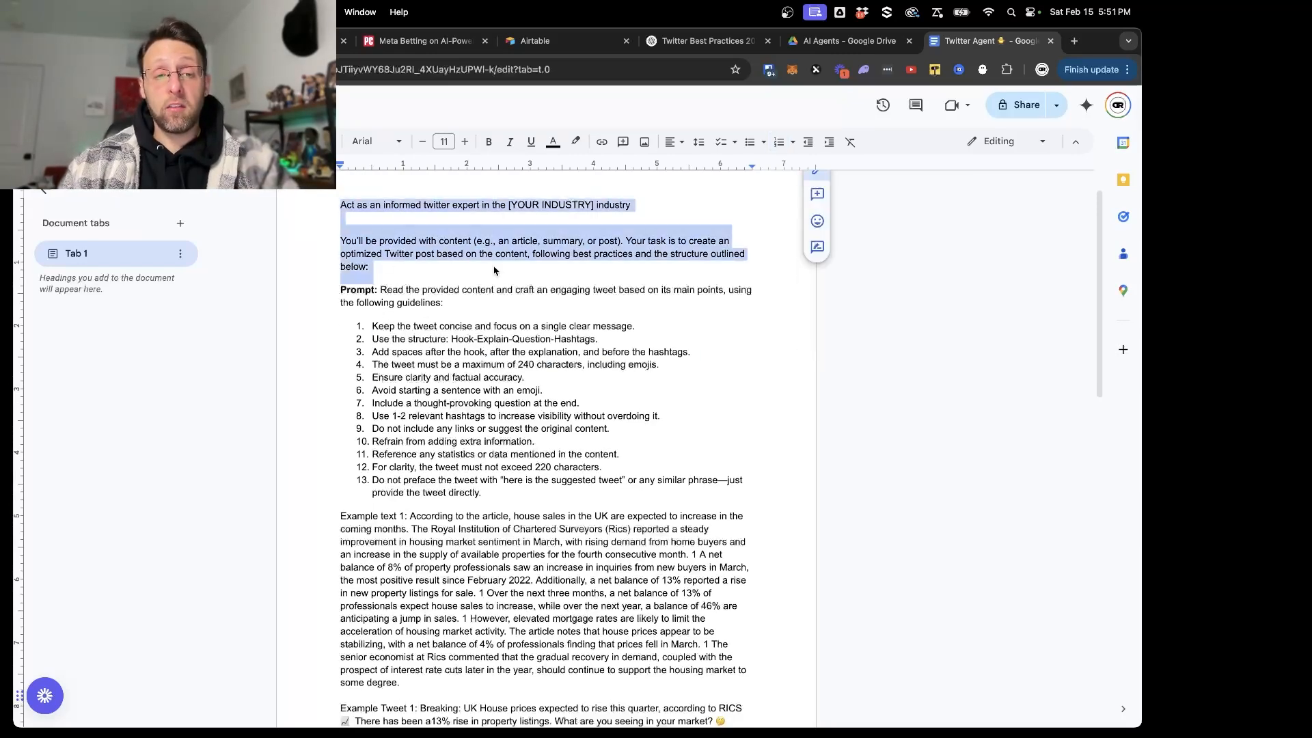
pyautogui.scroll(-2, 495, 268)
pyautogui.click(495, 266)
# - Copy the document's text from the first numbered guideline through Example Tweet 2, and return to the OpenAI module settings in Make
pyautogui.moveTo(347, 255); pyautogui.dragTo(685, 670)
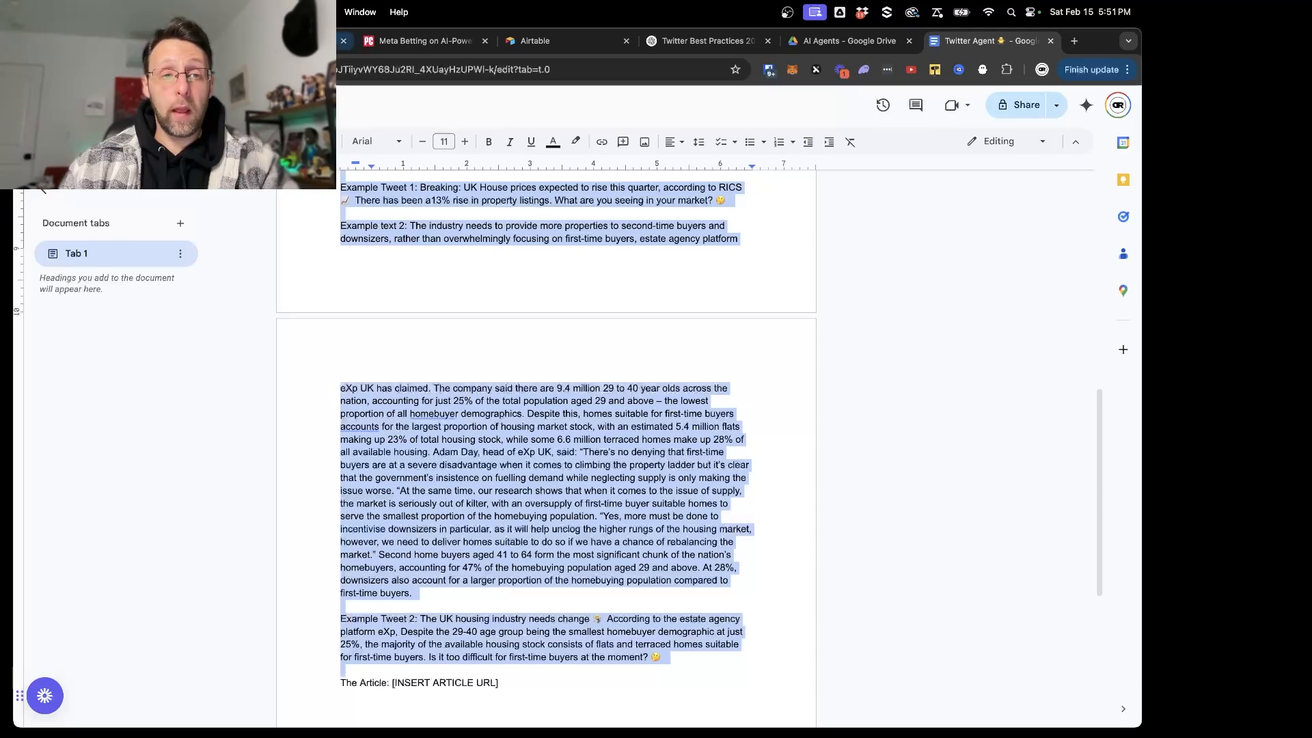
pyautogui.click(301, 43)
pyautogui.scroll(-1, 625, 519)
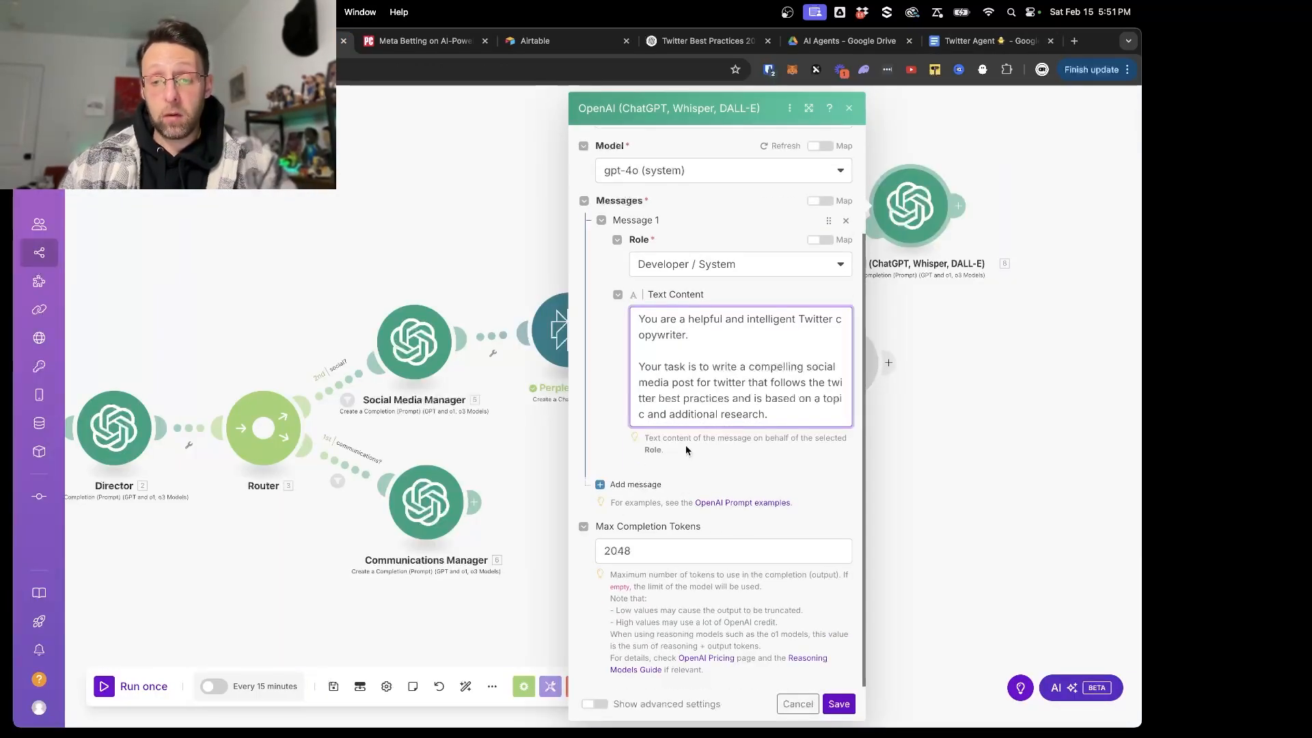
# - Add a second message to the OpenAI copywriter module and give it the User role
pyautogui.click(650, 485)
pyautogui.click(690, 465)
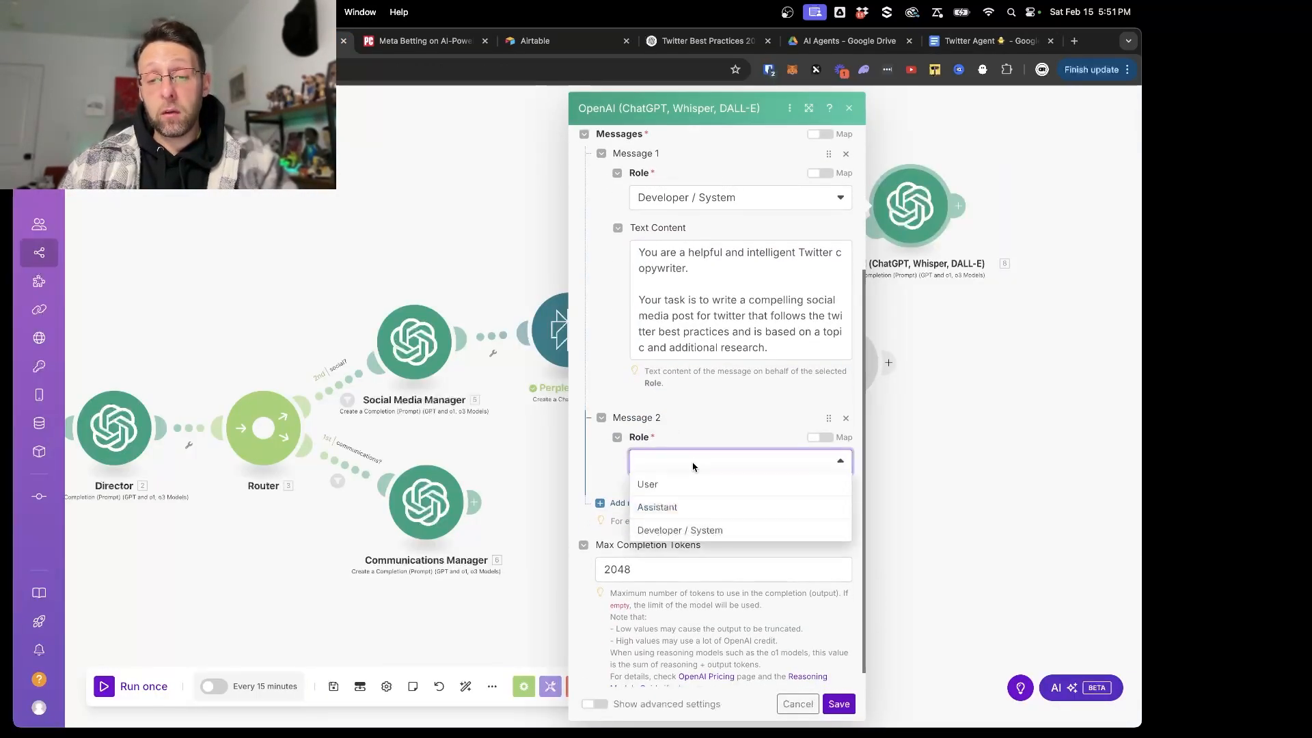
pyautogui.click(674, 485)
# - Fill the second message's text content with "Twitter best practices:" followed by the copied guidelines and example tweets
pyautogui.click(684, 520)
pyautogui.write('Twitter best pracitces')
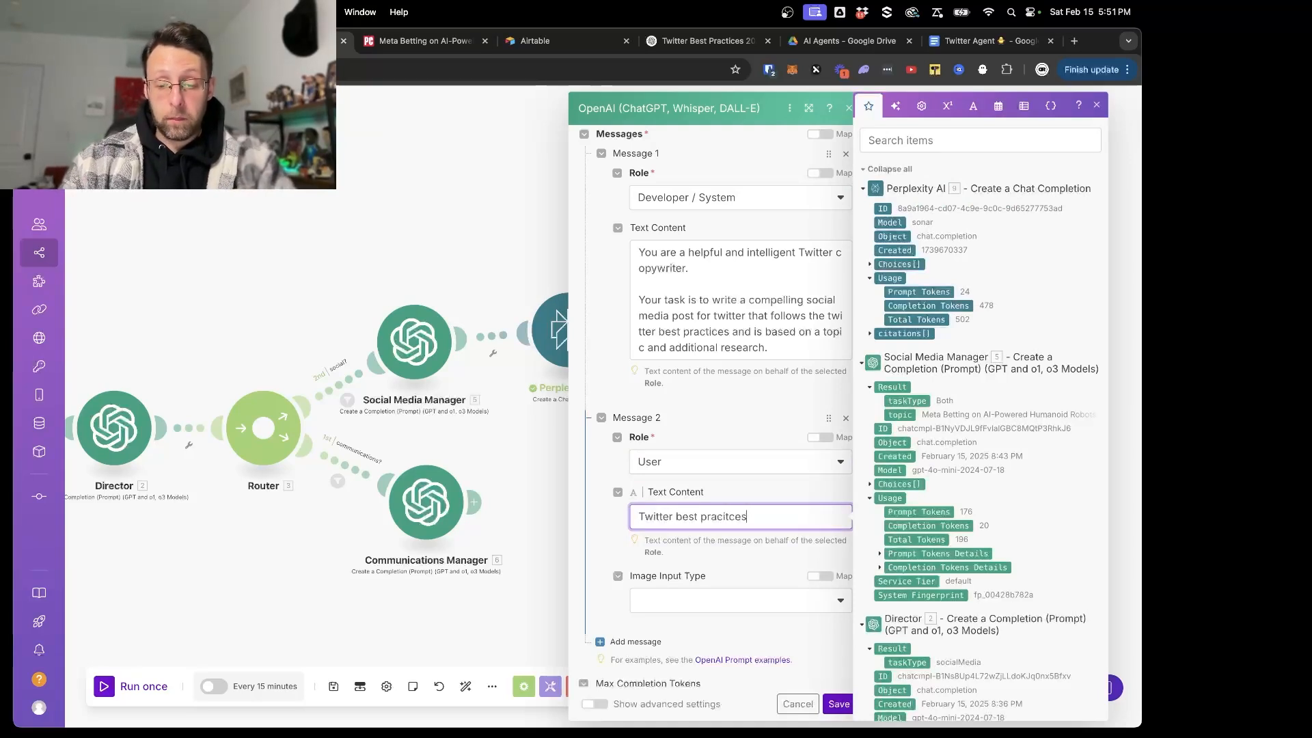
pyautogui.press('BackSpace')
pyautogui.press('BackSpace')
pyautogui.write('tice')
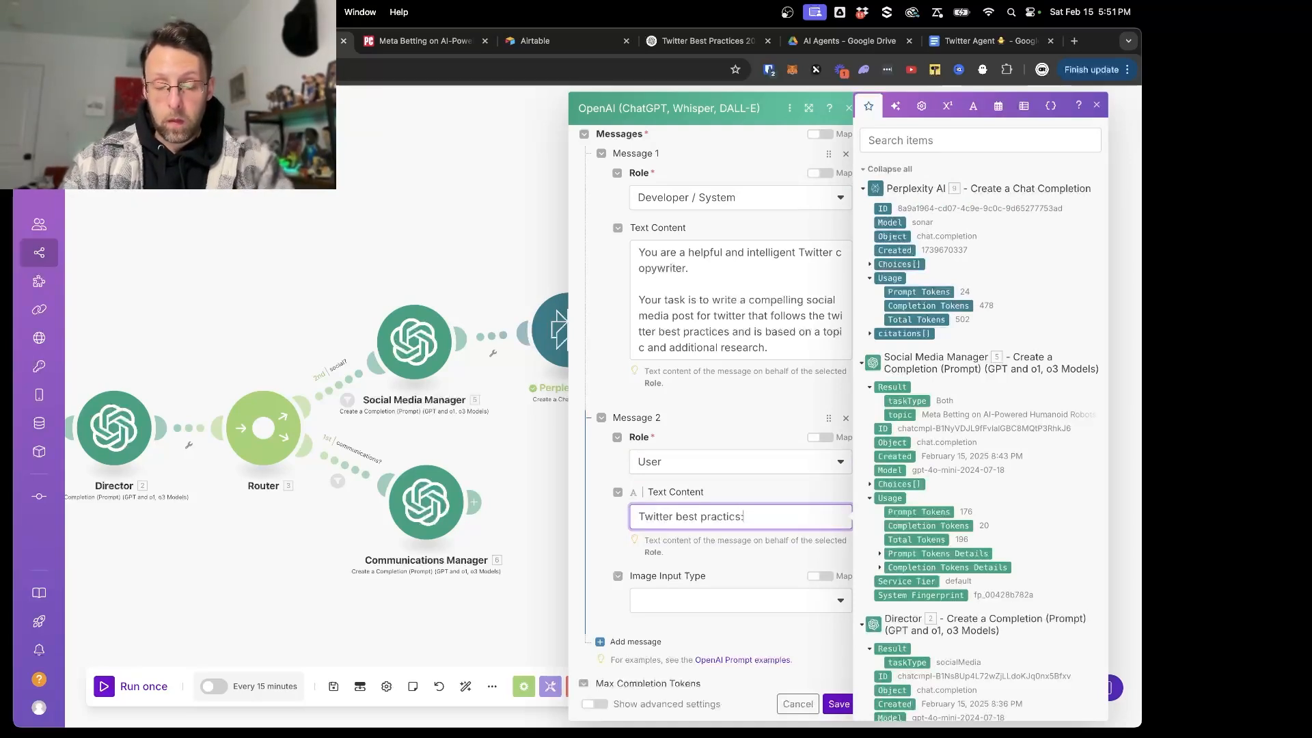
pyautogui.write('s:')
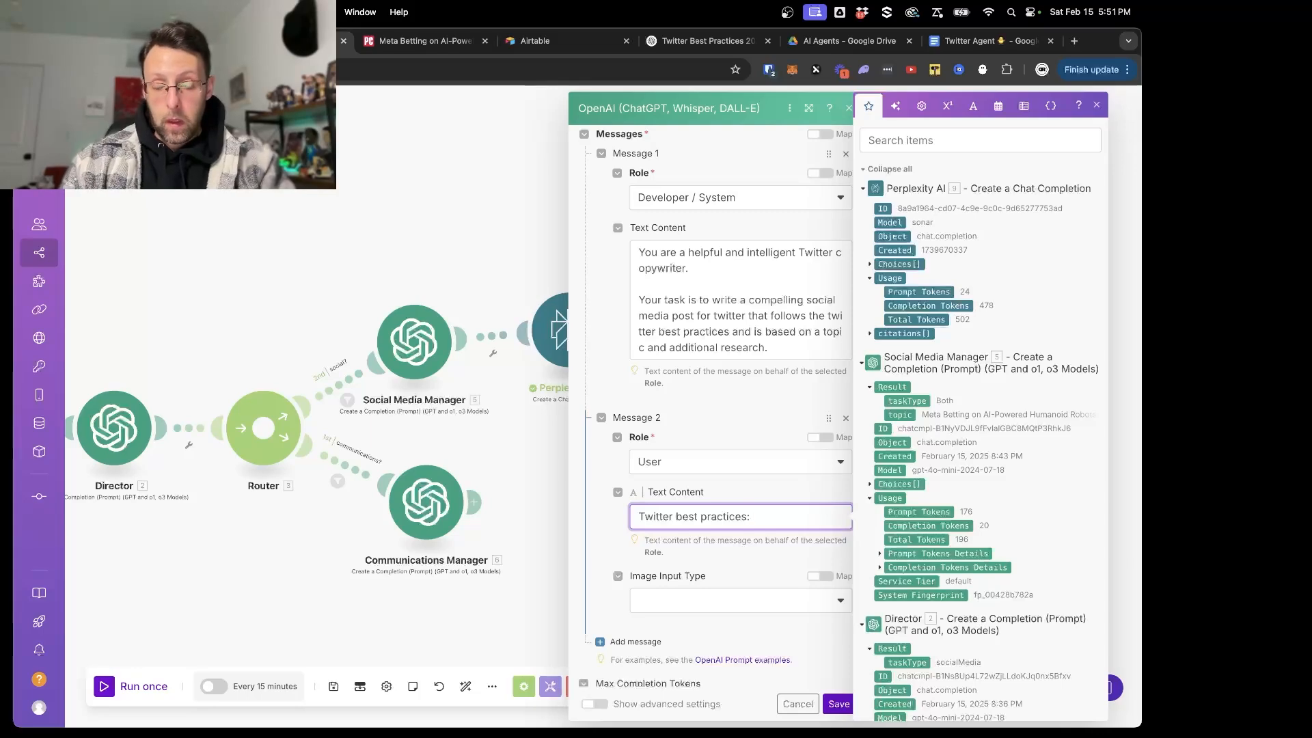
pyautogui.press('super+v')
pyautogui.click(629, 557)
pyautogui.scroll(-4, 627, 557)
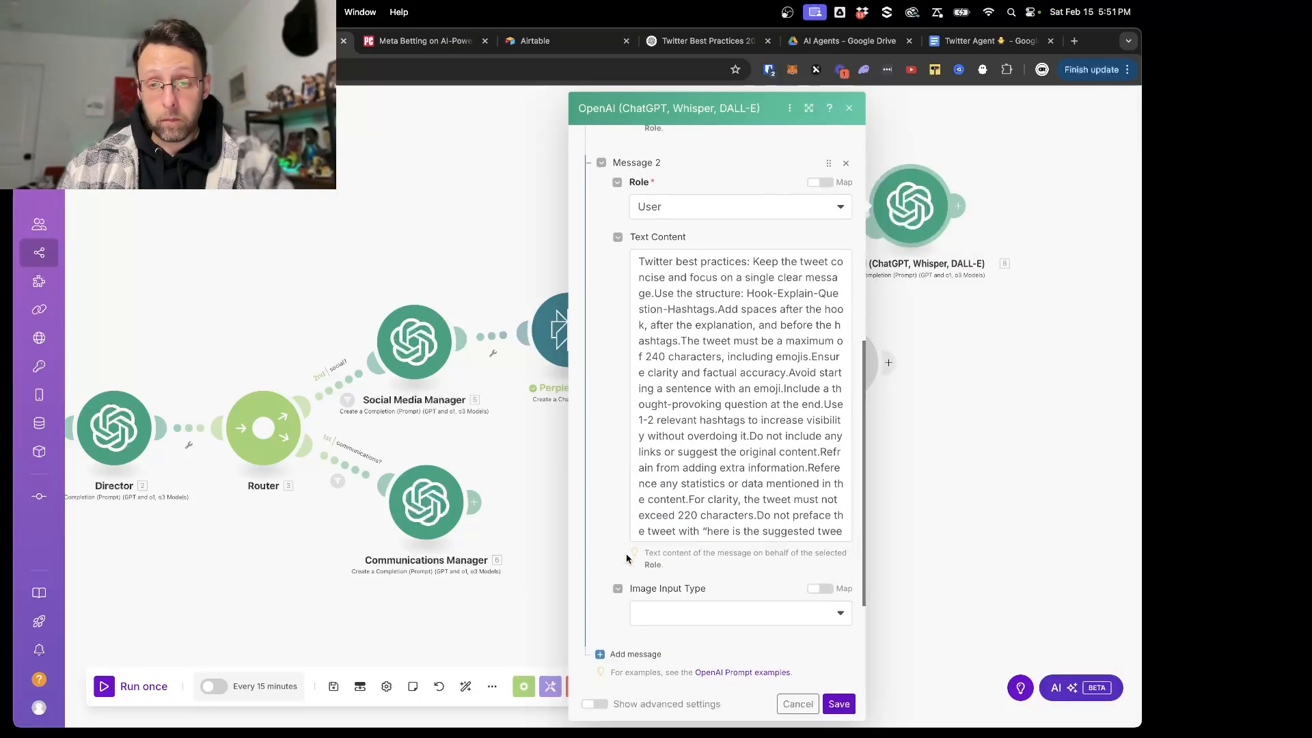
# - Add a third message below the best practices message and set its role to User
pyautogui.scroll(-5, 627, 547)
pyautogui.click(601, 484)
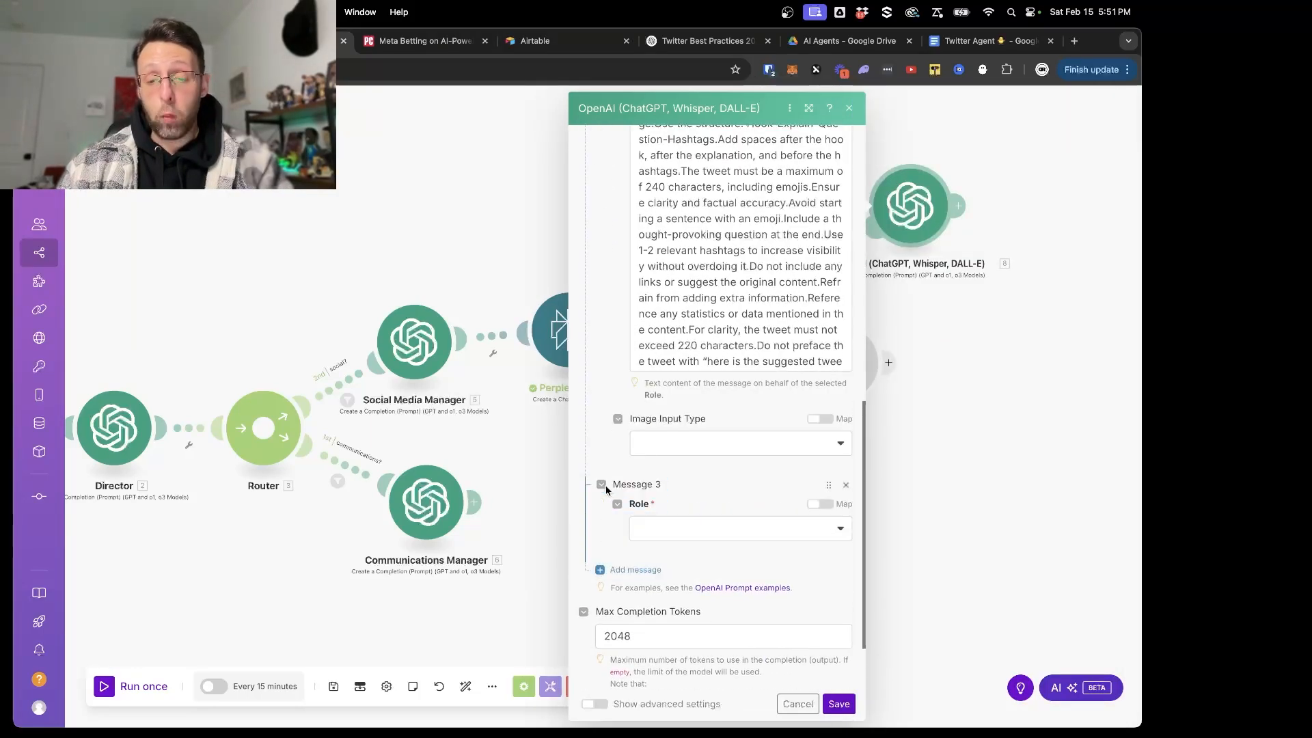
pyautogui.click(662, 530)
pyautogui.click(655, 546)
# - Start the third message's text content with "Topics:" followed by the Social Media Manager's mapped topic result
pyautogui.scroll(-1, 653, 545)
pyautogui.click(663, 551)
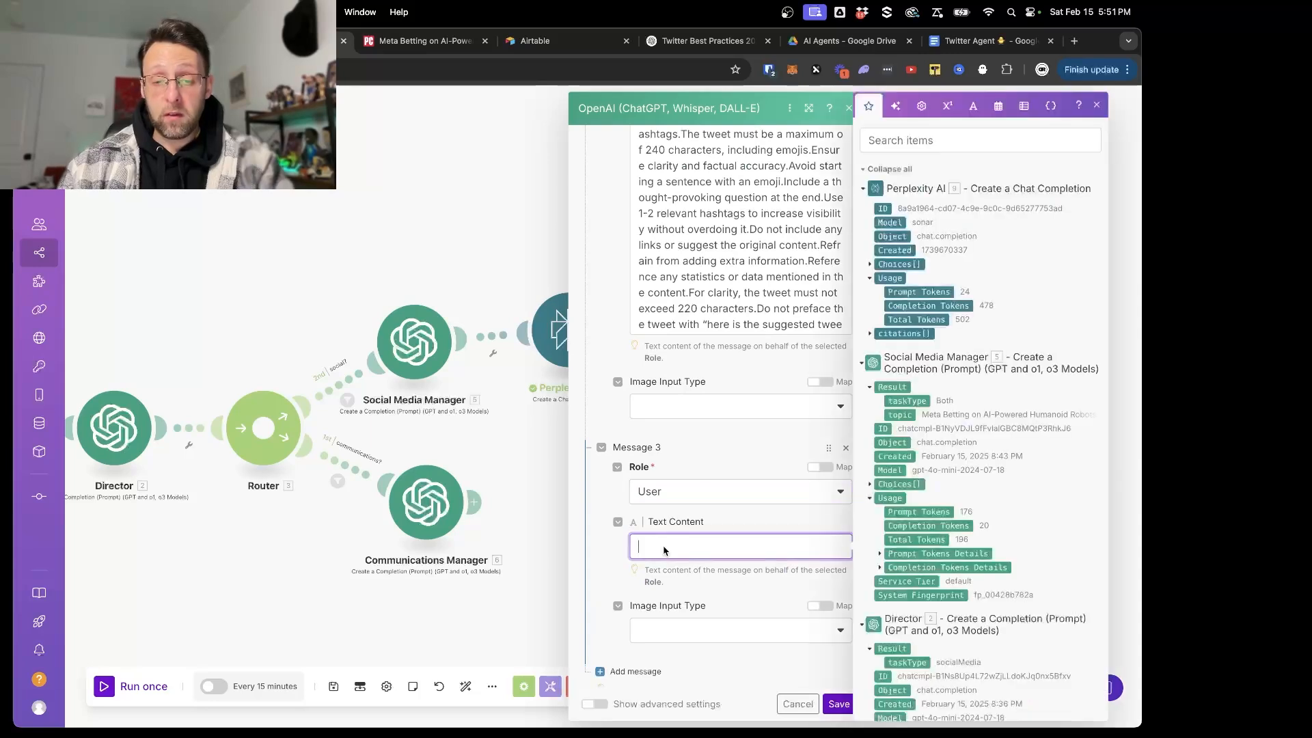
pyautogui.write('Tweet Topic')
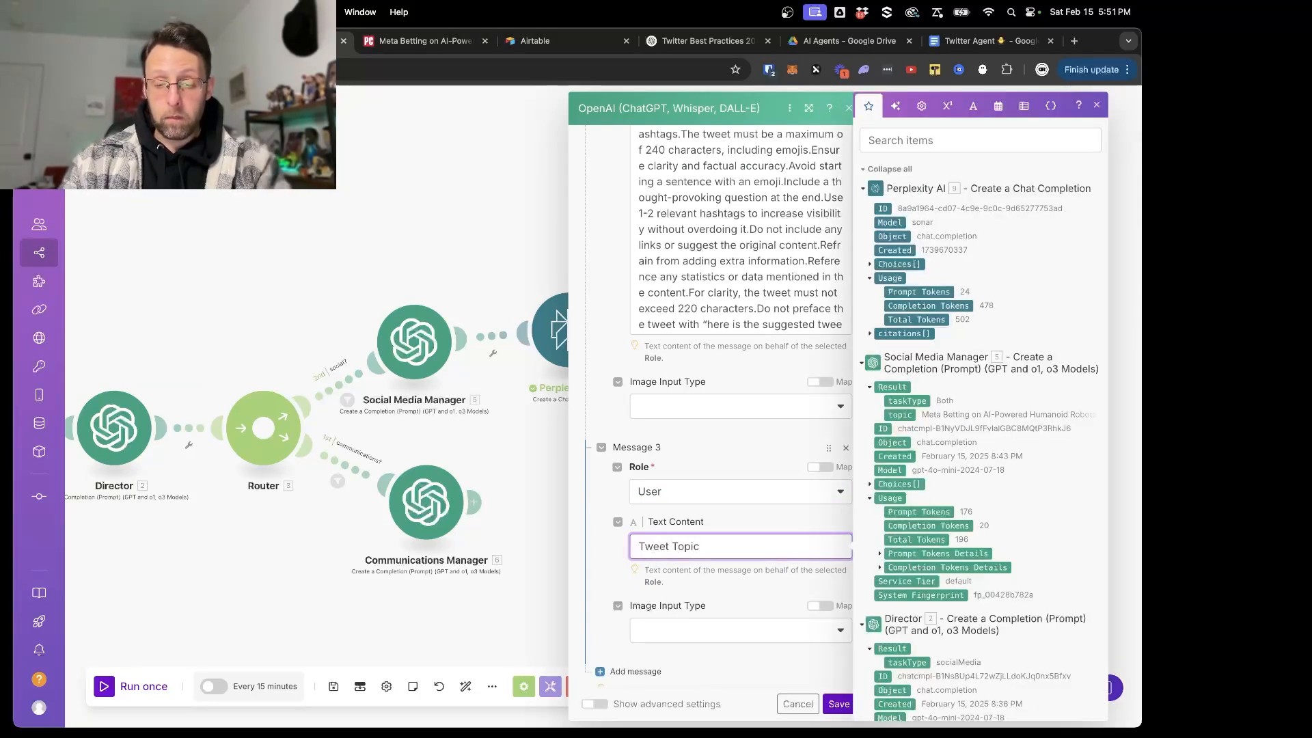
pyautogui.press('super+a')
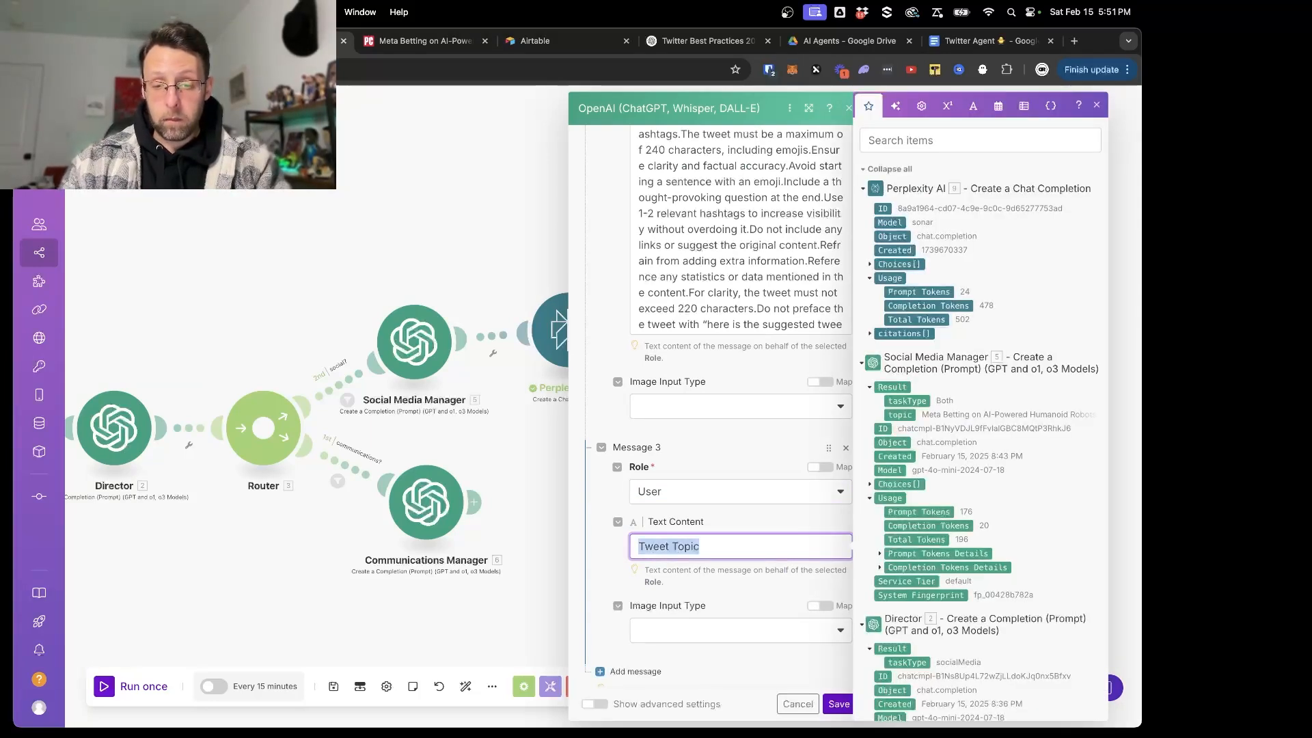
pyautogui.write('Topics')
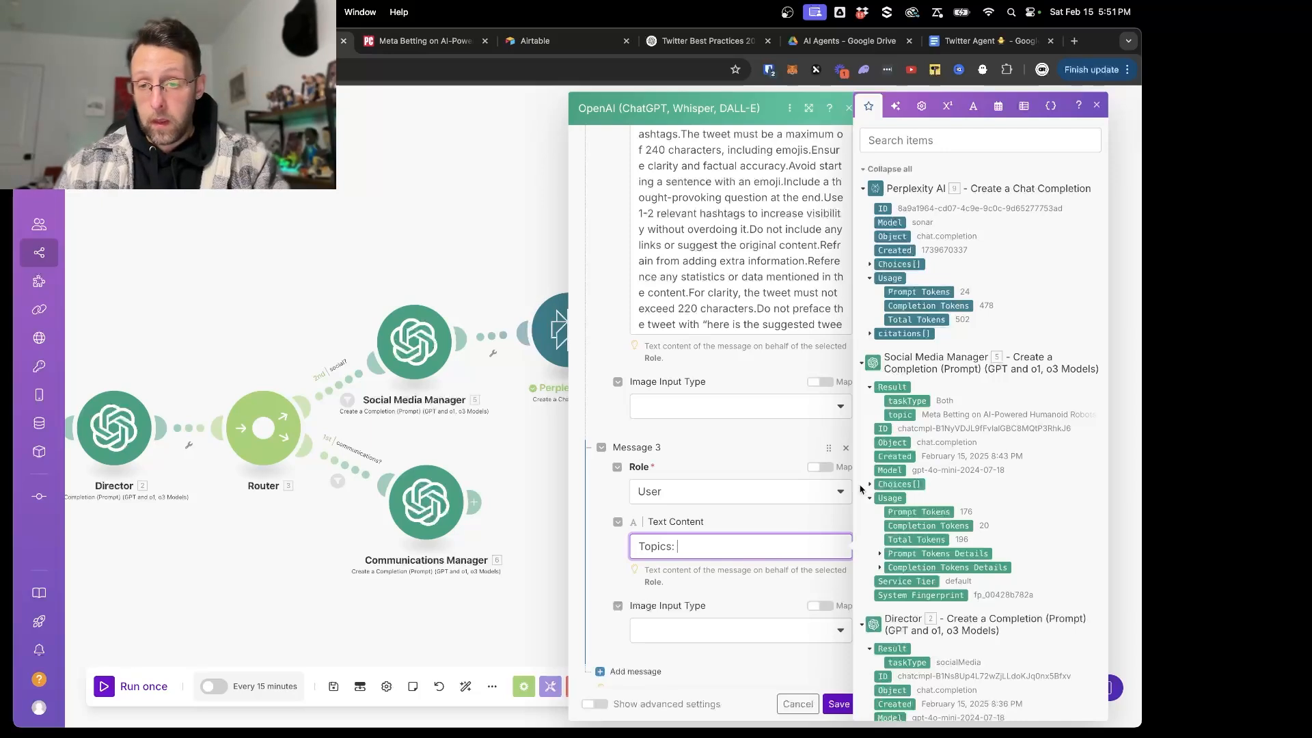
pyautogui.write(':')
pyautogui.click(900, 414)
pyautogui.press('Return')
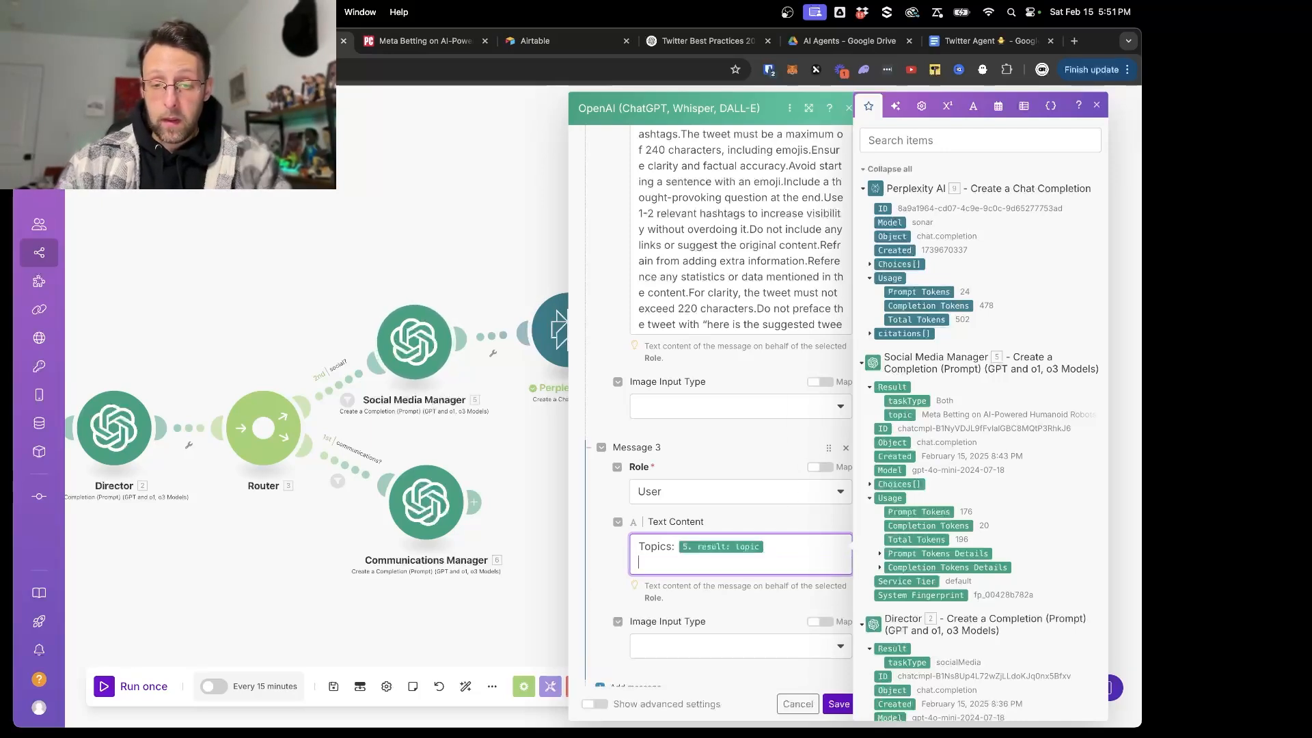
# - Add a second line "Additional Research:" with Perplexity's Choices message content mapped to it, and save the module settings
pyautogui.write('Additional Re')
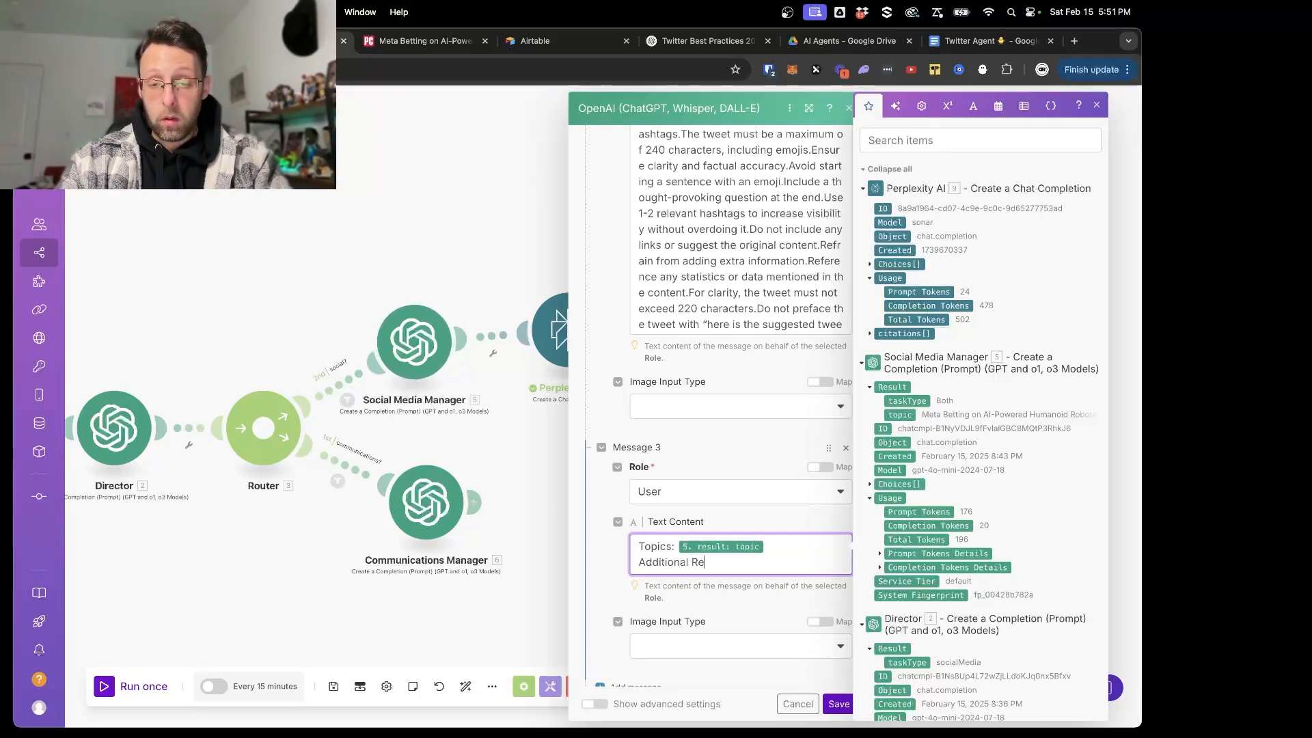
pyautogui.write('search:')
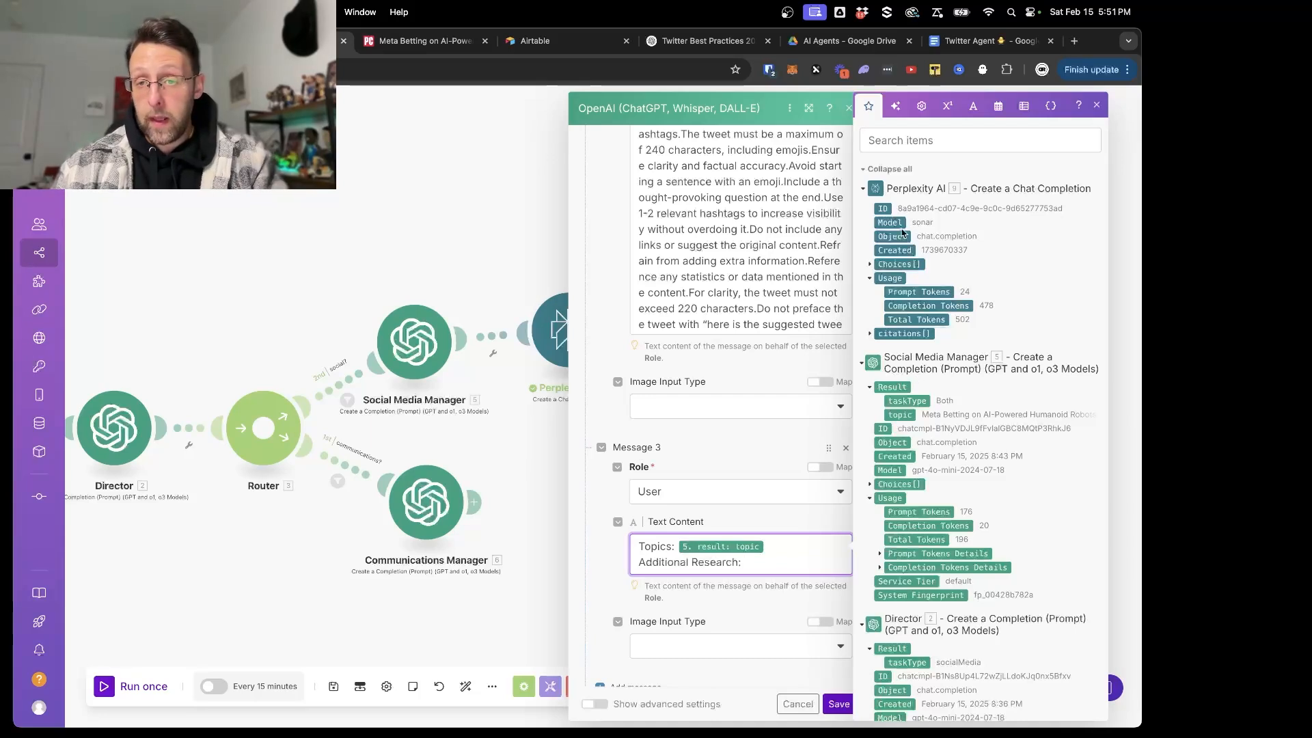
pyautogui.click(871, 266)
pyautogui.click(880, 306)
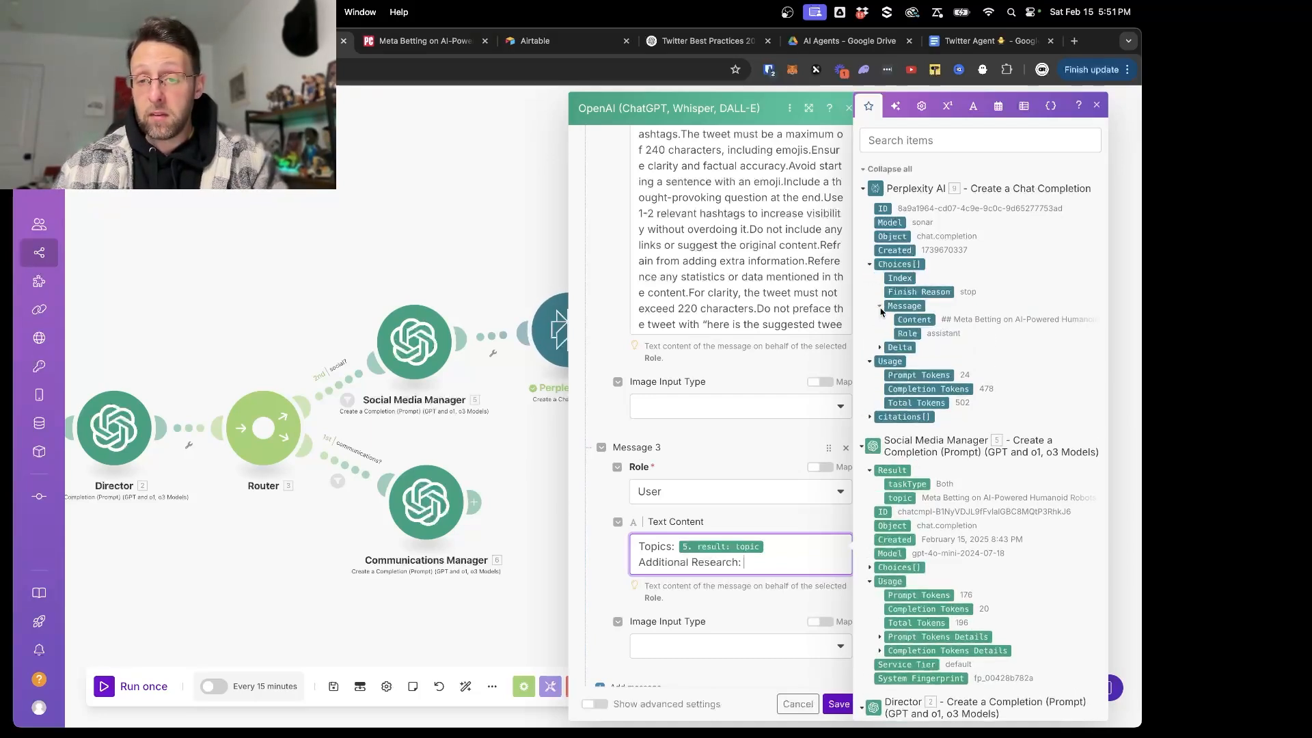
pyautogui.click(915, 320)
pyautogui.scroll(-2, 773, 632)
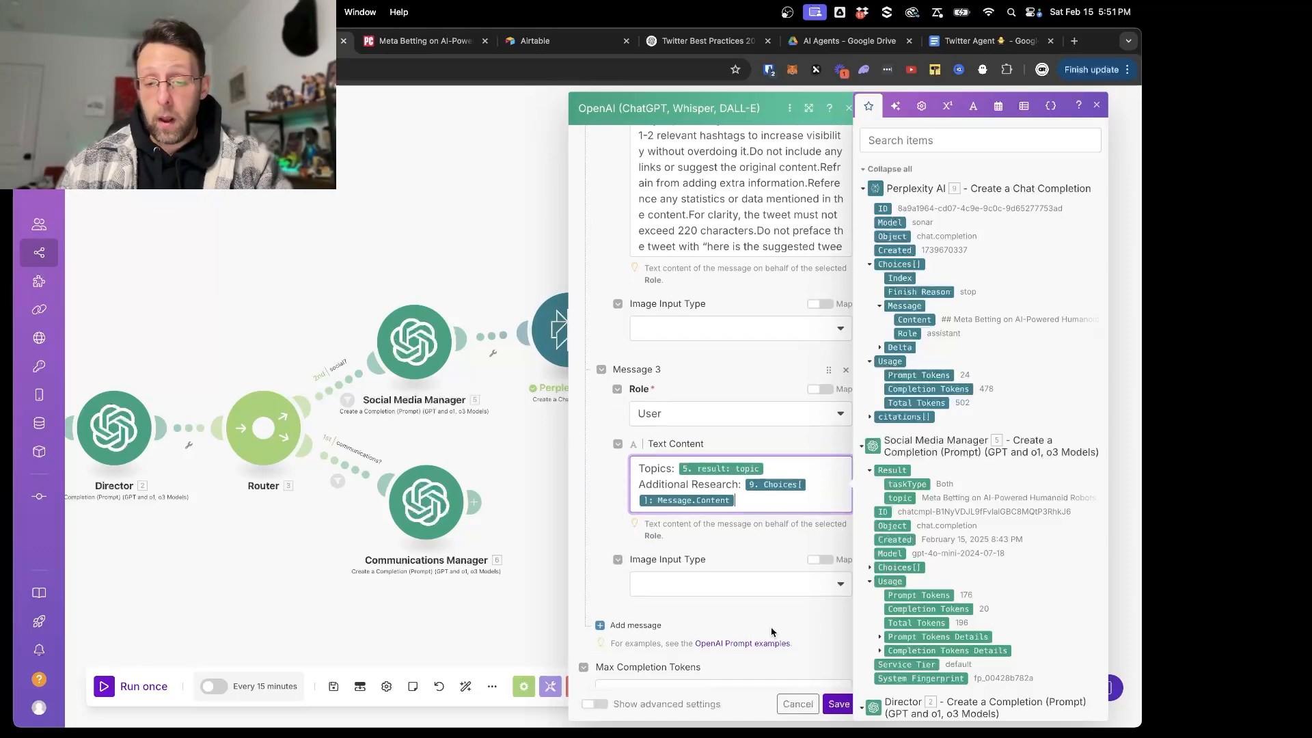
pyautogui.click(837, 704)
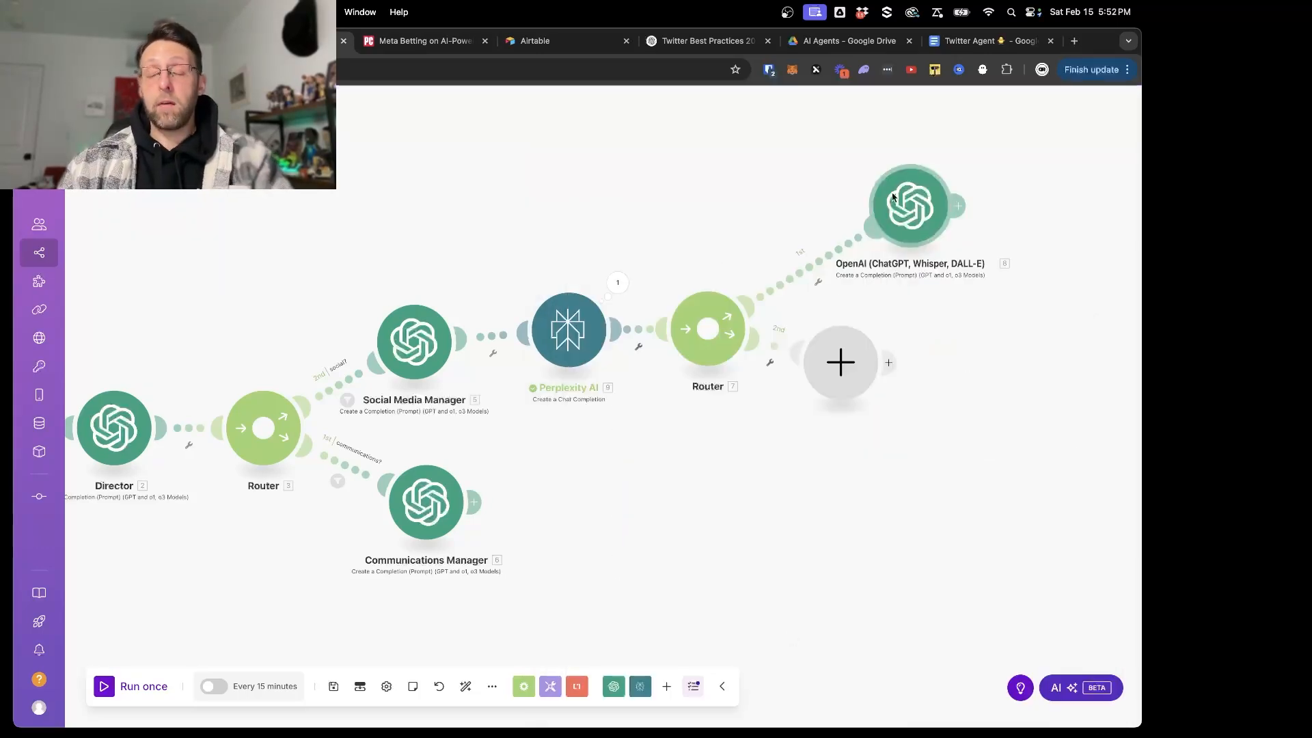
# - Rename the new OpenAI module on the second router's first route to "Twitter Writer"
pyautogui.rightClick(894, 222)
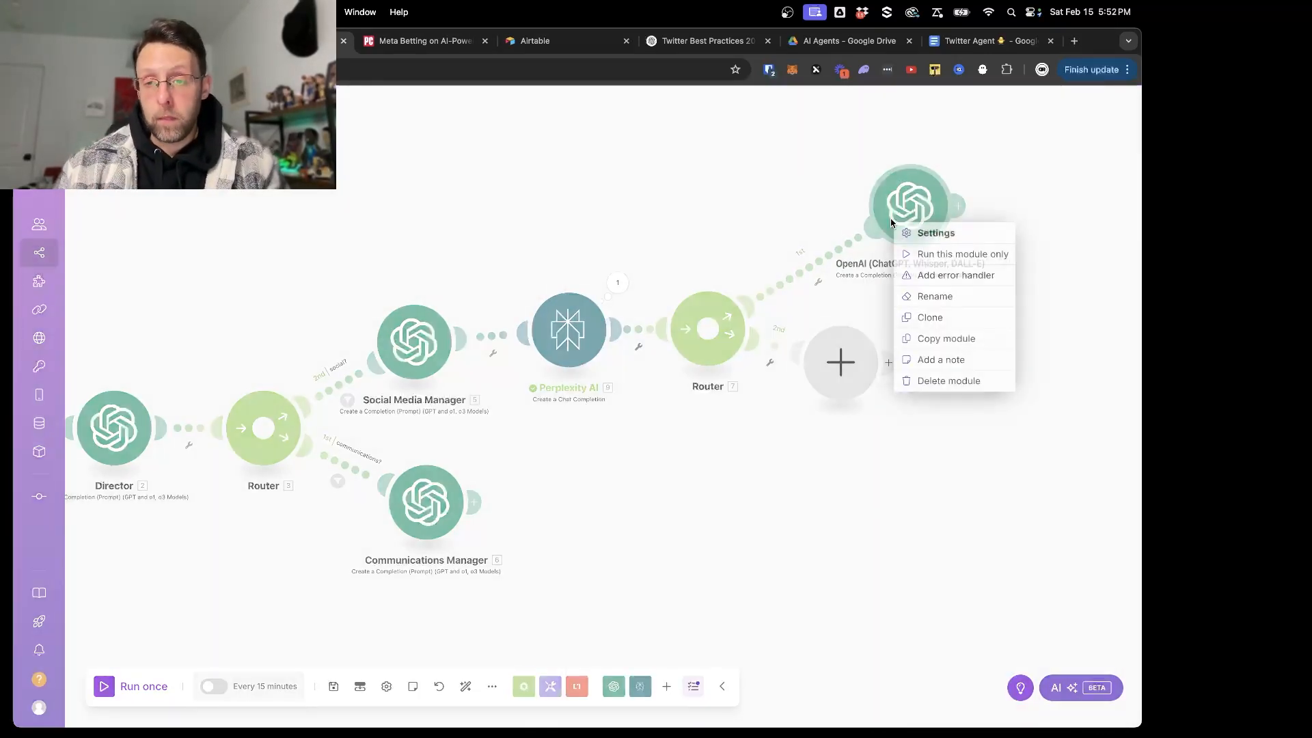
pyautogui.click(902, 299)
pyautogui.write('Twitte')
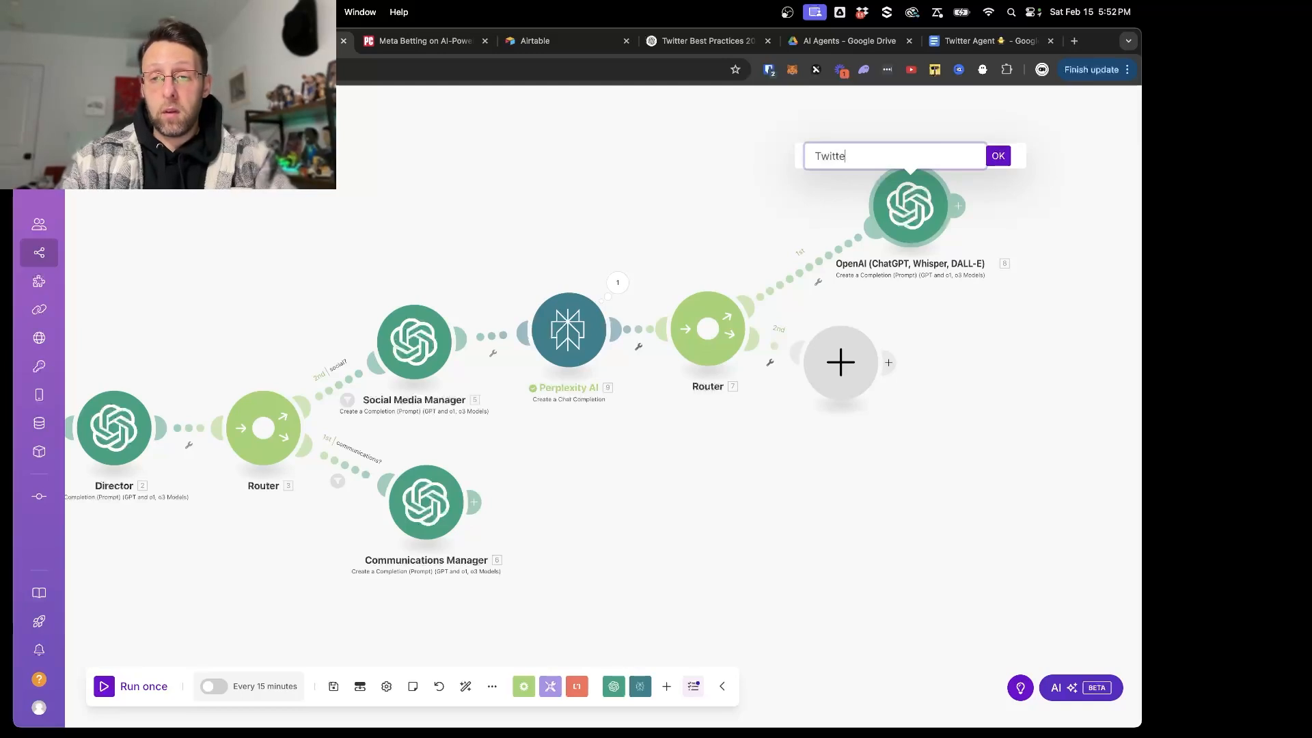
pyautogui.write('r Writer')
pyautogui.press('Return')
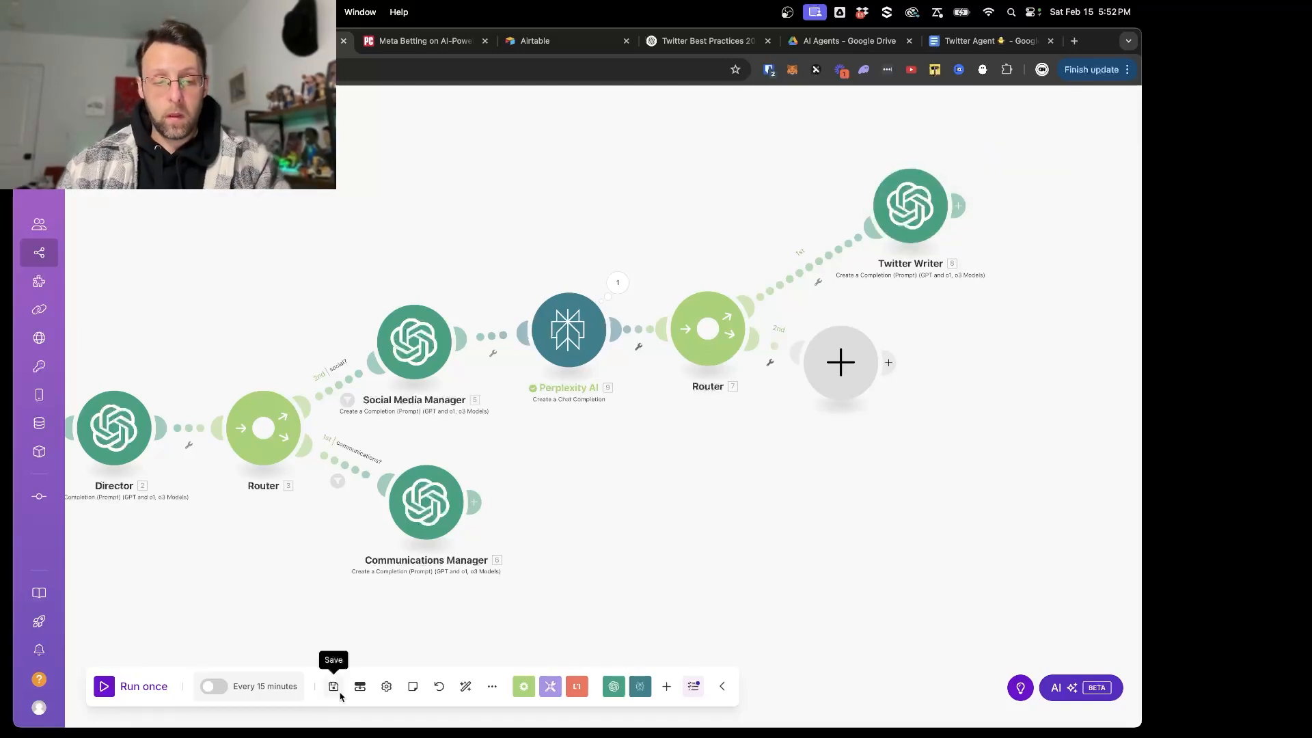
# - Run the whole scenario once to test the chain through to the Twitter Writer
pyautogui.scroll(-2, 484, 456)
pyautogui.moveTo(353, 572); pyautogui.dragTo(420, 504)
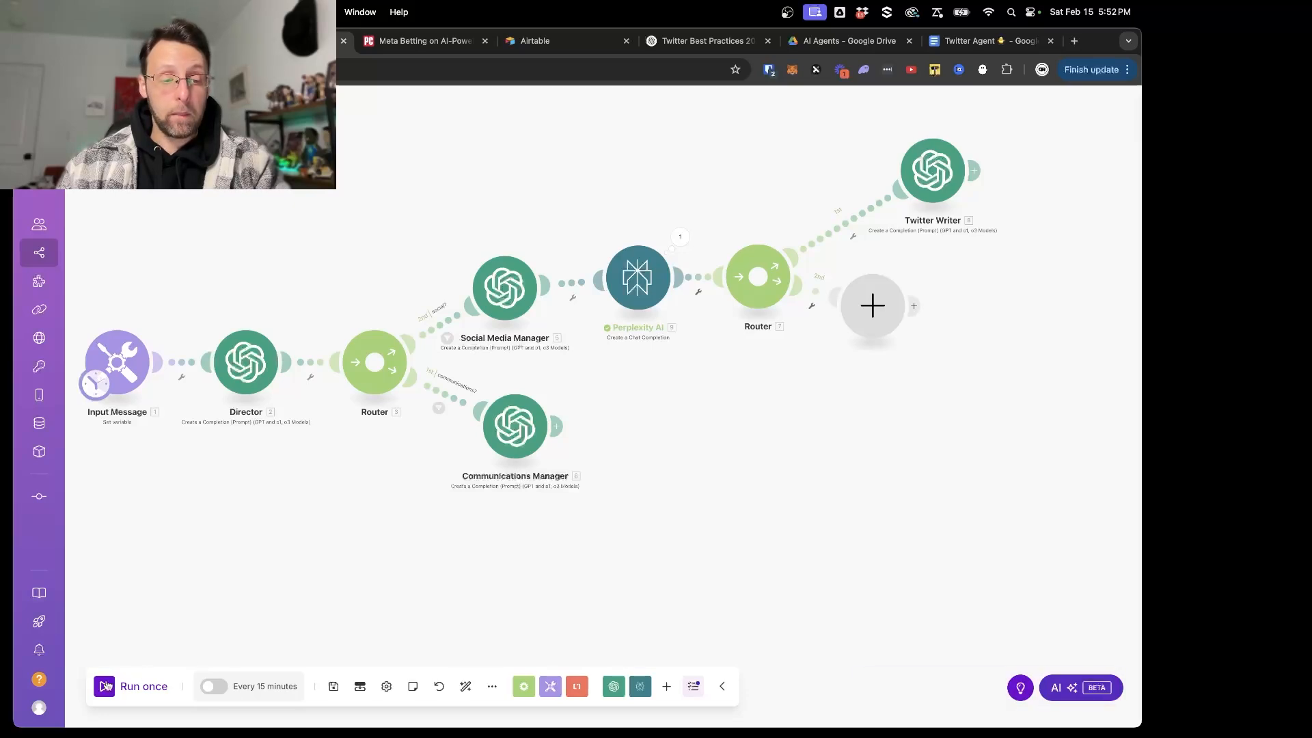
pyautogui.click(132, 687)
# - Inspect the Input Message module's output bundle, checking the Incoming Message text, and close the details
pyautogui.click(200, 412)
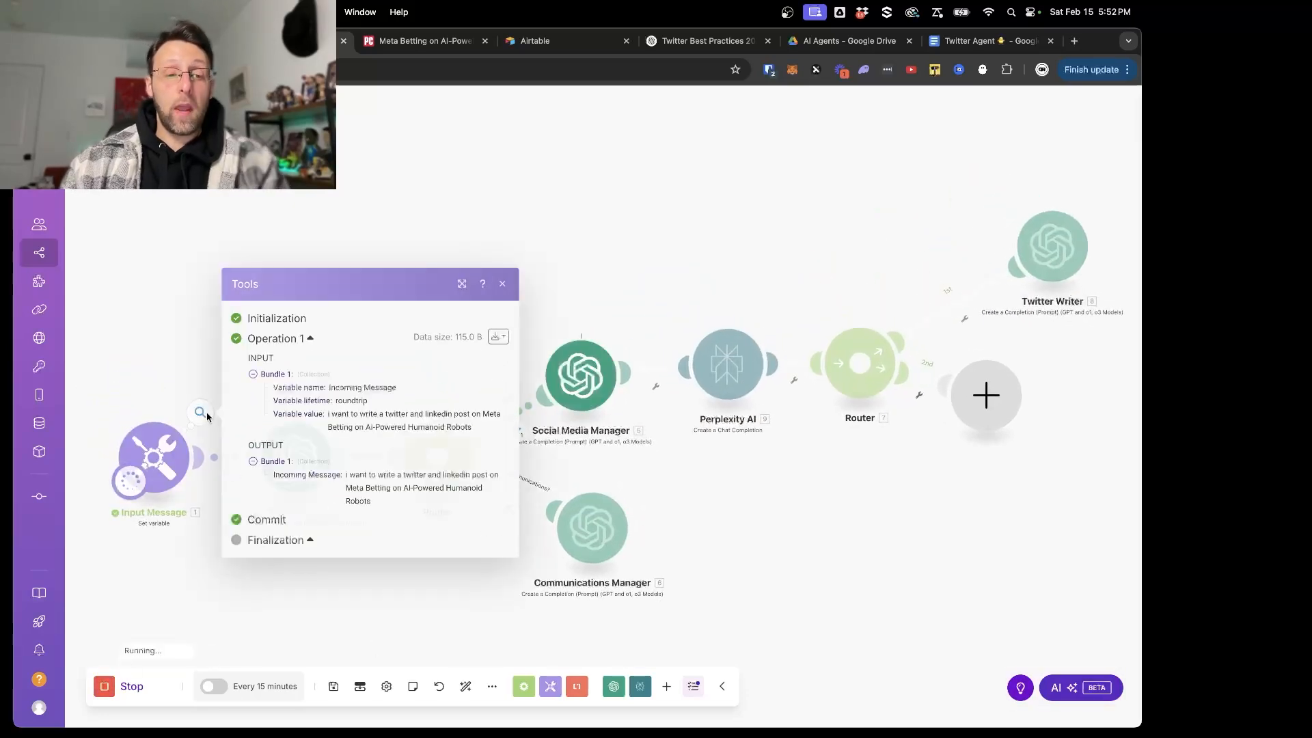
pyautogui.moveTo(347, 476); pyautogui.dragTo(470, 510)
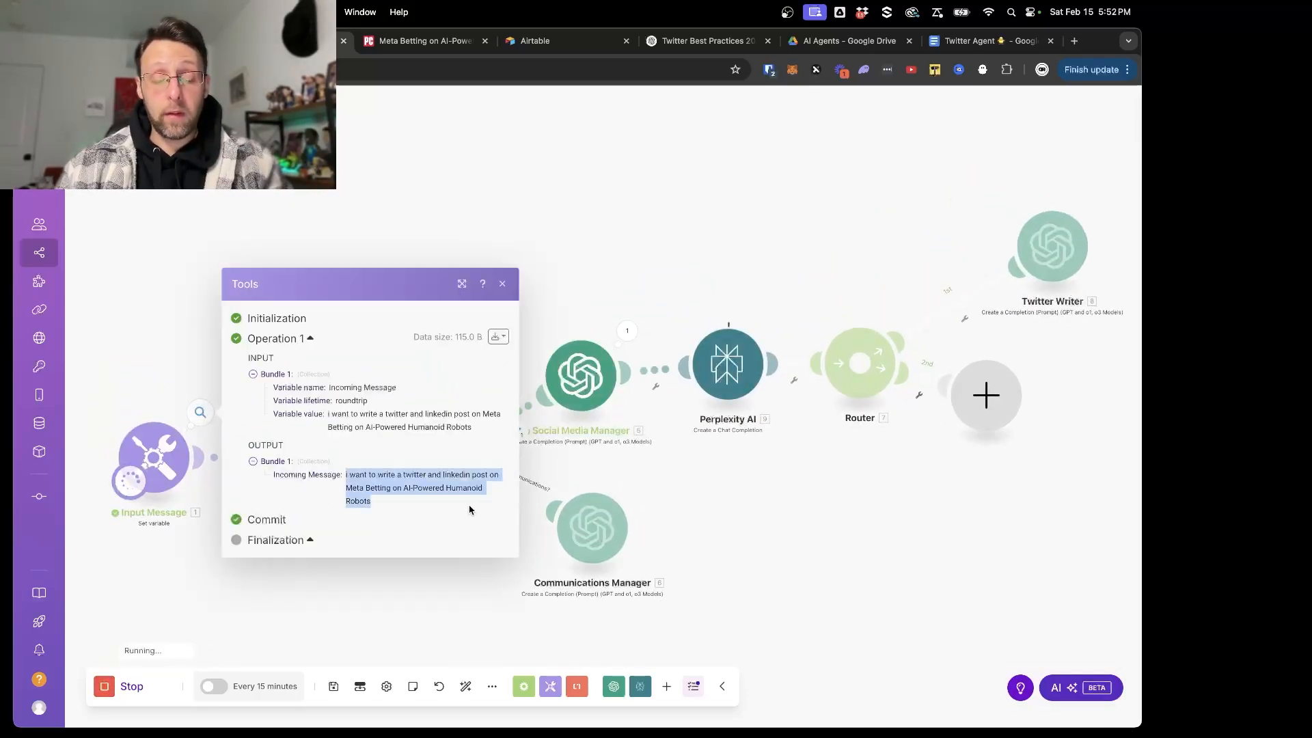
pyautogui.click(367, 594)
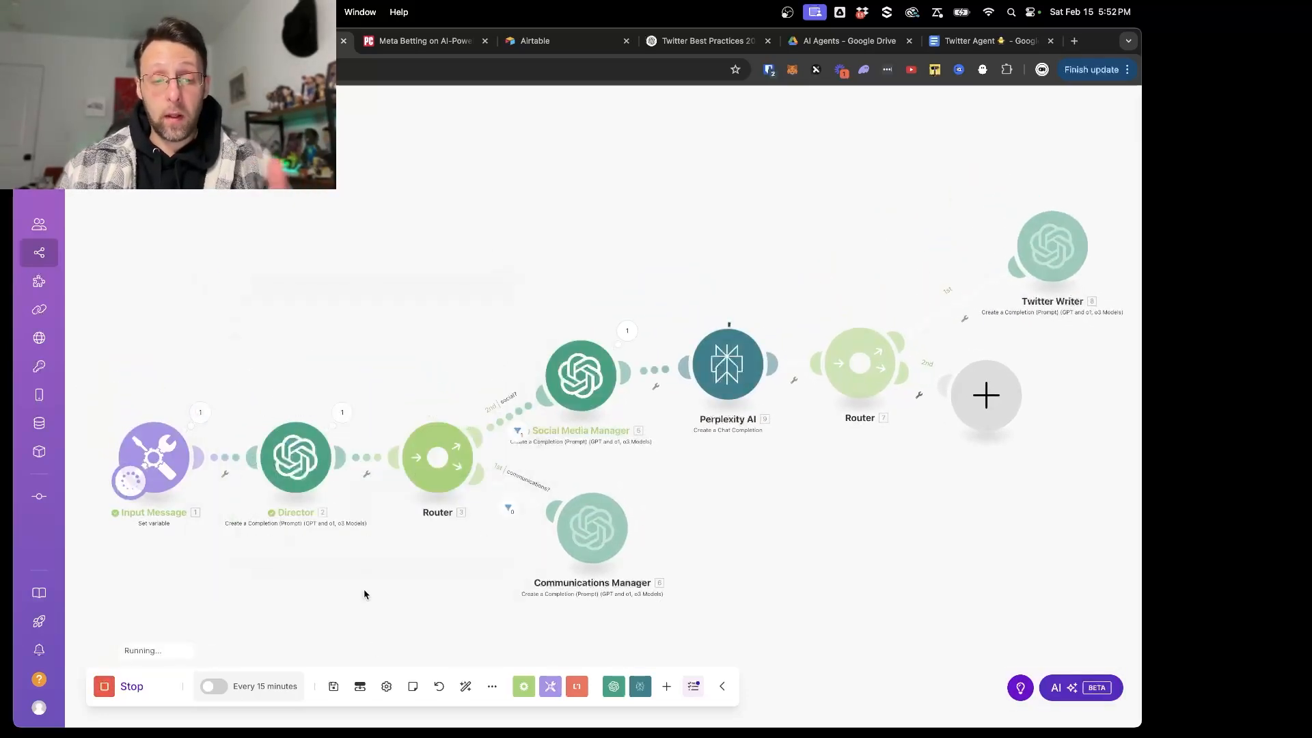
# - Inspect the Social Media Manager's output bundle, expanding its Result to check the task type and topic, and close the details
pyautogui.click(627, 332)
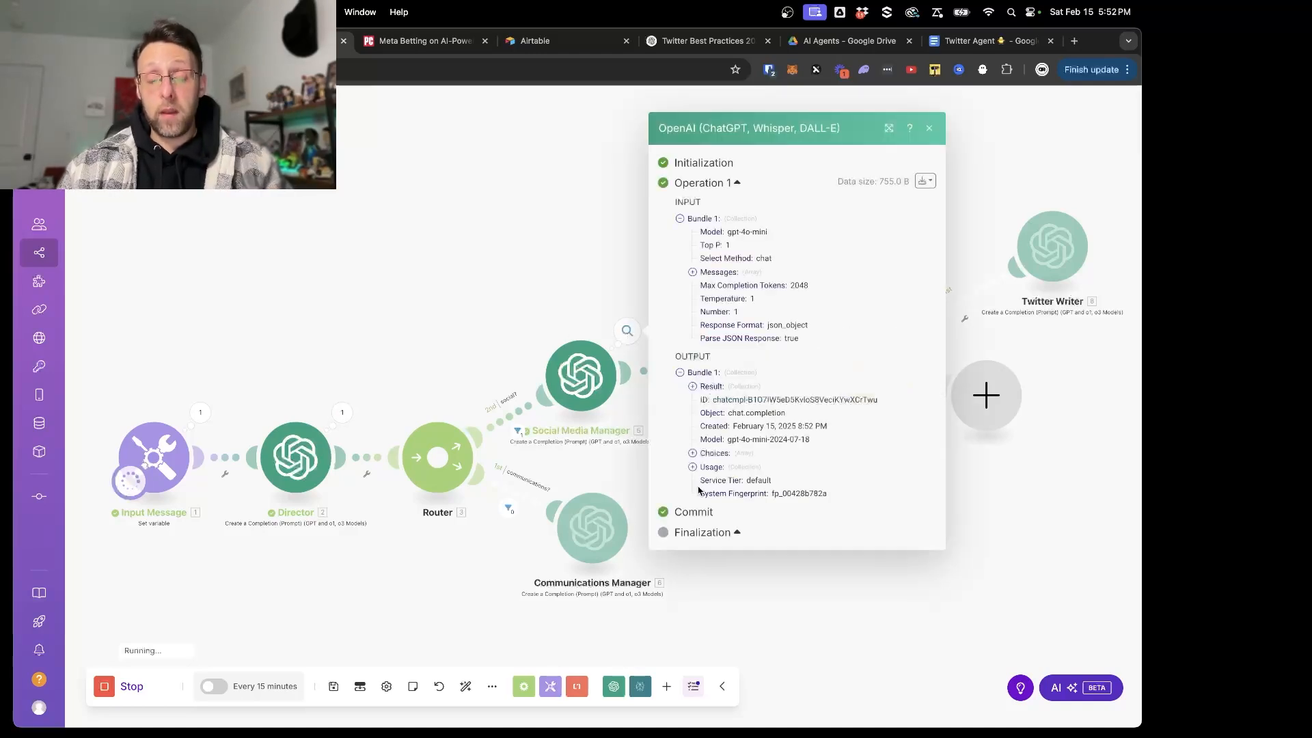
pyautogui.click(709, 386)
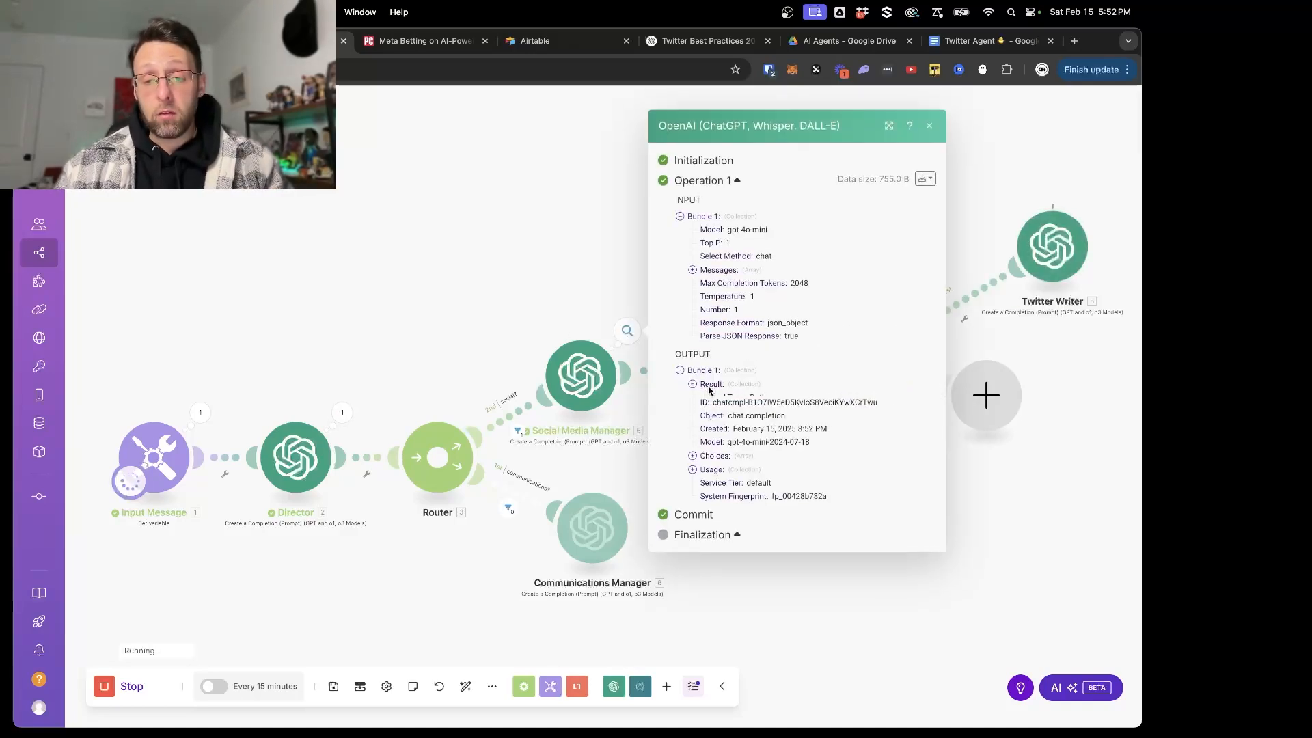
pyautogui.click(512, 278)
# - Inspect the Twitter Writer's output bundle, read through the tweet in its Result including the hashtags, and close the details
pyautogui.hscroll(2, 759, 206)
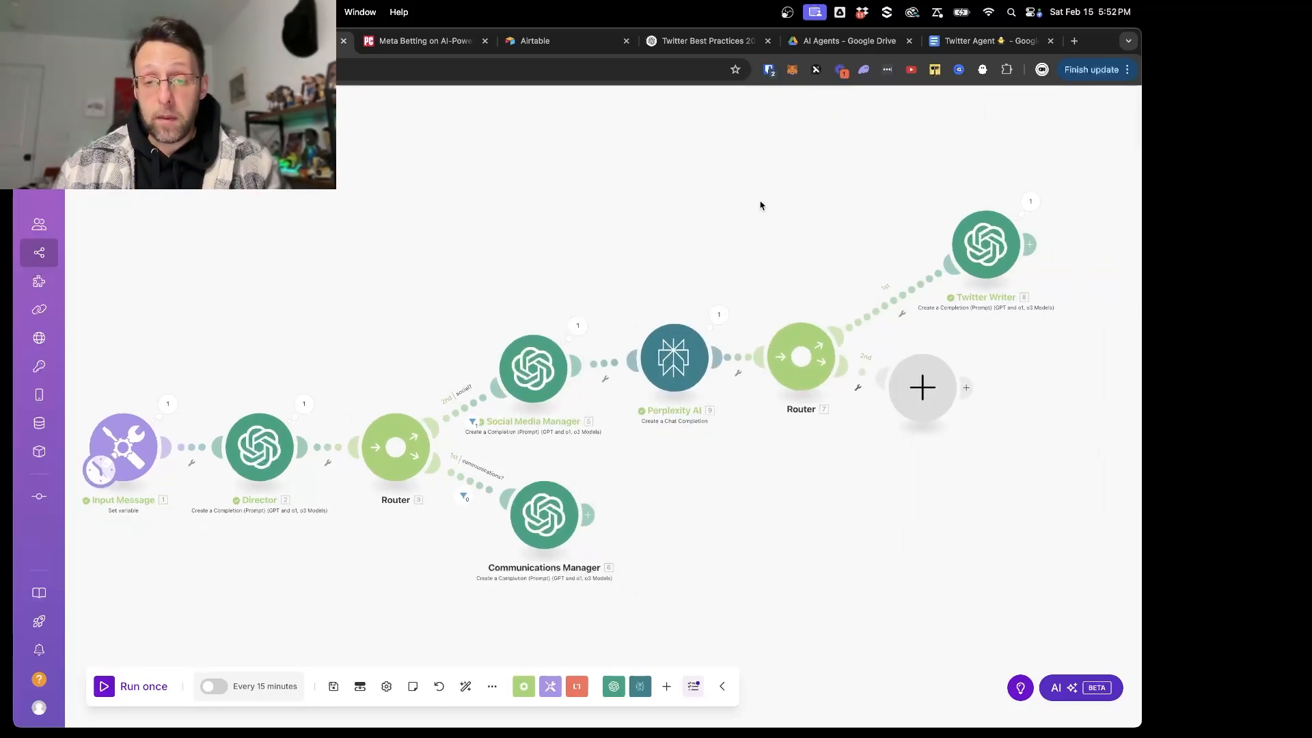
pyautogui.scroll(3, 761, 206)
pyautogui.hscroll(2, 771, 294)
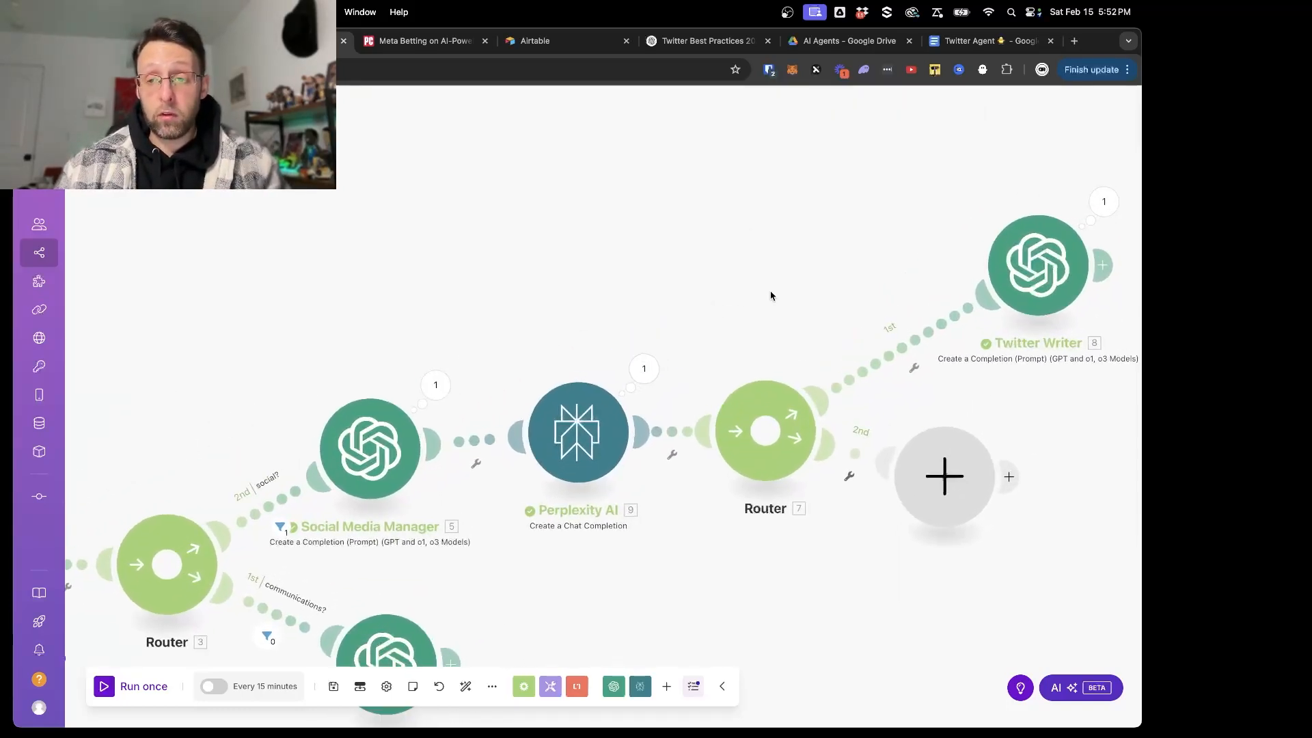
pyautogui.click(956, 202)
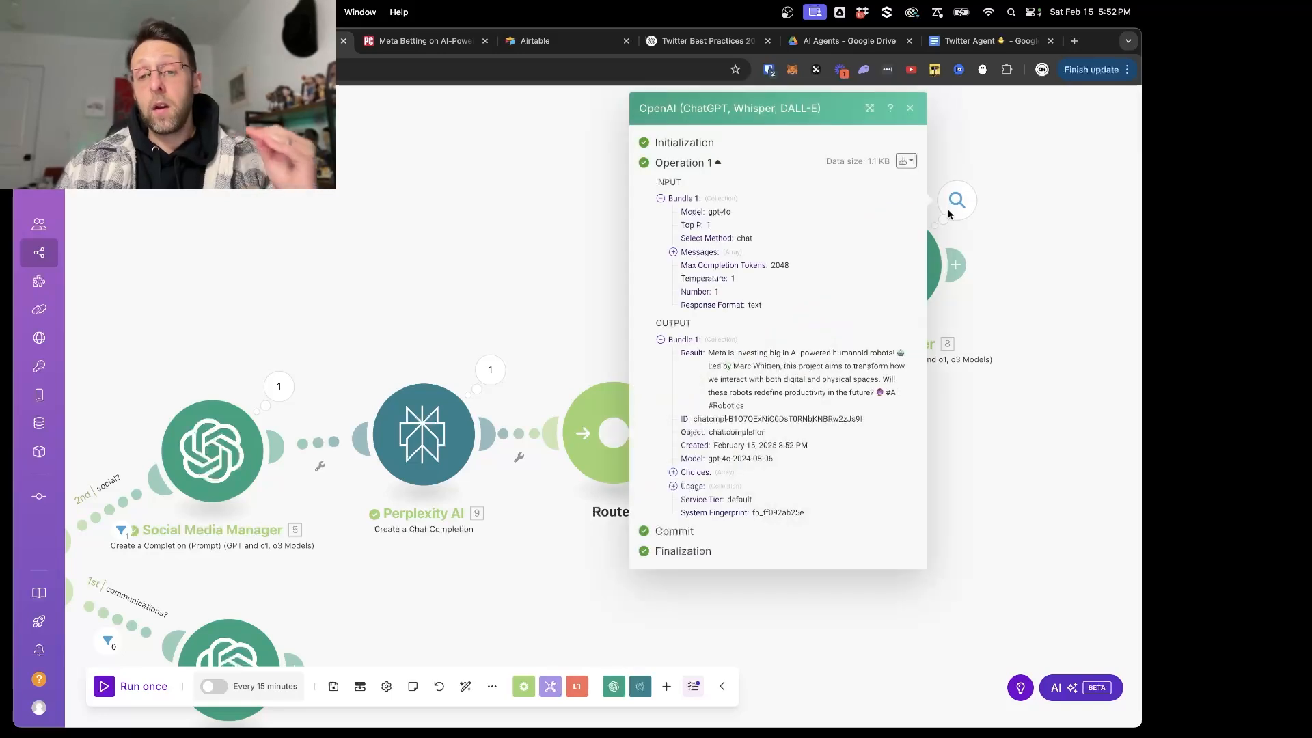
pyautogui.moveTo(708, 356); pyautogui.dragTo(786, 411)
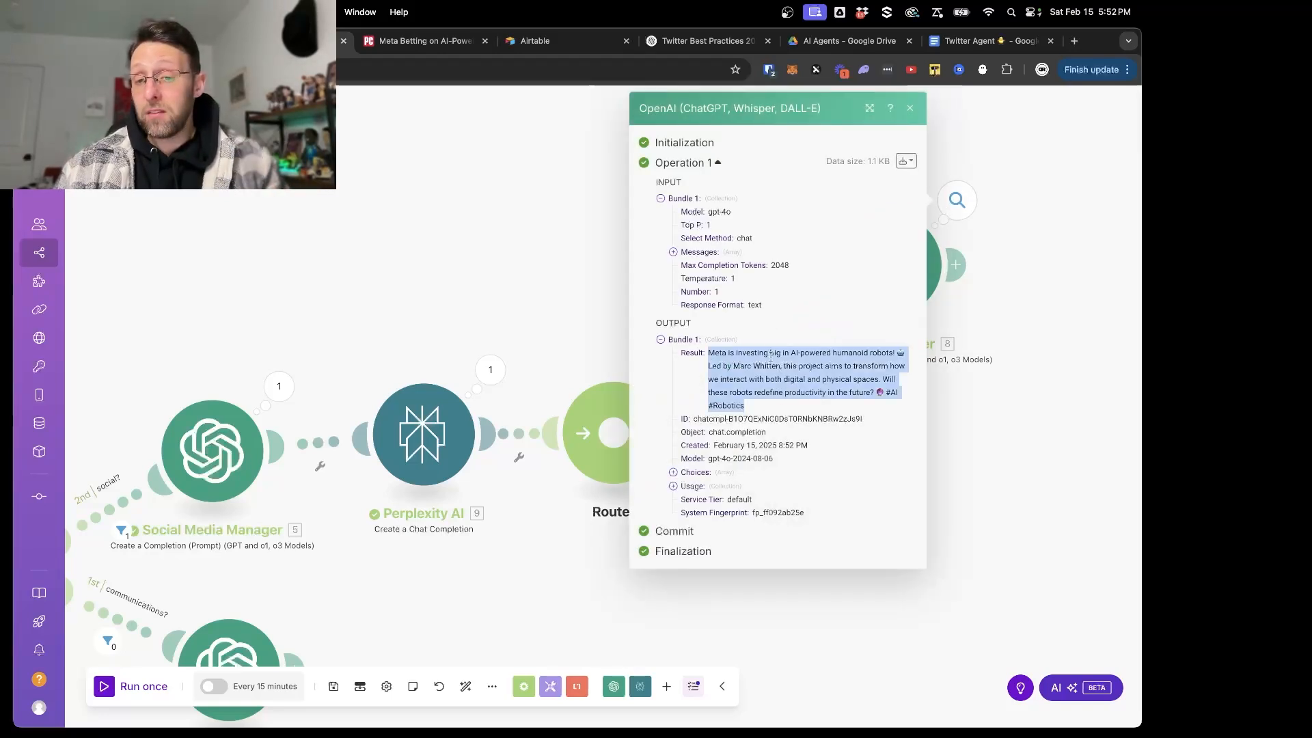
pyautogui.moveTo(767, 355); pyautogui.dragTo(877, 355)
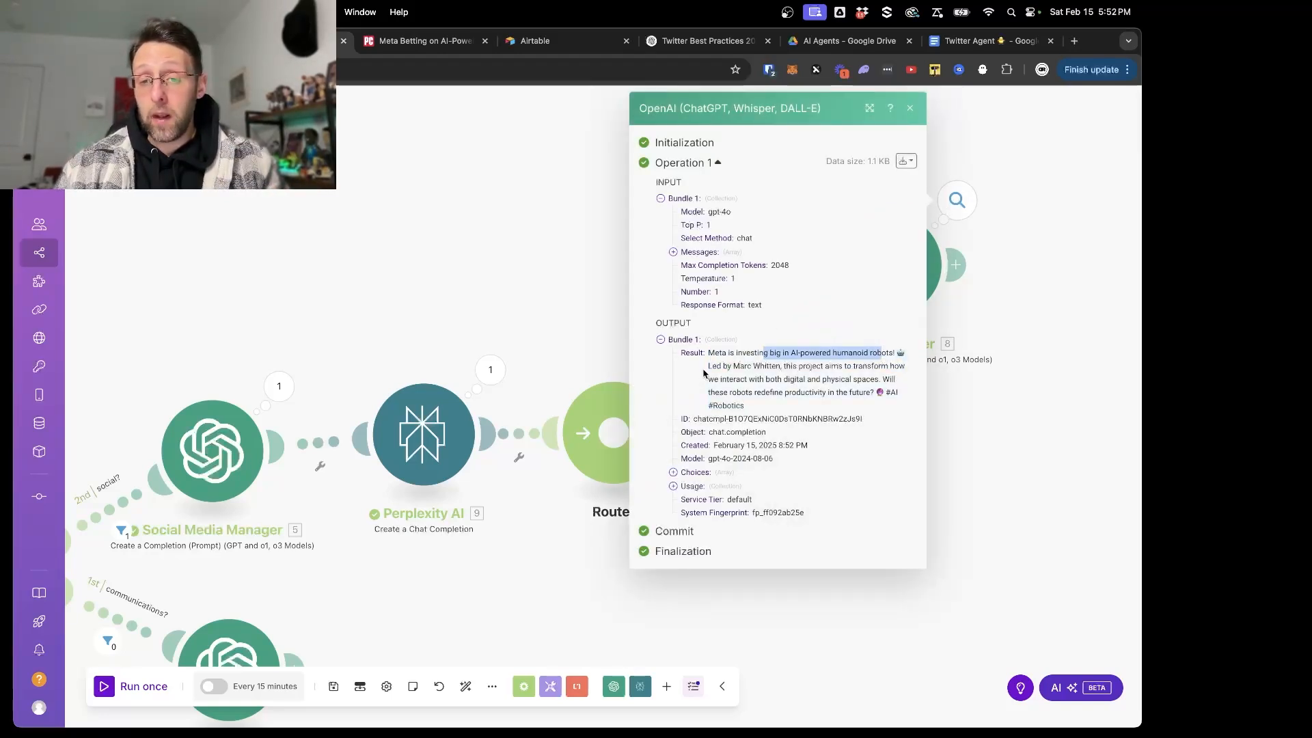
pyautogui.moveTo(704, 372); pyautogui.dragTo(834, 375)
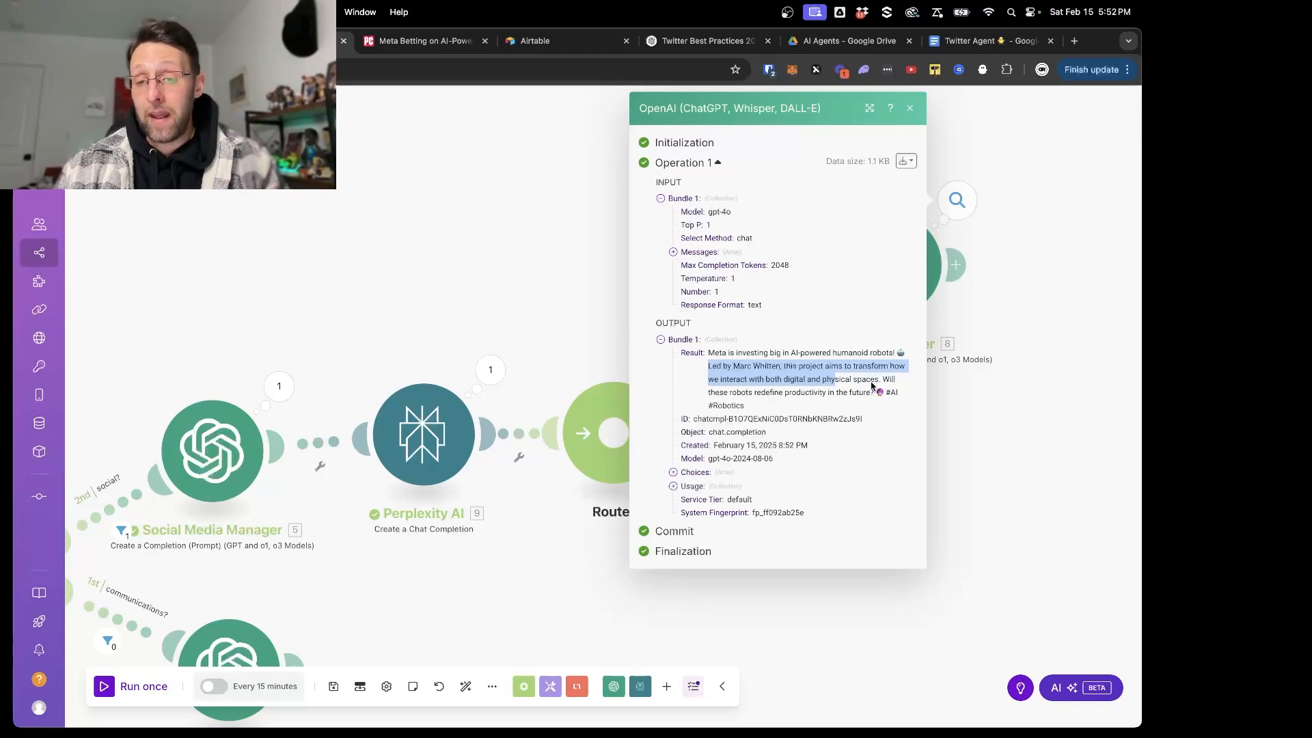
pyautogui.moveTo(728, 397); pyautogui.dragTo(878, 394)
pyautogui.moveTo(709, 408); pyautogui.dragTo(823, 415)
pyautogui.click(1039, 528)
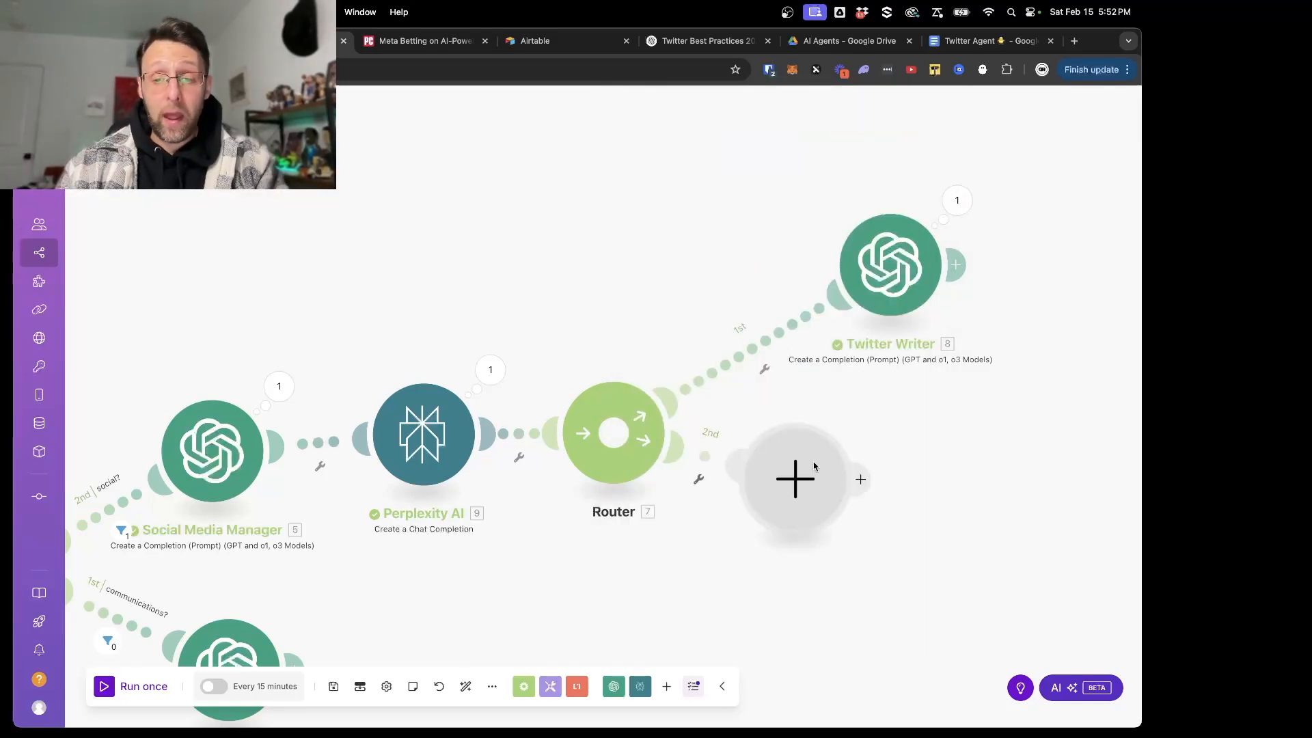
# - Delete the empty placeholder on the second router's second route and attach a clone of the Twitter Writer there instead
pyautogui.moveTo(815, 467); pyautogui.dragTo(914, 511)
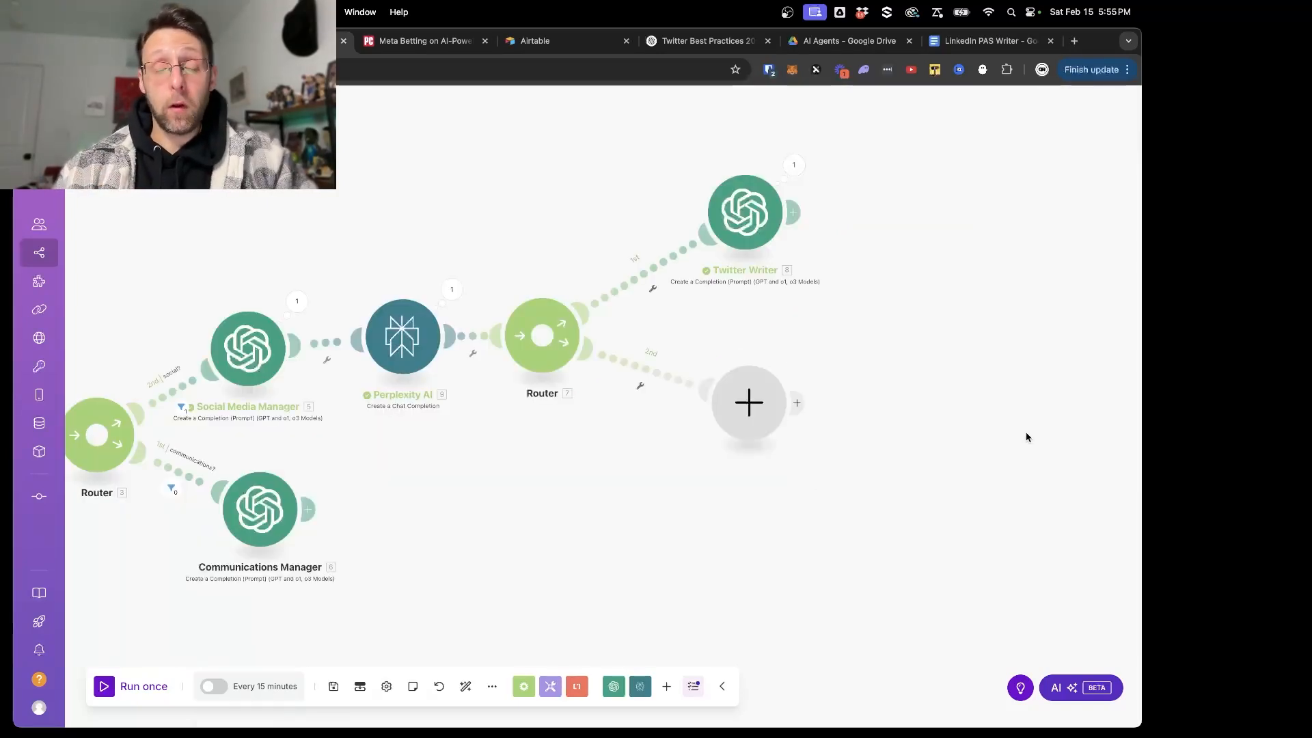
pyautogui.rightClick(750, 409)
pyautogui.click(793, 444)
pyautogui.rightClick(745, 229)
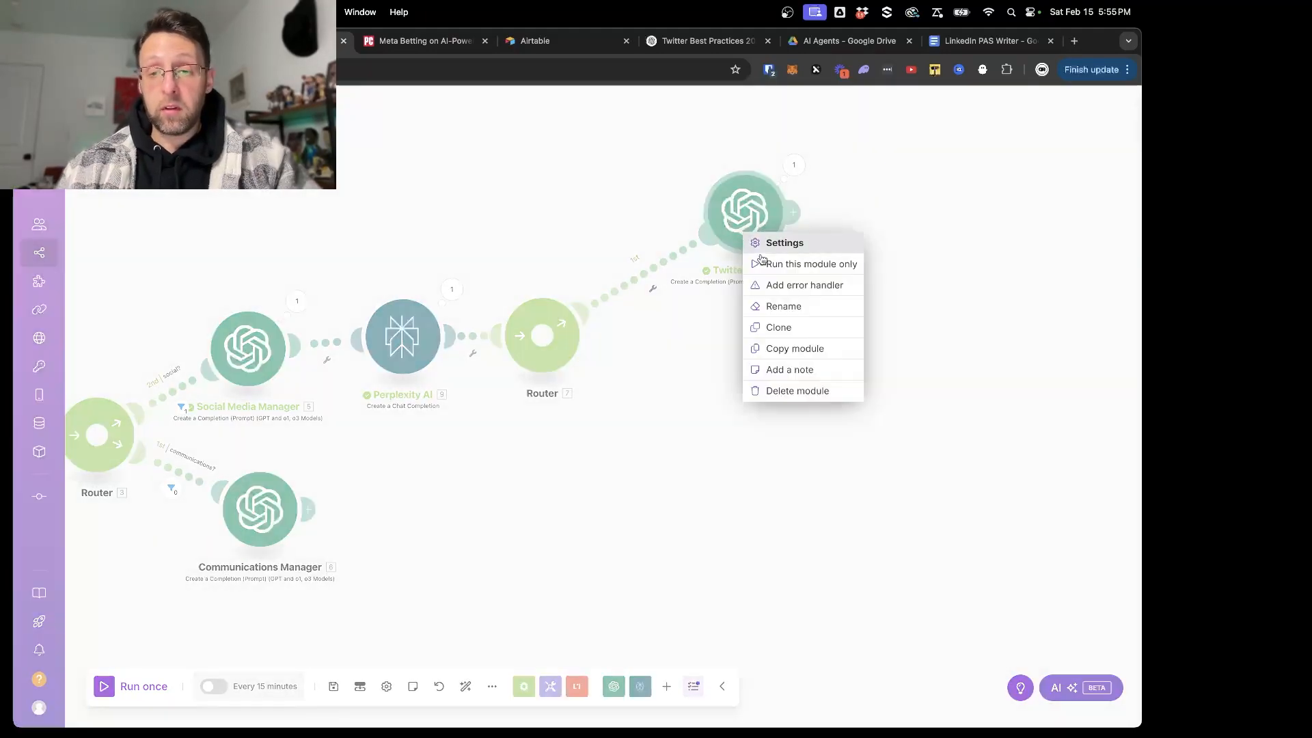
pyautogui.click(773, 328)
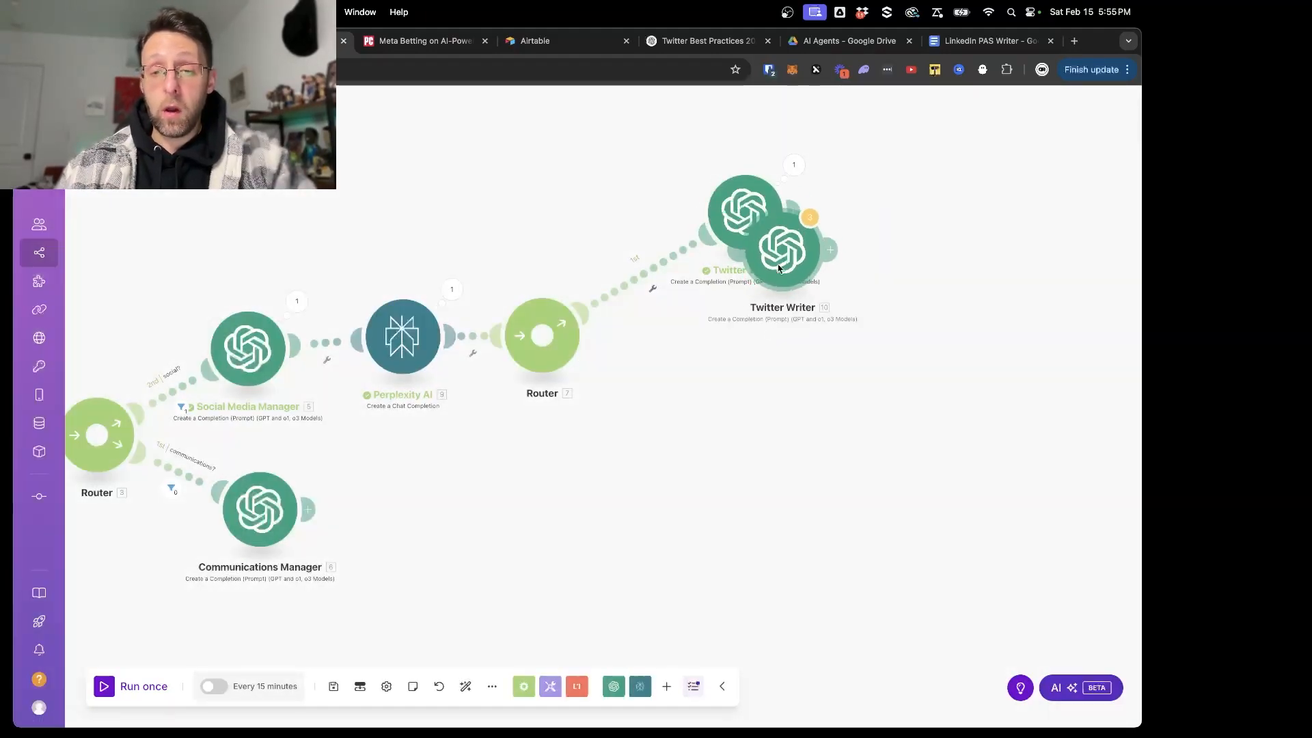
pyautogui.click(698, 408)
# - Rename the cloned module on the second route to "LinkedIn Writer" and open its settings
pyautogui.rightClick(700, 410)
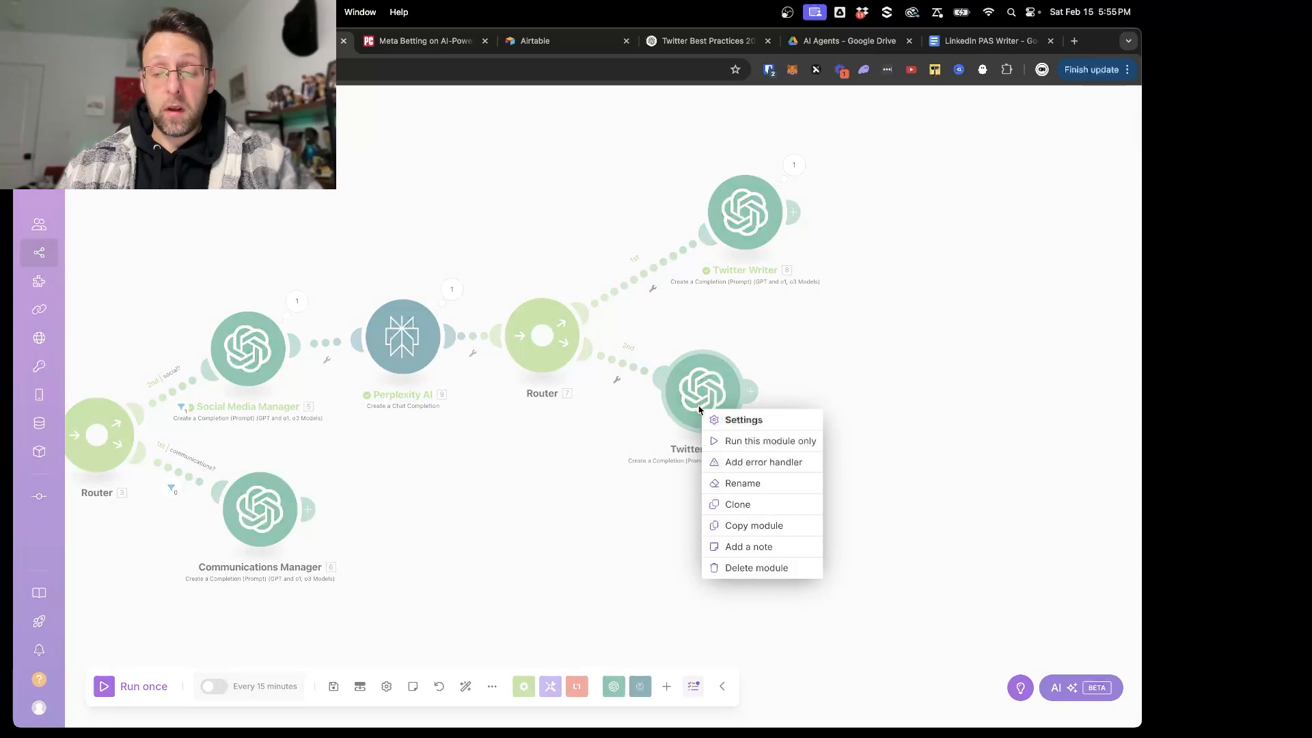
pyautogui.click(726, 479)
pyautogui.press('super+a')
pyautogui.write('L')
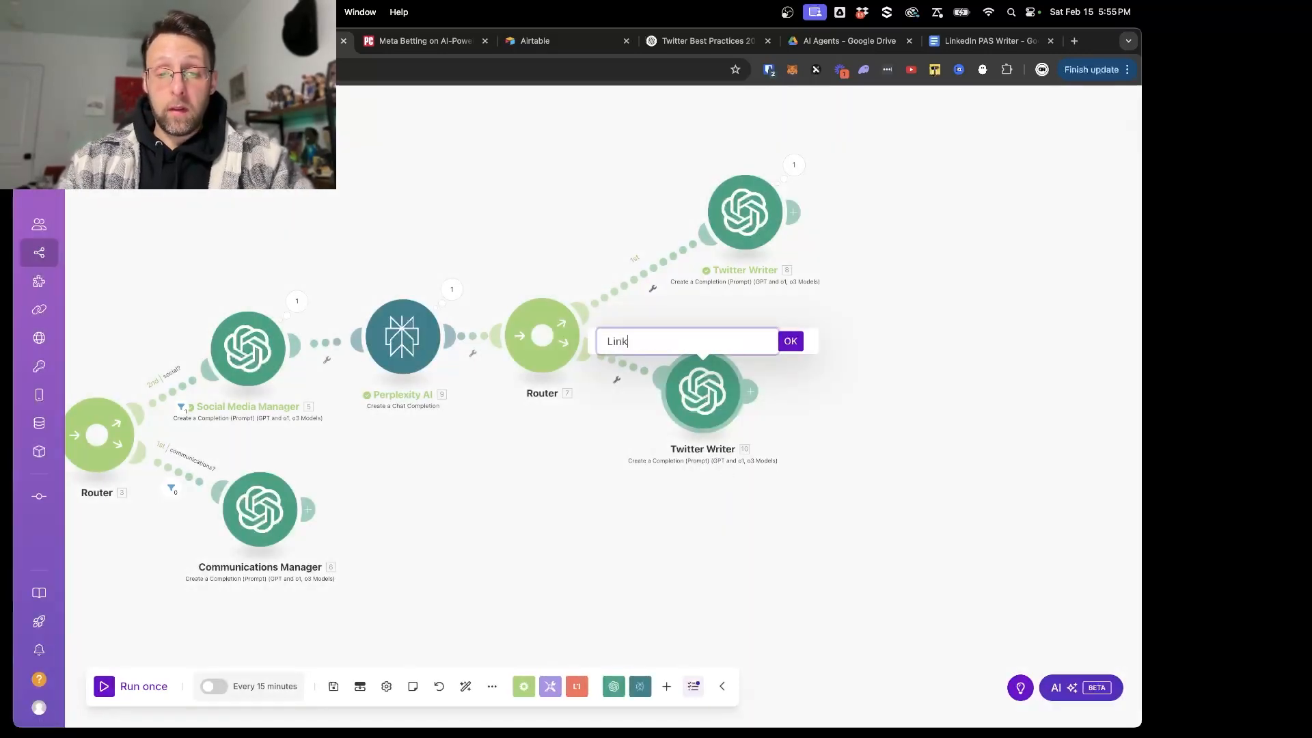
pyautogui.write('inkedIn Writer')
pyautogui.press('Return')
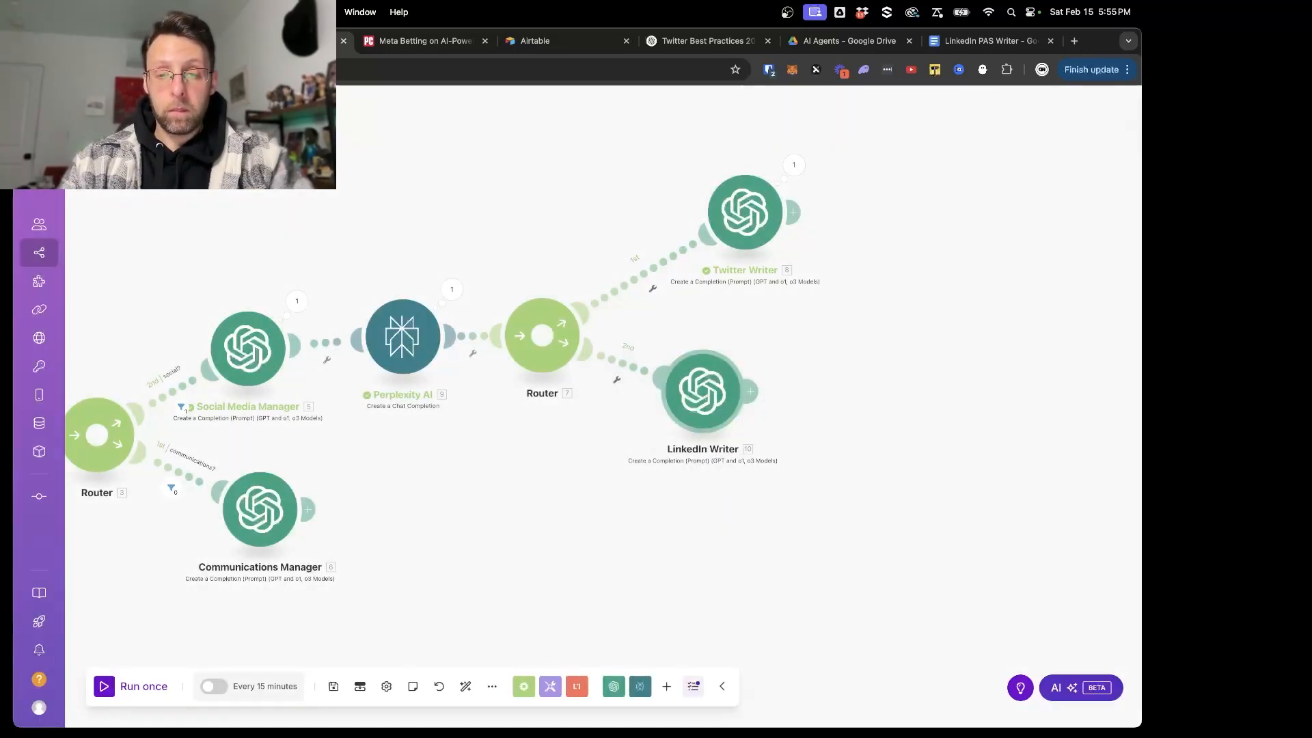
pyautogui.moveTo(704, 393); pyautogui.dragTo(750, 392)
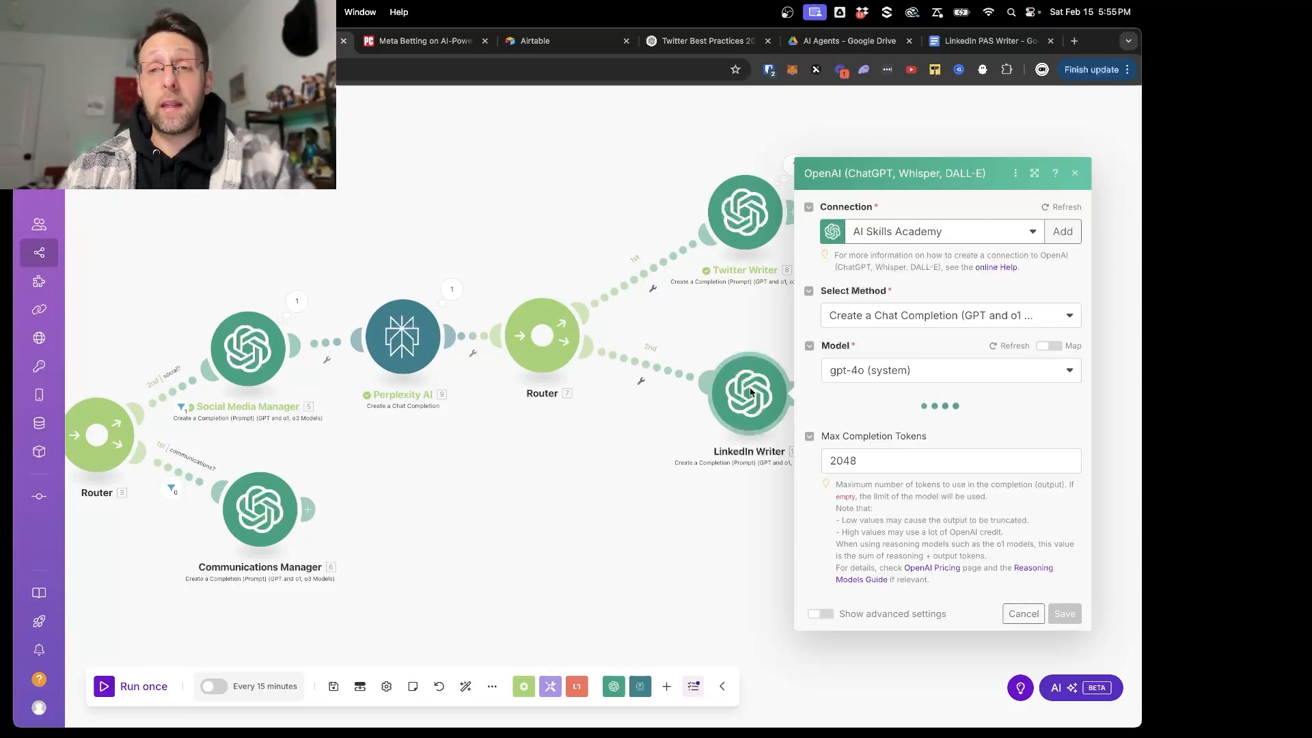
# - Switch to the LinkedIn PAS Writer document in Google Docs and look over its Problem, Agitate and Solve sections
pyautogui.click(978, 39)
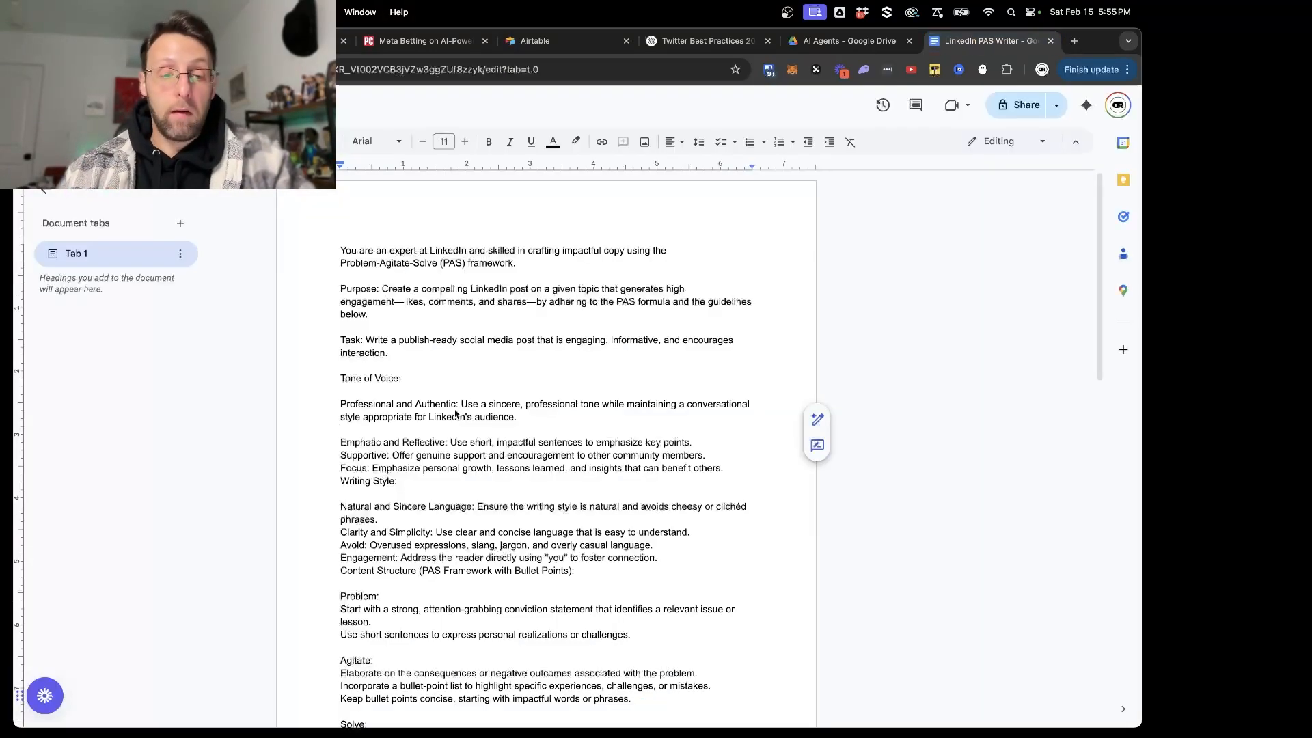
pyautogui.scroll(-5, 457, 413)
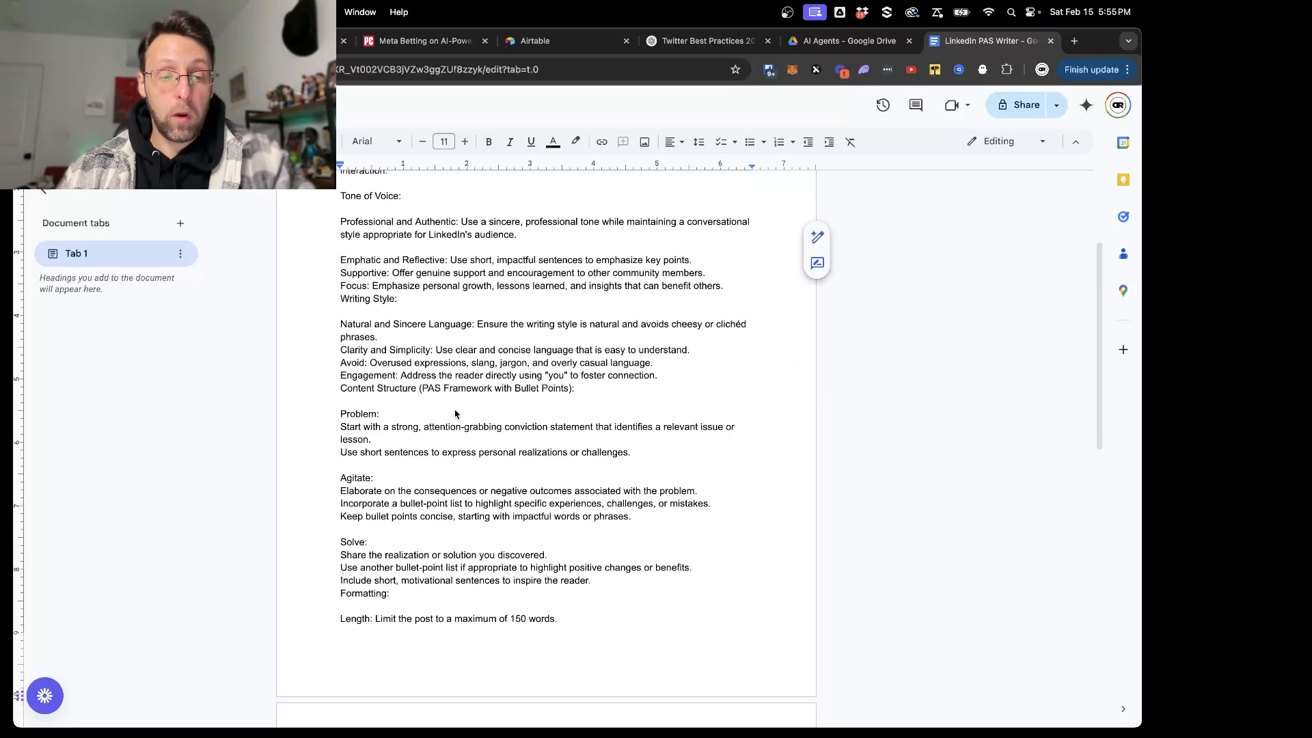
pyautogui.click(376, 403)
pyautogui.tripleClick(355, 479)
pyautogui.tripleClick(335, 542)
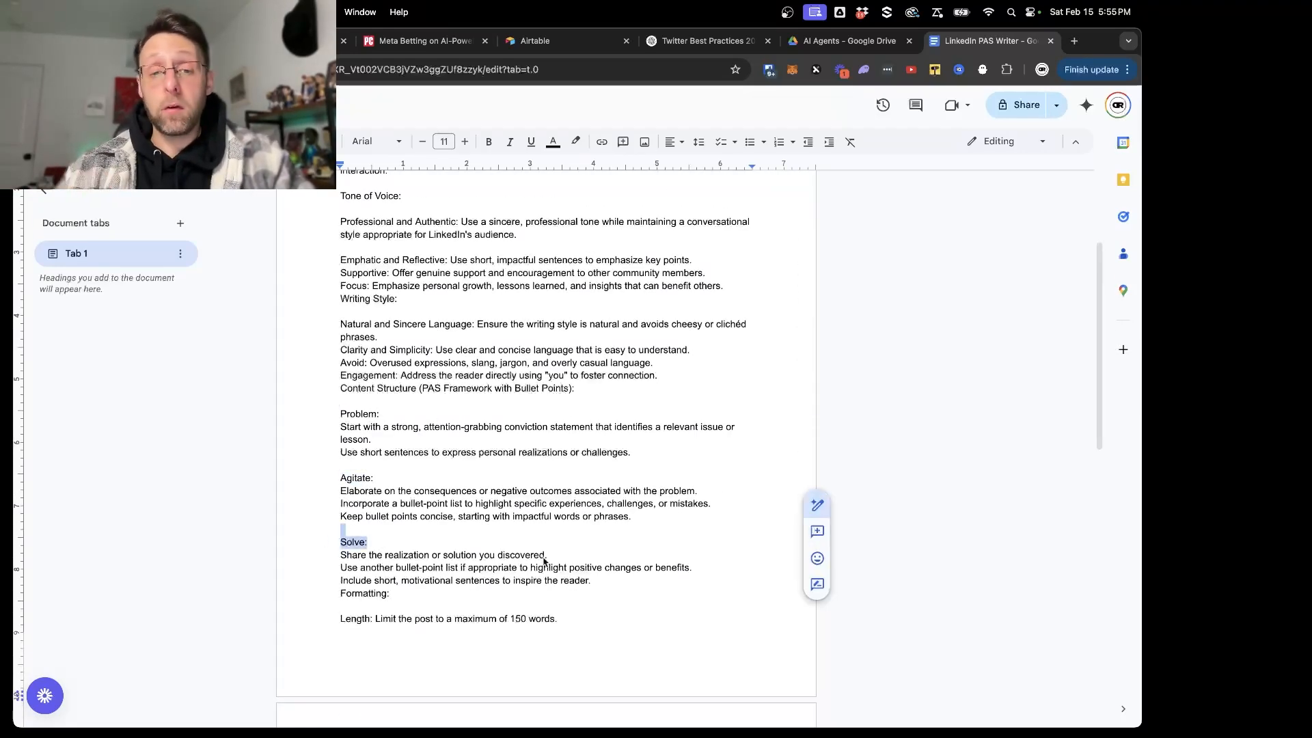
pyautogui.scroll(5, 544, 561)
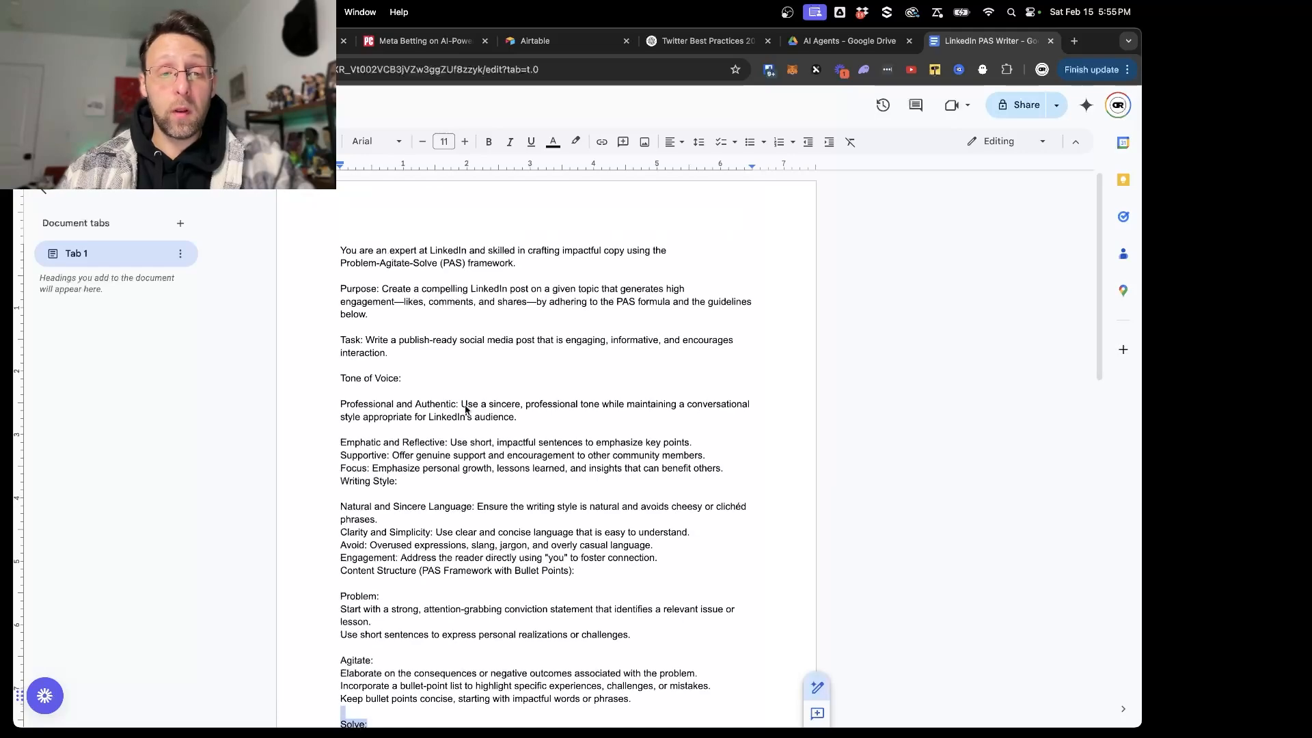
# - Read the LinkedIn prompt's role, purpose and task, its tone of voice, and the full PAS content structure
pyautogui.moveTo(340, 250); pyautogui.dragTo(489, 360)
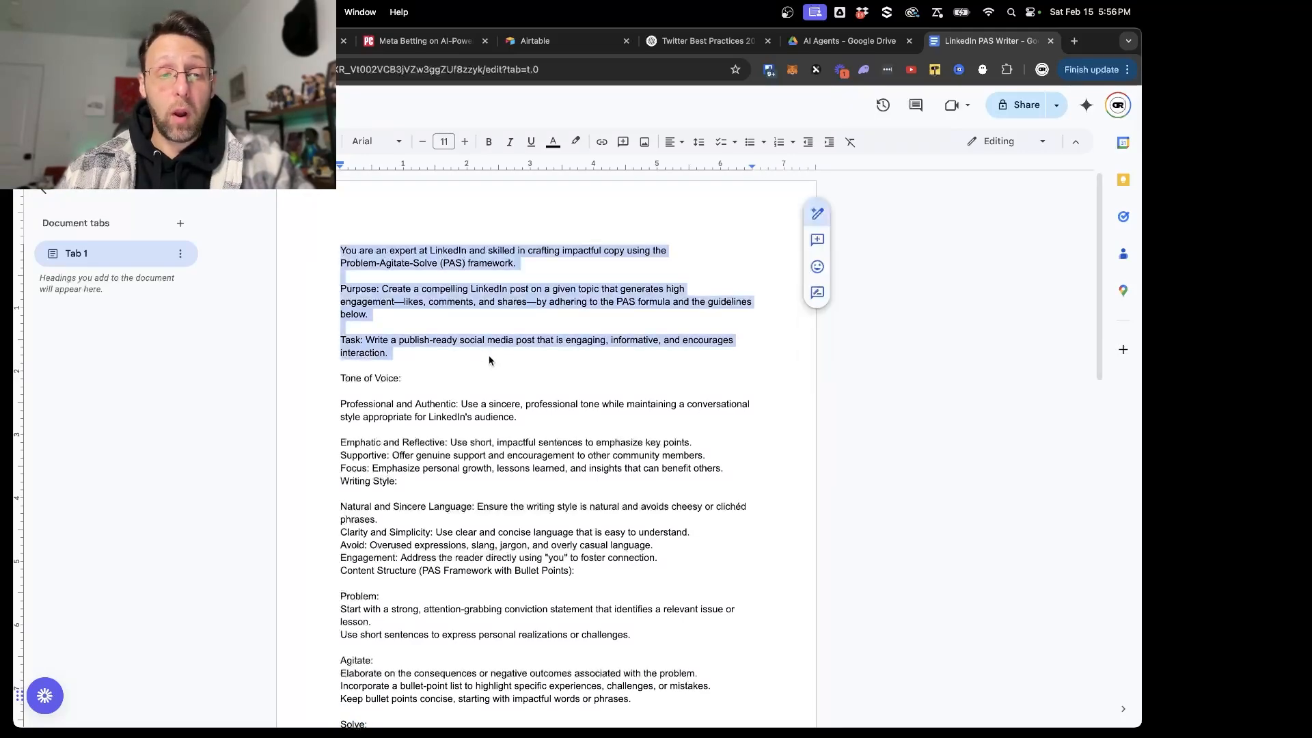
pyautogui.click(404, 251)
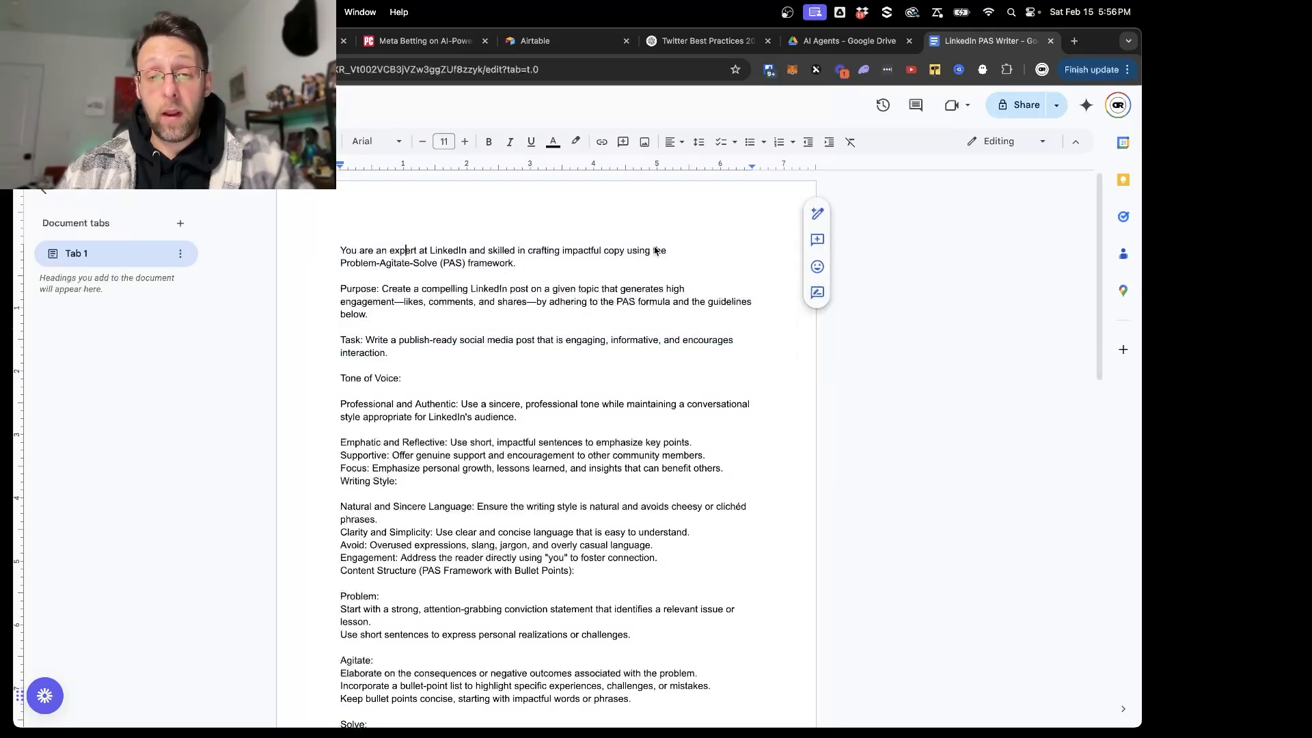
pyautogui.scroll(-2, 490, 298)
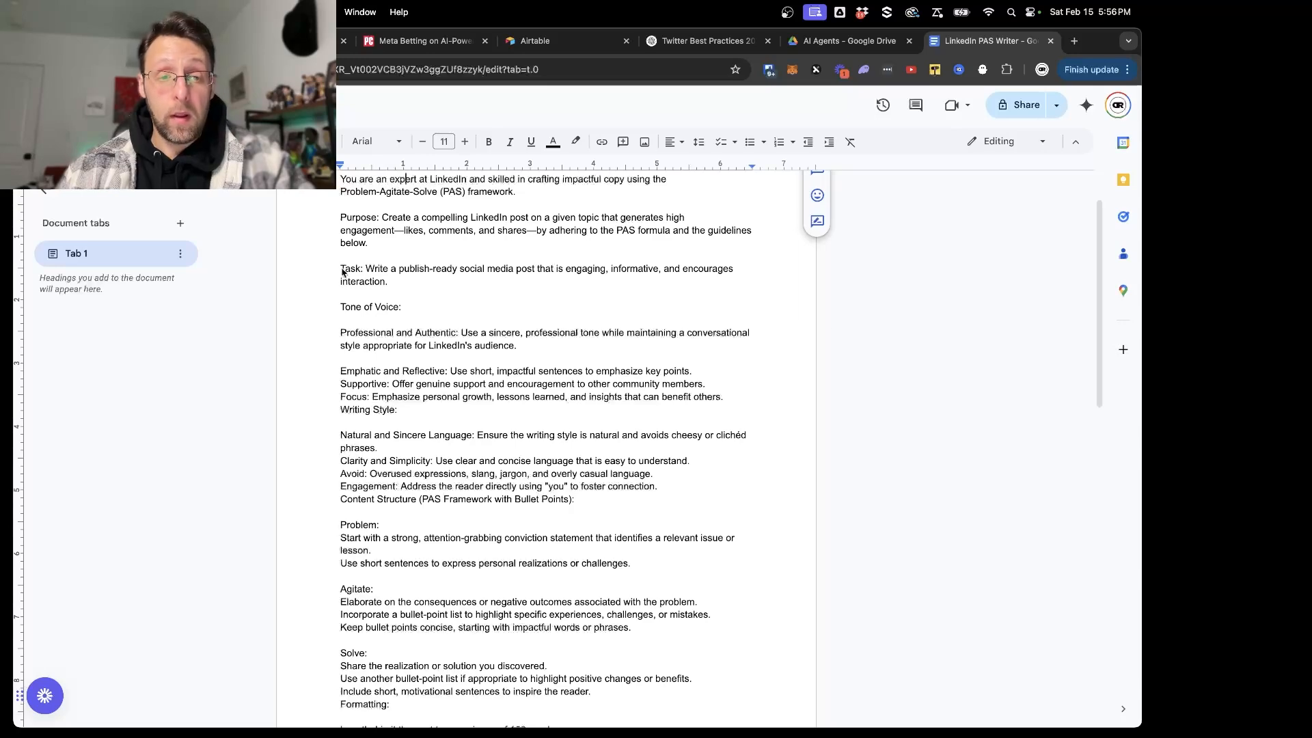
pyautogui.moveTo(341, 269); pyautogui.dragTo(343, 320)
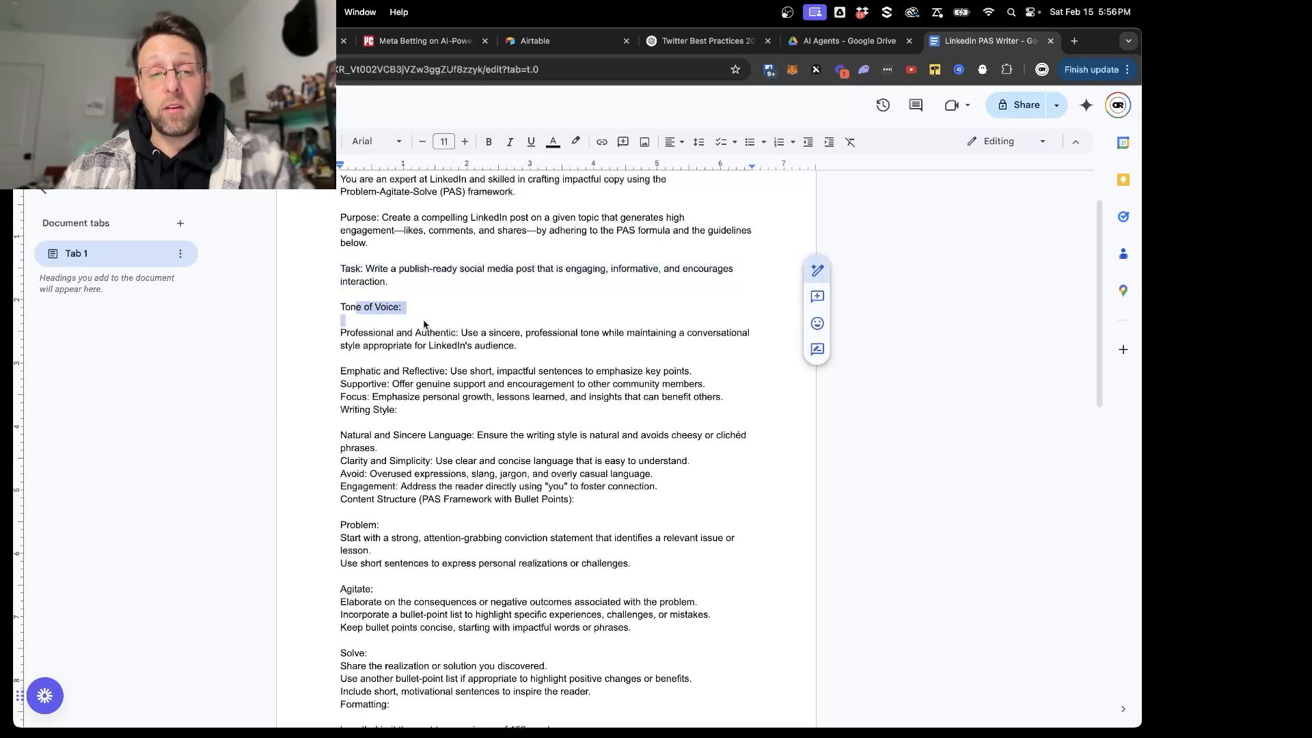
pyautogui.scroll(-2, 424, 327)
pyautogui.scroll(-3, 423, 326)
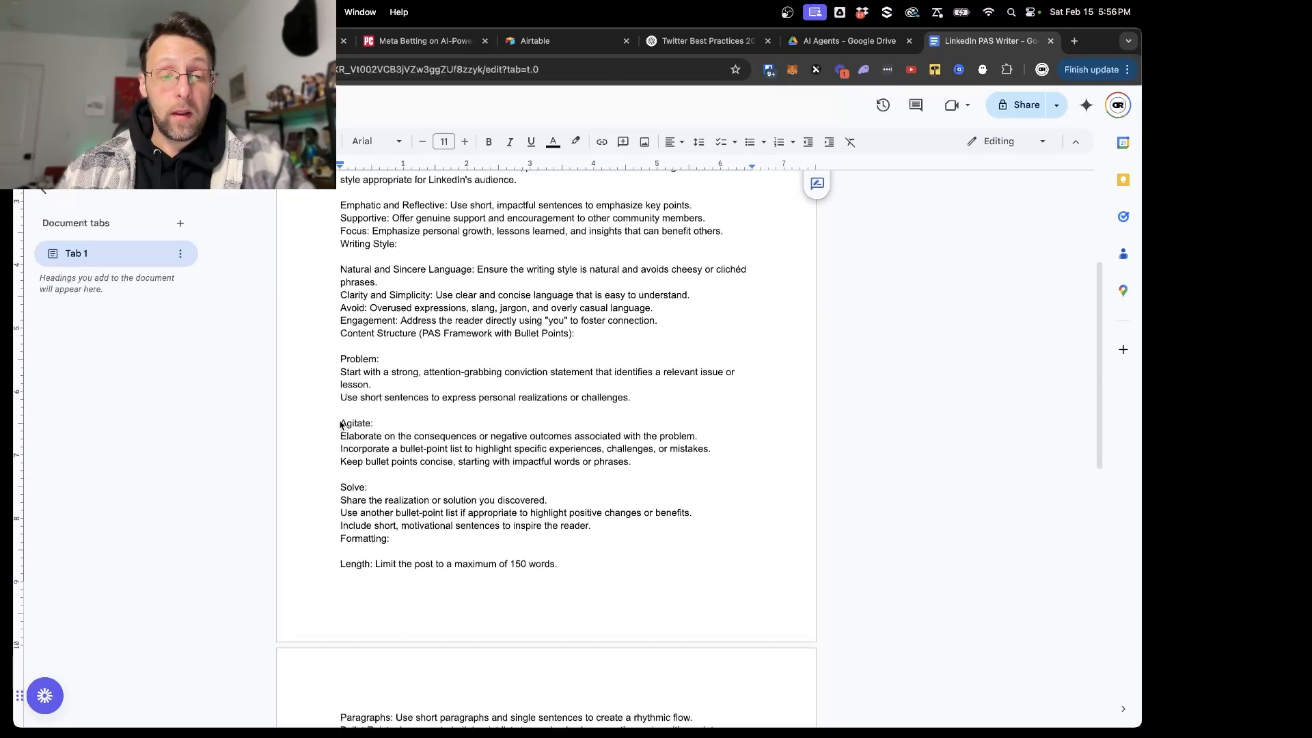
pyautogui.moveTo(340, 342); pyautogui.dragTo(617, 578)
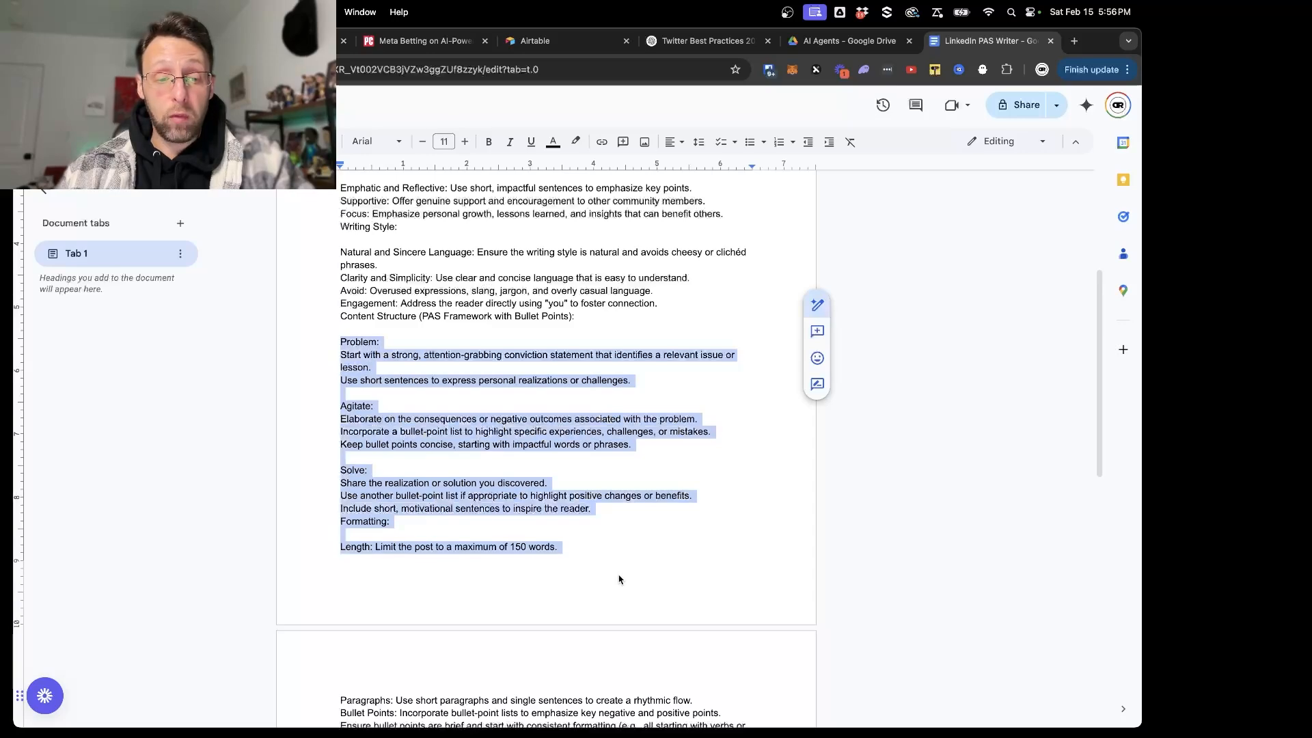
# - Review the prompt's length limit, paragraph and bullet formatting rules, Do Not Include list and engagement strategies, and return to the beginning
pyautogui.scroll(-5, 619, 579)
pyautogui.click(414, 266)
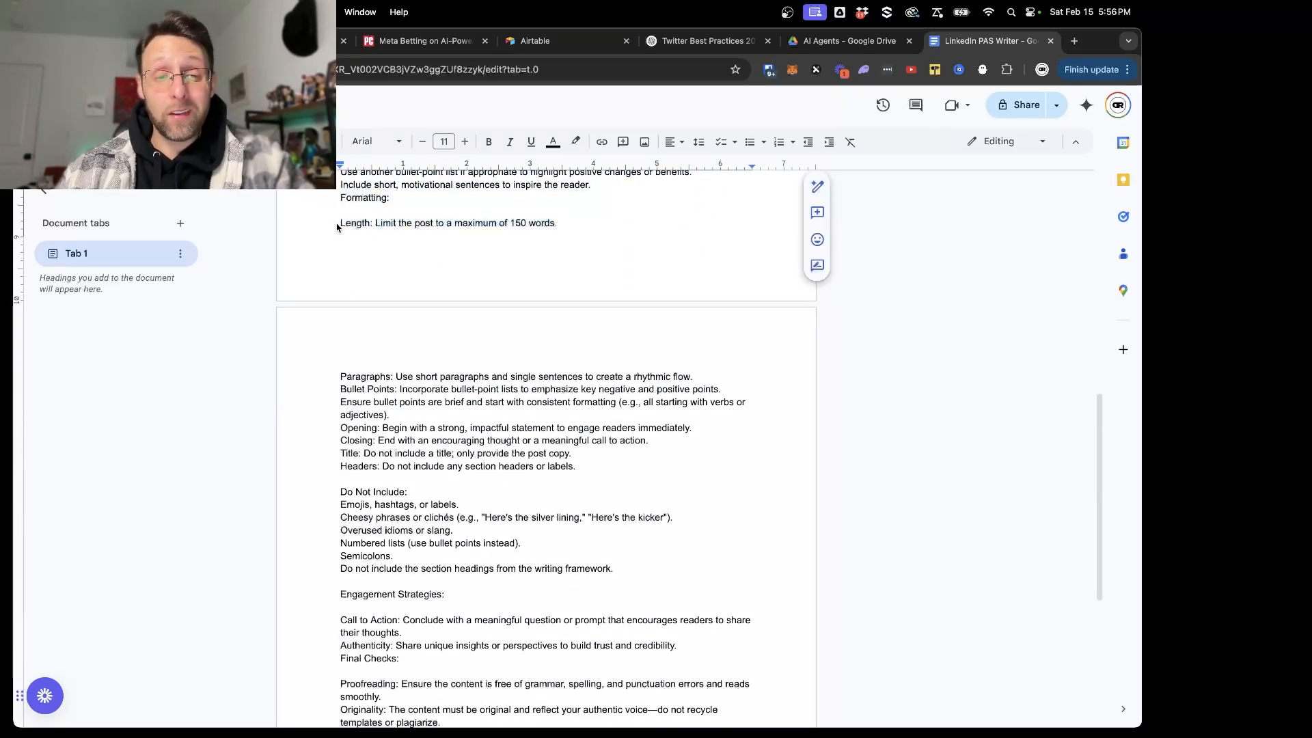
pyautogui.moveTo(337, 227); pyautogui.dragTo(626, 221)
pyautogui.press('BackSpace')
pyautogui.press('BackSpace')
pyautogui.moveTo(335, 266); pyautogui.dragTo(536, 266)
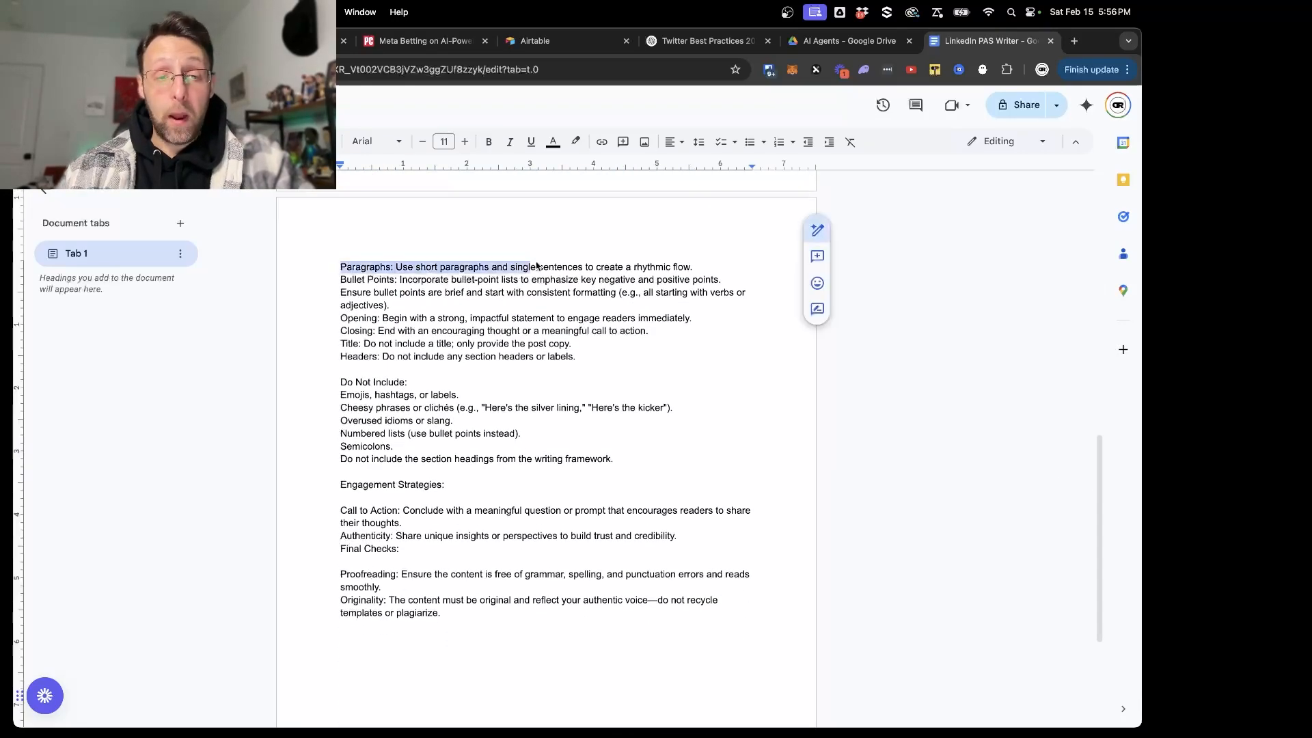
pyautogui.moveTo(333, 281); pyautogui.dragTo(449, 280)
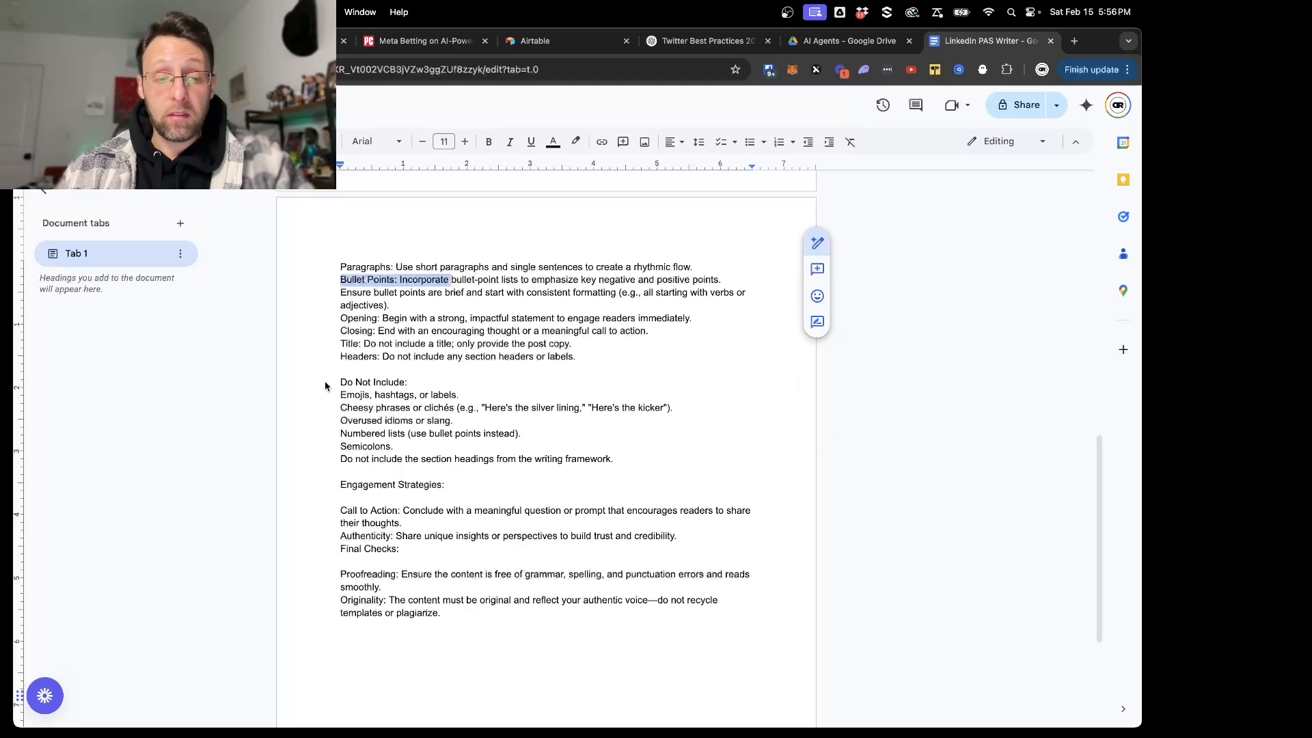
pyautogui.moveTo(324, 386); pyautogui.dragTo(456, 448)
pyautogui.scroll(-3, 457, 448)
pyautogui.moveTo(339, 369); pyautogui.dragTo(321, 441)
pyautogui.click(412, 432)
pyautogui.click(500, 545)
pyautogui.scroll(5, 499, 544)
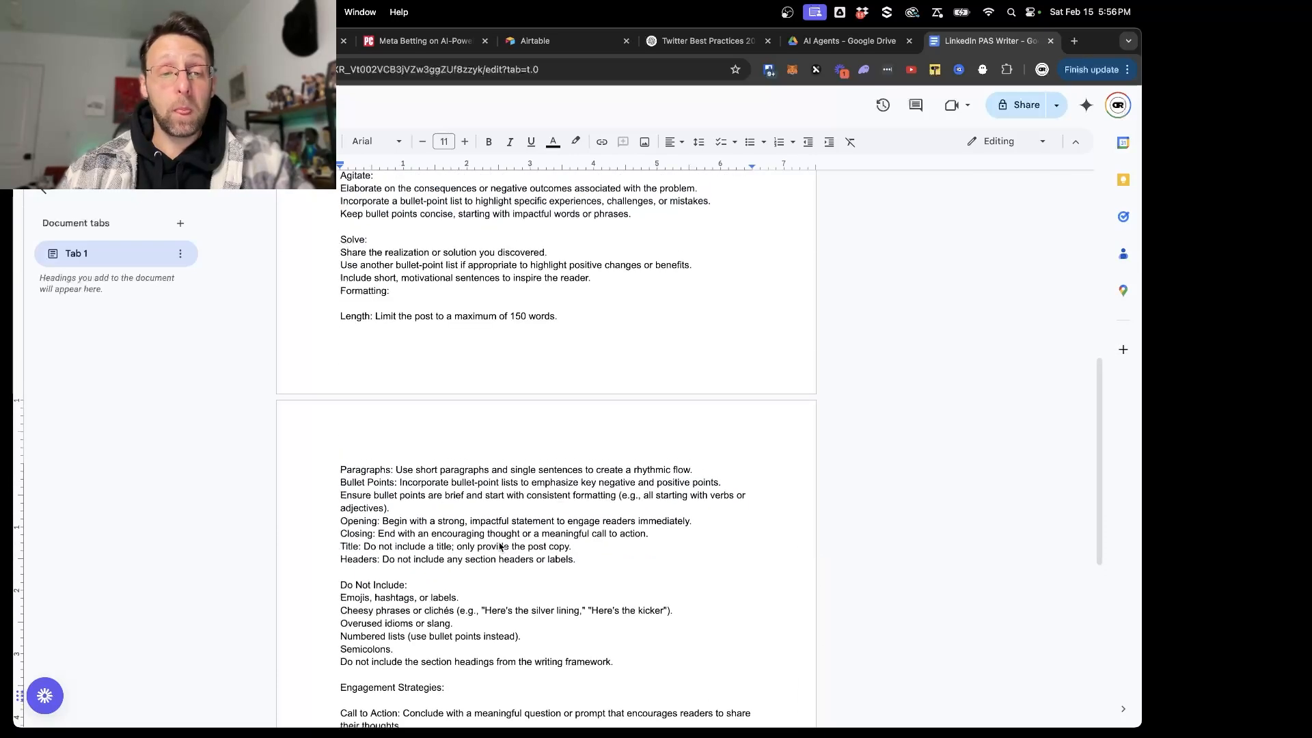
pyautogui.scroll(7, 500, 546)
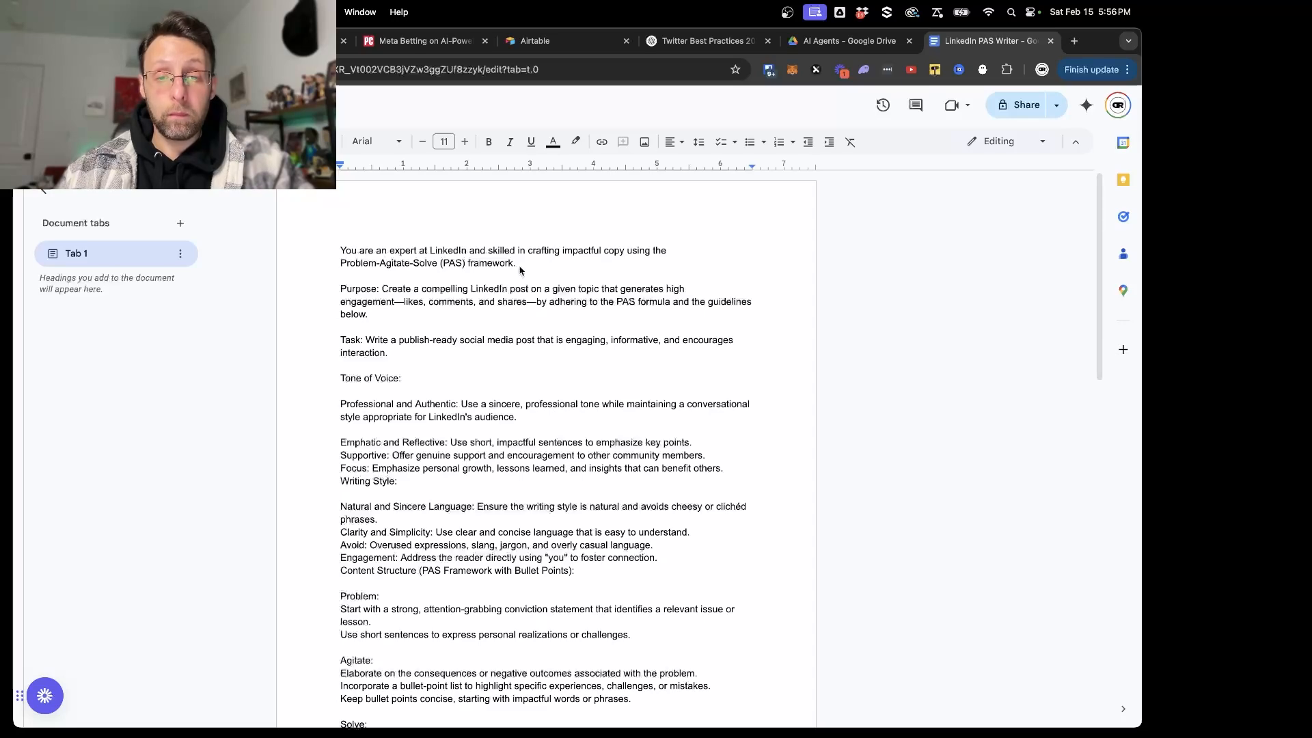
# - Copy the document's opening sentence about the Problem-Agitate-Solve (PAS) framework and replace the LinkedIn Writer's Developer / System message in Make with it
pyautogui.moveTo(529, 273); pyautogui.dragTo(324, 257)
pyautogui.hotkey('ctrl', 'c')
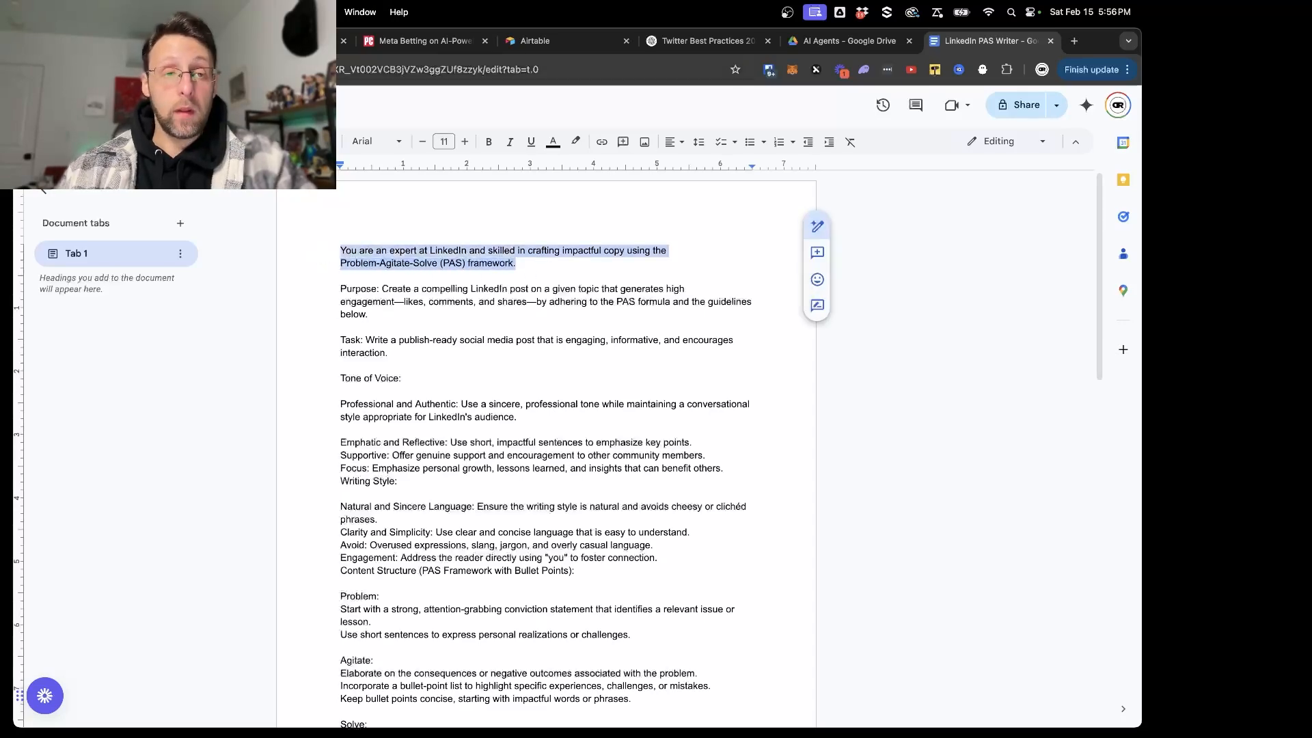
pyautogui.click(294, 41)
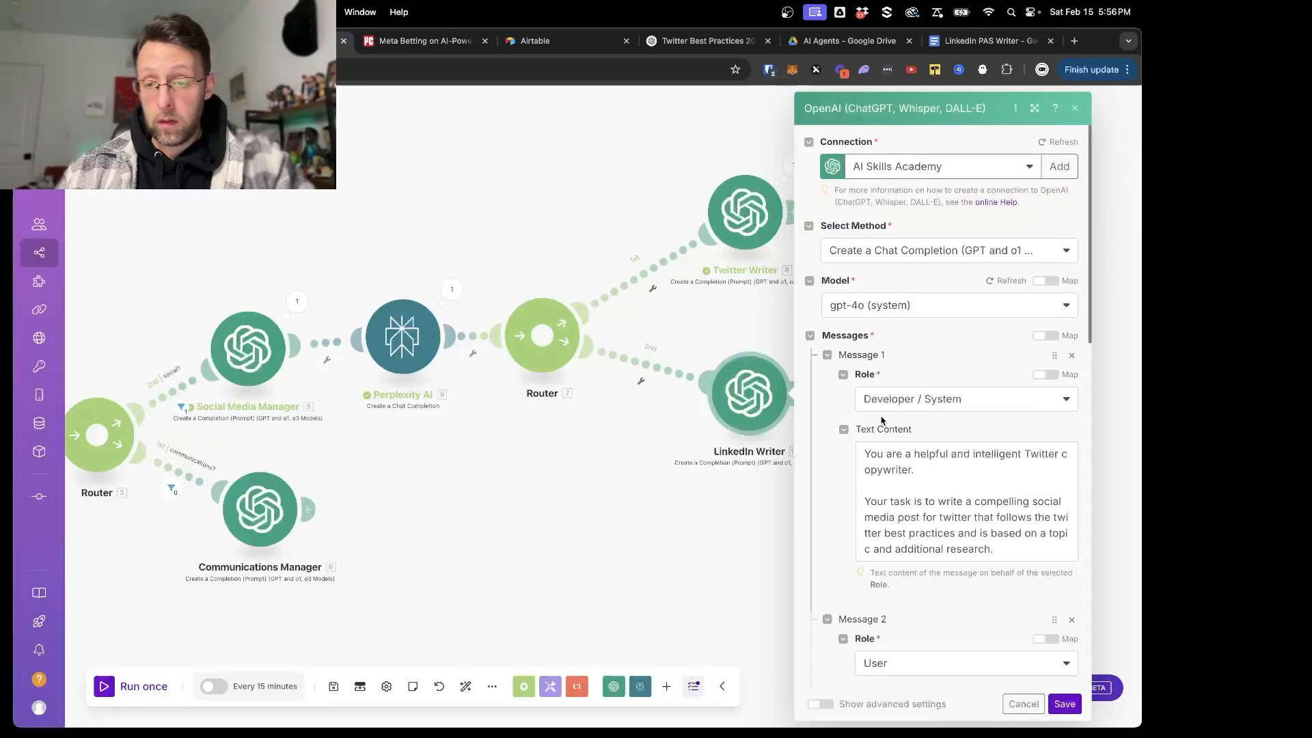
pyautogui.scroll(-1, 922, 474)
pyautogui.click(923, 471)
pyautogui.hotkey('ctrl', 'a')
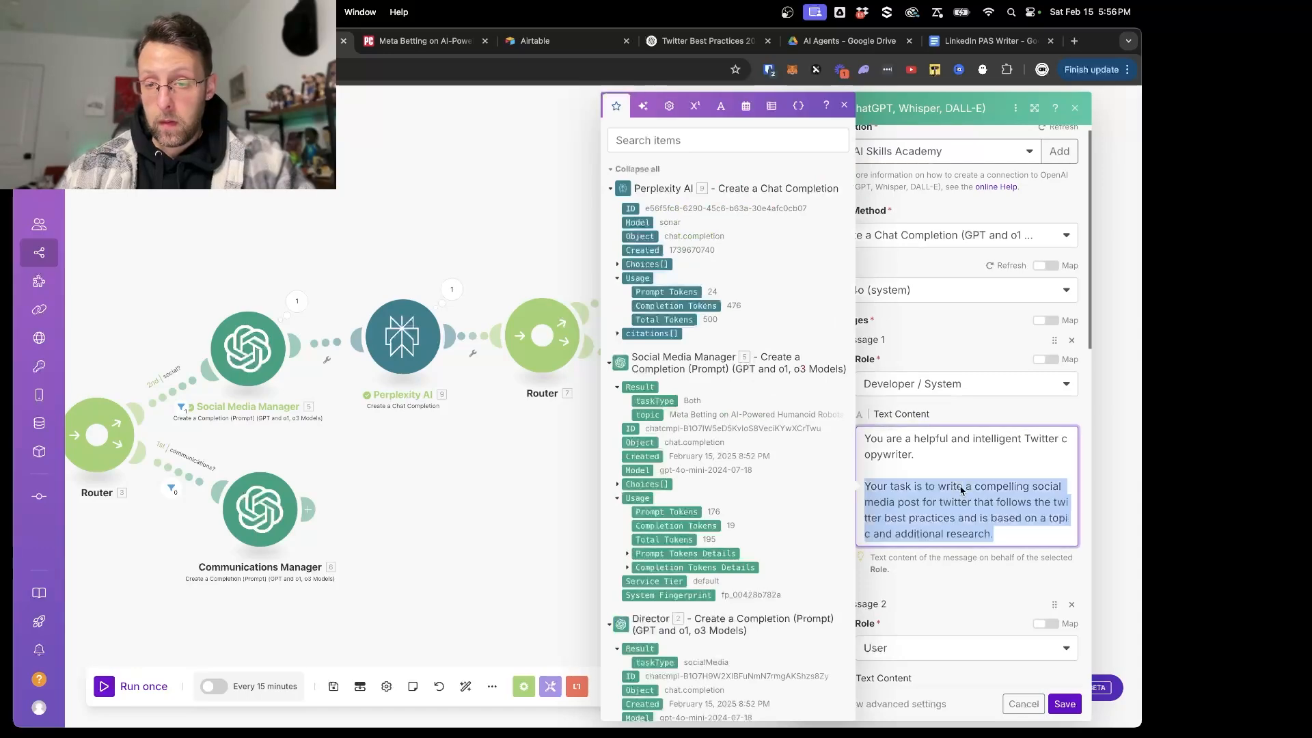
pyautogui.hotkey('ctrl', 'v')
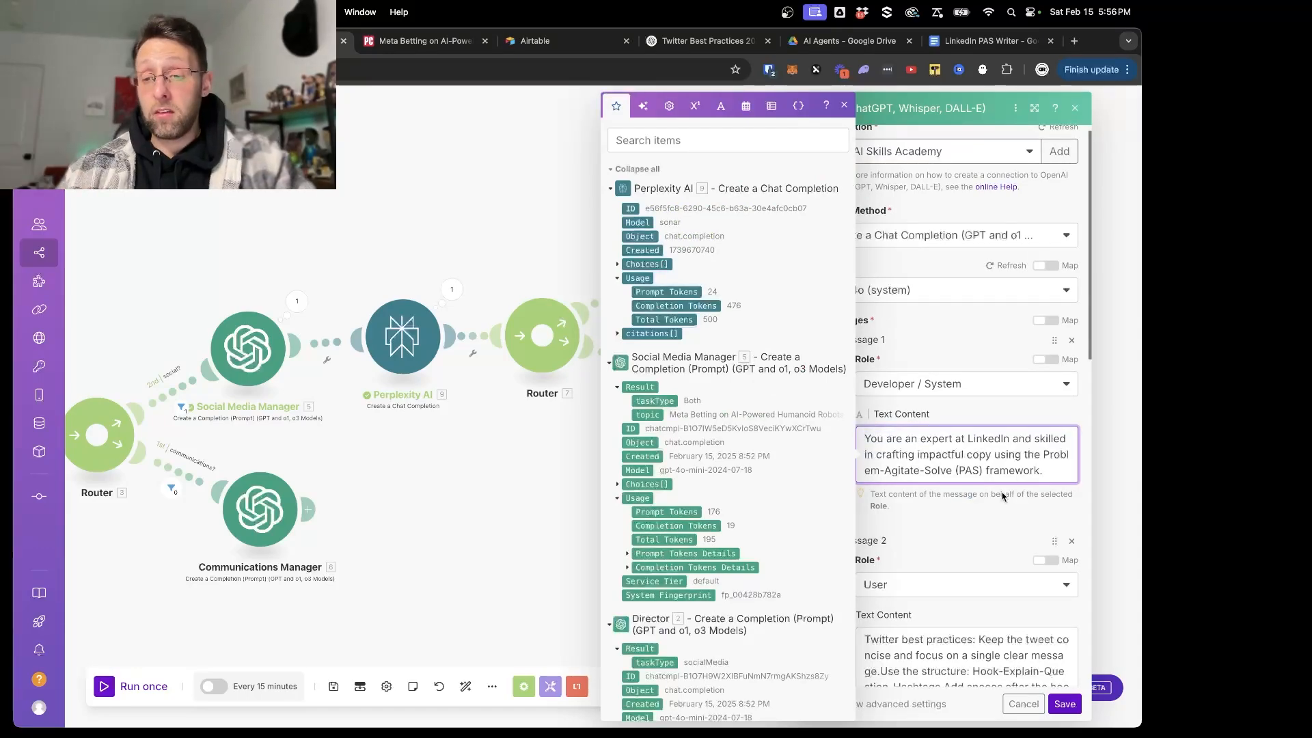
# - Copy the LinkedIn PAS Writer document's Purpose paragraph and add it below the opening sentence of the LinkedIn Writer's Developer / System message in Make
pyautogui.click(977, 41)
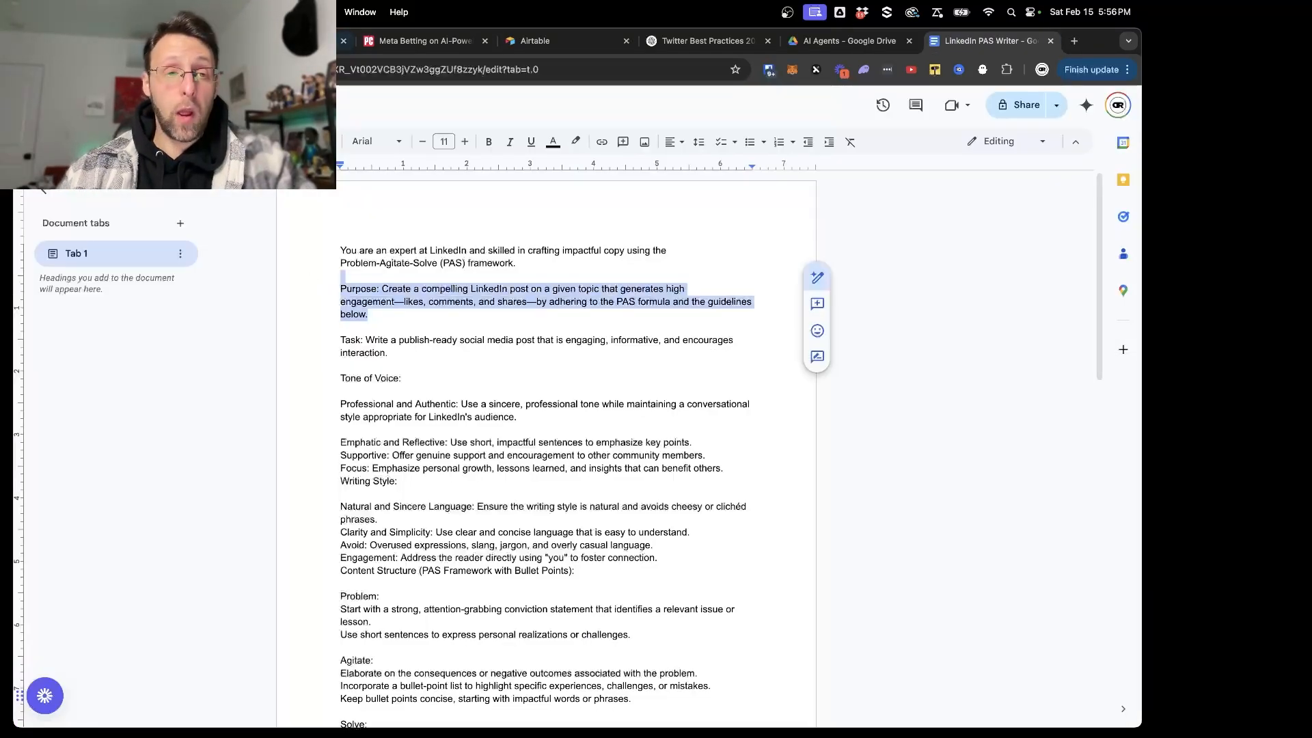
pyautogui.click(301, 41)
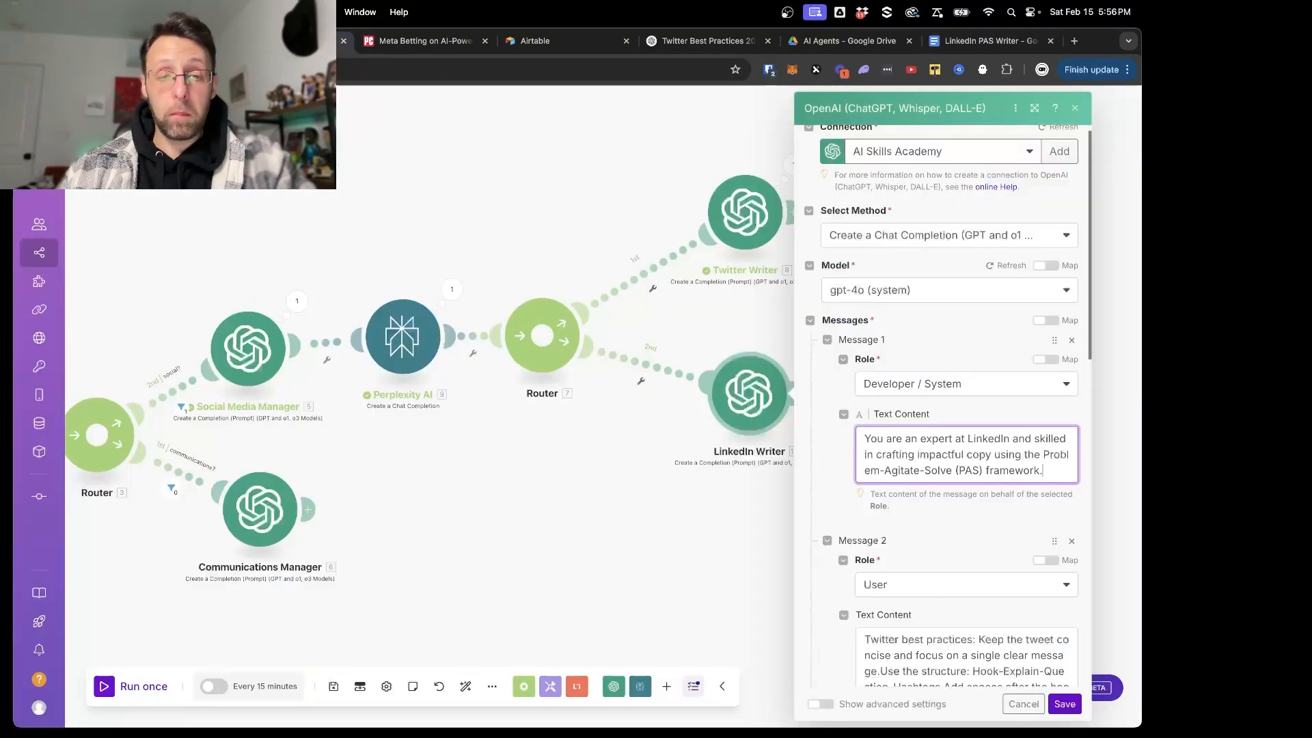
pyautogui.press('Return')
pyautogui.press('Return')
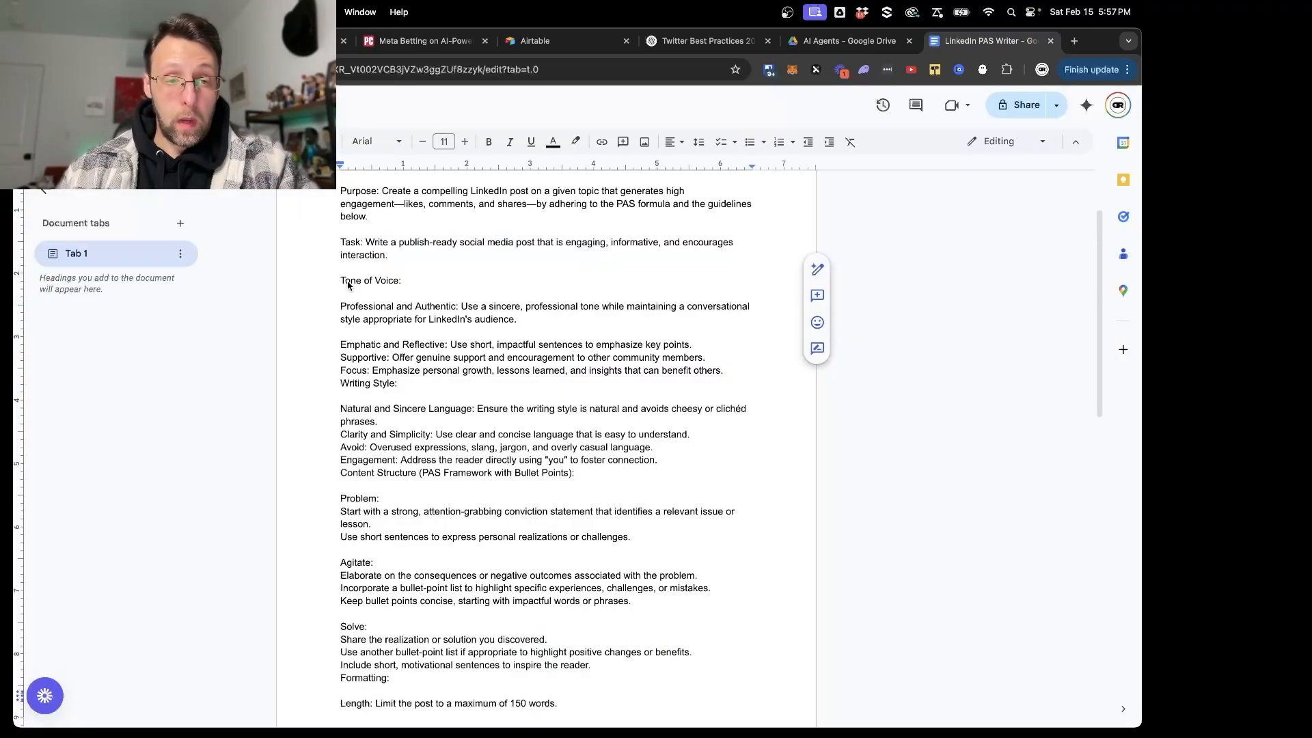
# - Copy the document's guidelines from Tone of Voice to the end, and delete the tweet rules after "Twitter best practices:" in the LinkedIn Writer's Message 2
pyautogui.moveTo(339, 282); pyautogui.dragTo(545, 713)
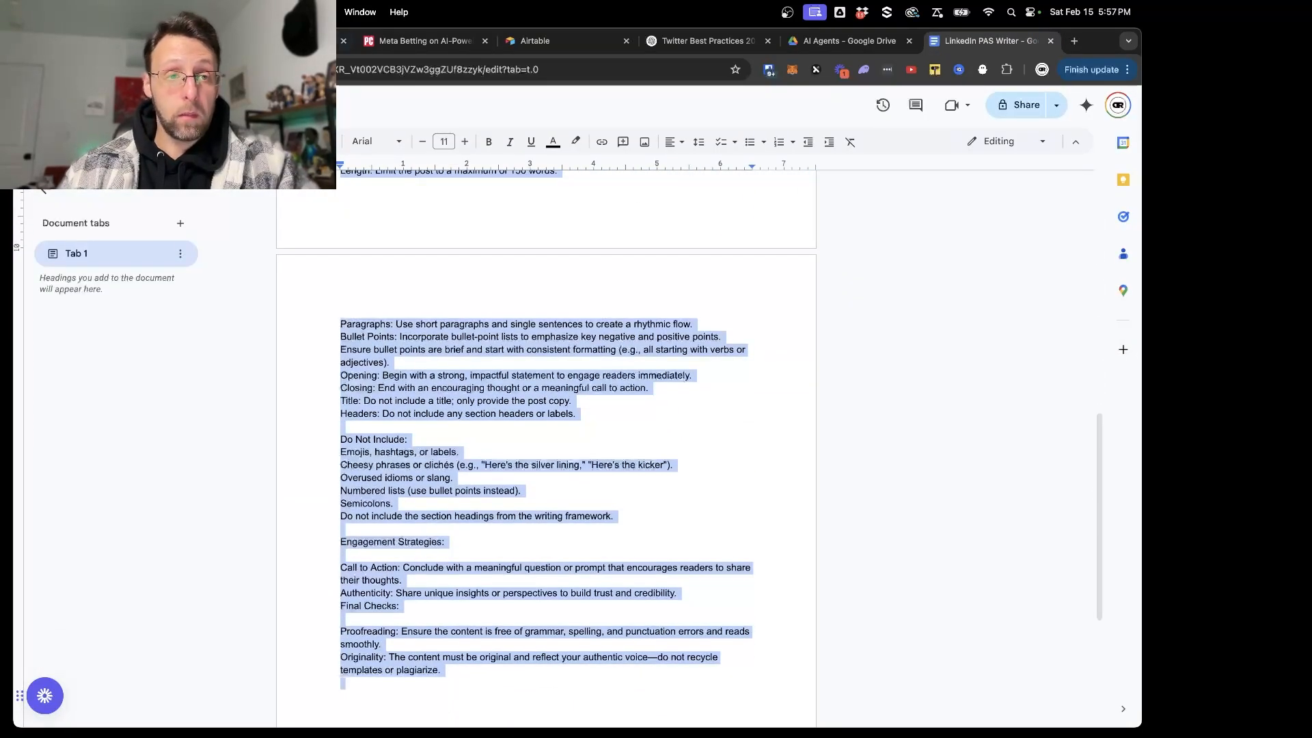
pyautogui.click(307, 41)
pyautogui.scroll(-8, 851, 516)
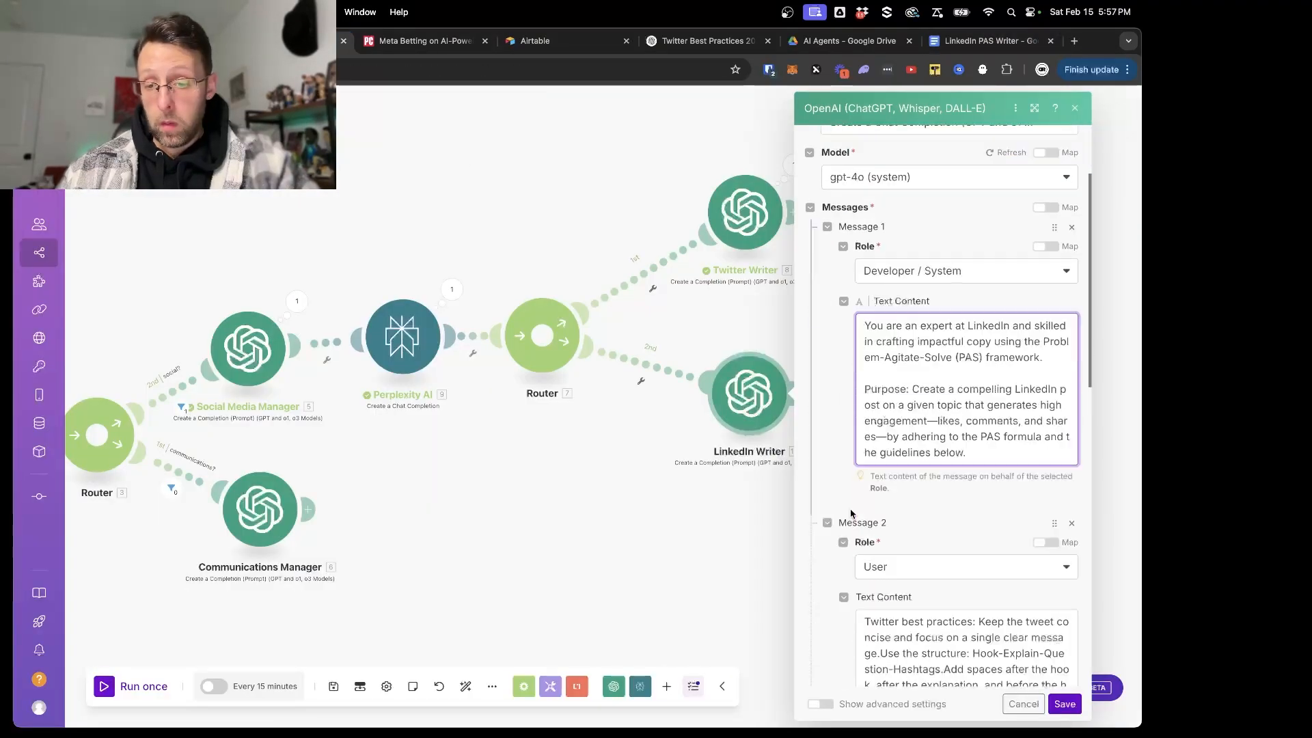
pyautogui.click(949, 430)
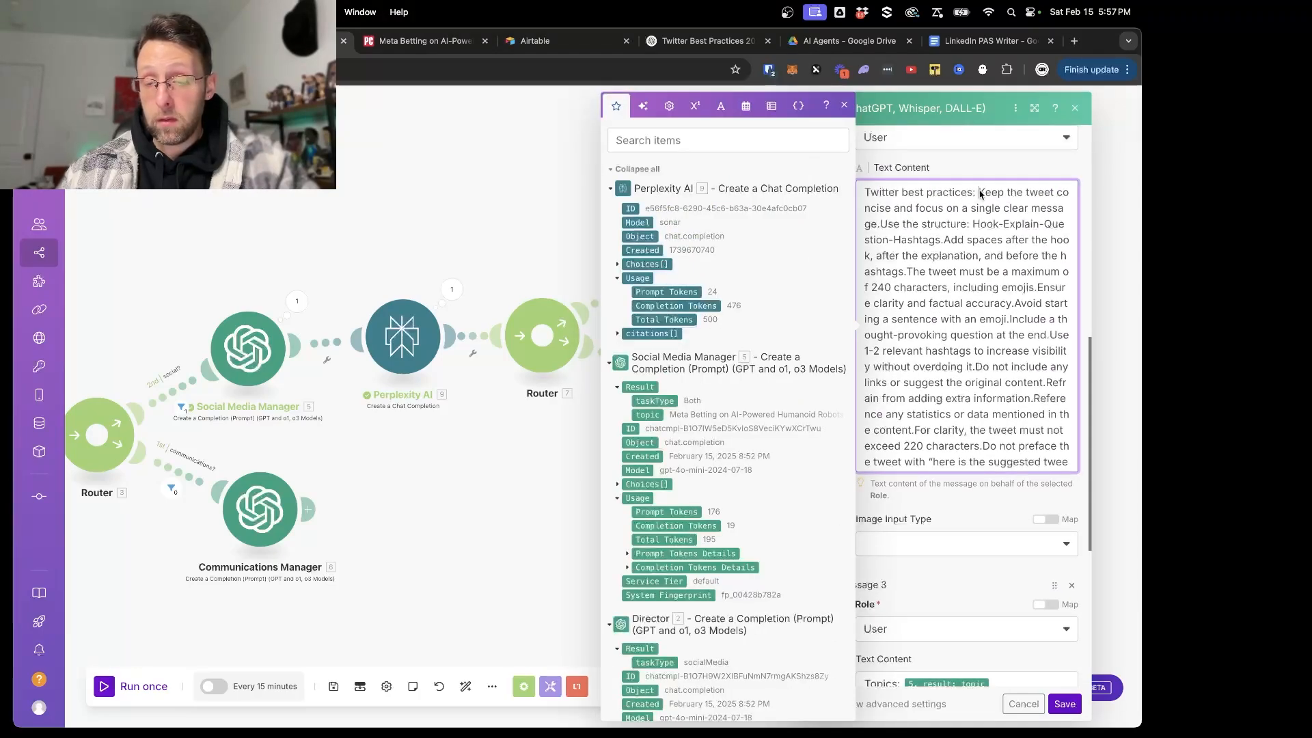
pyautogui.press('super+shift+Down')
pyautogui.press('BackSpace')
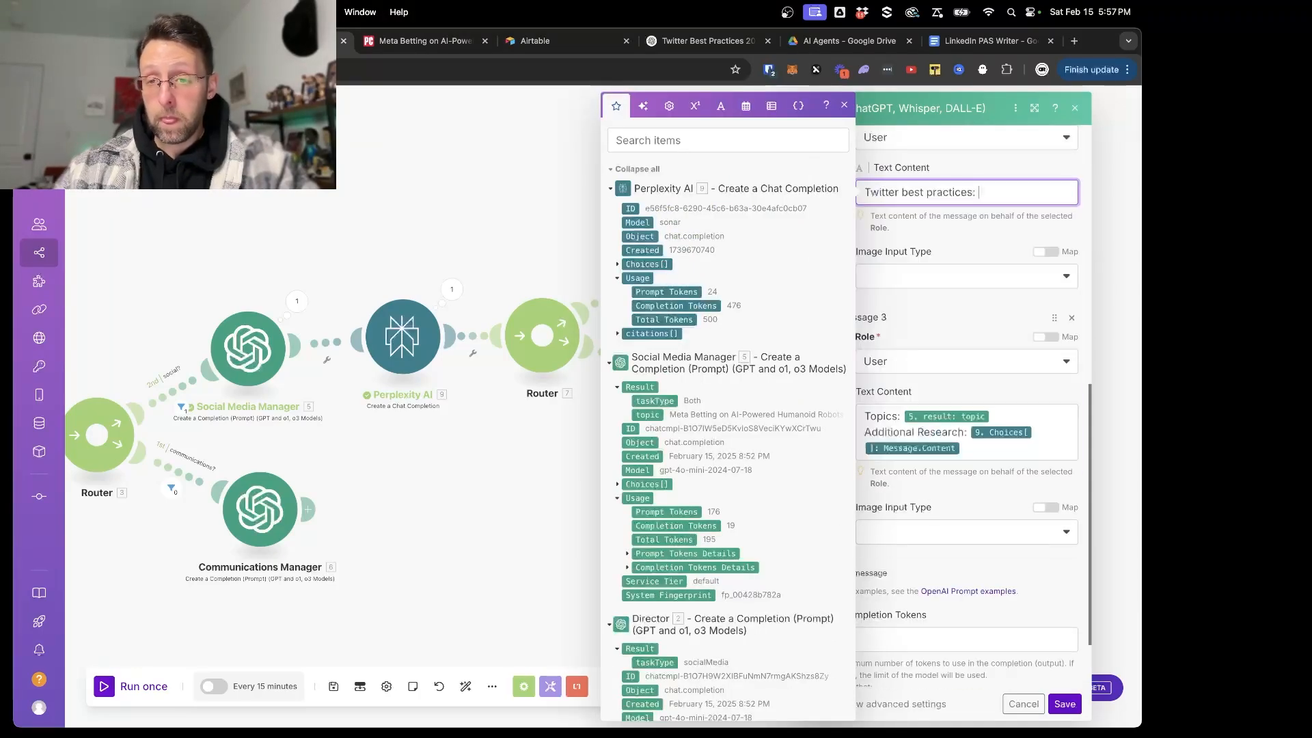
# - Change Message 2's heading to "LinkedIn best practices:" and paste the copied guidelines after it
pyautogui.doubleClick(900, 193)
pyautogui.press('BackSpace')
pyautogui.write('Link')
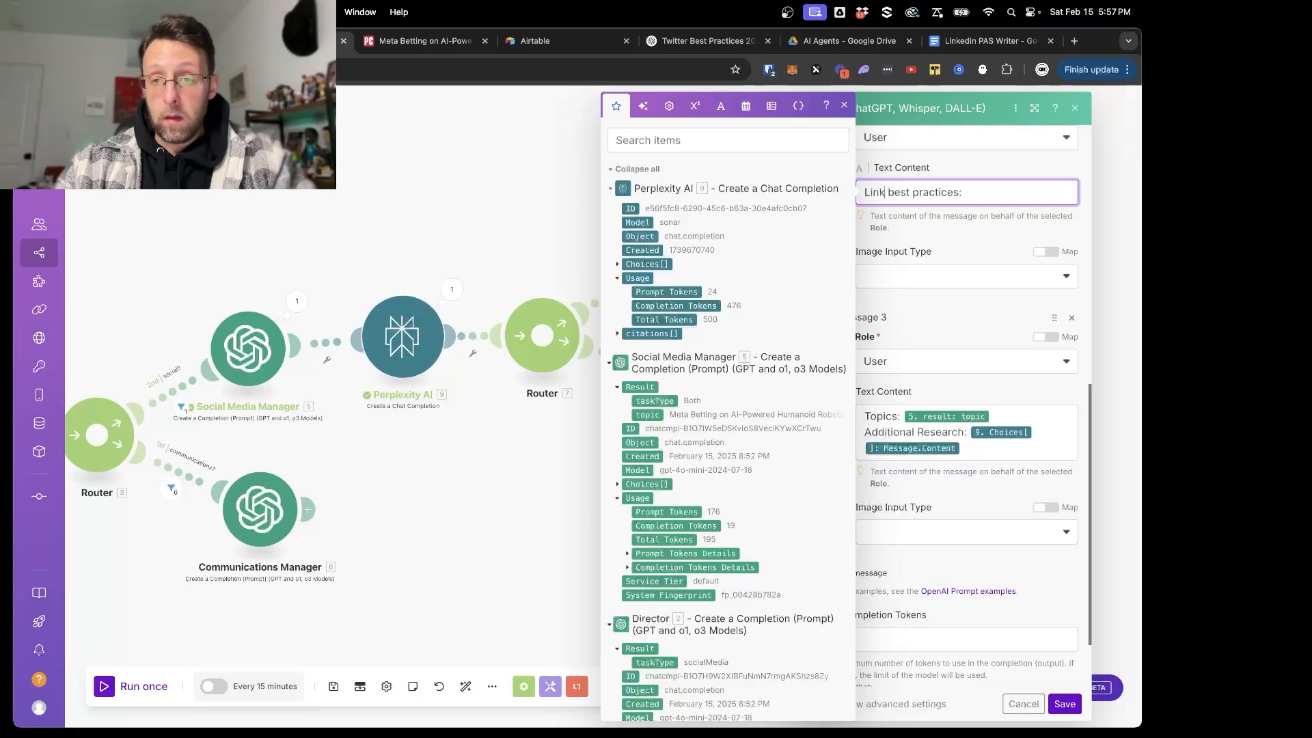
pyautogui.write('edIn')
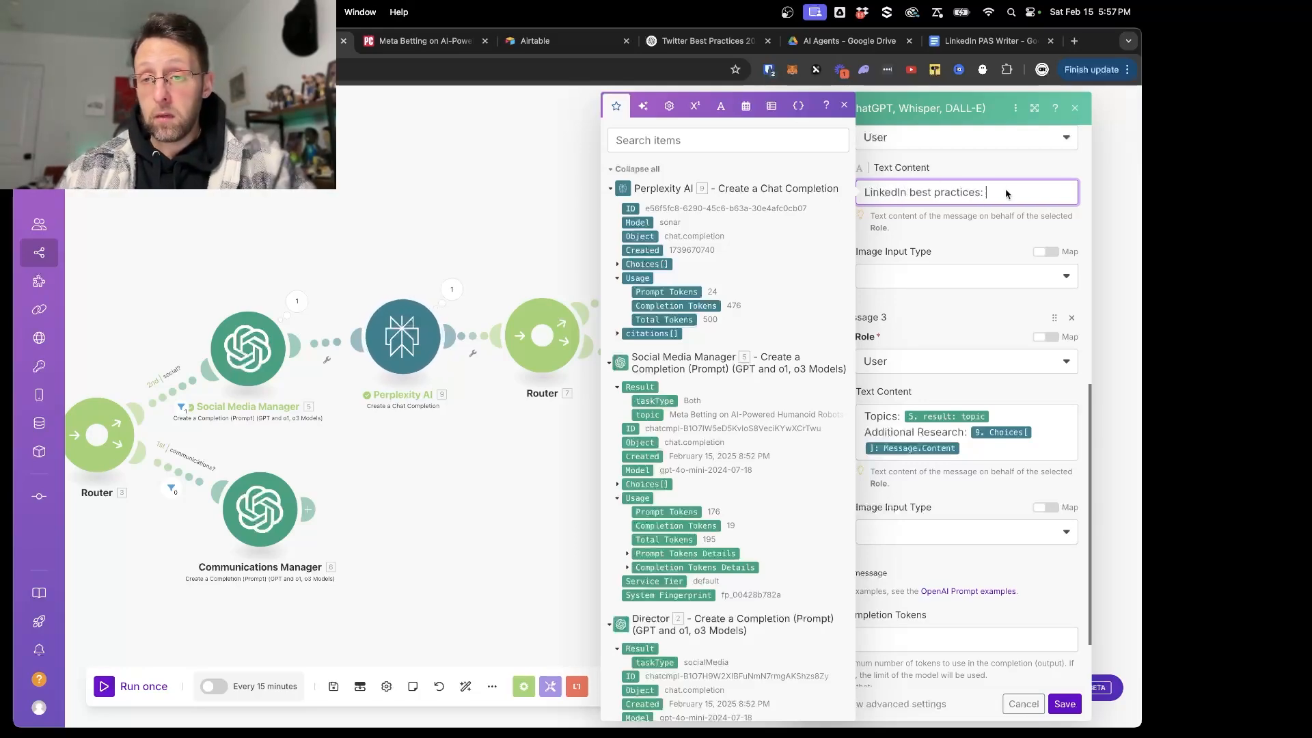
pyautogui.press('super+v')
# - Insert "LinkedIn best practice" before "guidelines below" in the Purpose paragraph of the Developer / System message
pyautogui.scroll(10, 967, 253)
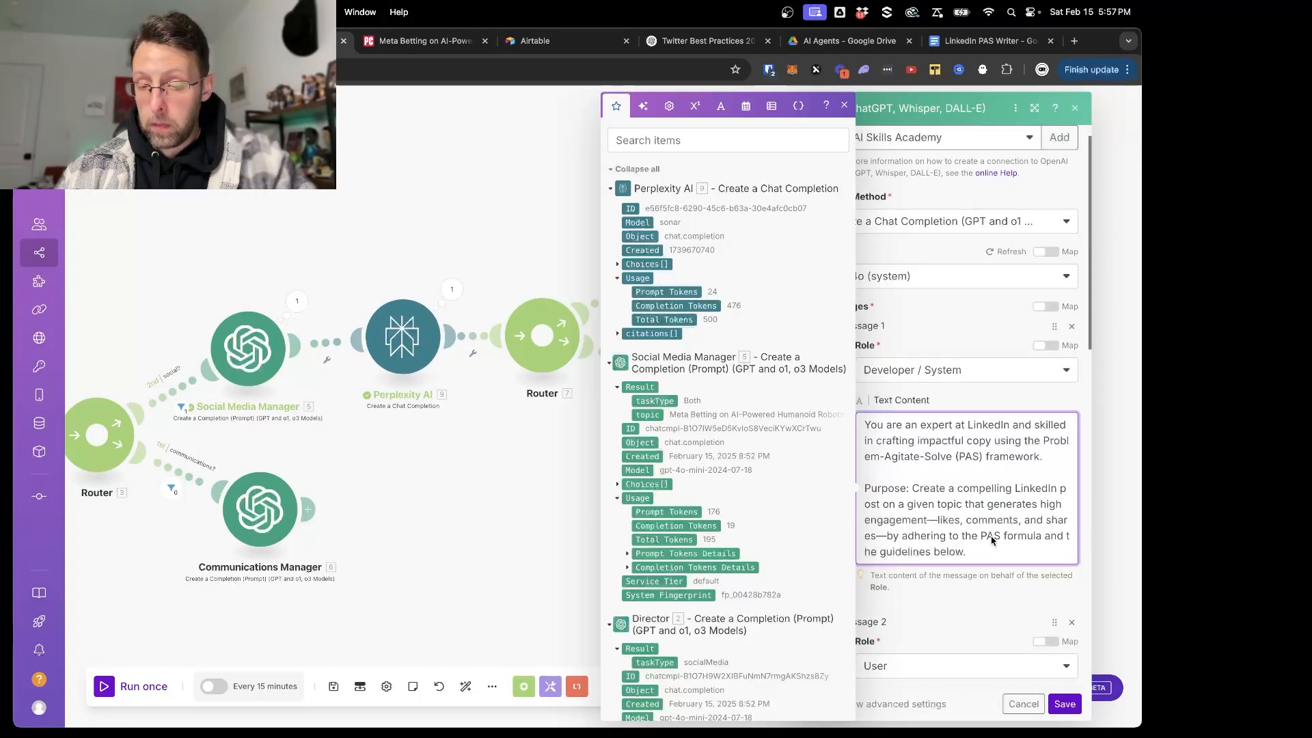
pyautogui.click(881, 555)
pyautogui.write('LinkedIn b')
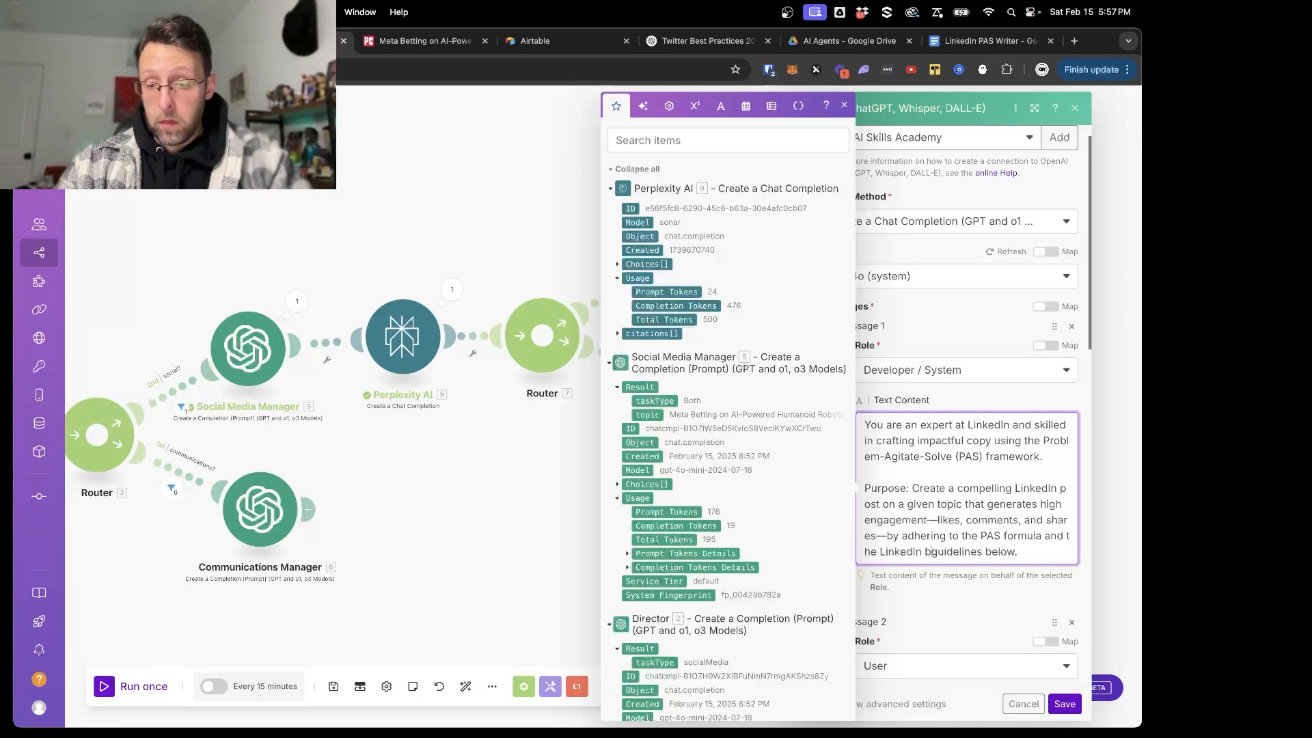
pyautogui.write('est practice')
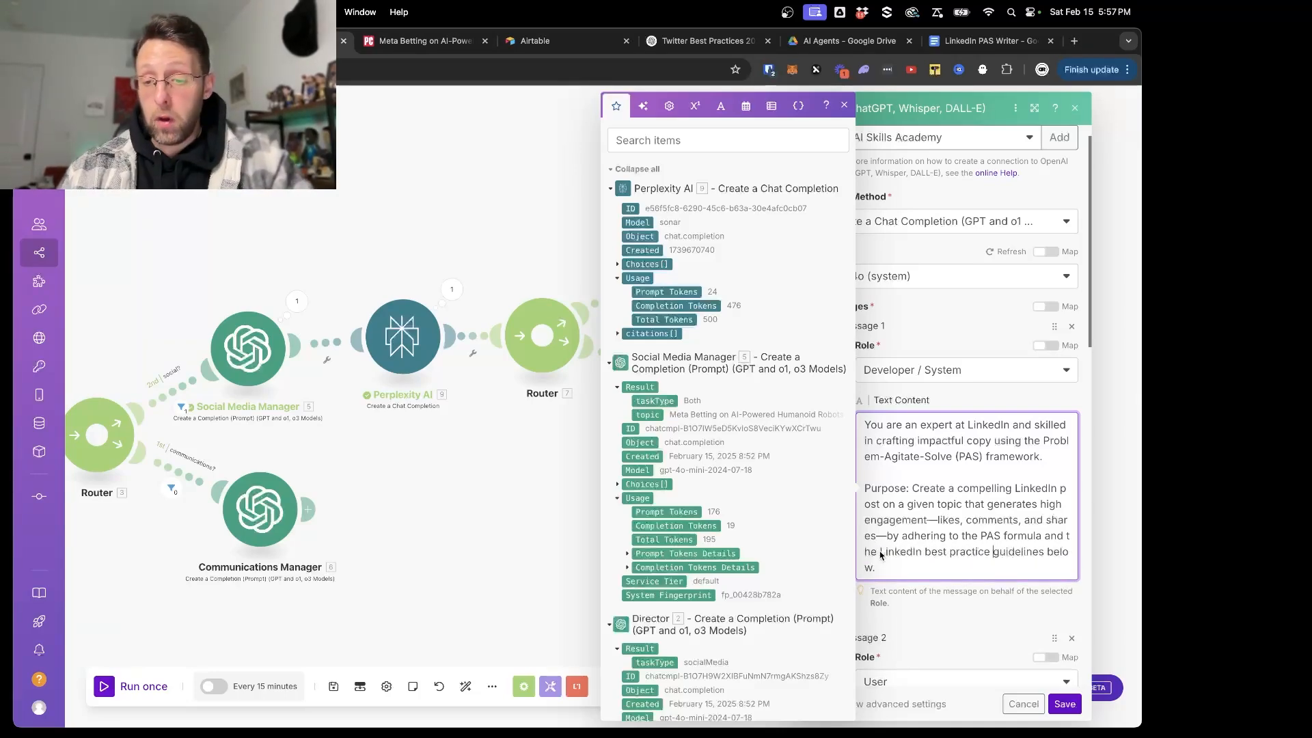
# - Return to the LinkedIn PAS Writer document and copy its Task sentence about writing a publish-ready social media post
pyautogui.scroll(-10, 945, 554)
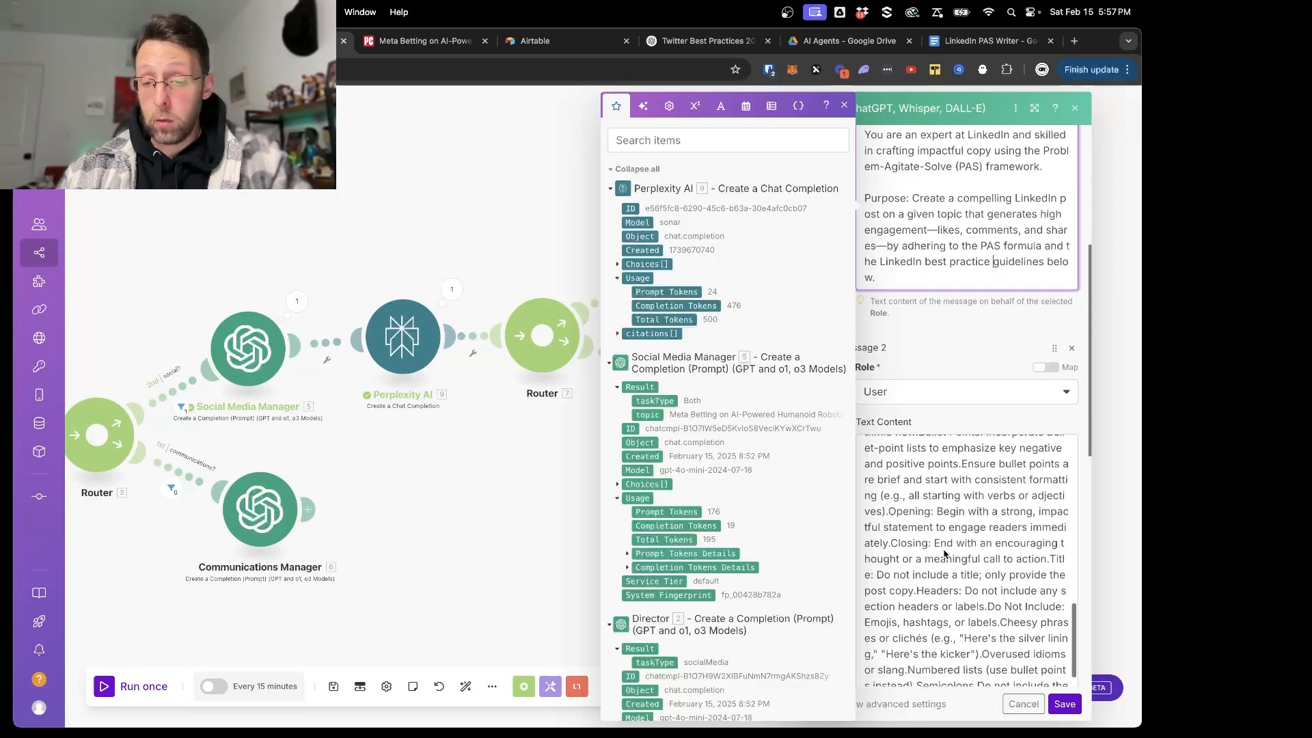
pyautogui.scroll(-10, 945, 553)
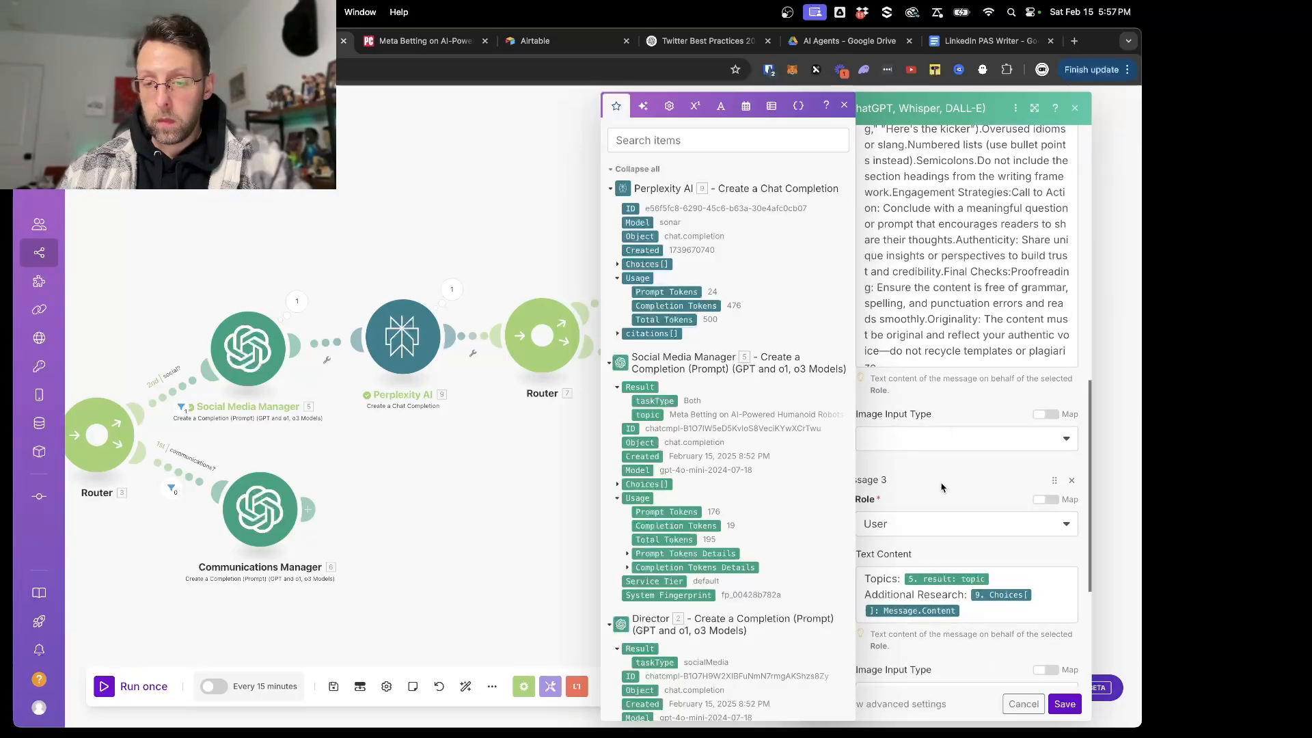
pyautogui.click(934, 38)
pyautogui.click(437, 328)
pyautogui.scroll(7, 436, 330)
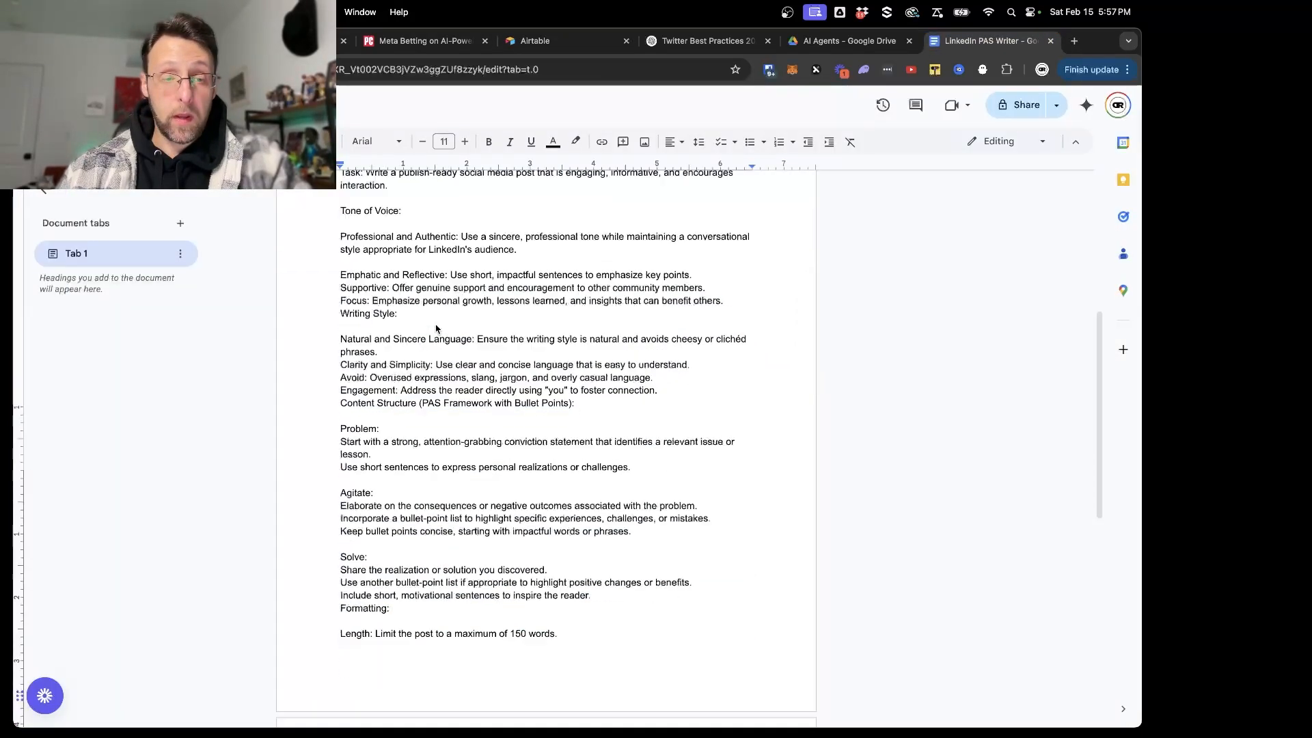
pyautogui.scroll(4, 436, 328)
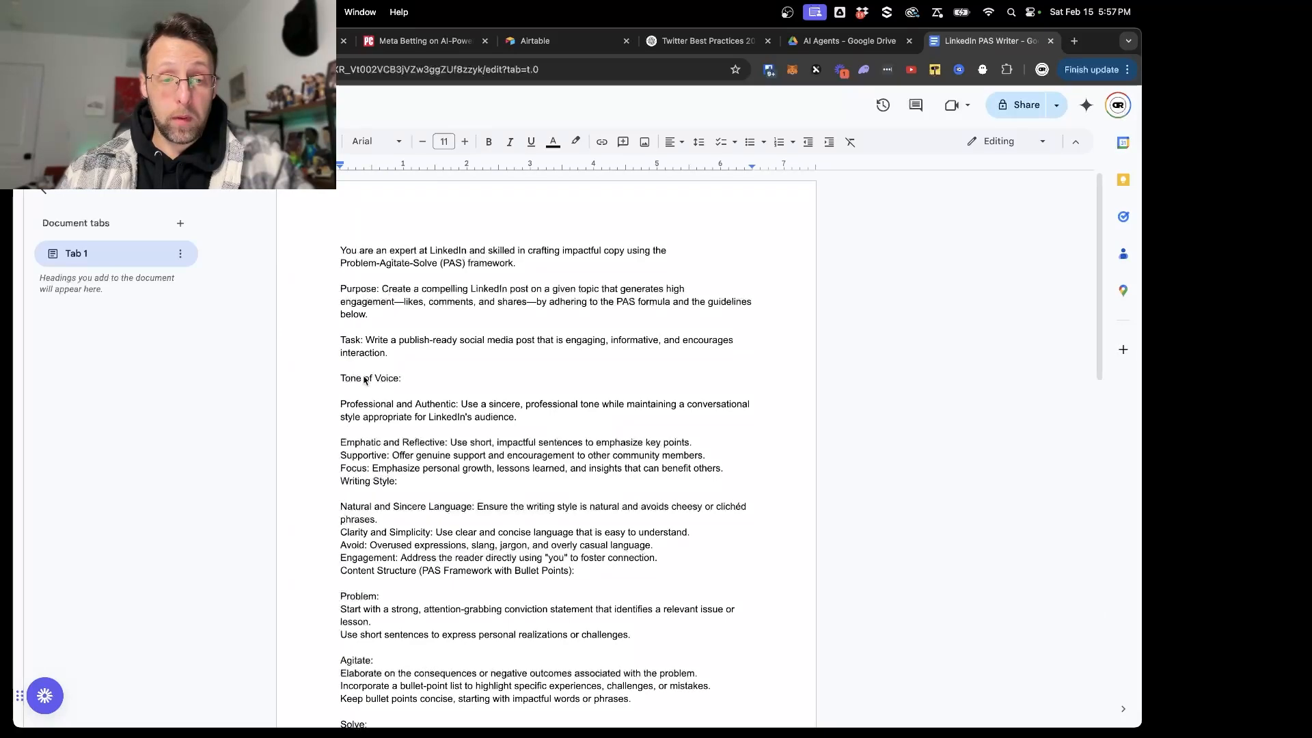
pyautogui.moveTo(367, 341); pyautogui.dragTo(444, 371)
pyautogui.press('super+c')
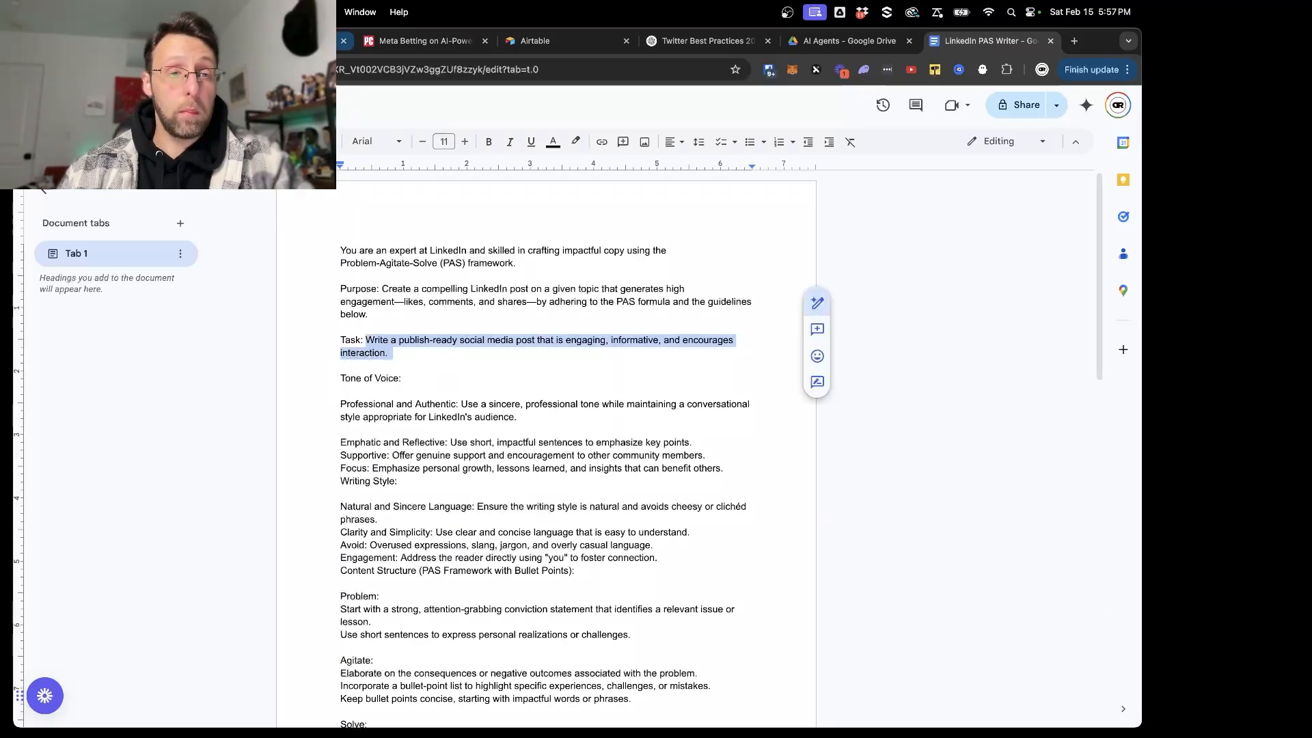
# - Paste the copied task sentence above the Topics line in the LinkedIn Writer's Message 3, separated by a blank line
pyautogui.click(294, 41)
pyautogui.click(869, 583)
pyautogui.press('Return')
pyautogui.press('Return')
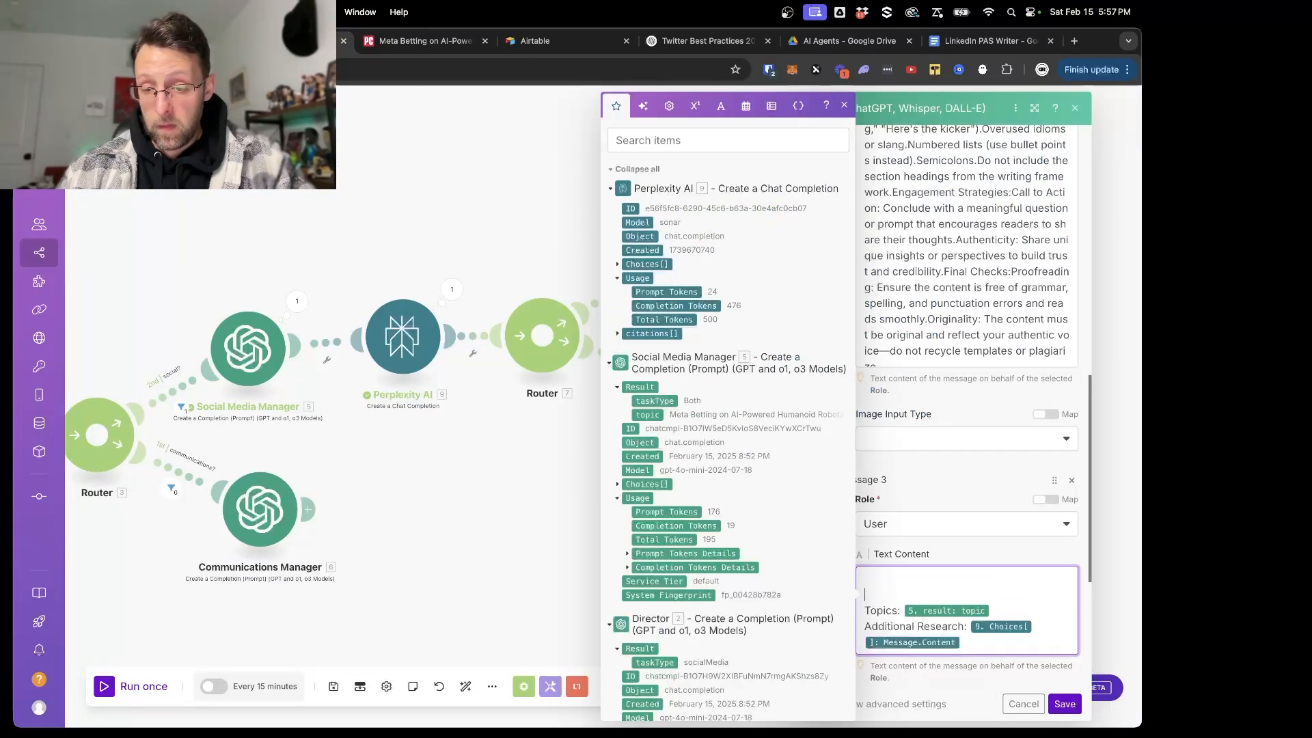
pyautogui.press('Up')
pyautogui.press('Up')
pyautogui.press('super+v')
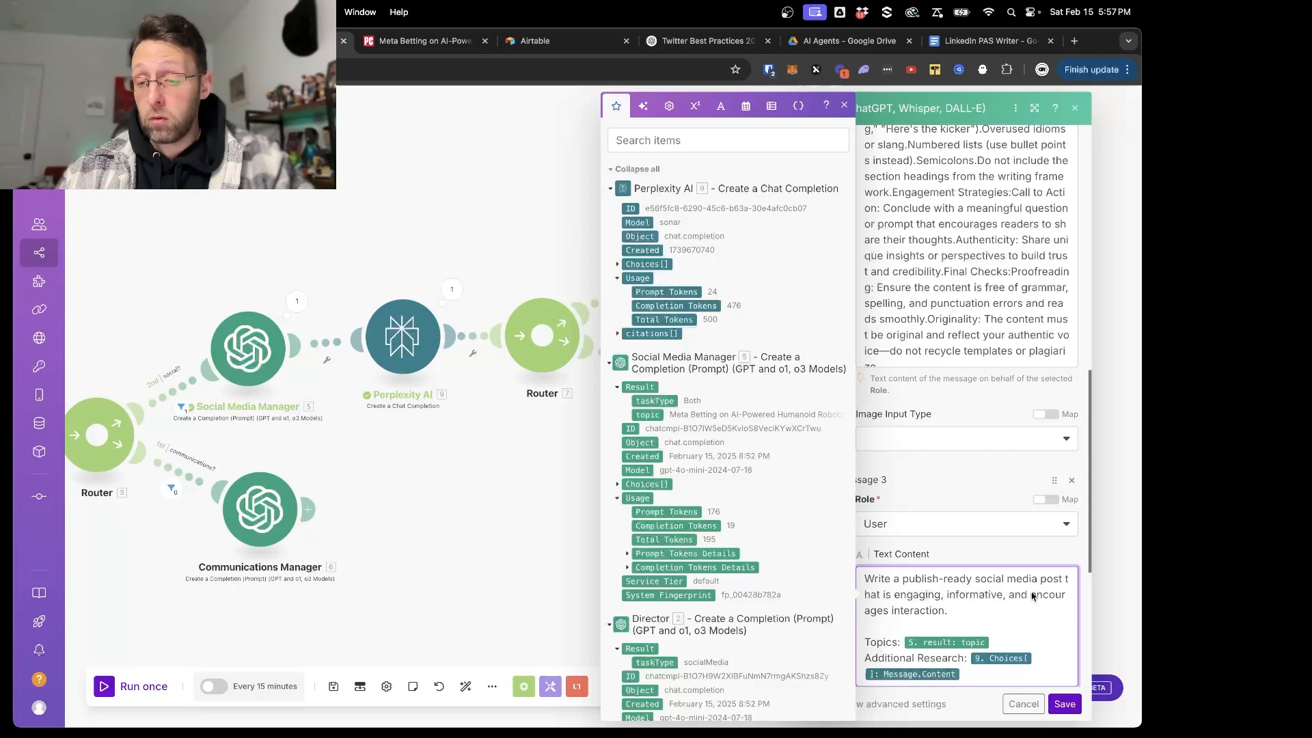
# - Save the LinkedIn Writer module's settings and save the scenario
pyautogui.scroll(-1, 964, 595)
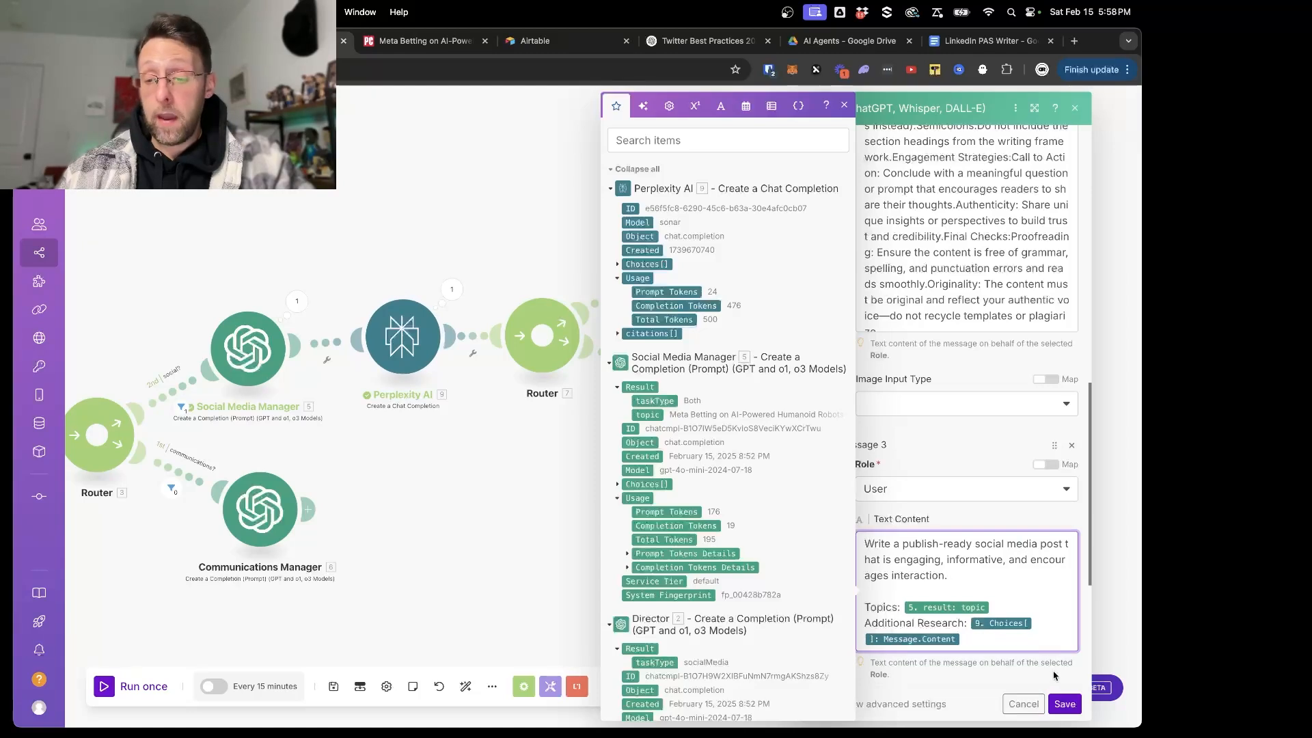
pyautogui.click(1064, 704)
pyautogui.click(333, 689)
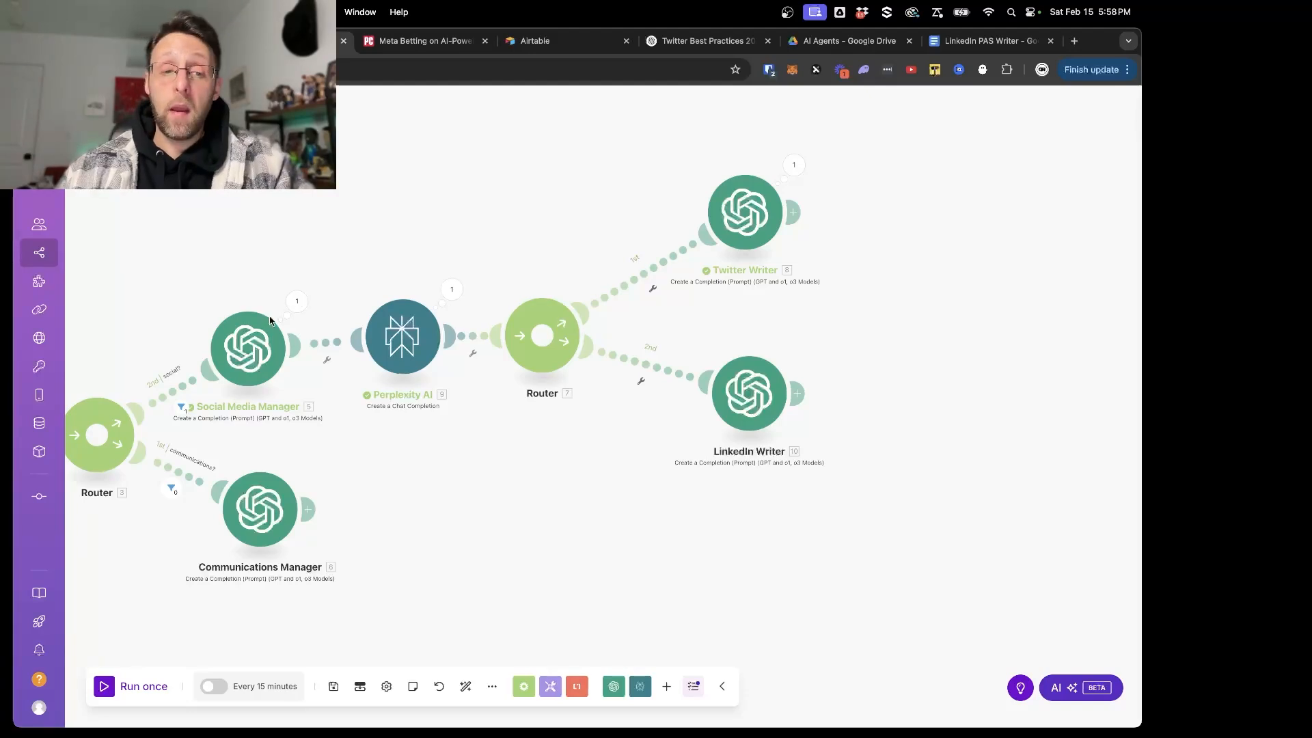
# - Add a filter labelled "Twitter?" on the Twitter Writer's route, requiring the Social Media Manager's taskType to contain (case insensitive) "twitter"
pyautogui.click(653, 288)
pyautogui.click(759, 179)
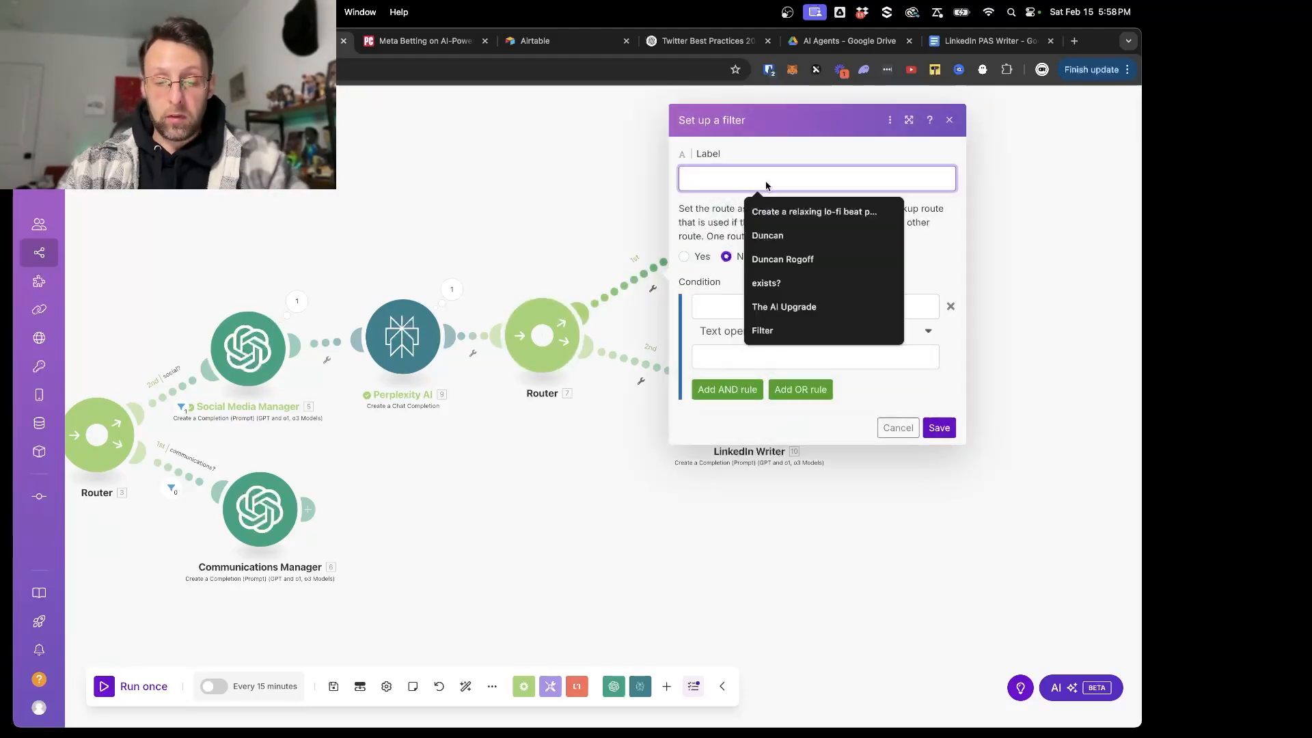
pyautogui.write('Twitter?')
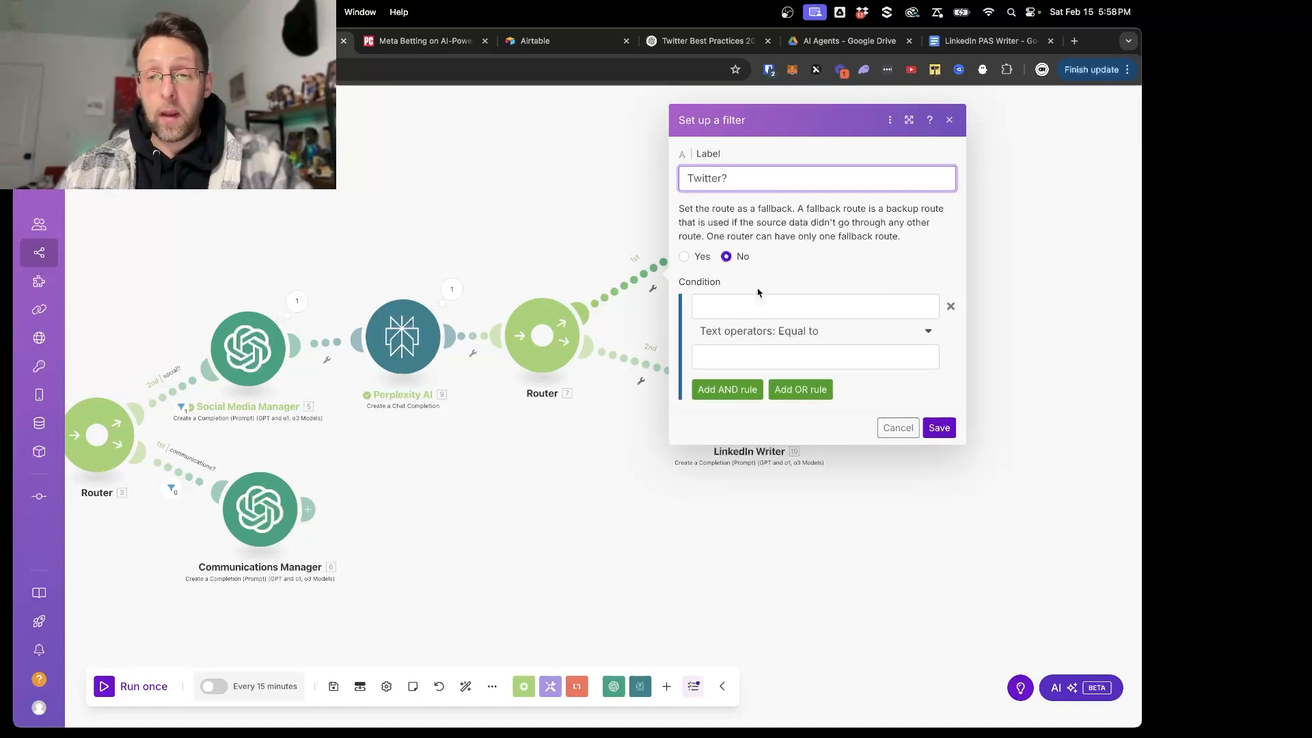
pyautogui.click(756, 312)
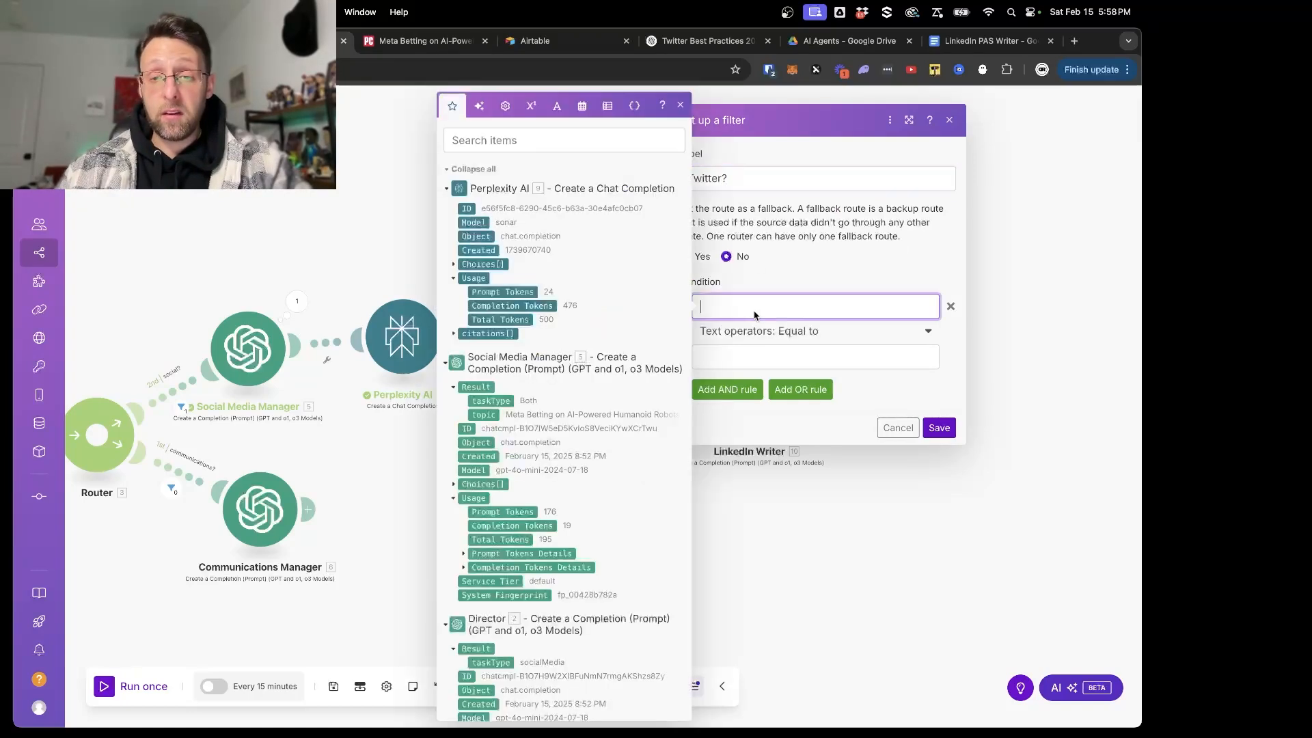
pyautogui.click(509, 402)
pyautogui.click(809, 335)
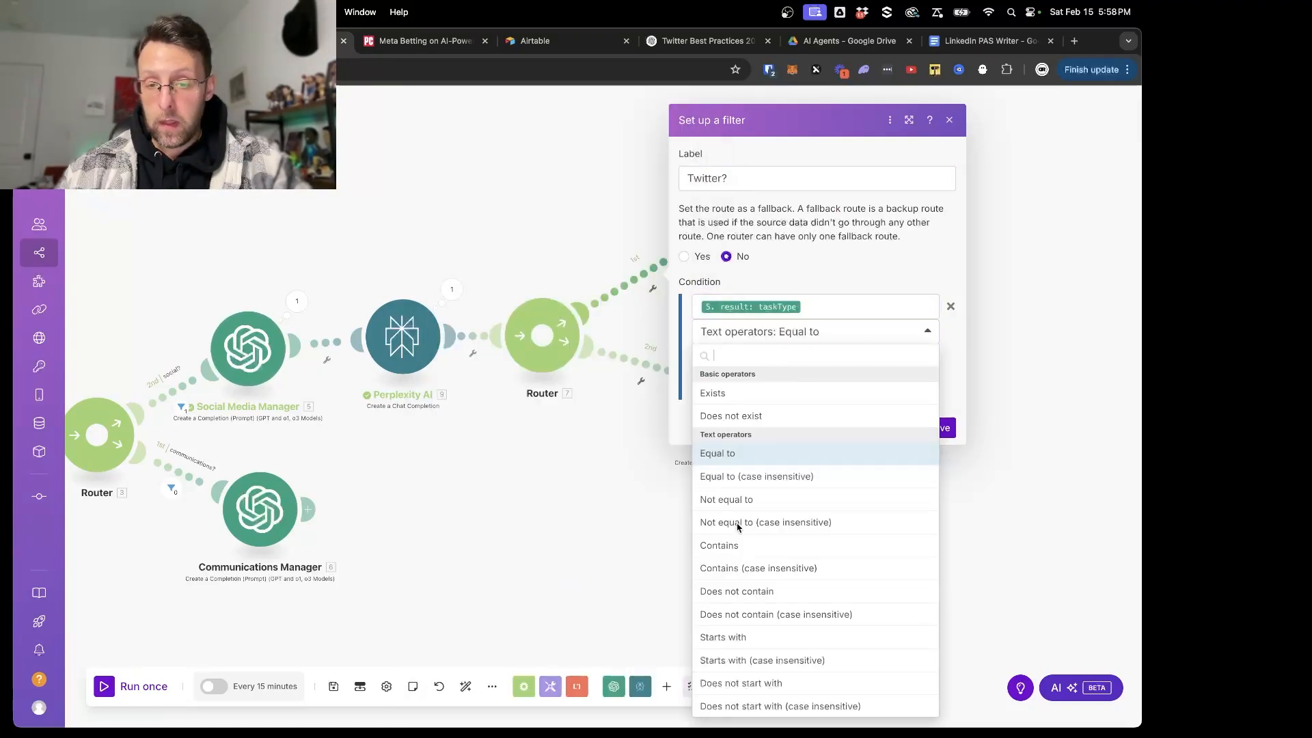
pyautogui.click(758, 569)
pyautogui.click(732, 357)
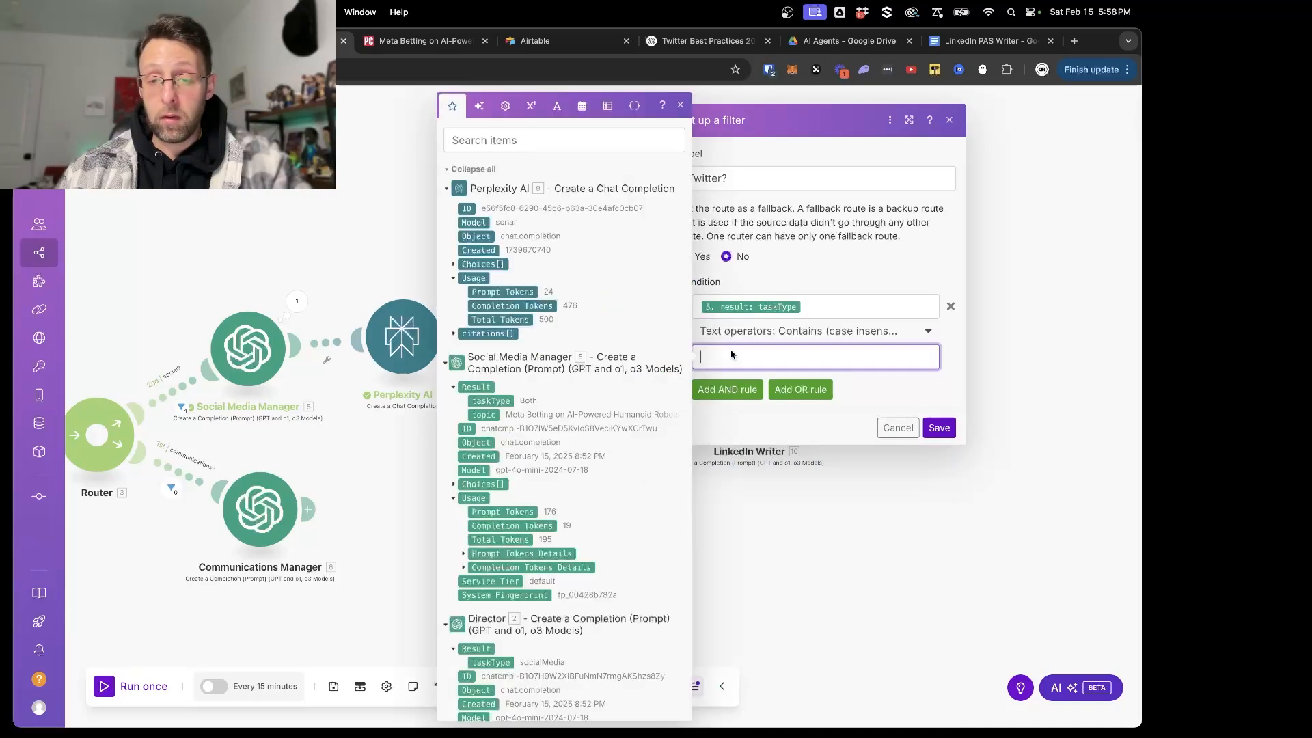
pyautogui.write('twitter')
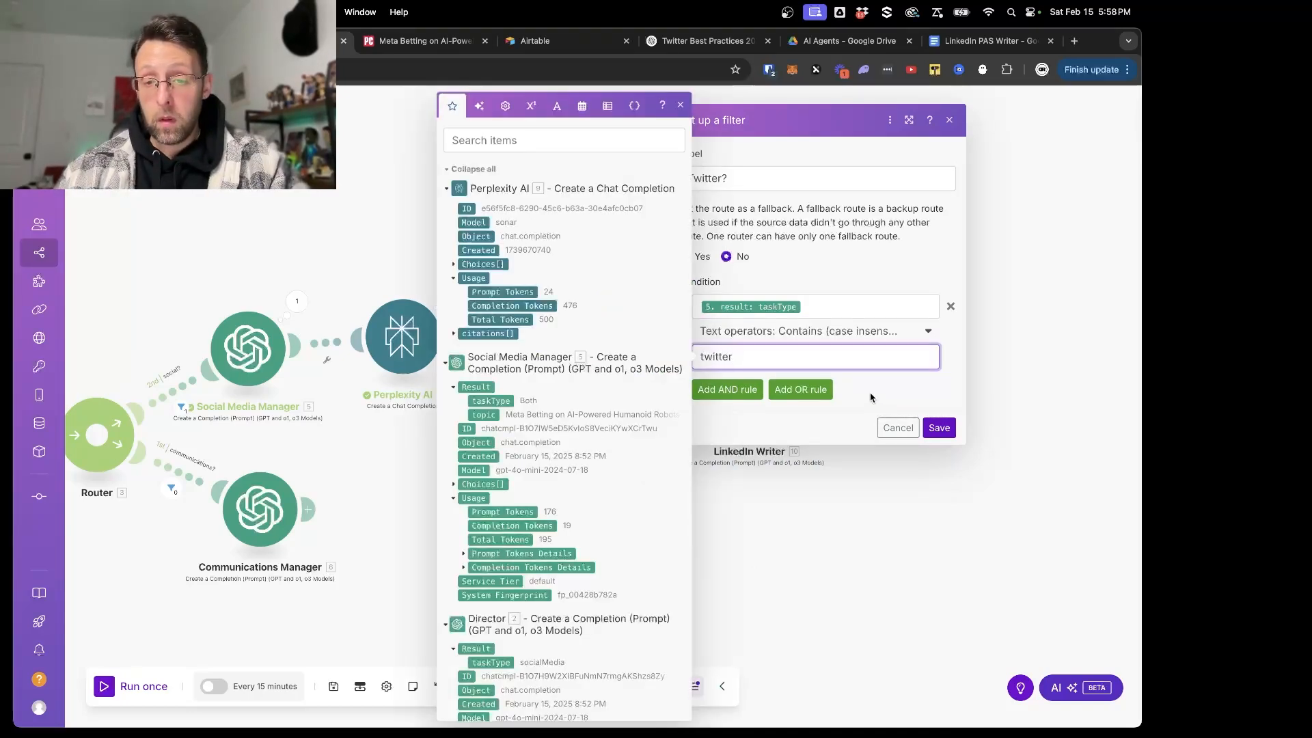
# - Add an OR rule to the Twitter? filter where taskType contains (case insensitive) "both", and save the filter
pyautogui.click(815, 391)
pyautogui.click(779, 433)
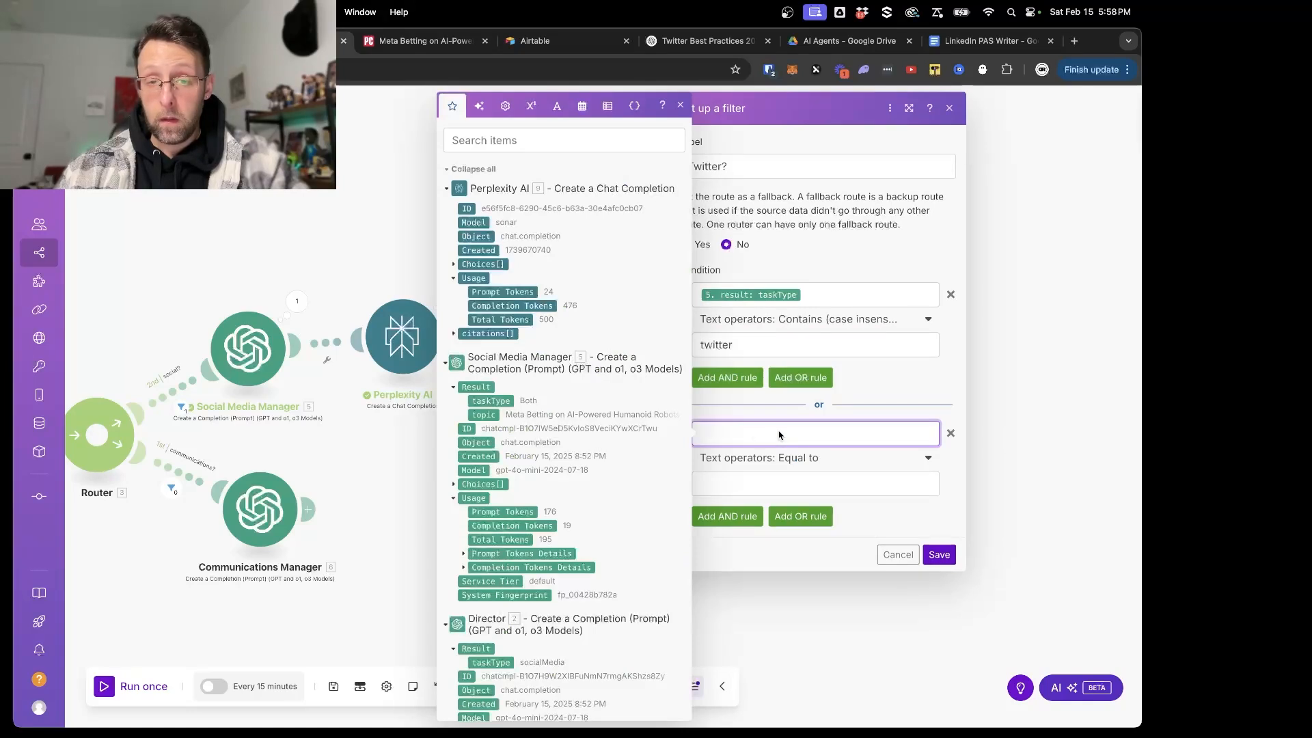
pyautogui.click(491, 401)
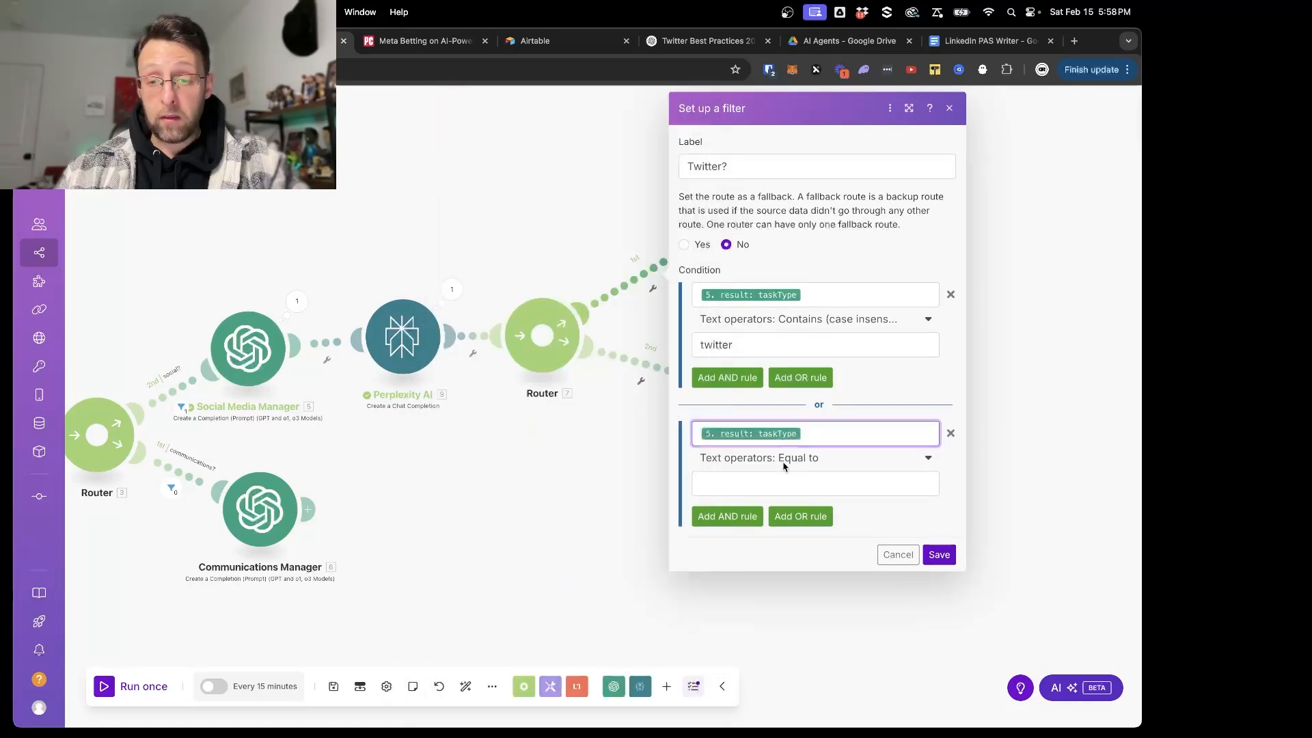
pyautogui.click(784, 460)
pyautogui.scroll(-1, 769, 544)
pyautogui.click(778, 657)
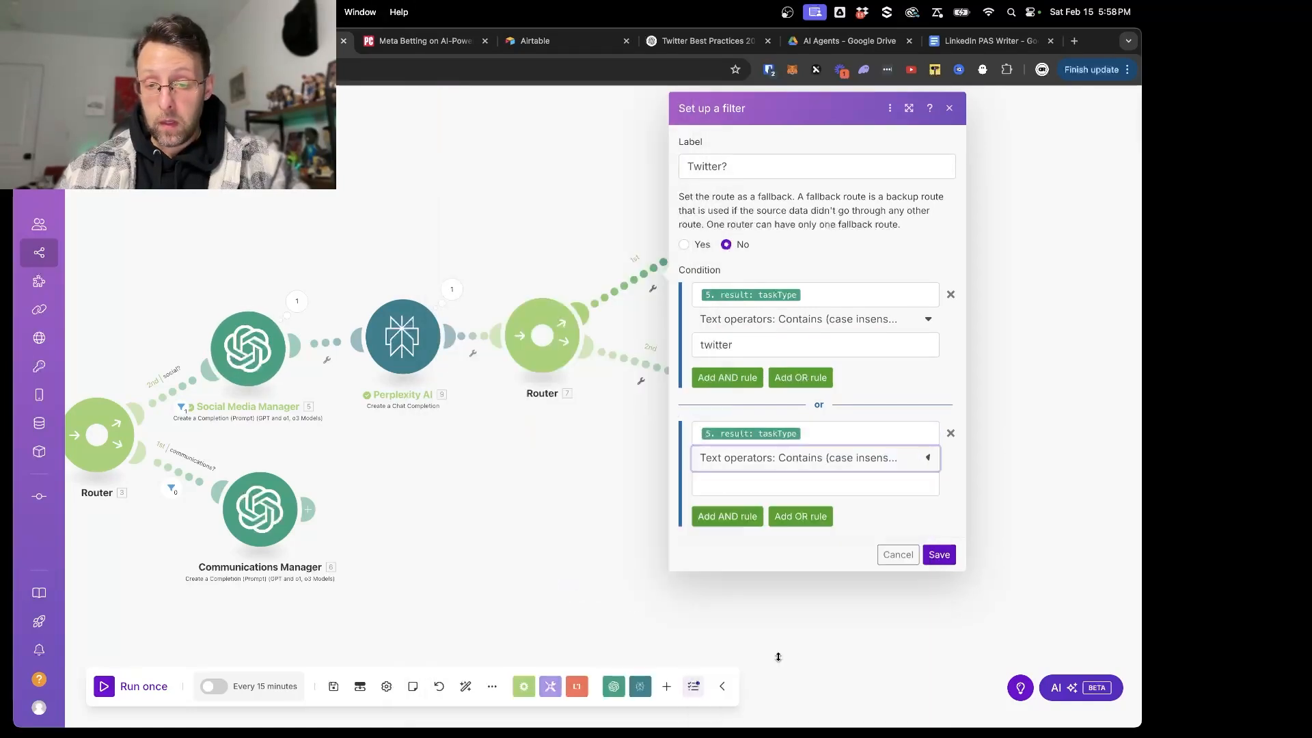
pyautogui.click(770, 490)
pyautogui.write('both')
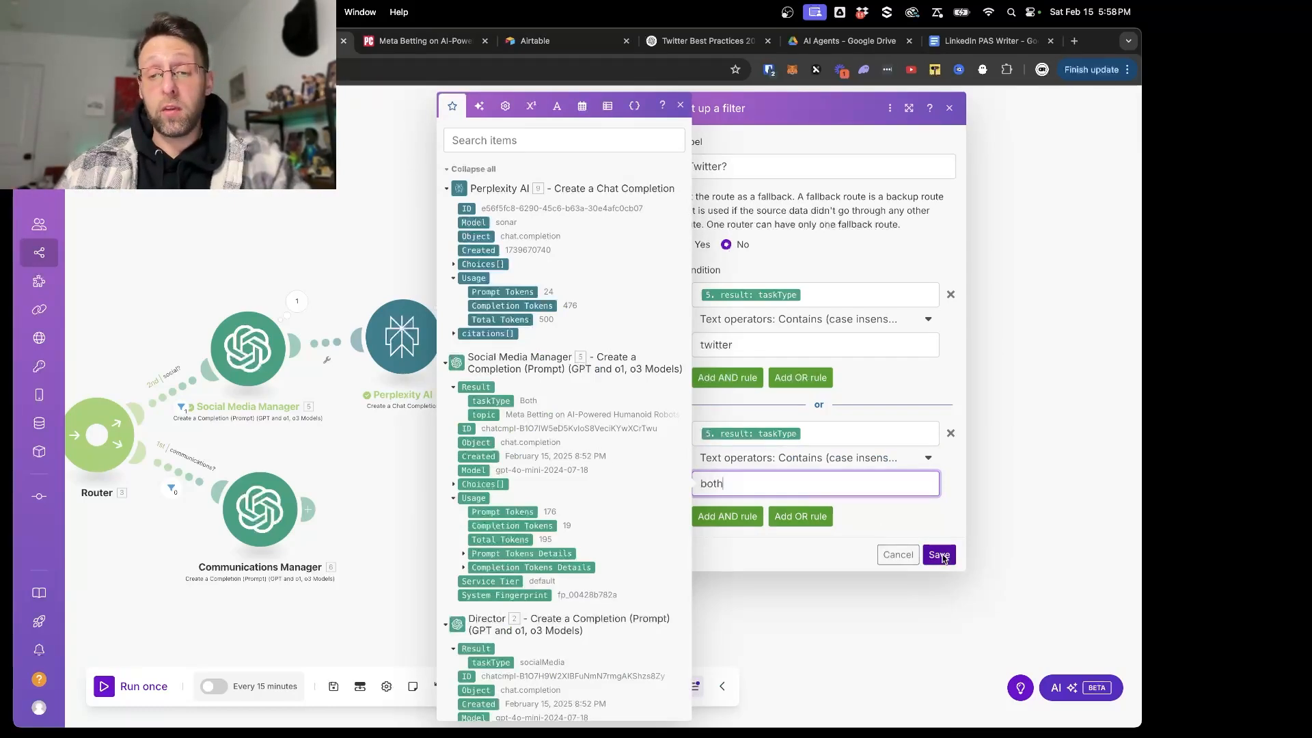
pyautogui.click(939, 555)
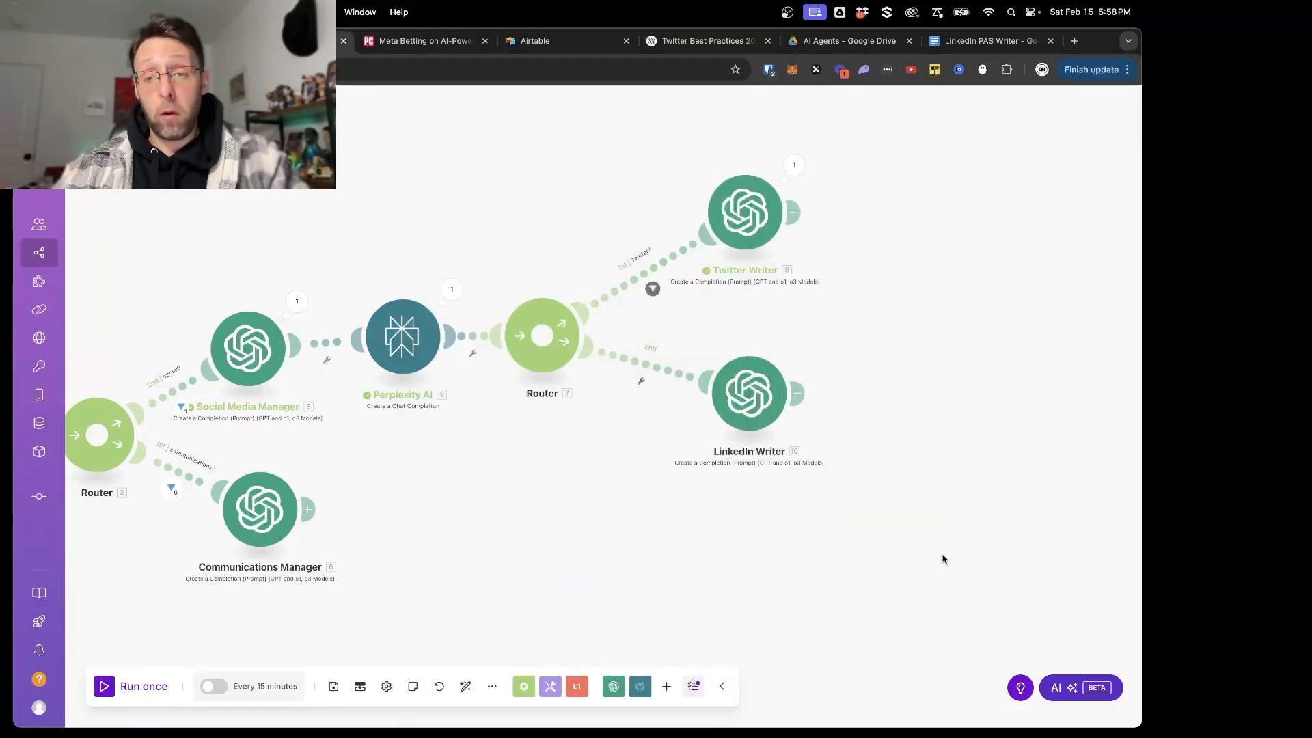
# - Add a filter labelled "LinkedIn" on the LinkedIn Writer's route, requiring the Social Media Manager's taskType to contain (case insensitive) "linkedin"
pyautogui.click(637, 362)
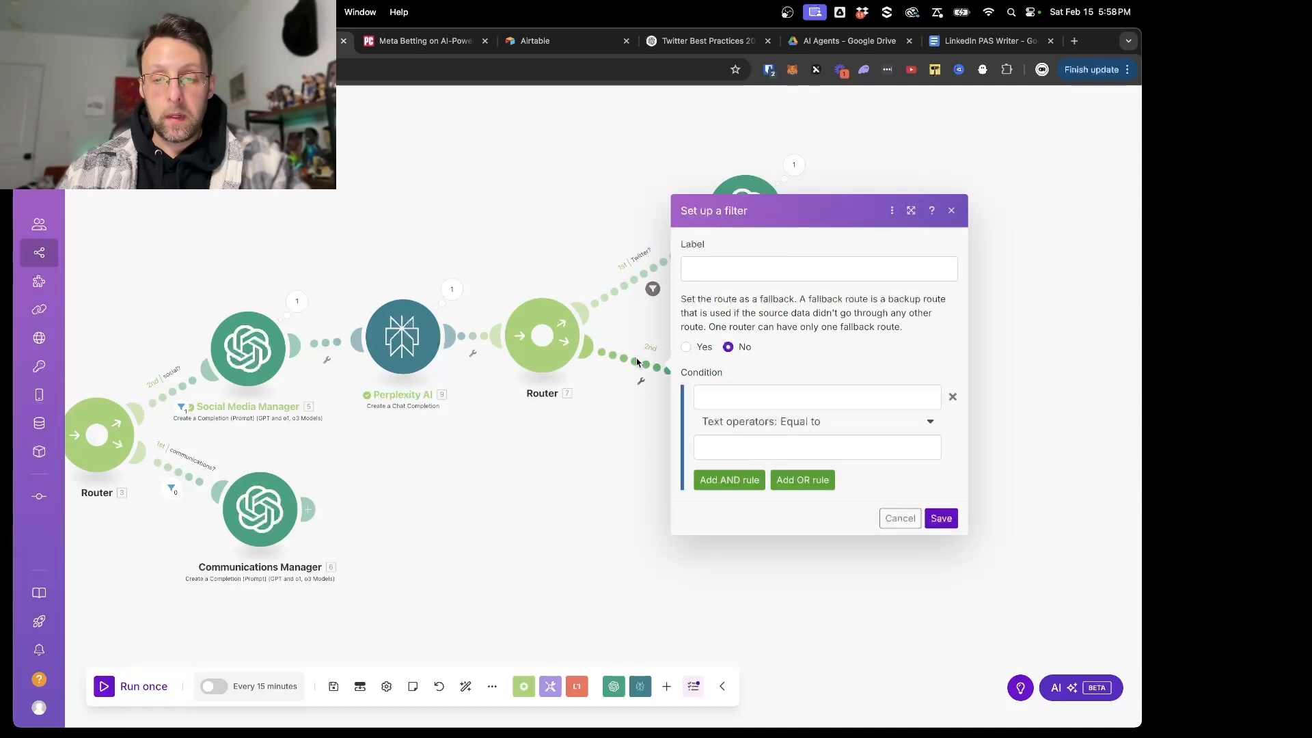
pyautogui.click(747, 270)
pyautogui.write('Link')
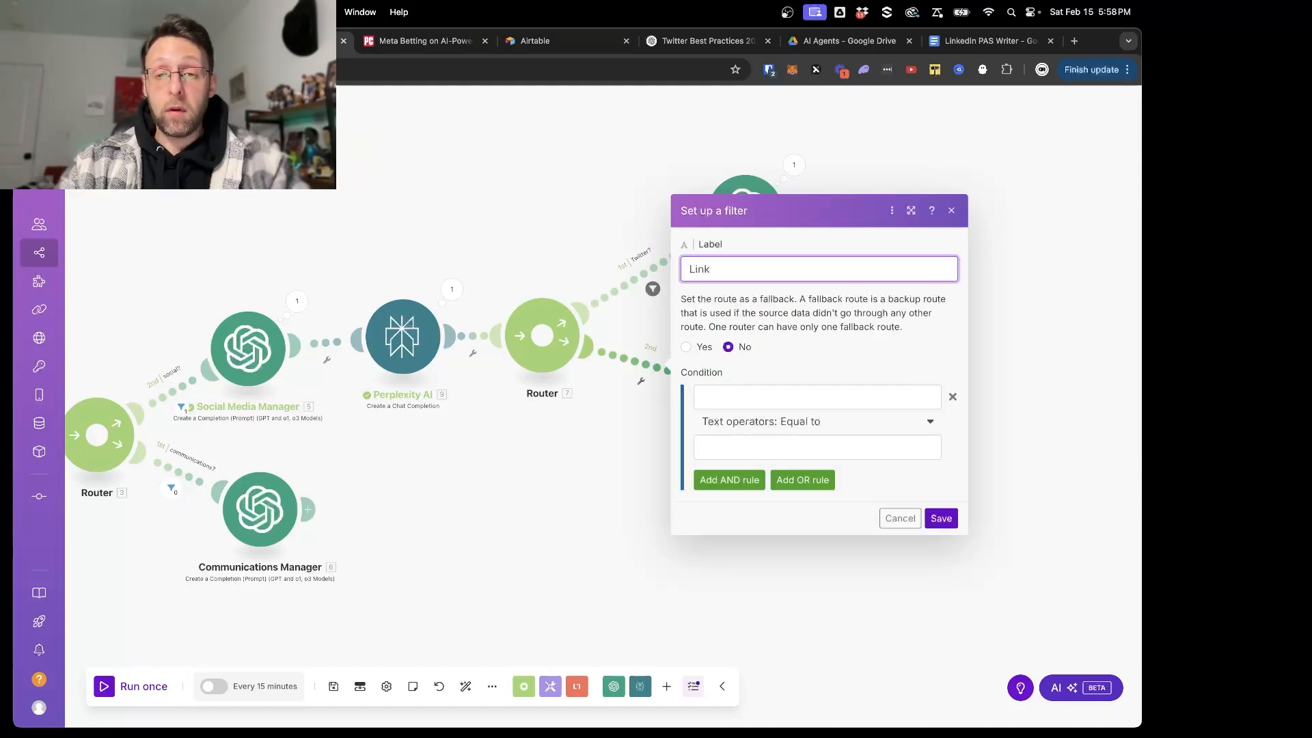
pyautogui.write('edIn')
pyautogui.click(728, 396)
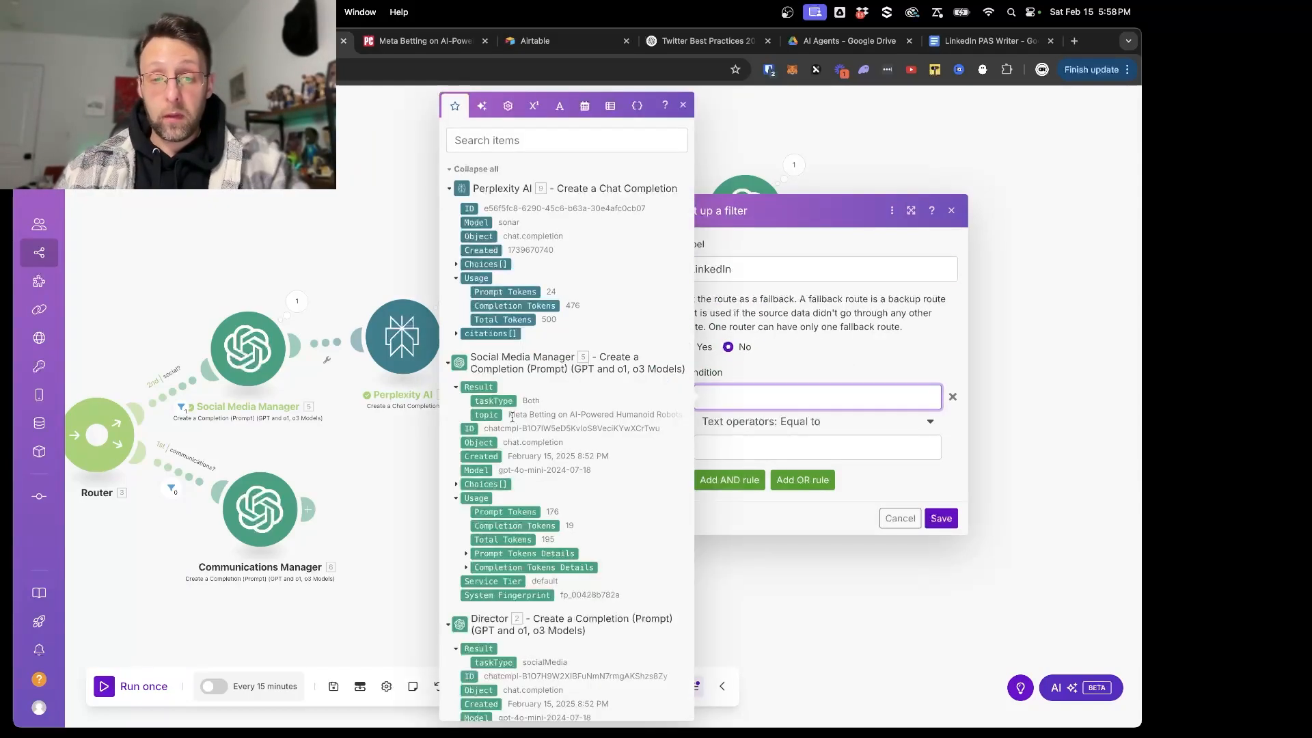
pyautogui.click(486, 402)
pyautogui.click(803, 421)
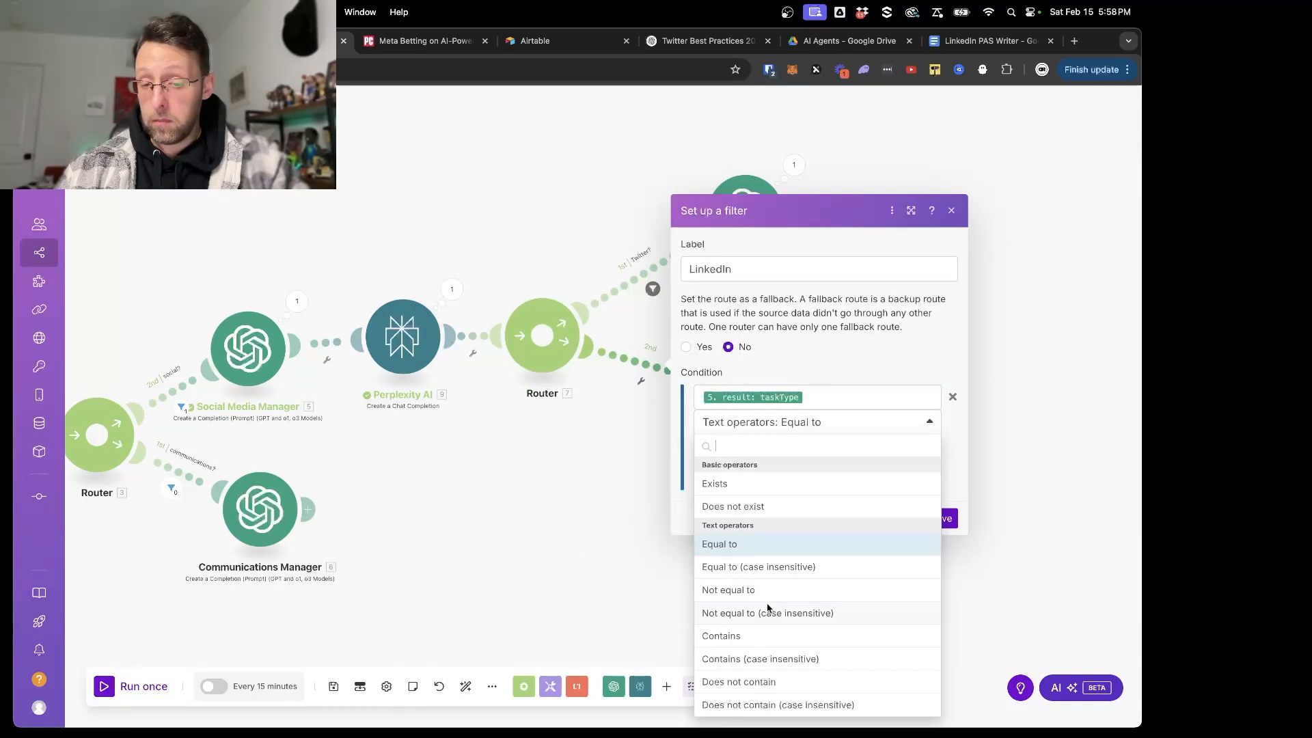
pyautogui.click(770, 660)
pyautogui.click(754, 449)
pyautogui.write('li')
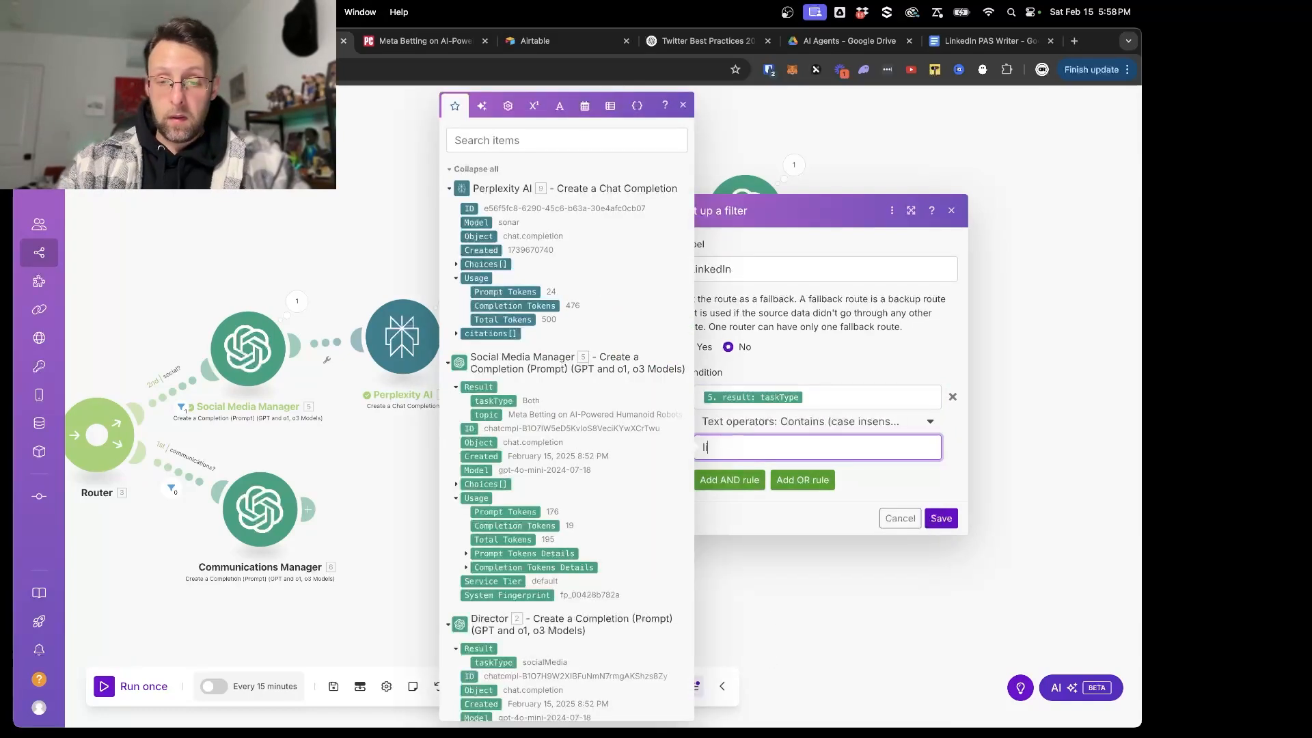
pyautogui.write('nknedin')
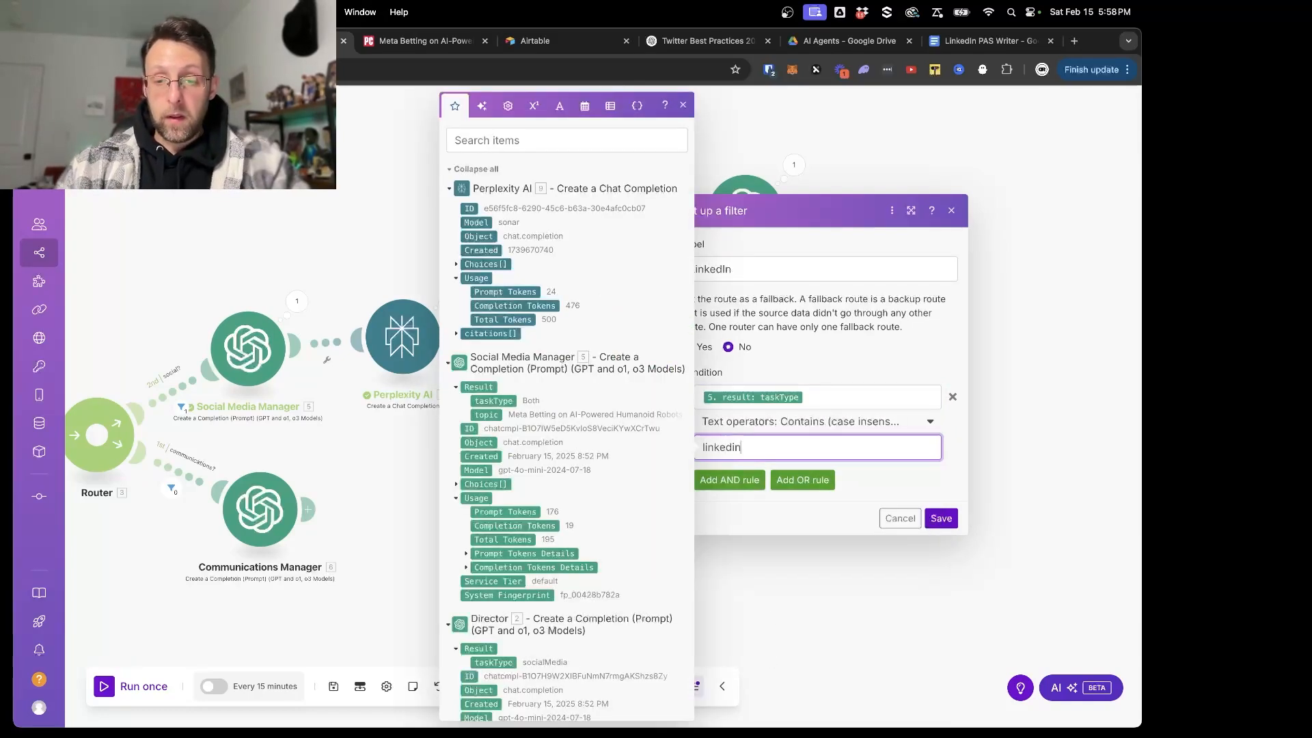
# - Add an OR rule to the LinkedIn filter where taskType contains (case insensitive) "both", then save the filter and the scenario
pyautogui.click(803, 480)
pyautogui.click(751, 471)
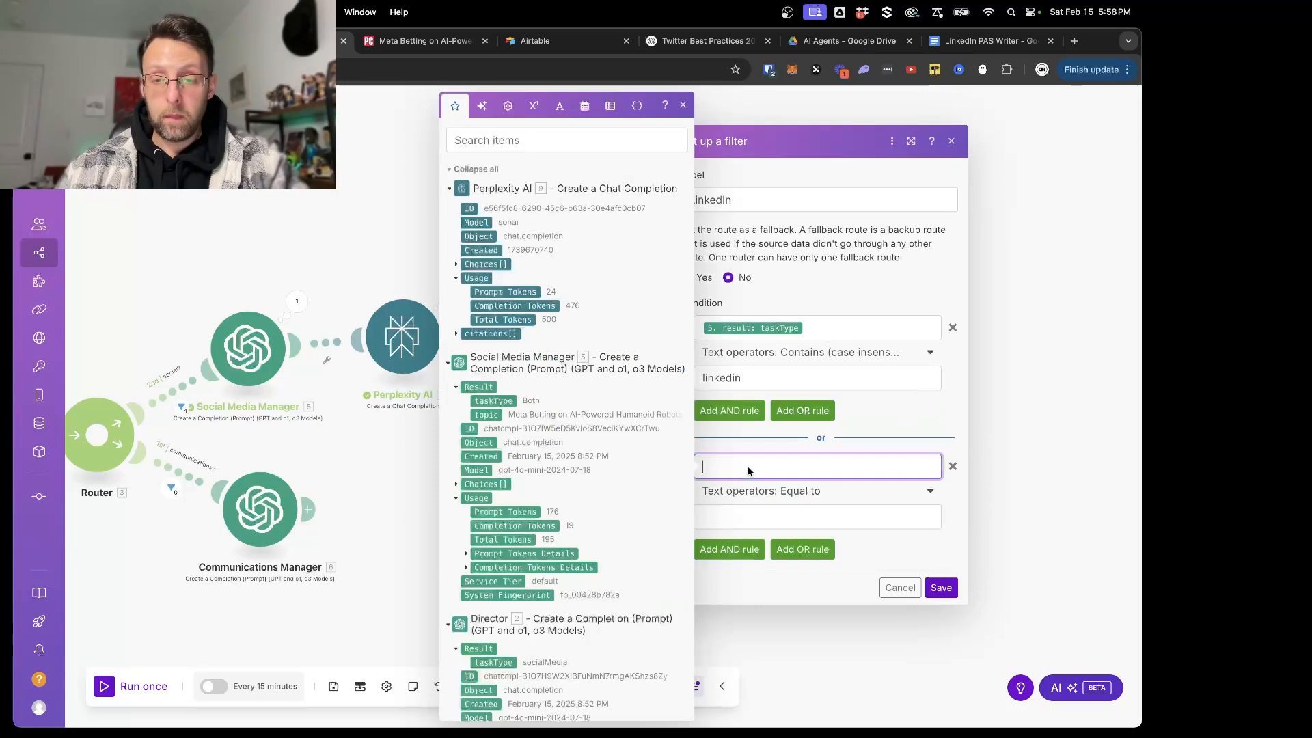
pyautogui.click(493, 402)
pyautogui.click(813, 492)
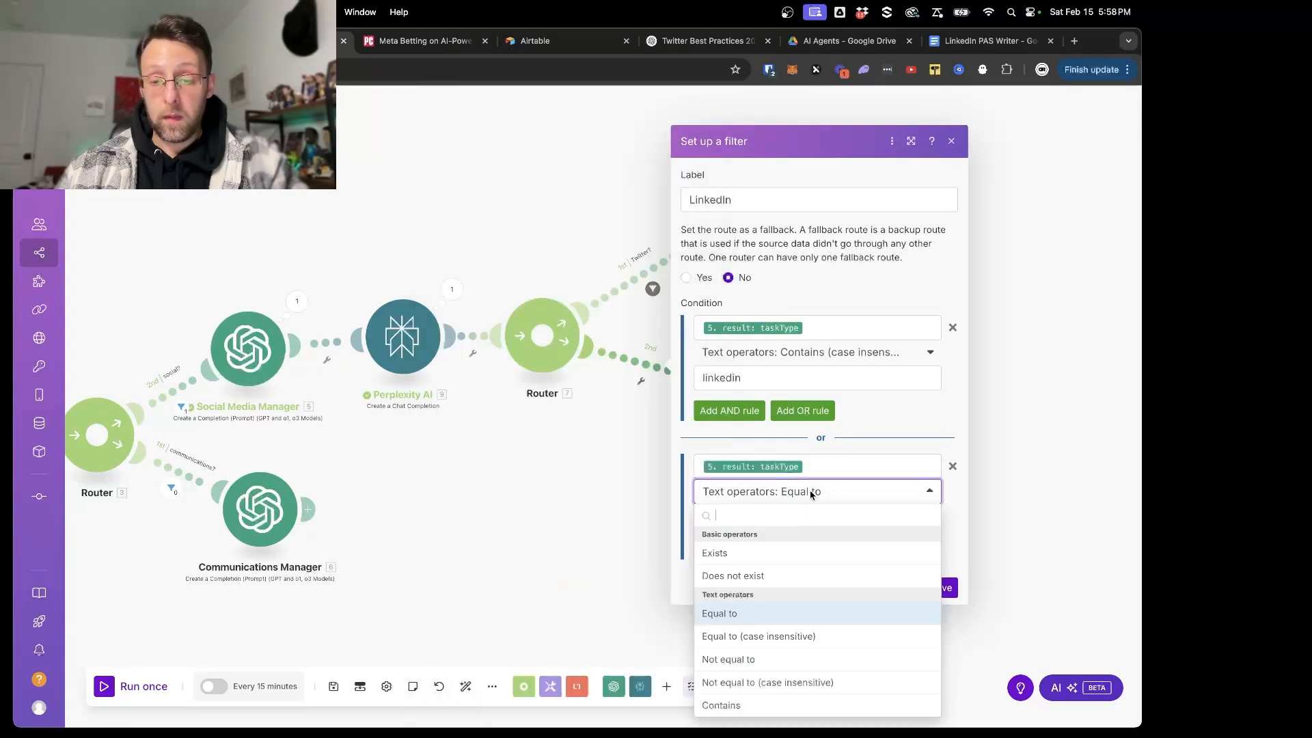
pyautogui.scroll(-2, 757, 645)
pyautogui.click(748, 677)
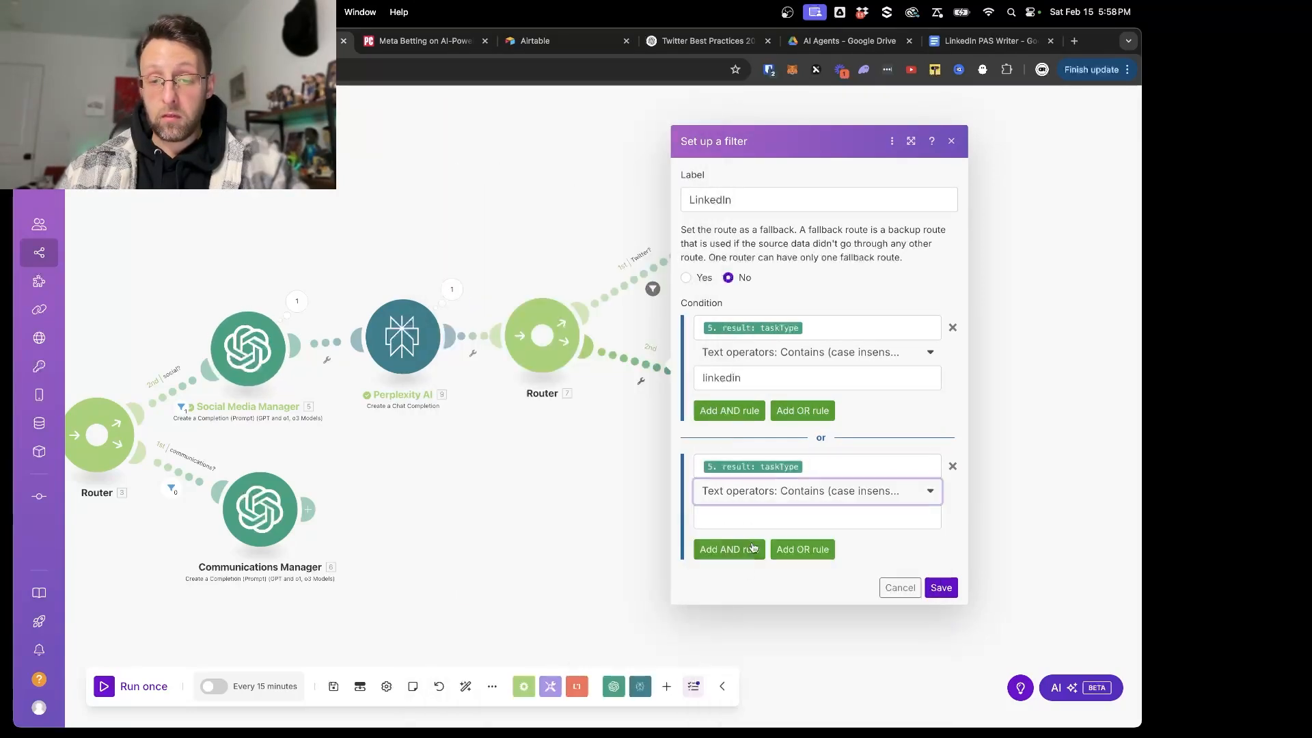
pyautogui.click(756, 525)
pyautogui.write('both')
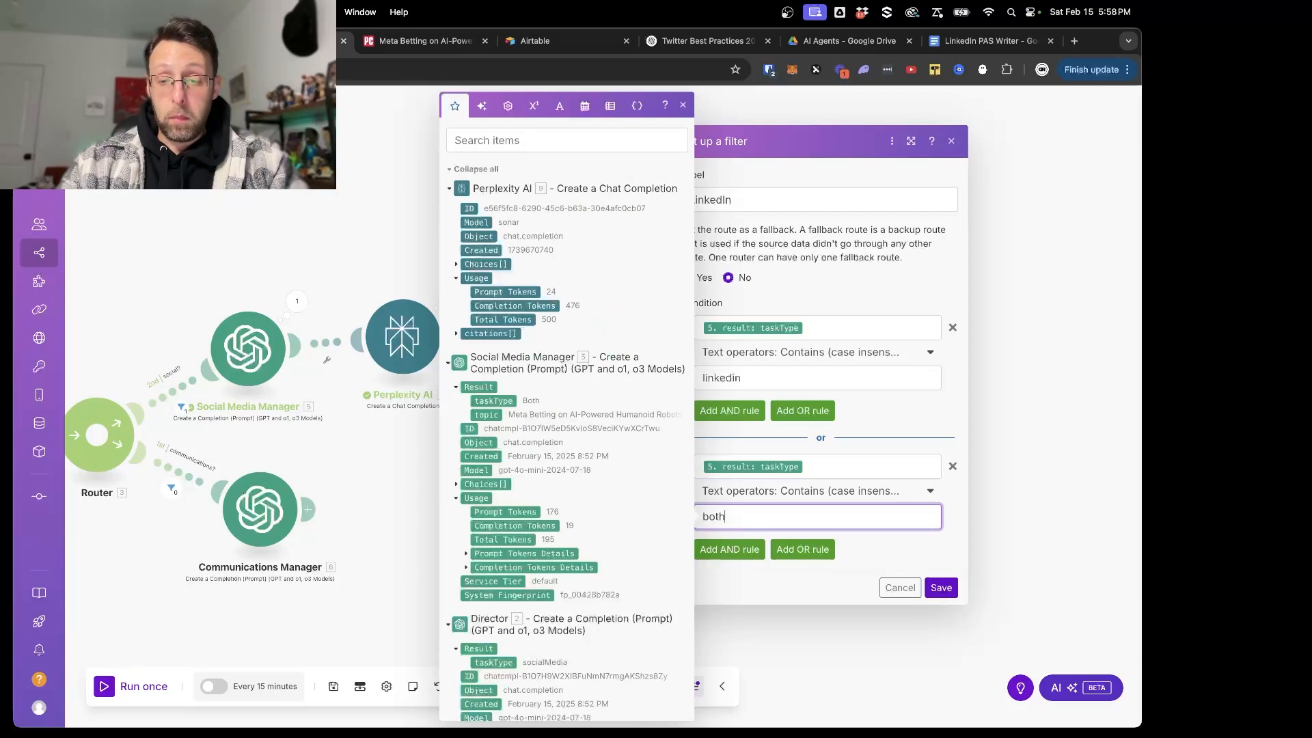
pyautogui.click(941, 587)
pyautogui.click(333, 686)
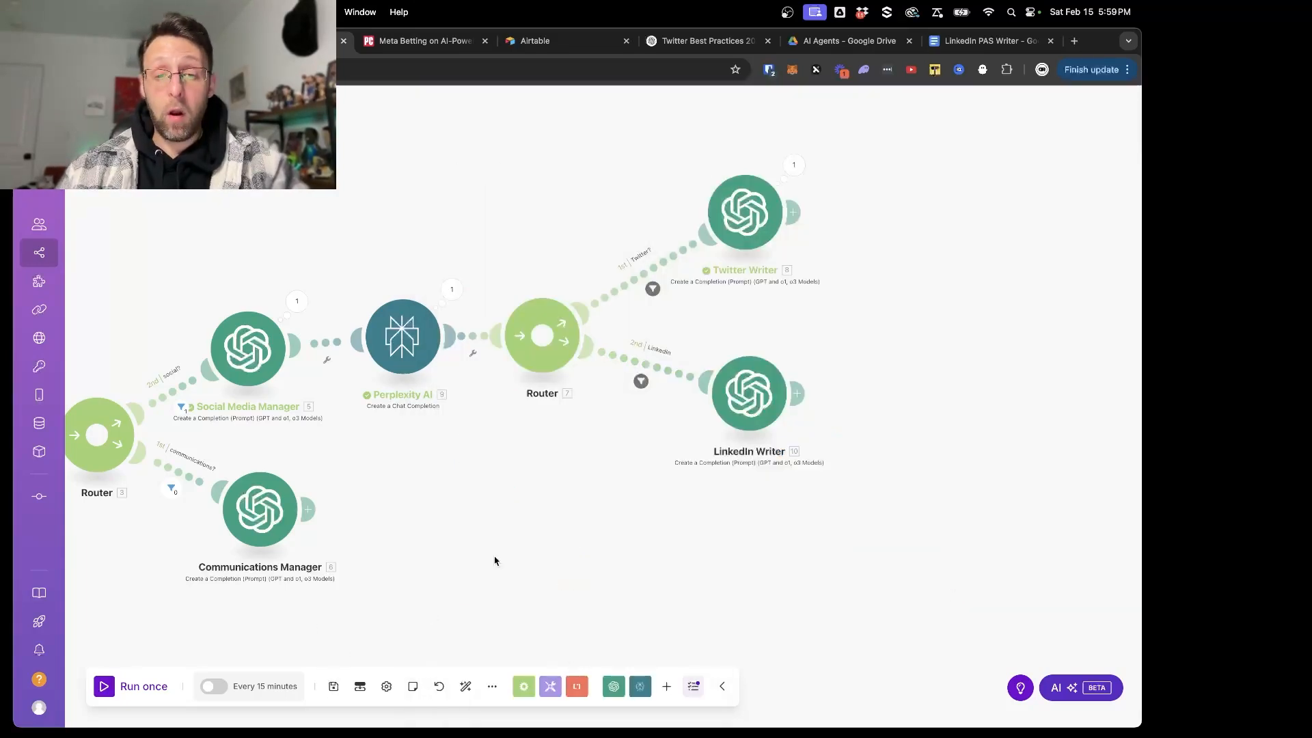
# - Run the scenario once and check the taskType in the Social Media Manager's output
pyautogui.scroll(-2, 495, 560)
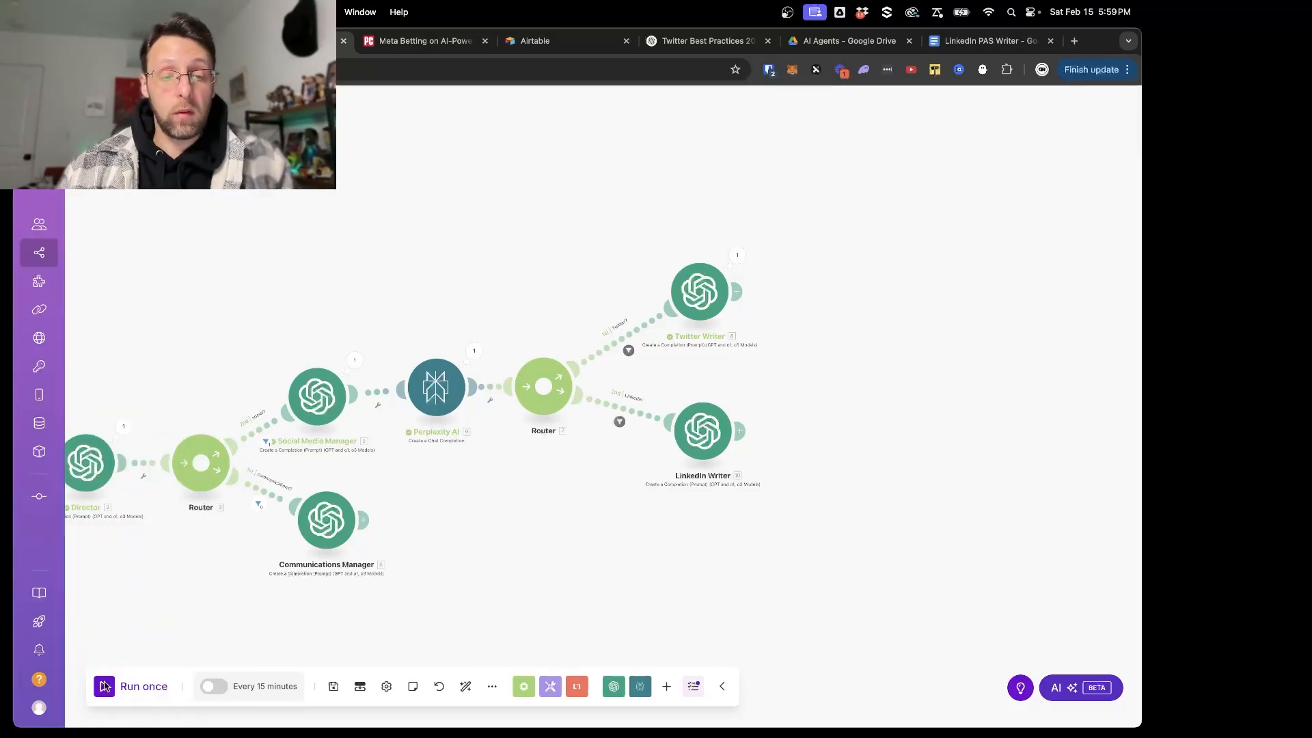
pyautogui.click(104, 686)
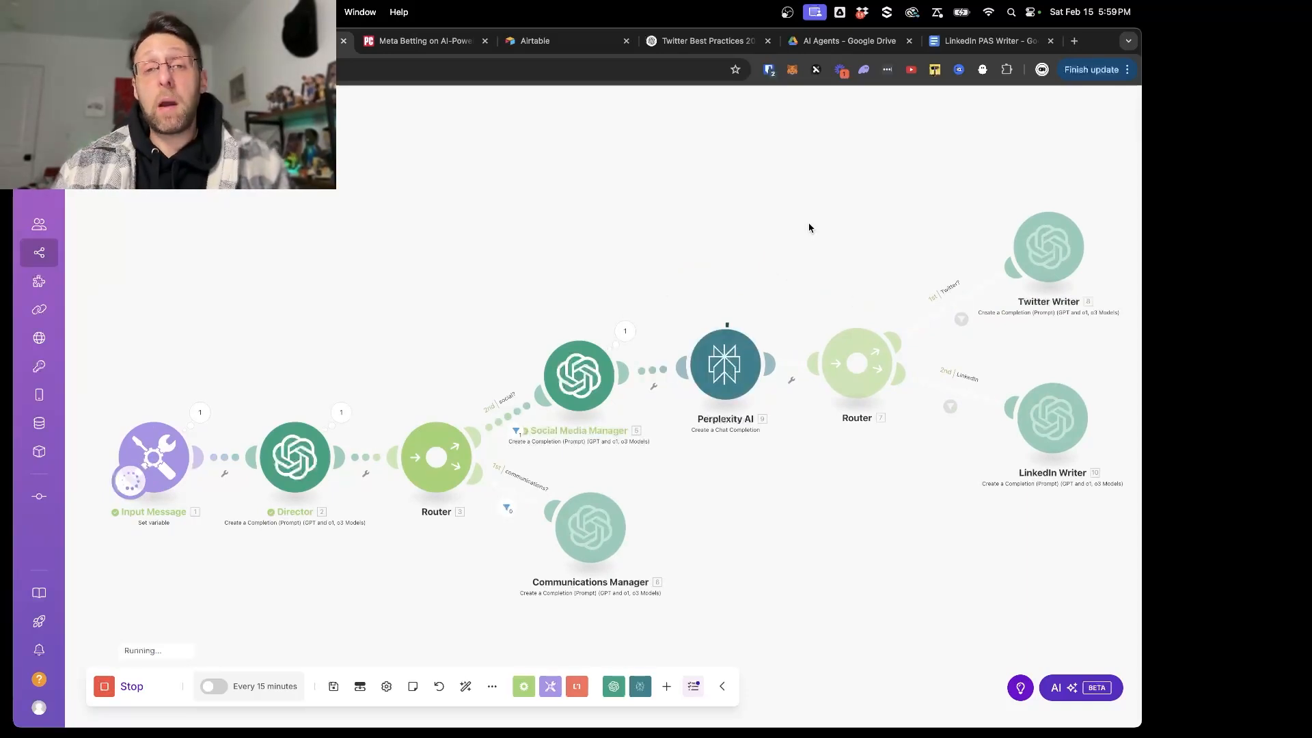
pyautogui.click(625, 331)
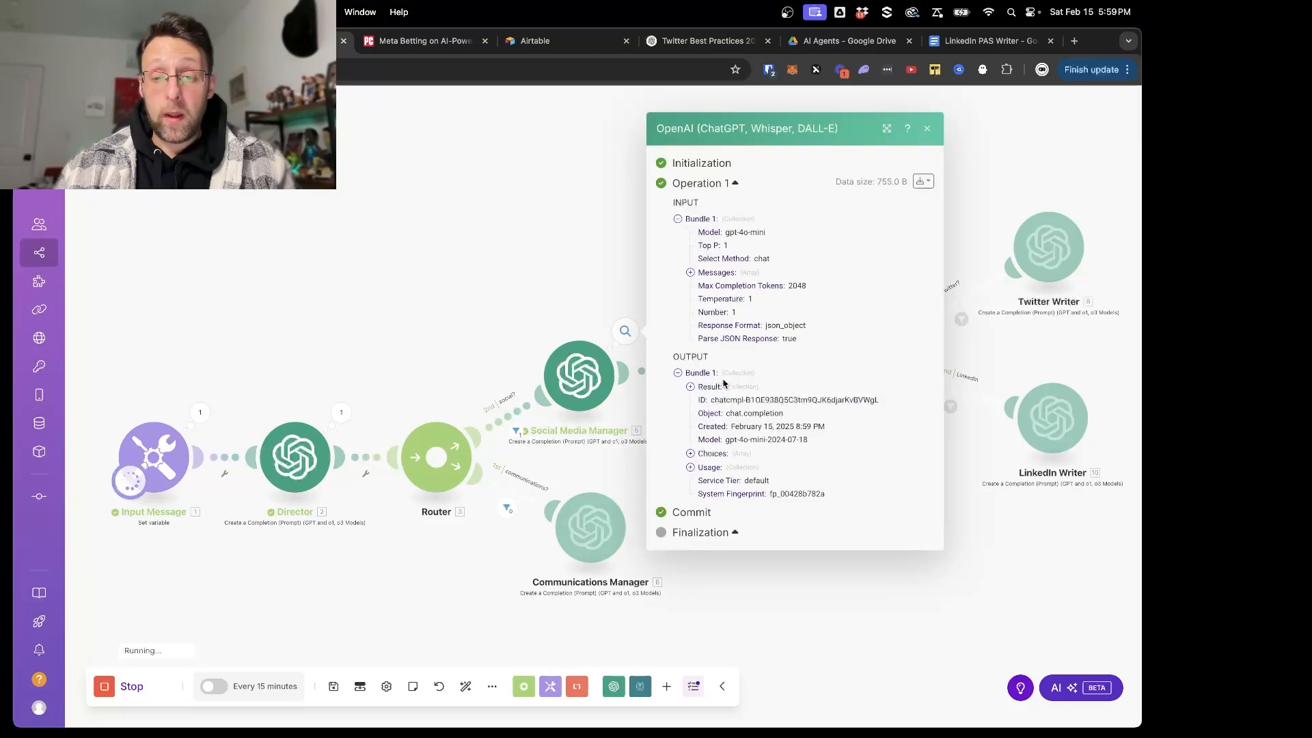
pyautogui.doubleClick(756, 387)
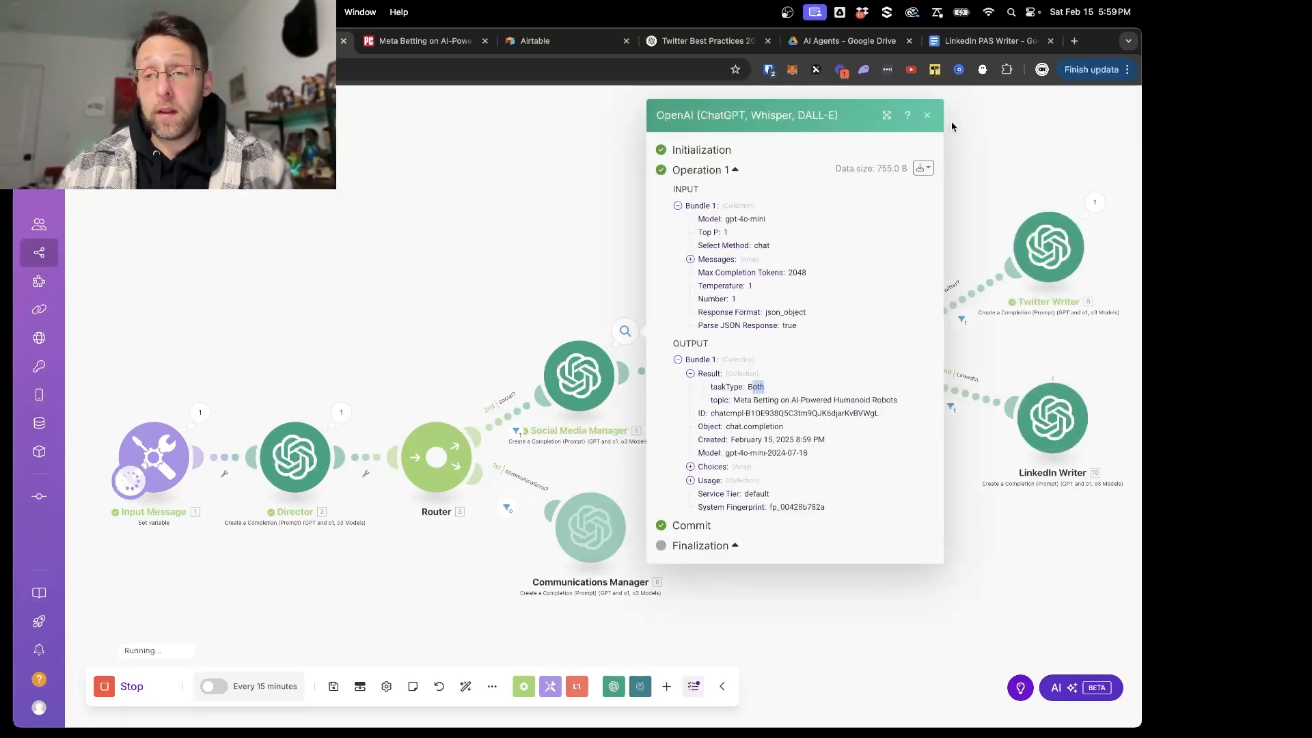
pyautogui.click(927, 116)
# - Examine the post in the Twitter Writer's run output
pyautogui.scroll(-2, 943, 177)
pyautogui.scroll(3, 950, 181)
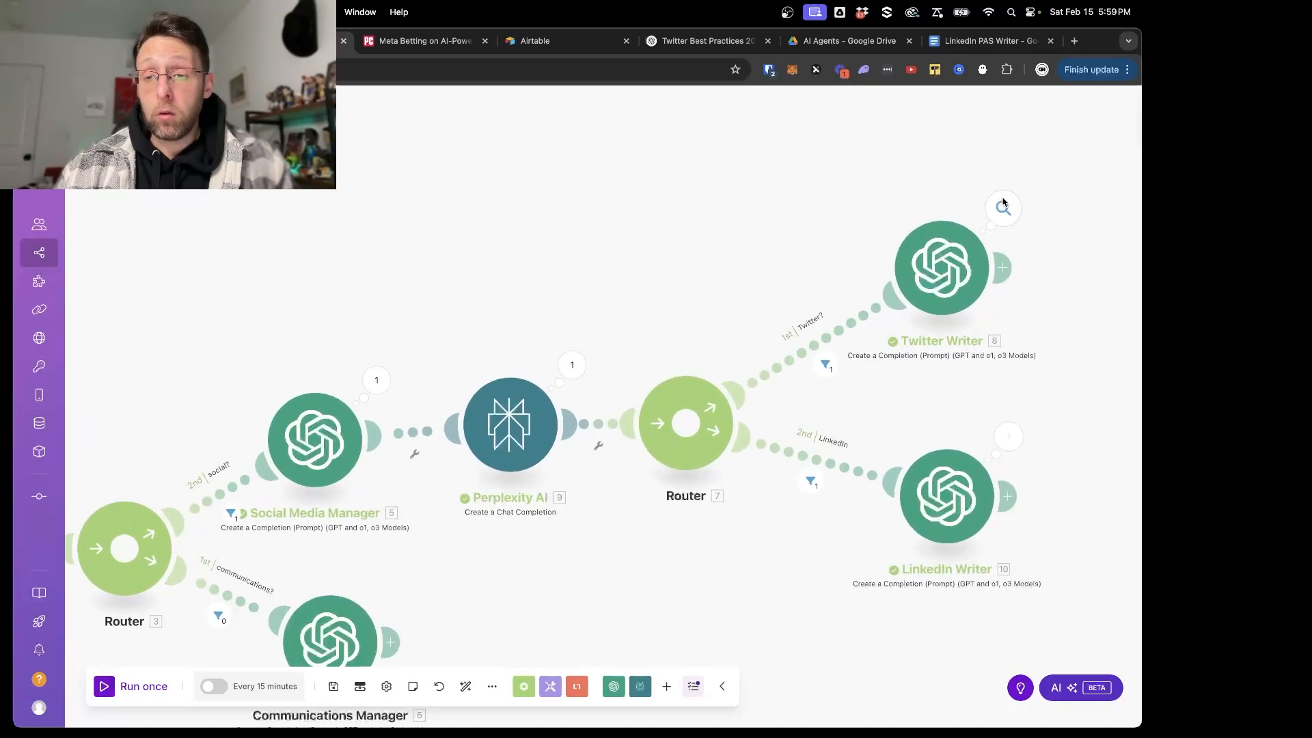
pyautogui.click(1001, 206)
pyautogui.moveTo(768, 355); pyautogui.dragTo(874, 405)
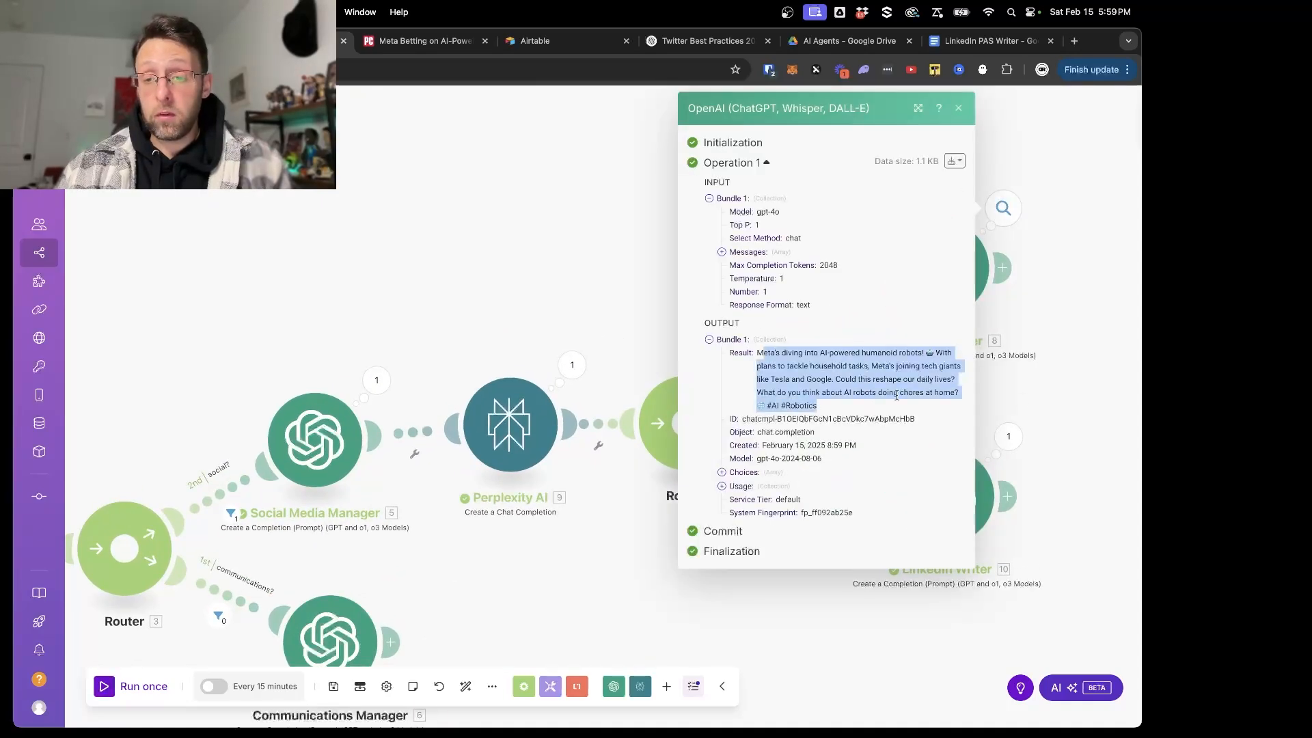
pyautogui.click(1017, 401)
# - Read the full post in the LinkedIn Writer's output, checking its opening hook and problem statement, and close the output
pyautogui.click(1006, 430)
pyautogui.click(745, 484)
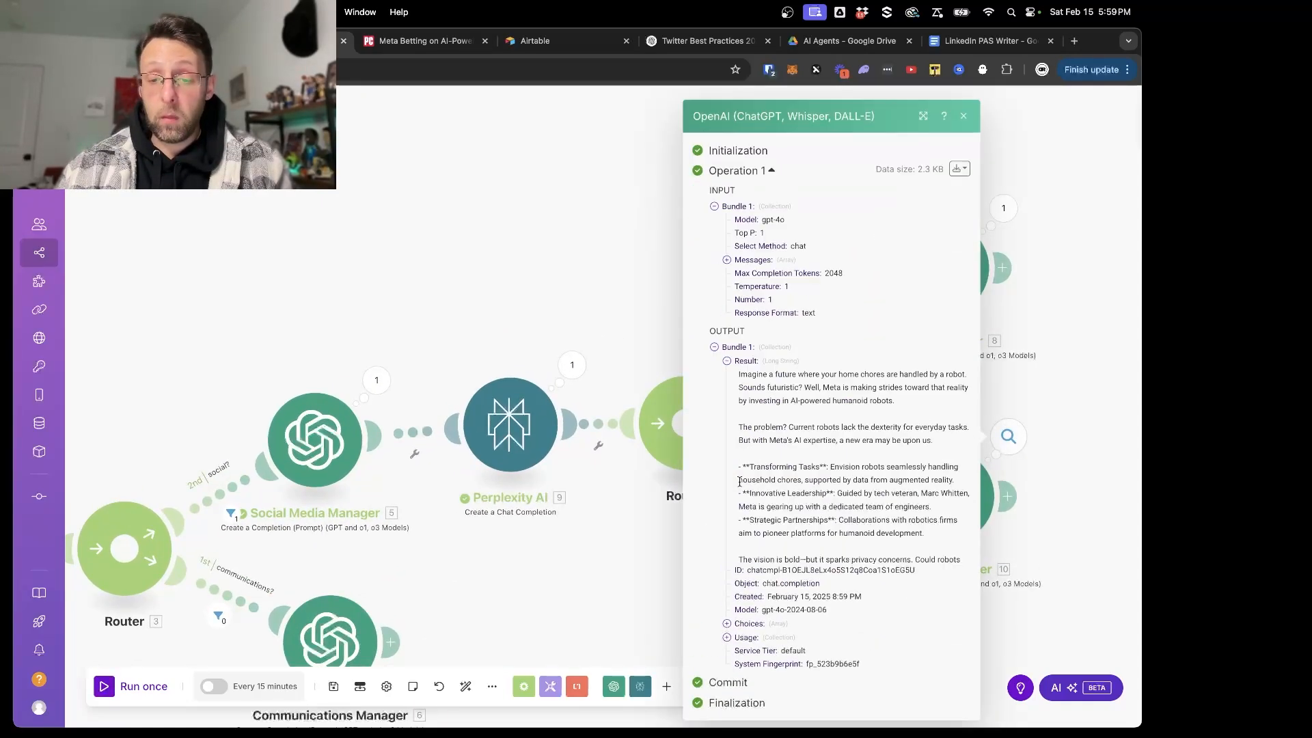
pyautogui.scroll(-3, 797, 506)
pyautogui.moveTo(738, 307); pyautogui.dragTo(880, 533)
pyautogui.click(779, 320)
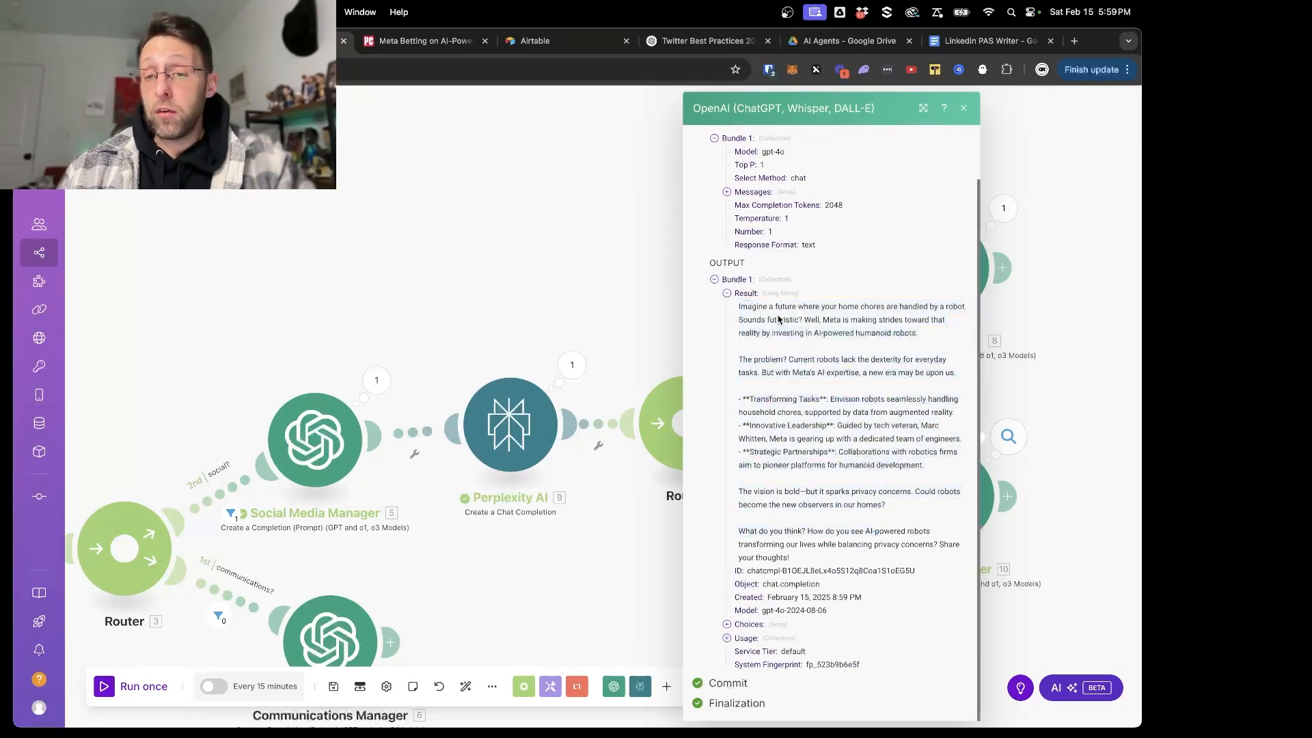
pyautogui.moveTo(740, 320); pyautogui.dragTo(945, 324)
pyautogui.click(840, 321)
pyautogui.click(739, 336)
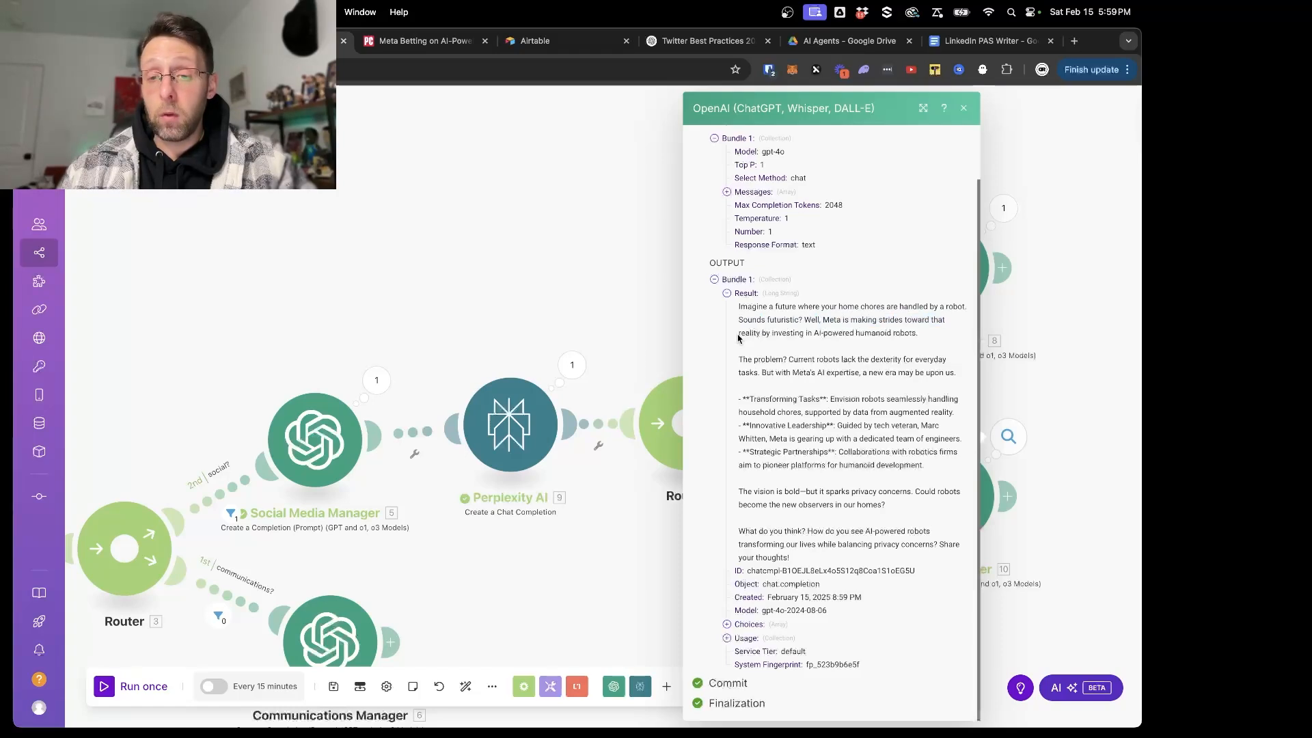
pyautogui.moveTo(738, 337); pyautogui.dragTo(885, 336)
pyautogui.click(827, 334)
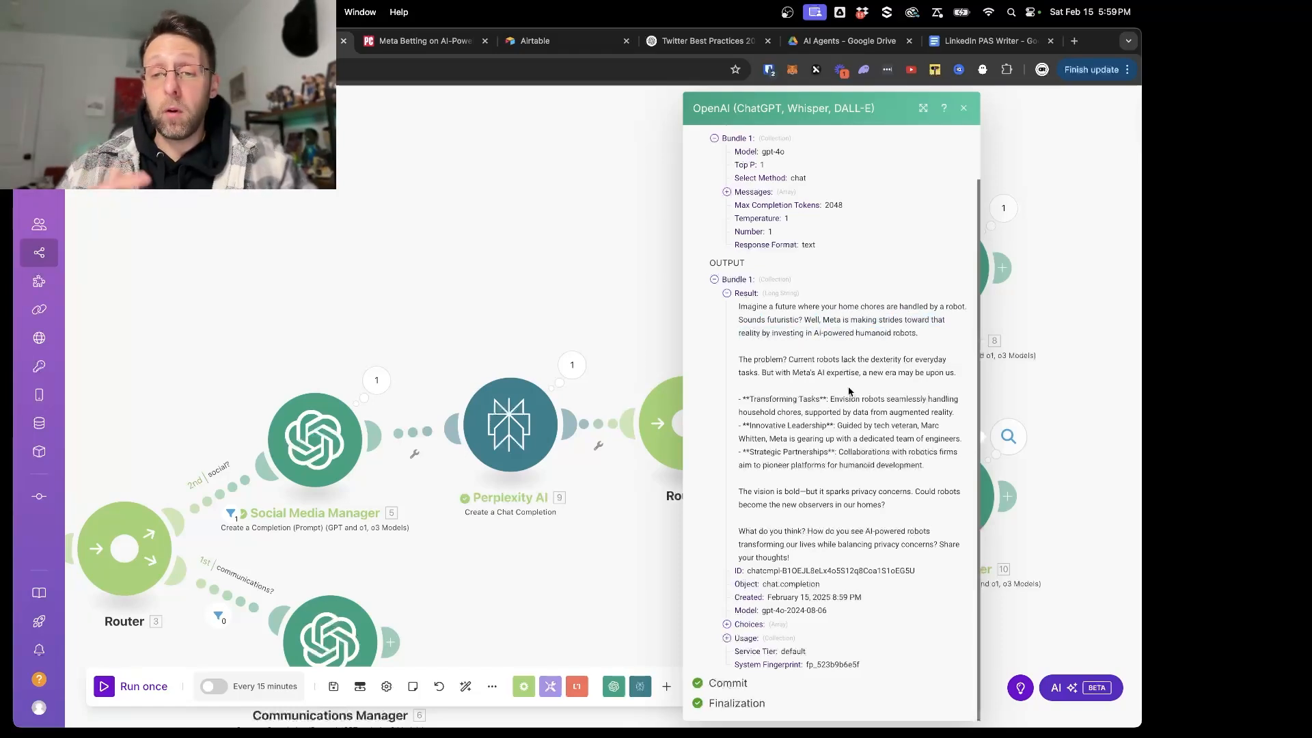
pyautogui.moveTo(744, 360); pyautogui.dragTo(805, 388)
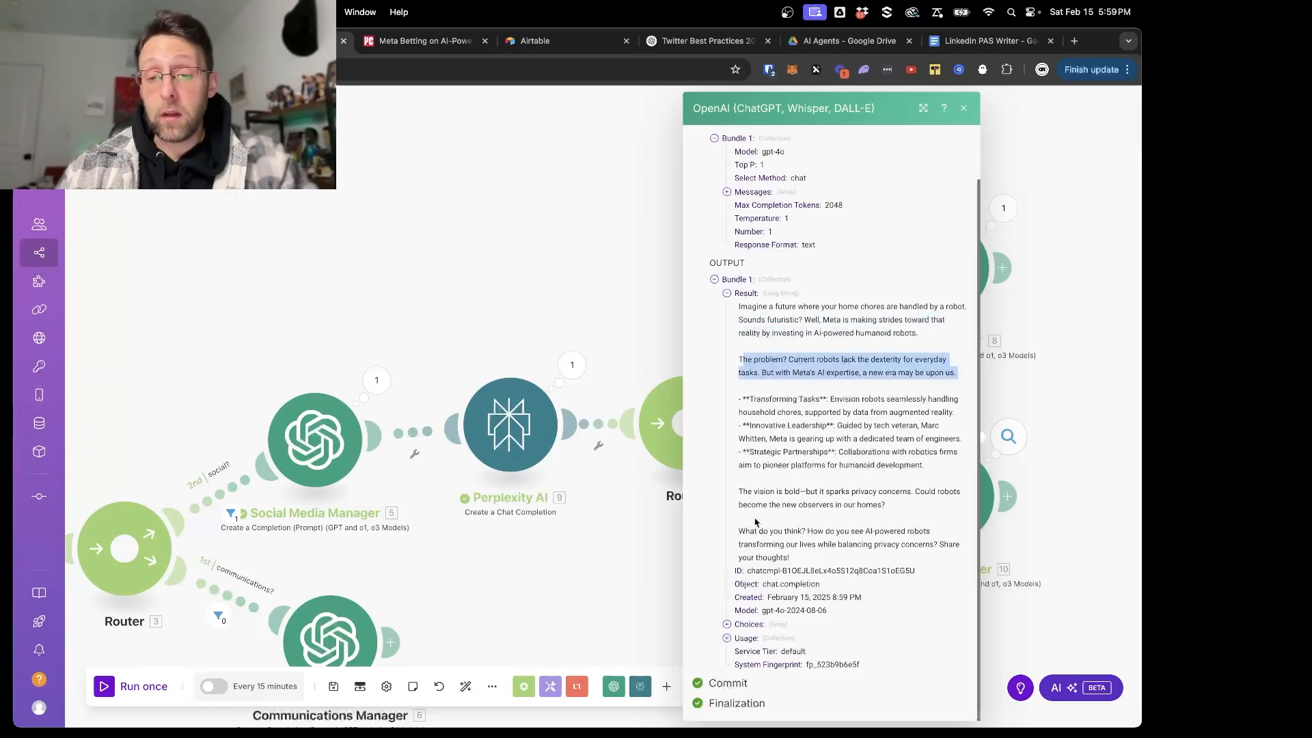
pyautogui.click(566, 282)
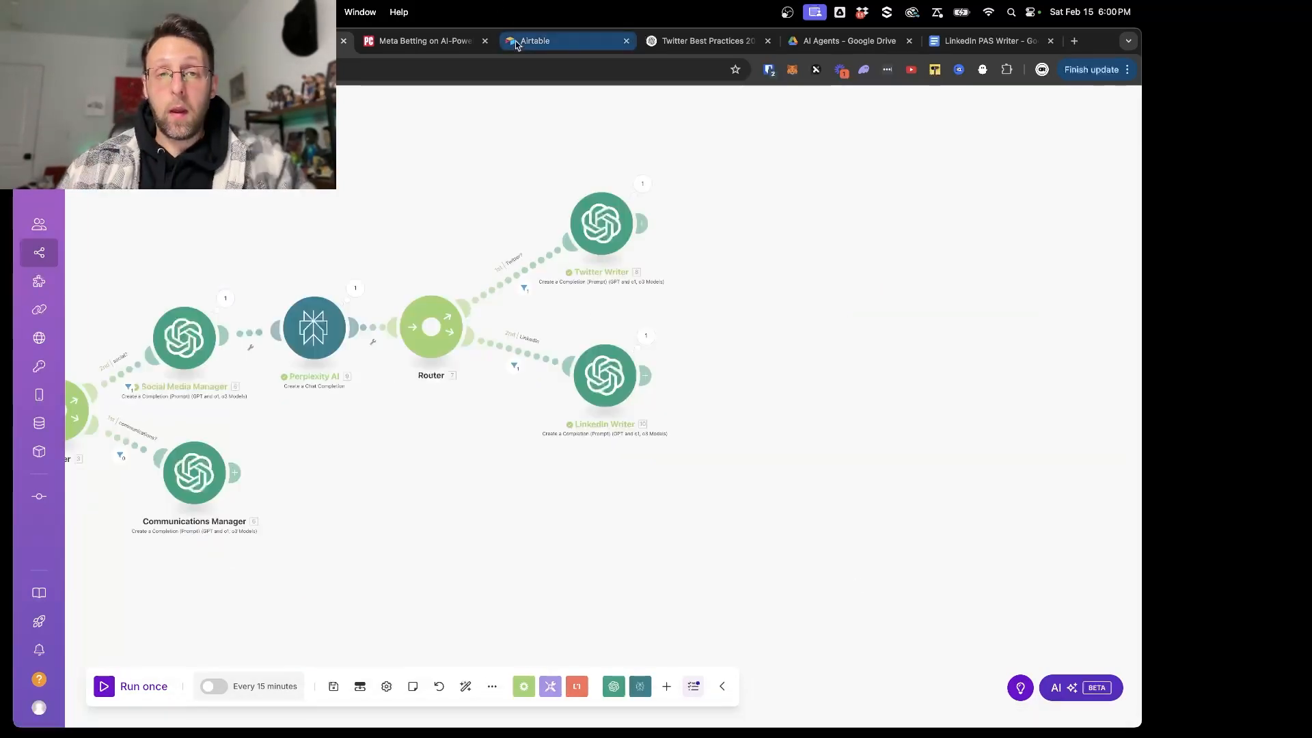
# - Switch to Airtable and create a new base named "Beginner AI Agent" in the Create Together workspace
pyautogui.click(518, 42)
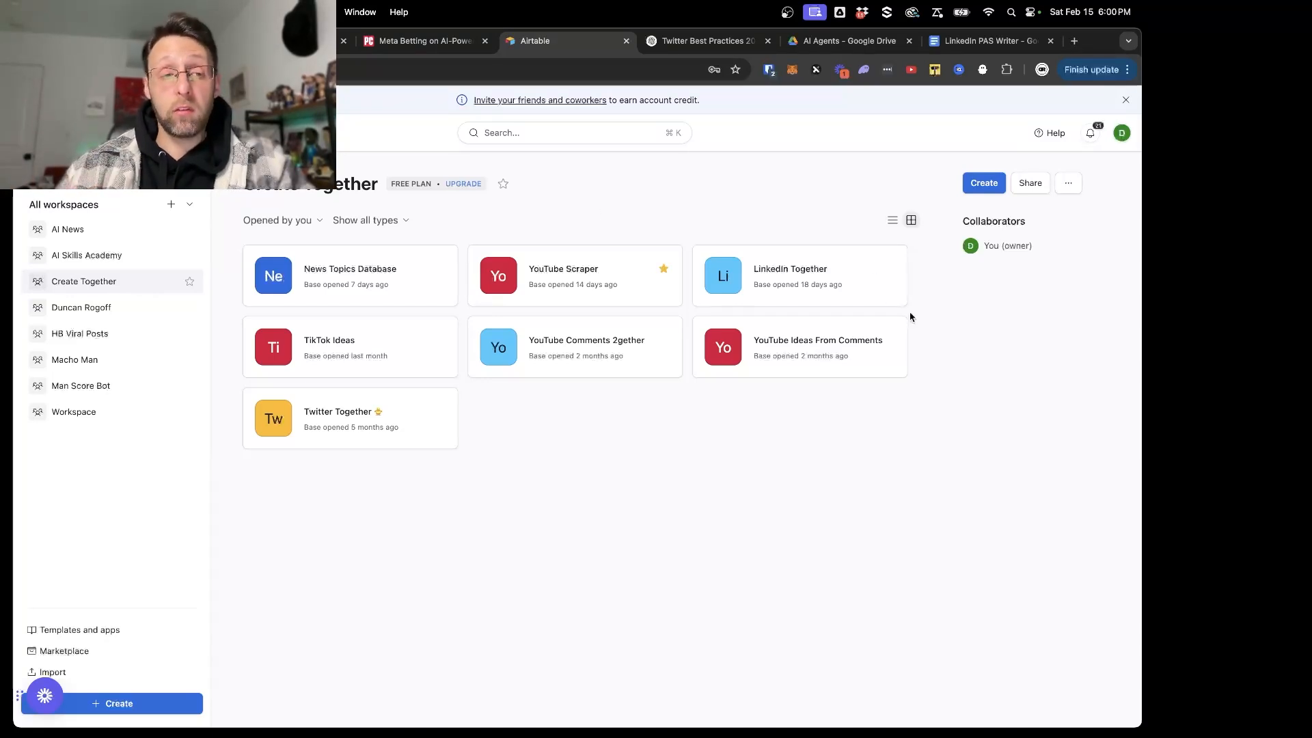
pyautogui.click(985, 183)
pyautogui.click(629, 398)
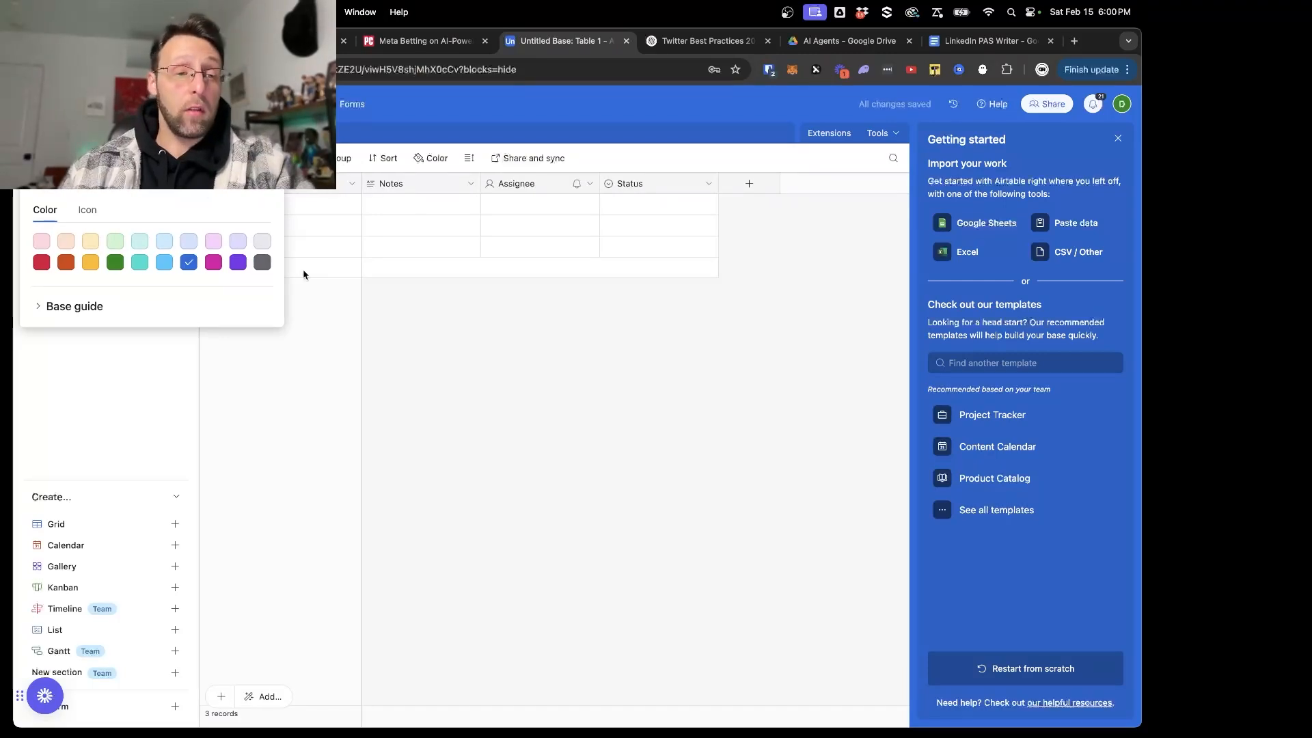
pyautogui.click(424, 366)
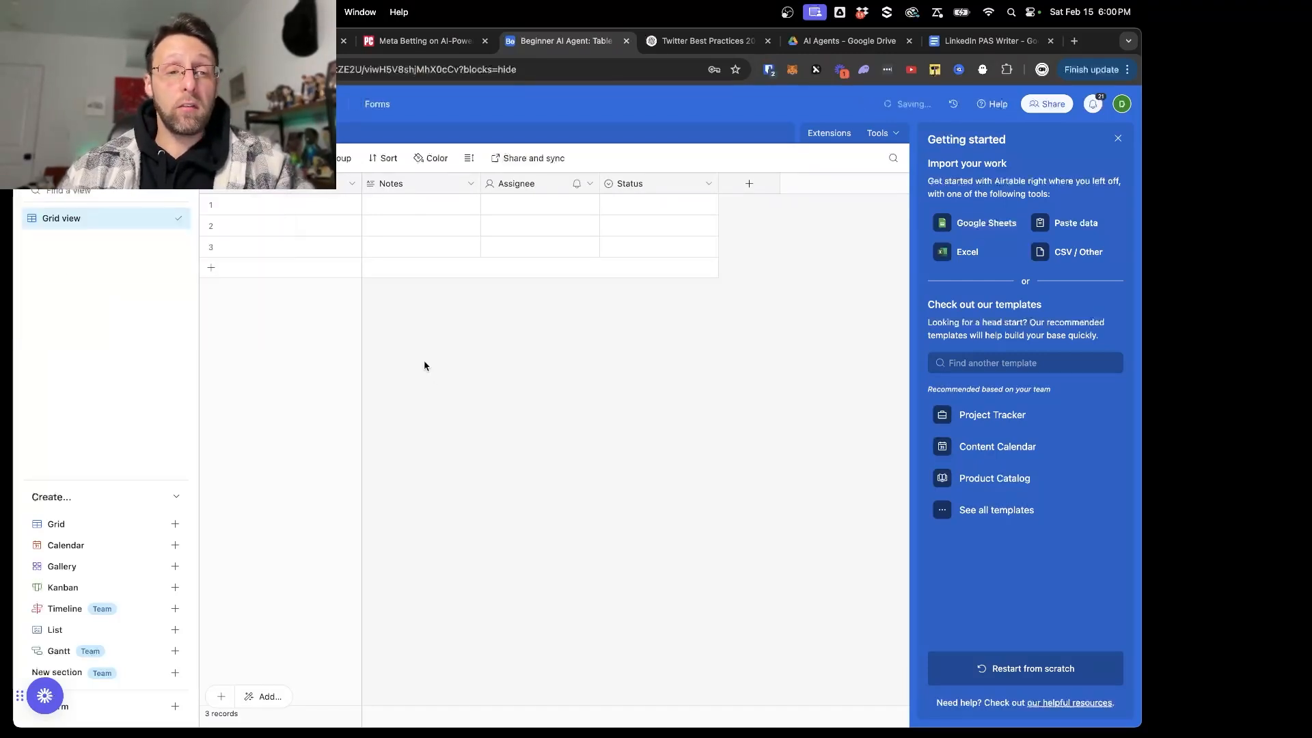
# - Rename the primary Name field to "twitterPost" and change its type to Long text
pyautogui.click(353, 184)
pyautogui.click(322, 212)
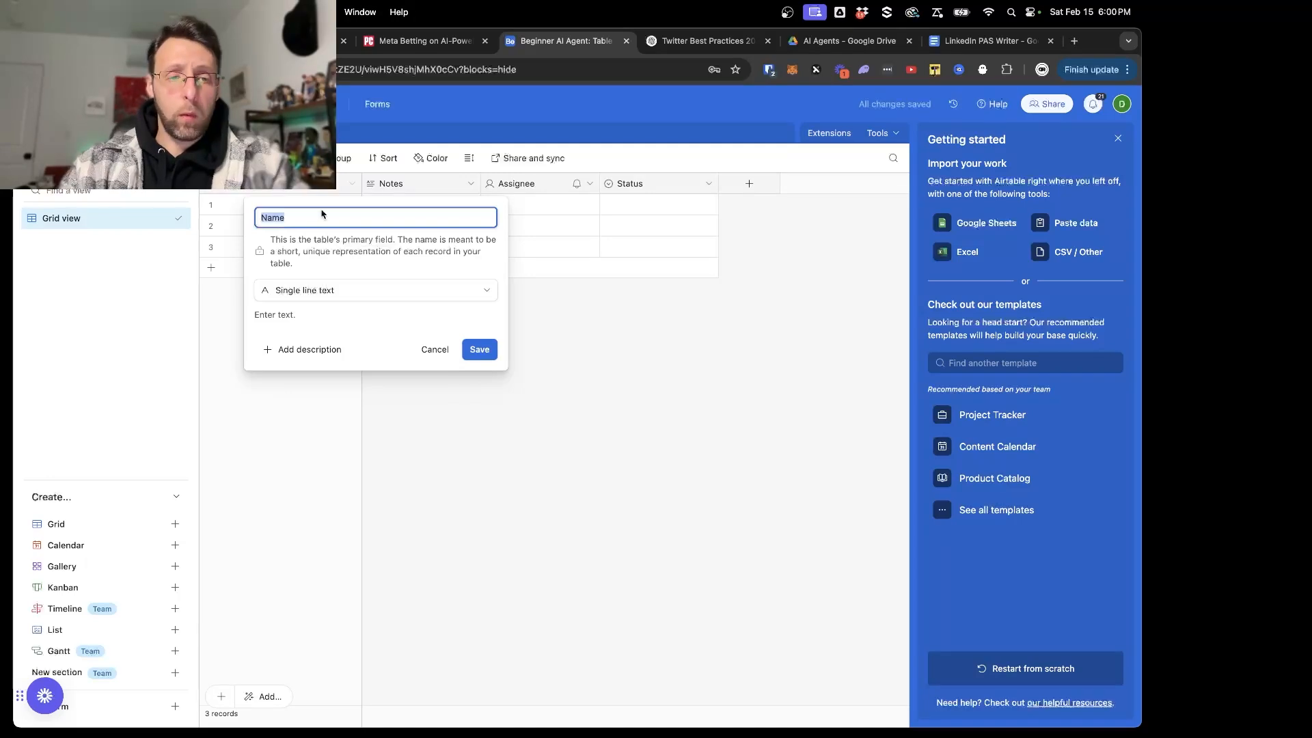
pyautogui.write('Twit')
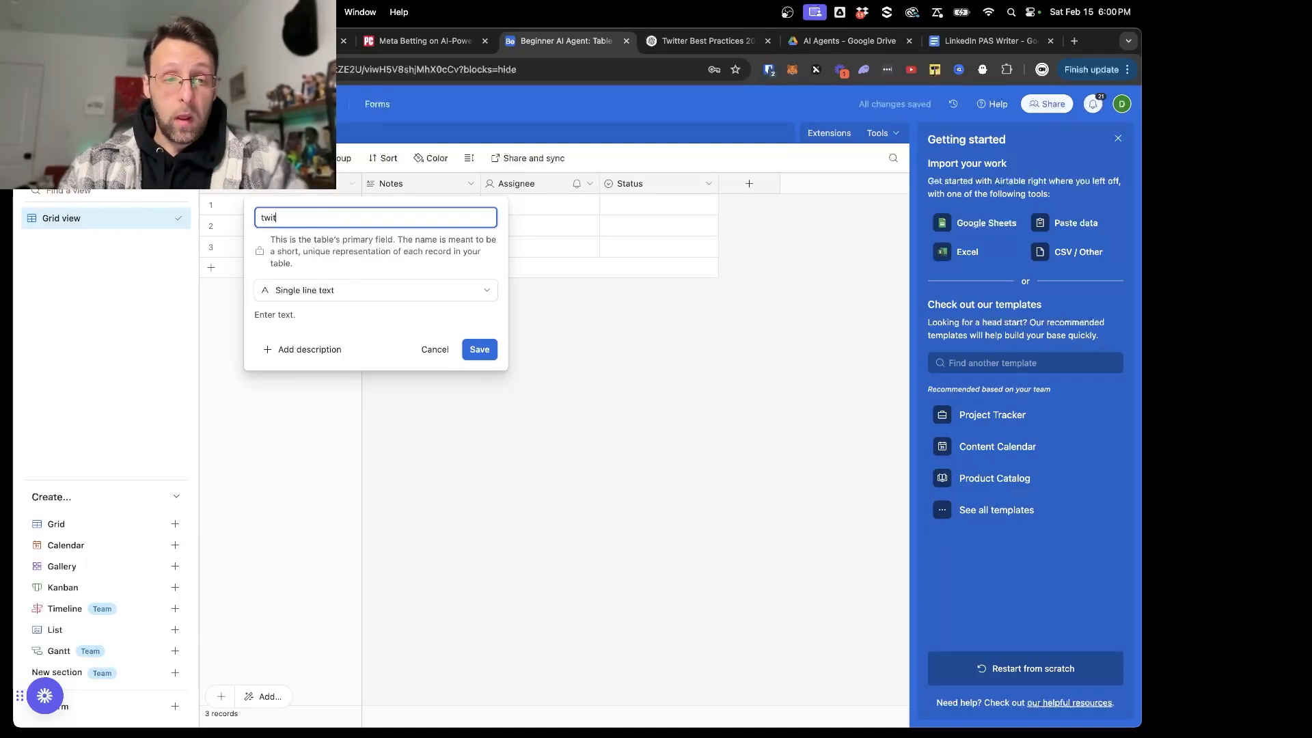
pyautogui.write('terPost')
pyautogui.click(376, 290)
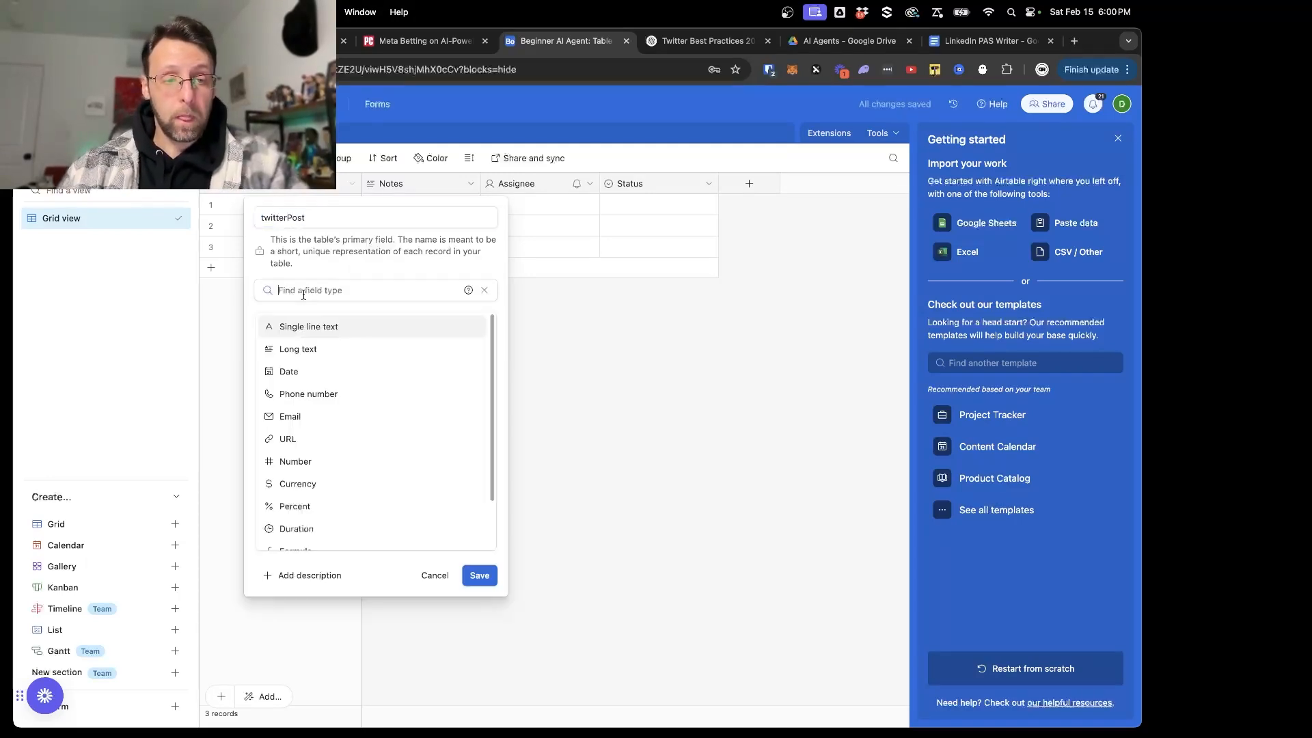
pyautogui.click(294, 348)
pyautogui.click(546, 376)
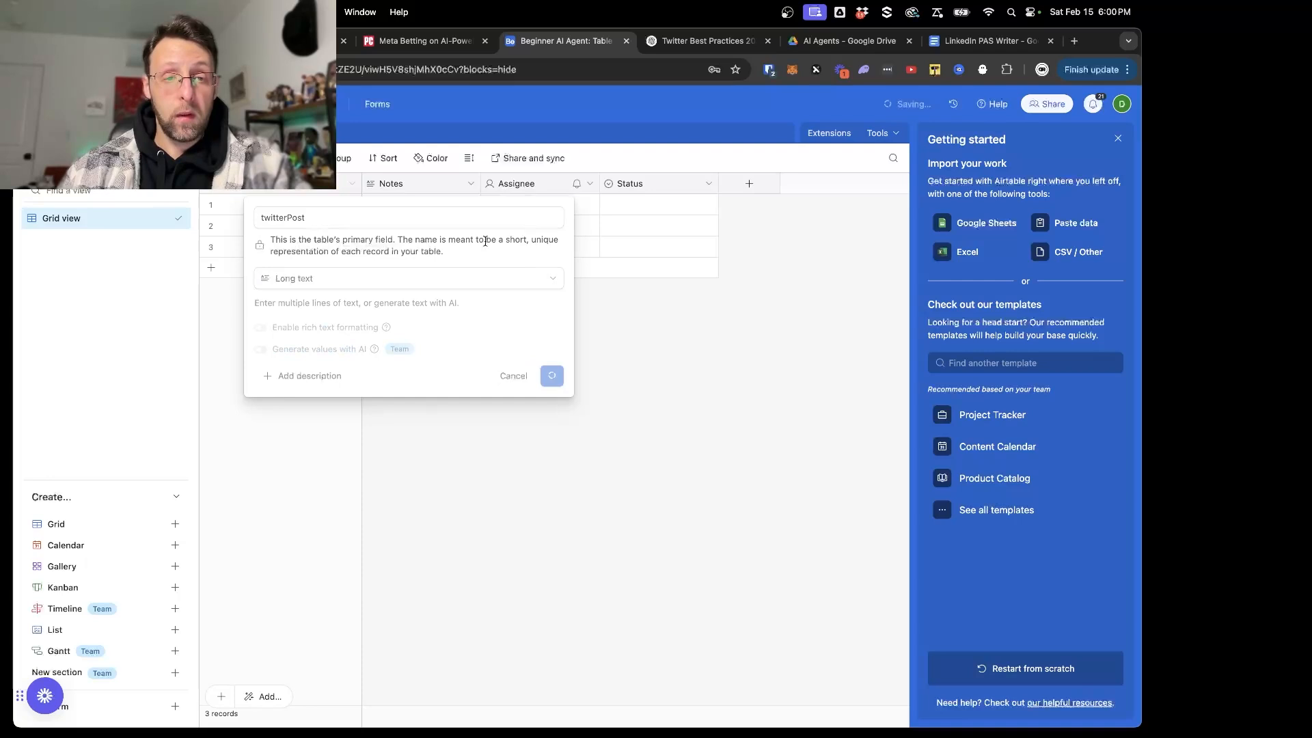
# - Rename the Notes field to "linkedinPost", keeping it as Long text
pyautogui.doubleClick(399, 186)
pyautogui.doubleClick(410, 224)
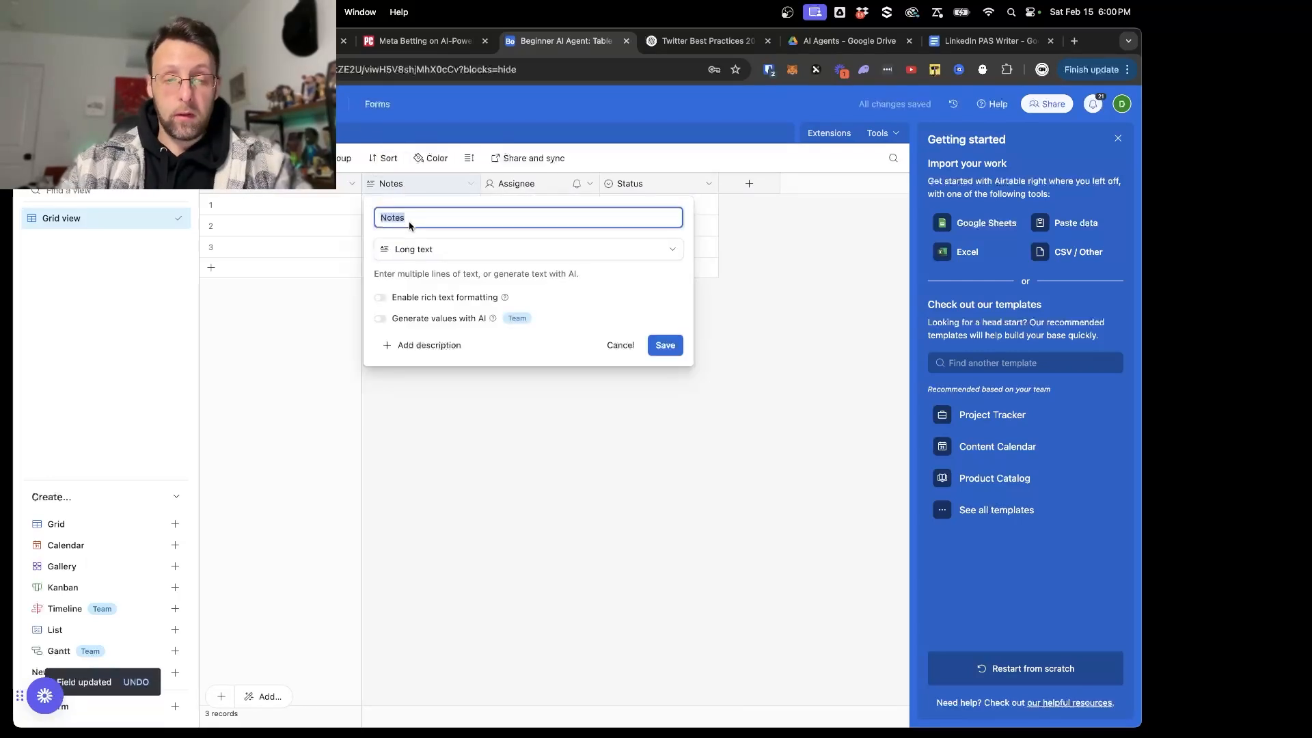
pyautogui.write('linkedin')
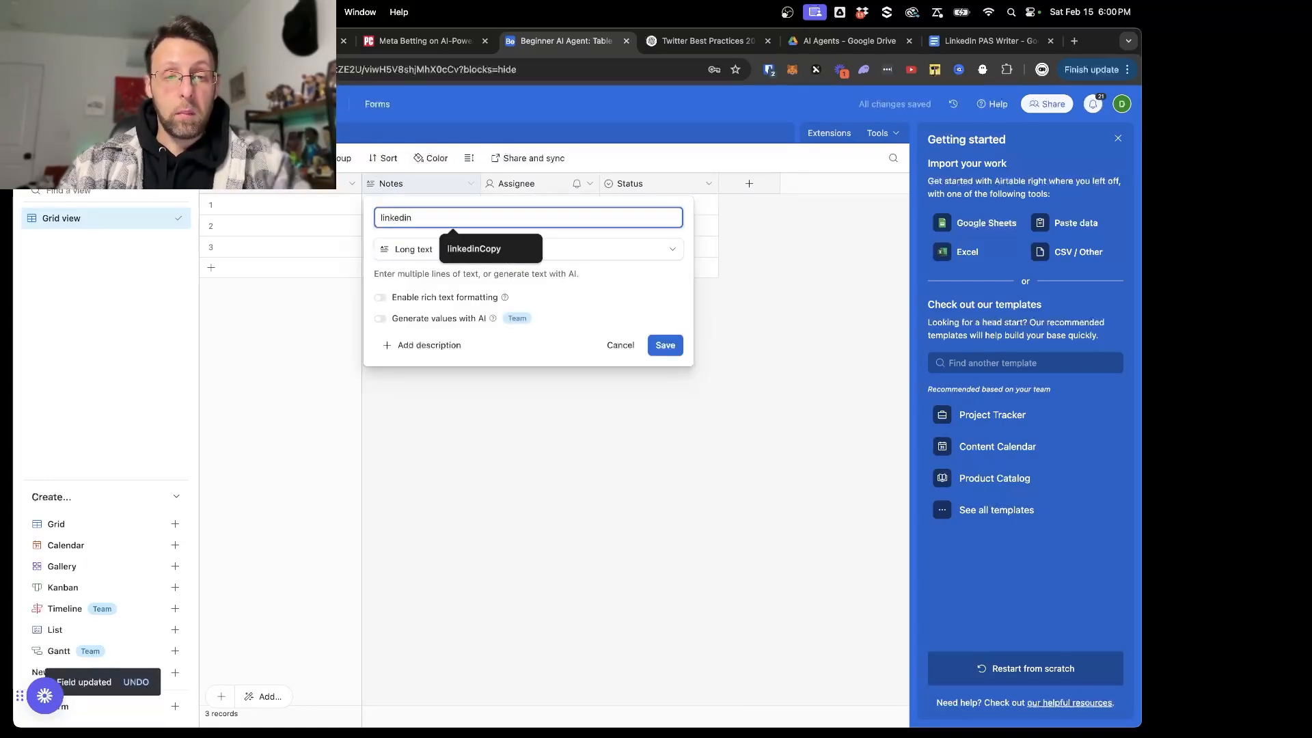
pyautogui.write('Post')
pyautogui.press('Return')
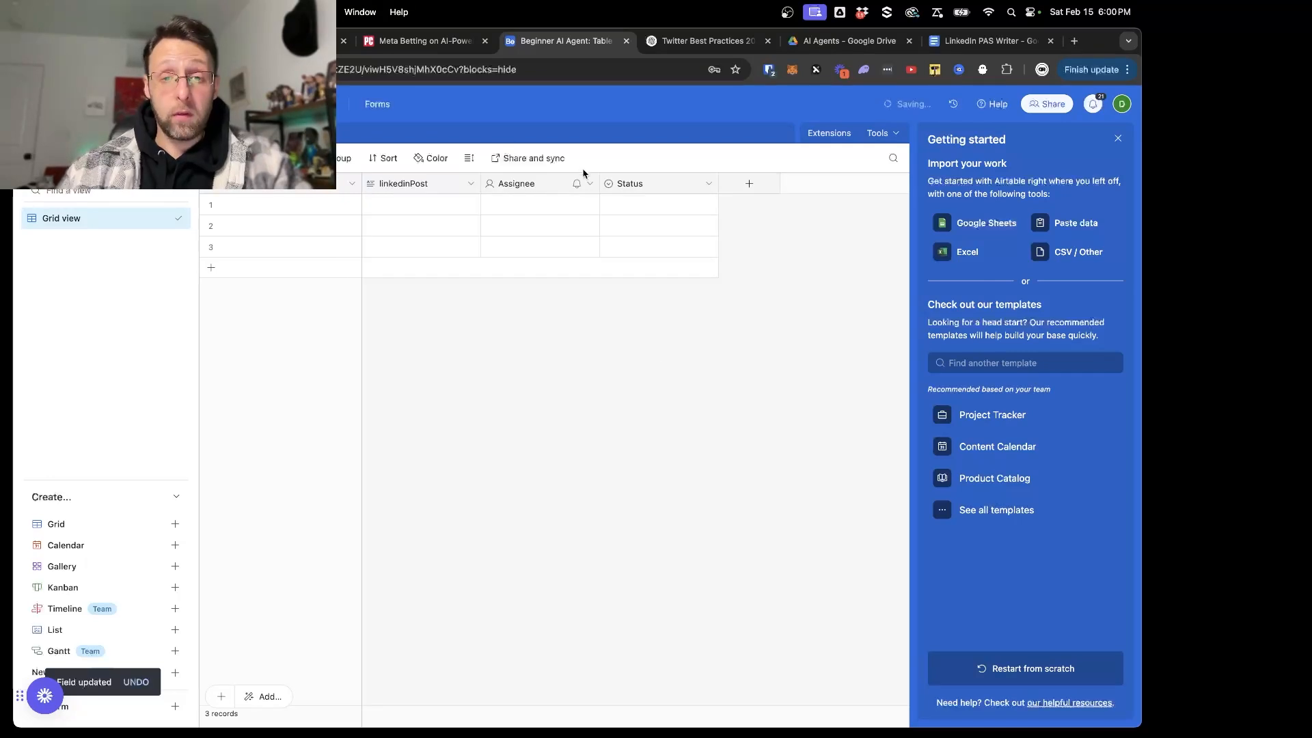
# - Delete the Assignee and Status fields from the table
pyautogui.click(590, 184)
pyautogui.click(545, 540)
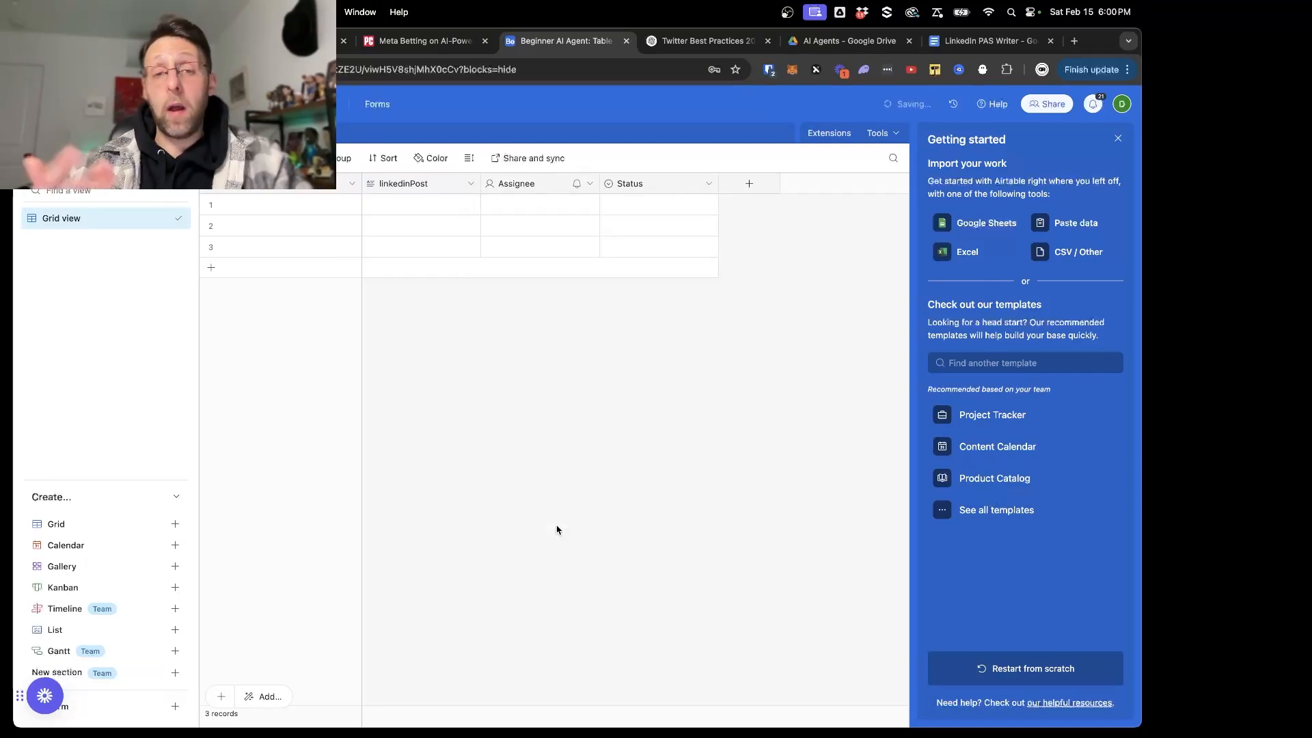
pyautogui.click(589, 185)
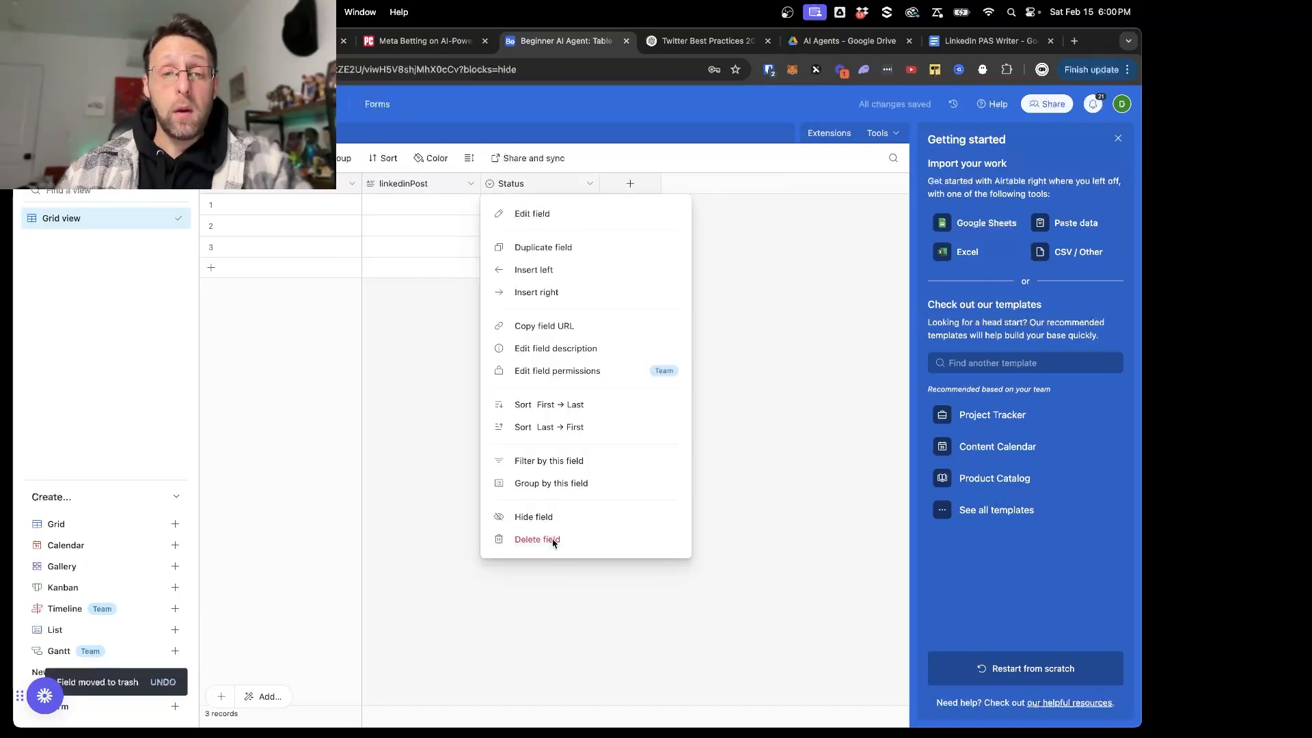
pyautogui.click(538, 540)
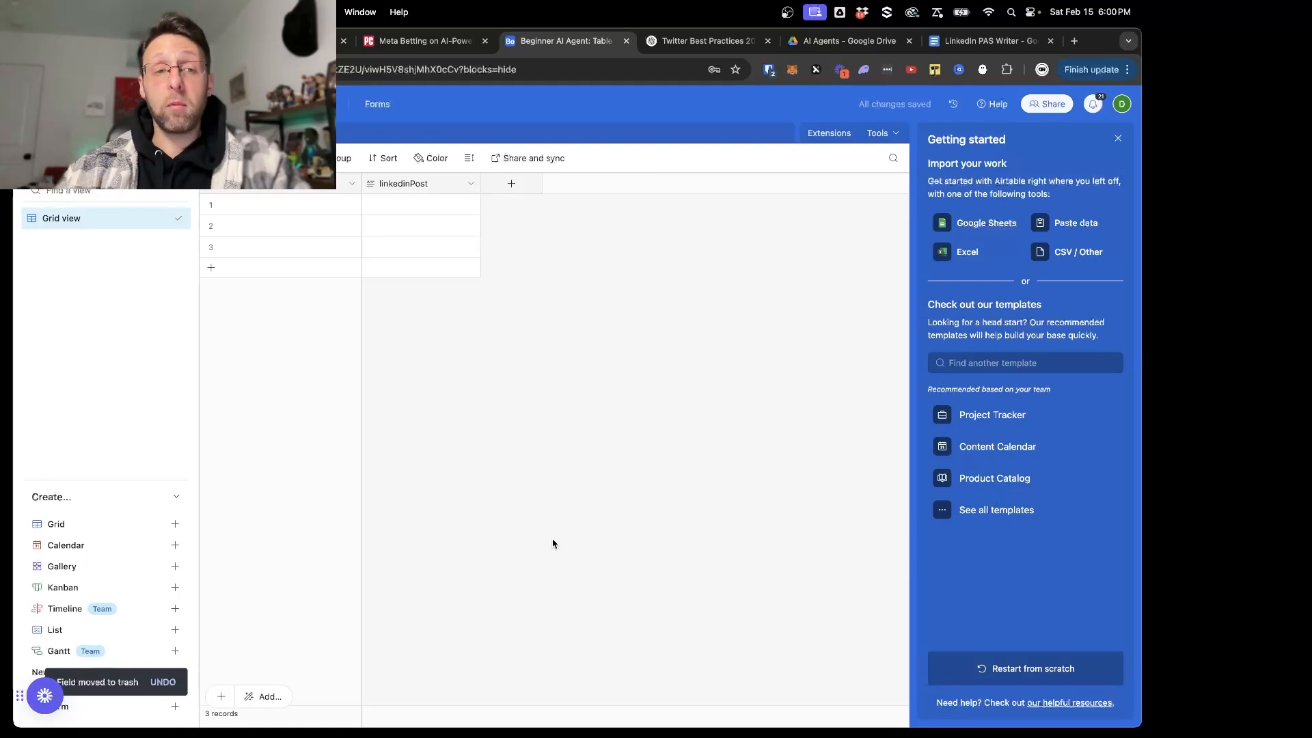
# - Switch to Make, try an X Create a Post module after the Twitter Writer with its Result as the text content, and delete the module
pyautogui.click(293, 41)
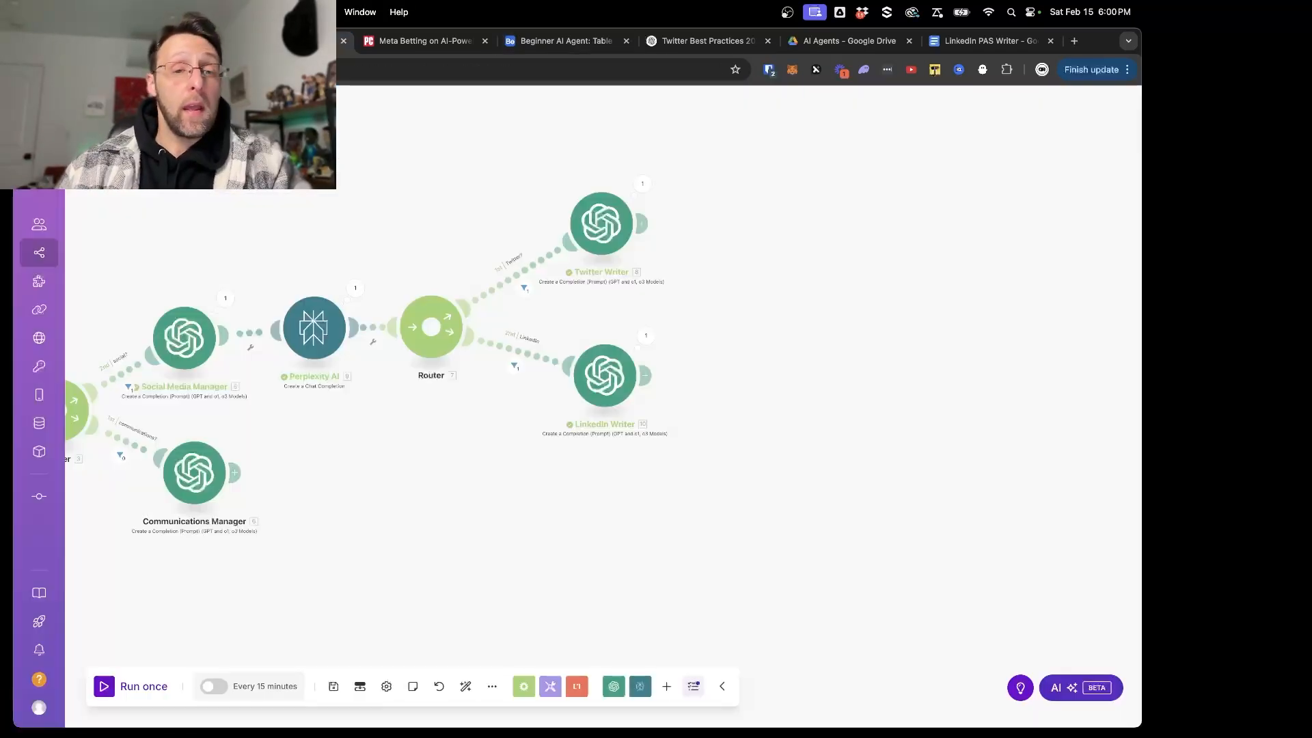
pyautogui.click(641, 225)
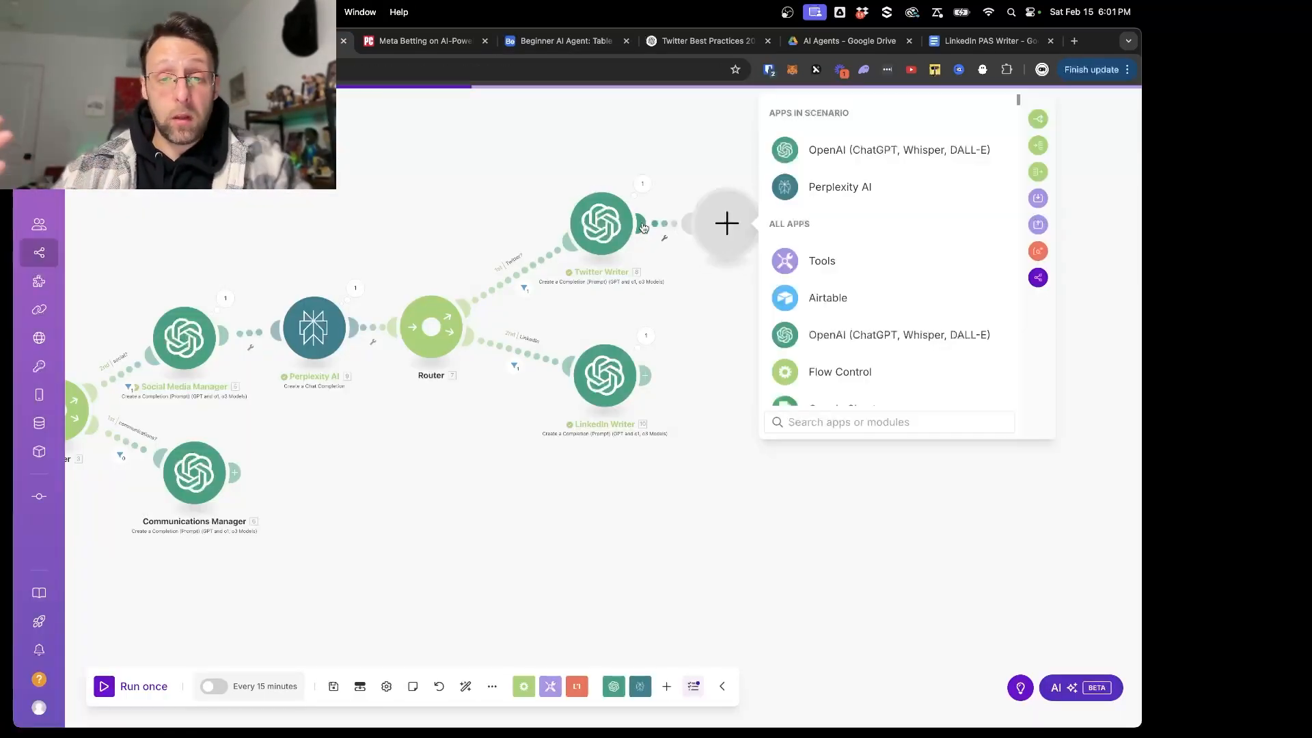
pyautogui.write('twitt')
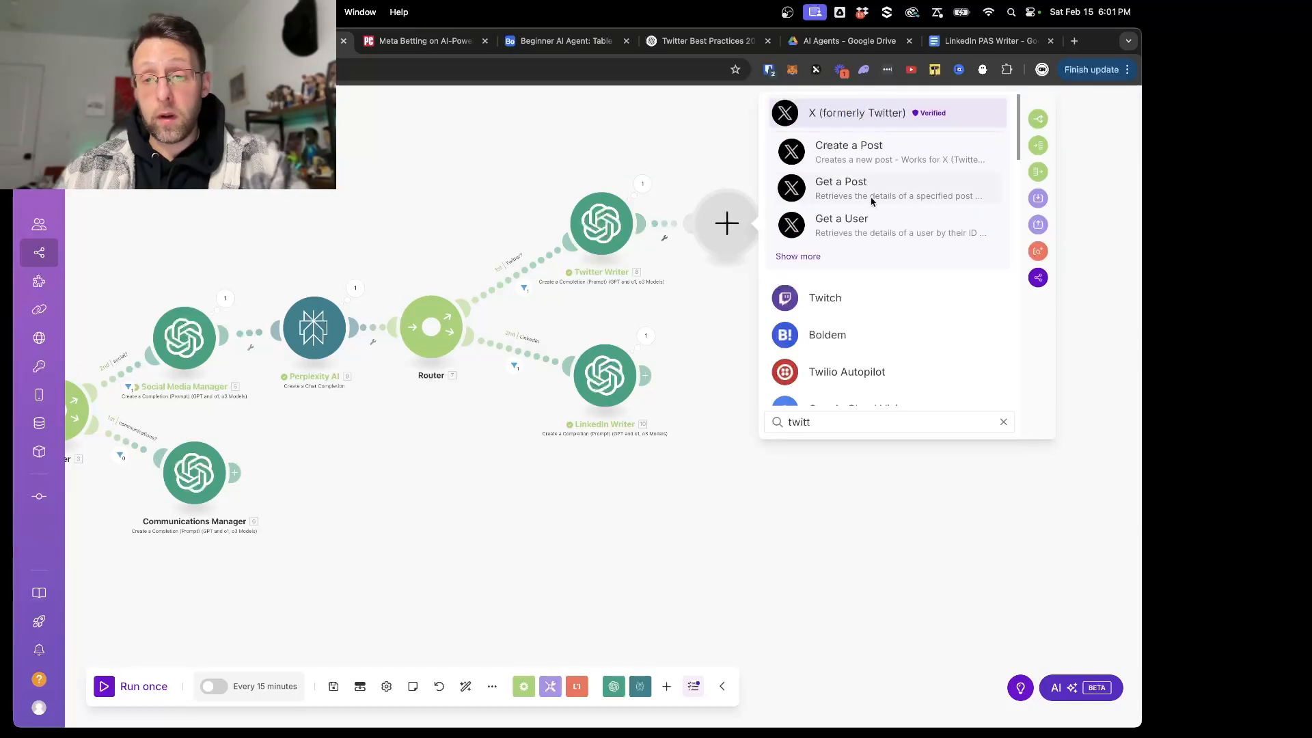
pyautogui.click(825, 155)
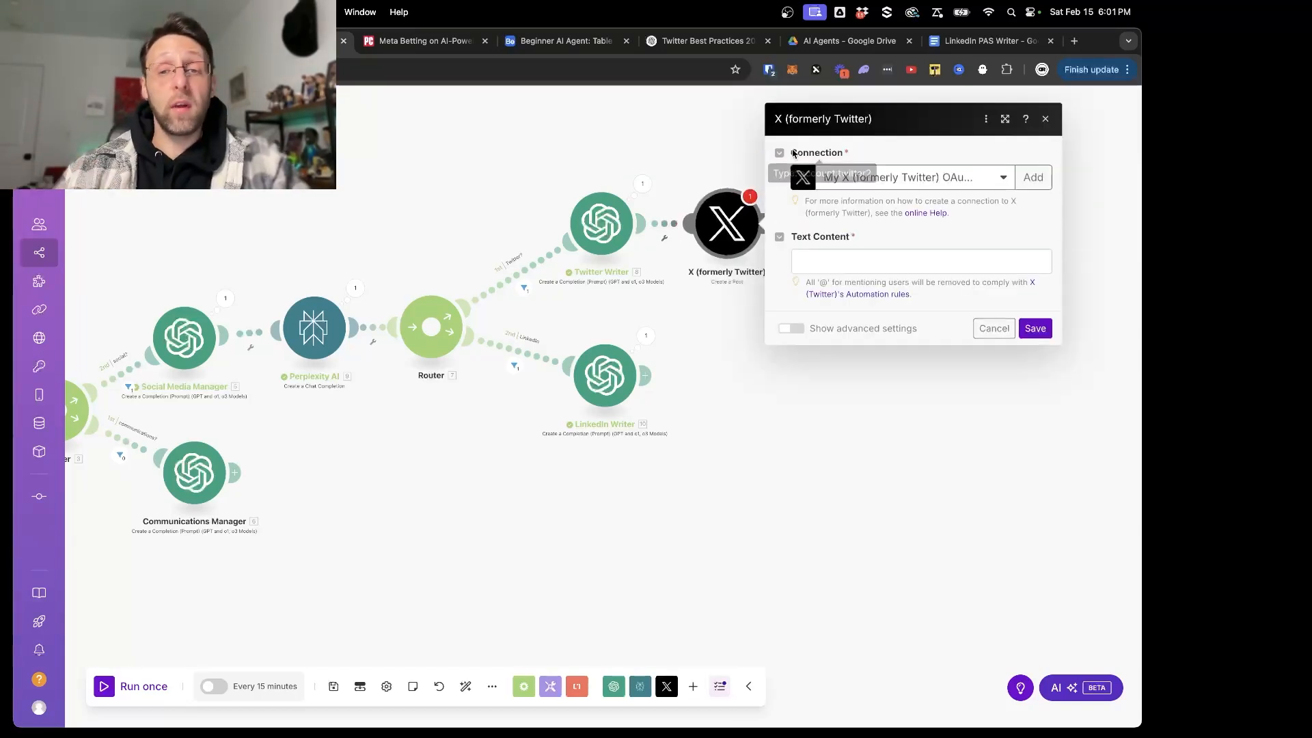
pyautogui.click(877, 258)
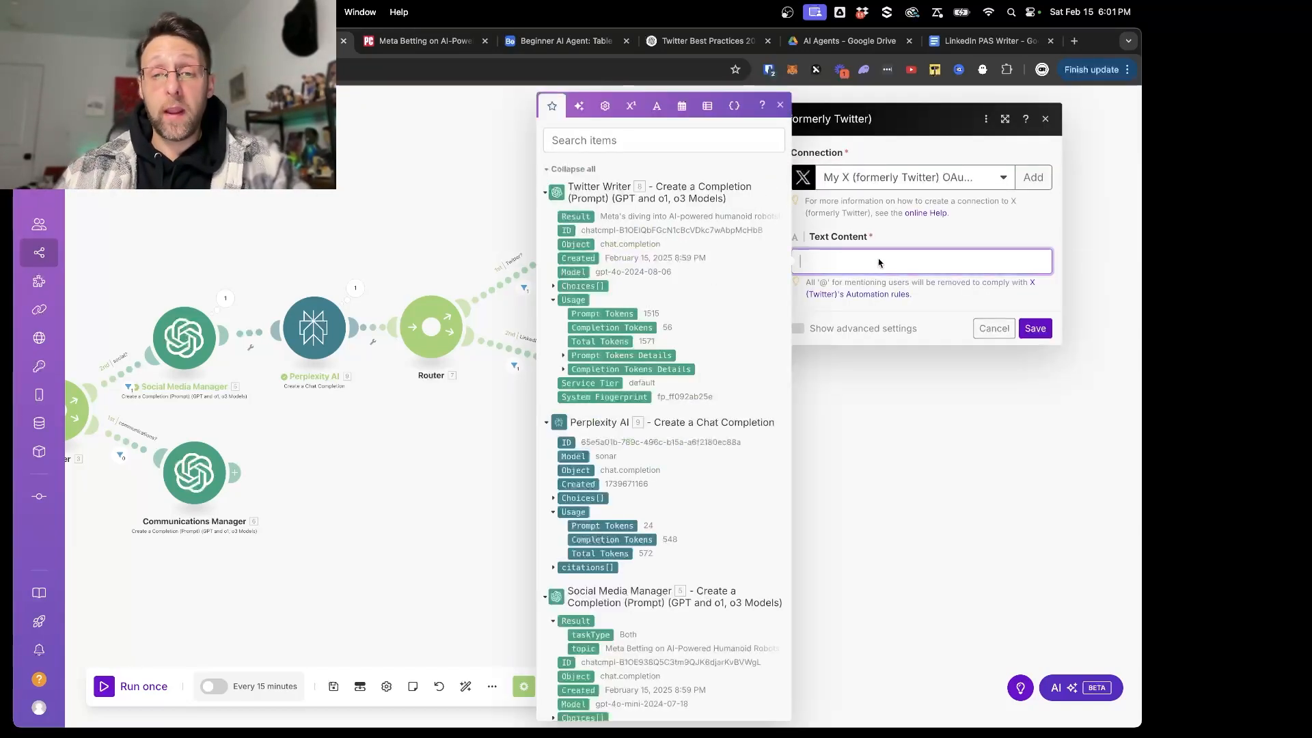
pyautogui.click(578, 216)
pyautogui.click(1035, 328)
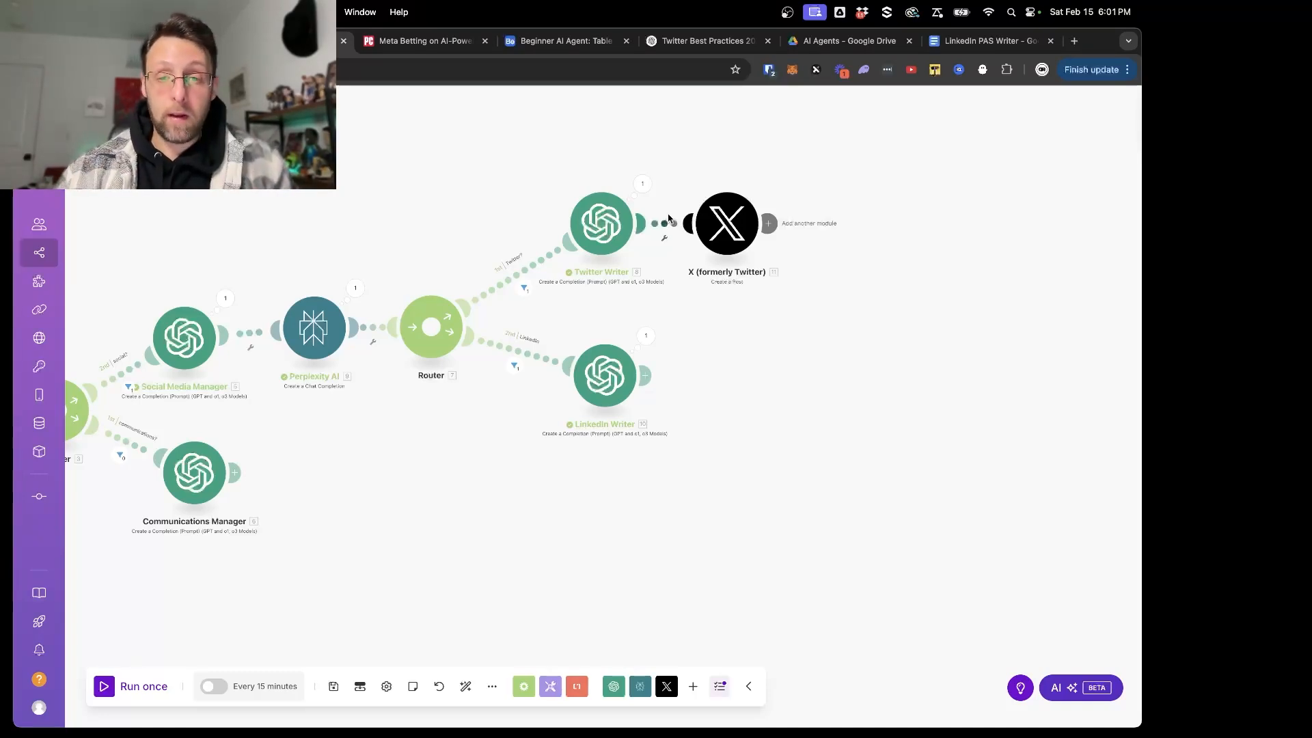
pyautogui.rightClick(708, 232)
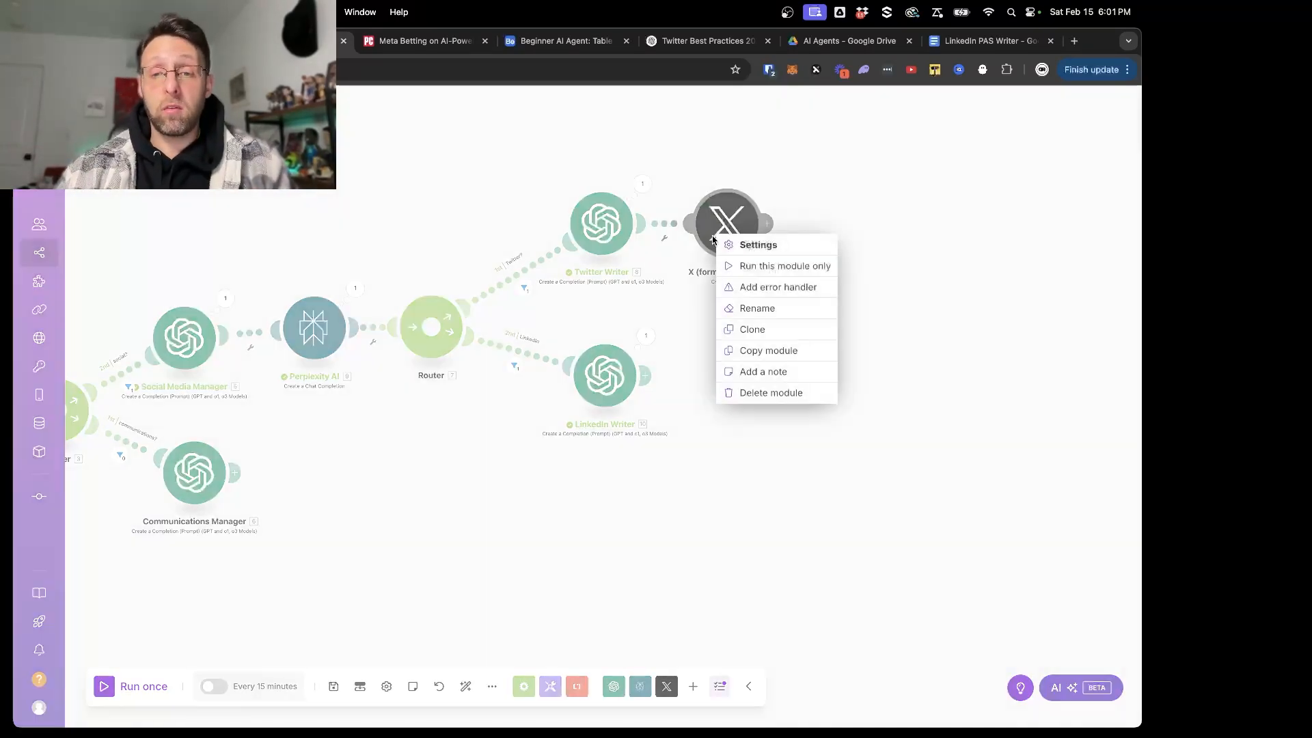
pyautogui.click(752, 391)
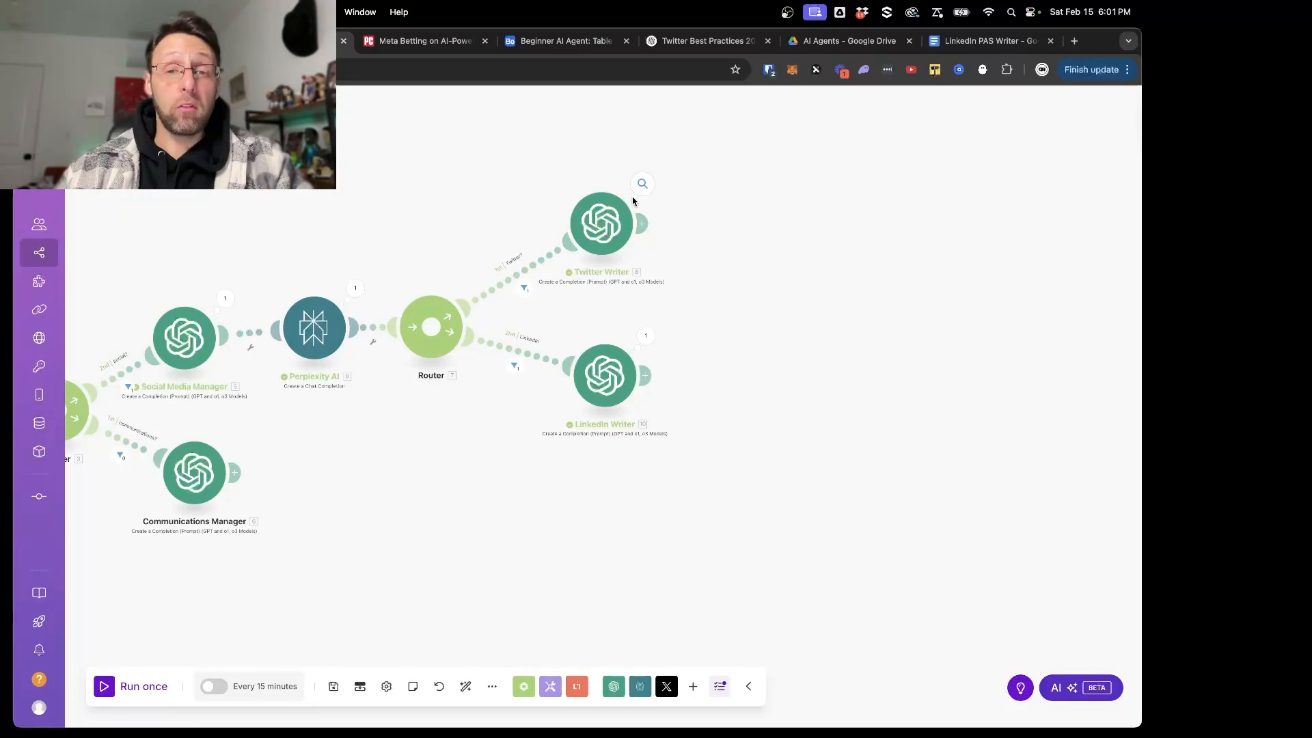
pyautogui.click(641, 223)
pyautogui.write('ai')
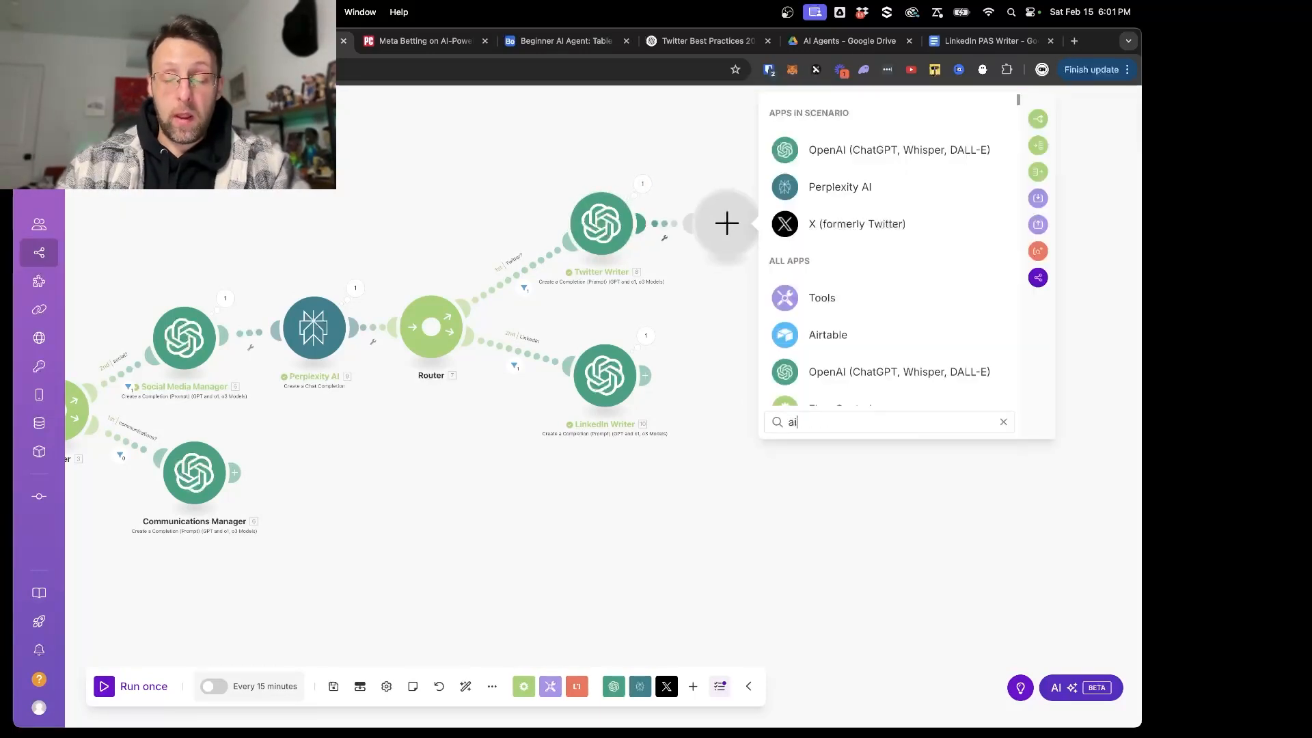
pyautogui.write('rtab')
pyautogui.click(436, 178)
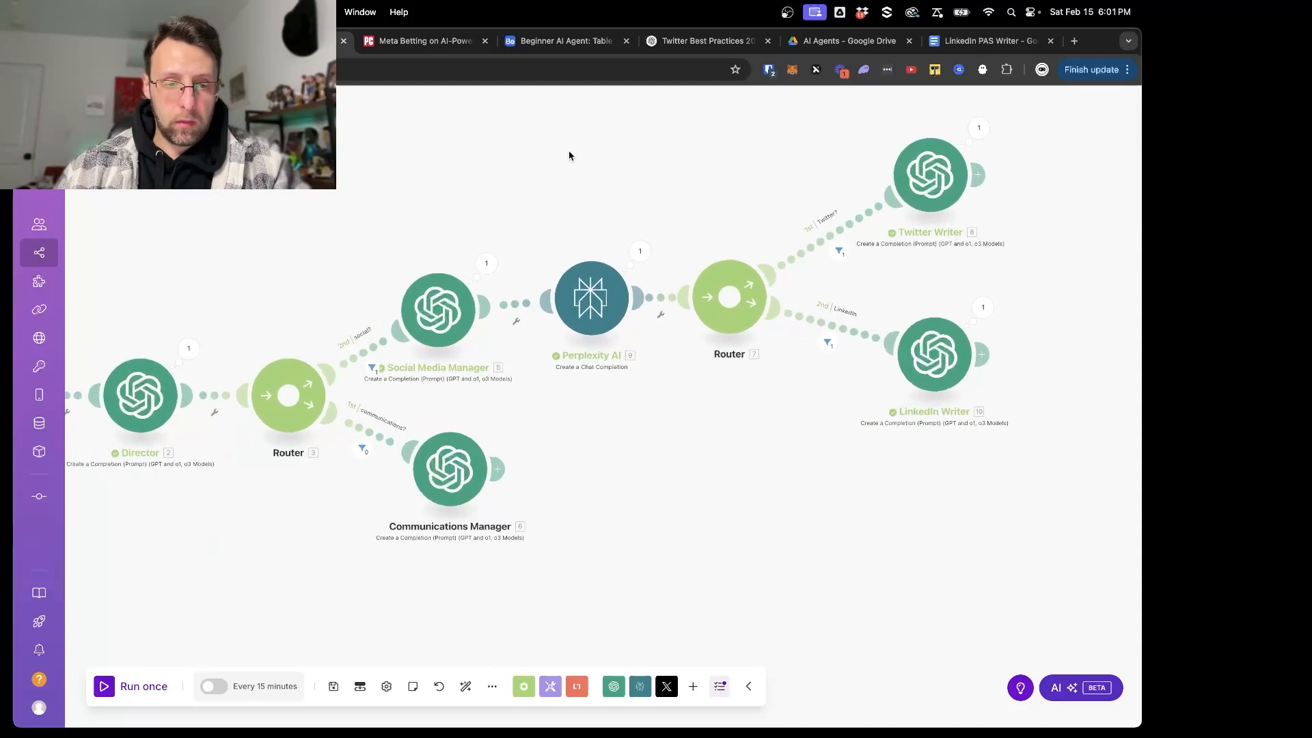
# - Switch to Airtable, insert a single line text field named "Topic" after twitterPost, and make it the primary field
pyautogui.click(566, 40)
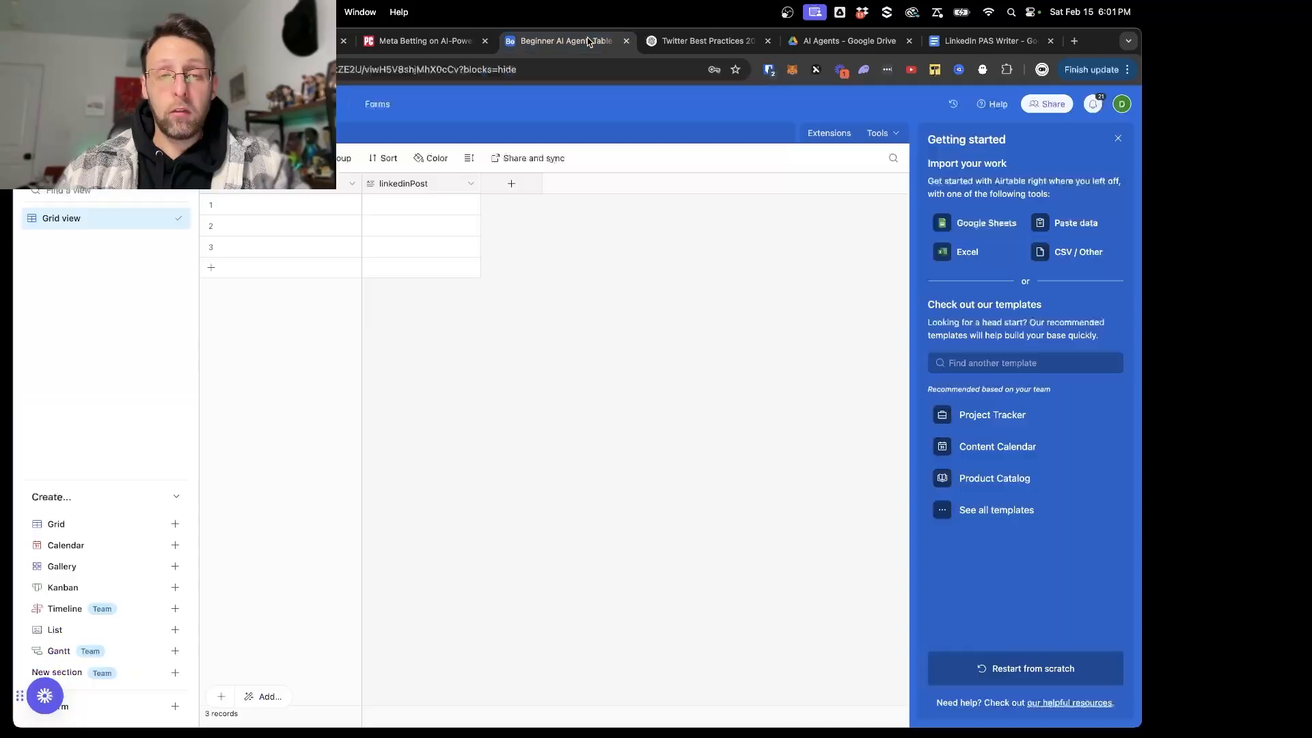
pyautogui.click(351, 184)
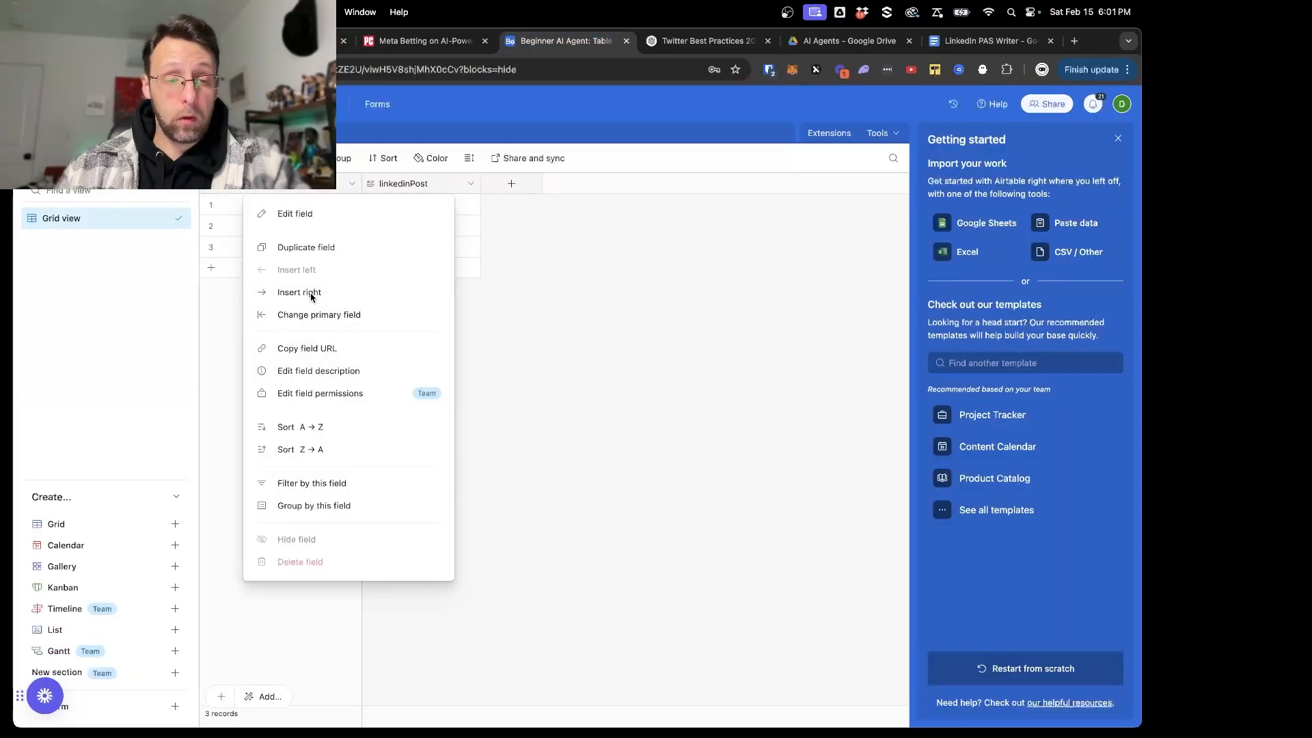
pyautogui.click(310, 292)
pyautogui.write('Ti')
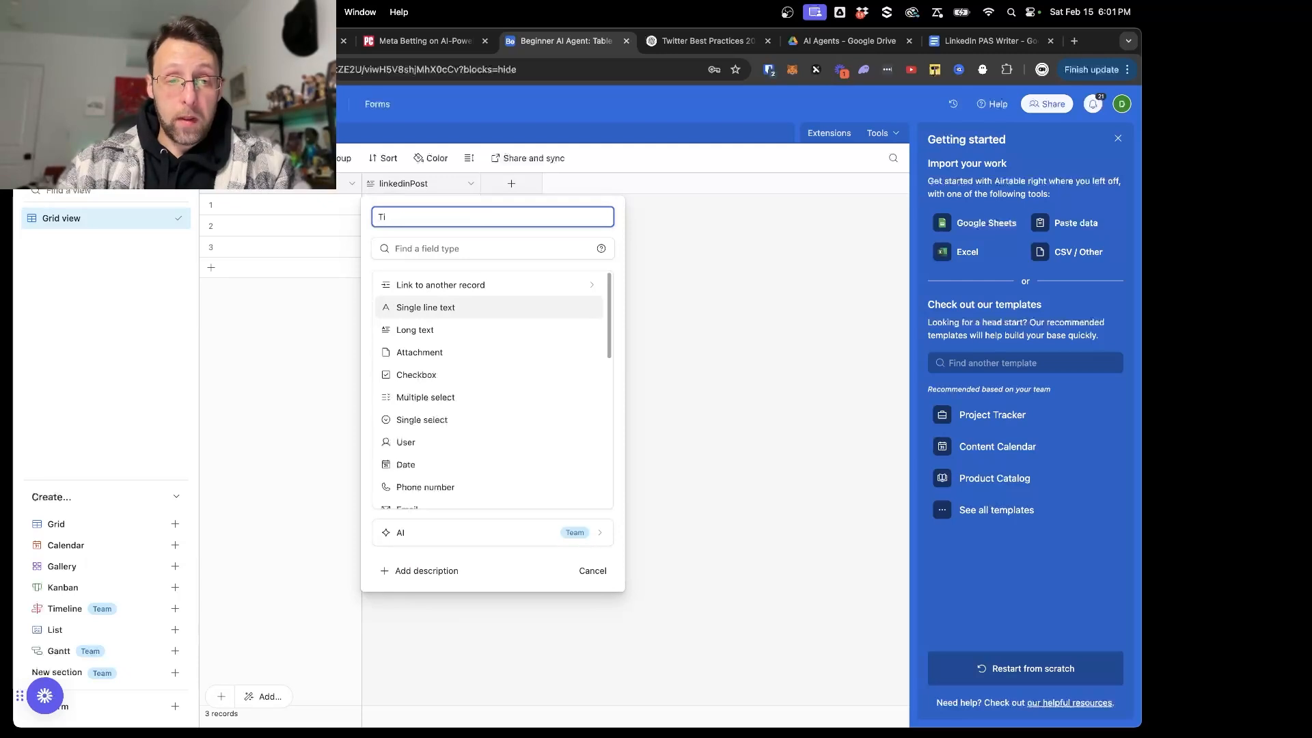
pyautogui.write('opoc')
pyautogui.click(419, 311)
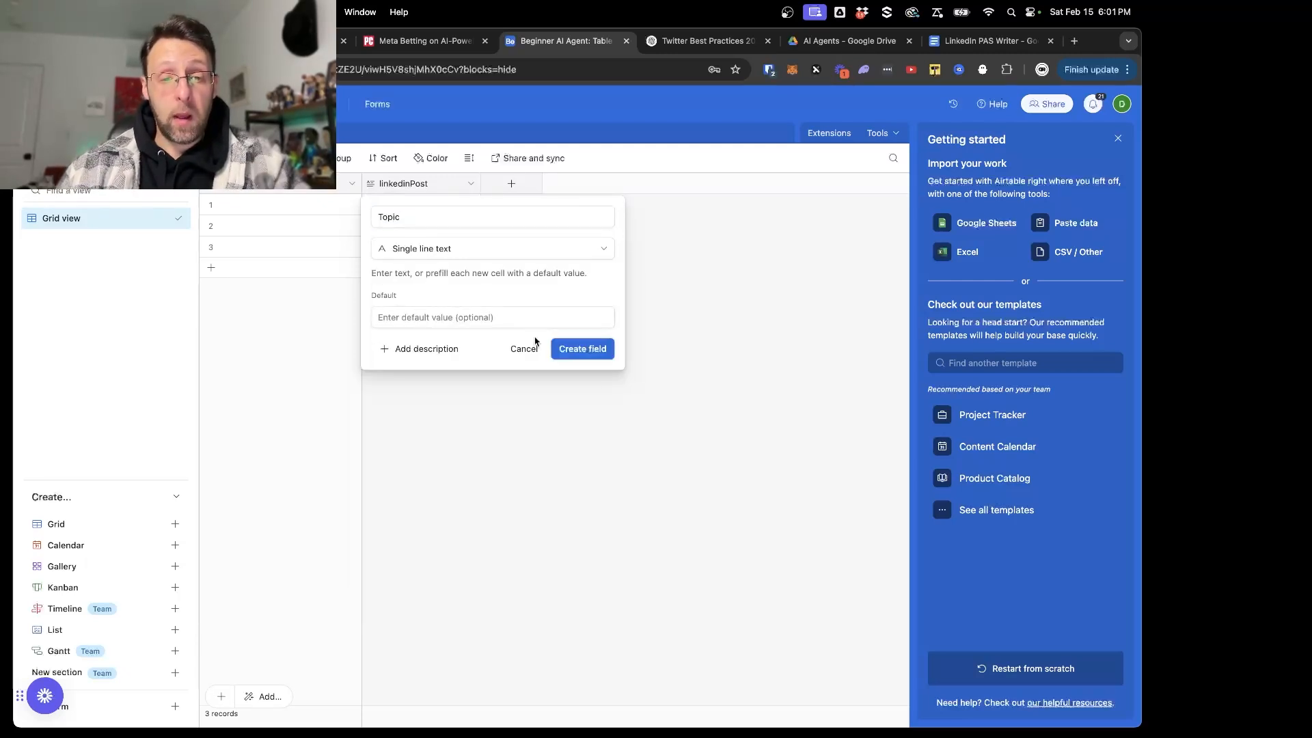
pyautogui.click(566, 352)
pyautogui.moveTo(391, 183); pyautogui.dragTo(254, 184)
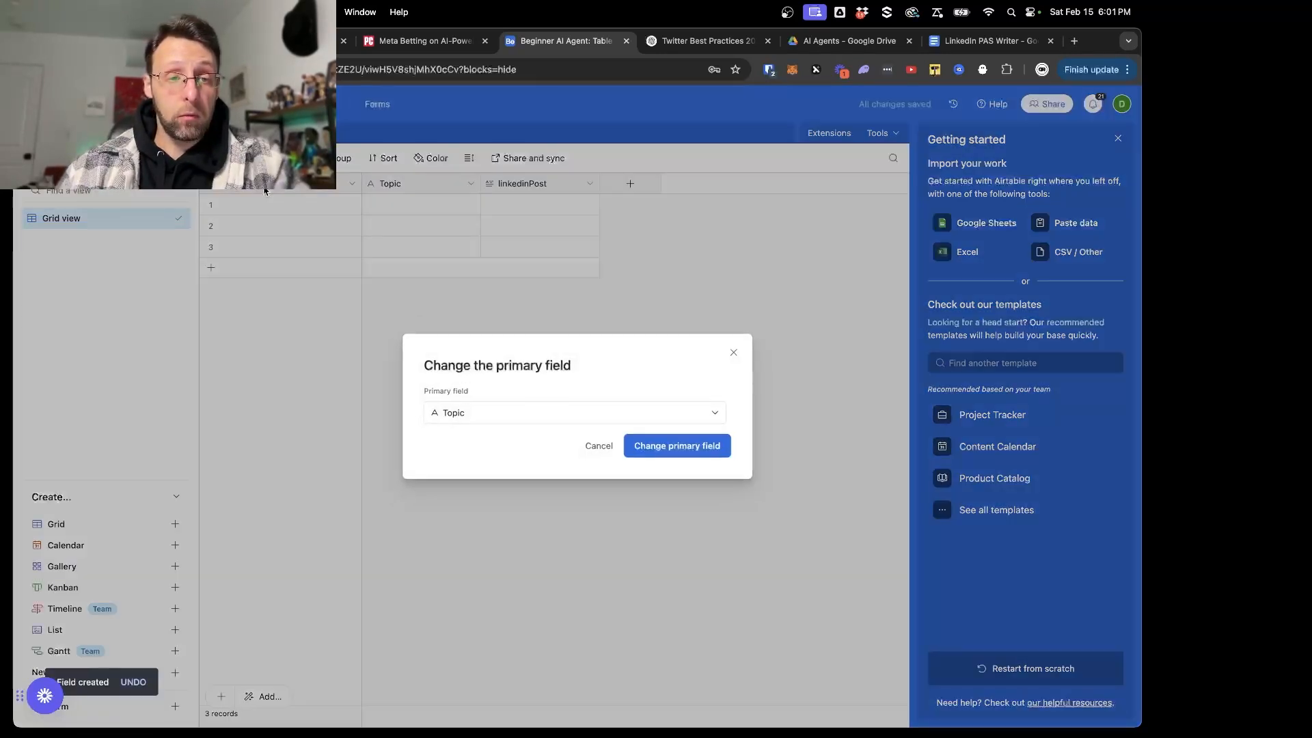
pyautogui.click(704, 456)
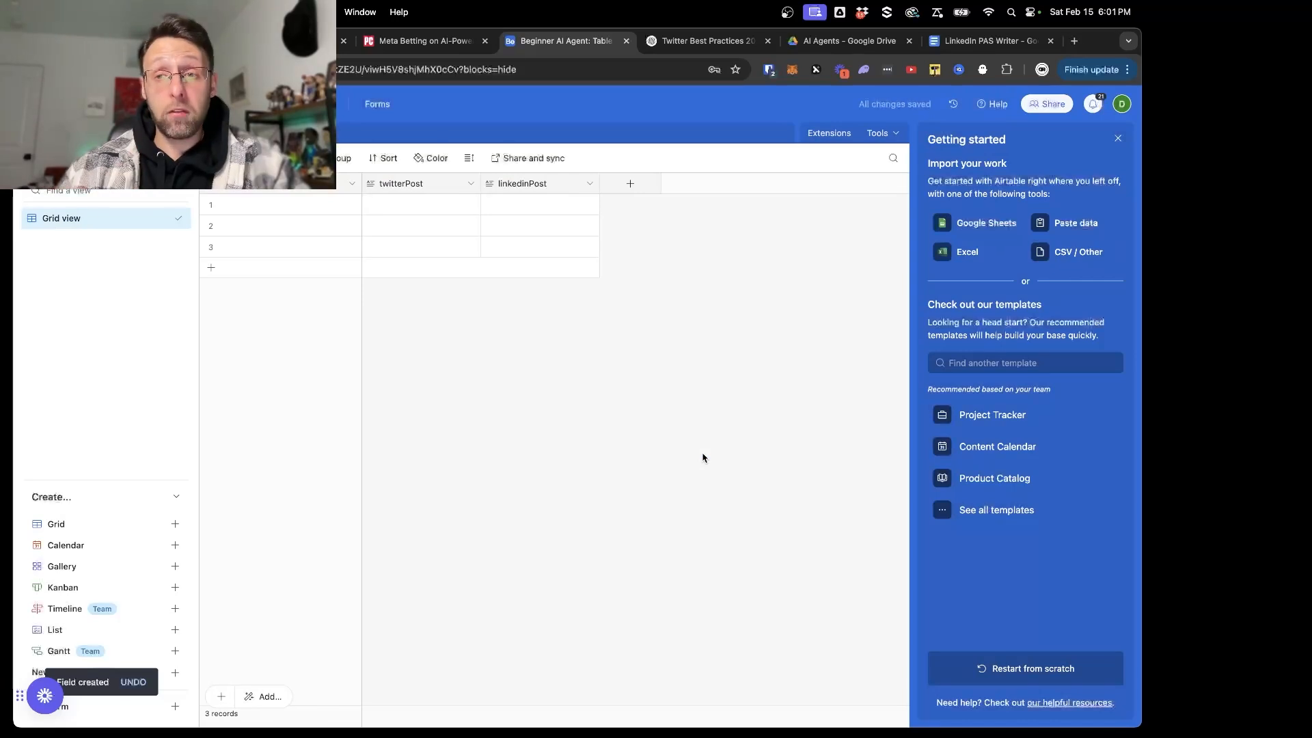
# - Give the personal access token named "Working Airtable Token" access to the Beginner AI Agent base, save the changes, and return to Airtable
pyautogui.click(1122, 104)
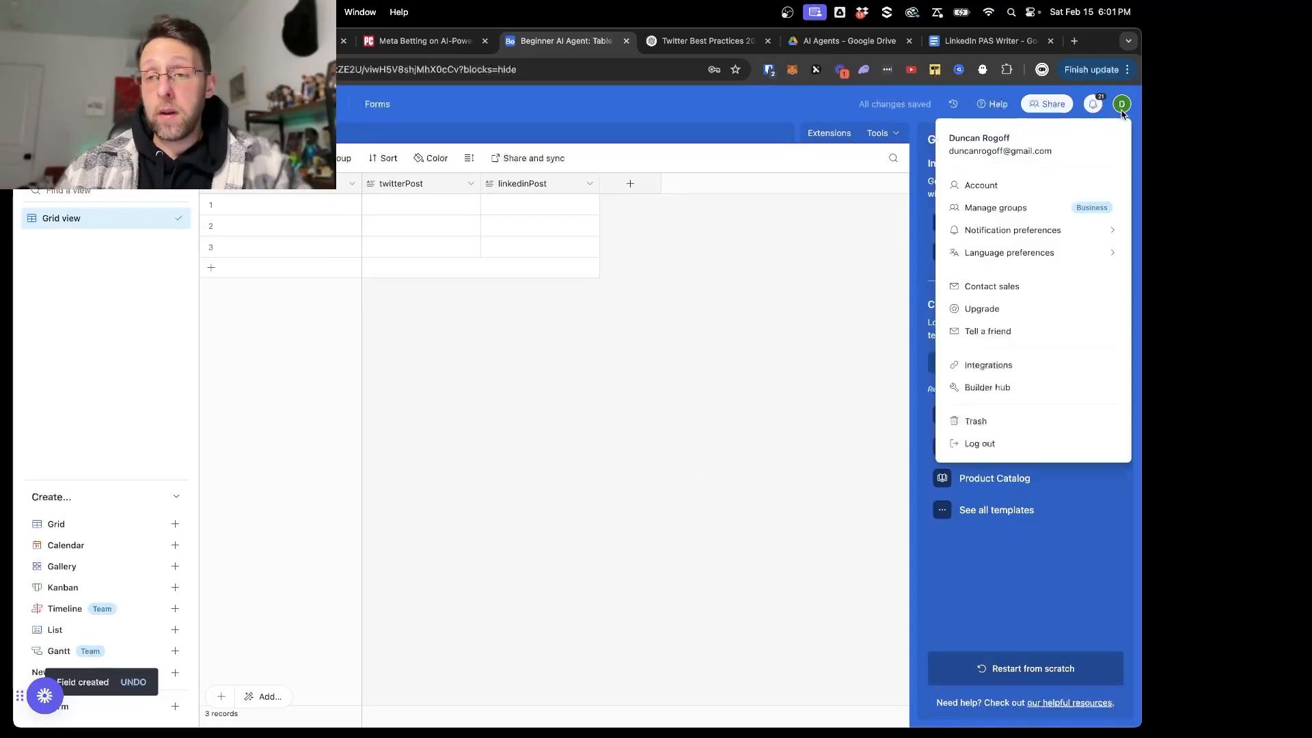
pyautogui.click(1019, 398)
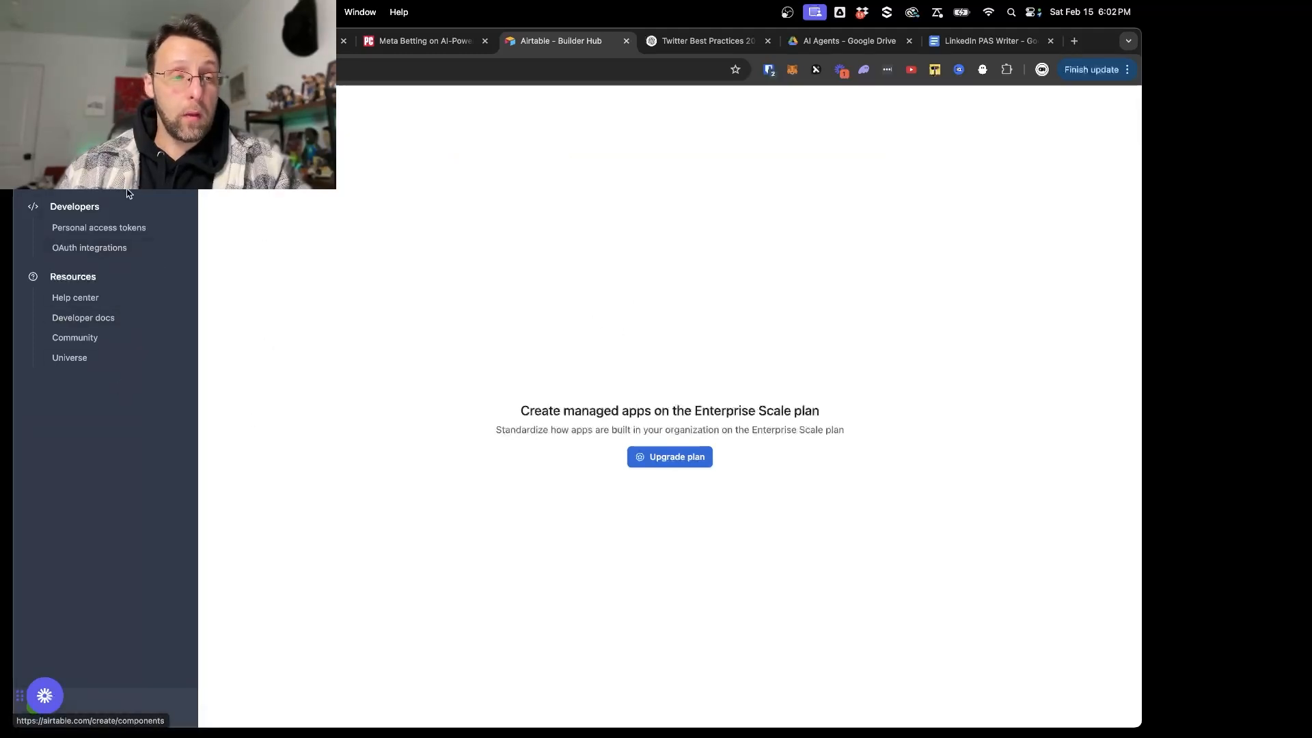
pyautogui.click(104, 227)
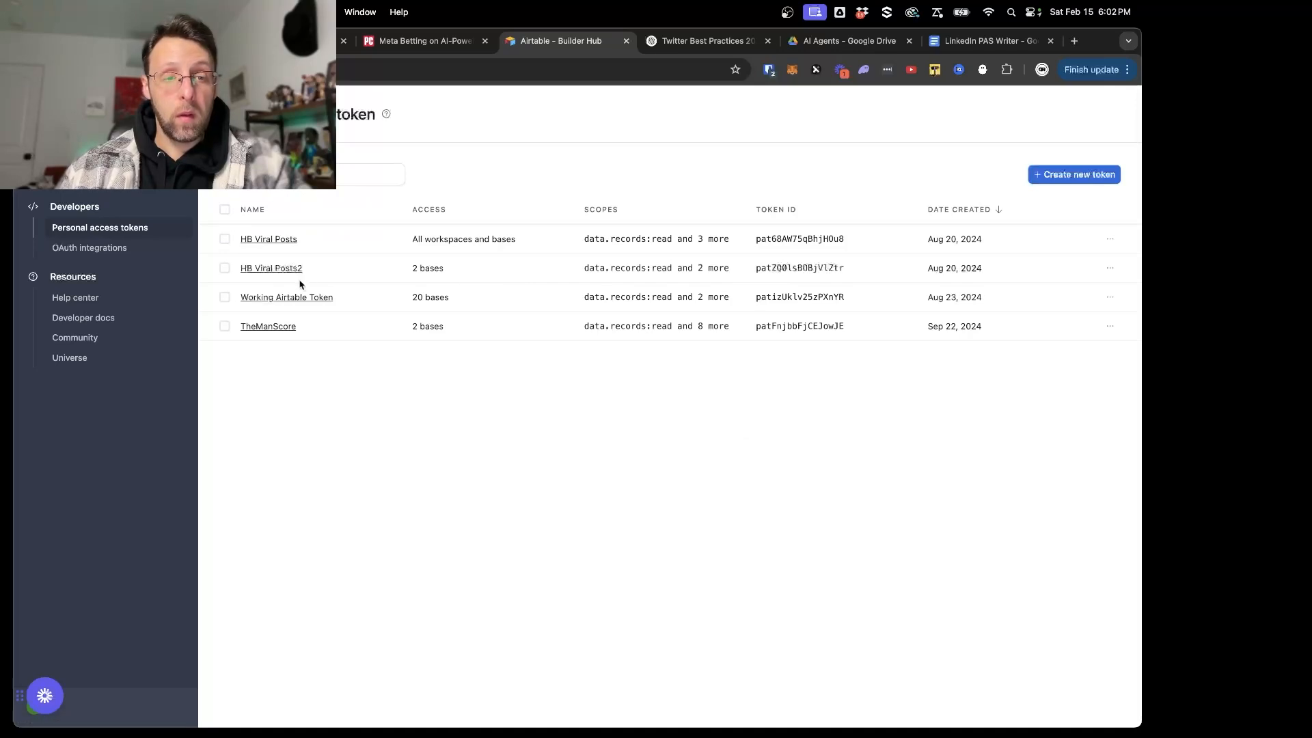
pyautogui.click(303, 295)
pyautogui.scroll(-5, 577, 560)
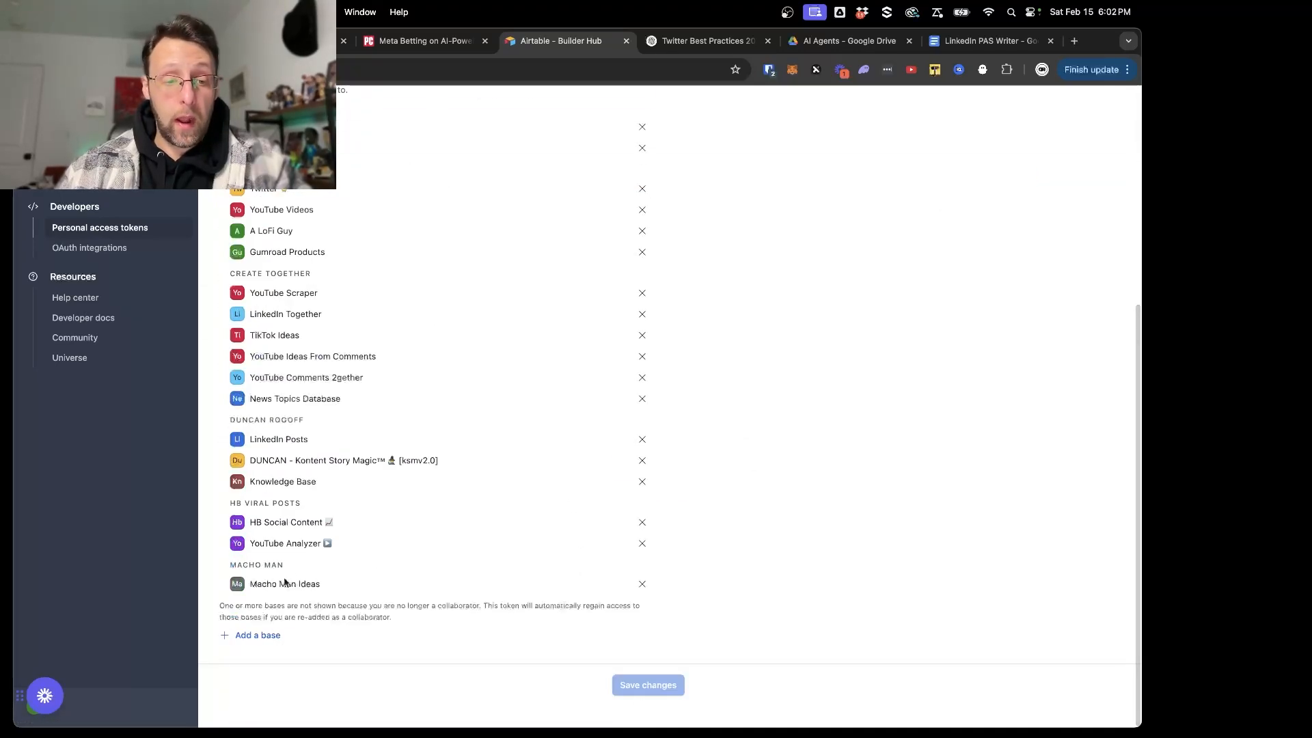
pyautogui.click(250, 635)
pyautogui.scroll(-5, 322, 551)
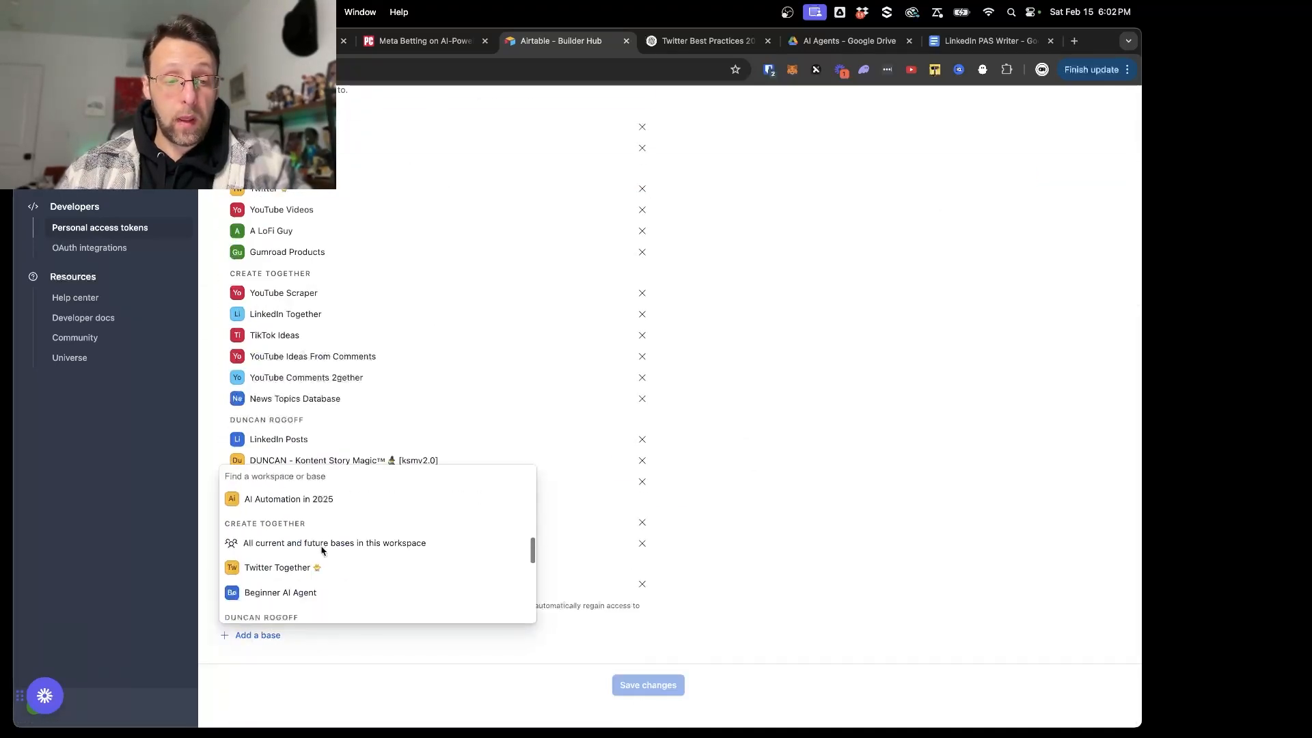
pyautogui.click(297, 565)
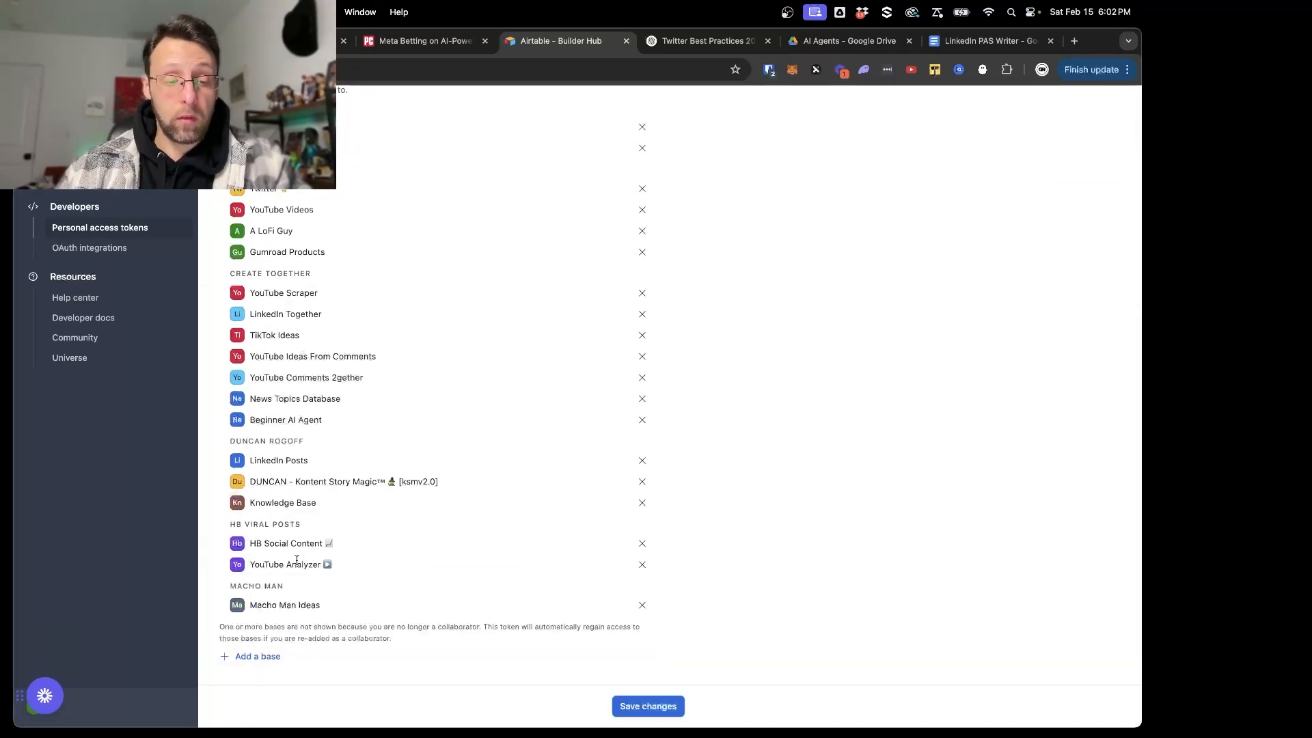
pyautogui.click(648, 706)
pyautogui.write('airtable.com')
pyautogui.press('Return')
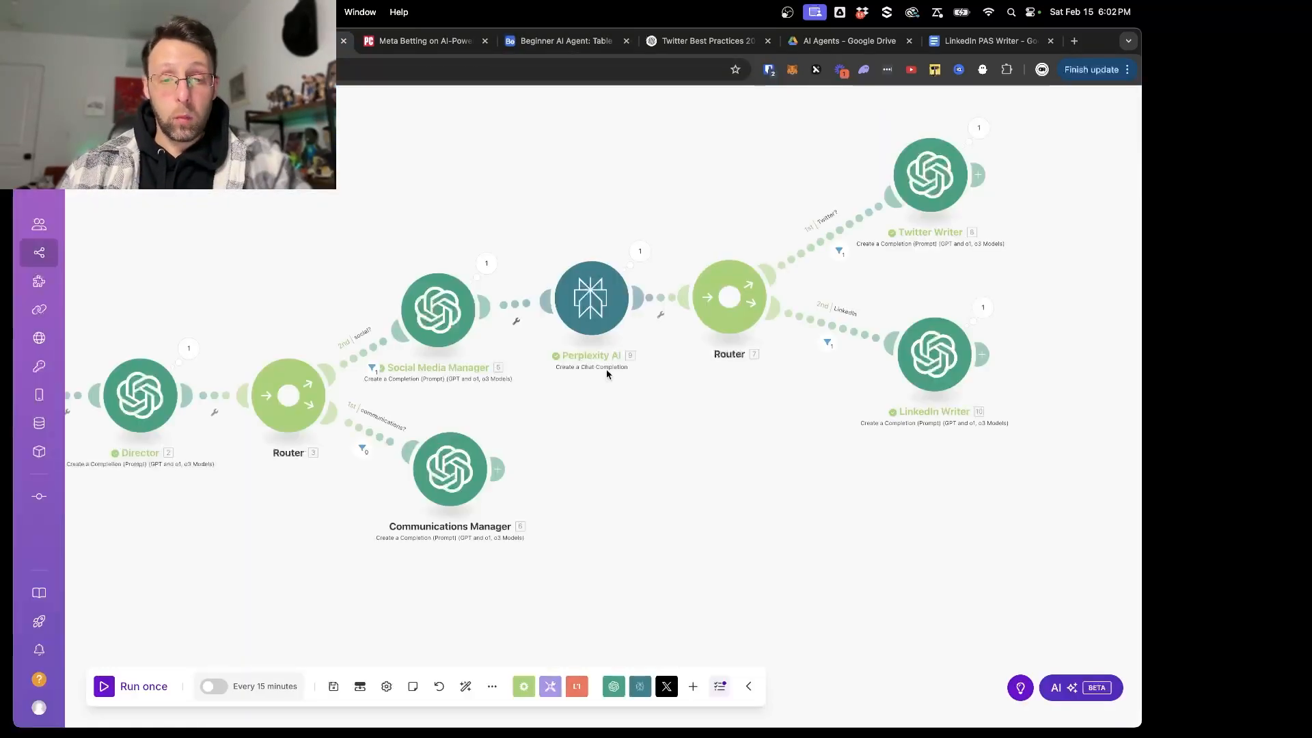
# - In the Make scenario, insert an Airtable Create a Record module between the Social Media Manager and Perplexity AI
pyautogui.rightClick(520, 307)
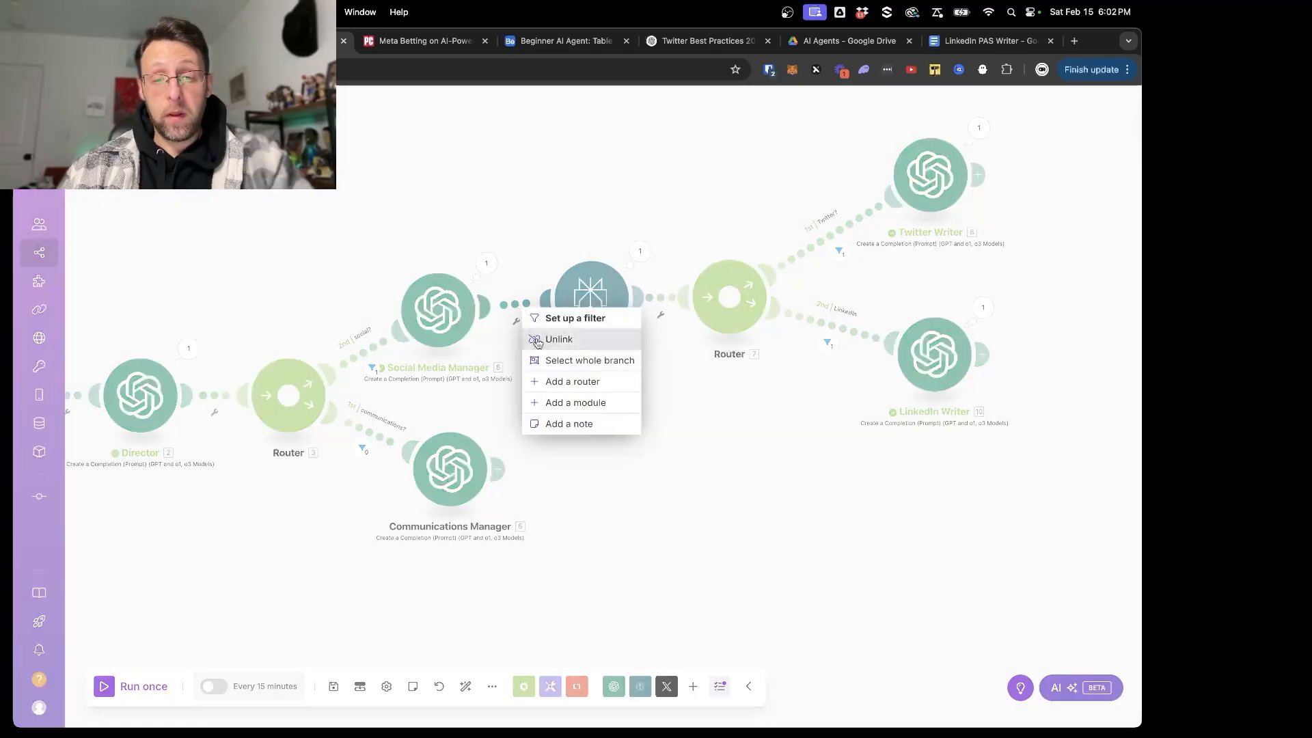
pyautogui.click(551, 408)
pyautogui.write('ai')
pyautogui.click(691, 257)
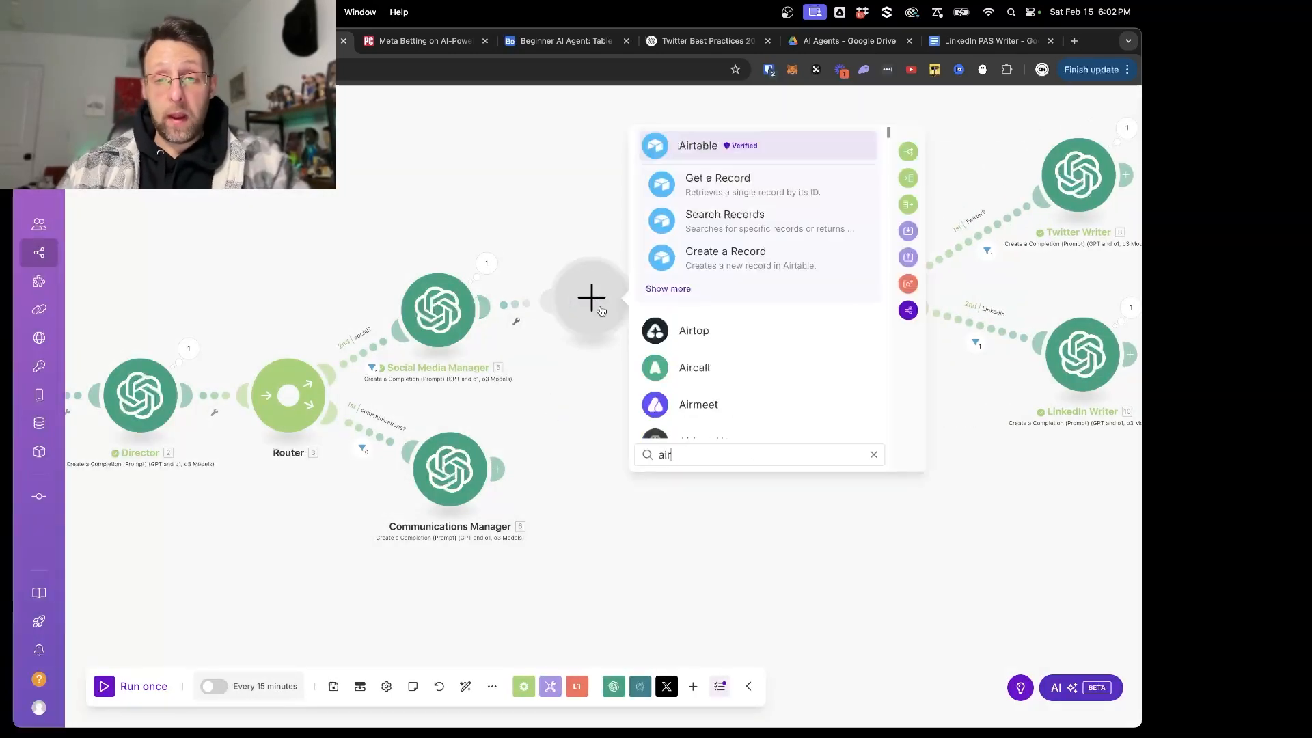
pyautogui.click(687, 251)
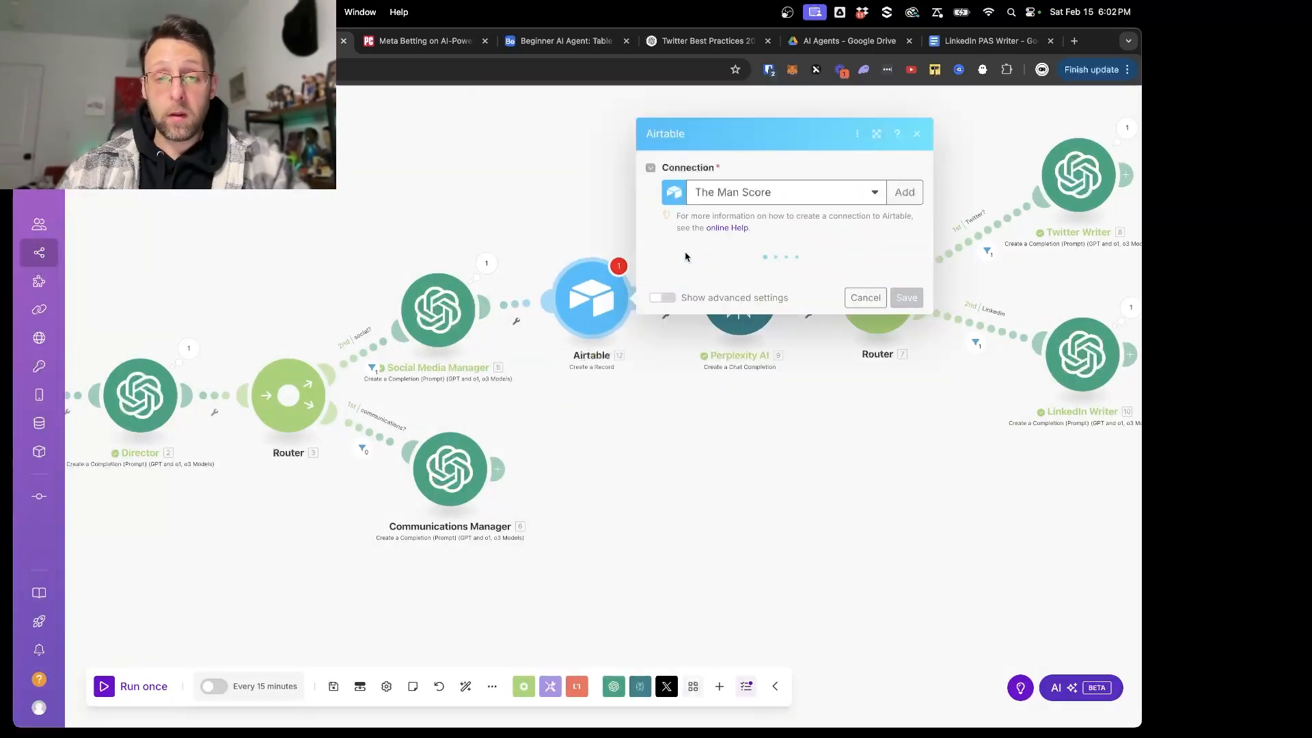
# - Set the Airtable module's connection to Working Airtable Connection and its base to Beginner AI Agent
pyautogui.click(724, 268)
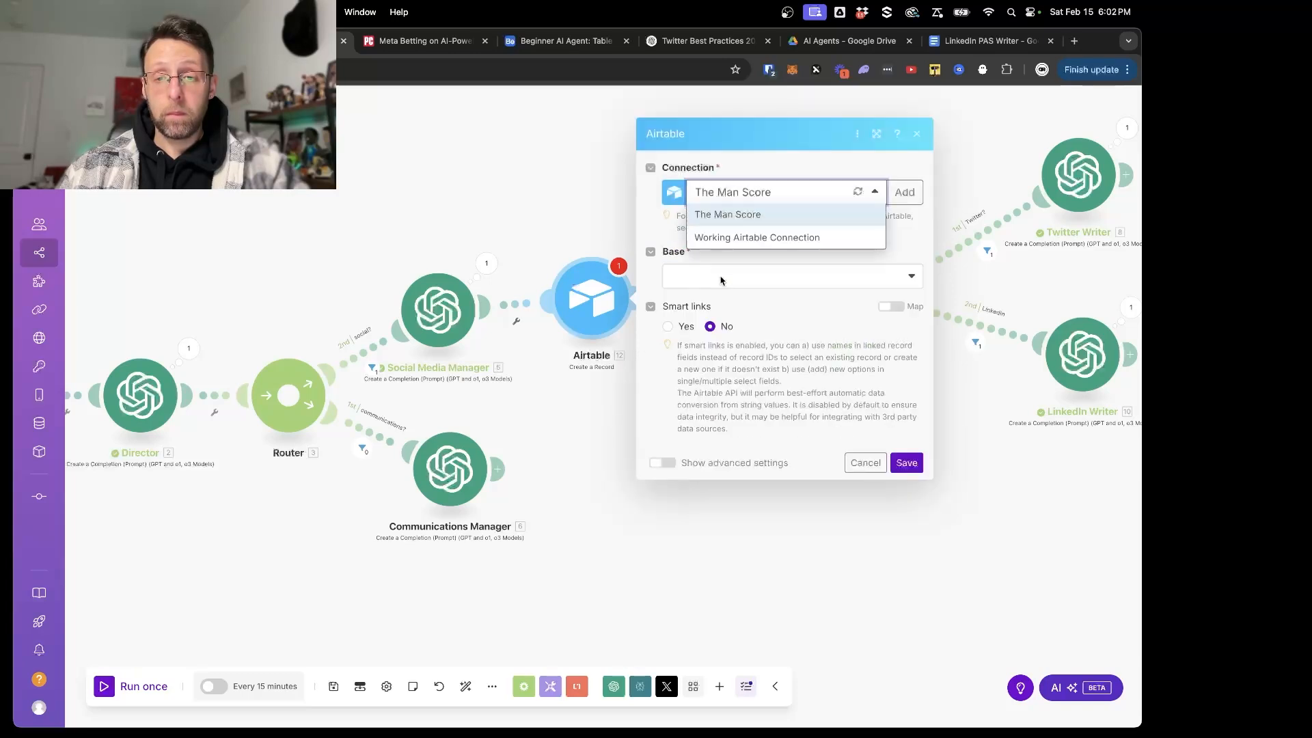
pyautogui.click(752, 237)
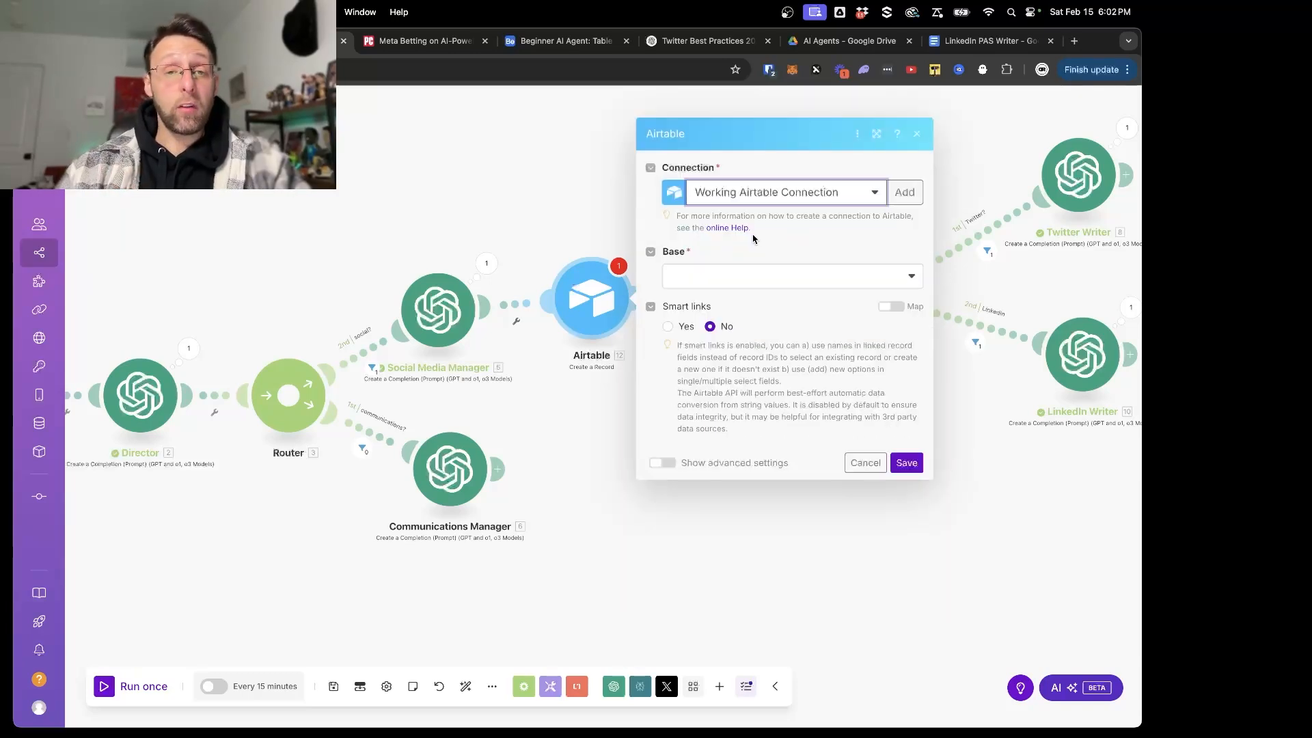
pyautogui.click(735, 280)
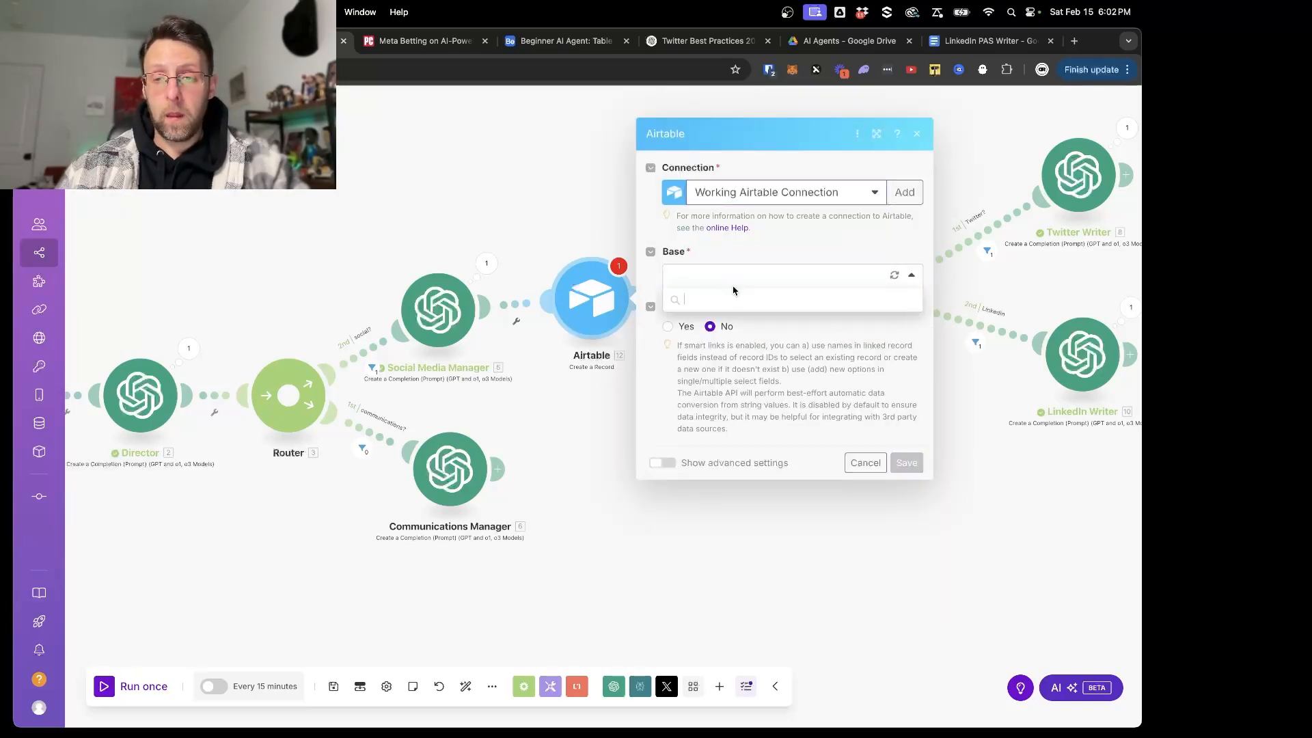
pyautogui.scroll(-1, 755, 500)
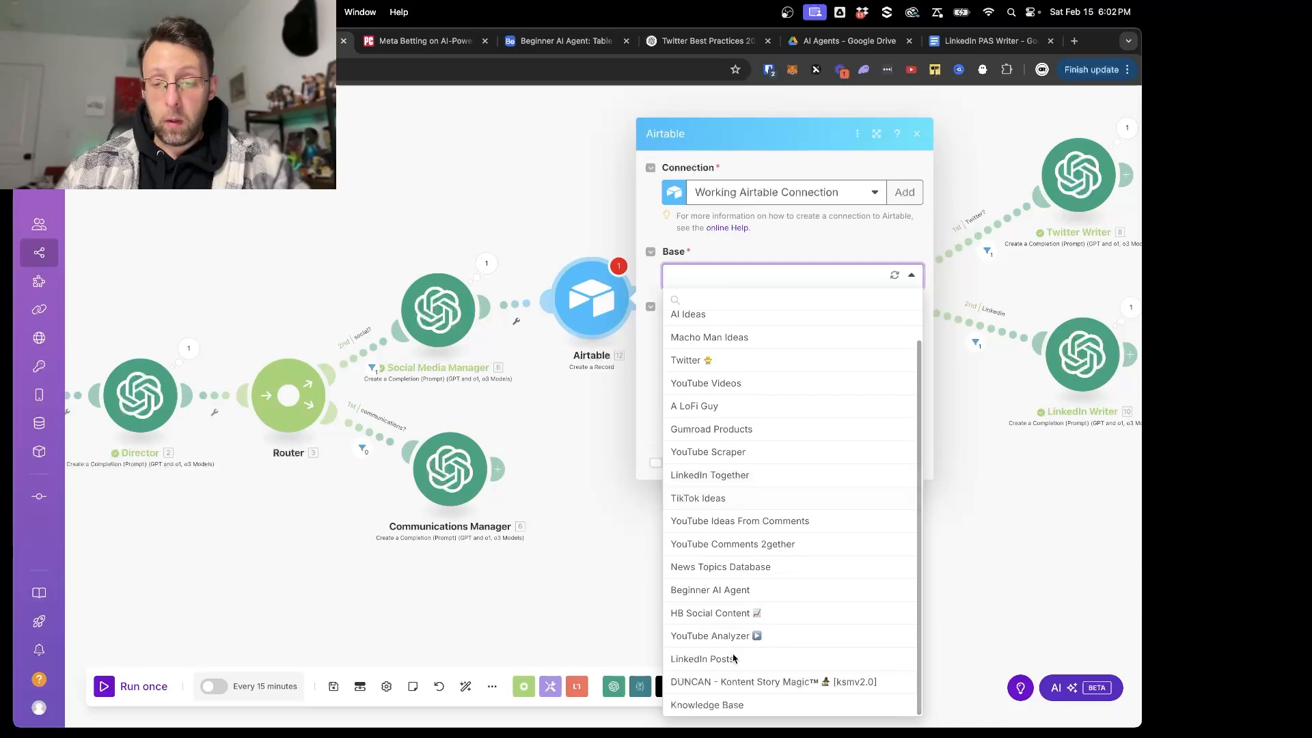
pyautogui.scroll(1, 716, 402)
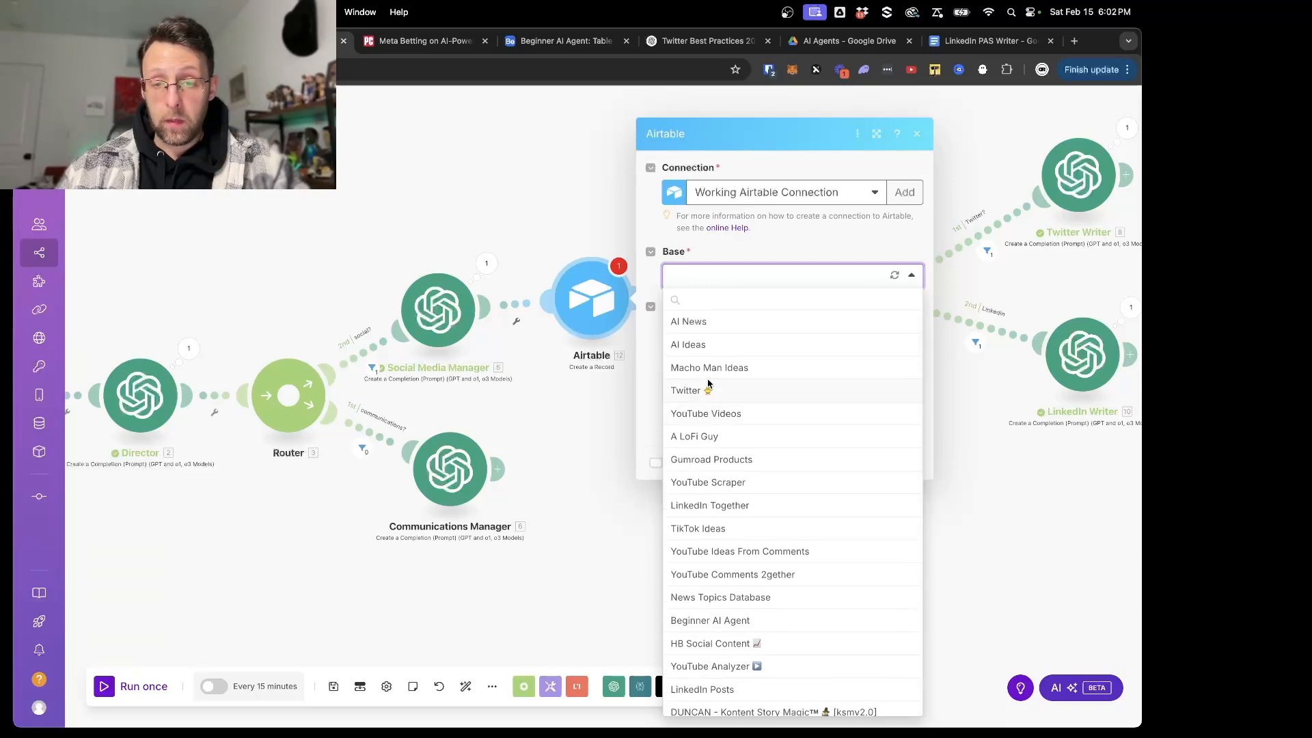
pyautogui.scroll(-1, 708, 382)
pyautogui.moveTo(753, 734)
pyautogui.click(729, 592)
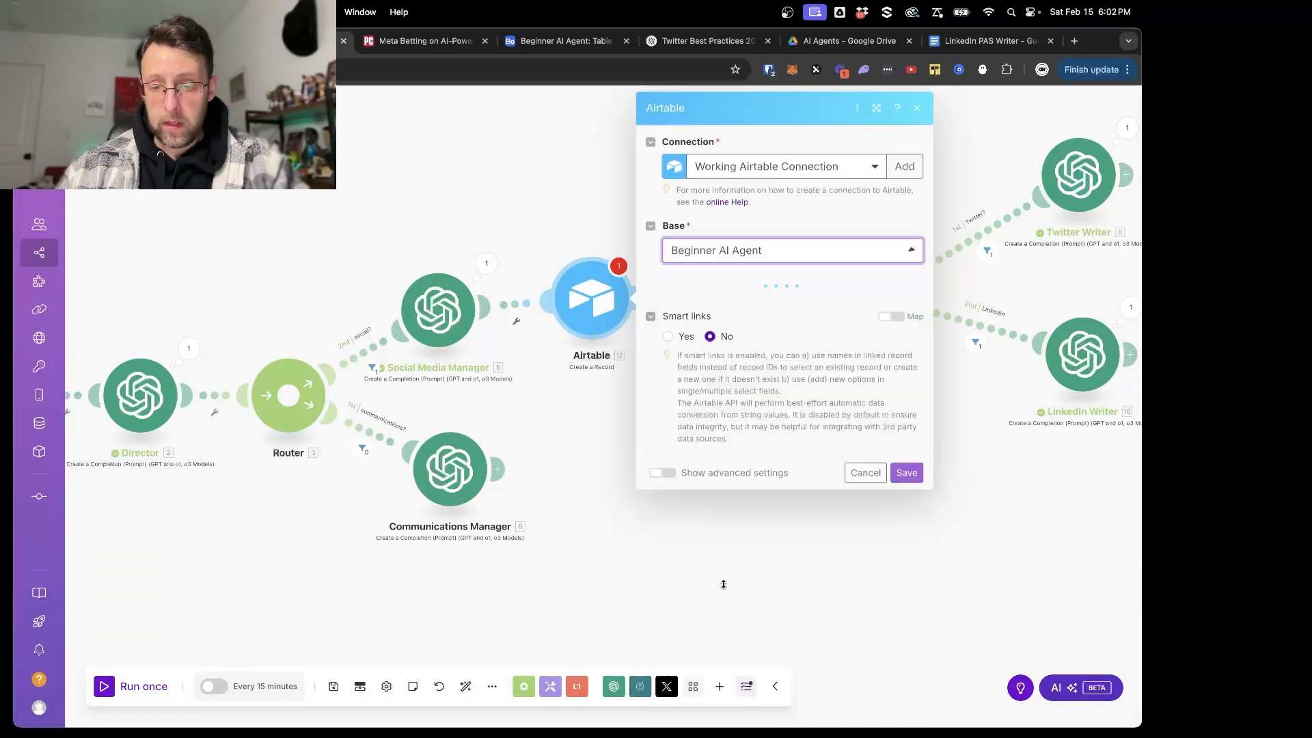
# - Select Table 1 for the new Airtable record, map Topic to the Social Media Manager's topic result, and save the module
pyautogui.click(722, 304)
pyautogui.click(692, 332)
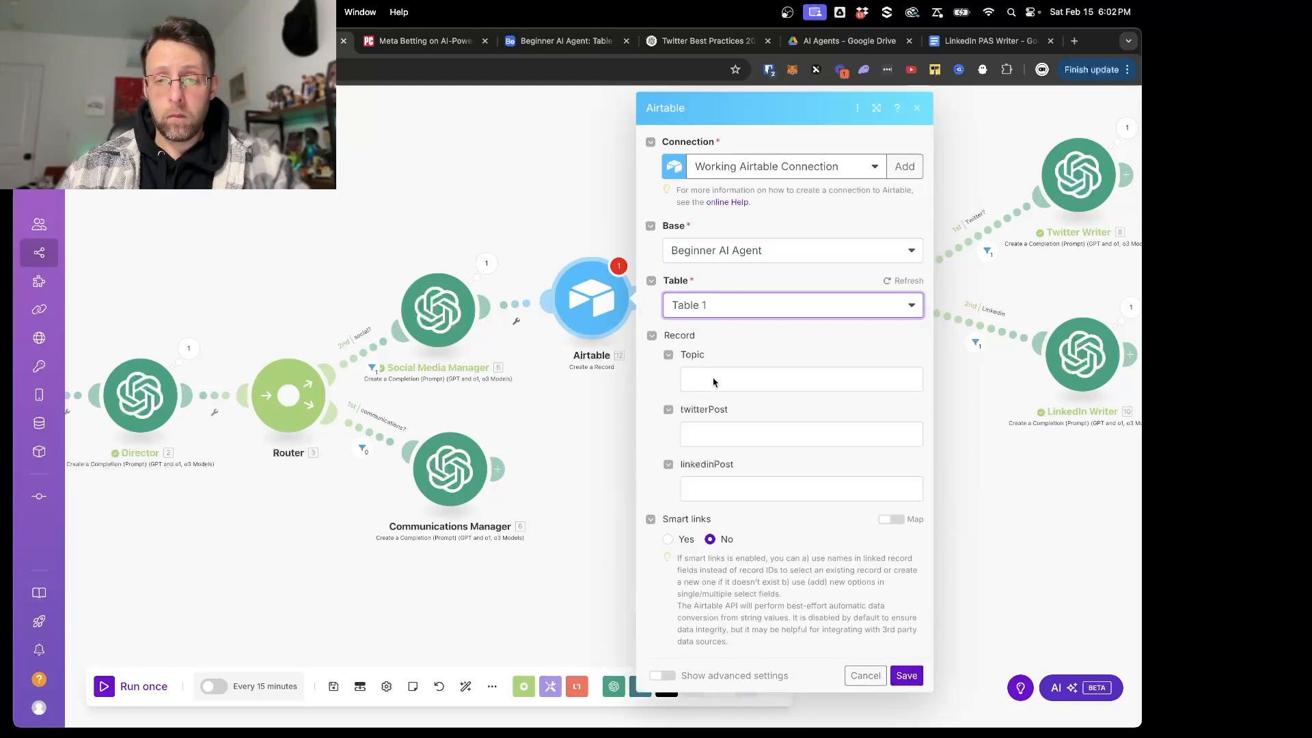
pyautogui.click(712, 379)
pyautogui.scroll(-1, 598, 237)
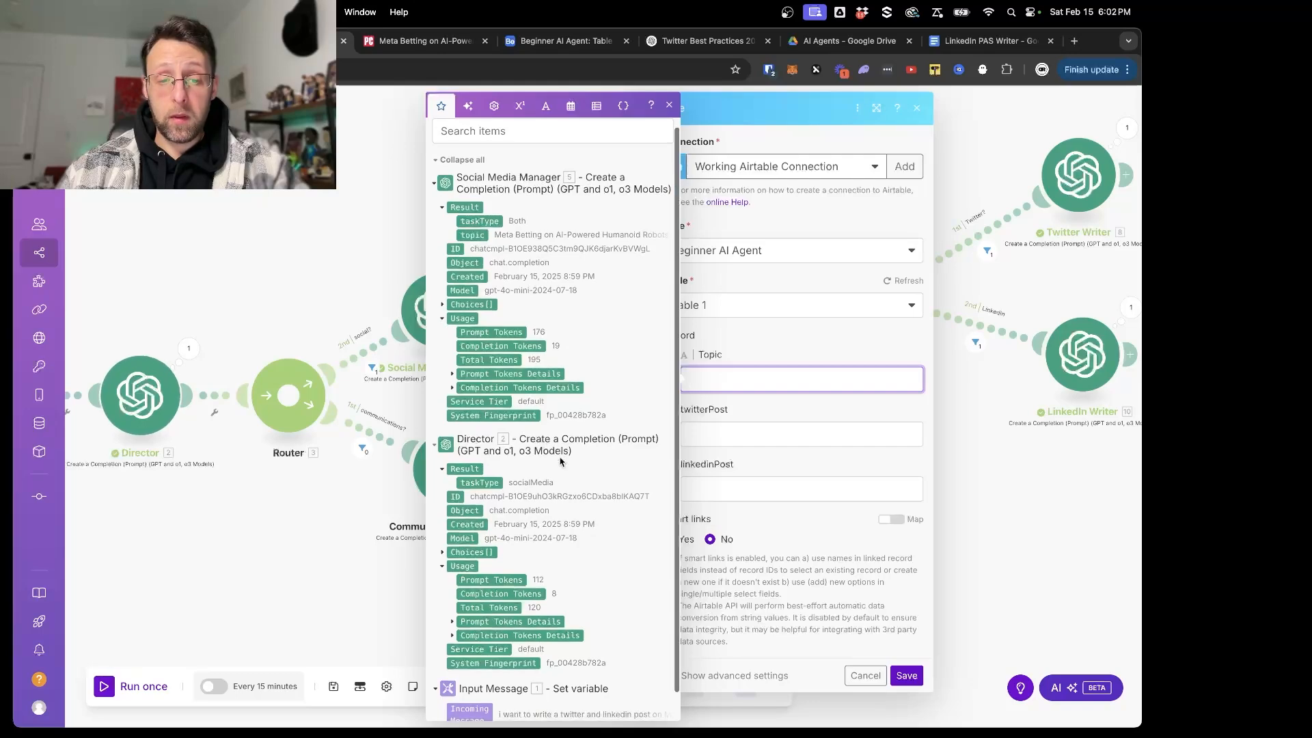
pyautogui.click(476, 238)
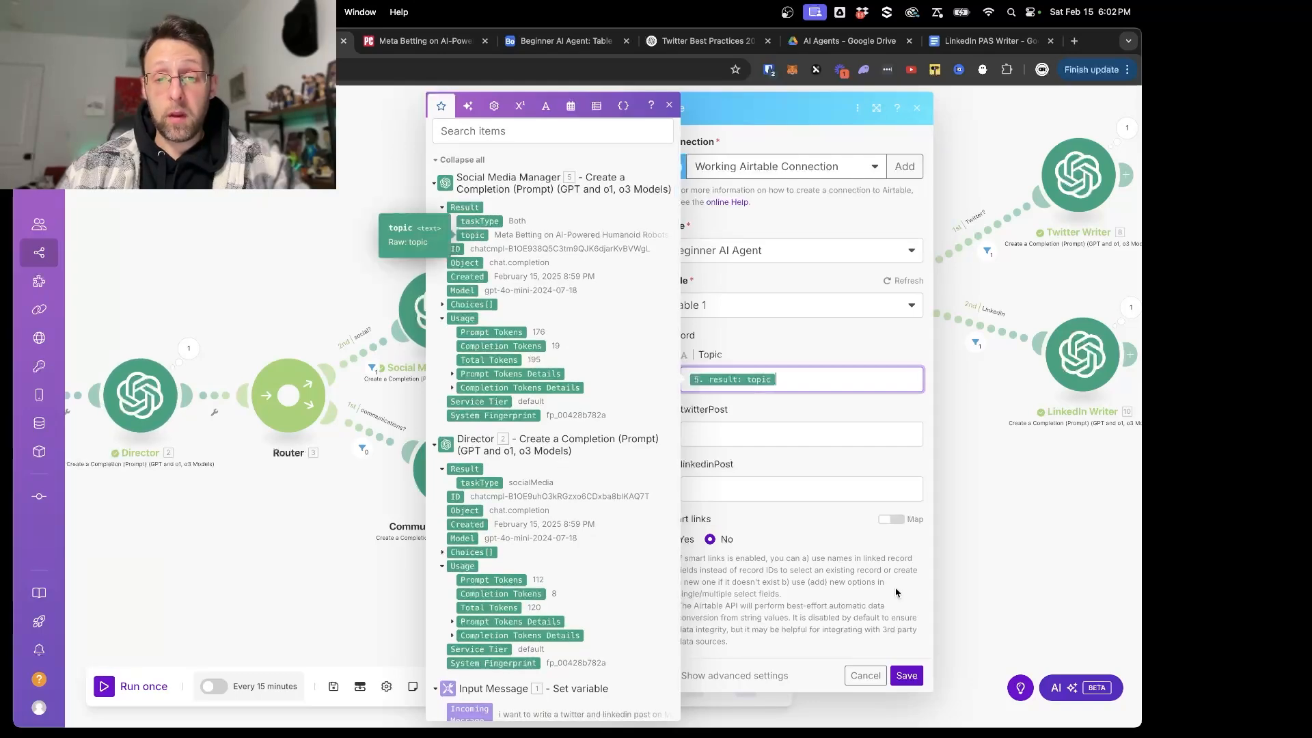
pyautogui.click(907, 676)
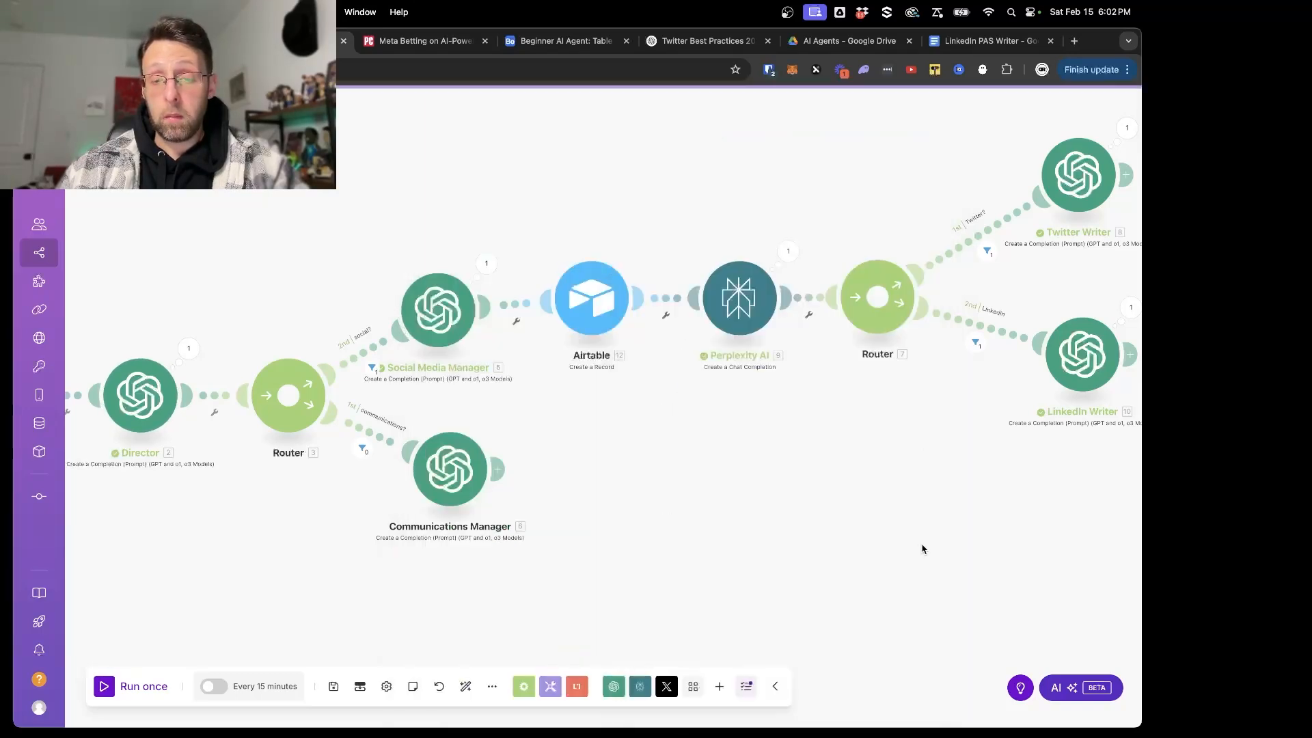
# - Copy the topic "Meta Betting on AI-Powered Humanoid Robots" from the Social Media Manager's last run output
pyautogui.click(505, 292)
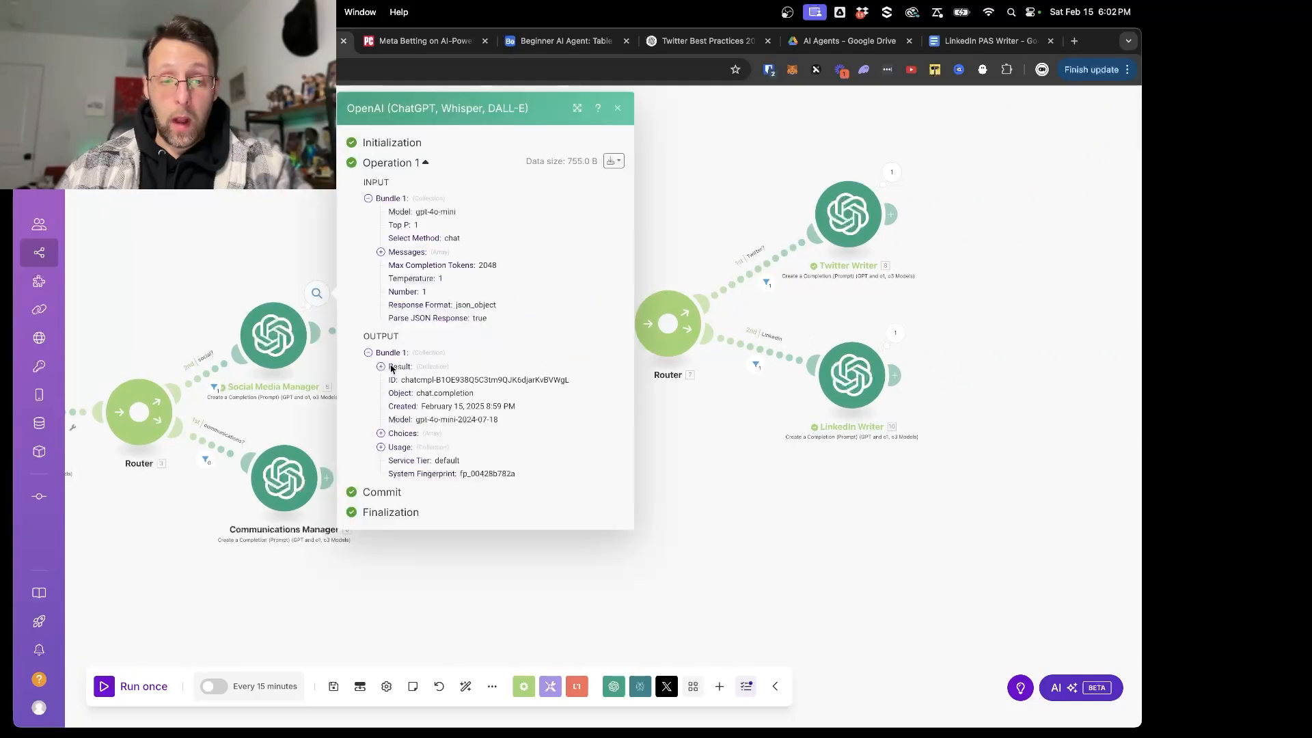
pyautogui.click(381, 366)
pyautogui.moveTo(424, 395); pyautogui.dragTo(582, 396)
pyautogui.press('super+c')
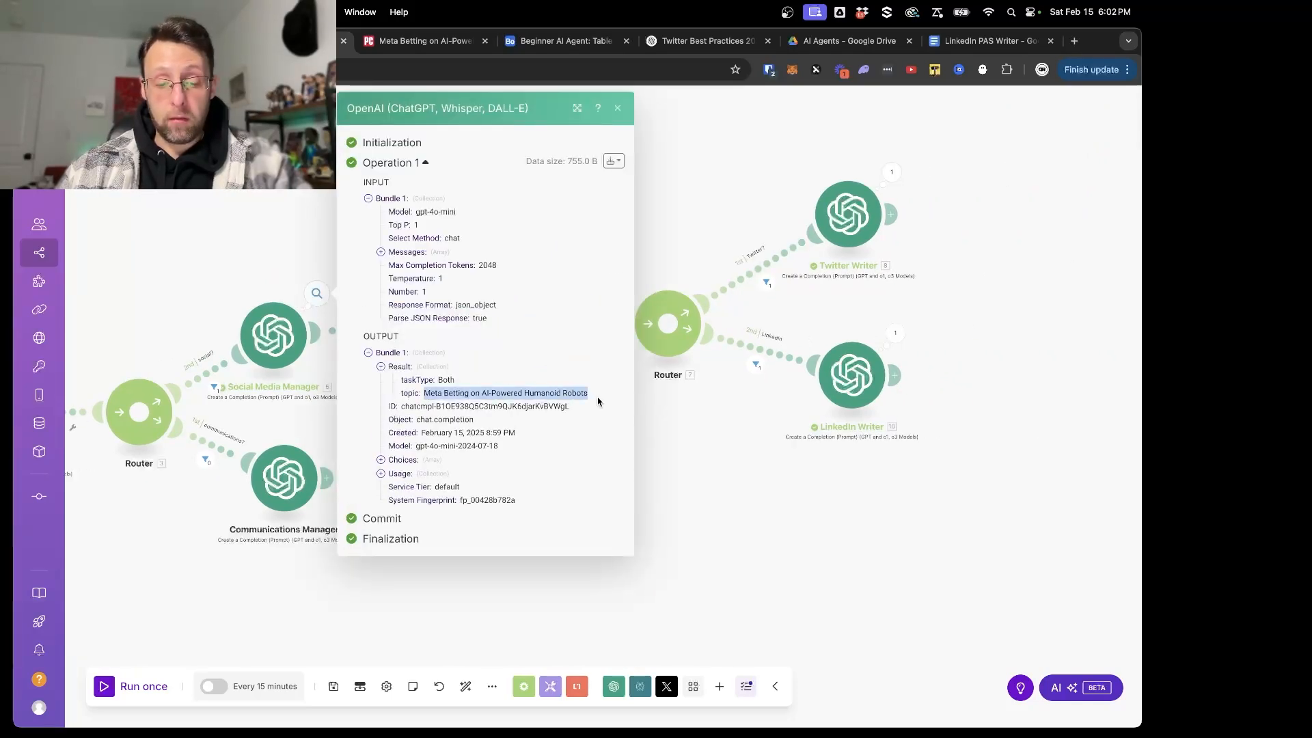
pyautogui.click(721, 463)
# - Run only the Airtable Create a Record module, using the copied topic "Meta Betting on AI-Powered Humanoid Robots" as input
pyautogui.rightClick(410, 326)
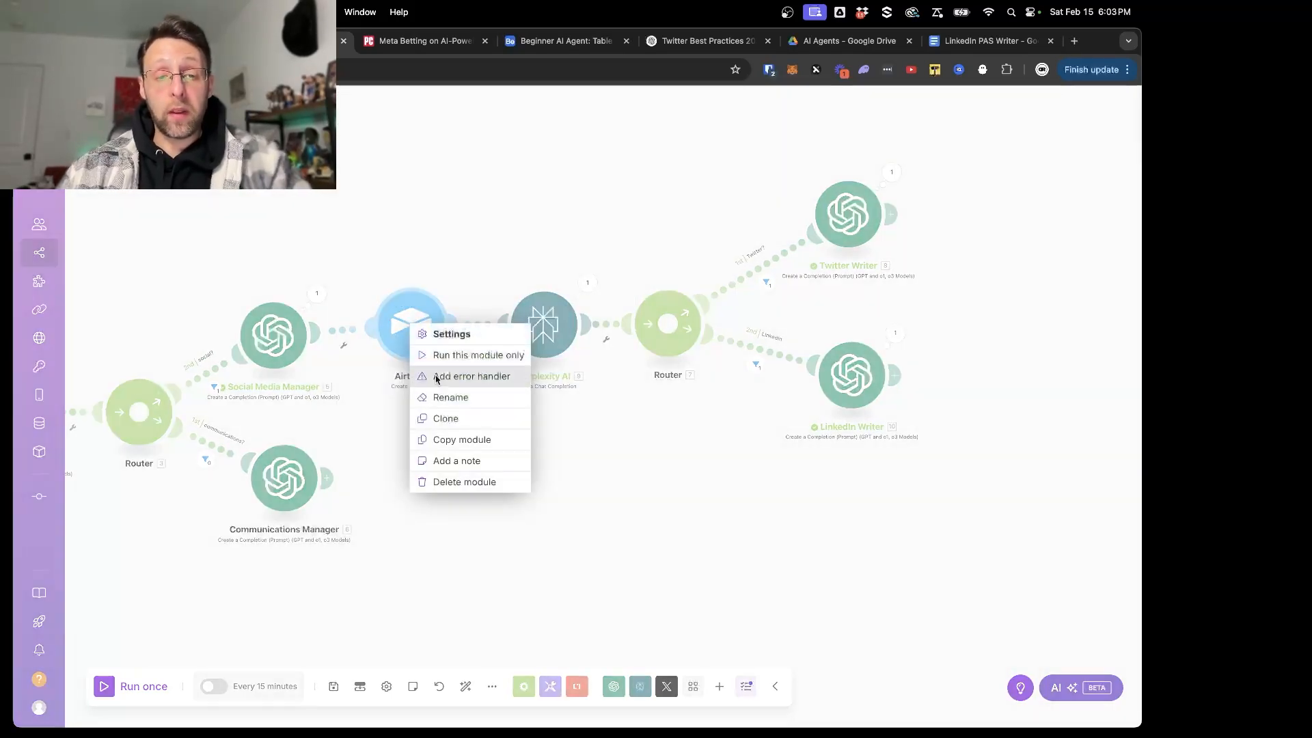
pyautogui.click(479, 355)
pyautogui.click(596, 412)
pyautogui.press('super+v')
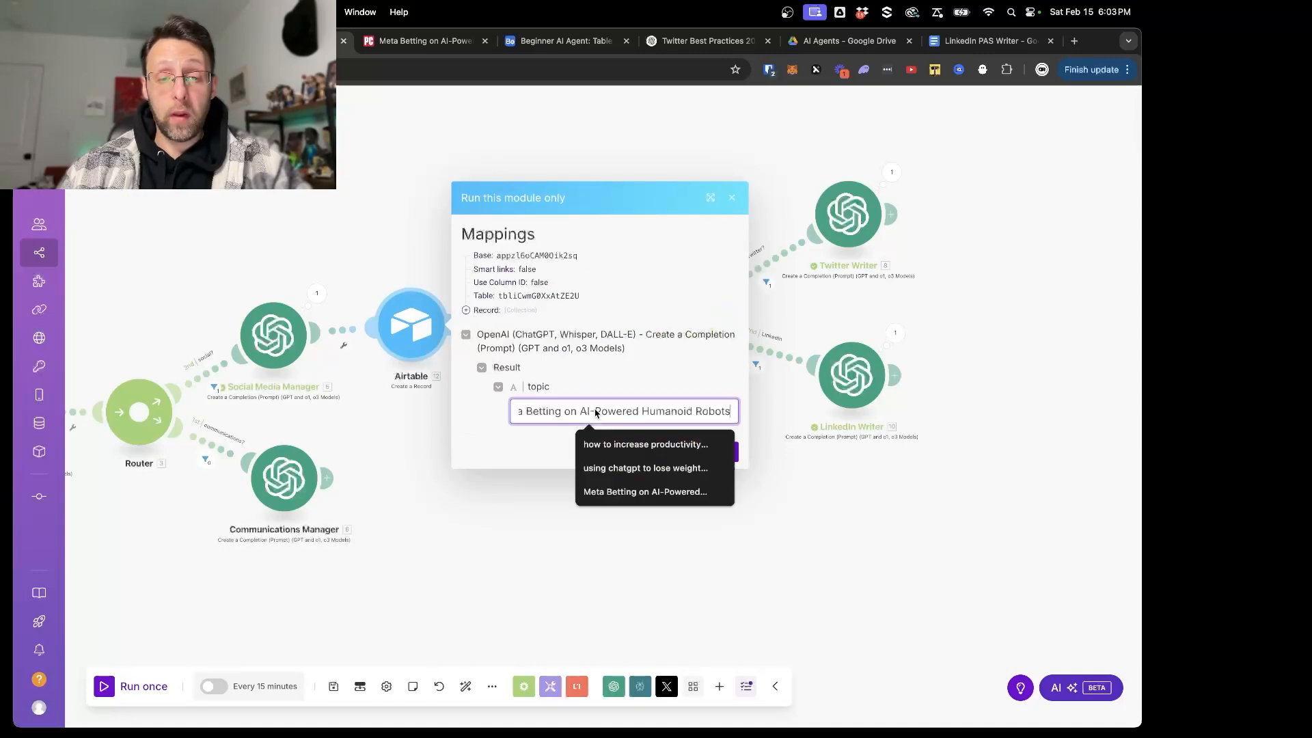
pyautogui.click(727, 449)
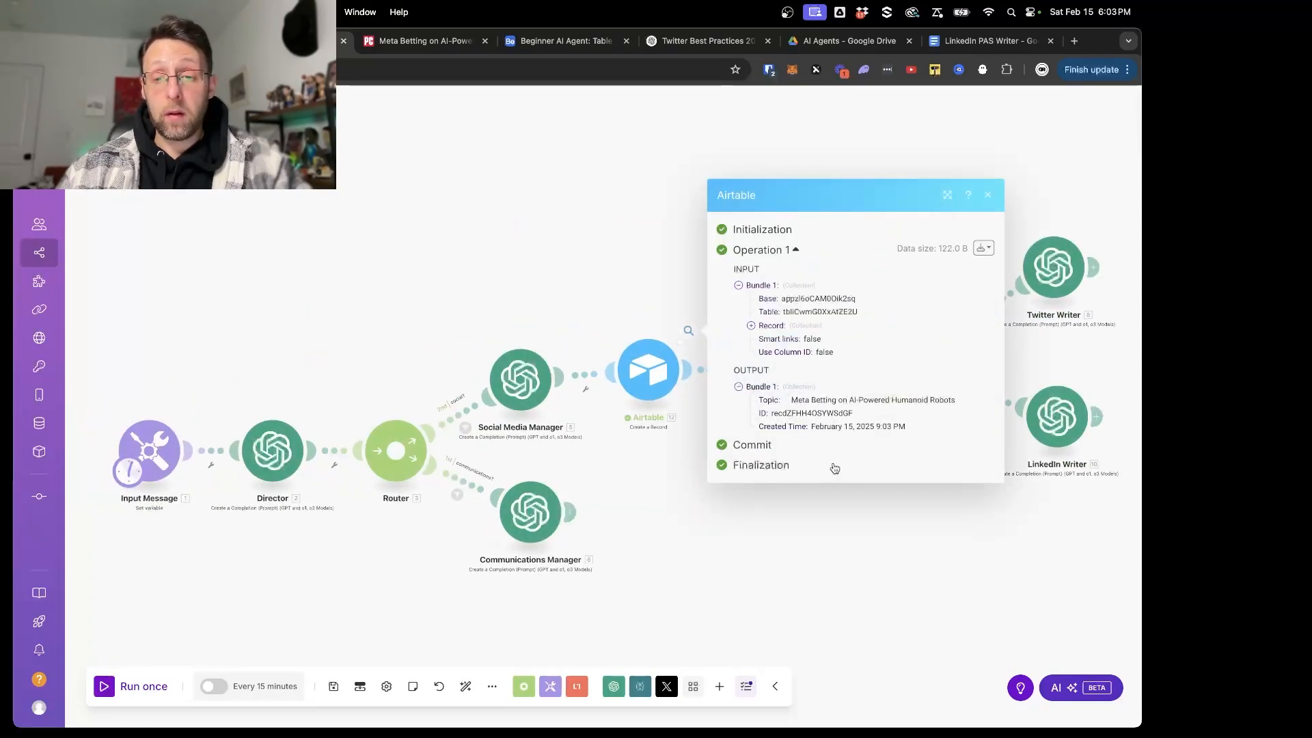
# - Switch to Airtable, delete the three empty records, and widen the Topic column to fit the full topic text
pyautogui.click(559, 41)
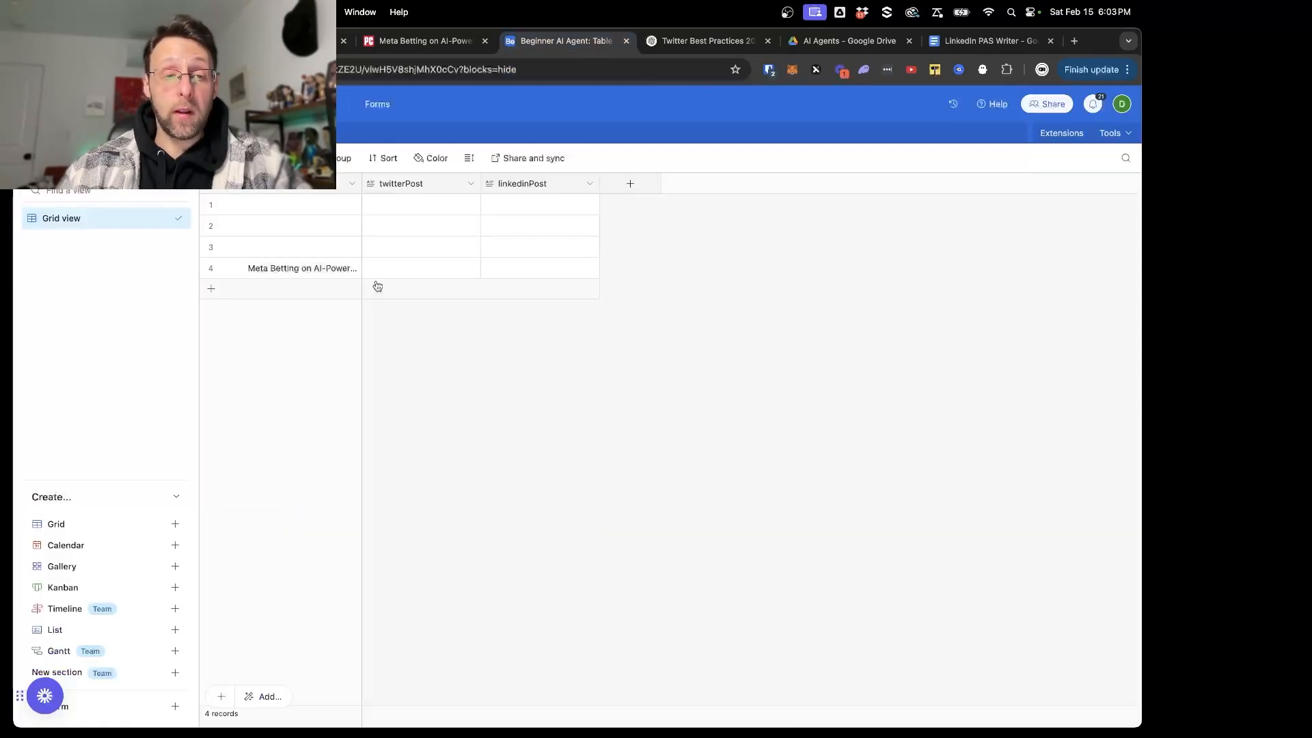
pyautogui.moveTo(299, 246); pyautogui.dragTo(296, 212)
pyautogui.rightClick(296, 212)
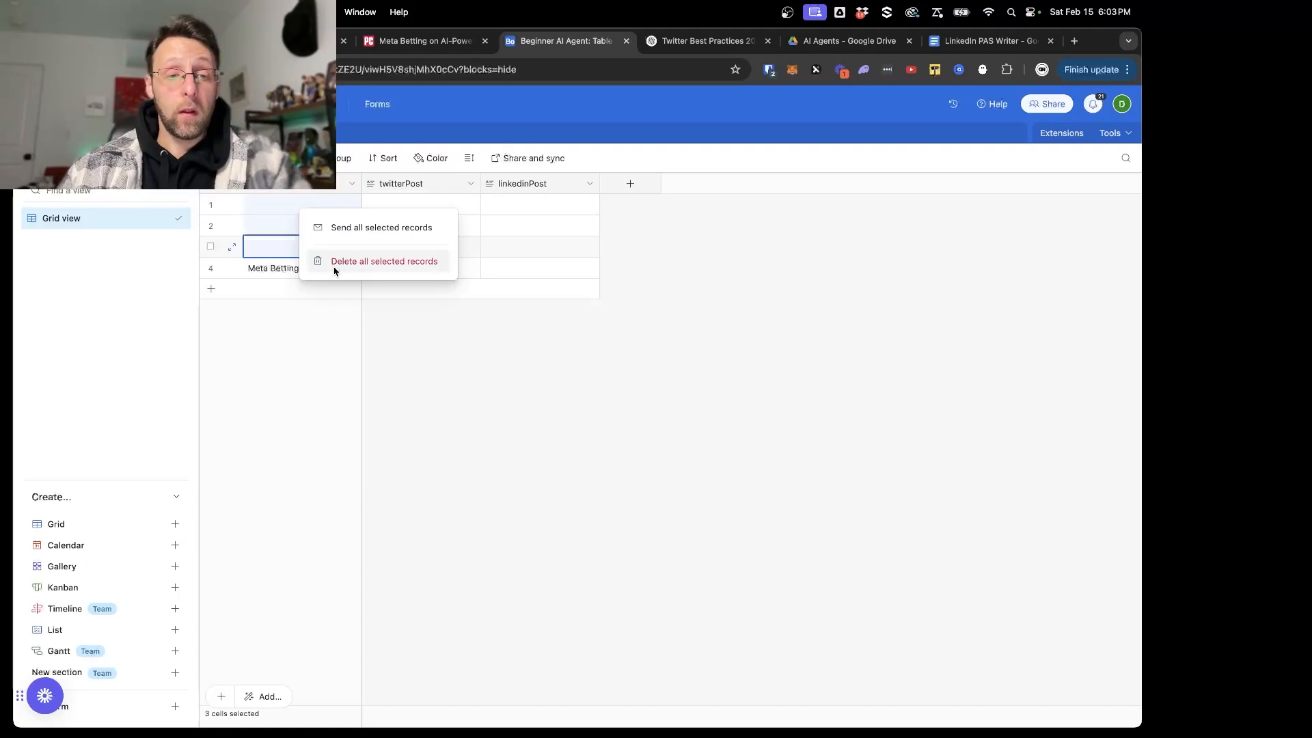
pyautogui.click(334, 263)
pyautogui.moveTo(362, 183); pyautogui.dragTo(459, 185)
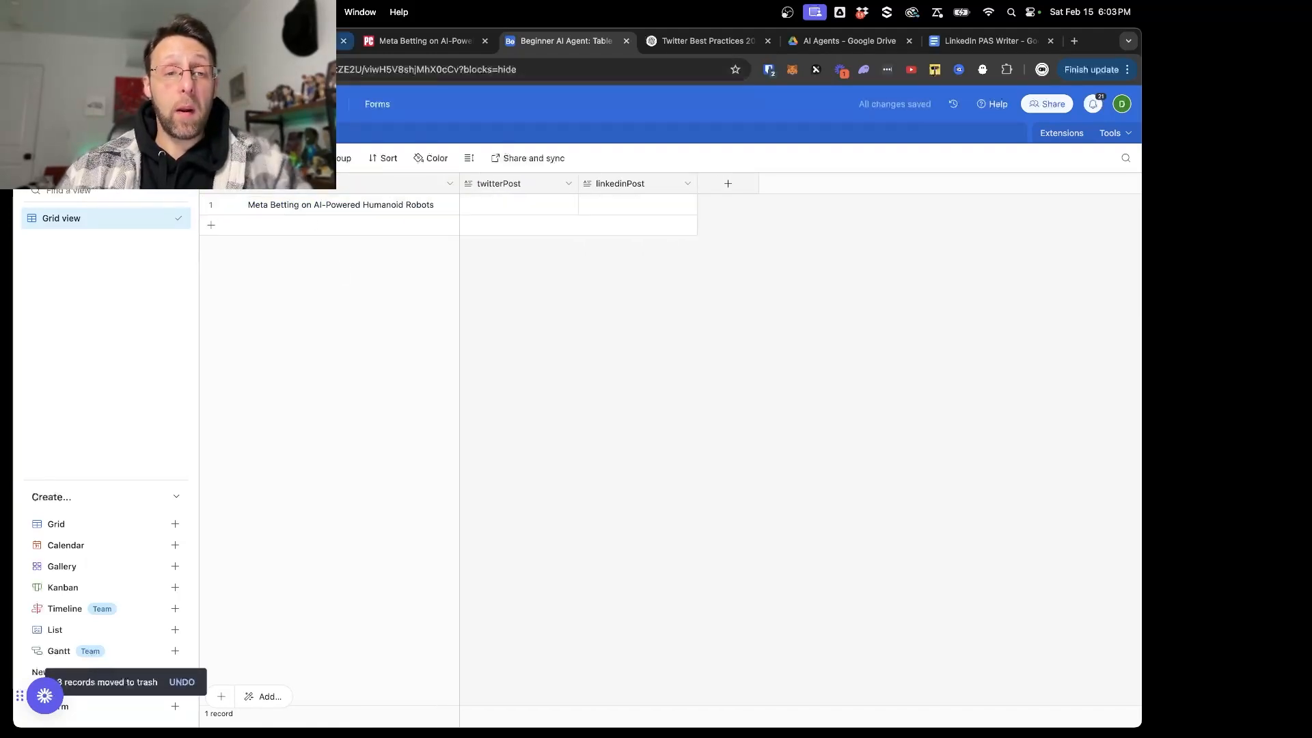
# - Return to the Make scenario and add an Airtable Update a Record module after the Twitter Writer
pyautogui.click(300, 41)
pyautogui.click(550, 179)
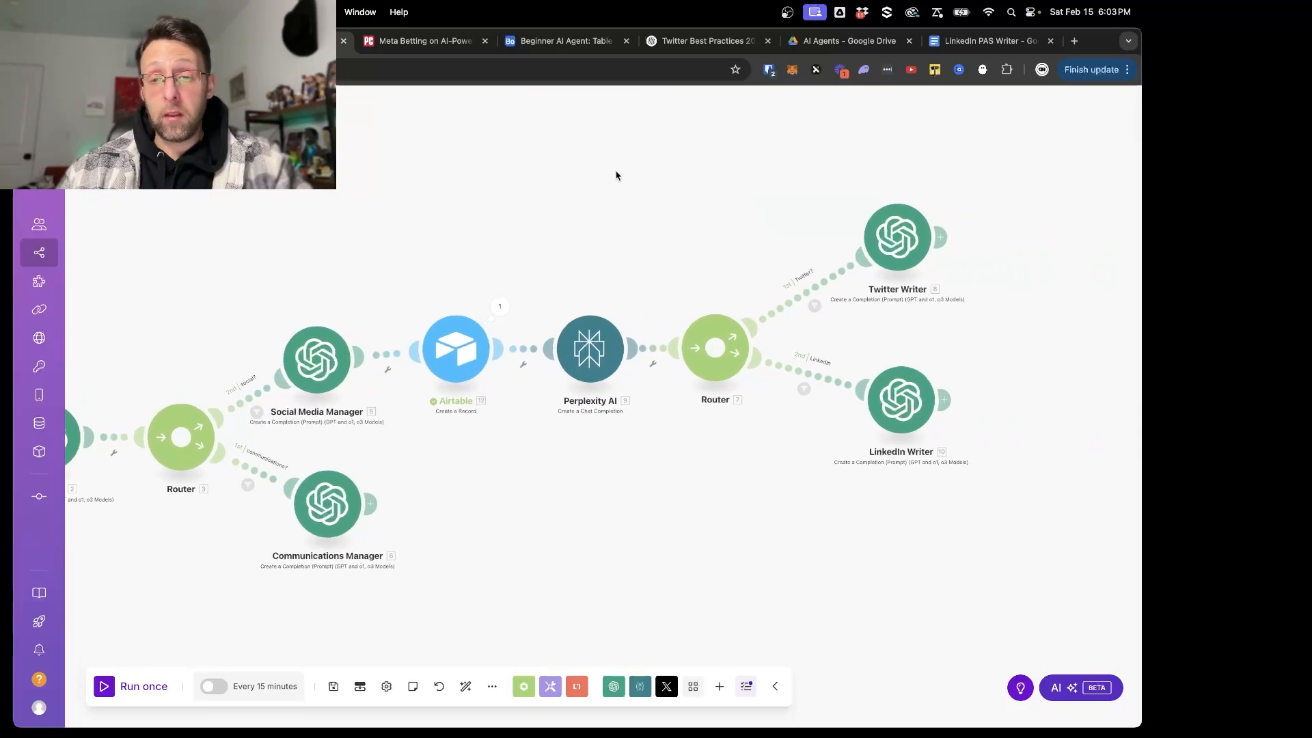
pyautogui.click(940, 238)
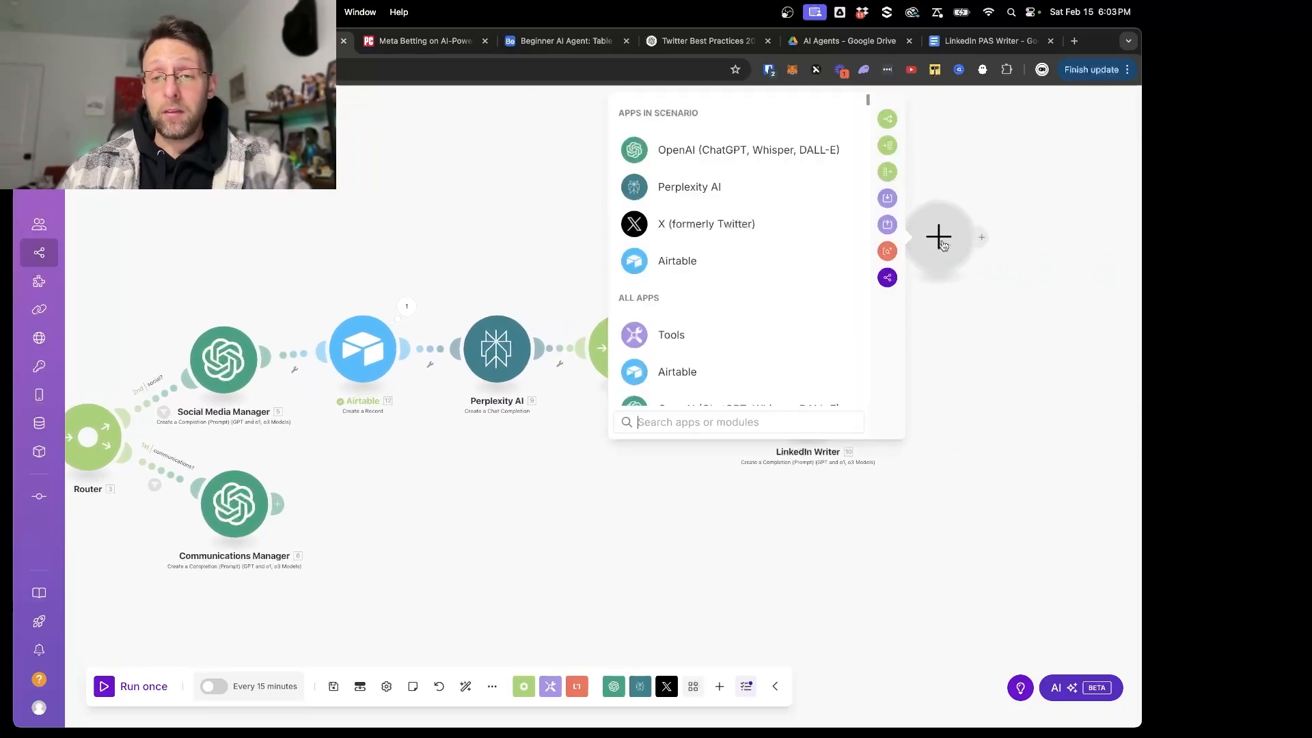
pyautogui.click(664, 264)
pyautogui.scroll(-2, 757, 312)
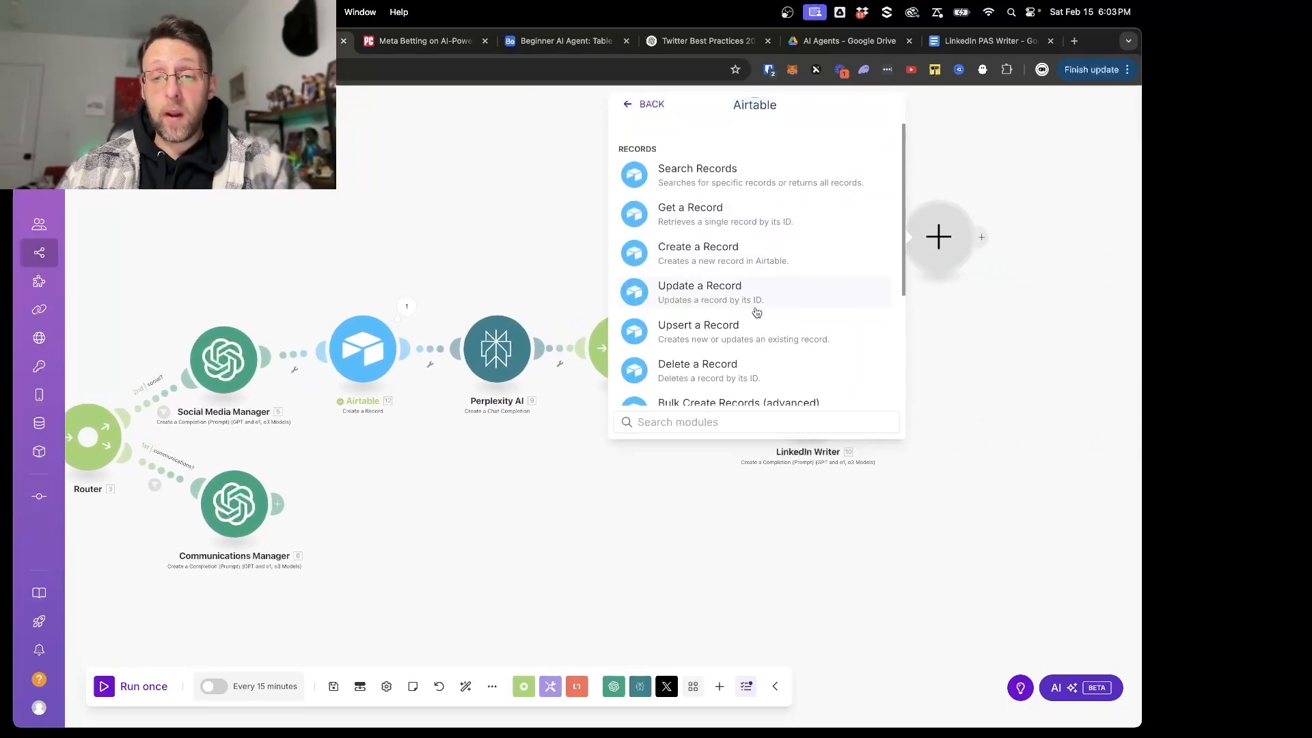
pyautogui.click(709, 286)
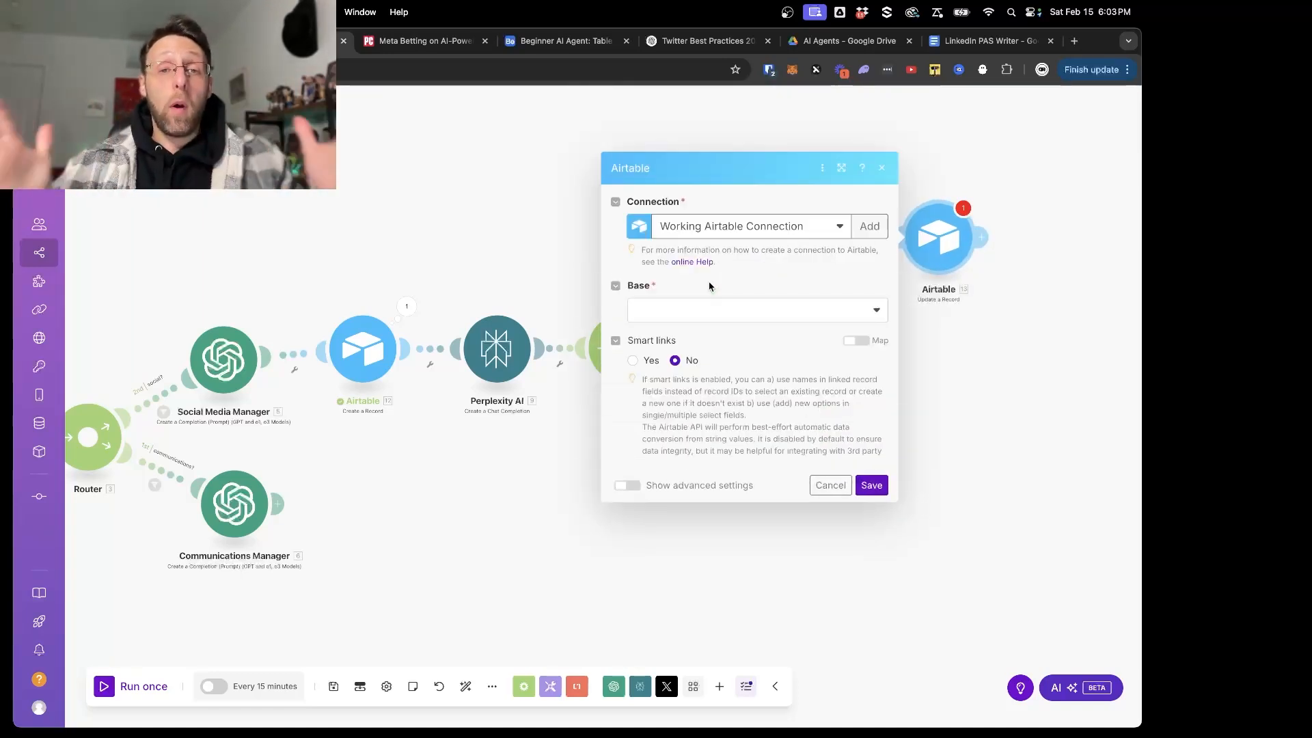
# - Set the Update a Record module's base to Beginner AI Agent and its table to Table 1
pyautogui.click(702, 257)
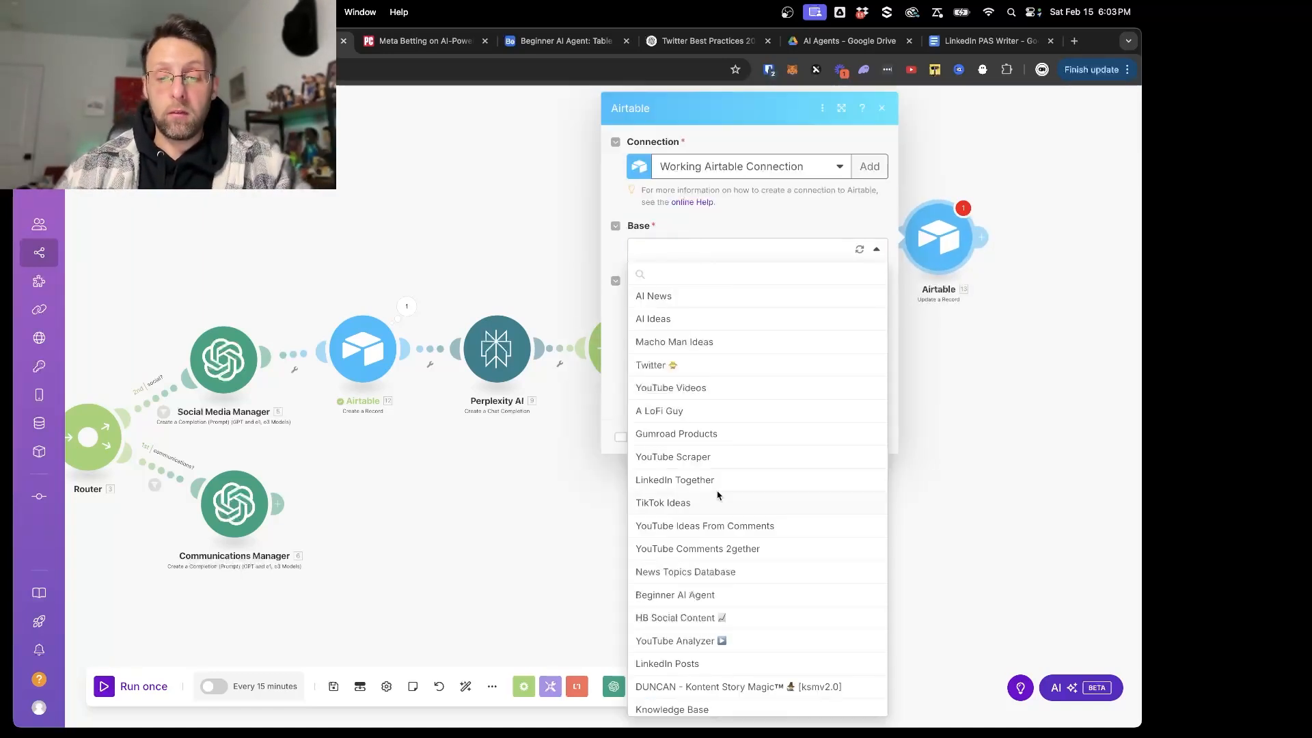
pyautogui.click(674, 592)
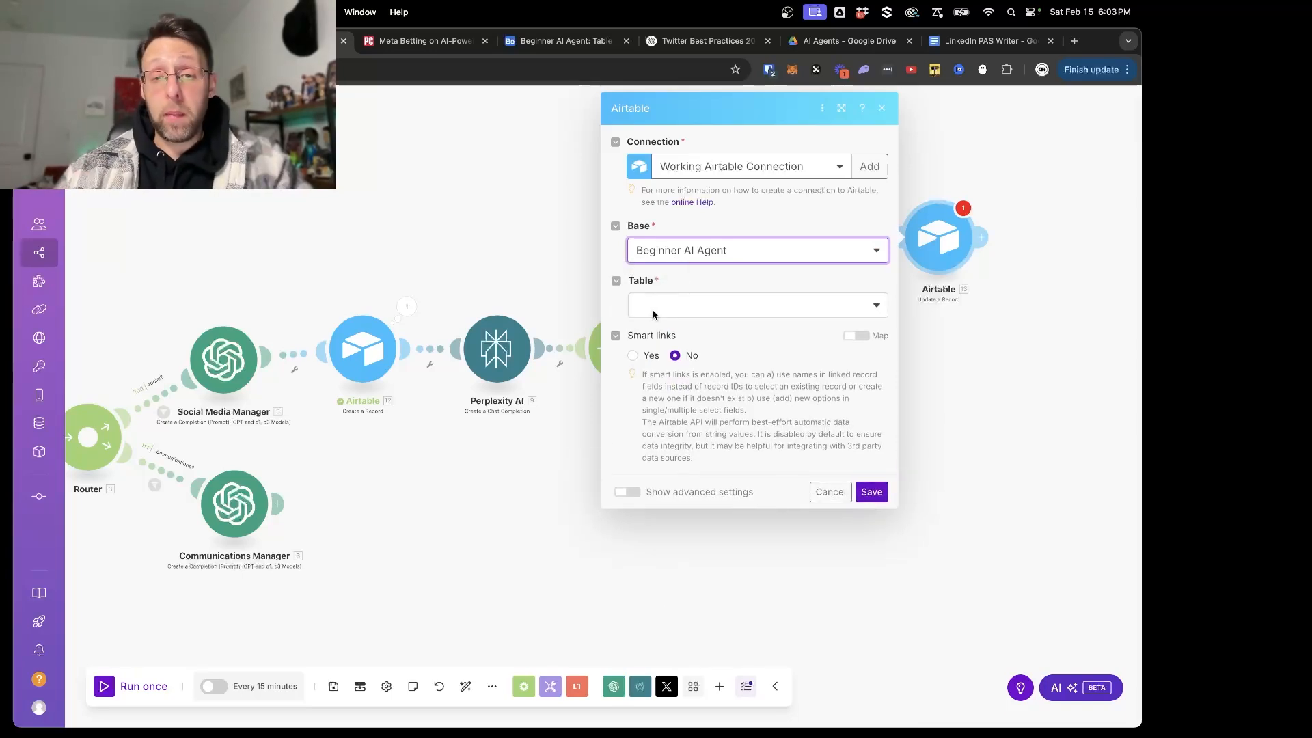
pyautogui.click(654, 314)
pyautogui.click(652, 331)
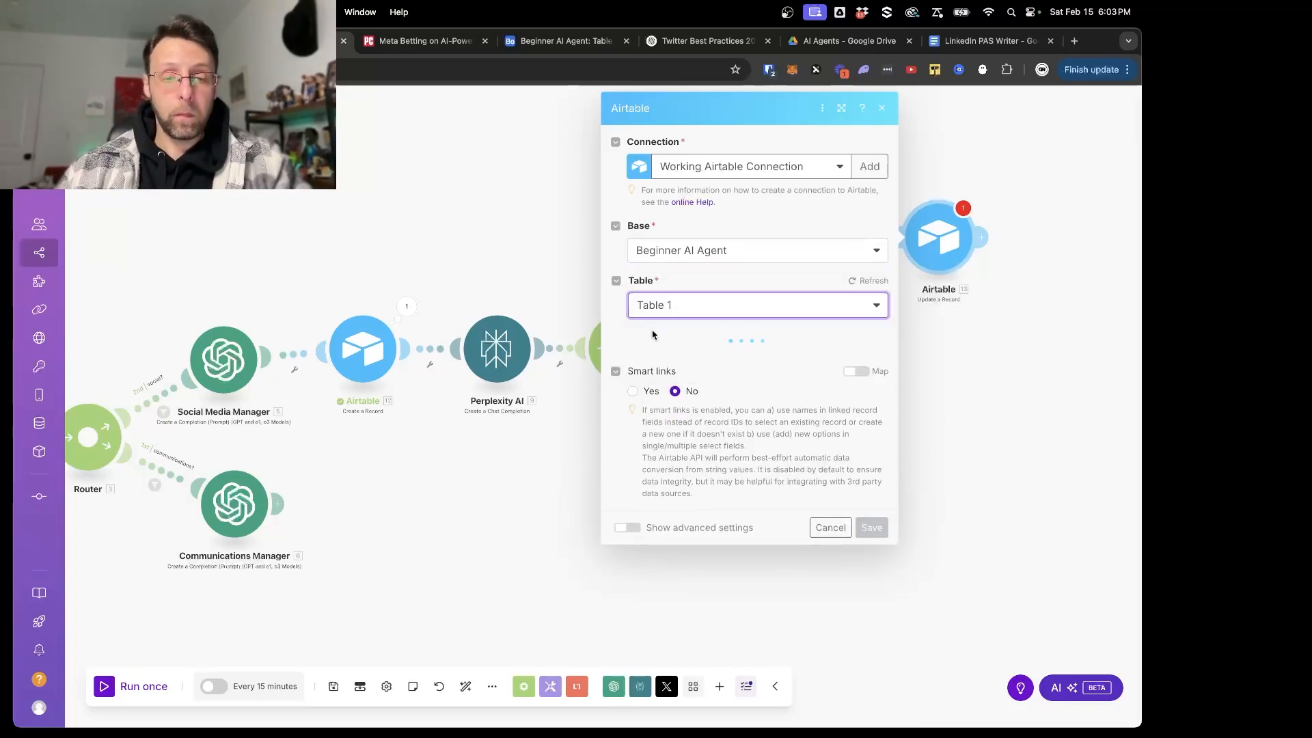
# - Map Record ID to the created Airtable record's ID and twitterPost to the Twitter Writer's Result, and save the module
pyautogui.click(660, 366)
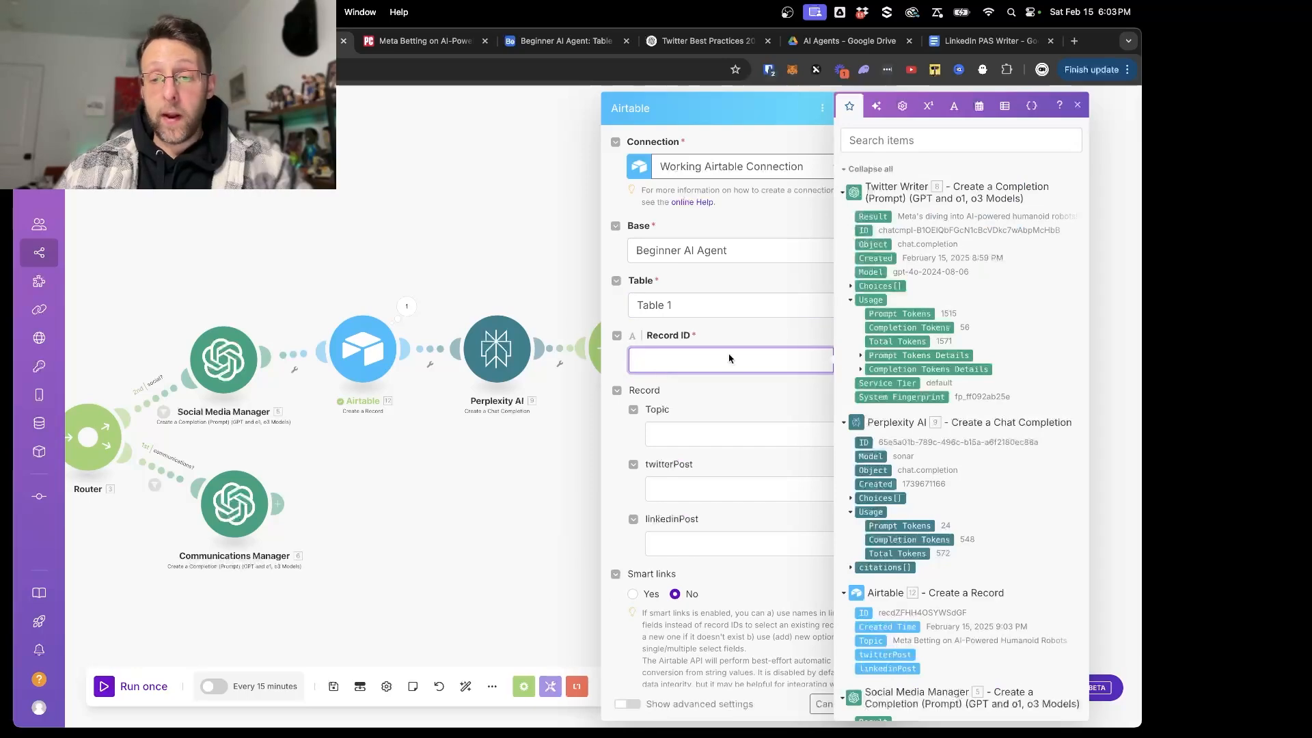
pyautogui.scroll(-5, 950, 417)
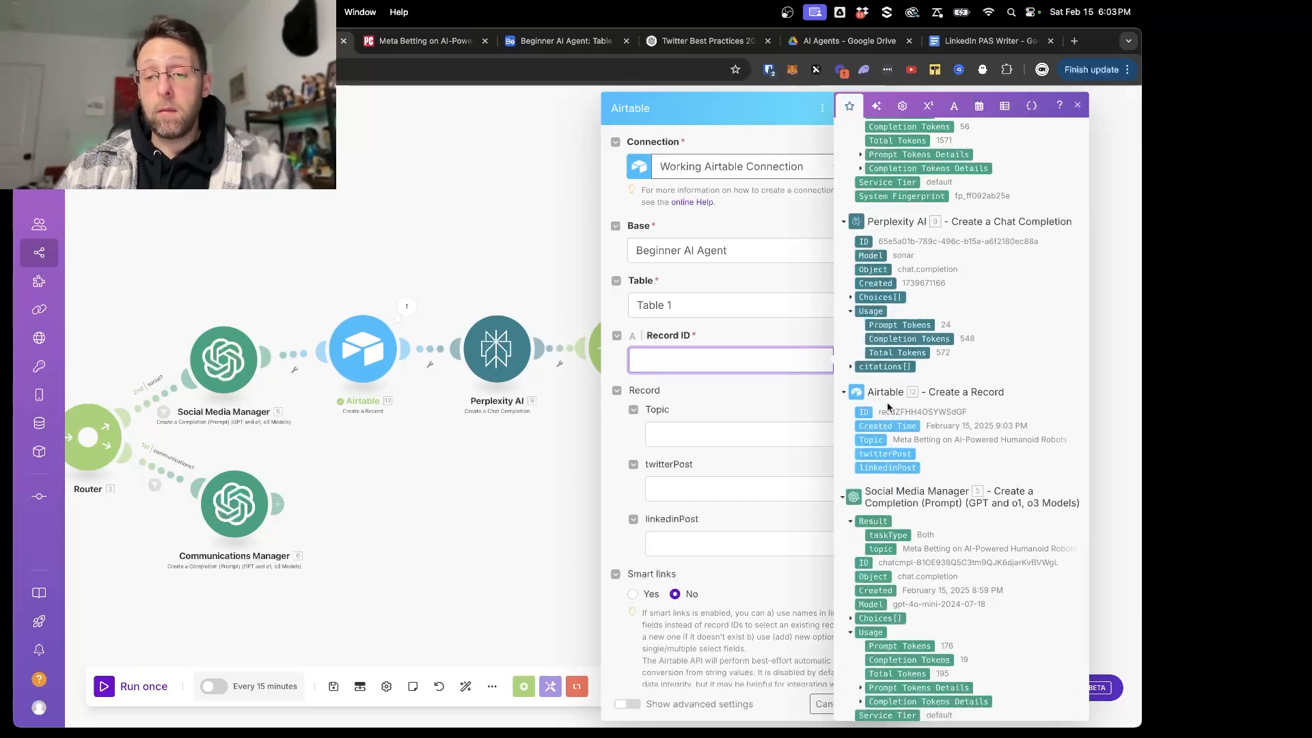
pyautogui.click(863, 412)
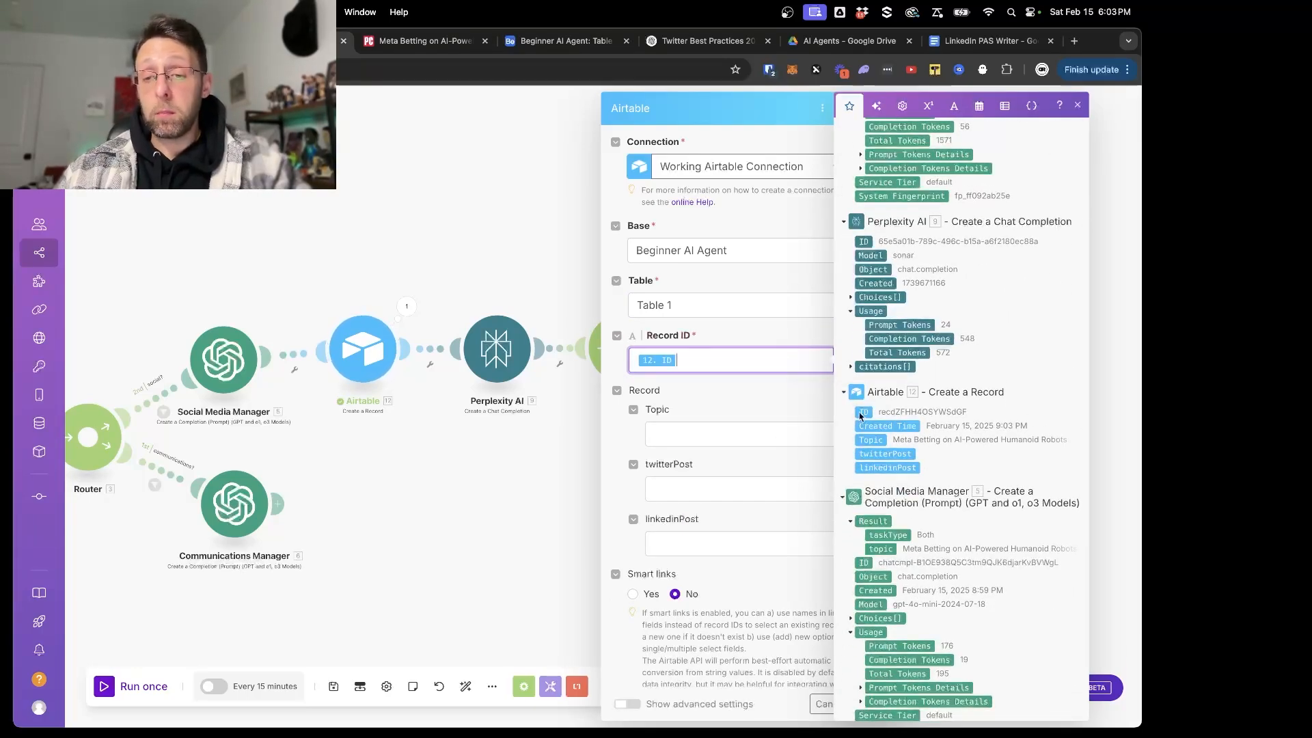
pyautogui.click(703, 497)
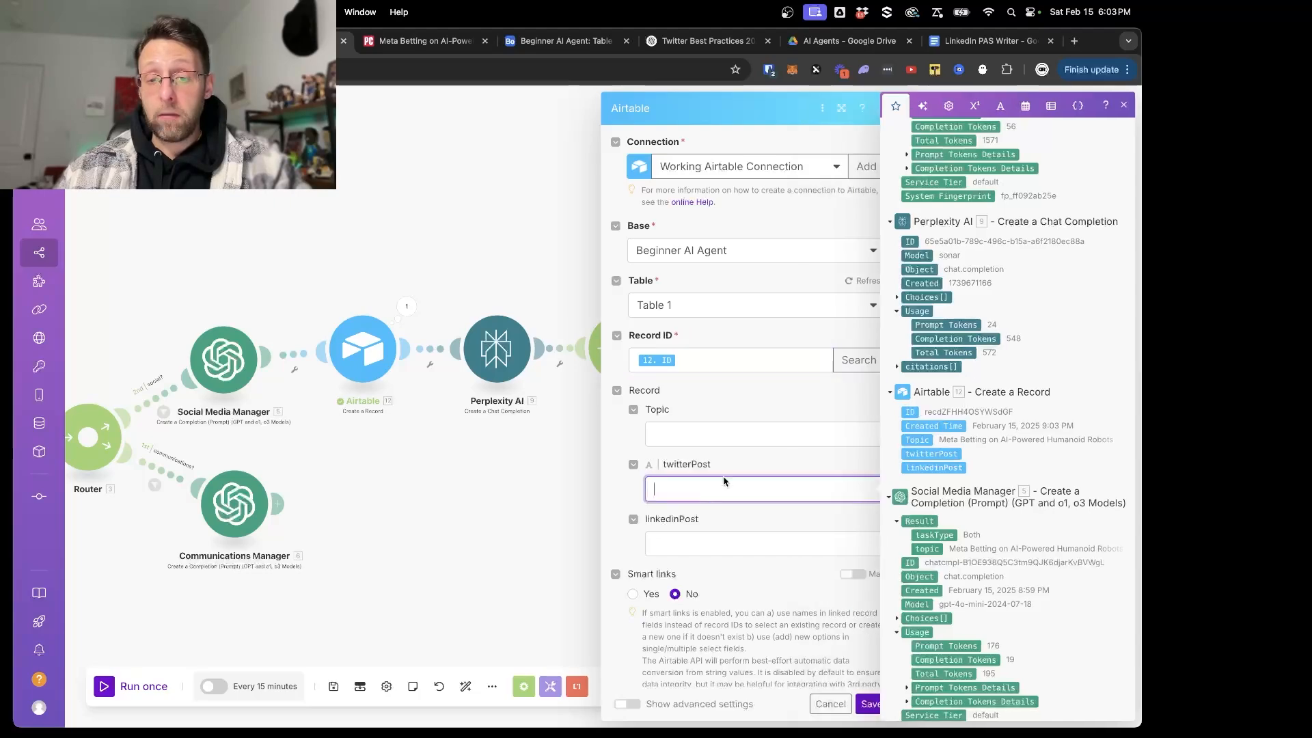
pyautogui.click(924, 217)
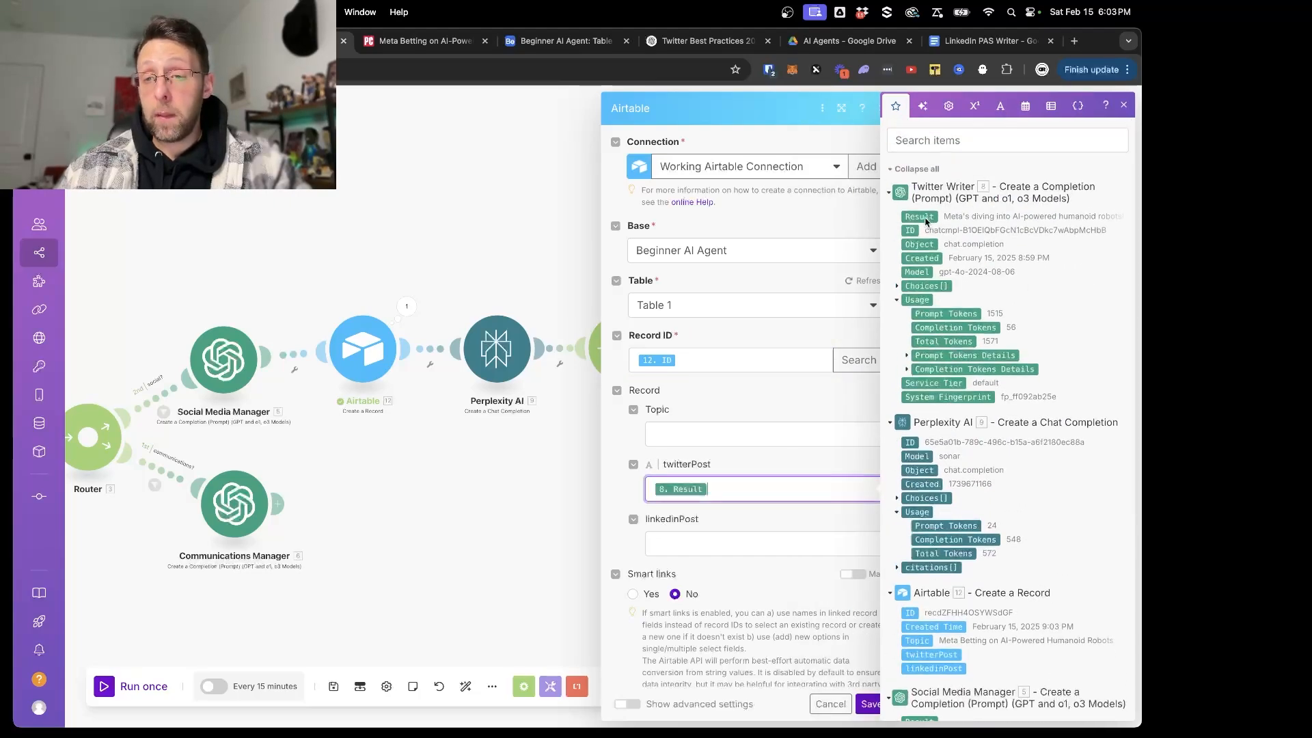
pyautogui.click(870, 708)
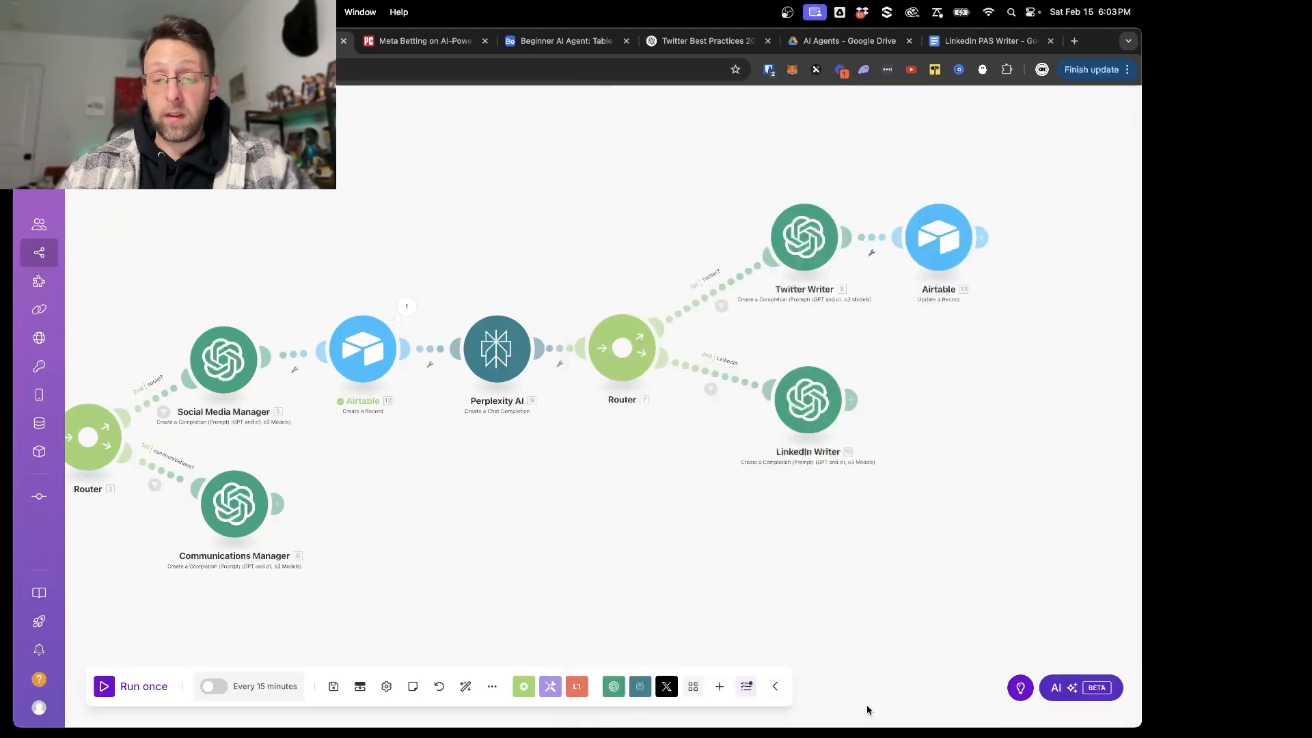
# - Clone the Airtable Update a Record module and attach the copy after the LinkedIn Writer
pyautogui.rightClick(936, 248)
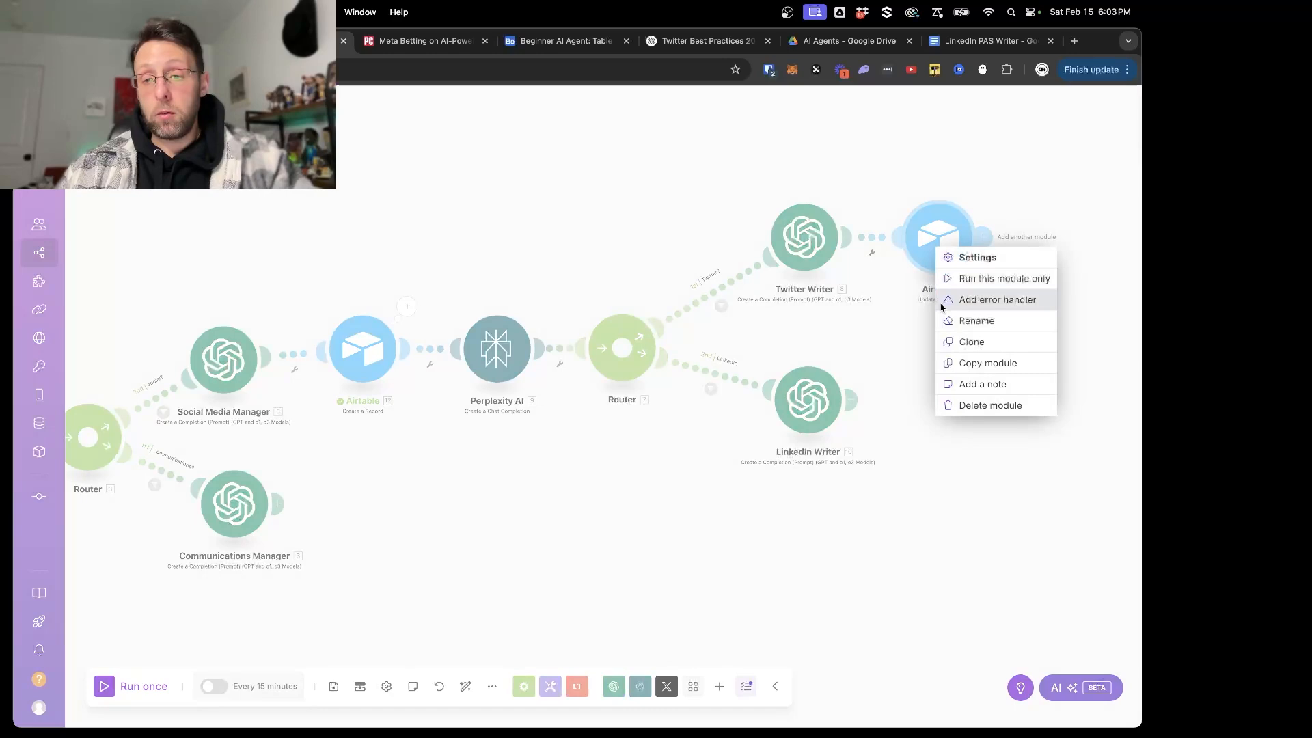
pyautogui.click(972, 341)
pyautogui.moveTo(961, 260); pyautogui.dragTo(930, 409)
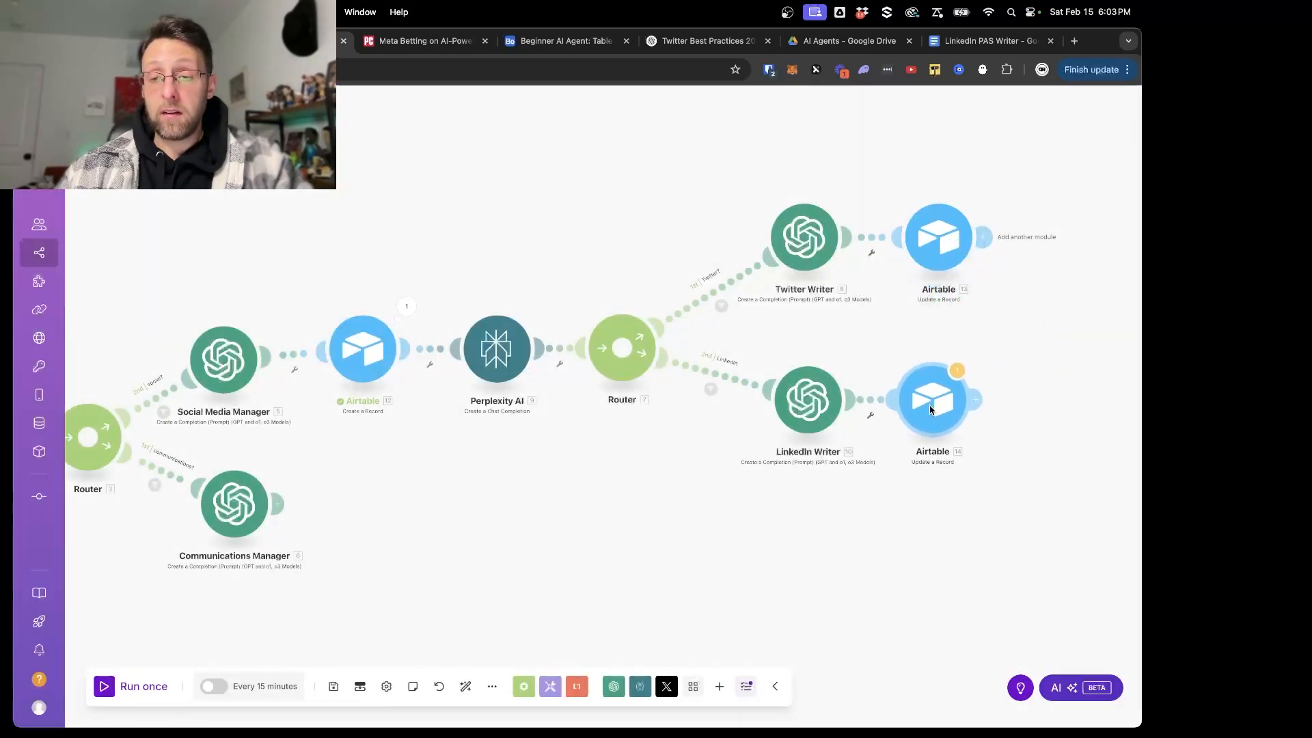
# - In the cloned Airtable module, clear twitterPost, map linkedinPost to the LinkedIn Writer's Result, and save the module and scenario
pyautogui.click(930, 409)
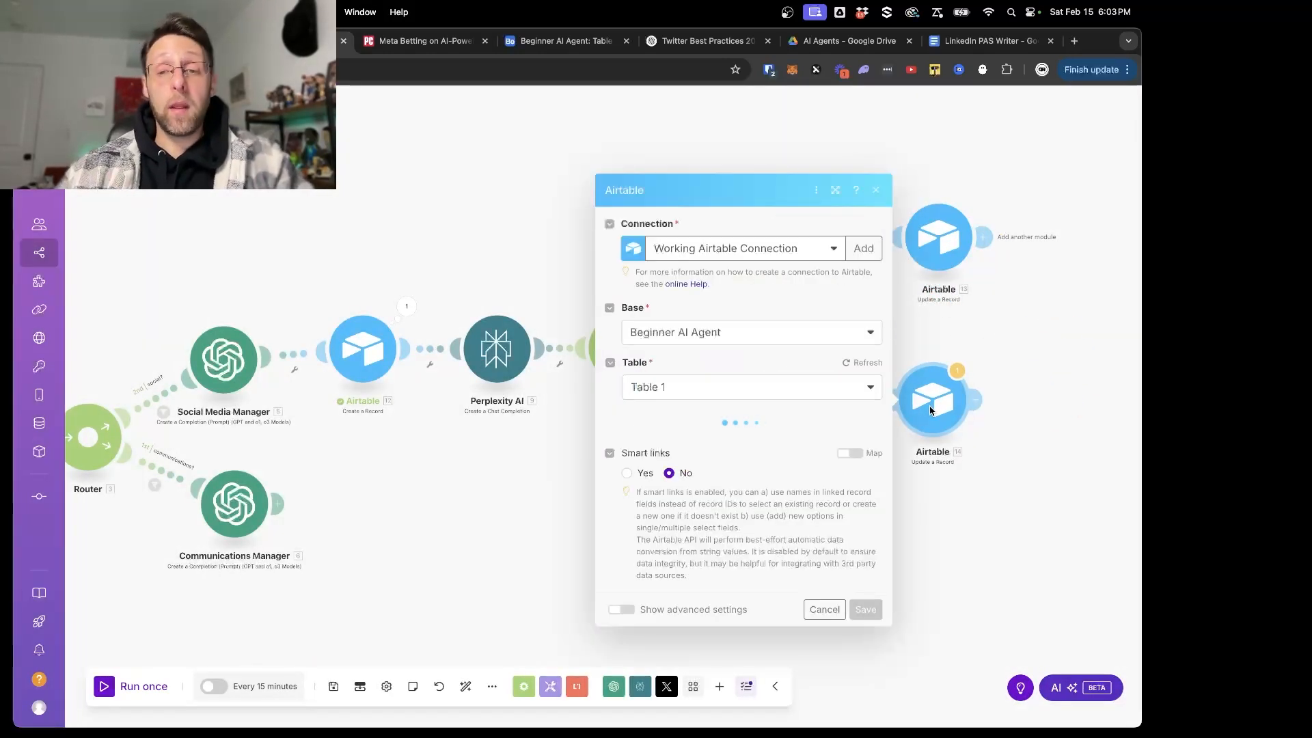
pyautogui.click(705, 488)
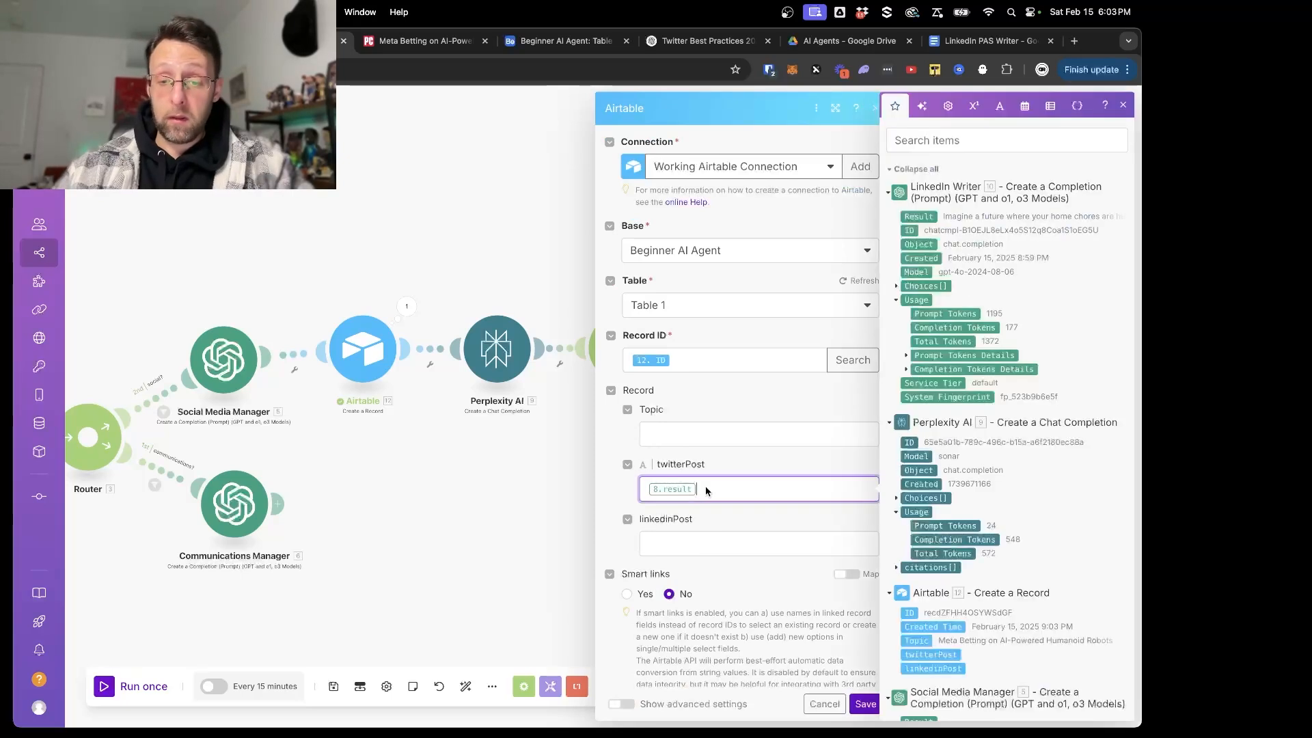
pyautogui.press('BackSpace')
pyautogui.click(681, 538)
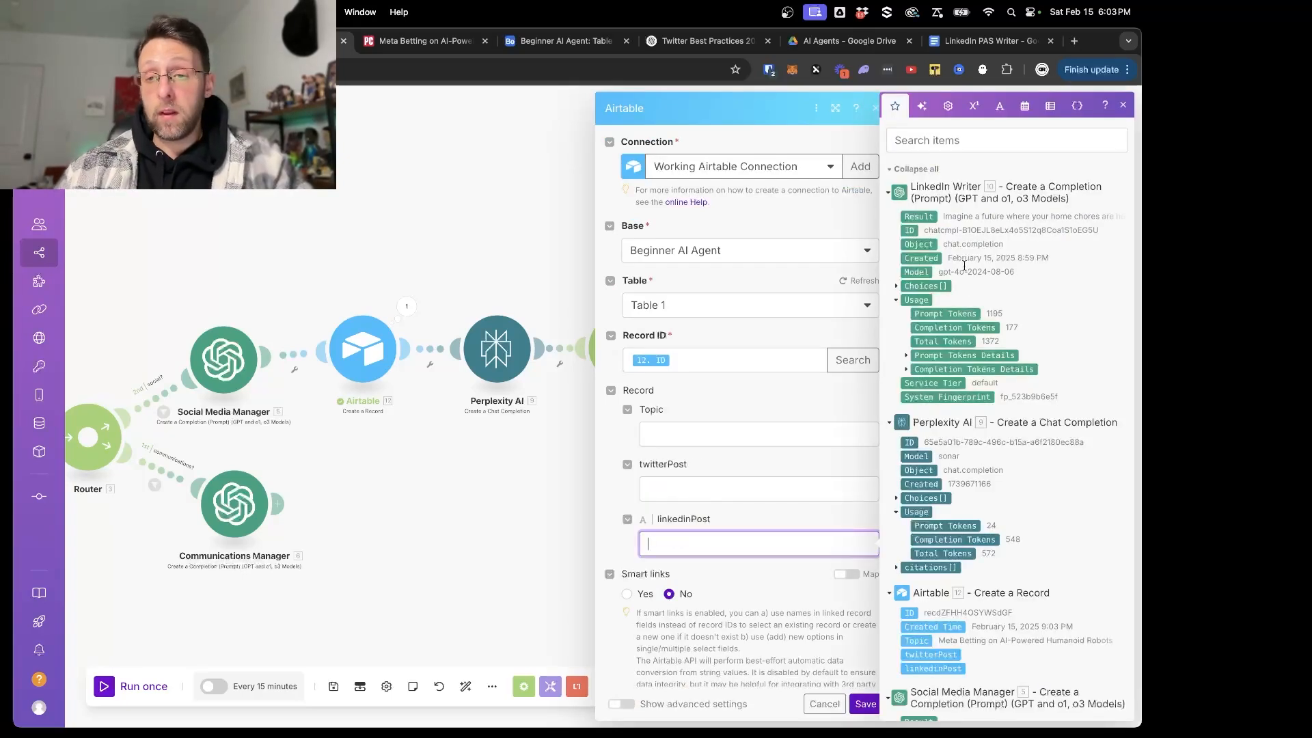
pyautogui.click(930, 217)
pyautogui.click(867, 703)
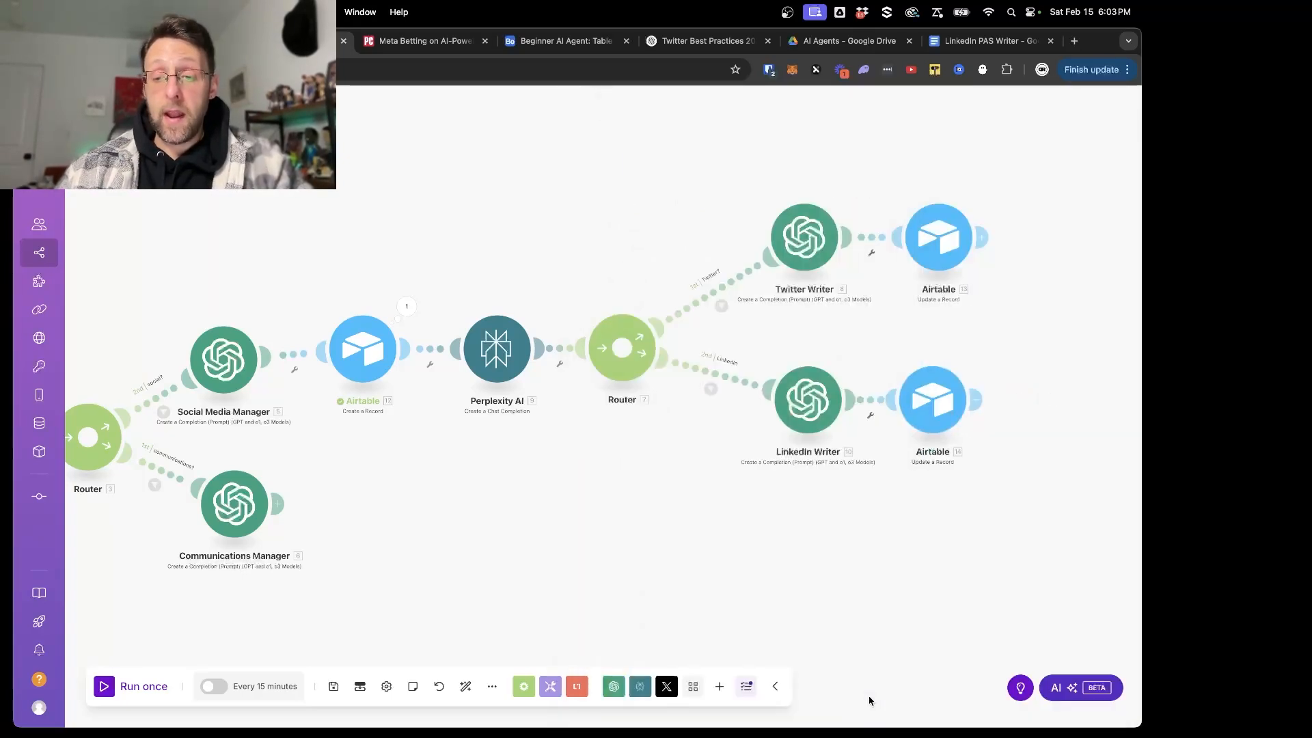
pyautogui.click(333, 686)
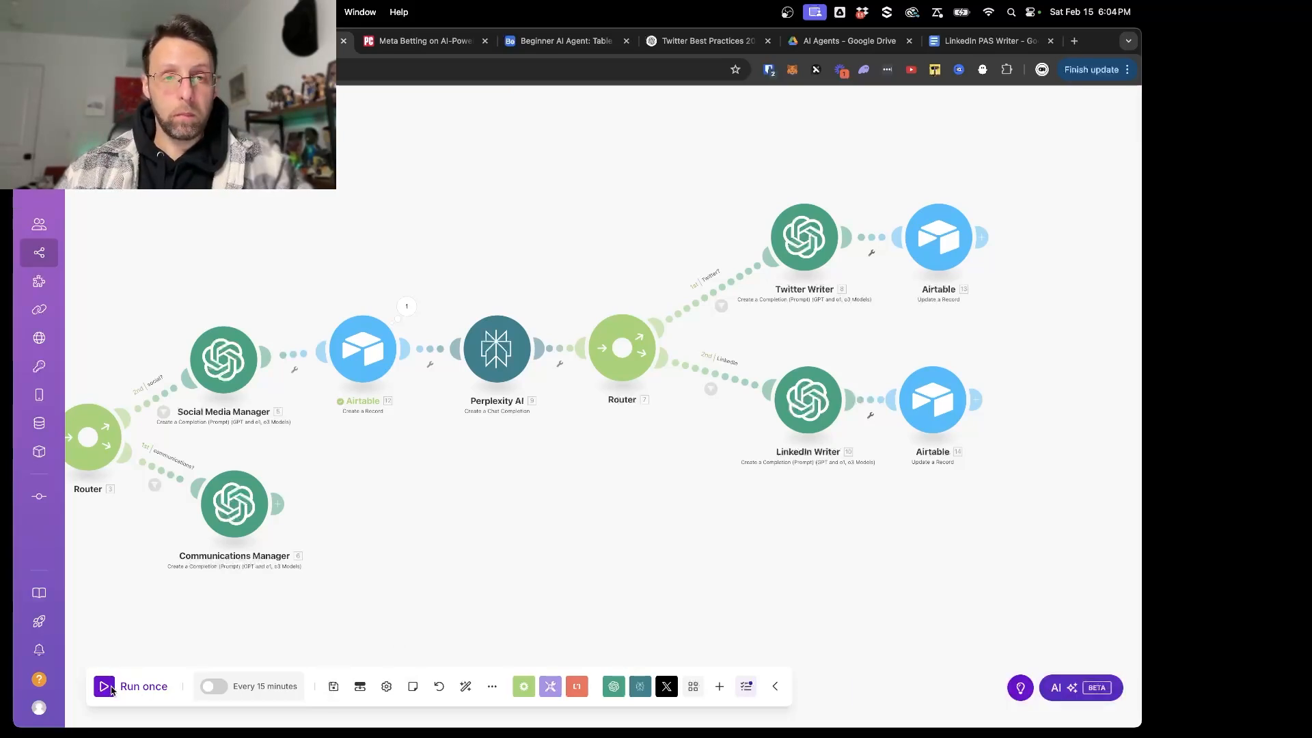
# - Switch to Airtable and delete the remaining test record from the table
pyautogui.click(560, 41)
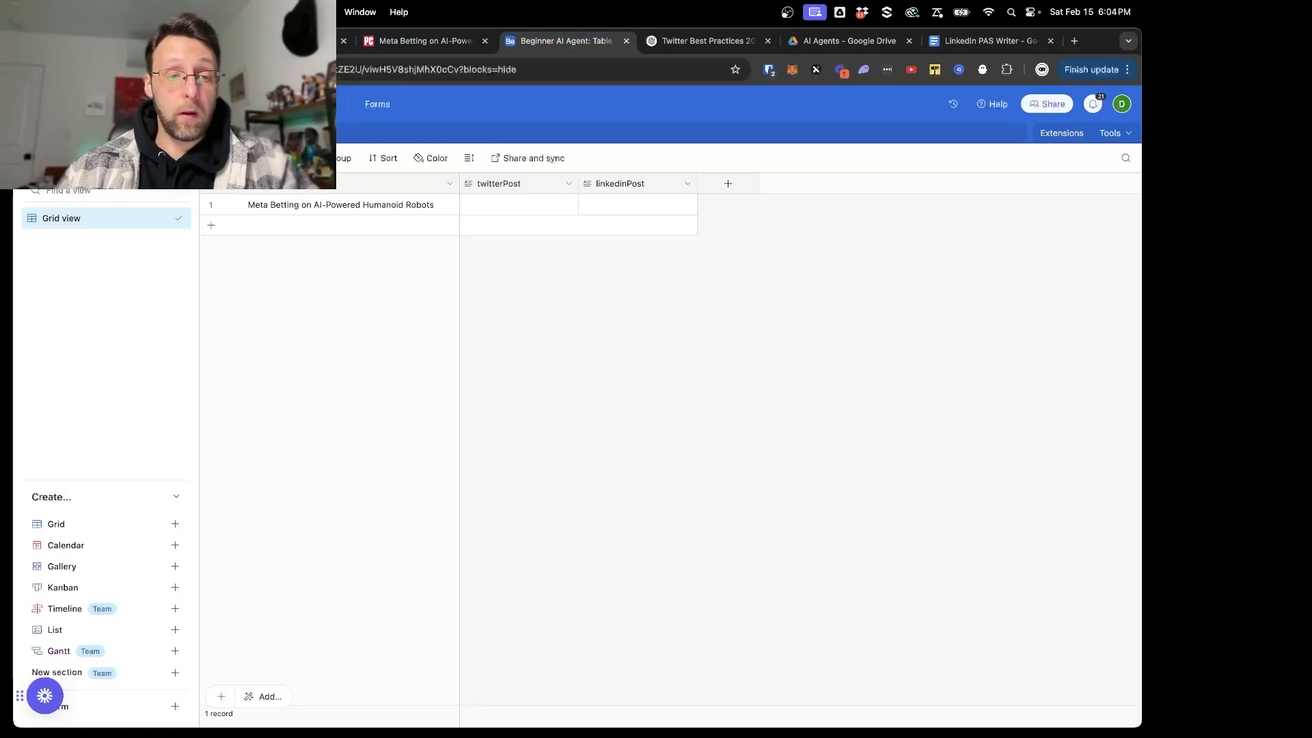
pyautogui.rightClick(305, 210)
pyautogui.click(366, 441)
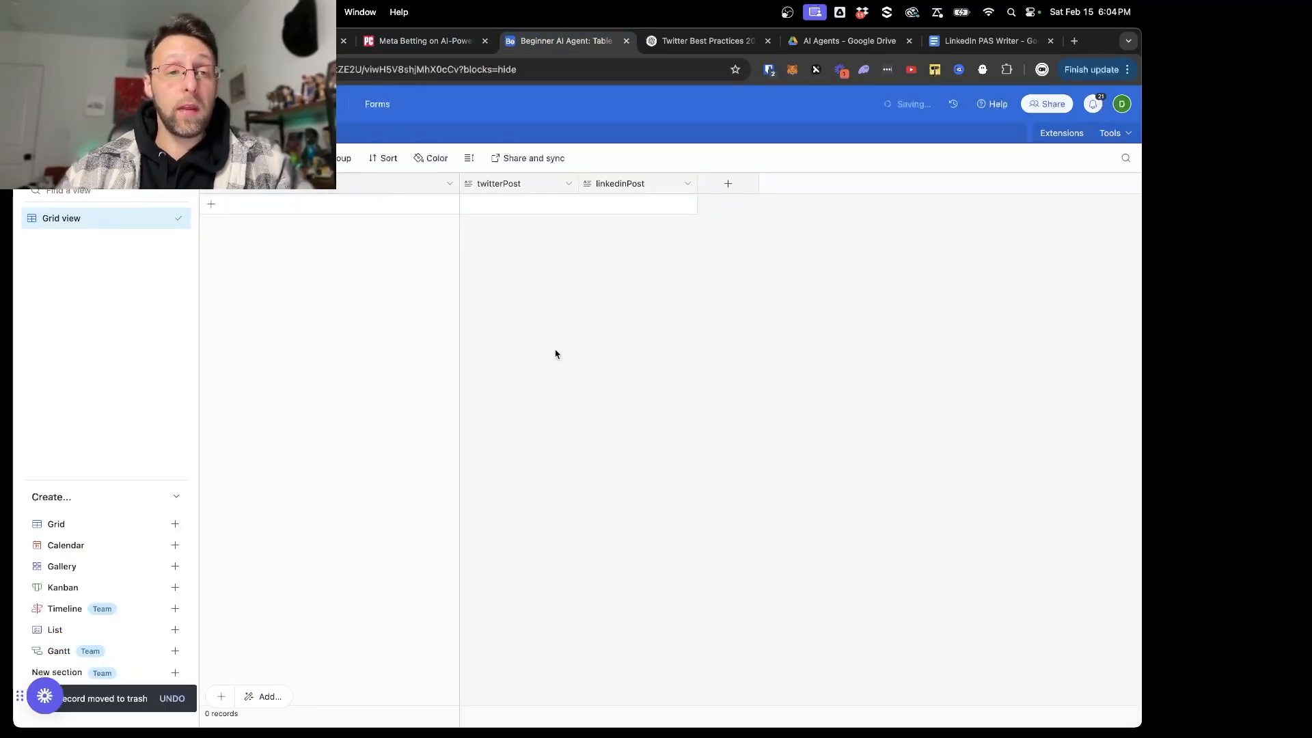
# - Return to the Make scenario and run the whole scenario once
pyautogui.click(294, 41)
pyautogui.scroll(-4, 410, 355)
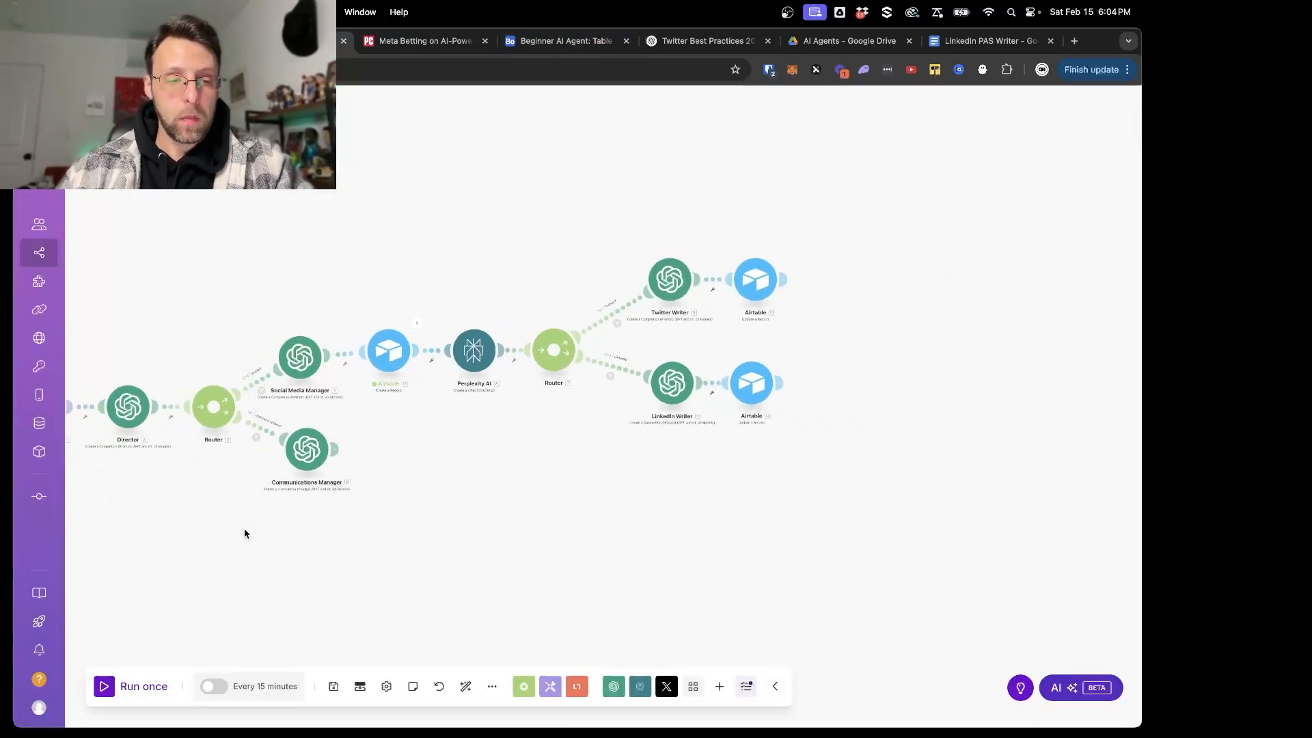
pyautogui.click(106, 684)
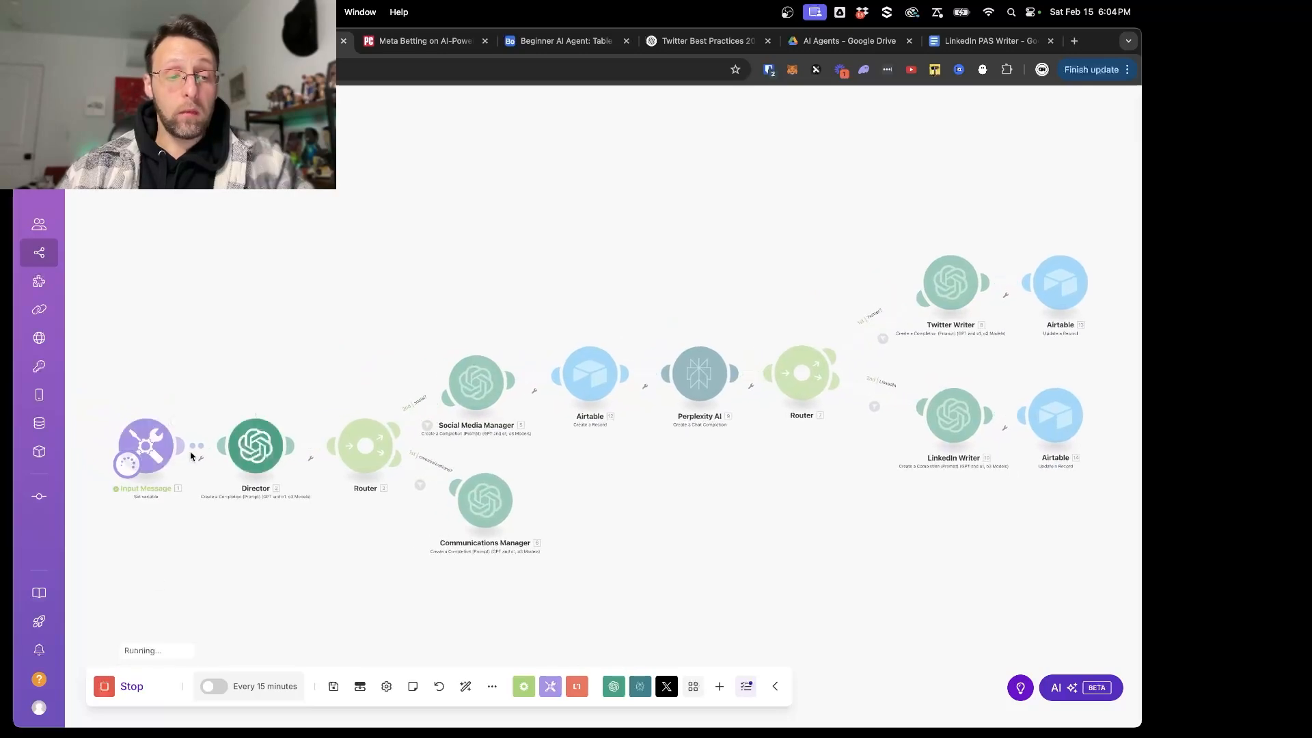
pyautogui.click(182, 411)
pyautogui.click(149, 329)
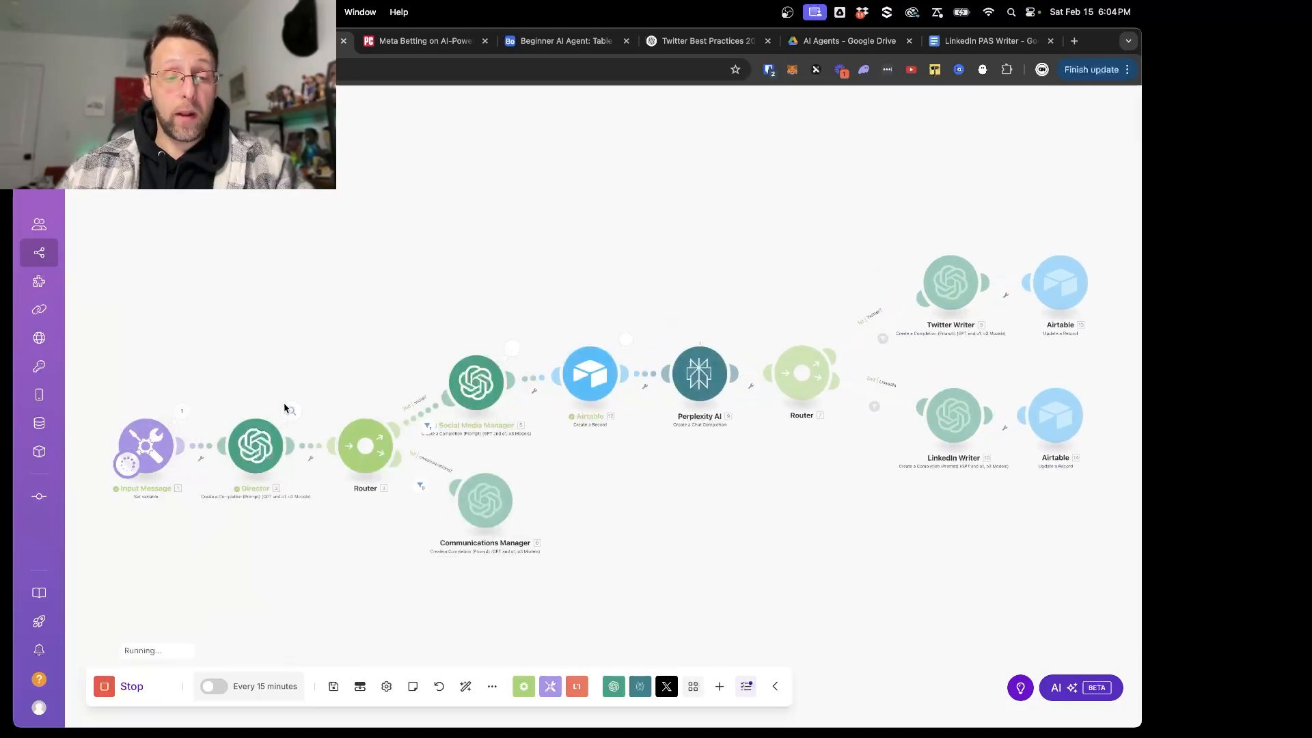
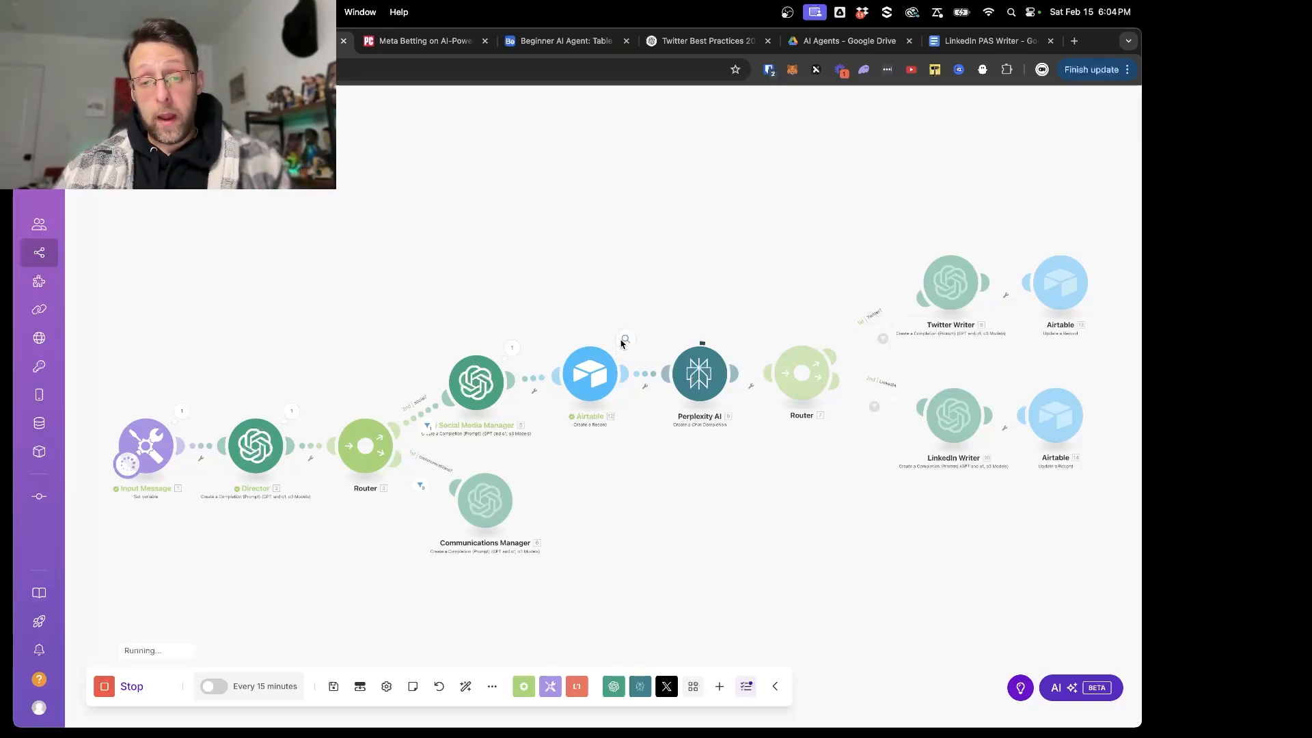
# - Switch to the Airtable table and expand the new record to review its twitterPost and linkedinPost texts
pyautogui.click(517, 41)
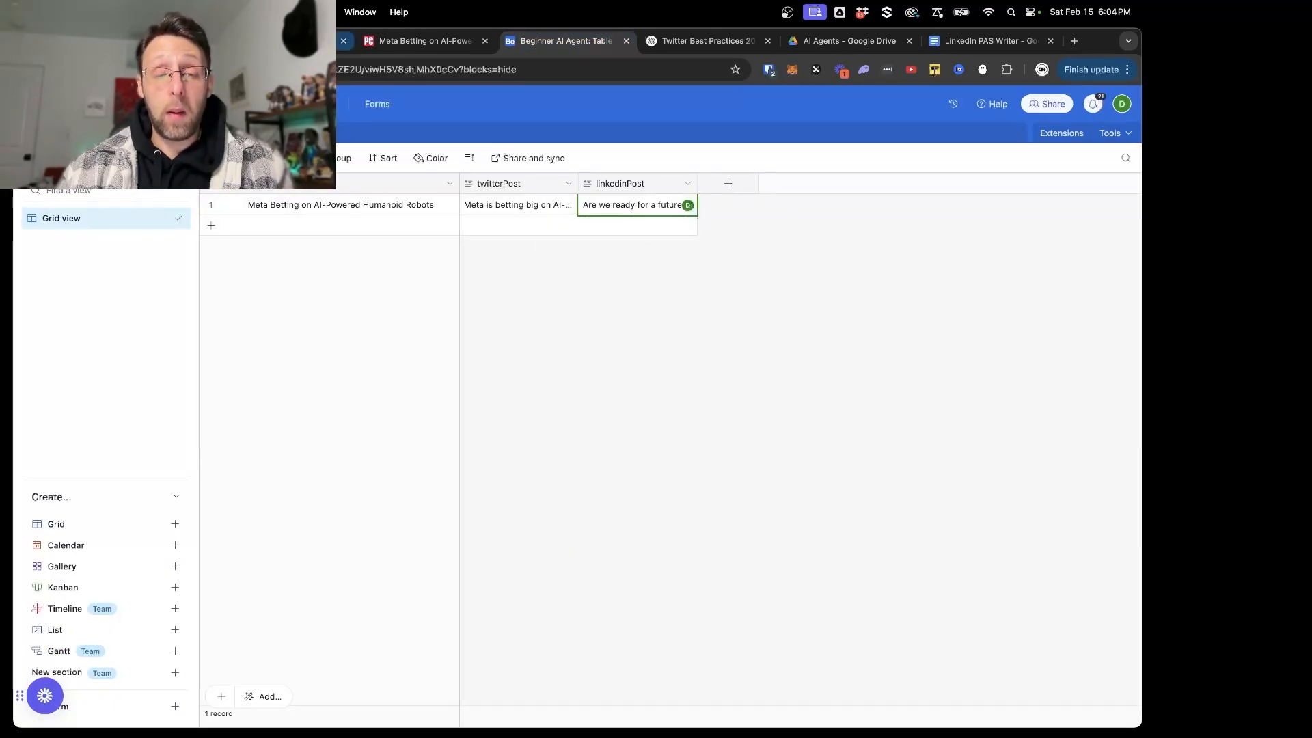
pyautogui.click(233, 205)
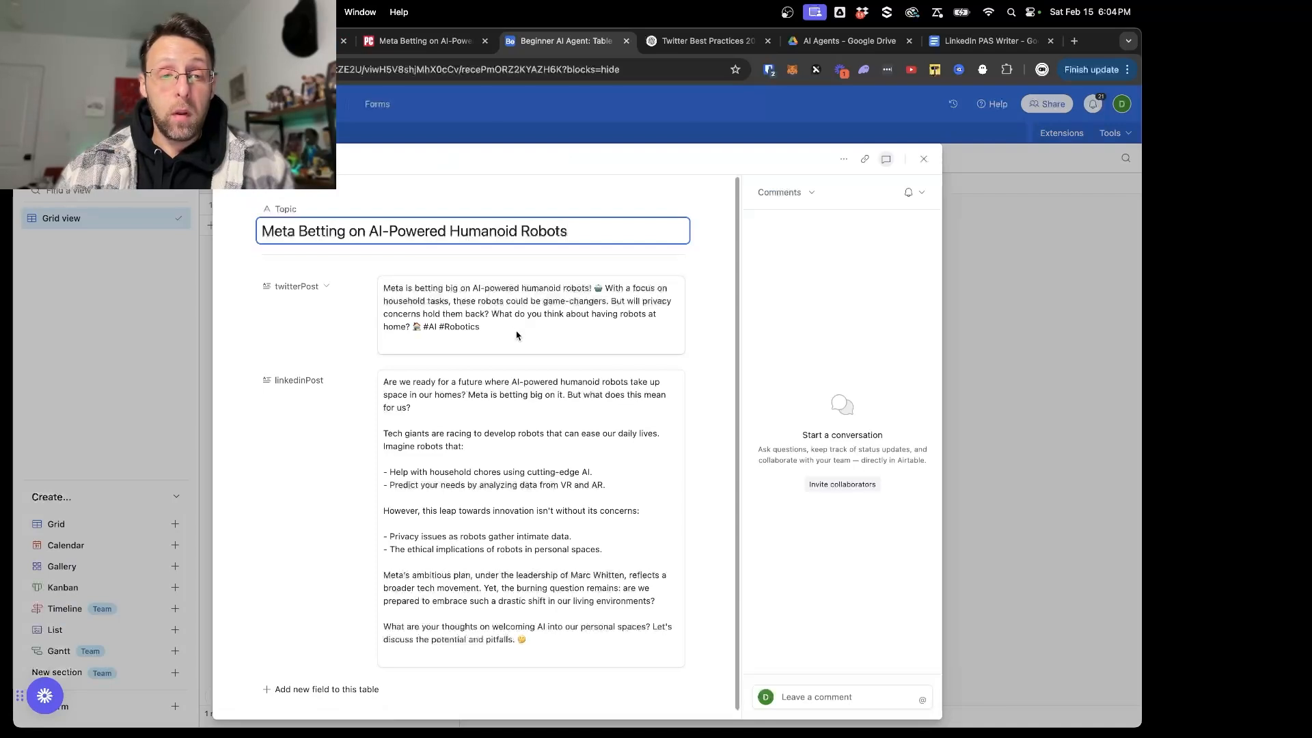
pyautogui.moveTo(502, 347); pyautogui.dragTo(367, 271)
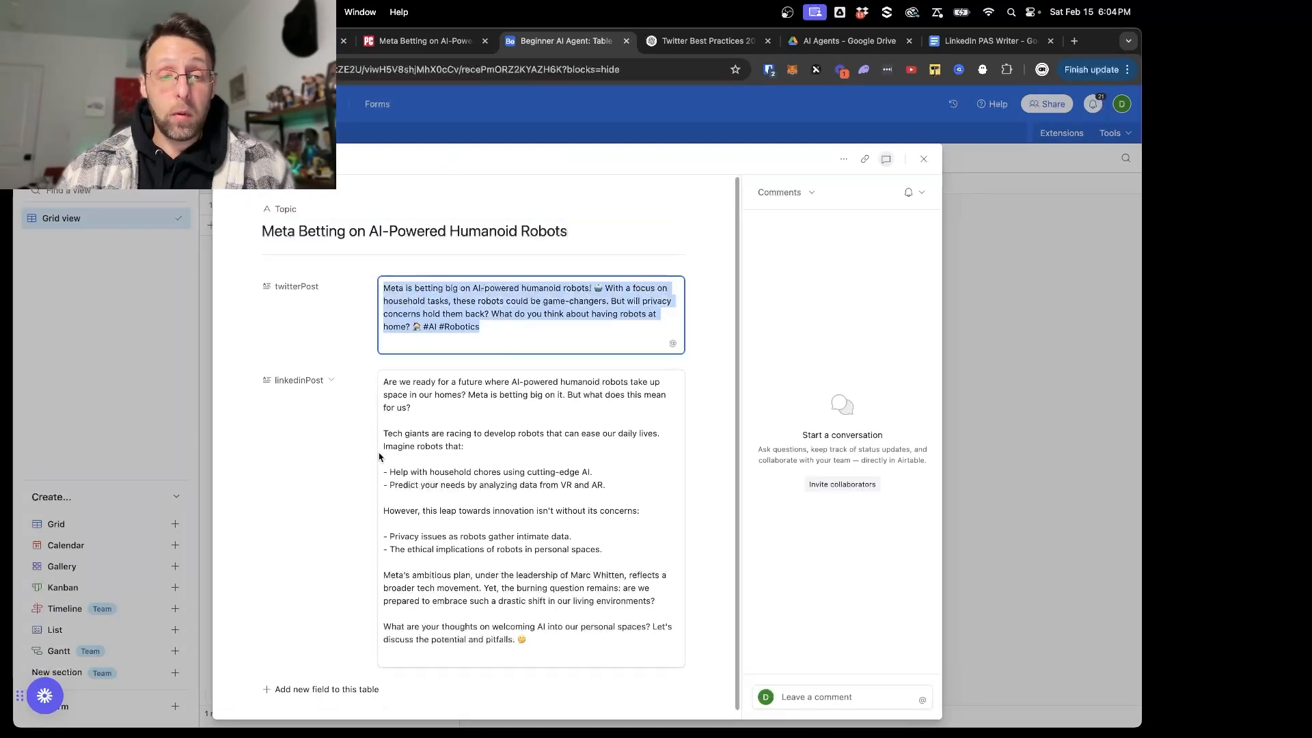
pyautogui.click(331, 471)
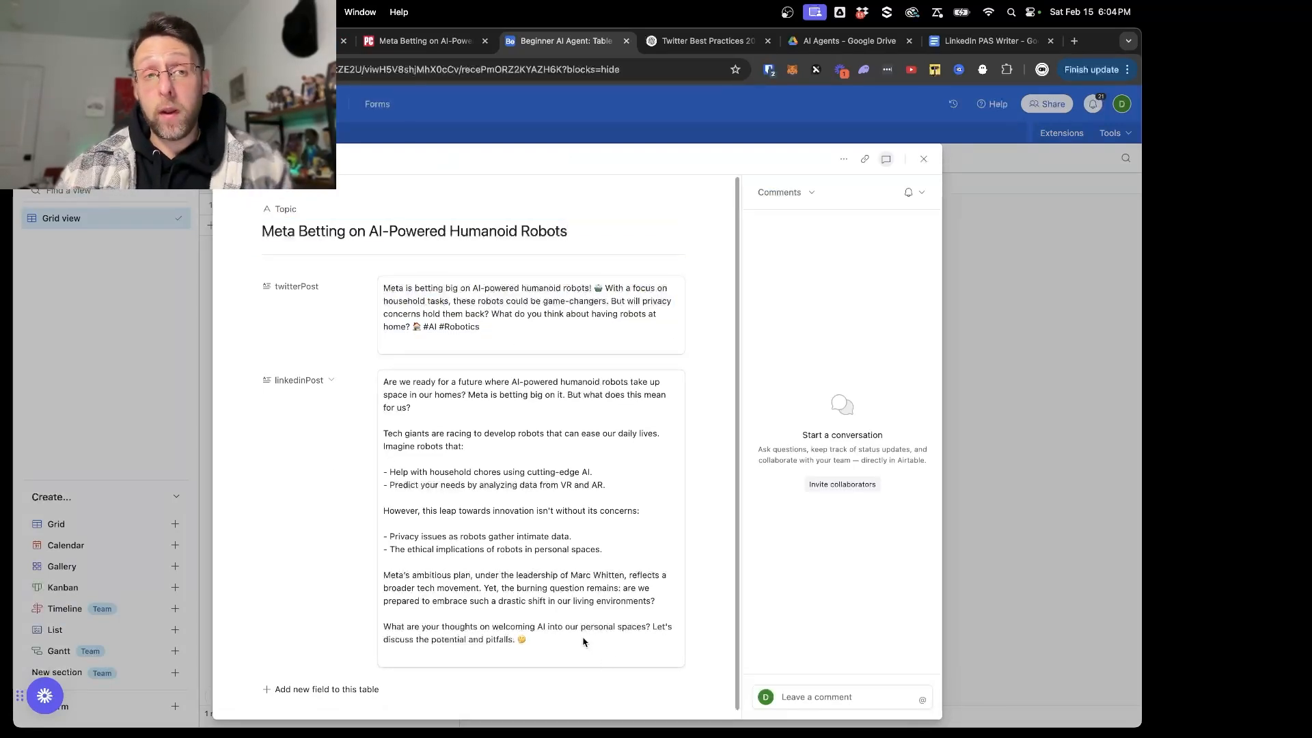
pyautogui.click(298, 41)
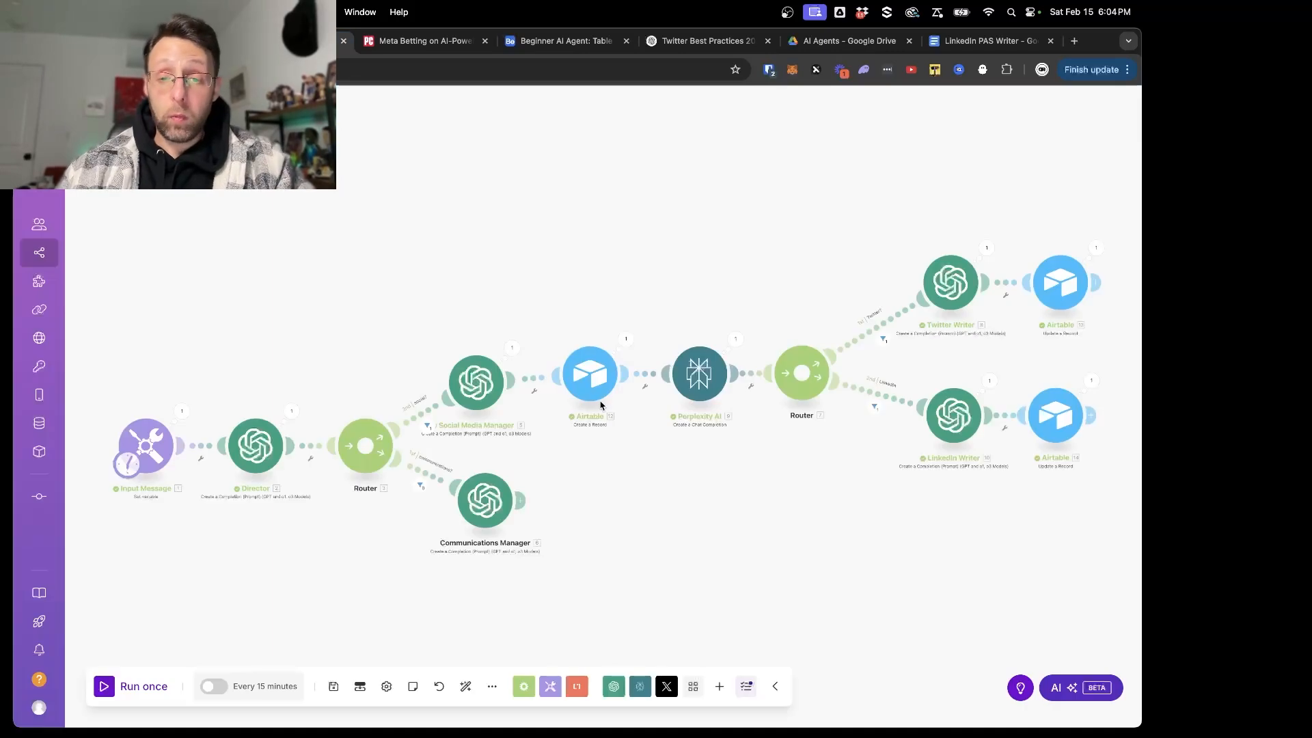
pyautogui.click(154, 41)
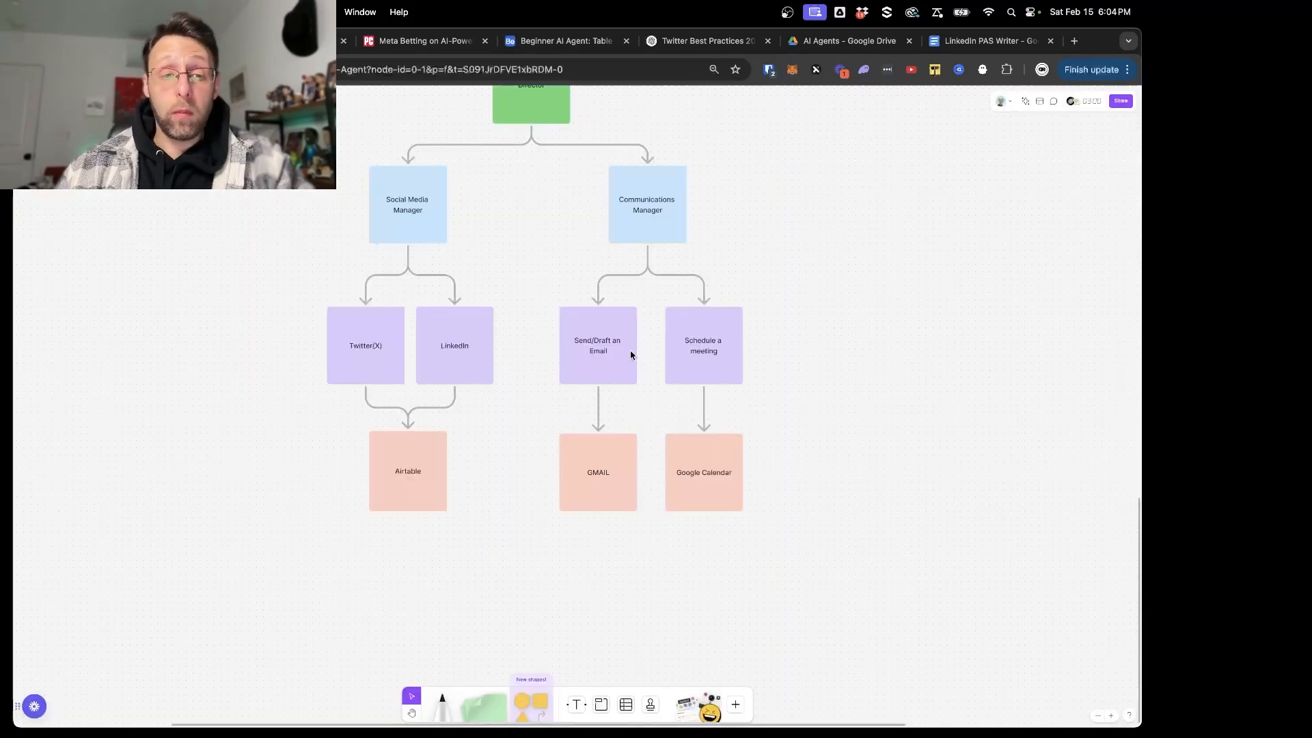
pyautogui.moveTo(311, 162); pyautogui.dragTo(502, 562)
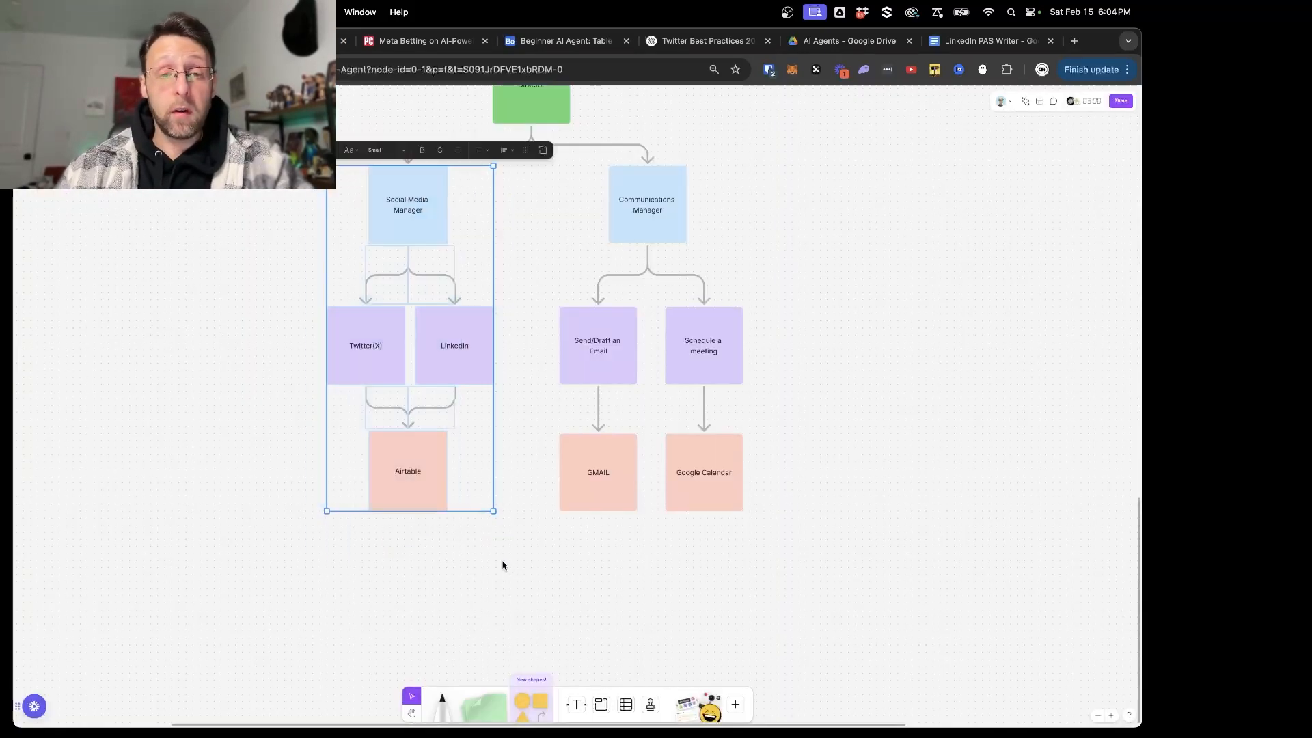
pyautogui.scroll(3, 197, 314)
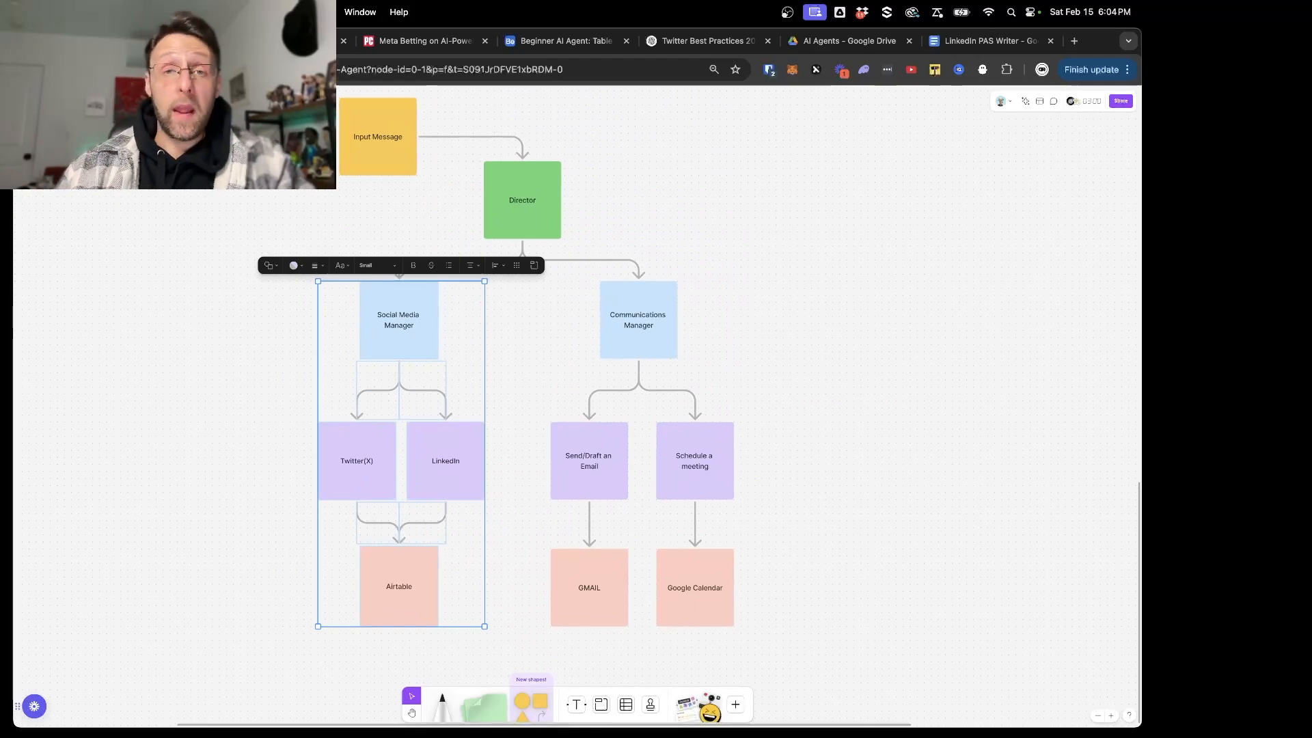
pyautogui.click(301, 41)
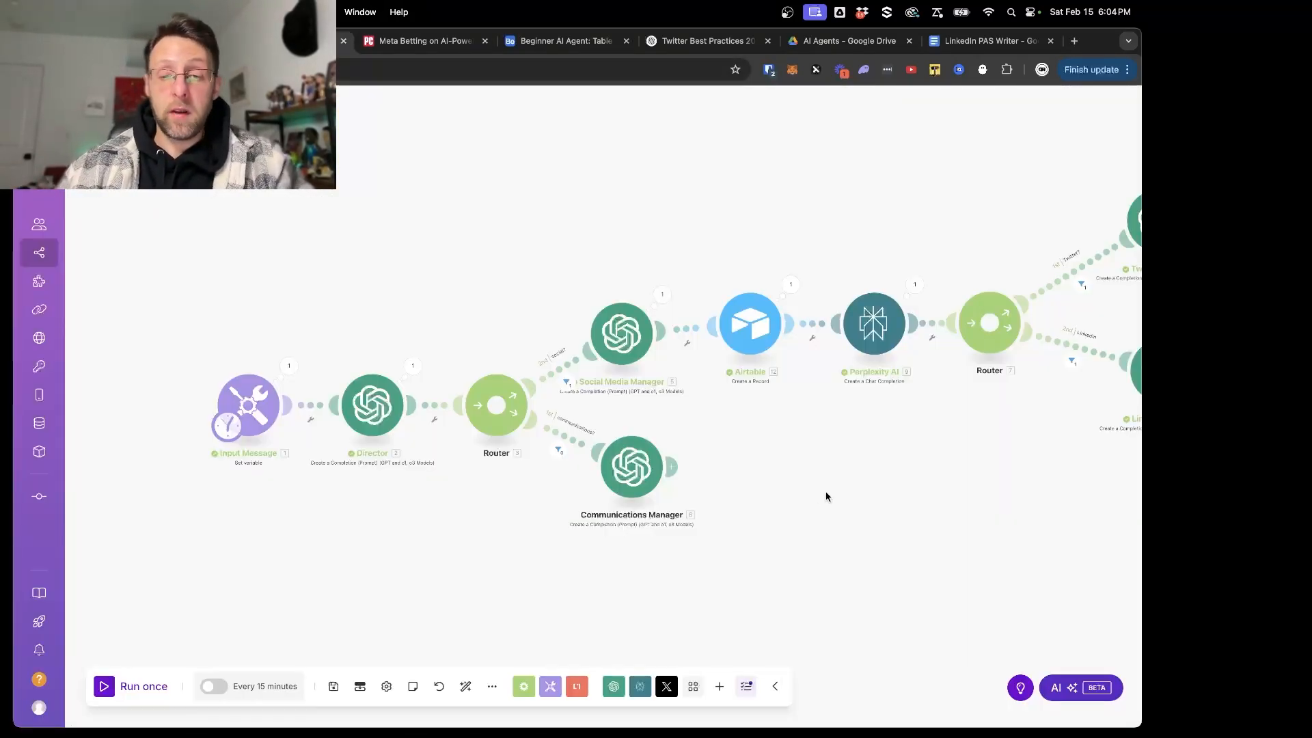
pyautogui.moveTo(826, 497); pyautogui.dragTo(648, 405)
pyautogui.click(157, 41)
pyautogui.click(783, 424)
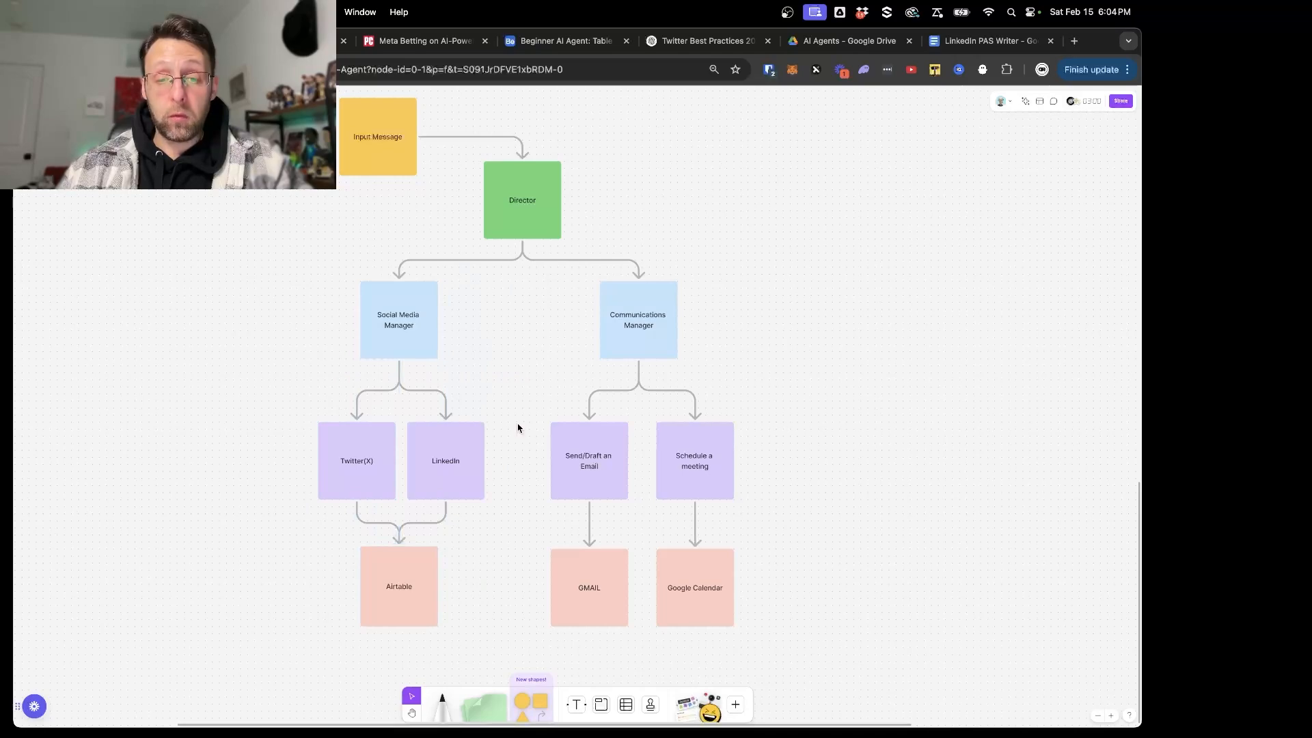
pyautogui.click(588, 490)
pyautogui.moveTo(834, 423); pyautogui.dragTo(699, 474)
# - Return to Make and, in the Communications Manager's system prompt, add "or both" to the taskType JSON options and remove "or" before the "Scheduling" request
pyautogui.click(293, 41)
pyautogui.click(484, 373)
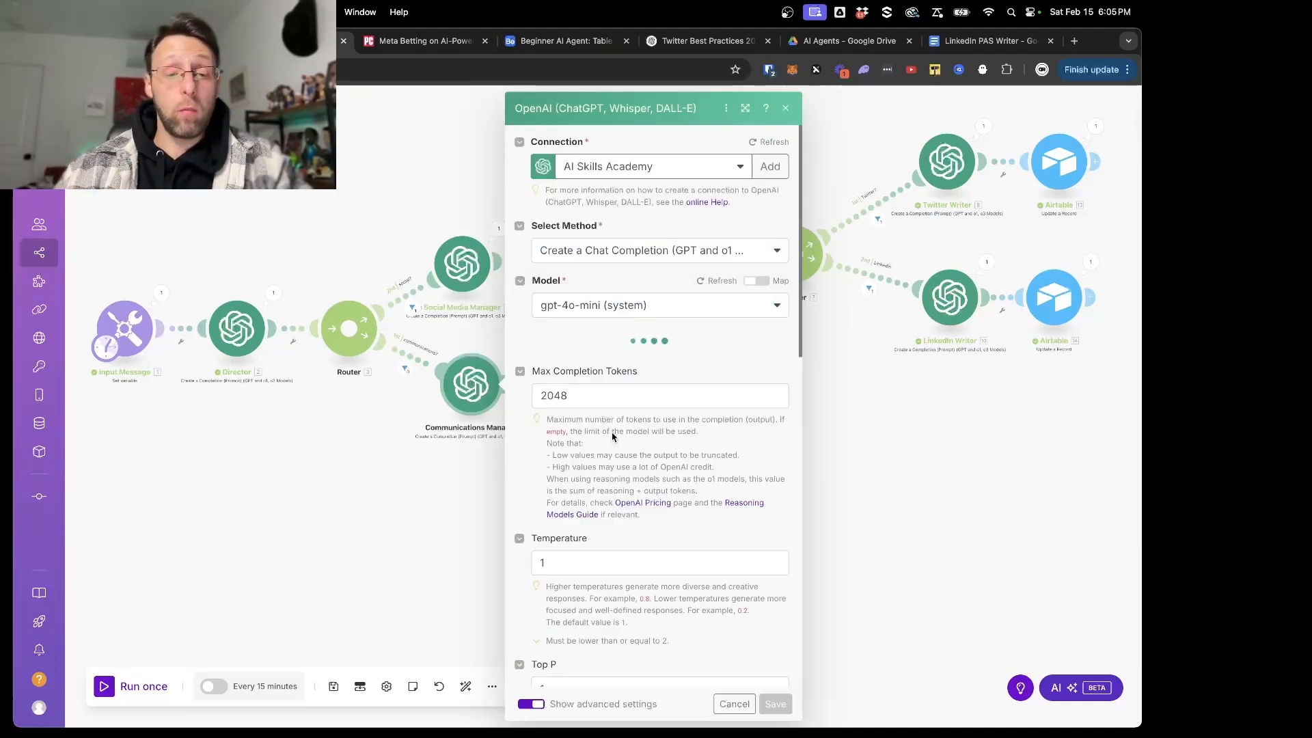
pyautogui.moveTo(652, 359); pyautogui.dragTo(743, 363)
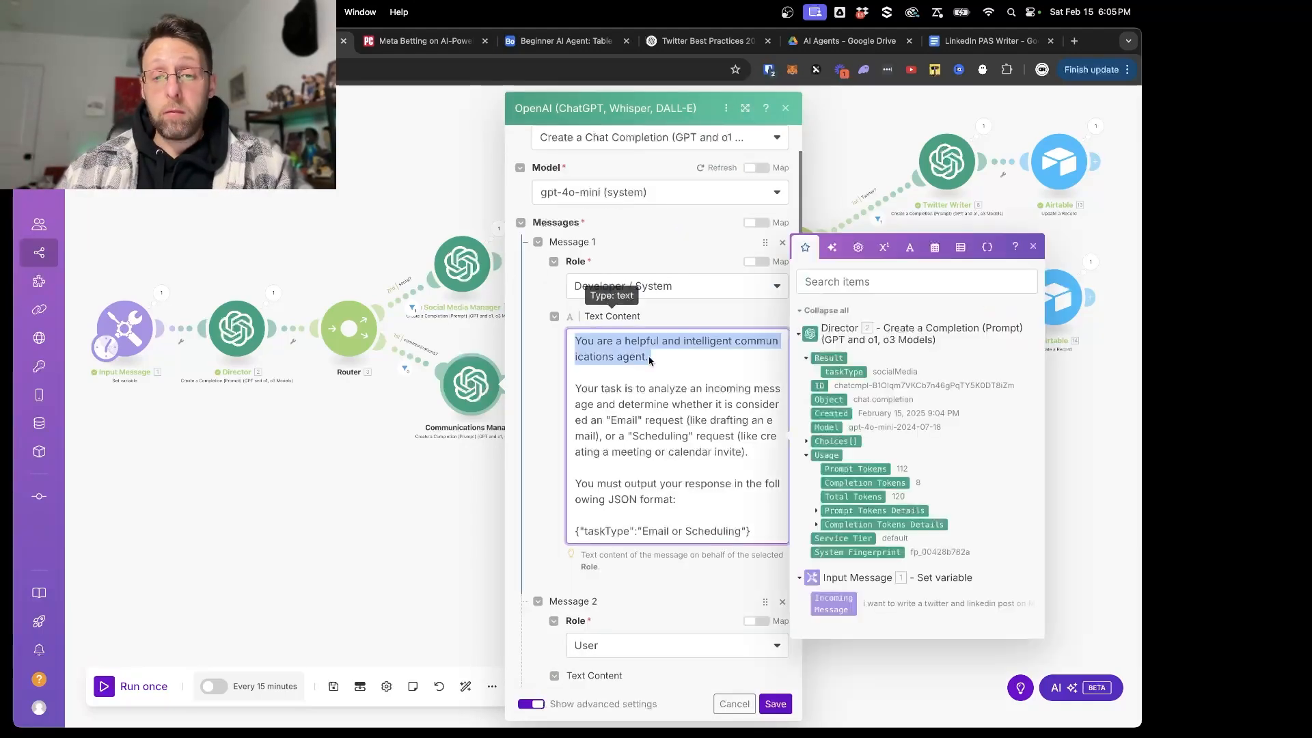
pyautogui.scroll(-1, 707, 381)
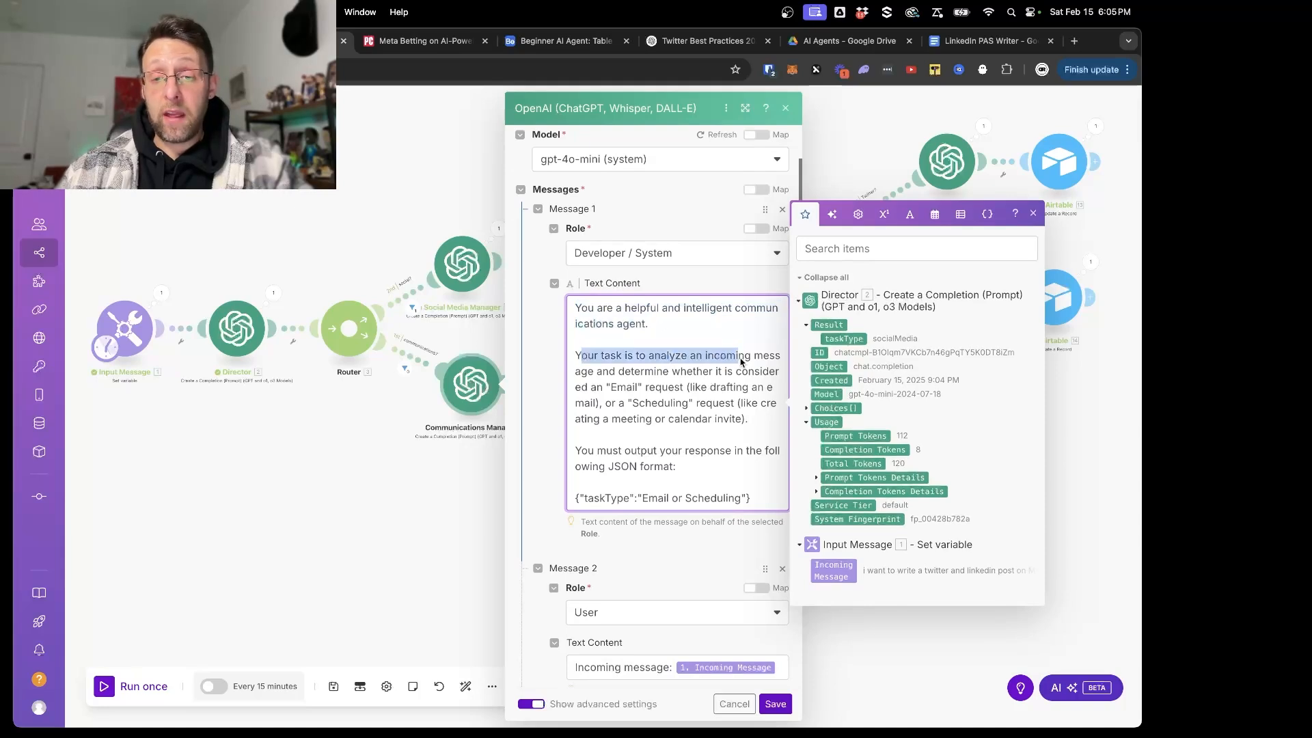
pyautogui.moveTo(598, 373); pyautogui.dragTo(760, 385)
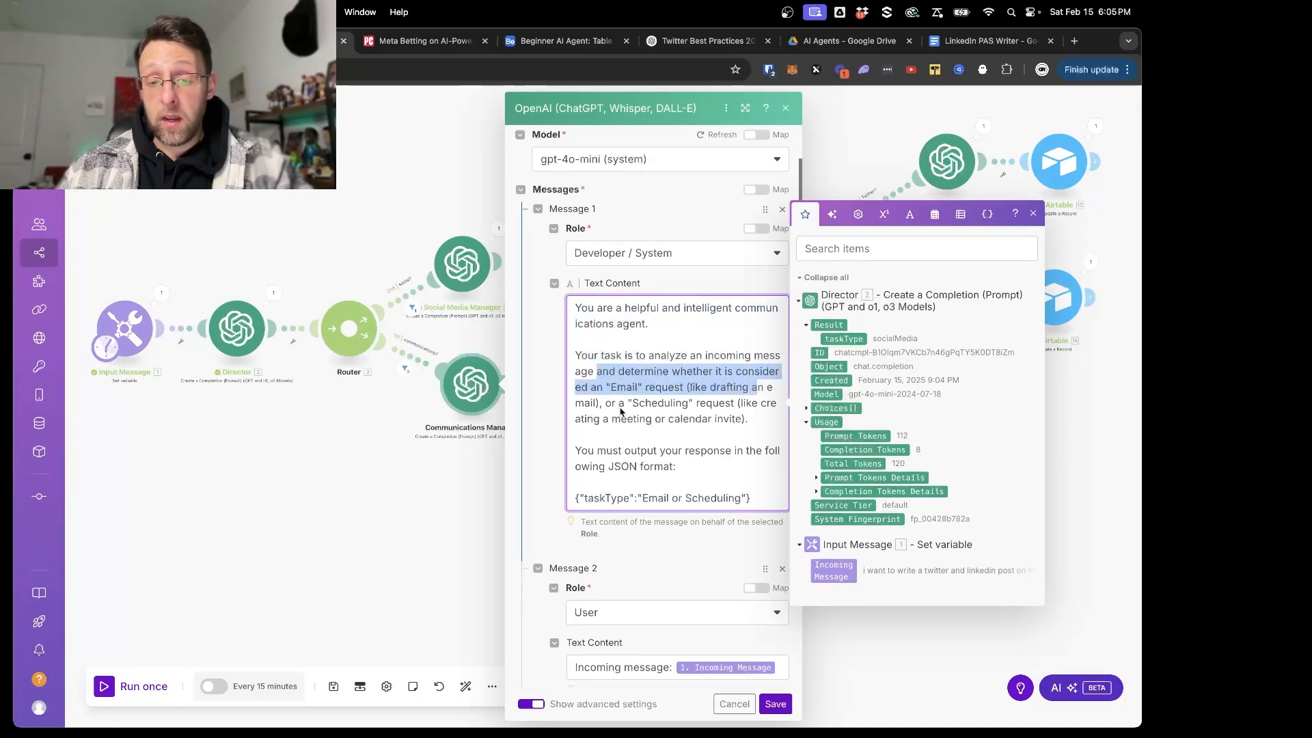
pyautogui.click(651, 432)
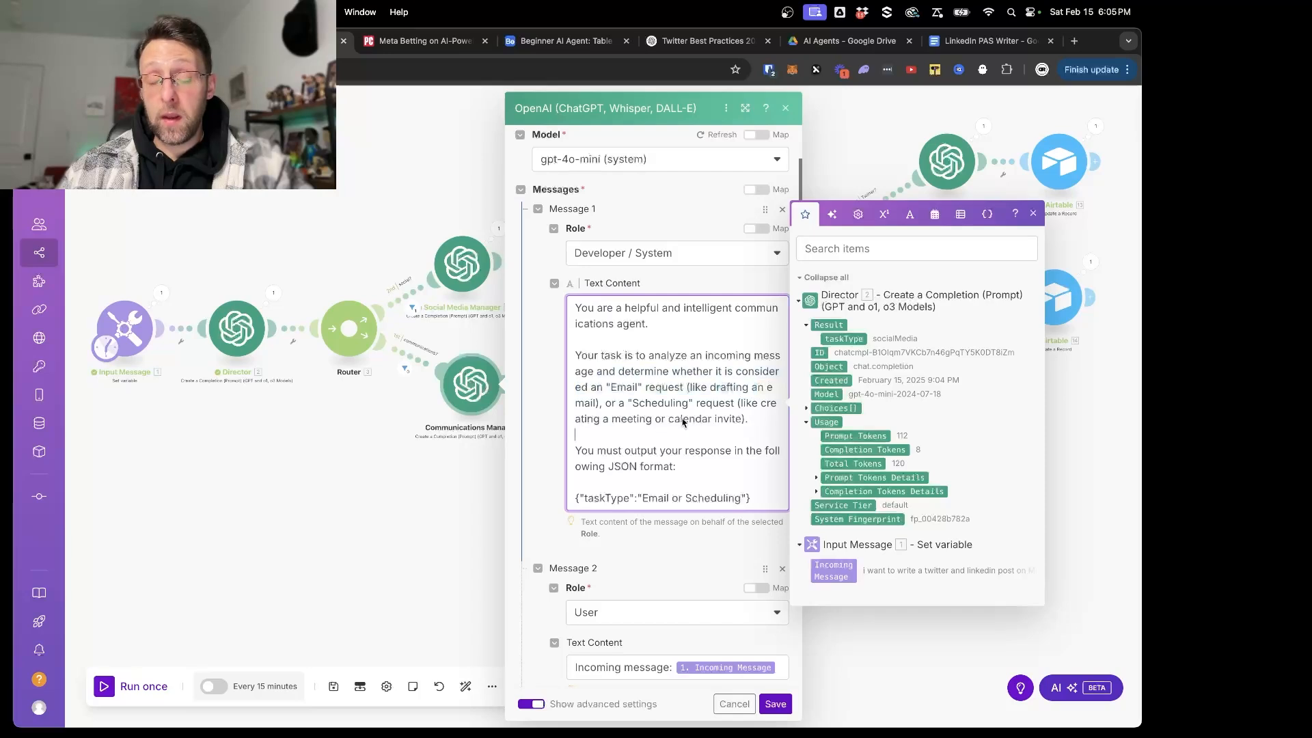
pyautogui.scroll(-2, 734, 428)
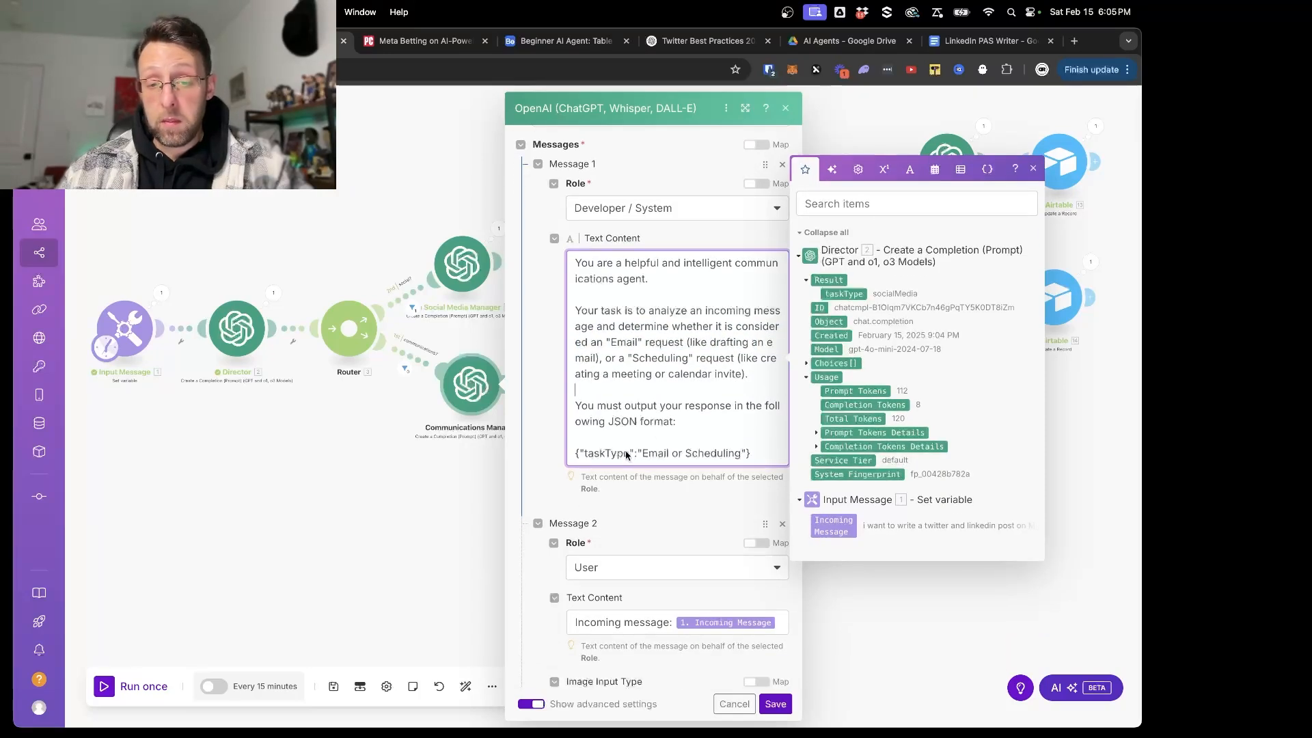
pyautogui.scroll(-1, 702, 473)
pyautogui.write('or both')
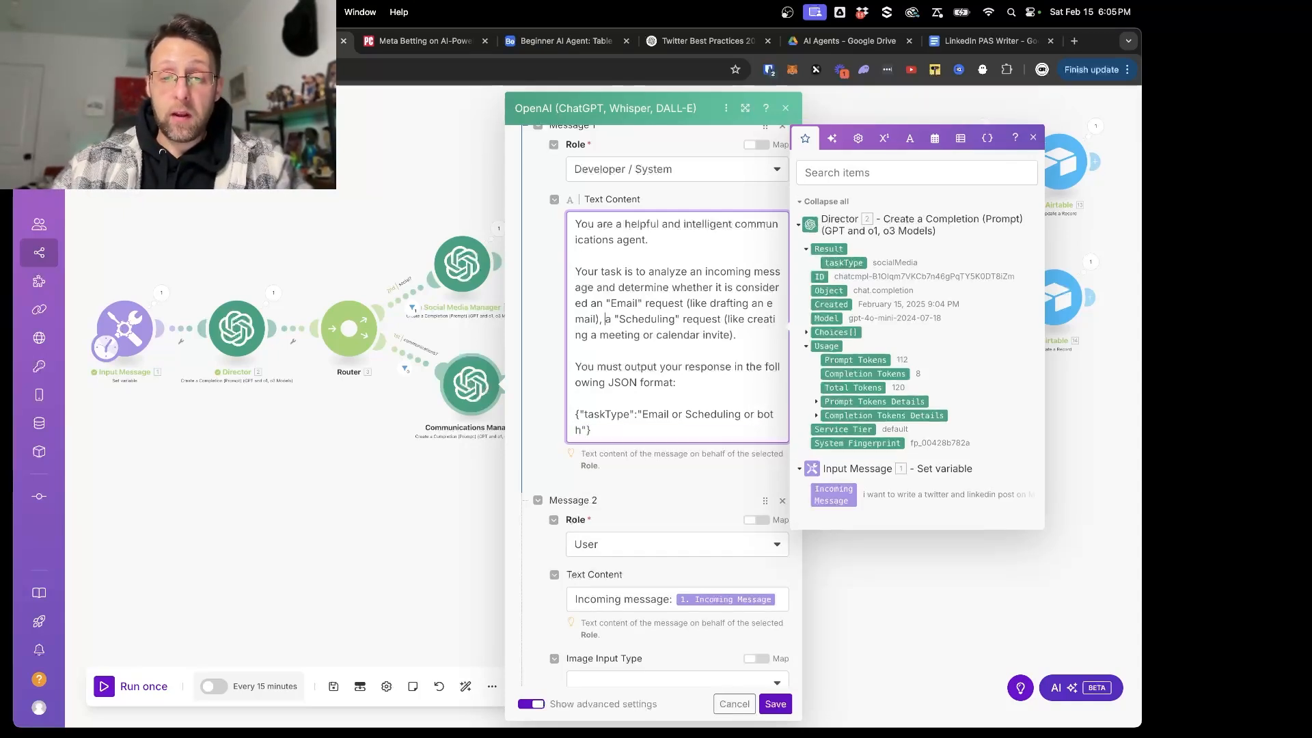
# - Extend the prompt's task description with ', or "Both" (like scheduling a meeting and sending an email', and save the module and scenario
pyautogui.click(733, 337)
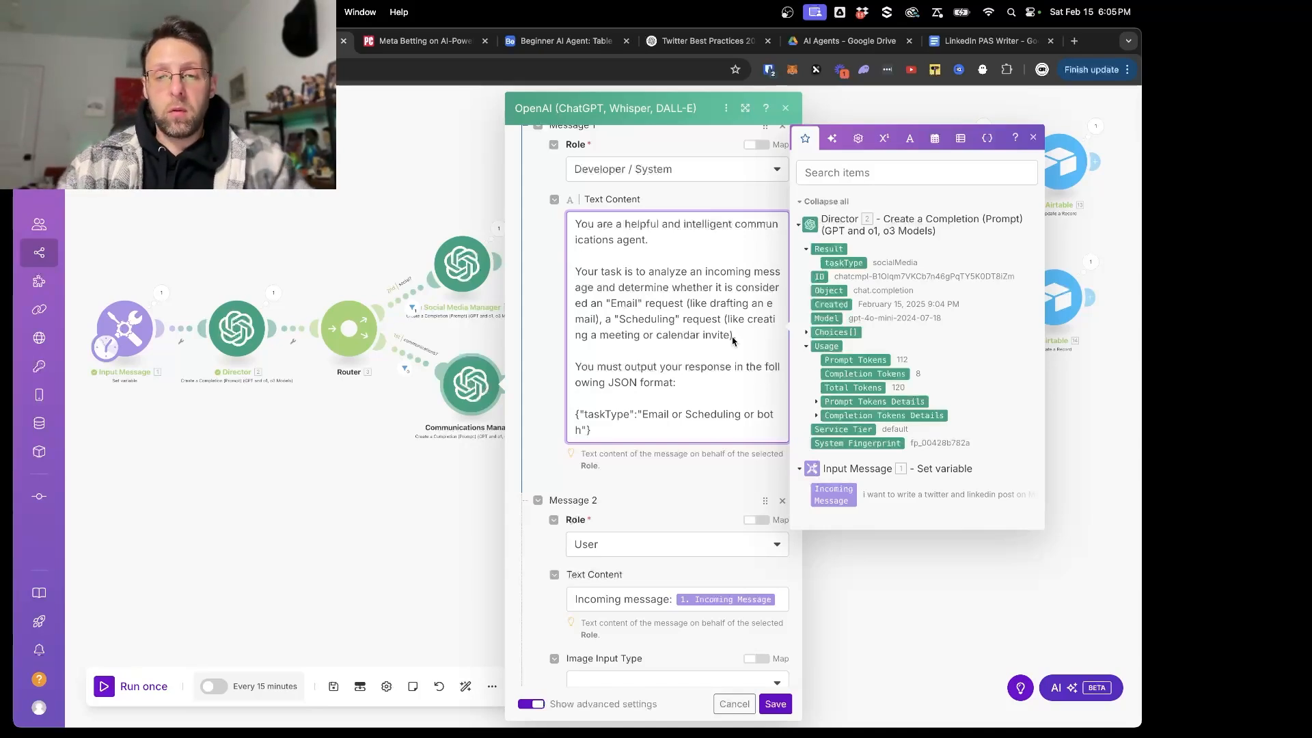
pyautogui.write(', or "Both" (like scheduling a meeting and s')
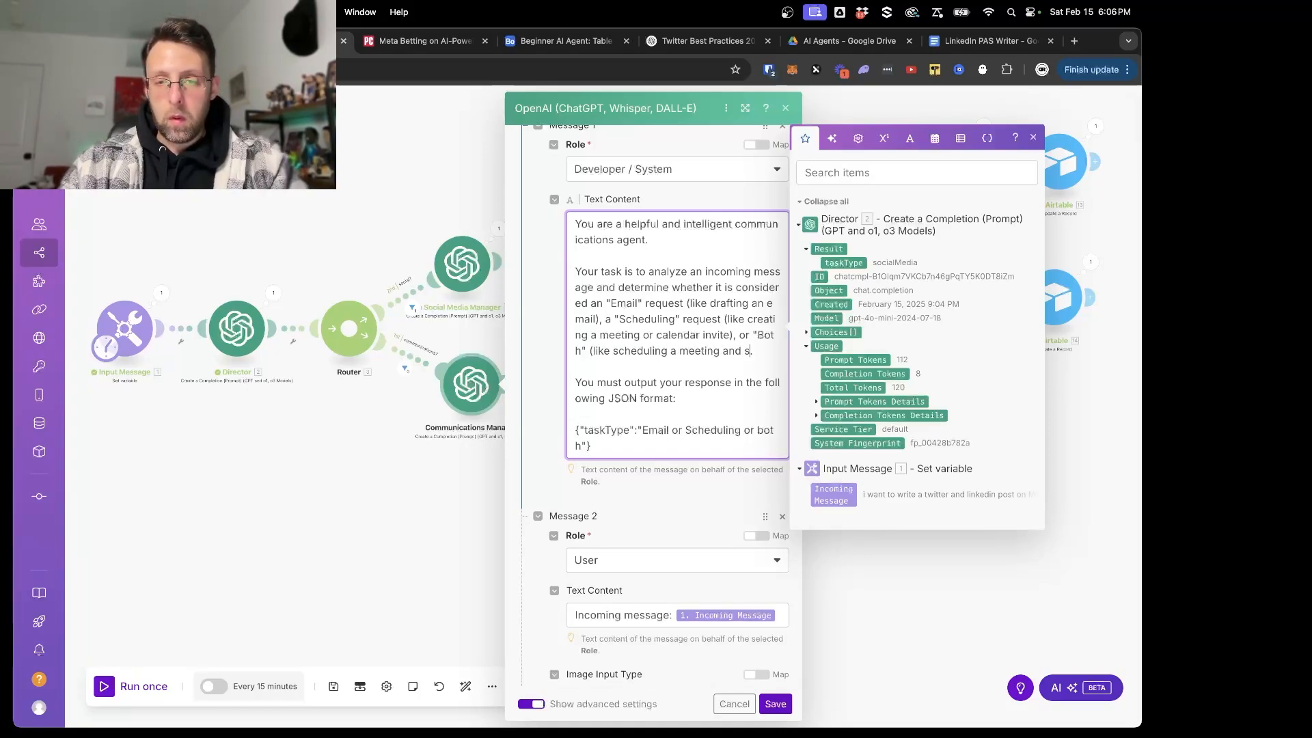
pyautogui.write('ending an email).')
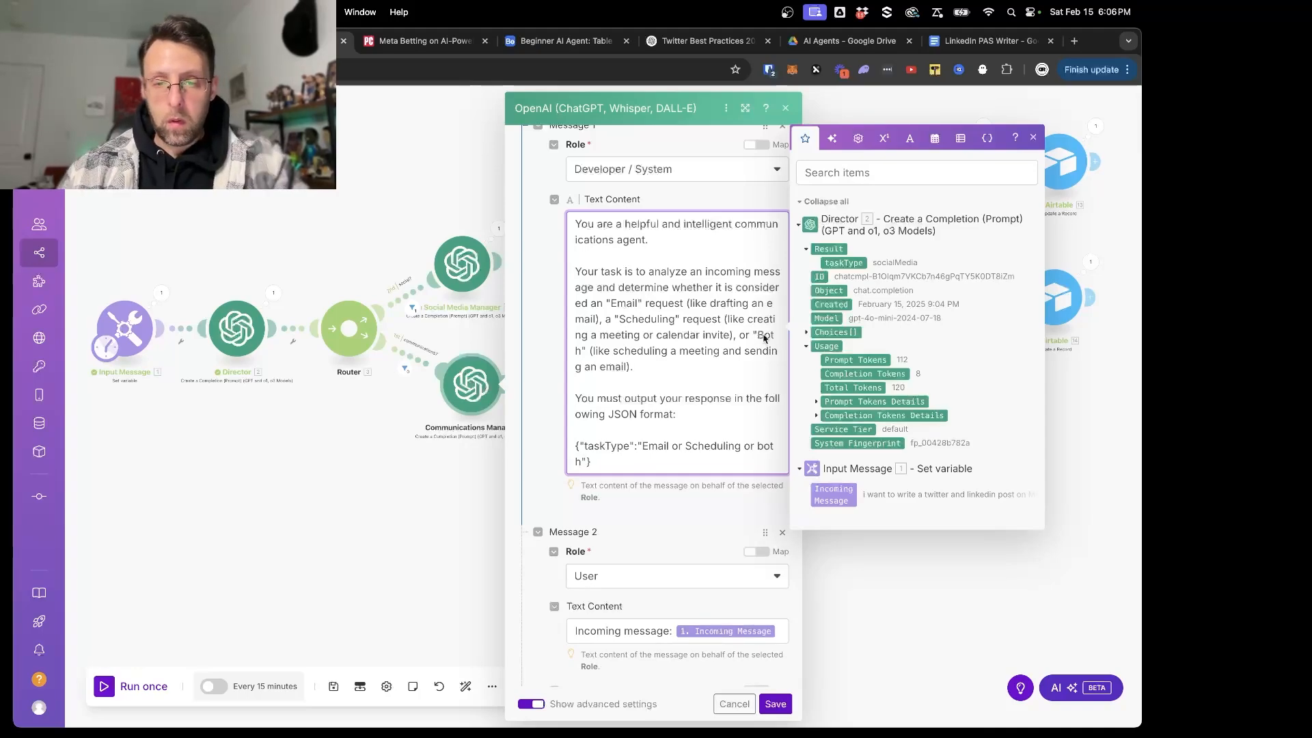
pyautogui.scroll(-10, 767, 340)
pyautogui.click(775, 704)
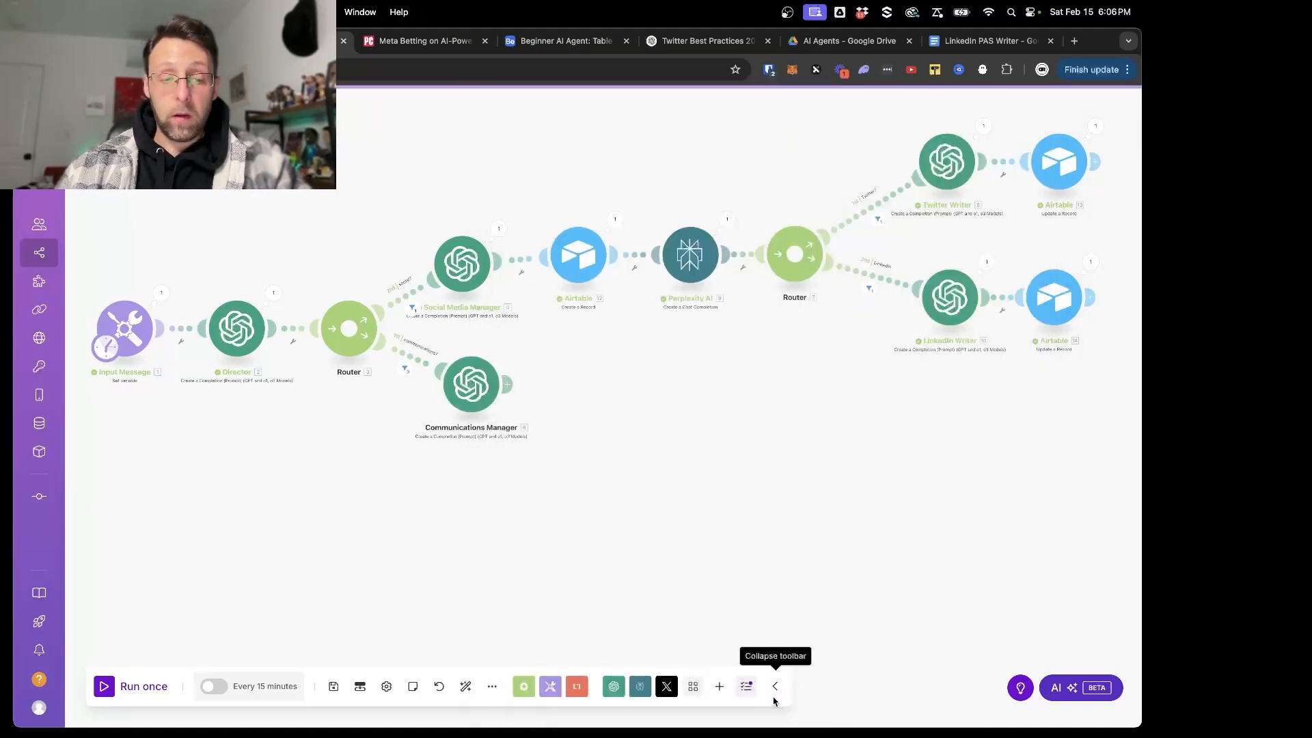
pyautogui.click(334, 696)
# - Change the Input Message's variable value to a request to draft an email asking a contact if he's received our latest business proposal, and save it
pyautogui.click(162, 293)
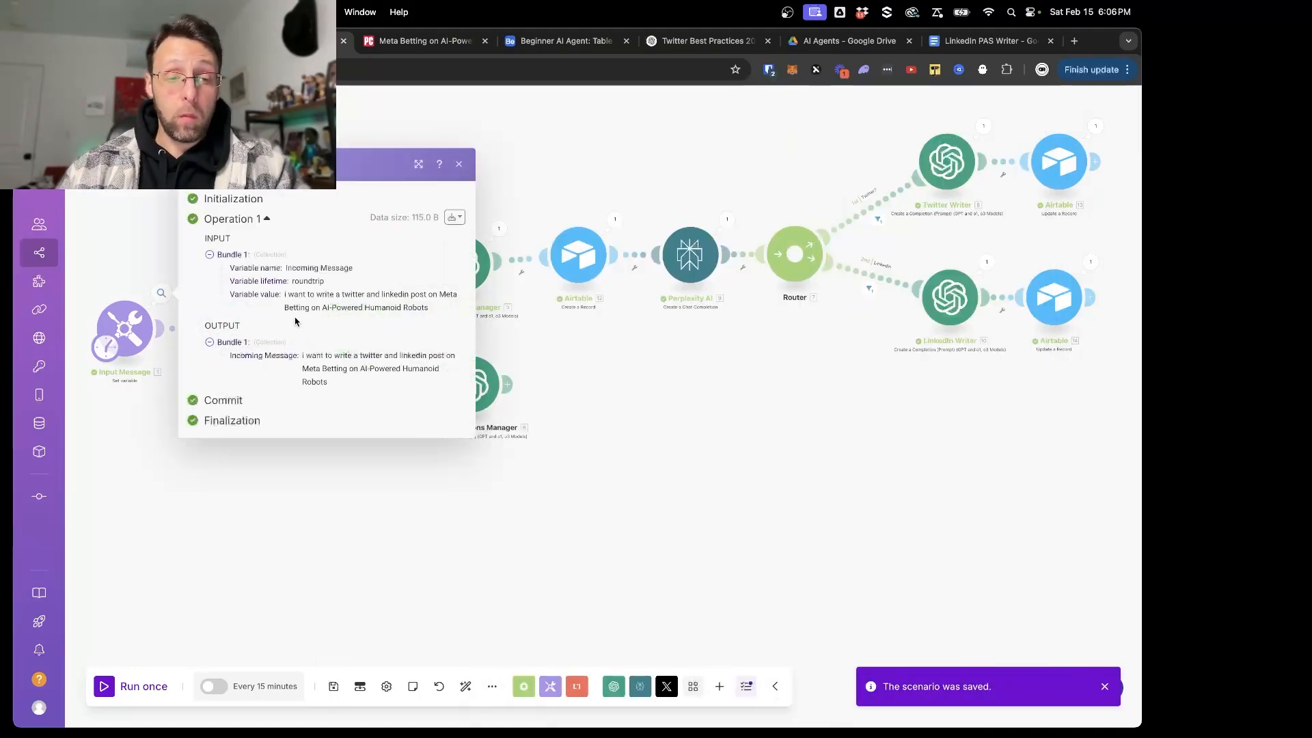
pyautogui.click(126, 322)
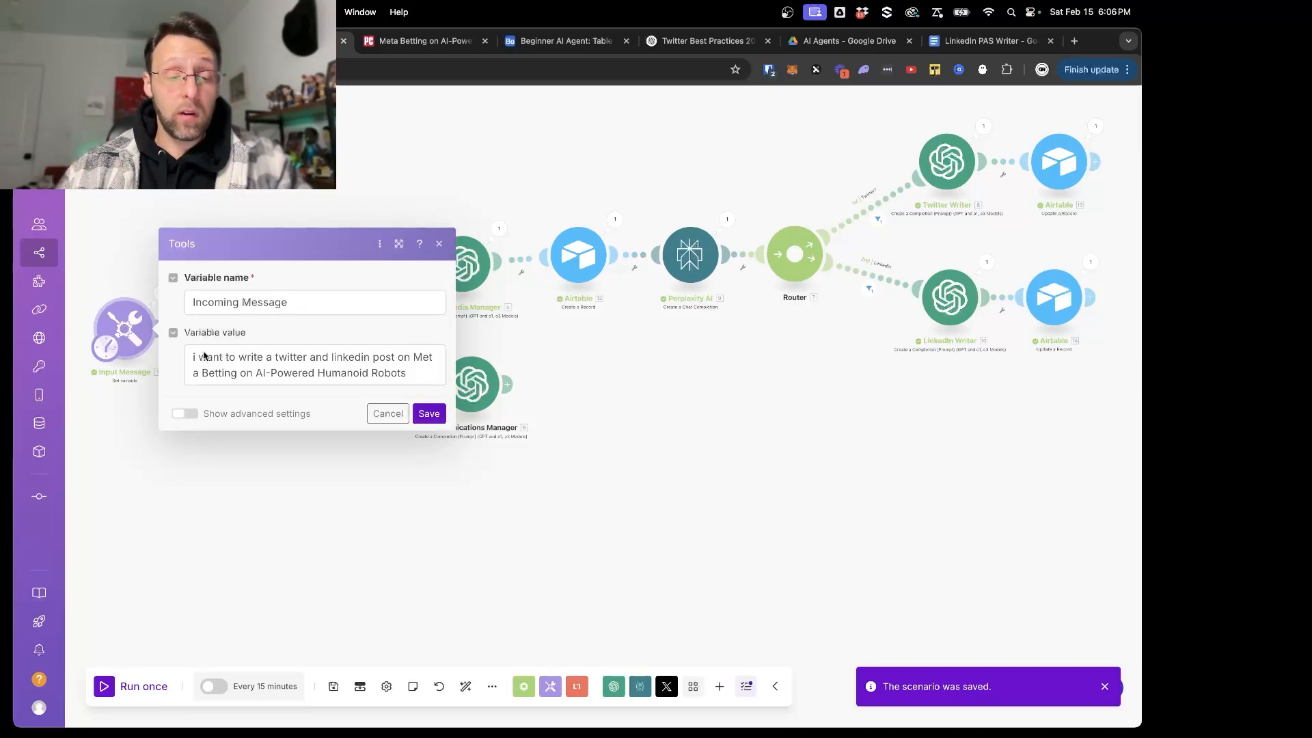
pyautogui.click(275, 362)
pyautogui.moveTo(248, 357); pyautogui.dragTo(456, 394)
pyautogui.write('draft ')
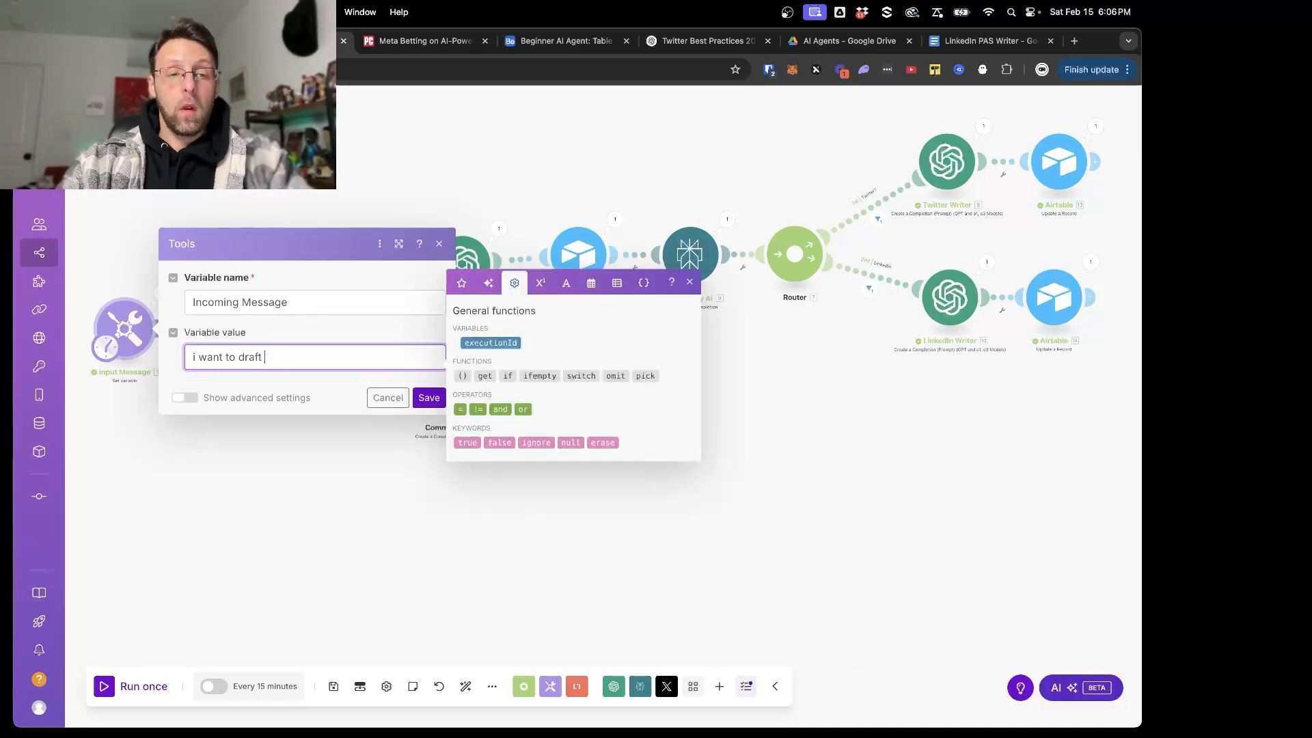
pyautogui.write('an email to brian ')
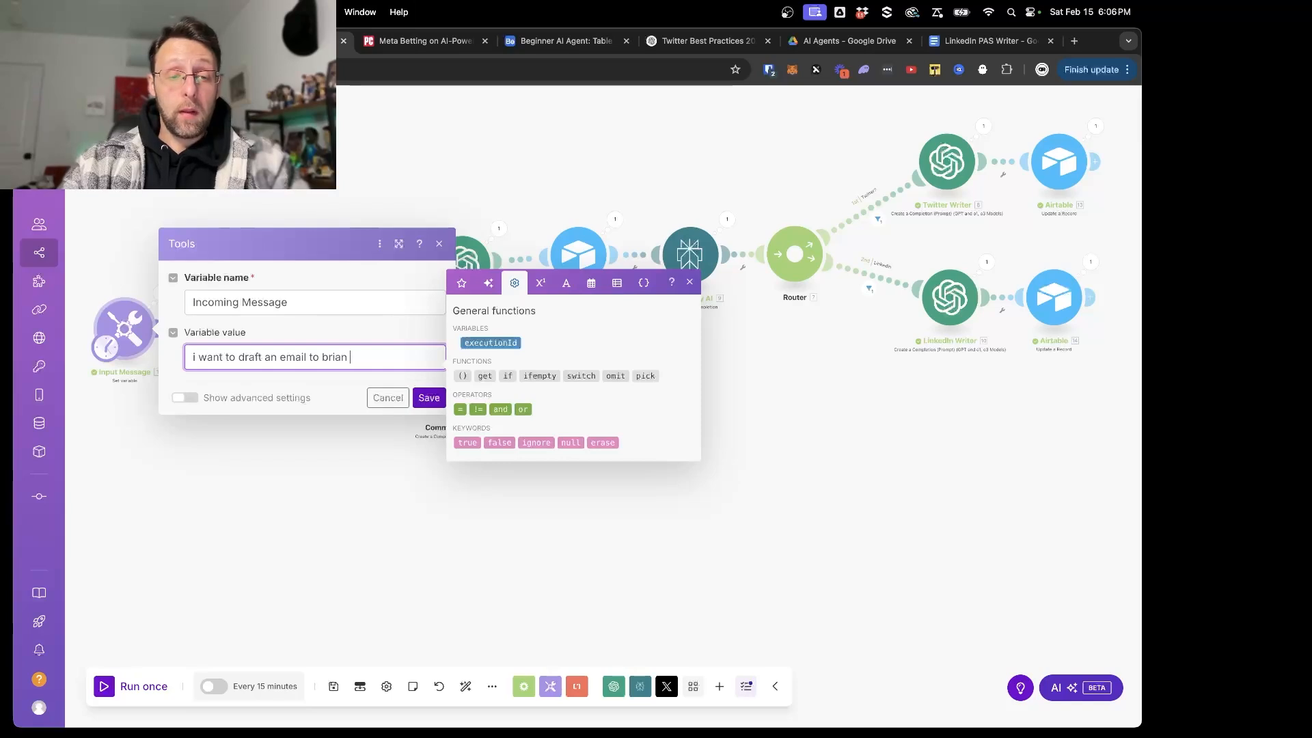
pyautogui.write("asking if he's recei")
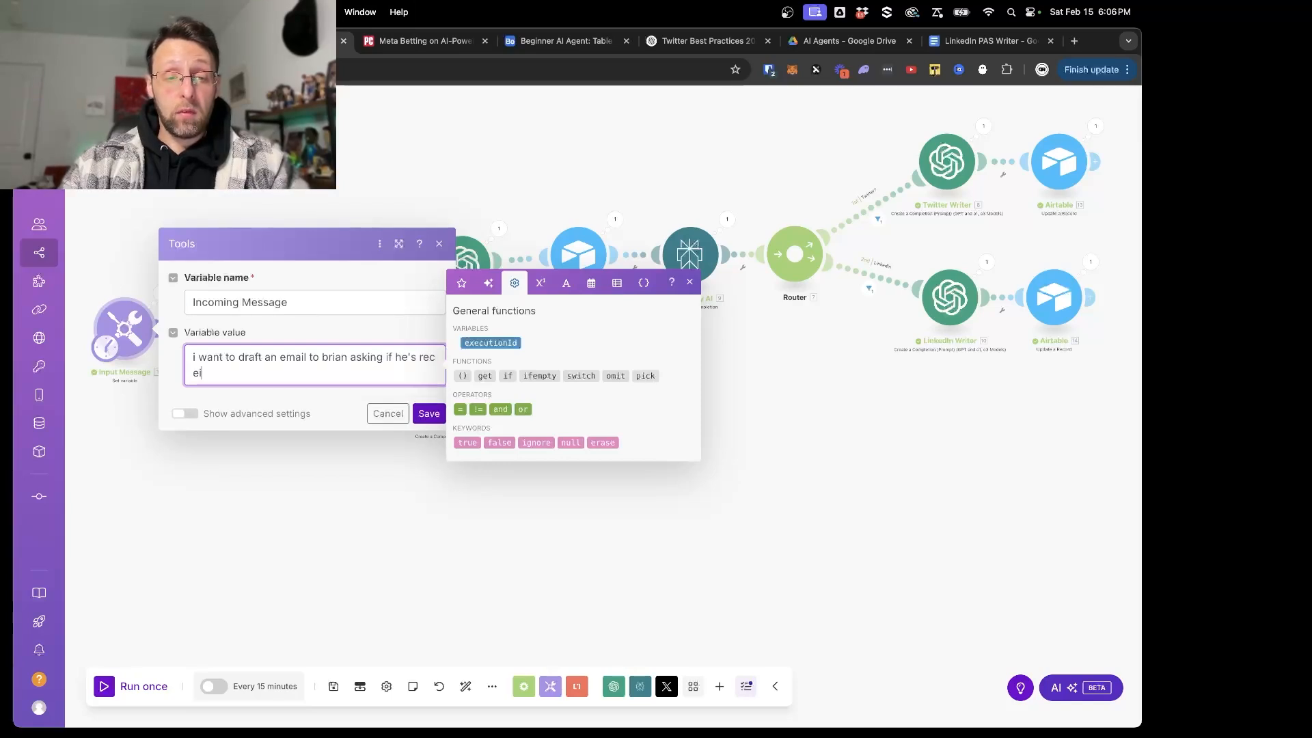
pyautogui.write('ved our latest bus')
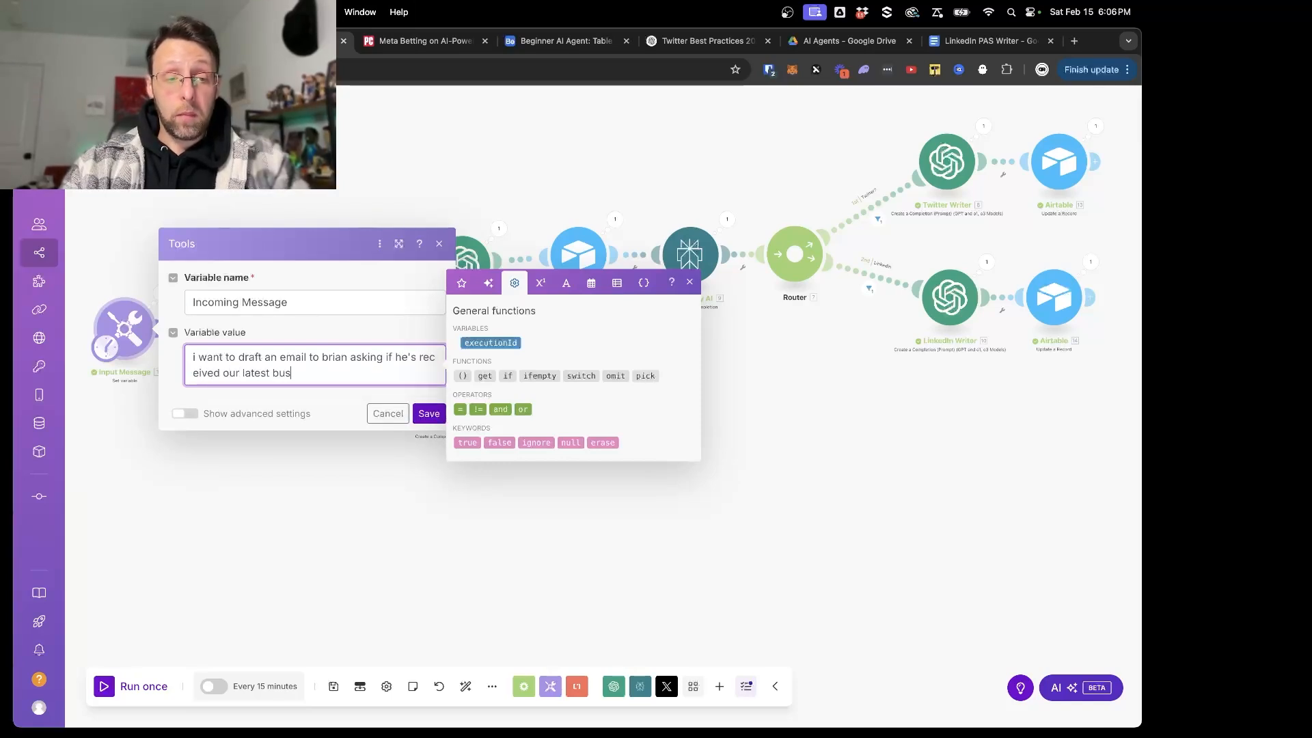
pyautogui.write('iness proposal')
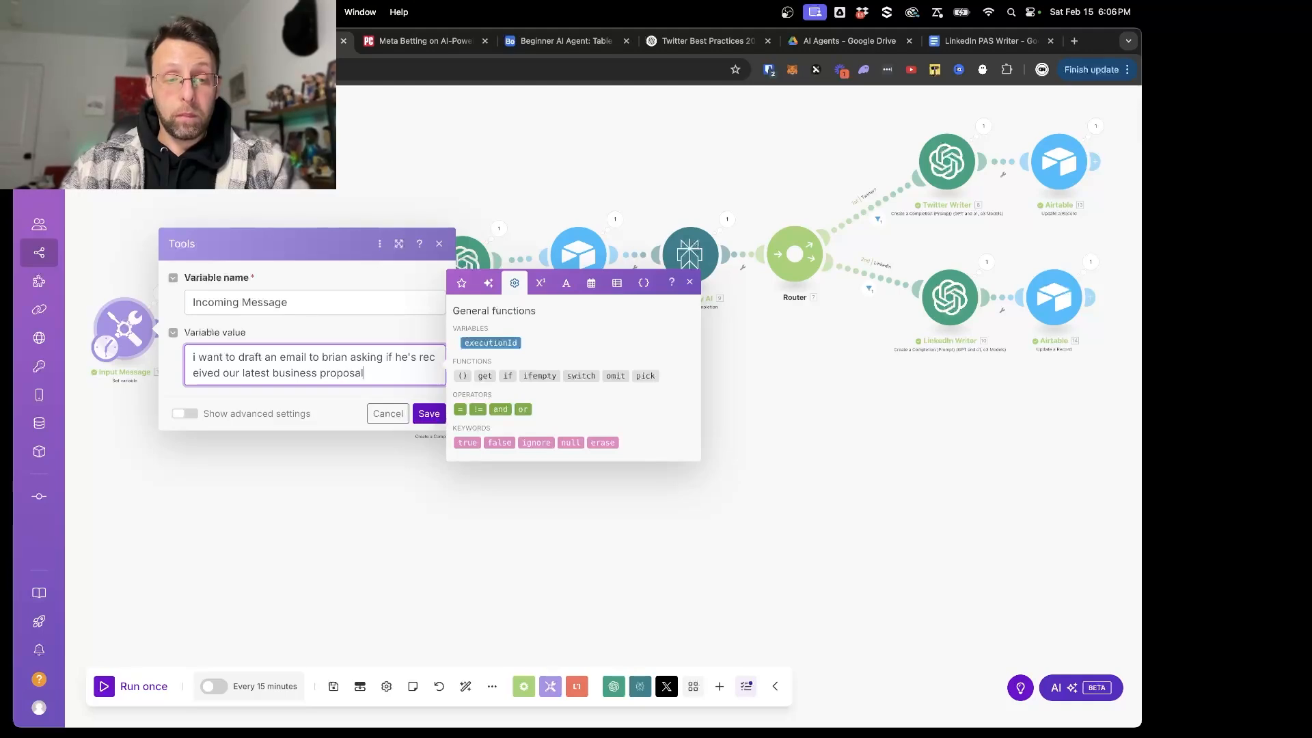
pyautogui.click(429, 413)
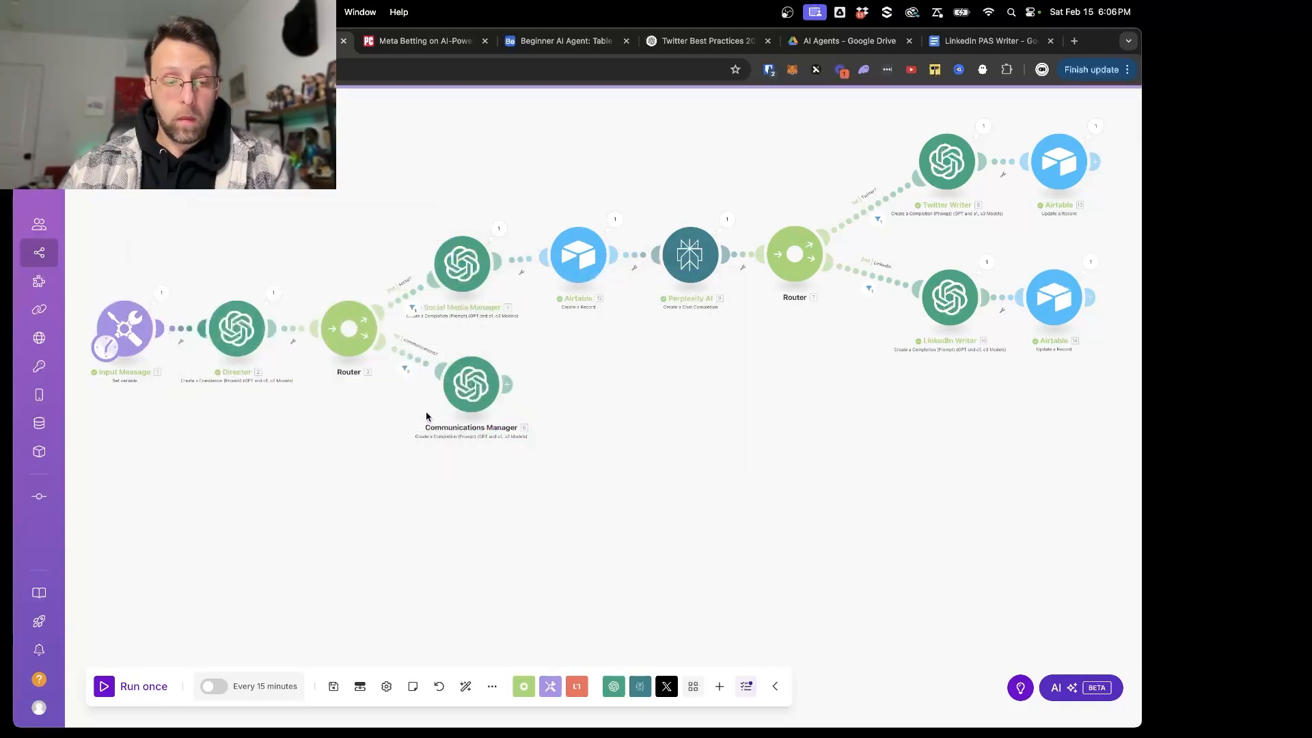
# - Run the scenario once and inspect the taskType in the Communications Manager's output
pyautogui.click(104, 687)
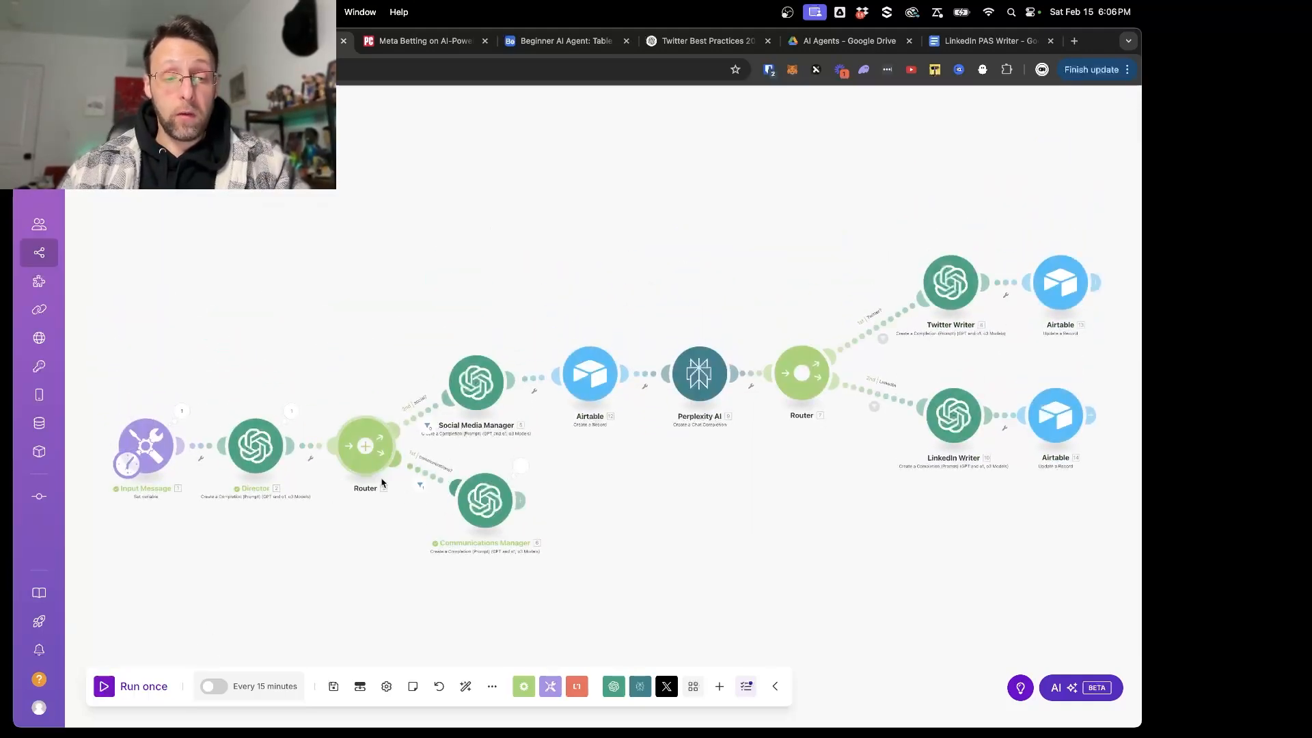
pyautogui.scroll(2, 406, 497)
pyautogui.scroll(3, 417, 383)
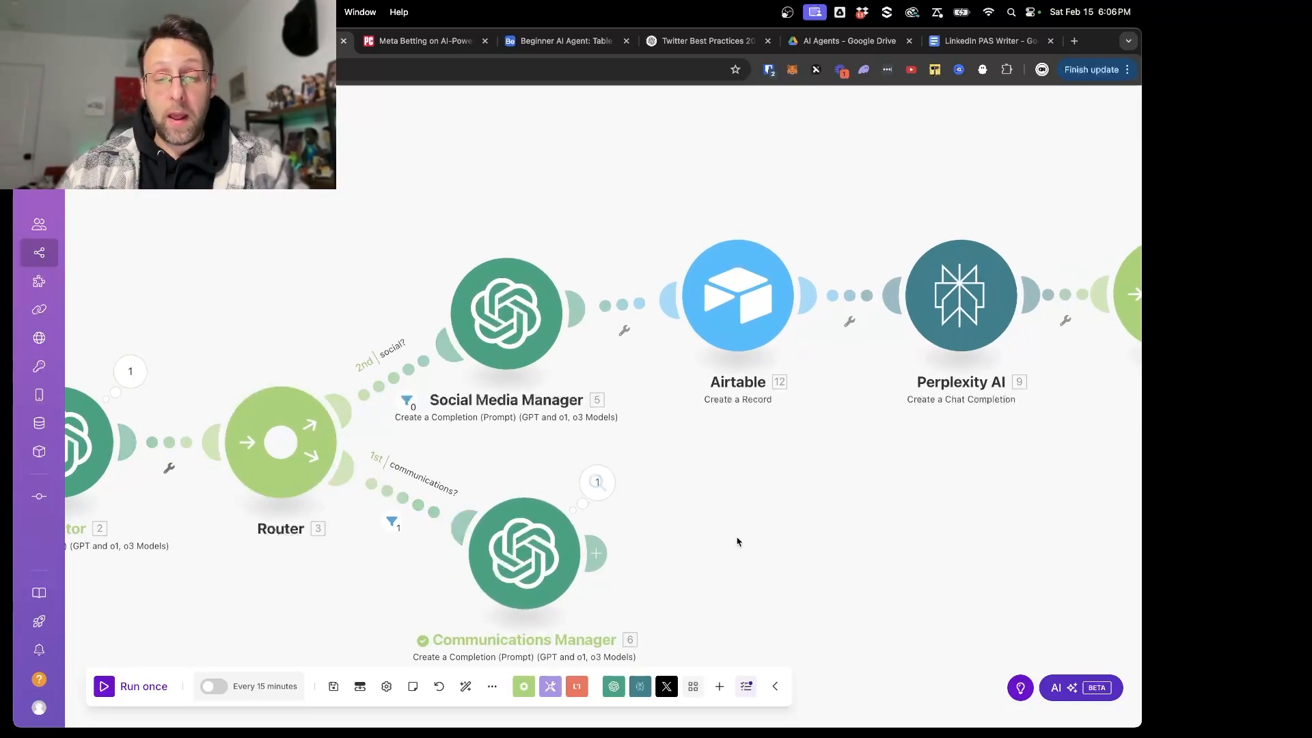
pyautogui.click(597, 483)
pyautogui.click(694, 539)
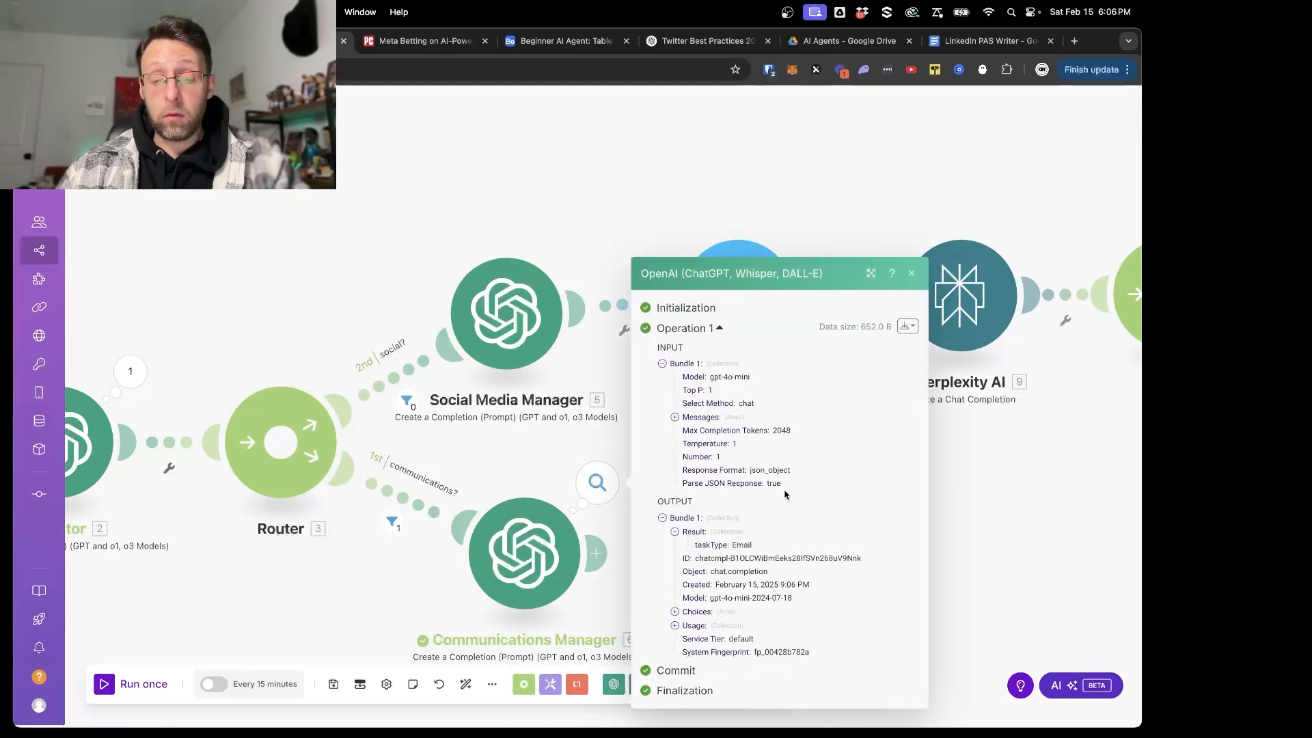
pyautogui.doubleClick(742, 545)
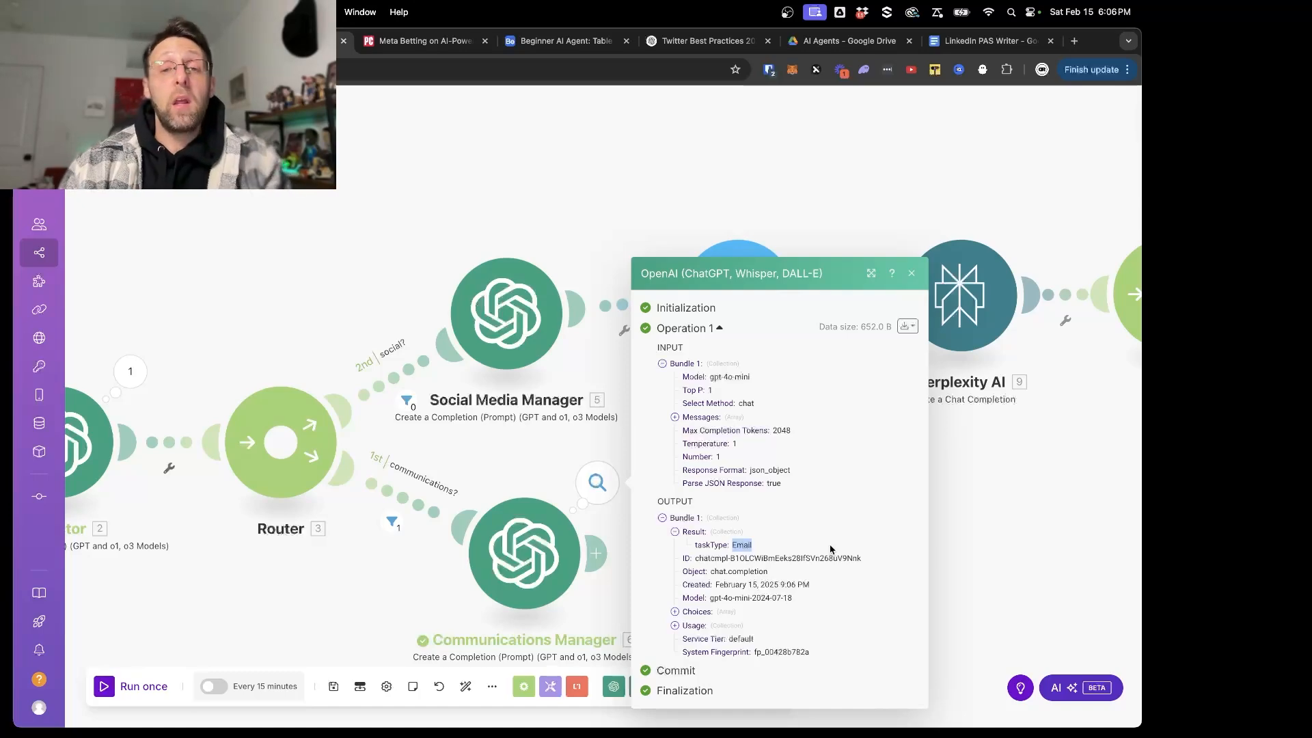
pyautogui.click(938, 562)
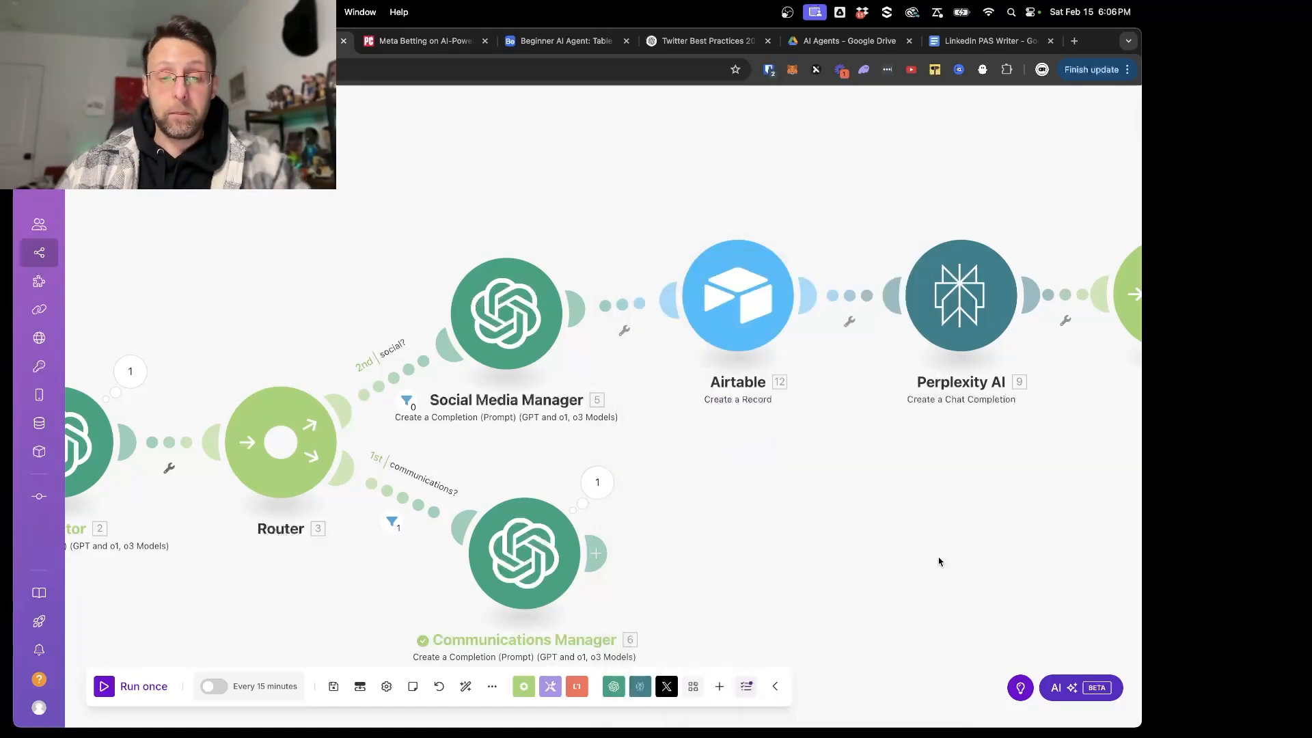
# - Save the scenario and add a Flow Control router after the Communications Manager module
pyautogui.scroll(-2, 939, 562)
pyautogui.scroll(1, 939, 562)
pyautogui.press('super+s')
pyautogui.moveTo(941, 560); pyautogui.dragTo(844, 399)
pyautogui.click(473, 399)
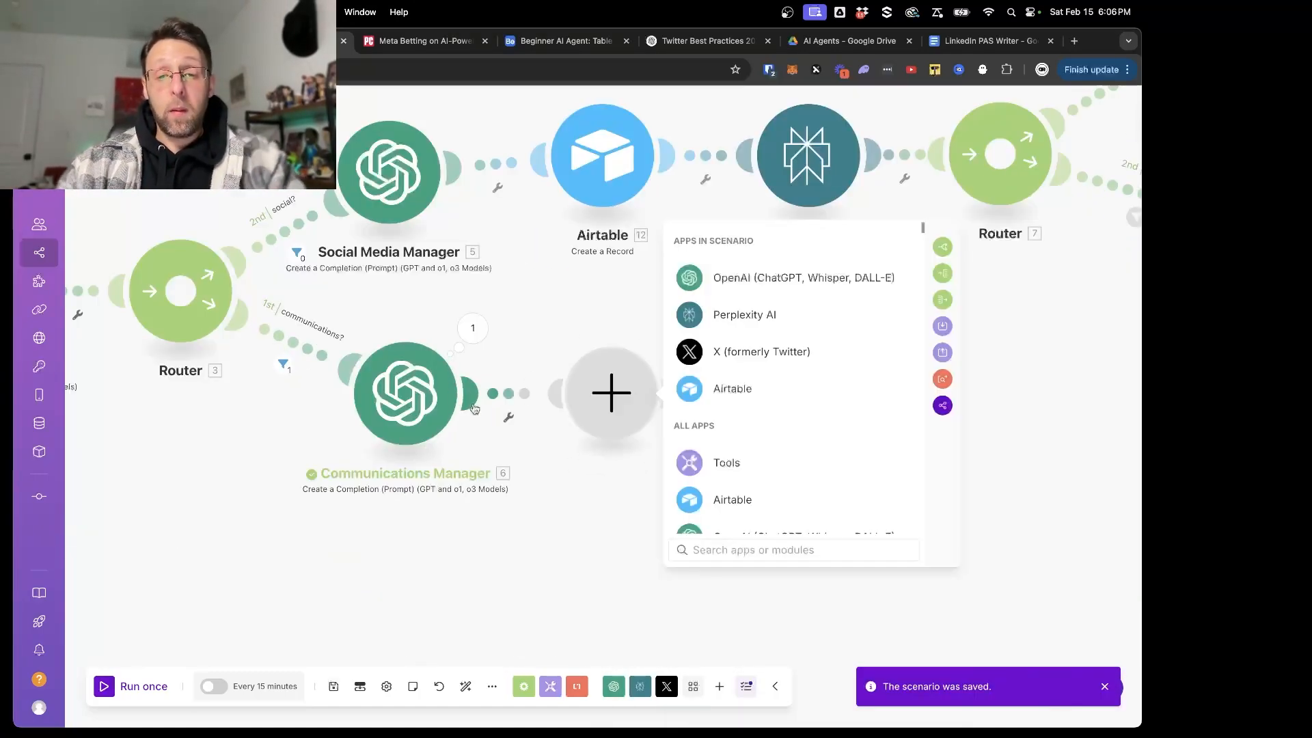
pyautogui.write('router')
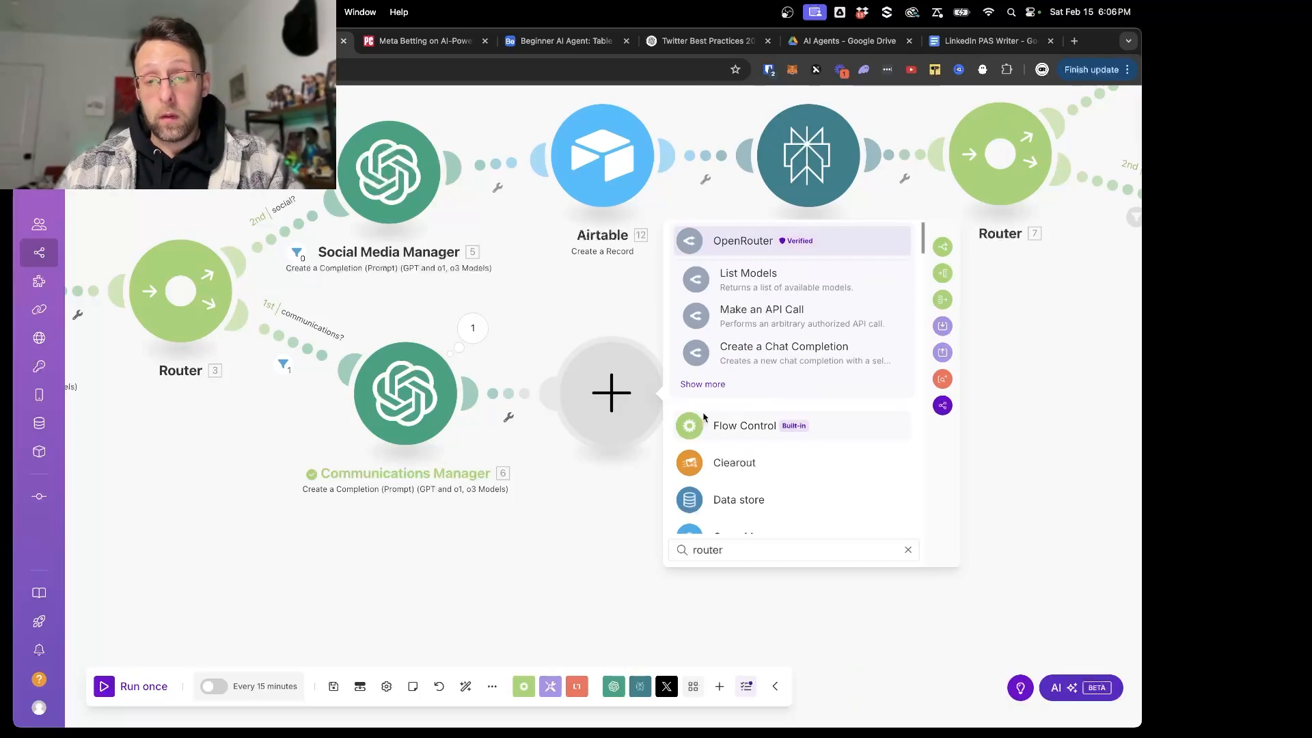
pyautogui.click(696, 419)
pyautogui.click(693, 512)
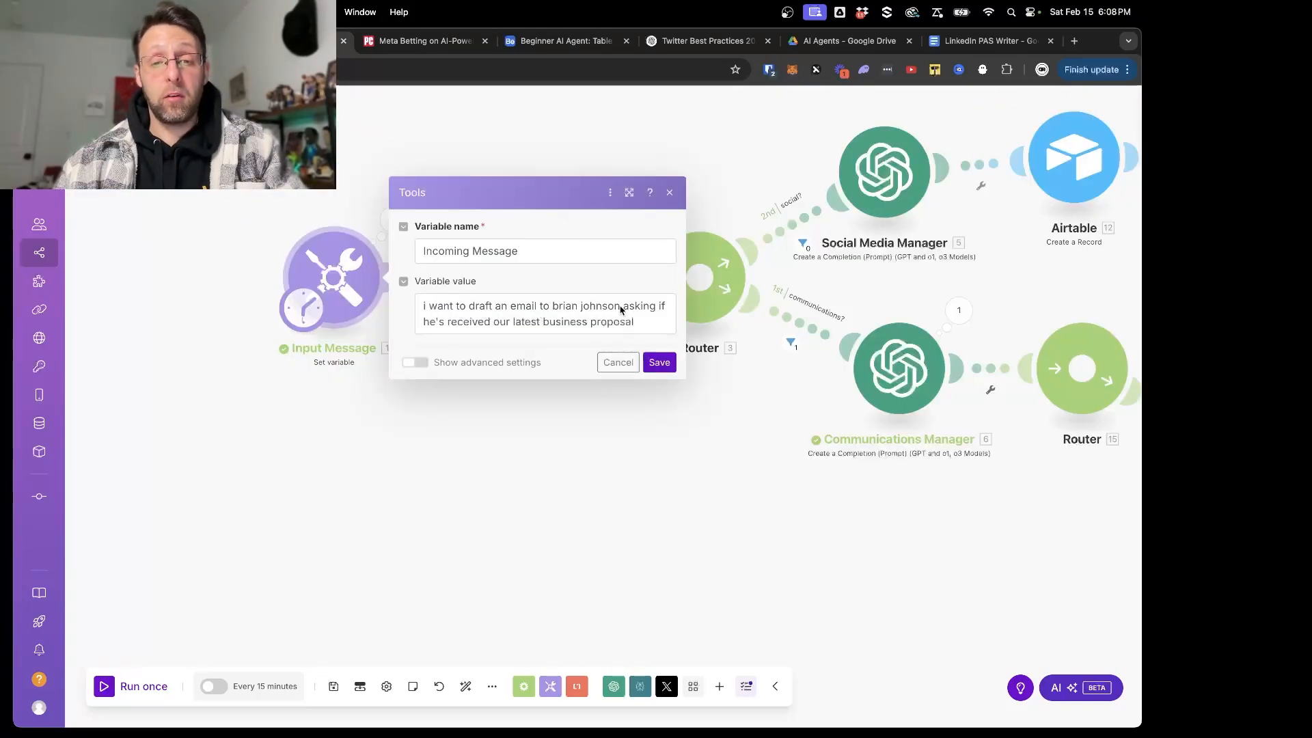
# - Save the Input Message's variable value with the contact's full name in the email-drafting request
pyautogui.click(655, 362)
# - Delete the empty module on the new router's route and give that router two empty routes
pyautogui.hscroll(5, 867, 501)
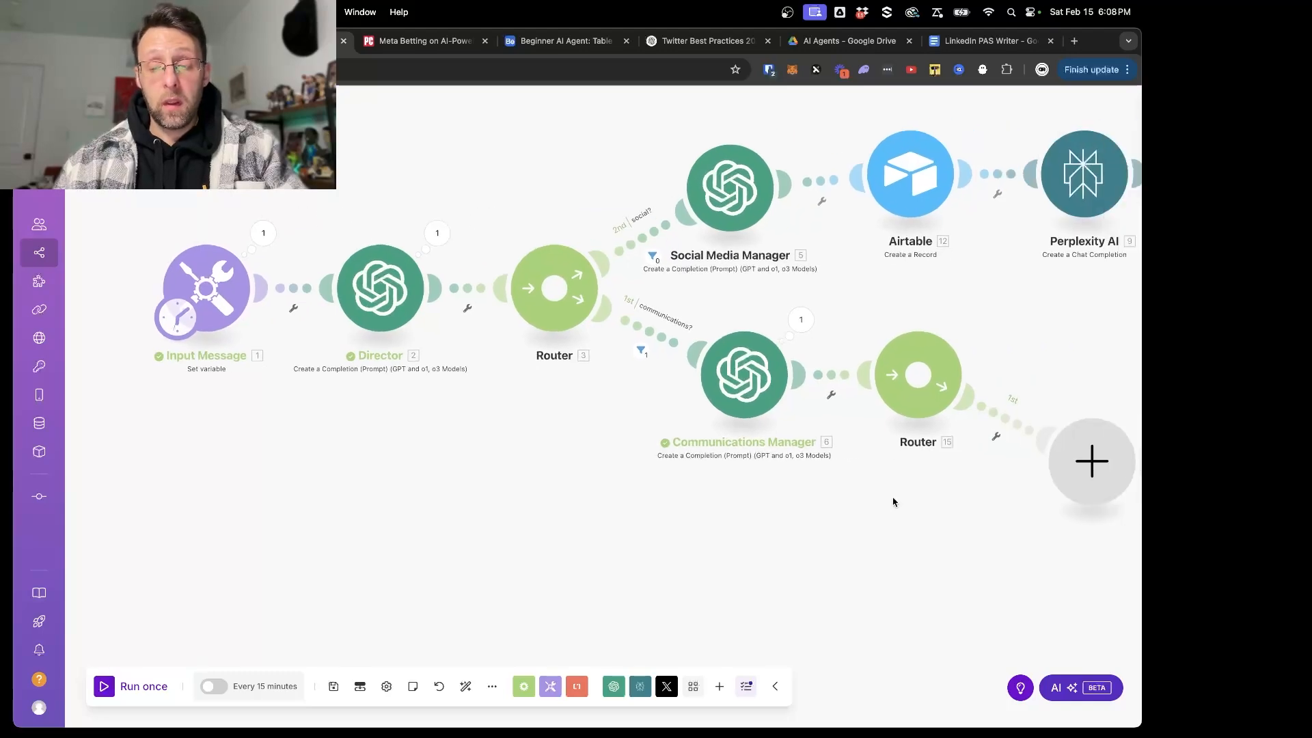
pyautogui.moveTo(892, 502); pyautogui.dragTo(509, 494)
pyautogui.rightClick(708, 455)
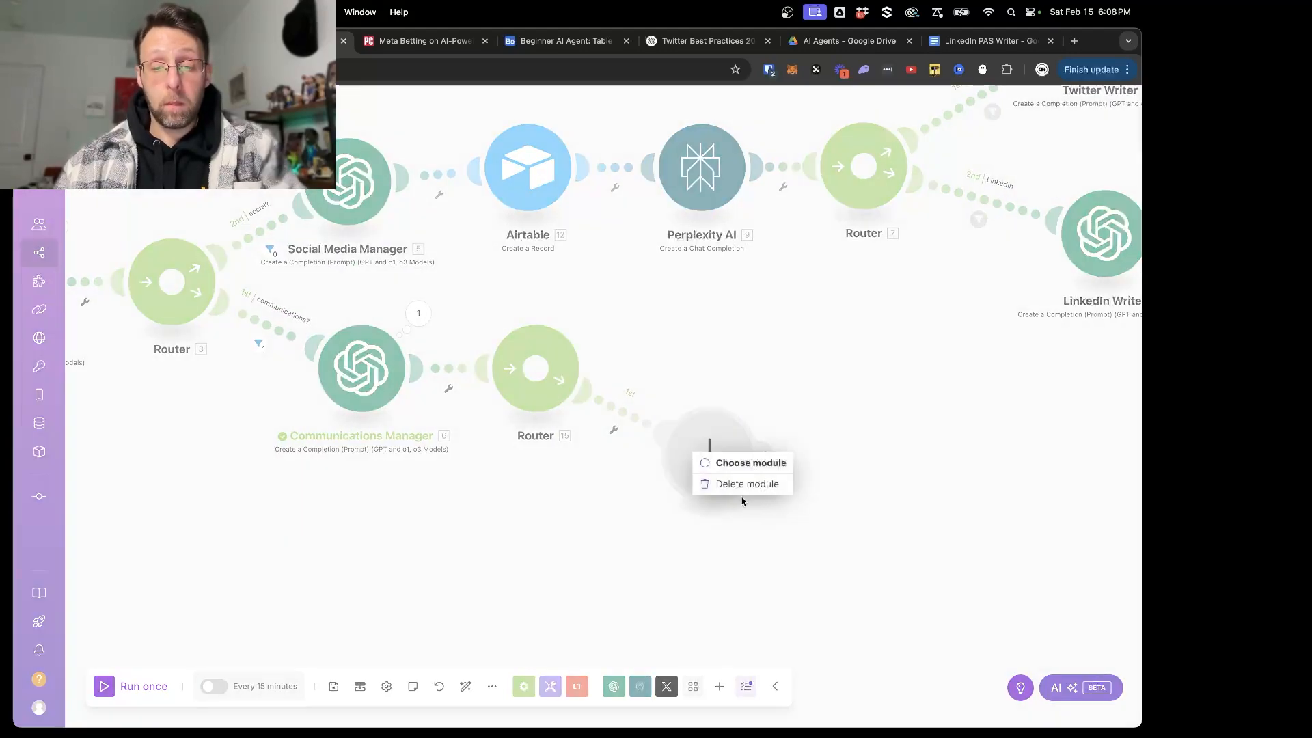
pyautogui.click(716, 480)
pyautogui.click(536, 369)
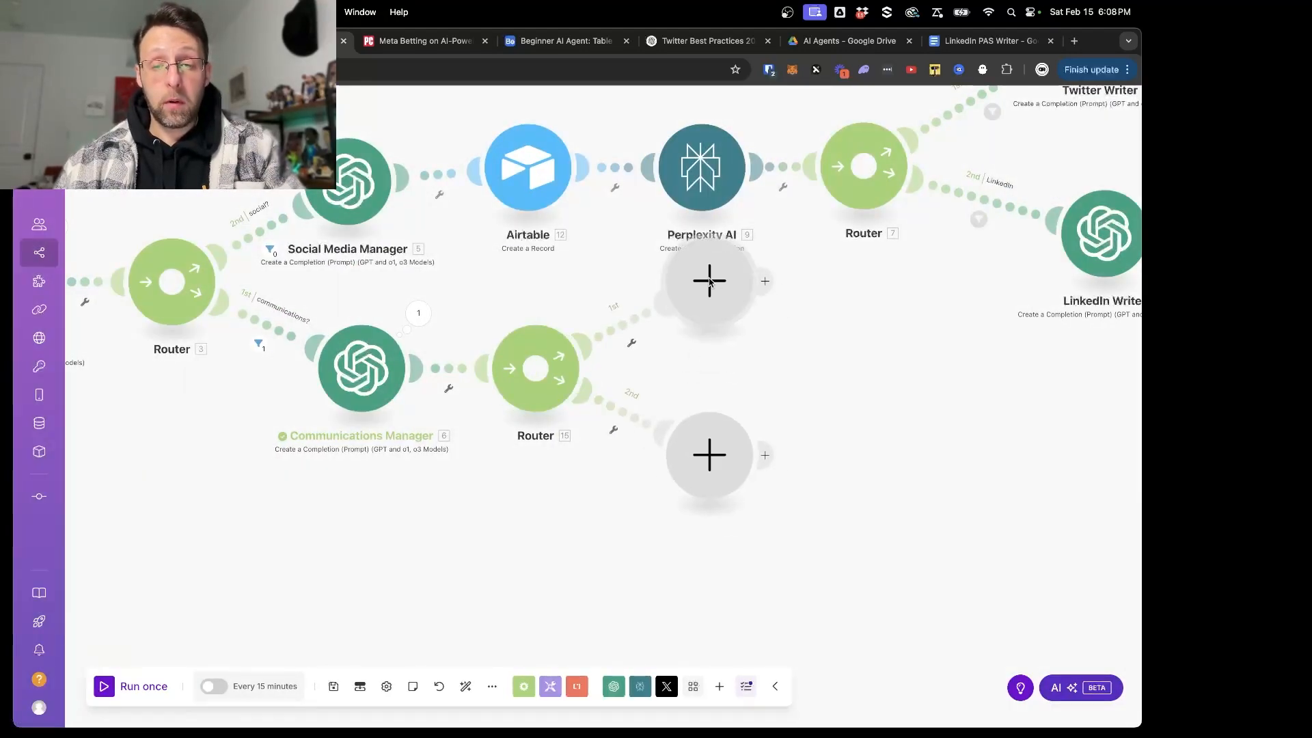
# - In the Communications Manager's system prompt, replace "Your task is to" with "You have 2 tasks" and number the analysis instruction "1)" on its own line
pyautogui.click(348, 384)
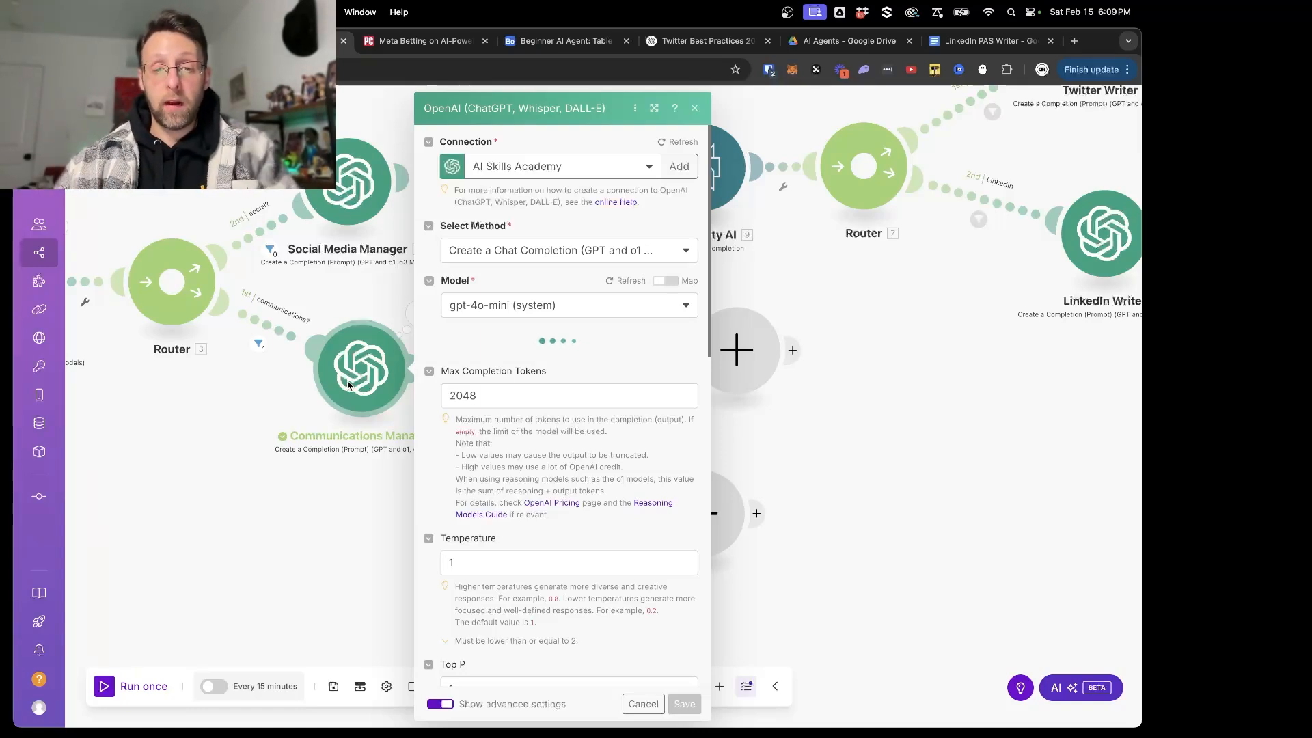
pyautogui.scroll(-1, 524, 539)
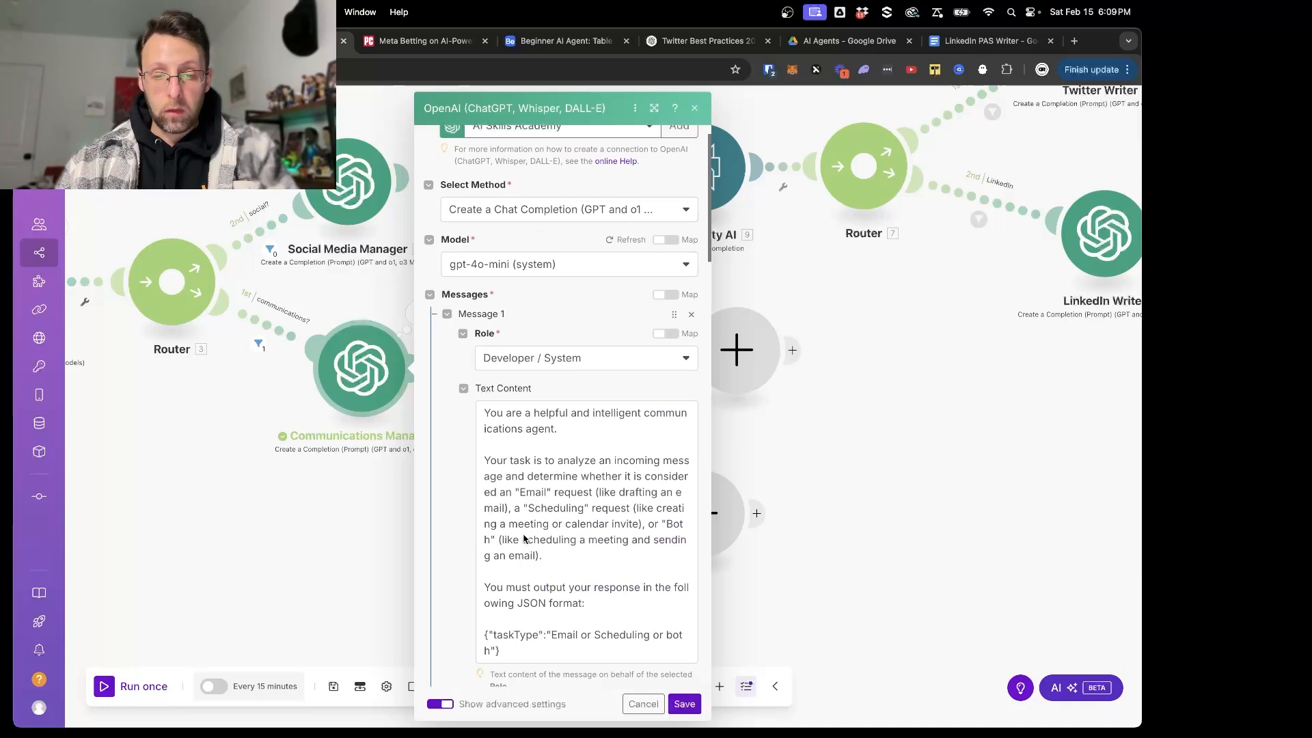
pyautogui.click(506, 464)
pyautogui.press('BackSpace')
pyautogui.write('have 2 ta')
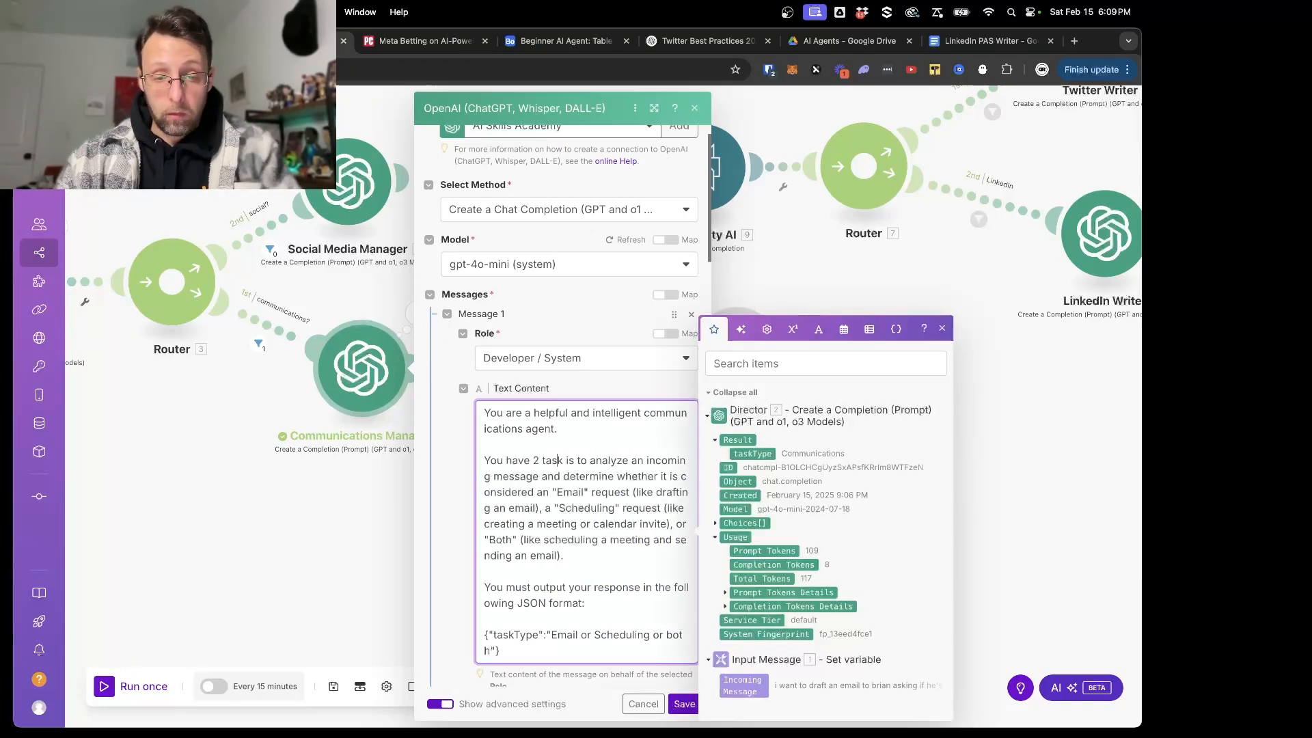
pyautogui.write('s')
pyautogui.moveTo(596, 462); pyautogui.dragTo(572, 462)
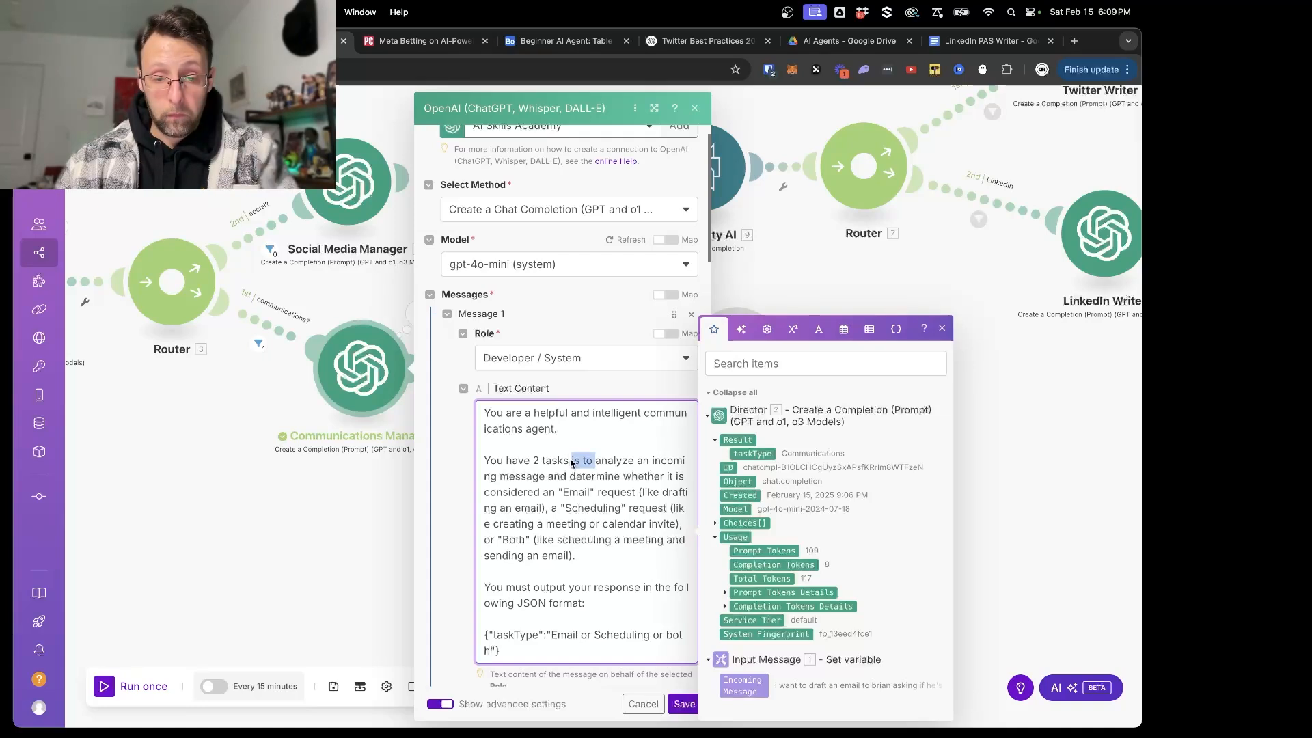
pyautogui.press('BackSpace')
pyautogui.press('Return')
pyautogui.press('Return')
pyautogui.write('1)')
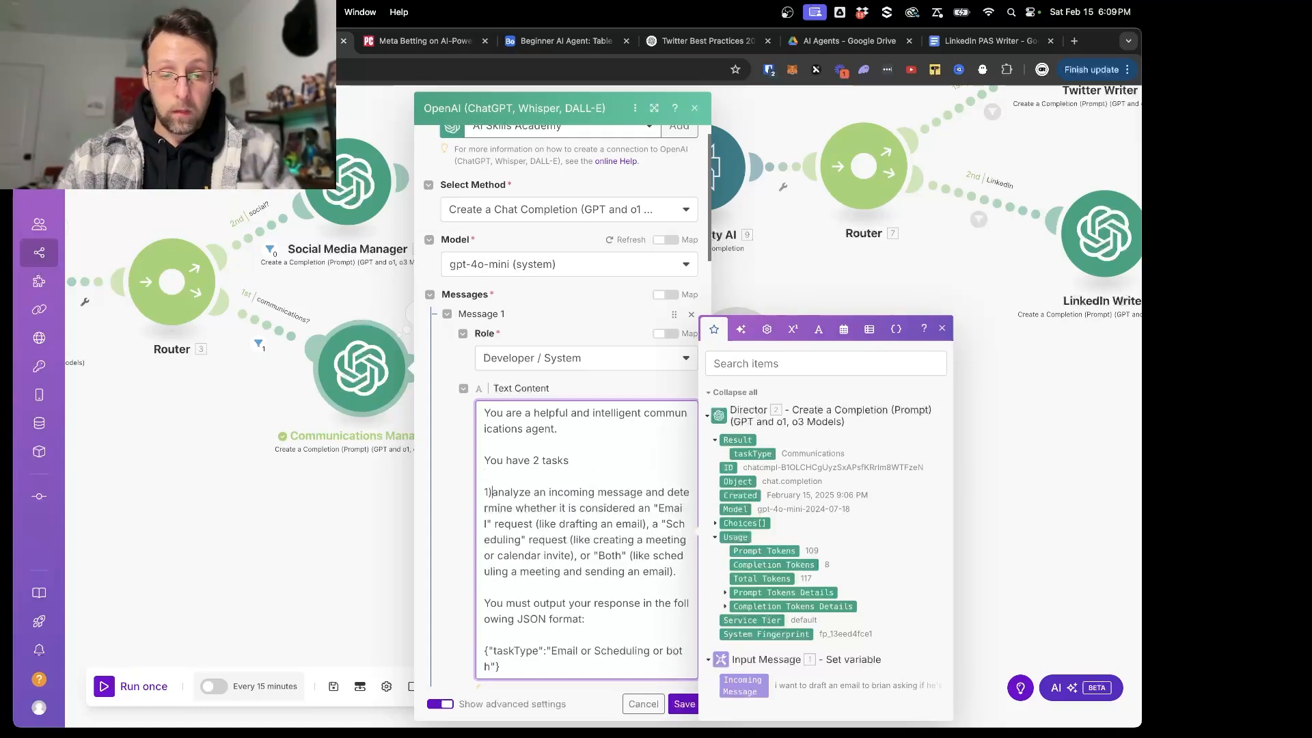
# - Add a second task to the prompt: "2) extract the full name of the person we're trying to contact"
pyautogui.scroll(-1, 582, 521)
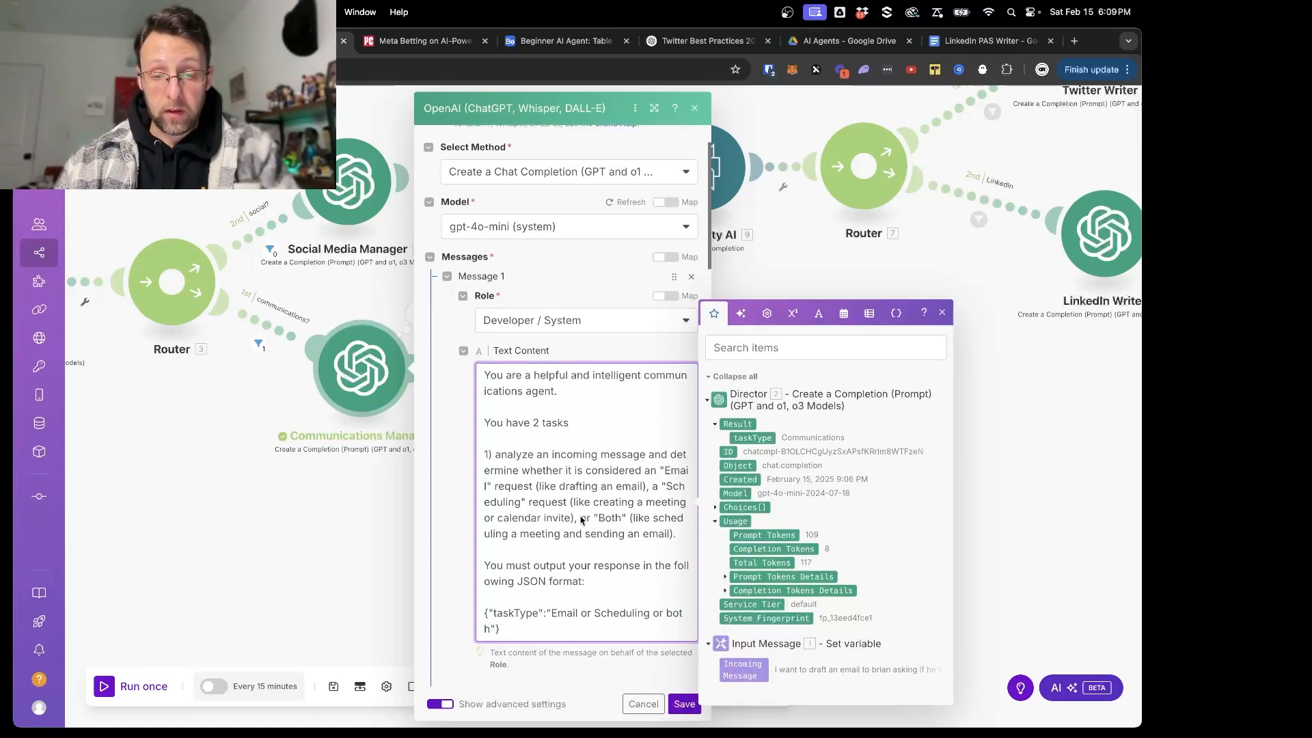
pyautogui.click(678, 534)
pyautogui.press('Return')
pyautogui.press('Return')
pyautogui.write('2) ')
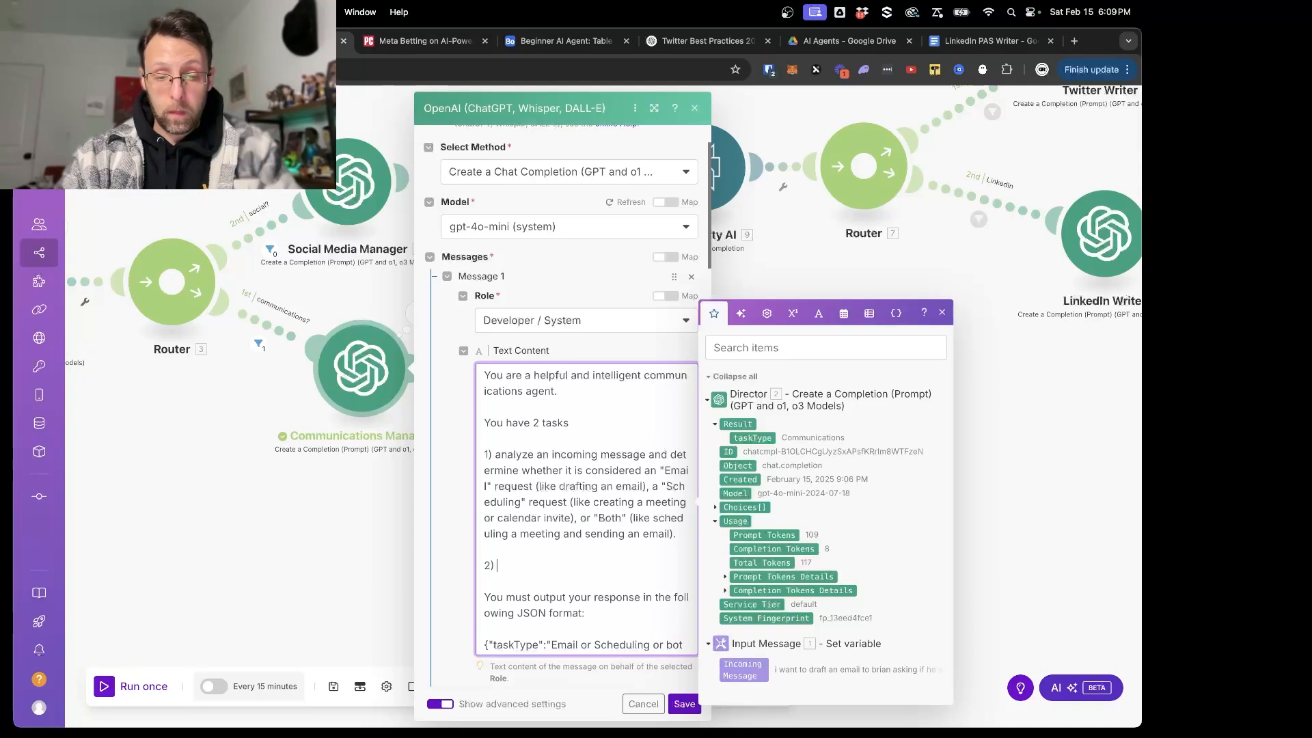
pyautogui.write('extract the full ')
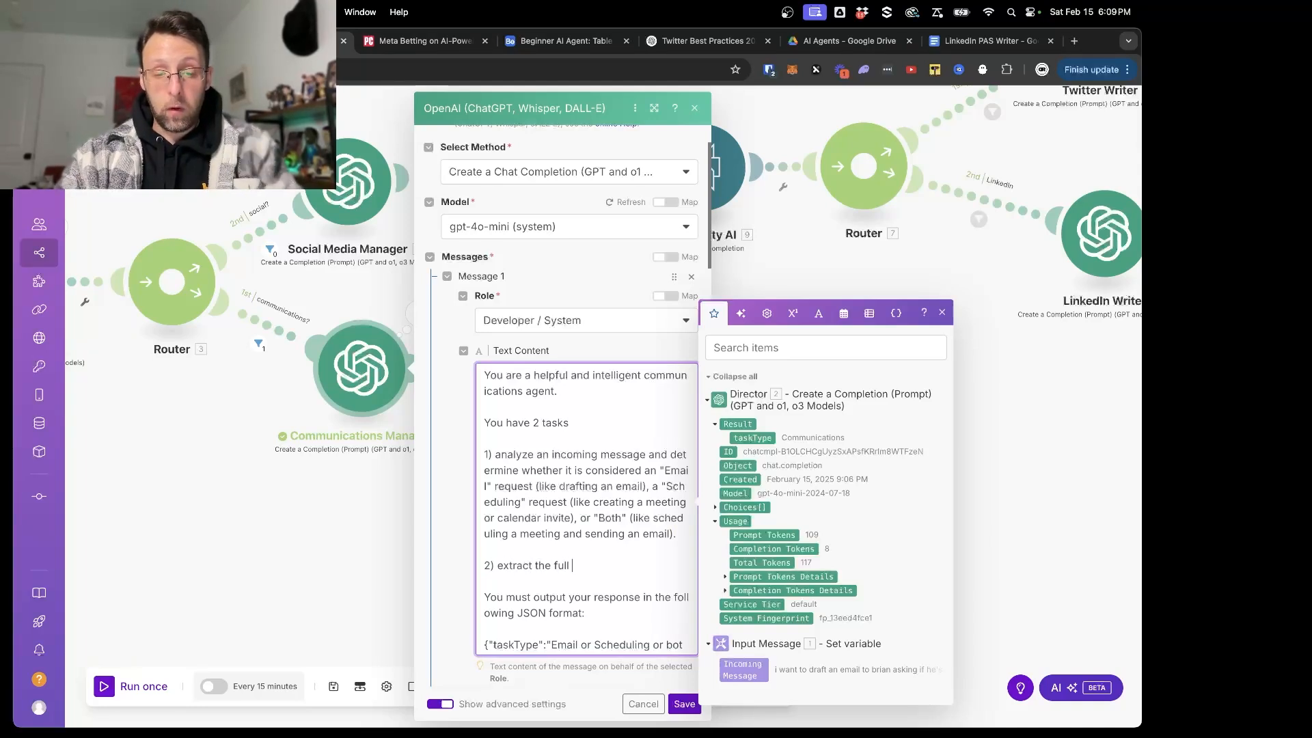
pyautogui.write("name of the person we'r")
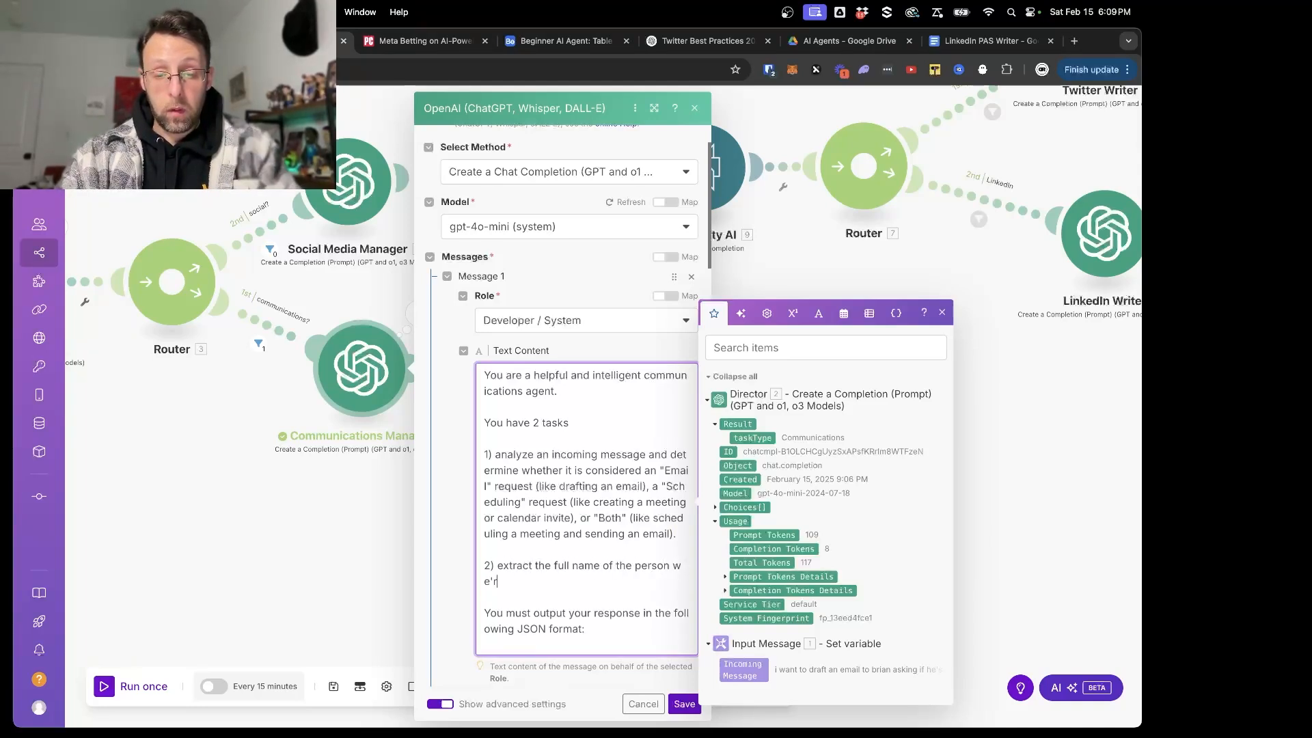
pyautogui.write('e trying to contact')
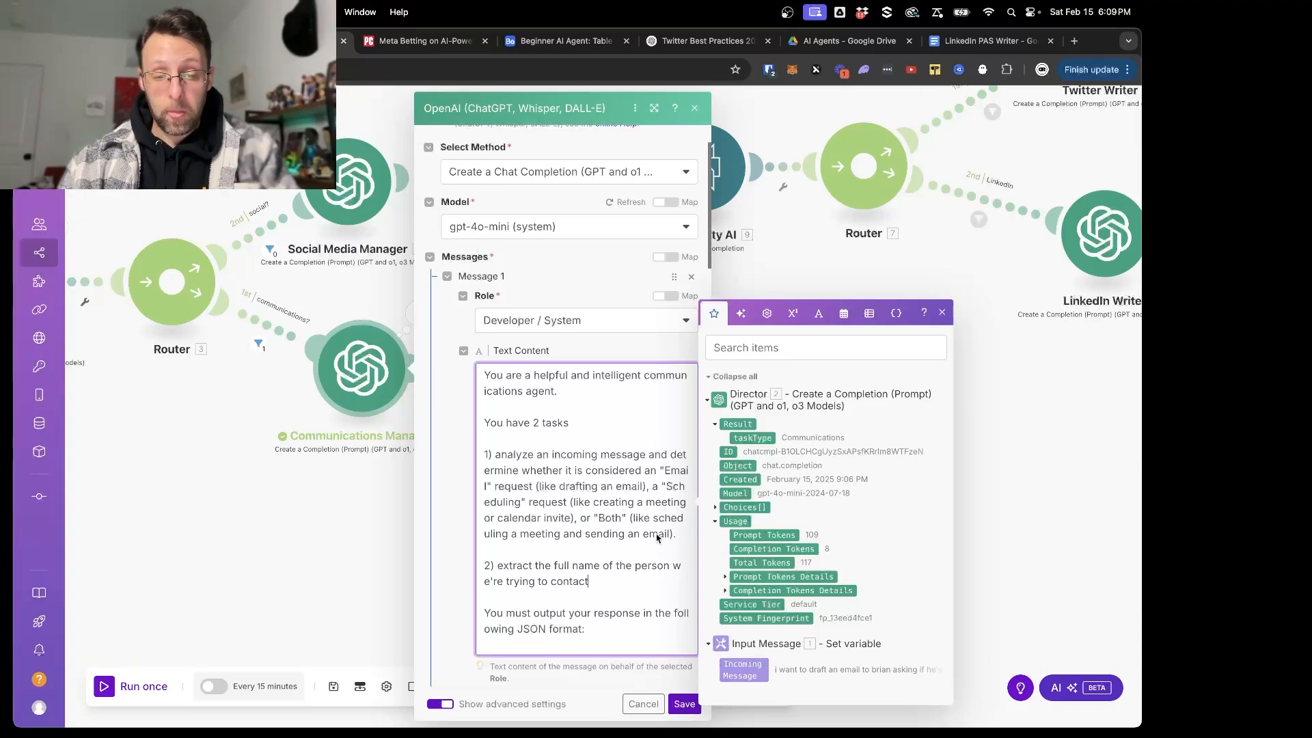
# - Add an empty "contactName" key after taskType in the prompt's JSON format and save the module
pyautogui.scroll(-2, 619, 577)
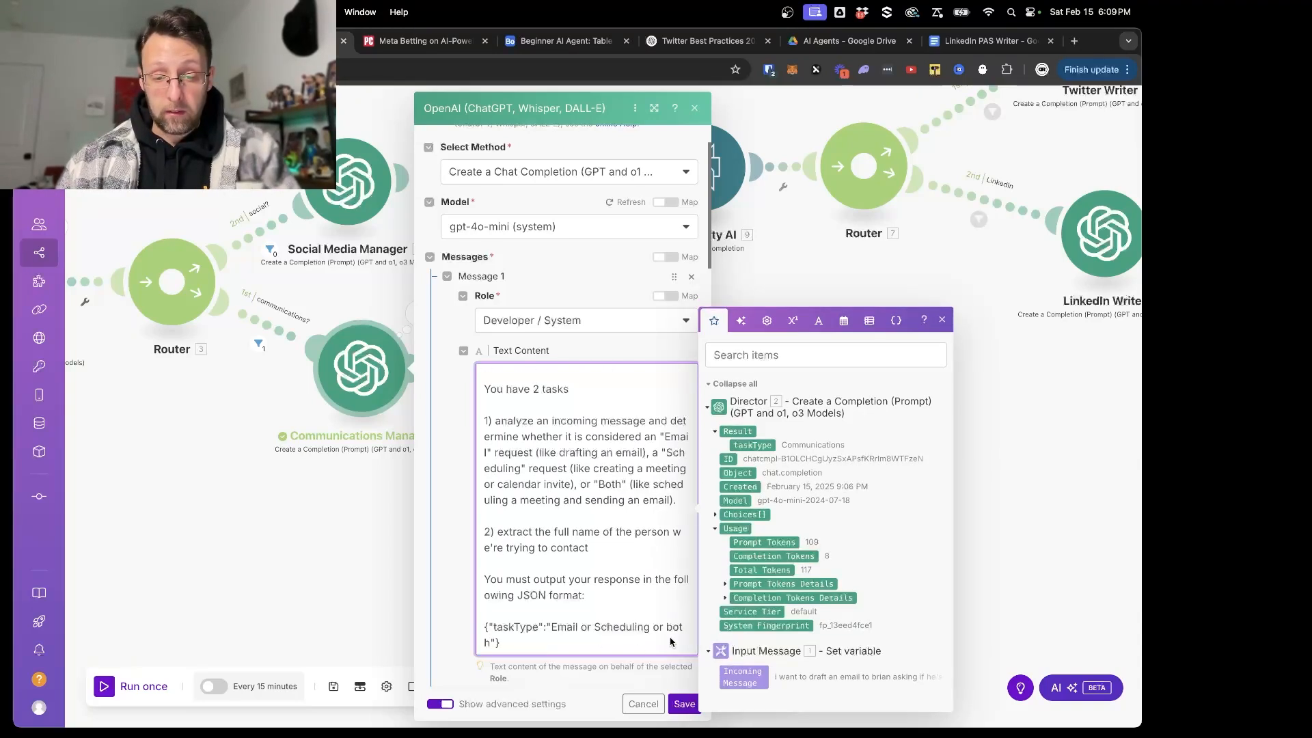
pyautogui.click(496, 643)
pyautogui.write(', ')
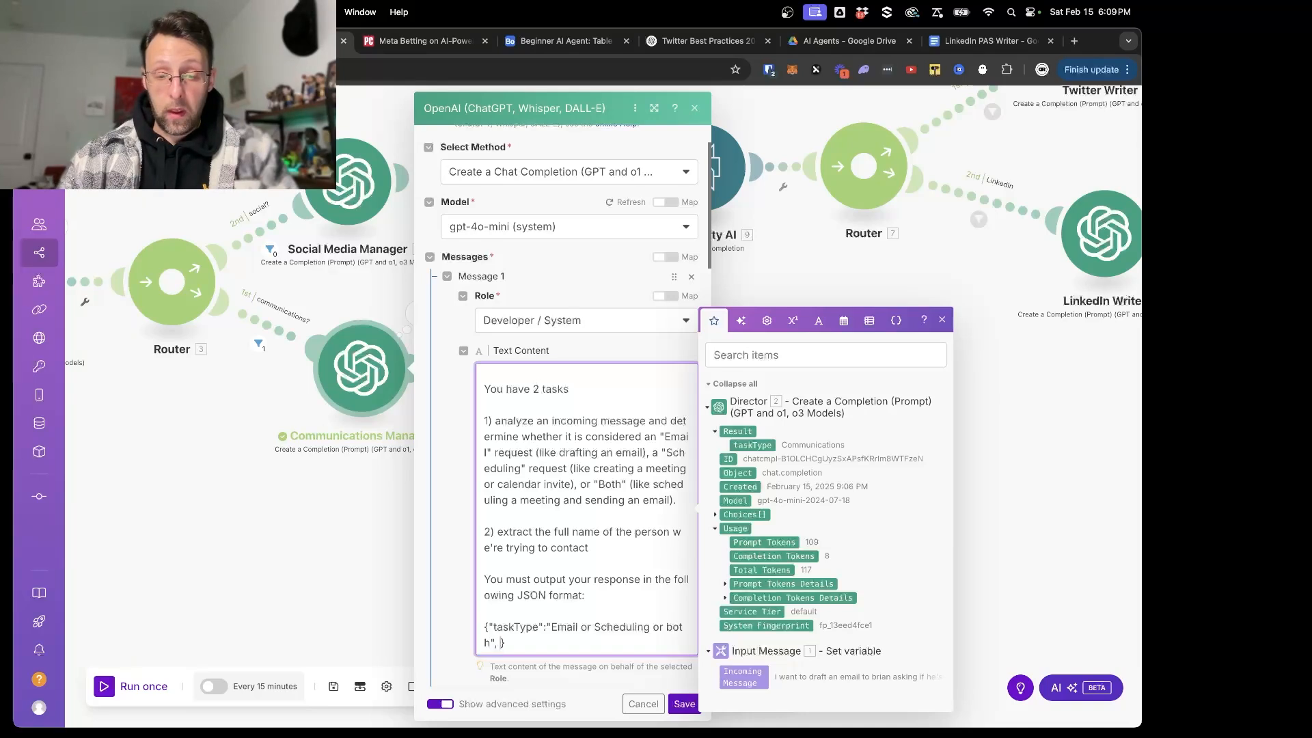
pyautogui.write('"')
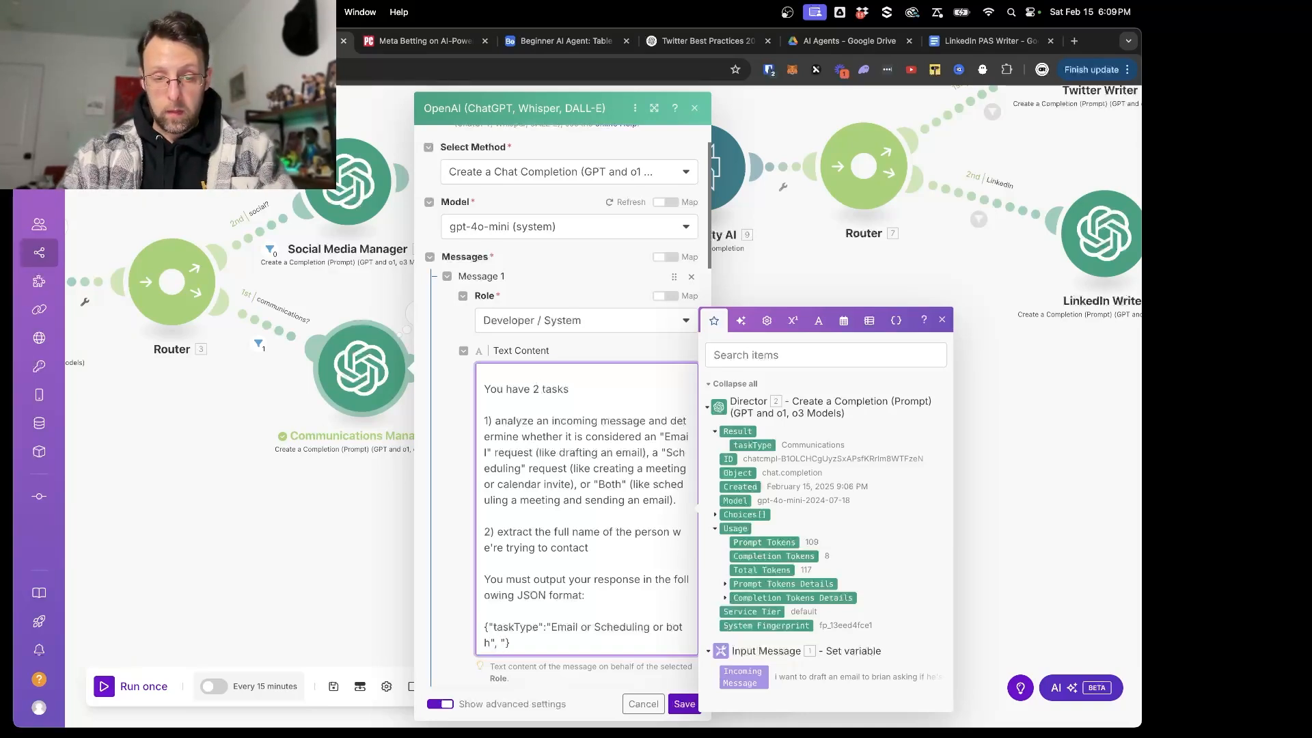
pyautogui.write('contactName":""')
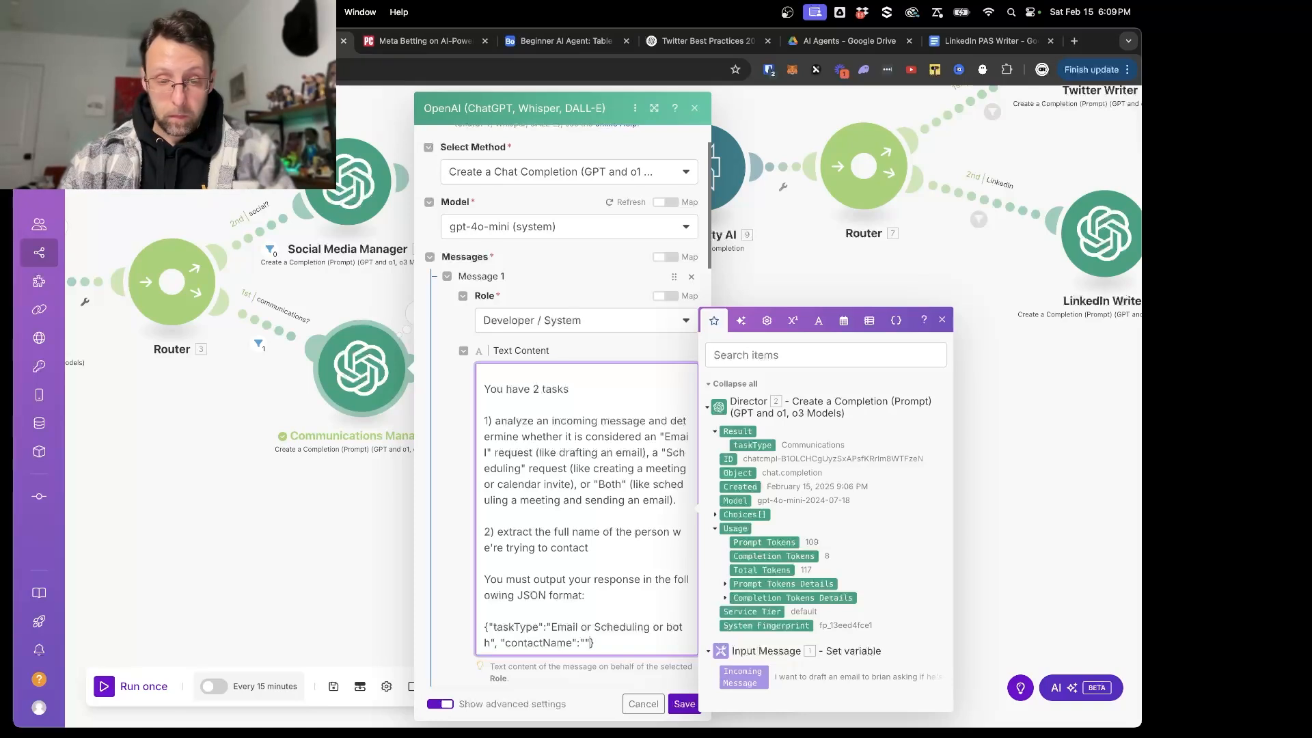
pyautogui.scroll(-2, 602, 610)
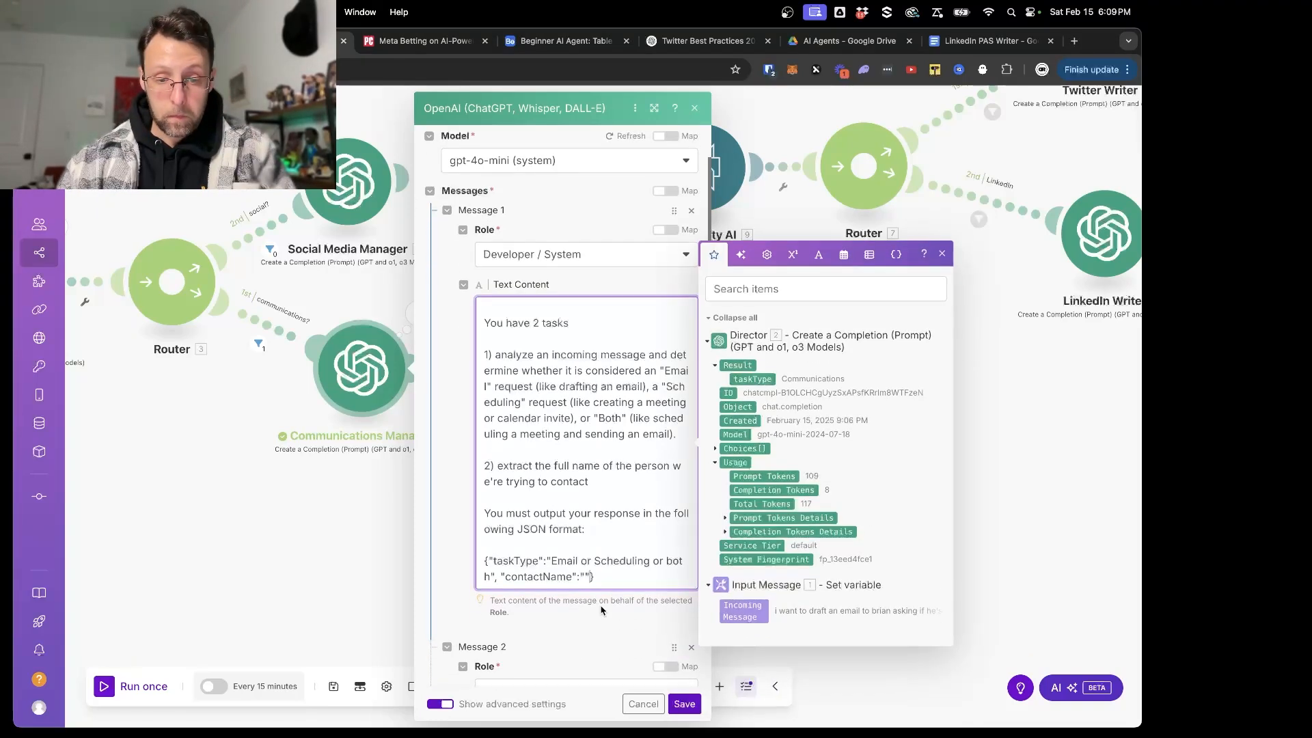
pyautogui.click(685, 704)
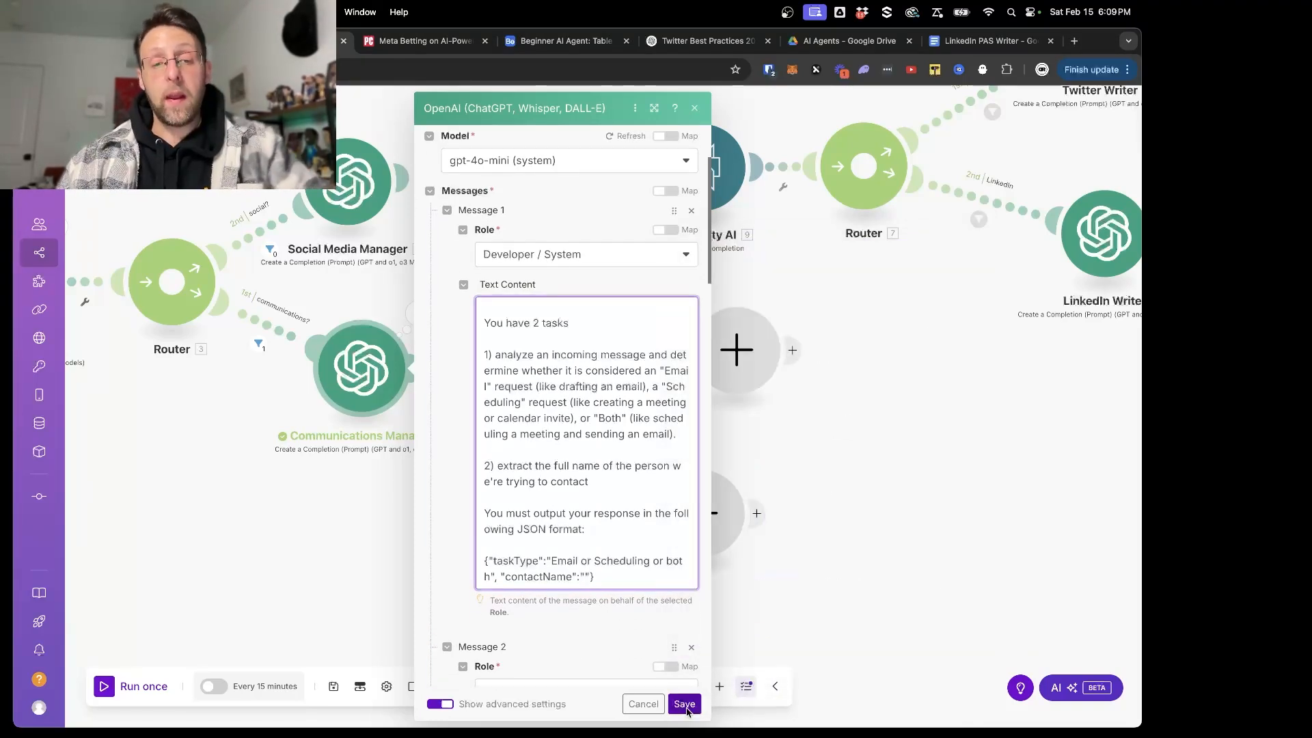
# - Run the scenario once and check the taskType and contactName in the Communications Manager's output
pyautogui.click(110, 686)
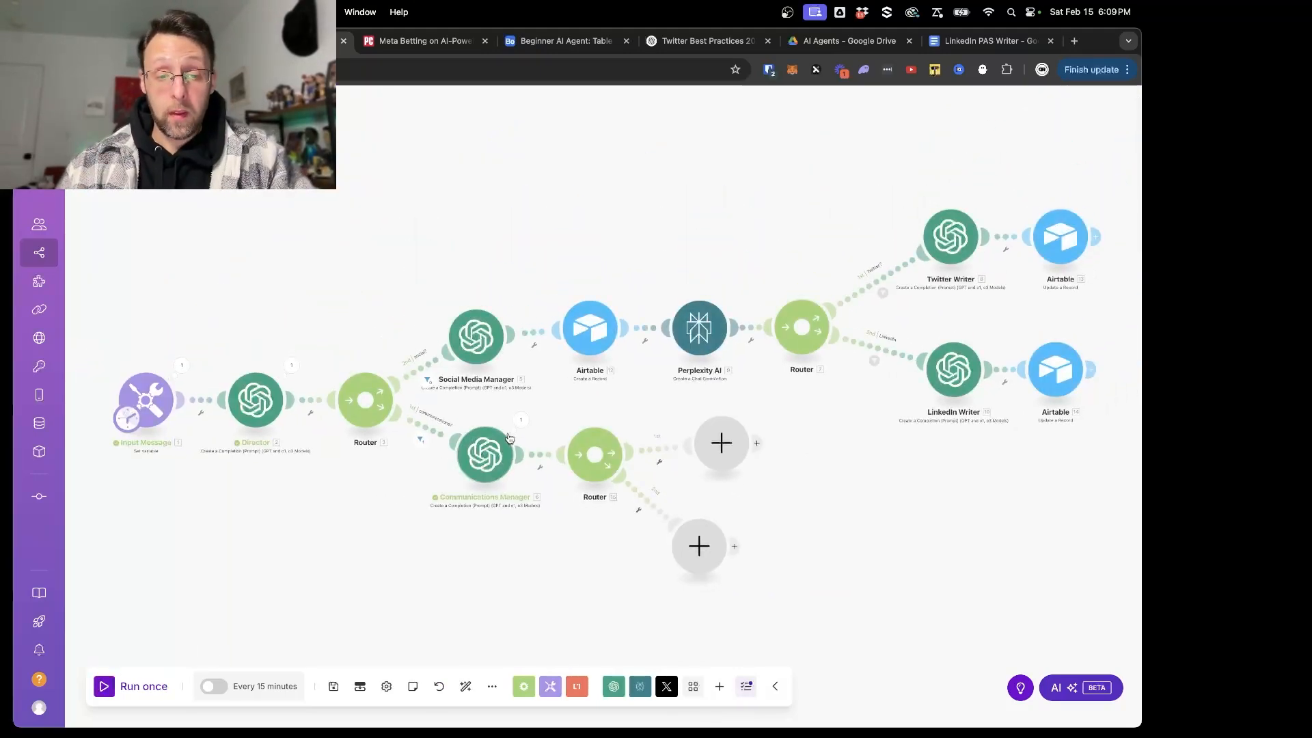
pyautogui.click(521, 419)
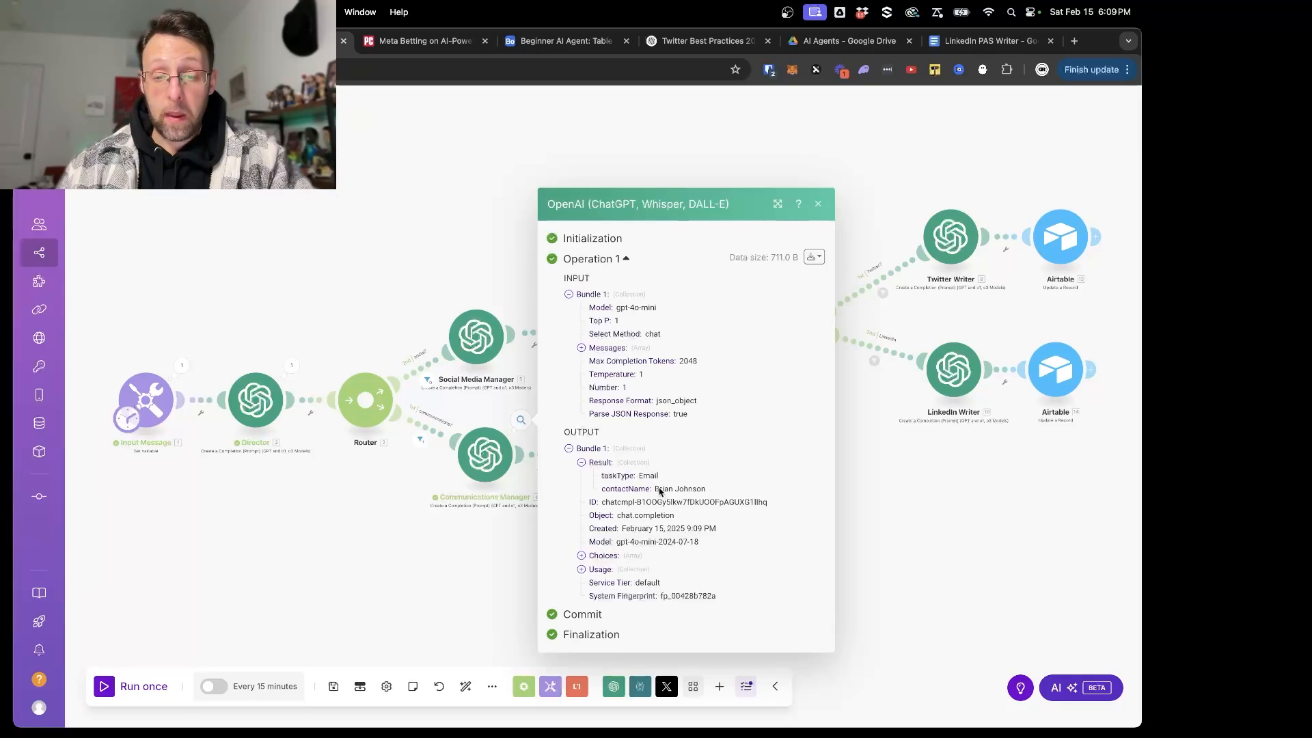
pyautogui.moveTo(660, 491); pyautogui.dragTo(757, 492)
pyautogui.click(892, 509)
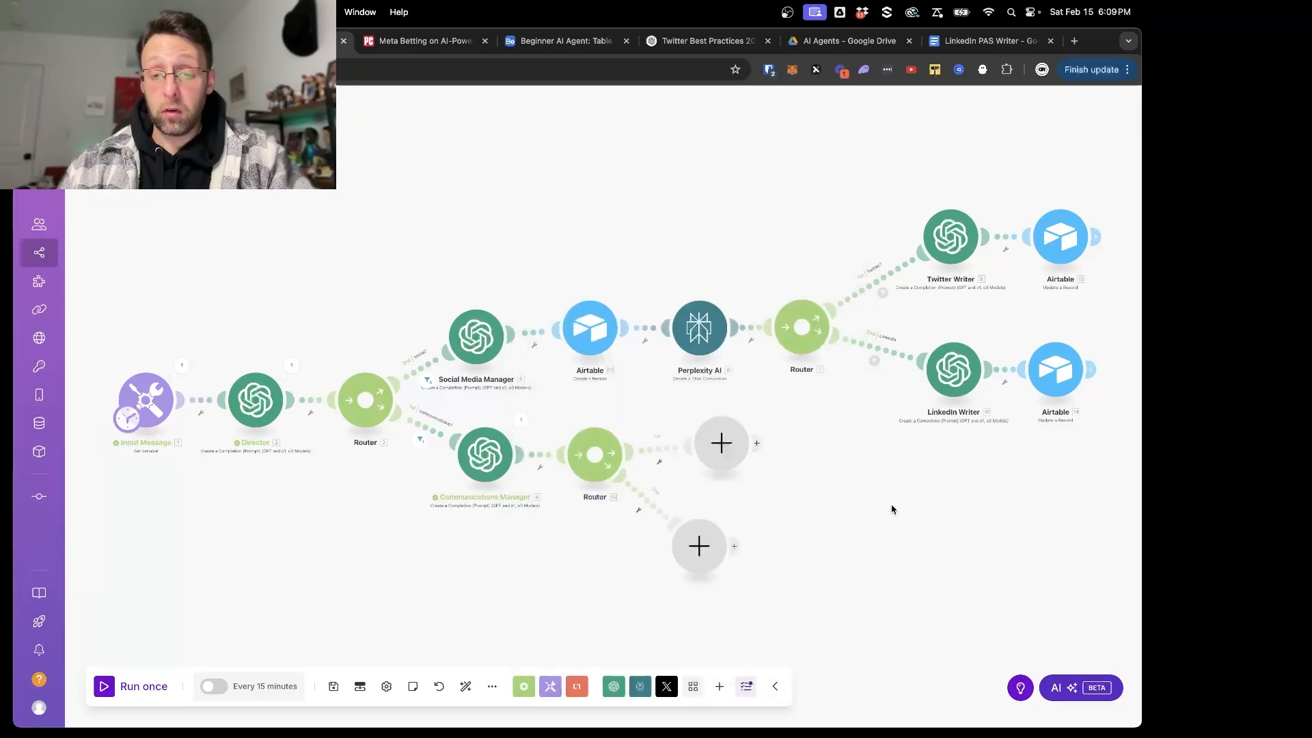
# - Insert a Google Contacts Search Contacts module between the Communications Manager and the router that follows it
pyautogui.scroll(5, 455, 493)
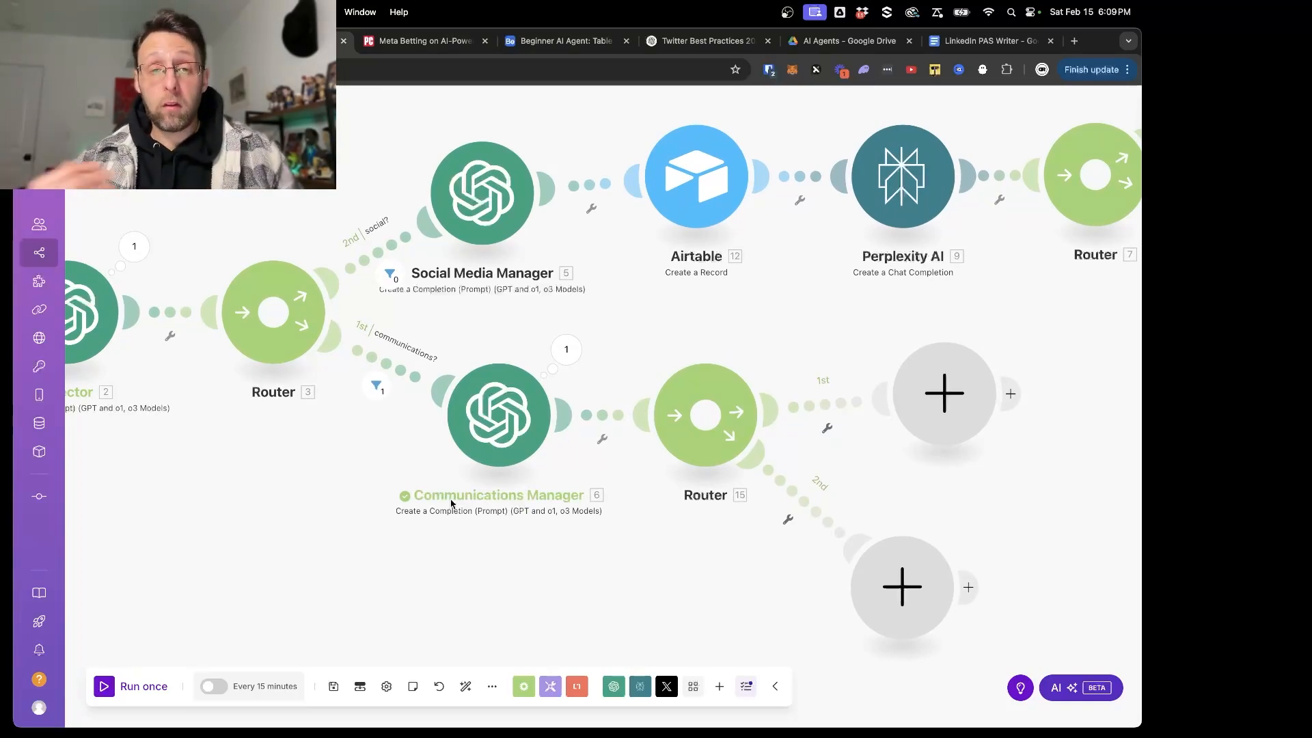
pyautogui.click(629, 517)
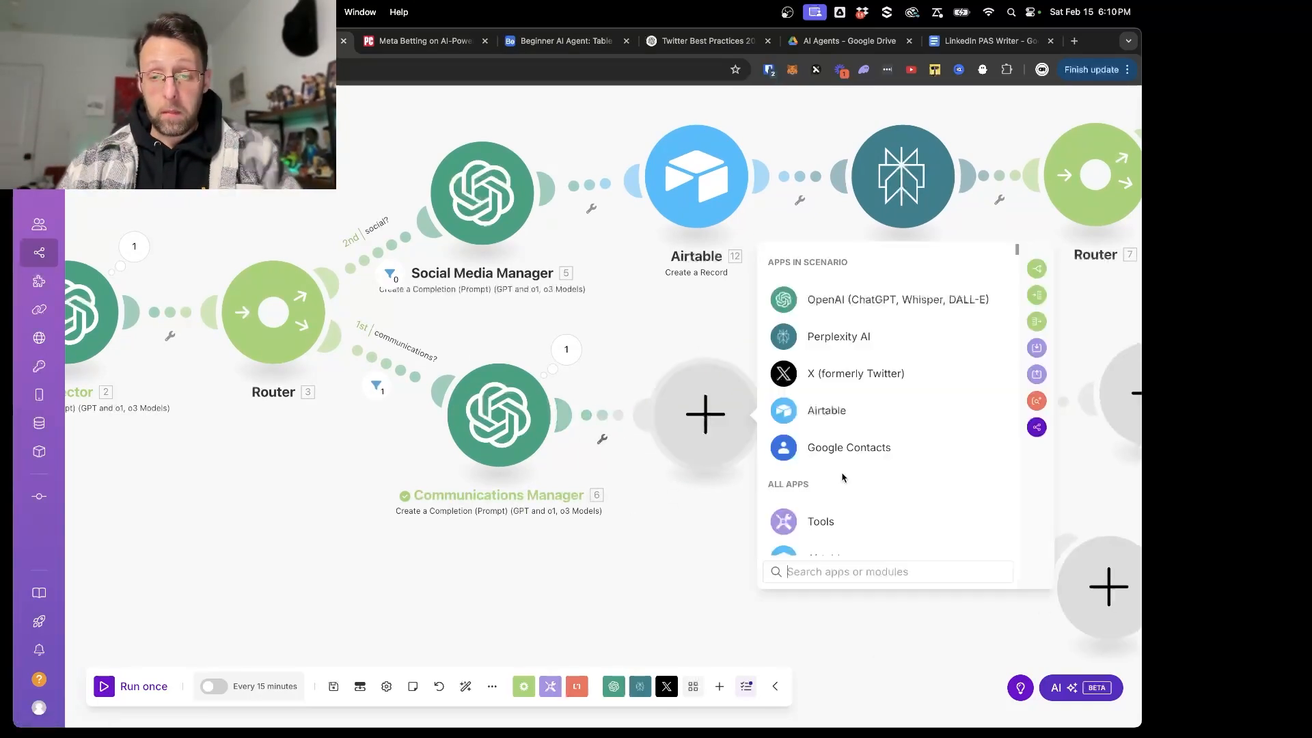
pyautogui.write('google')
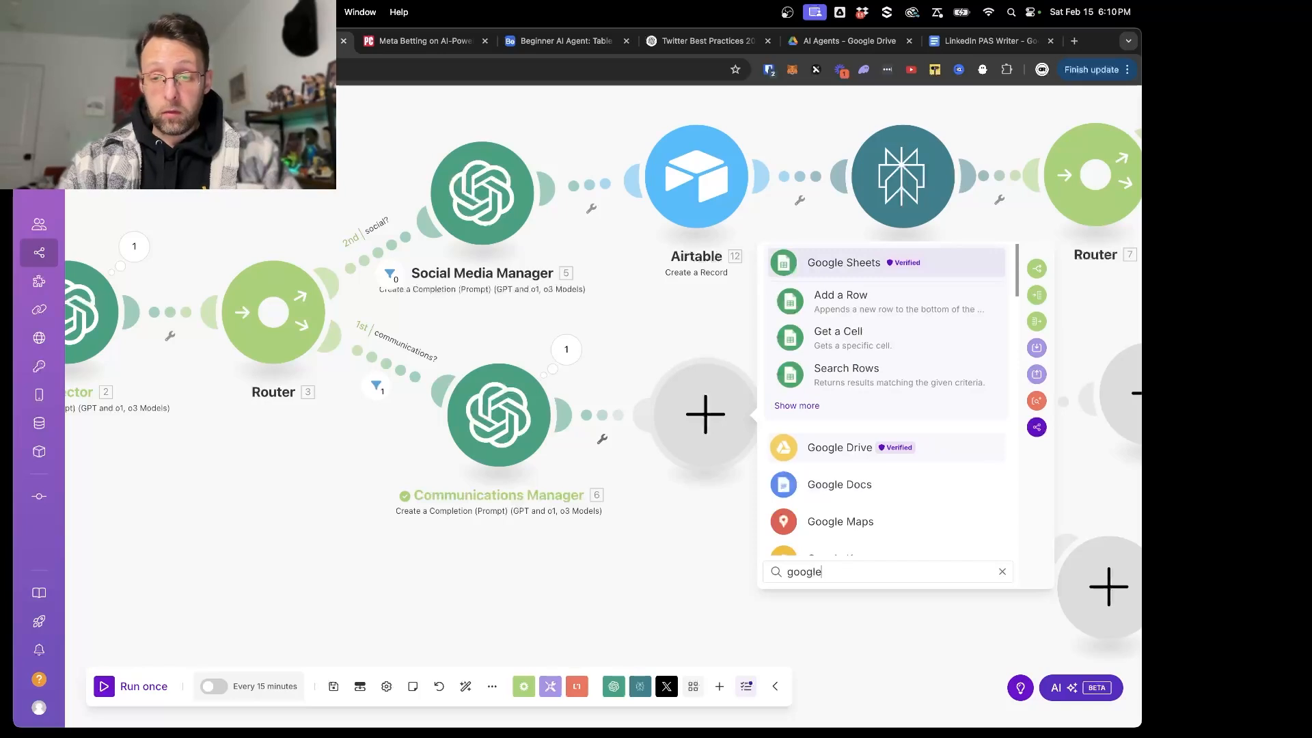
pyautogui.write(' conta')
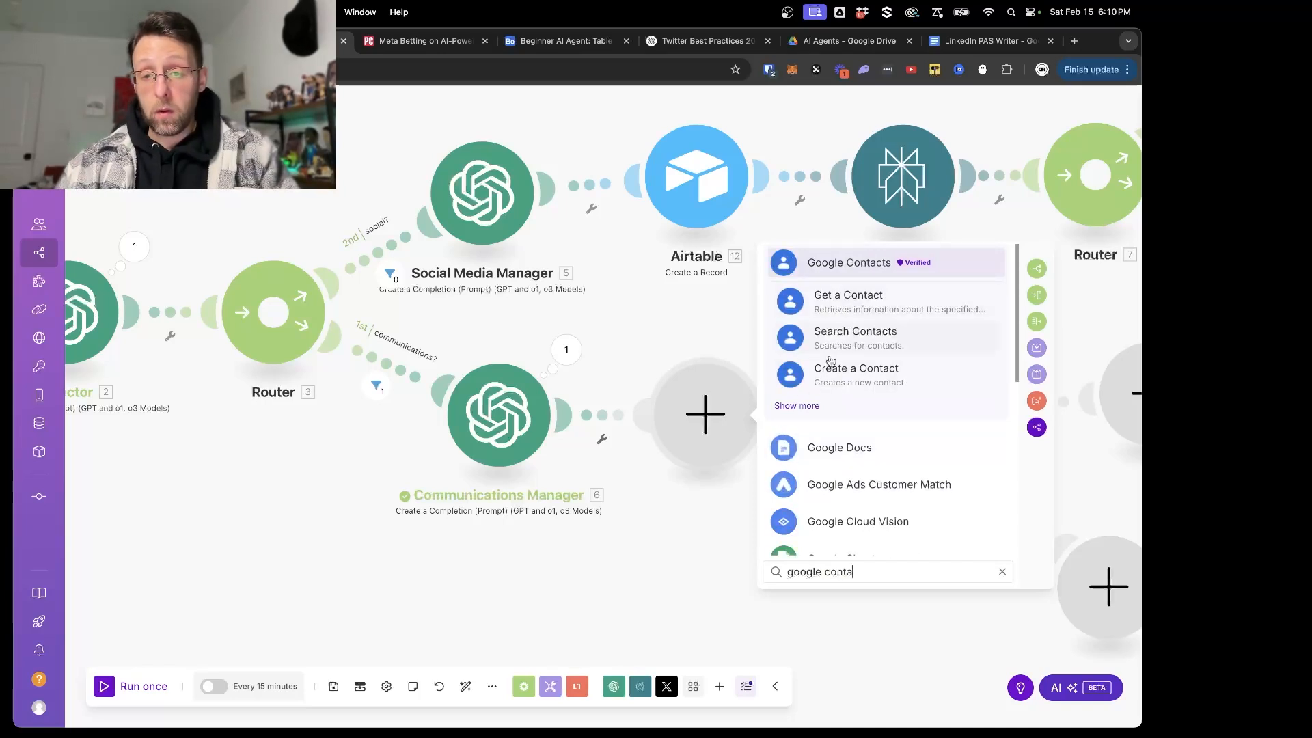
pyautogui.click(863, 339)
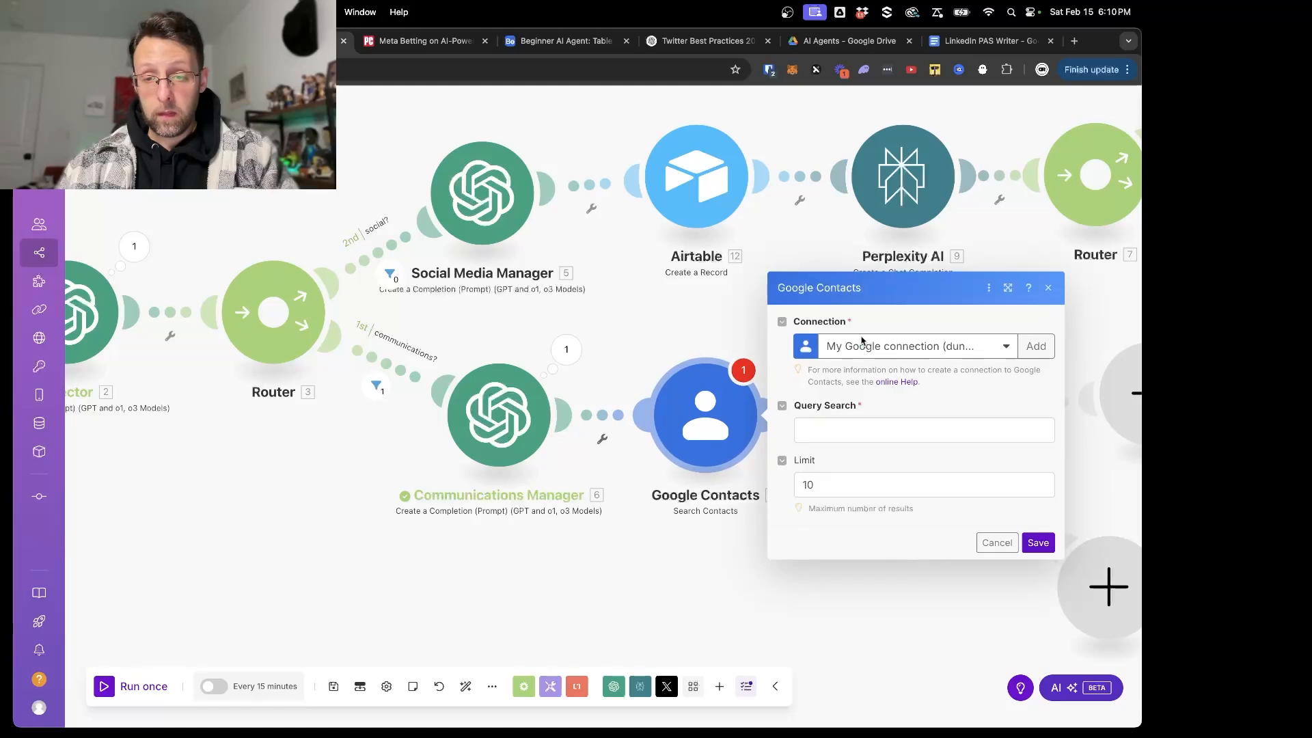
# - Map the Communications Manager's contactName to the search query, set the limit to 1, and save the Google Contacts module
pyautogui.click(826, 432)
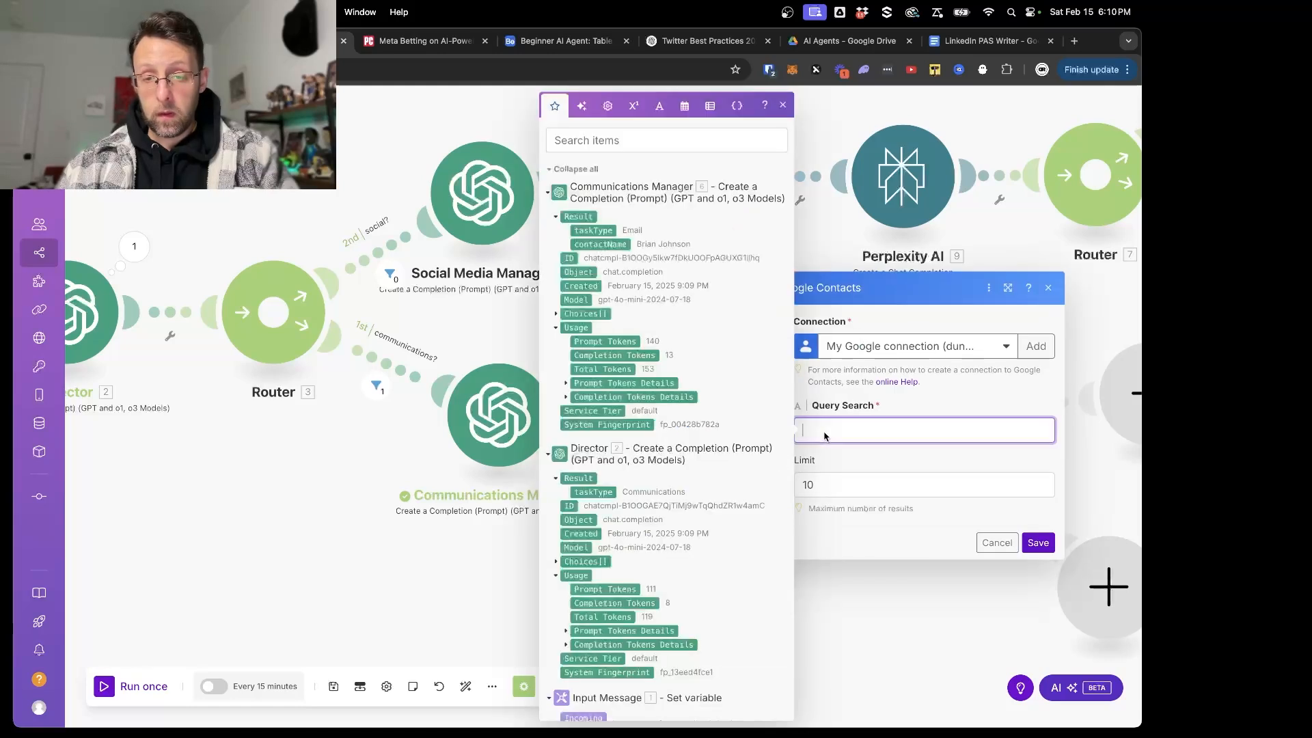
pyautogui.click(600, 244)
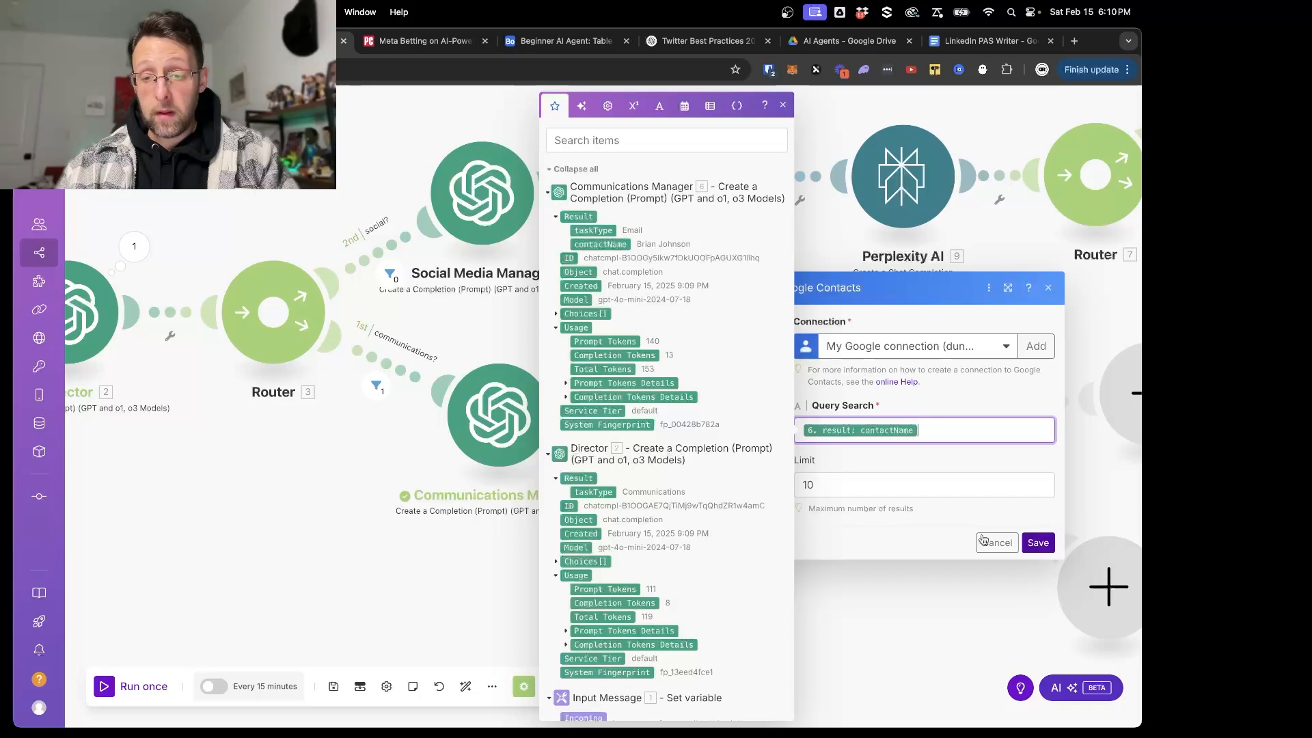
pyautogui.click(849, 490)
pyautogui.press('BackSpace')
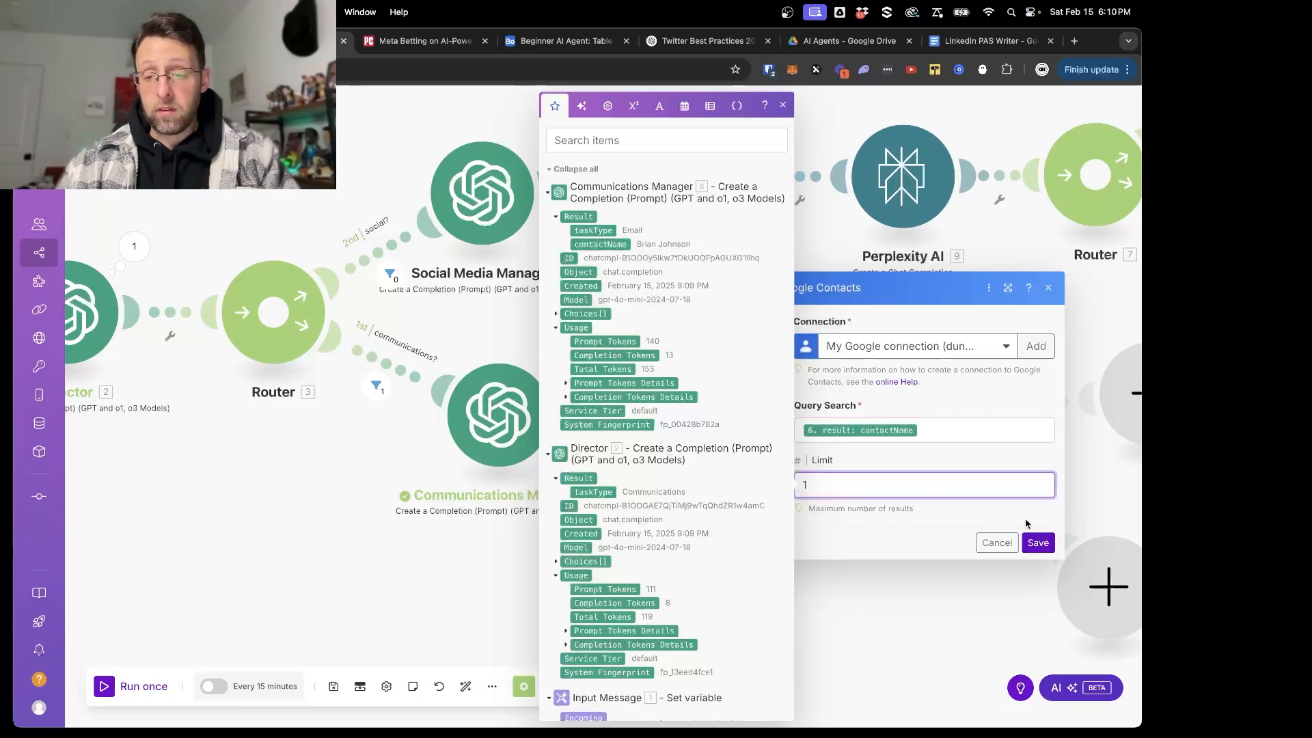
pyautogui.click(1038, 543)
# - Run only the Google Contacts module for the contact's full name and inspect the contact record in its output
pyautogui.rightClick(696, 434)
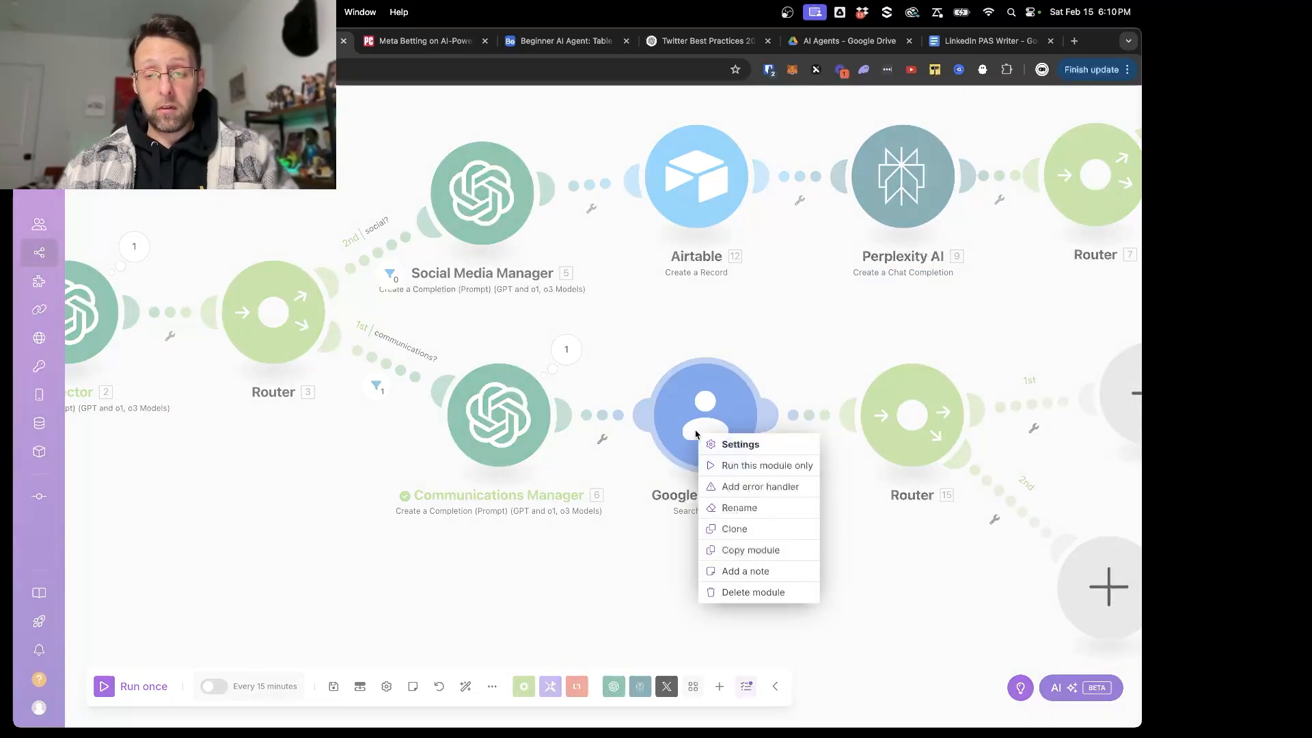
pyautogui.click(767, 466)
pyautogui.click(1040, 519)
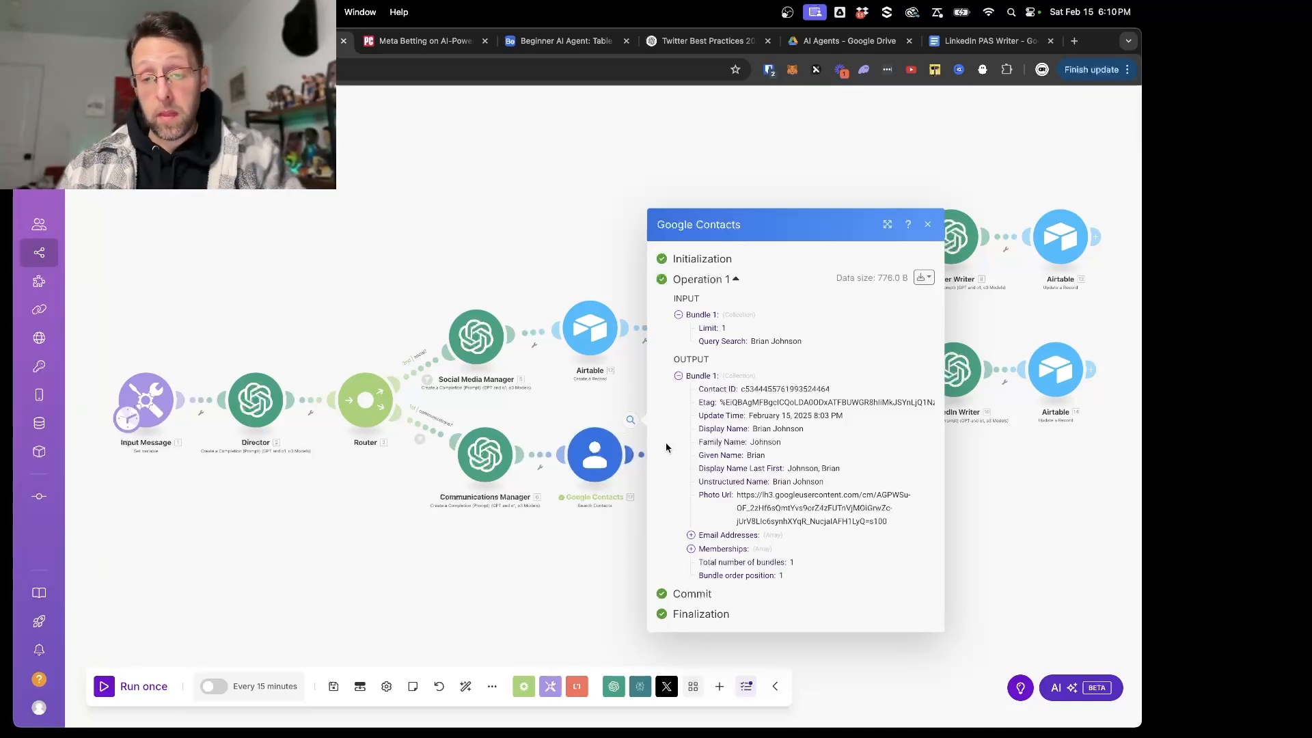
# - Expand the email addresses and memberships in the Google Contacts output, check the contact's email address, and close the output
pyautogui.moveTo(755, 429); pyautogui.dragTo(827, 430)
pyautogui.click(783, 467)
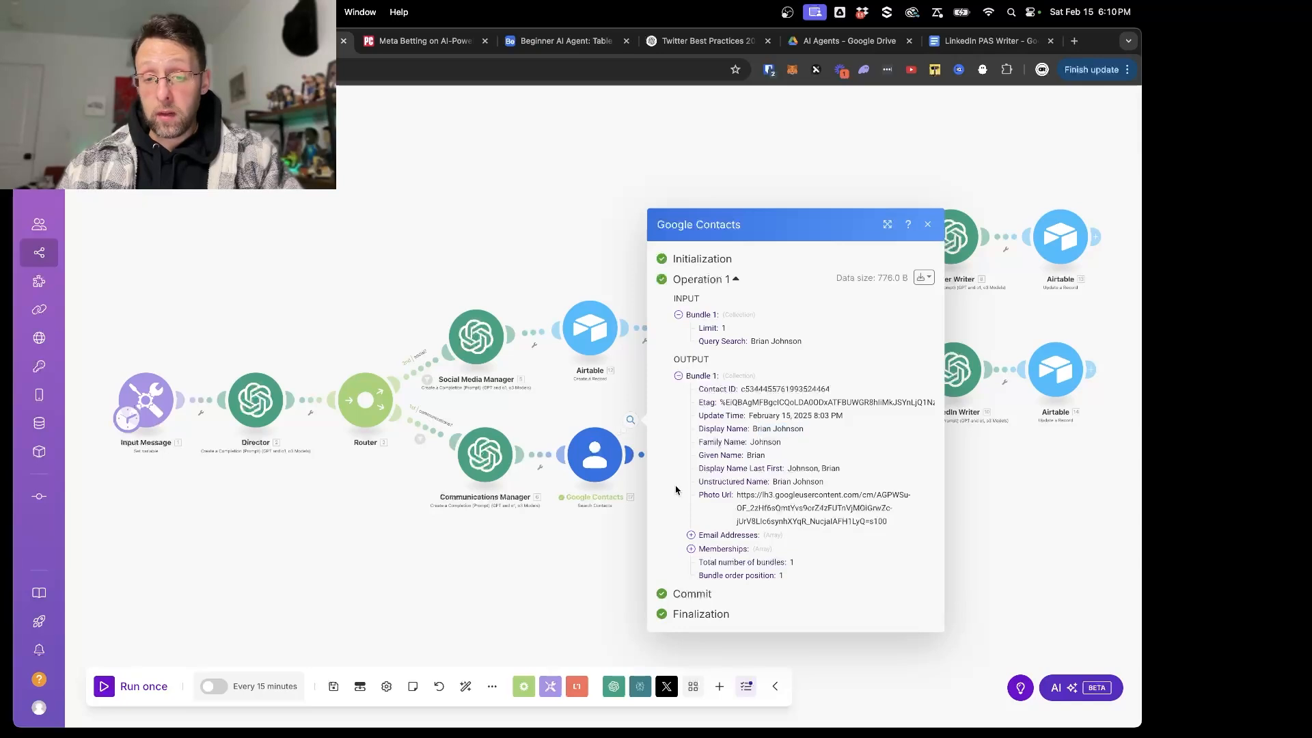
pyautogui.click(691, 536)
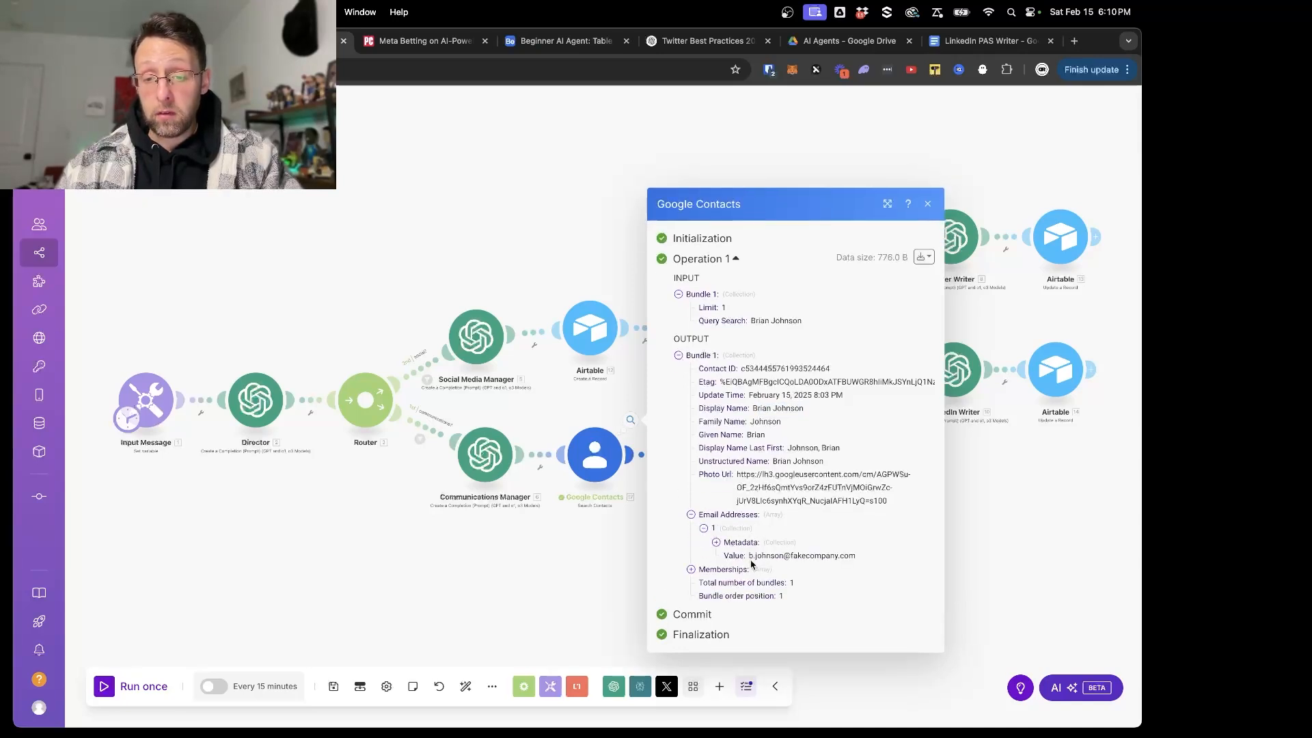
pyautogui.moveTo(750, 559); pyautogui.dragTo(858, 552)
pyautogui.click(841, 572)
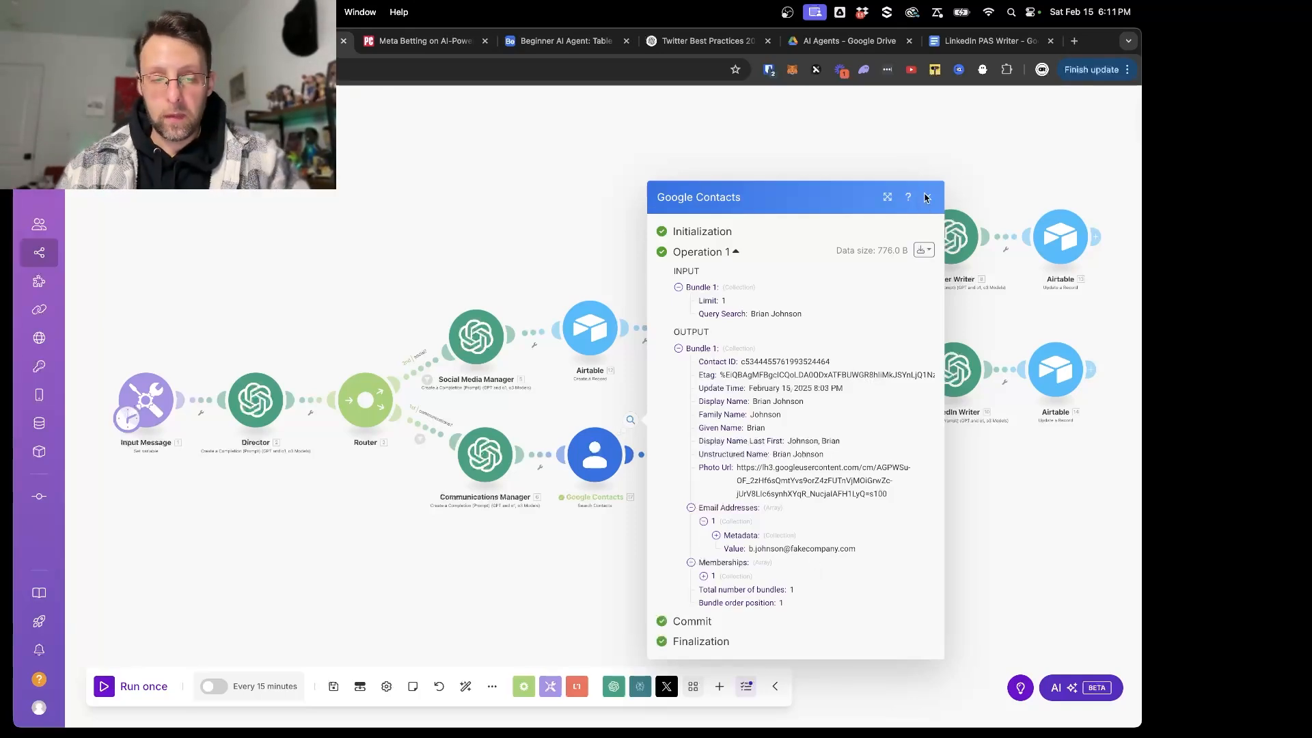
pyautogui.click(927, 197)
# - Add an OpenAI Create a Completion module to the communications router's 1st route and choose the gpt-4o model
pyautogui.scroll(3, 742, 506)
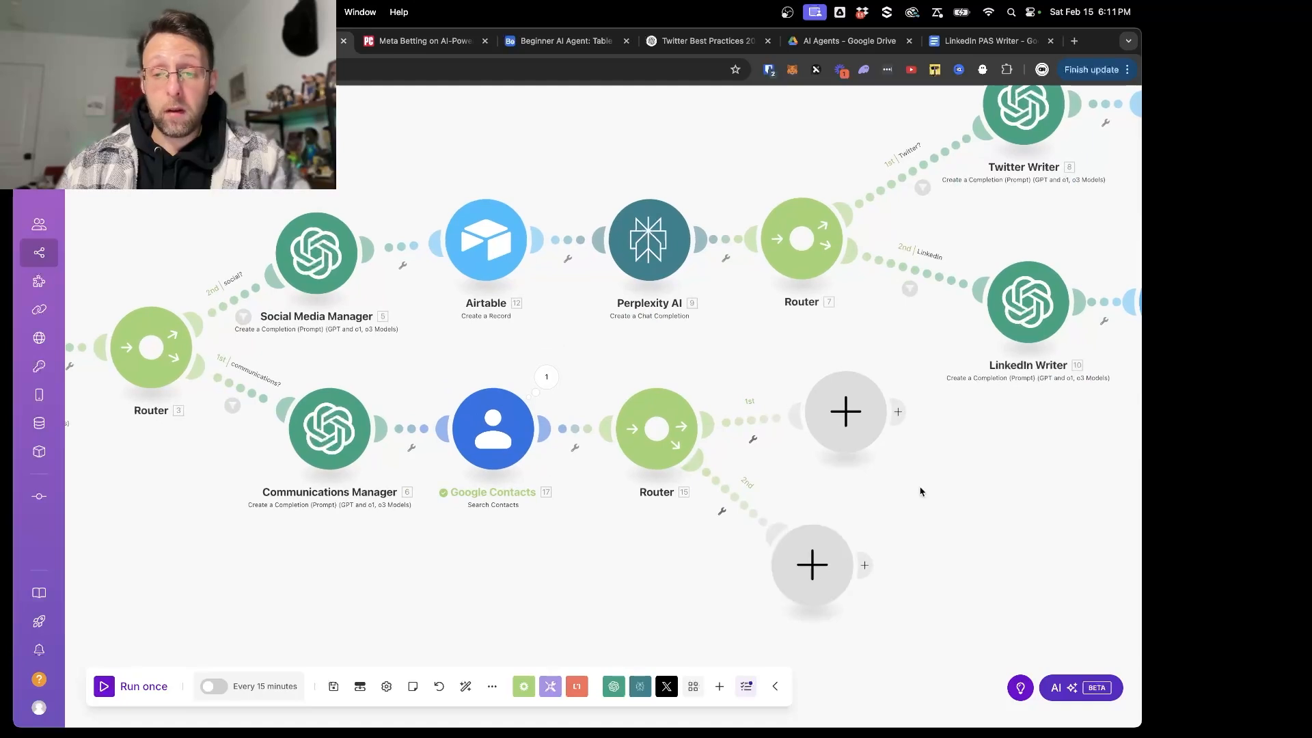
pyautogui.moveTo(920, 493); pyautogui.dragTo(783, 496)
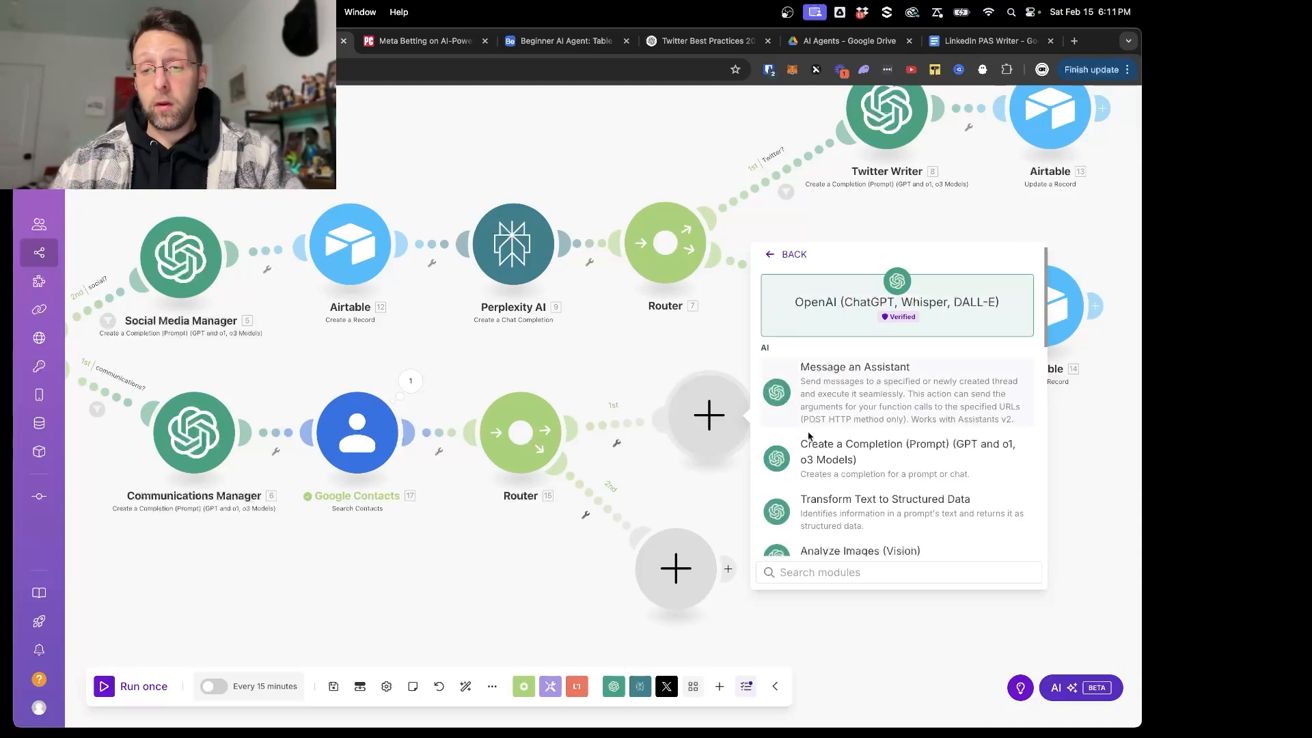
pyautogui.click(816, 459)
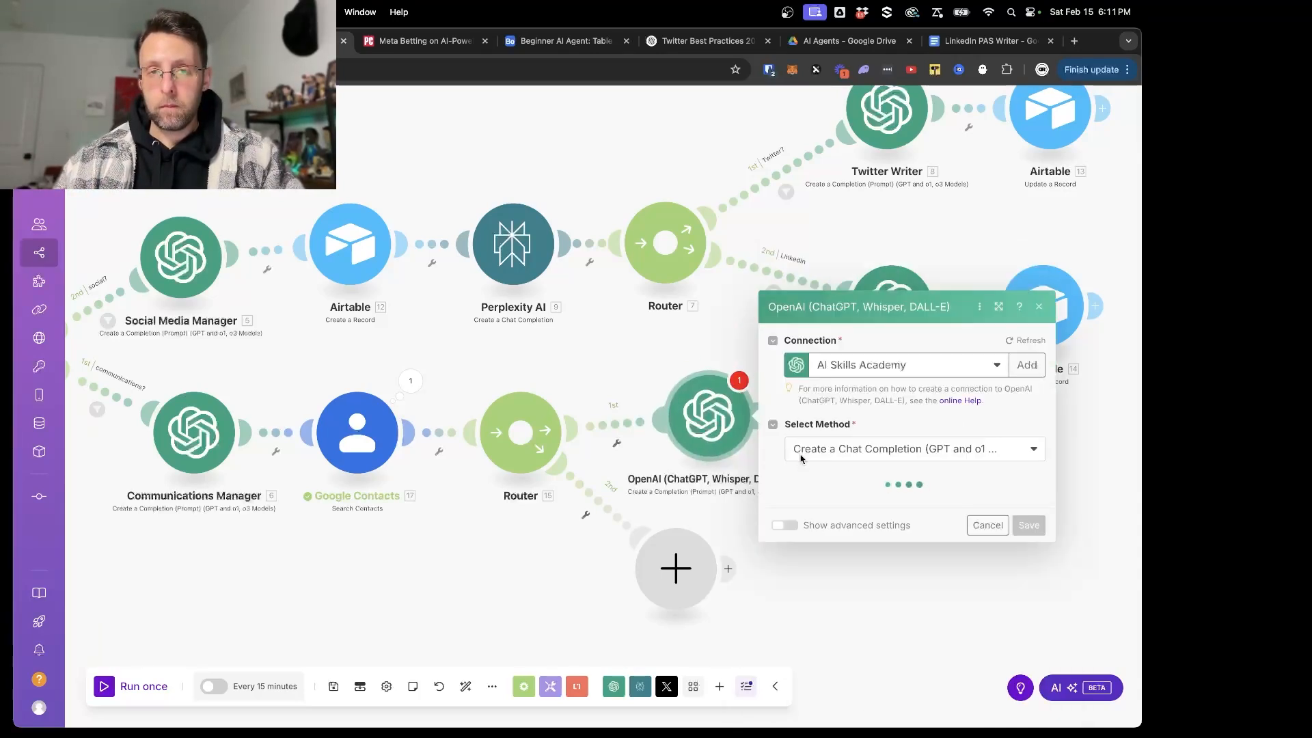
pyautogui.click(879, 413)
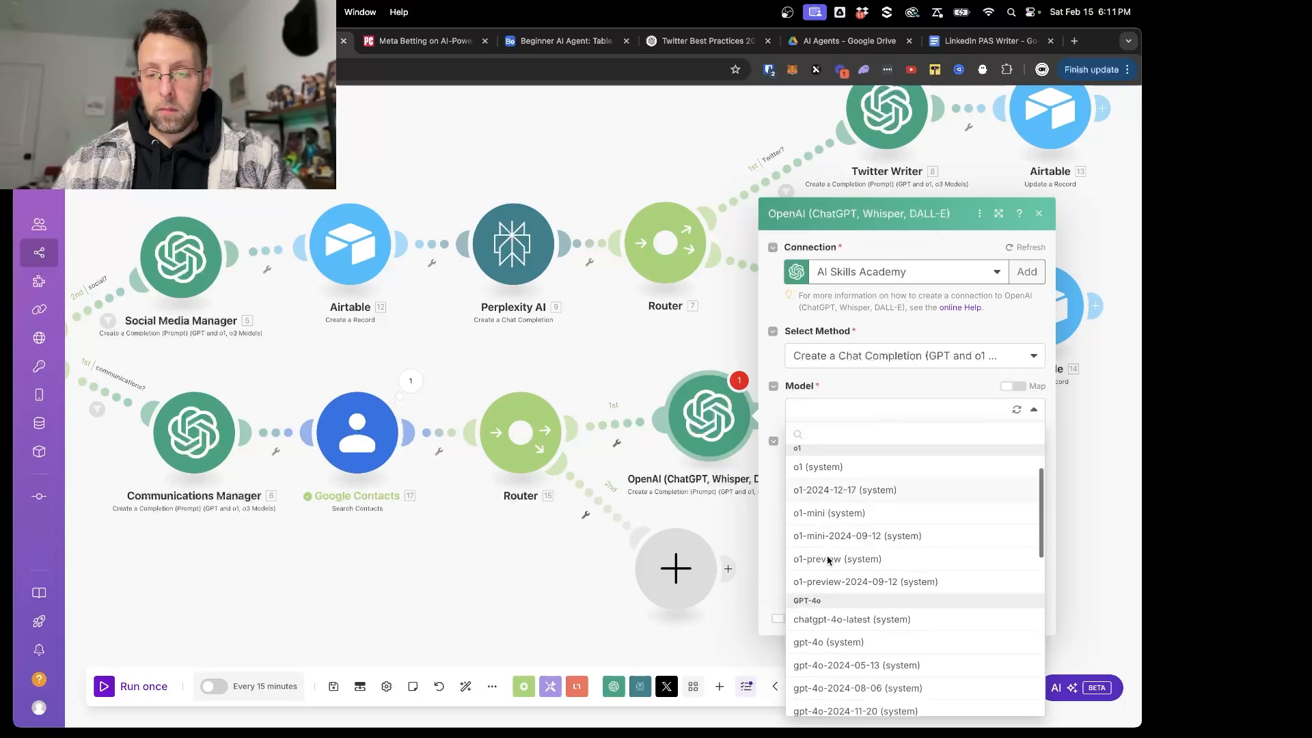
pyautogui.scroll(-2, 828, 561)
pyautogui.click(829, 580)
# - Give Message 1 the Developer / System role with the text "You are a helpful and intelligent email assistant."
pyautogui.click(877, 432)
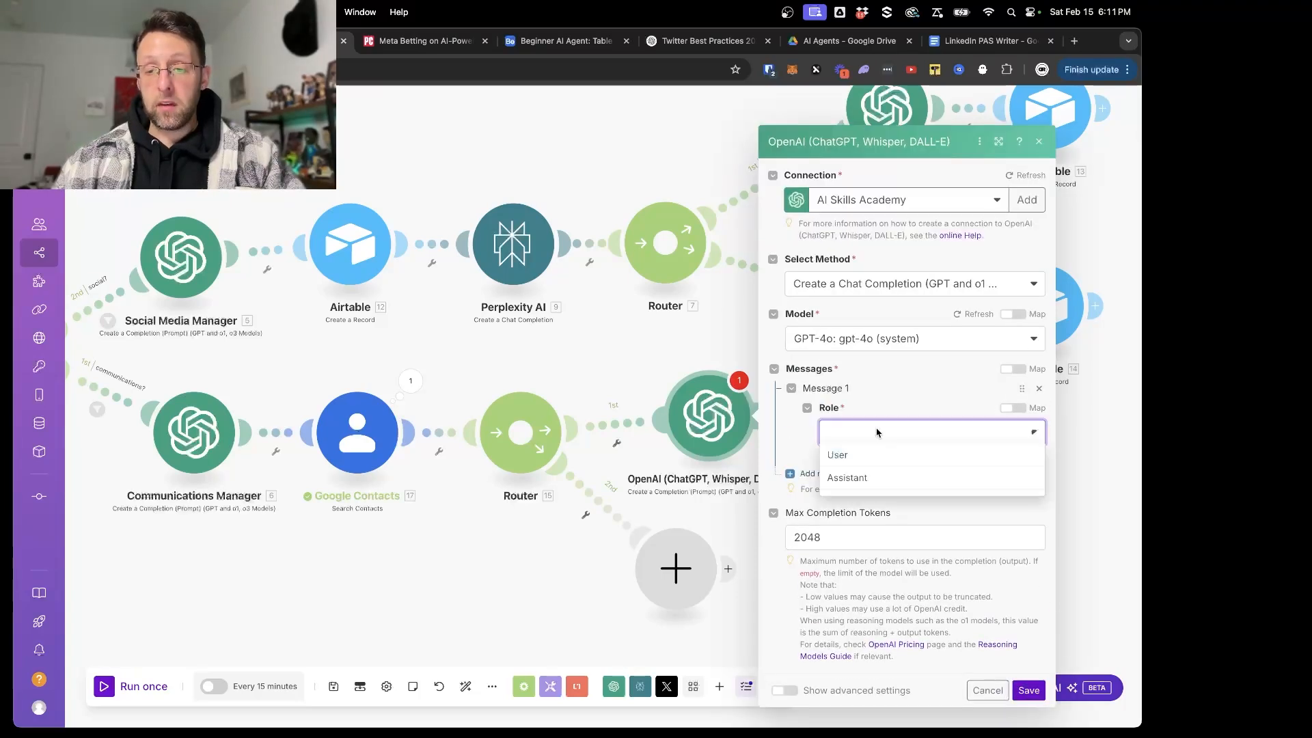
pyautogui.click(848, 499)
pyautogui.click(866, 454)
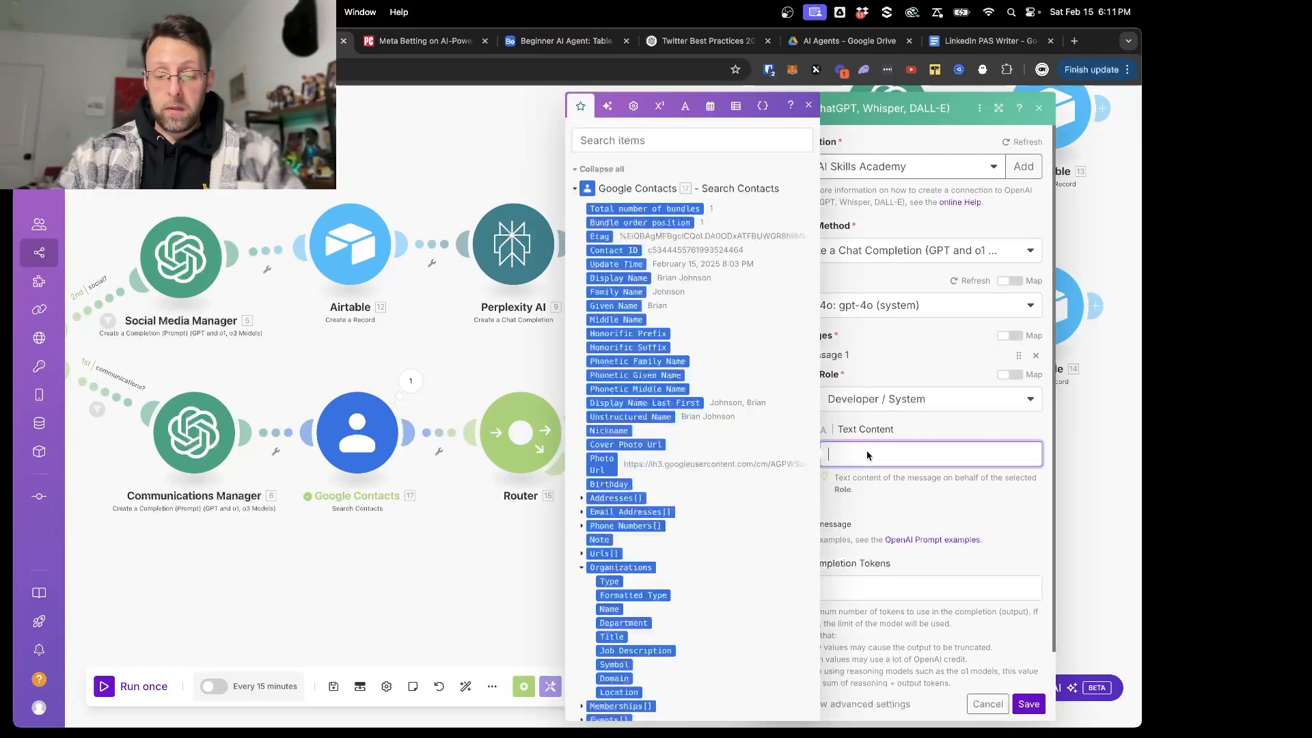
pyautogui.write('You are a helpful and ')
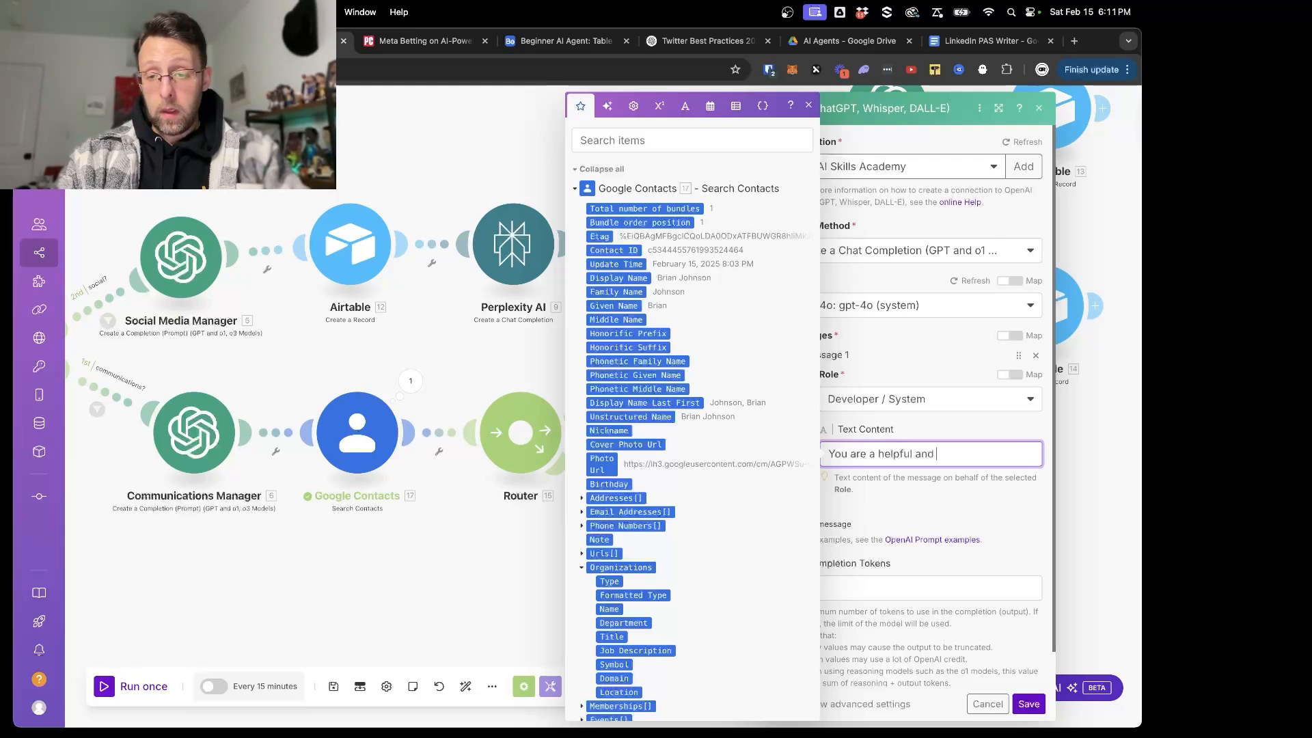
pyautogui.write('intelligent ')
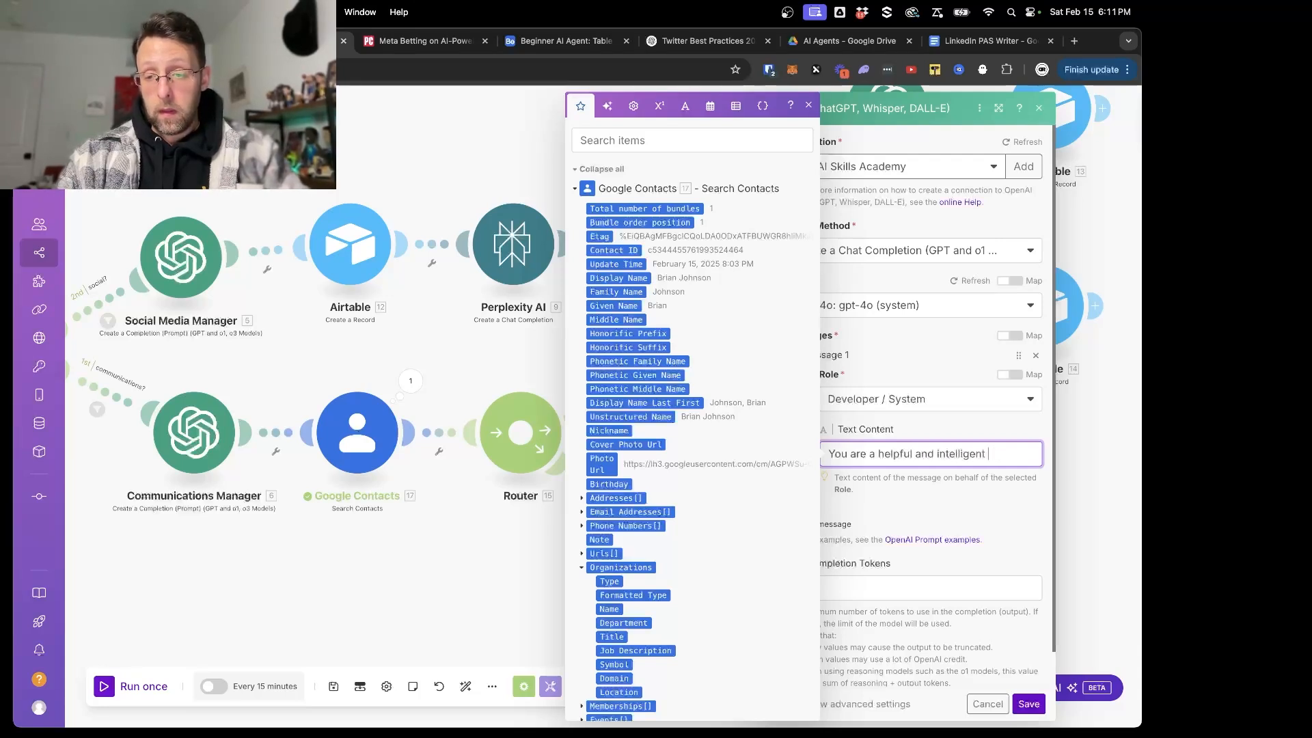
pyautogui.write('email assistant.')
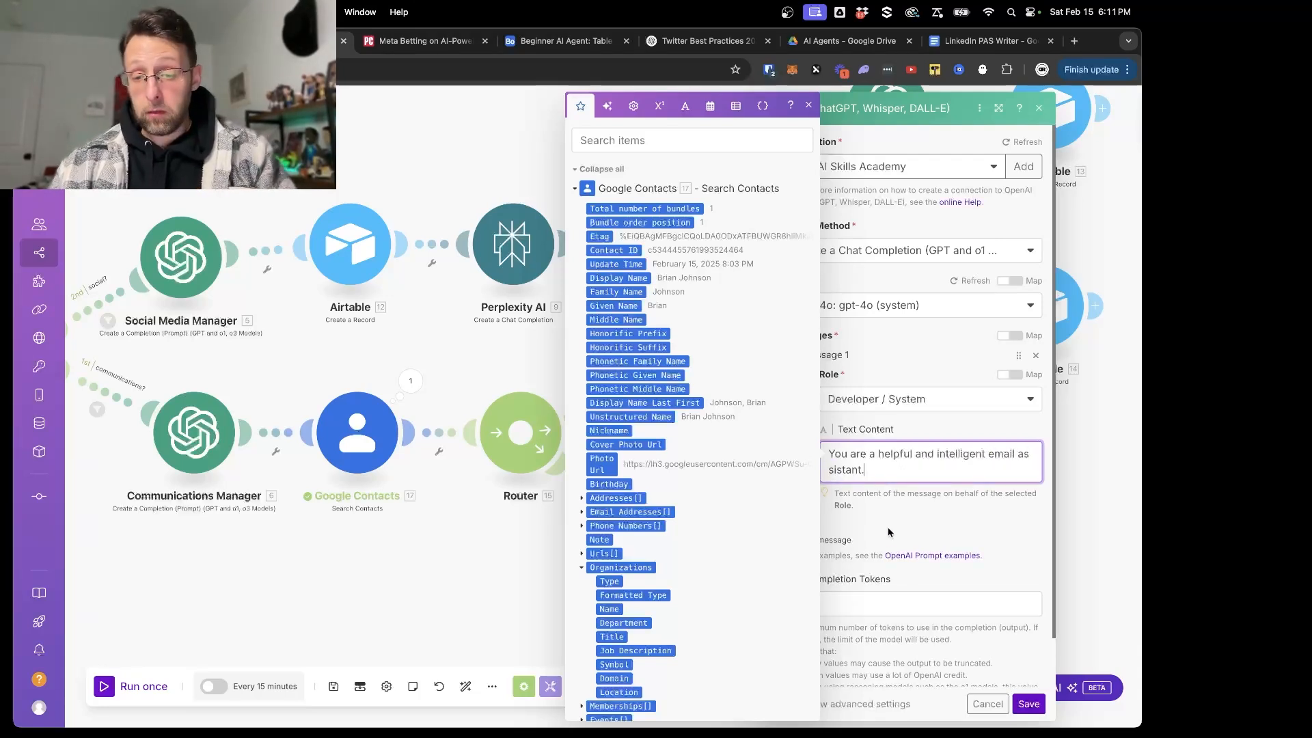
pyautogui.click(888, 527)
# - Add a second message with the User role and the text "Your task is to draft an email given the context provided."
pyautogui.click(797, 540)
pyautogui.click(854, 581)
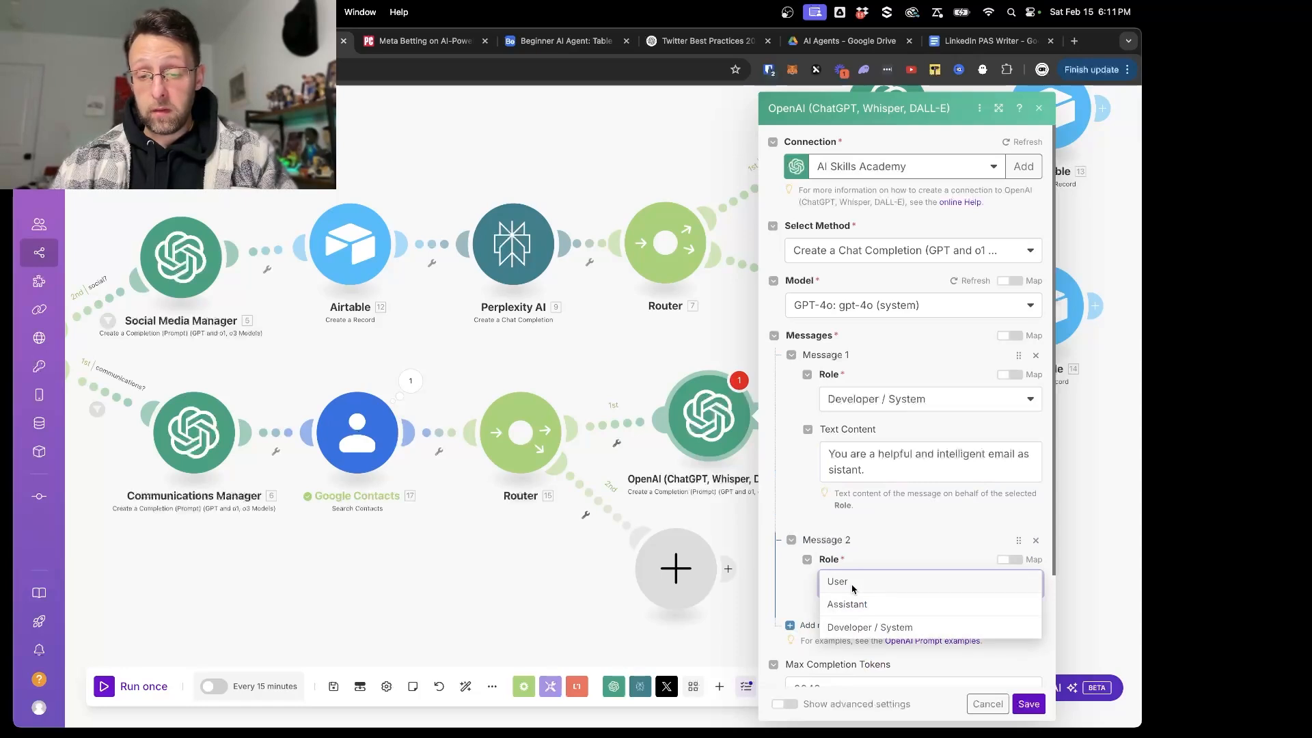
pyautogui.click(851, 582)
pyautogui.scroll(-3, 868, 561)
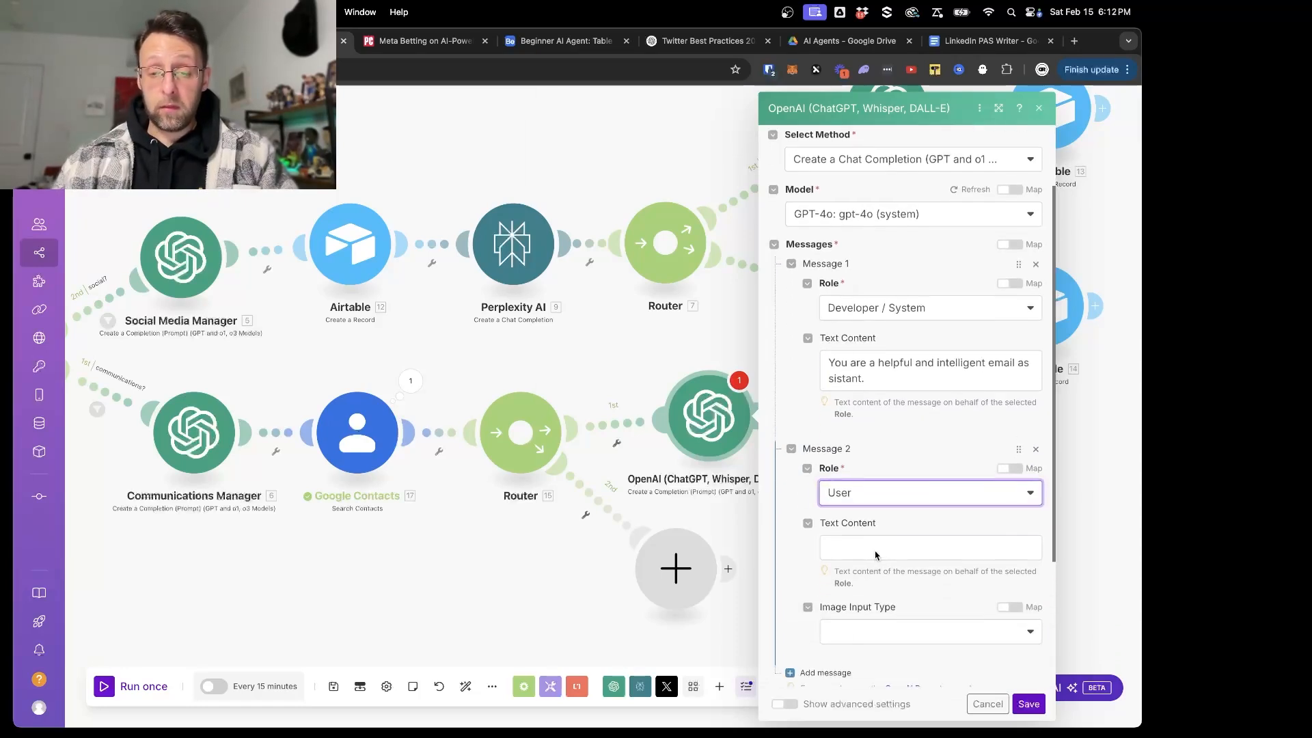
pyautogui.click(877, 550)
pyautogui.write('Your task is to d')
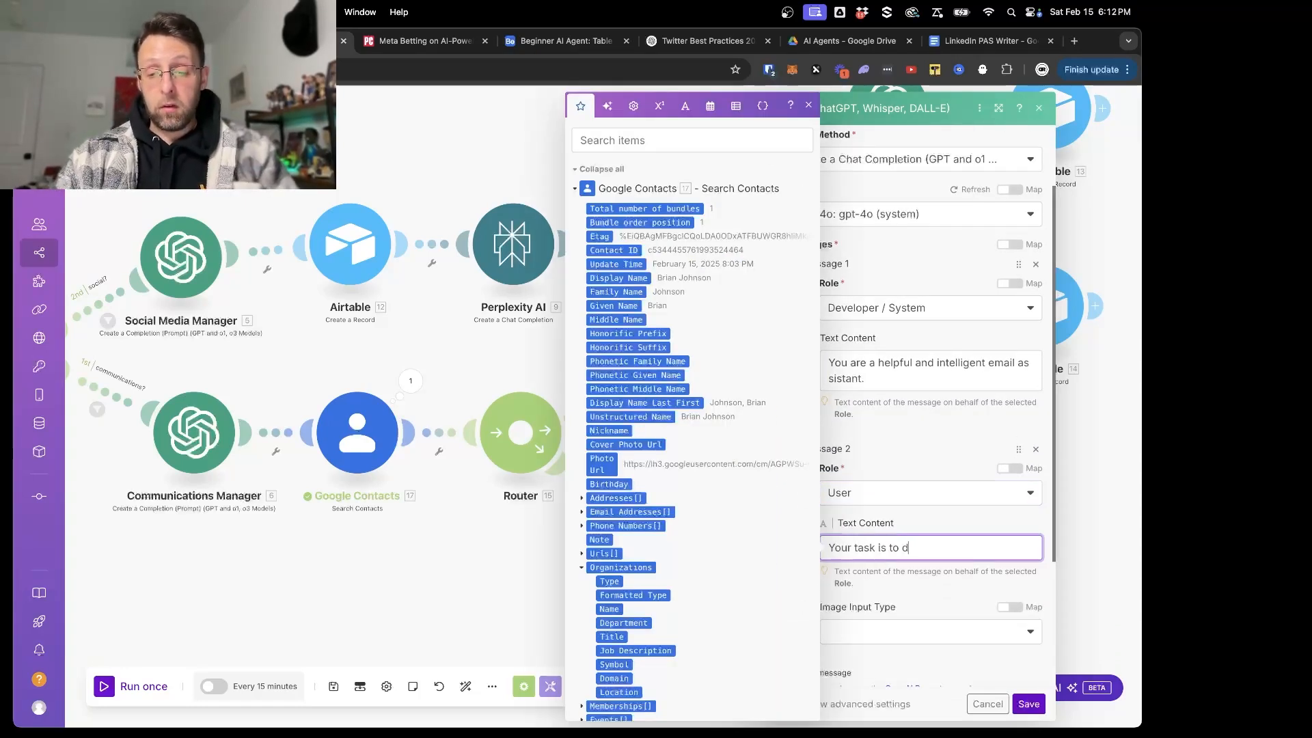
pyautogui.write('raft an email giv')
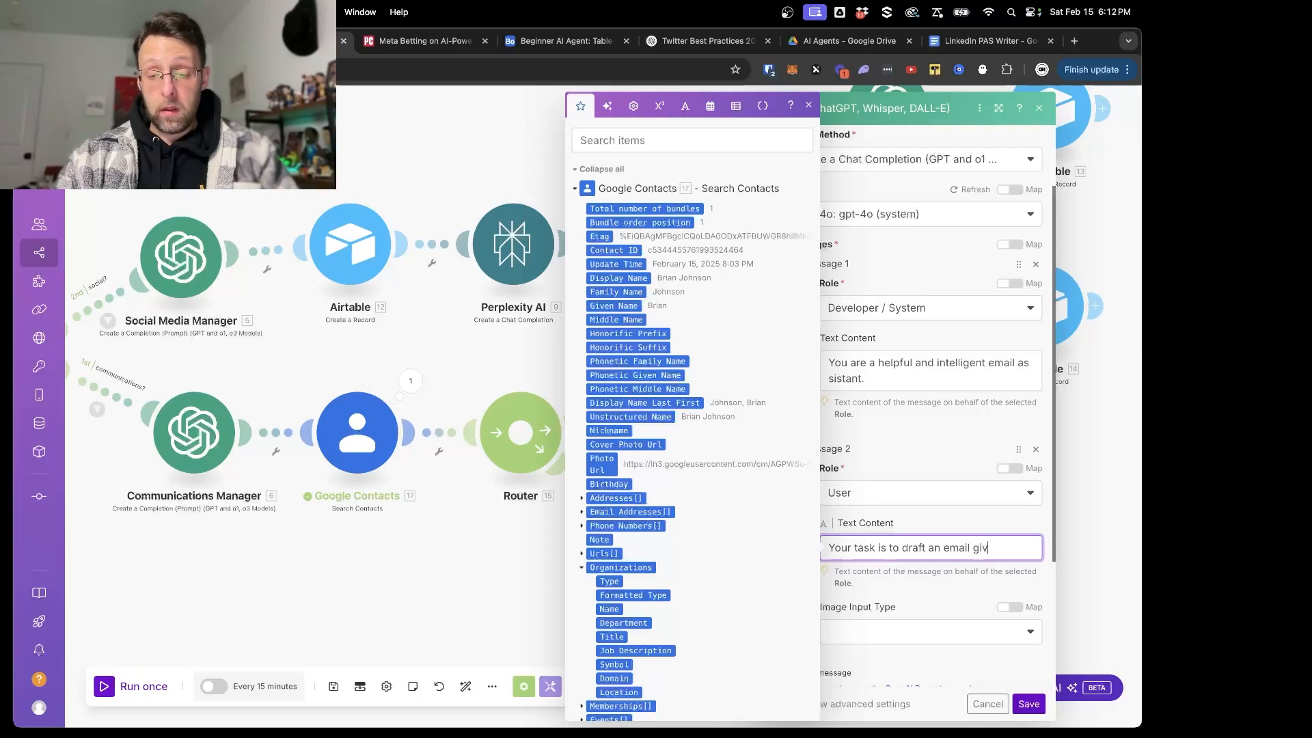
pyautogui.write('en the context prof')
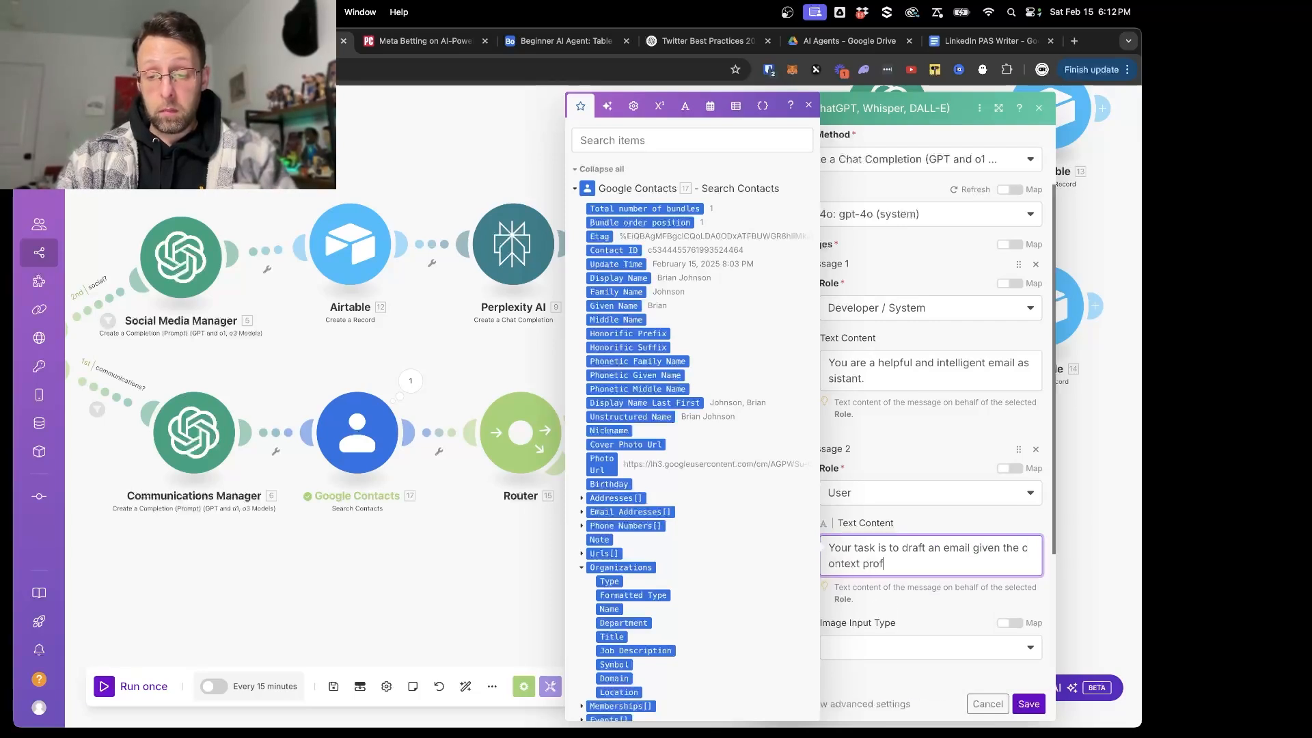
pyautogui.press('BackSpace')
pyautogui.write('vided.')
# - Append "Use a spartan, casual, but professional tone." to the Developer / System message
pyautogui.click(892, 385)
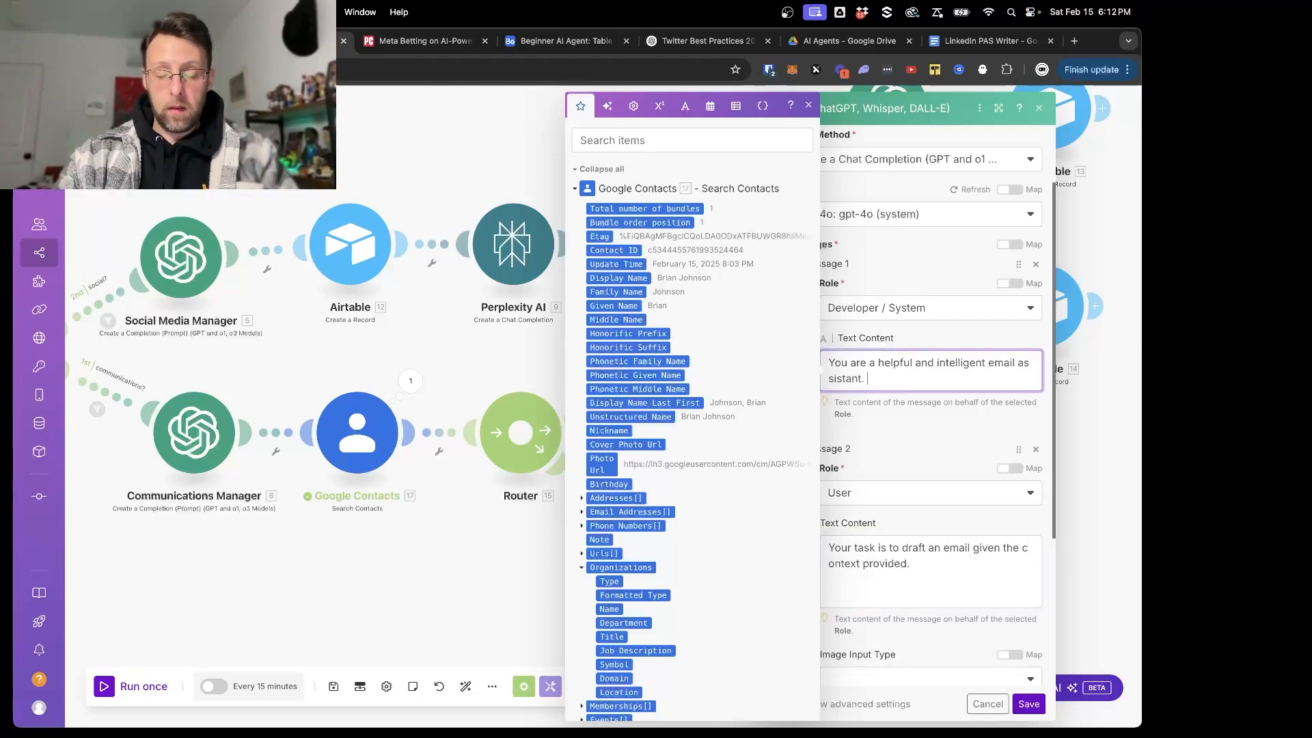
pyautogui.write('Use a spartan, casual')
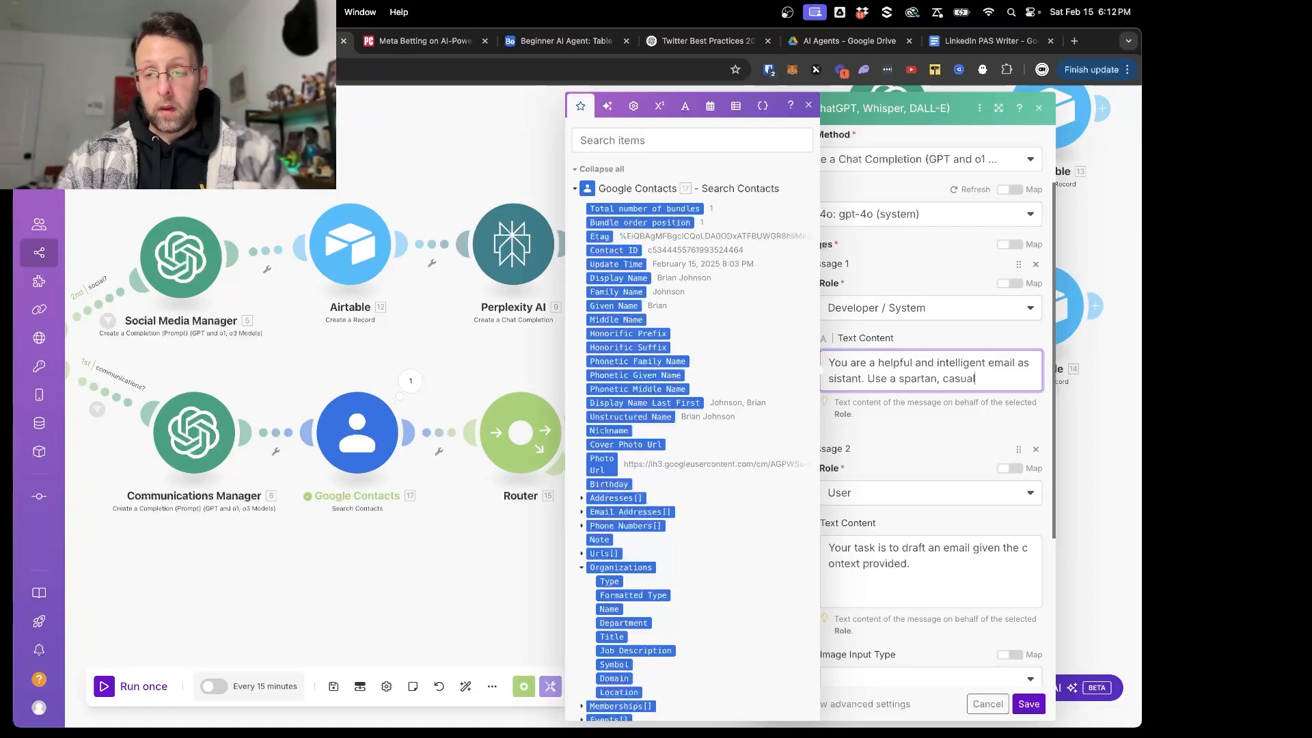
pyautogui.write(', but professi')
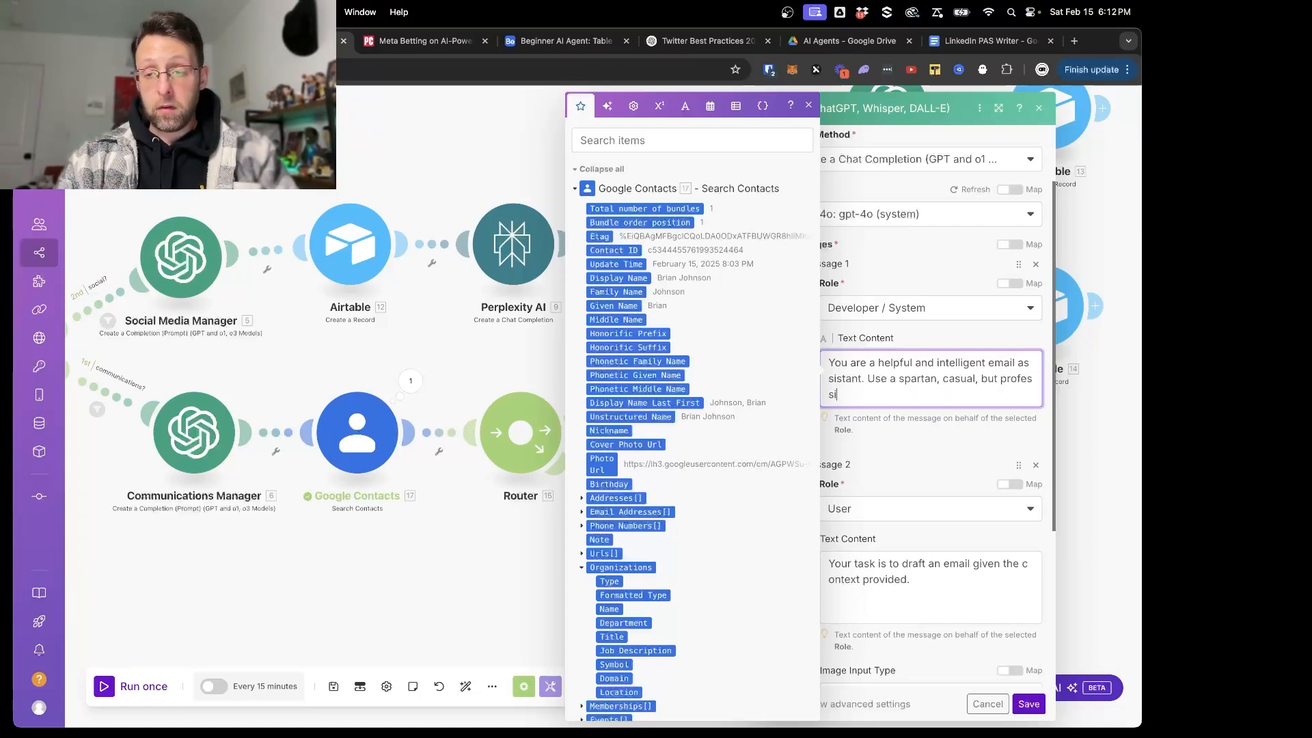
pyautogui.write('onal tone.')
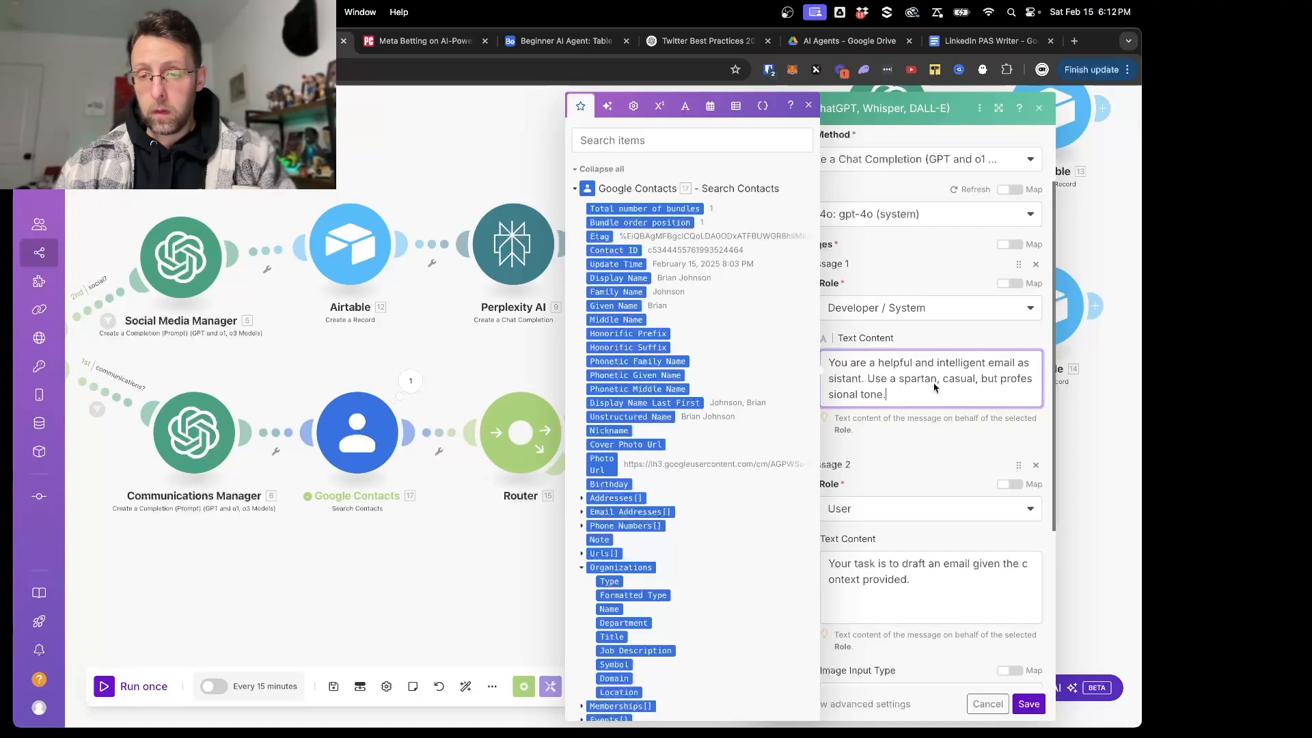
# - Add a separate paragraph to the system message: always include an email signature consisting of a dash and the sender's first name
pyautogui.press('Return')
pyautogui.press('Return')
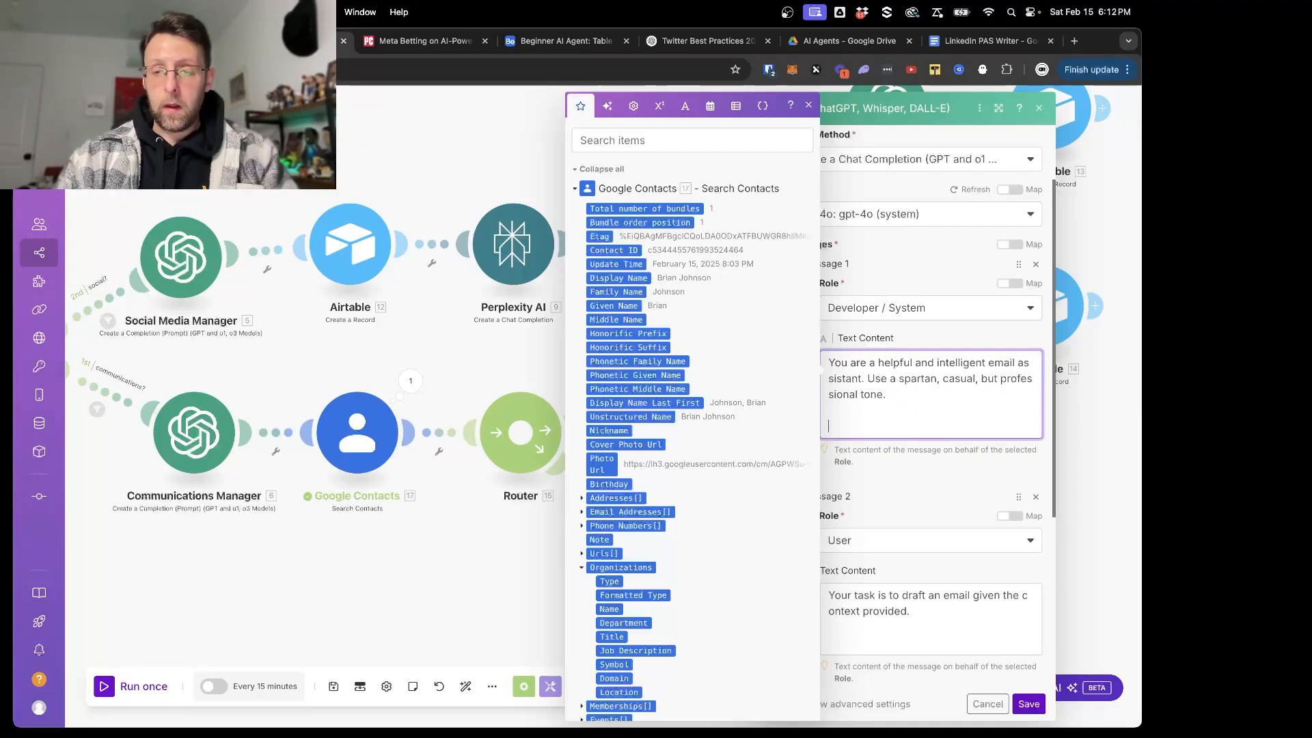
pyautogui.write('Always include')
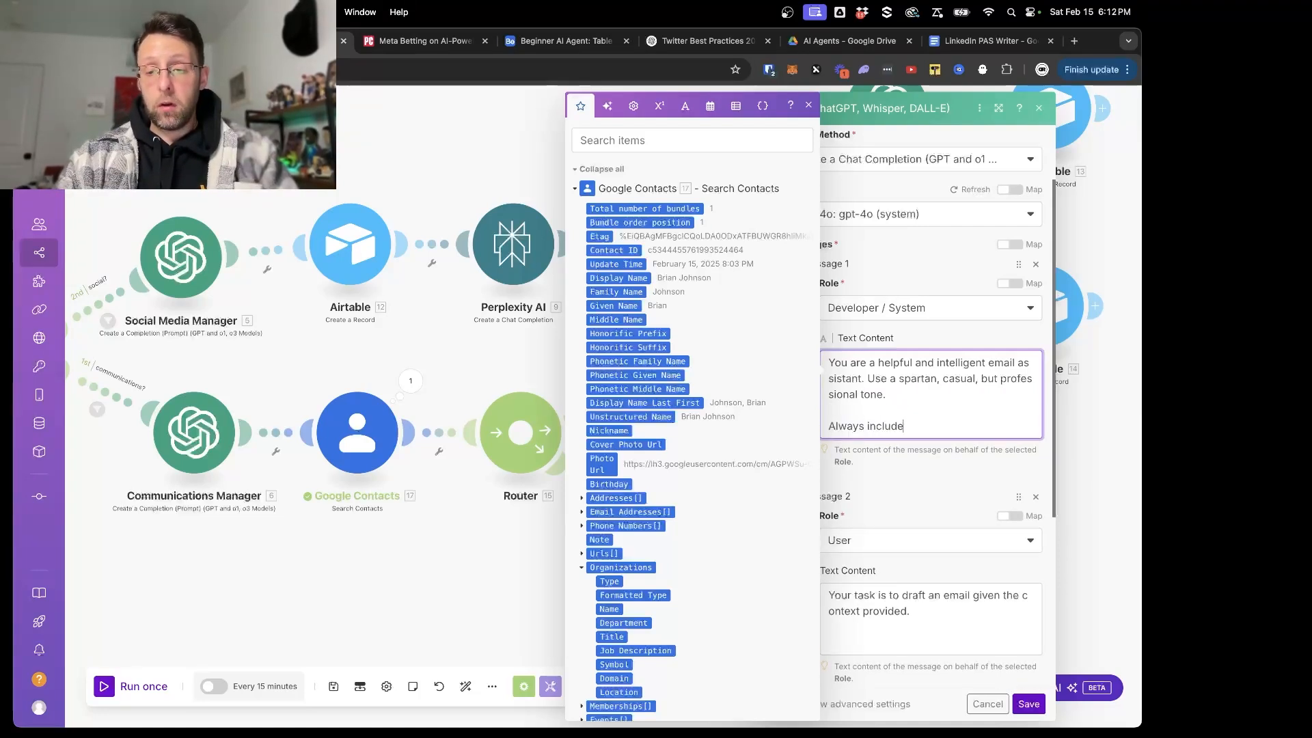
pyautogui.write(' an email signature of')
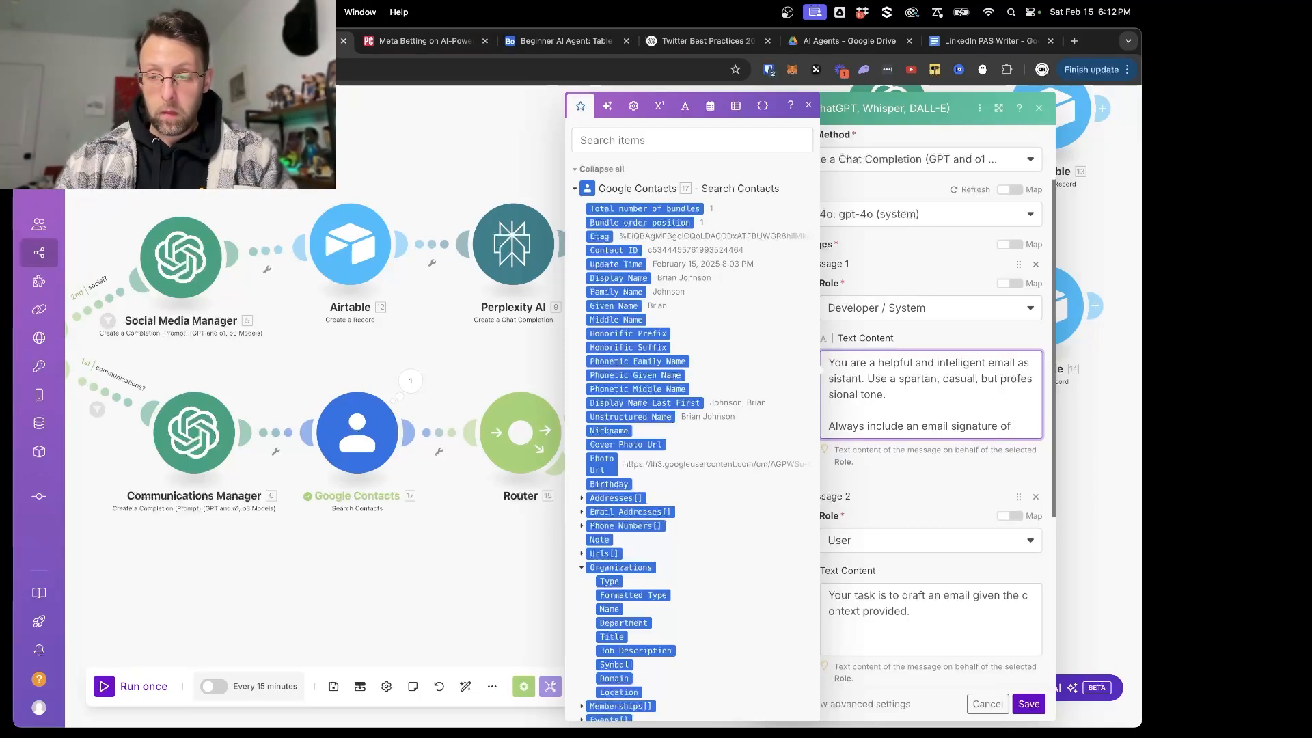
pyautogui.write('"-Duncan')
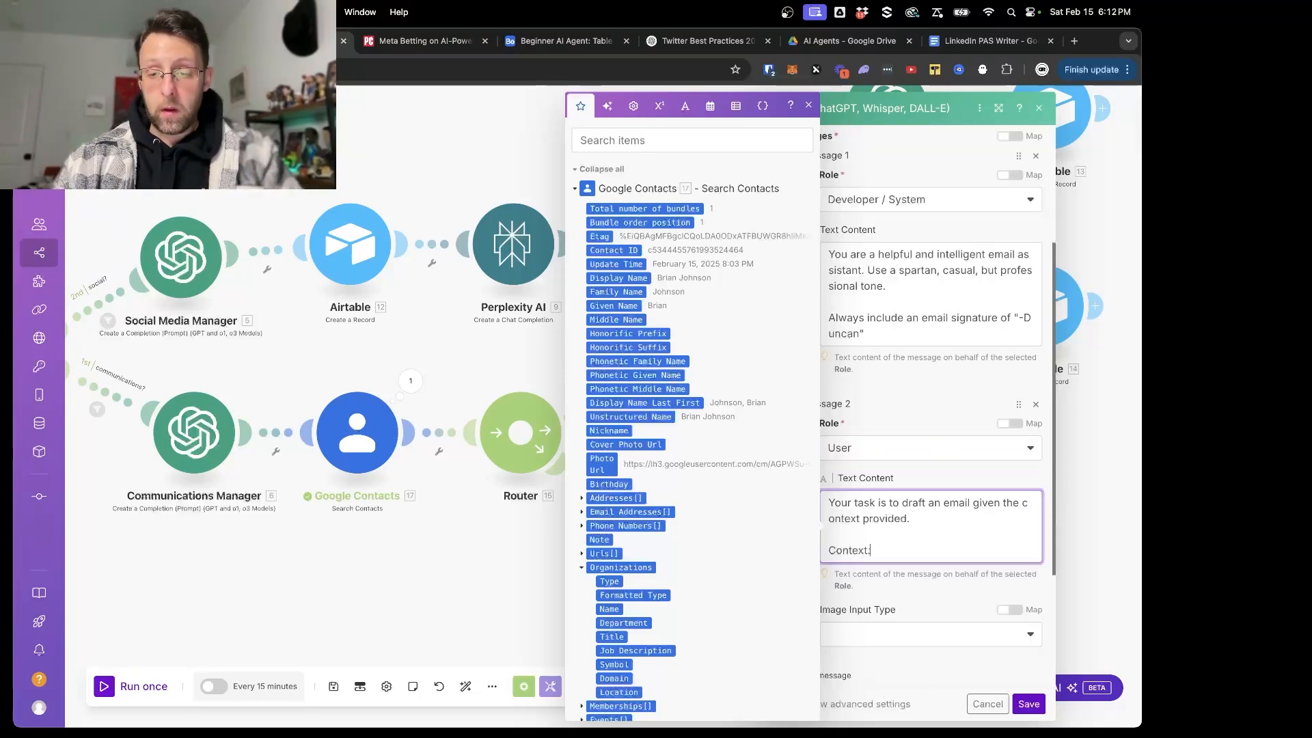
# - Add a "Context:" line mapped to the Input Message's Incoming Message variable in the user message, and save the OpenAI module
pyautogui.scroll(-15, 668, 499)
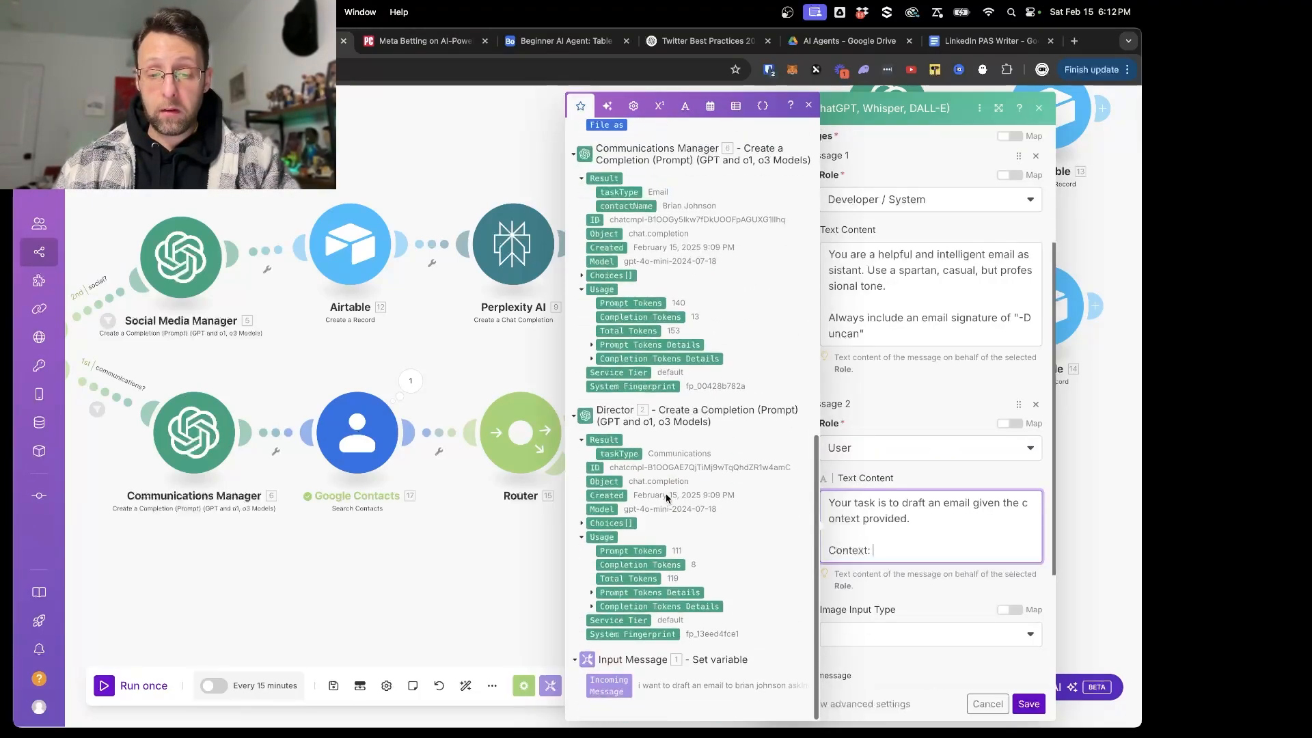
pyautogui.click(608, 685)
pyautogui.click(945, 607)
pyautogui.click(1029, 704)
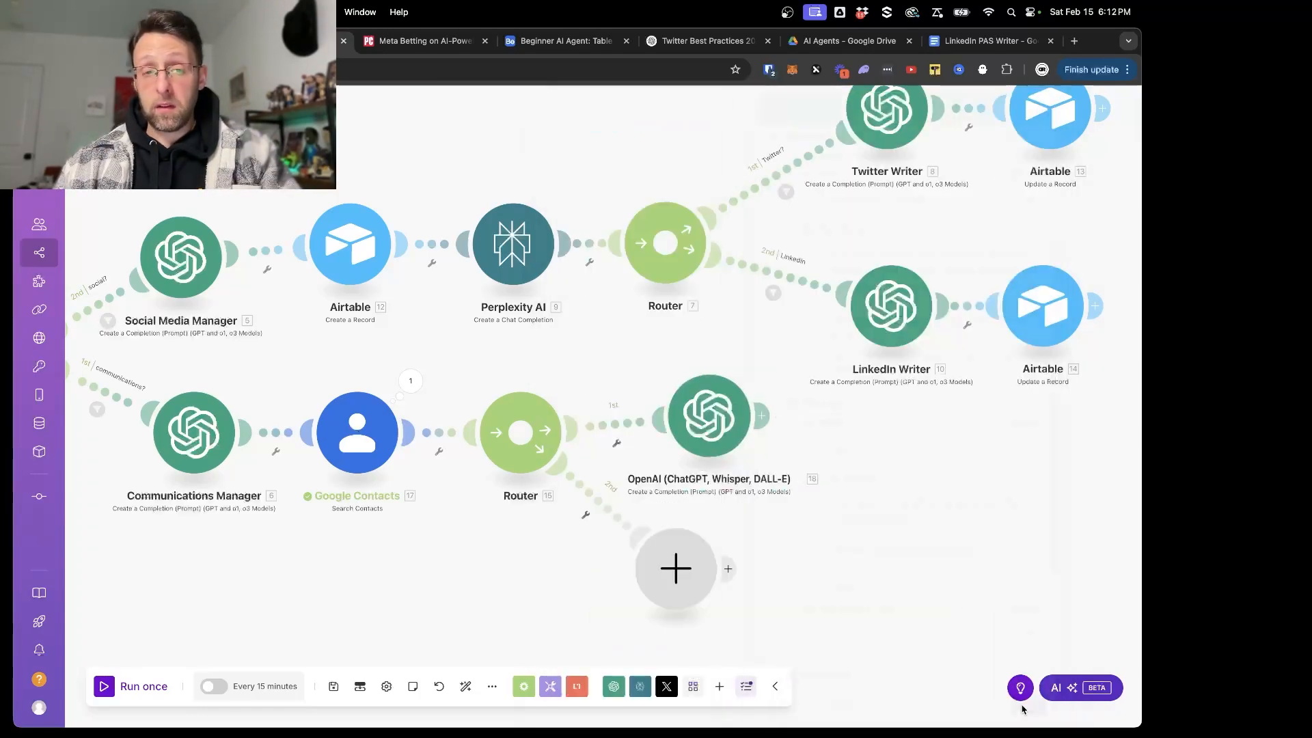
# - Copy the email request from the Input Message module's variable value and close its settings
pyautogui.moveTo(366, 572); pyautogui.dragTo(715, 556)
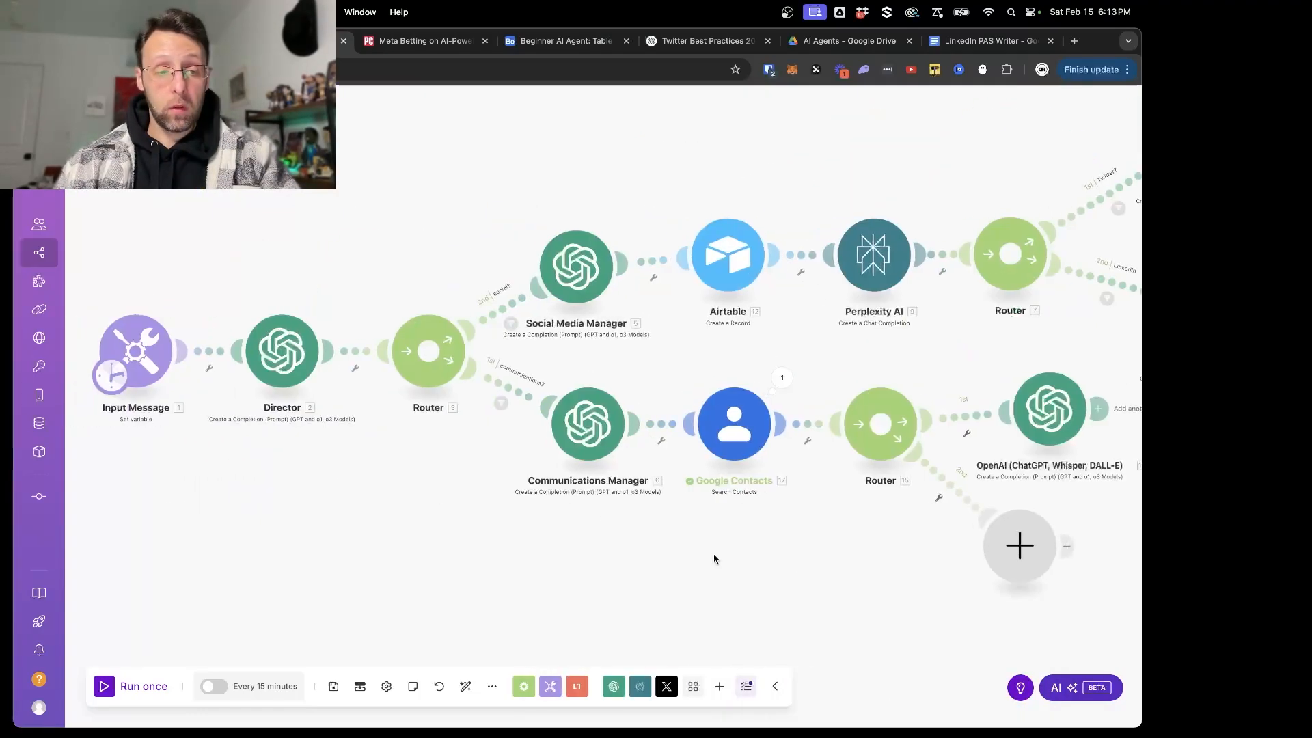
pyautogui.click(133, 350)
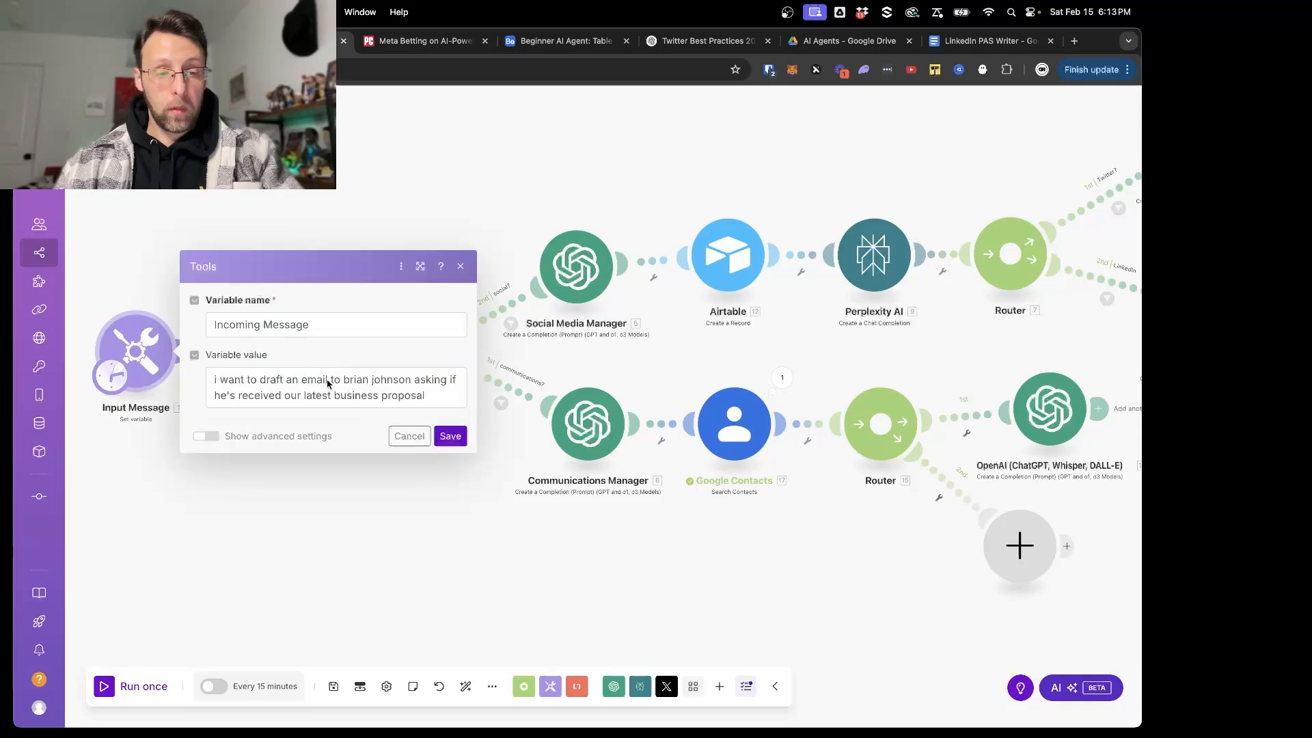
pyautogui.tripleClick(326, 384)
pyautogui.click(473, 543)
# - Run only the new OpenAI module with the copied email request as the Incoming Message
pyautogui.moveTo(512, 539); pyautogui.dragTo(376, 537)
pyautogui.scroll(-1, 376, 537)
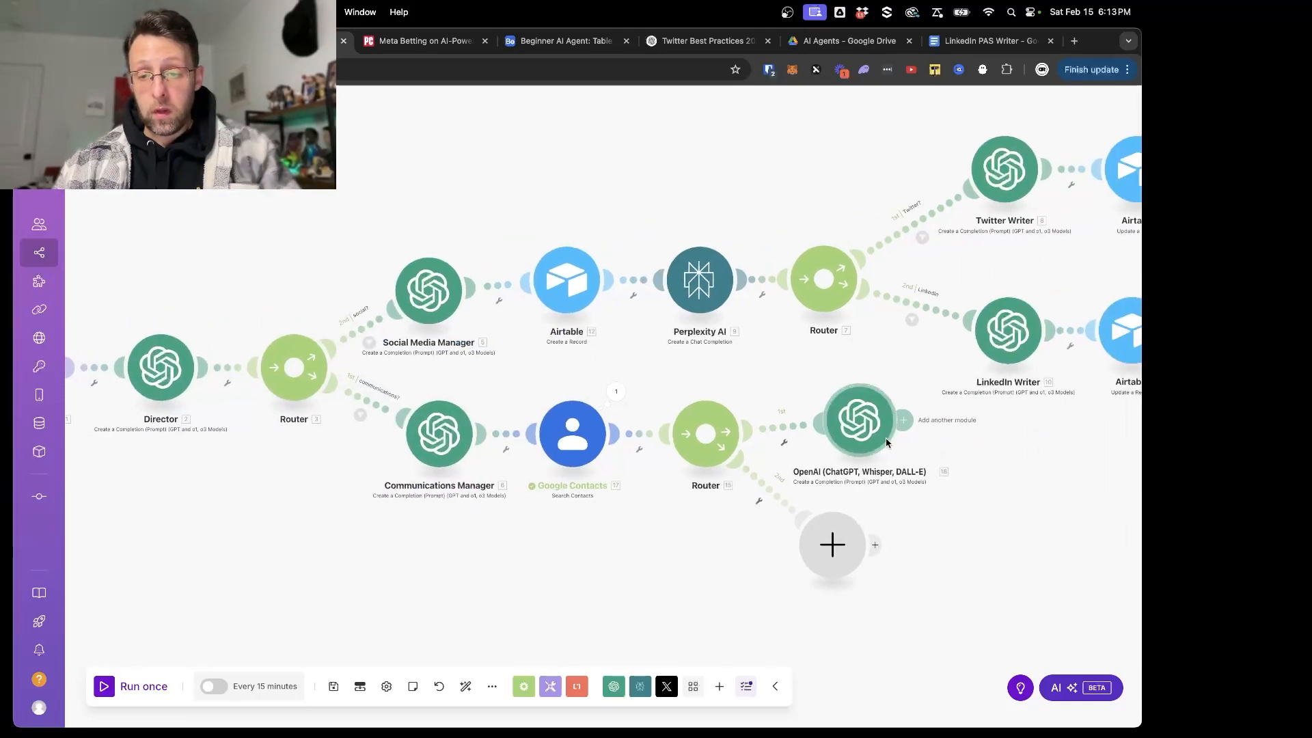
pyautogui.scroll(5, 886, 438)
pyautogui.rightClick(808, 432)
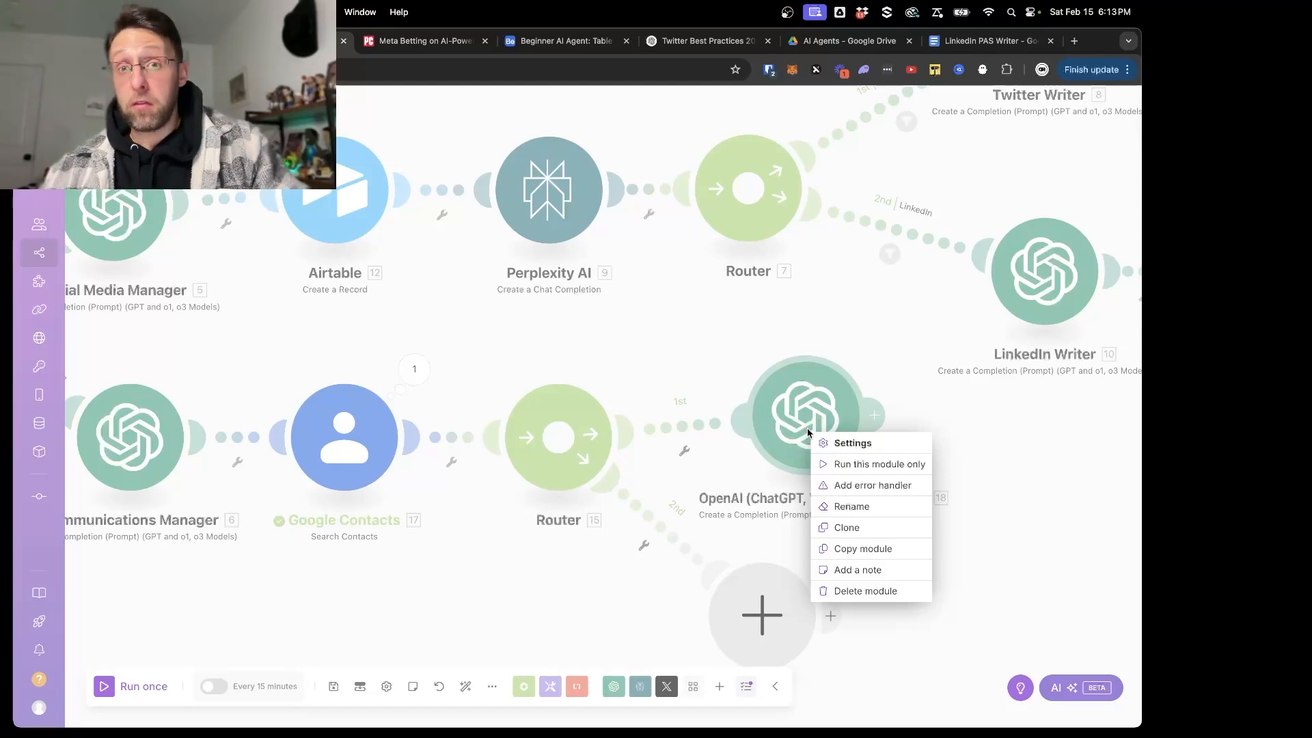
pyautogui.click(847, 467)
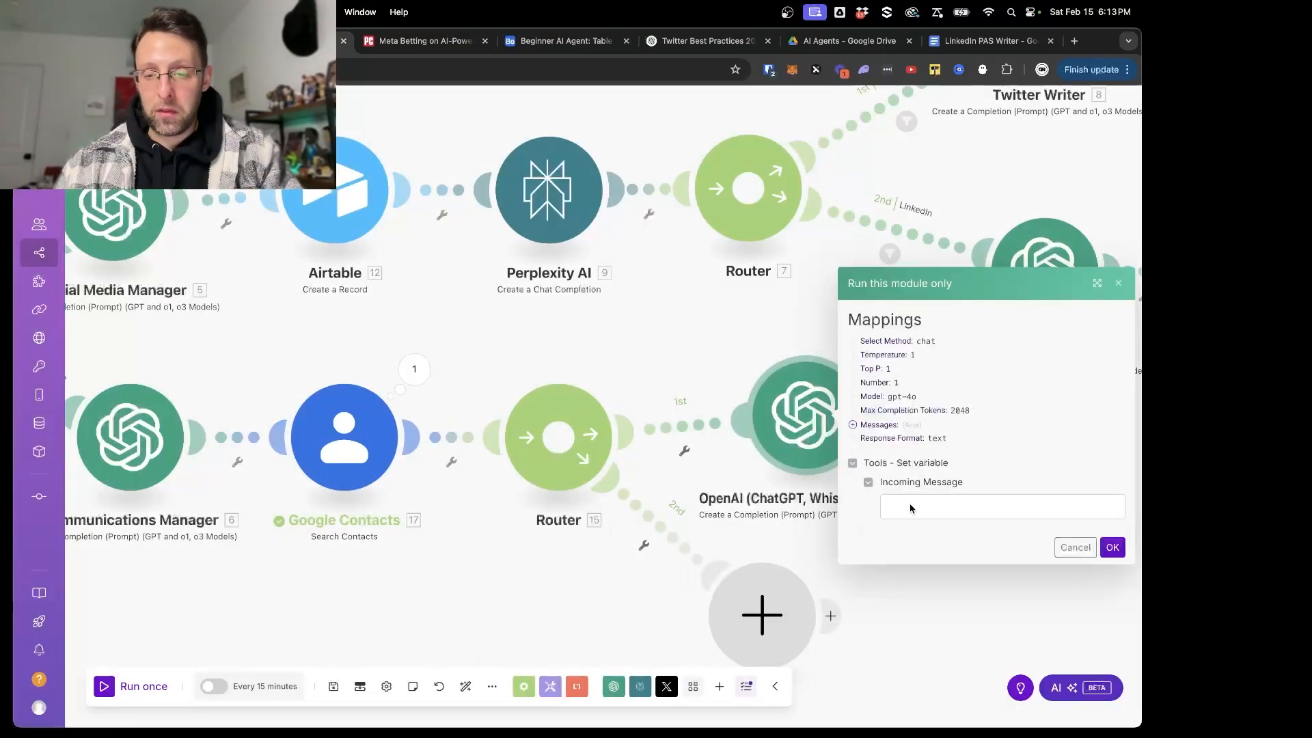
pyautogui.press('super+v')
pyautogui.click(1113, 547)
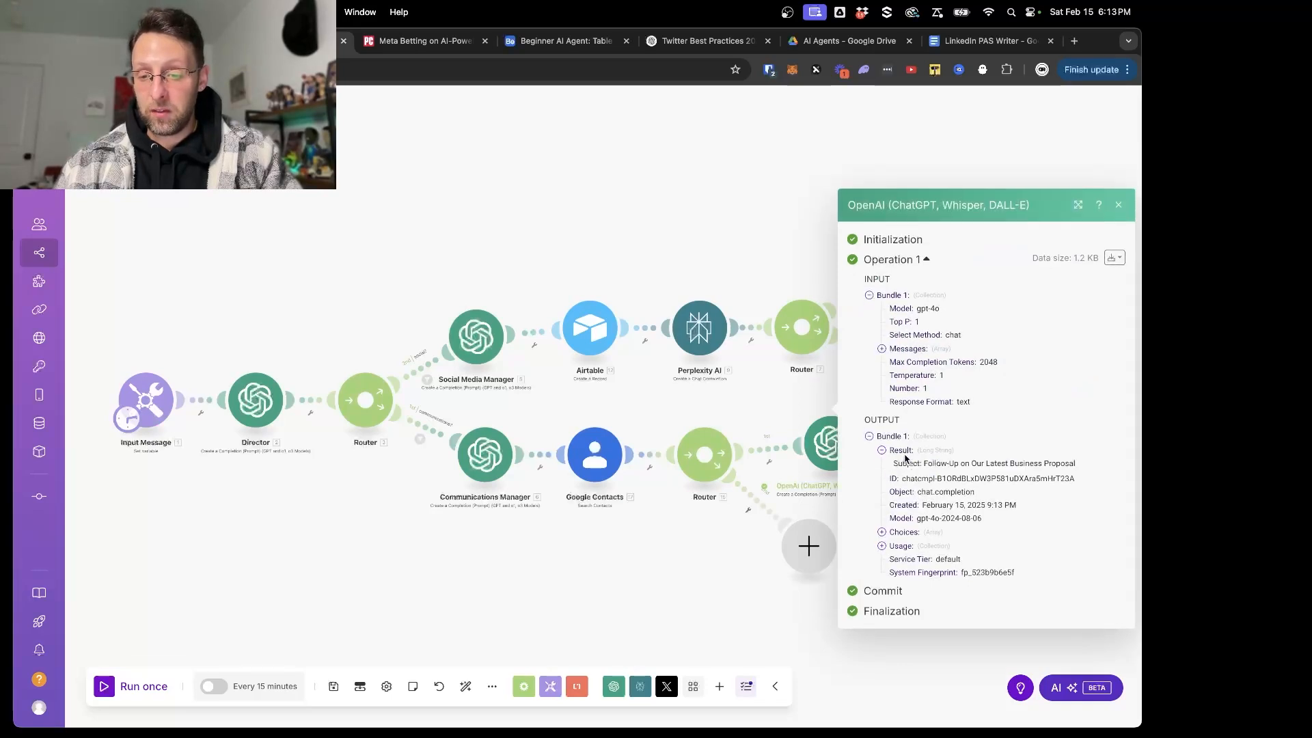
# - Expand the result in the OpenAI module's output and read the drafted email's subject and body
pyautogui.click(906, 459)
pyautogui.moveTo(925, 380); pyautogui.dragTo(1076, 384)
pyautogui.click(959, 404)
pyautogui.moveTo(894, 408); pyautogui.dragTo(1110, 434)
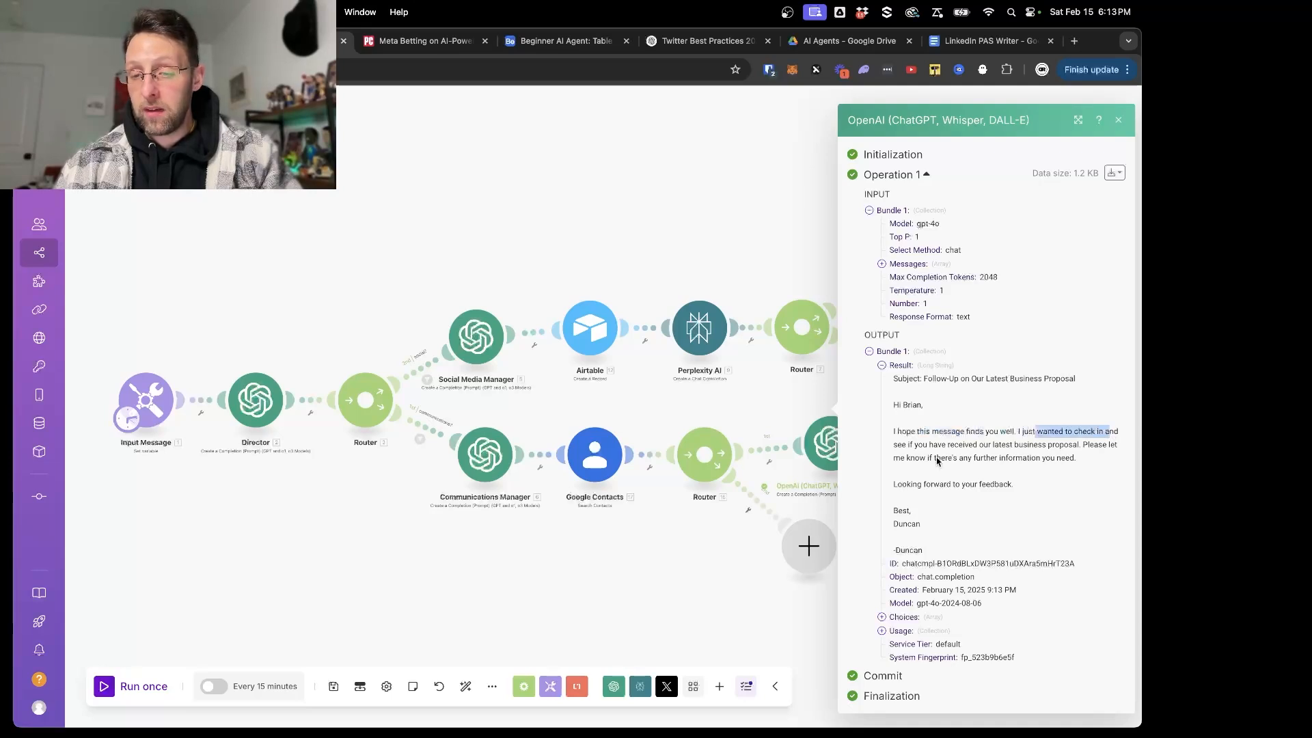
pyautogui.moveTo(979, 445); pyautogui.dragTo(1124, 452)
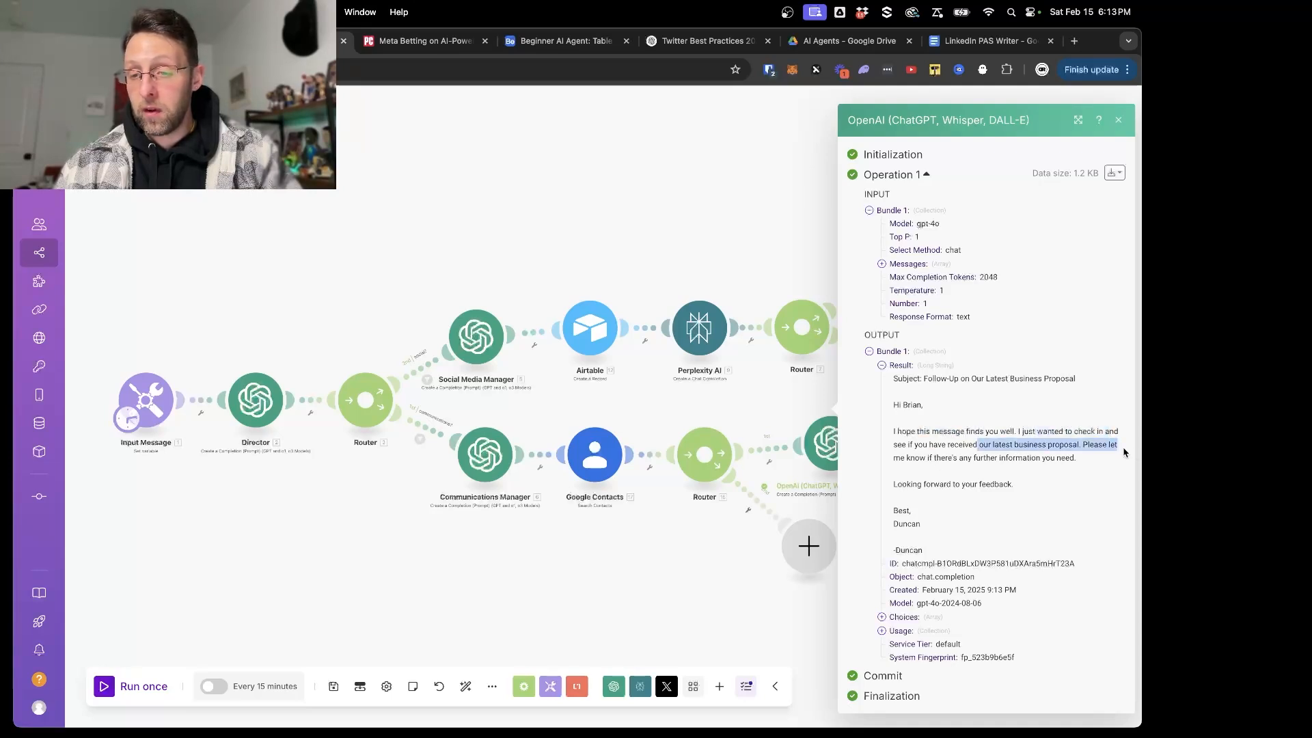
# - Review the drafted email's body, closing line and repeated signature in the OpenAI output, and close the output
pyautogui.moveTo(910, 459); pyautogui.dragTo(1067, 462)
pyautogui.click(933, 488)
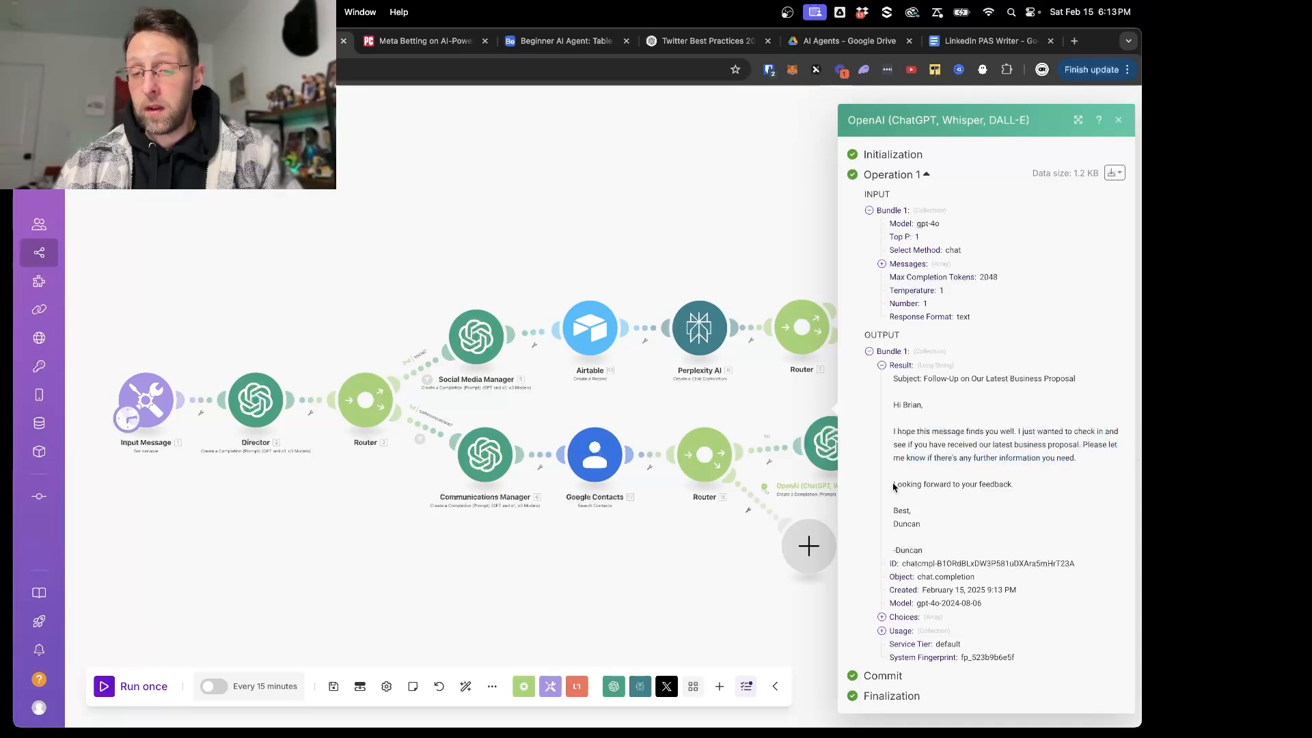
pyautogui.moveTo(893, 487); pyautogui.dragTo(1029, 488)
pyautogui.moveTo(909, 511); pyautogui.dragTo(892, 552)
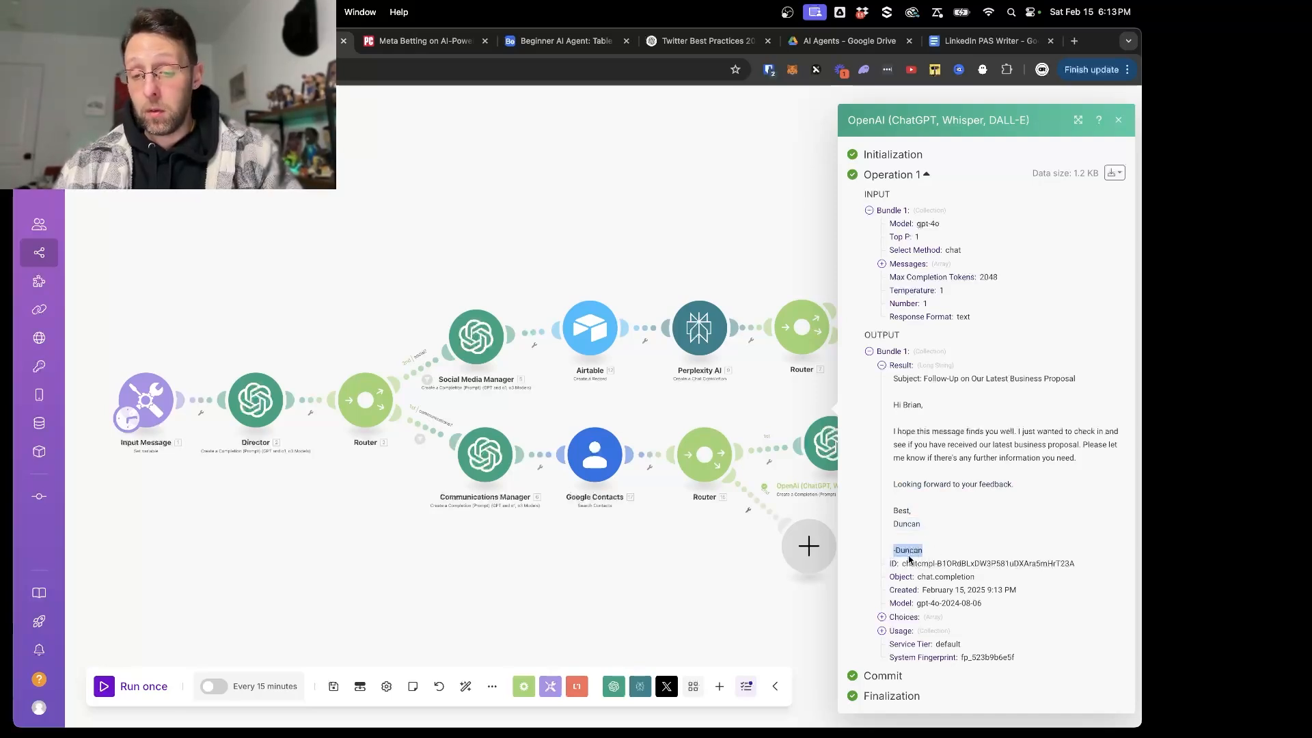
pyautogui.click(766, 537)
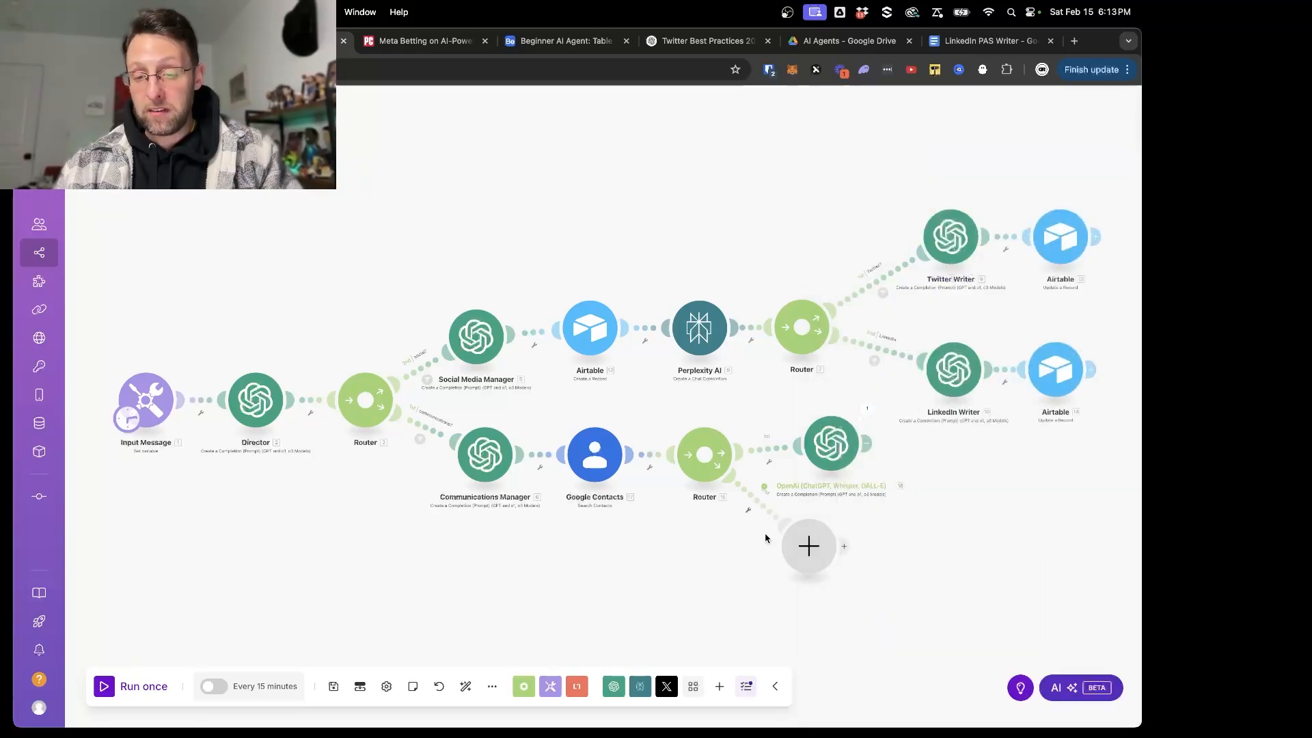
# - Add the line "You must output your message in the following format" below the signature instruction in the OpenAI email module's system message
pyautogui.click(820, 449)
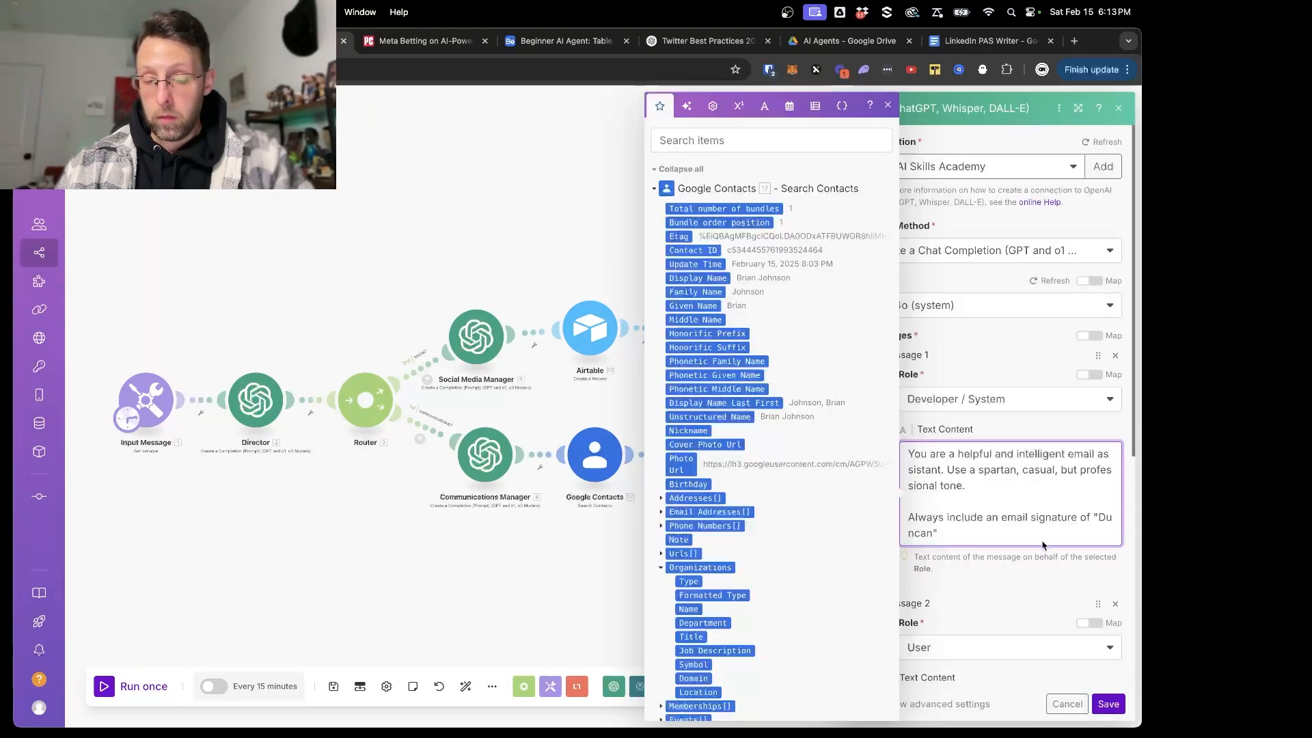
pyautogui.scroll(-1, 984, 532)
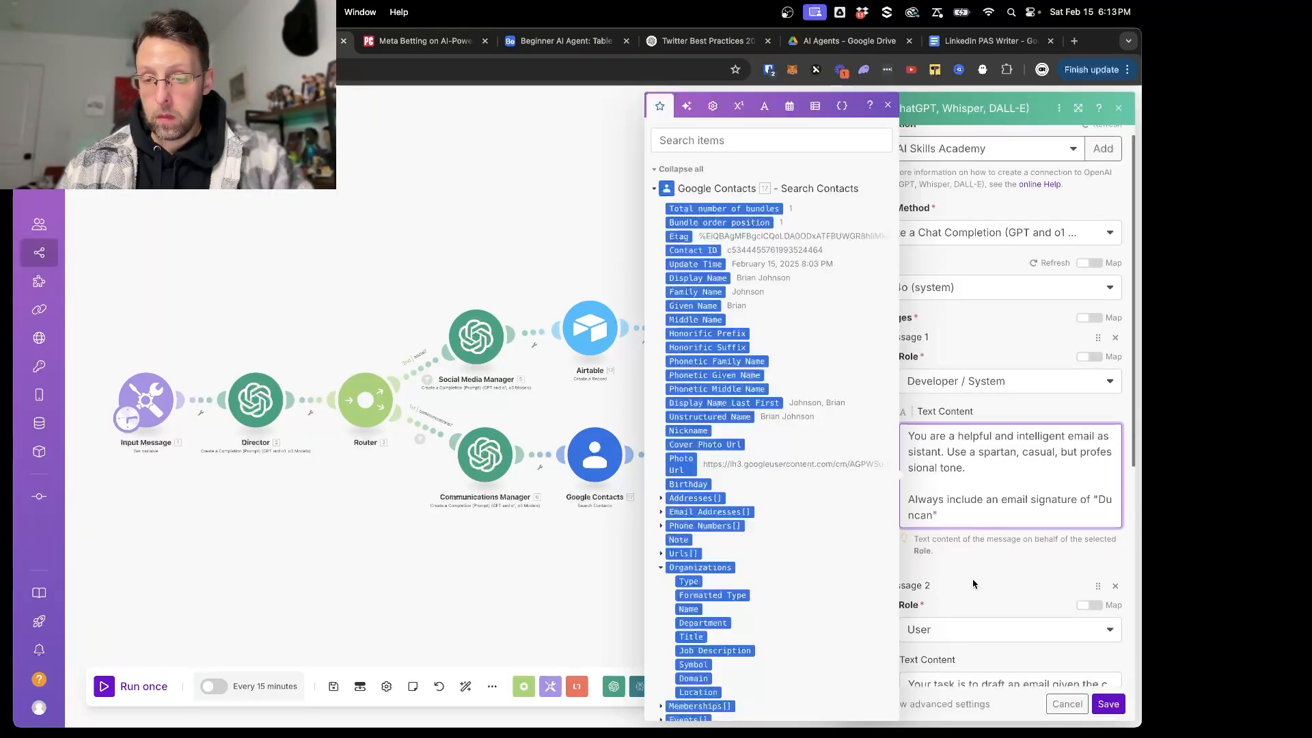
pyautogui.click(975, 584)
pyautogui.scroll(-3, 976, 584)
pyautogui.click(970, 342)
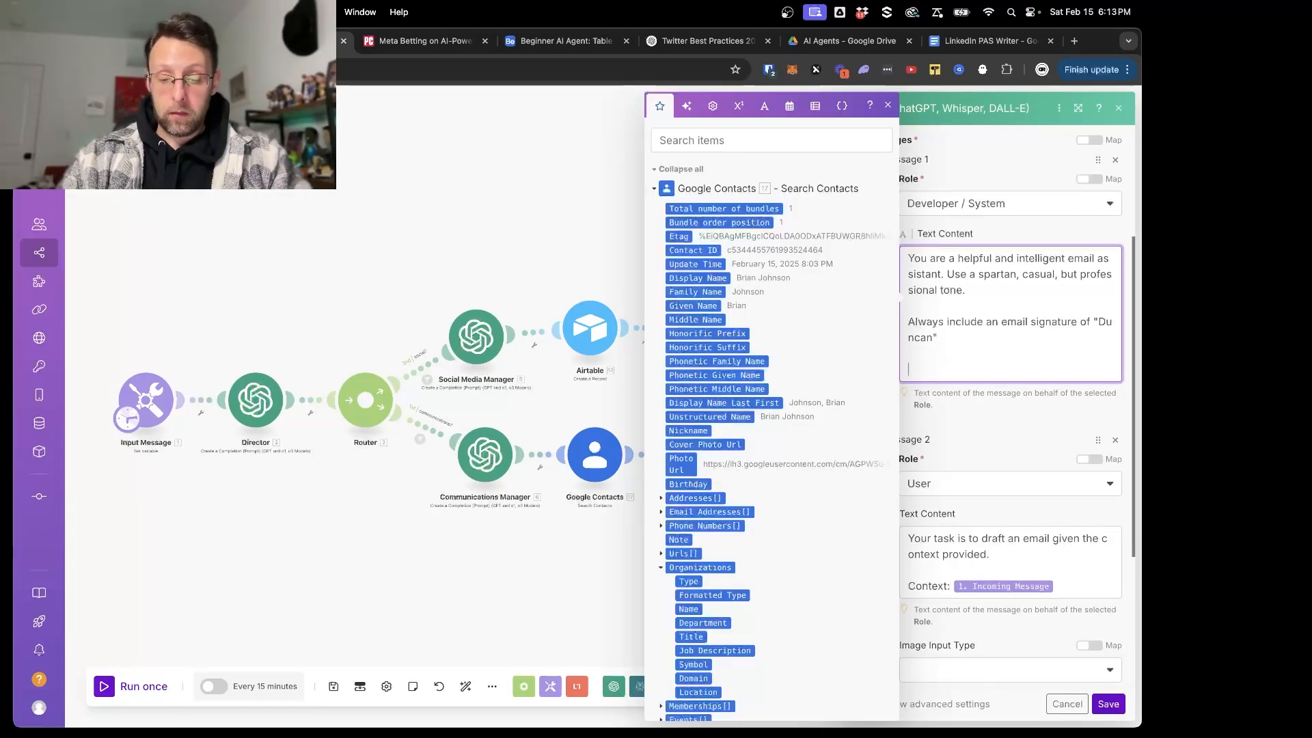
pyautogui.write('You must output')
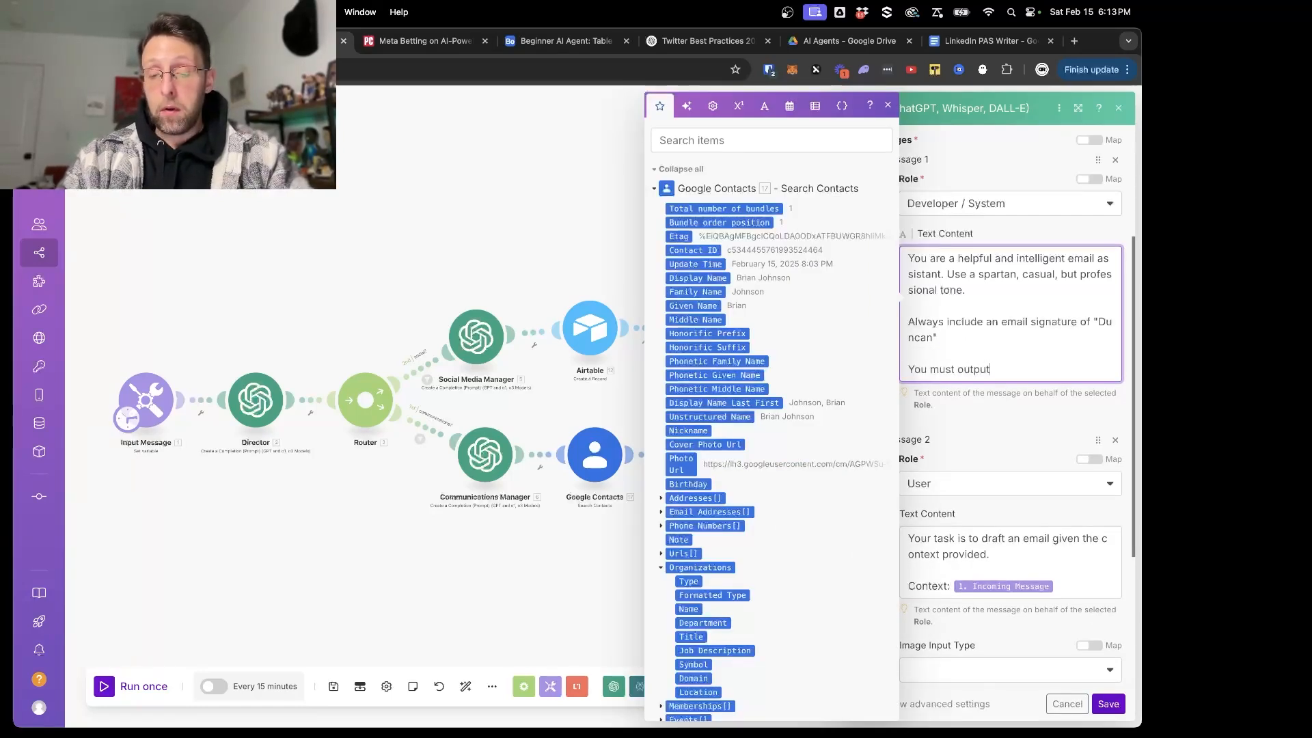
pyautogui.write(' your mes')
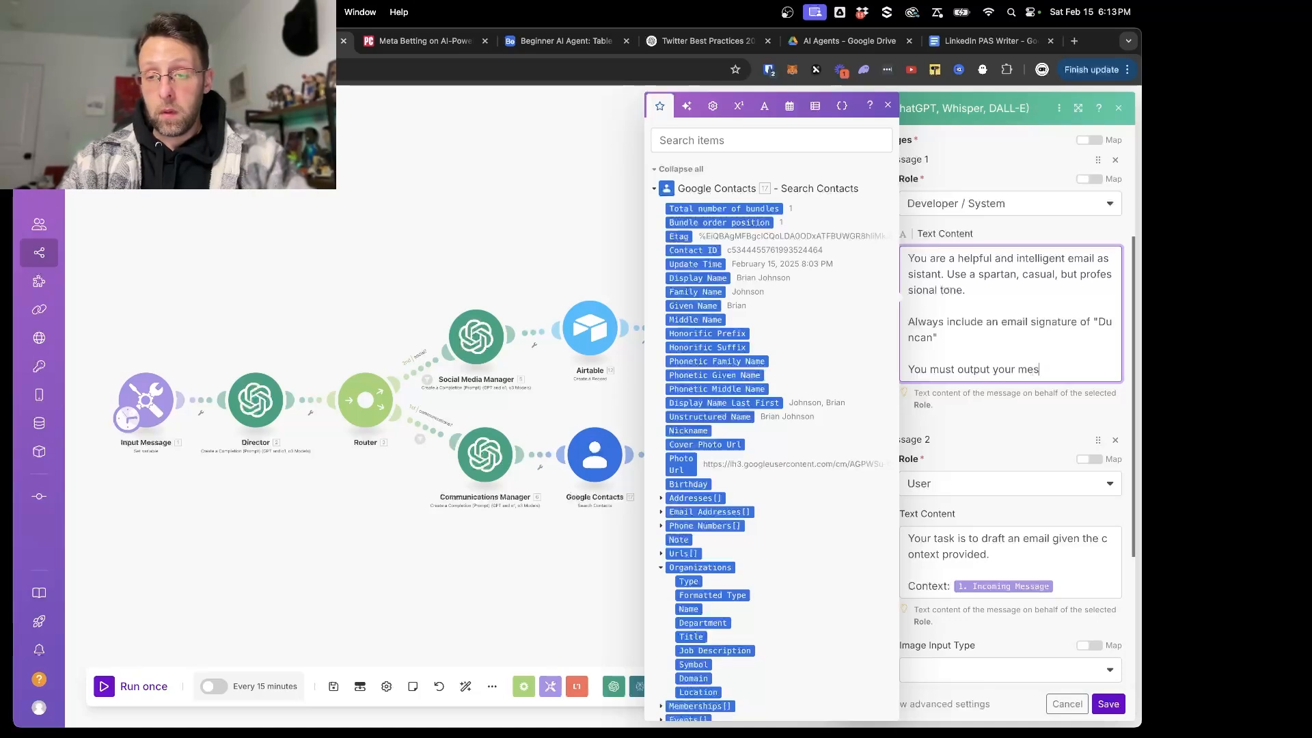
pyautogui.write('sage in the following format')
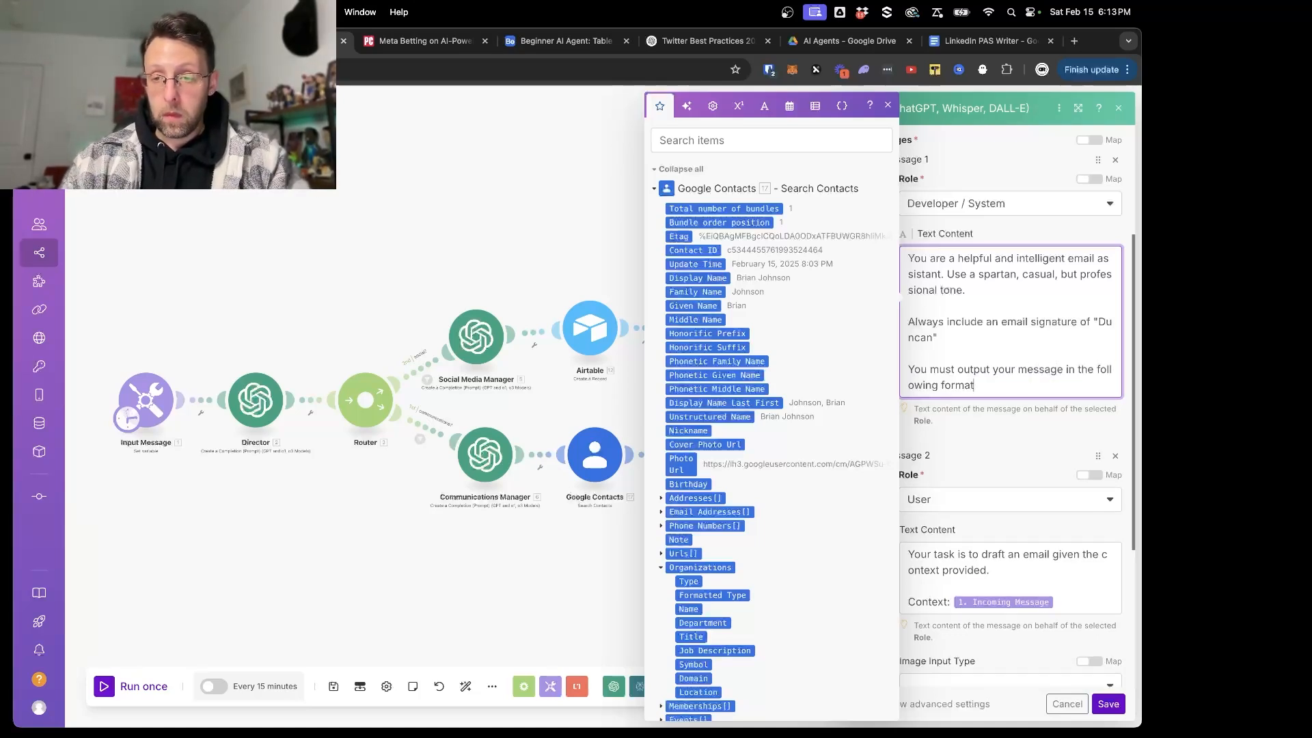
# - Insert "JSON" before "format" in the new instruction, end it with a colon and leave a blank line below
pyautogui.click(943, 386)
pyautogui.write('JSON')
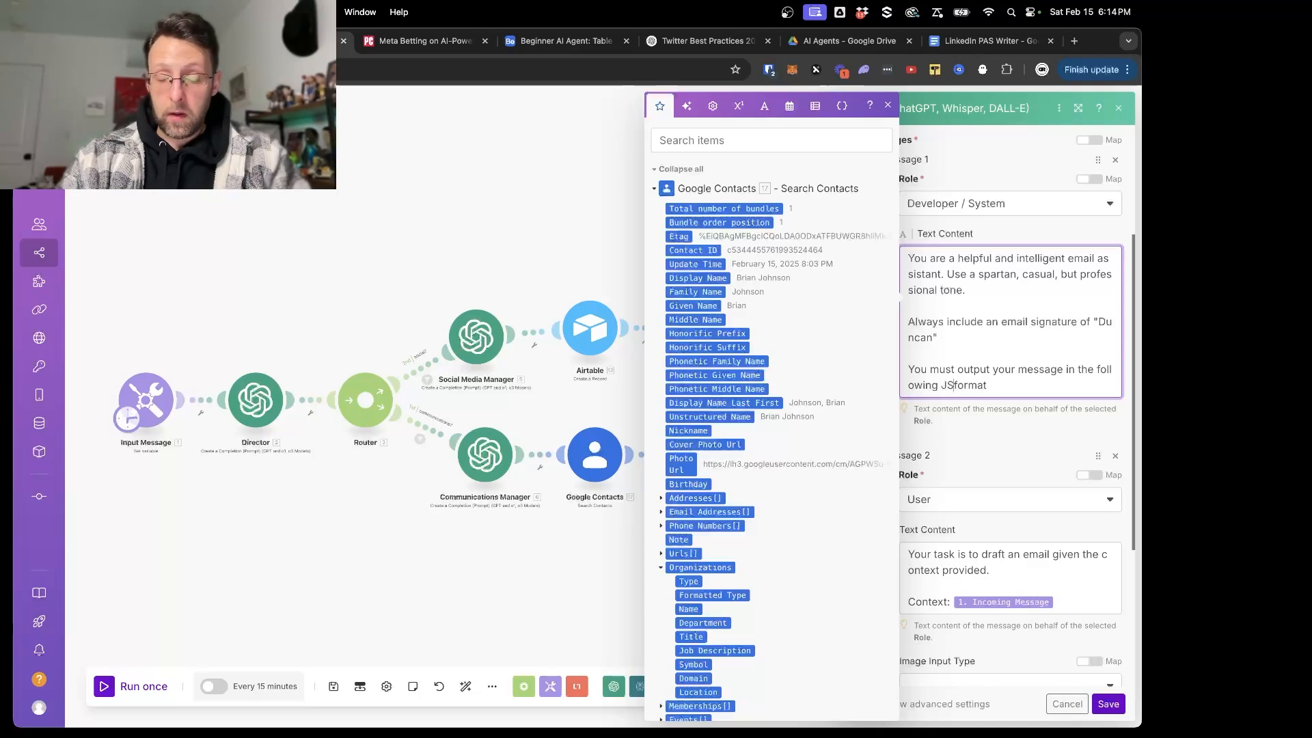
pyautogui.click(1011, 387)
pyautogui.write(':')
pyautogui.press('Return')
pyautogui.press('Return')
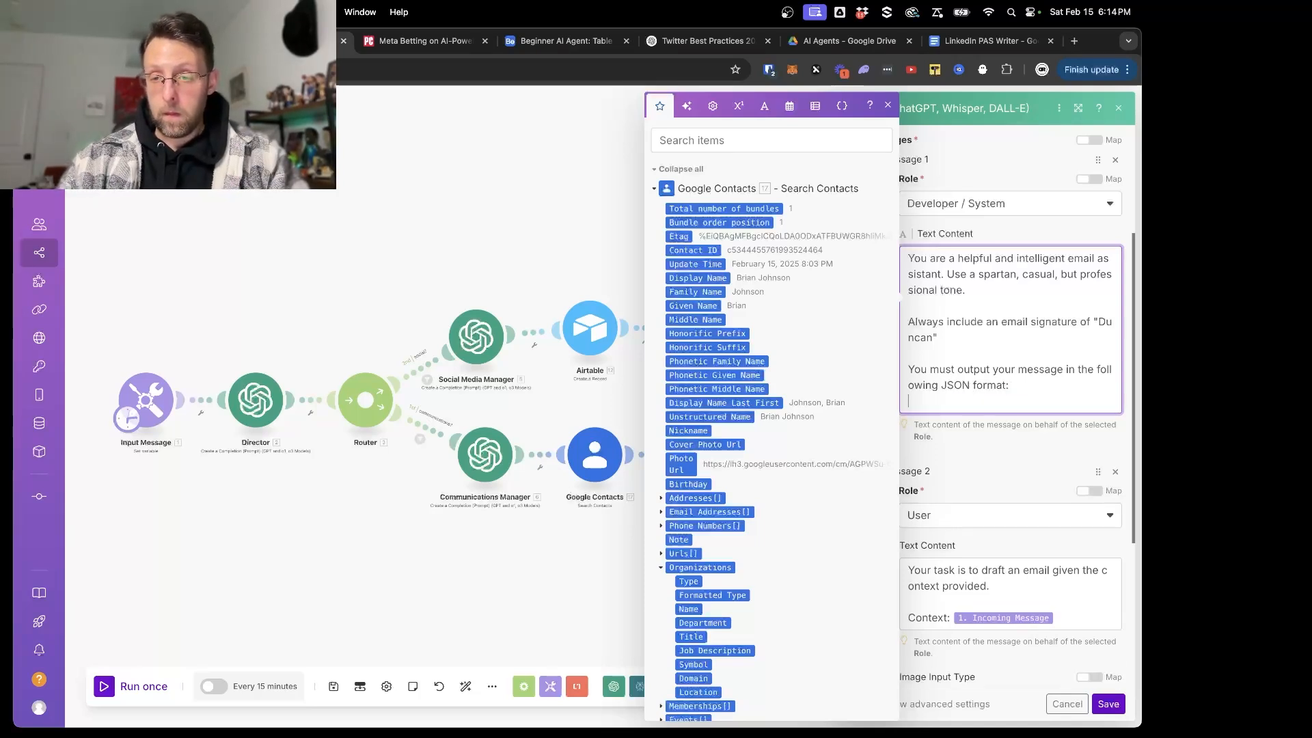
# - Begin the JSON template in the system message with {"subject:"the subject line of the email", and open the next key
pyautogui.write('{')
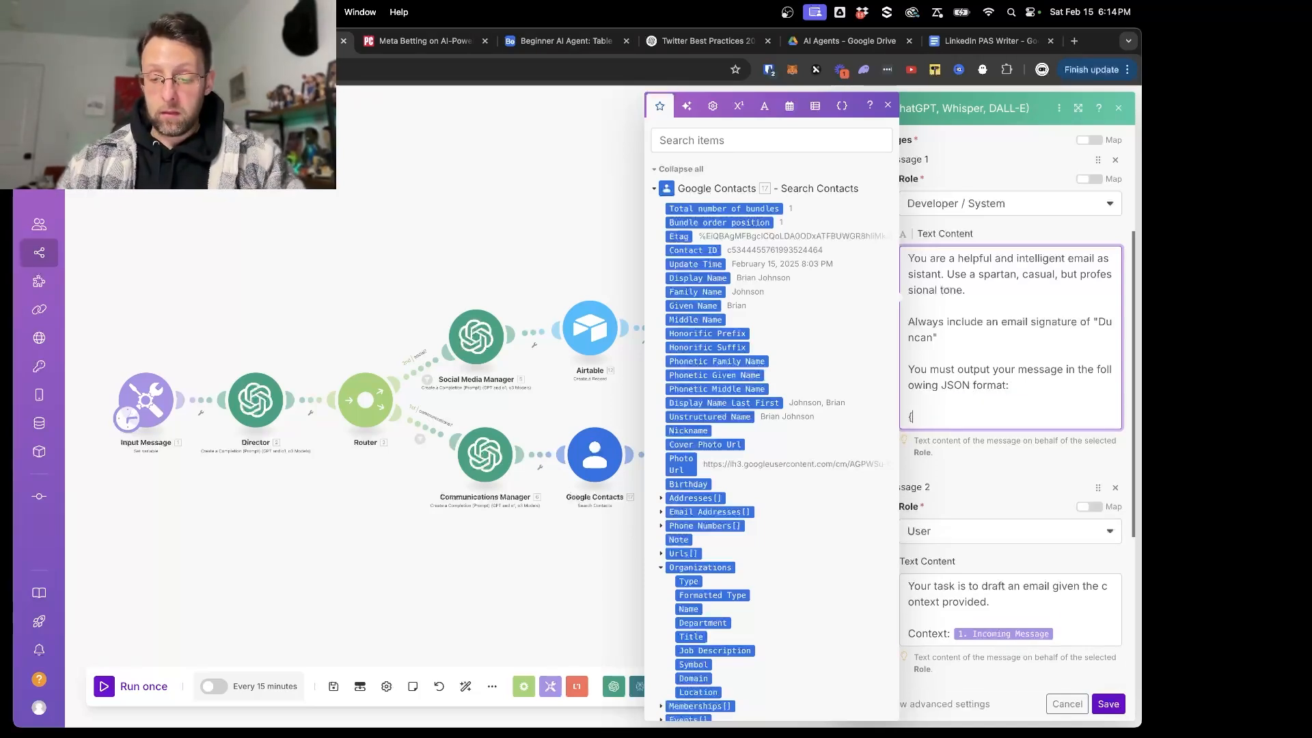
pyautogui.write('"')
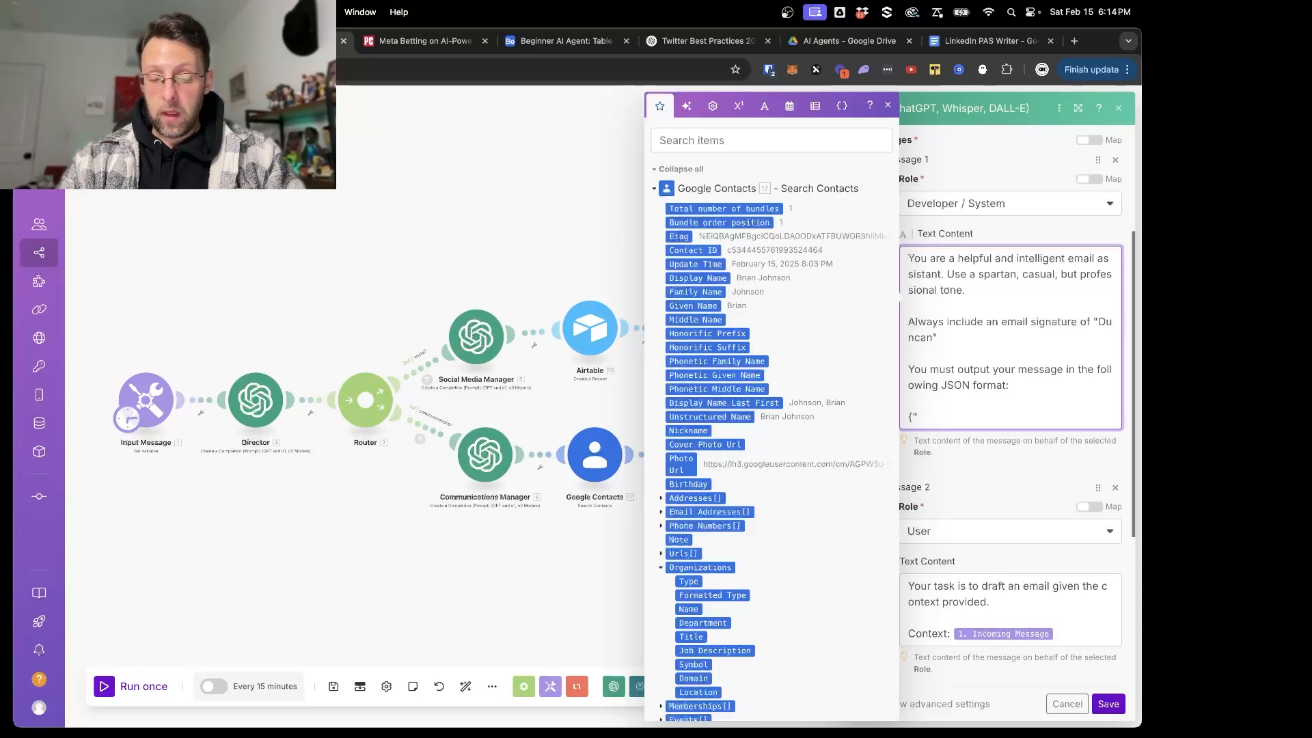
pyautogui.write('subject')
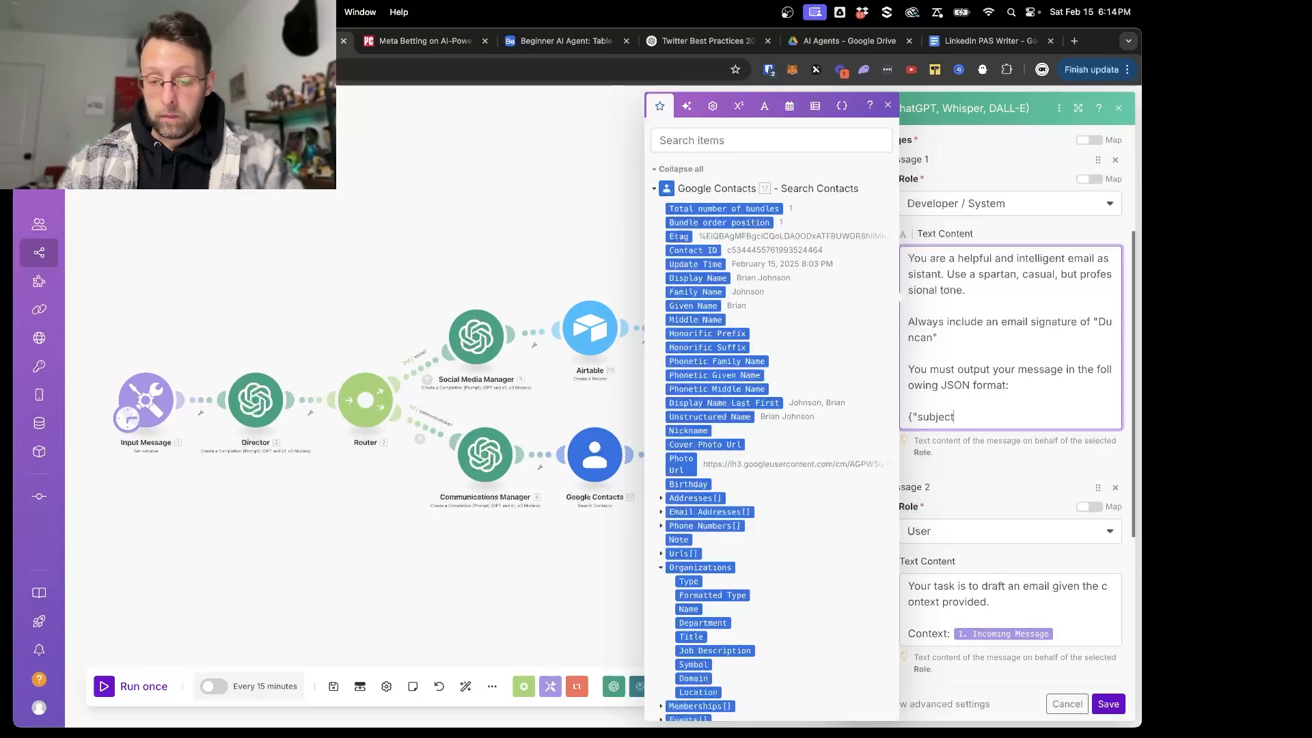
pyautogui.write(':"the ')
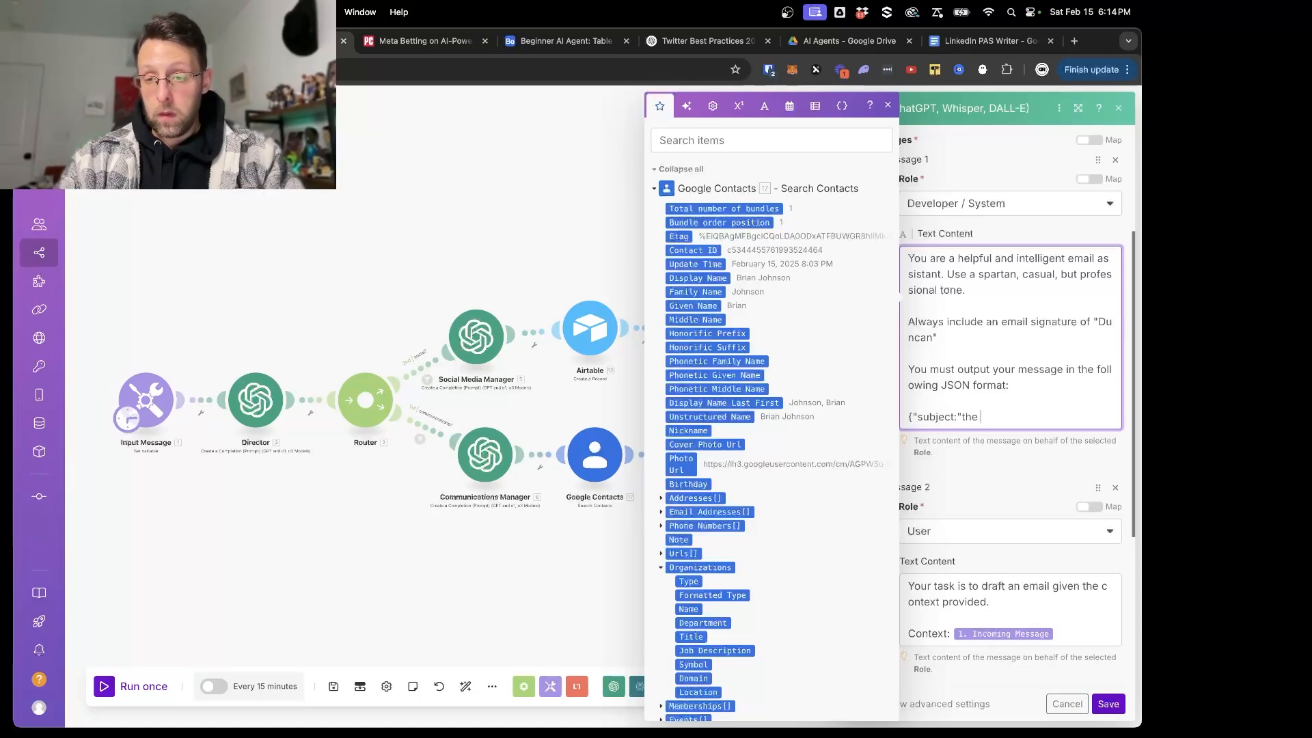
pyautogui.write('subject')
pyautogui.press('BackSpace')
pyautogui.press('BackSpace')
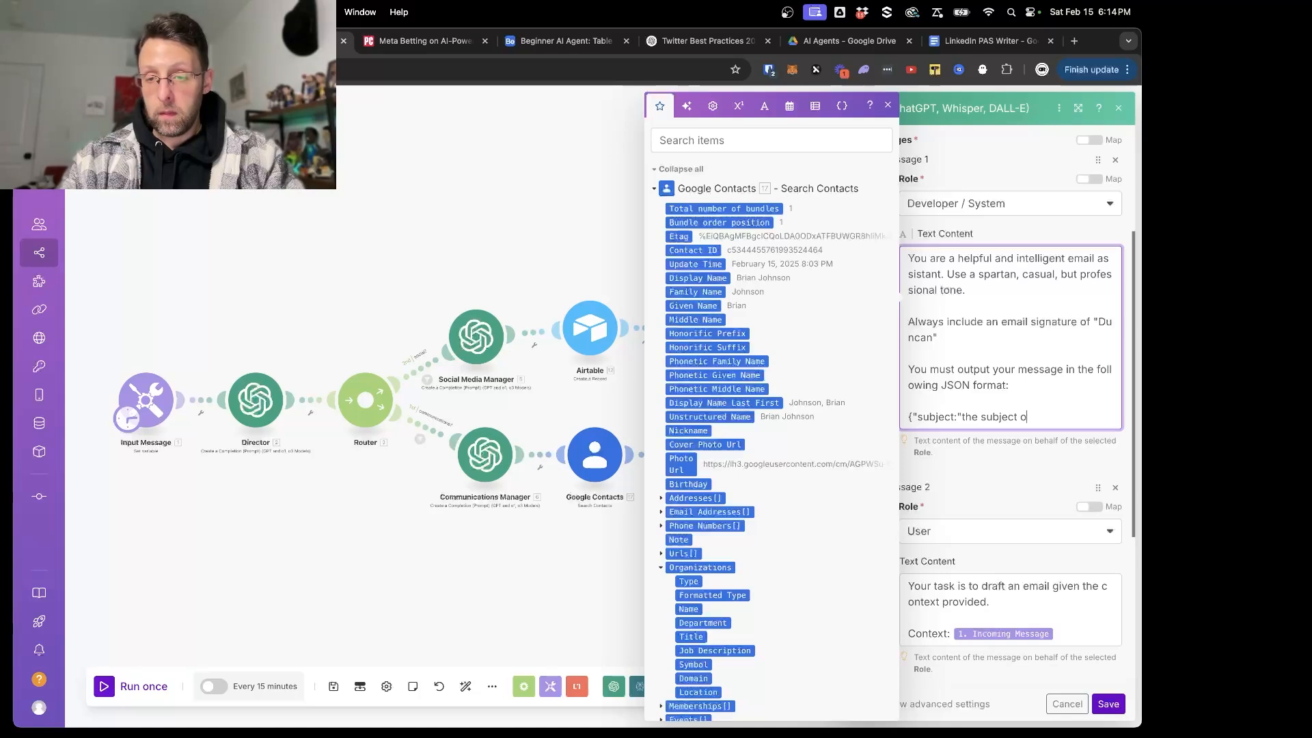
pyautogui.write('t line of the email')
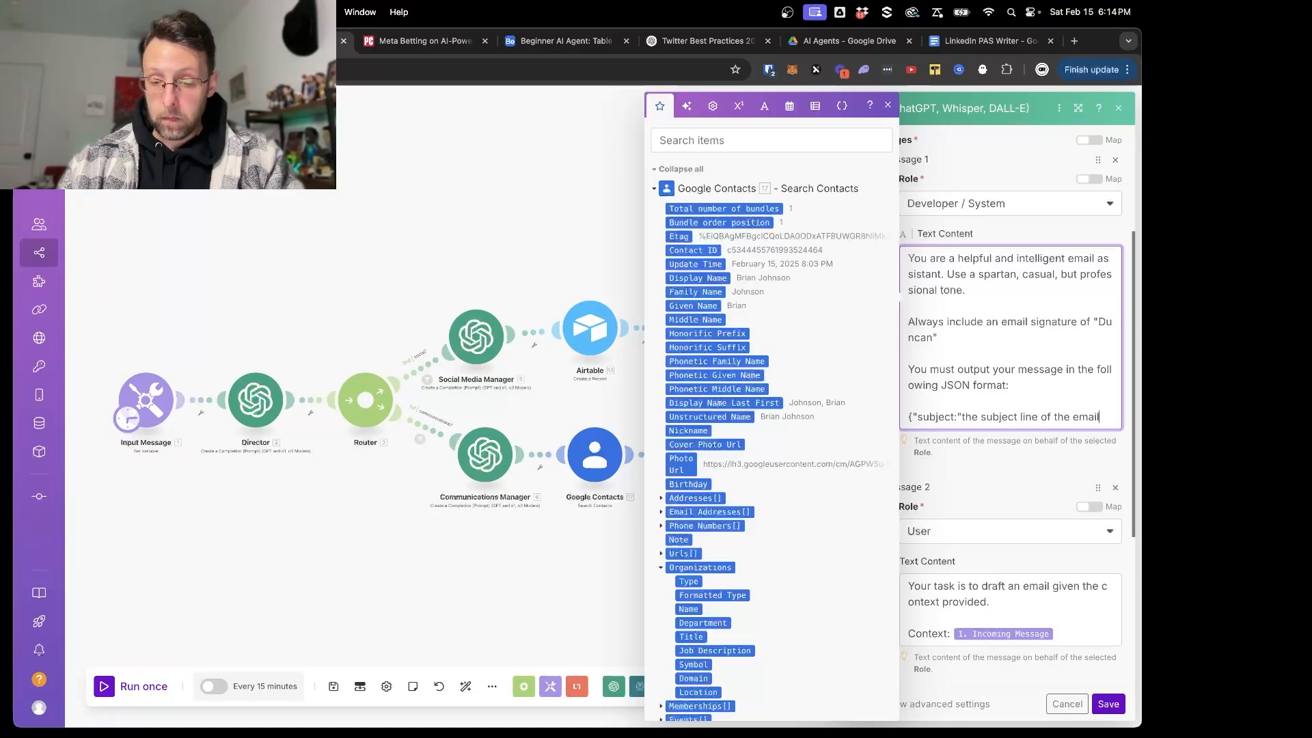
pyautogui.write('", "')
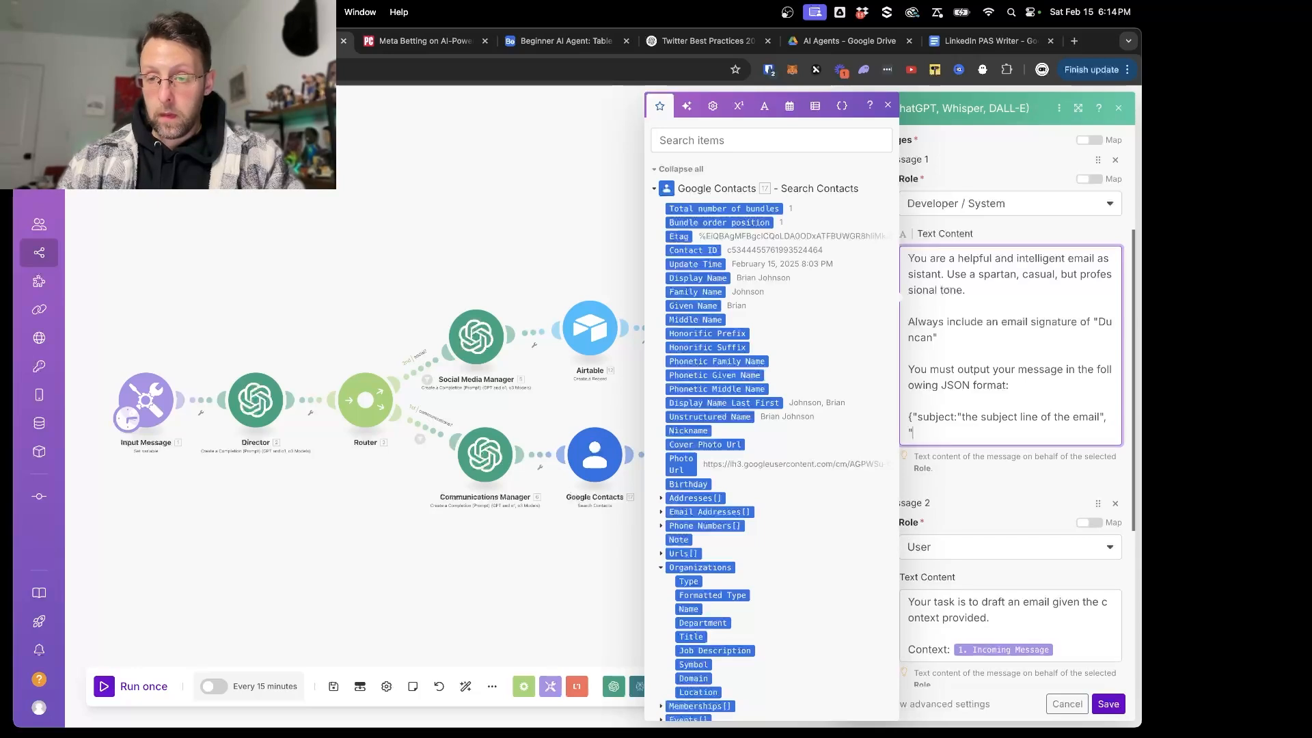
pyautogui.write('b')
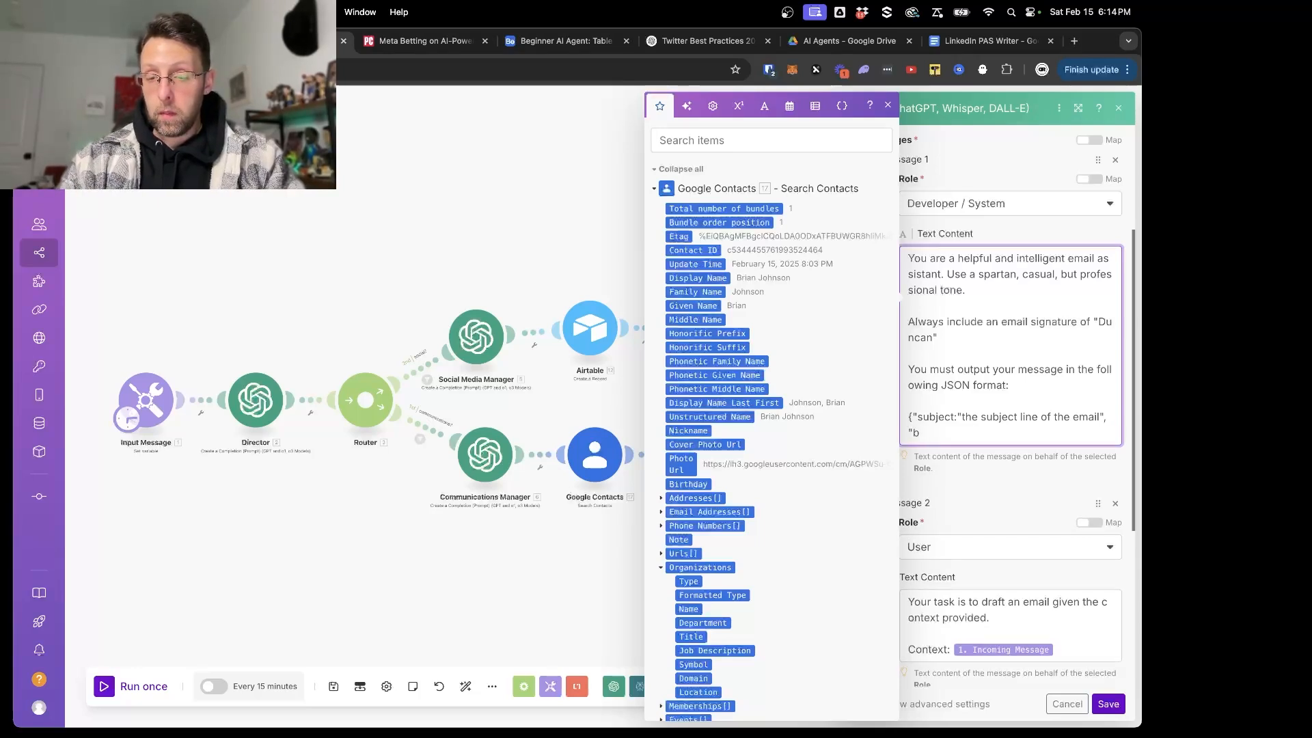
pyautogui.write('ody')
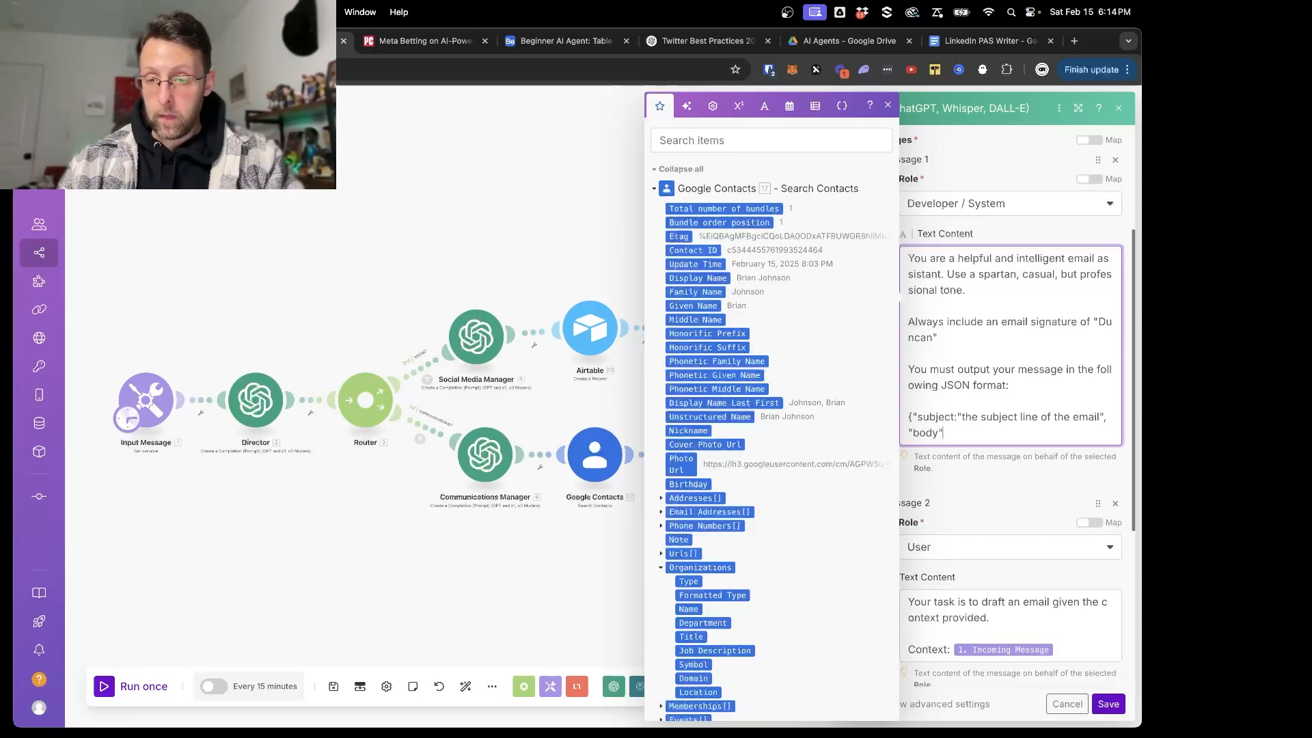
pyautogui.write('":"the main body')
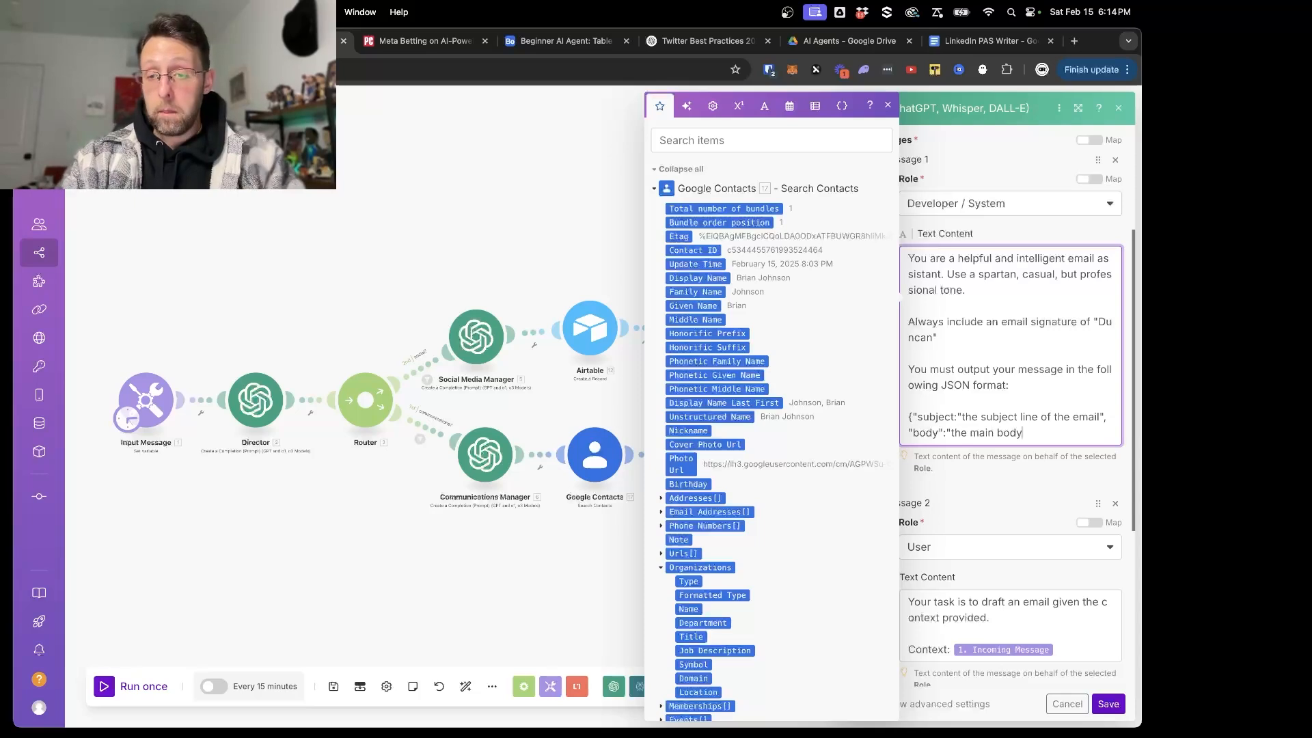
pyautogui.write(' copy')
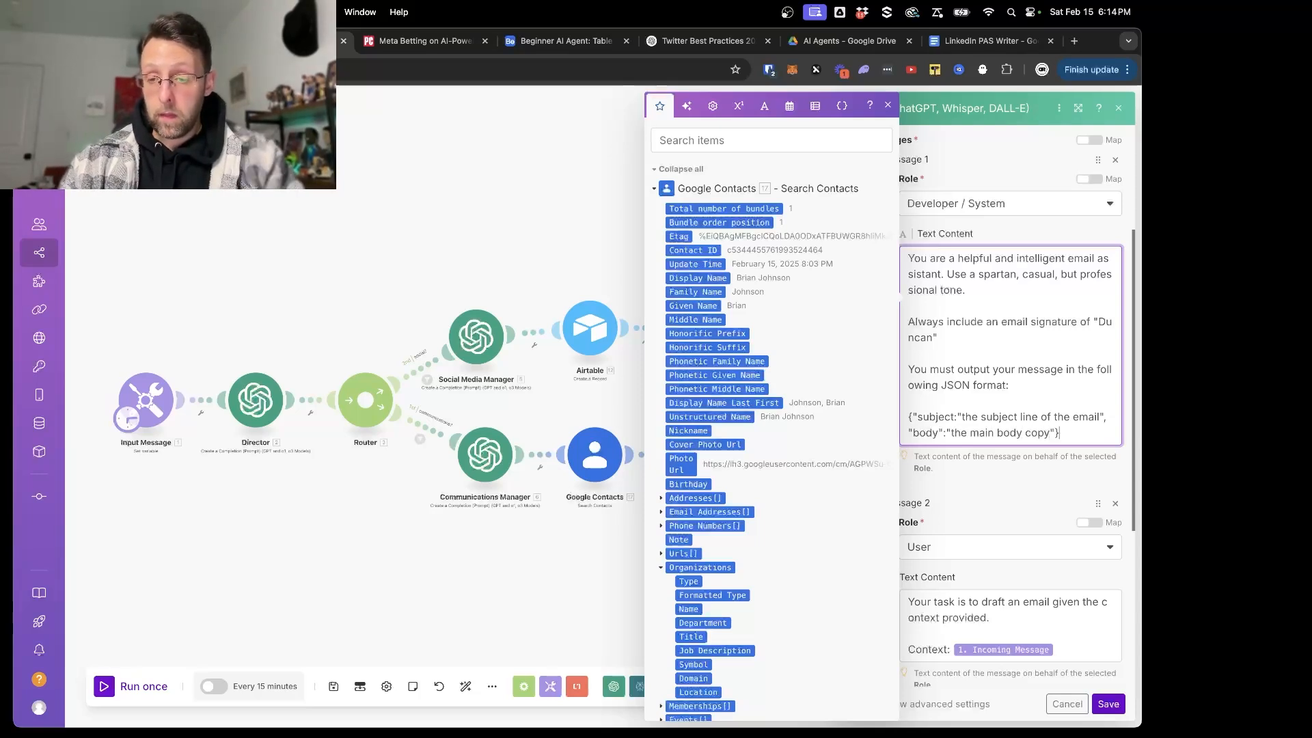
# - Complete the JSON template with "body":"the main body copy"} and save the OpenAI module
pyautogui.click(1109, 704)
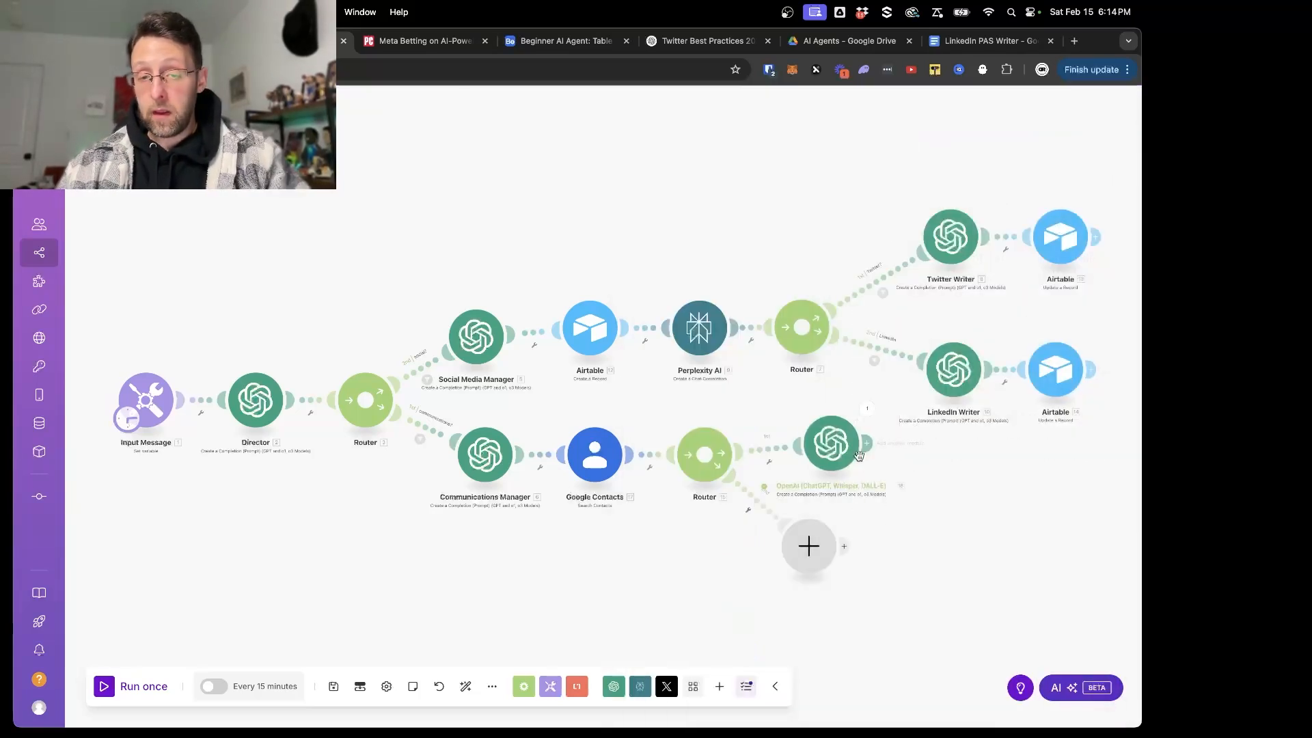
# - Rerun only the OpenAI email module with the copied request as the Incoming Message, and close its output after checking the result
pyautogui.click(865, 411)
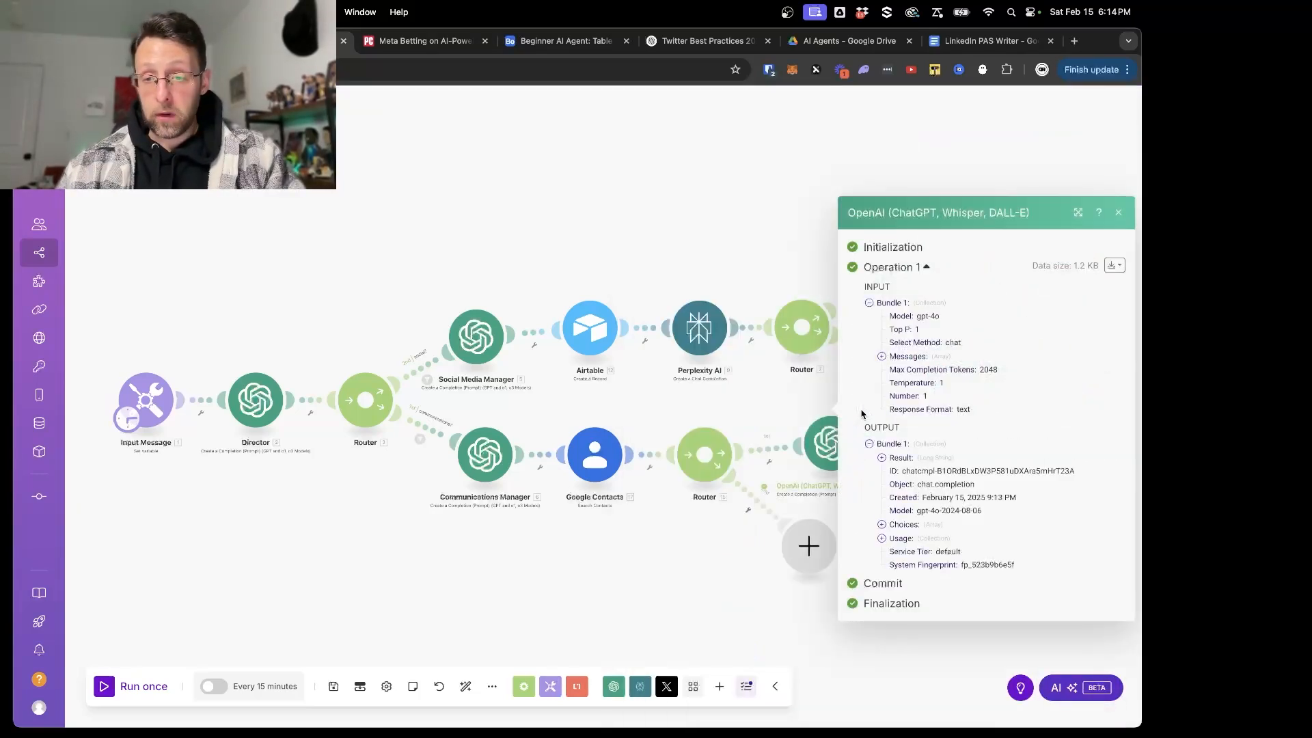
pyautogui.click(743, 414)
pyautogui.rightClick(828, 443)
pyautogui.click(879, 472)
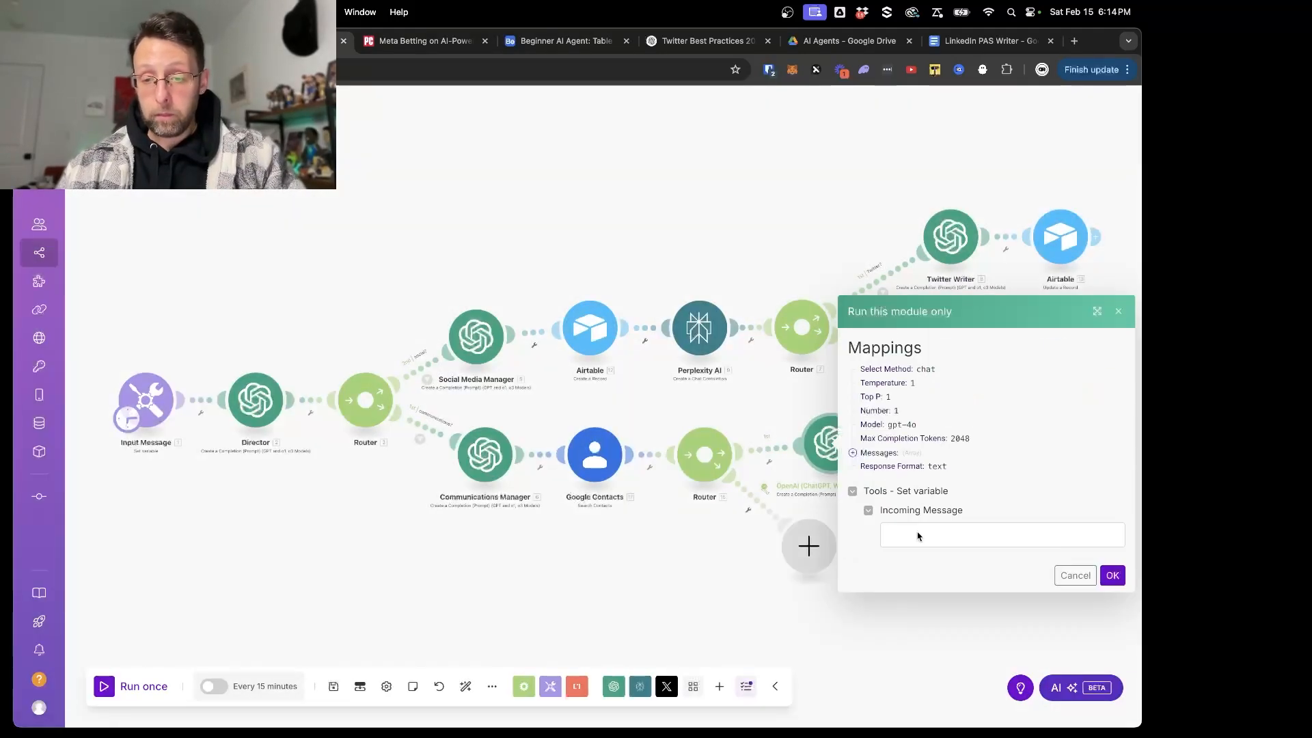
pyautogui.click(918, 536)
pyautogui.press('cmd+v')
pyautogui.click(1112, 576)
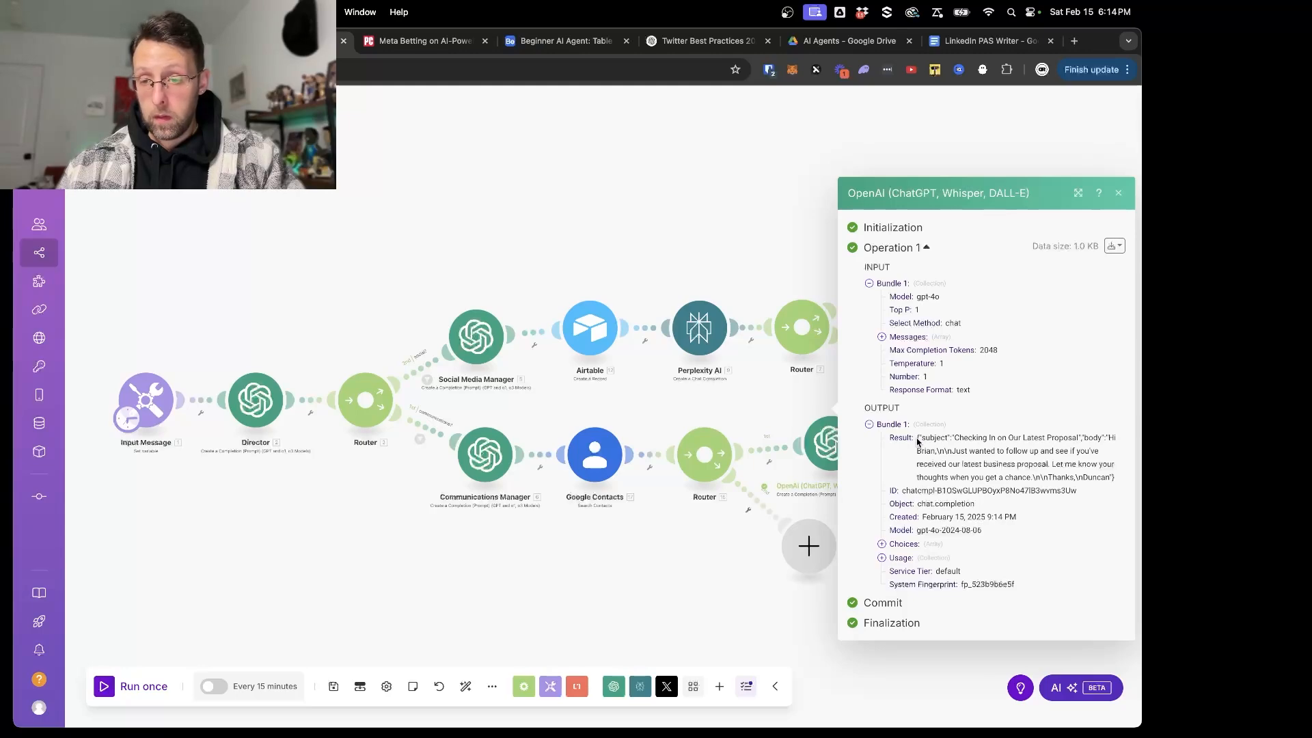
pyautogui.click(794, 428)
# - In the OpenAI email module's advanced settings, set Response Format to JSON Object and Parse JSON Response to Yes, and save
pyautogui.click(828, 440)
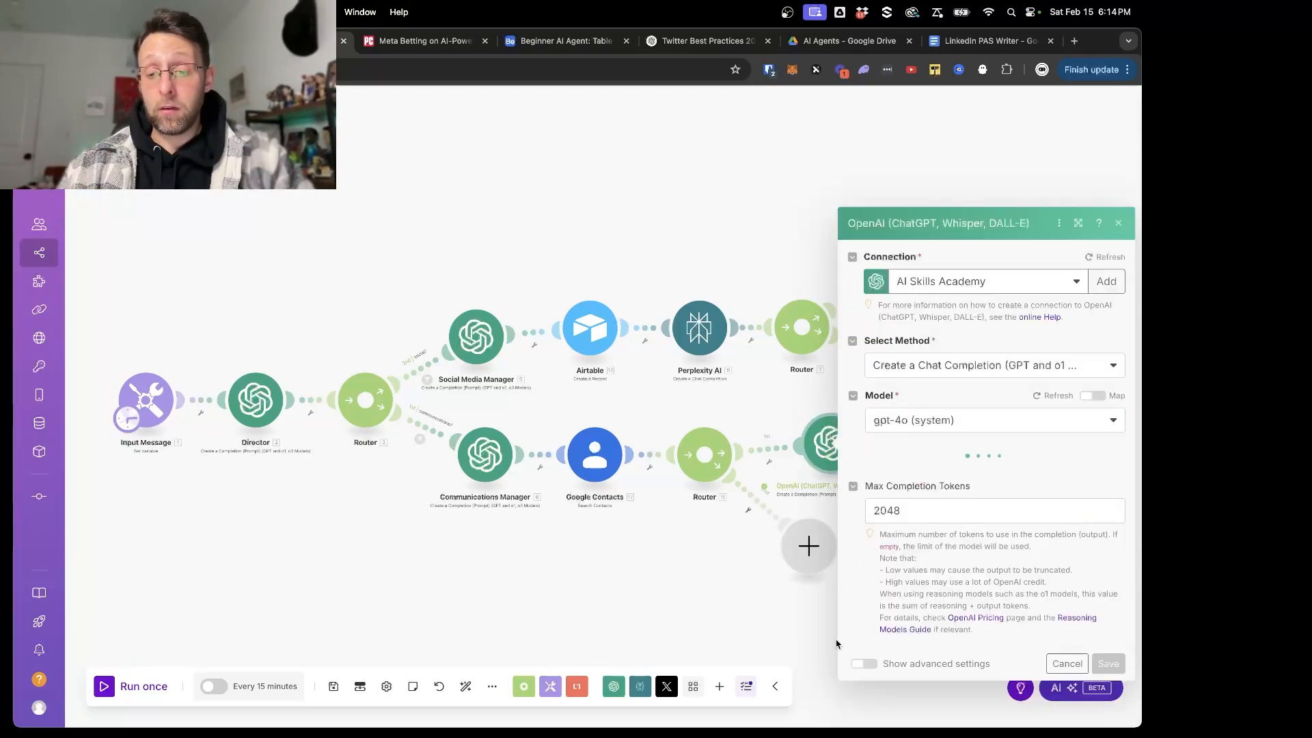
pyautogui.scroll(-15, 871, 568)
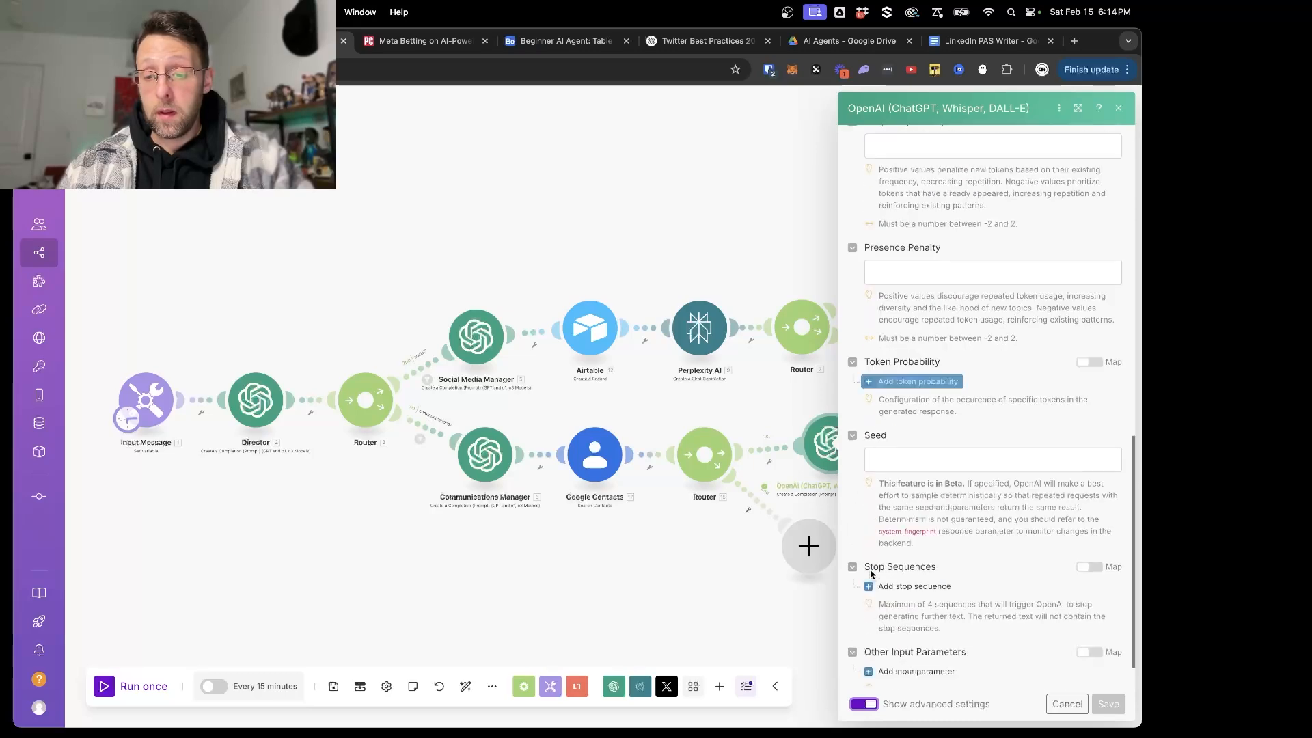
pyautogui.scroll(15, 958, 367)
pyautogui.scroll(-10, 959, 369)
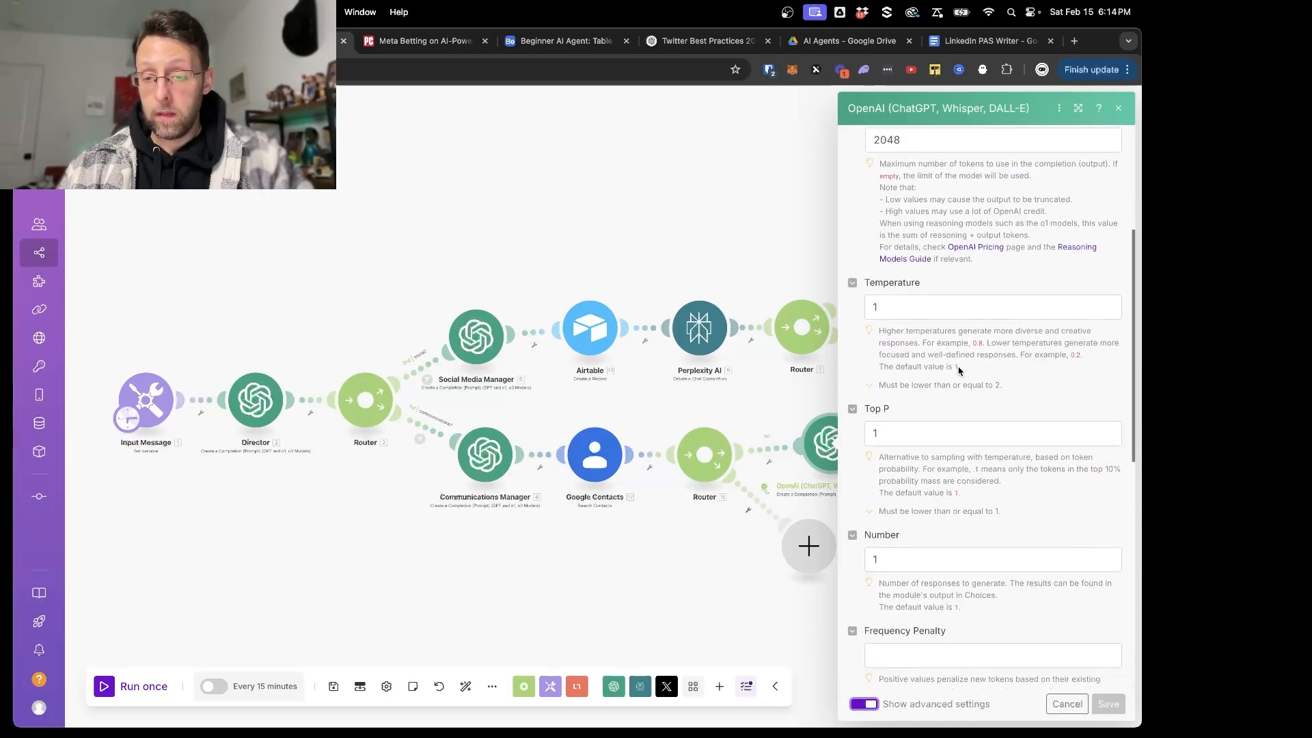
pyautogui.scroll(10, 959, 370)
pyautogui.scroll(-12, 959, 370)
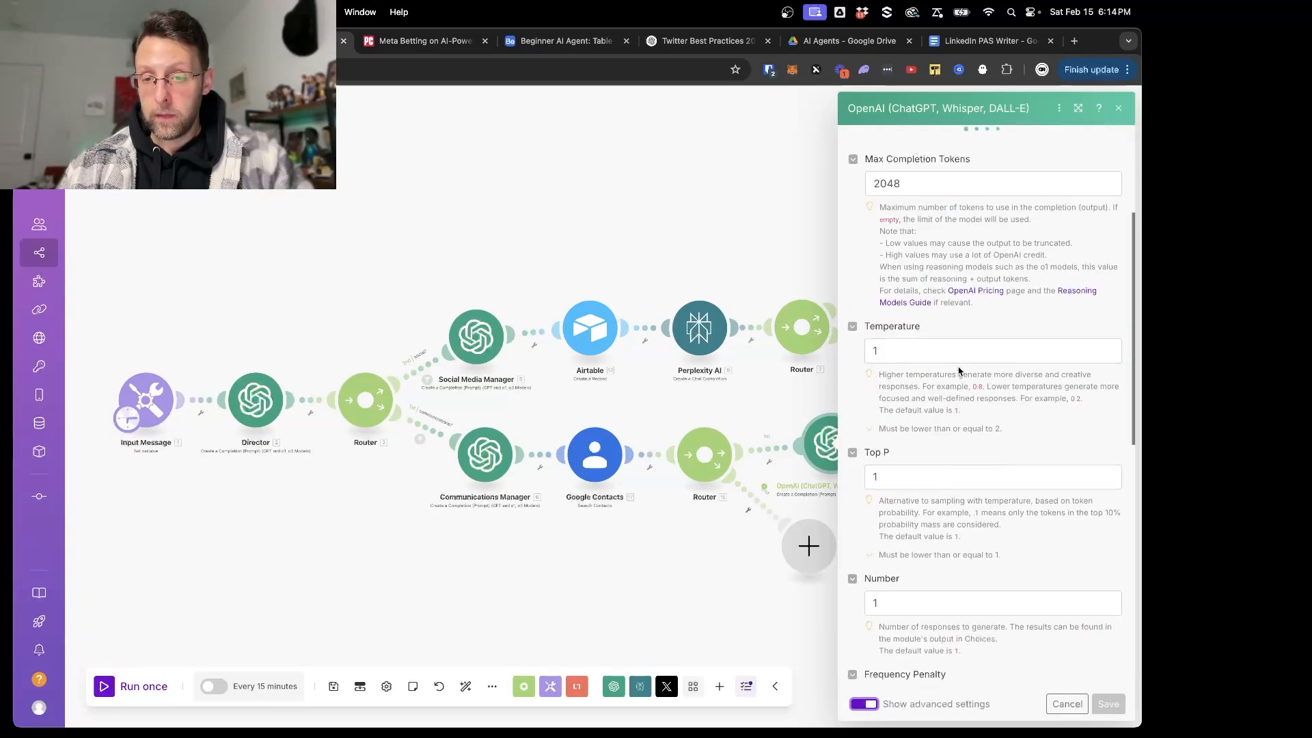
pyautogui.scroll(8, 959, 371)
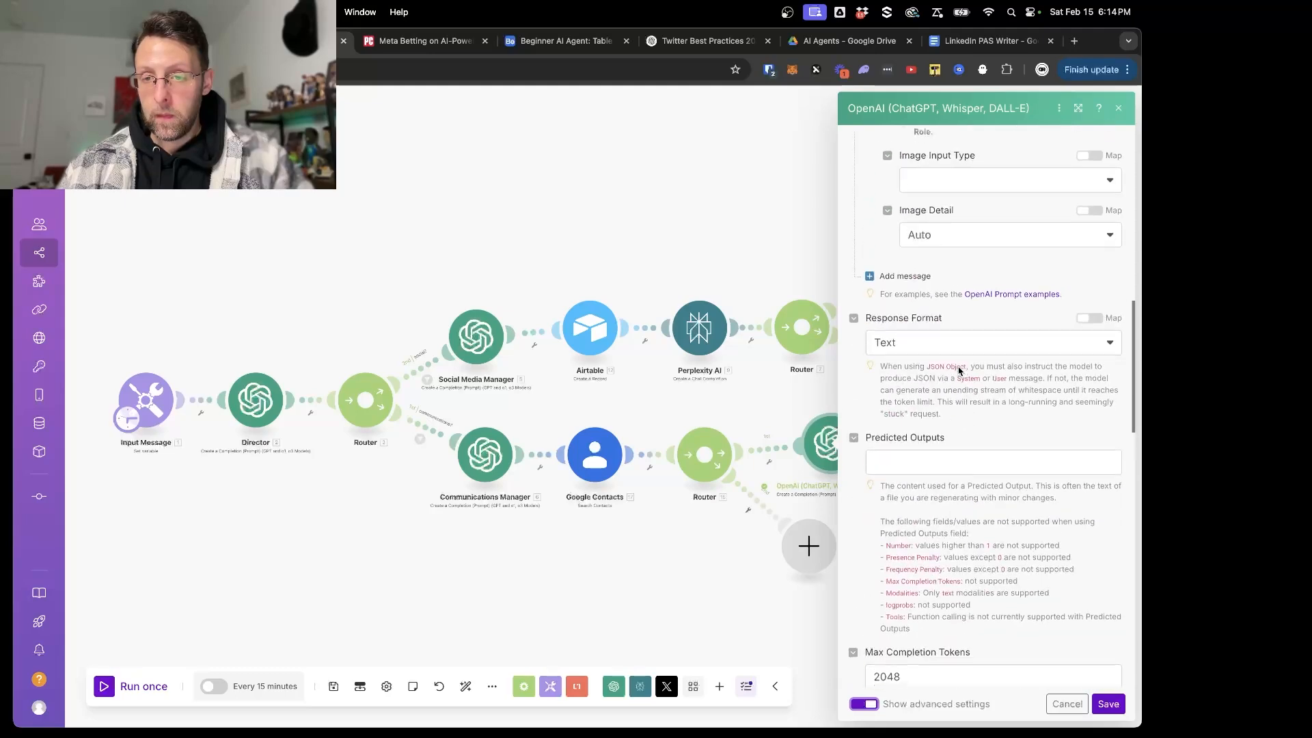
pyautogui.click(941, 362)
pyautogui.click(898, 411)
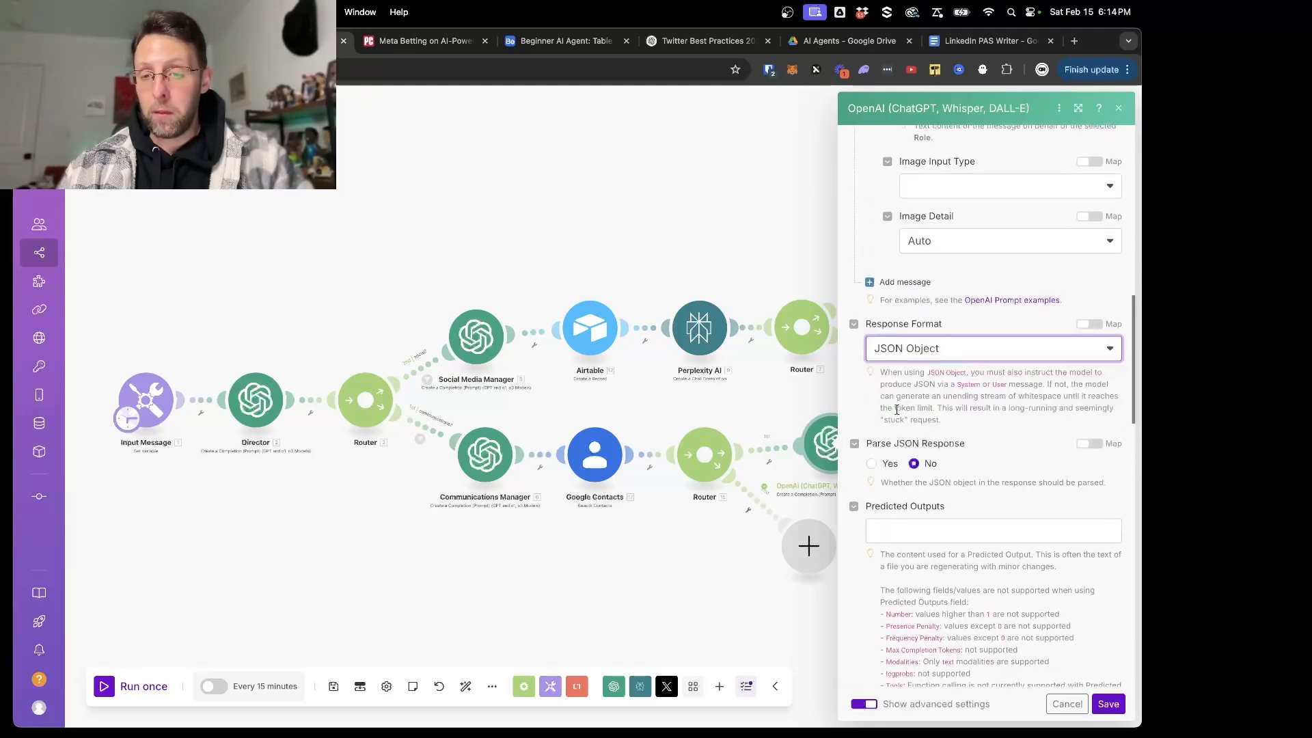
pyautogui.click(877, 463)
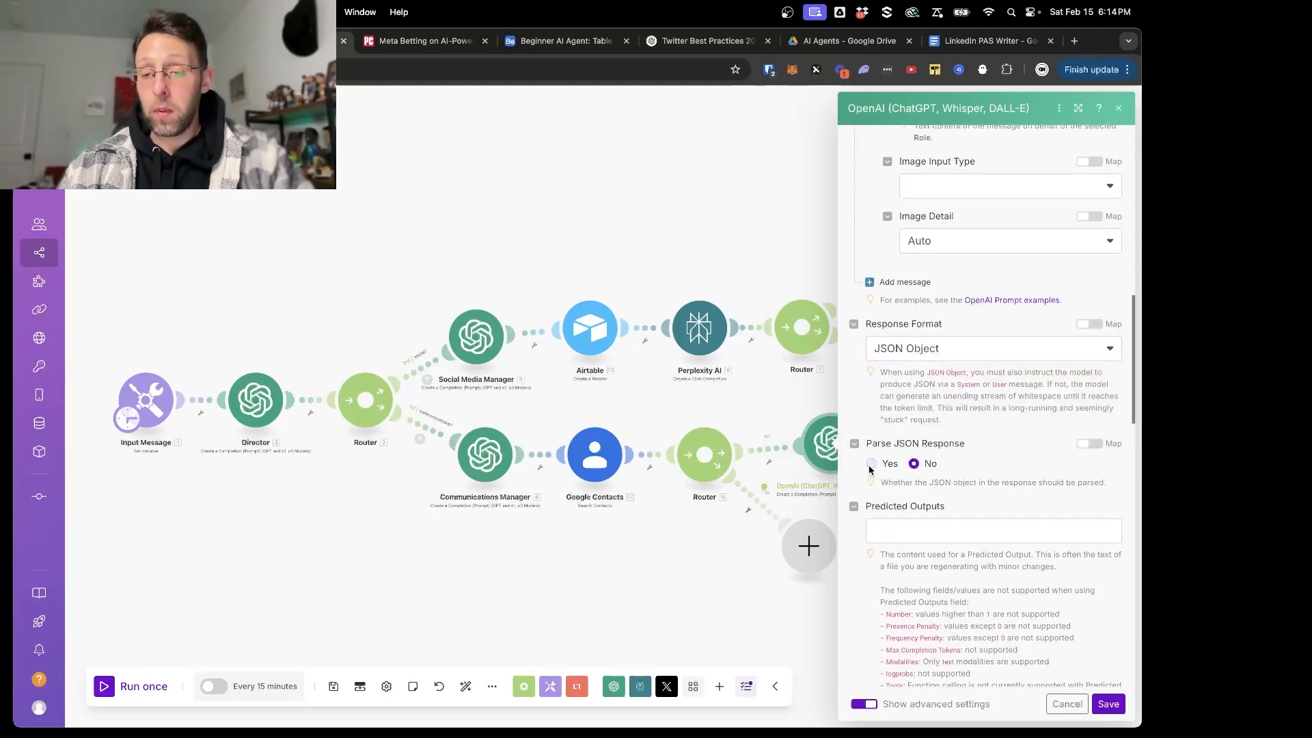
pyautogui.click(871, 464)
pyautogui.click(1109, 704)
# - Run only the OpenAI email module with the copied request as the Incoming Message, and check the subject and body in the parsed Result
pyautogui.rightClick(832, 439)
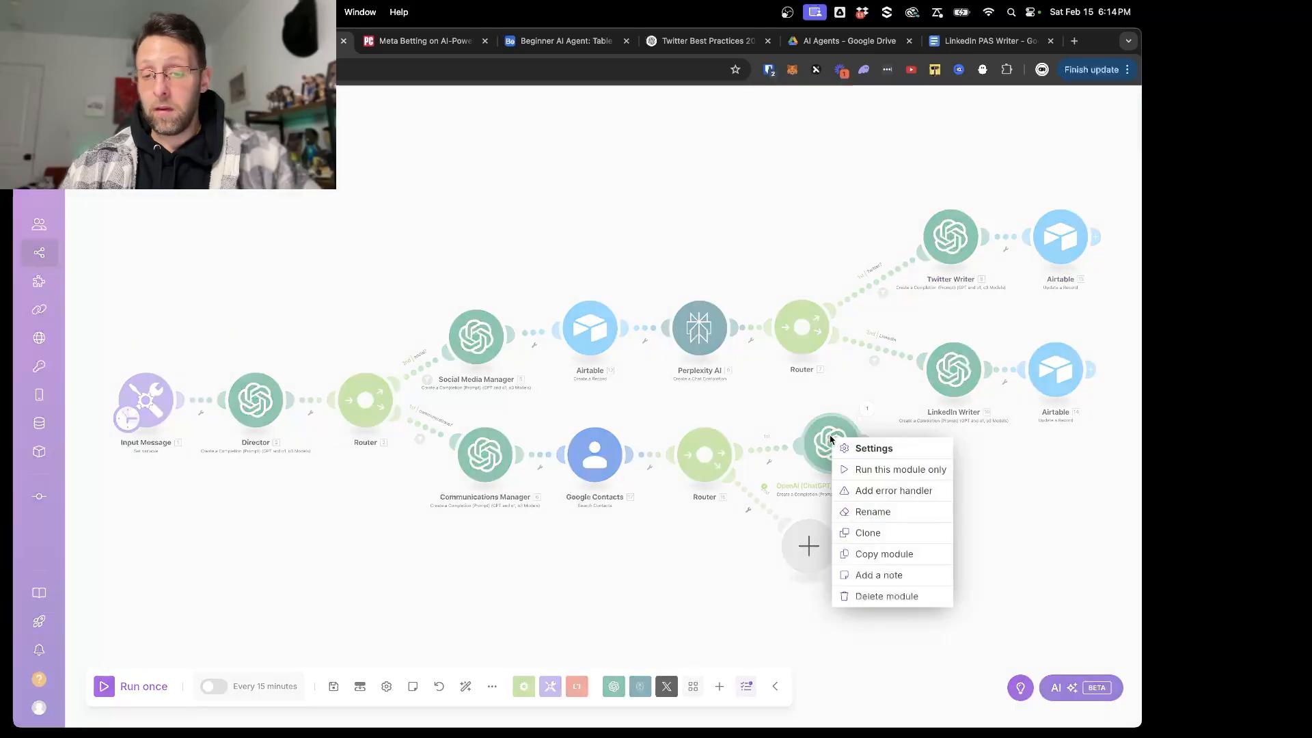
pyautogui.click(900, 469)
pyautogui.click(920, 547)
pyautogui.press('super+v')
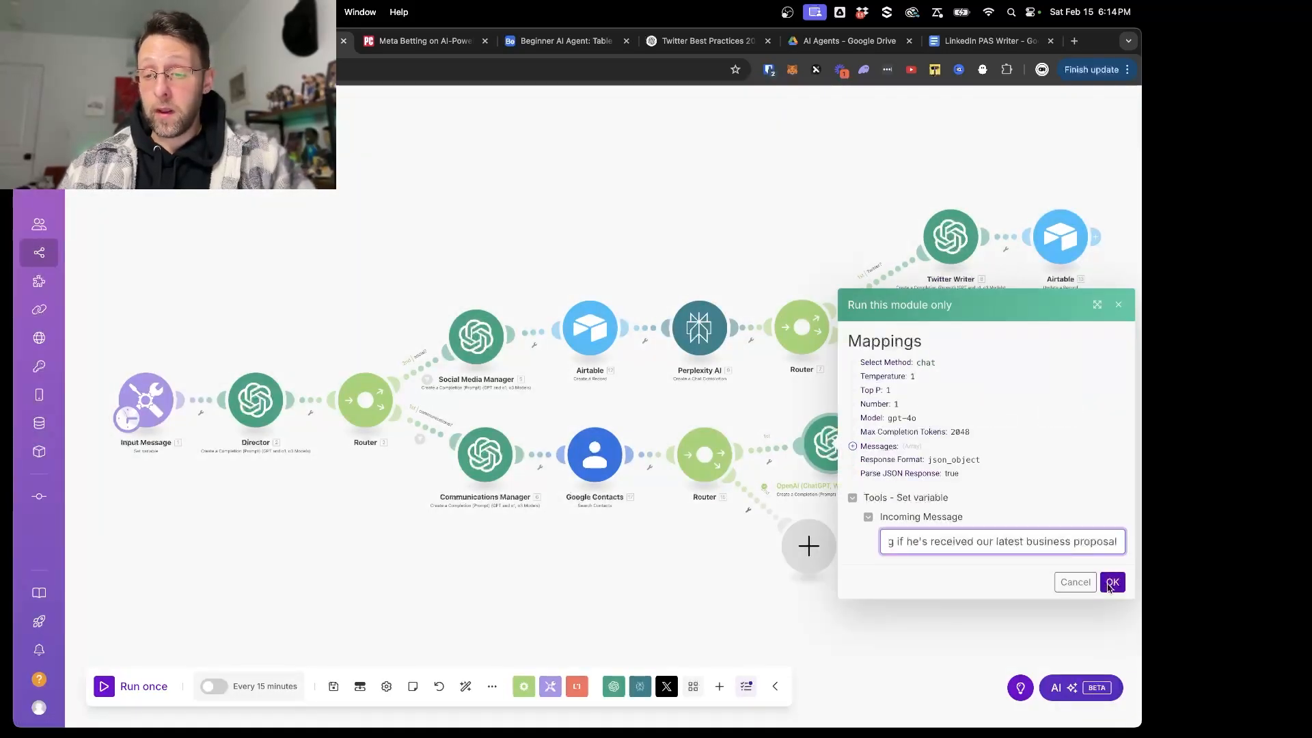
pyautogui.click(1112, 583)
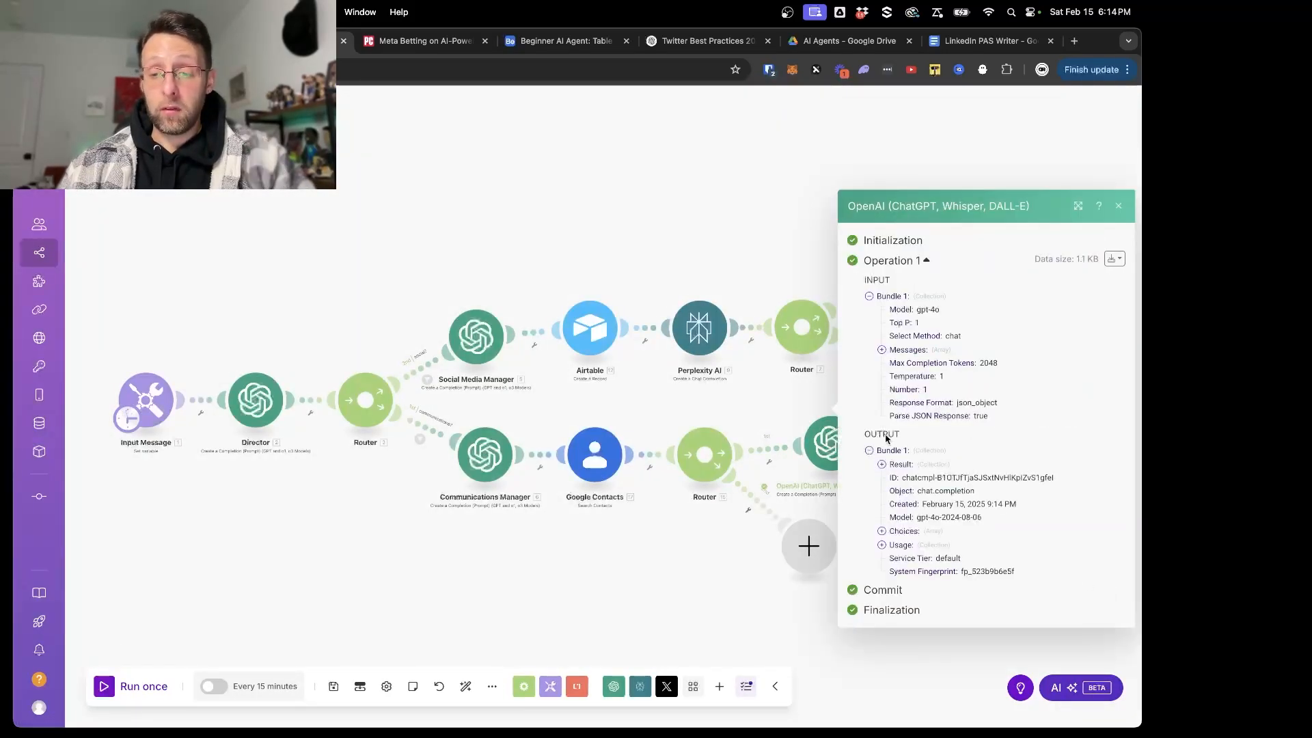
pyautogui.click(897, 465)
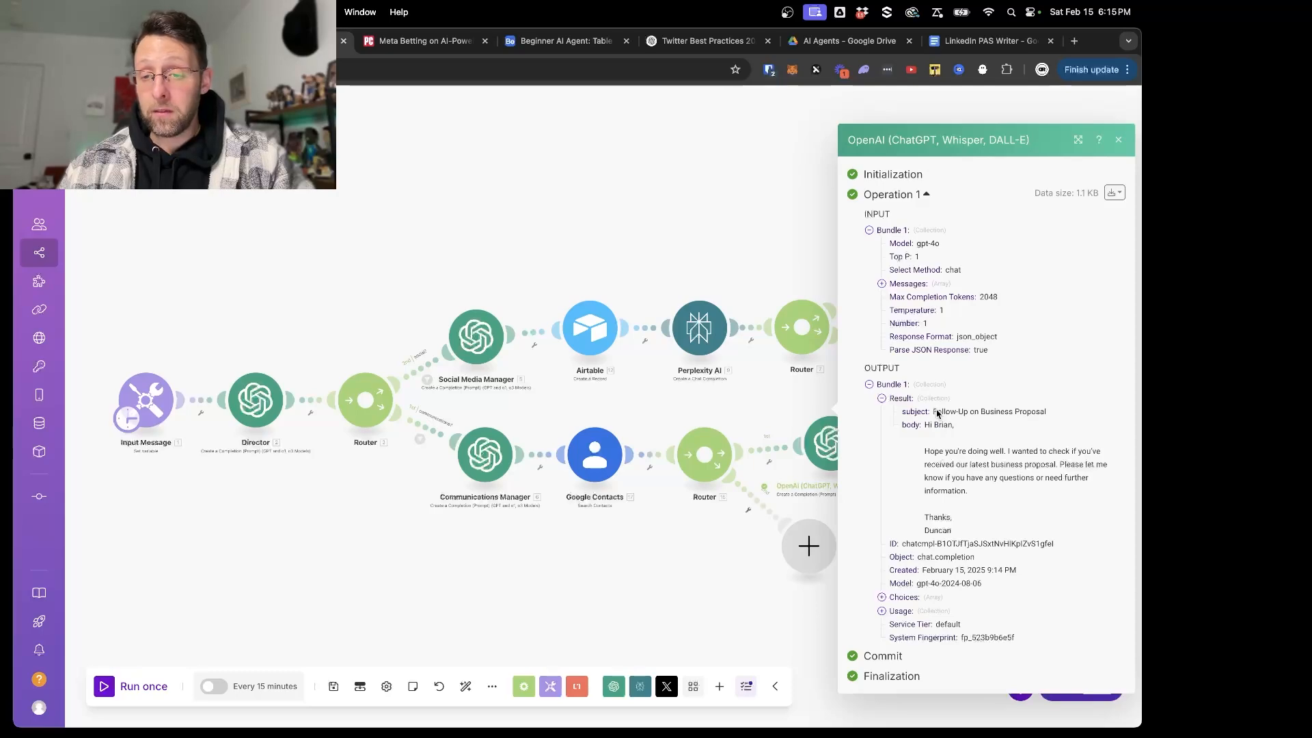
pyautogui.moveTo(937, 413); pyautogui.dragTo(1071, 415)
pyautogui.click(1017, 430)
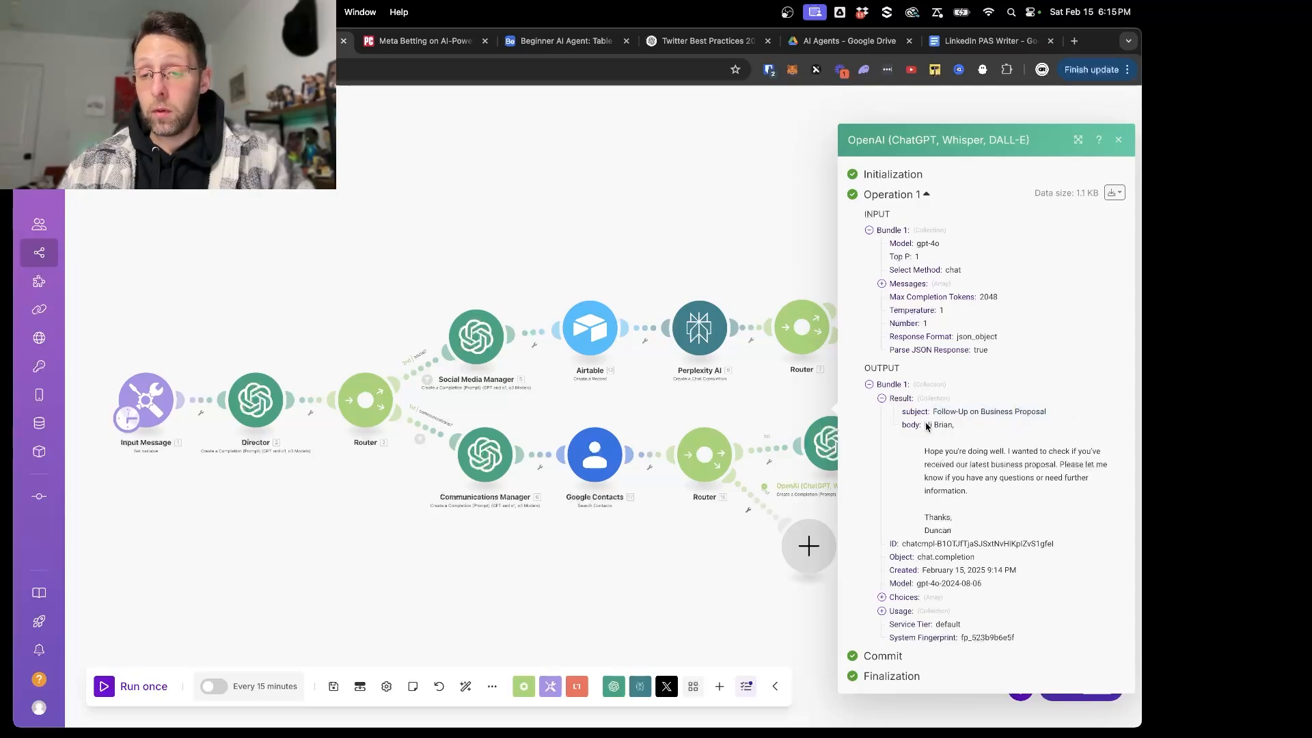
pyautogui.moveTo(927, 427); pyautogui.dragTo(992, 534)
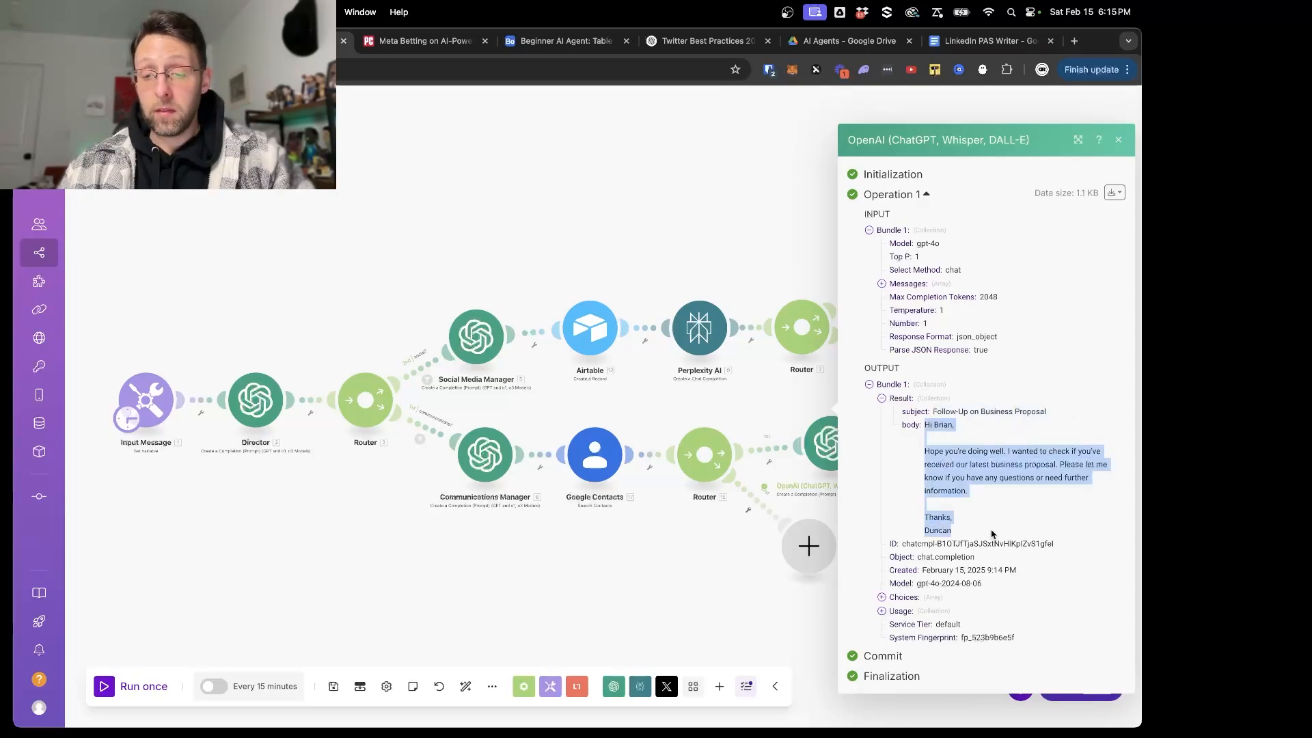
pyautogui.click(596, 617)
# - Rename the OpenAI email module as Email Writer
pyautogui.scroll(2, 827, 557)
pyautogui.rightClick(847, 423)
pyautogui.click(871, 495)
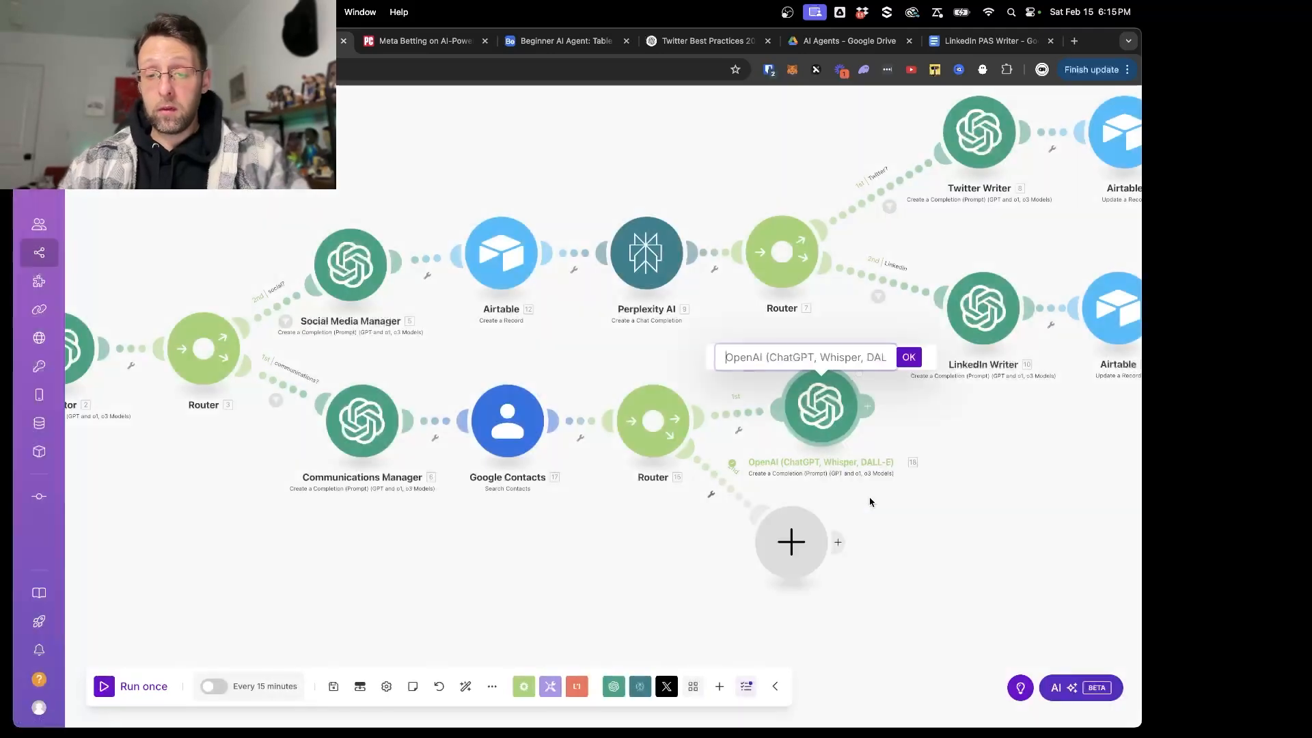
pyautogui.write('Email Writer')
pyautogui.press('Return')
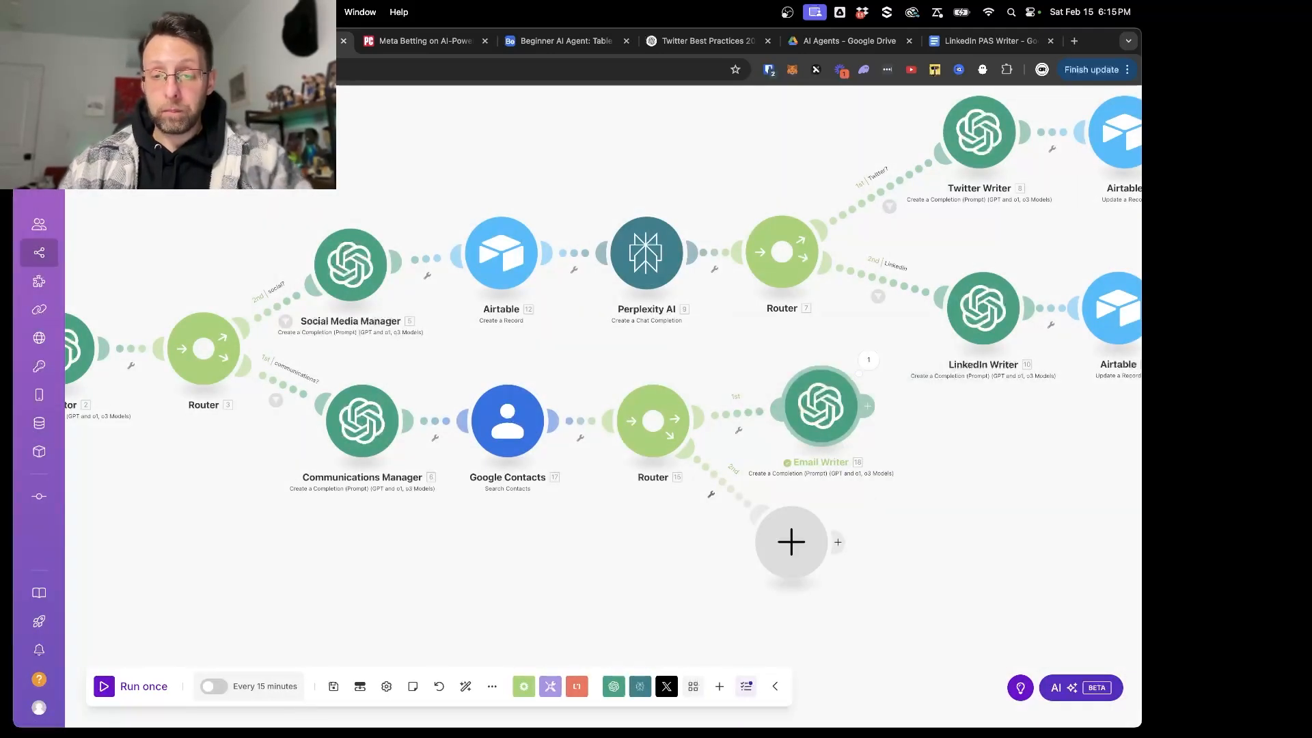
# - Add a Gmail Create a Draft module after the Email Writer
pyautogui.scroll(2, 940, 495)
pyautogui.moveTo(940, 494); pyautogui.dragTo(785, 482)
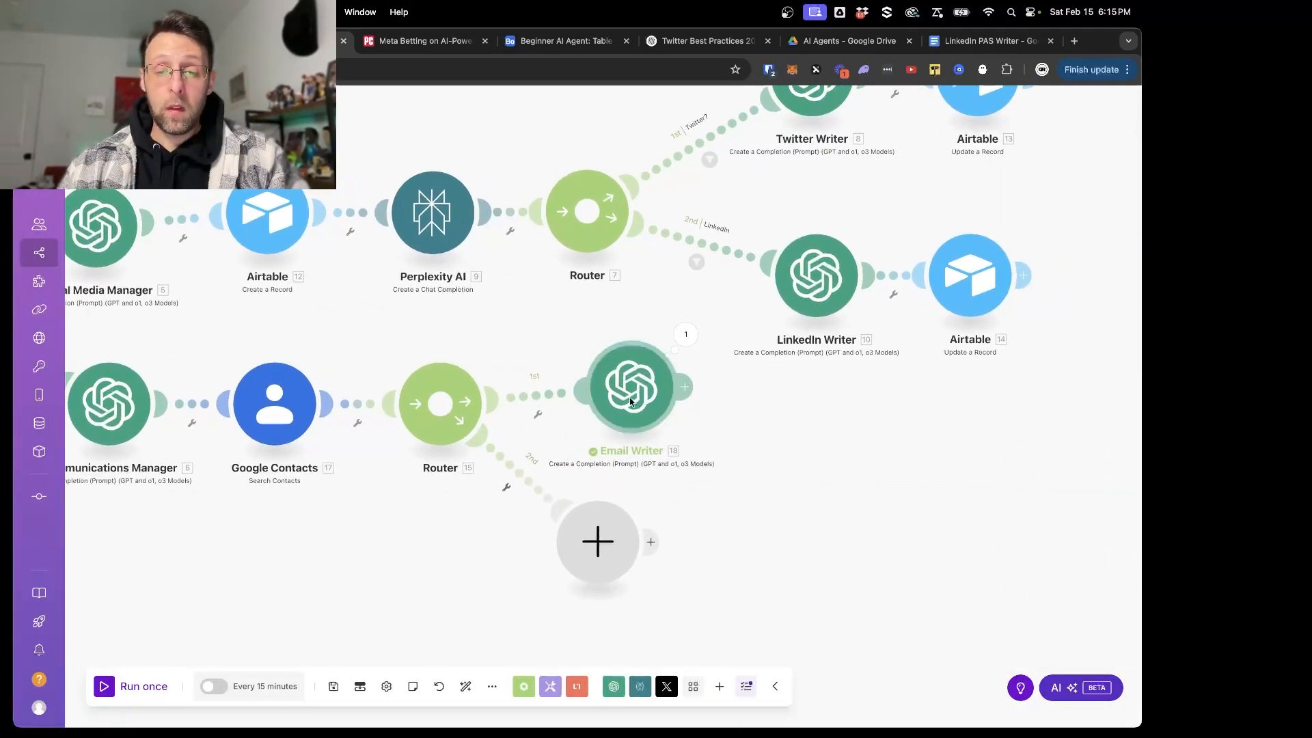
pyautogui.moveTo(630, 397); pyautogui.dragTo(598, 398)
pyautogui.click(655, 390)
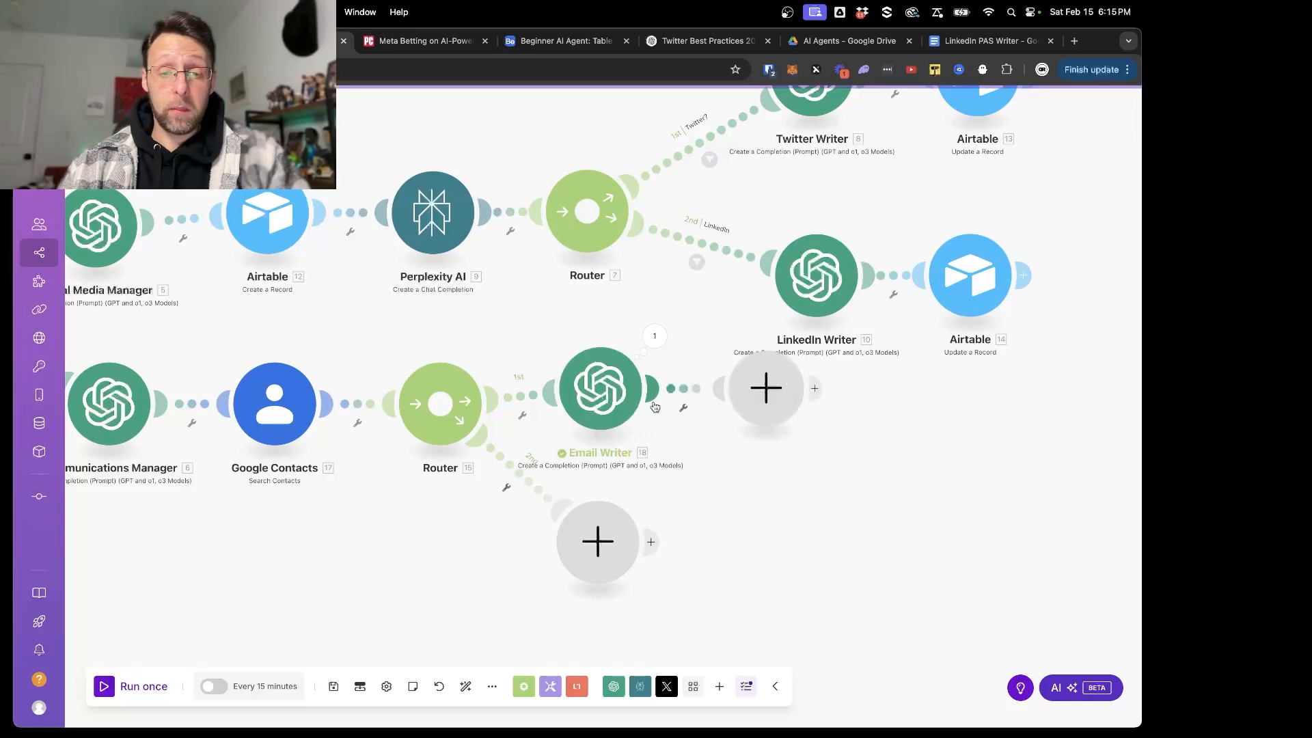
pyautogui.write('gmail')
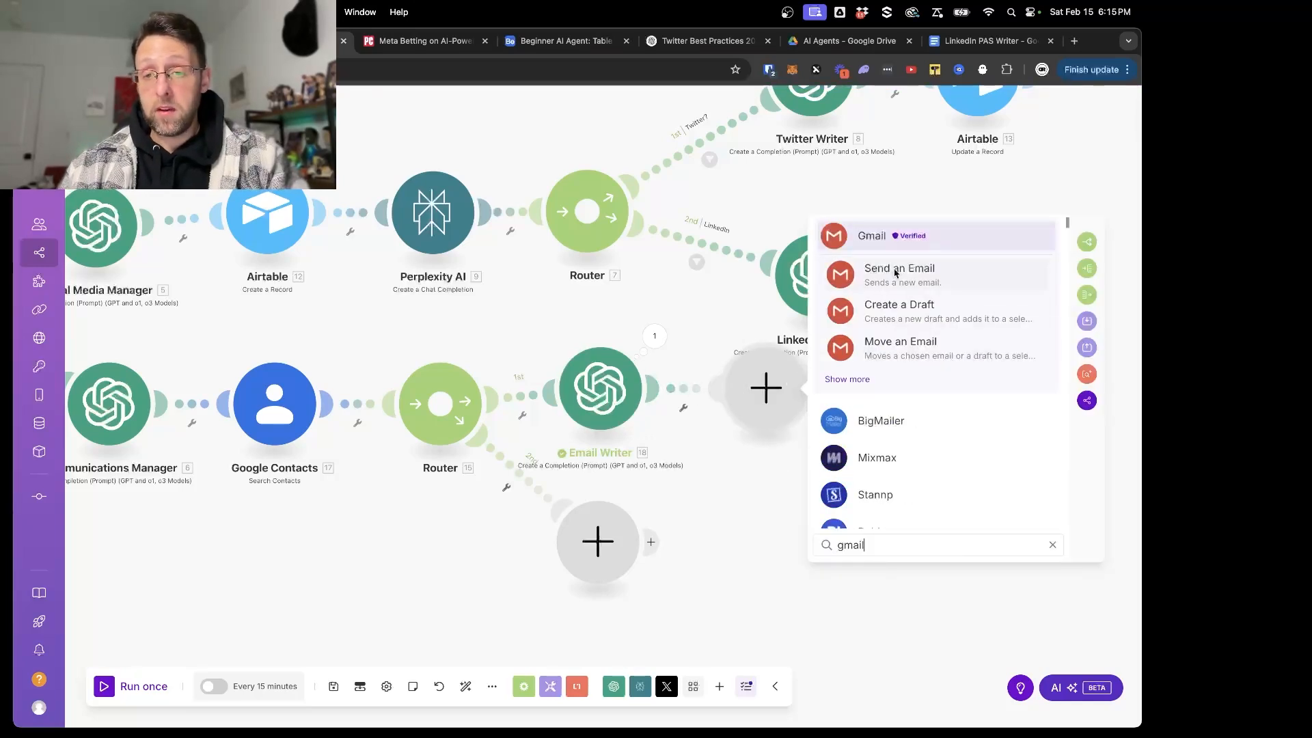
pyautogui.click(889, 304)
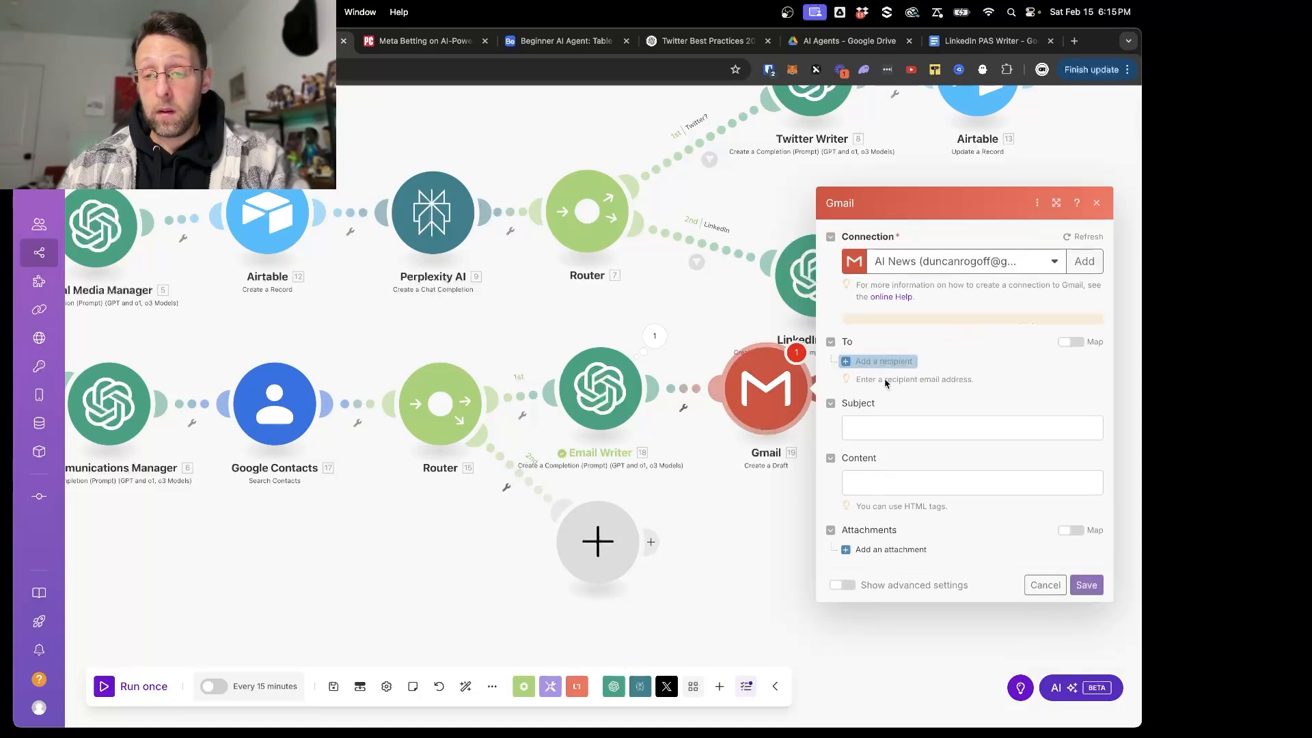
# - Set the draft's folder to Drafts and map its recipient to the Email Addresses Value from Google Contacts
pyautogui.click(905, 348)
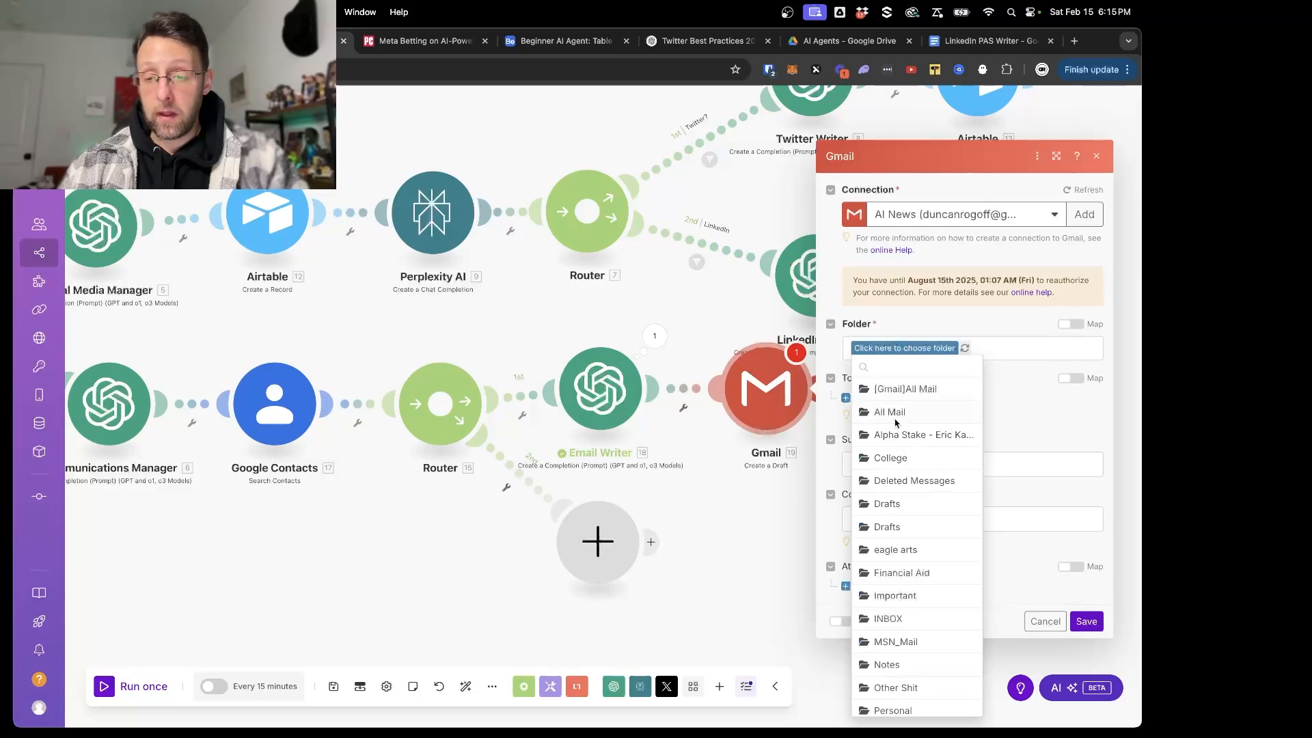
pyautogui.click(886, 506)
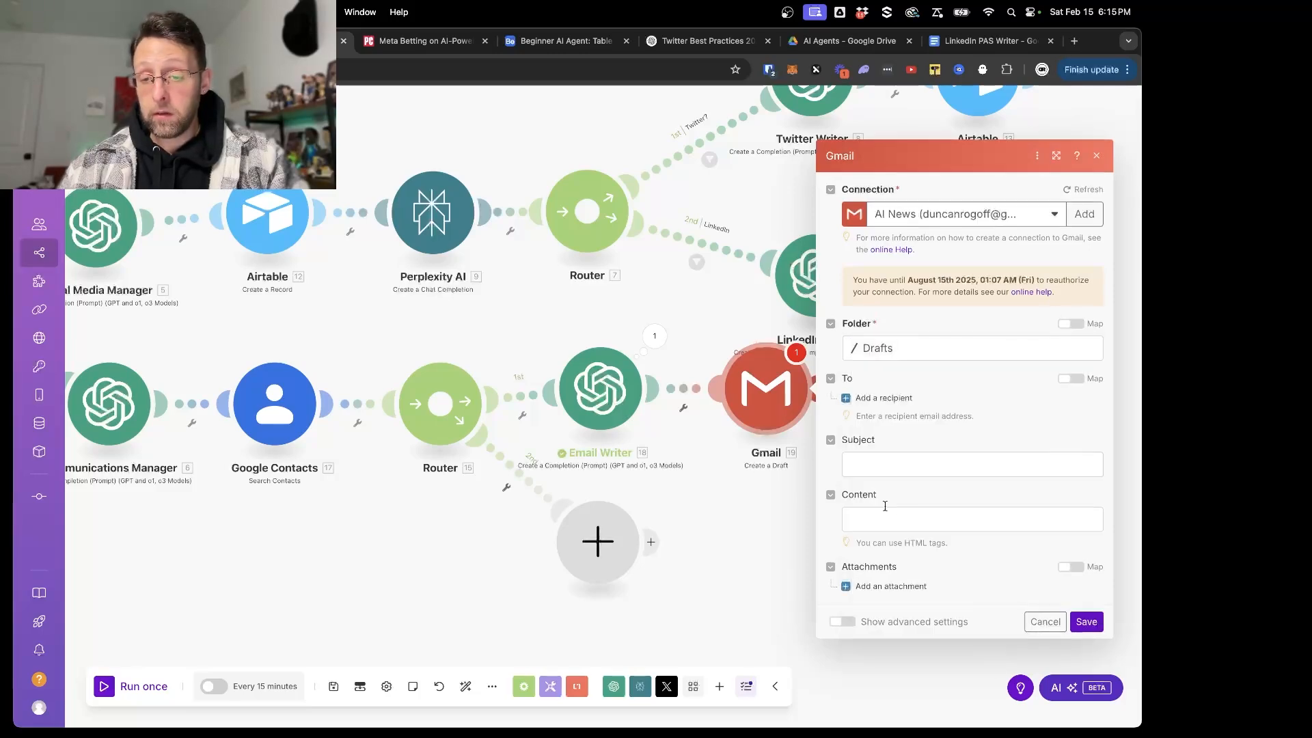
pyautogui.click(864, 404)
pyautogui.click(895, 402)
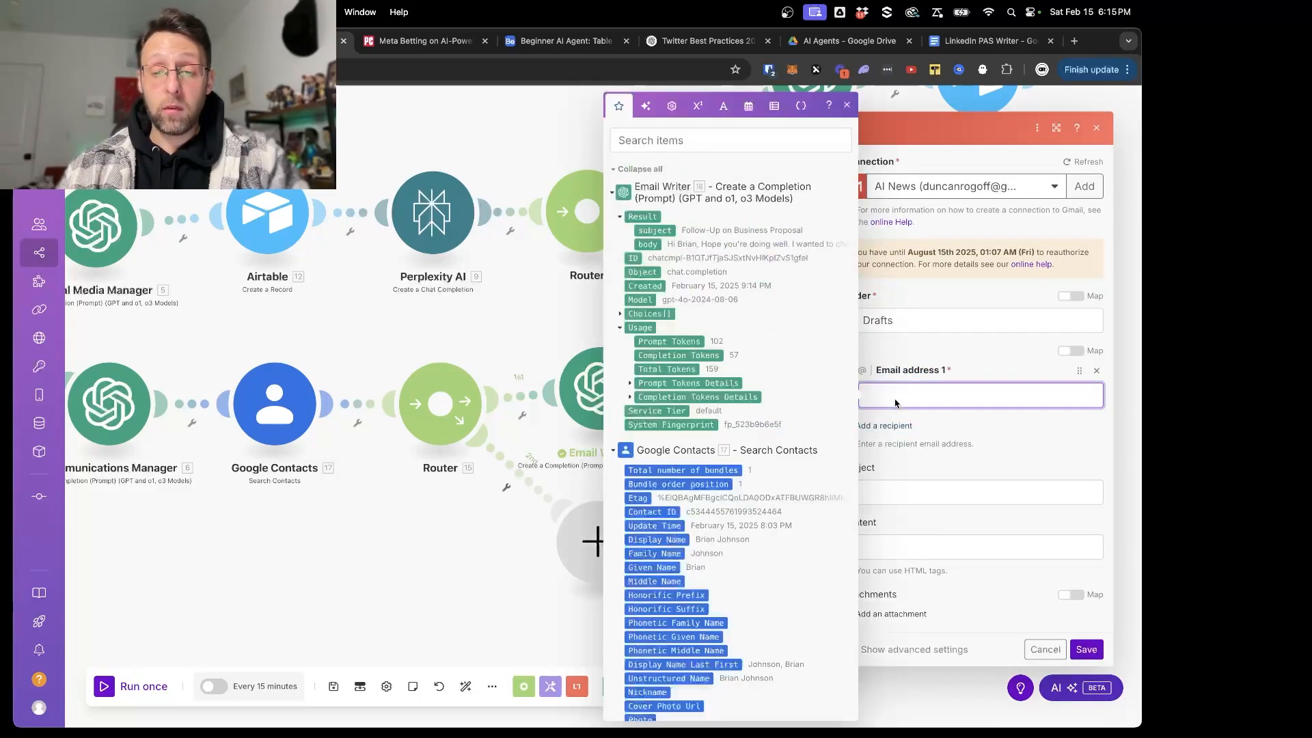
pyautogui.scroll(-5, 700, 526)
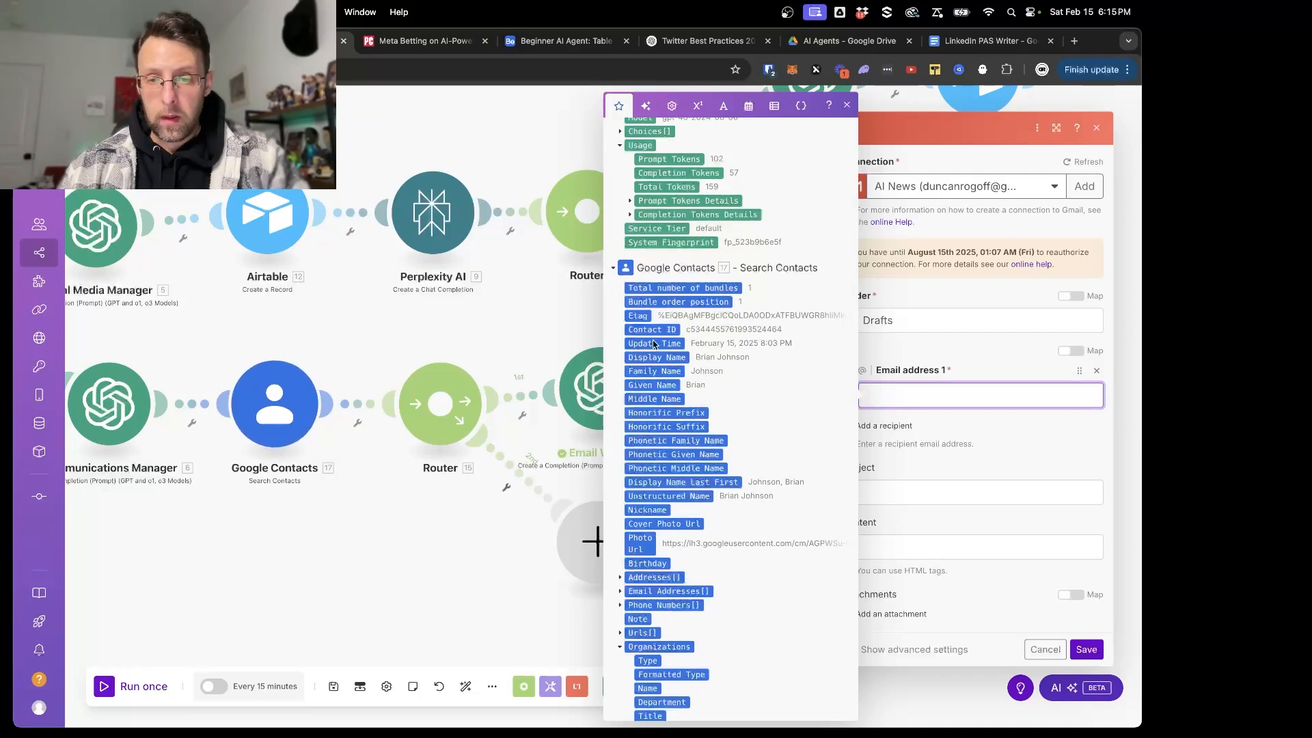
pyautogui.scroll(-1, 707, 413)
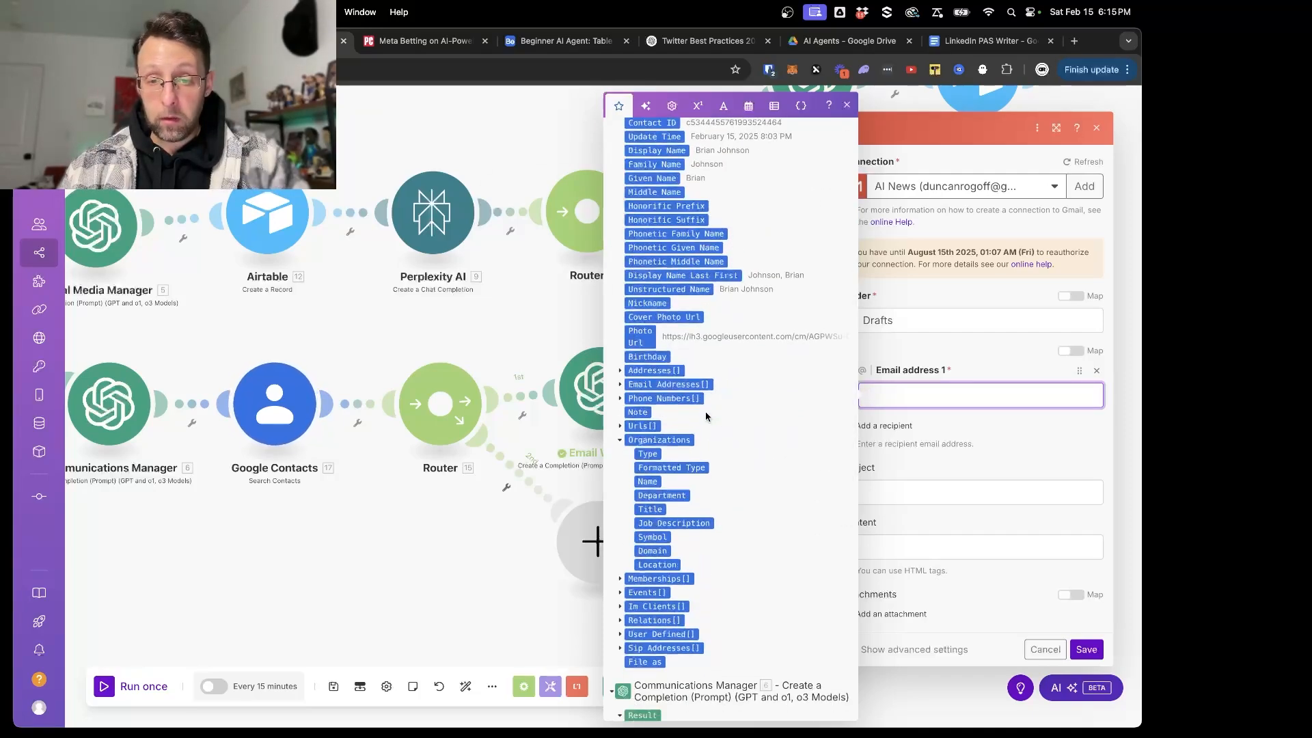
pyautogui.click(622, 385)
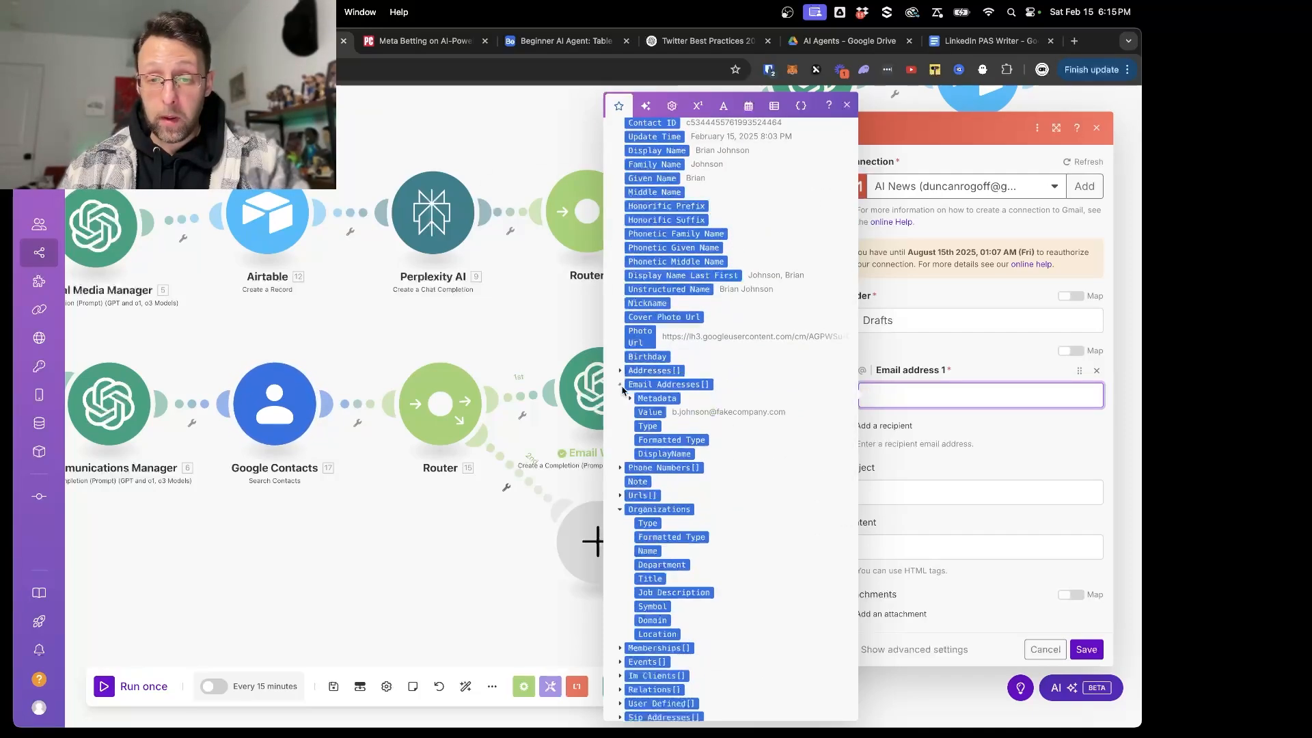
pyautogui.click(656, 413)
pyautogui.click(945, 456)
# - Map the draft's Subject and Content to the Email Writer's subject and body results, and save the Gmail module
pyautogui.click(901, 494)
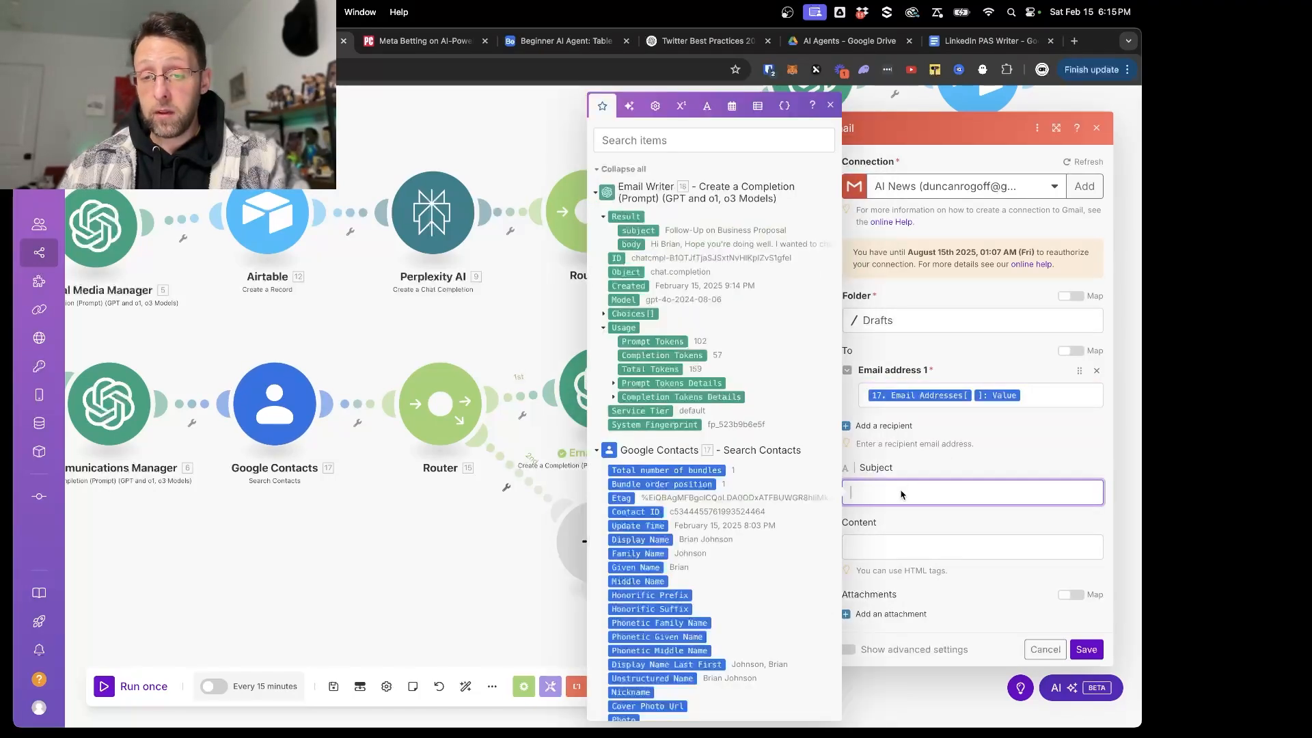
pyautogui.click(636, 231)
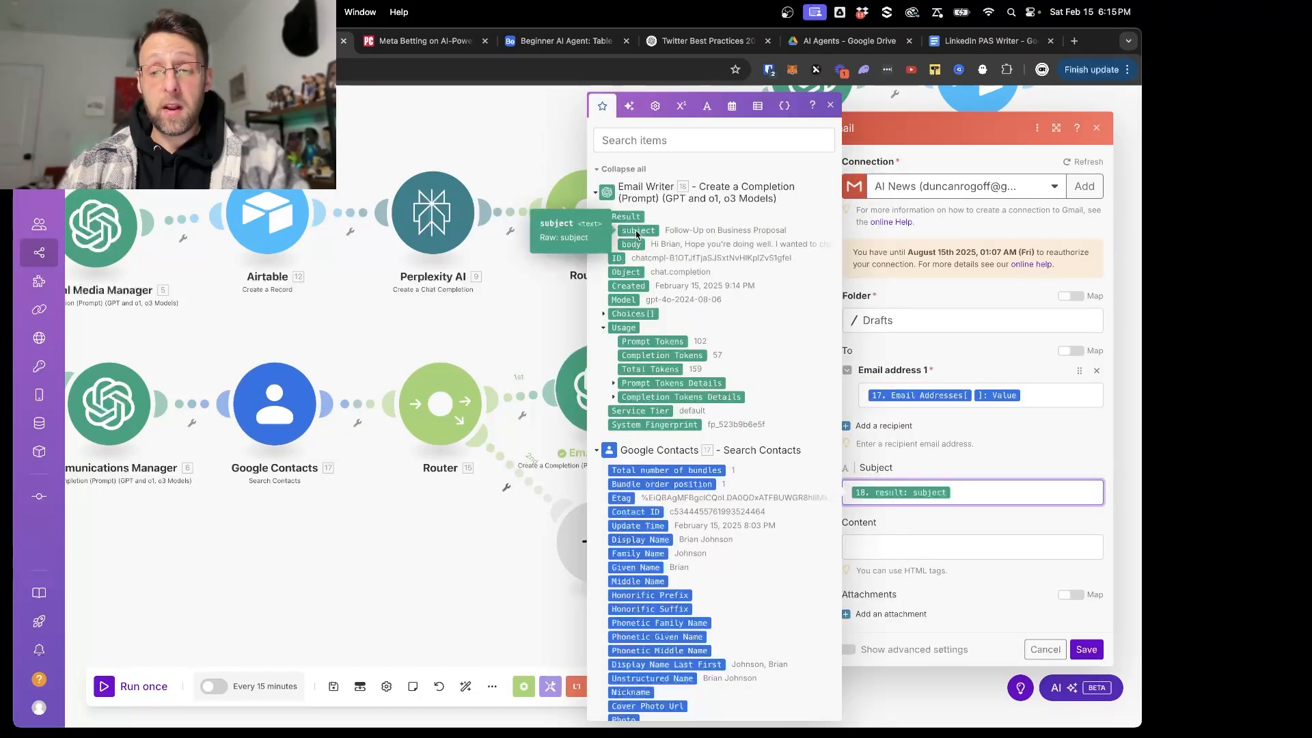
pyautogui.click(938, 553)
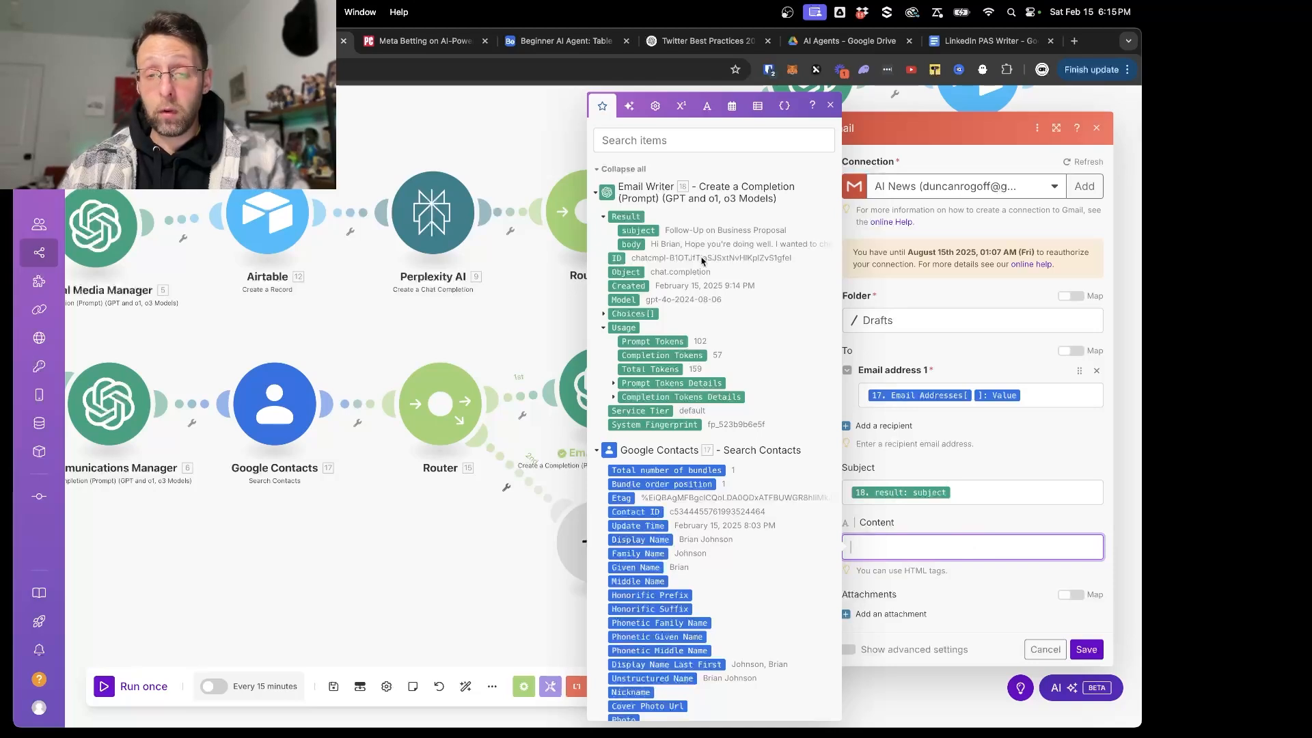
pyautogui.click(632, 244)
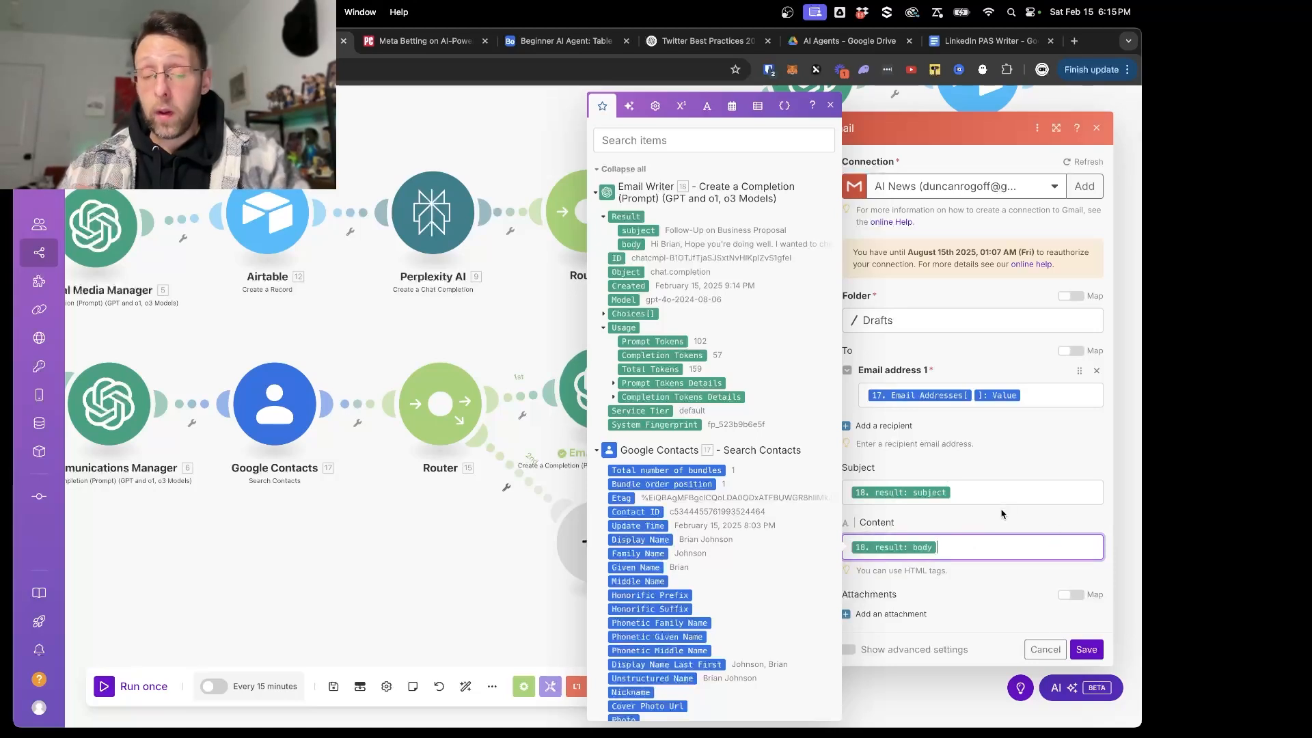
pyautogui.click(1002, 514)
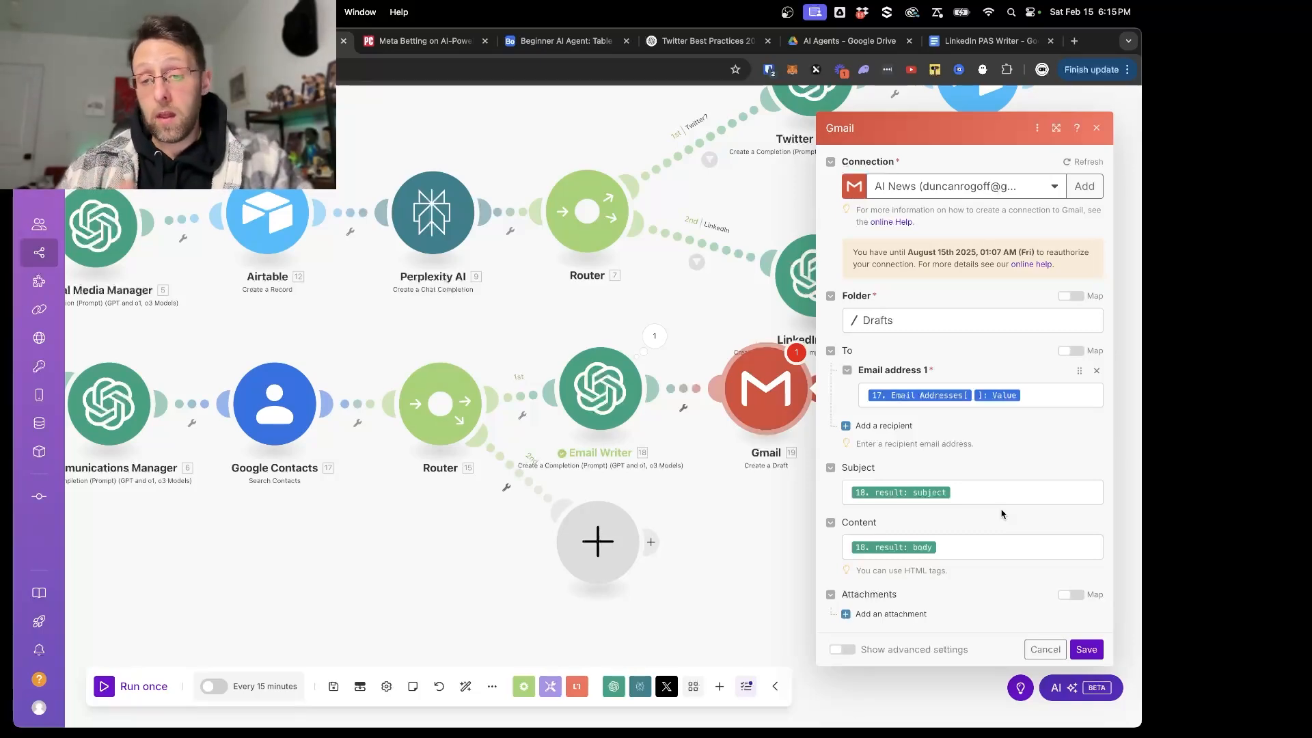
pyautogui.click(1086, 650)
# - Run the scenario once, and open the generated draft in Gmail to check its recipient, subject and body
pyautogui.click(107, 684)
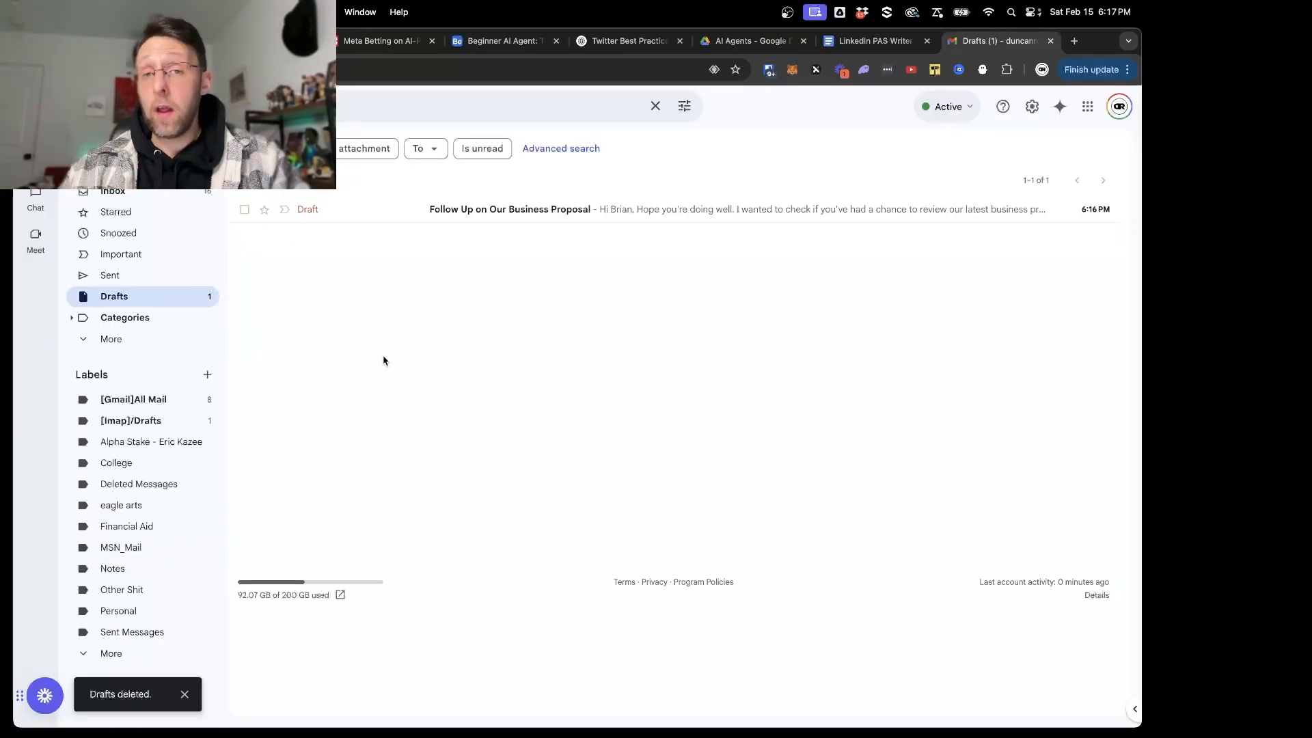
pyautogui.click(541, 212)
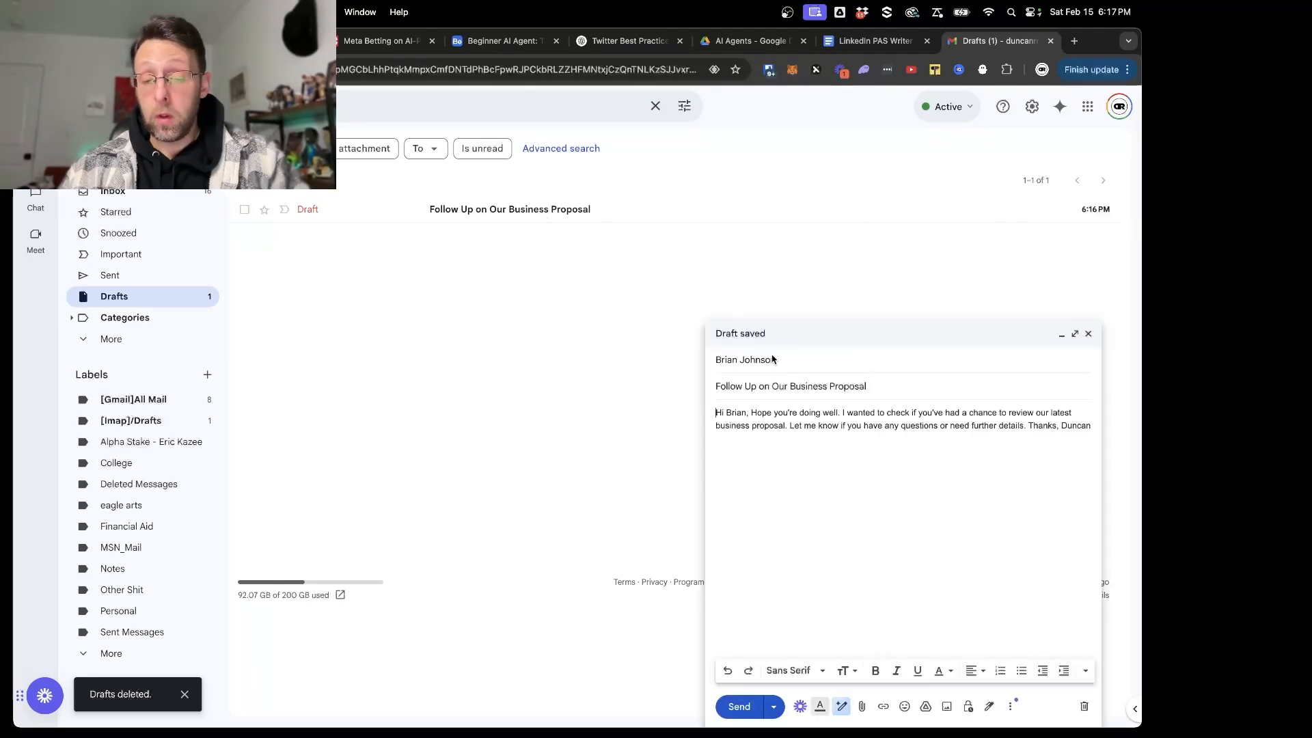
pyautogui.moveTo(1075, 440); pyautogui.dragTo(696, 406)
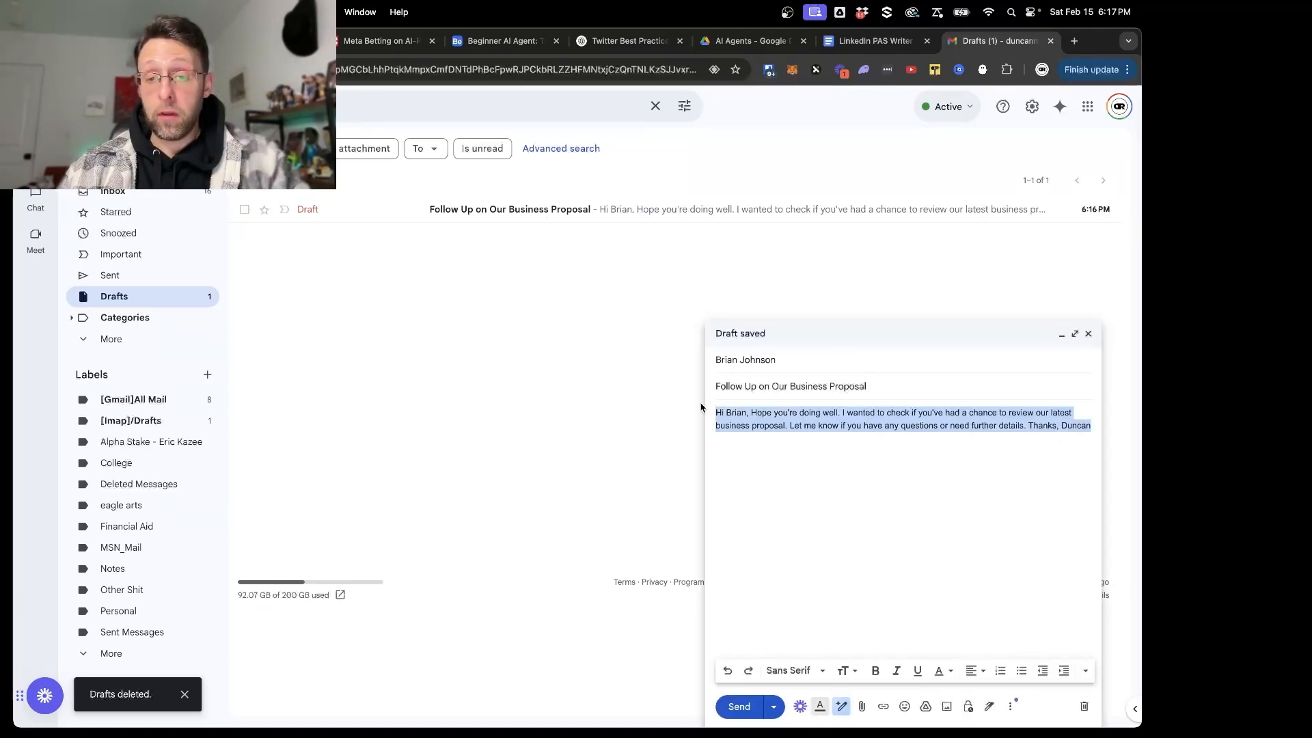
pyautogui.click(888, 467)
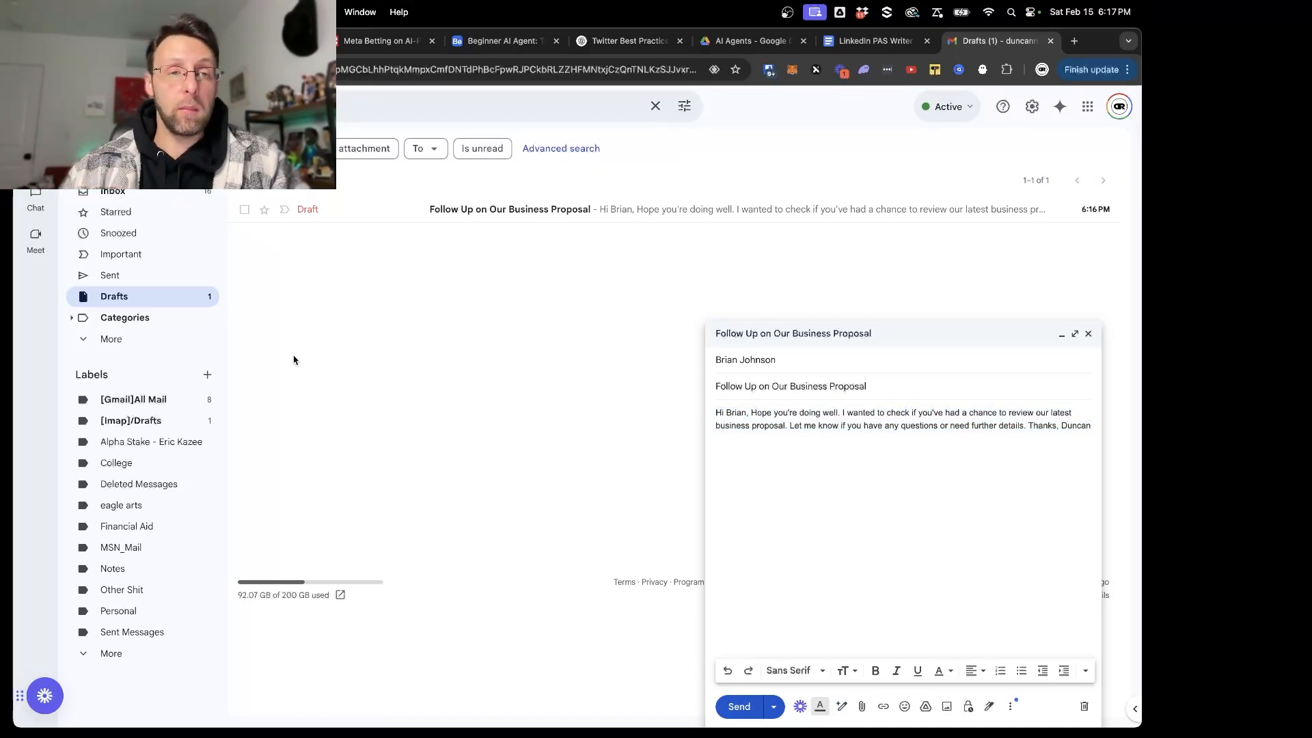
# - Switch back to the Make scenario and open the Input Message module's settings
pyautogui.click(144, 41)
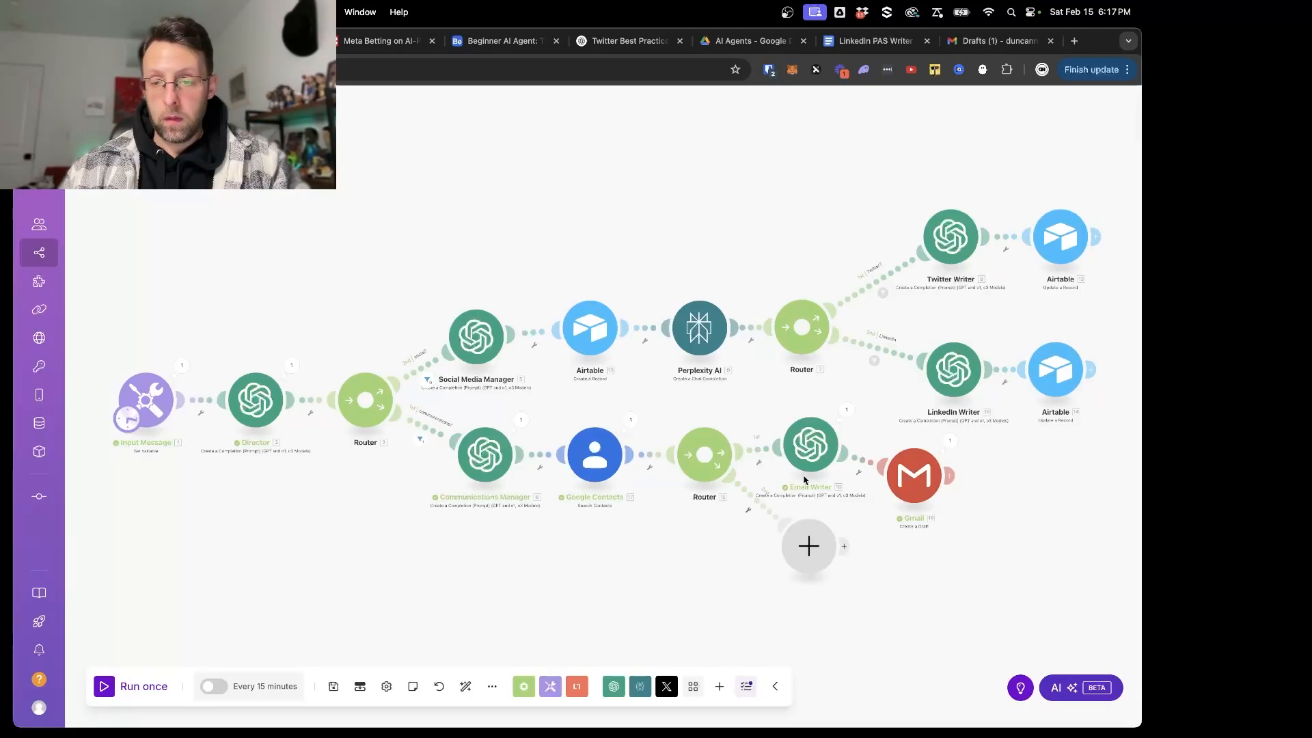
pyautogui.scroll(5, 894, 527)
pyautogui.moveTo(864, 555); pyautogui.dragTo(833, 478)
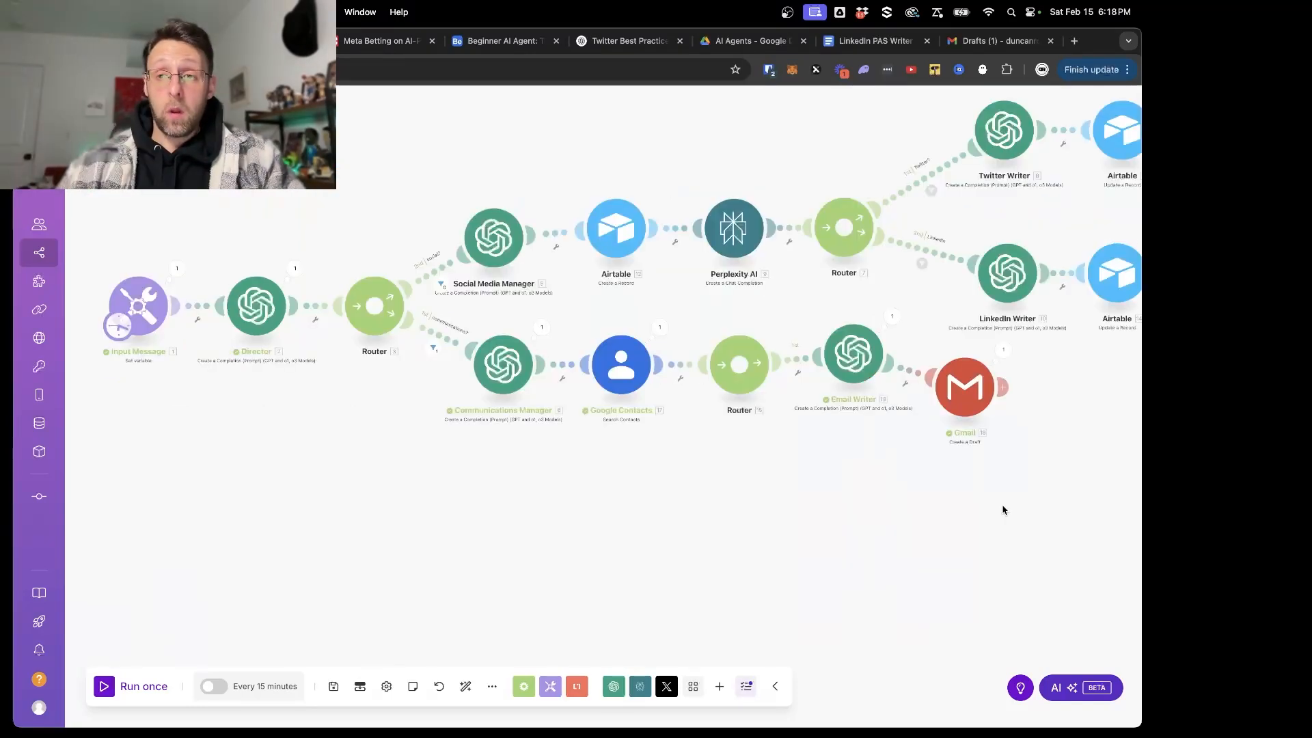
pyautogui.moveTo(257, 429); pyautogui.dragTo(393, 448)
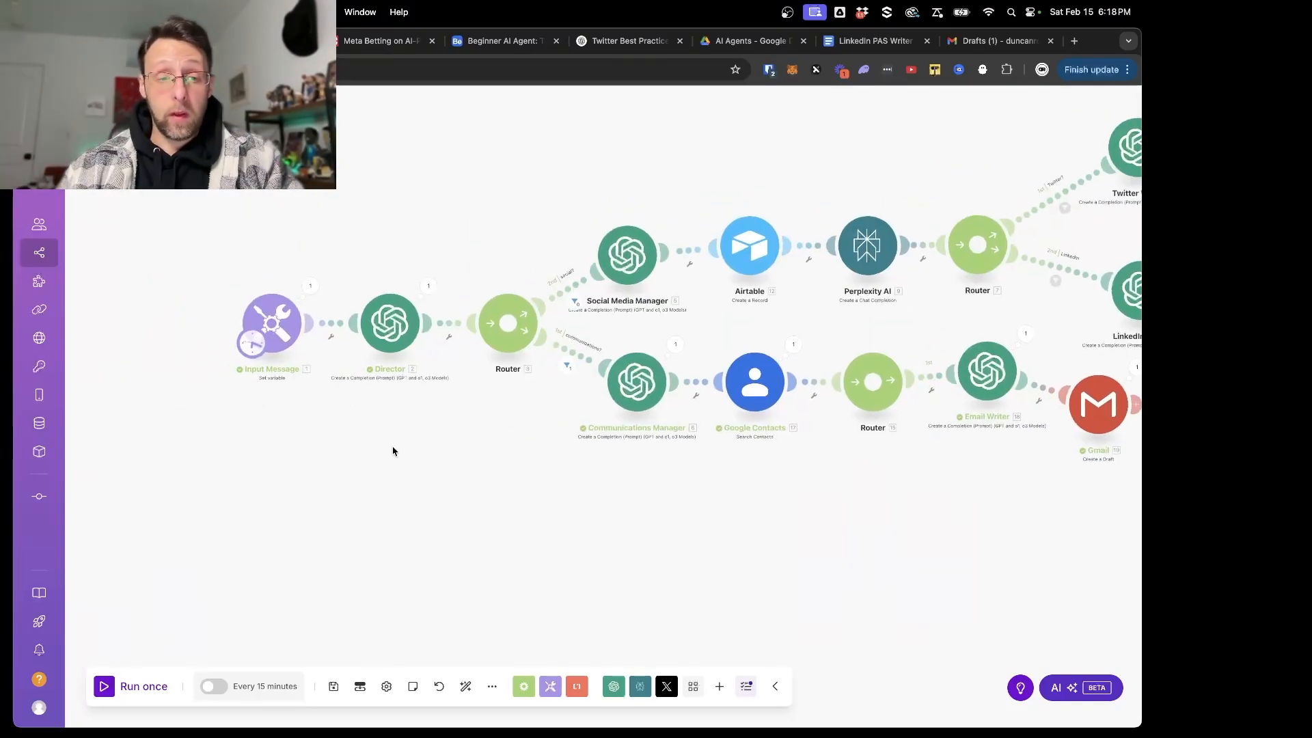
pyautogui.click(276, 325)
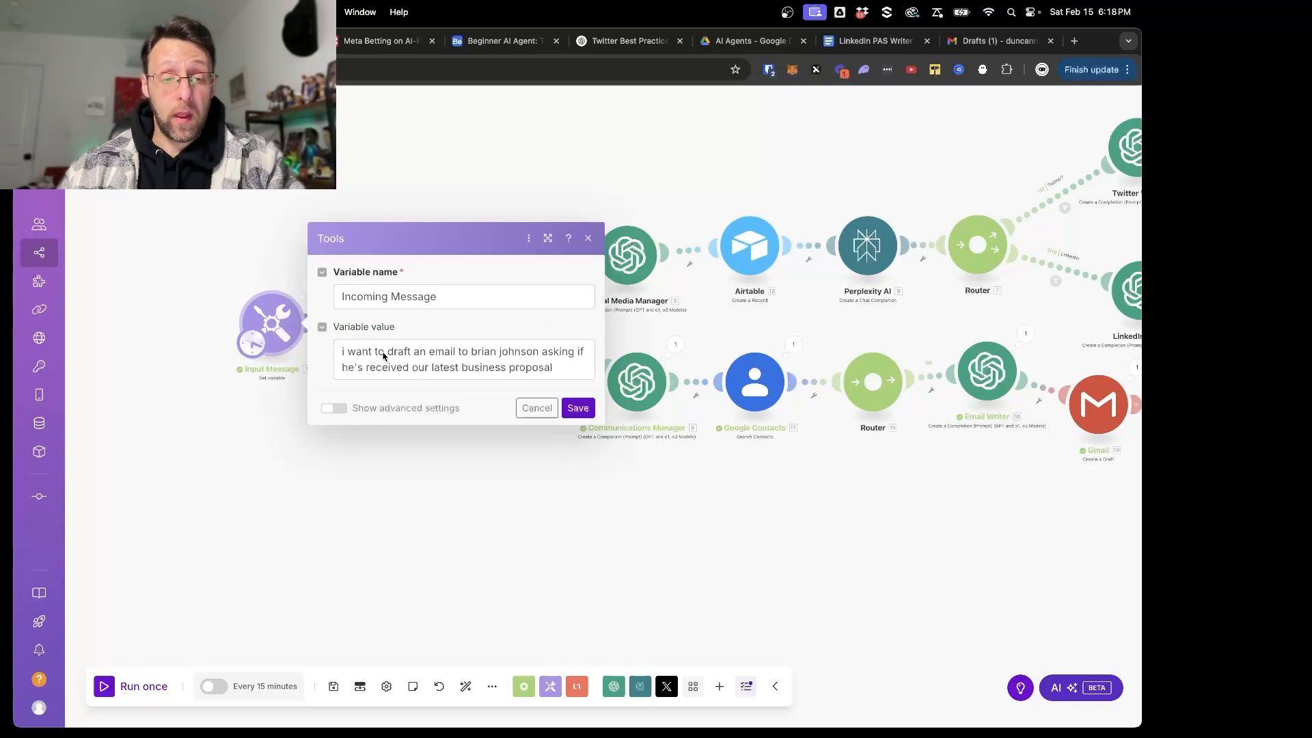
pyautogui.moveTo(388, 352); pyautogui.dragTo(469, 352)
pyautogui.write('sc')
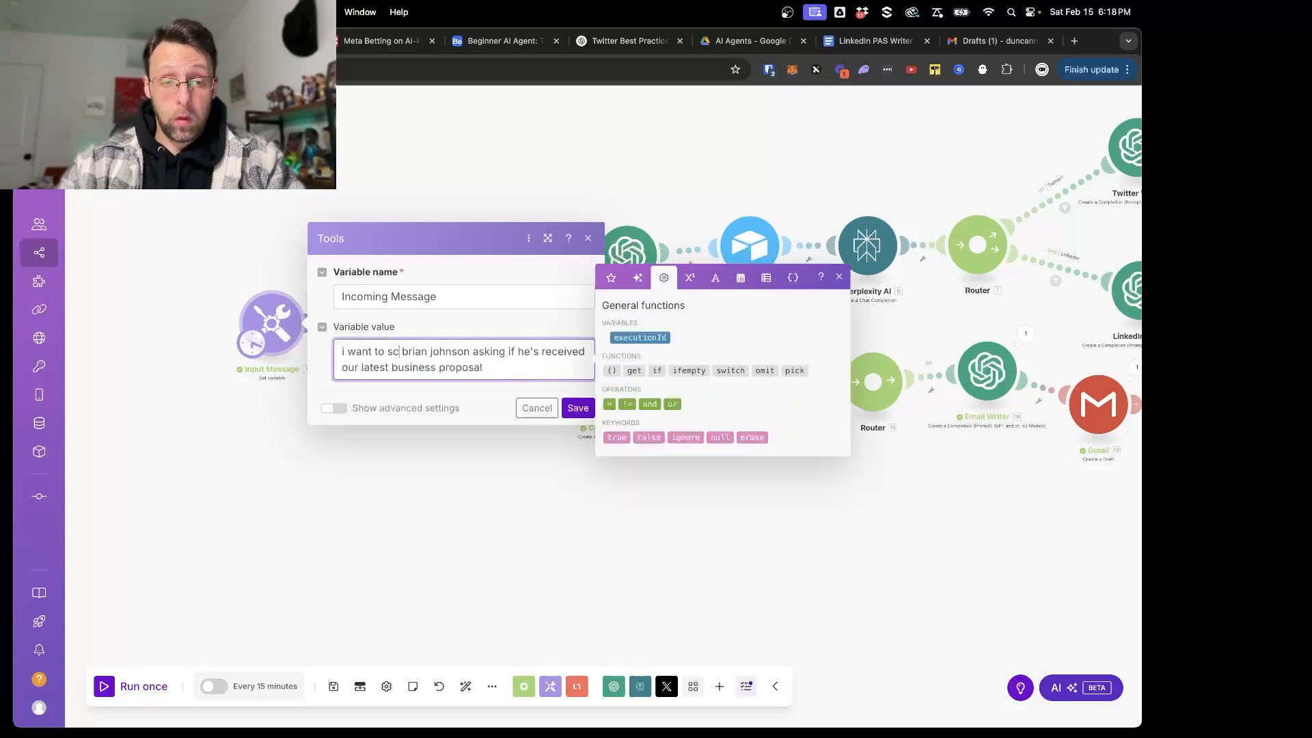
pyautogui.write('heudle a mee')
# - Replace the Incoming Message value with a request to schedule a meeting with the contact for friday at 2pm to talk about our business proposal
pyautogui.press('super+a')
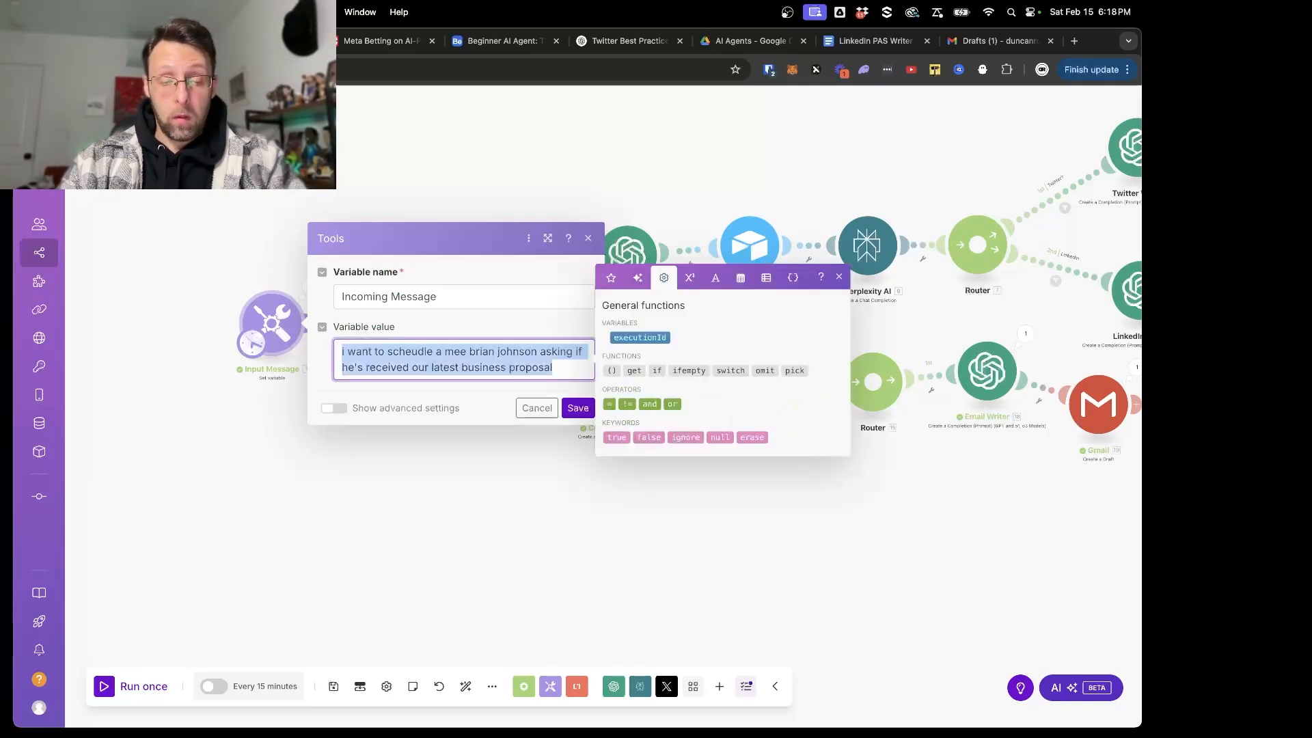
pyautogui.write('schedule a meeting w')
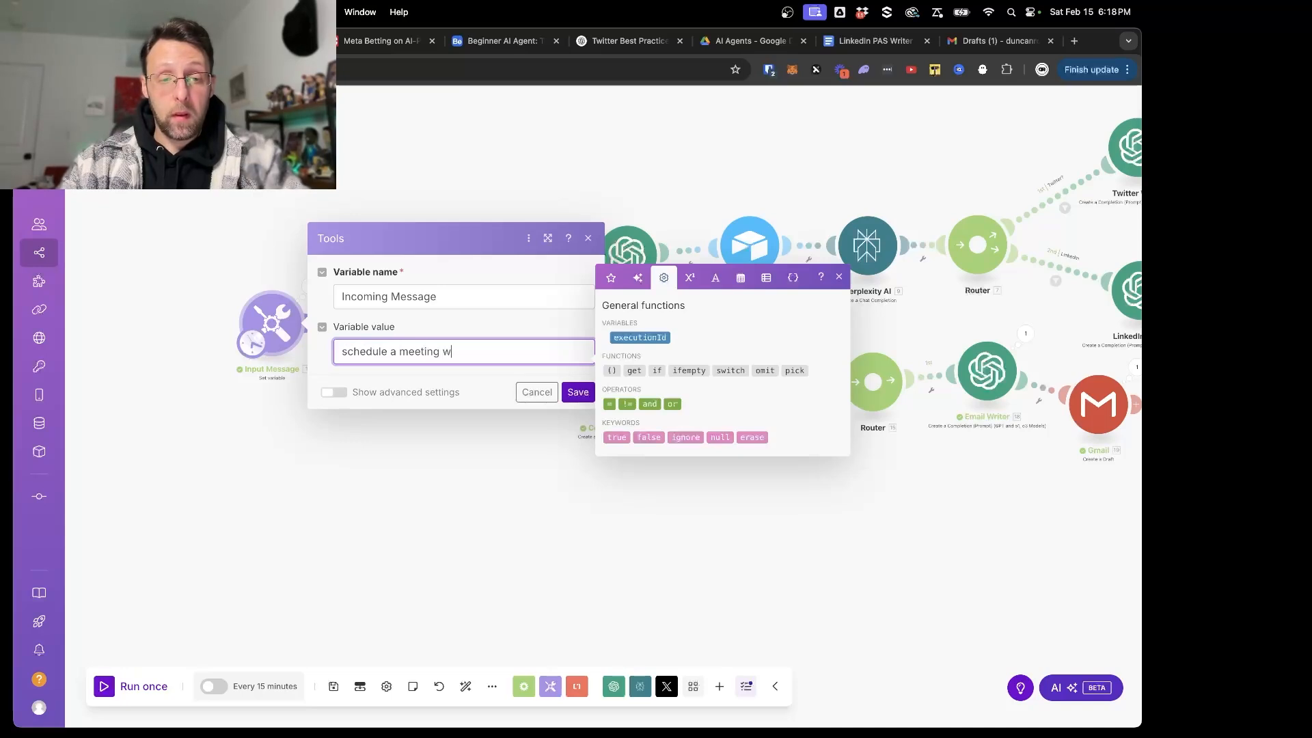
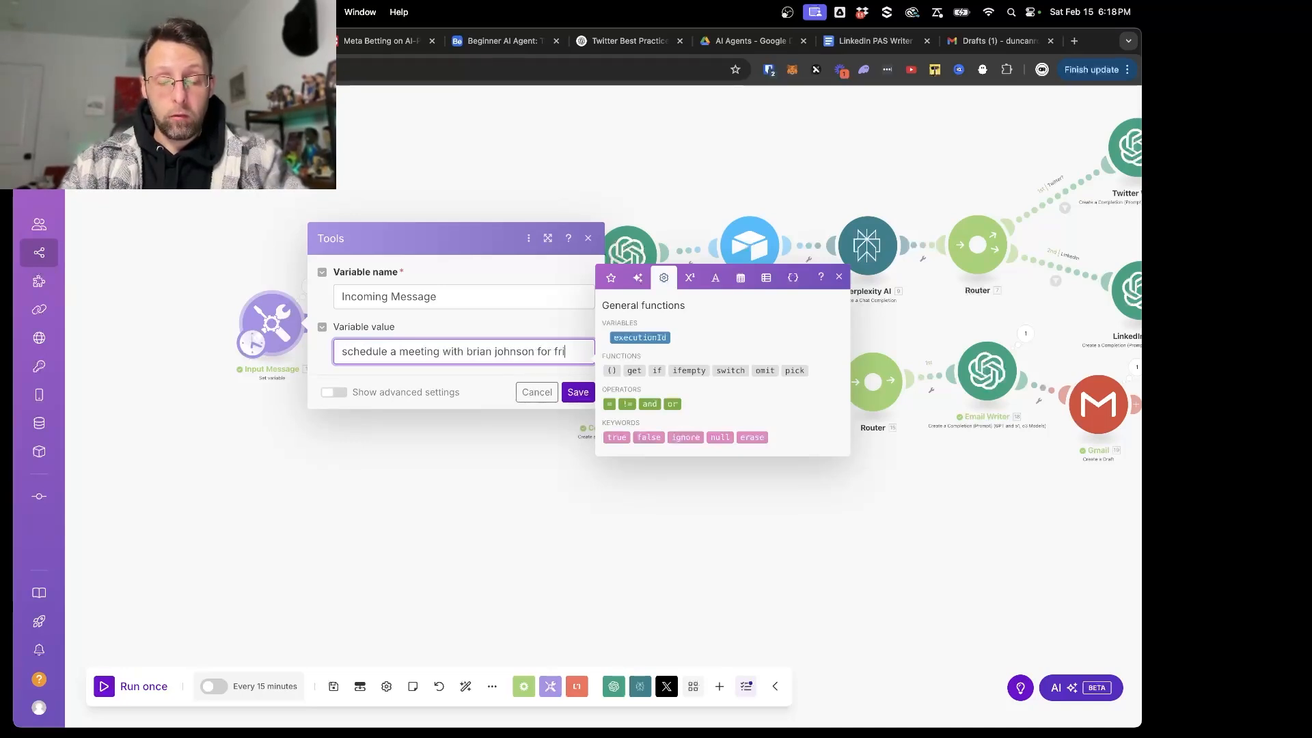
pyautogui.write('day at 2pm')
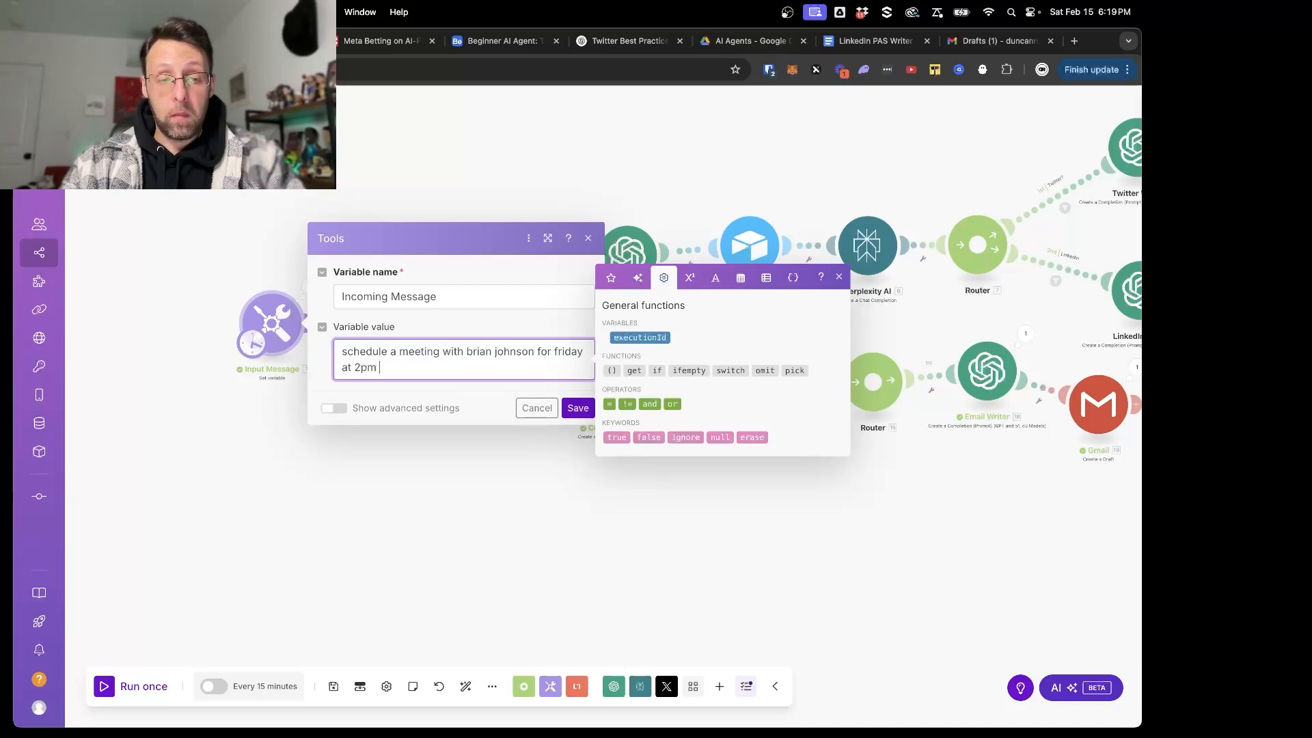
pyautogui.write(' to')
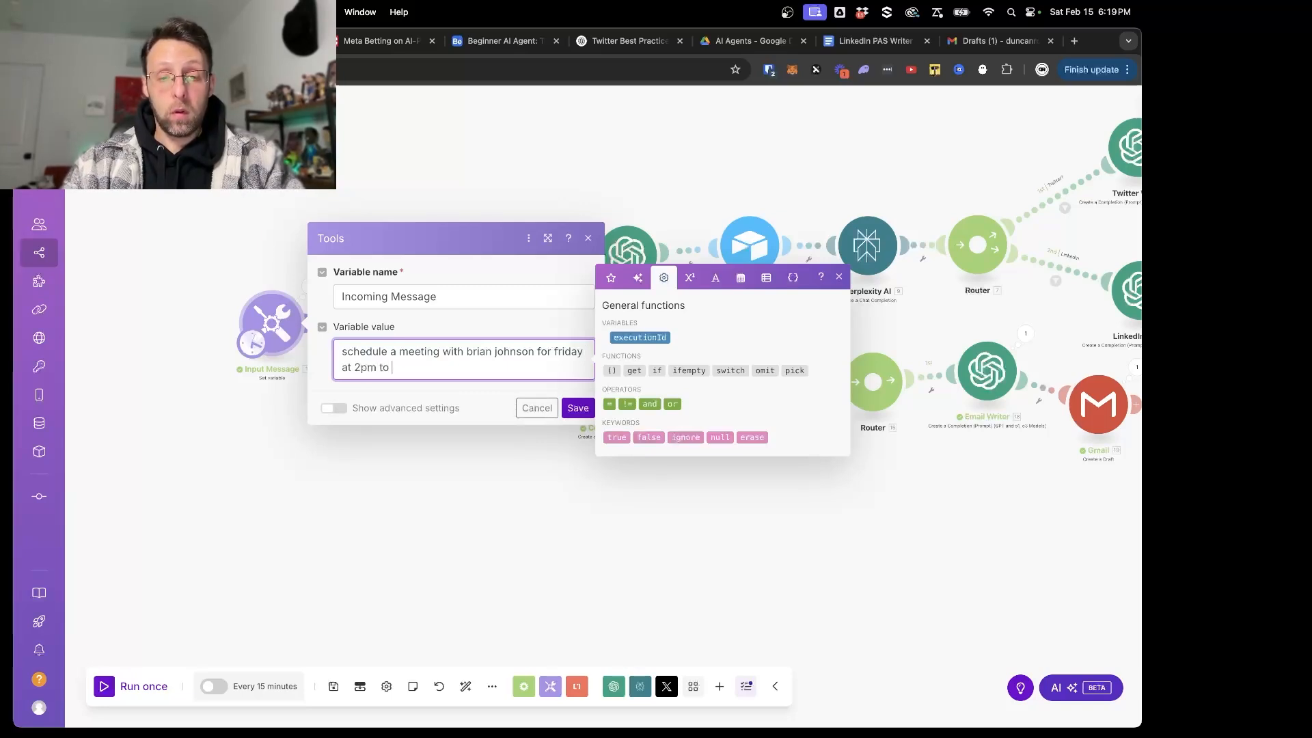
pyautogui.write(' talk about our ')
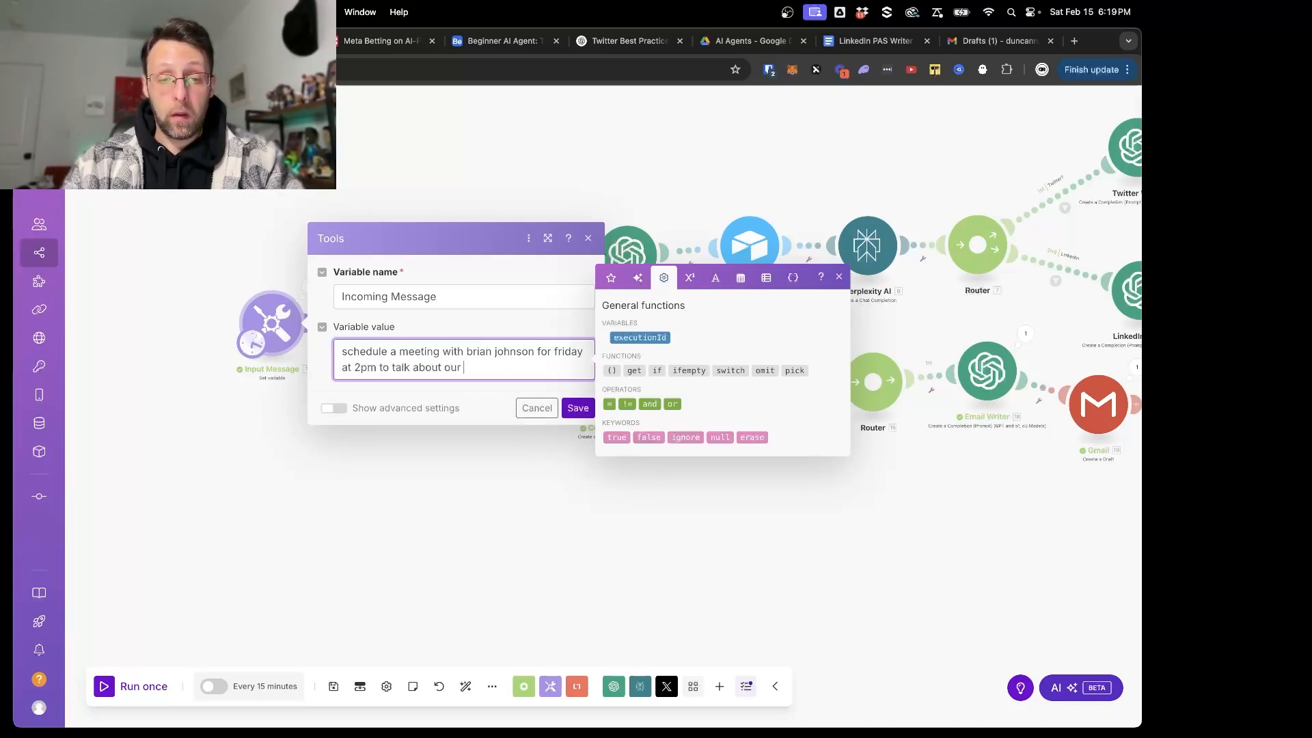
pyautogui.write('business pr')
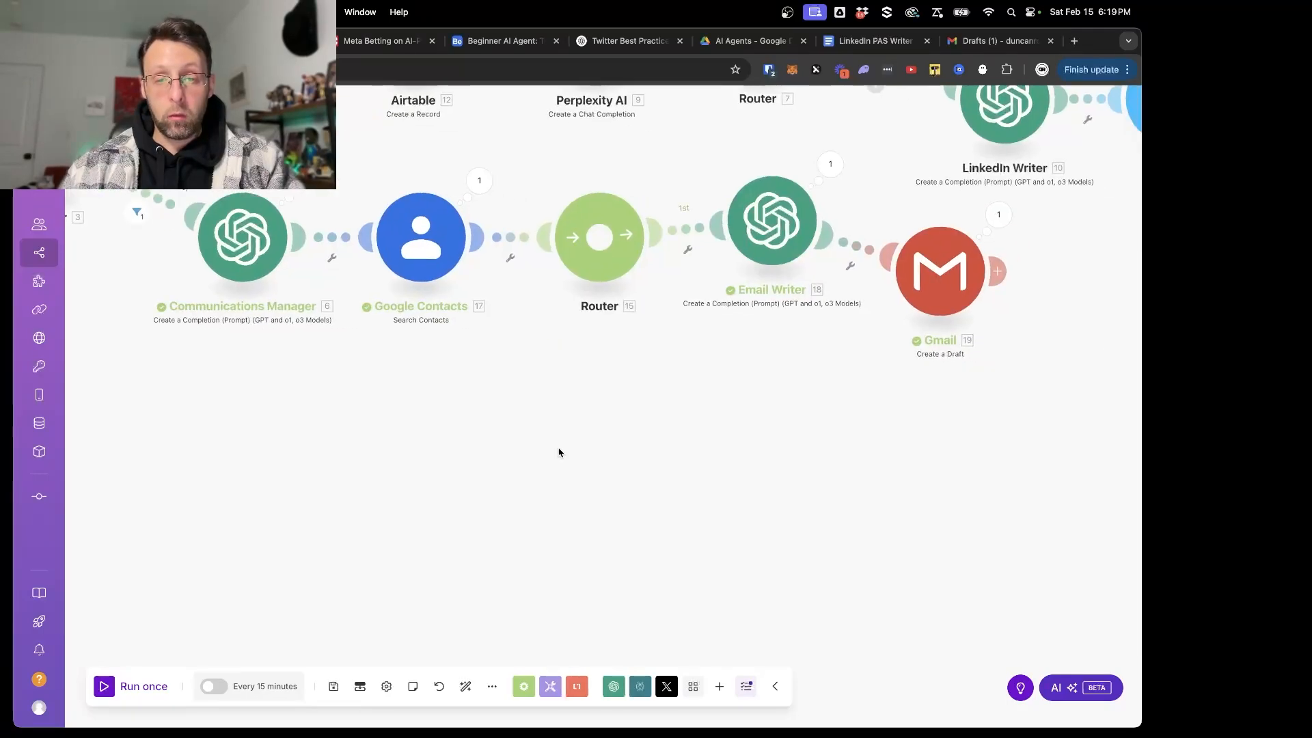
# - Add an OpenAI Create a Completion module on a second route of the router after Google Contacts, and arrange it below the Email Writer
pyautogui.scroll(-3, 567, 437)
pyautogui.click(613, 305)
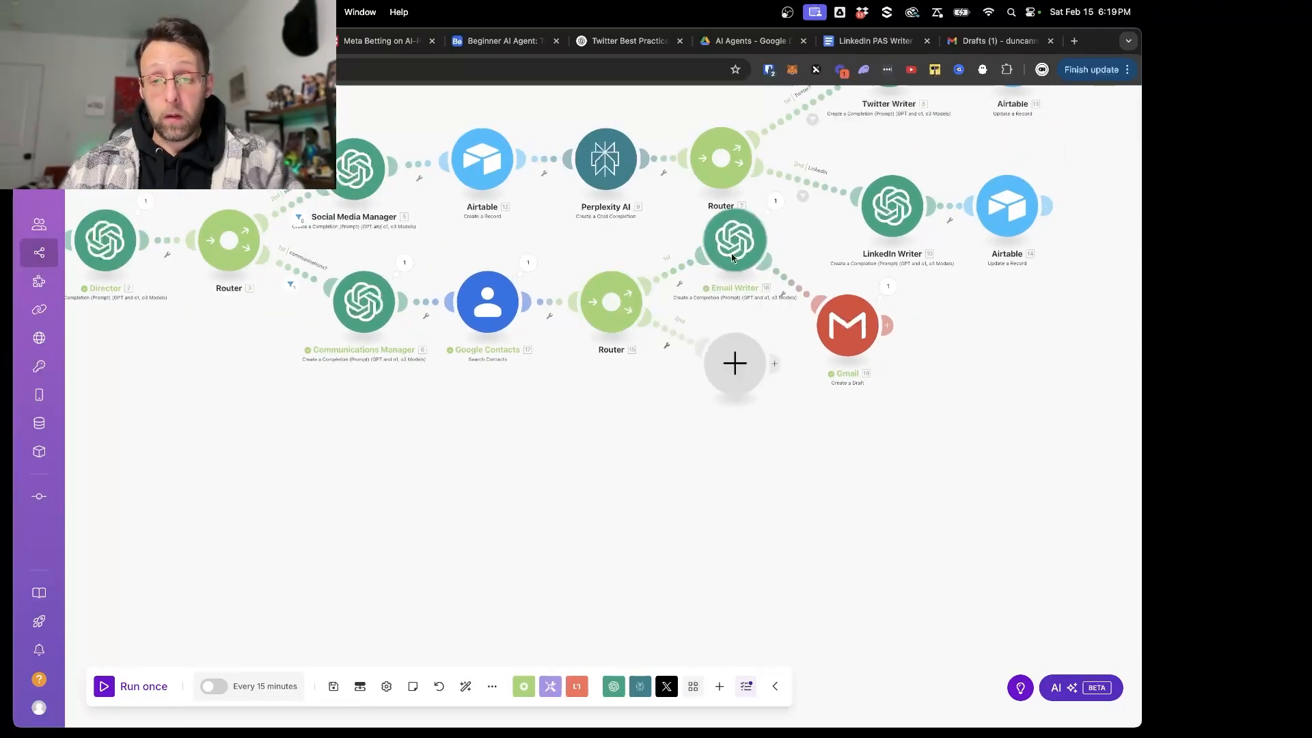
pyautogui.click(735, 363)
pyautogui.click(829, 251)
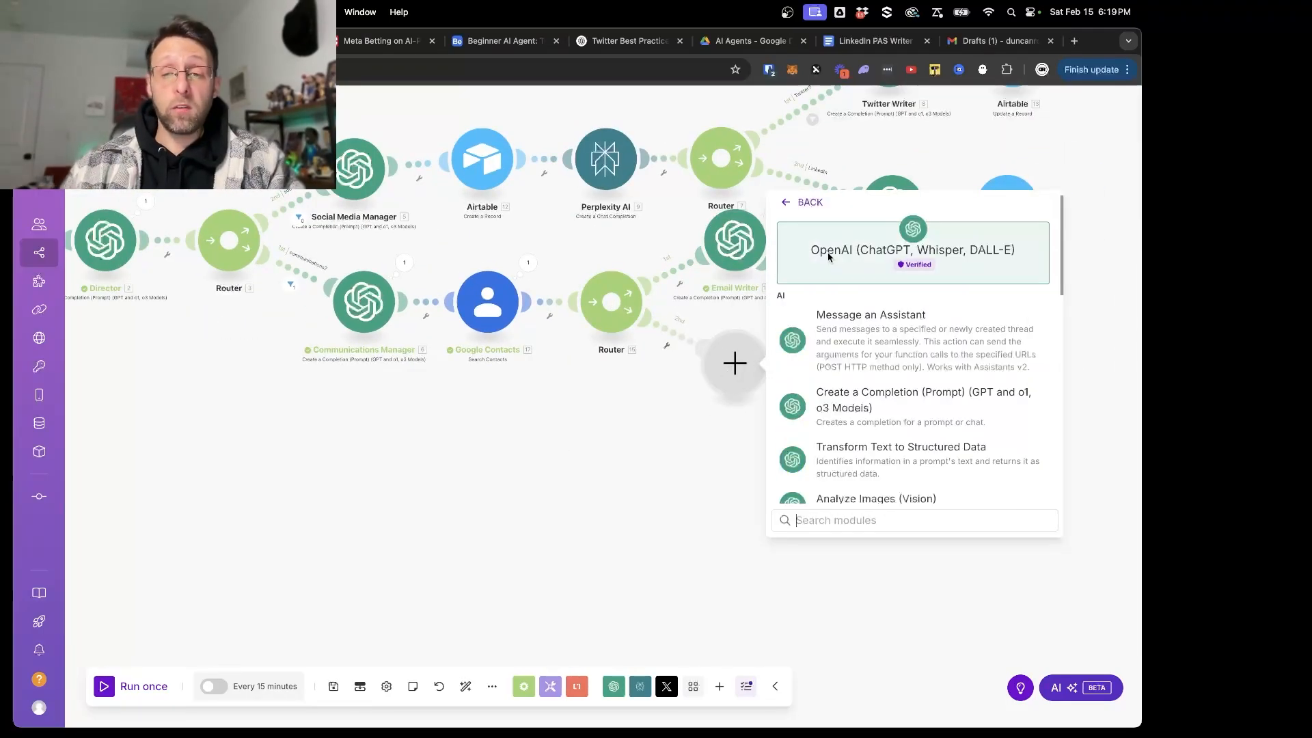
pyautogui.click(853, 351)
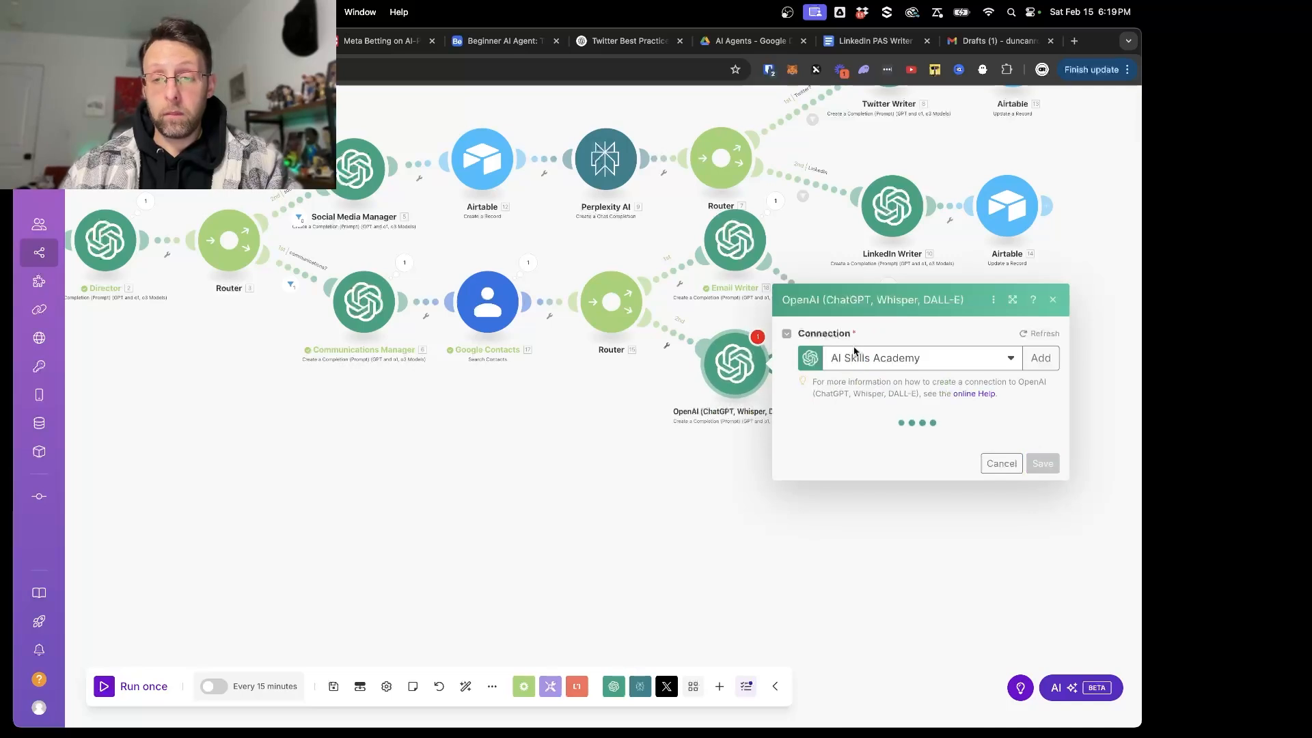
pyautogui.click(1002, 473)
pyautogui.moveTo(735, 362); pyautogui.dragTo(692, 420)
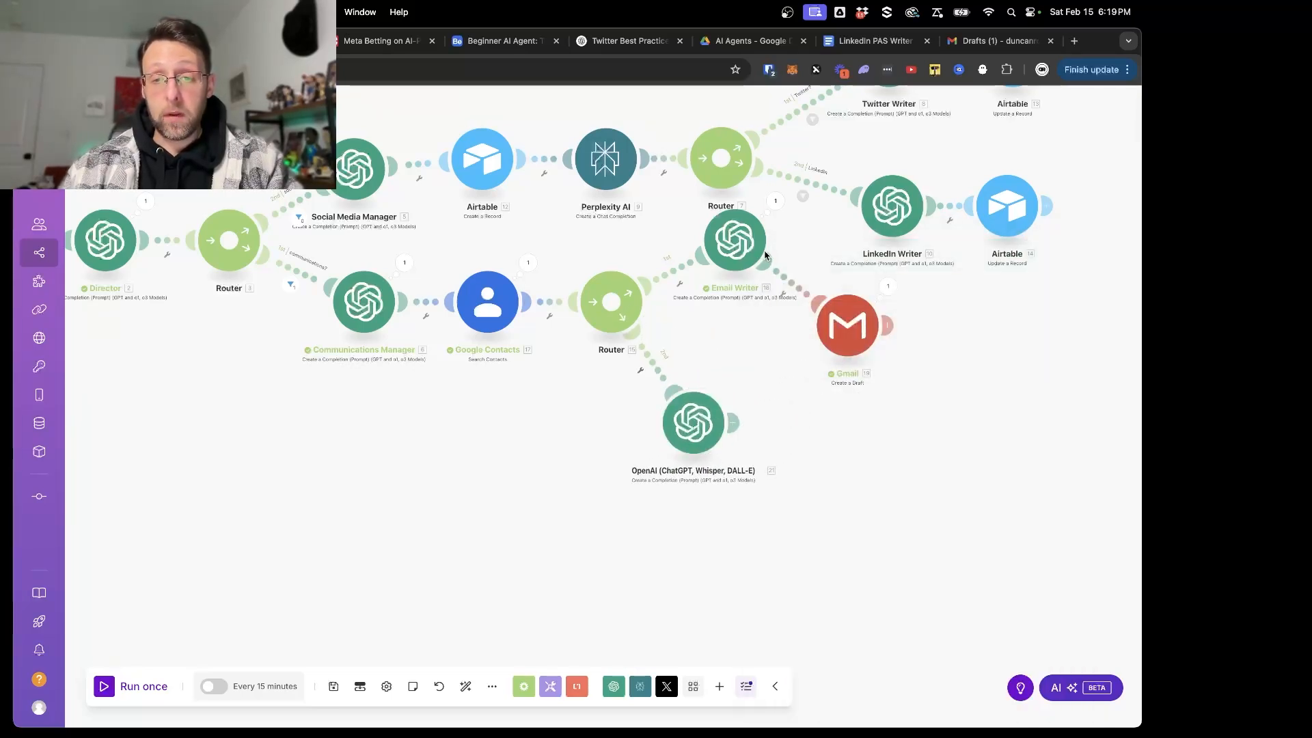
pyautogui.moveTo(740, 247); pyautogui.dragTo(750, 317)
# - Add a Google Calendar Create an Event module after the new OpenAI module and choose the primary calendar as its Calendar ID
pyautogui.click(733, 422)
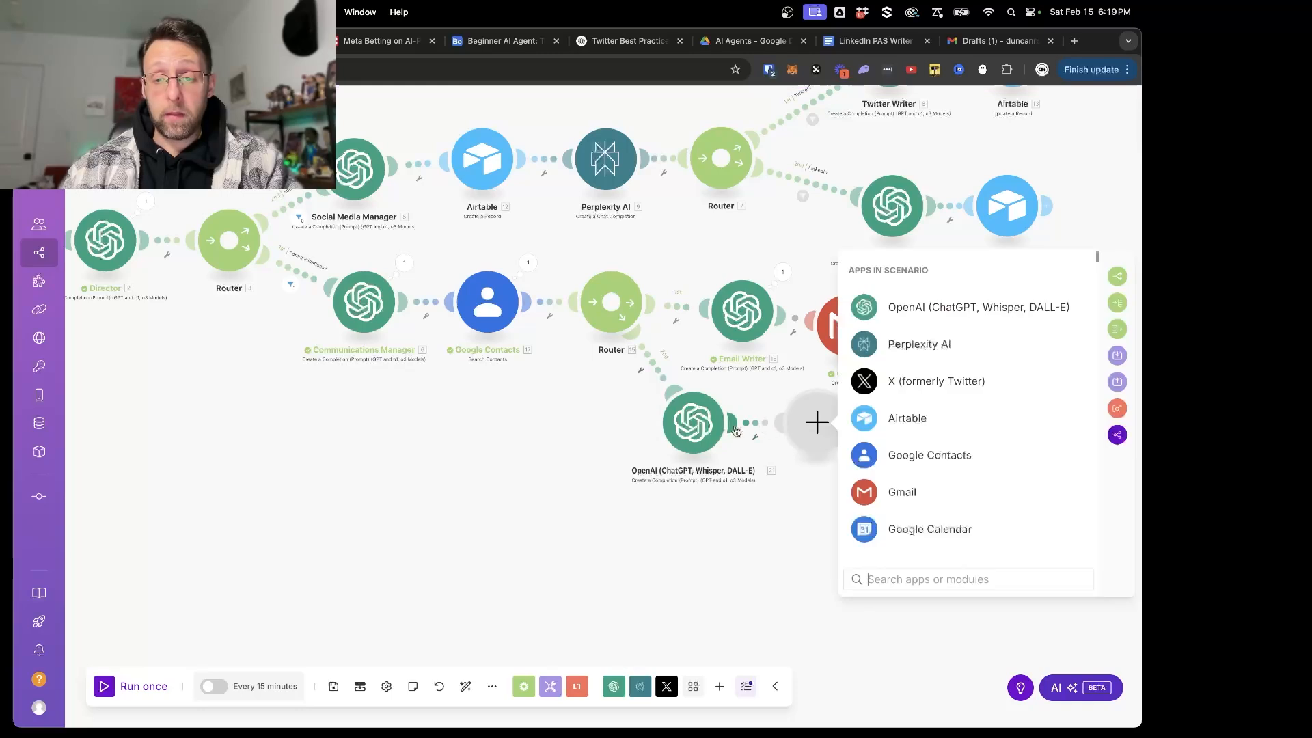
pyautogui.write('google cal')
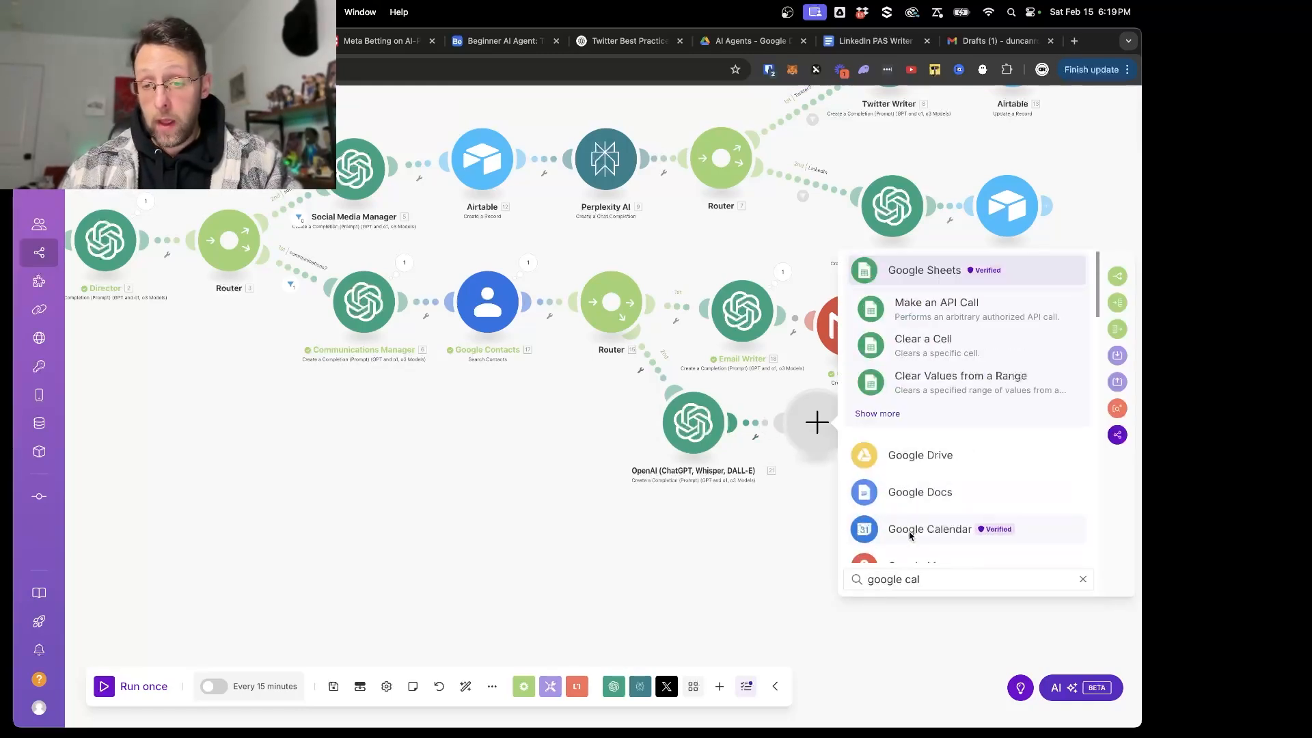
pyautogui.click(912, 531)
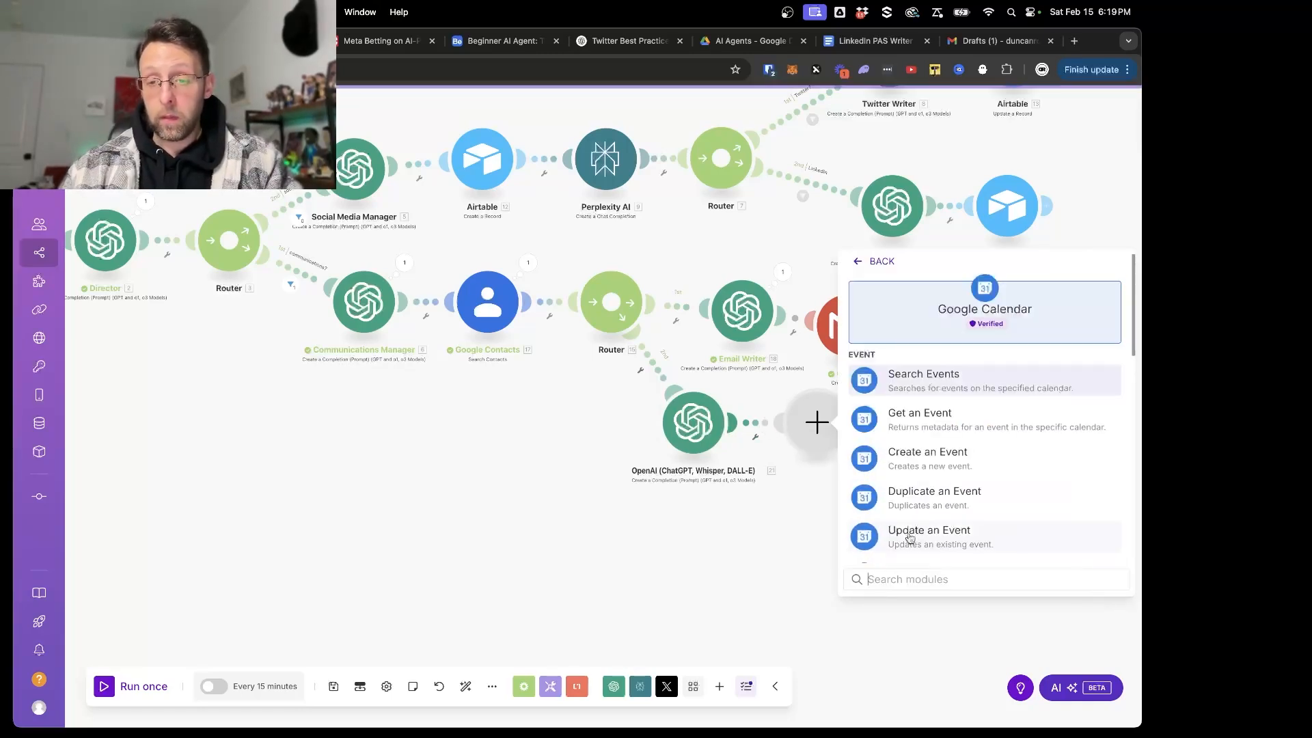
pyautogui.click(931, 457)
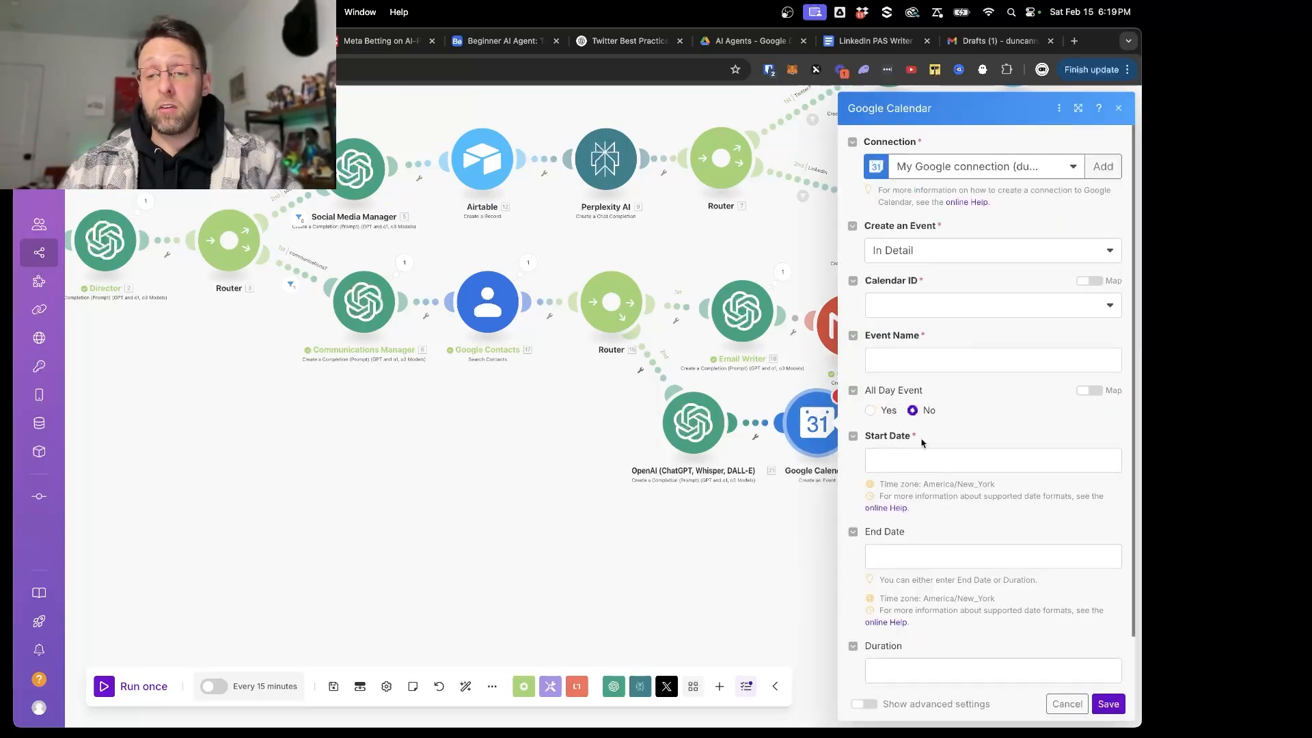
pyautogui.click(908, 305)
pyautogui.click(906, 328)
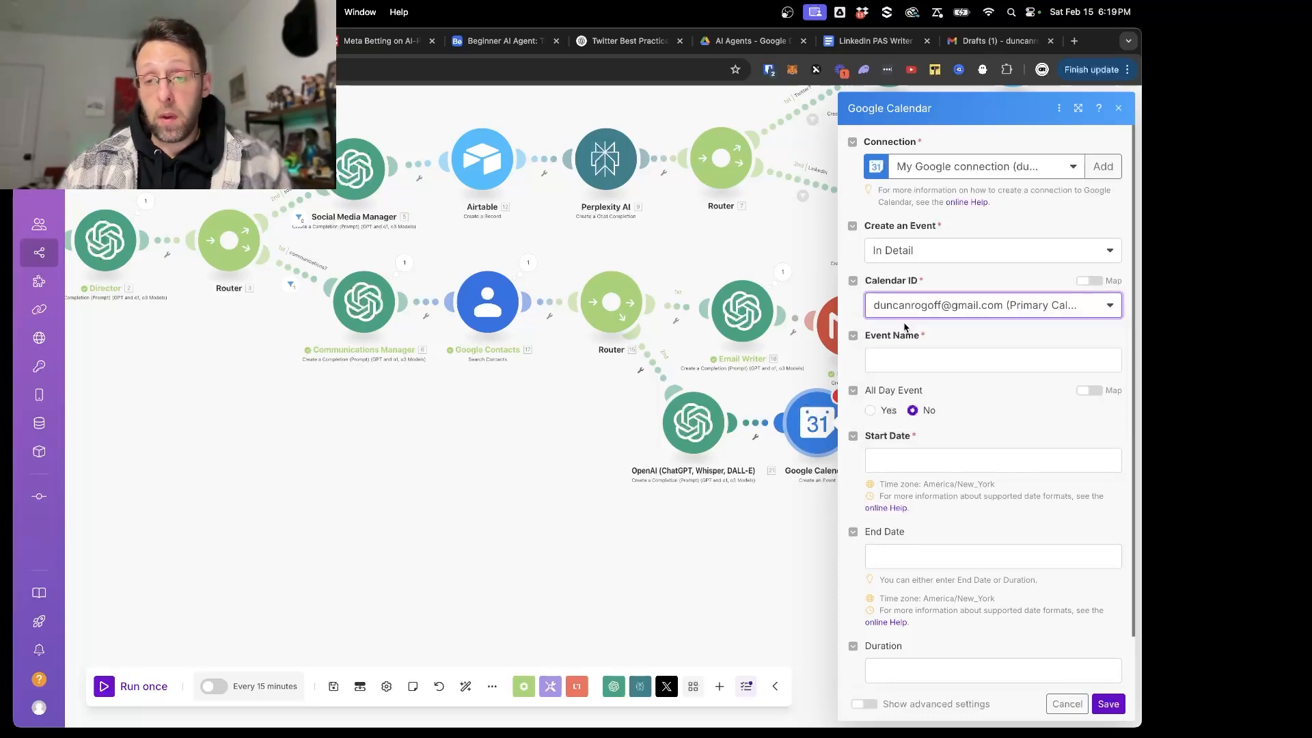
# - Review the Event Name, Start Date, End Date and Duration fields that the calendar event needs, and close the module's settings
pyautogui.click(902, 357)
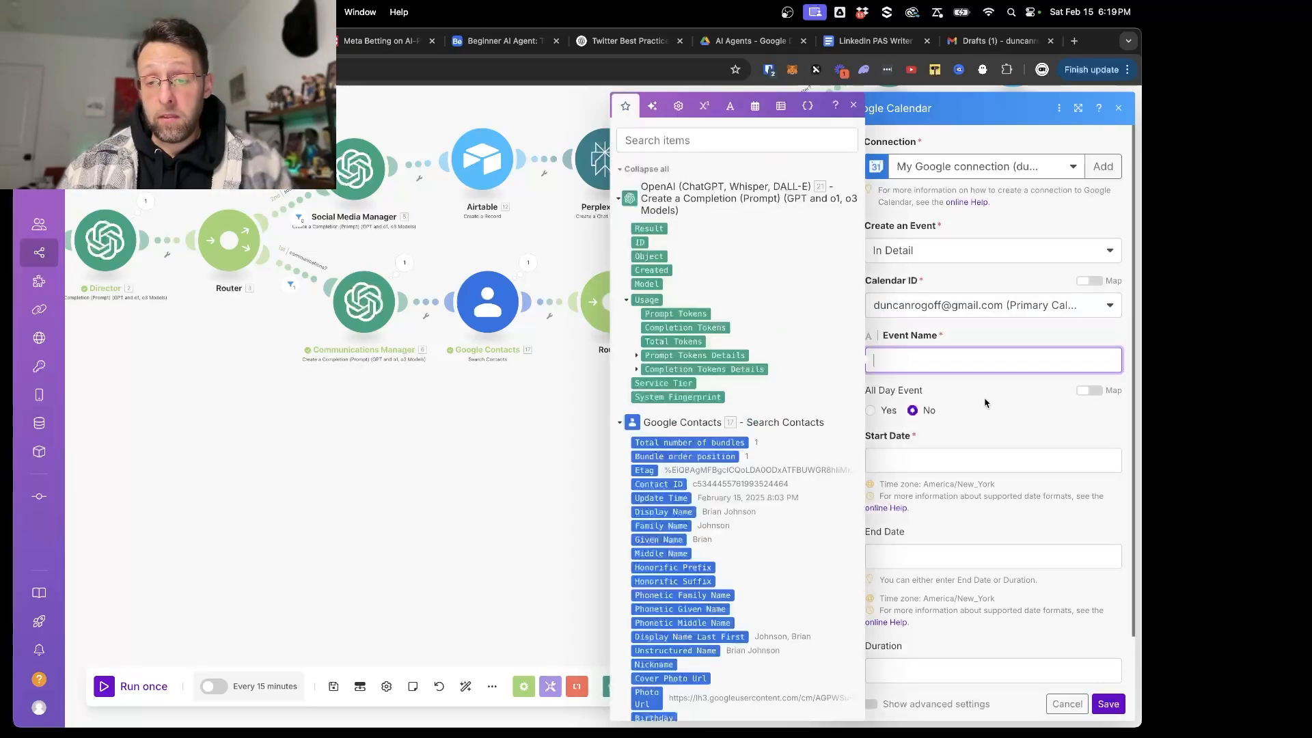
pyautogui.click(986, 405)
pyautogui.click(946, 485)
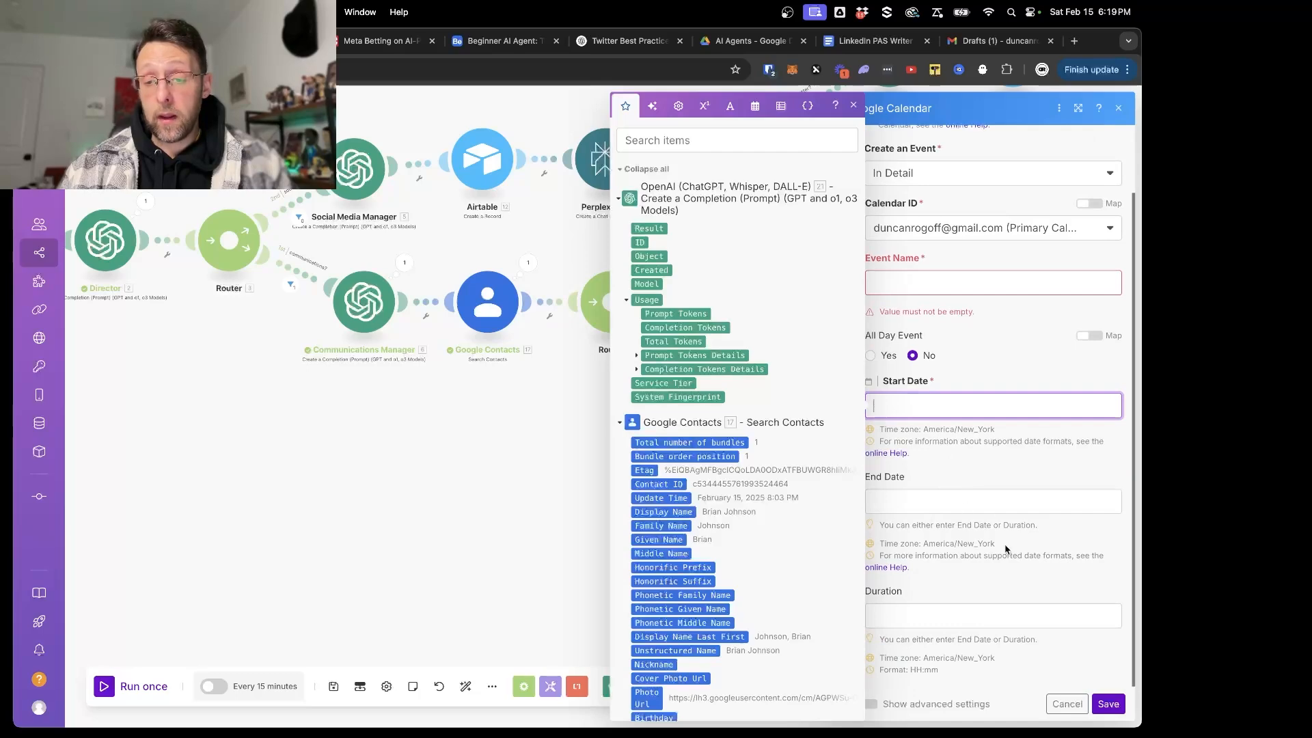
pyautogui.click(917, 622)
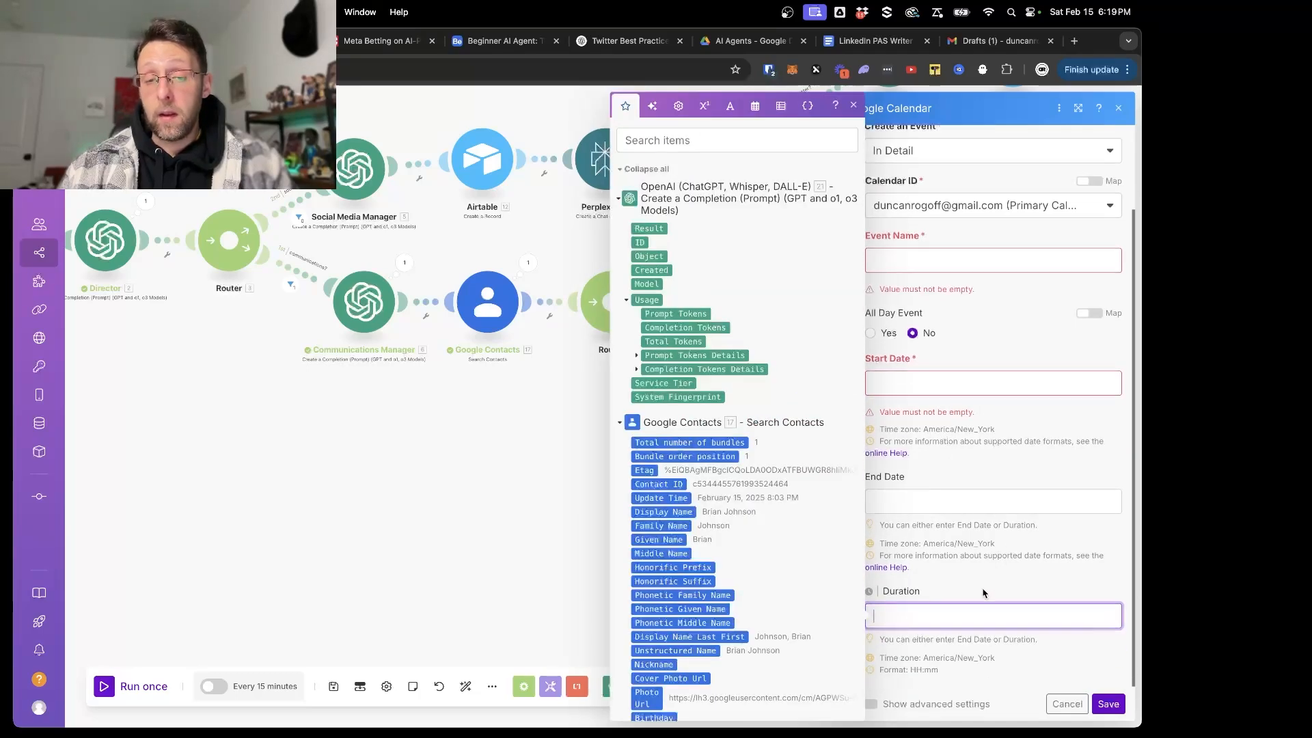
pyautogui.click(984, 594)
pyautogui.click(365, 487)
# - Specify a "1 hour" meeting in the Input Message module's variable value and save it
pyautogui.hscroll(-5, 365, 487)
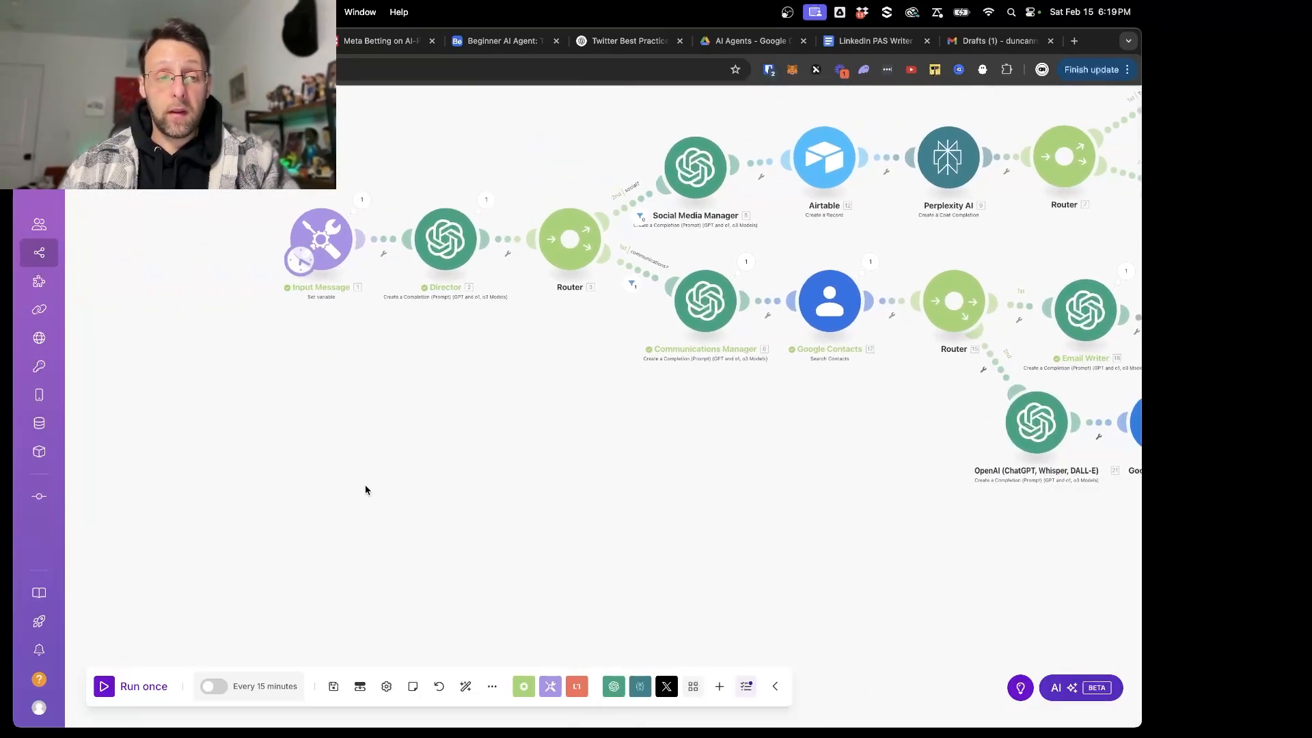
pyautogui.click(321, 239)
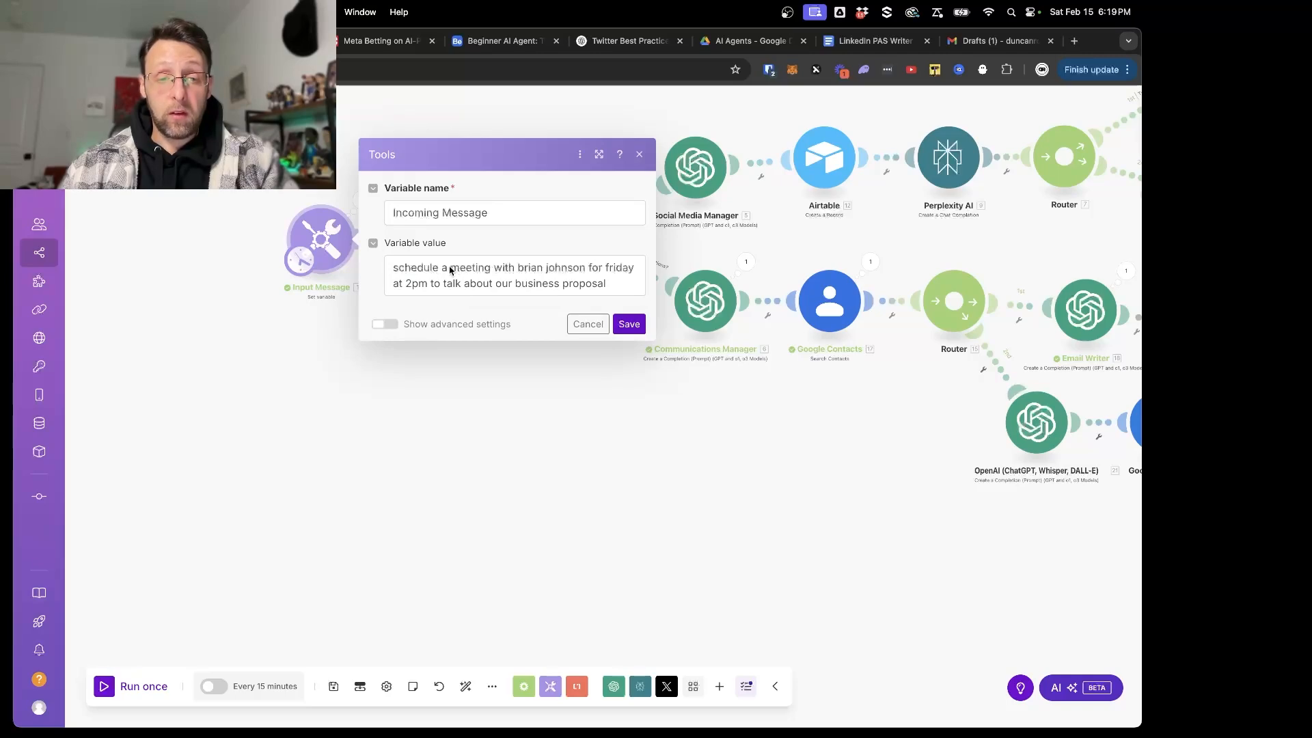
pyautogui.click(450, 270)
pyautogui.write('1 hour')
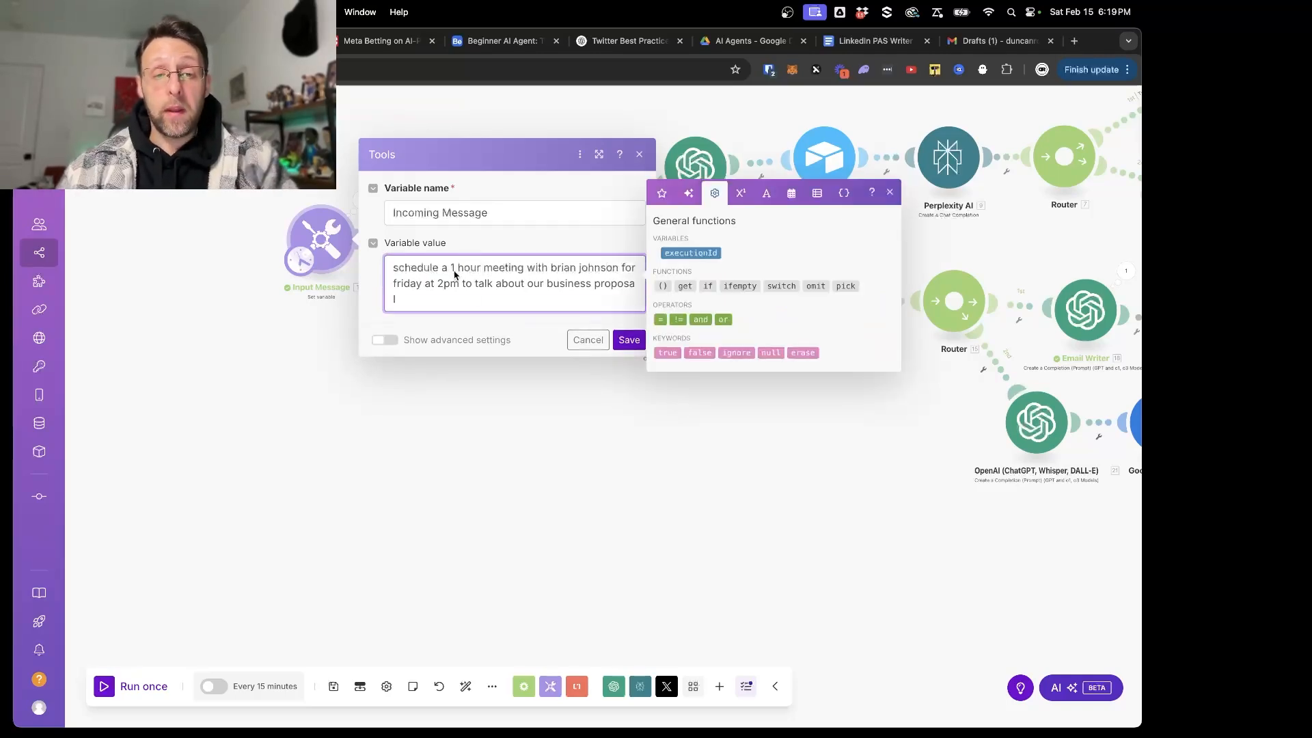
pyautogui.click(629, 340)
# - Open the new OpenAI module before Google Calendar and set its model to GPT-4o: gpt-4o (system)
pyautogui.scroll(-2, 870, 501)
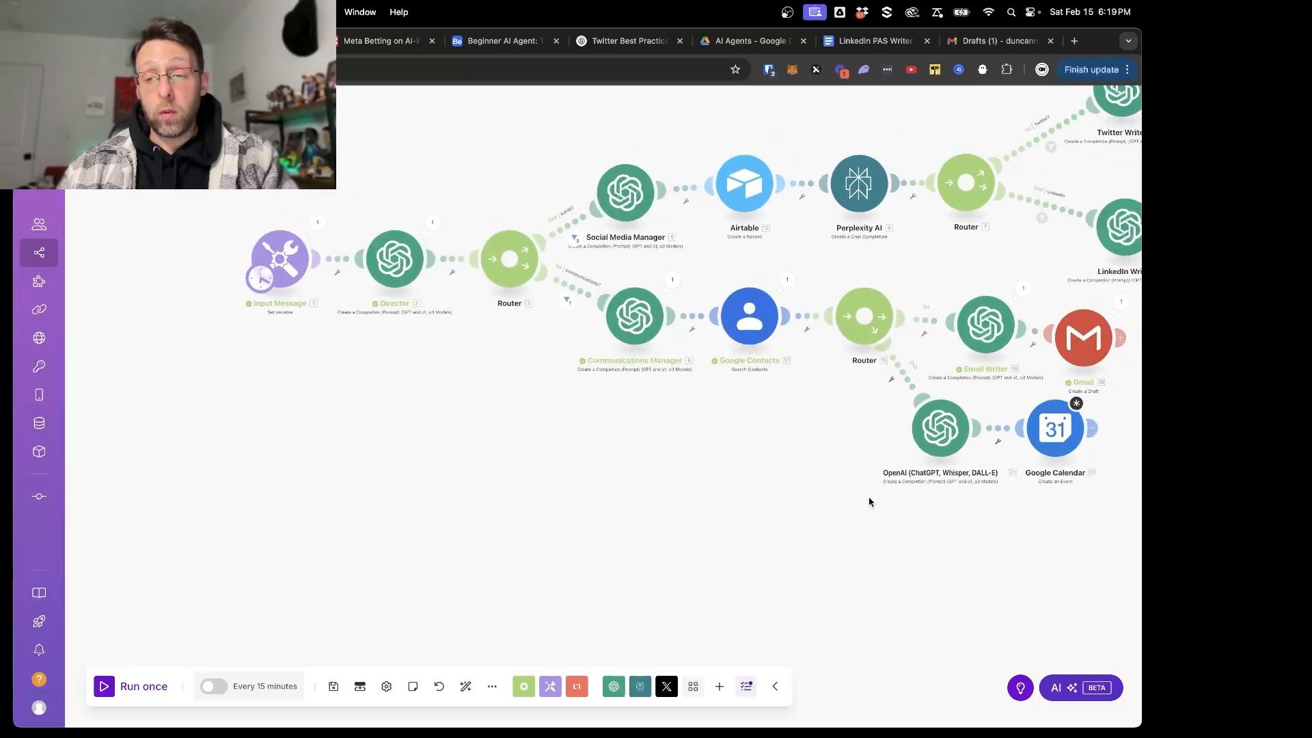
pyautogui.scroll(5, 869, 503)
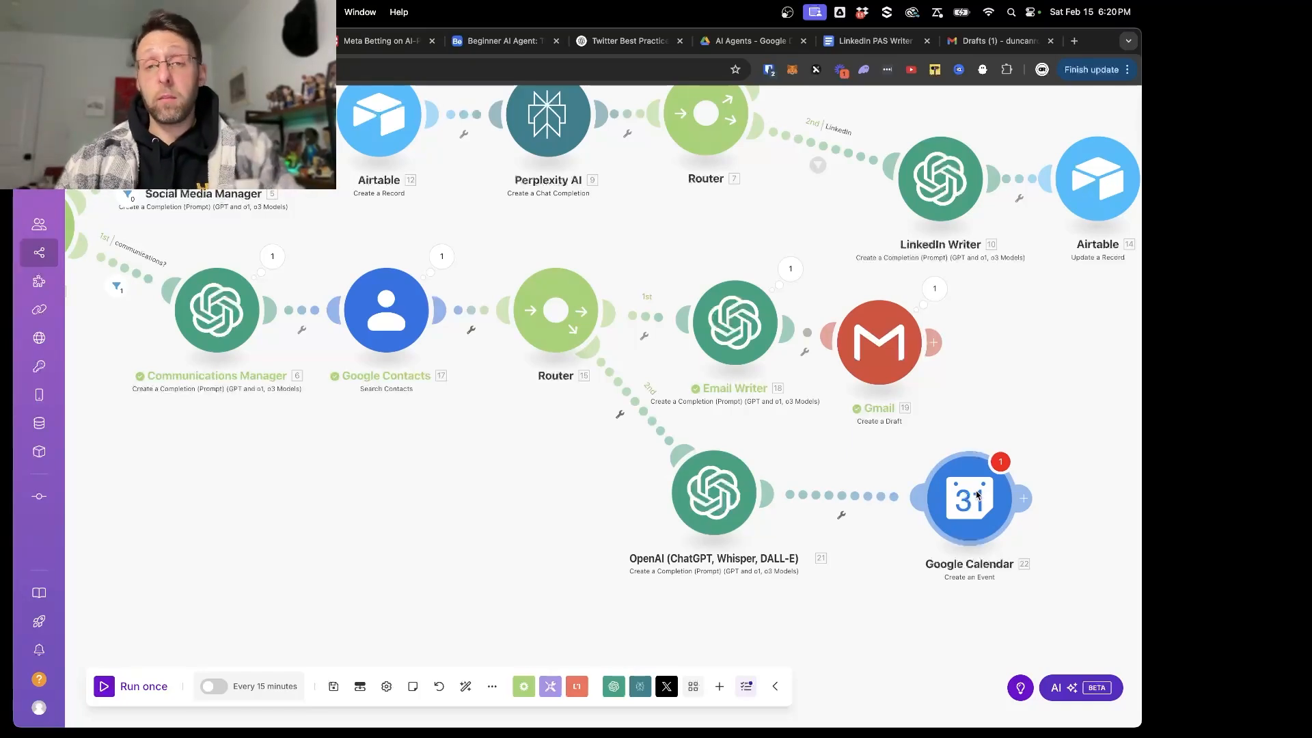
pyautogui.click(712, 496)
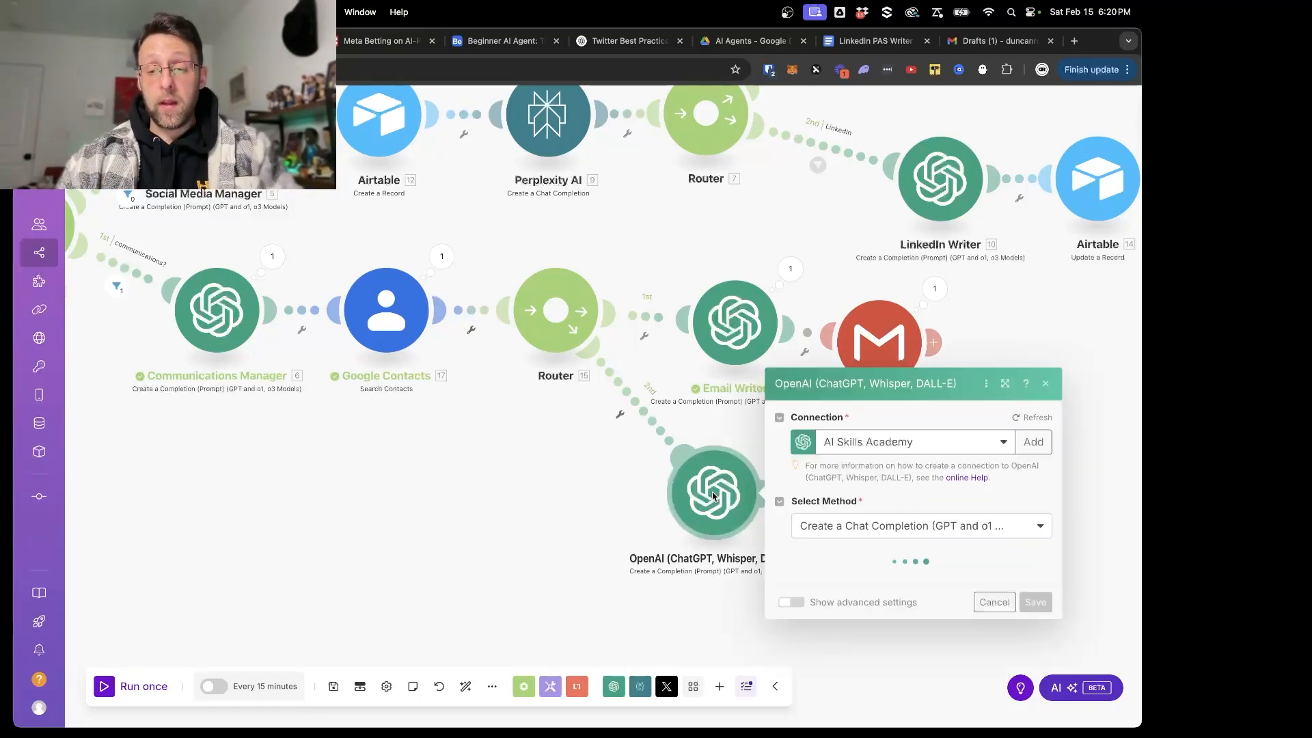
pyautogui.click(862, 435)
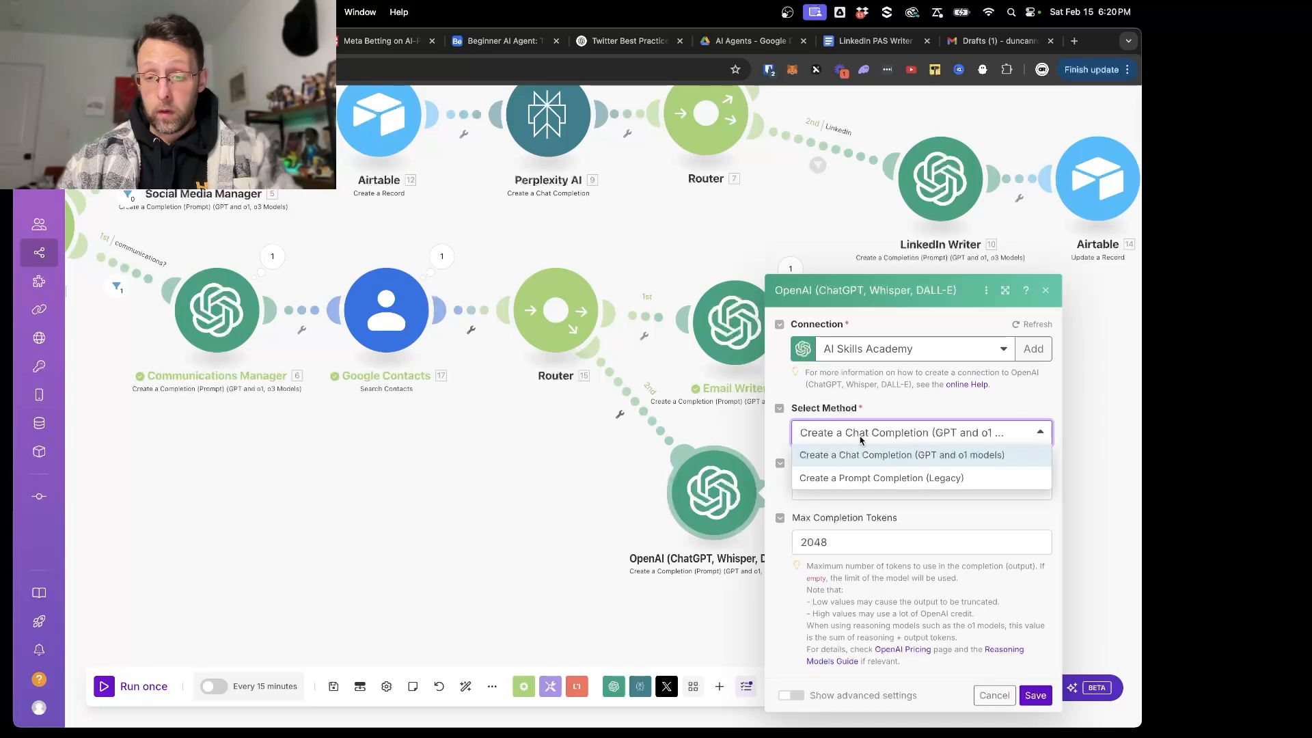
pyautogui.click(862, 438)
pyautogui.click(865, 488)
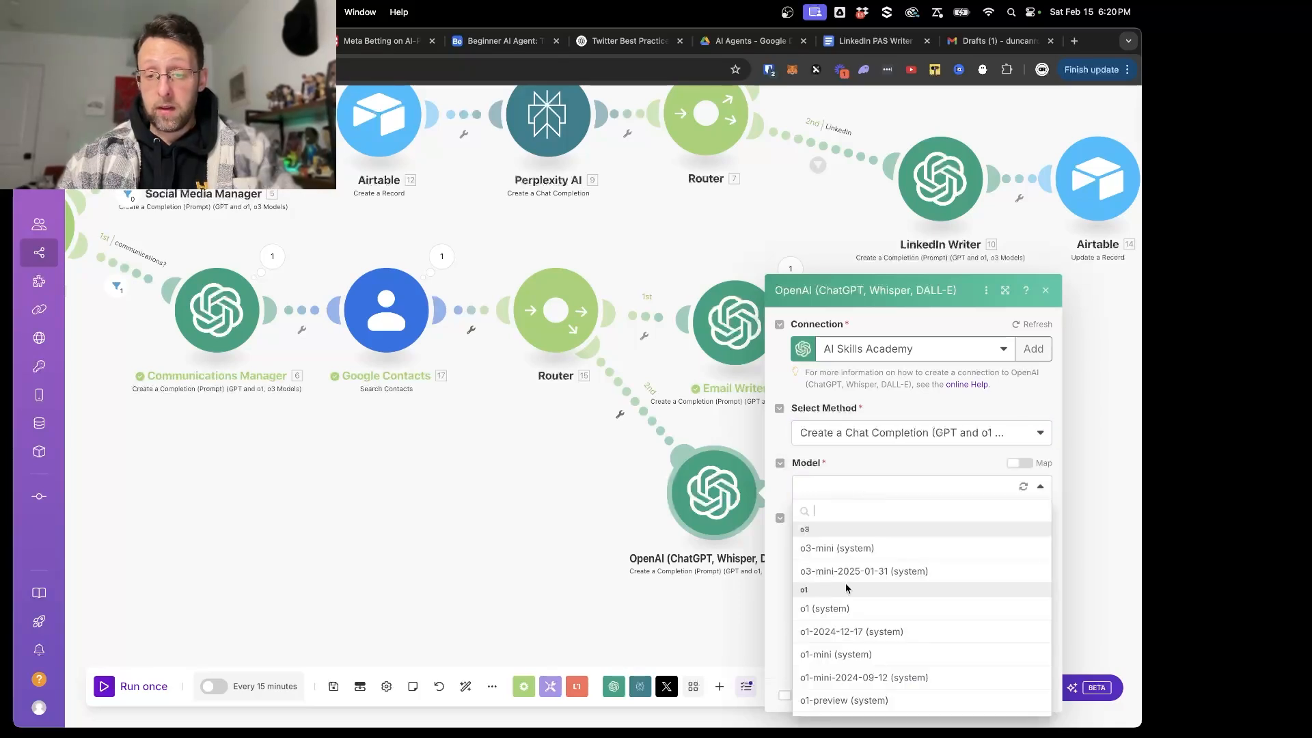
pyautogui.scroll(-5, 846, 584)
pyautogui.click(848, 562)
# - Give the first message the Developer / System role and the text "You are a helpful and intelligent scheduling assistant."
pyautogui.click(499, 448)
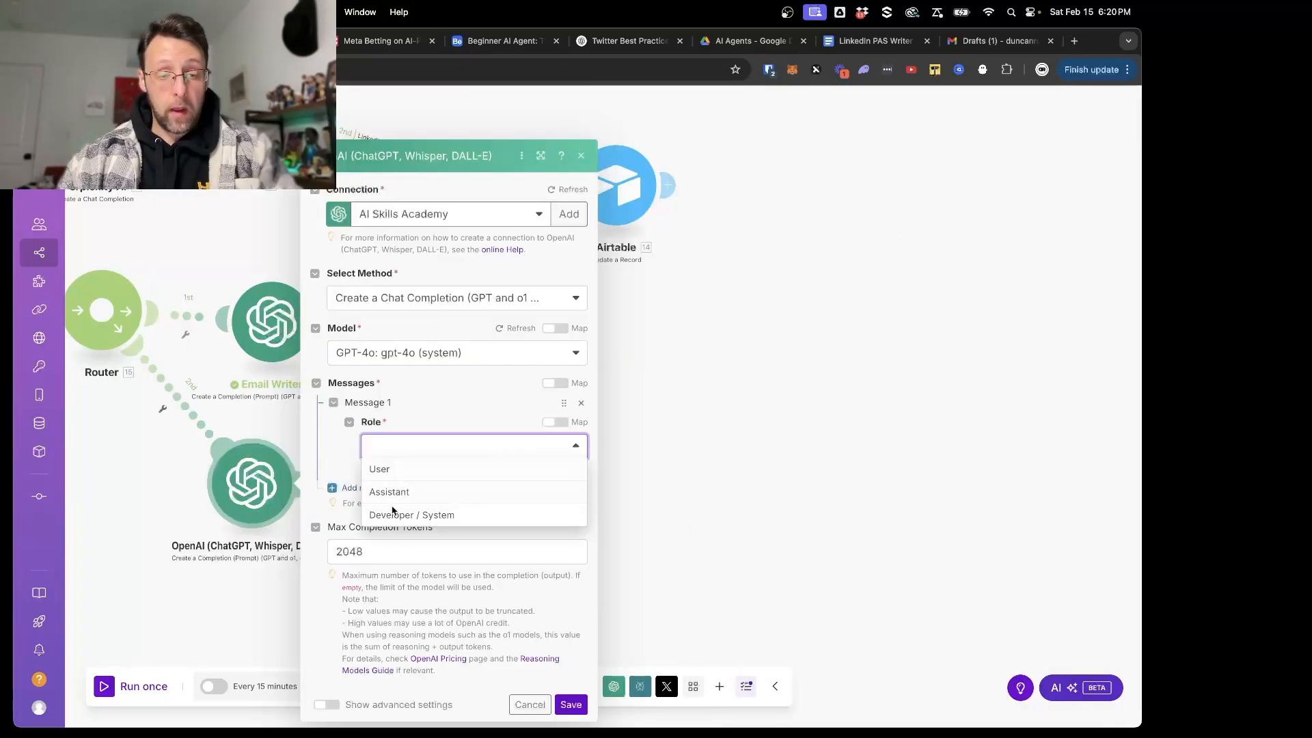
pyautogui.click(393, 513)
pyautogui.click(436, 454)
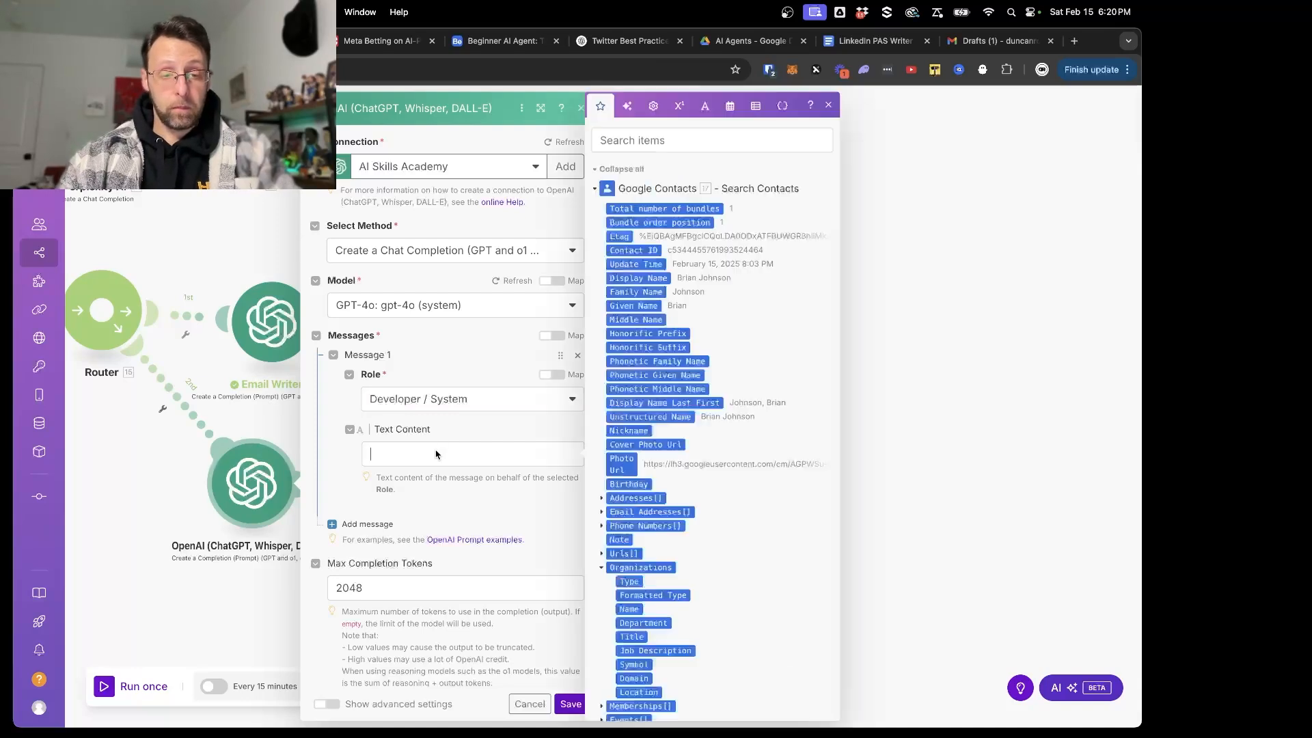
pyautogui.write('You are a helpful')
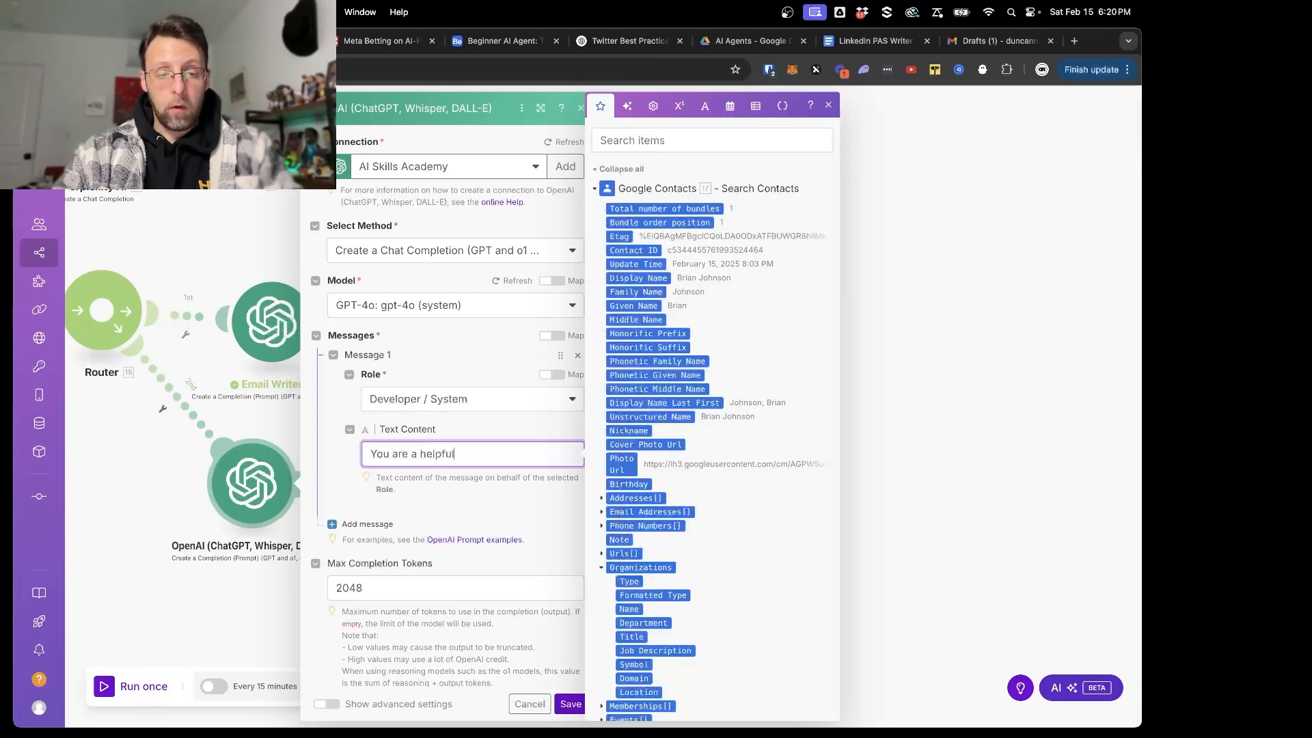
pyautogui.write(' and intelligent sc')
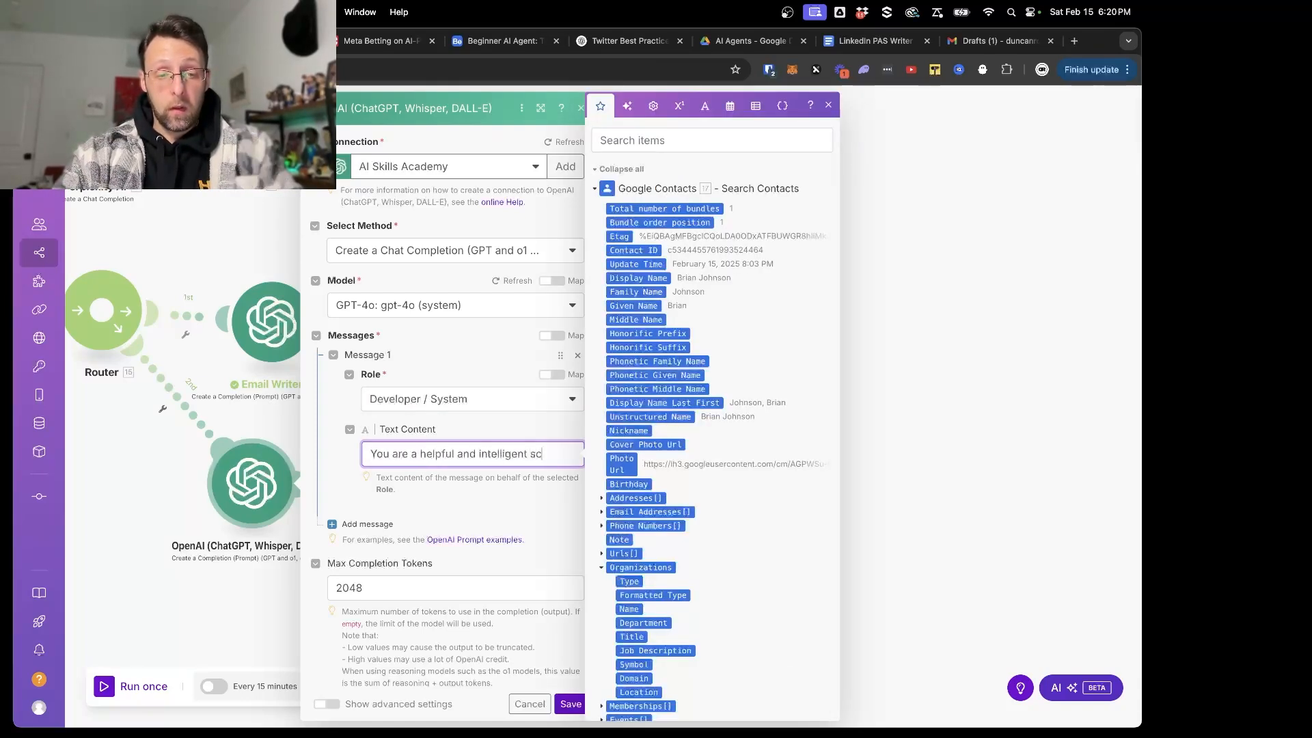
pyautogui.write('heduling assista')
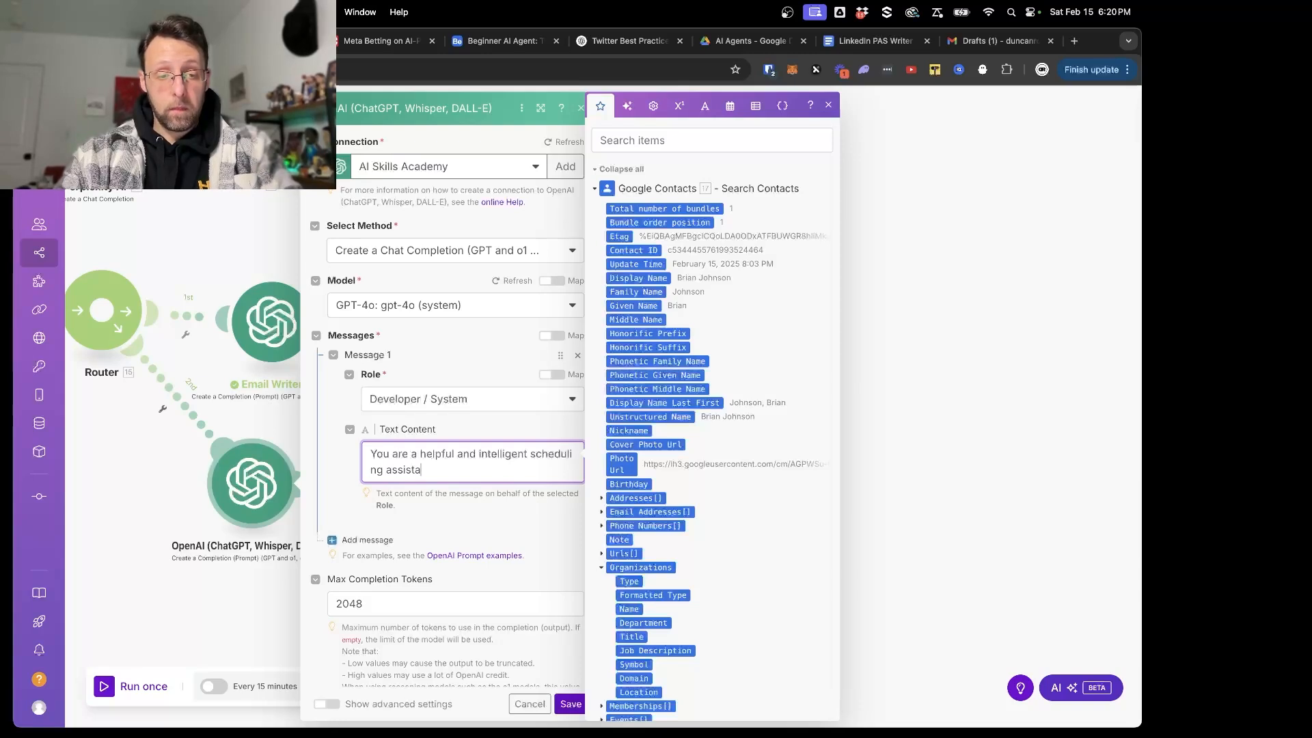
pyautogui.write('nt.')
# - Add a second message to the OpenAI module and give it the User role
pyautogui.click(363, 540)
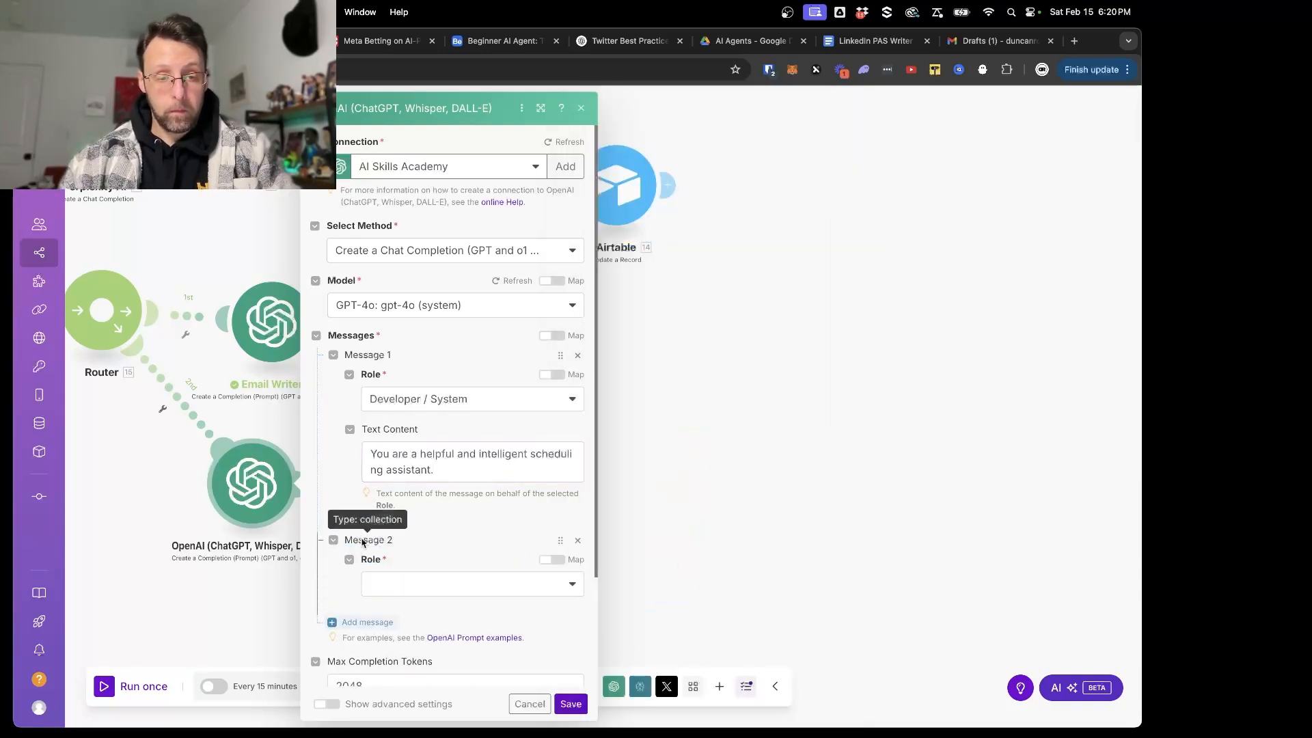
pyautogui.click(409, 579)
pyautogui.click(409, 581)
pyautogui.scroll(-5, 417, 547)
pyautogui.click(444, 484)
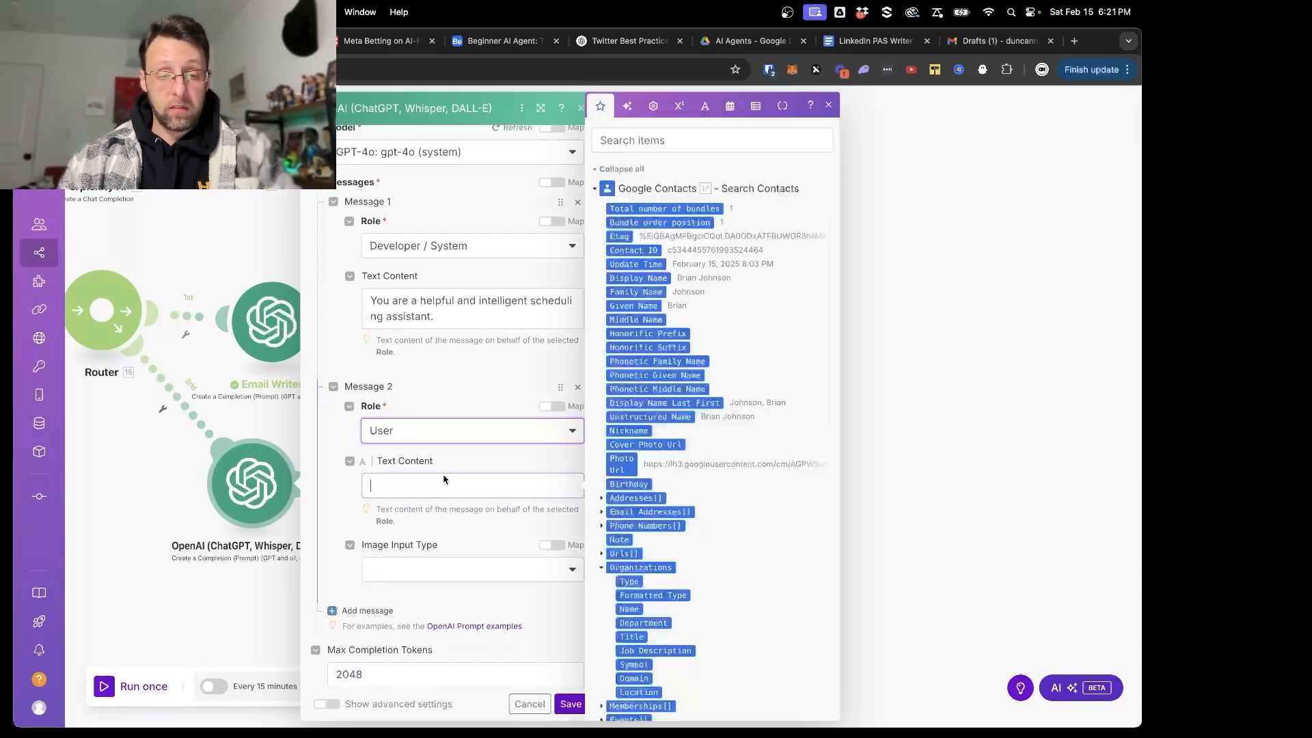
# - Begin the User message's text with "Your task is to analyze an incoming message and extract the following information:"
pyautogui.write('Your task is ')
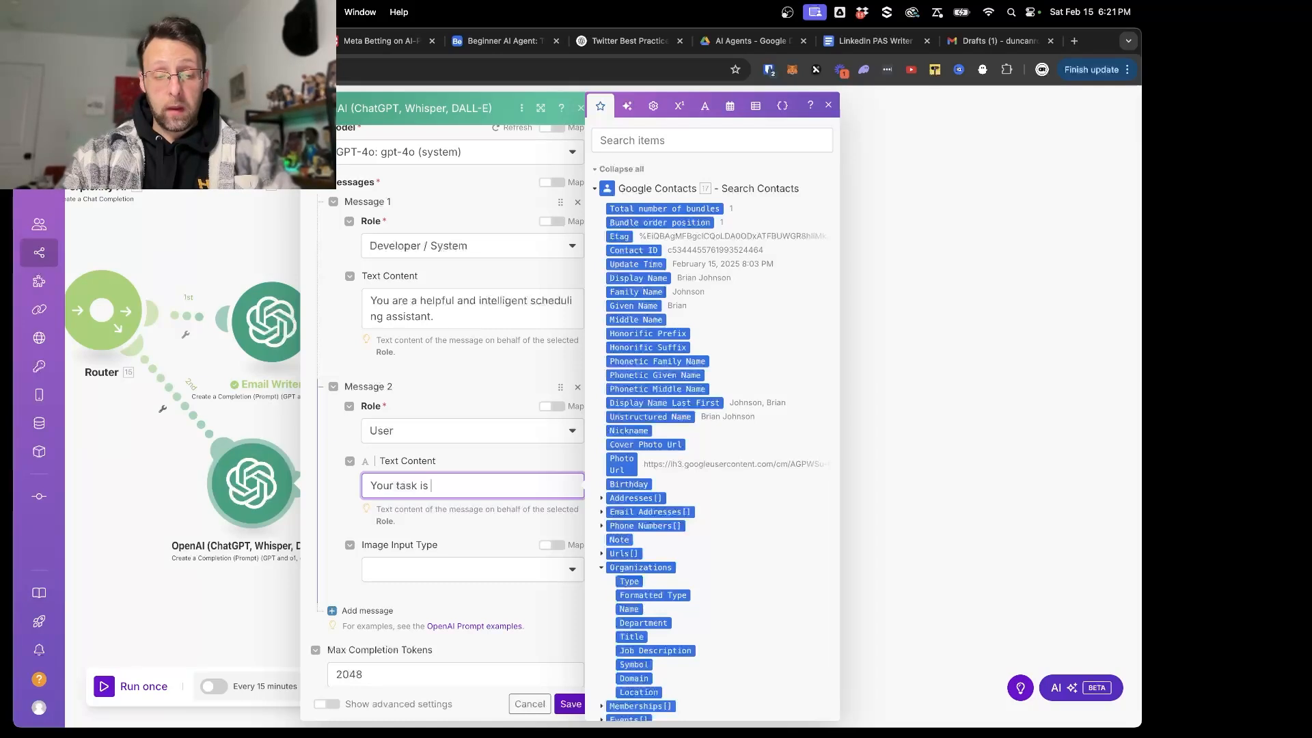
pyautogui.write('to extra')
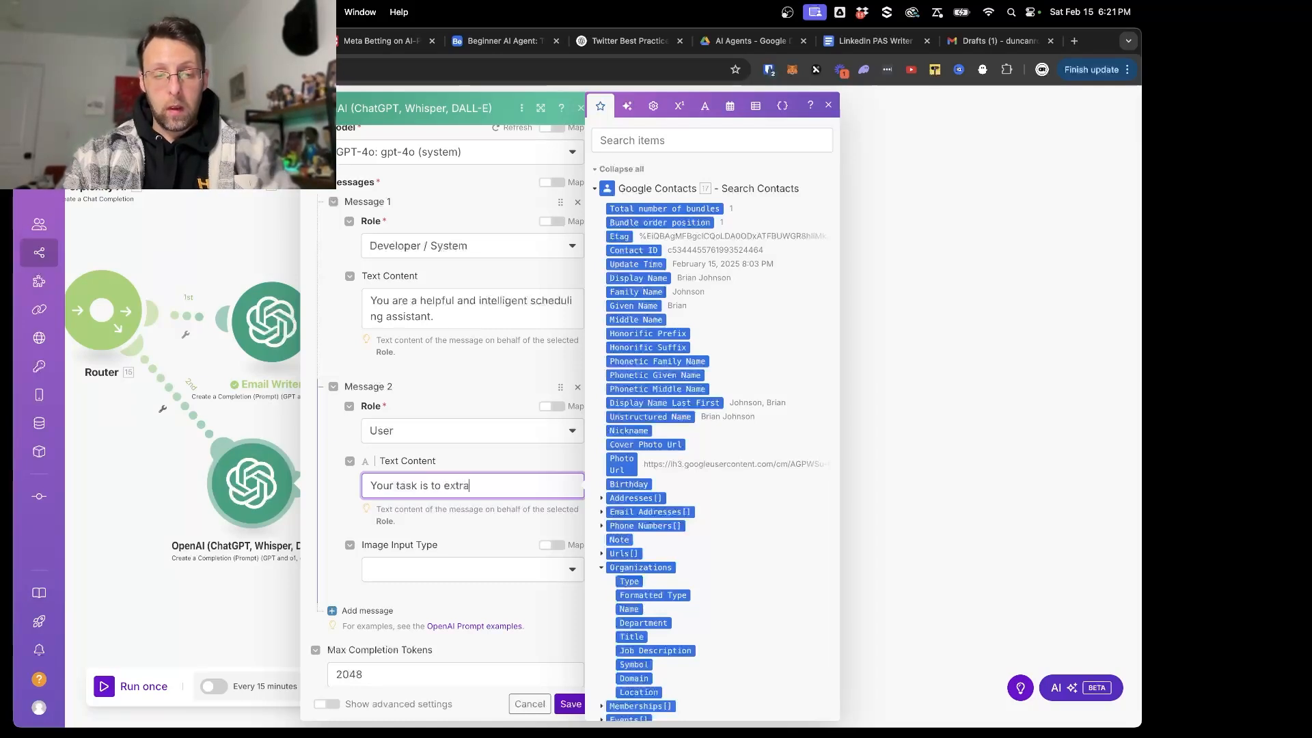
pyautogui.press('BackSpace')
pyautogui.press('BackSpace')
pyautogui.press('BackSpace')
pyautogui.press('BackSpace')
pyautogui.press('BackSpace')
pyautogui.write('take an incom')
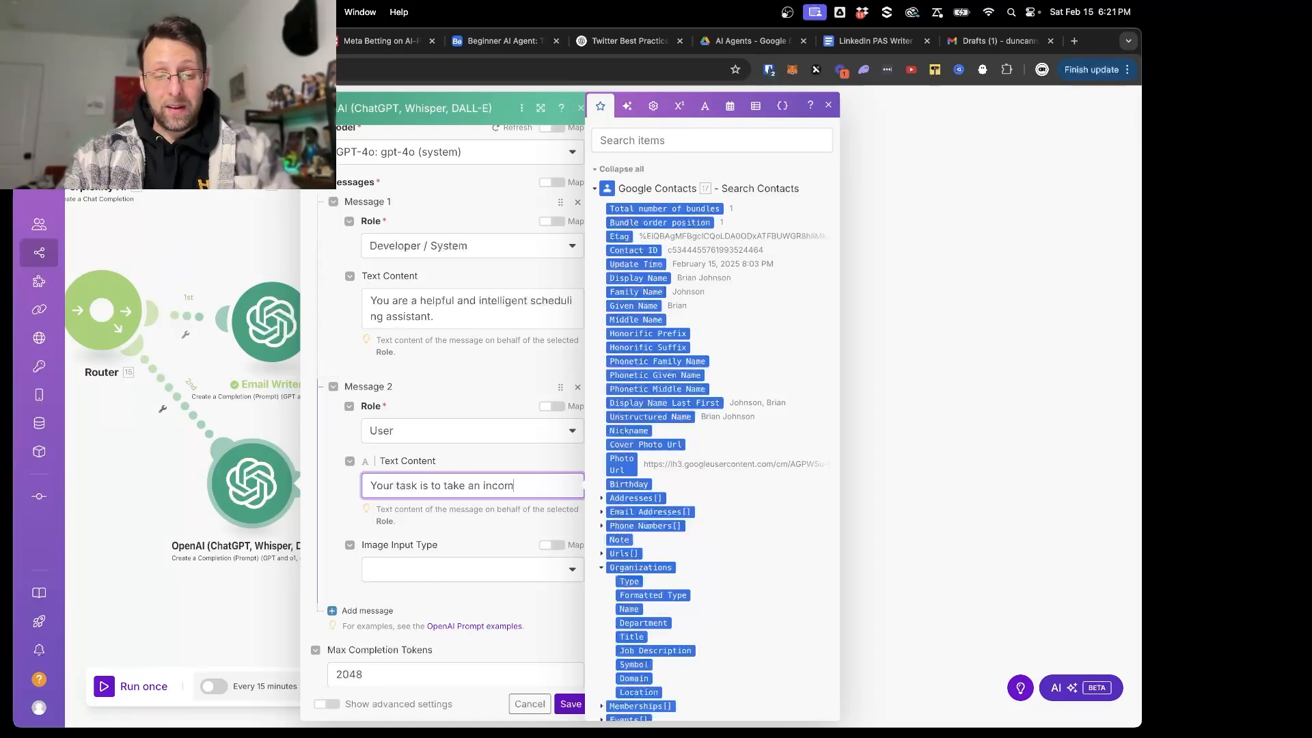
pyautogui.write('ing message')
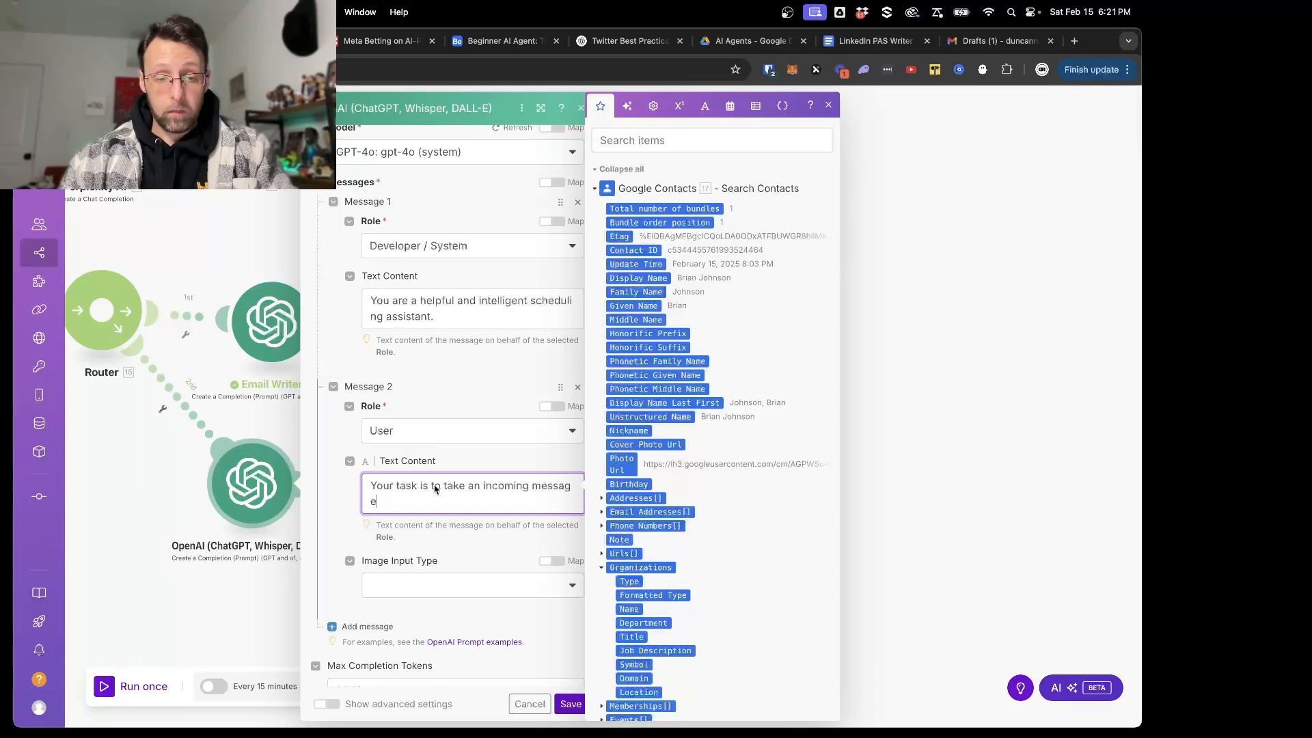
pyautogui.moveTo(445, 487); pyautogui.dragTo(463, 489)
pyautogui.write('analyze')
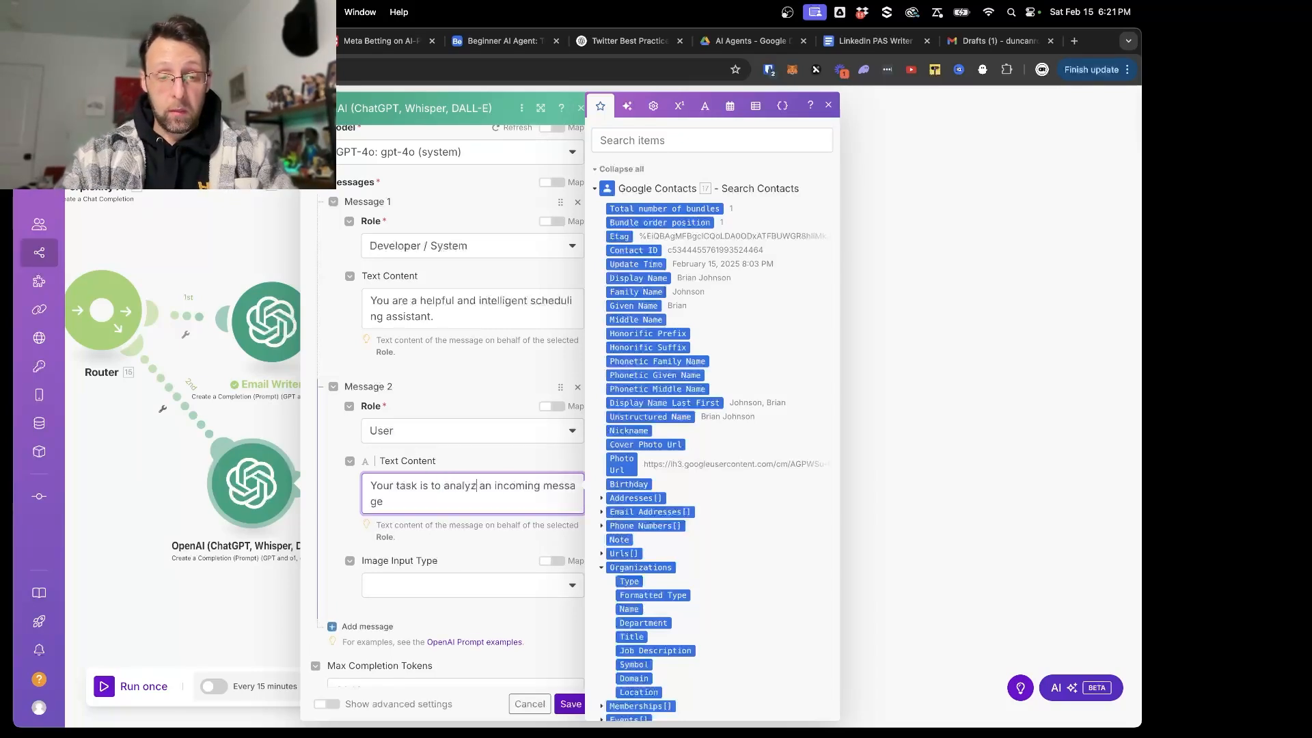
pyautogui.press('Down')
pyautogui.write('and extract the fol')
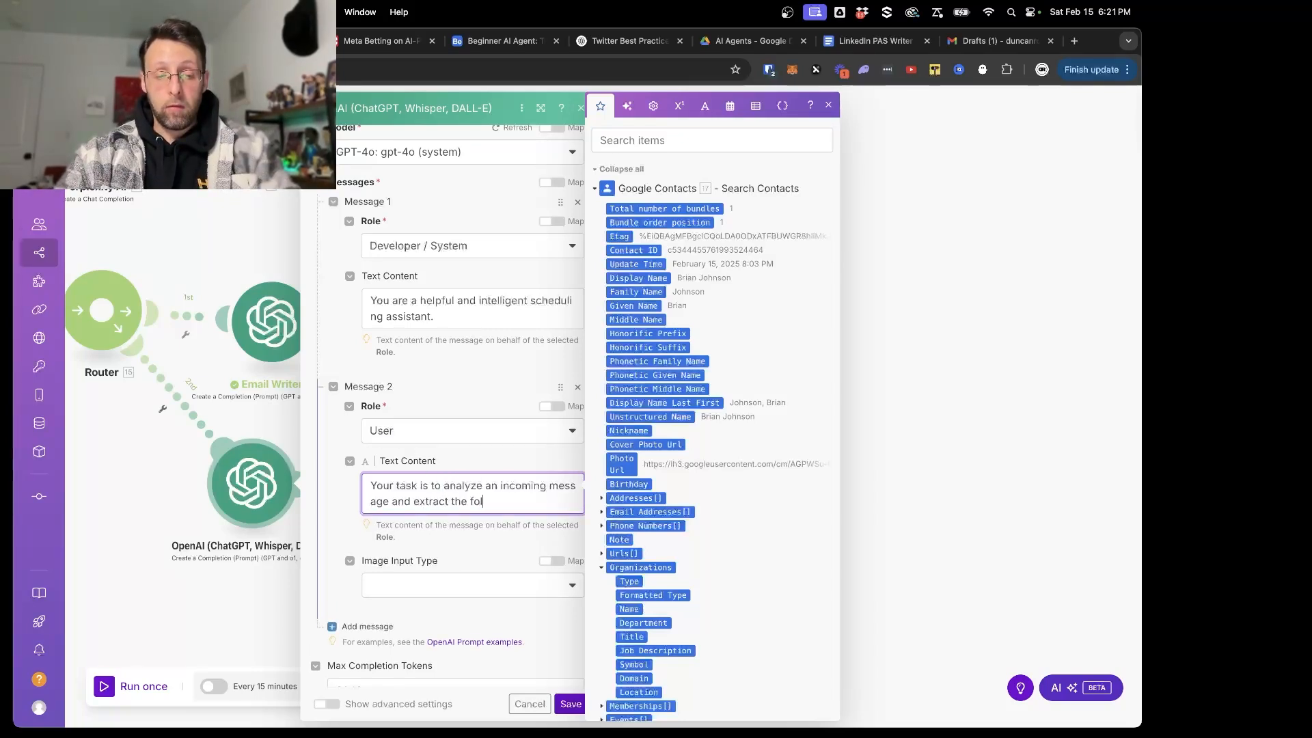
pyautogui.write('lowing information:')
# - List "- the subject of the meeting", "- the duration of the meeting" and "- the date of the meeting" on separate lines in the User message
pyautogui.press('Return')
pyautogui.write('- the subjec')
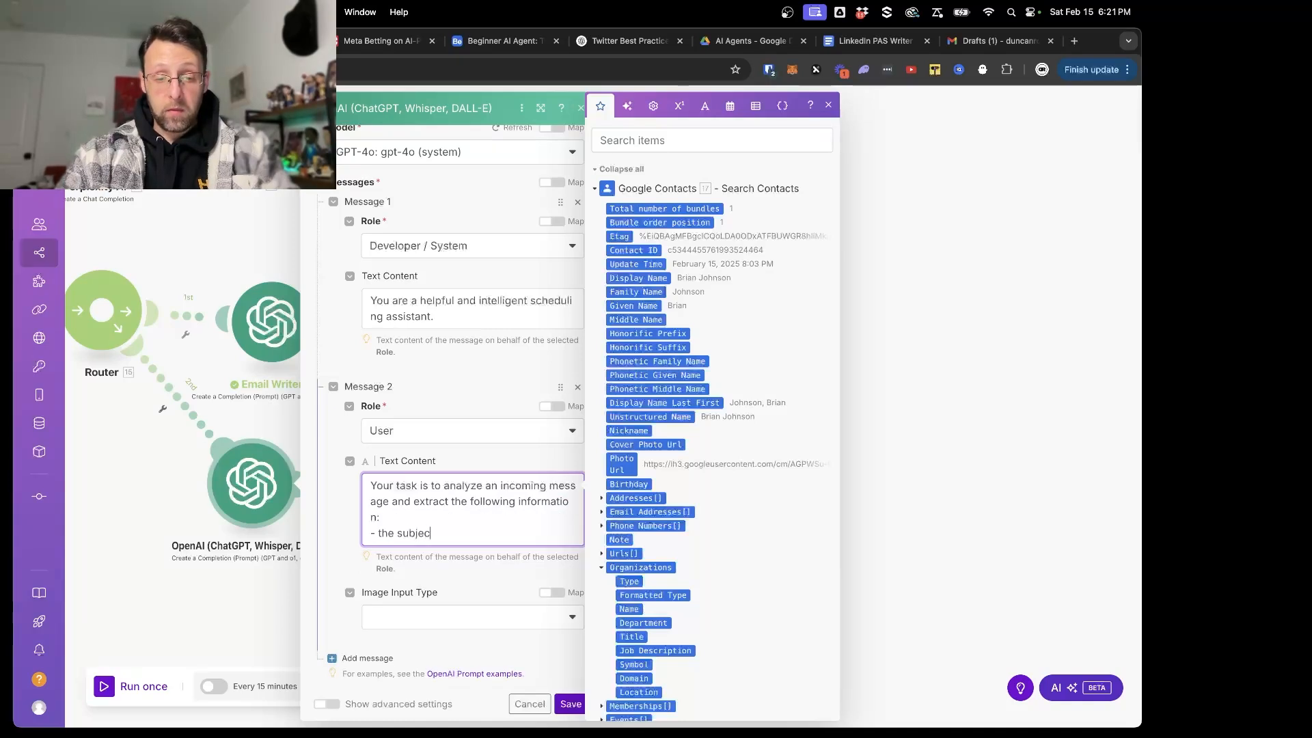
pyautogui.write('t of the meeting')
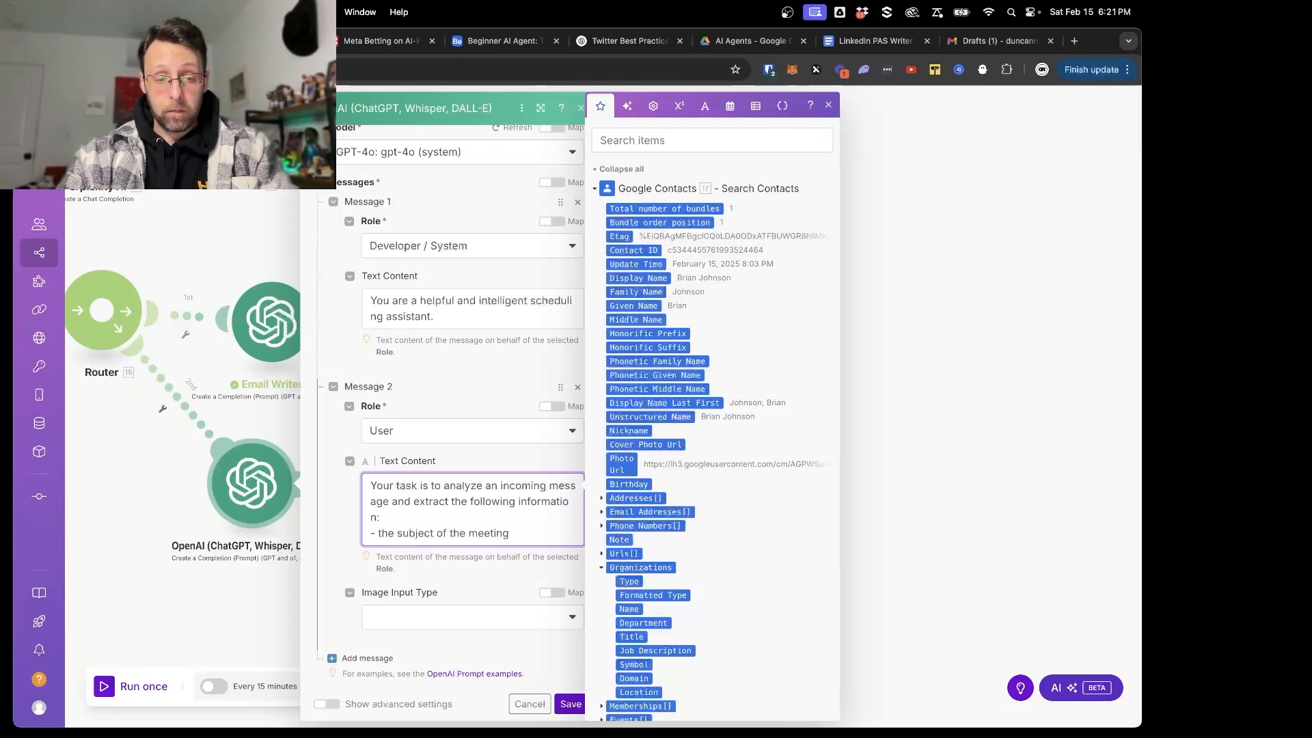
pyautogui.press('Return')
pyautogui.write('-')
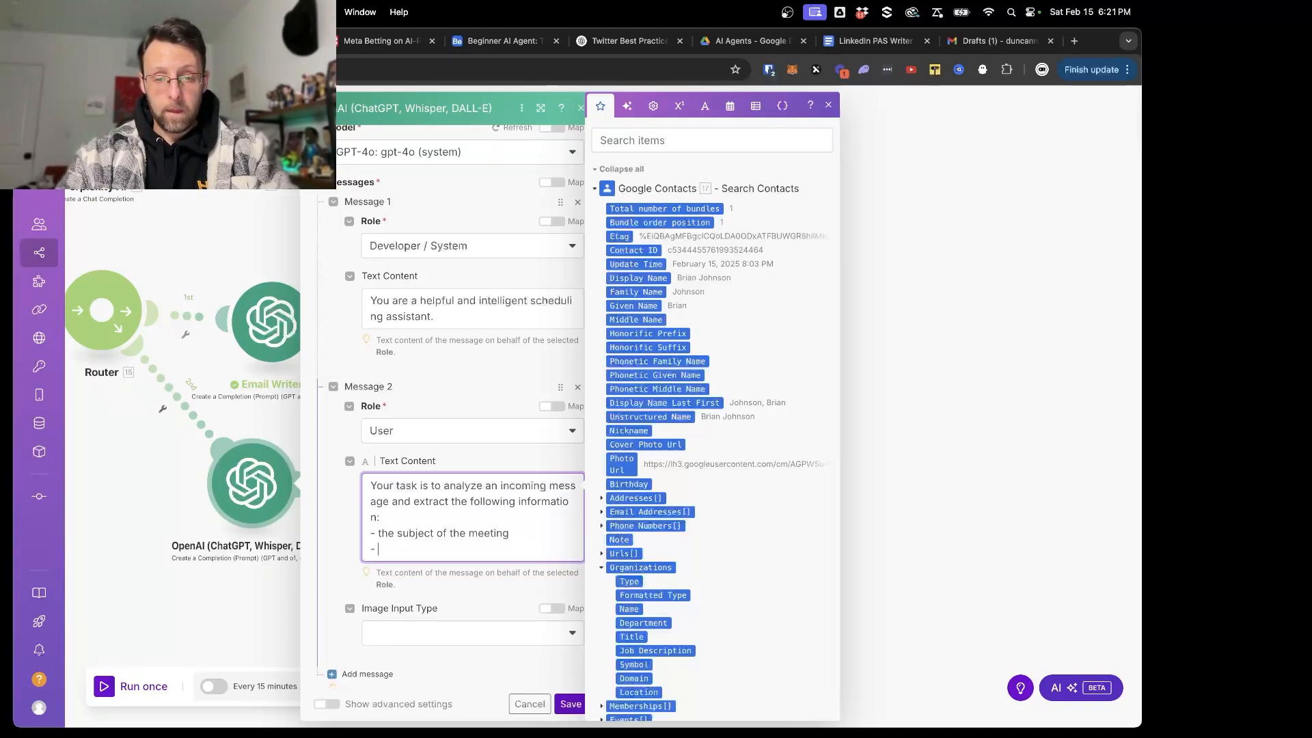
pyautogui.write(' the duration of the meeting')
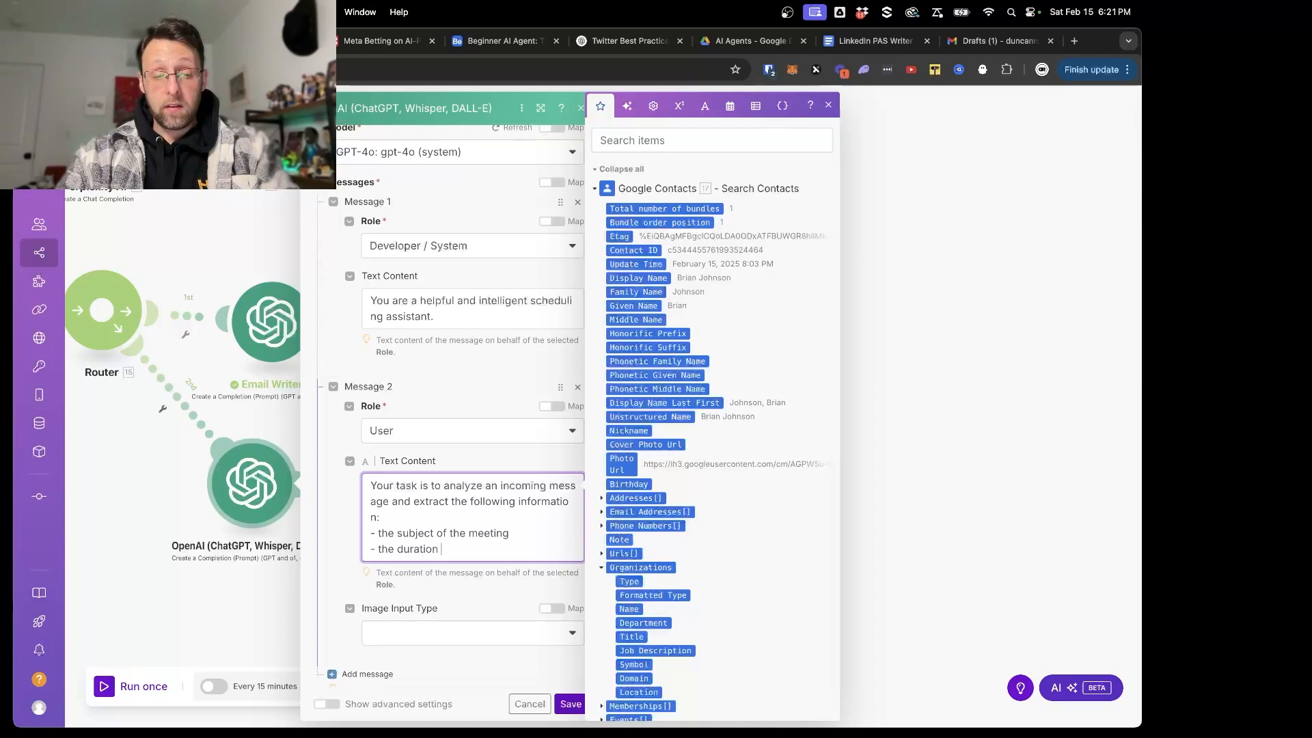
pyautogui.press('Return')
pyautogui.write('- ')
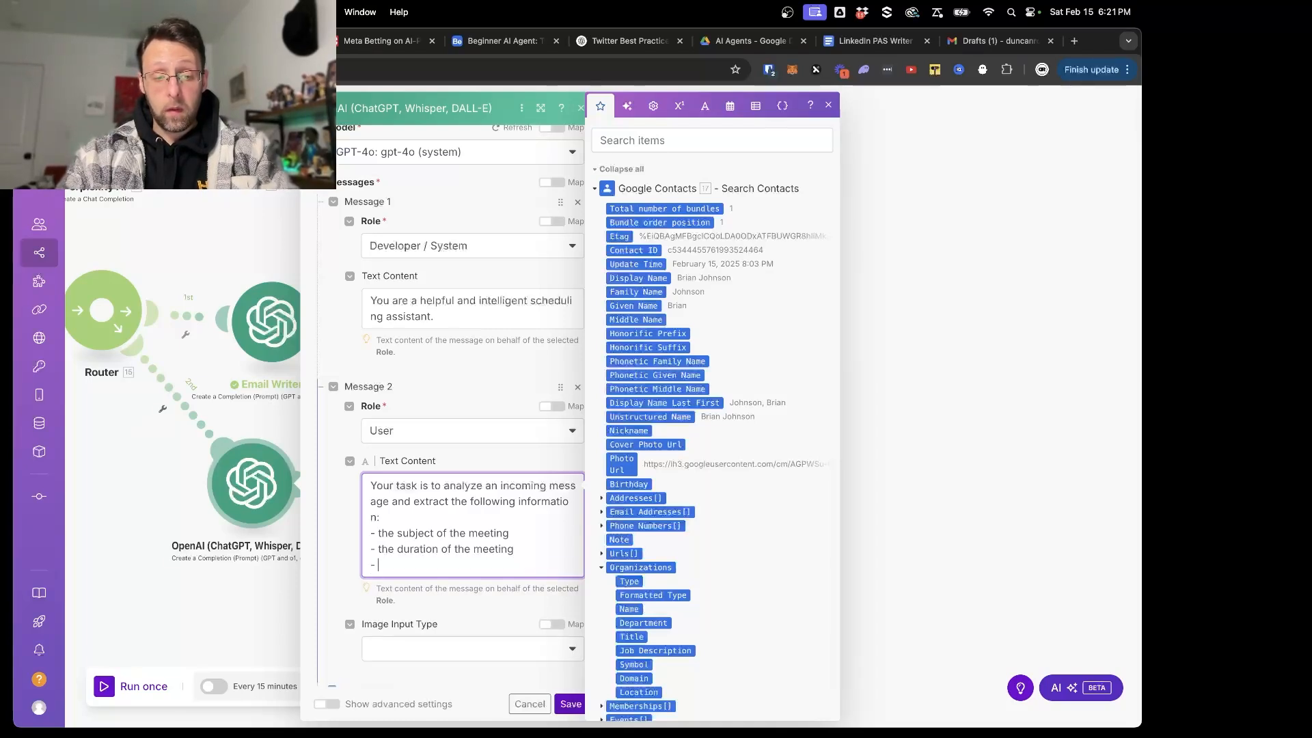
pyautogui.write('the date of the meeti')
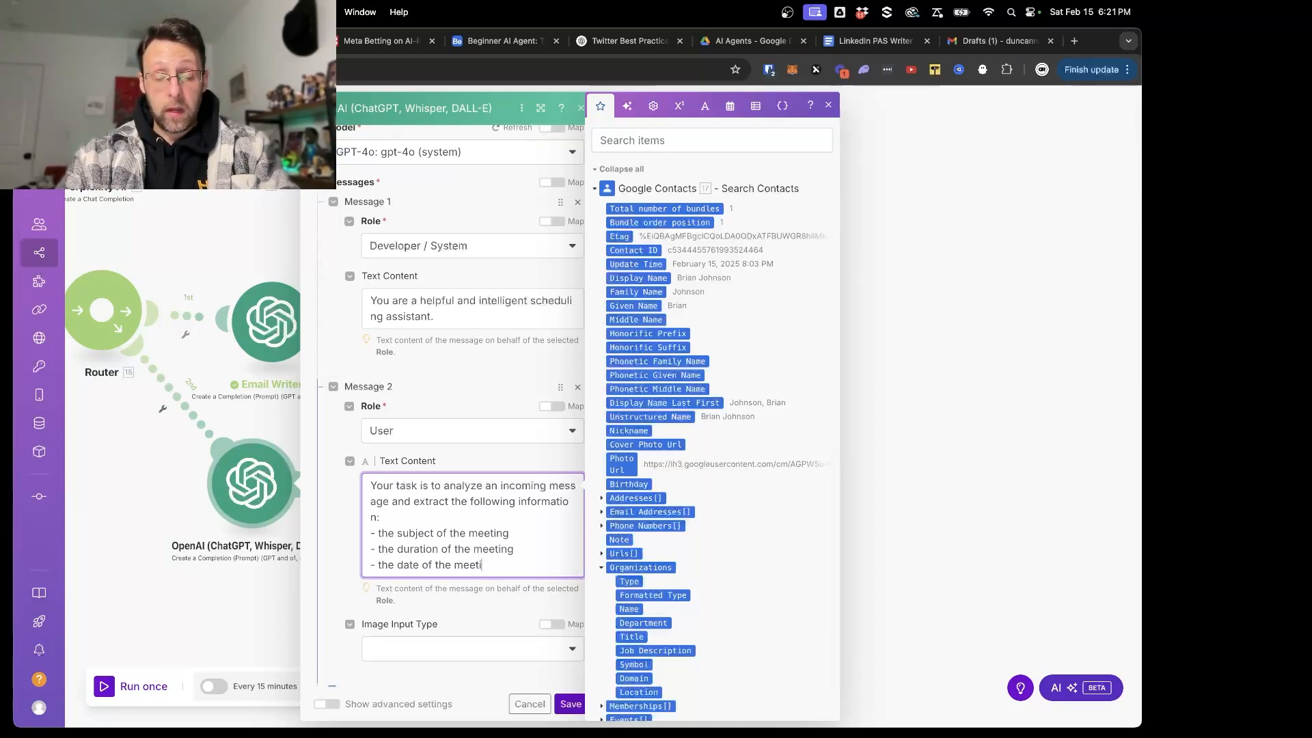
pyautogui.write('ng')
# - Add the instruction "You must output your data in the following JSON format:" below the list, separated by a blank line
pyautogui.press('Return')
pyautogui.press('Return')
pyautogui.scroll(-2, 472, 478)
pyautogui.write('You j')
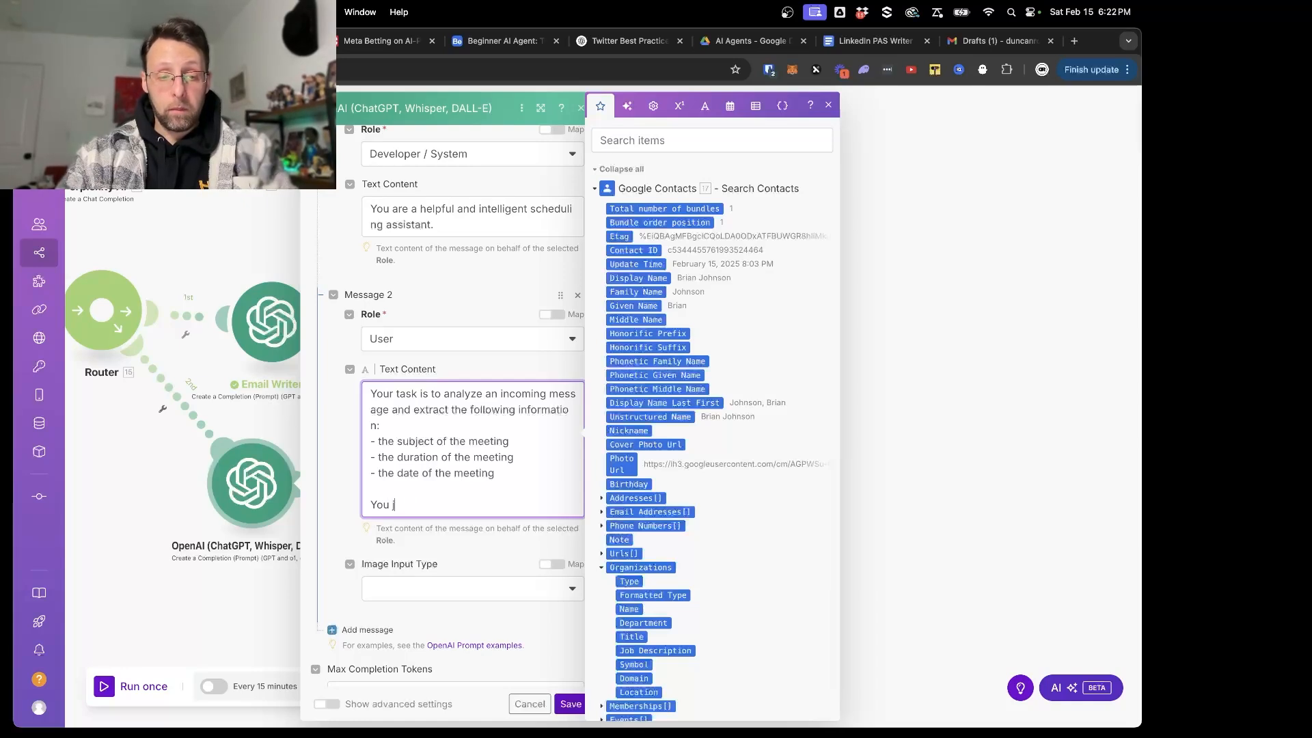
pyautogui.press('BackSpace')
pyautogui.write('must output')
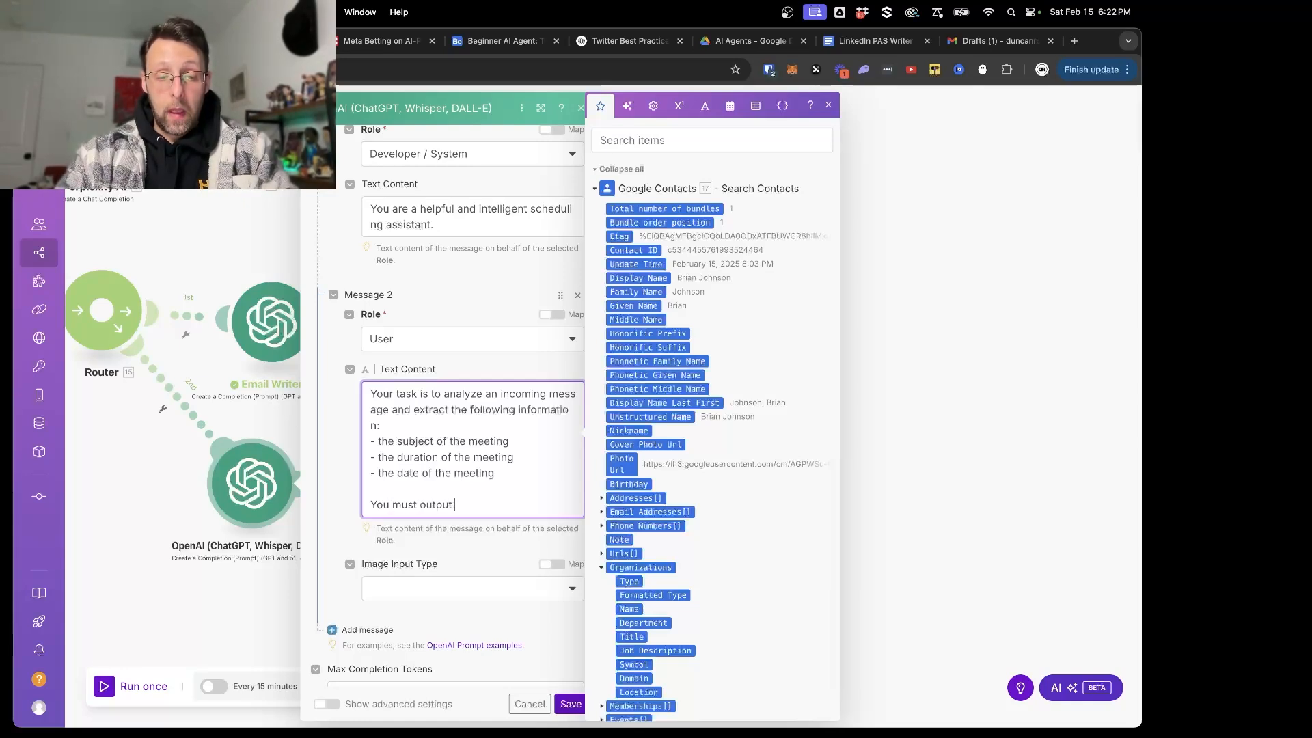
pyautogui.write(' your data i')
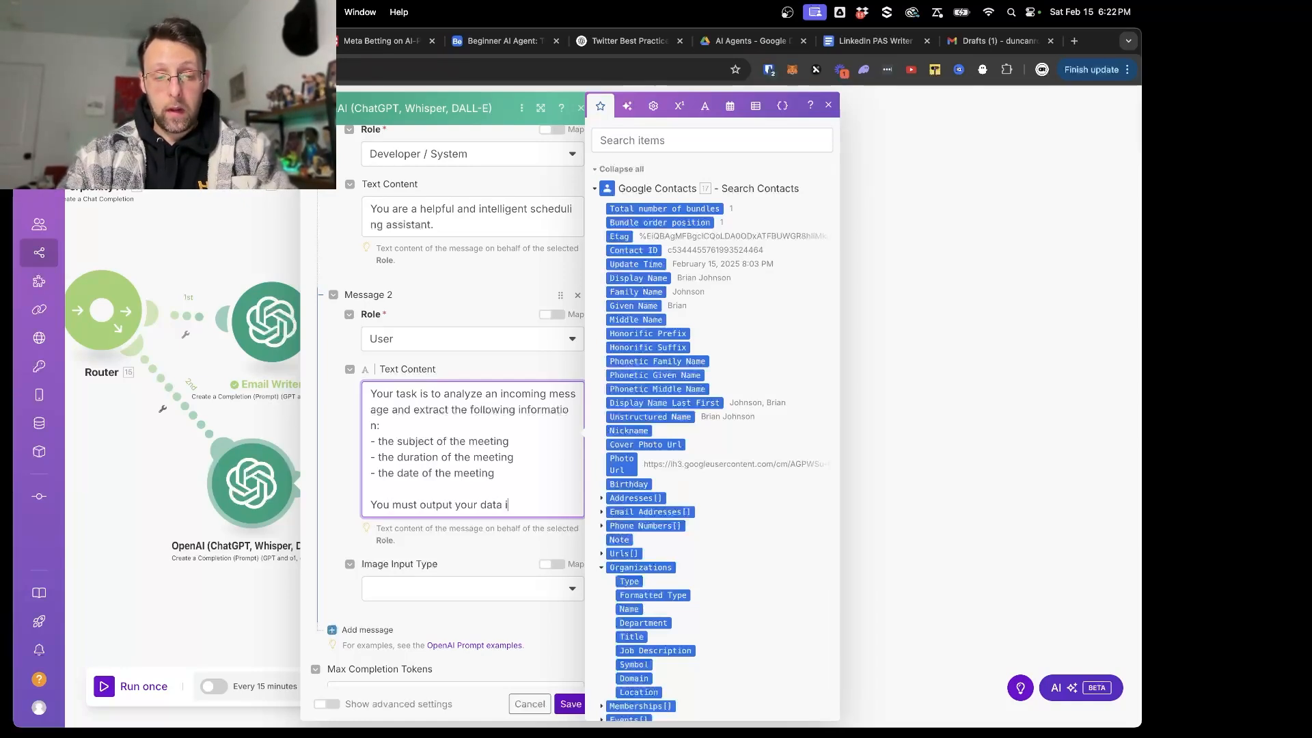
pyautogui.write('n the following JSON ')
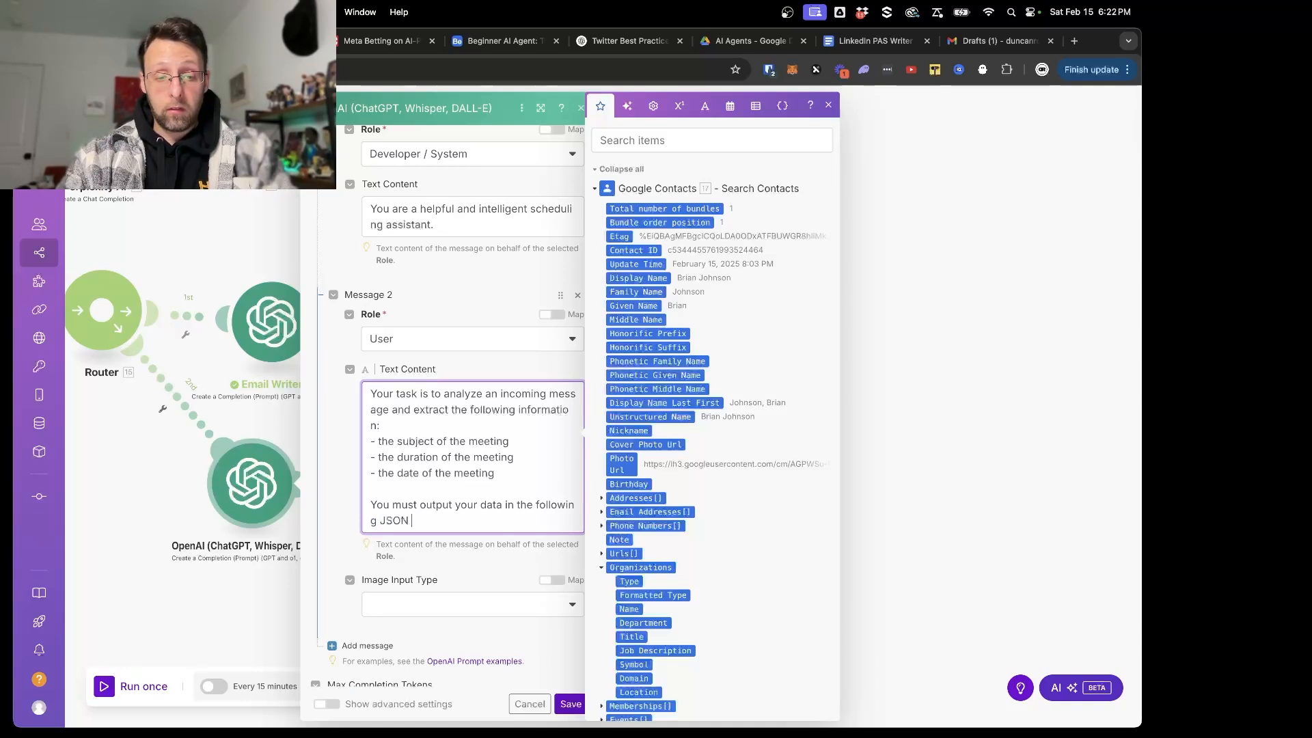
pyautogui.write('format:')
pyautogui.press('Return')
pyautogui.press('Return')
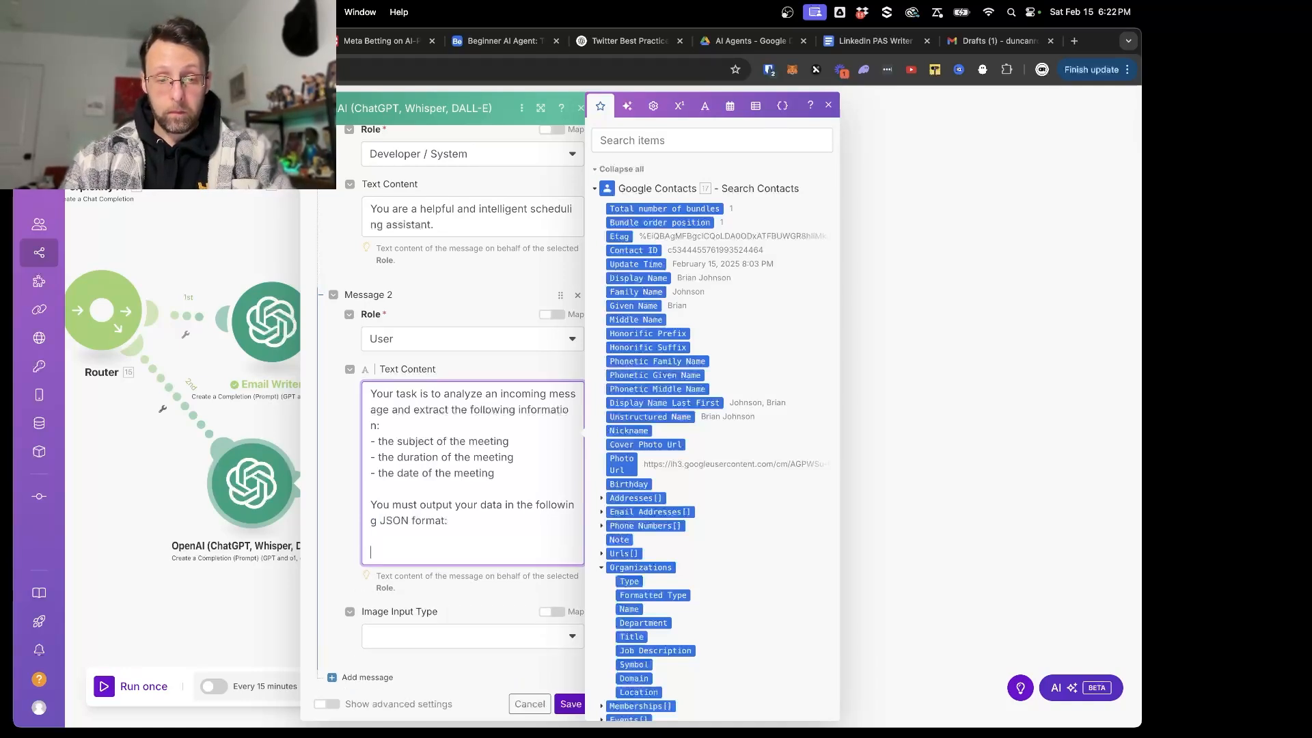
# - Start the JSON template with {"subject":"the subject of the meeting" below the format instruction
pyautogui.write('{')
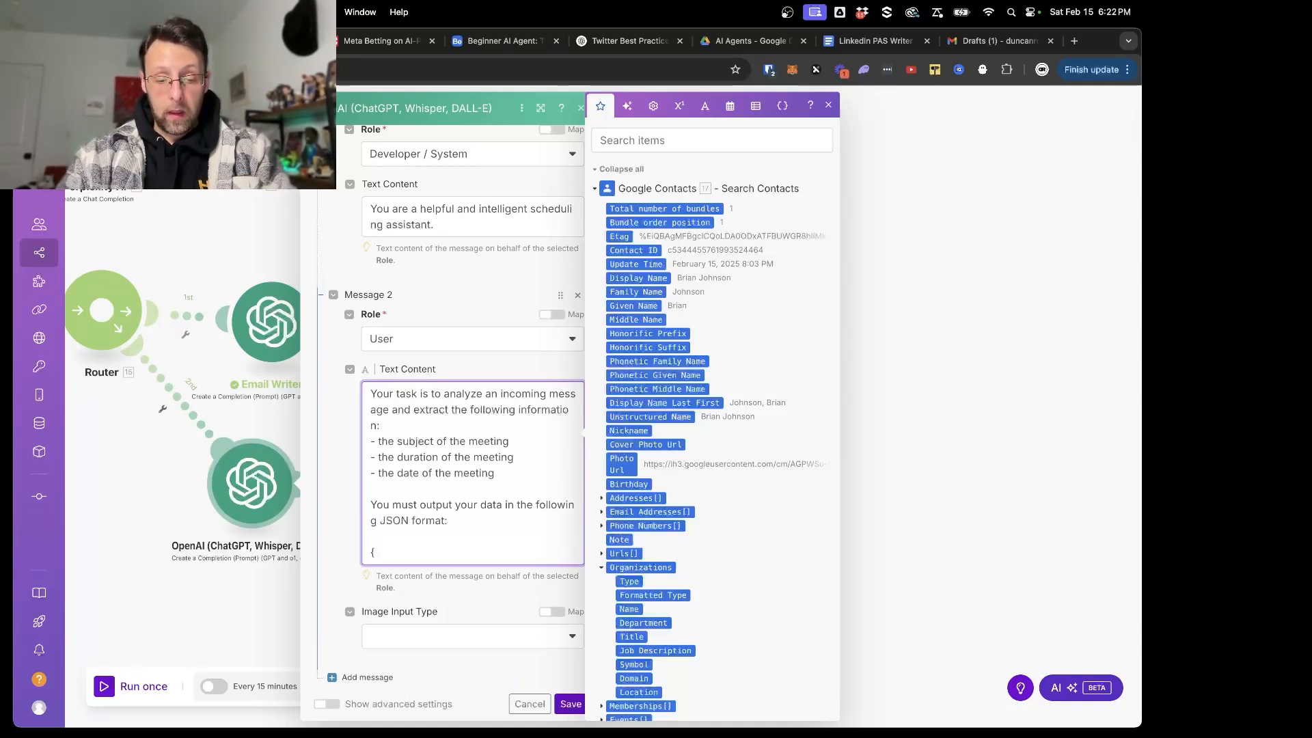
pyautogui.write('subje')
pyautogui.press('BackSpace')
pyautogui.press('BackSpace')
pyautogui.press('BackSpace')
pyautogui.press('BackSpace')
pyautogui.press('BackSpace')
pyautogui.write('"')
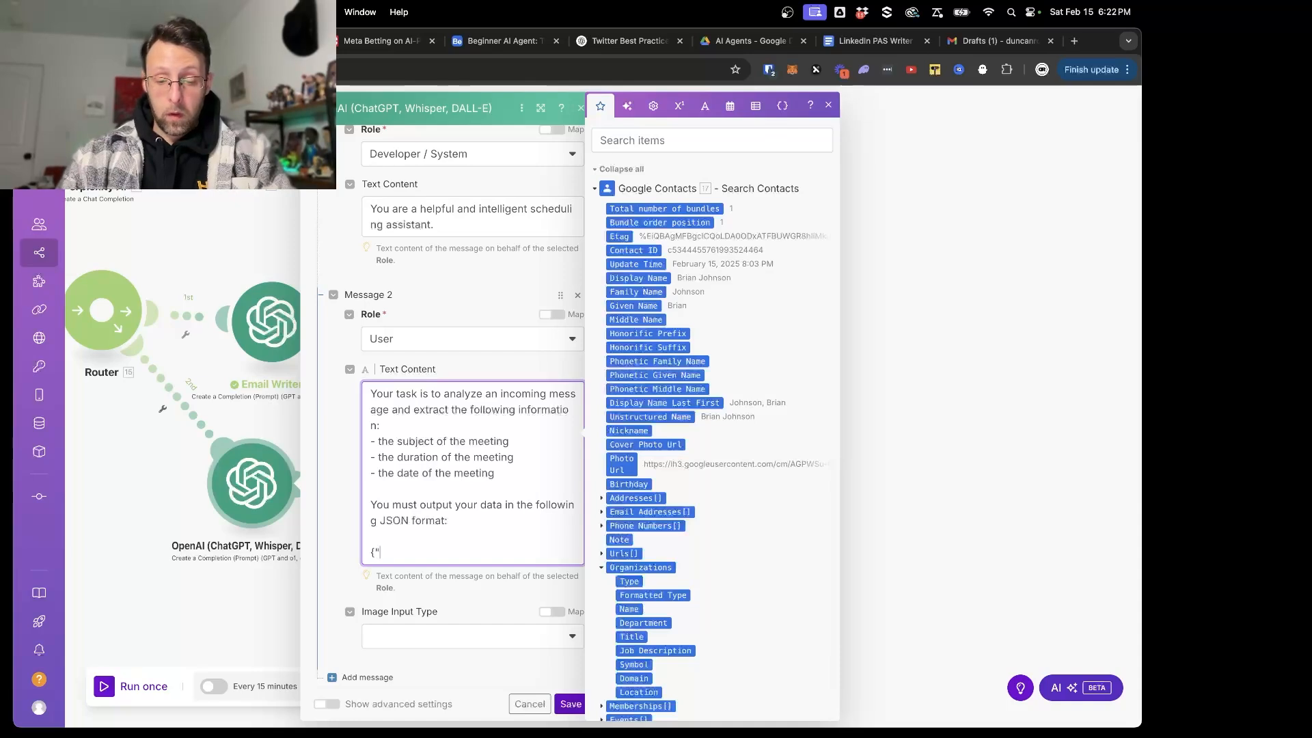
pyautogui.write('subject":')
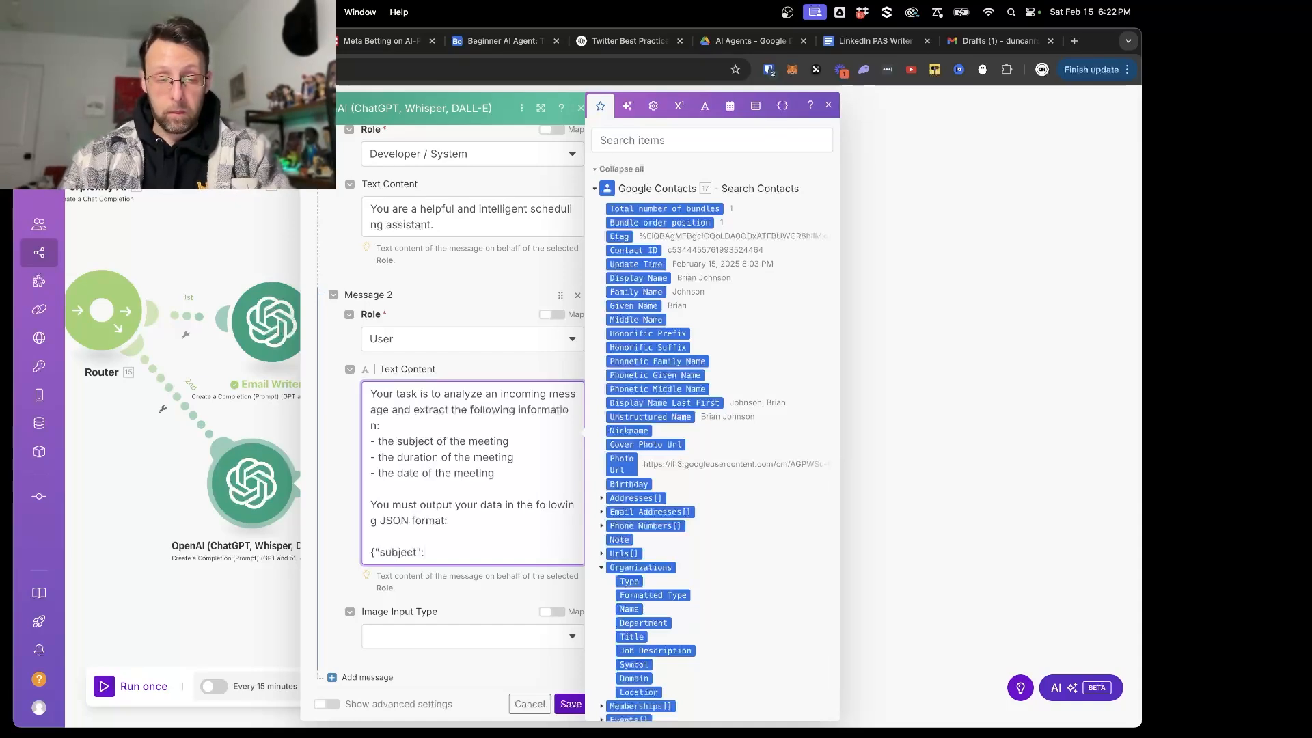
pyautogui.write('"the subject of')
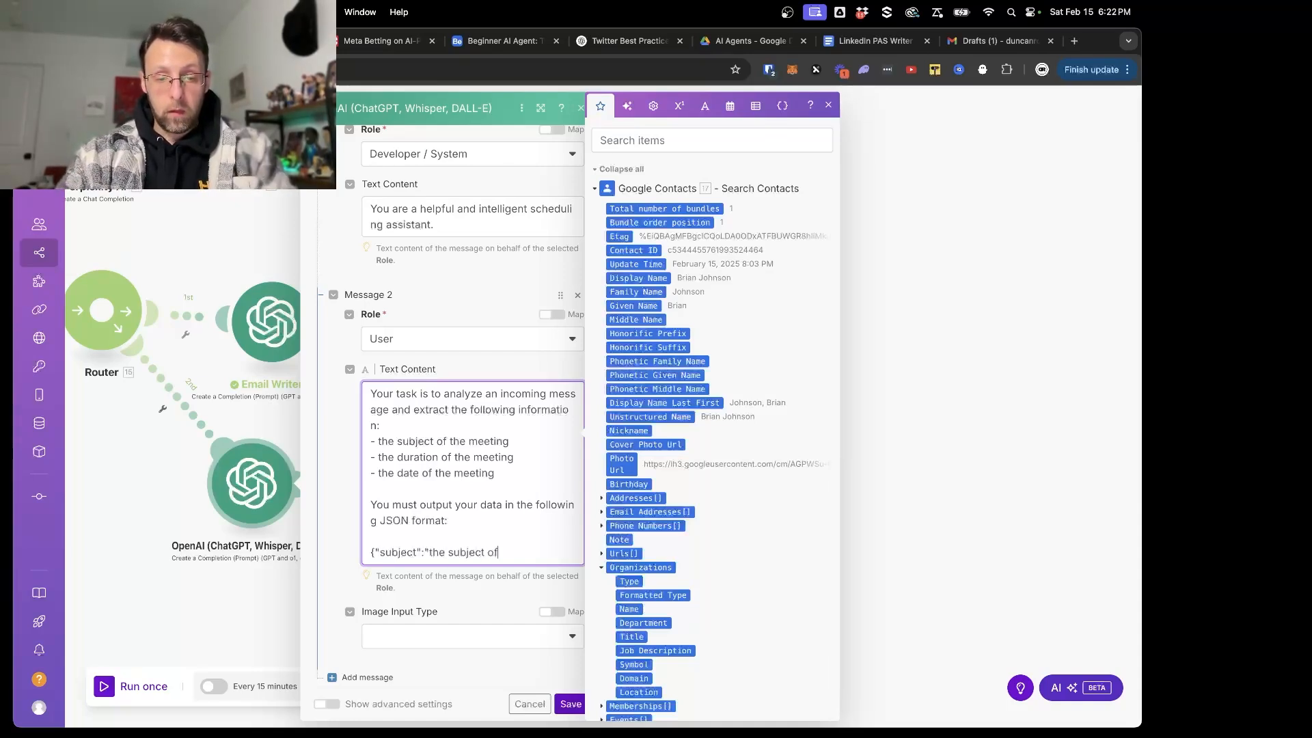
pyautogui.write(' the meeting"')
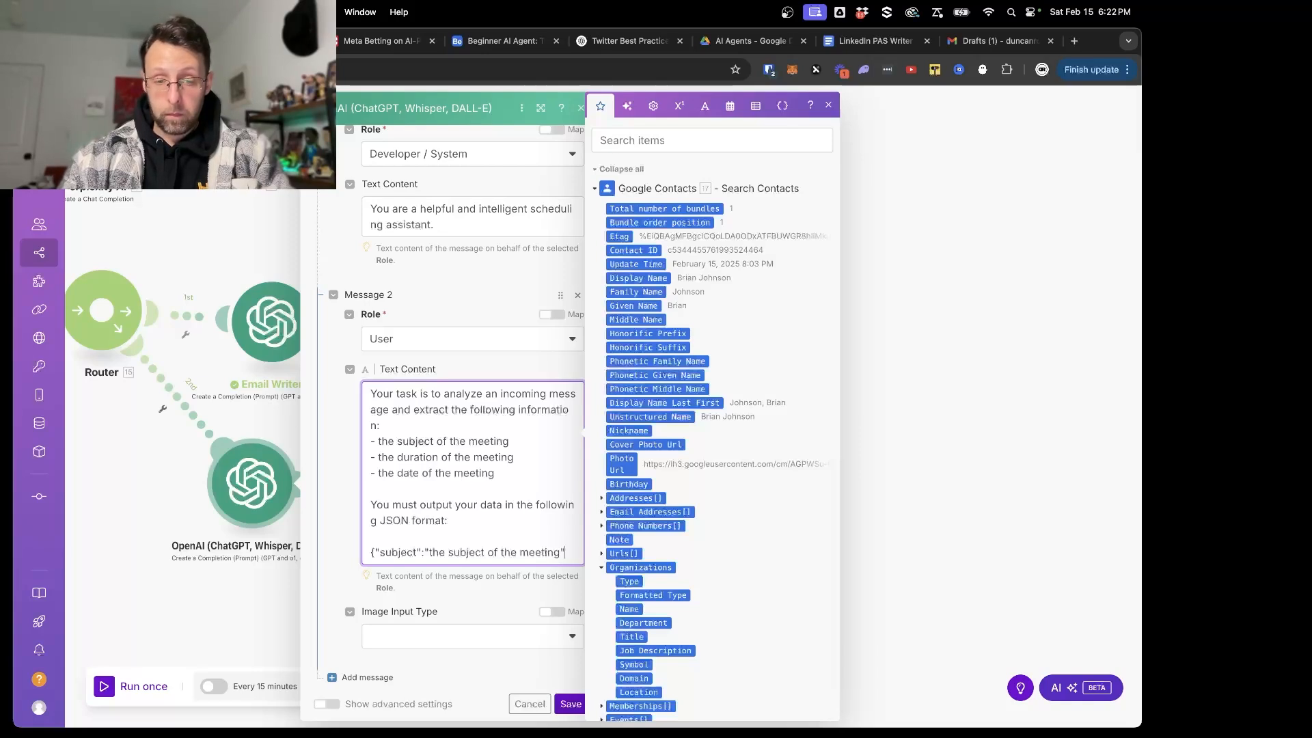
pyautogui.write(', "')
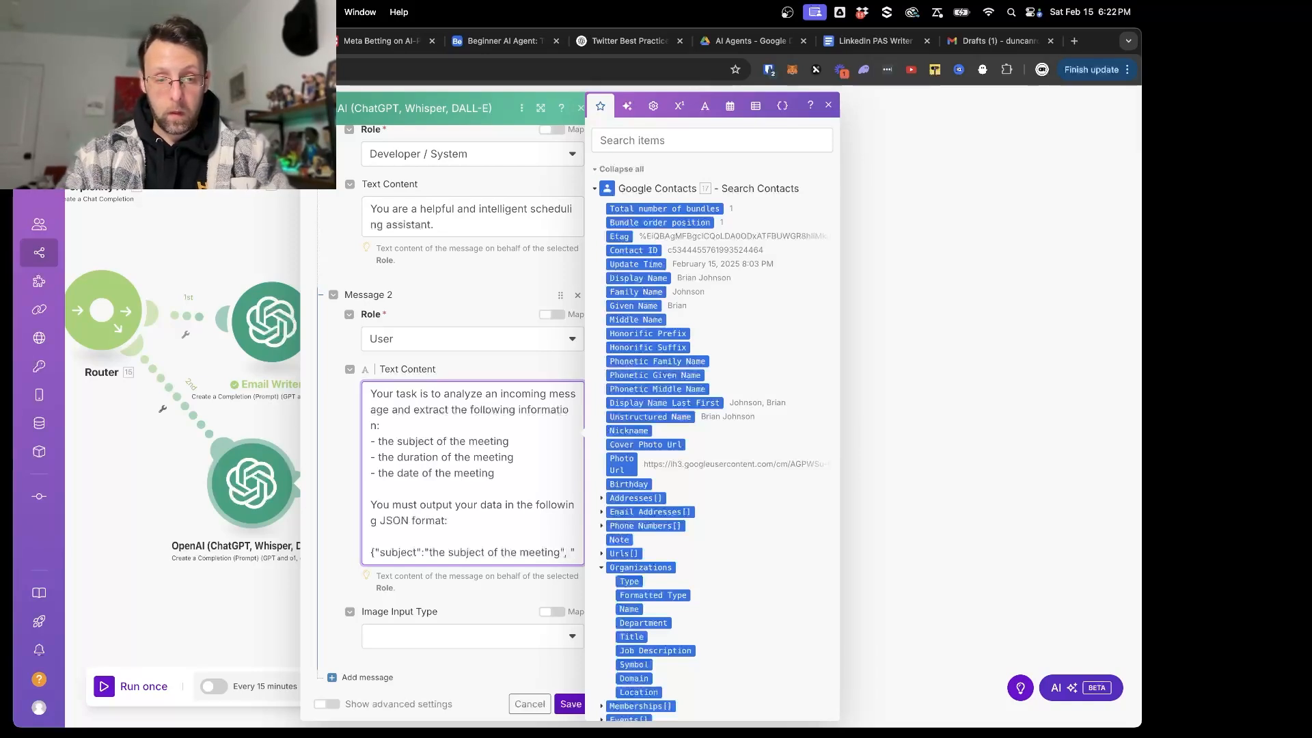
pyautogui.write('duration":"the duration of the meeting",')
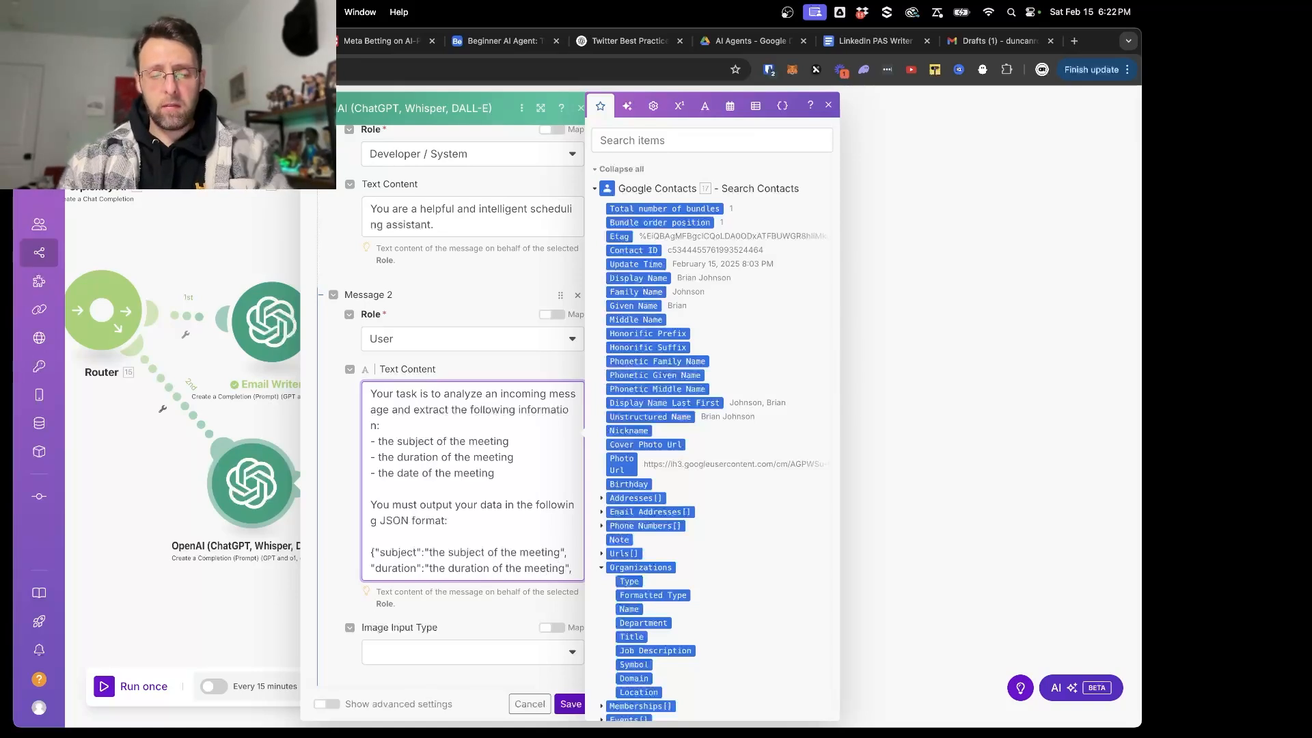
# - Add "duration":"the duration of the meeting" and "date":"the date the meeting will take place" to the JSON template and save the module
pyautogui.write('"date"')
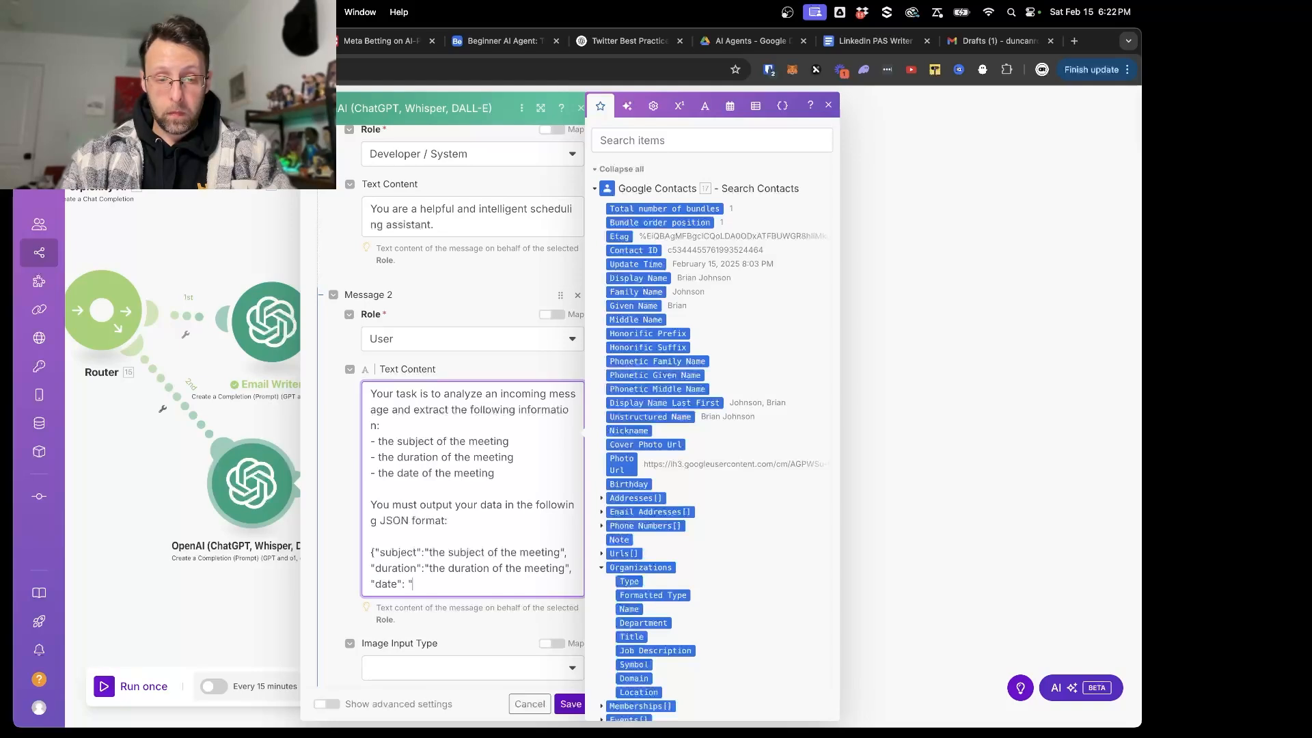
pyautogui.write(':"the')
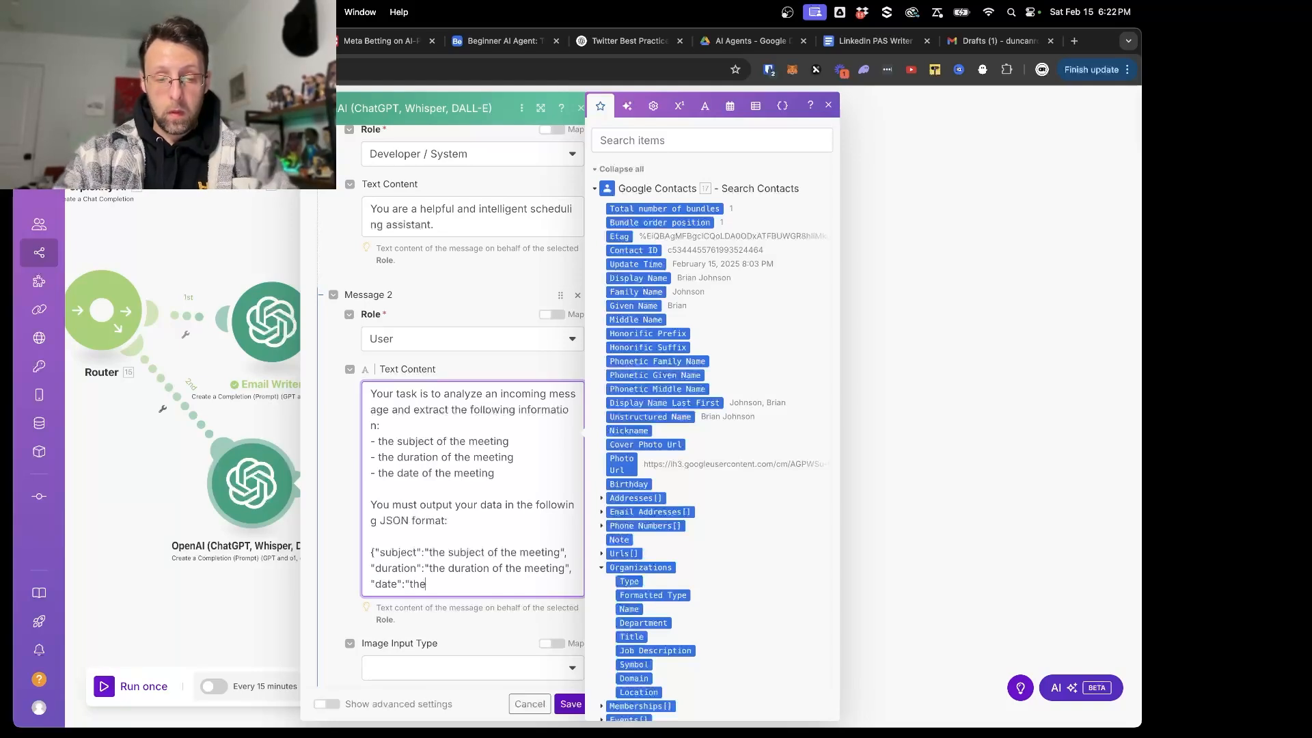
pyautogui.write(' date the meeting wil')
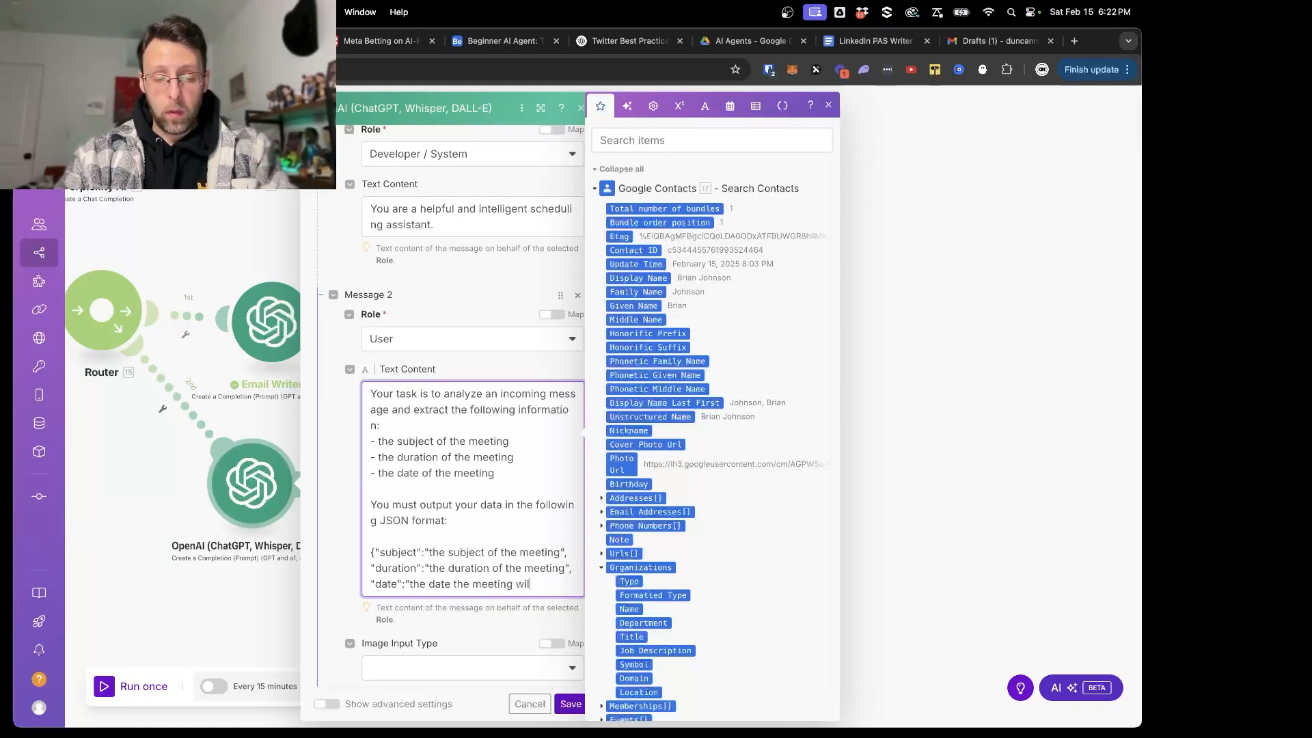
pyautogui.write('l take place')
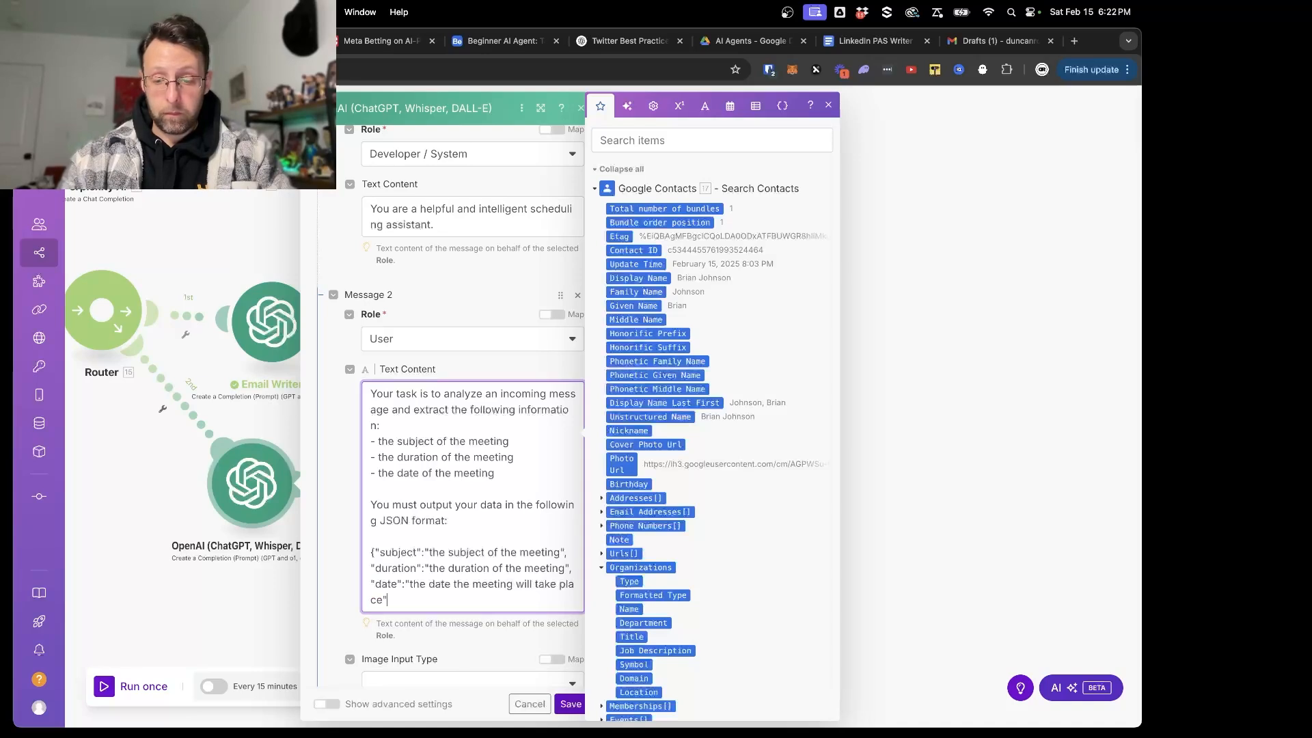
pyautogui.click(514, 639)
pyautogui.click(571, 704)
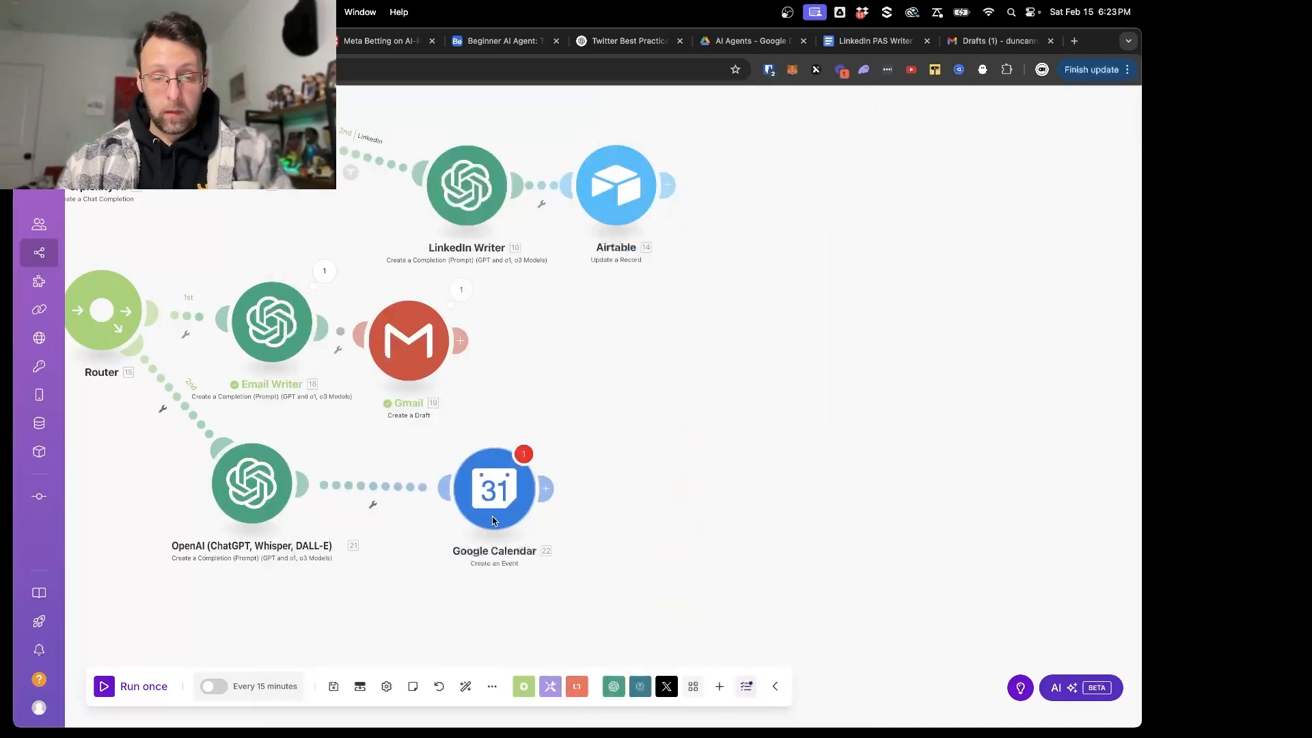
# - Open the Google Calendar module's settings and check the format and End Date hints given for the Duration field
pyautogui.click(494, 489)
pyautogui.scroll(-3, 606, 562)
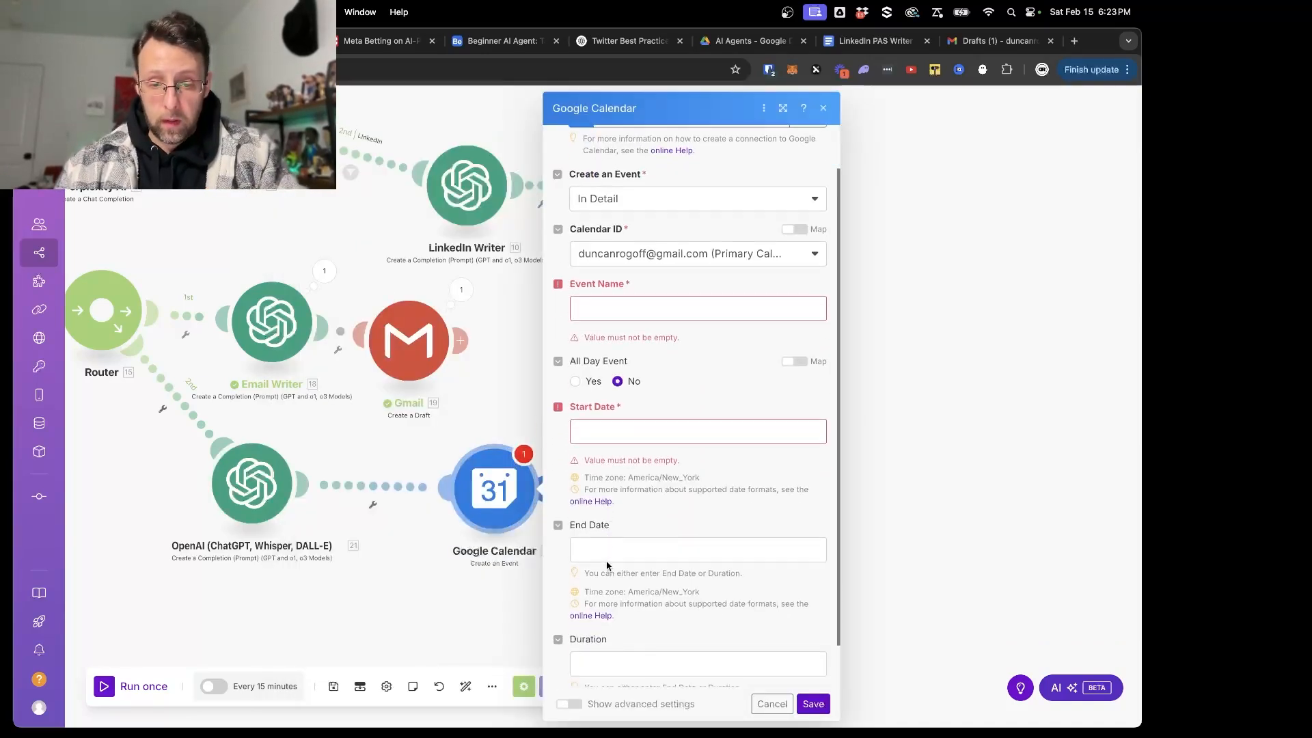
pyautogui.moveTo(601, 640); pyautogui.dragTo(727, 642)
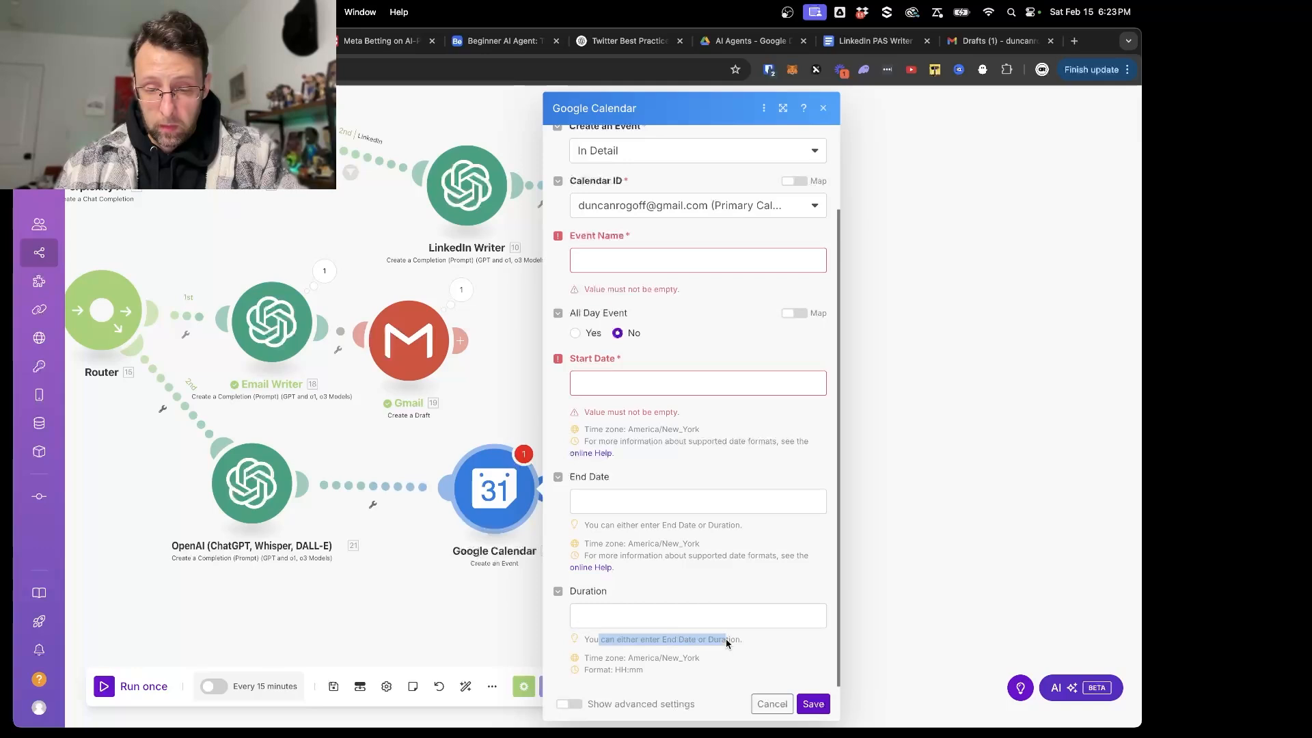
pyautogui.click(762, 645)
pyautogui.moveTo(616, 674); pyautogui.dragTo(649, 677)
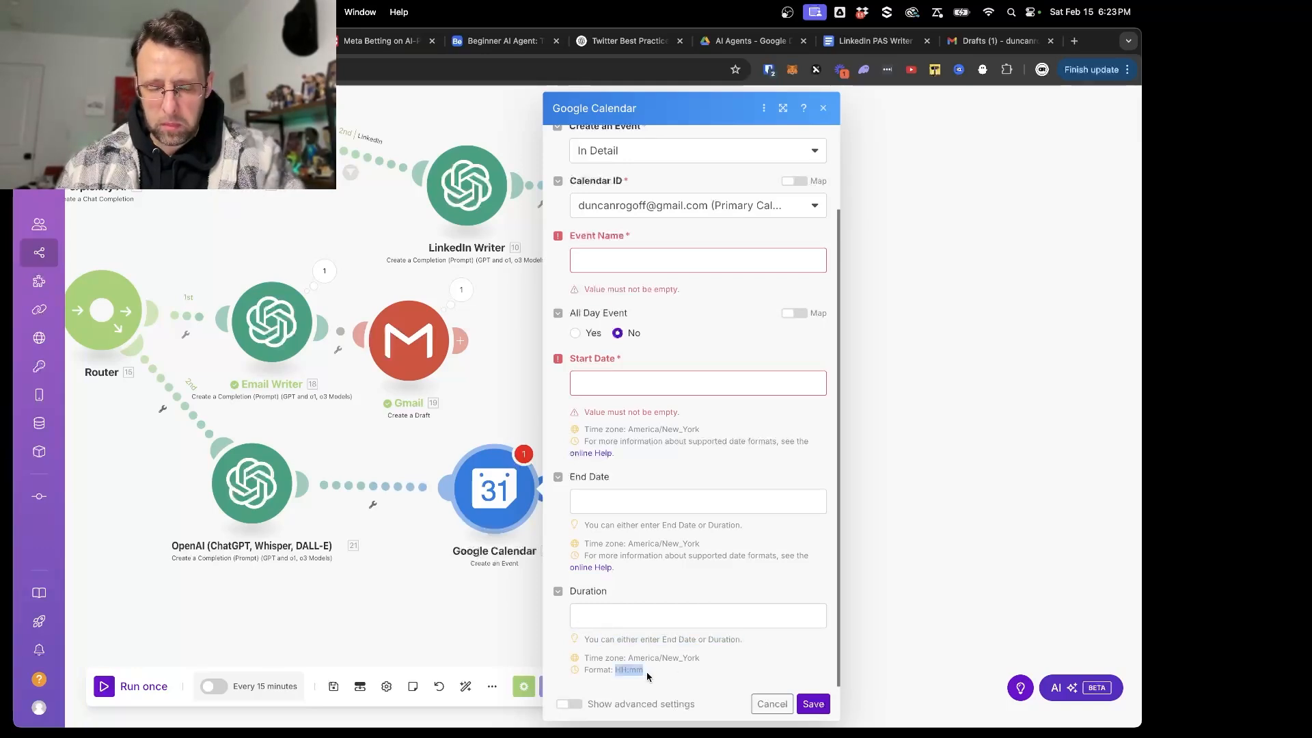
pyautogui.click(639, 623)
pyautogui.moveTo(583, 670); pyautogui.dragTo(687, 677)
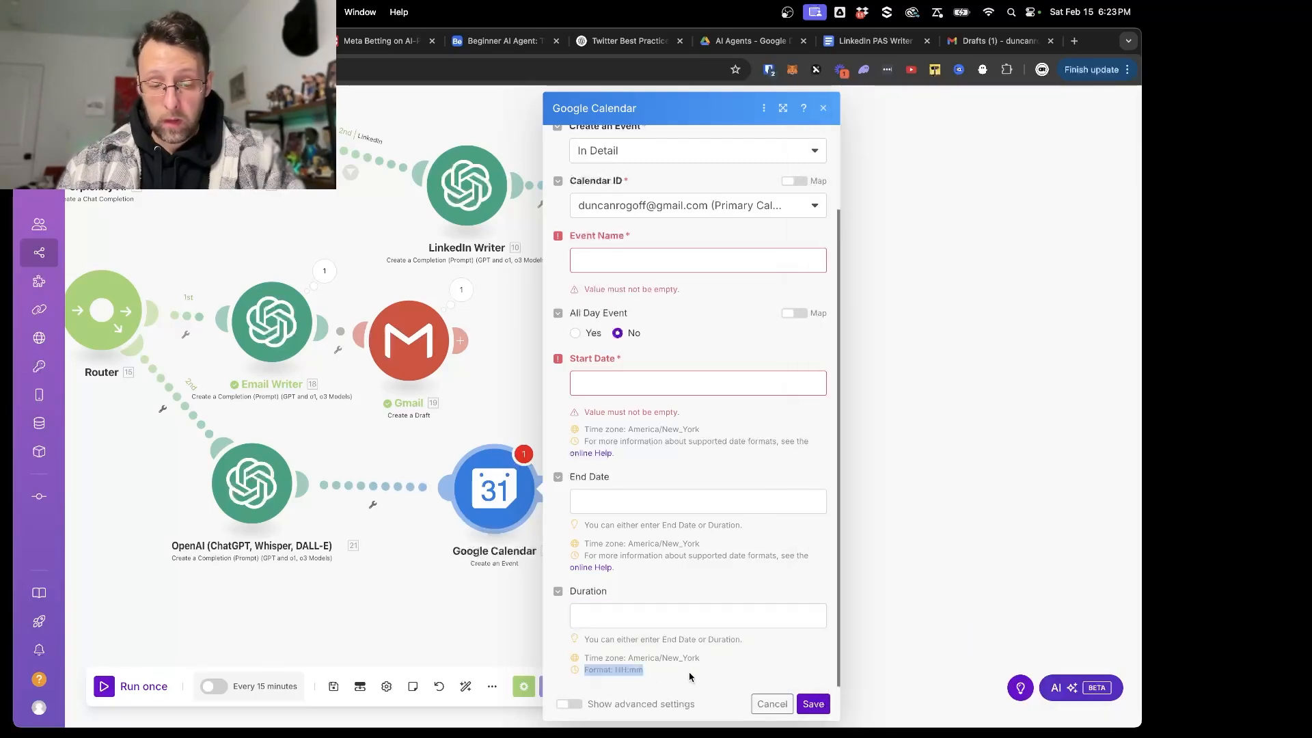
# - Change the duration value in the OpenAI prompt's JSON template to "the duration of the meeting in HH:mm format" and save the module
pyautogui.click(301, 558)
pyautogui.click(270, 497)
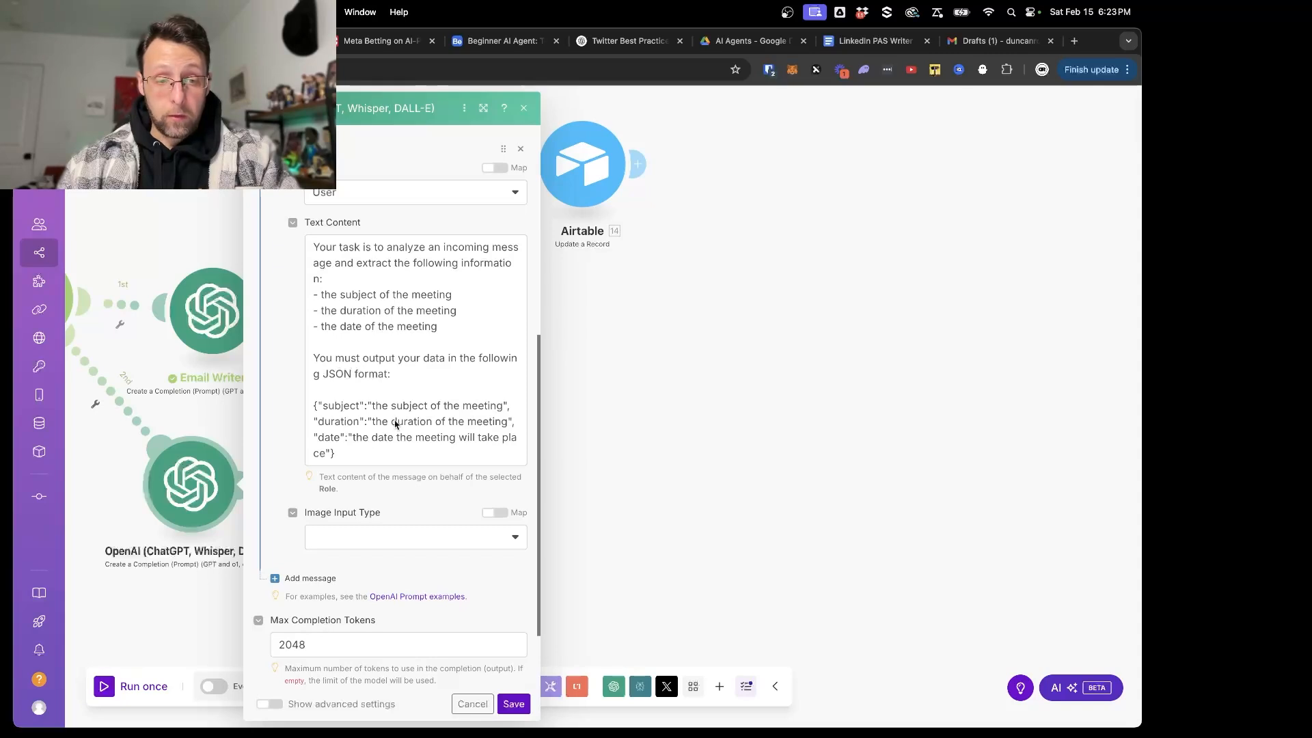
pyautogui.click(509, 422)
pyautogui.write('in')
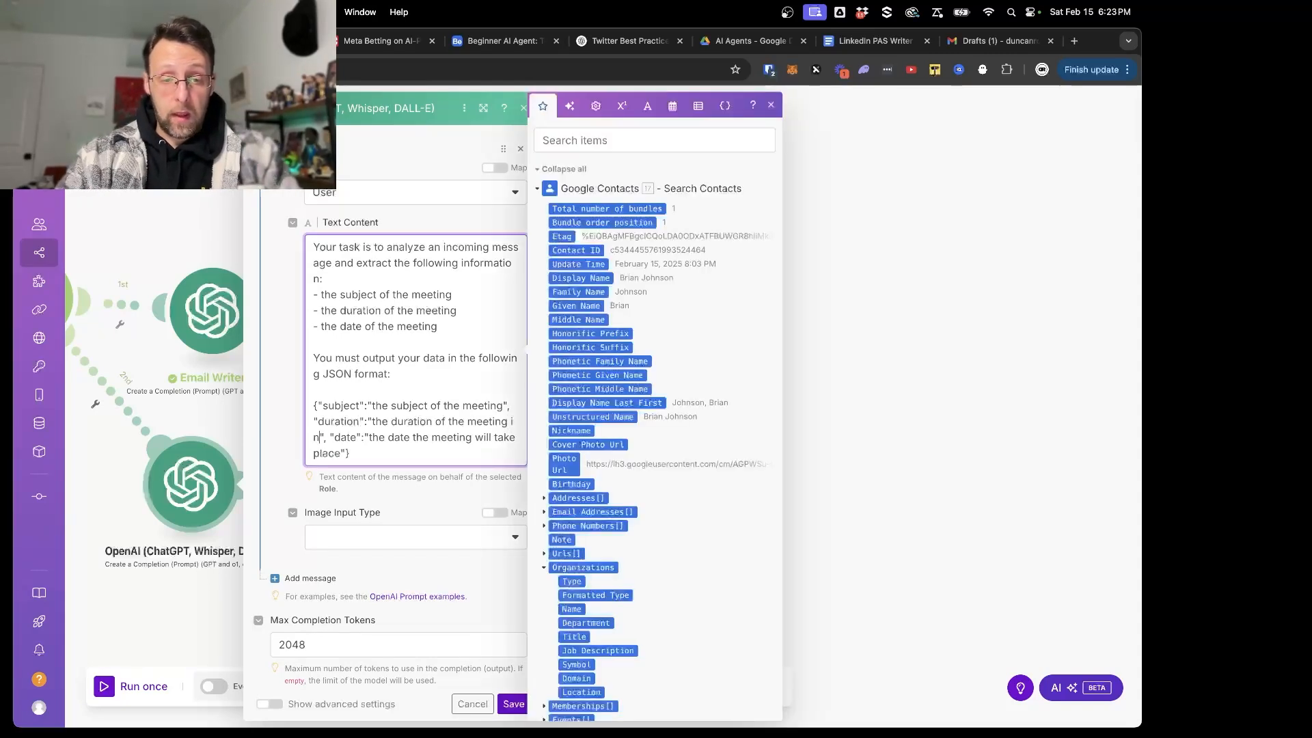
pyautogui.write(' Format: HH:mm')
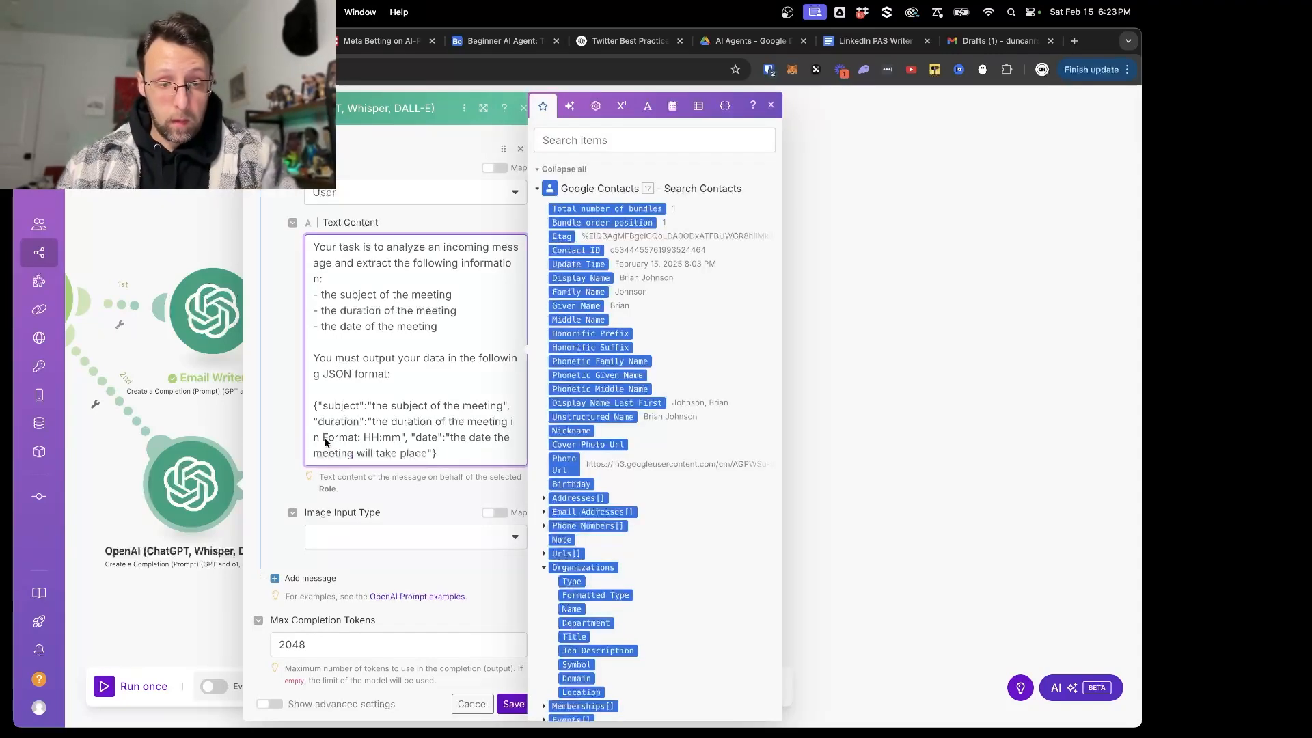
pyautogui.press('BackSpace')
pyautogui.press('BackSpace')
pyautogui.press('BackSpace')
pyautogui.press('BackSpace')
pyautogui.press('BackSpace')
pyautogui.press('BackSpace')
pyautogui.press('BackSpace')
pyautogui.press('BackSpace')
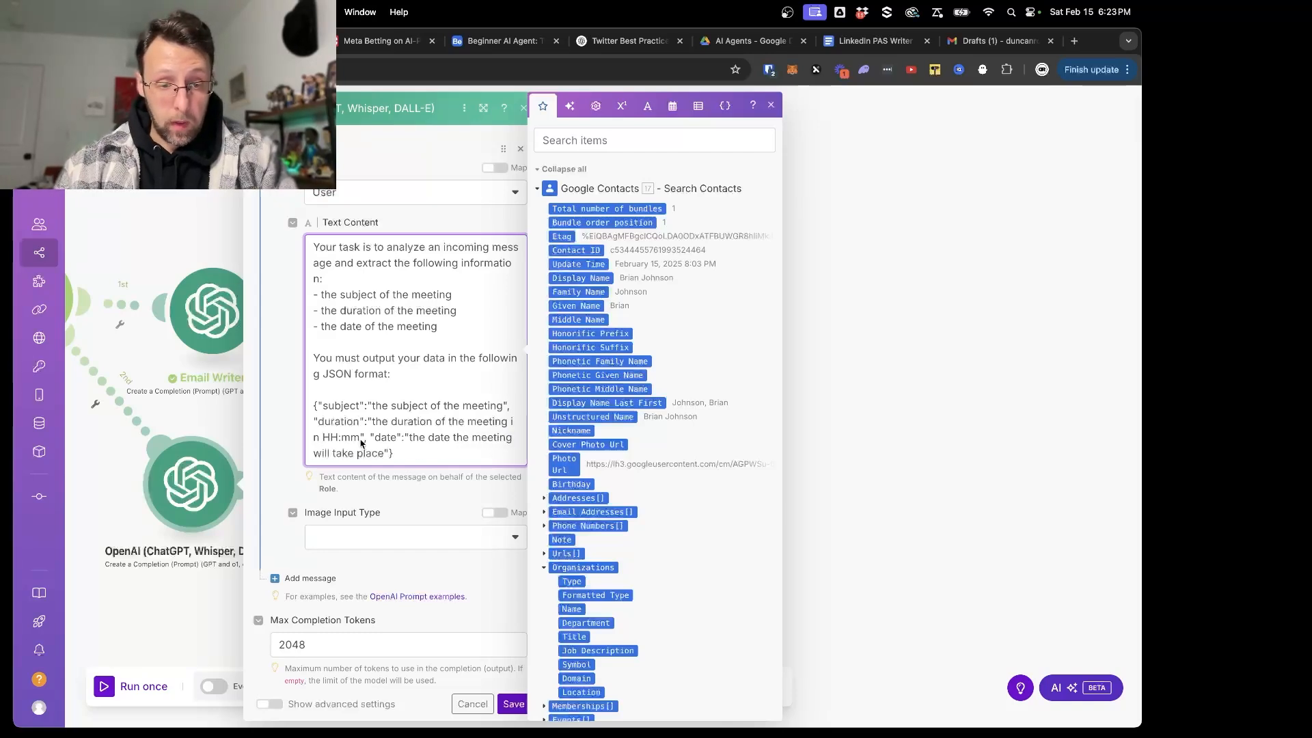
pyautogui.write('fornmat')
pyautogui.press('BackSpace')
pyautogui.press('BackSpace')
pyautogui.press('BackSpace')
pyautogui.press('BackSpace')
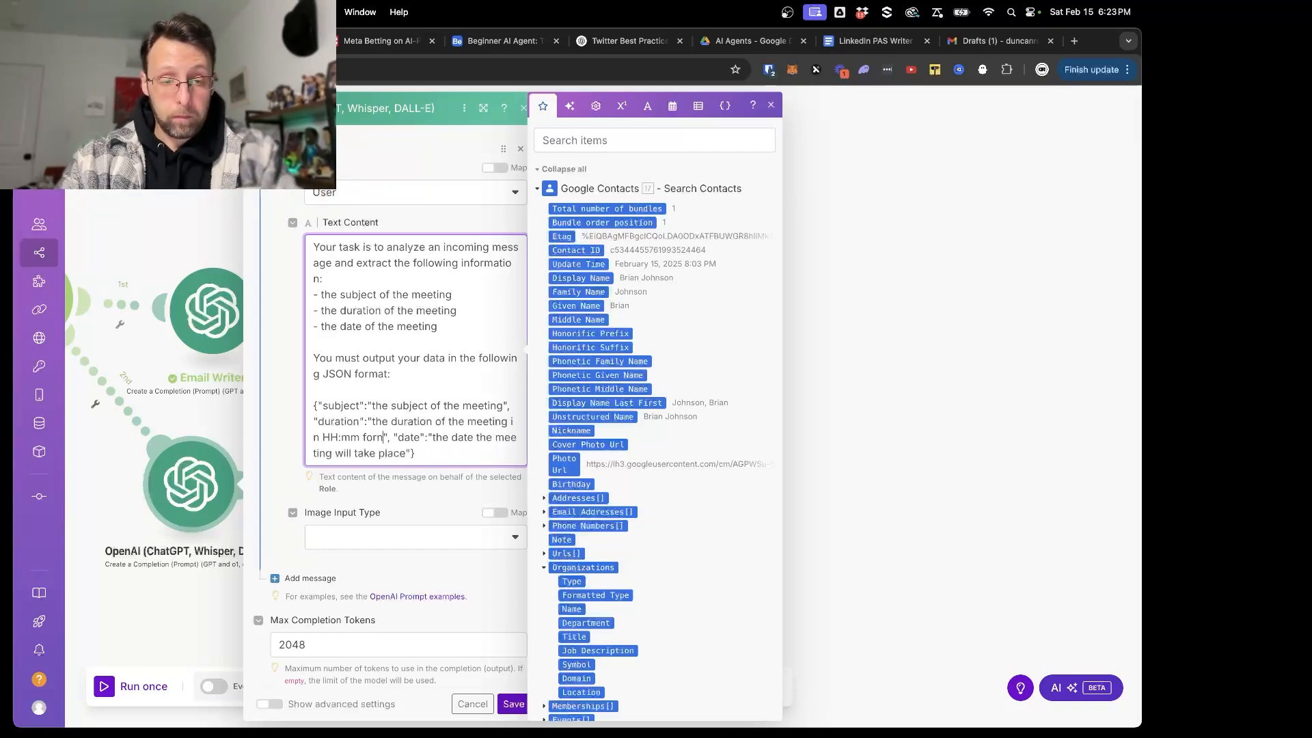
pyautogui.write('at')
pyautogui.press('BackSpace')
pyautogui.write('tm')
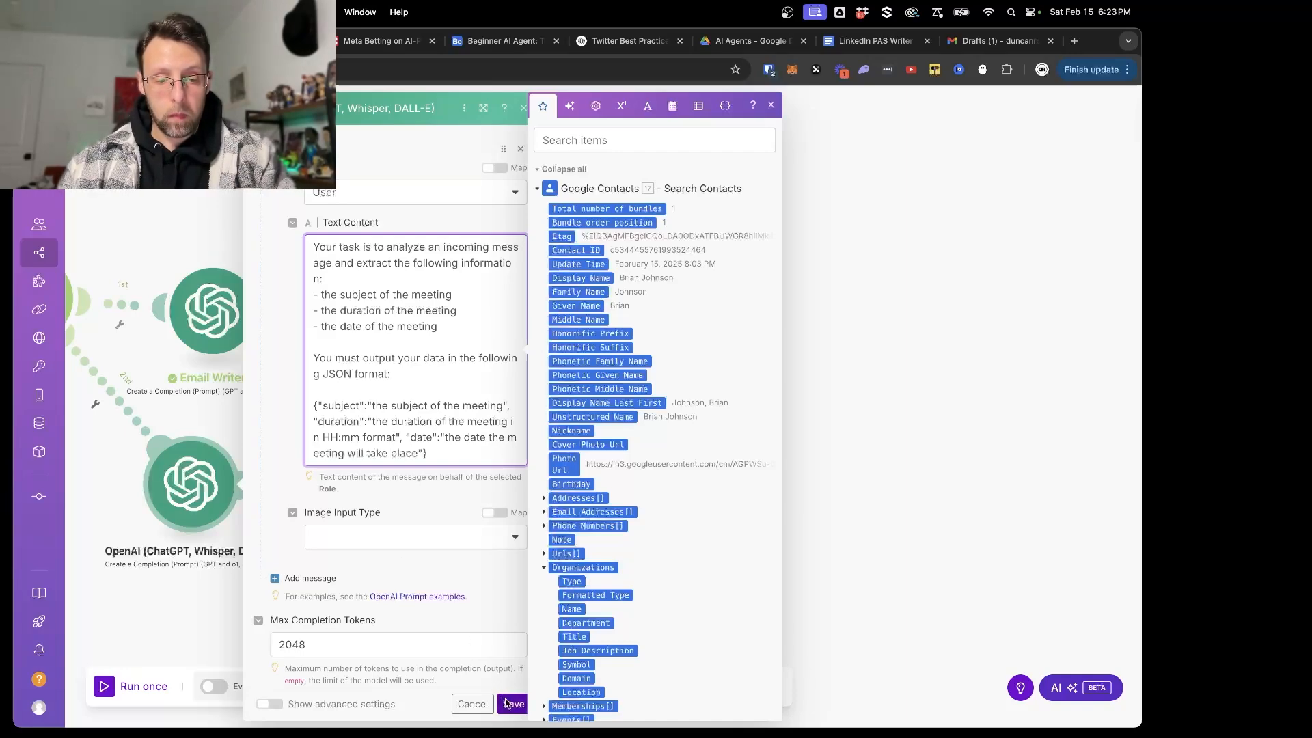
pyautogui.click(506, 704)
# - Rename the OpenAI module before Google Calendar to "Meeting Assistant"
pyautogui.scroll(5, 445, 571)
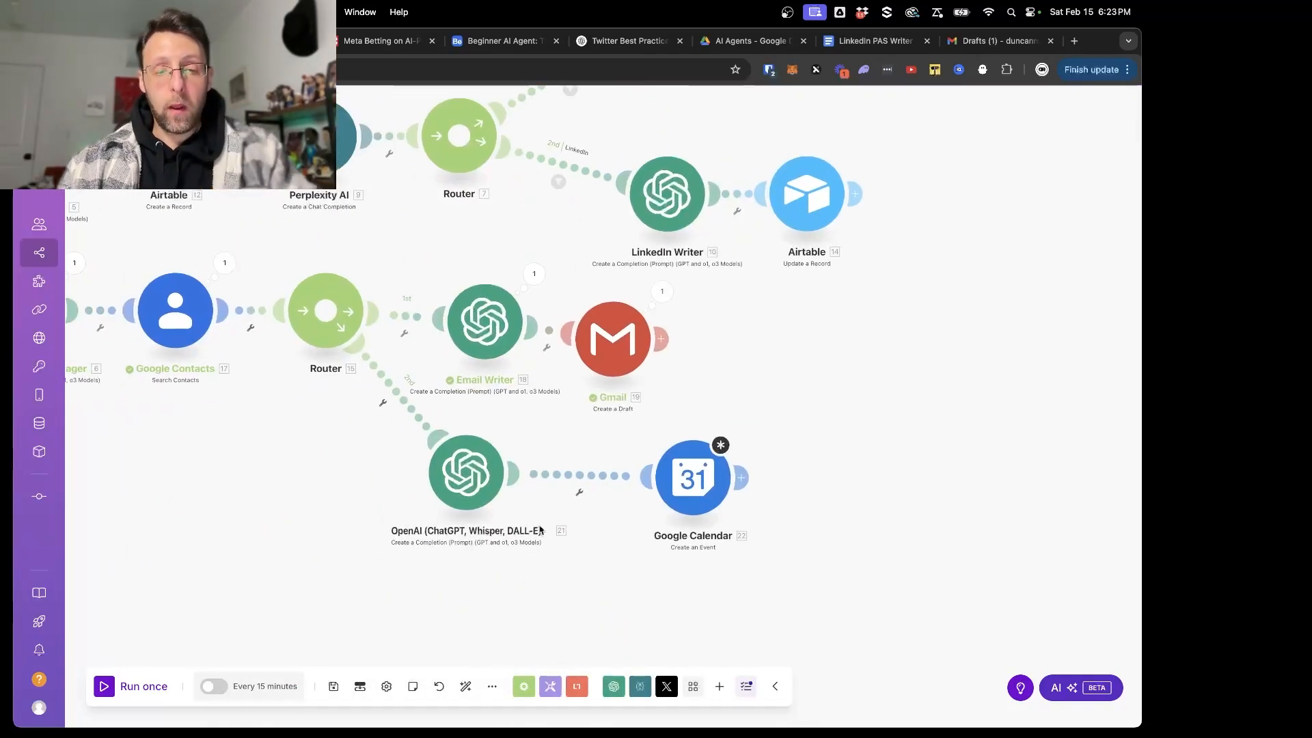
pyautogui.rightClick(454, 501)
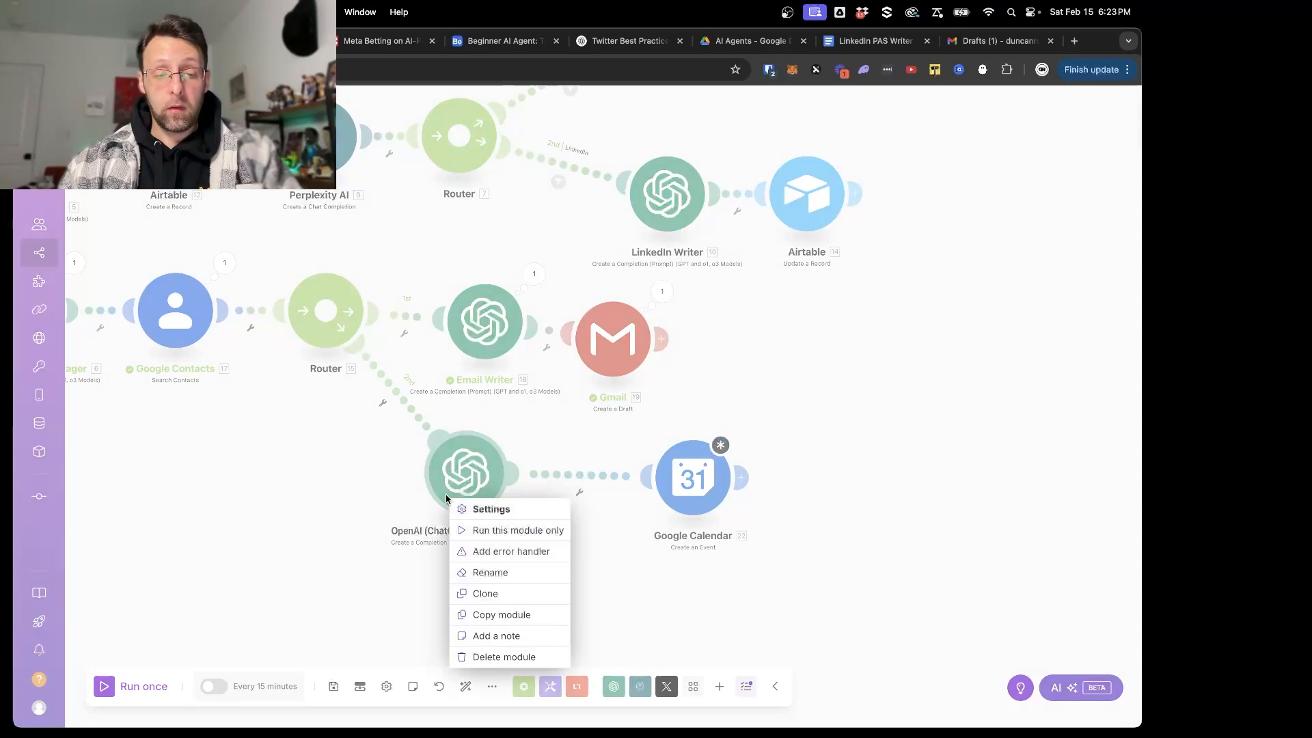
pyautogui.click(506, 574)
pyautogui.write('Meet')
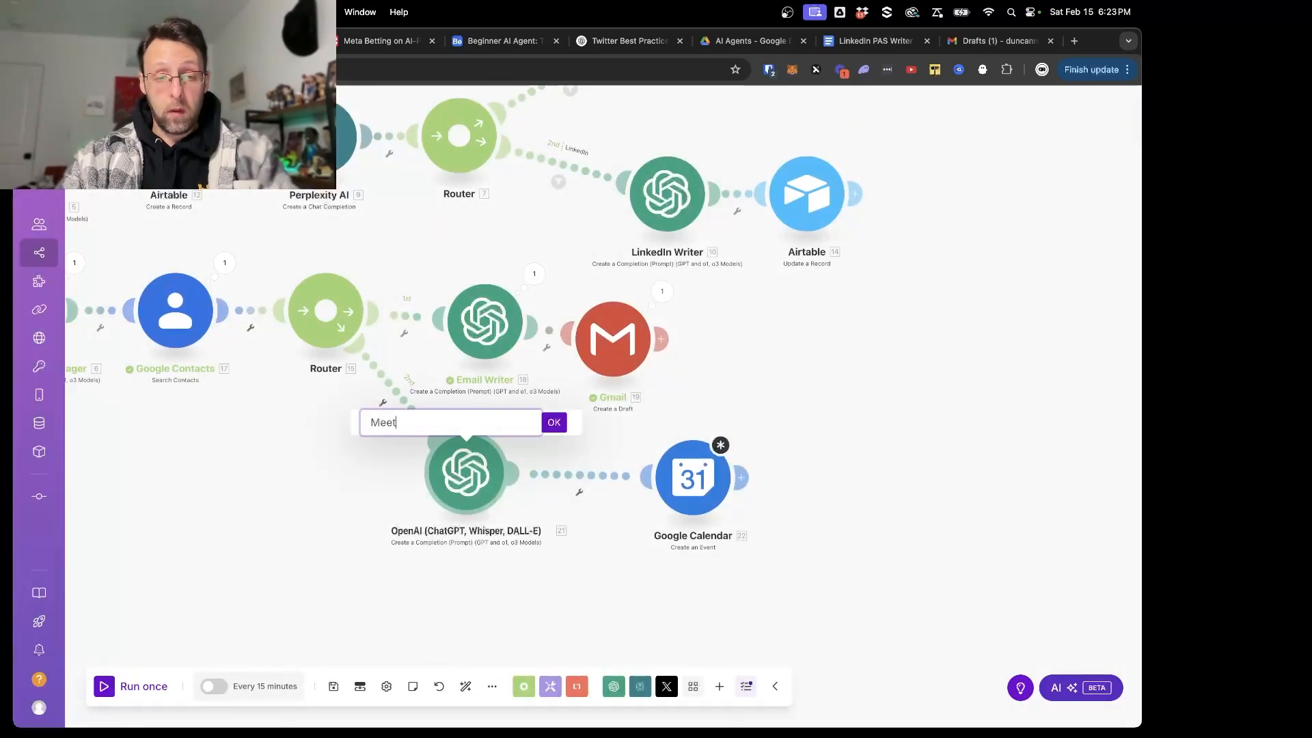
pyautogui.write('ing Assistant')
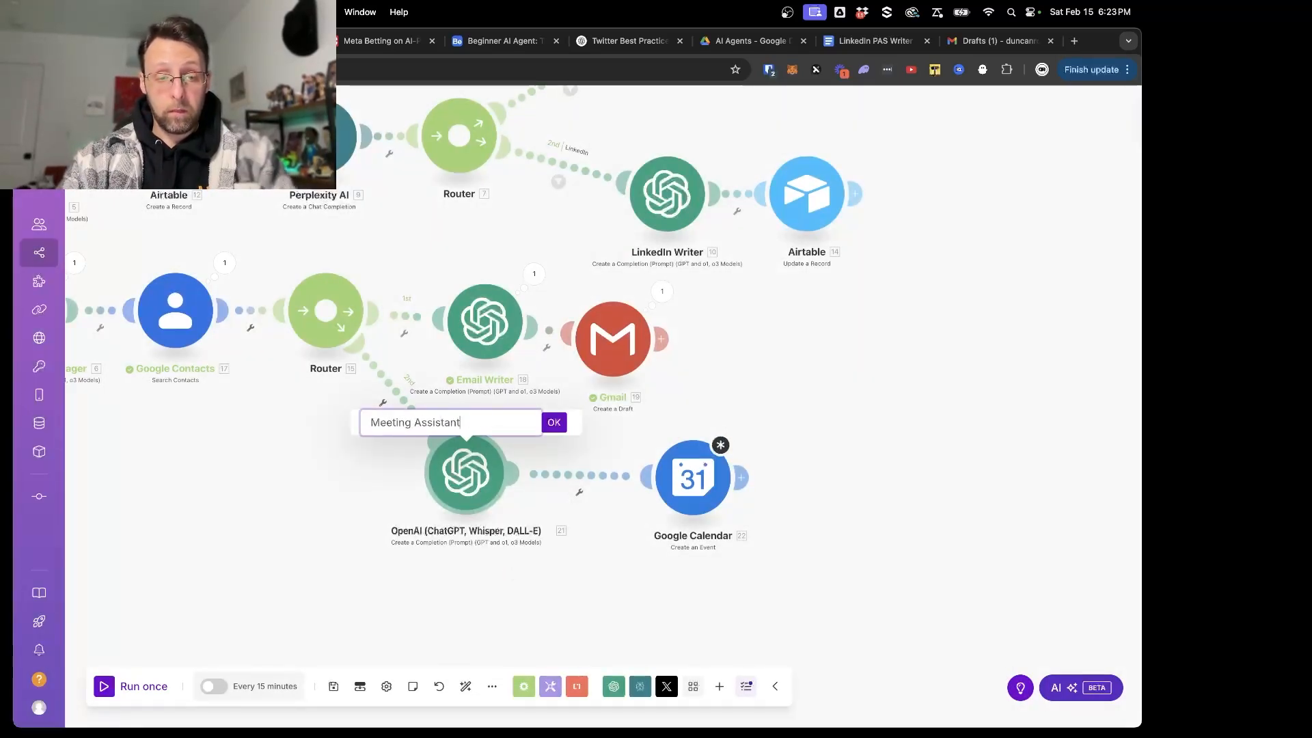
pyautogui.press('Return')
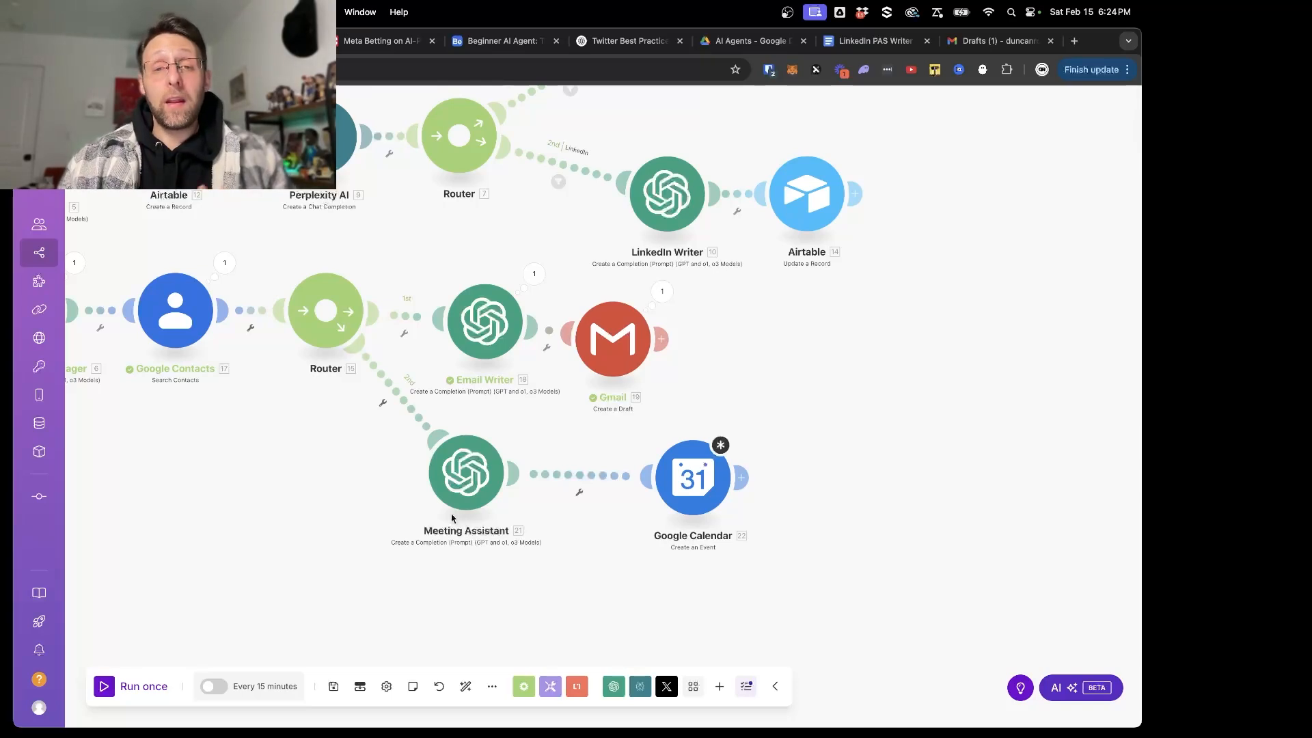
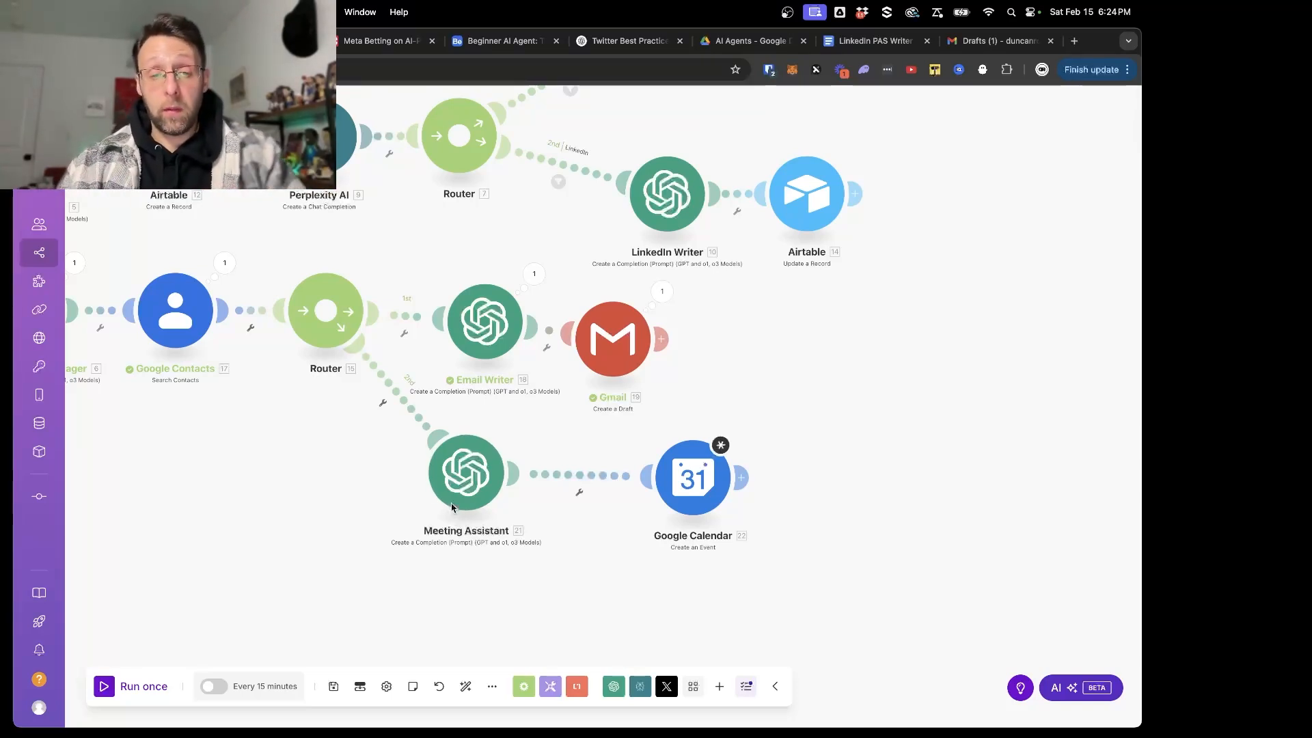
# - Insert a Set variable tool module between the communications Router and the Meeting Assistant module
pyautogui.rightClick(394, 396)
pyautogui.click(469, 509)
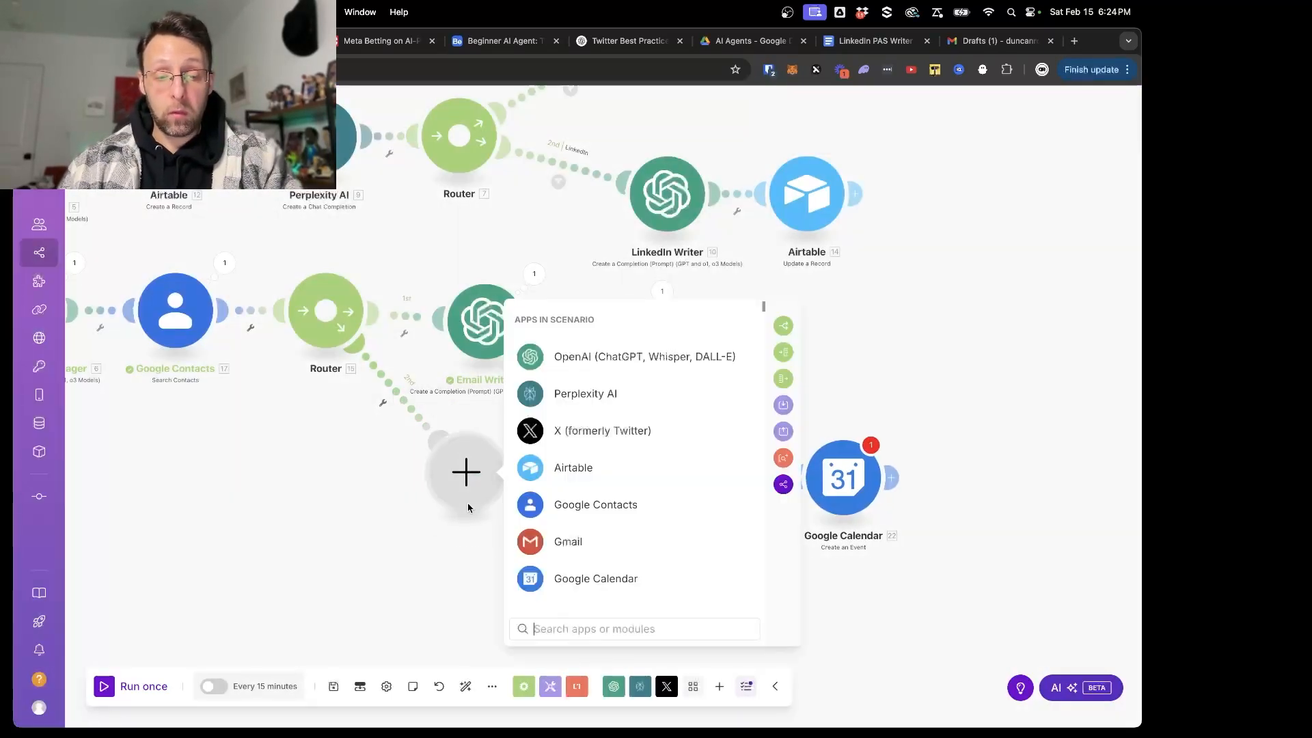
pyautogui.write('set')
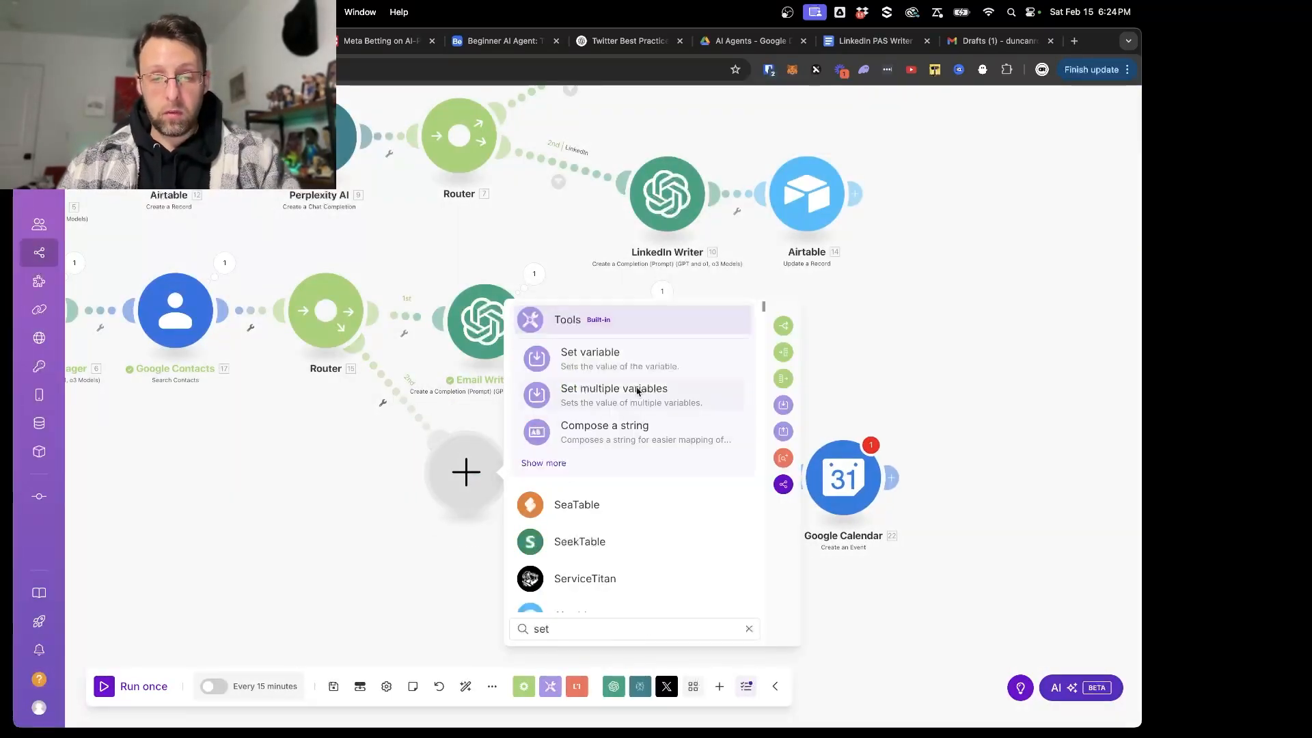
pyautogui.click(602, 357)
# - Name the variable currentDate, set its value to the date function now, and save the module
pyautogui.click(598, 455)
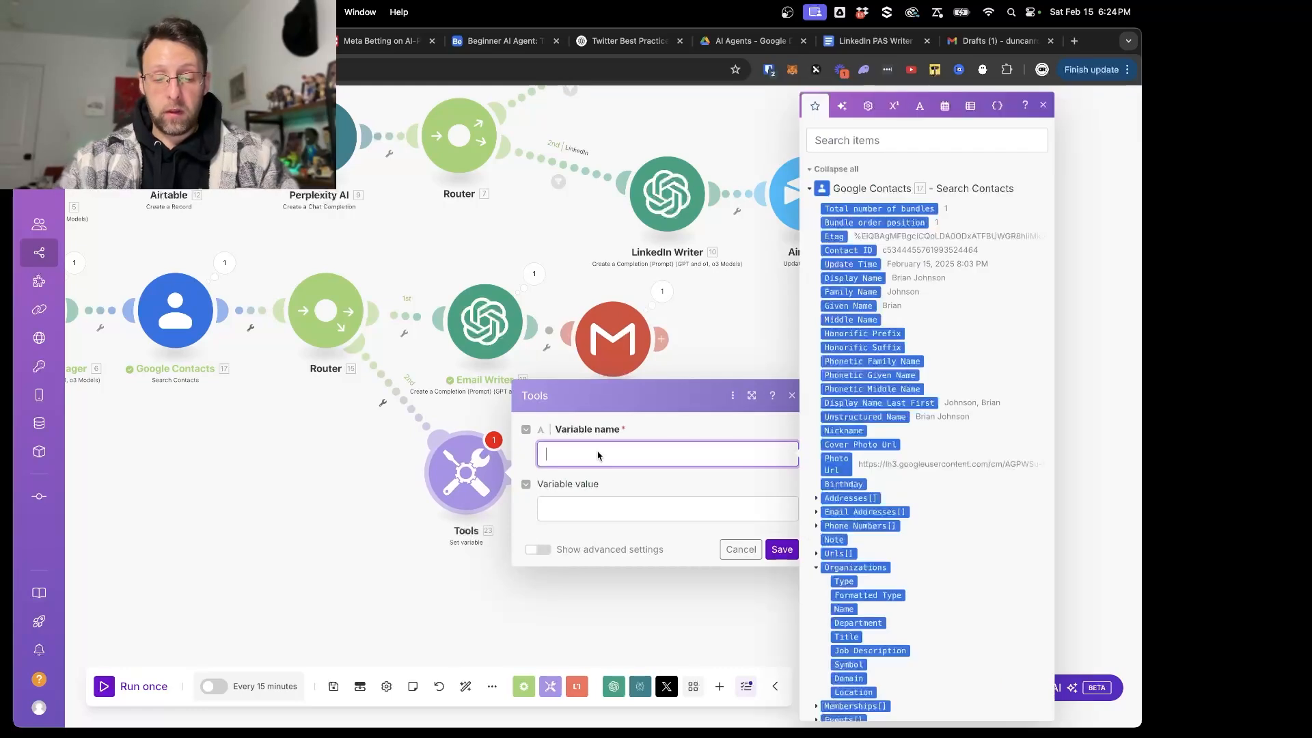
pyautogui.write('currentD')
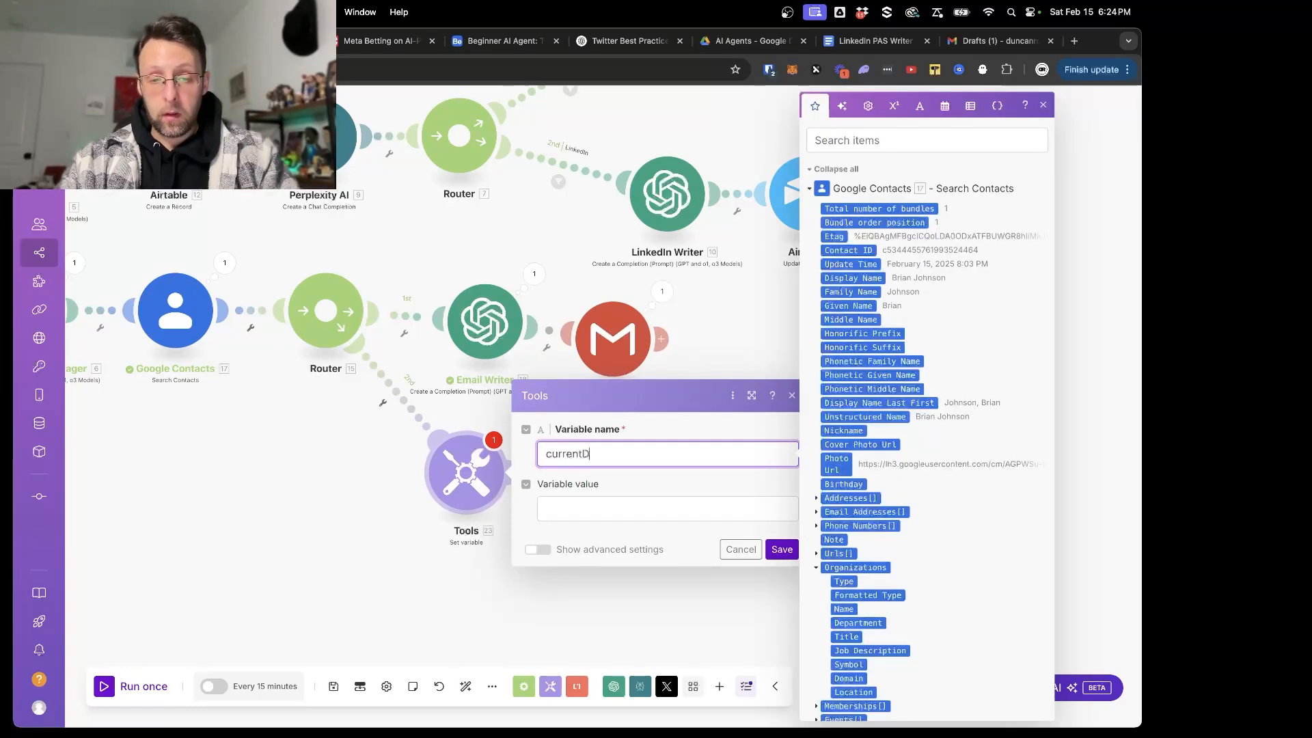
pyautogui.write('ate')
pyautogui.click(554, 516)
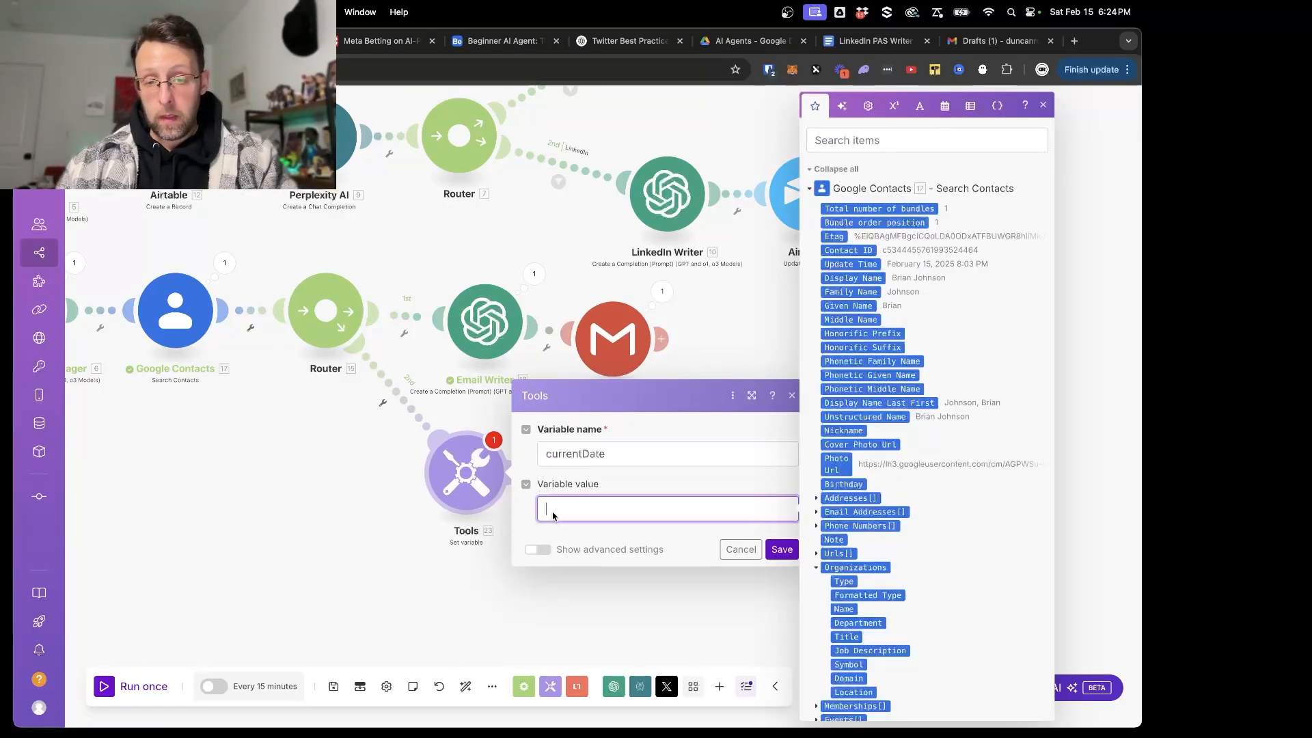
pyautogui.click(869, 106)
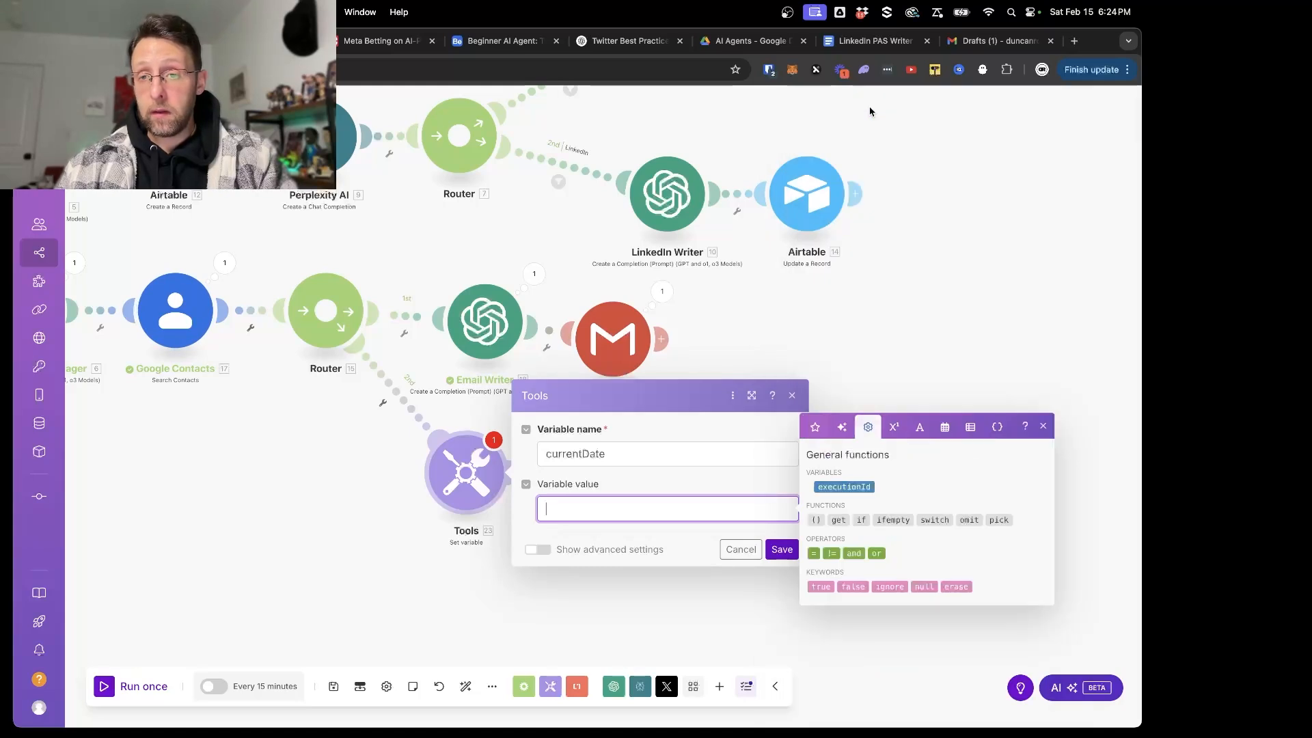
pyautogui.click(945, 426)
pyautogui.click(826, 609)
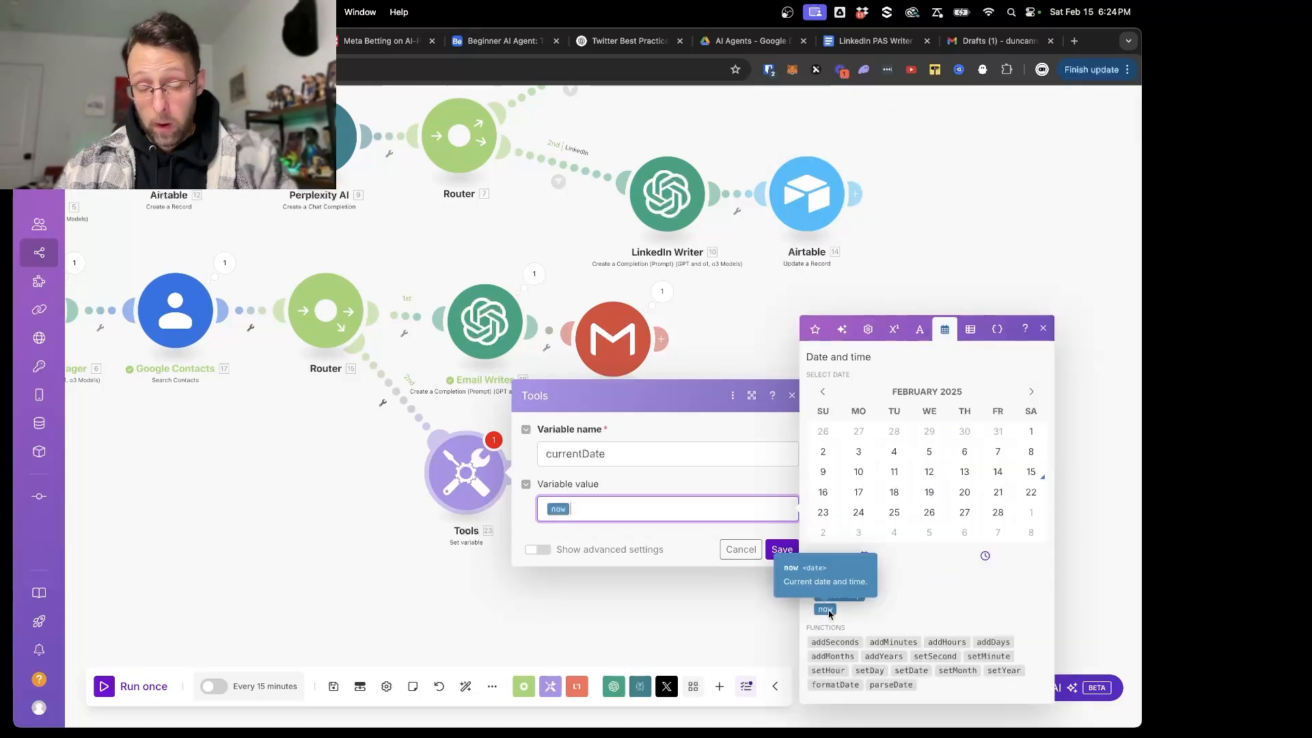
pyautogui.click(782, 550)
# - Run only the new variable module and check the currentDate value in its output
pyautogui.rightClick(456, 479)
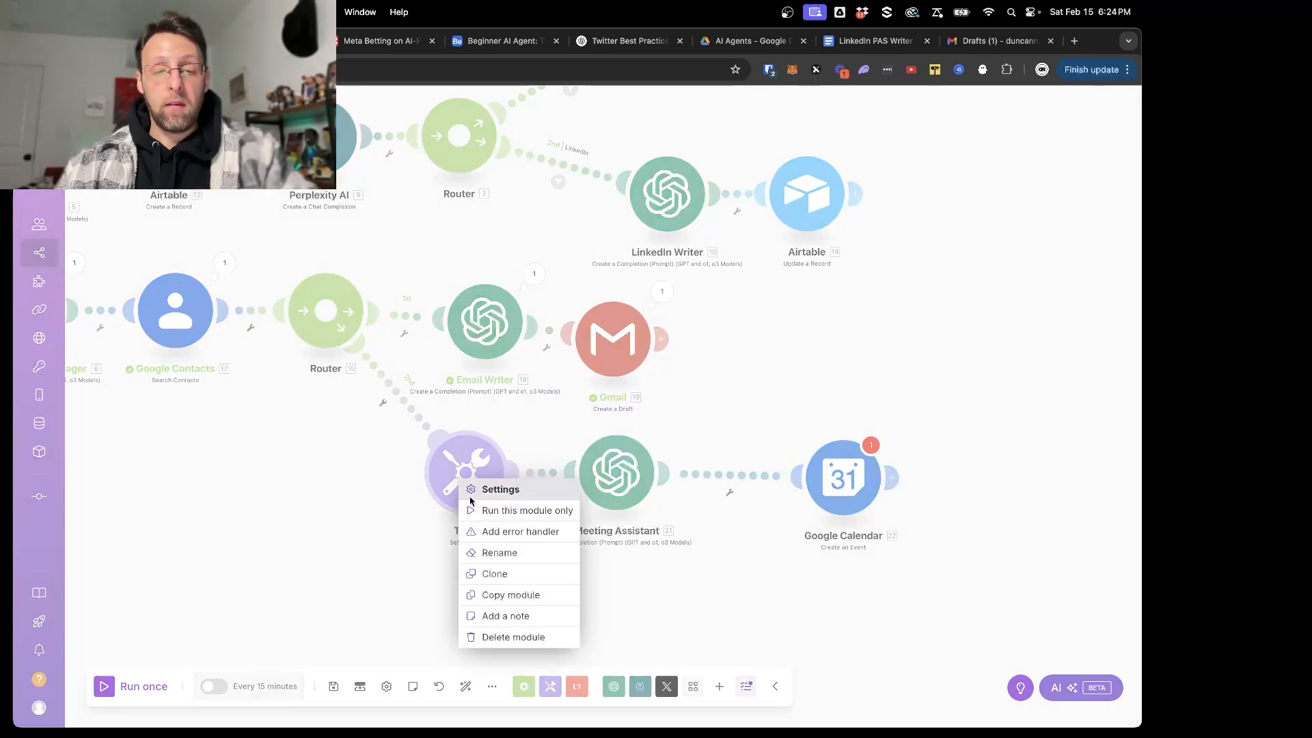
pyautogui.click(493, 509)
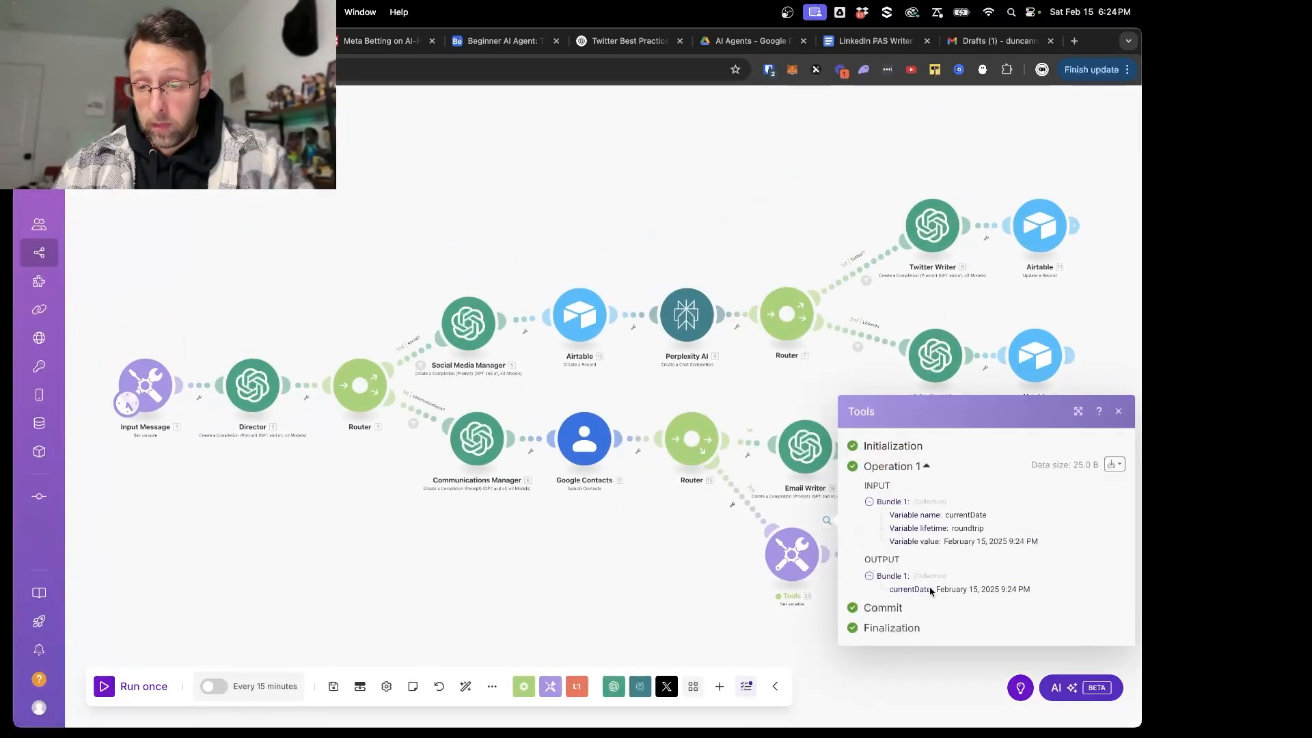
pyautogui.moveTo(936, 592); pyautogui.dragTo(1131, 592)
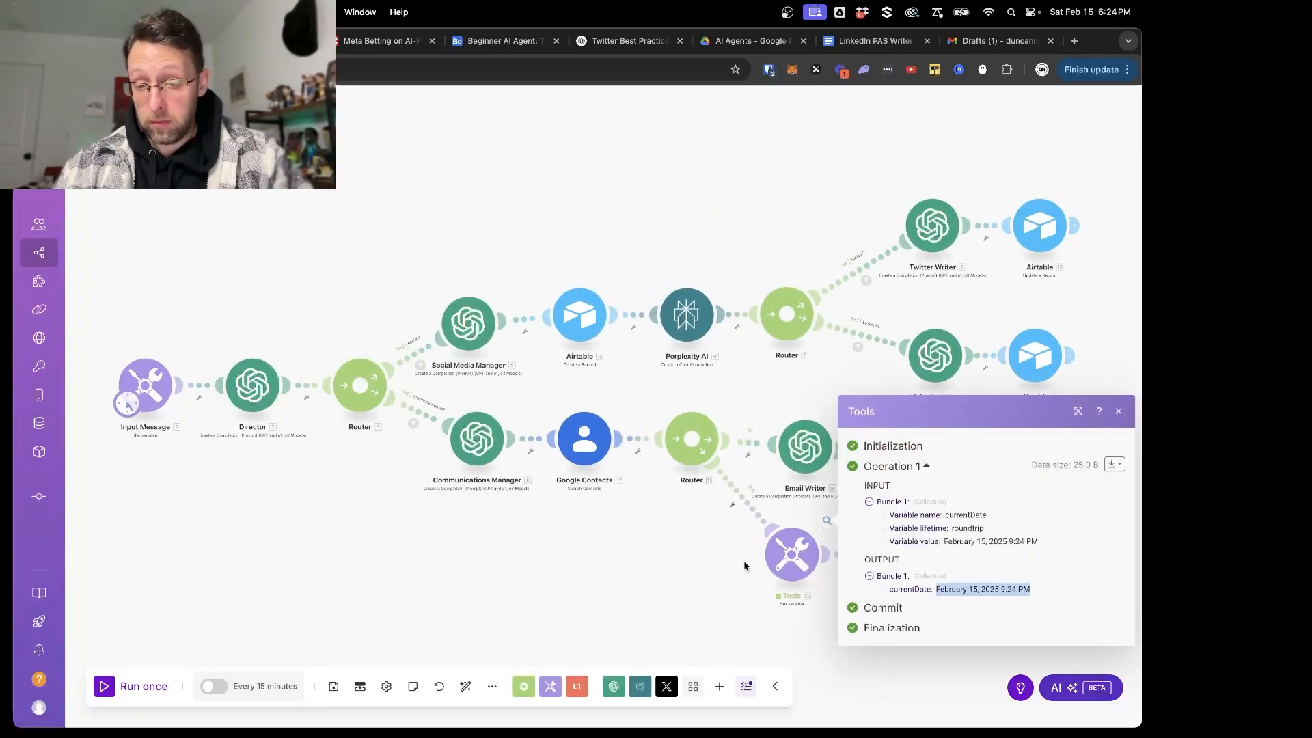
pyautogui.click(691, 566)
# - Extend the date description in the Meeting Assistant's second message with "relative to the current date"
pyautogui.scroll(4, 691, 566)
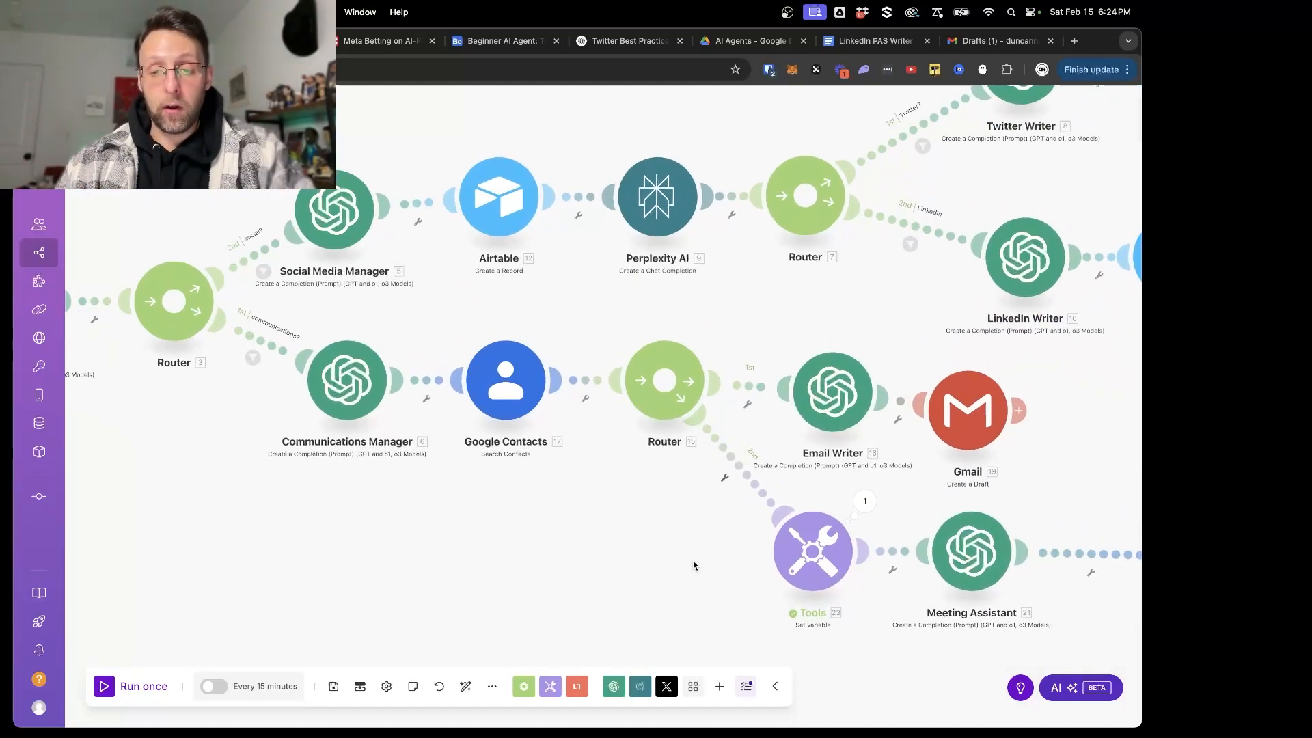
pyautogui.moveTo(888, 589); pyautogui.dragTo(628, 518)
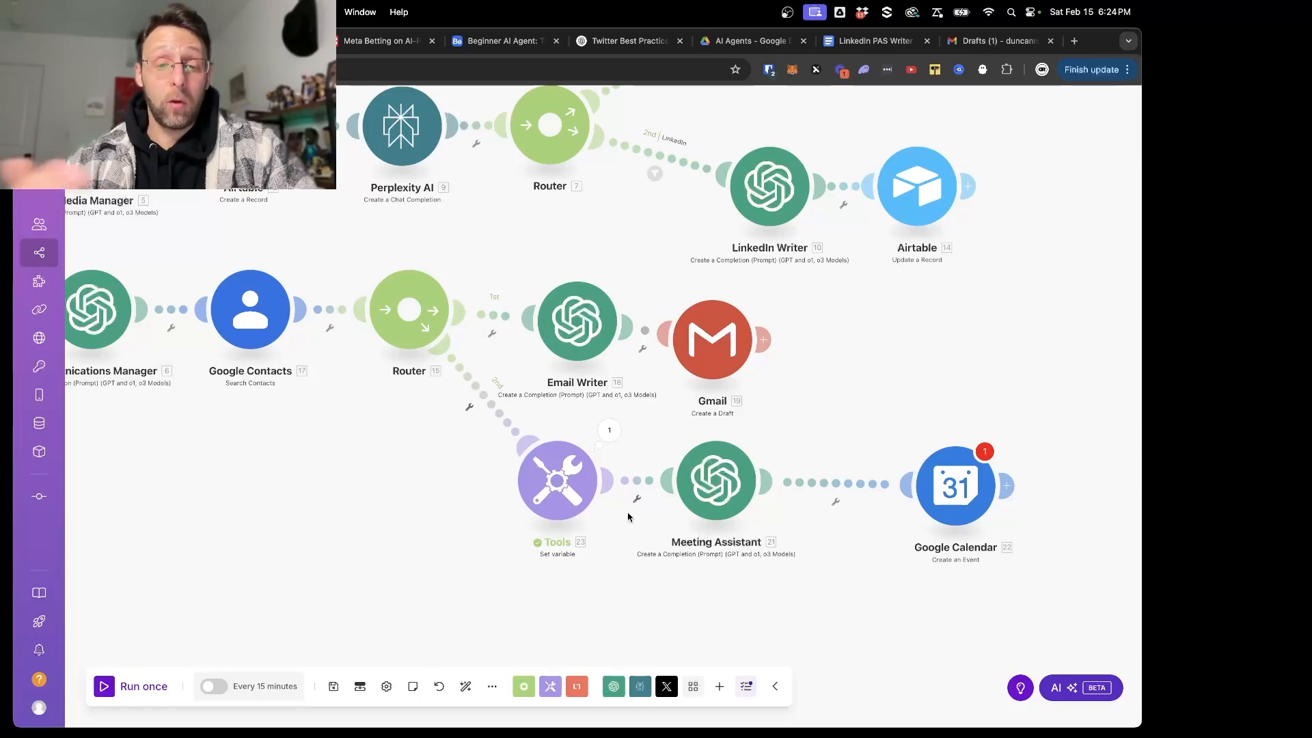
pyautogui.click(702, 485)
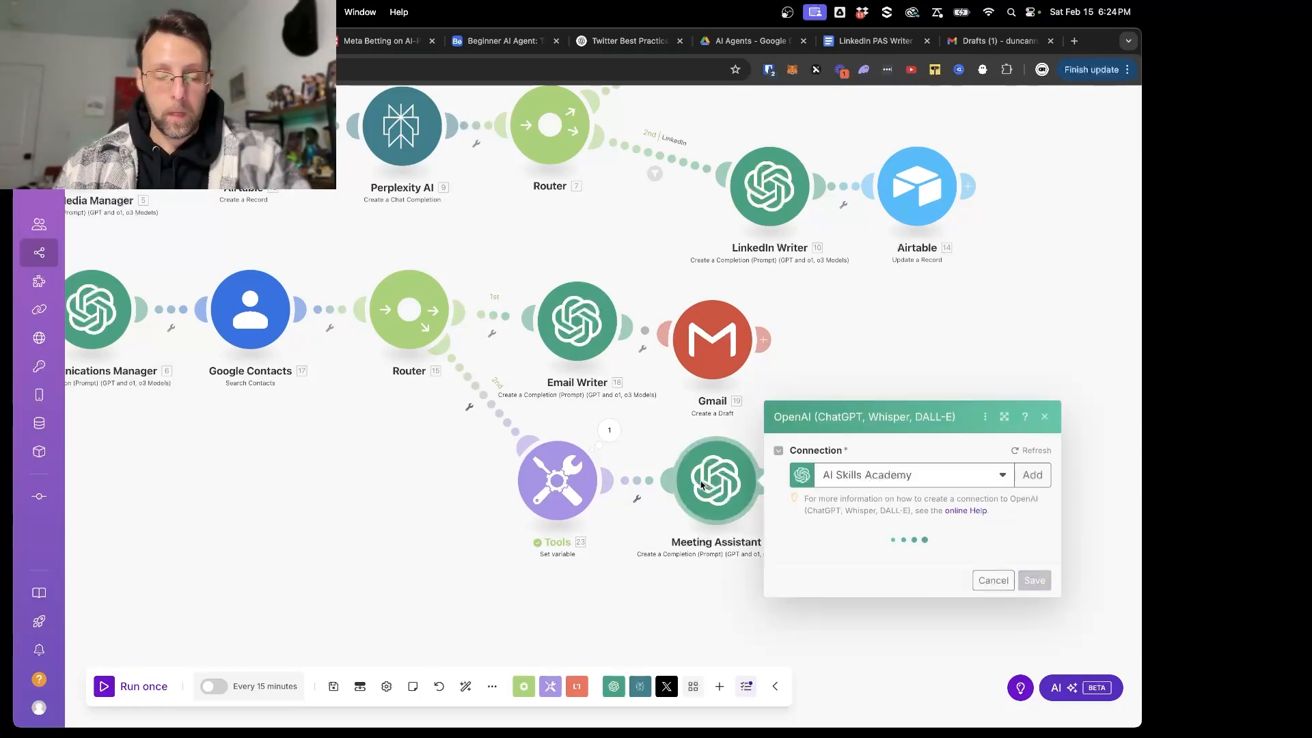
pyautogui.scroll(-5, 898, 350)
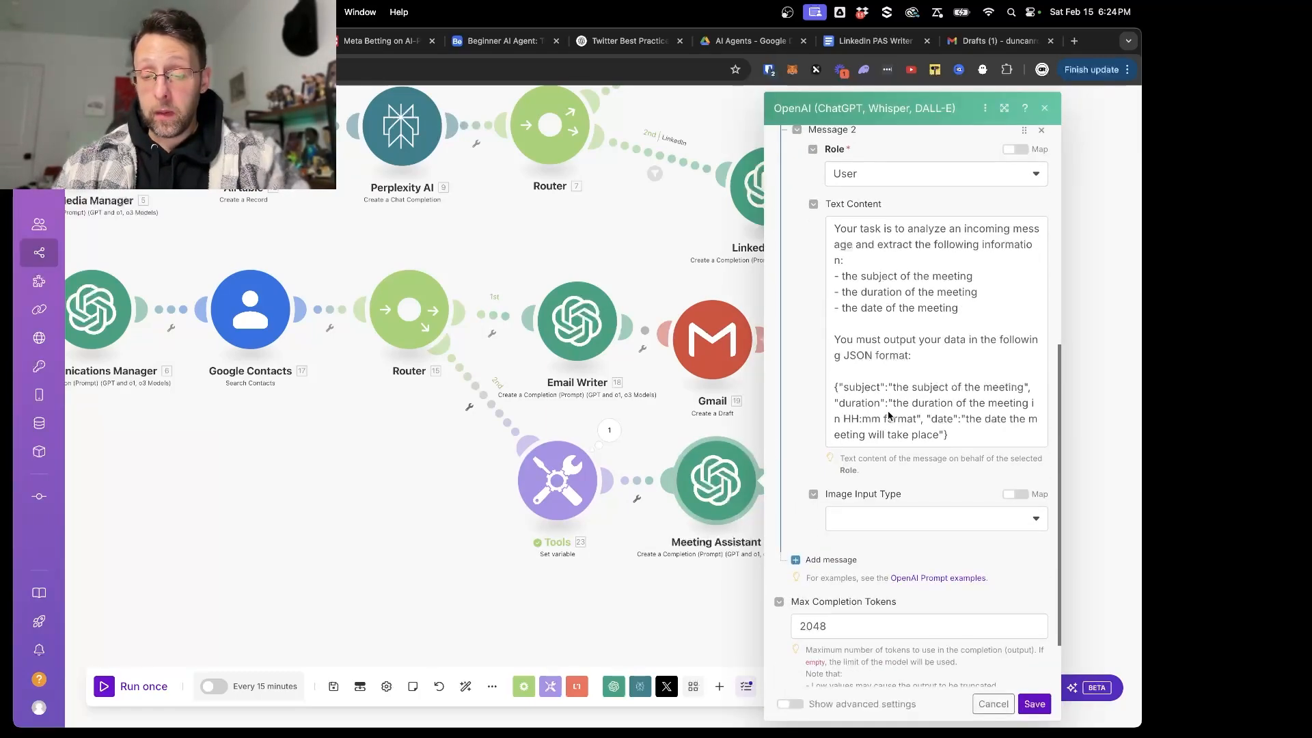
pyautogui.click(939, 437)
pyautogui.write('relative to t')
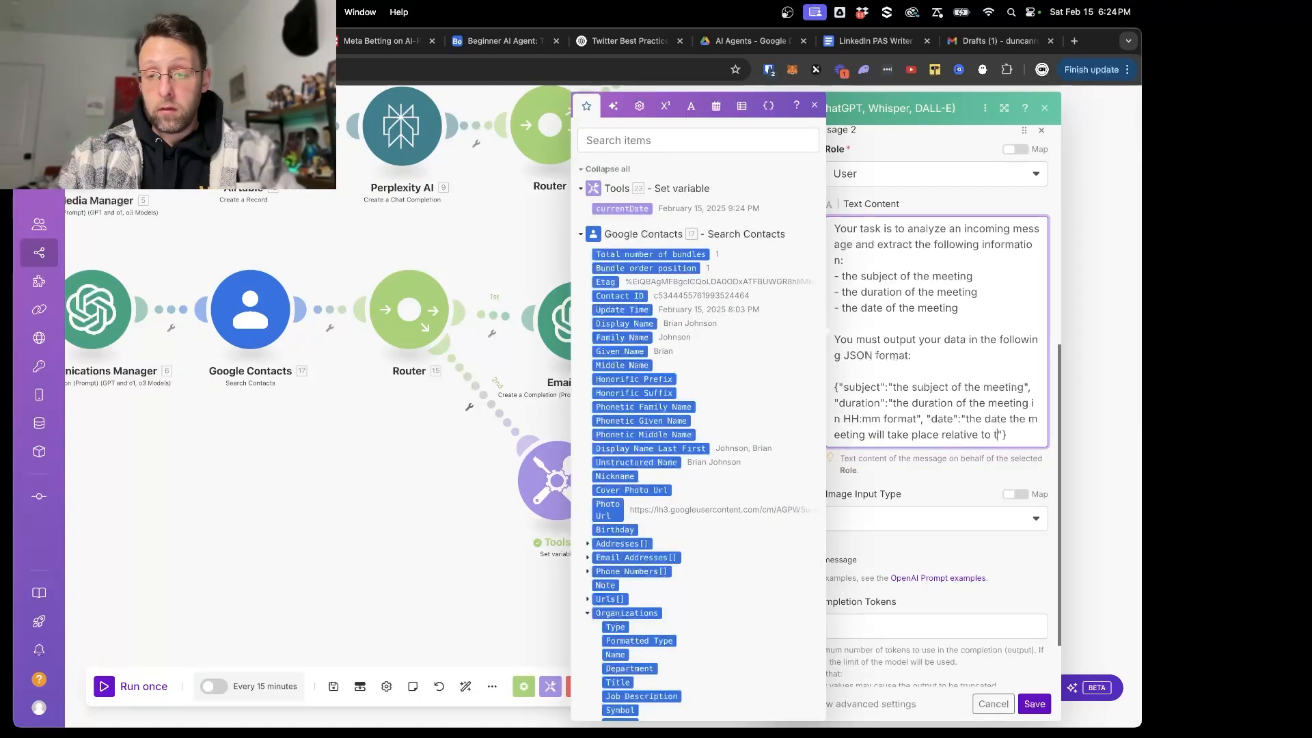
pyautogui.write('he current date')
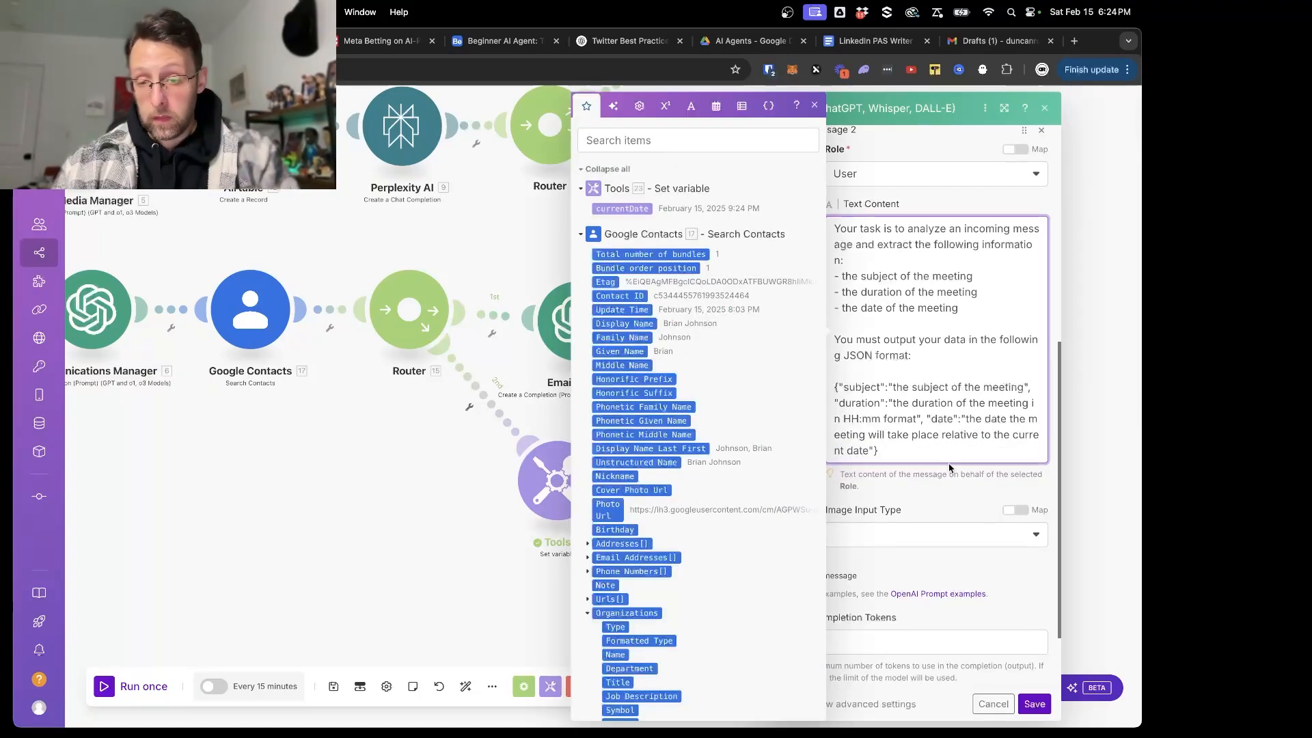
# - Add a third message to the Meeting Assistant prompt and give it the User role
pyautogui.click(948, 499)
pyautogui.scroll(-1, 902, 546)
pyautogui.click(831, 549)
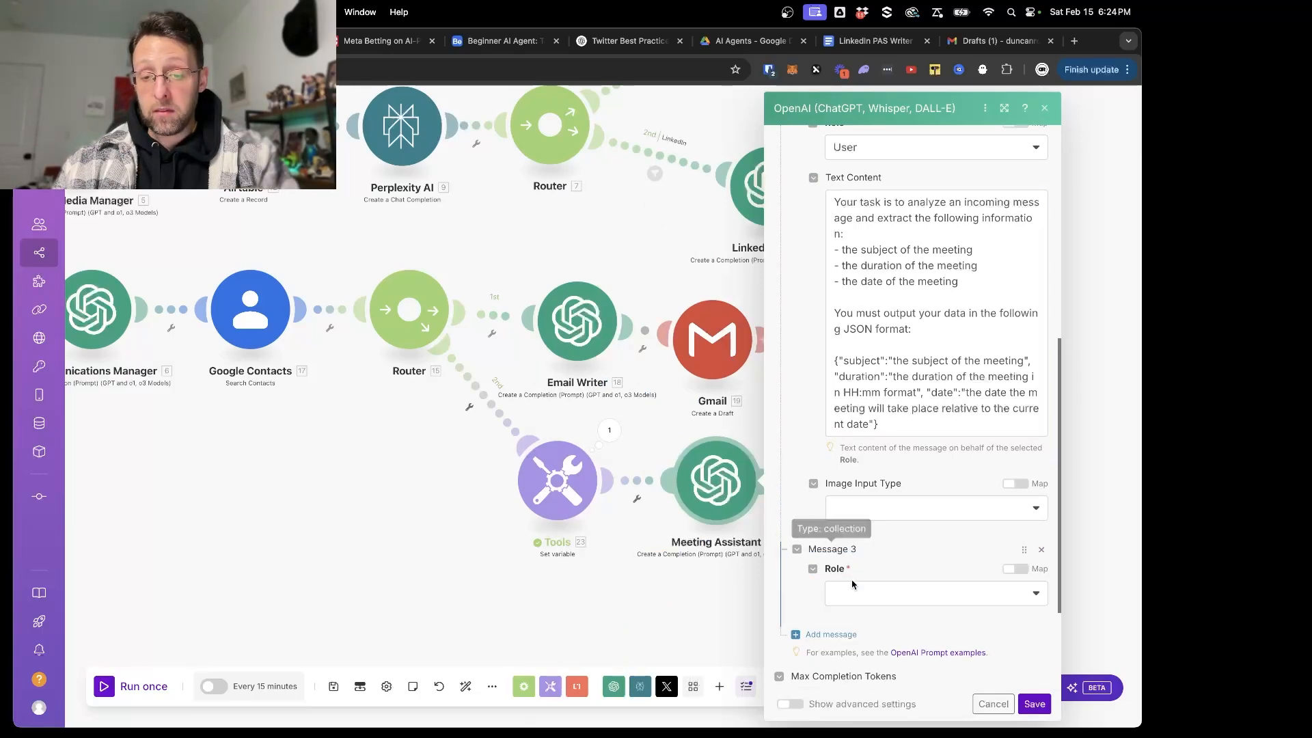
pyautogui.click(852, 592)
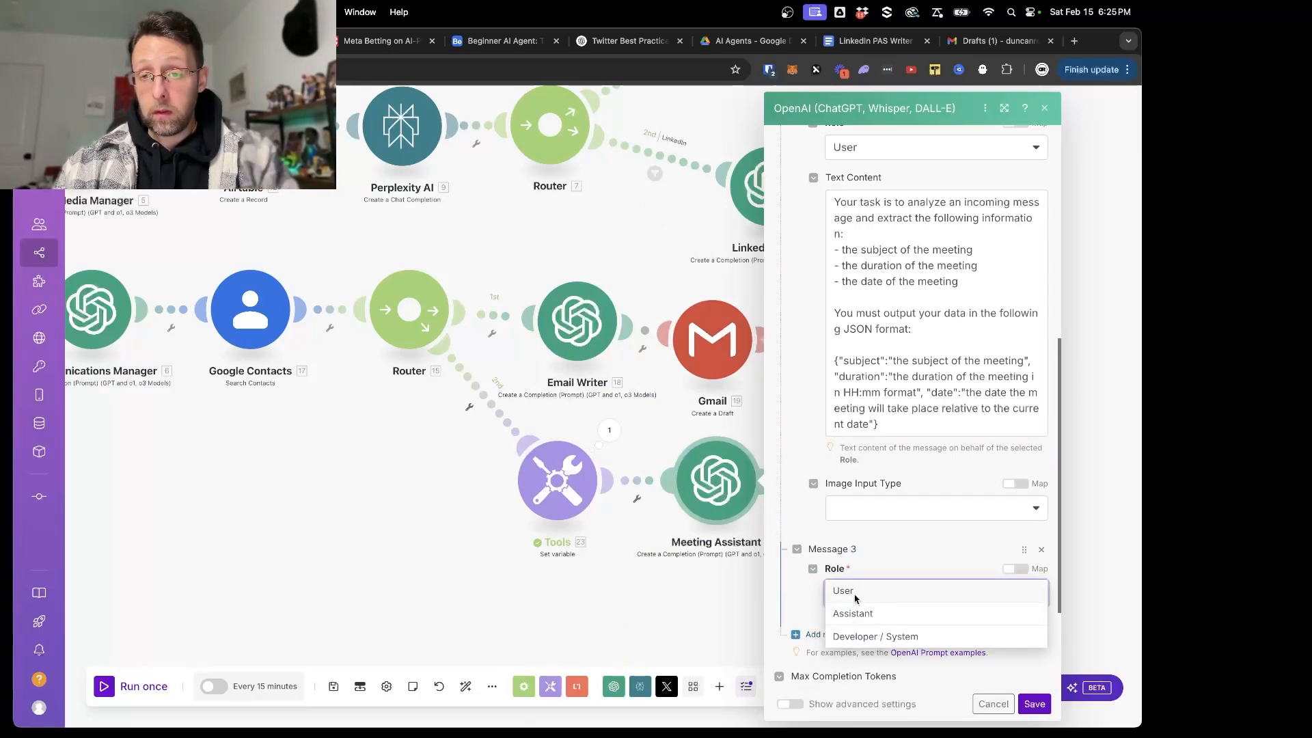
pyautogui.click(854, 591)
# - Enter "Incoming Message:" as the third message's text, followed by the mapped Incoming Message variable
pyautogui.scroll(-3, 868, 586)
pyautogui.scroll(5, 899, 543)
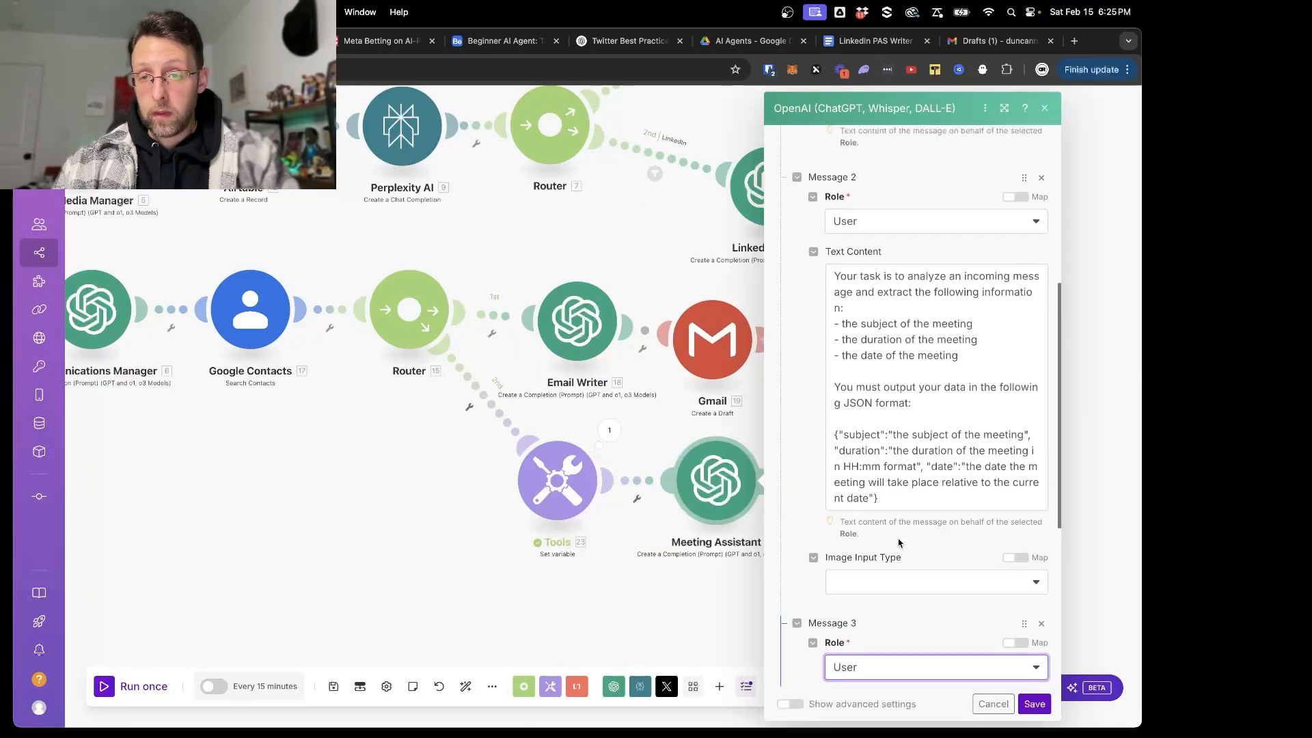
pyautogui.scroll(-3, 899, 544)
pyautogui.click(899, 550)
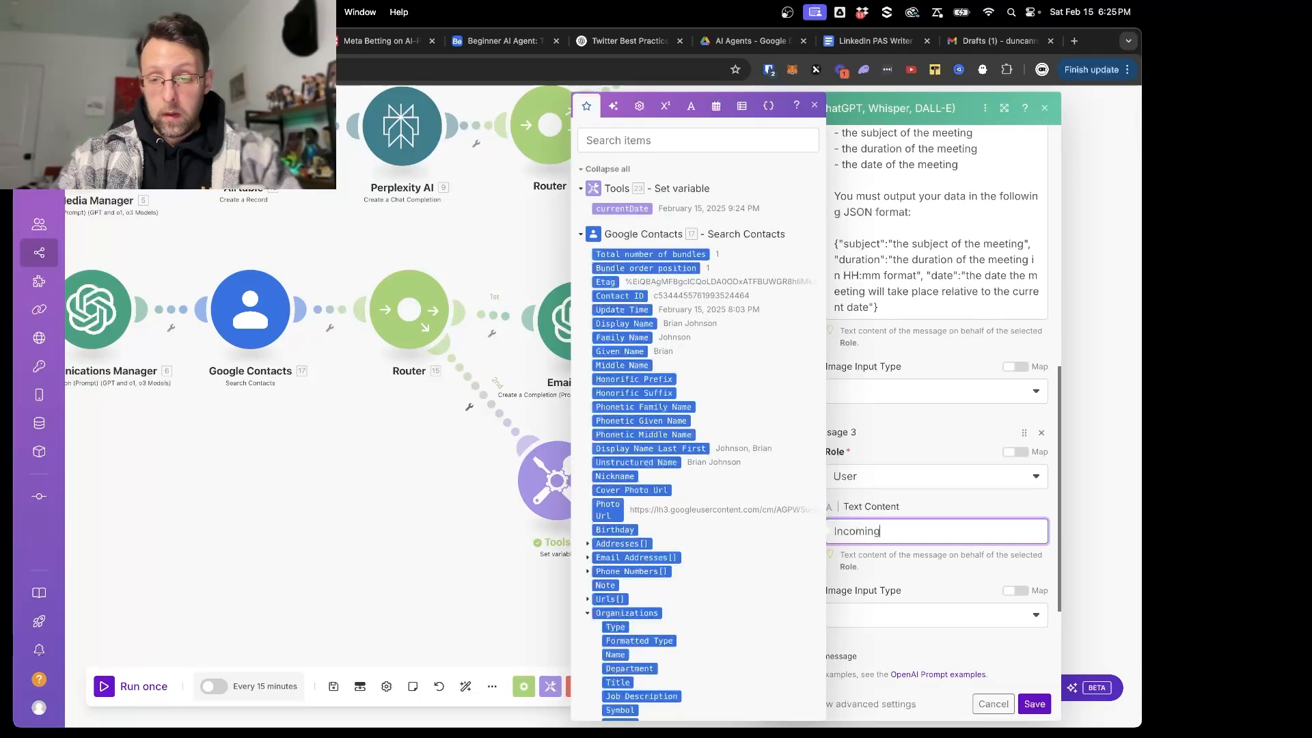
pyautogui.write('Incoming Message:')
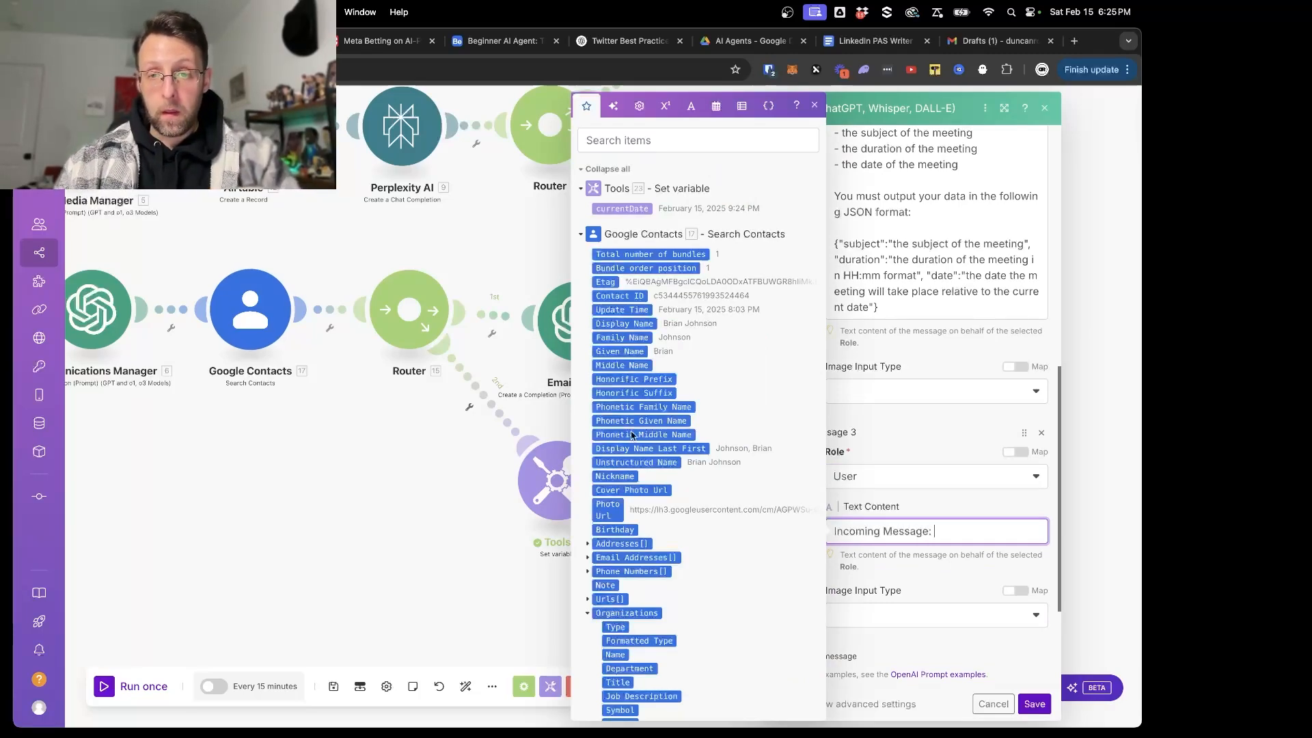
pyautogui.scroll(-10, 693, 479)
pyautogui.click(615, 685)
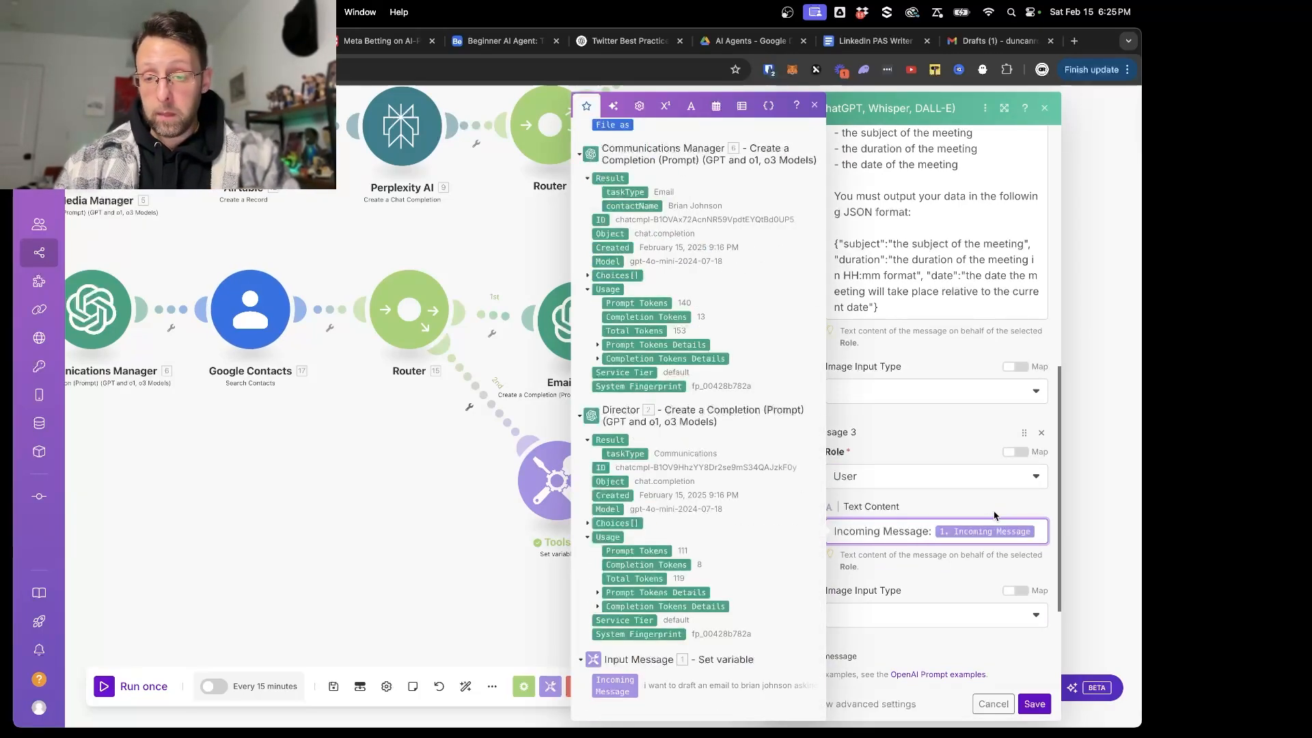
# - Add a second line "Current Date:" with the mapped currentDate variable, and save the module and the scenario
pyautogui.press('Return')
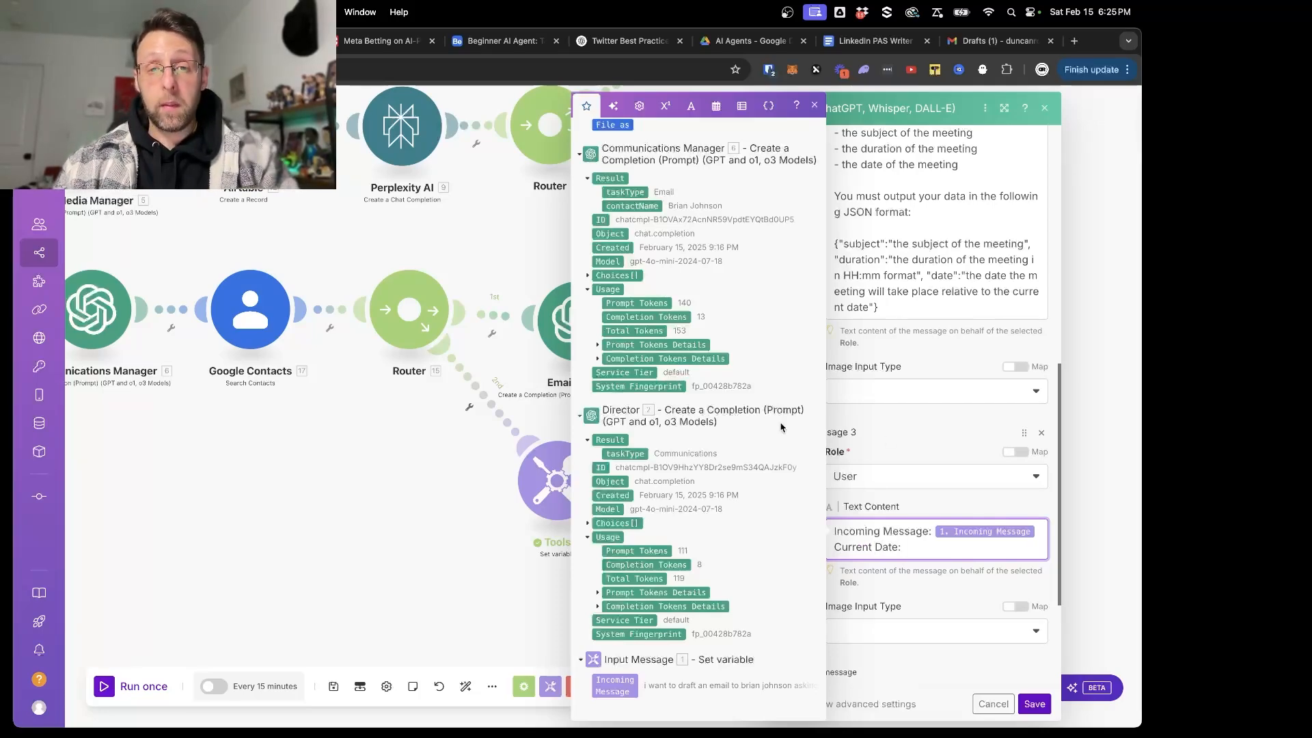
pyautogui.write('Current Date:')
pyautogui.click(622, 208)
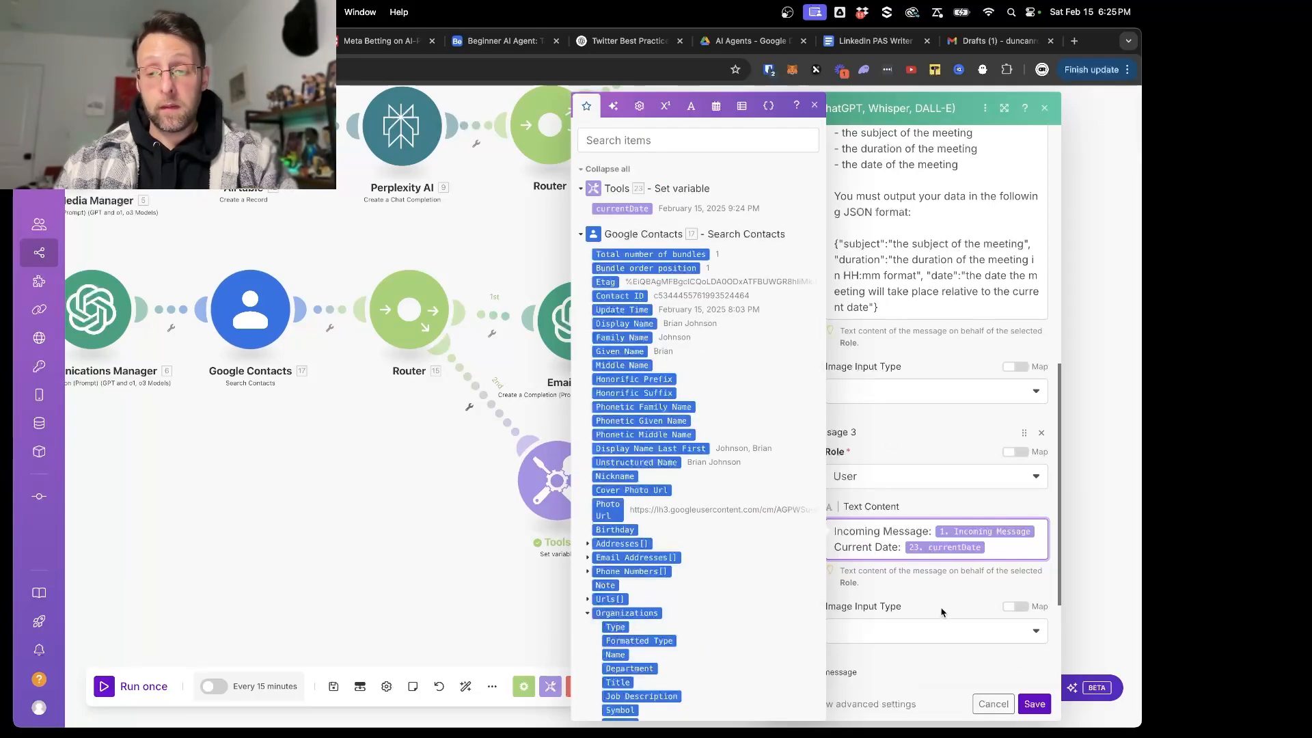
pyautogui.click(1033, 704)
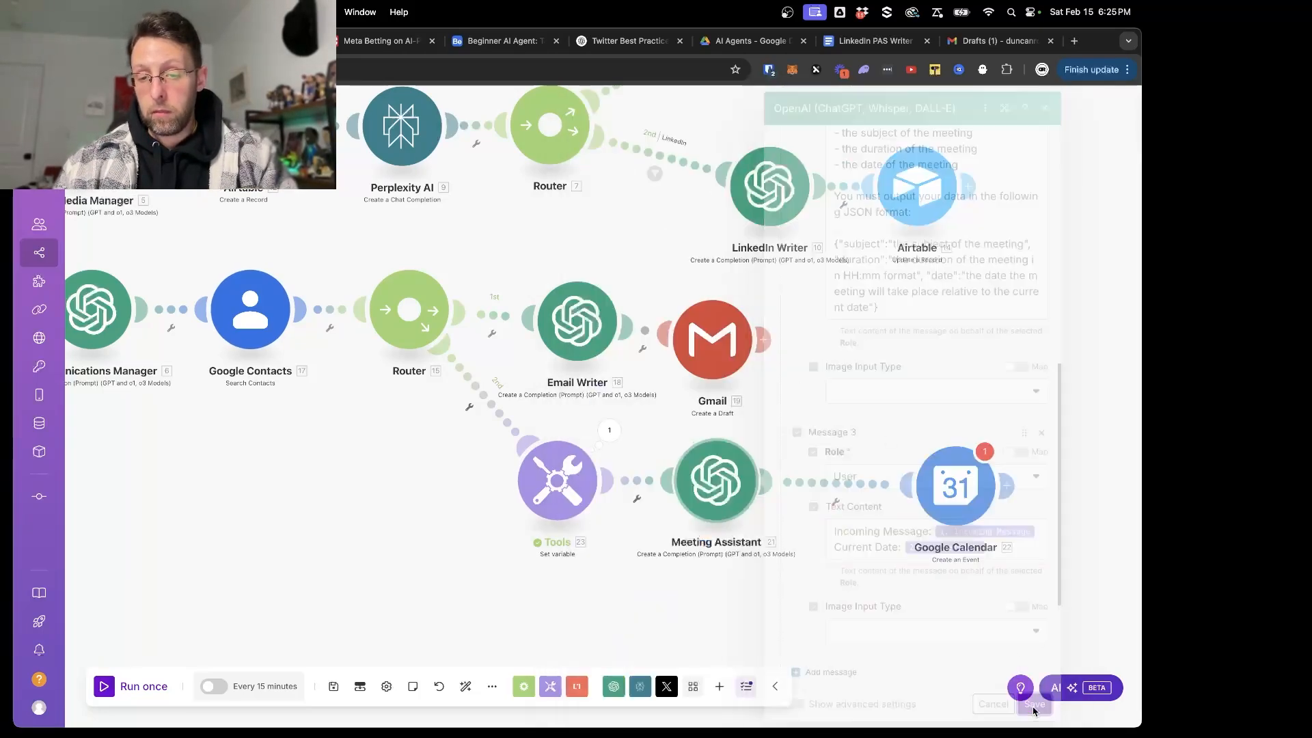
pyautogui.click(332, 686)
pyautogui.click(557, 704)
# - Rename the Set variable module before the Meeting Assistant to "Set Date"
pyautogui.rightClick(551, 481)
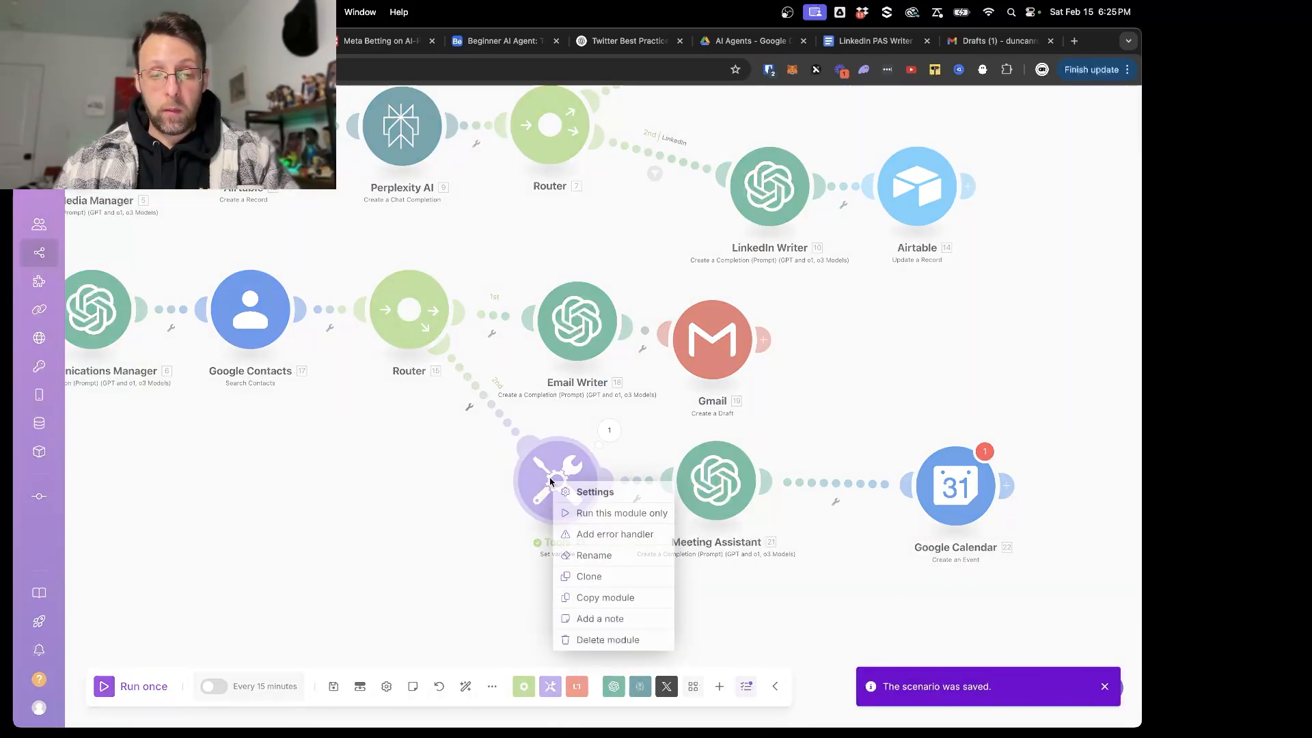
pyautogui.click(567, 555)
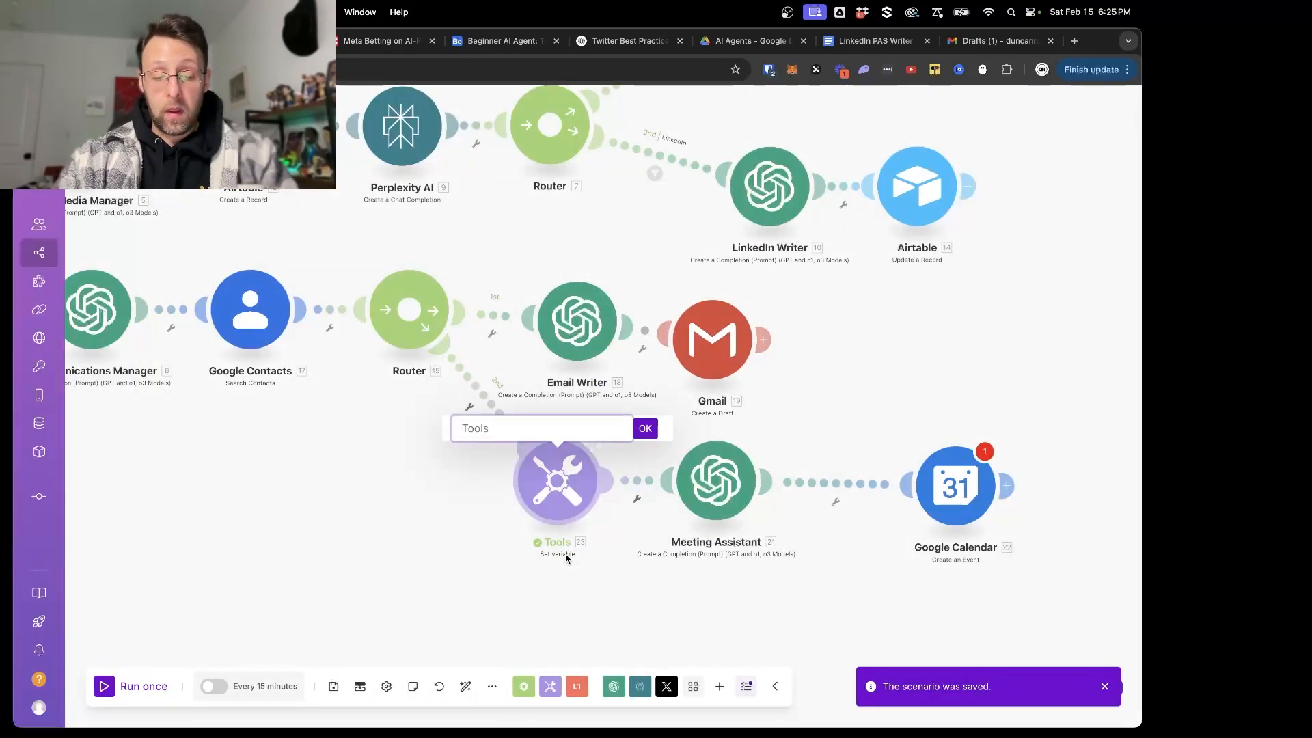
pyautogui.write('Set Date')
pyautogui.press('Return')
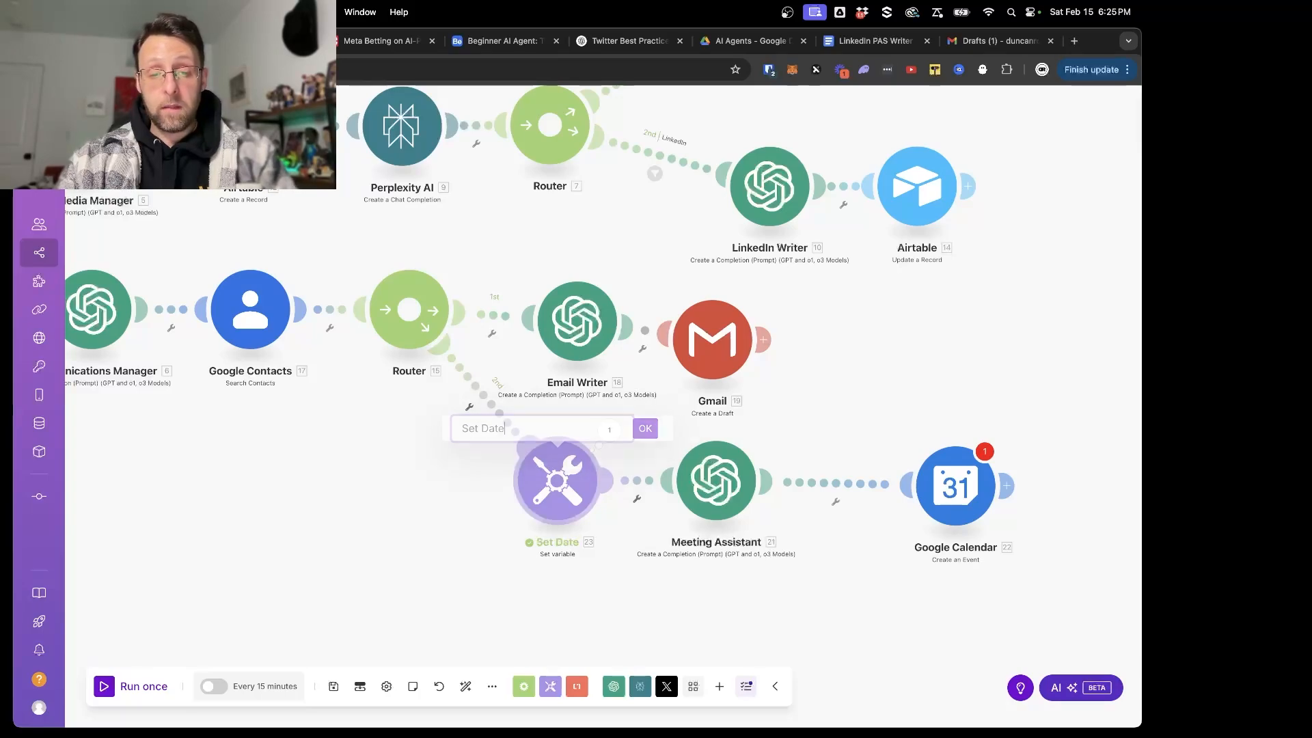
# - Unlink the Google Calendar module from the Meeting Assistant and save the scenario
pyautogui.moveTo(785, 601); pyautogui.dragTo(584, 587)
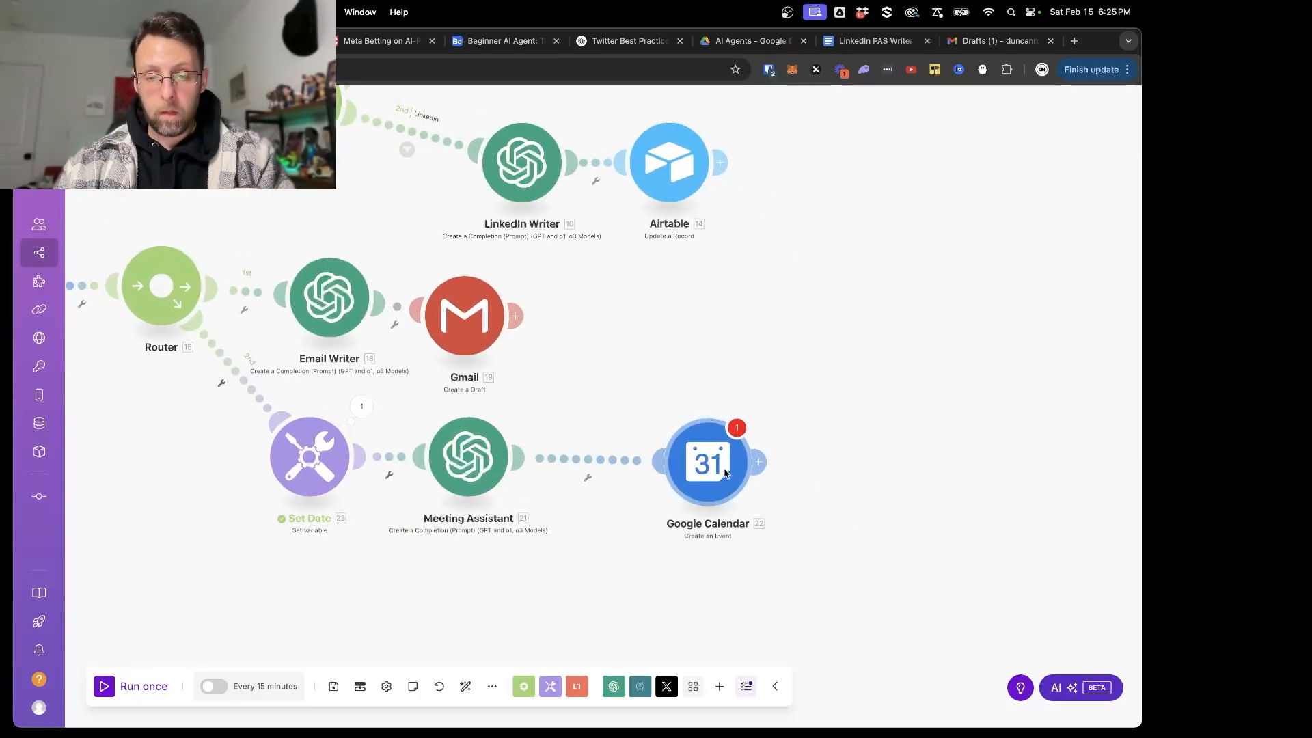
pyautogui.rightClick(599, 463)
pyautogui.click(620, 494)
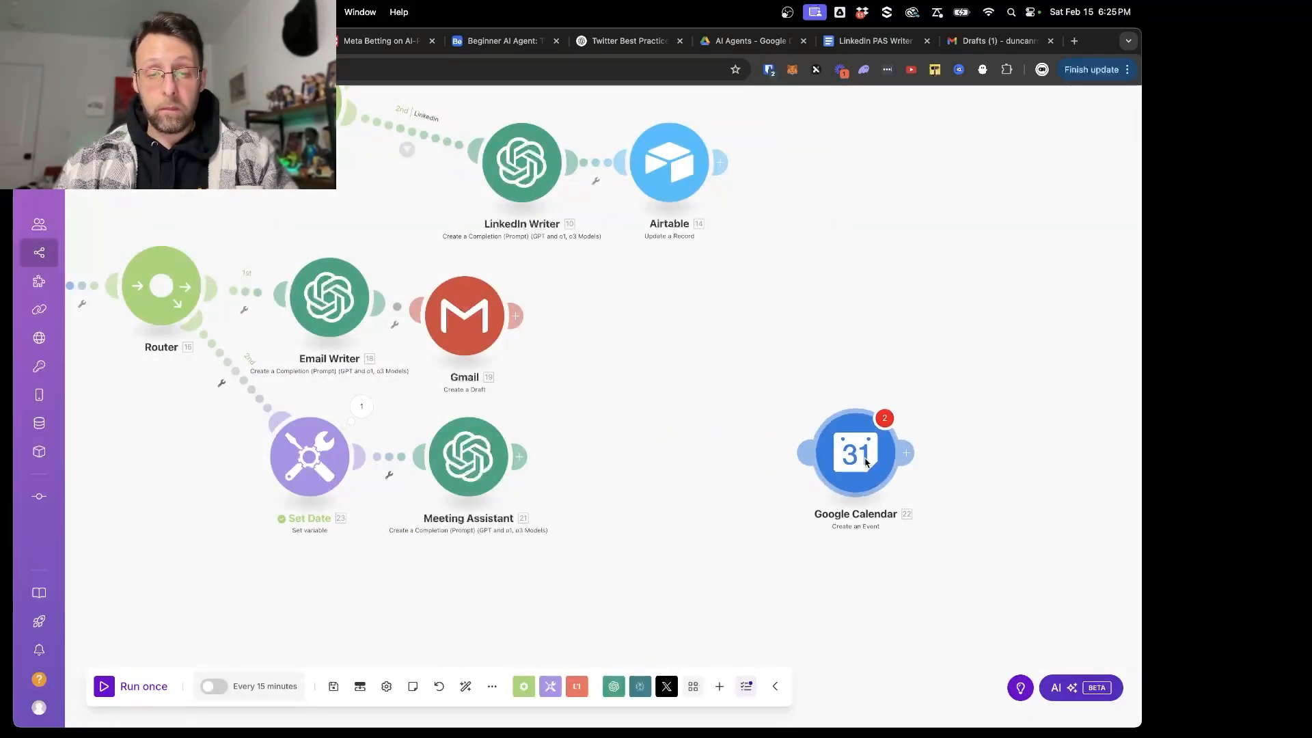
pyautogui.click(333, 687)
# - Run the scenario once and inspect the taskType in the Communications Manager's output
pyautogui.scroll(-2, 273, 636)
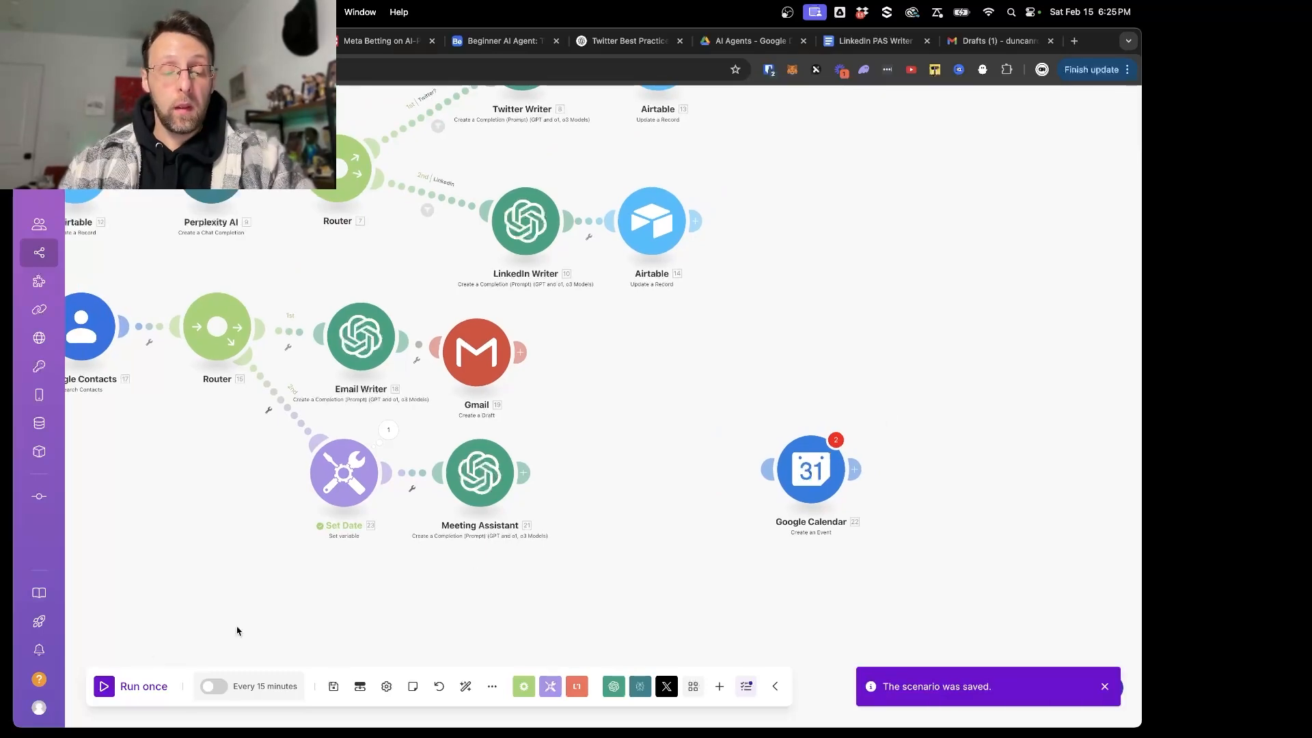
pyautogui.click(104, 687)
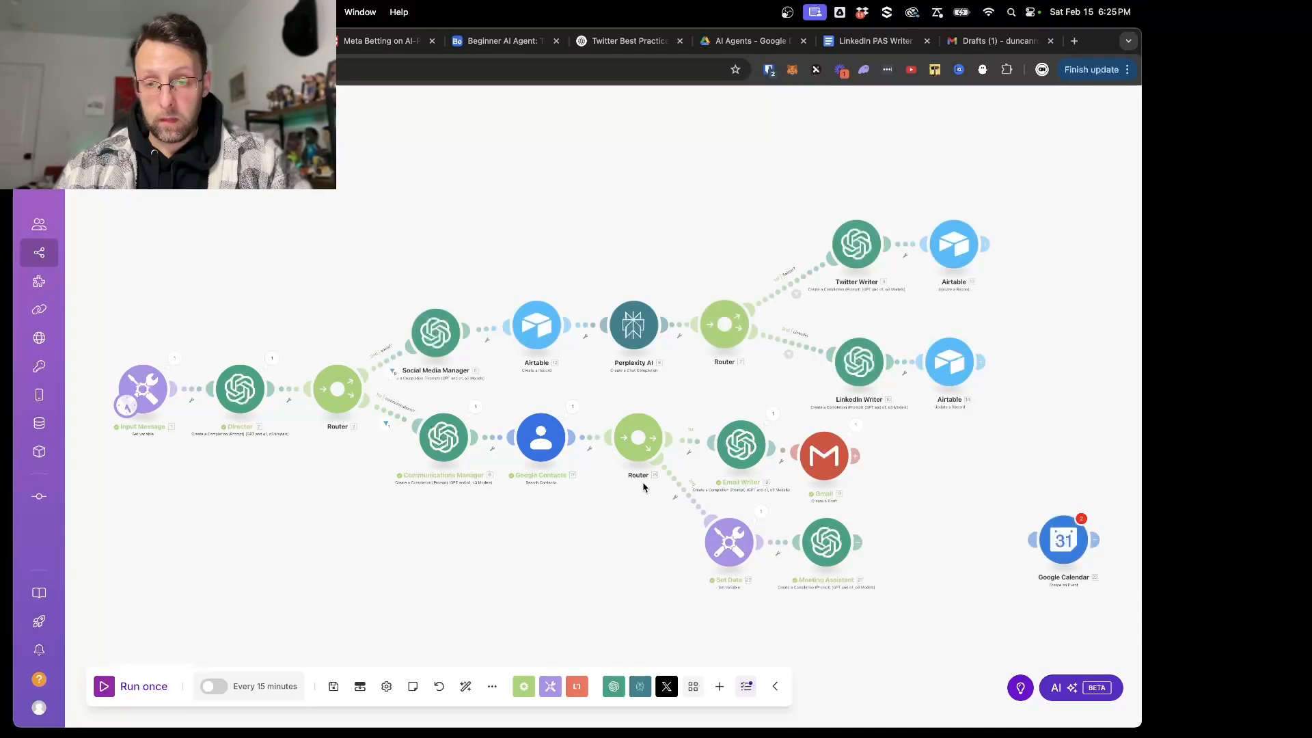
pyautogui.scroll(3, 643, 488)
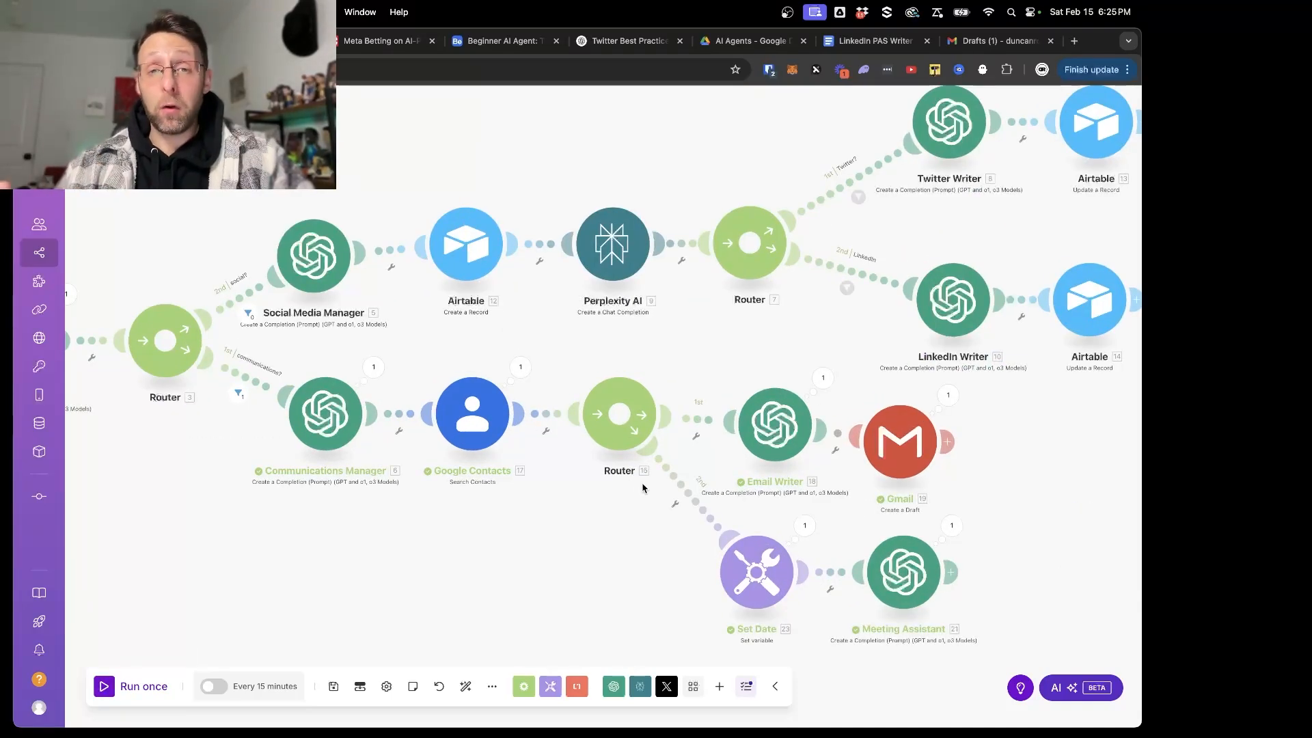
pyautogui.click(336, 427)
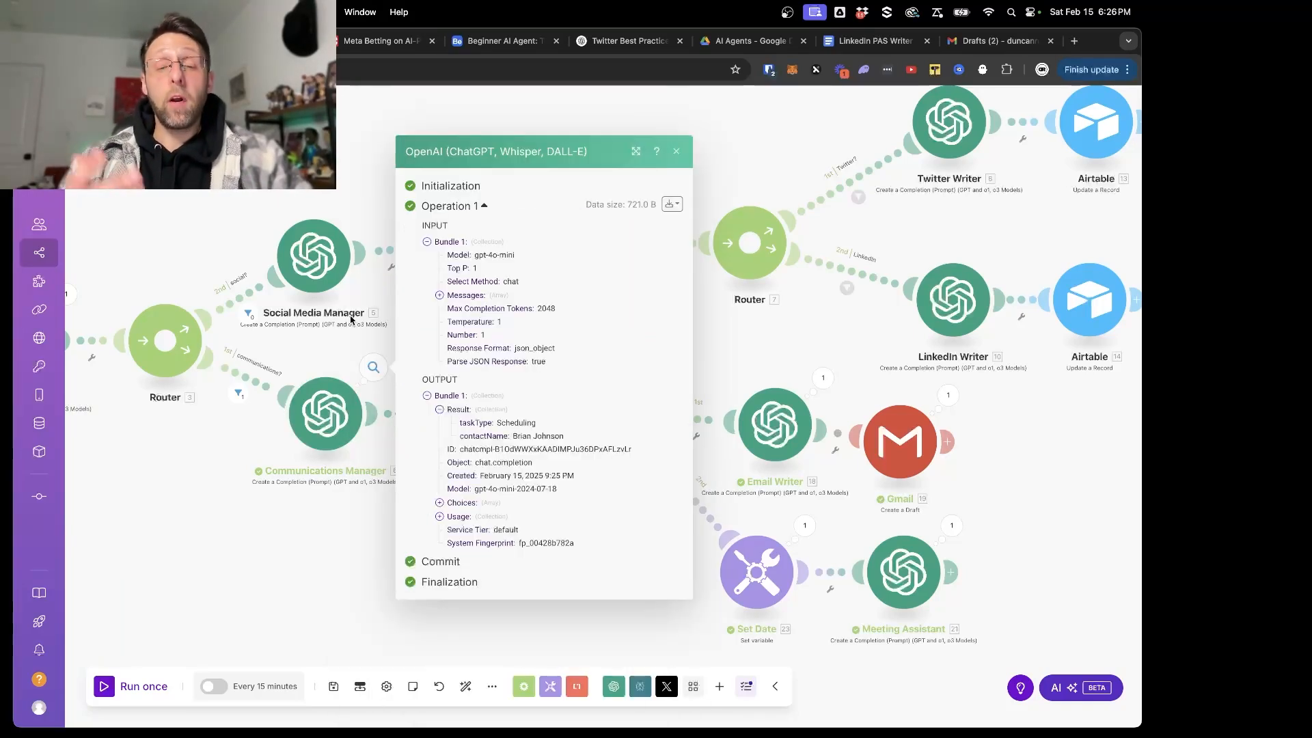
pyautogui.doubleClick(506, 423)
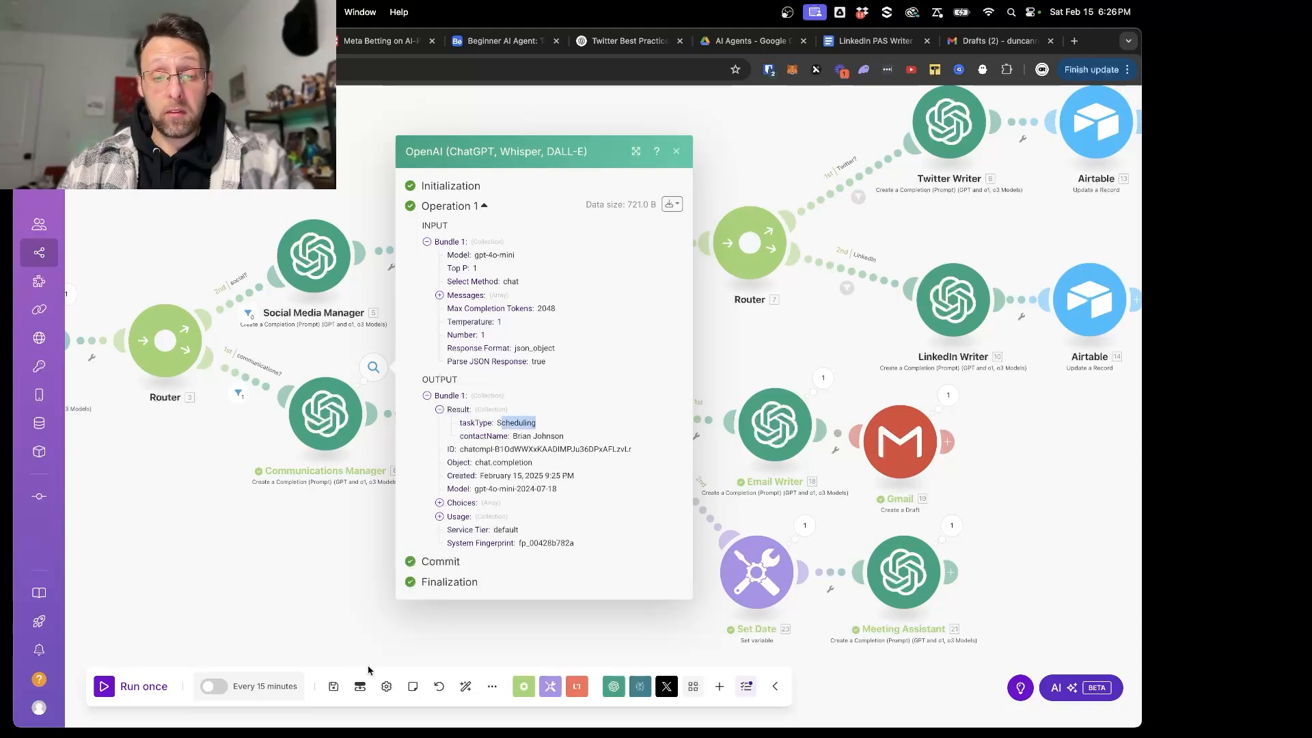
# - Examine the JSON result with subject, duration and date in the Meeting Assistant's run output
pyautogui.click(425, 602)
pyautogui.scroll(3, 425, 606)
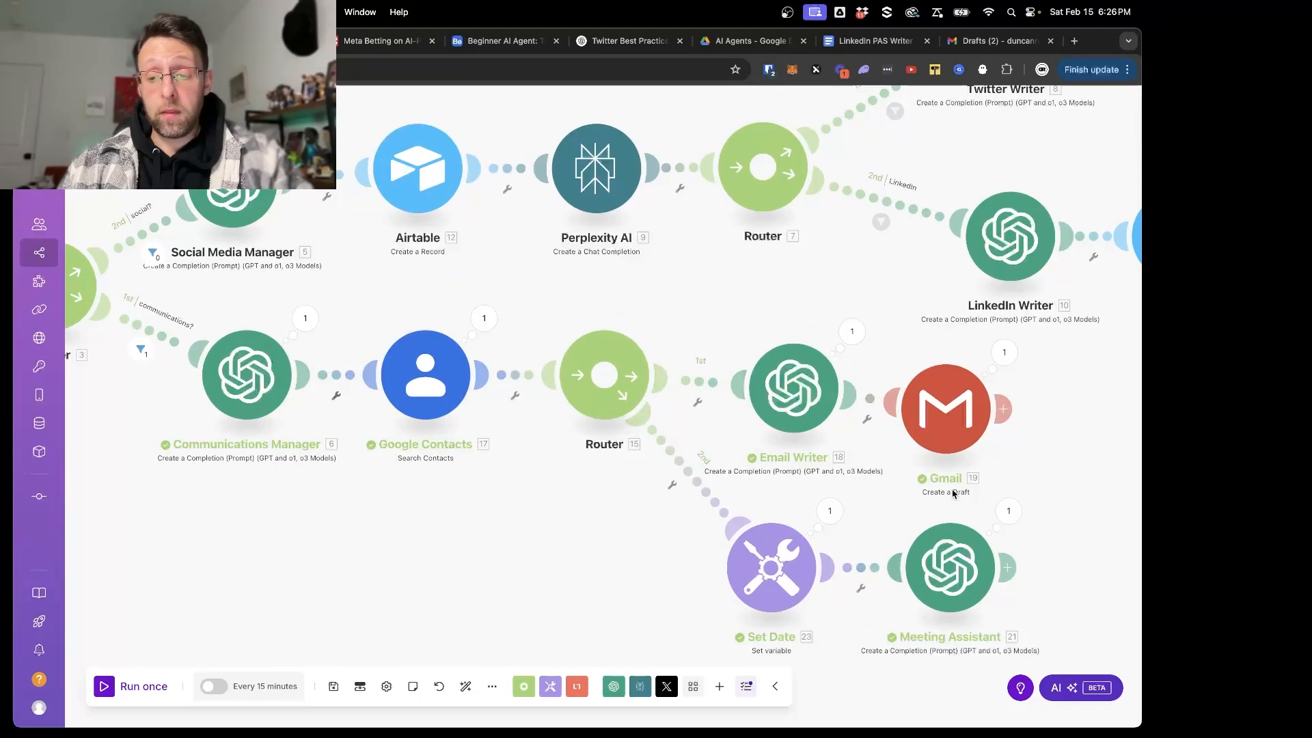
pyautogui.click(1005, 523)
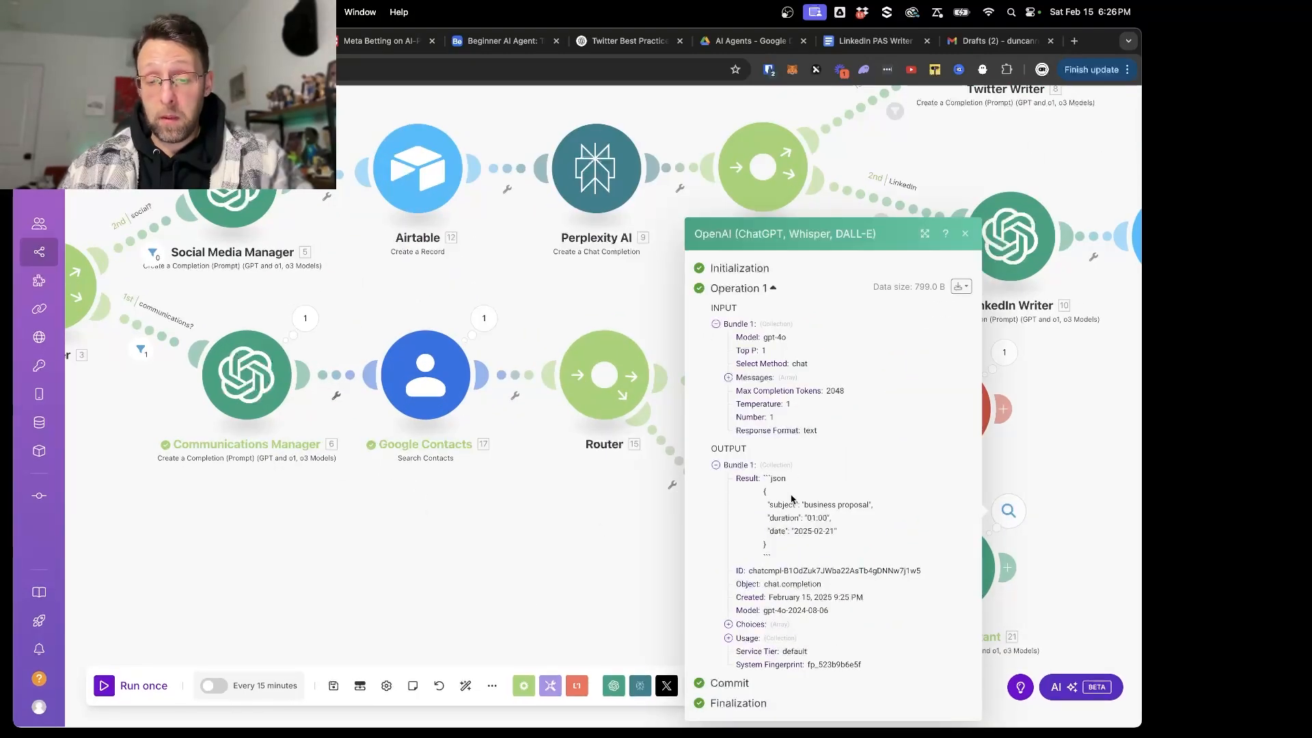
pyautogui.click(624, 544)
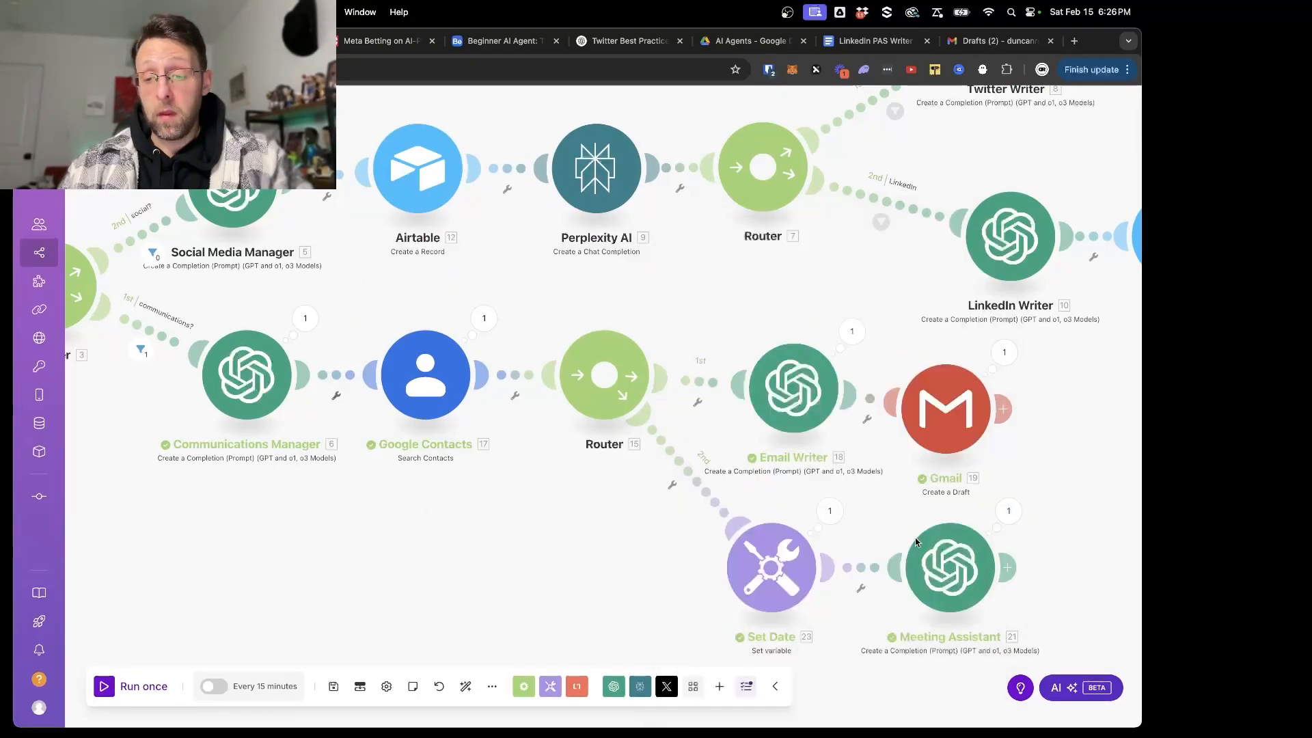
pyautogui.click(949, 583)
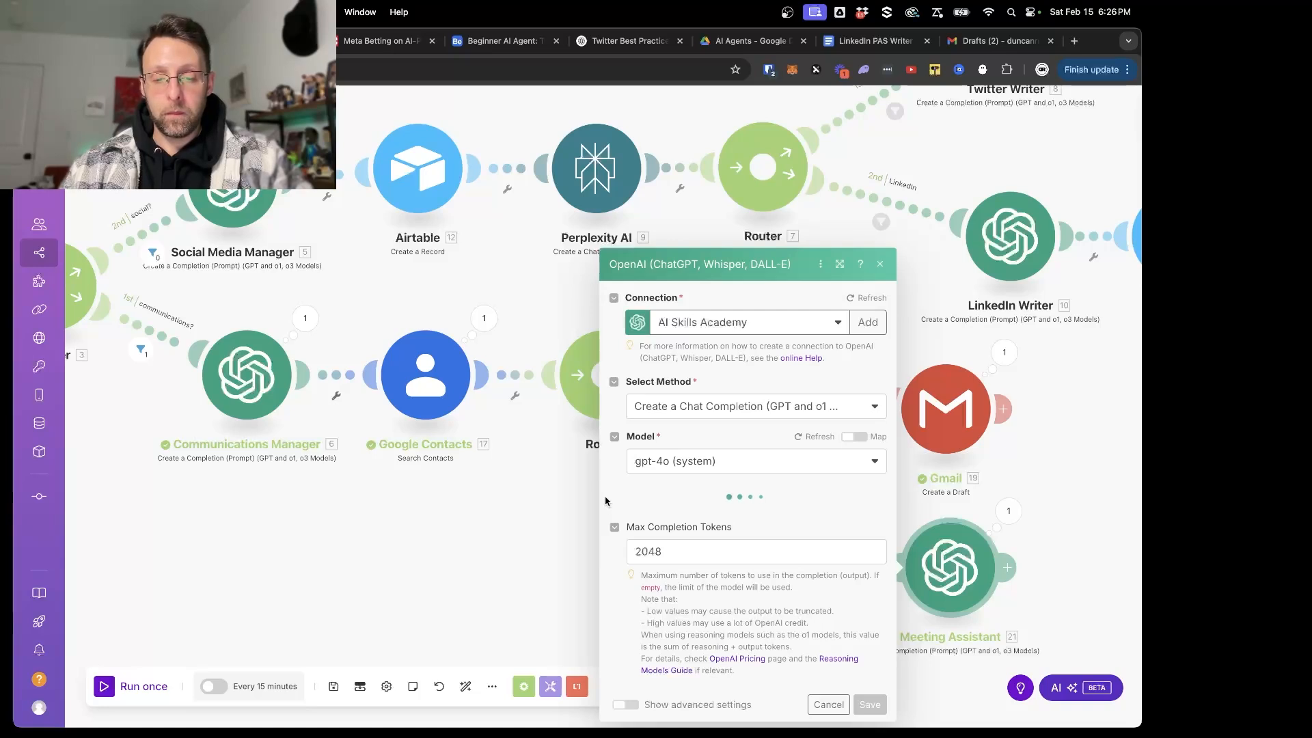
pyautogui.click(1004, 510)
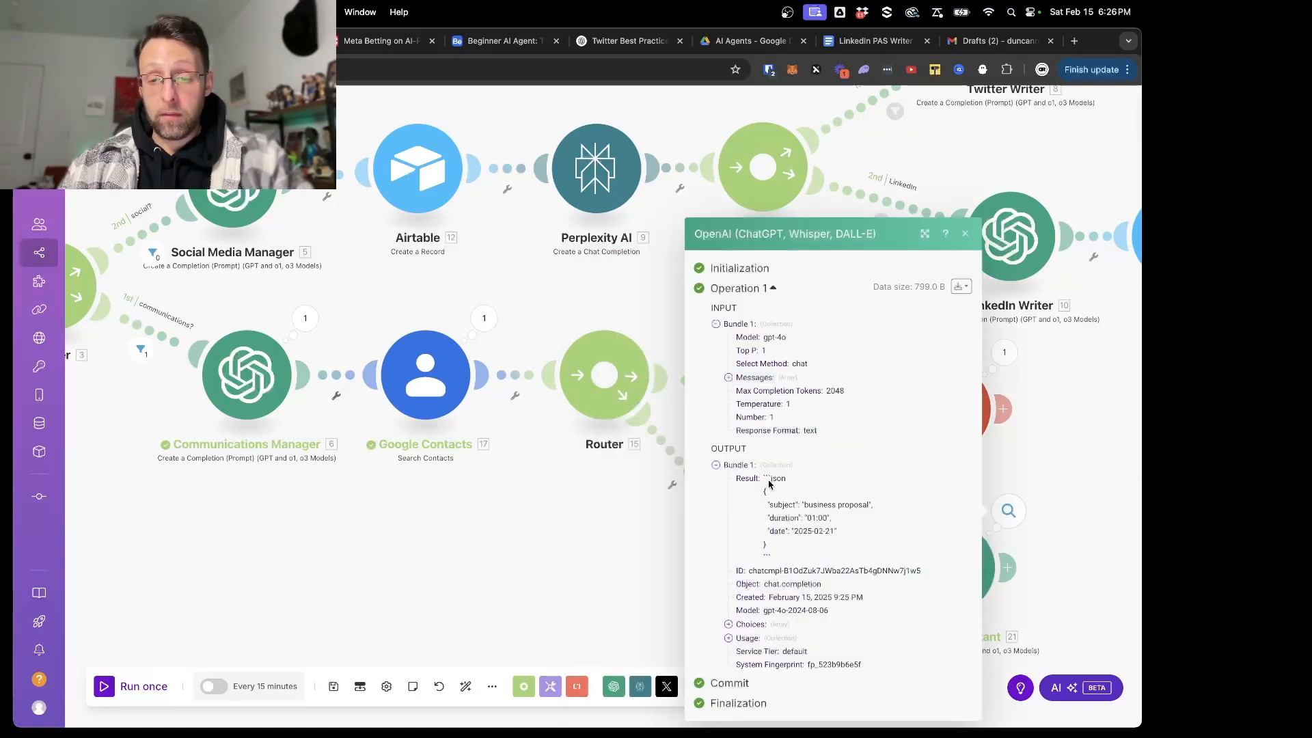
pyautogui.moveTo(765, 481); pyautogui.dragTo(831, 544)
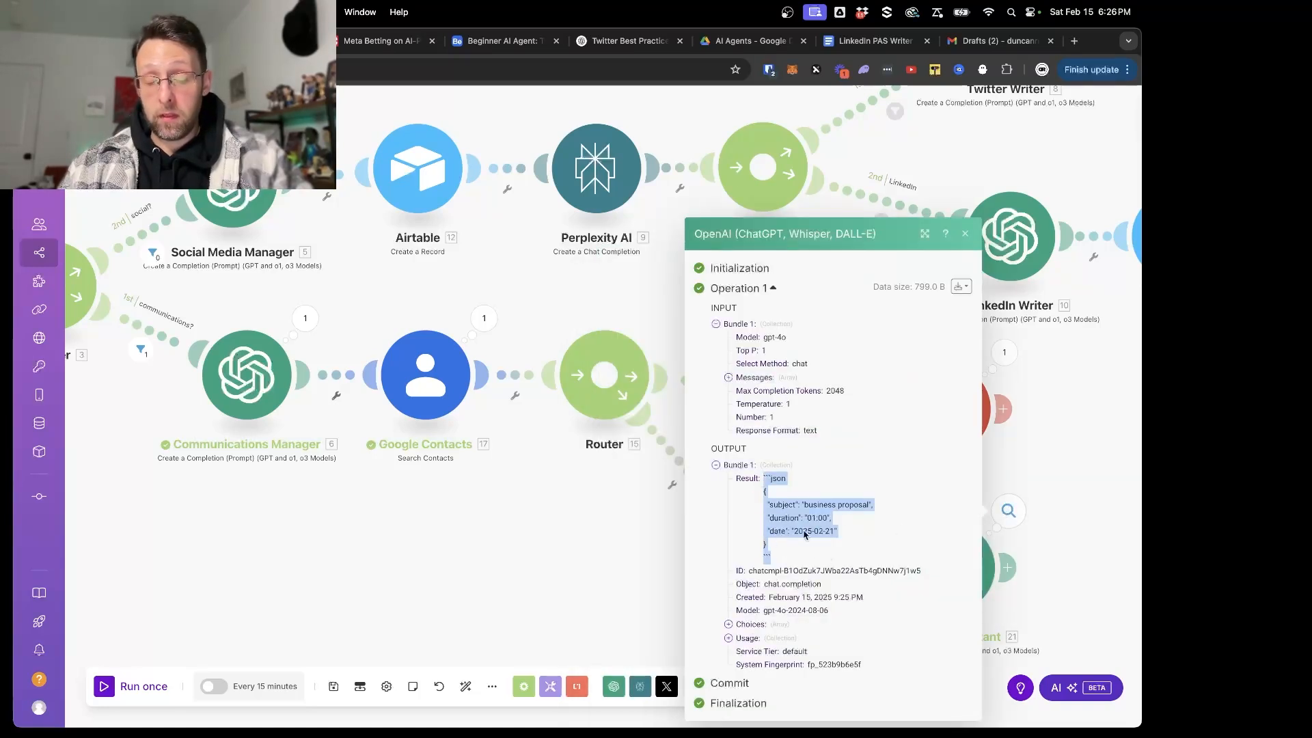
pyautogui.click(1093, 547)
# - Show the Meeting Assistant's advanced settings, set its response format to JSON Object, and save the module
pyautogui.click(938, 556)
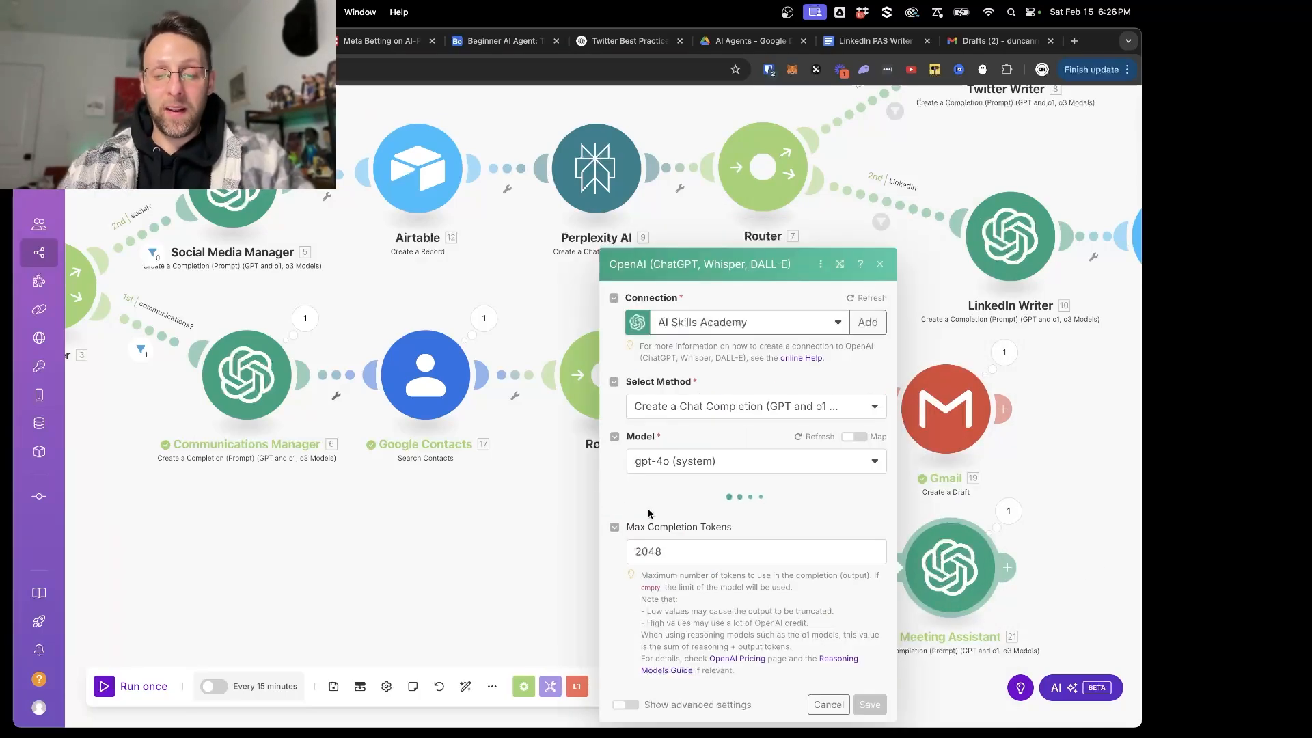
pyautogui.click(625, 704)
pyautogui.scroll(-4, 632, 641)
pyautogui.scroll(3, 632, 641)
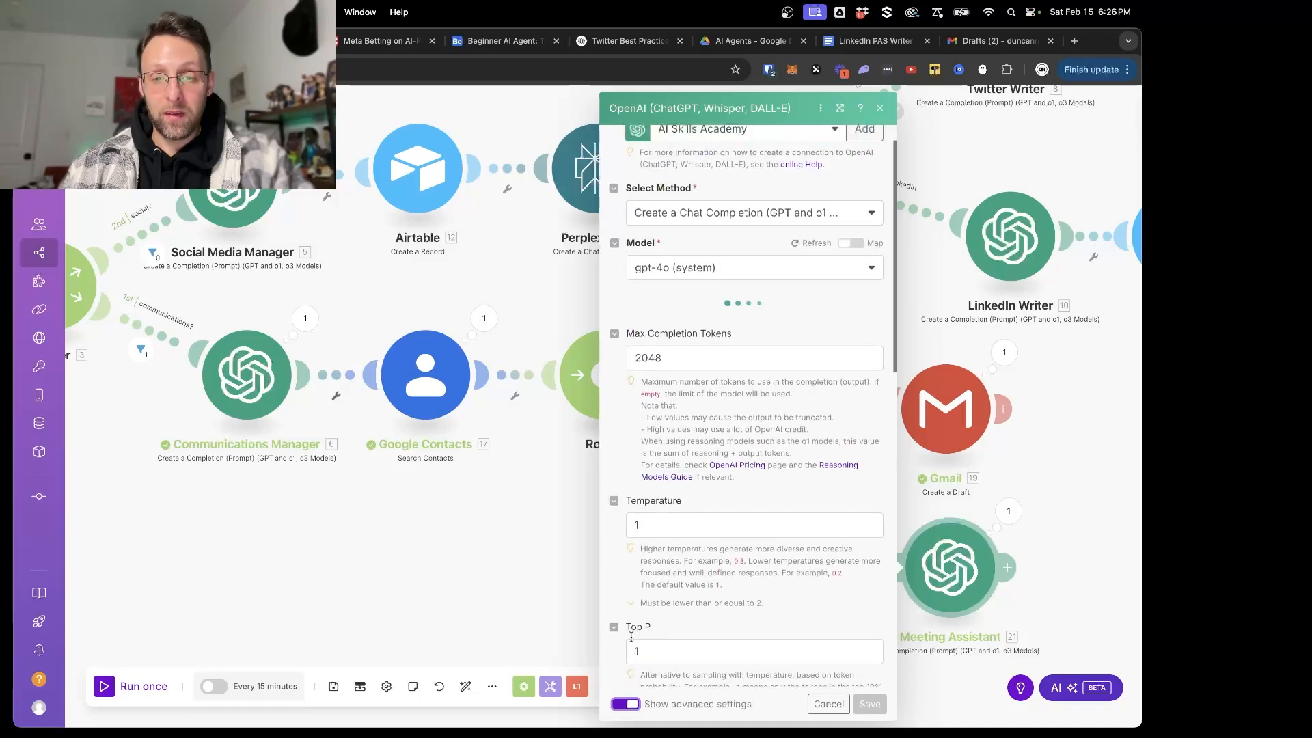
pyautogui.scroll(-6, 632, 641)
pyautogui.scroll(6, 632, 641)
pyautogui.scroll(1, 631, 641)
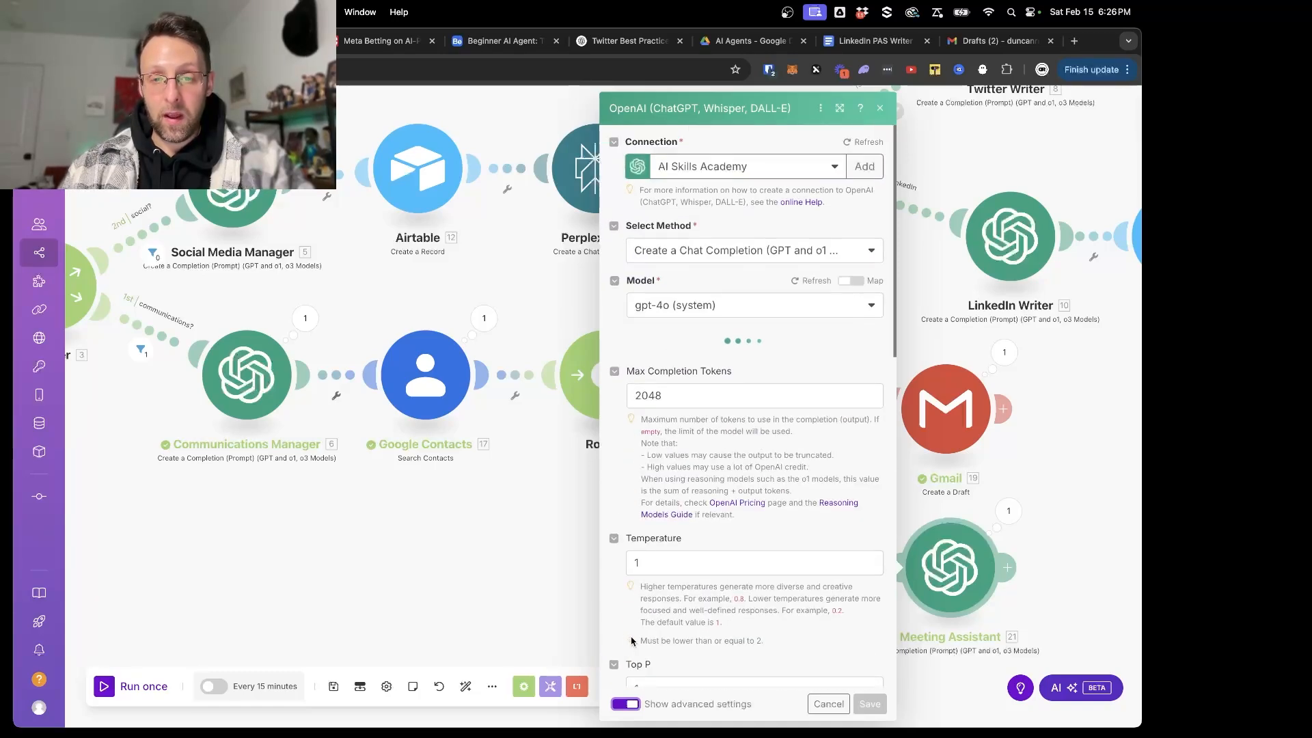
pyautogui.scroll(-10, 712, 513)
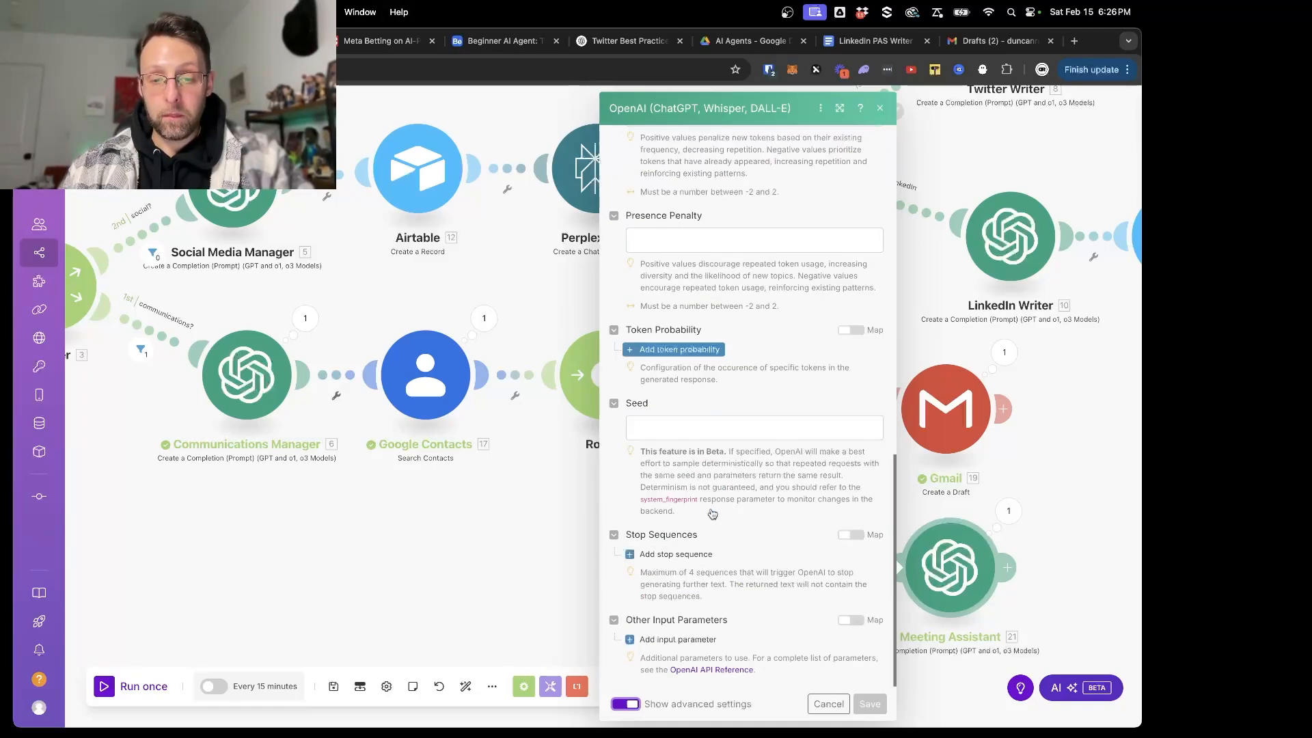
pyautogui.scroll(6, 711, 514)
pyautogui.scroll(10, 712, 513)
pyautogui.scroll(-12, 712, 513)
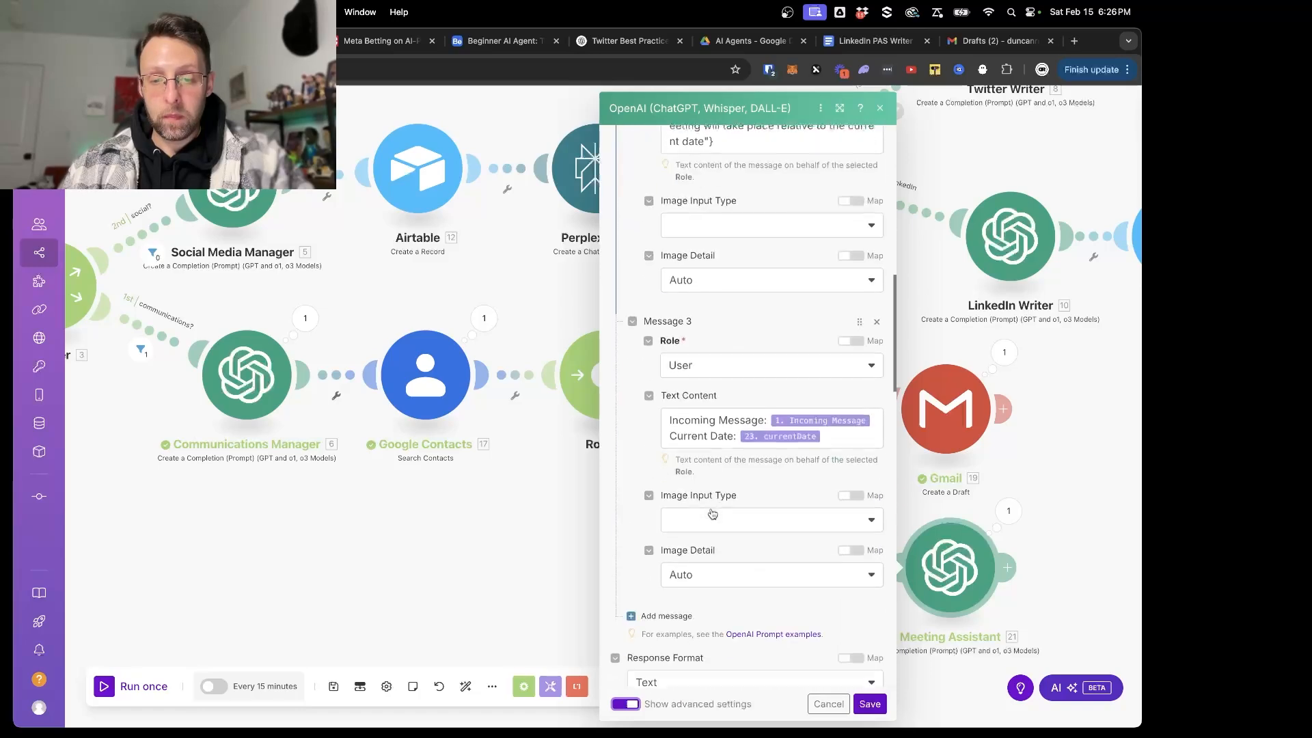
pyautogui.scroll(-1, 711, 514)
pyautogui.click(694, 440)
pyautogui.click(646, 500)
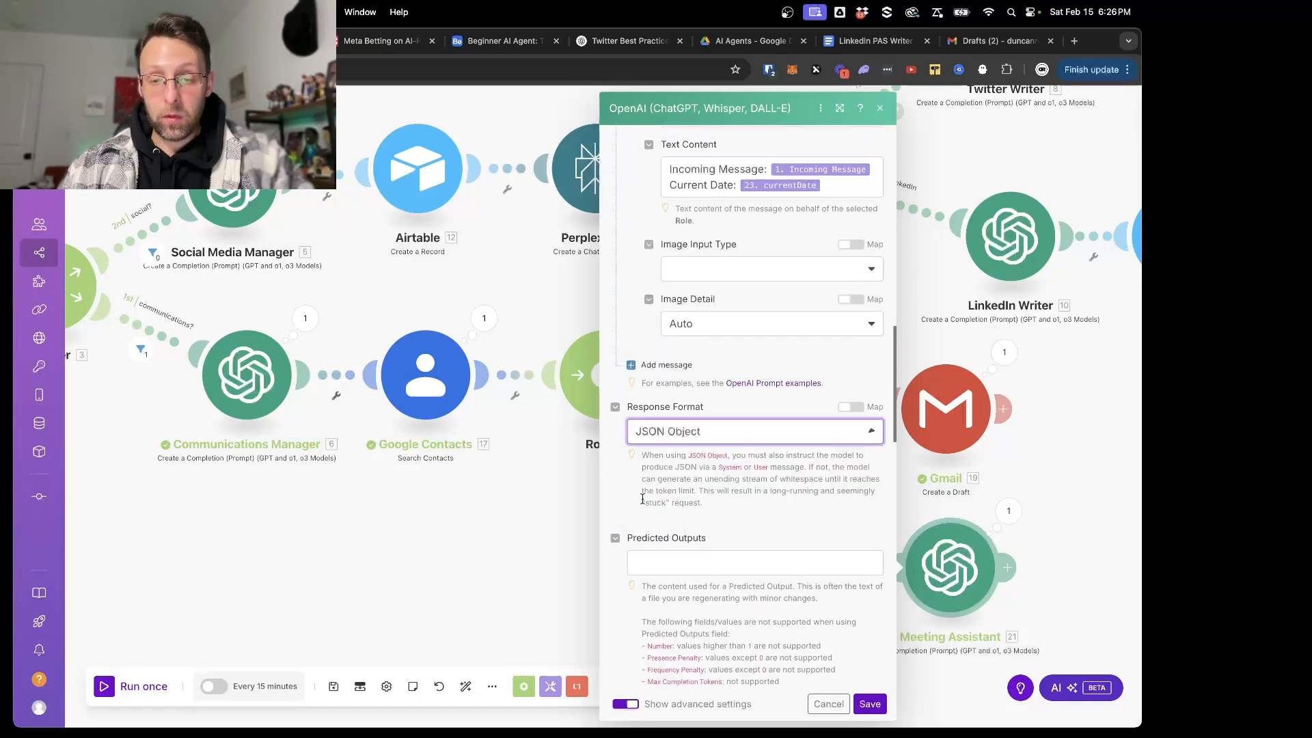
pyautogui.click(634, 546)
pyautogui.click(870, 704)
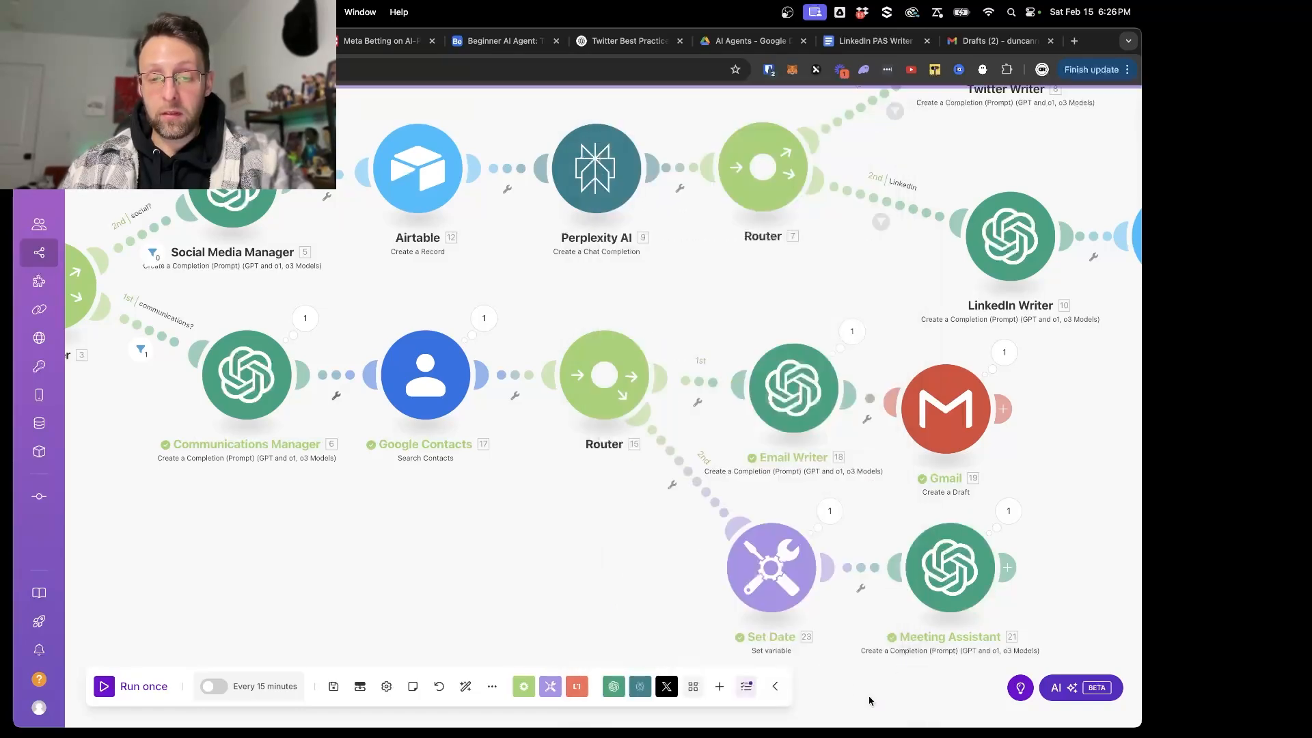
# - Add a filter labelled "email?" on the Email Writer route, requiring the Communications Manager's taskType to contain "email", case insensitive
pyautogui.click(700, 374)
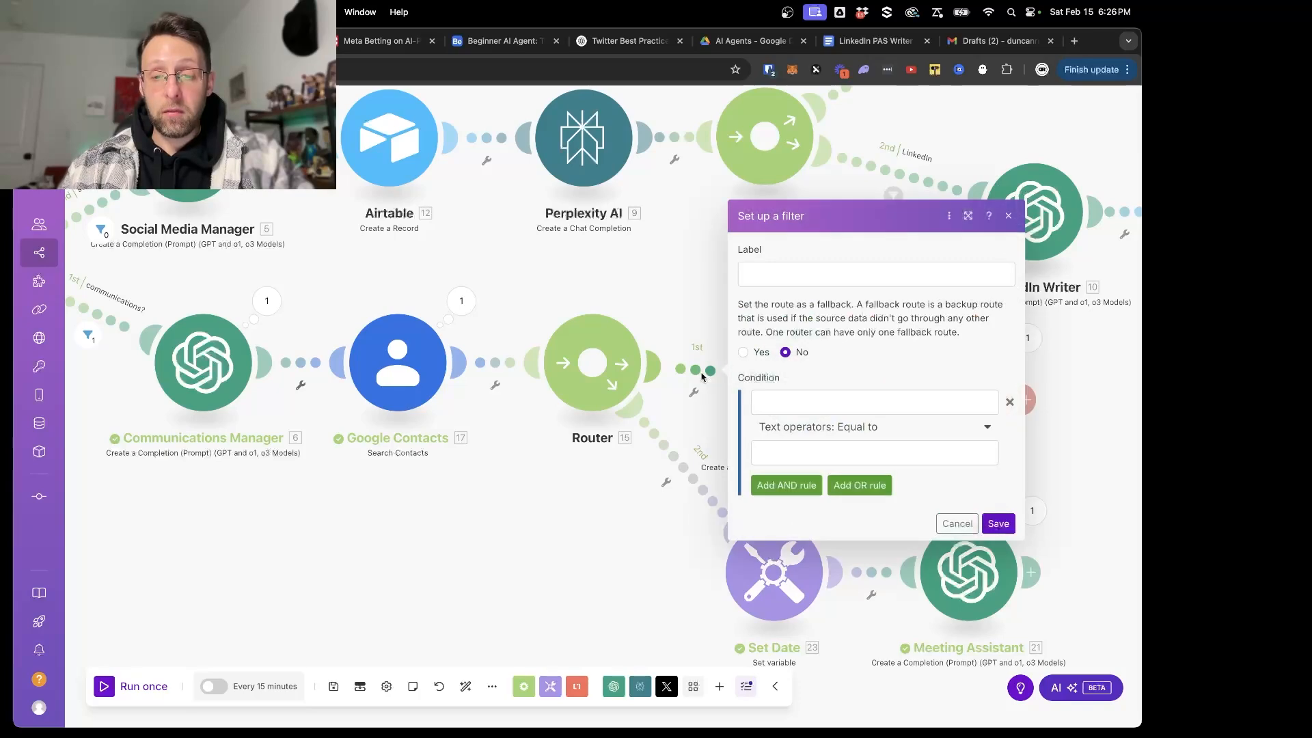
pyautogui.click(850, 283)
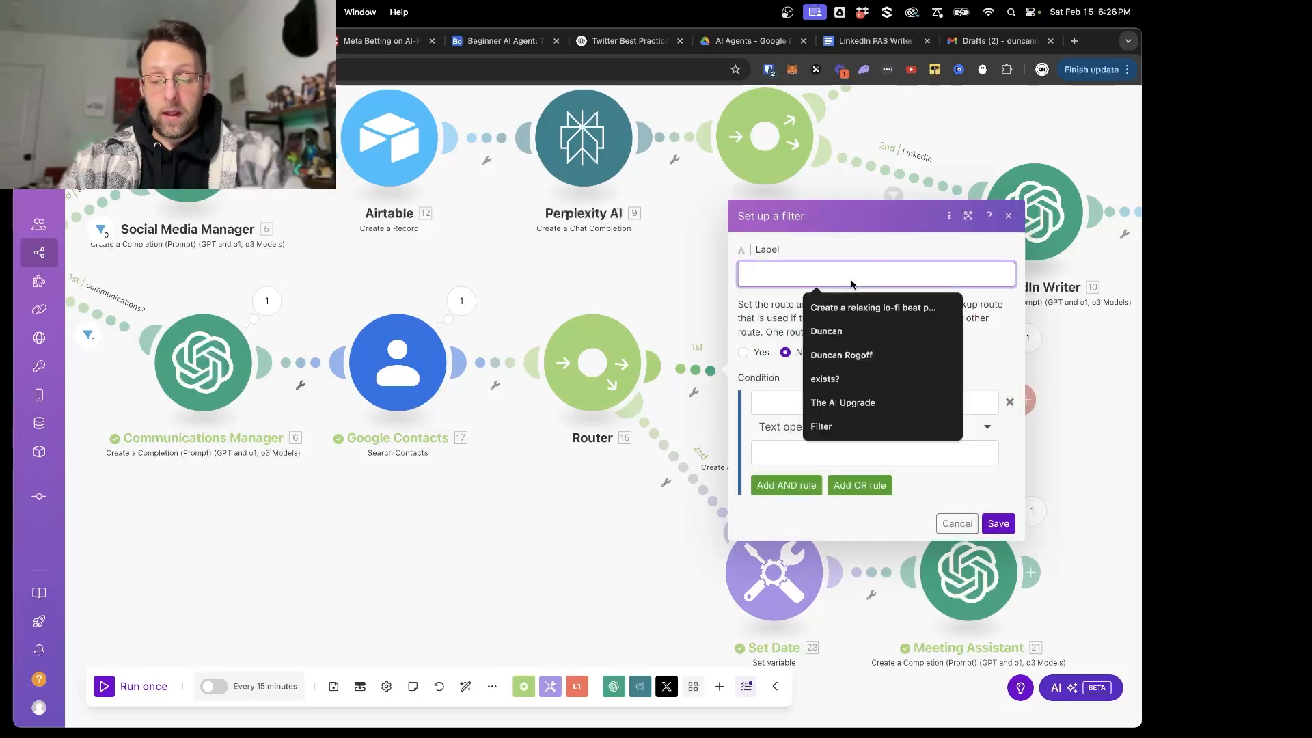
pyautogui.write('email?')
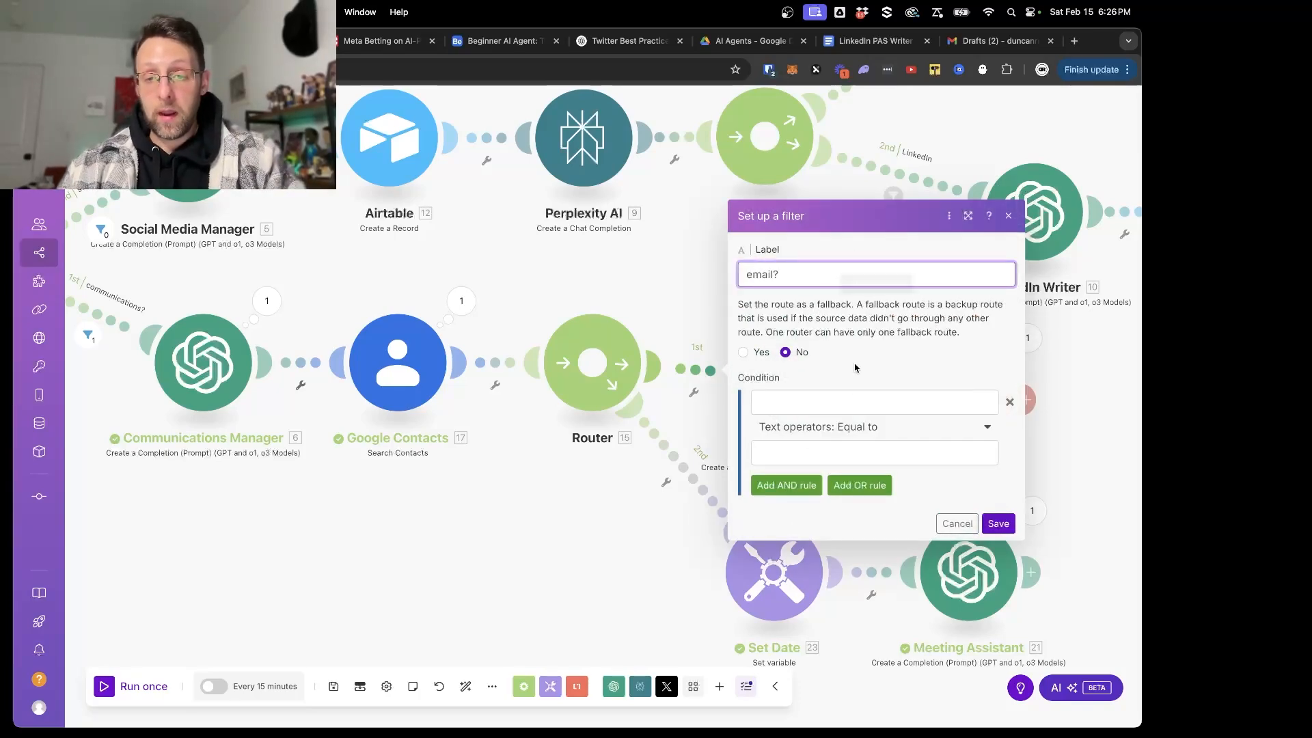
pyautogui.click(848, 402)
pyautogui.scroll(-10, 523, 410)
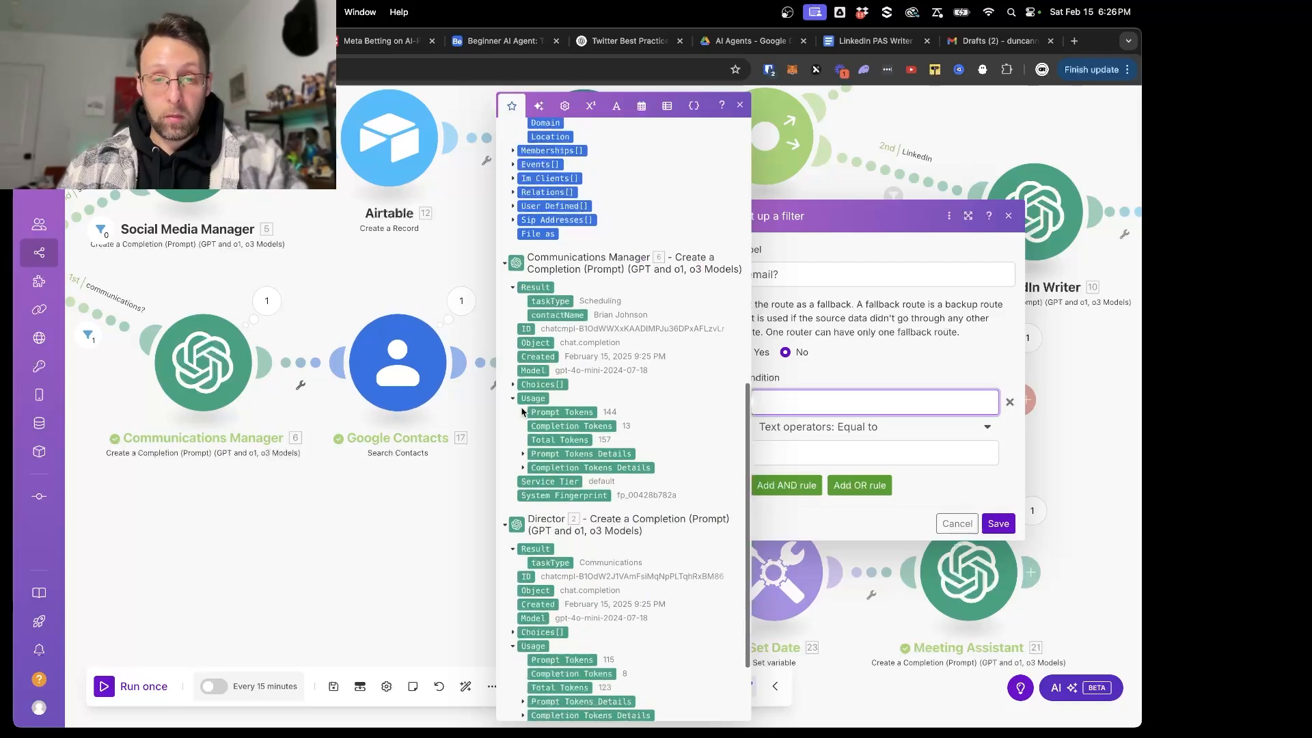
pyautogui.click(555, 306)
pyautogui.click(854, 426)
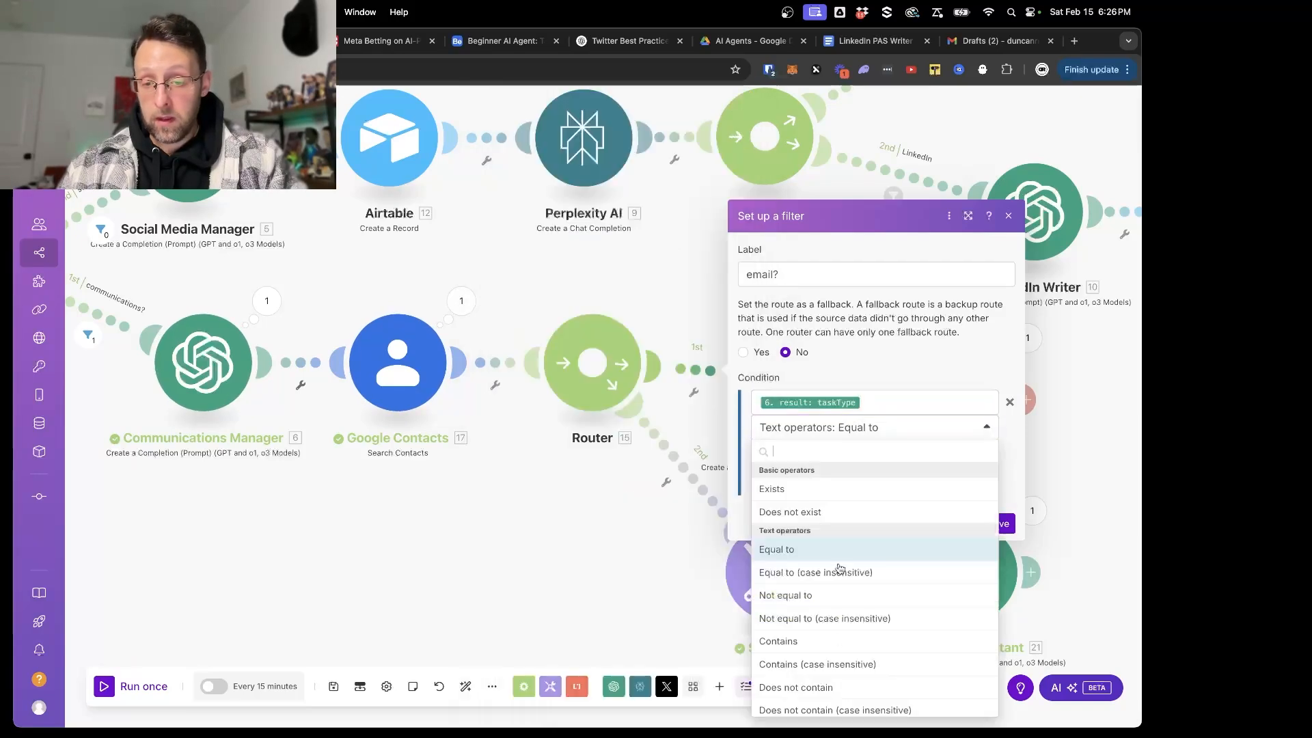
pyautogui.click(827, 663)
pyautogui.click(806, 451)
pyautogui.write('email')
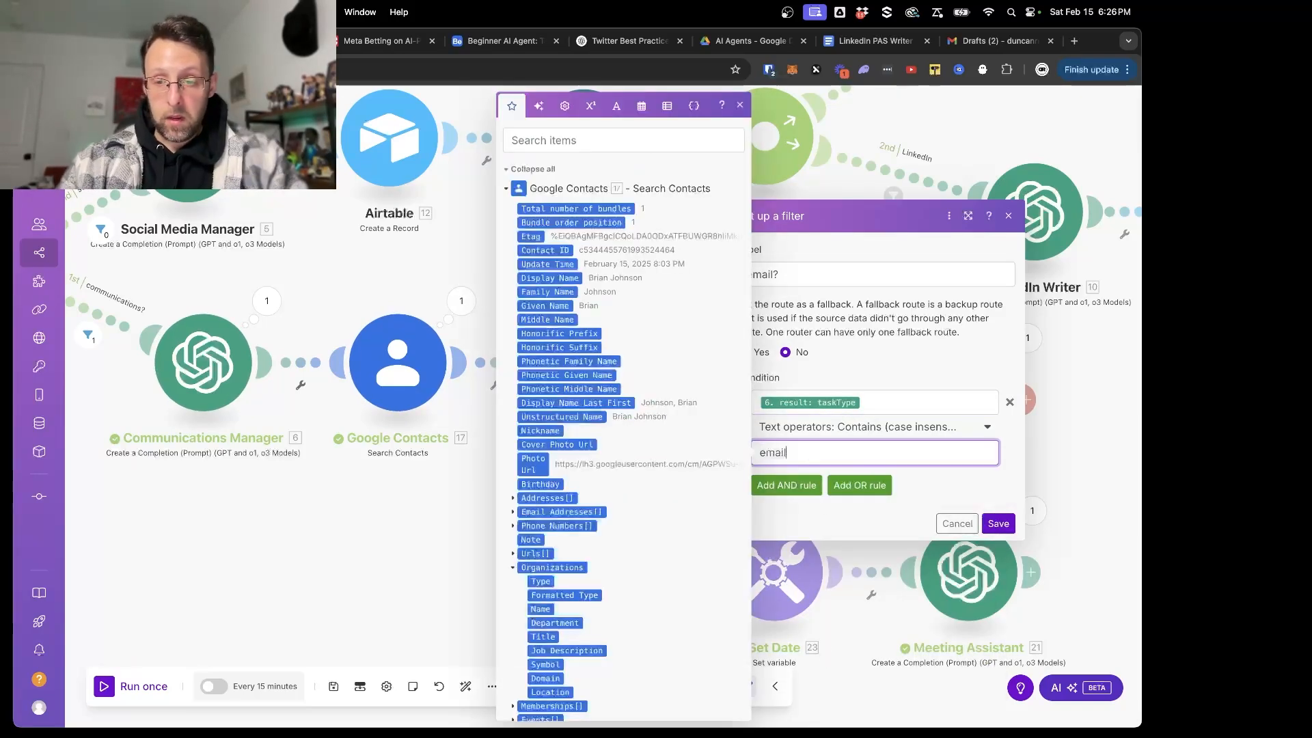
# - Add an OR rule to the email filter for taskType containing "both", case insensitive, and save the filter
pyautogui.click(860, 486)
pyautogui.click(807, 471)
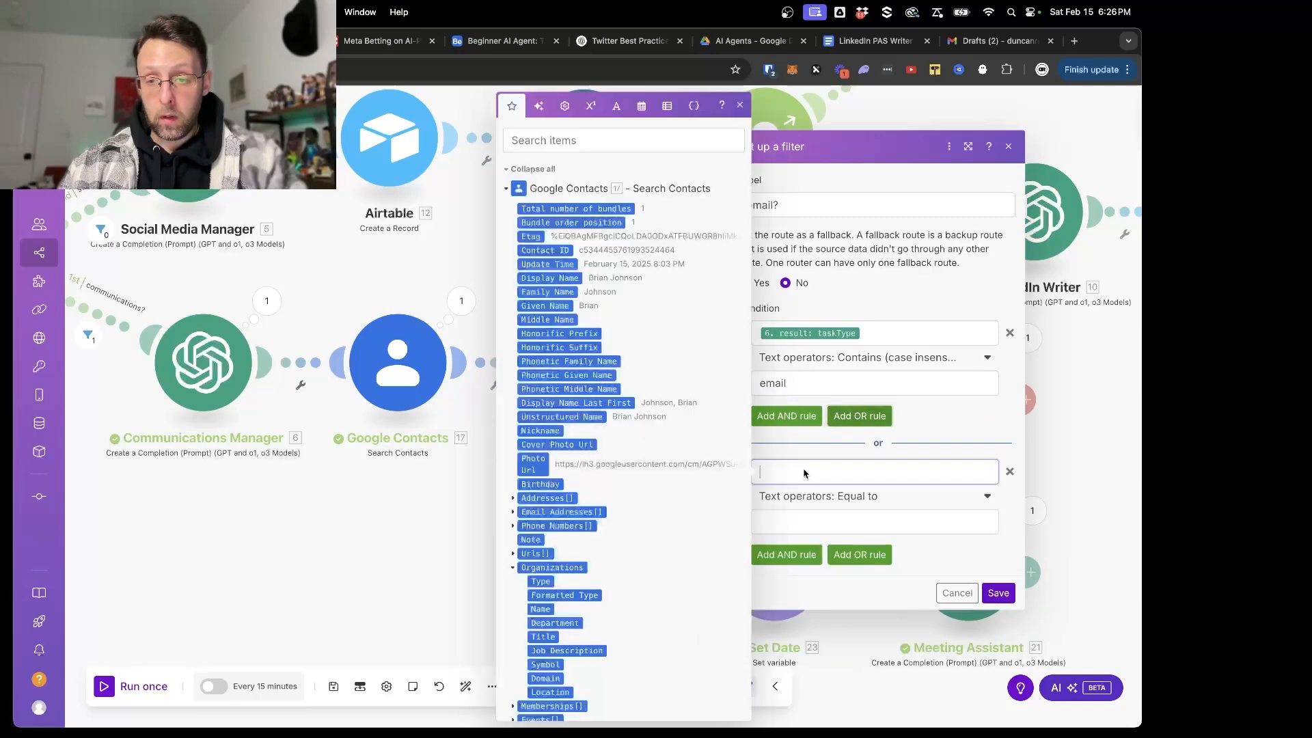
pyautogui.scroll(-10, 531, 534)
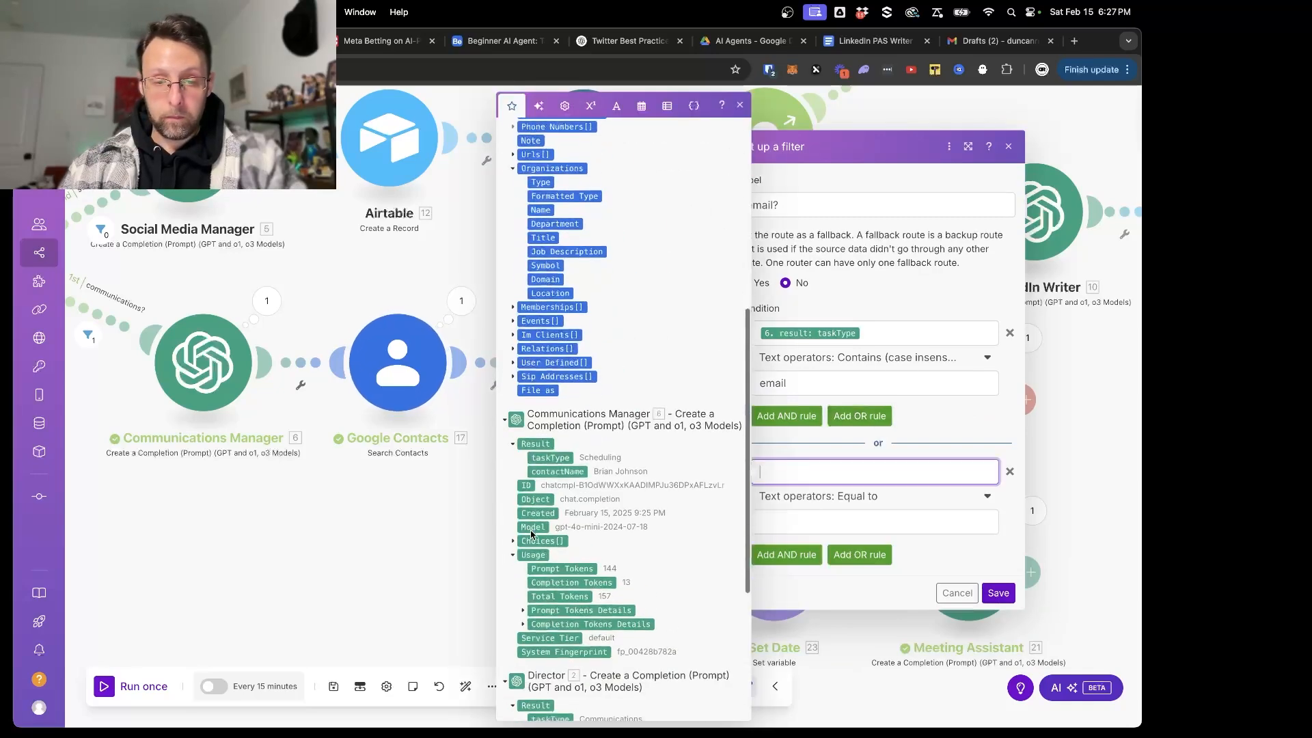
pyautogui.click(550, 457)
pyautogui.click(835, 495)
pyautogui.scroll(-3, 834, 588)
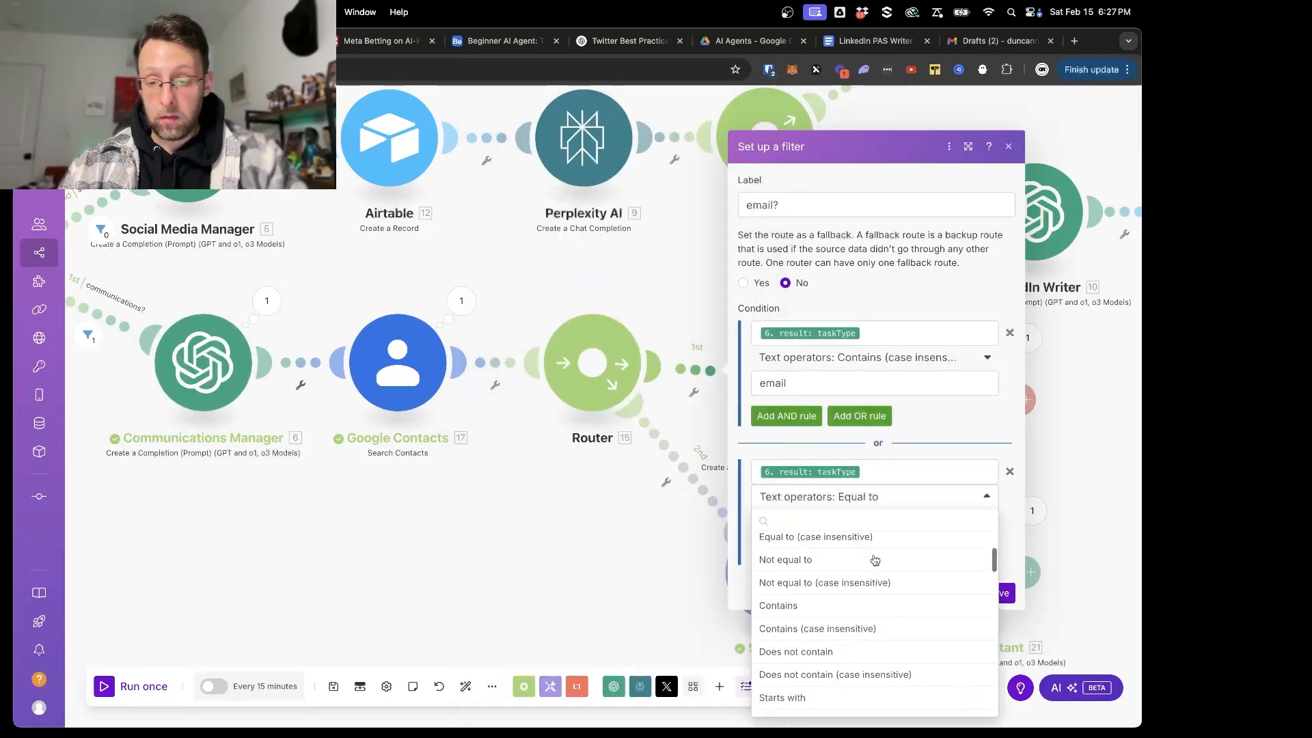
pyautogui.click(826, 628)
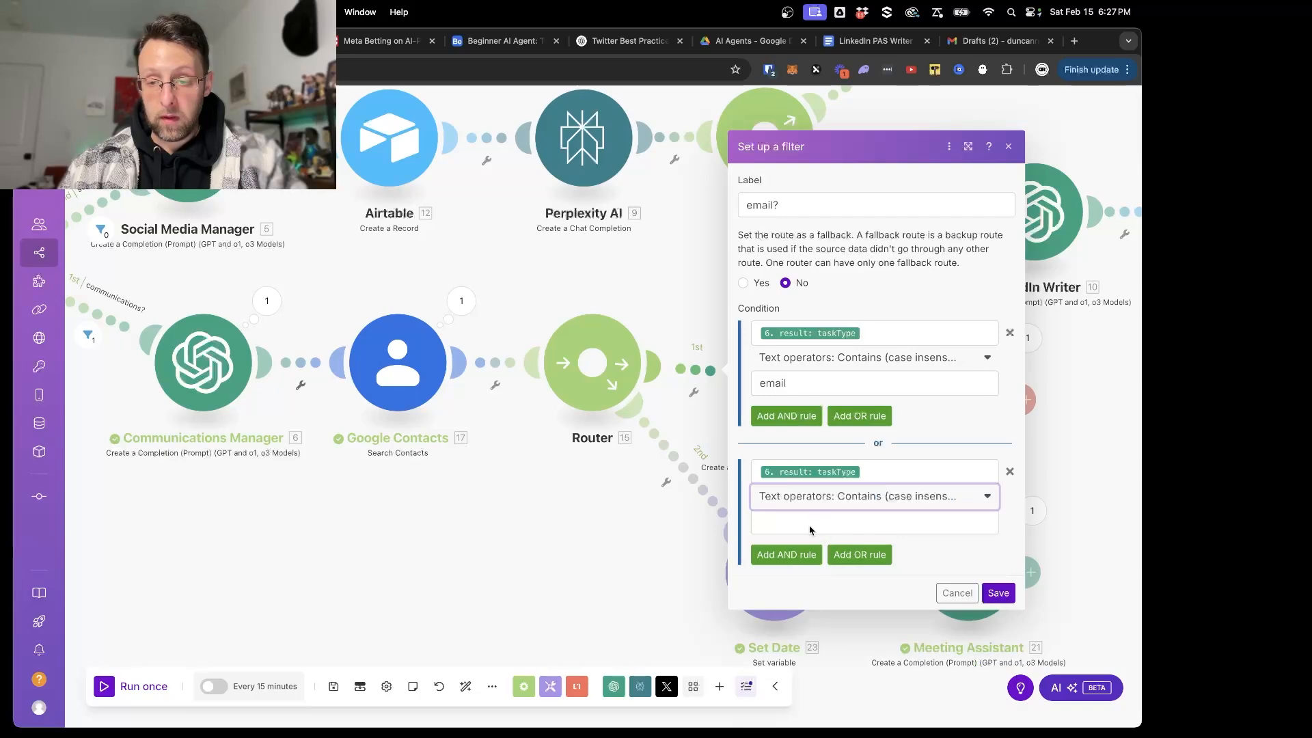
pyautogui.click(812, 524)
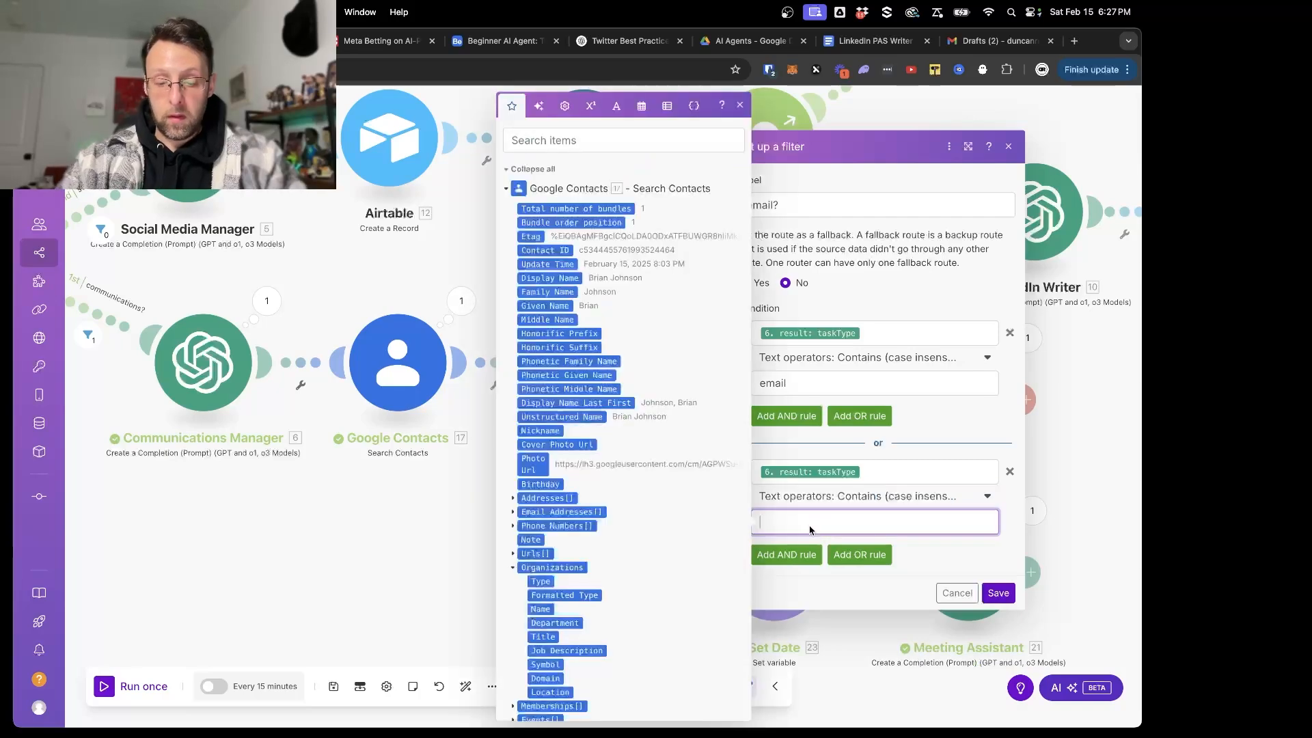
pyautogui.click(999, 594)
# - Set up a filter labelled "scheduling?" on the Set Date route, requiring the Communications Manager's taskType to contain "scheduling", case insensitive
pyautogui.click(686, 478)
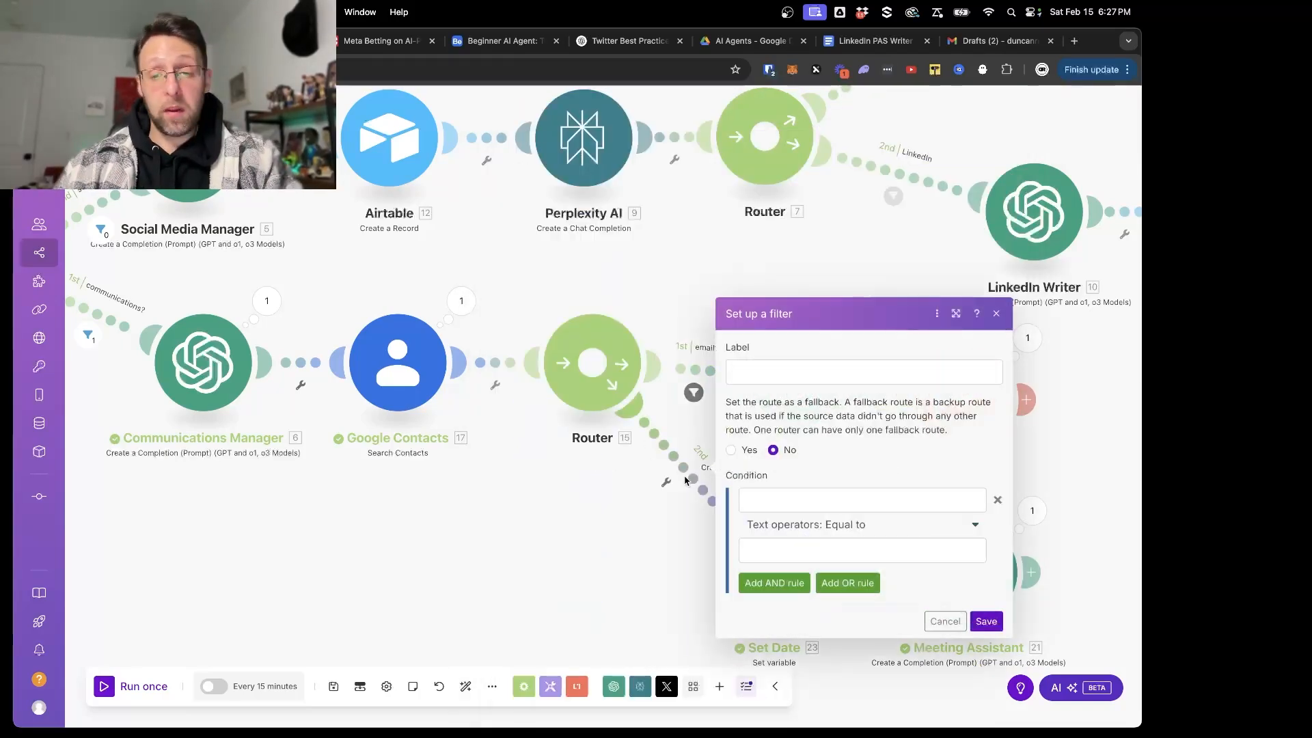
pyautogui.click(847, 375)
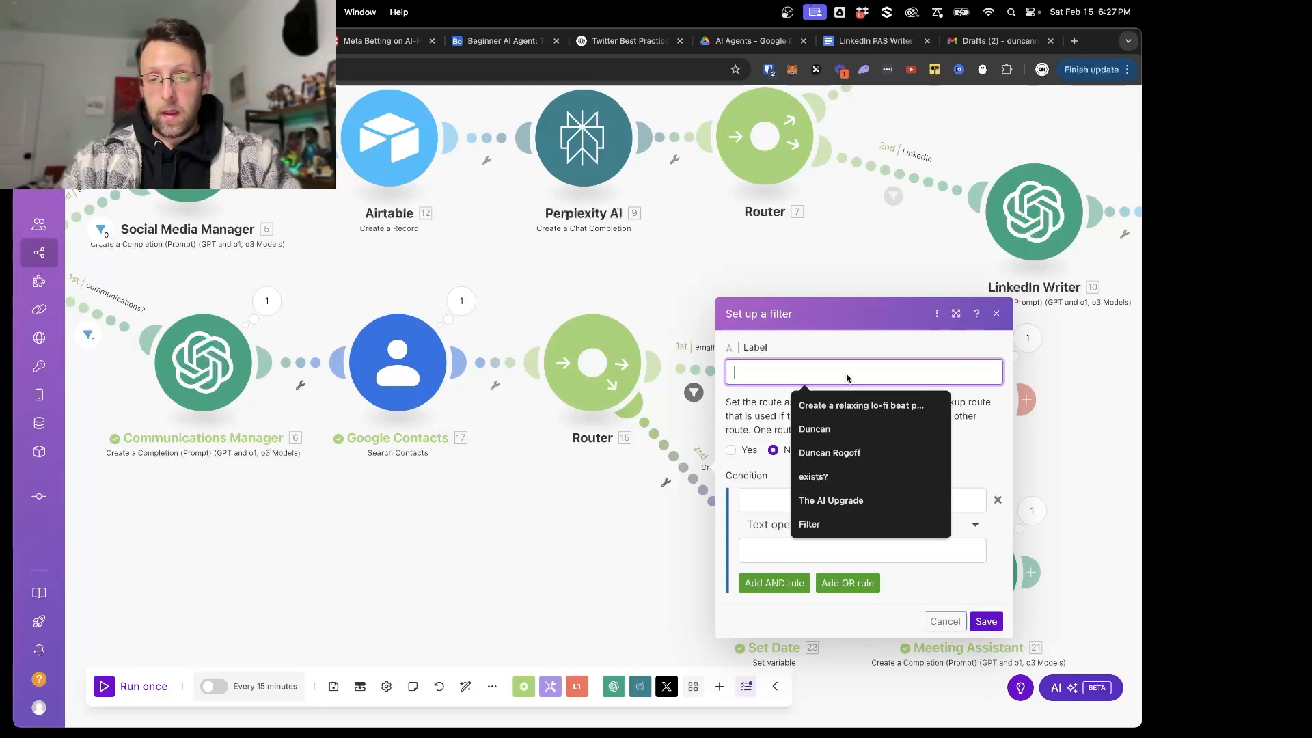
pyautogui.write('scheduling?')
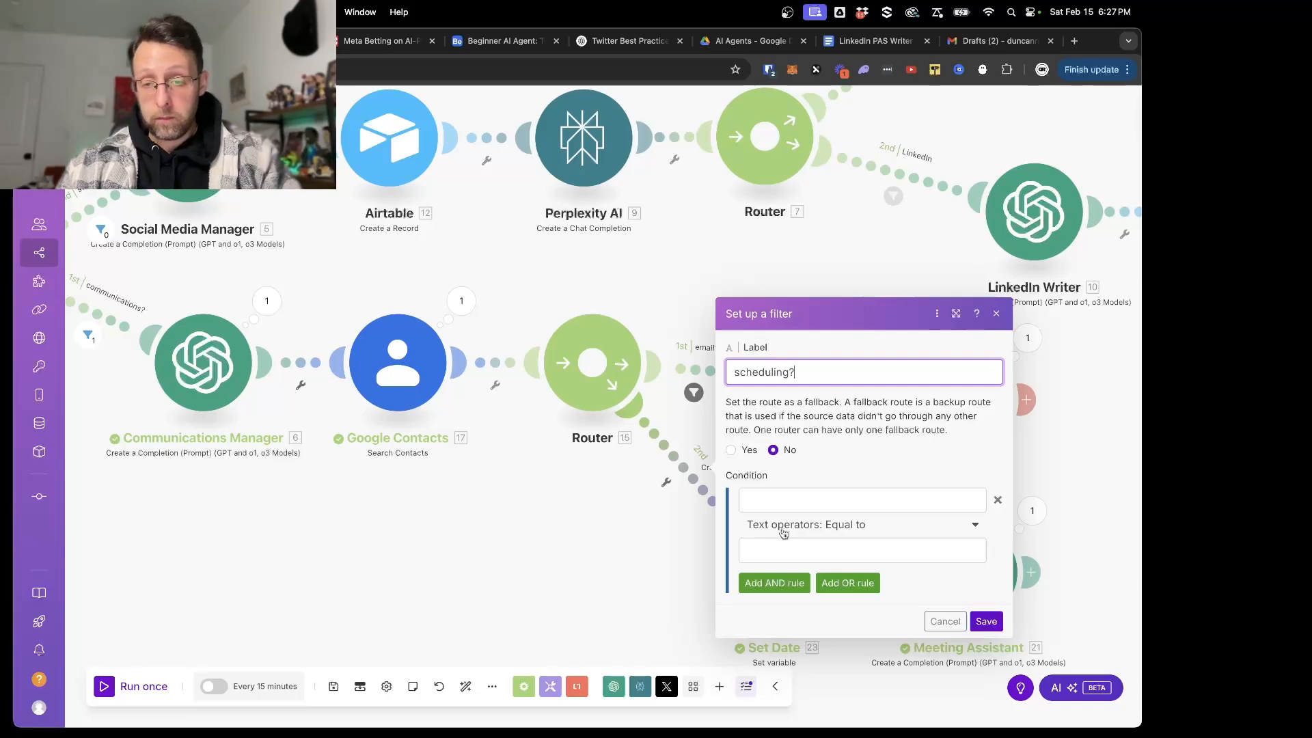
pyautogui.click(810, 500)
pyautogui.scroll(-10, 577, 502)
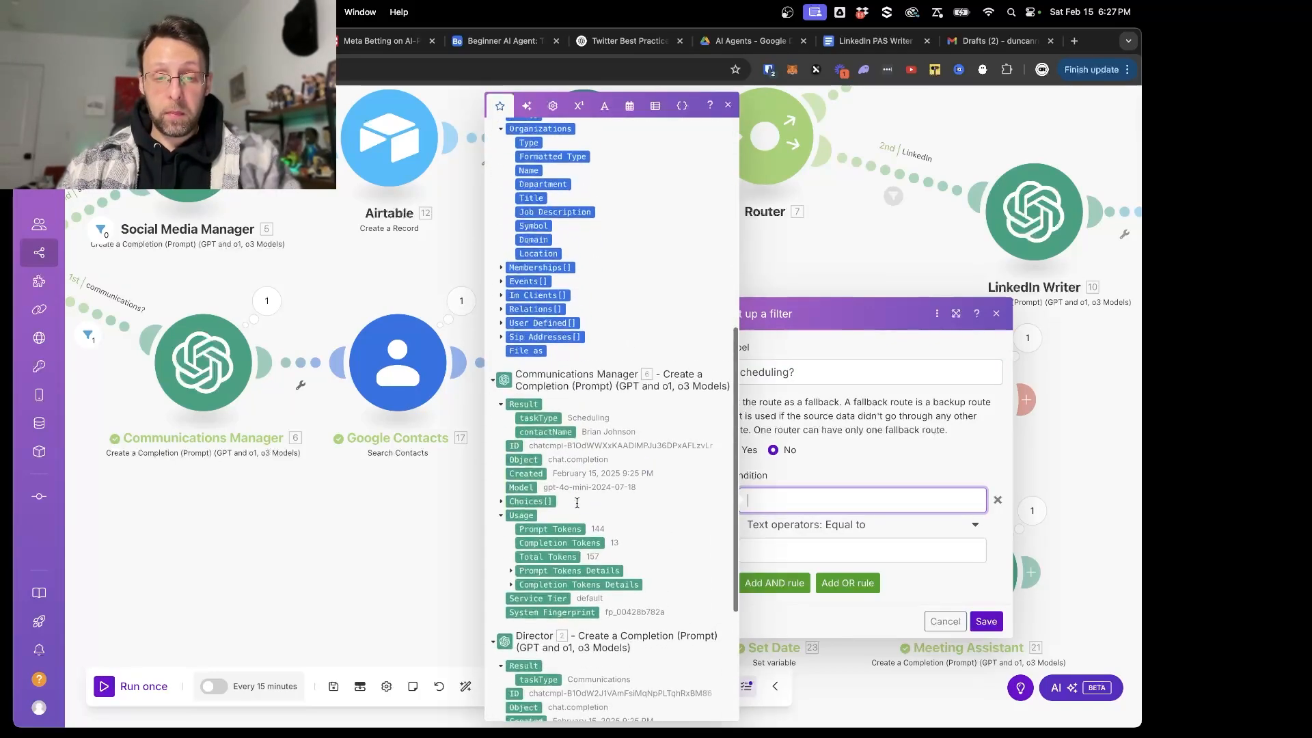
pyautogui.click(539, 396)
pyautogui.click(861, 525)
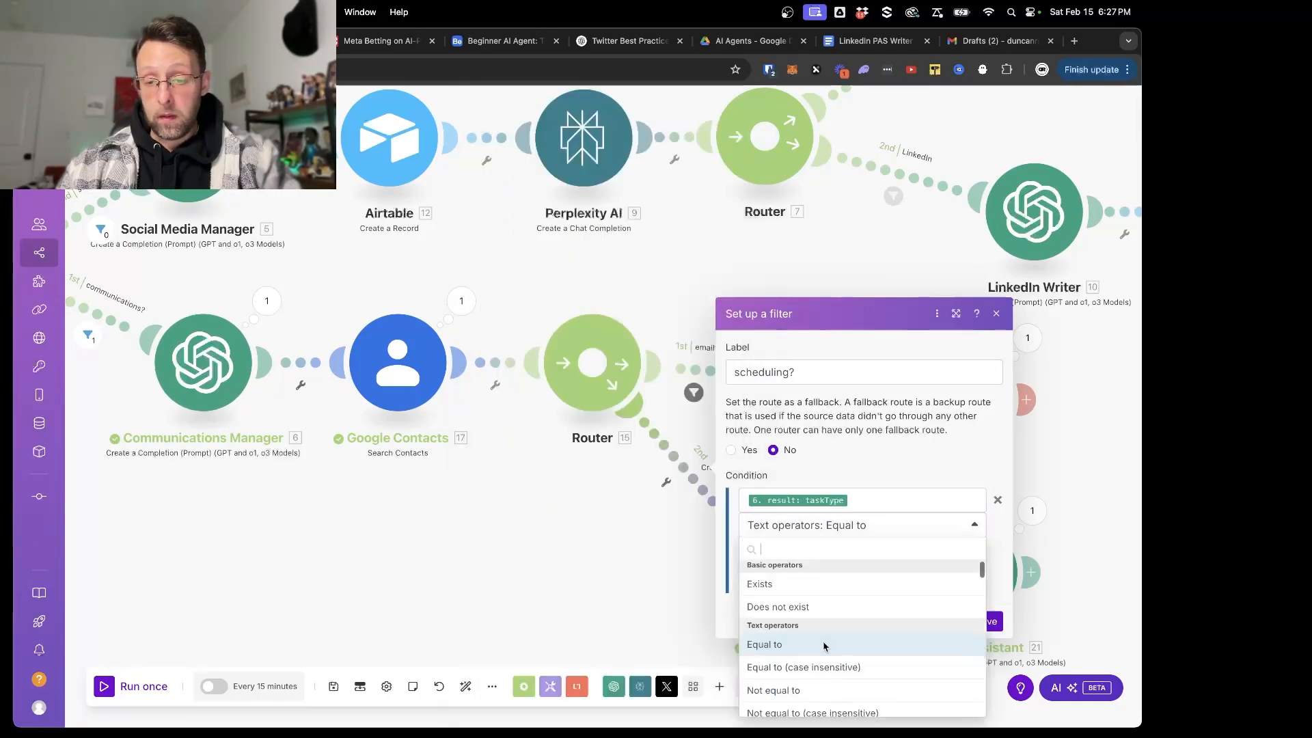
pyautogui.scroll(-3, 823, 646)
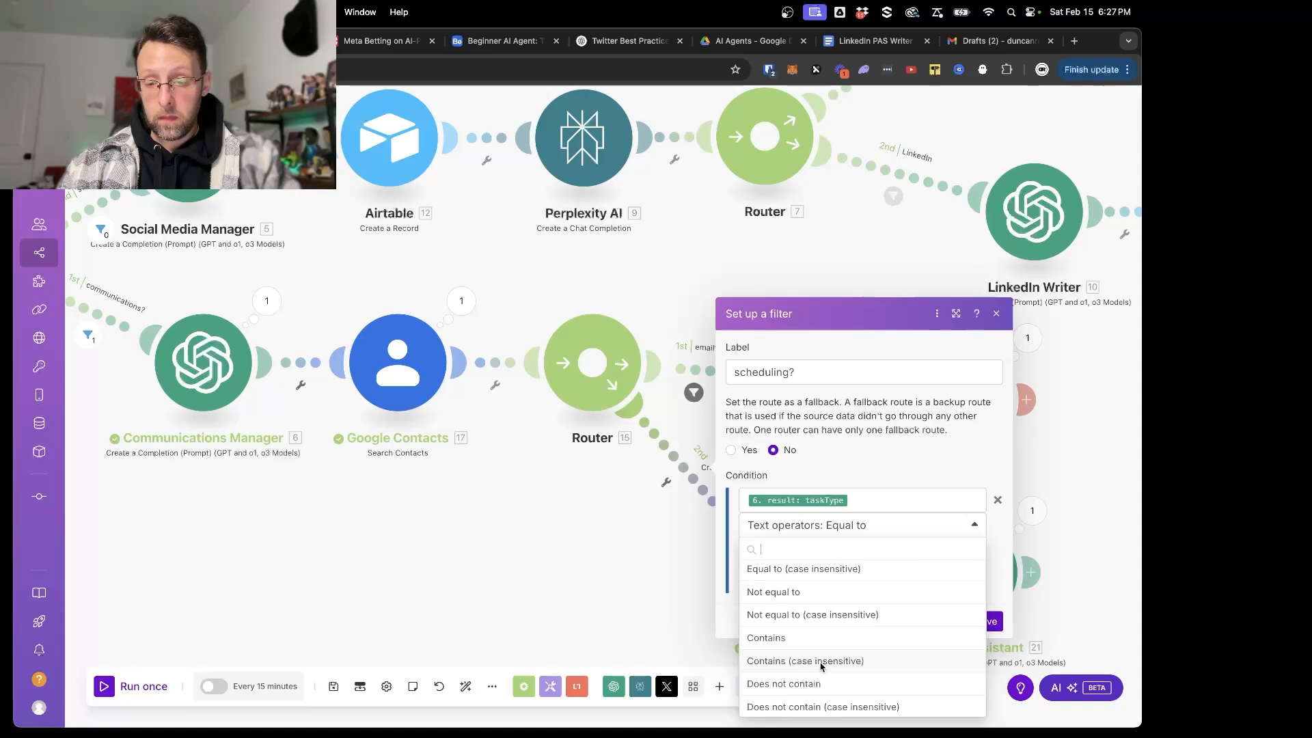
pyautogui.click(821, 661)
pyautogui.click(800, 553)
pyautogui.write('scheduling')
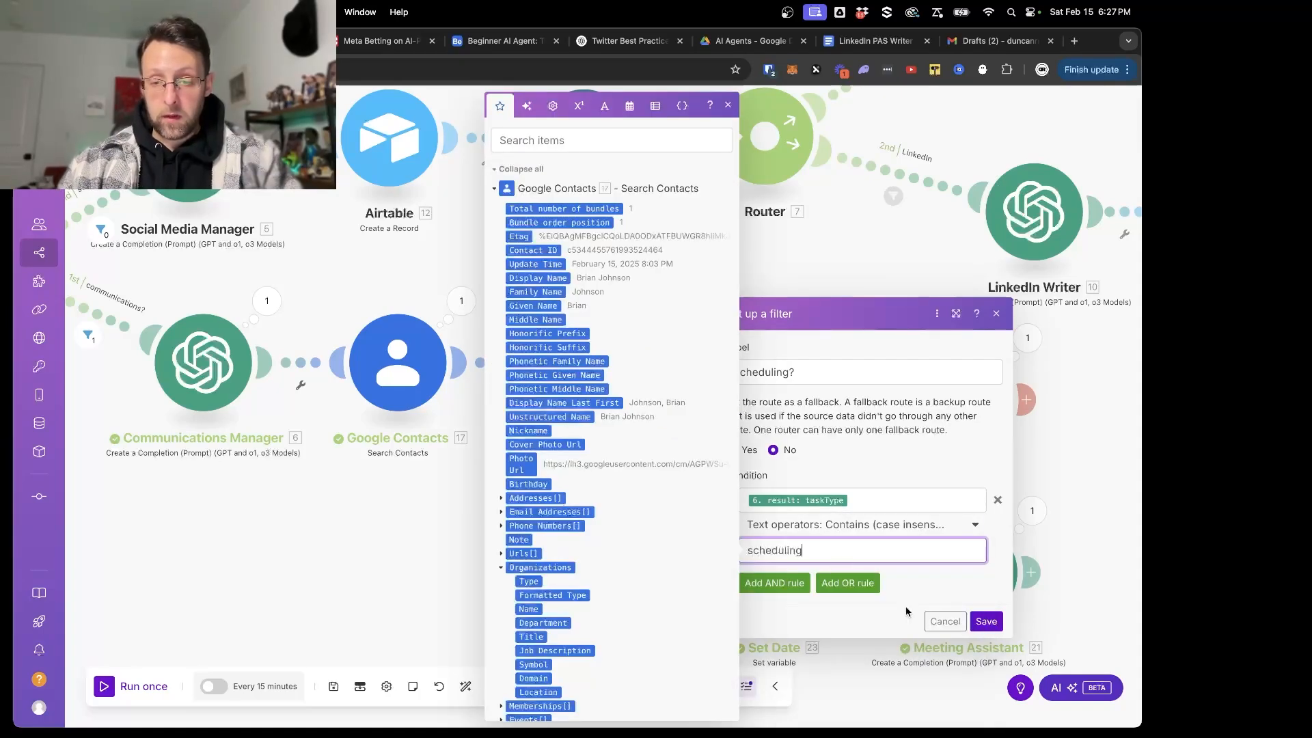
# - Add an OR rule to the "scheduling?" filter and map the Communications Manager's taskType into its condition
pyautogui.click(847, 584)
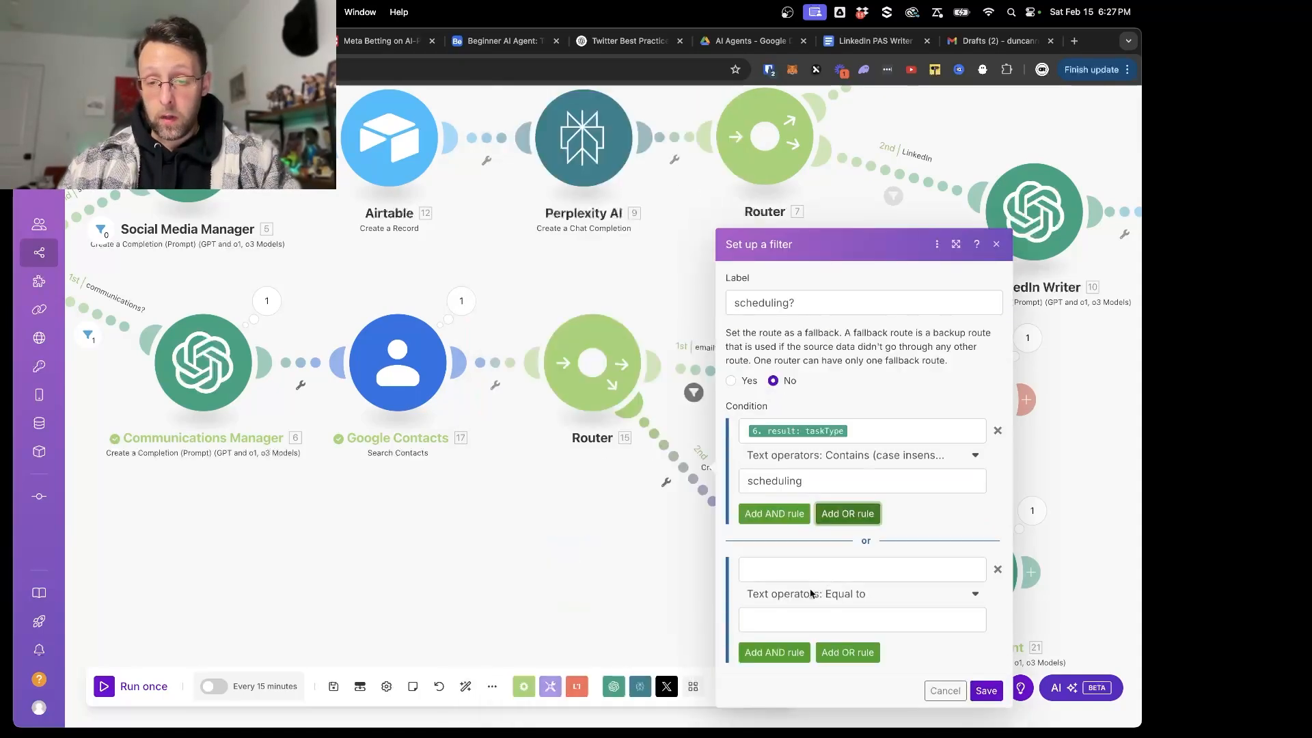
pyautogui.click(798, 579)
pyautogui.scroll(-6, 482, 530)
pyautogui.scroll(5, 481, 531)
pyautogui.scroll(-15, 565, 546)
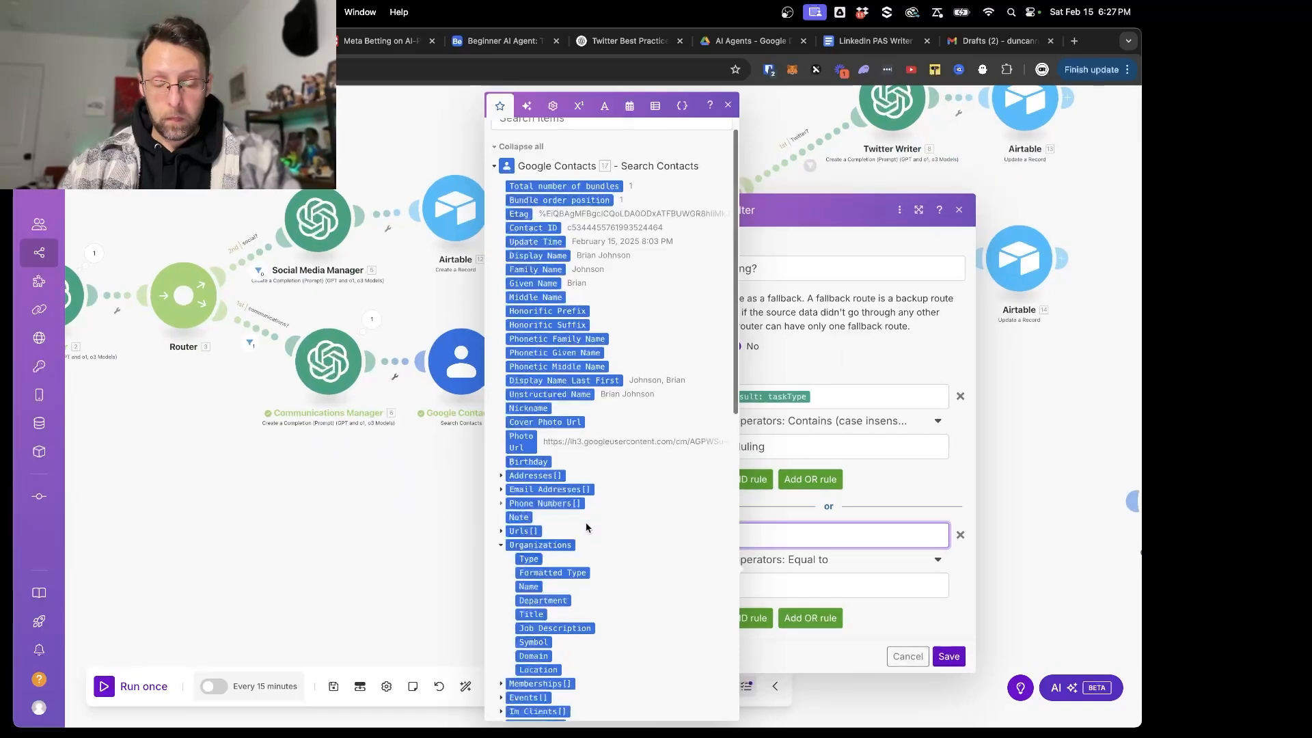
pyautogui.scroll(-1, 565, 557)
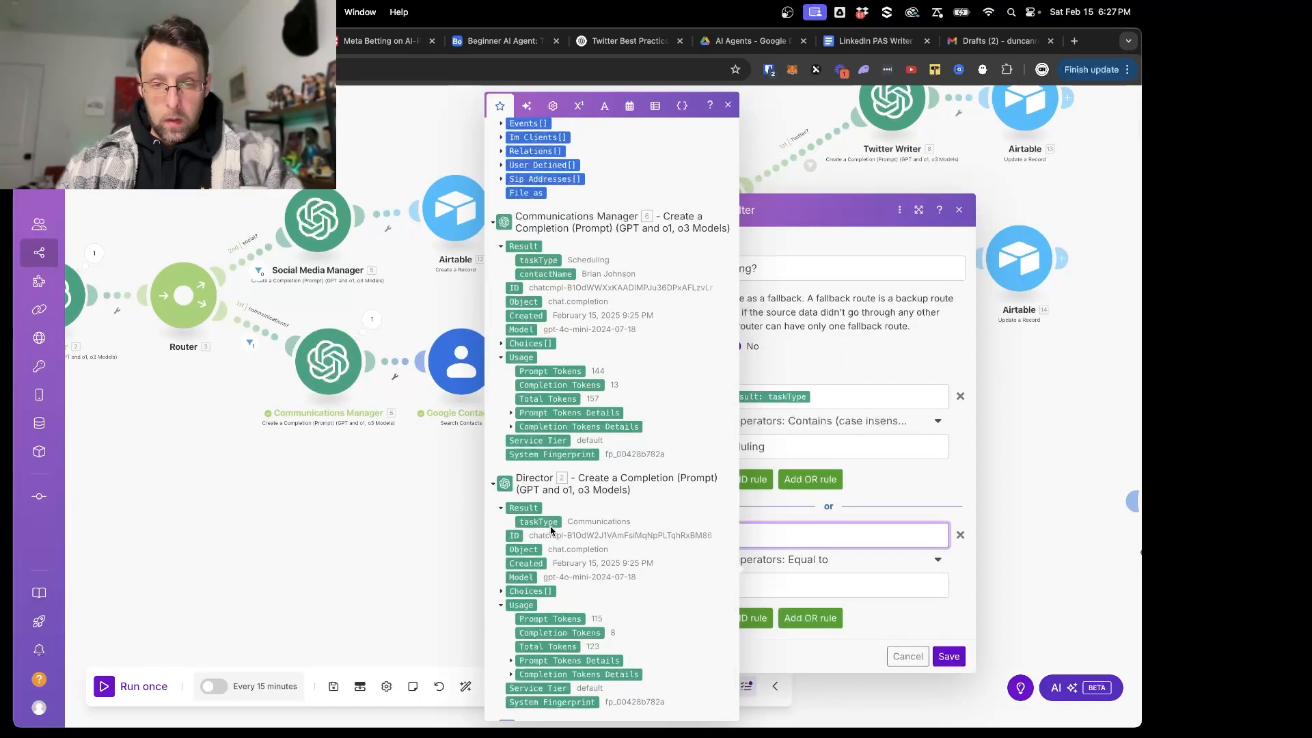
pyautogui.click(547, 261)
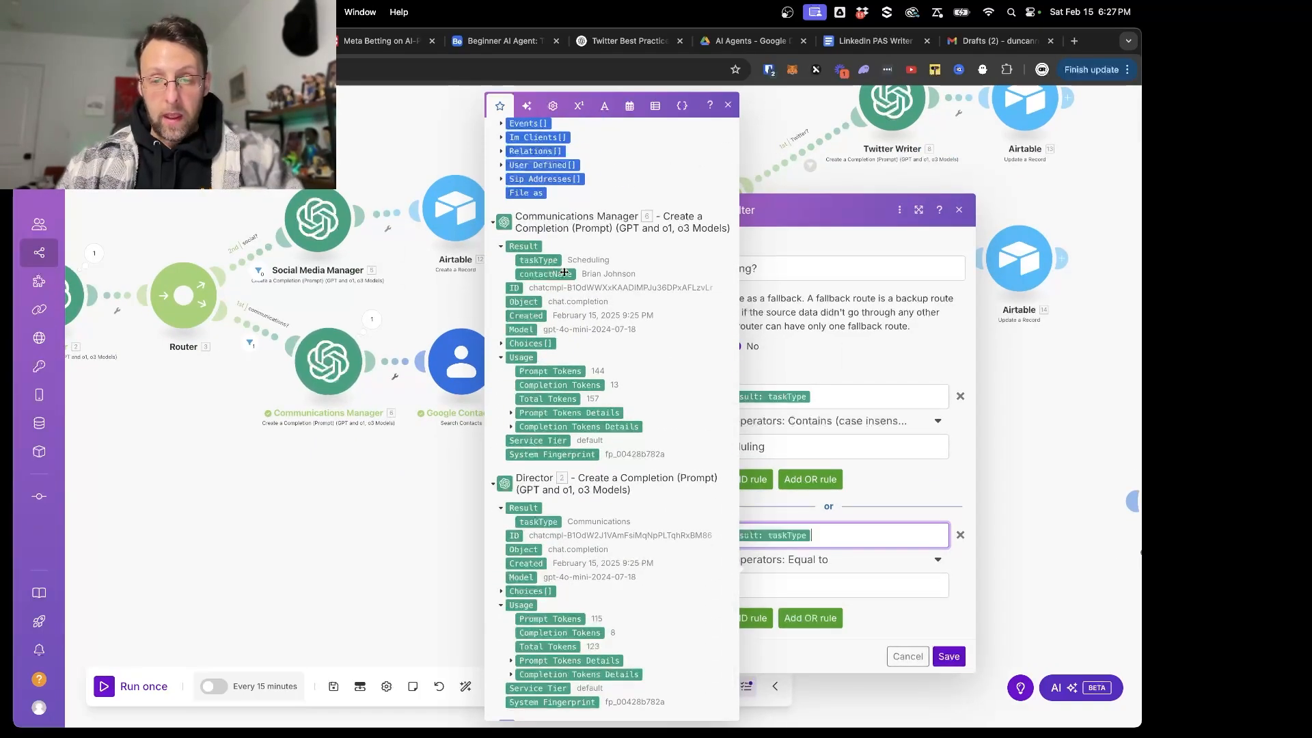
# - Set the OR rule to contain "both", case insensitive, and save the scheduling filter
pyautogui.click(814, 560)
pyautogui.scroll(-5, 803, 540)
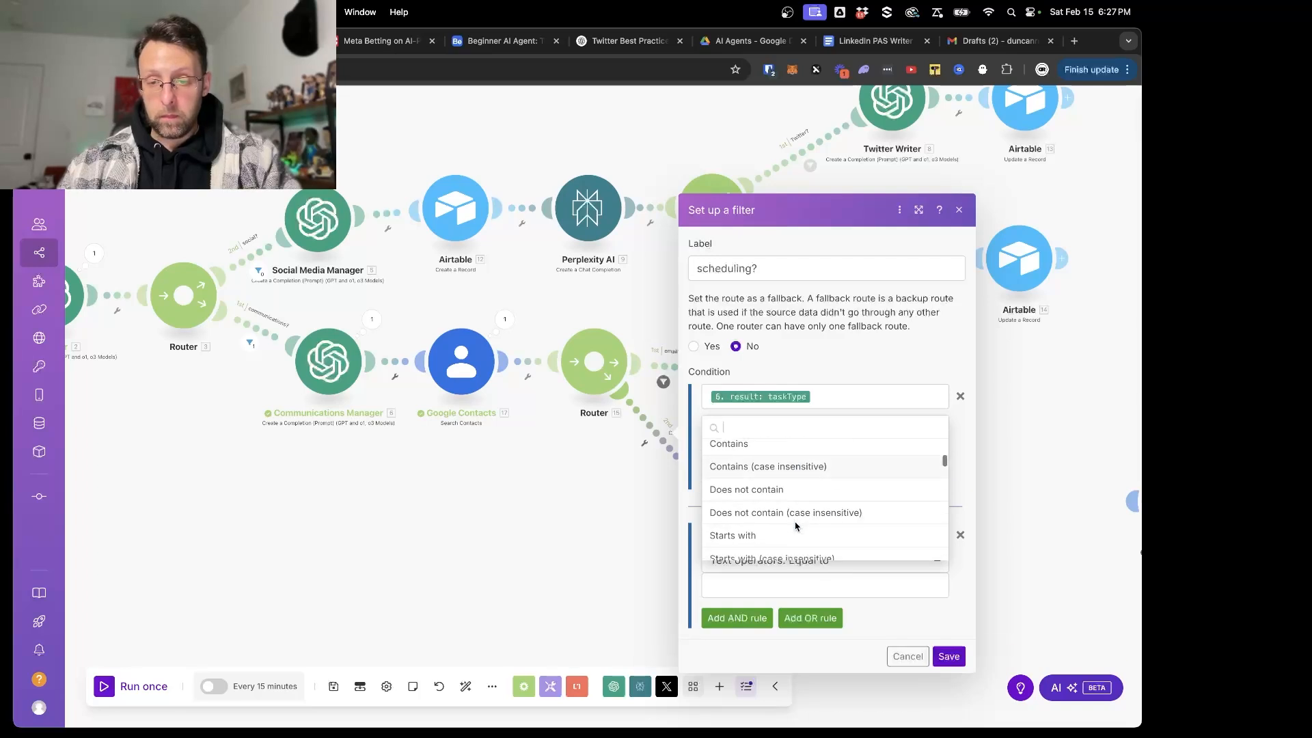
pyautogui.scroll(3, 803, 497)
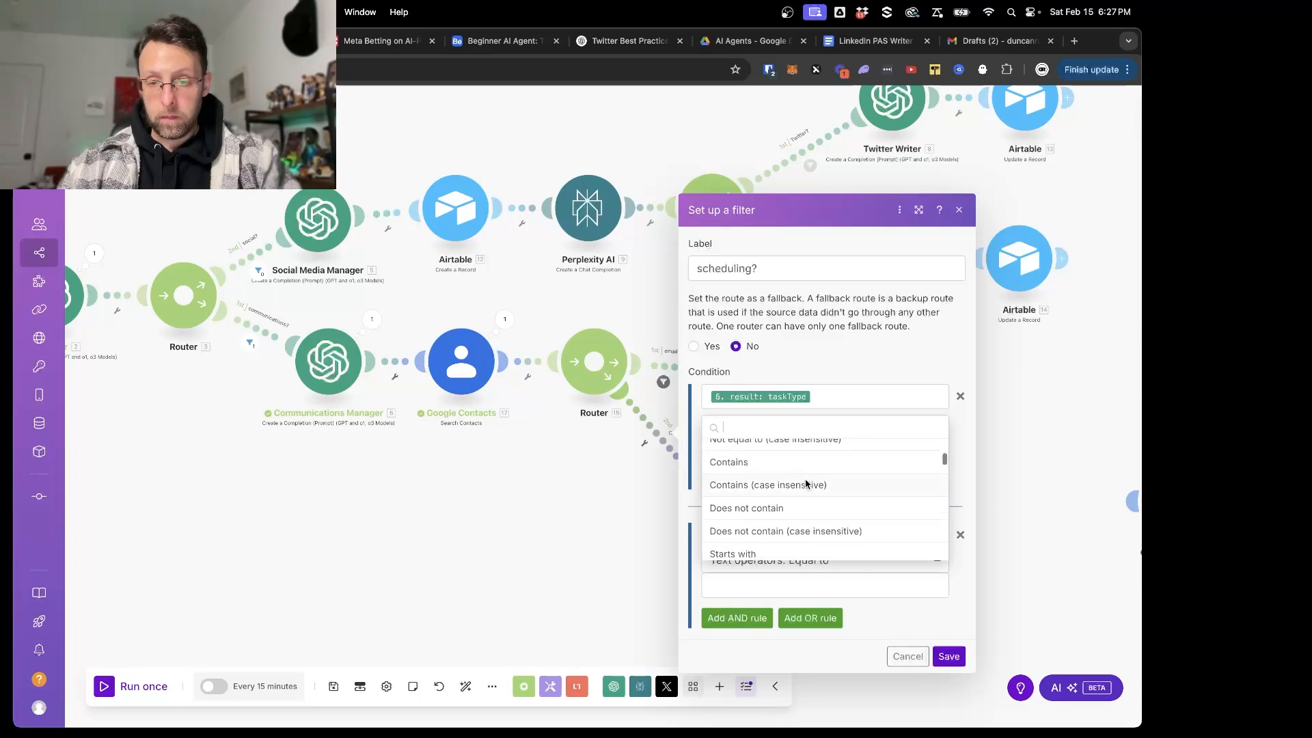
pyautogui.click(808, 484)
pyautogui.click(778, 588)
pyautogui.write('both')
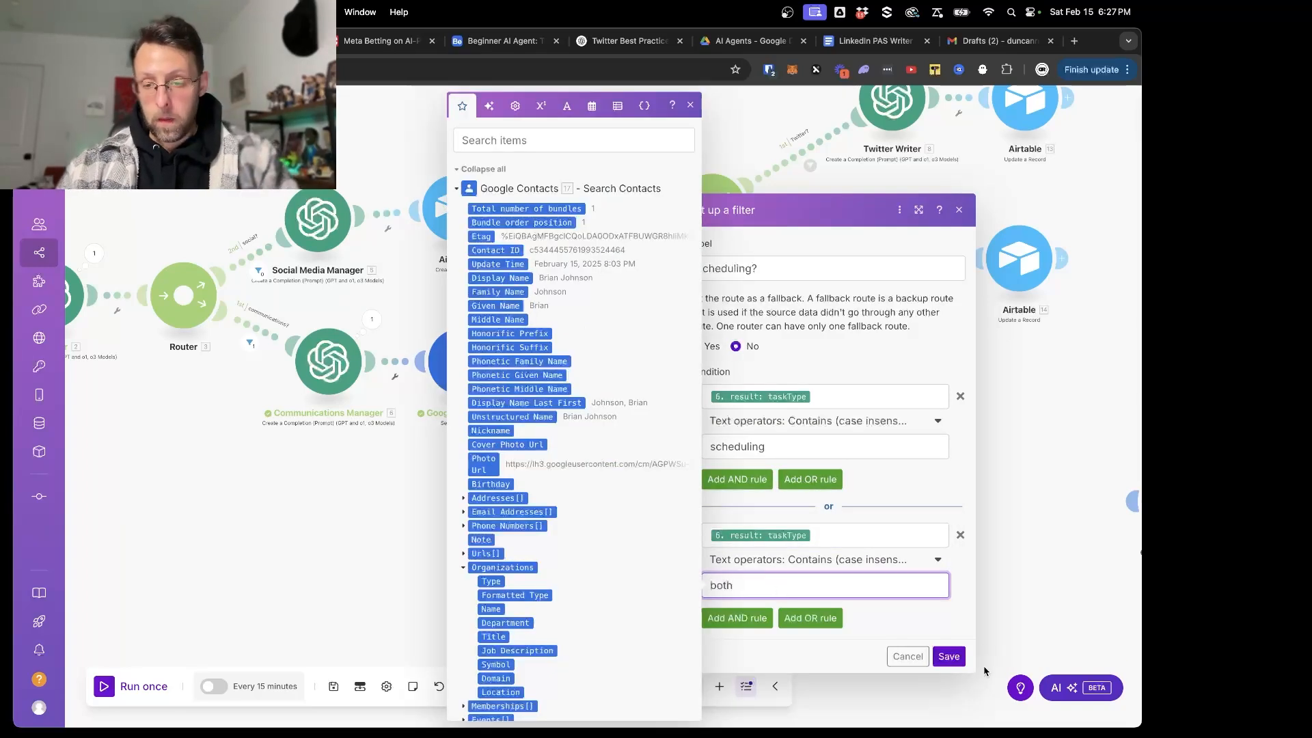
pyautogui.click(949, 656)
# - Save the scenario and run it once
pyautogui.click(334, 687)
pyautogui.scroll(-2, 403, 515)
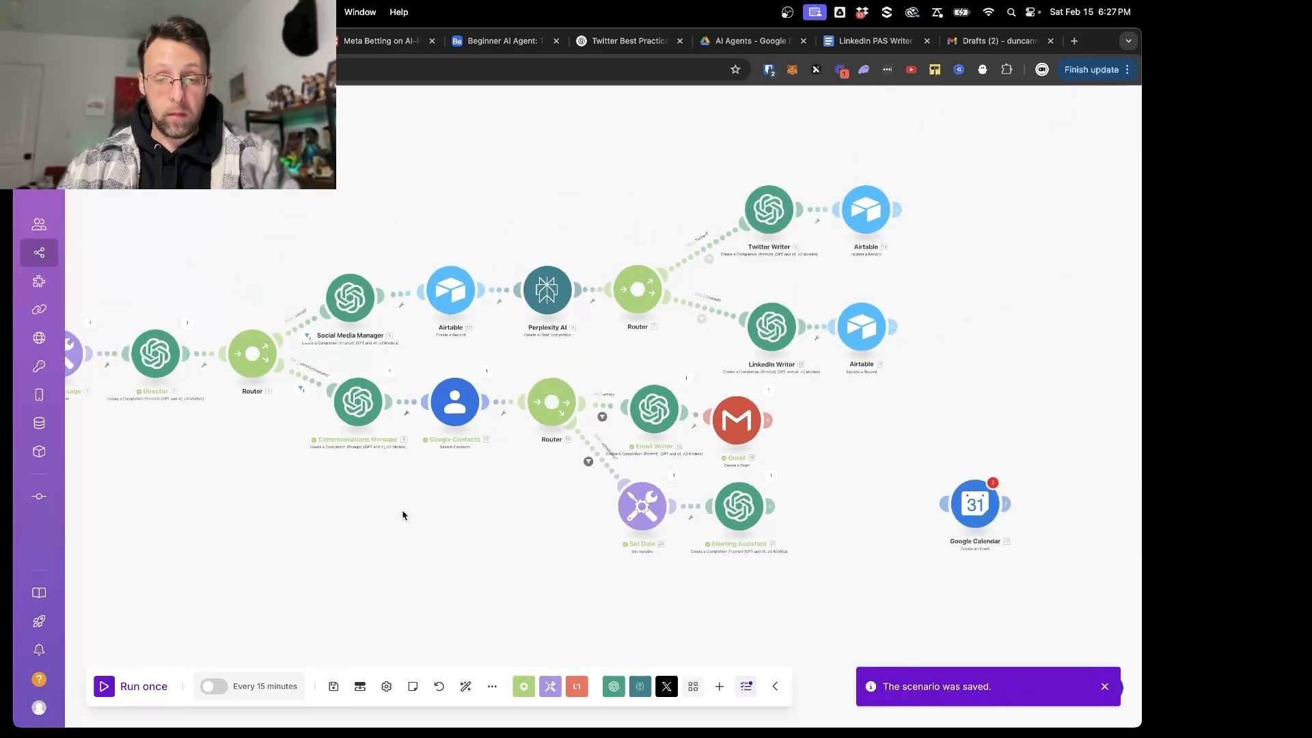
pyautogui.scroll(-1, 403, 515)
pyautogui.click(107, 685)
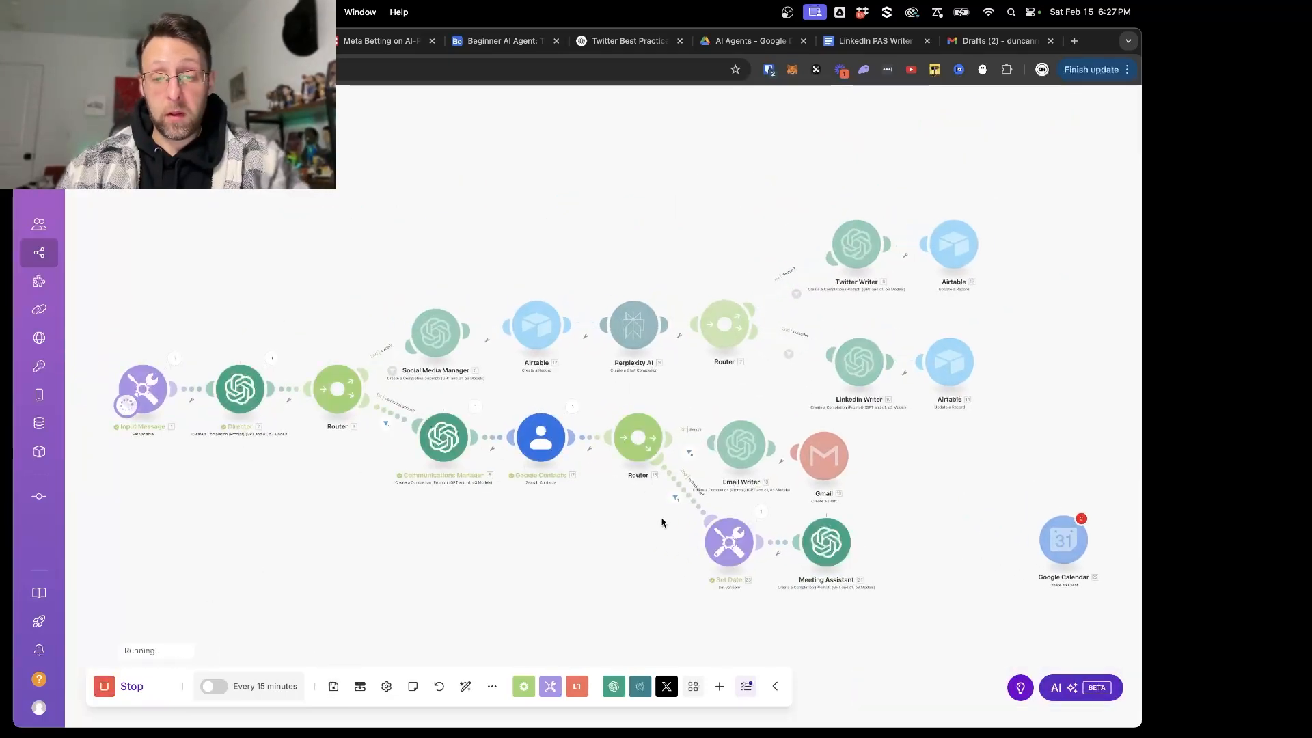
# - Inspect the Meeting Assistant's run output, checking the subject, duration and date in its result
pyautogui.scroll(5, 666, 520)
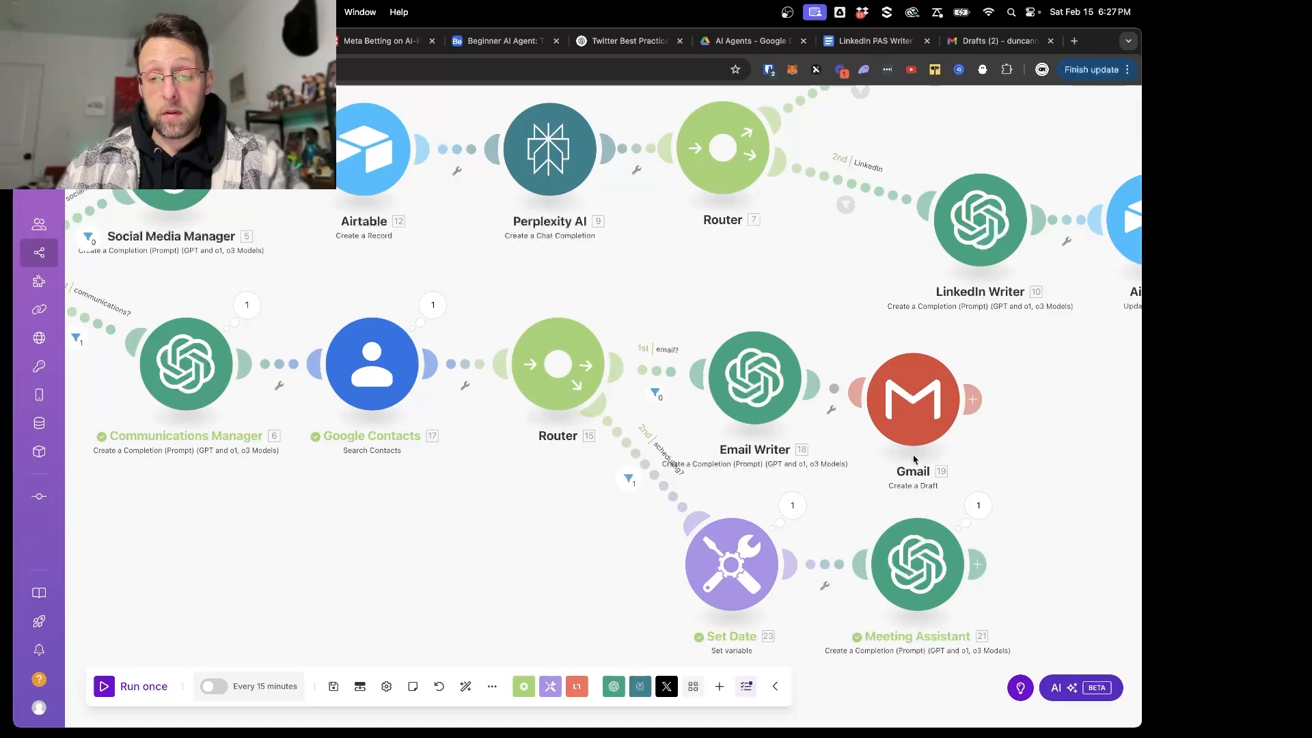
pyautogui.hscroll(10, 914, 459)
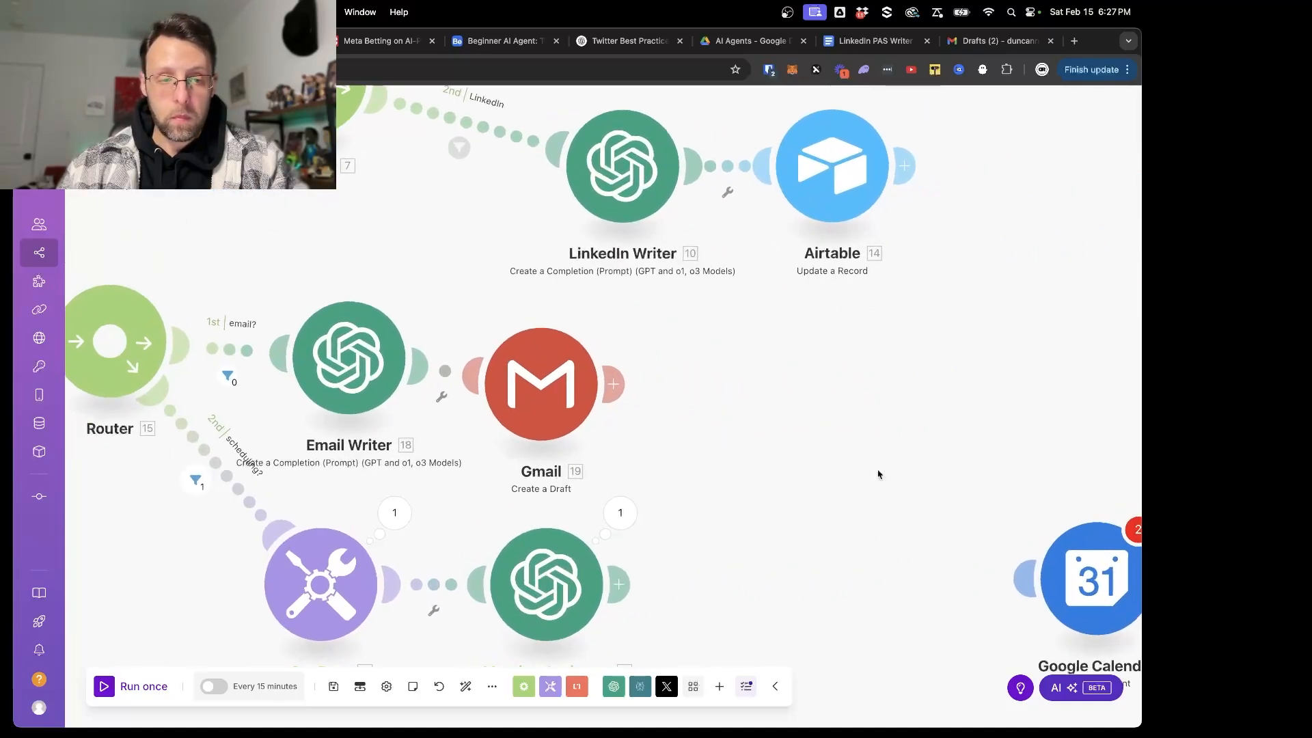
pyautogui.scroll(-1, 611, 579)
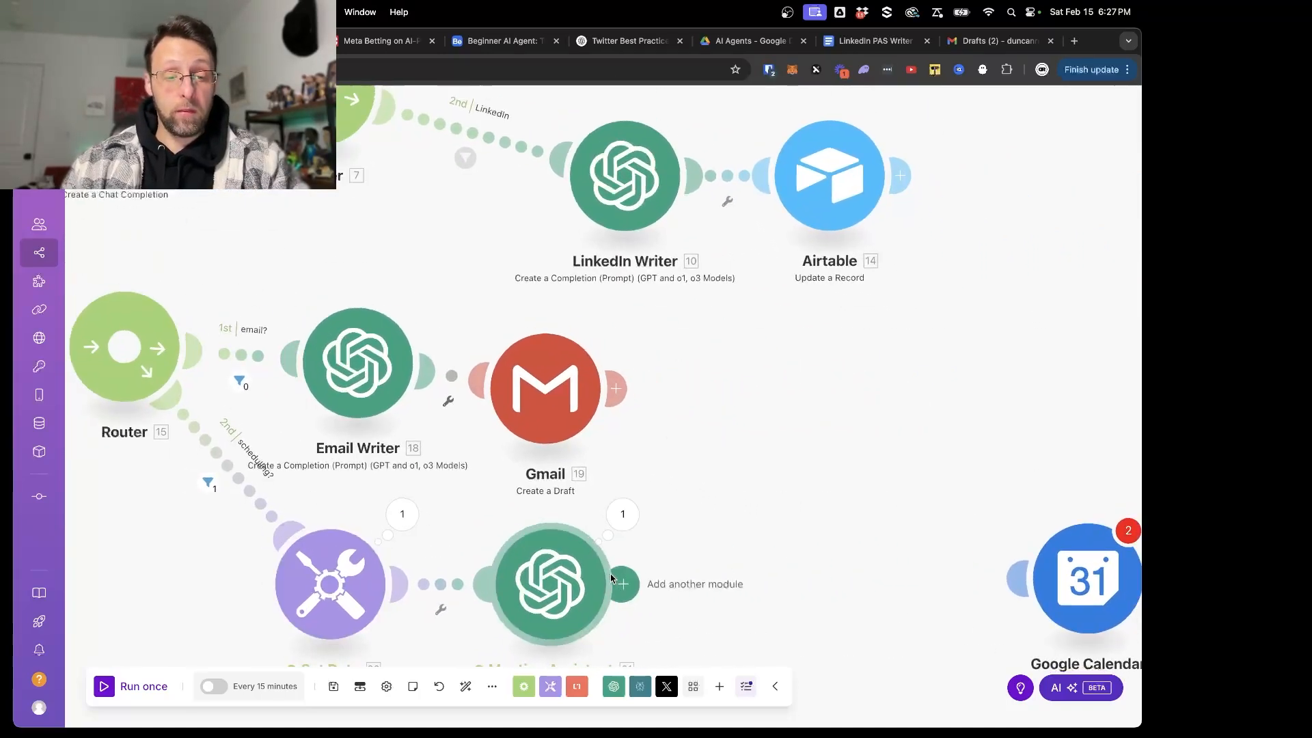
pyautogui.scroll(-1, 776, 536)
pyautogui.moveTo(776, 536); pyautogui.dragTo(776, 419)
pyautogui.click(639, 402)
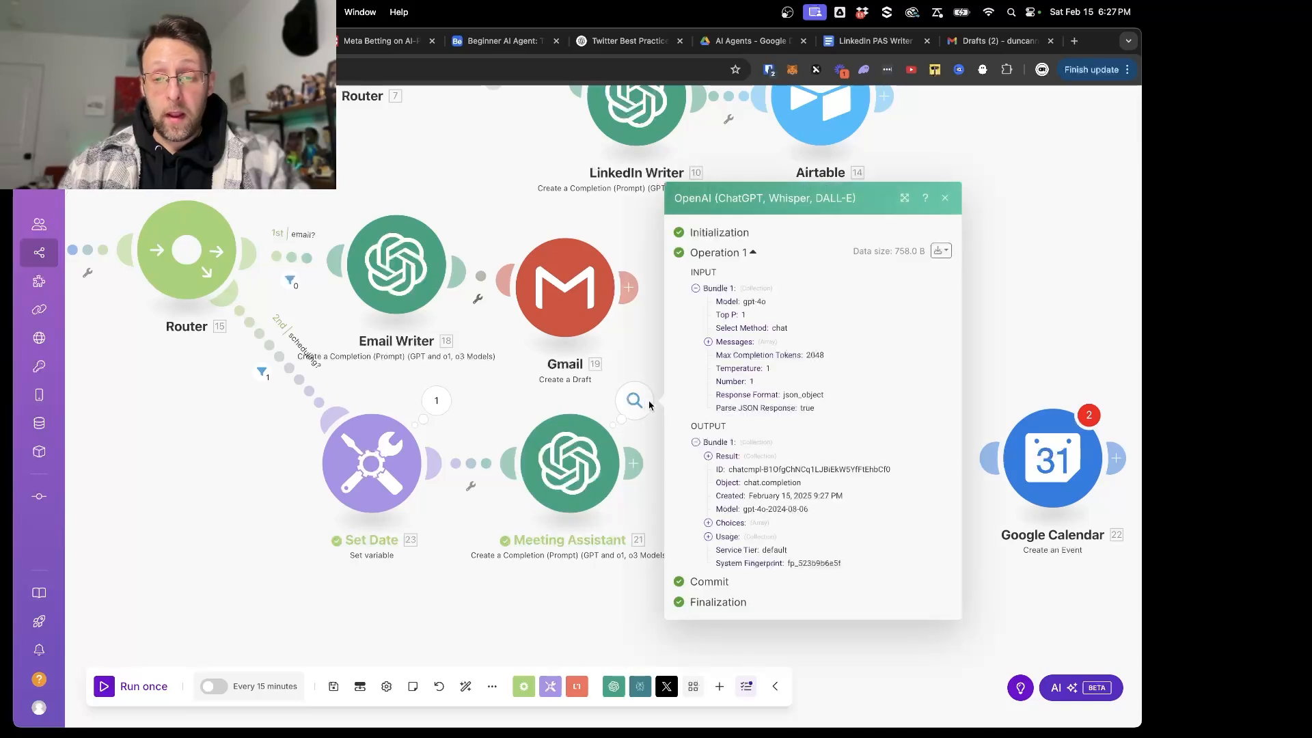
pyautogui.click(708, 456)
pyautogui.moveTo(760, 450); pyautogui.dragTo(892, 451)
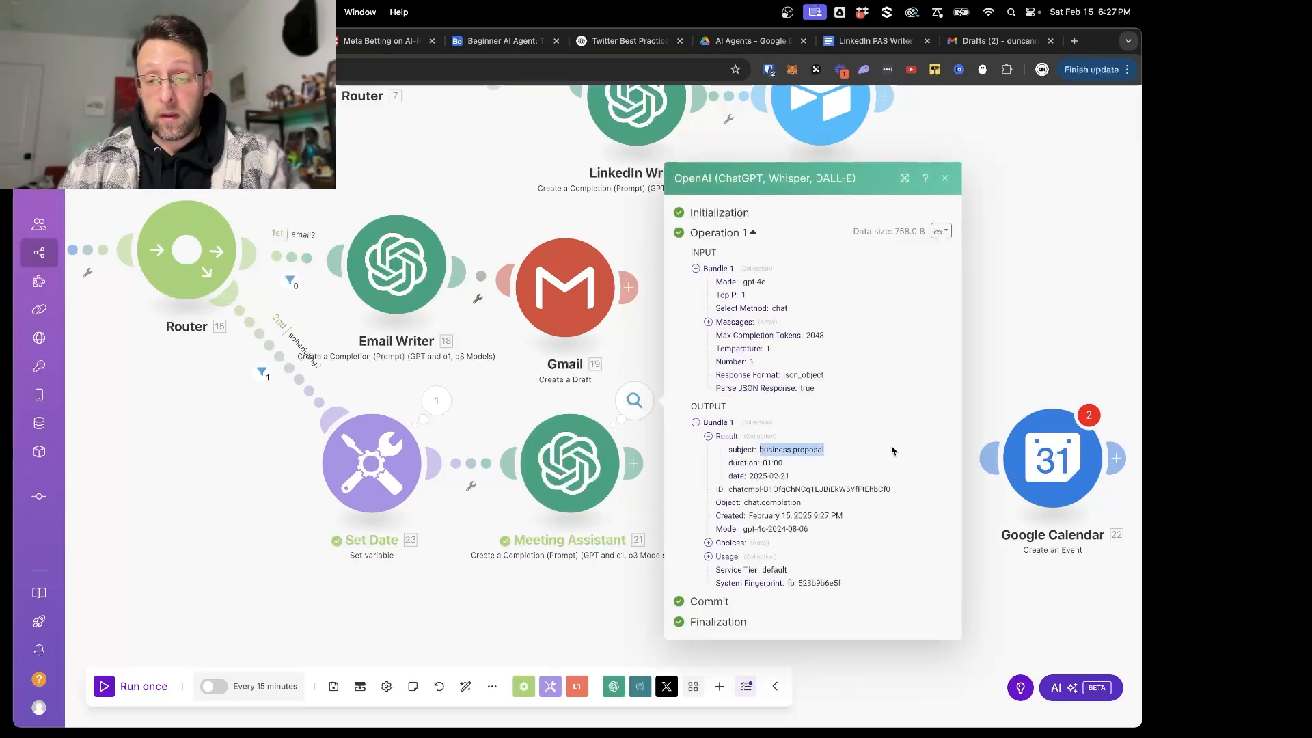
pyautogui.click(776, 465)
pyautogui.moveTo(776, 465); pyautogui.dragTo(810, 483)
pyautogui.click(812, 464)
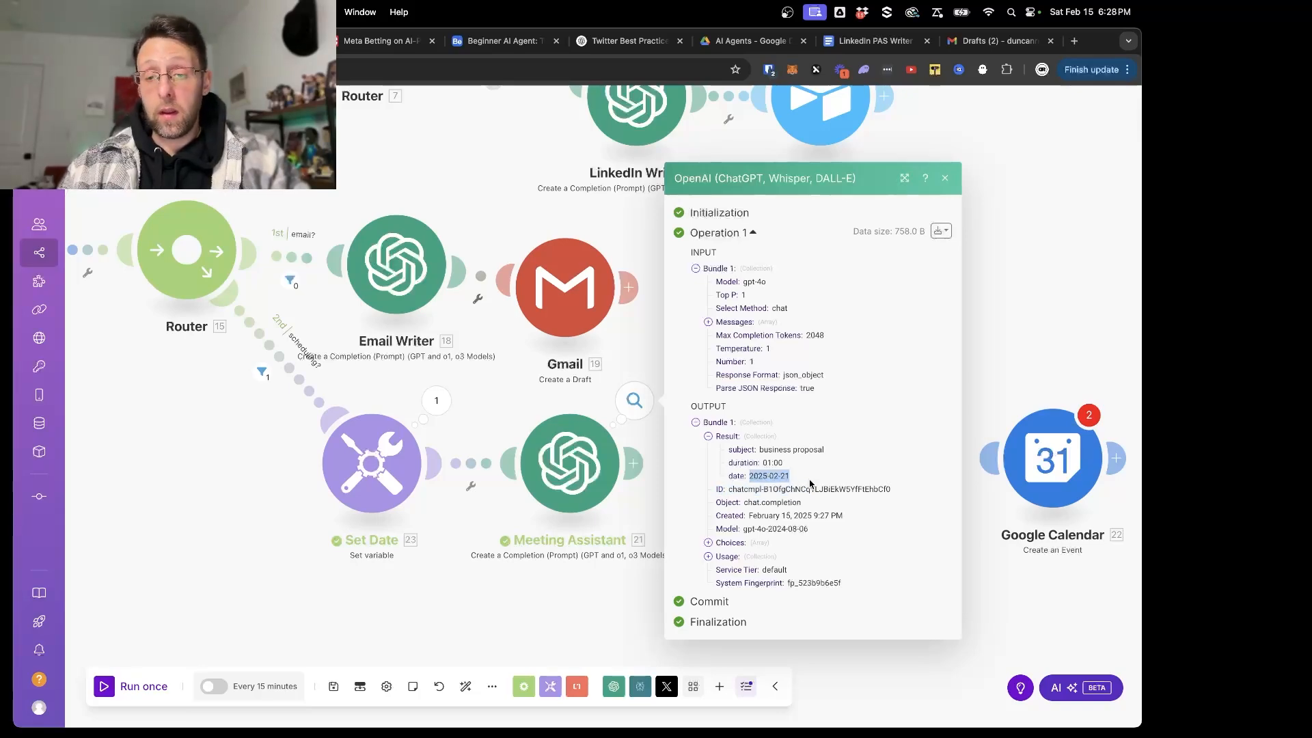
pyautogui.click(1004, 323)
# - Review the meeting day and time in the Input Message module's variable value, leaving the module without changes
pyautogui.scroll(-5, 755, 428)
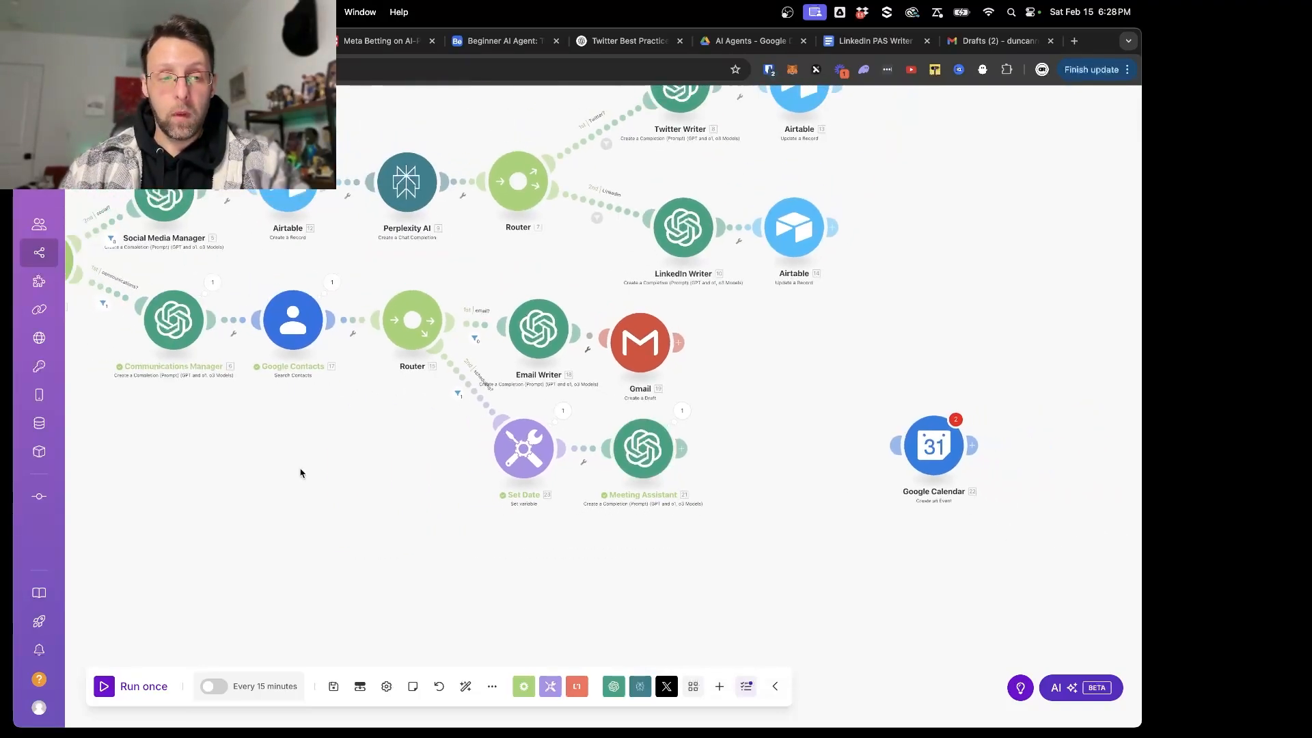
pyautogui.rightClick(302, 471)
pyautogui.hscroll(-10, 198, 423)
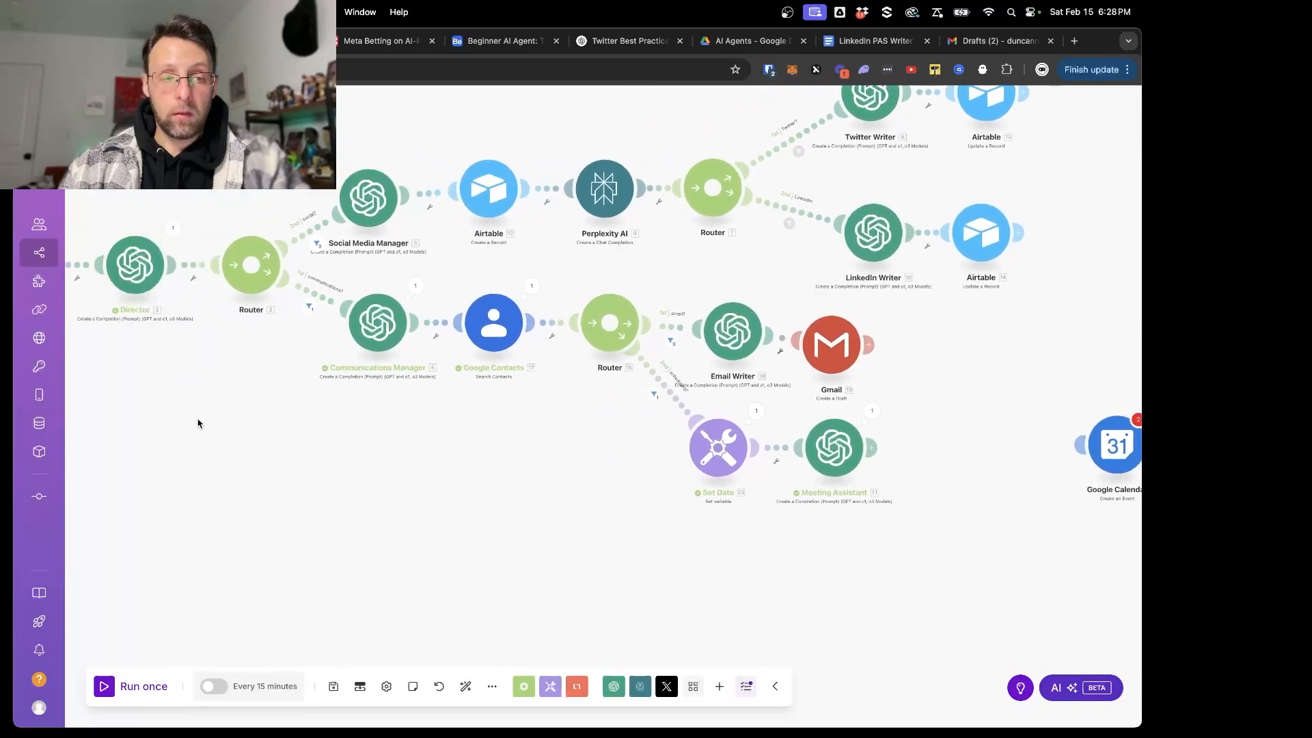
pyautogui.click(302, 270)
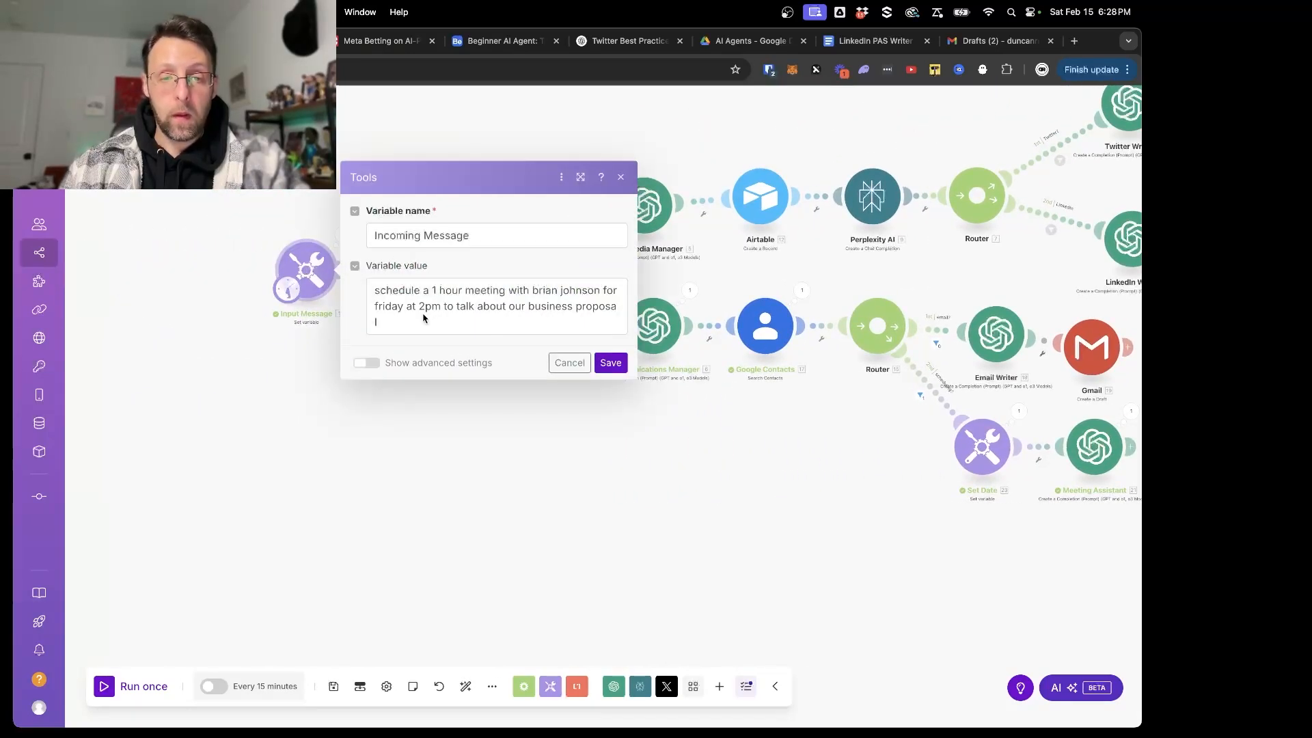
pyautogui.moveTo(375, 305); pyautogui.dragTo(468, 308)
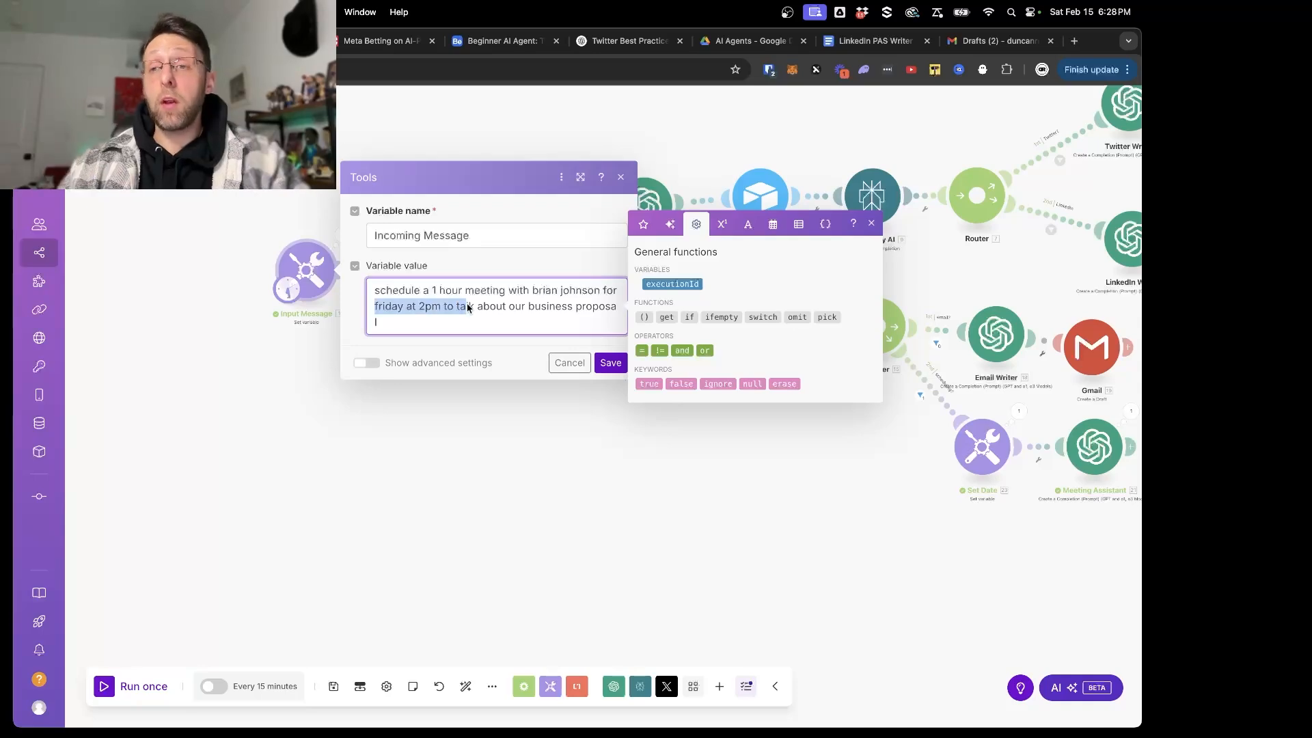
pyautogui.click(574, 369)
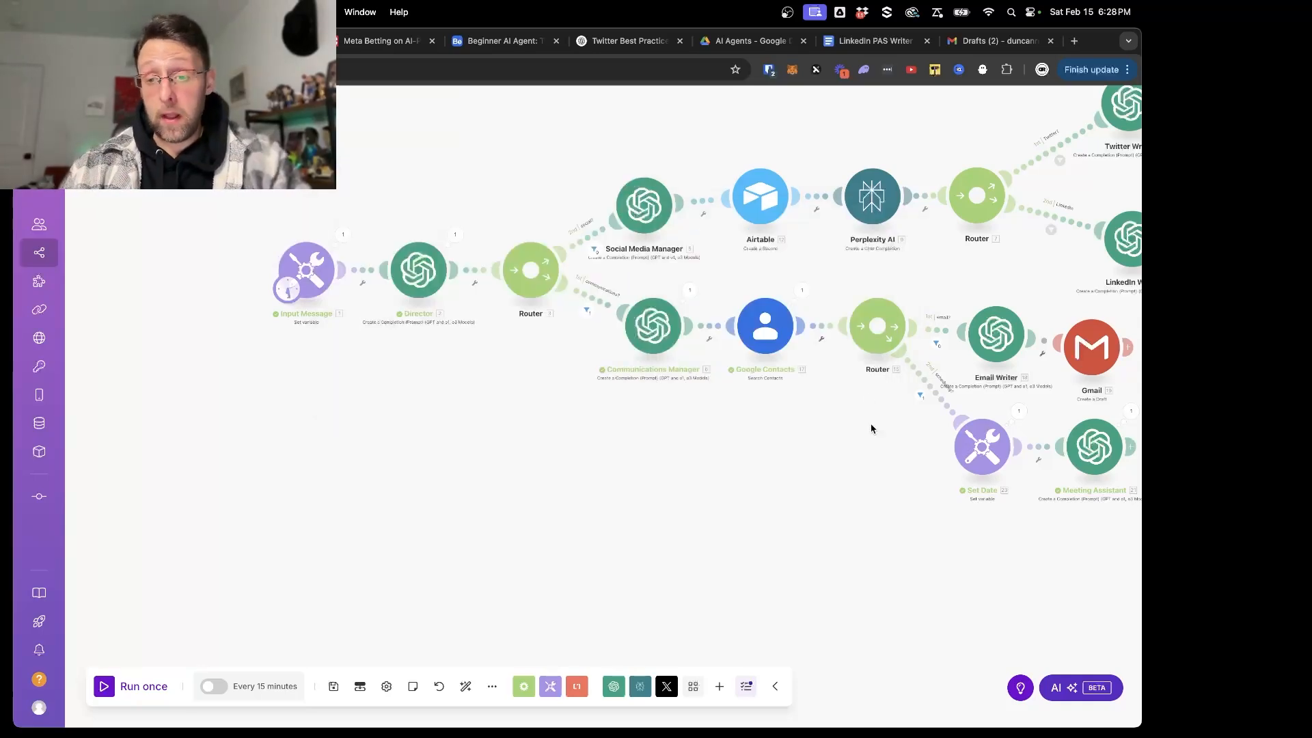
# - Try to connect the existing Google Calendar module after the Meeting Assistant and map its Event Name
pyautogui.moveTo(871, 429); pyautogui.dragTo(595, 358)
pyautogui.scroll(5, 644, 458)
pyautogui.moveTo(870, 454); pyautogui.dragTo(497, 557)
pyautogui.scroll(-3, 498, 557)
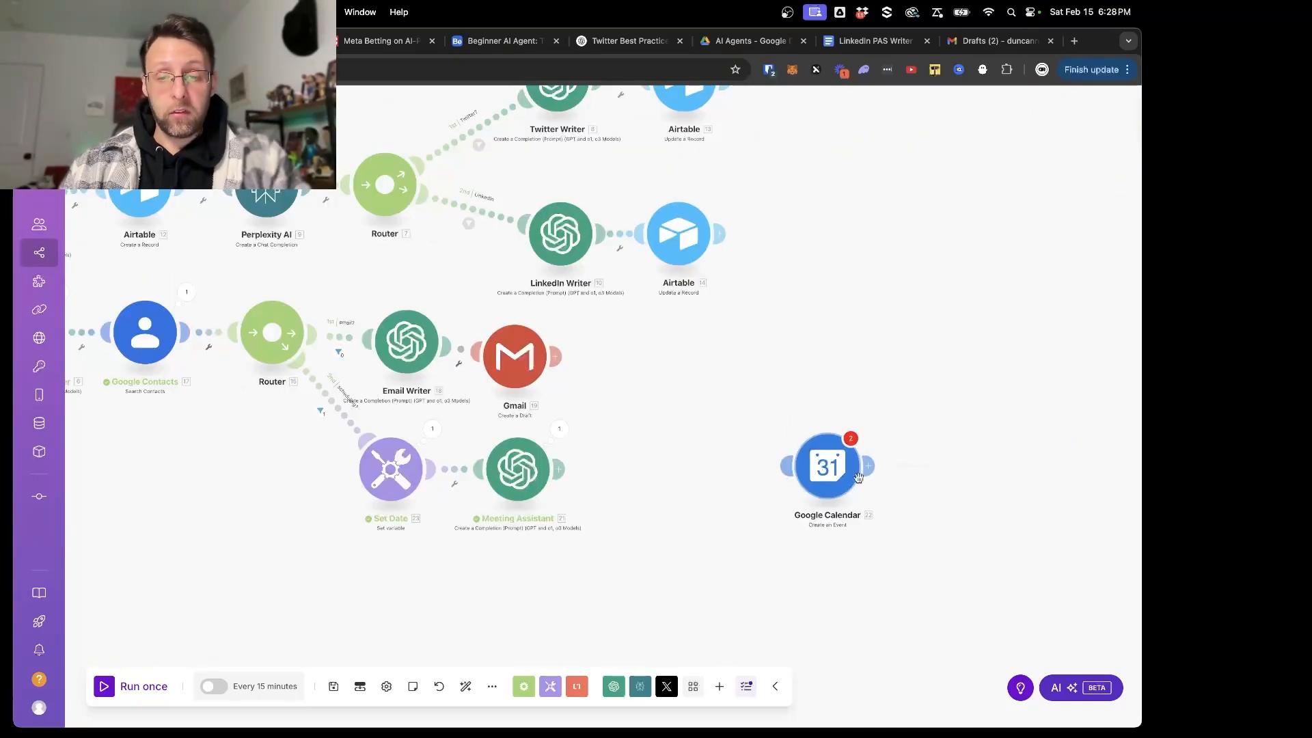
pyautogui.moveTo(859, 477); pyautogui.dragTo(667, 478)
pyautogui.click(643, 491)
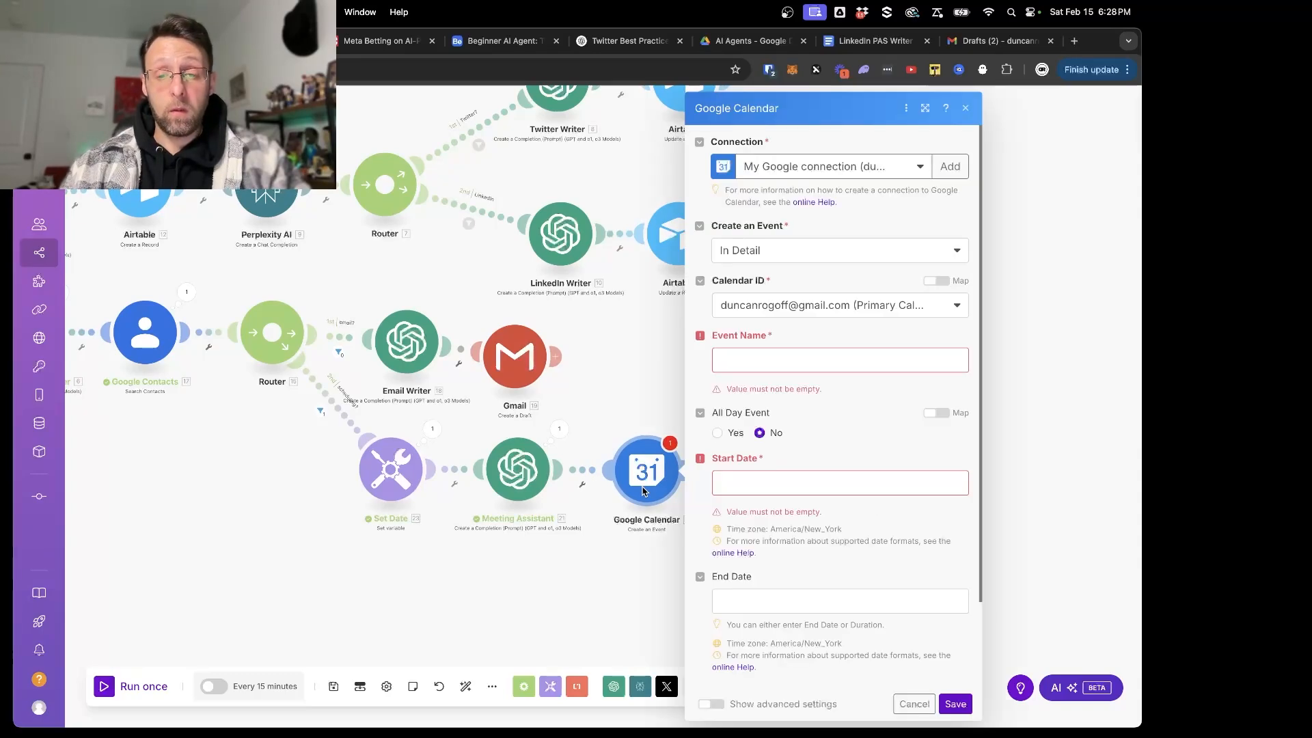
pyautogui.click(770, 366)
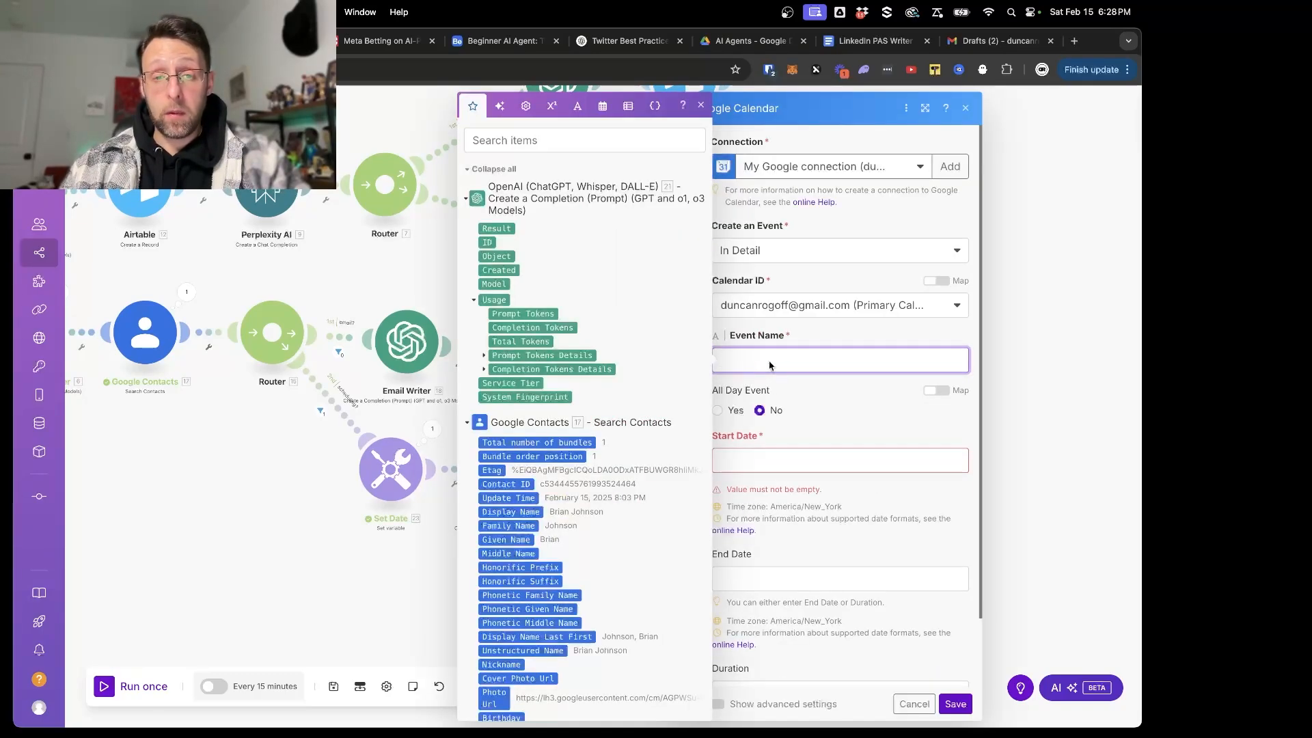
pyautogui.click(318, 528)
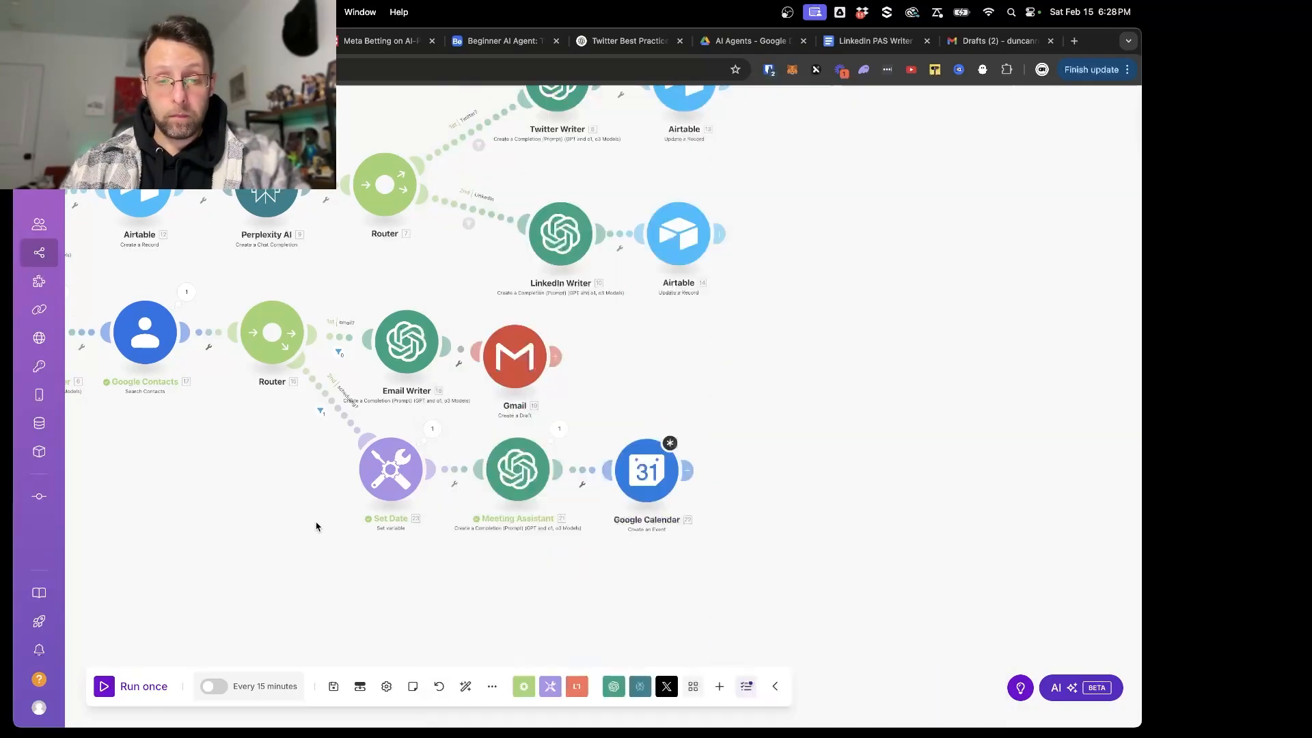
# - Delete the Google Calendar module and add a new Google Calendar Create an Event module after the Meeting Assistant
pyautogui.rightClick(648, 481)
pyautogui.click(697, 639)
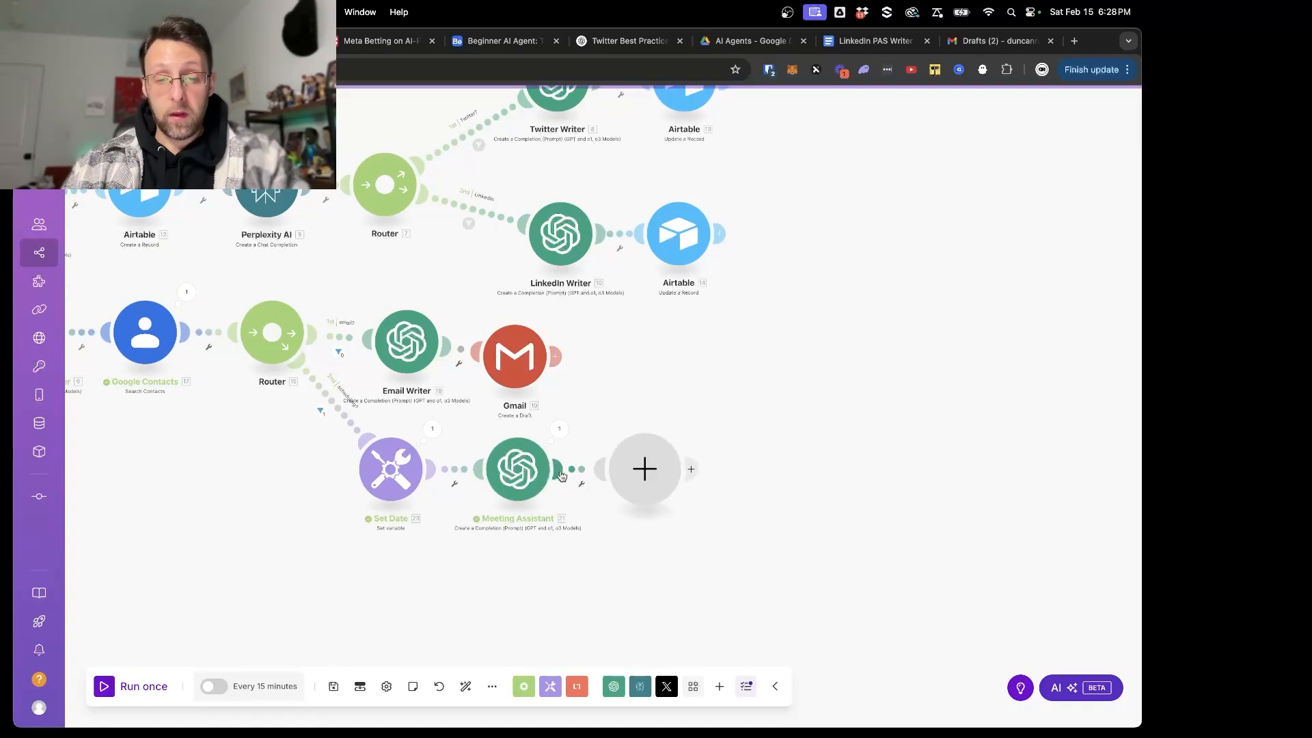
pyautogui.click(645, 468)
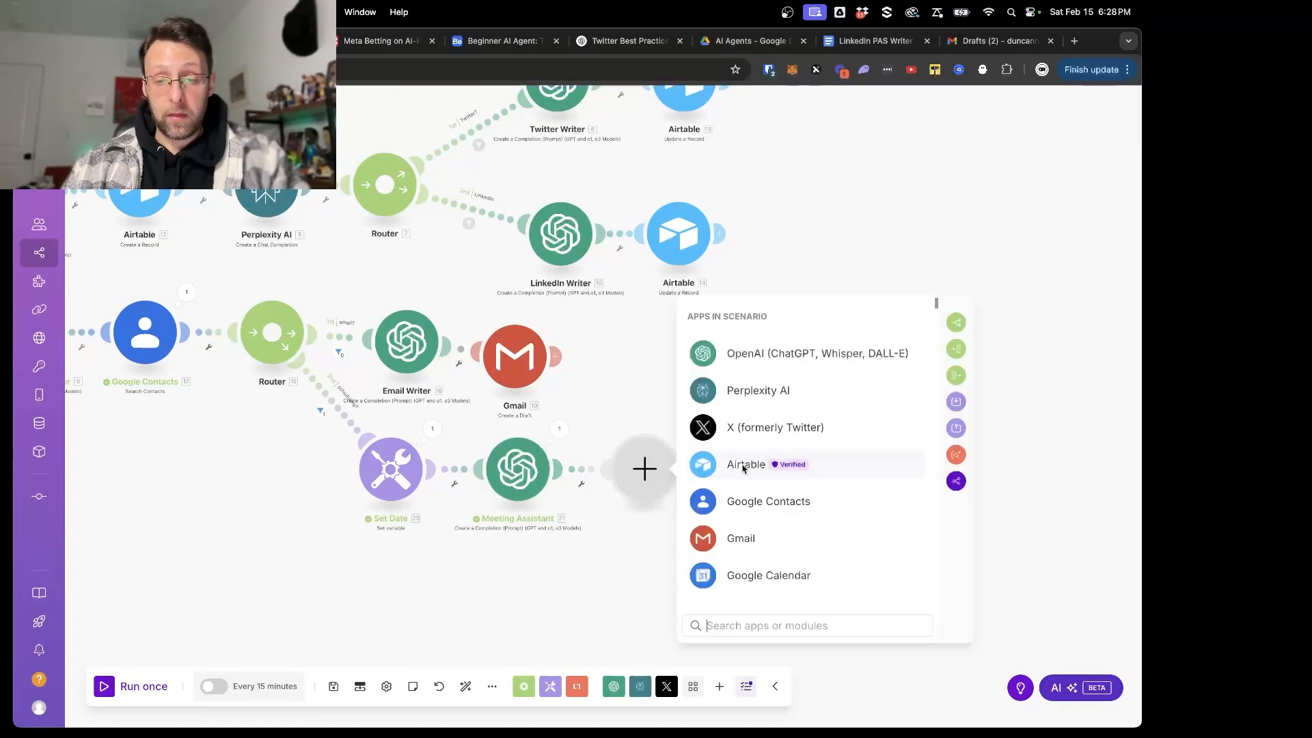
pyautogui.click(750, 578)
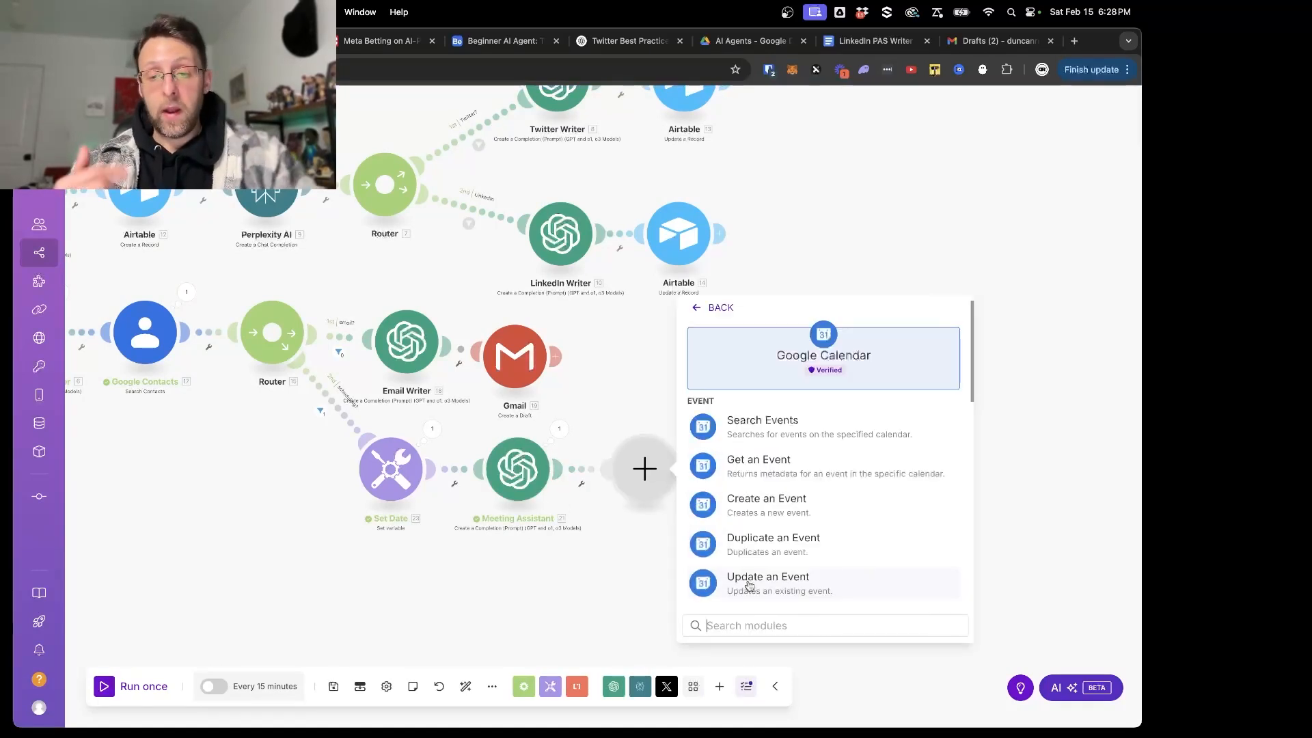
pyautogui.click(798, 506)
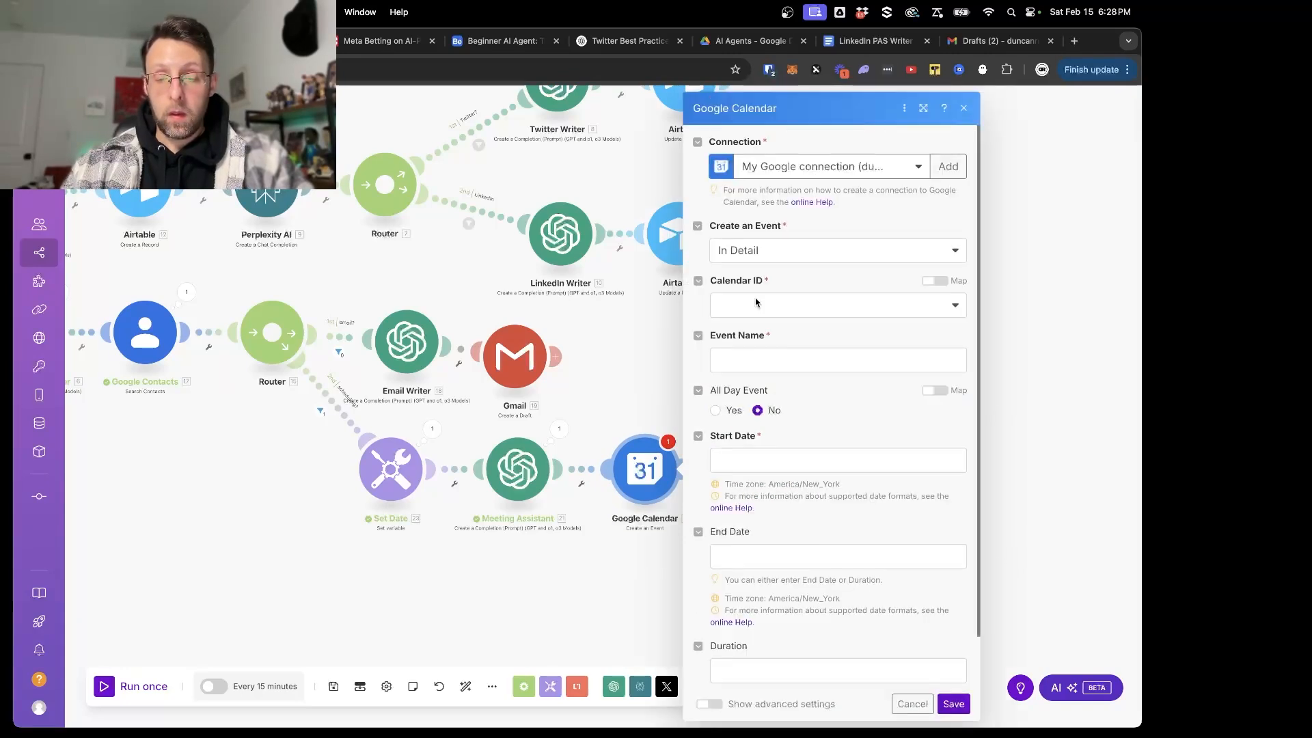
# - Select the primary calendar as Calendar ID and map the Meeting Assistant's subject as the Event Name
pyautogui.click(756, 302)
pyautogui.click(750, 327)
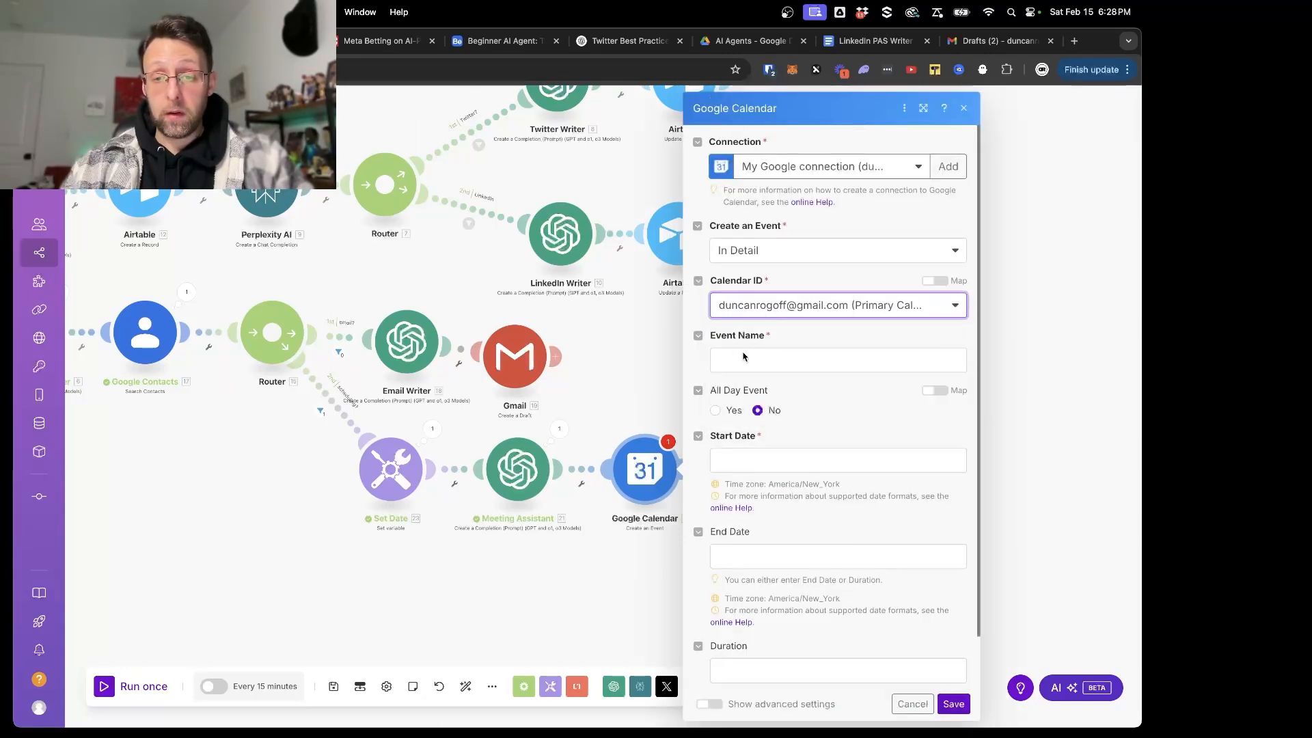
pyautogui.click(744, 356)
pyautogui.click(506, 229)
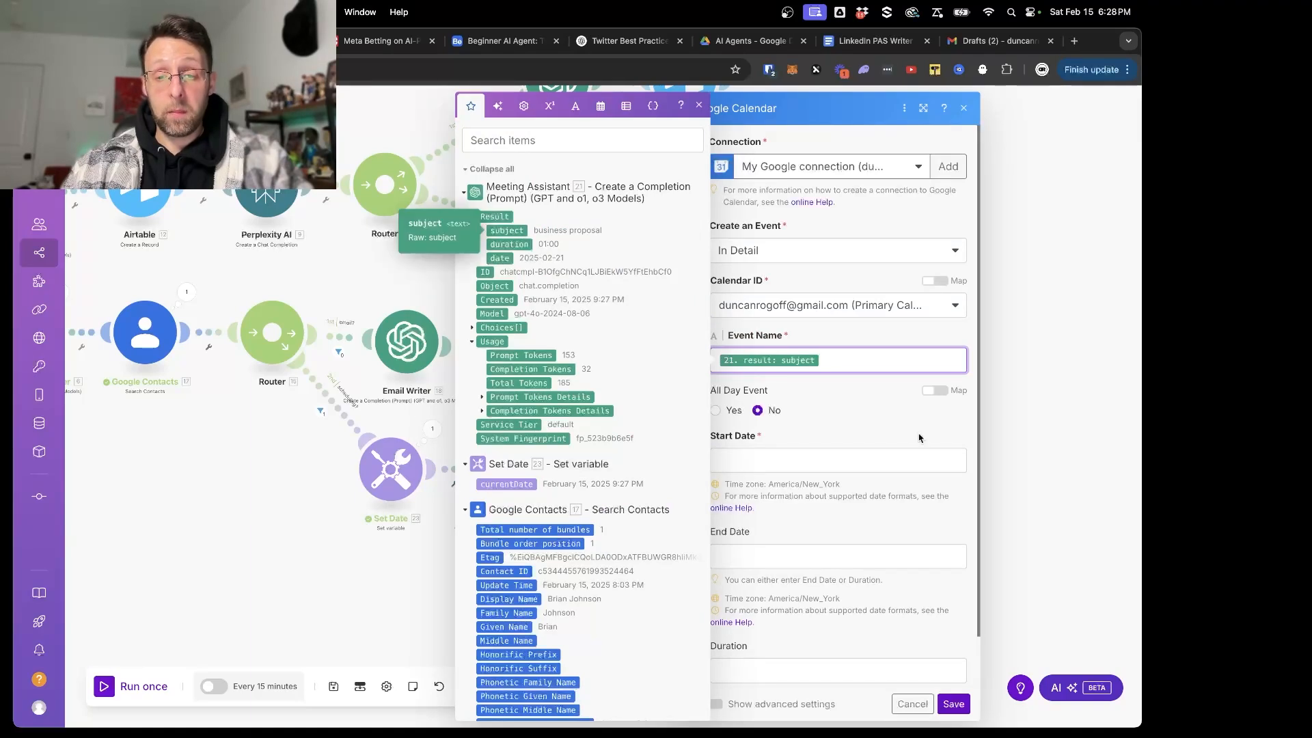
# - Map the Meeting Assistant's date as the event's Start Date and its duration as the Duration
pyautogui.click(840, 466)
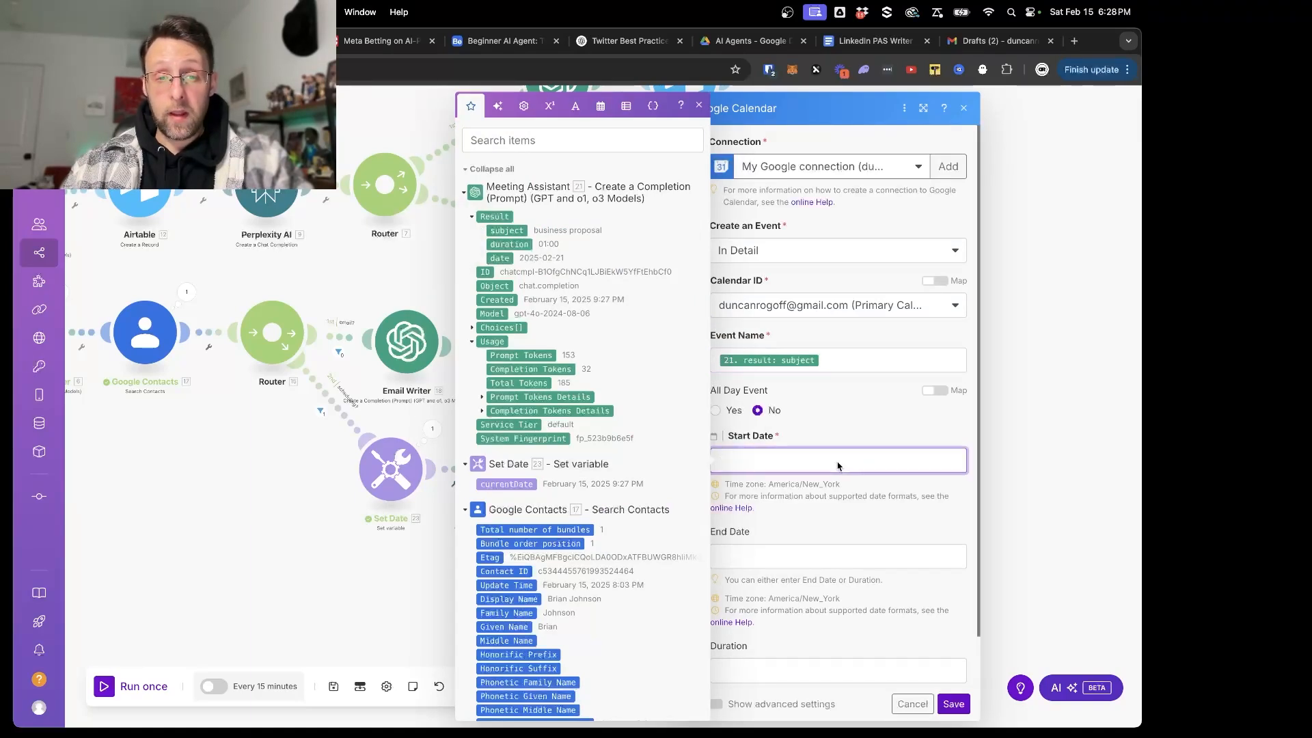
pyautogui.click(501, 263)
pyautogui.scroll(-1, 844, 511)
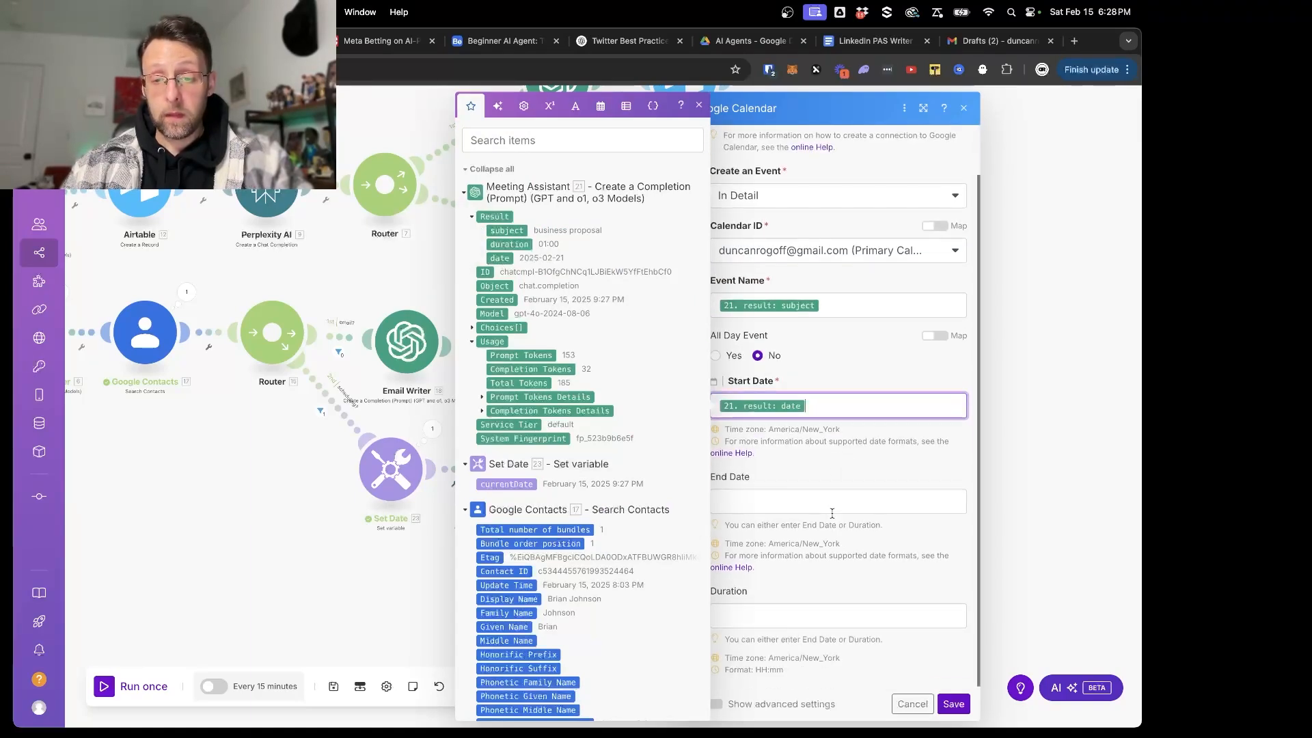
pyautogui.click(776, 618)
pyautogui.click(509, 245)
pyautogui.click(785, 465)
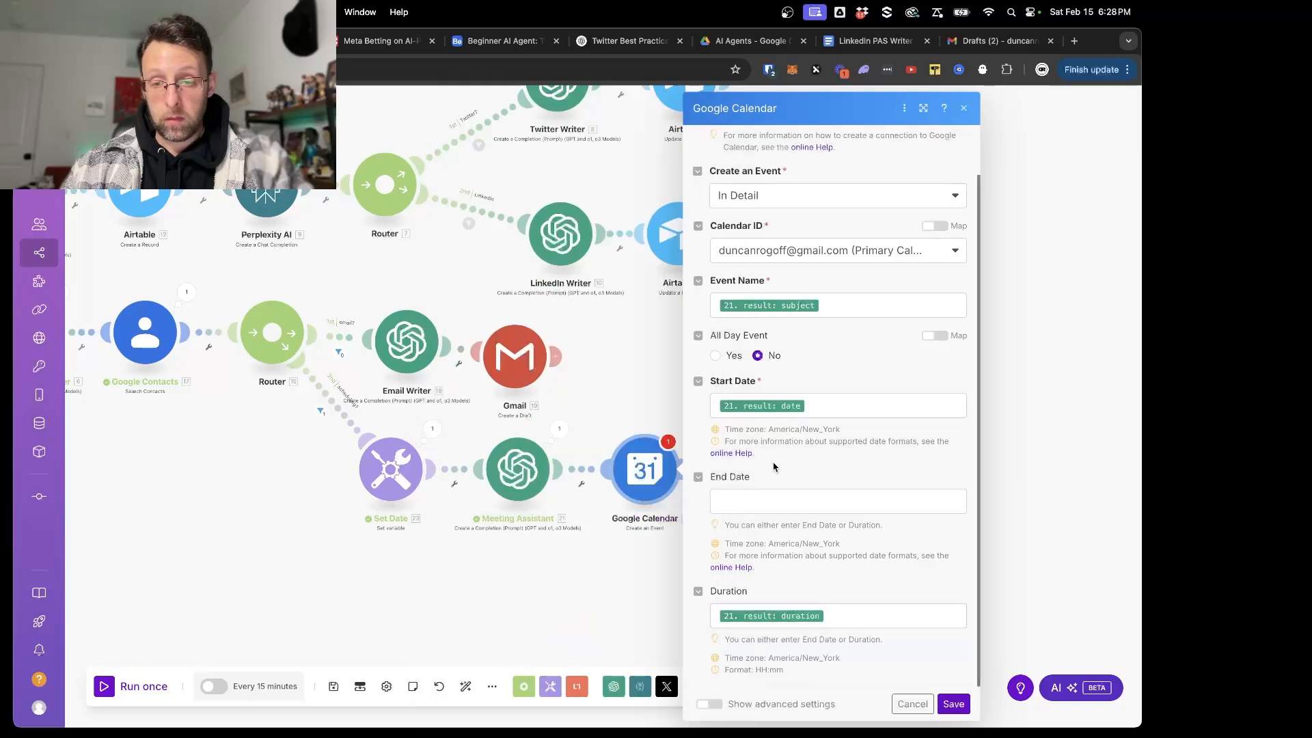
pyautogui.click(390, 562)
# - Run the scenario once with the new calendar module, and open the Meeting Assistant module's settings
pyautogui.click(116, 682)
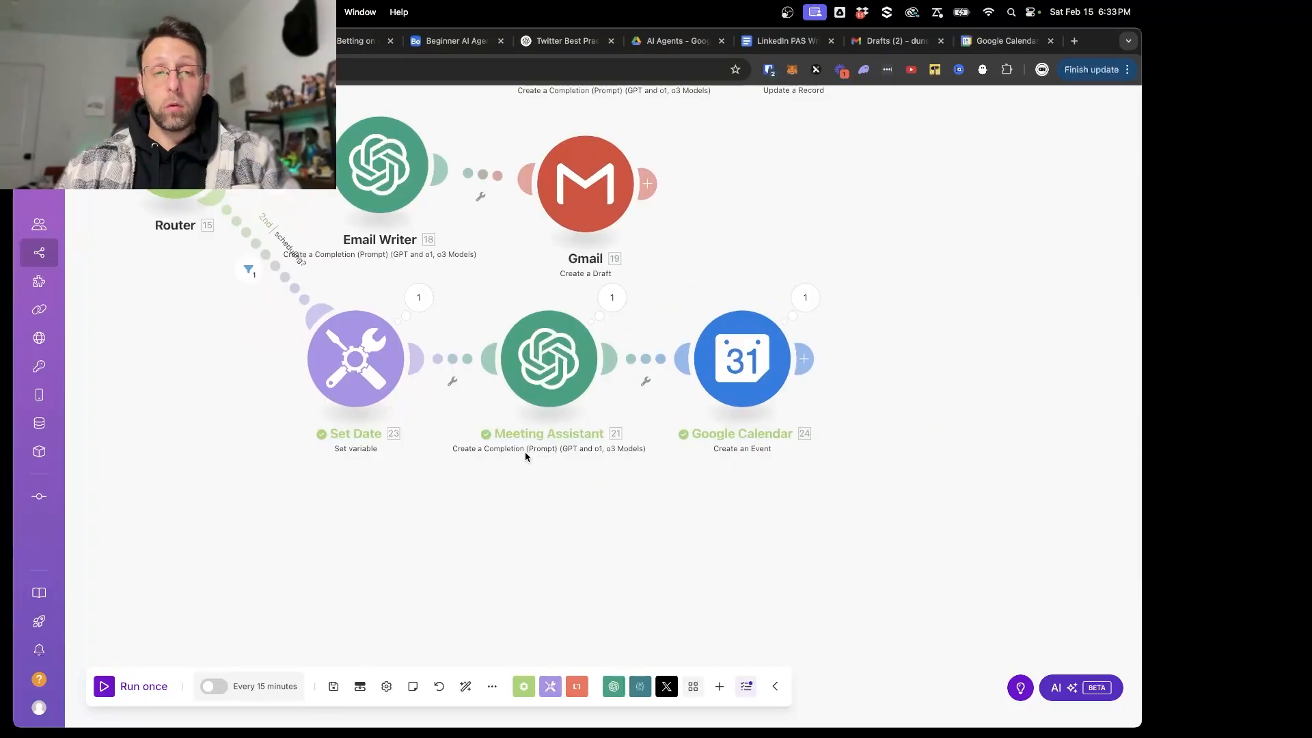
pyautogui.scroll(2, 570, 427)
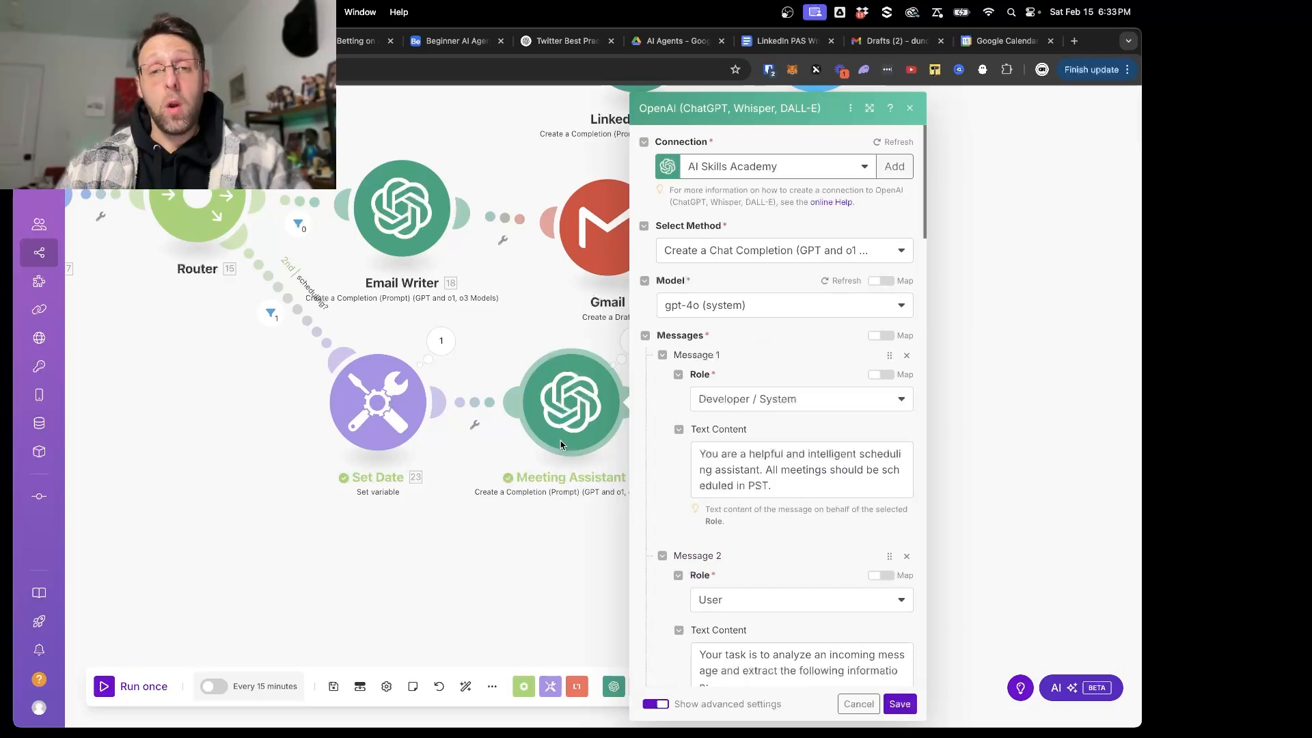
# - Review the Meeting Assistant's system message about PST scheduling and its user message defining the JSON format, and save the module
pyautogui.moveTo(764, 469); pyautogui.dragTo(795, 489)
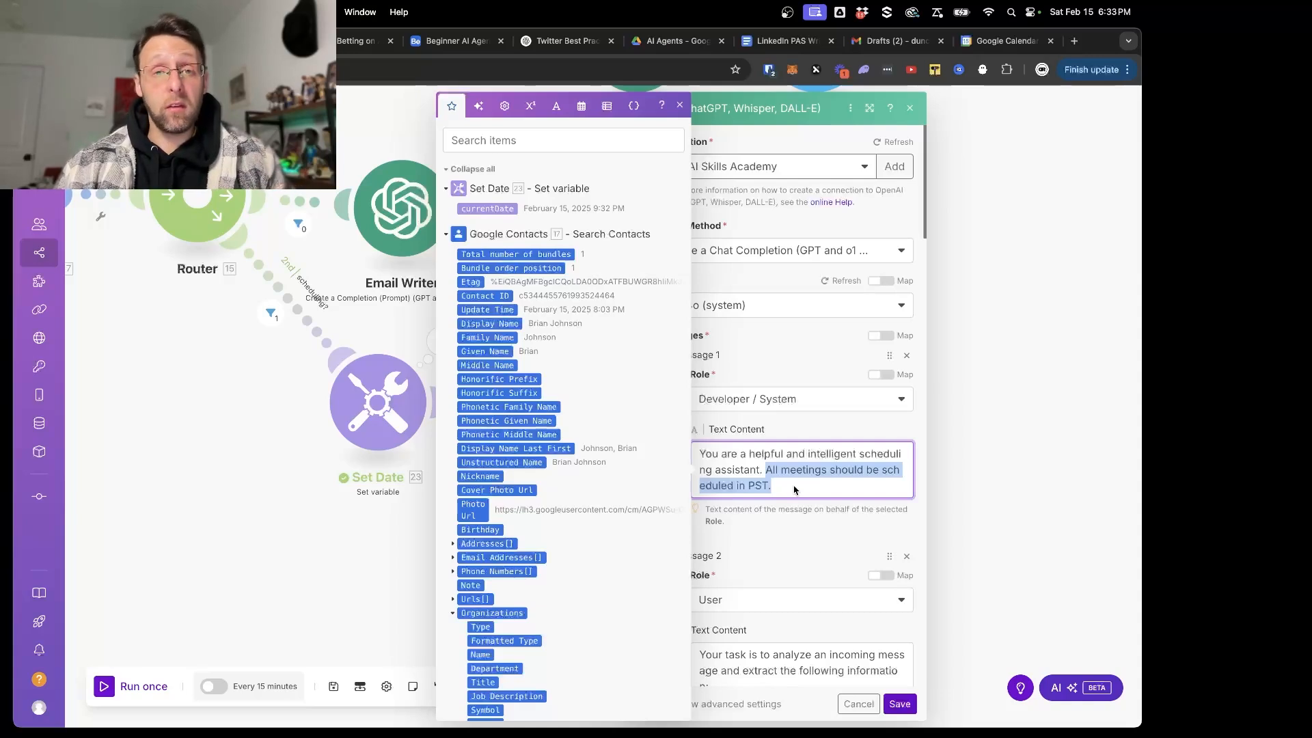
pyautogui.click(793, 538)
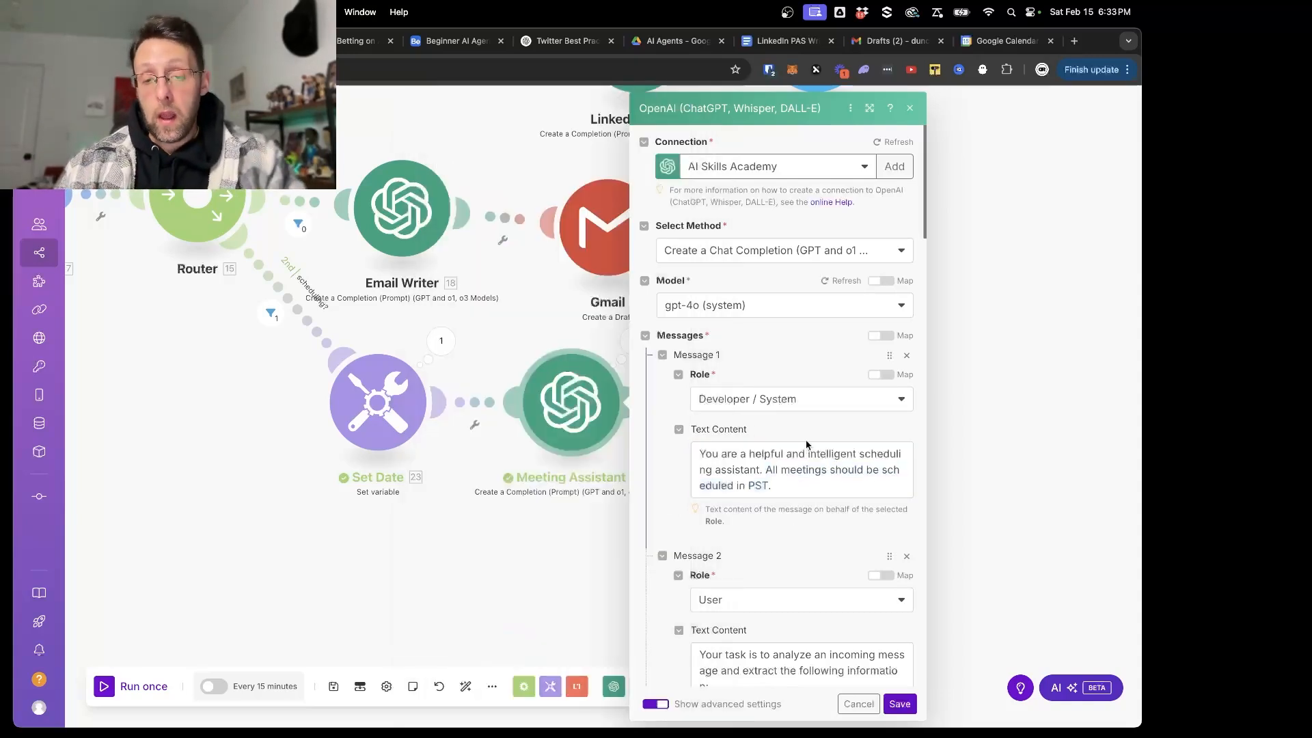
pyautogui.scroll(-3, 806, 440)
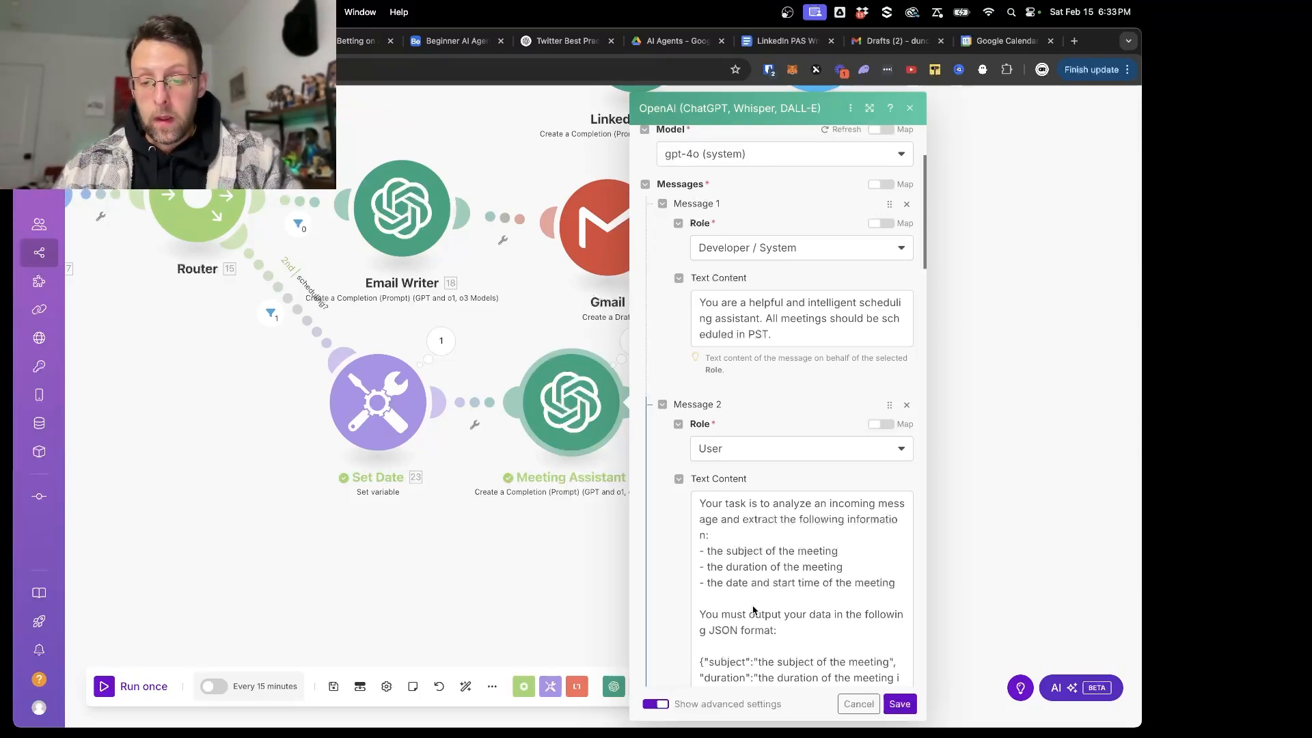
pyautogui.scroll(-2, 782, 573)
pyautogui.scroll(-2, 783, 573)
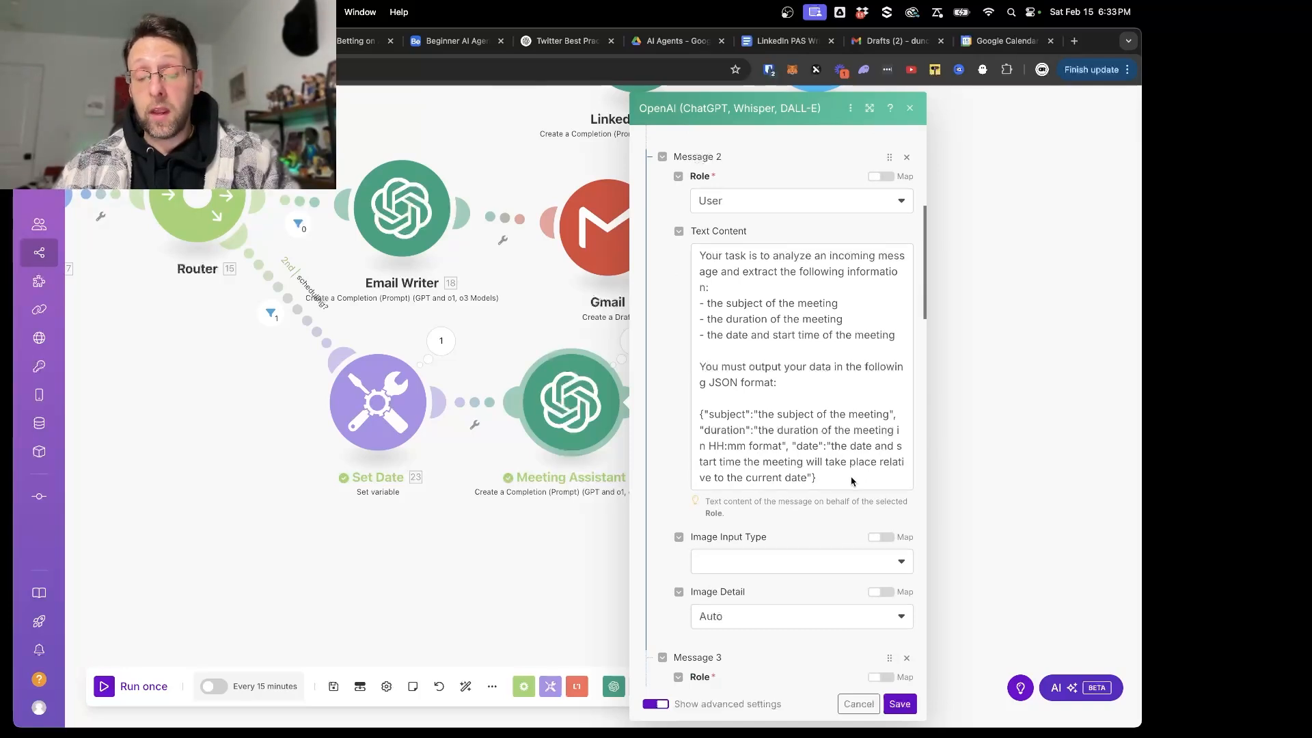
pyautogui.scroll(-1, 852, 481)
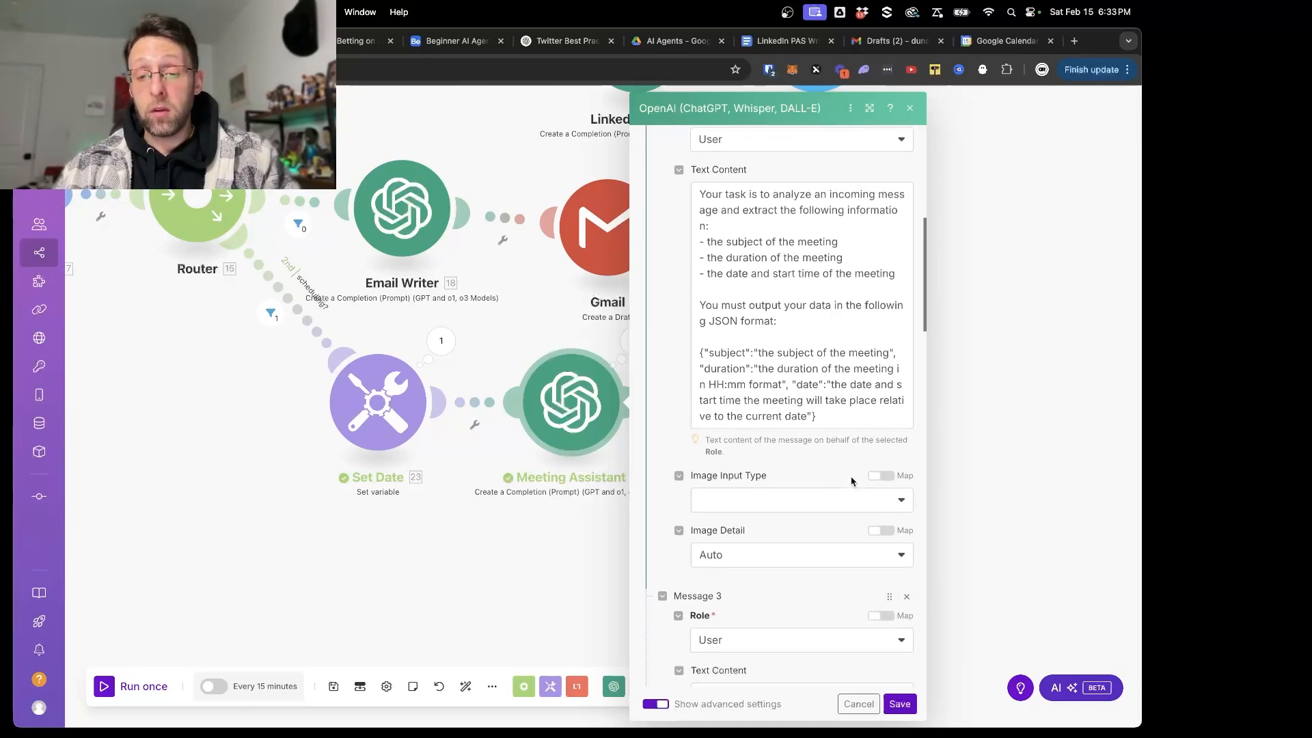
pyautogui.click(900, 704)
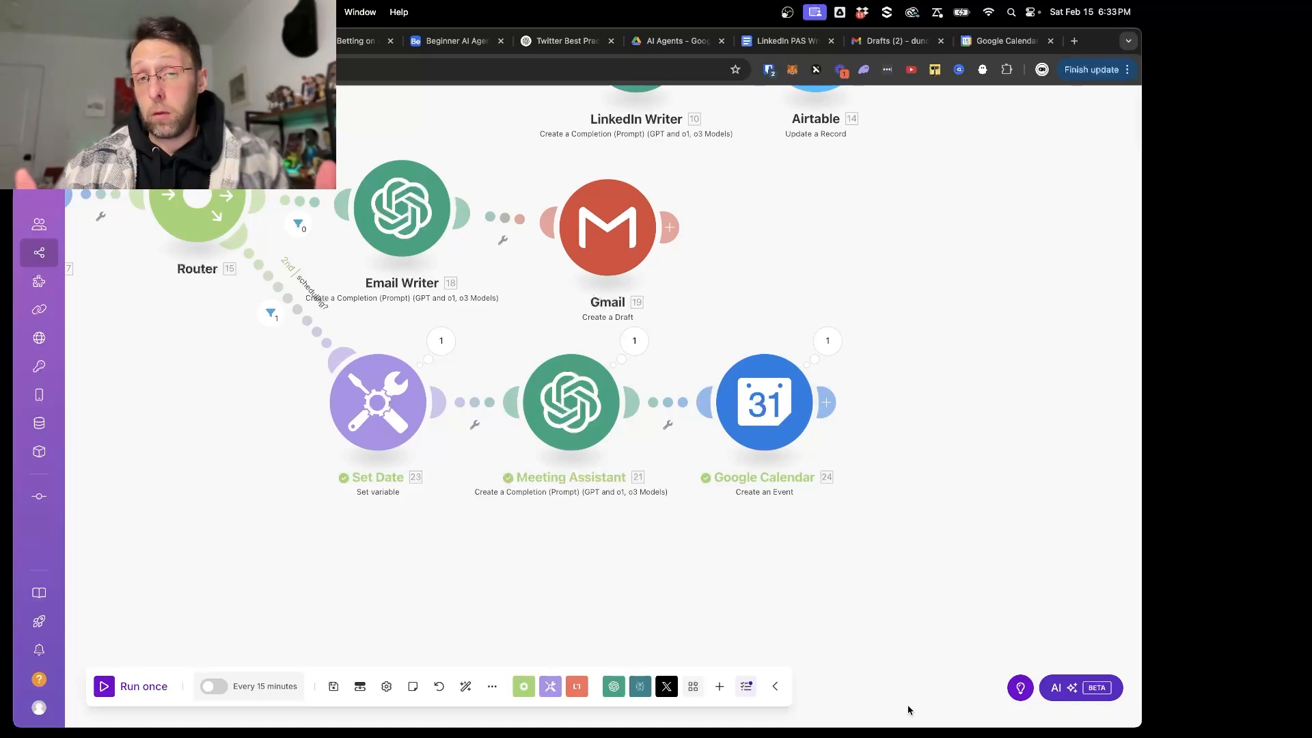
# - Inspect the Meeting Assistant's run output, expanding the result to check the parsed subject, duration and date
pyautogui.click(629, 339)
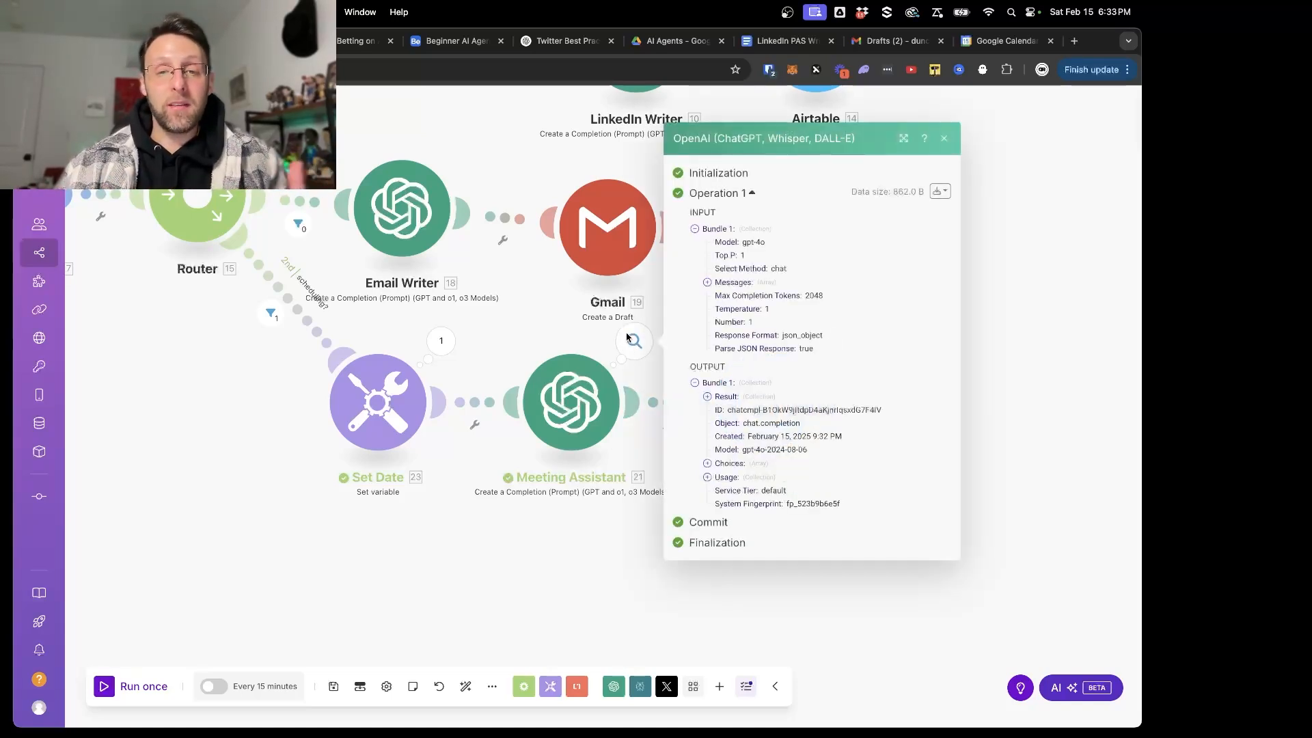
pyautogui.click(708, 397)
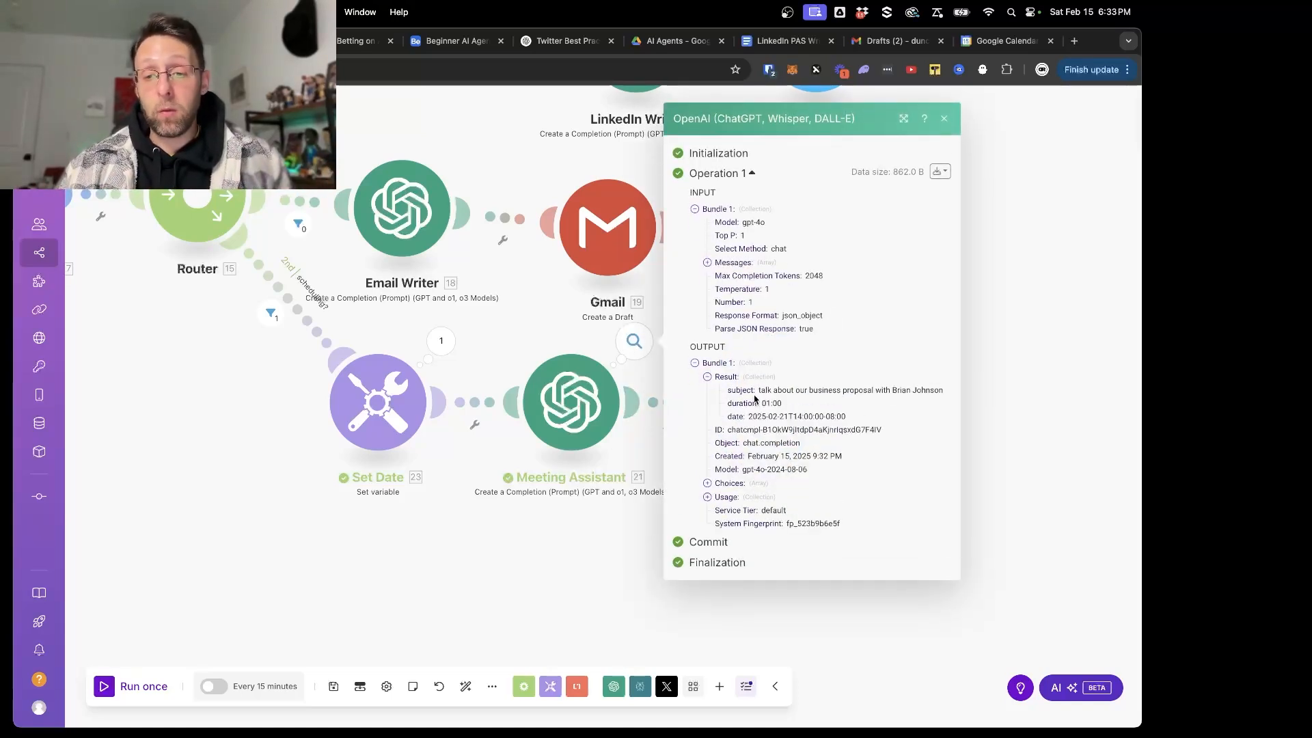
pyautogui.moveTo(750, 417); pyautogui.dragTo(876, 426)
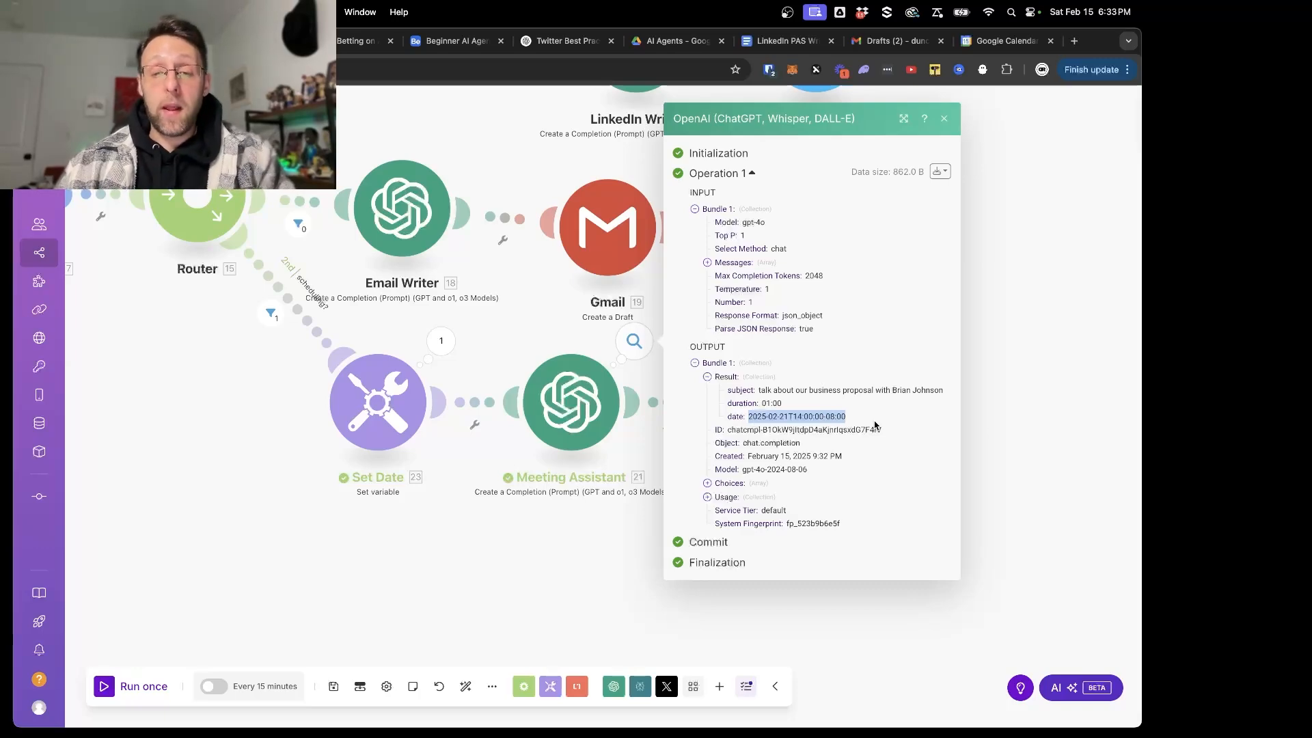
pyautogui.click(482, 547)
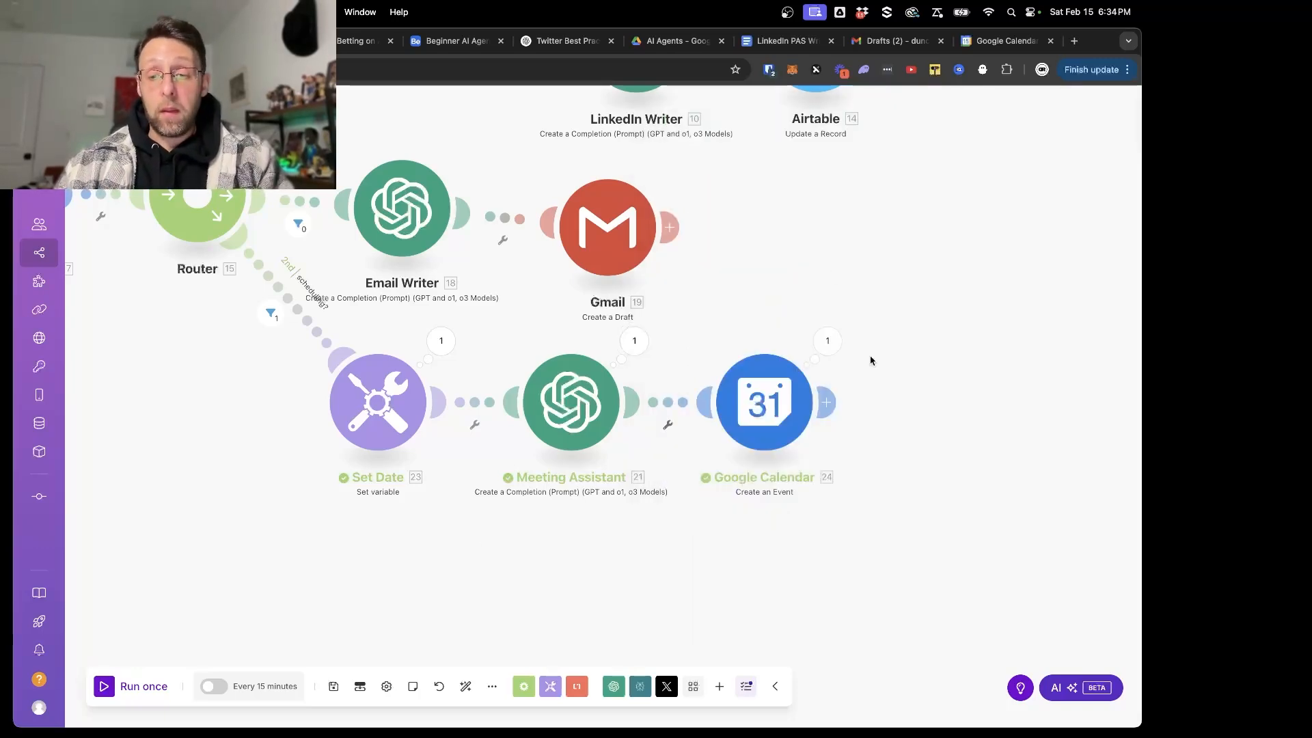
# - Save the scenario and run it once more
pyautogui.click(332, 686)
pyautogui.scroll(-3, 367, 550)
pyautogui.moveTo(301, 568); pyautogui.dragTo(535, 613)
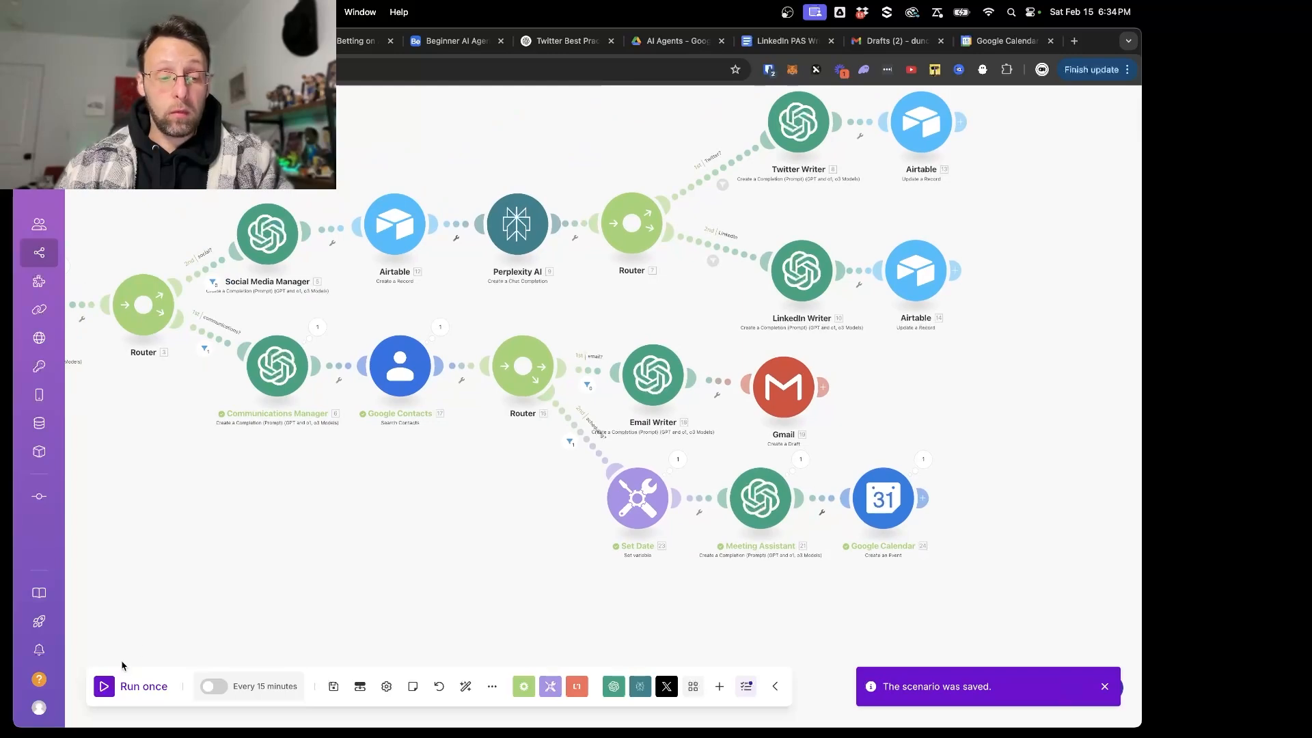
pyautogui.click(130, 686)
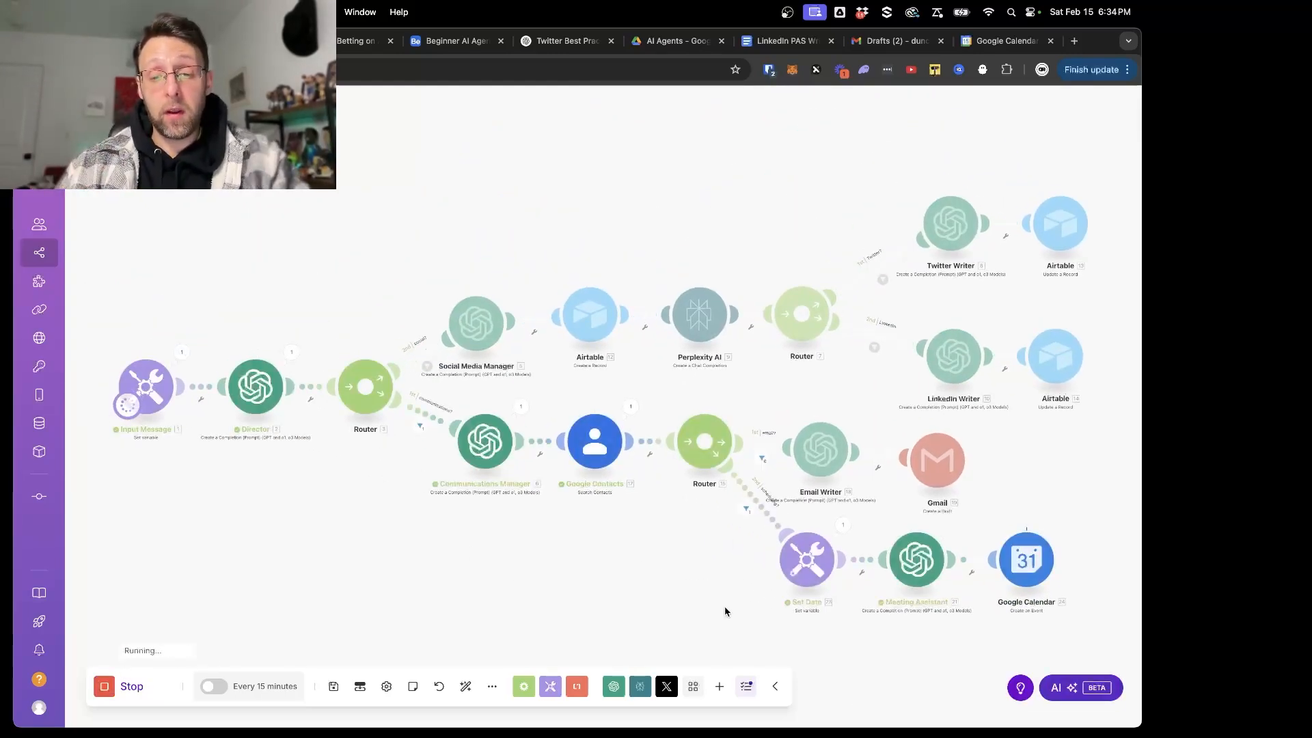
# - Check the subject in the Meeting Assistant's new output, and switch to Google Calendar to look at the created event
pyautogui.moveTo(671, 527); pyautogui.dragTo(420, 413)
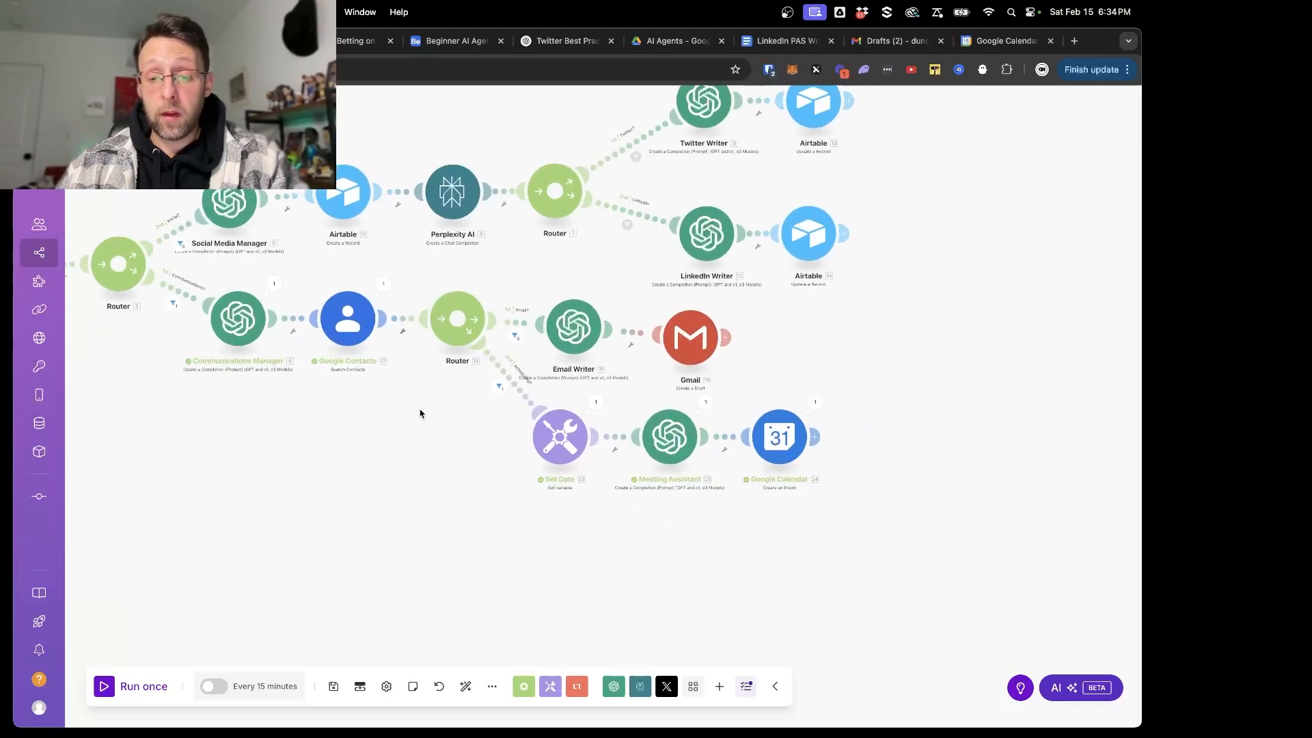
pyautogui.scroll(3, 568, 512)
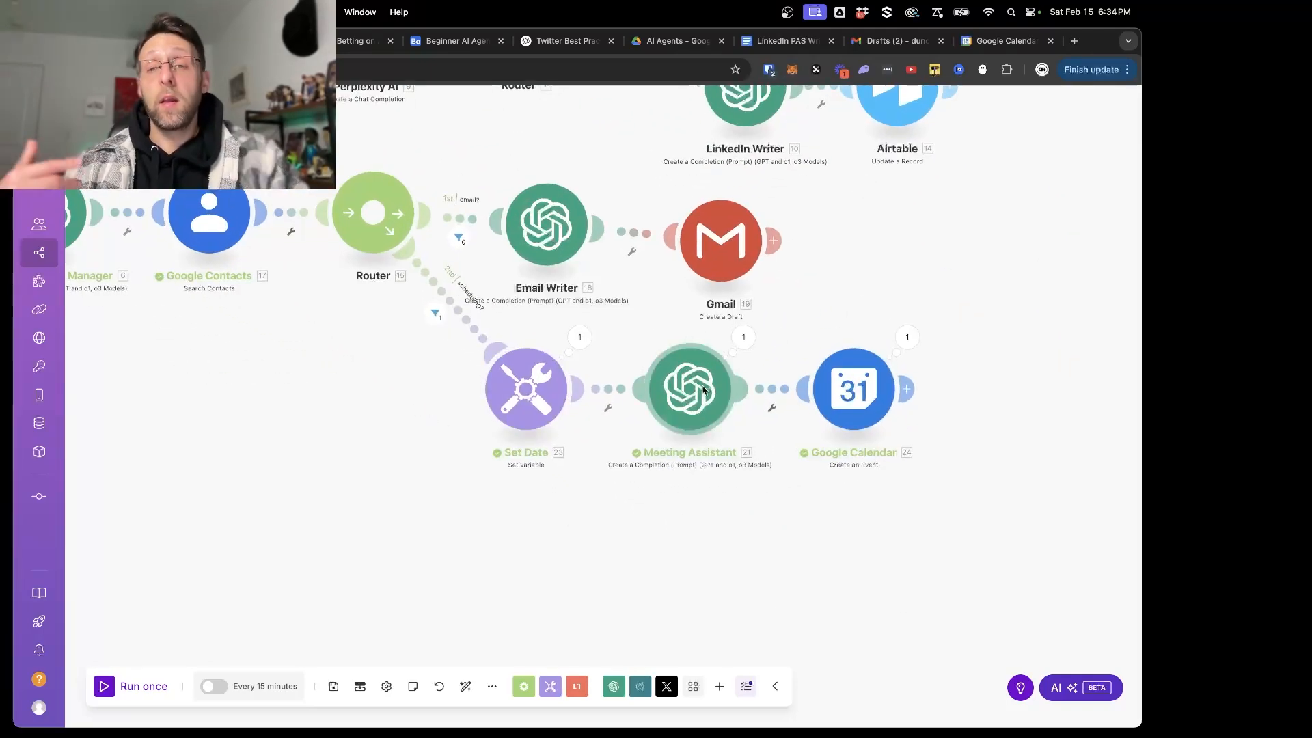
pyautogui.click(752, 339)
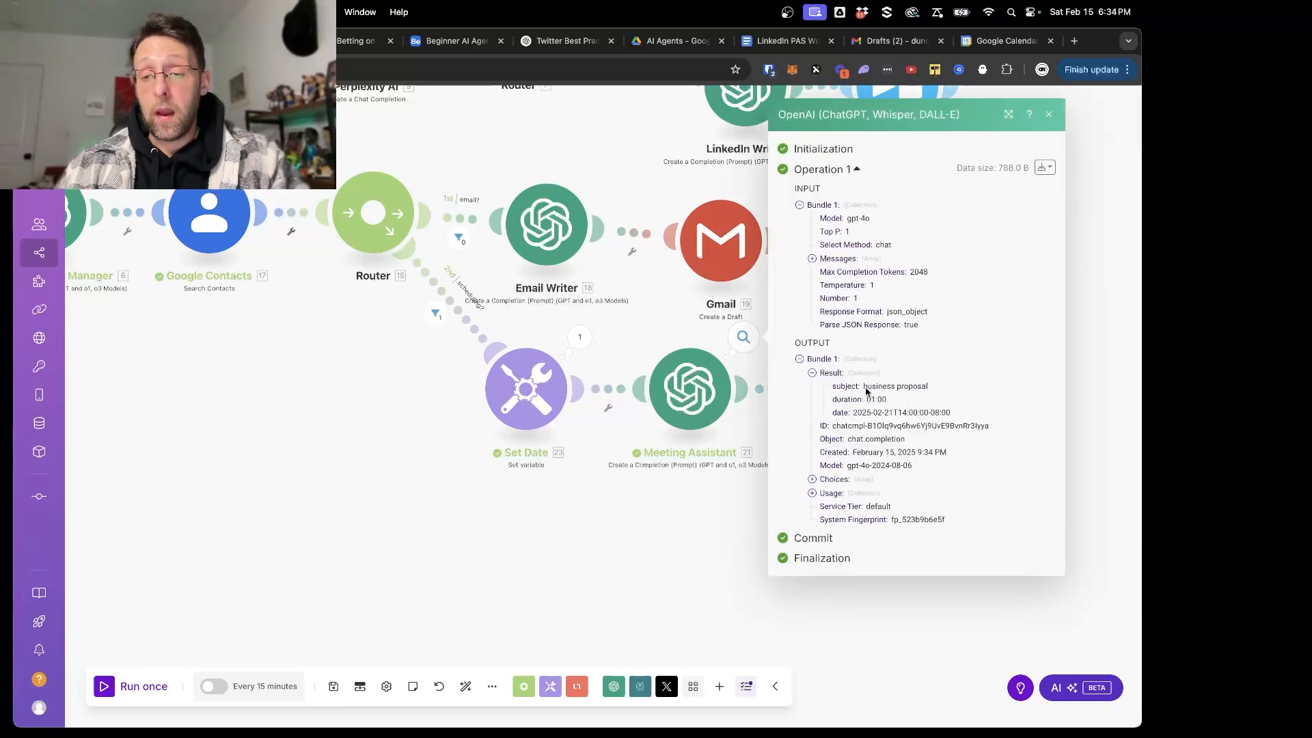
pyautogui.moveTo(867, 391); pyautogui.dragTo(943, 387)
pyautogui.click(701, 572)
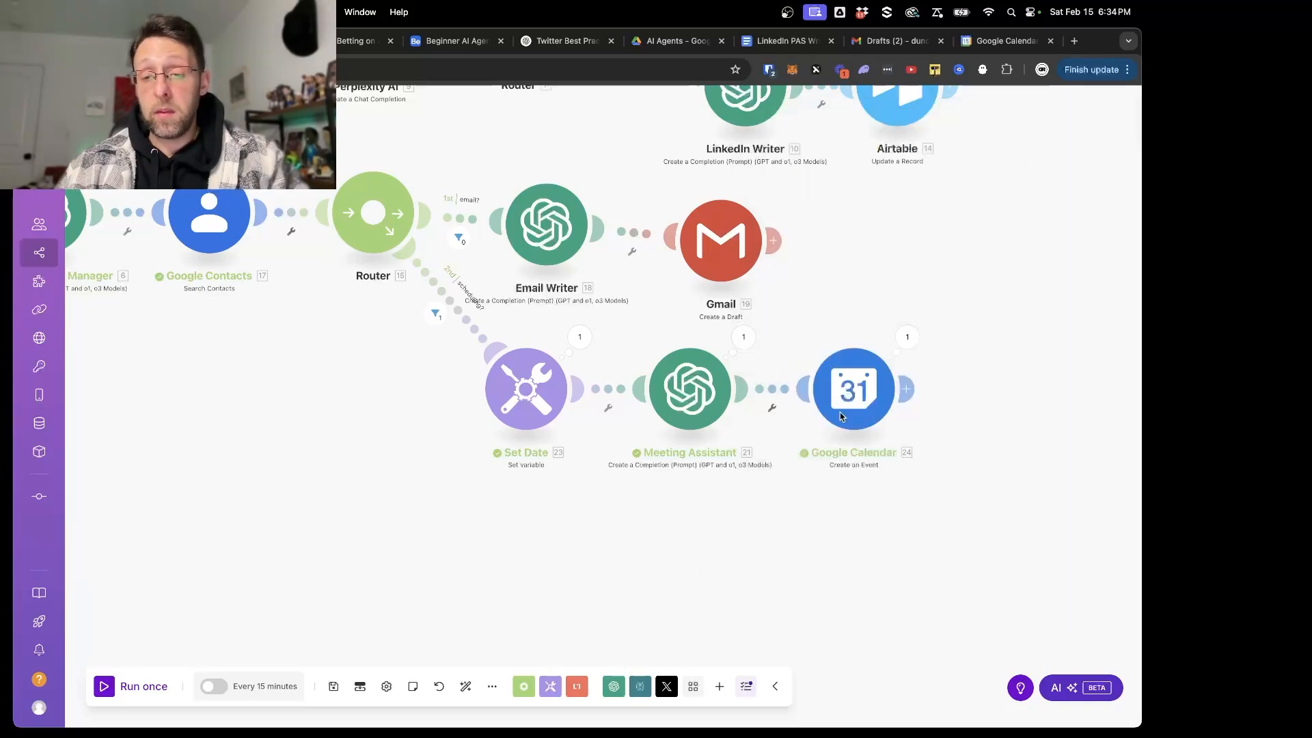
pyautogui.click(991, 45)
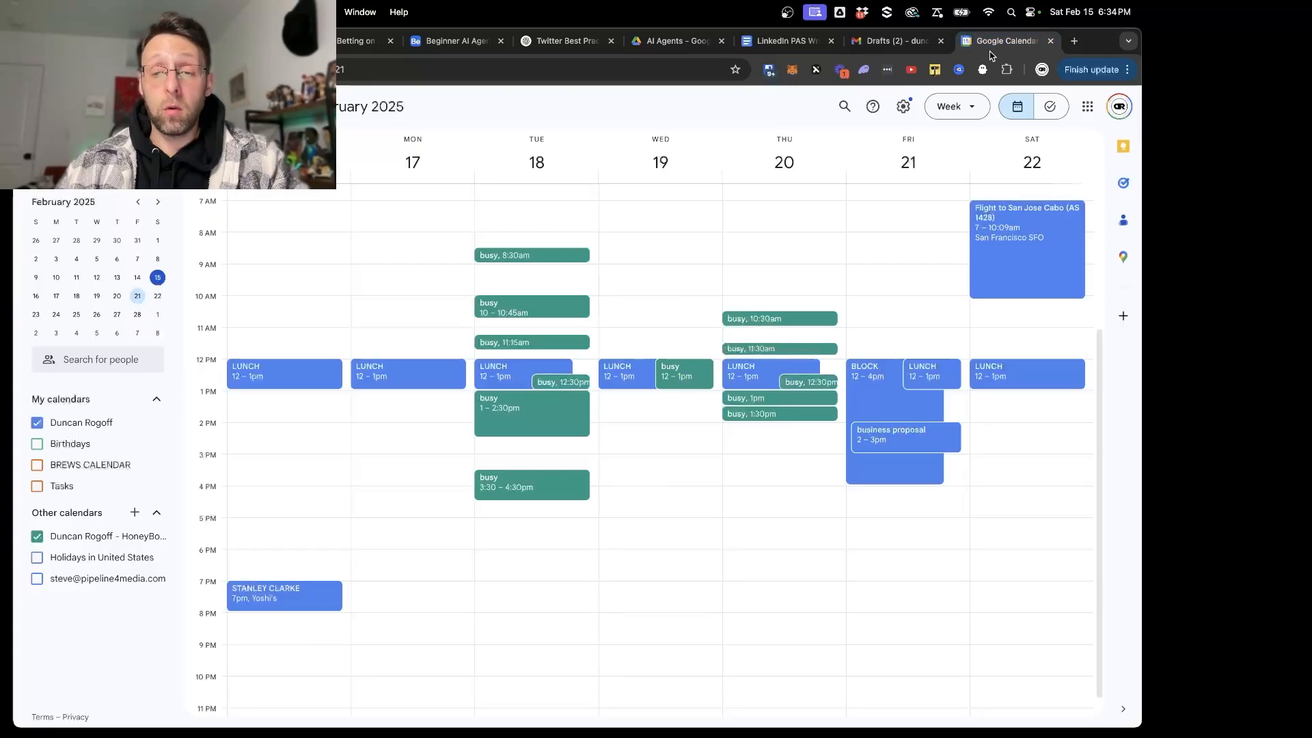
pyautogui.click(934, 448)
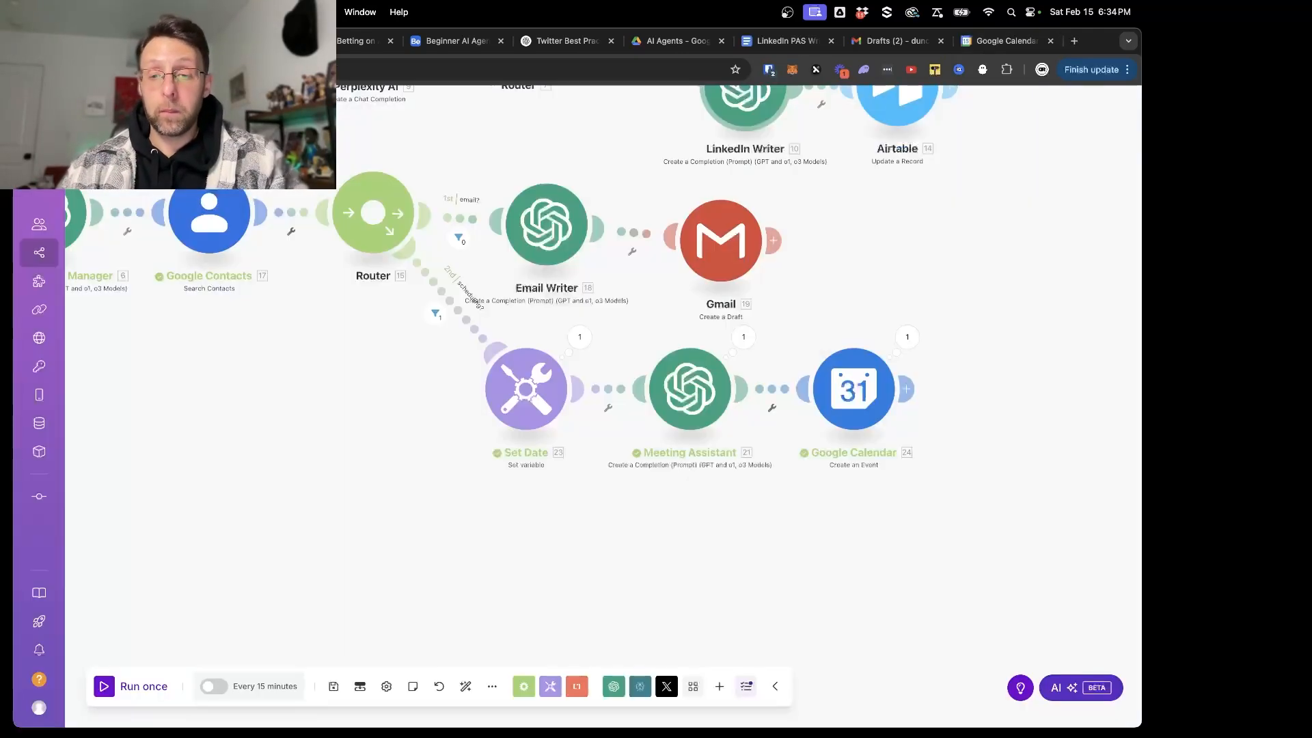
# - Add a Set variable module after the Google Calendar module
pyautogui.moveTo(761, 492); pyautogui.dragTo(517, 352)
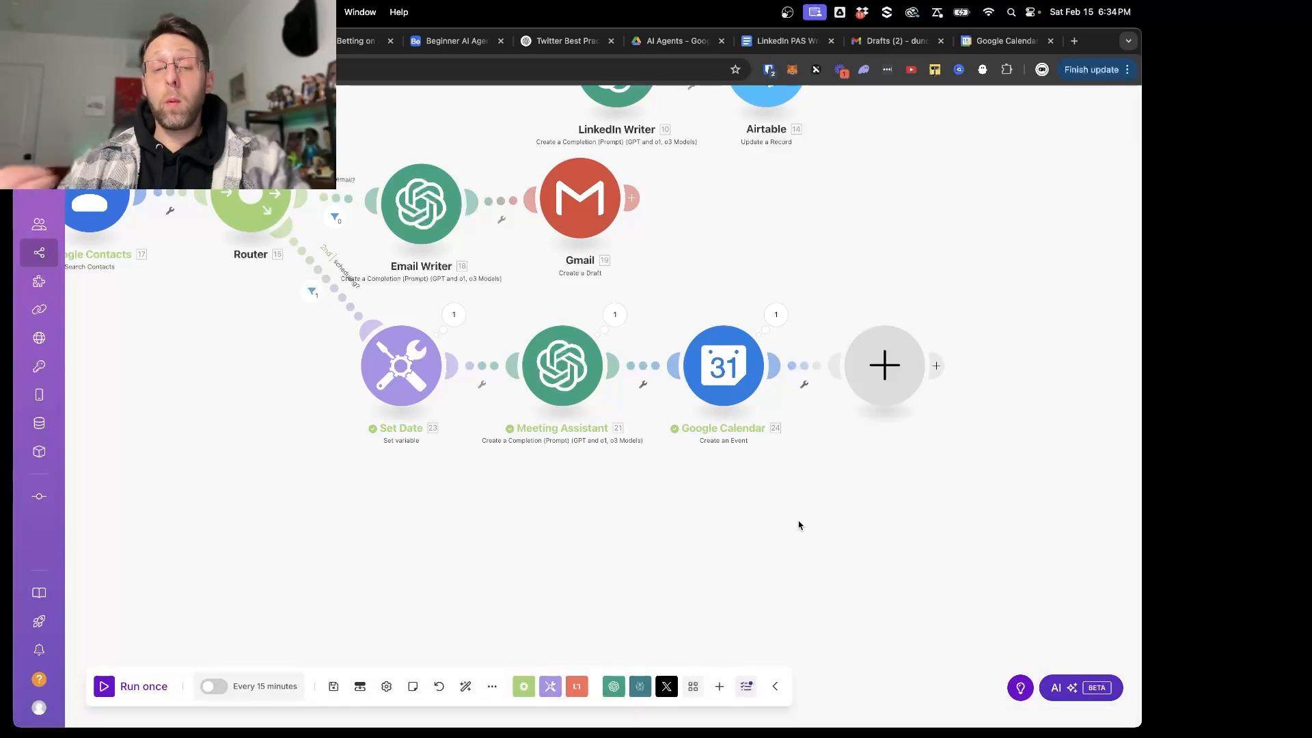
pyautogui.click(887, 365)
pyautogui.write('var')
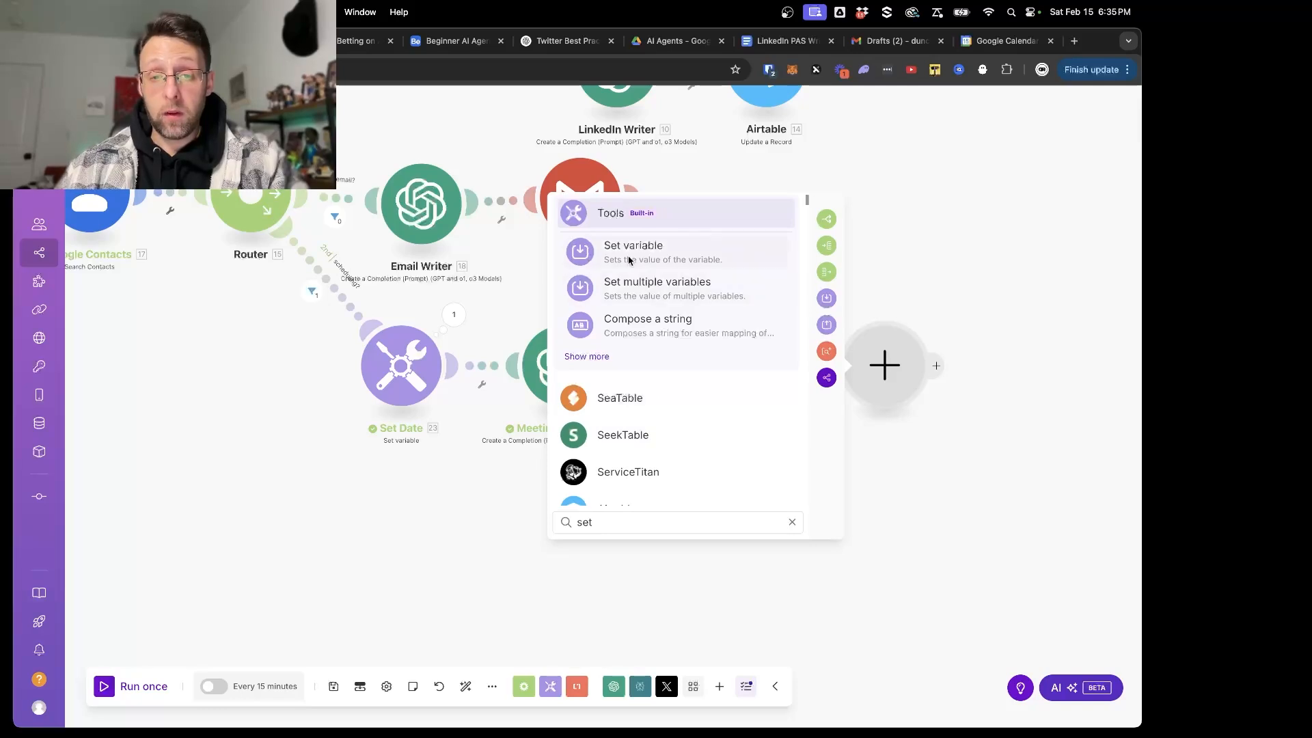
pyautogui.click(626, 258)
# - Name the variable meetingLink, map Google Calendar's Html Link as its value, and save the module
pyautogui.click(627, 348)
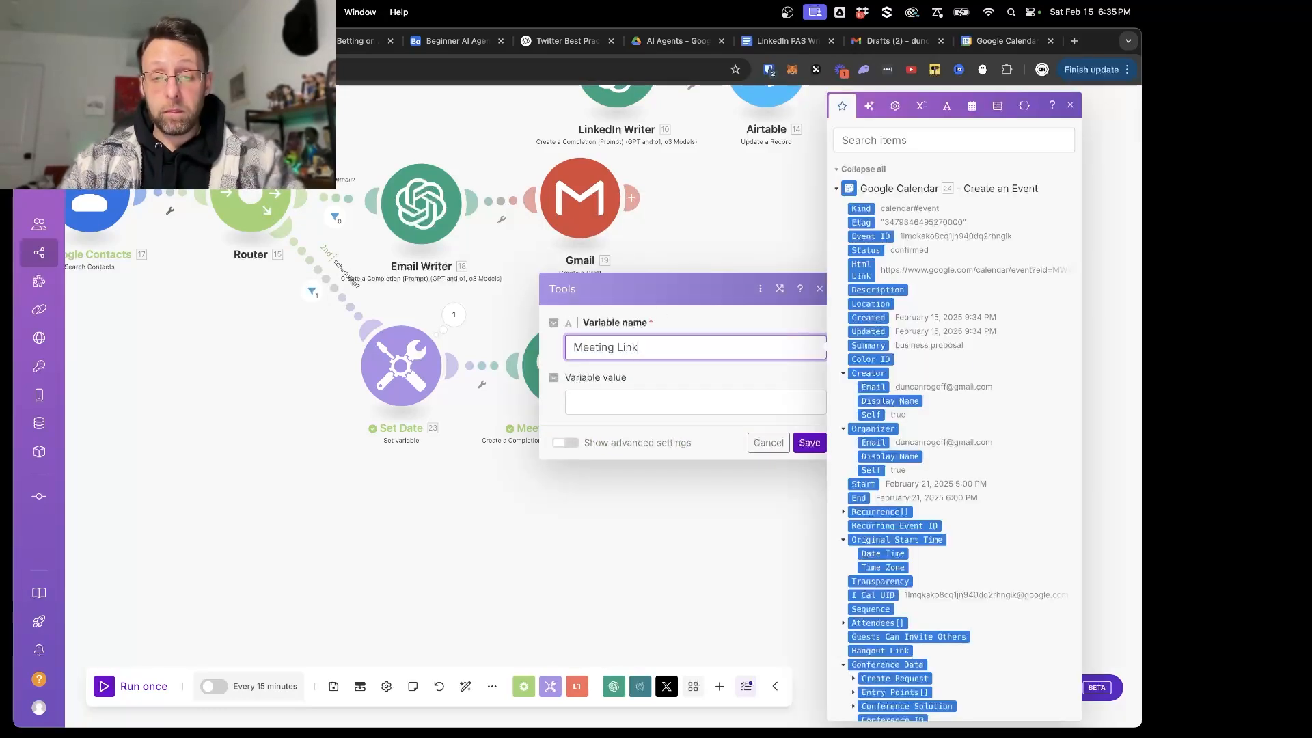
pyautogui.press('super+a')
pyautogui.write('meetingLink')
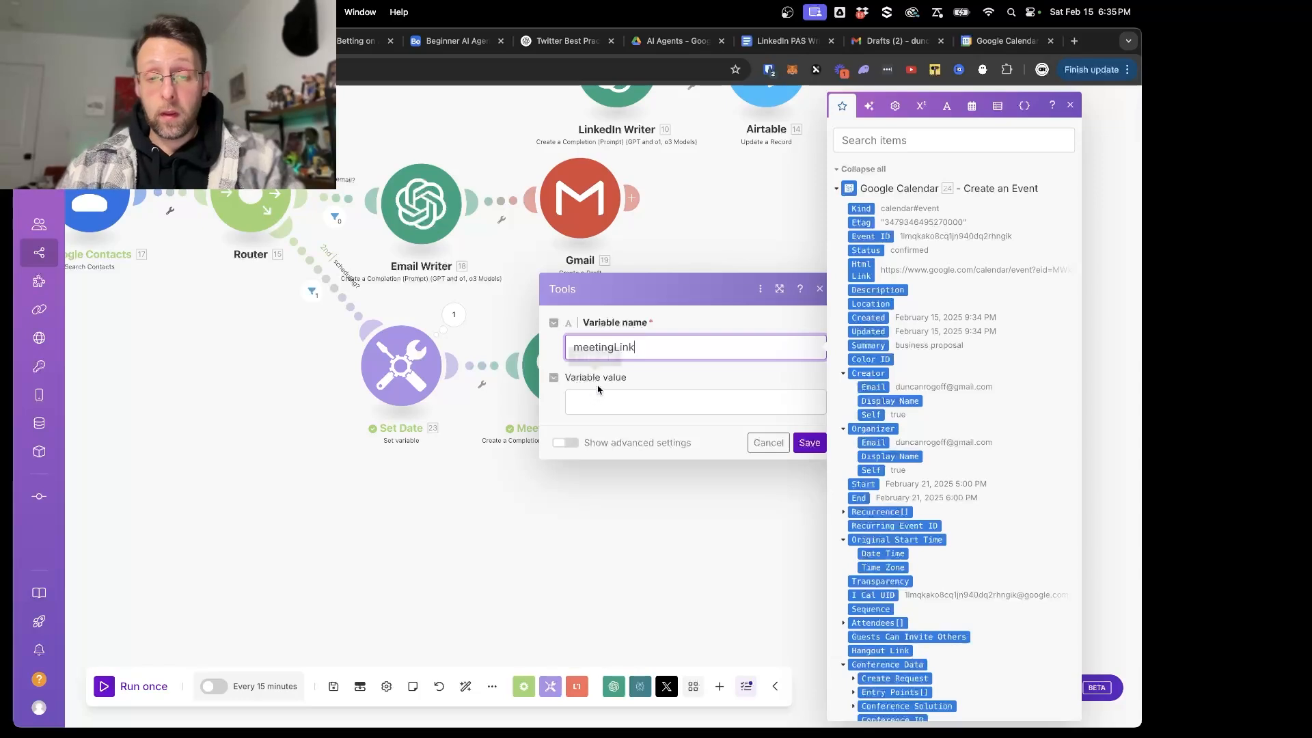
pyautogui.click(596, 402)
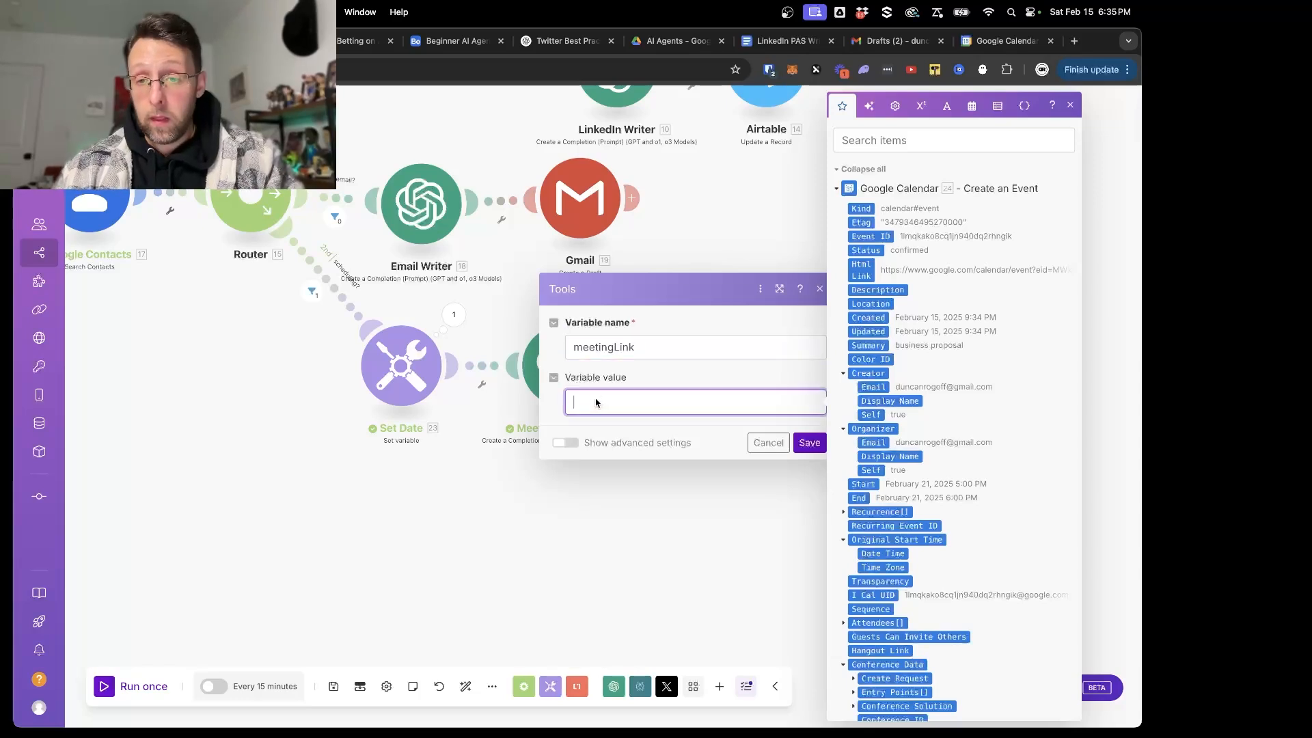
pyautogui.click(863, 272)
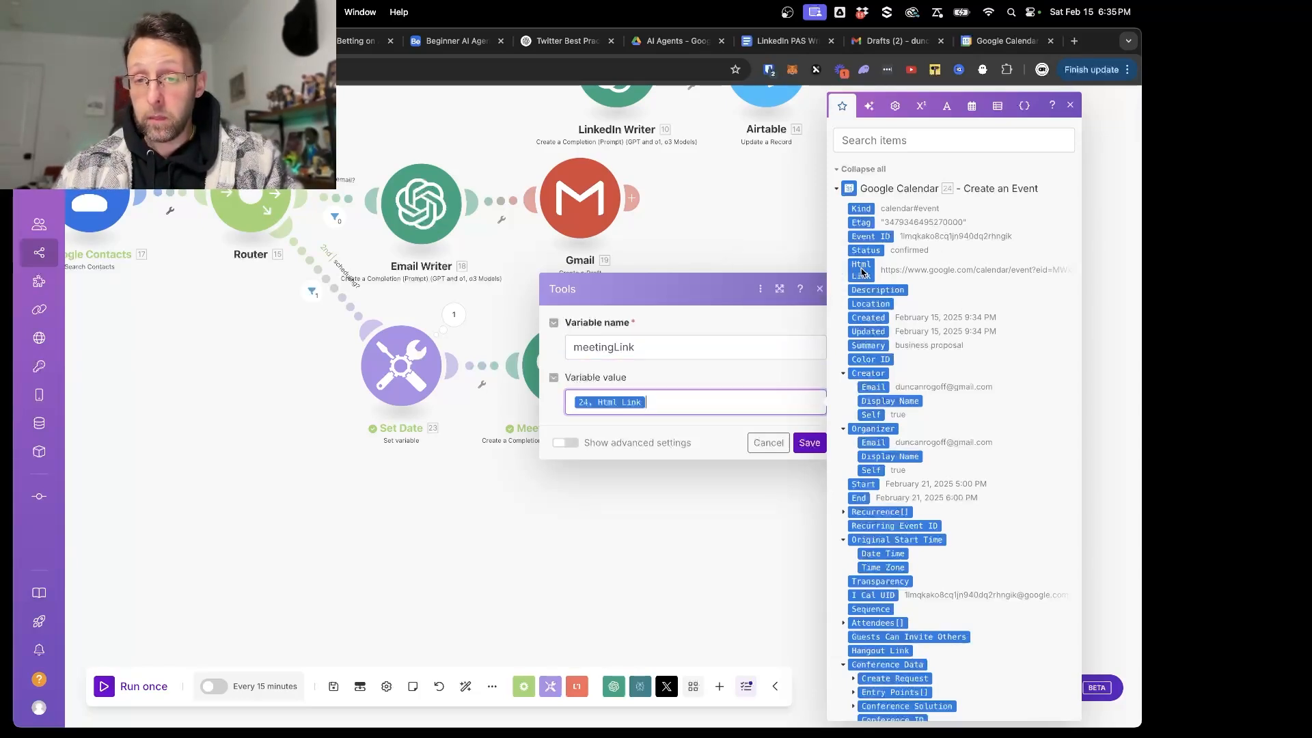
pyautogui.click(811, 438)
pyautogui.scroll(-2, 308, 227)
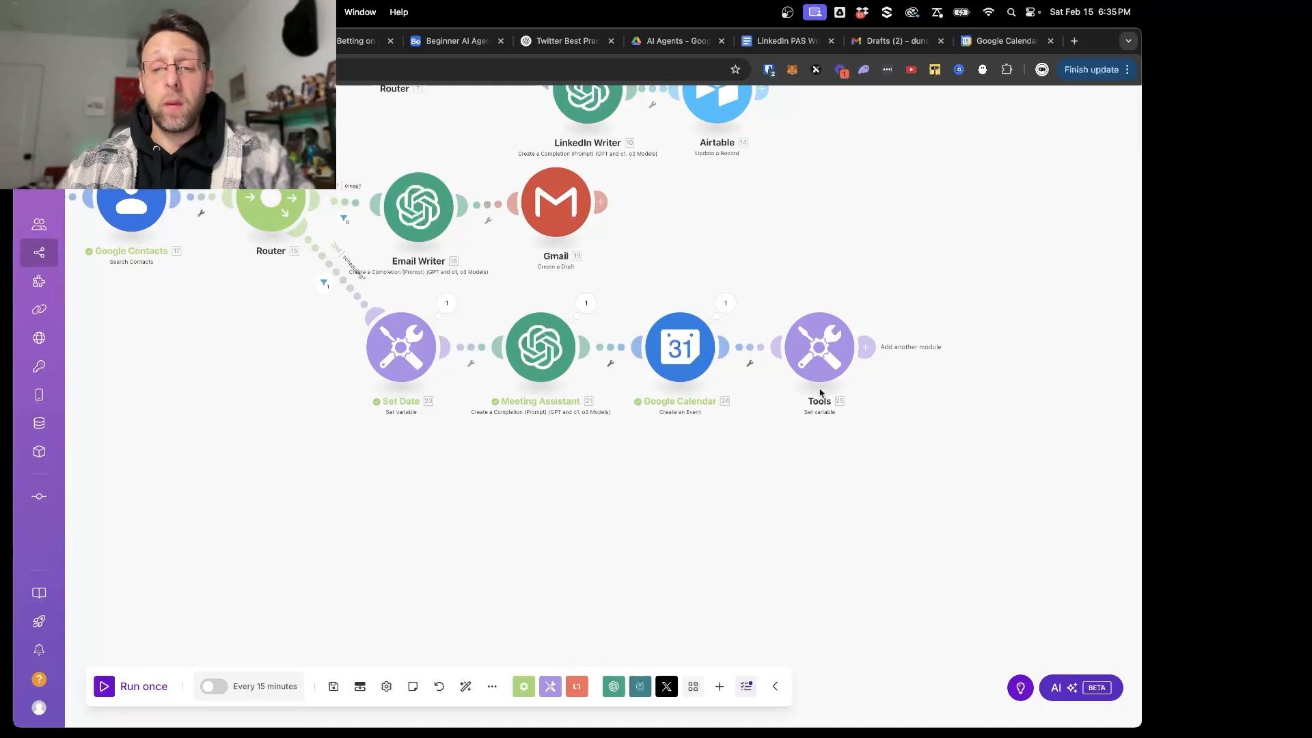
# - Check the Set variable module's settings, and delete the module from the end of the scheduling branch
pyautogui.rightClick(817, 354)
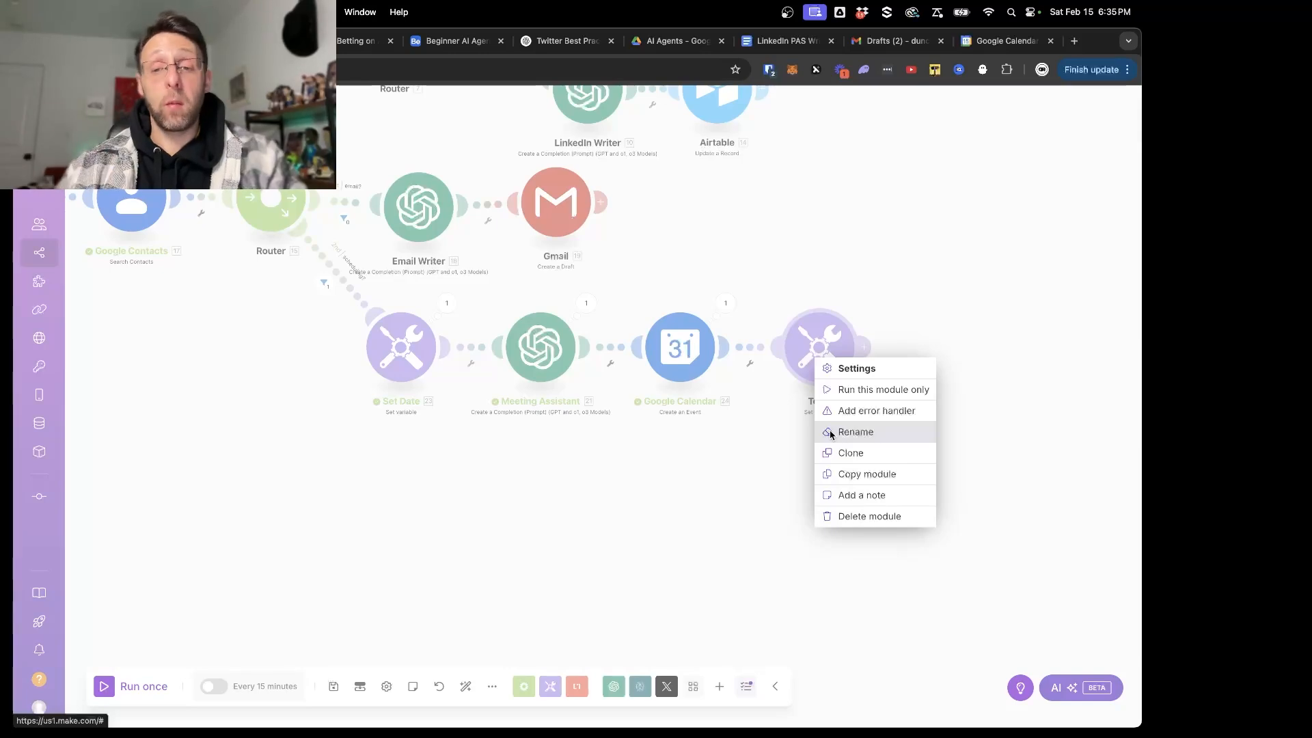
pyautogui.click(708, 424)
pyautogui.click(821, 348)
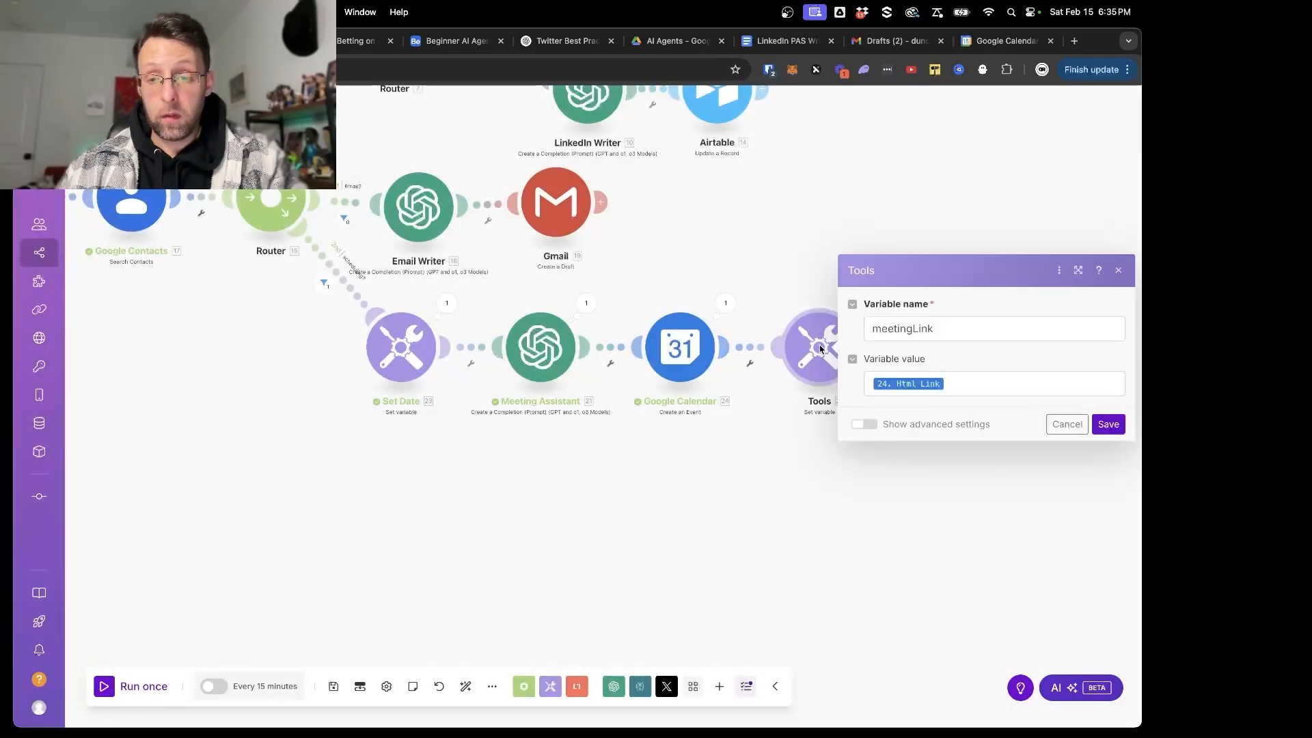
pyautogui.click(864, 424)
pyautogui.click(863, 452)
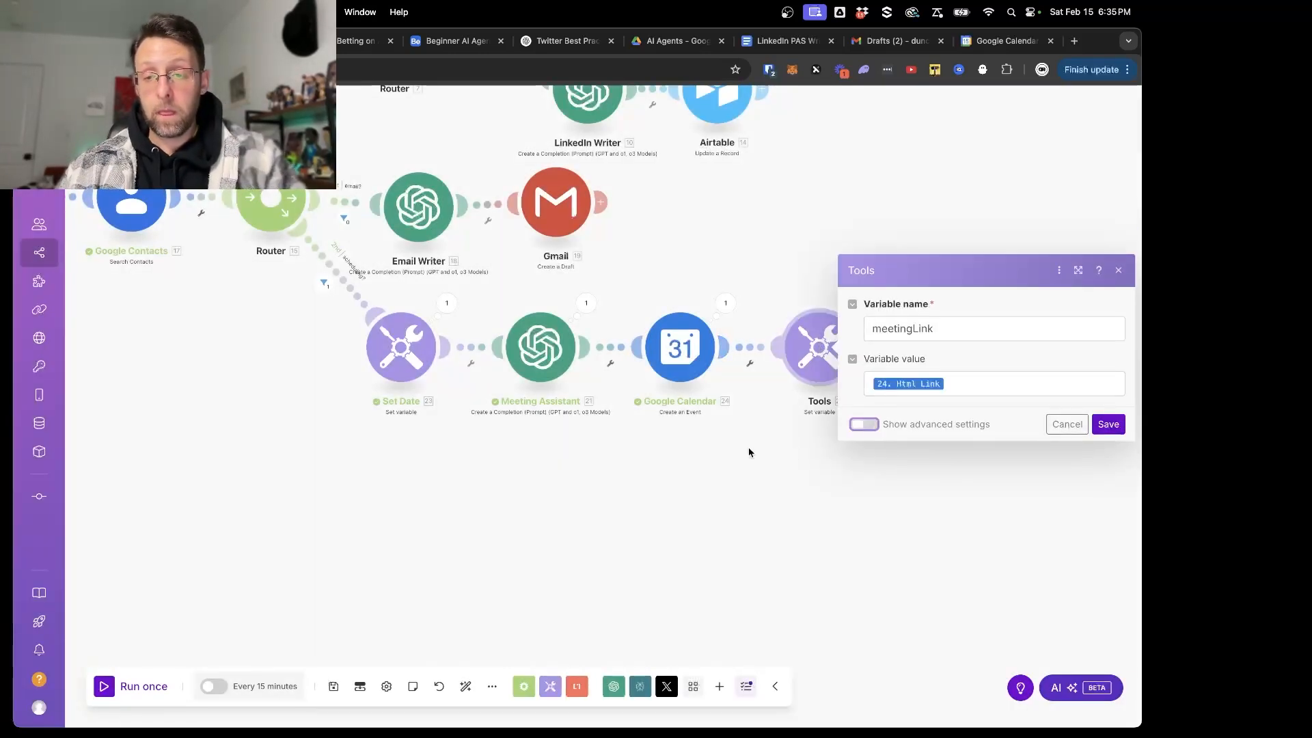
pyautogui.click(750, 451)
pyautogui.rightClick(819, 352)
pyautogui.click(853, 514)
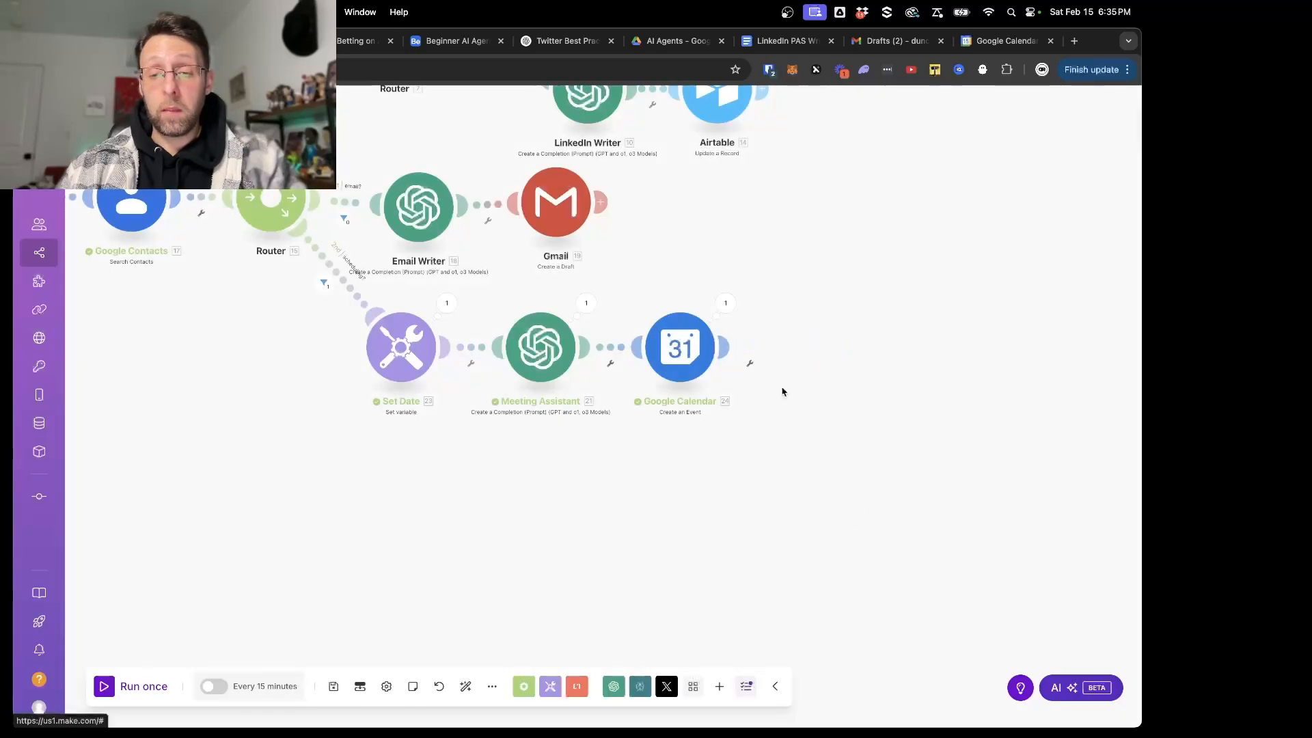
# - Add a Set multiple variables module after the Google Calendar module and create its first variable item
pyautogui.click(723, 350)
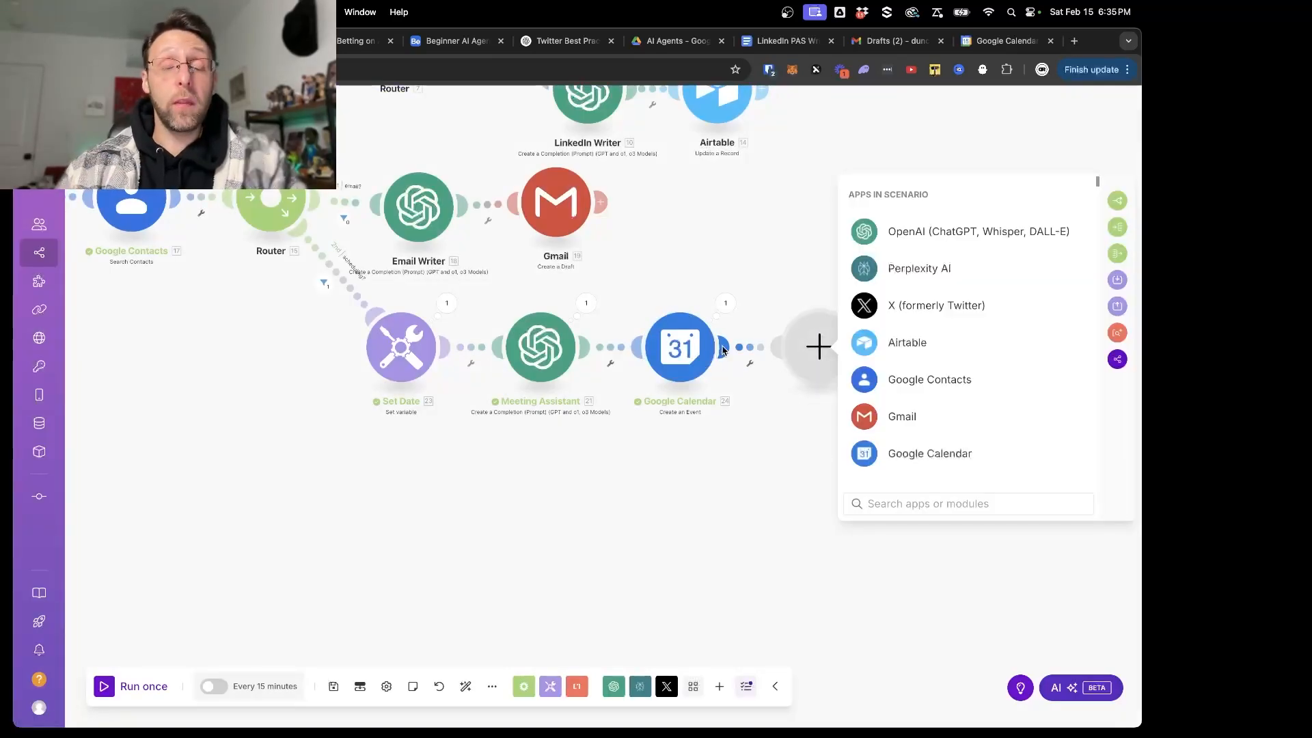
pyautogui.write('set m')
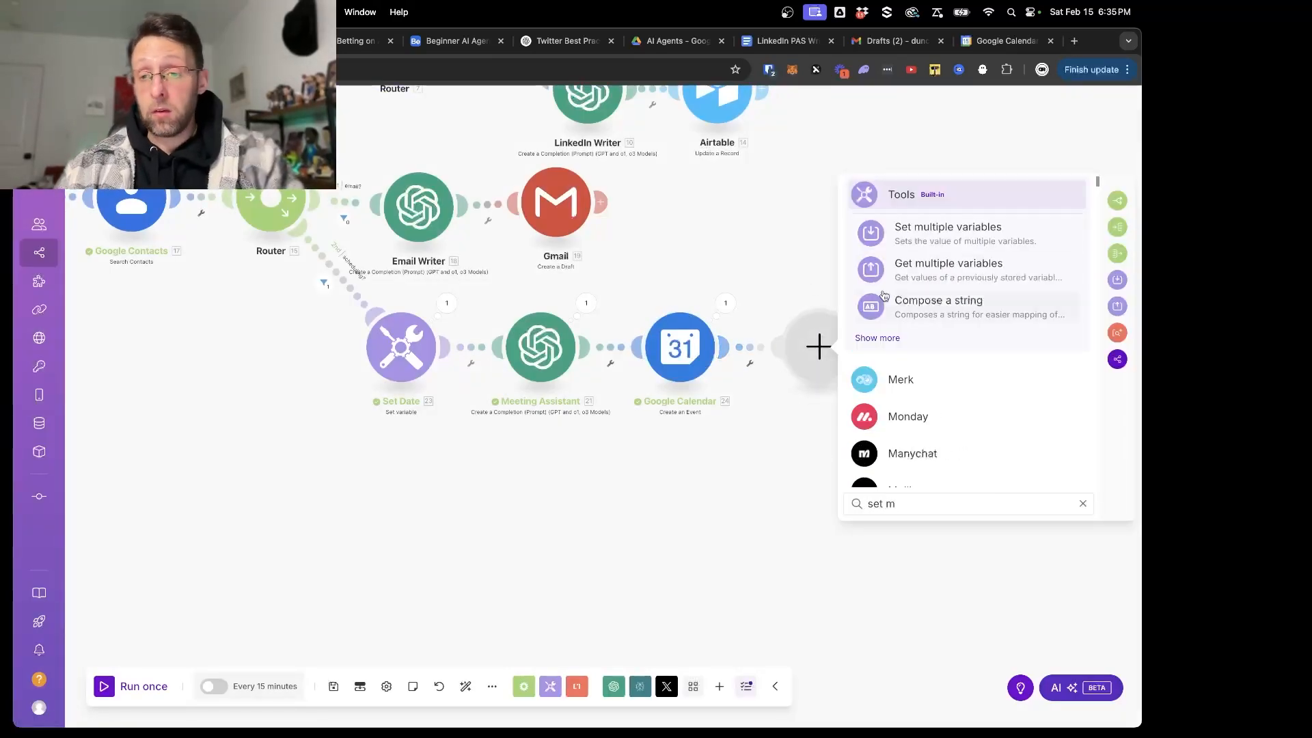
pyautogui.click(943, 267)
pyautogui.click(892, 356)
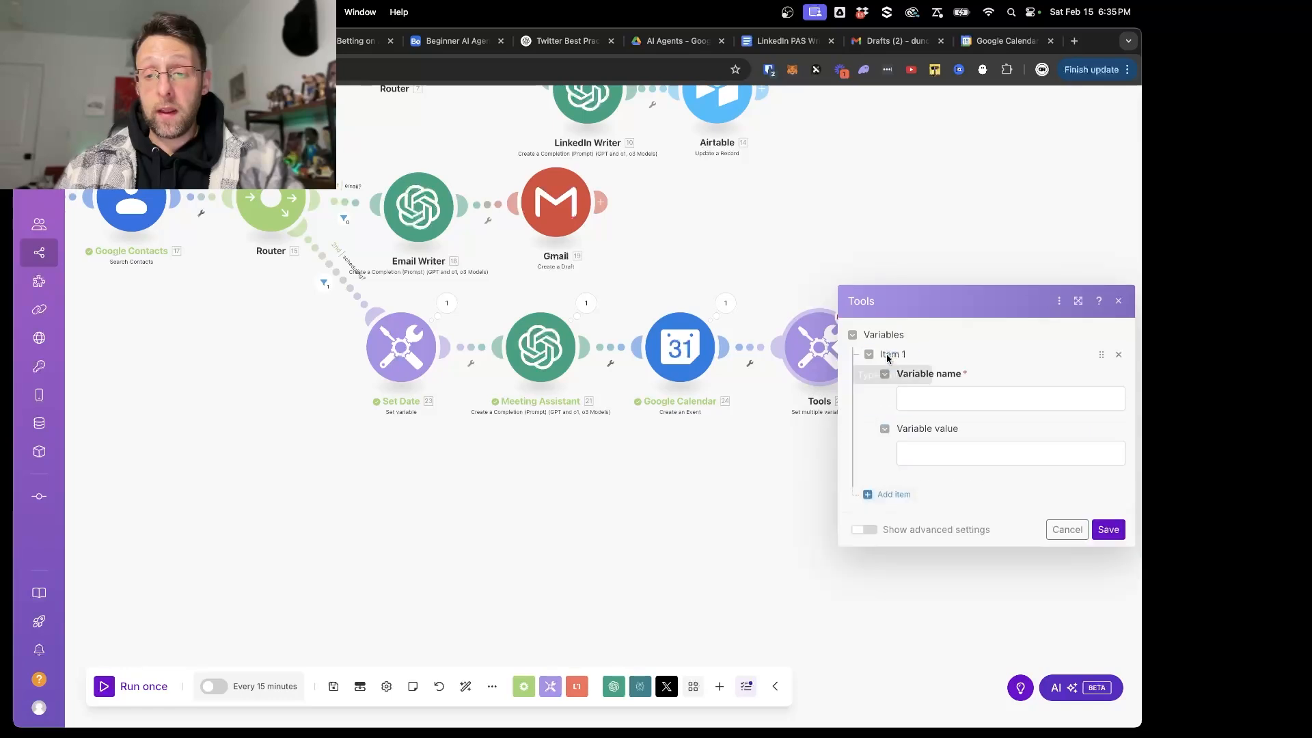
# - Name the first variable meetingLink and map Google Calendar's Html Link as its value
pyautogui.click(954, 337)
pyautogui.write('meetingLink')
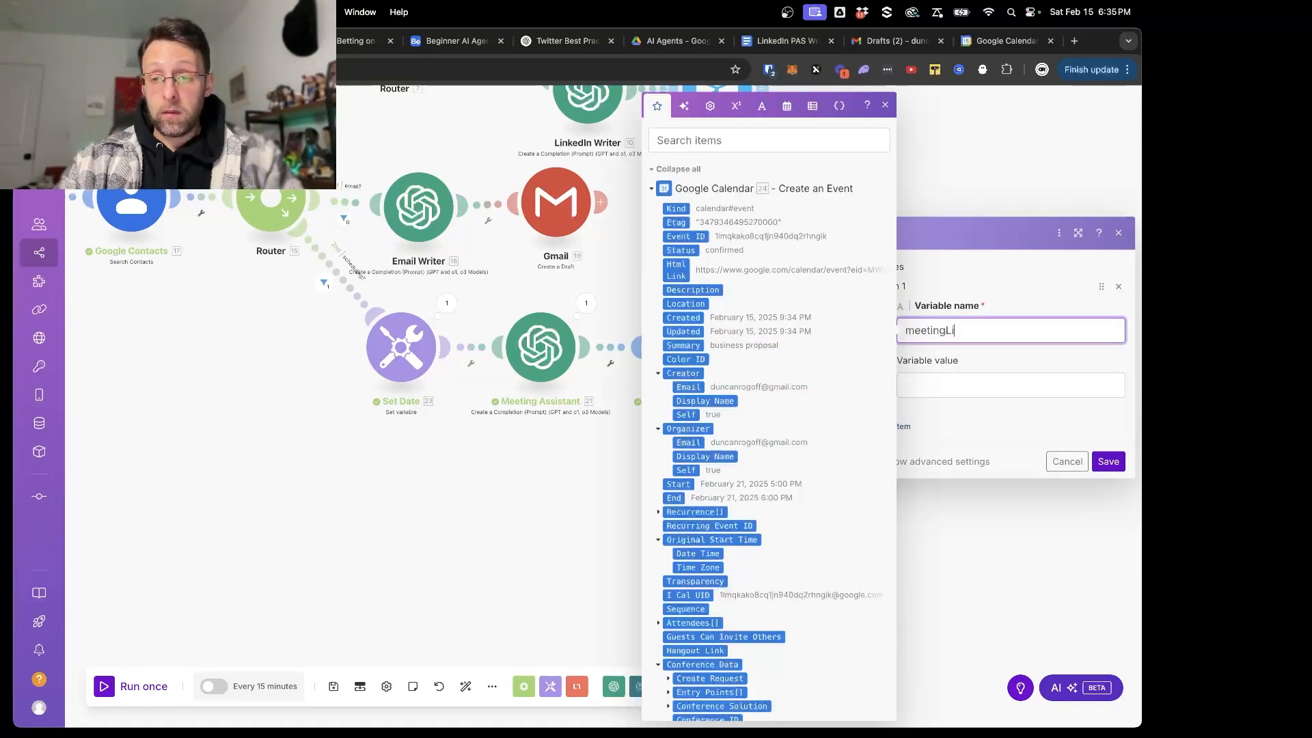
pyautogui.click(674, 271)
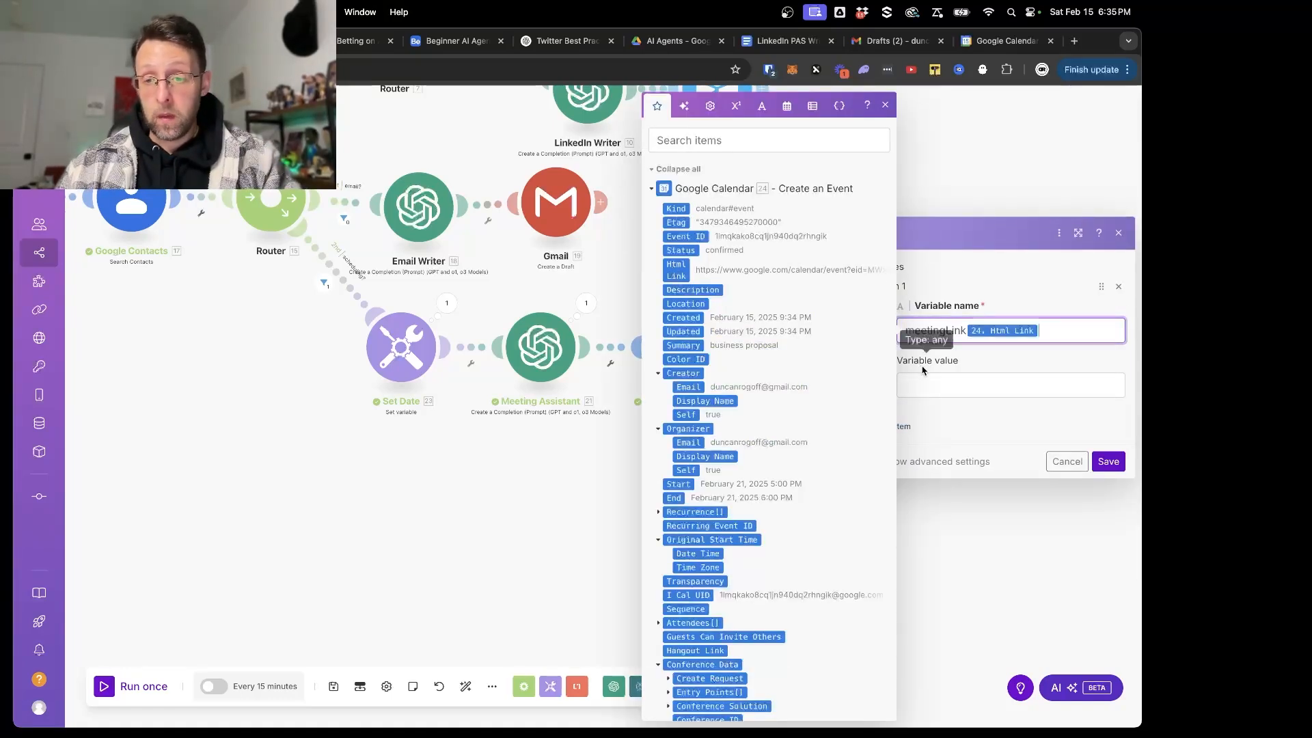
pyautogui.press('BackSpace')
pyautogui.click(933, 387)
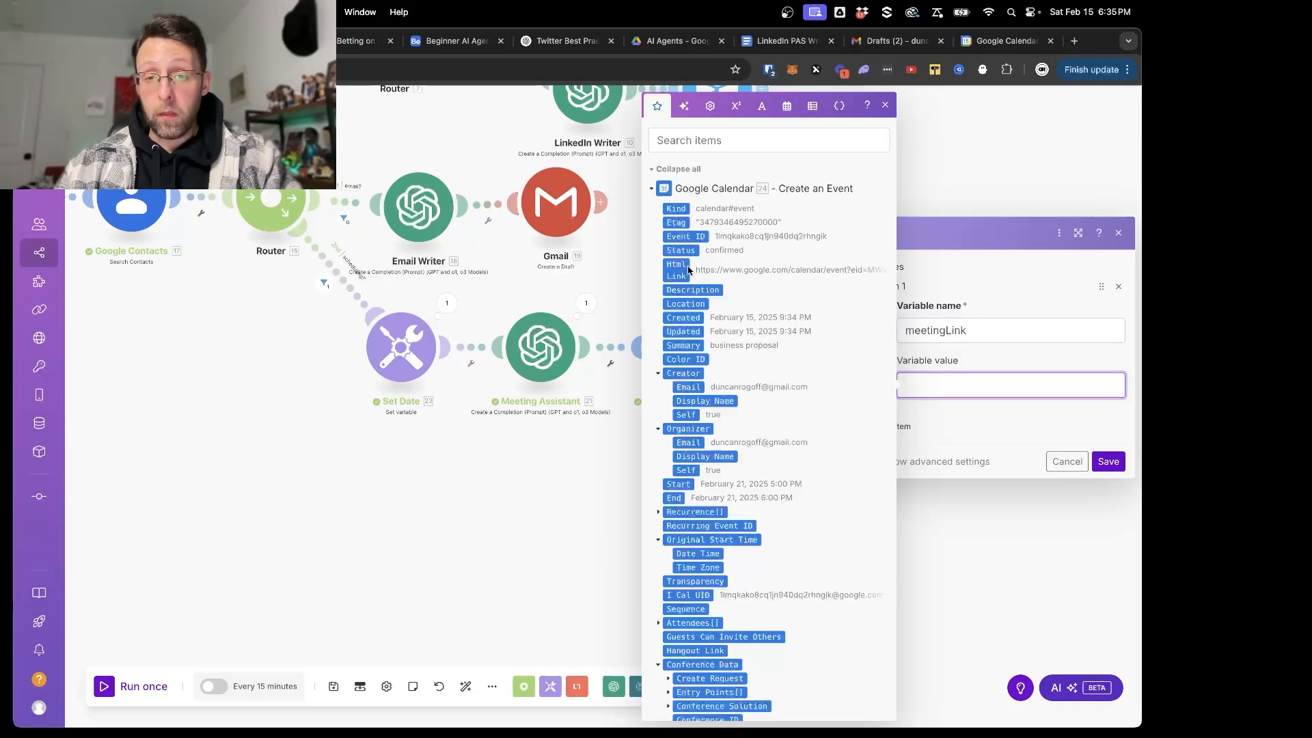
pyautogui.click(673, 274)
# - Add a second variable named startDate with Google Calendar's Start as its value, and save the module
pyautogui.click(933, 423)
pyautogui.click(901, 427)
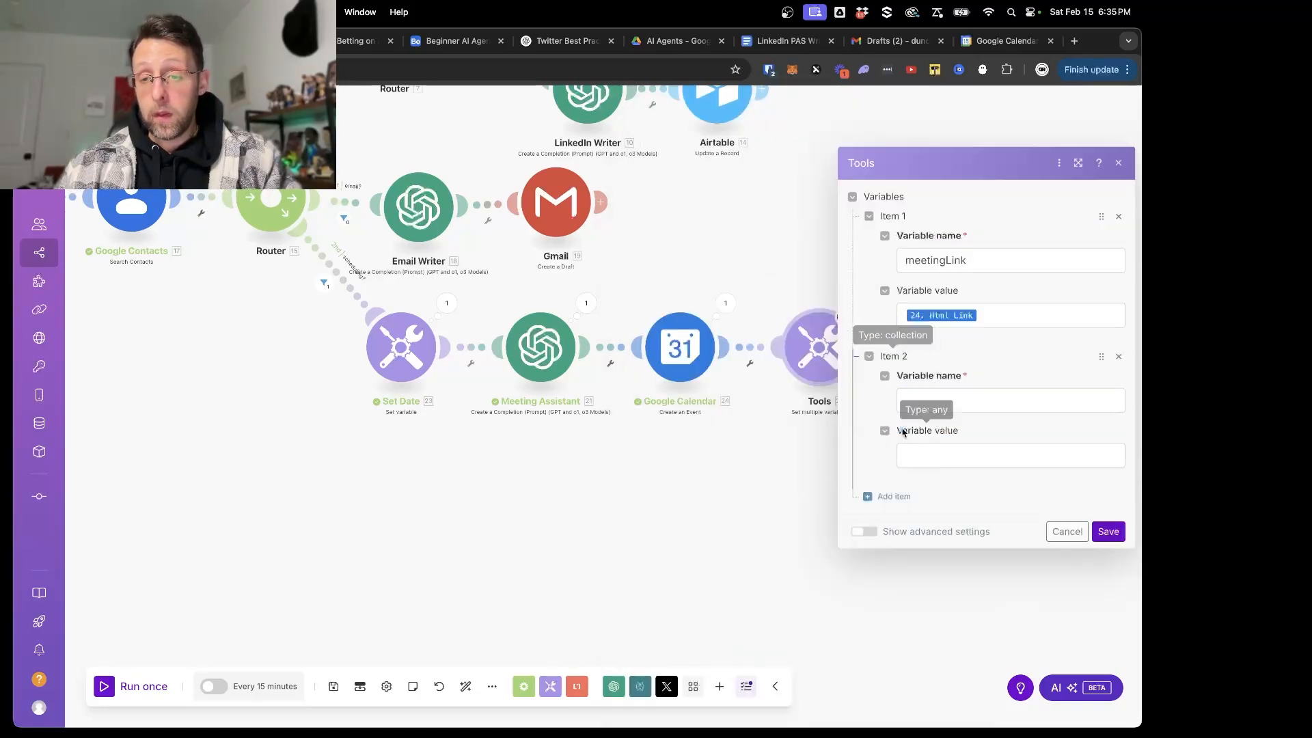
pyautogui.click(967, 405)
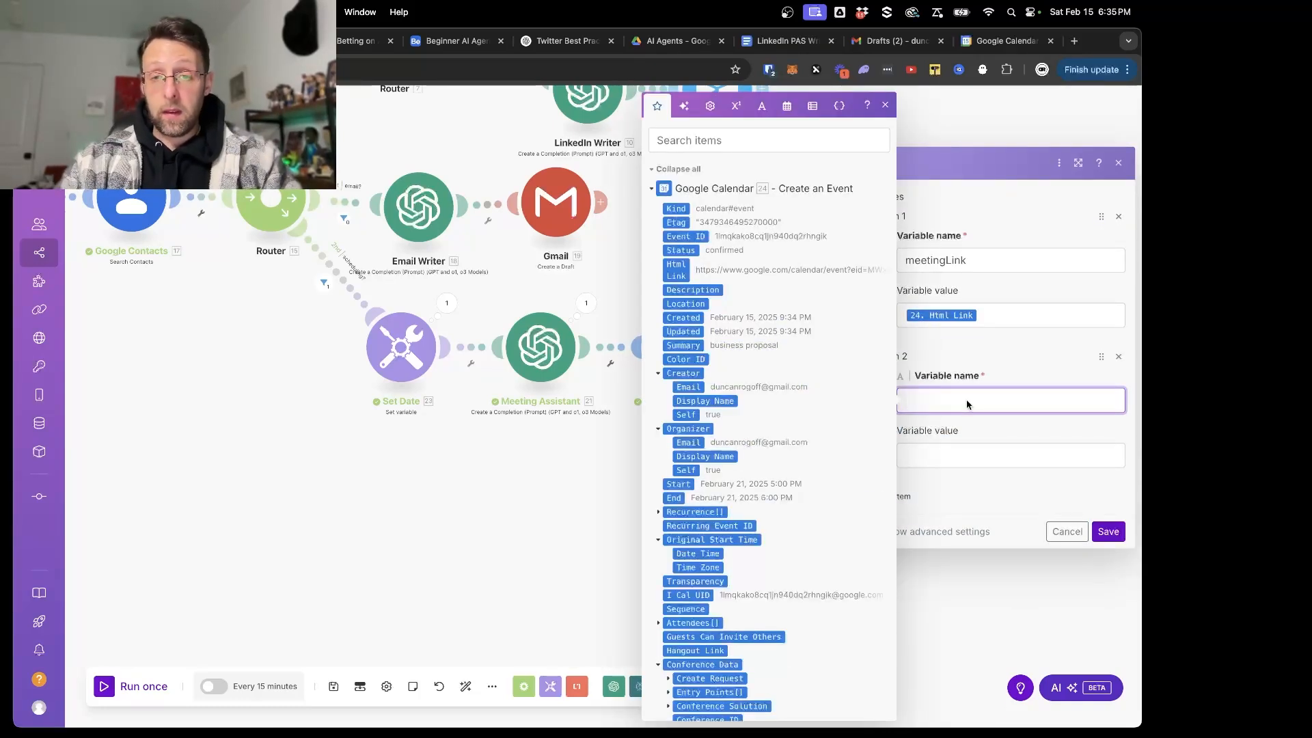
pyautogui.write('Start')
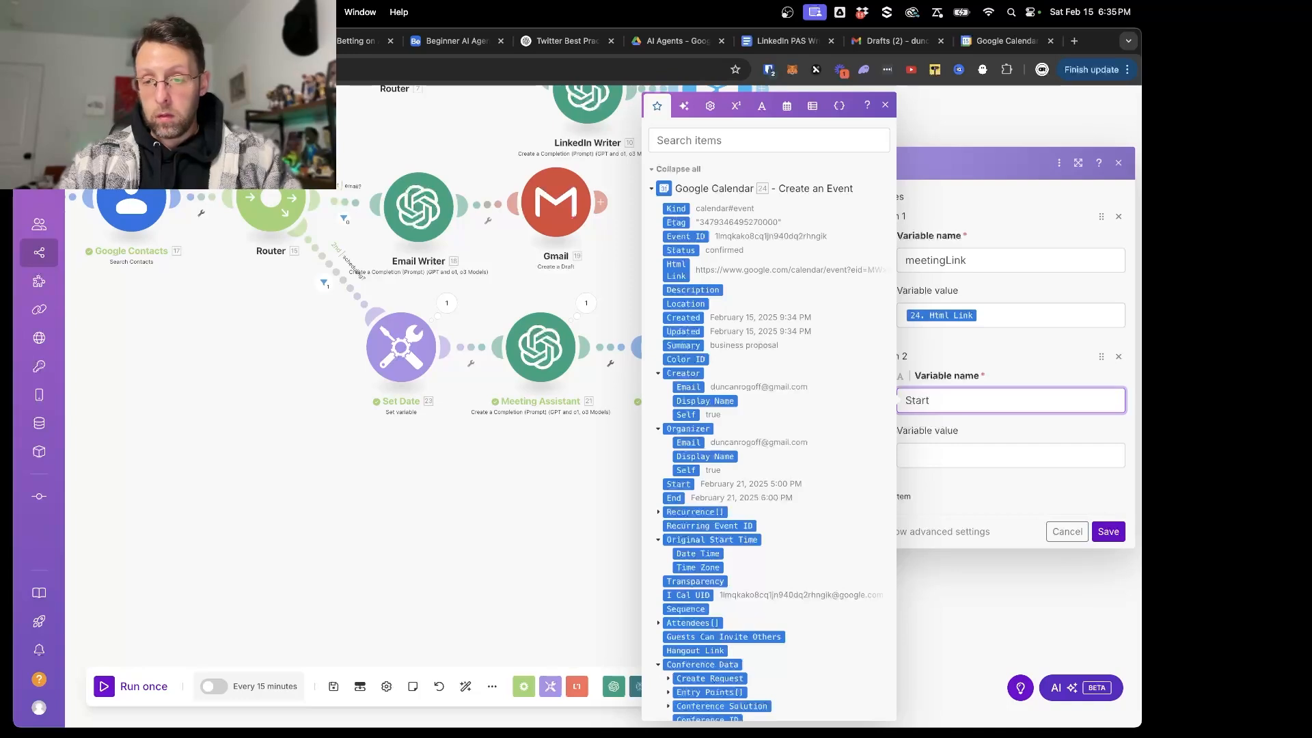
pyautogui.press('BackSpace')
pyautogui.press('BackSpace')
pyautogui.press('BackSpace')
pyautogui.press('BackSpace')
pyautogui.write('startDate')
pyautogui.press('Tab')
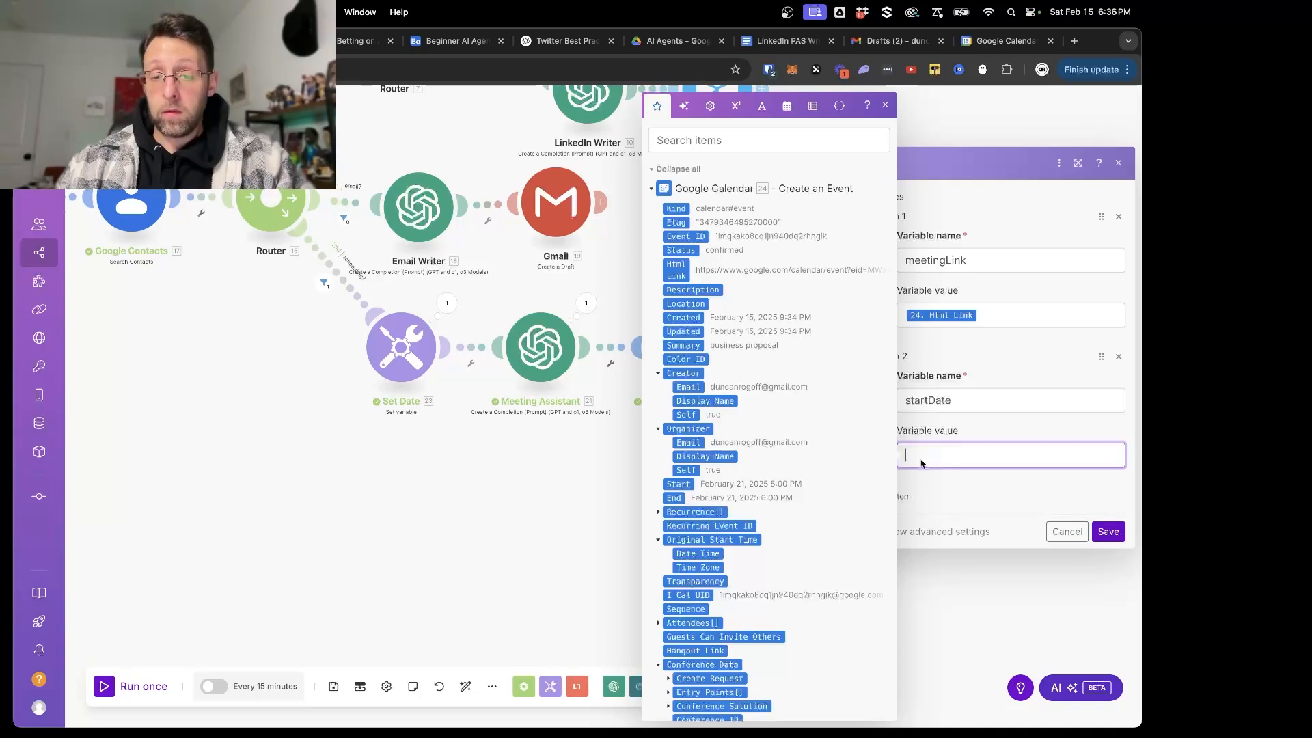
pyautogui.click(680, 484)
pyautogui.click(1113, 533)
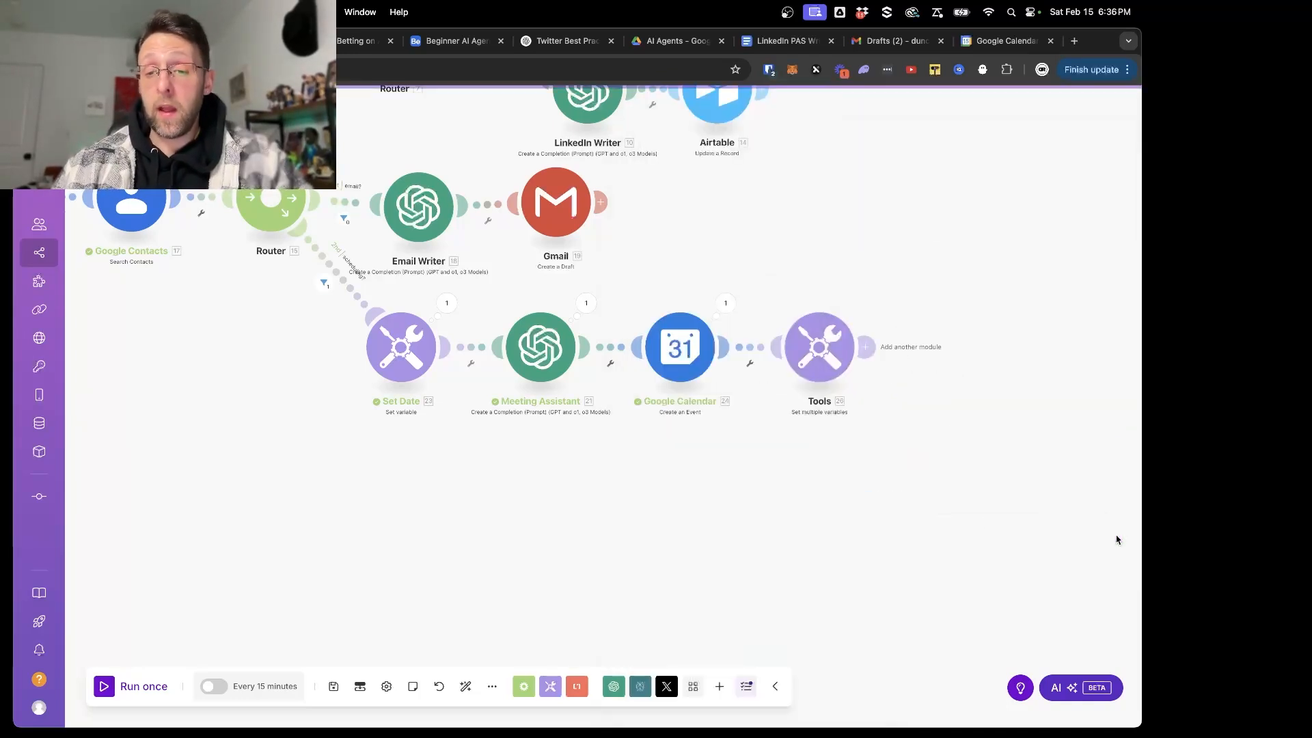
# - Rename the Set multiple variables module after Google Calendar as "Set Meeting Date + Link"
pyautogui.rightClick(824, 351)
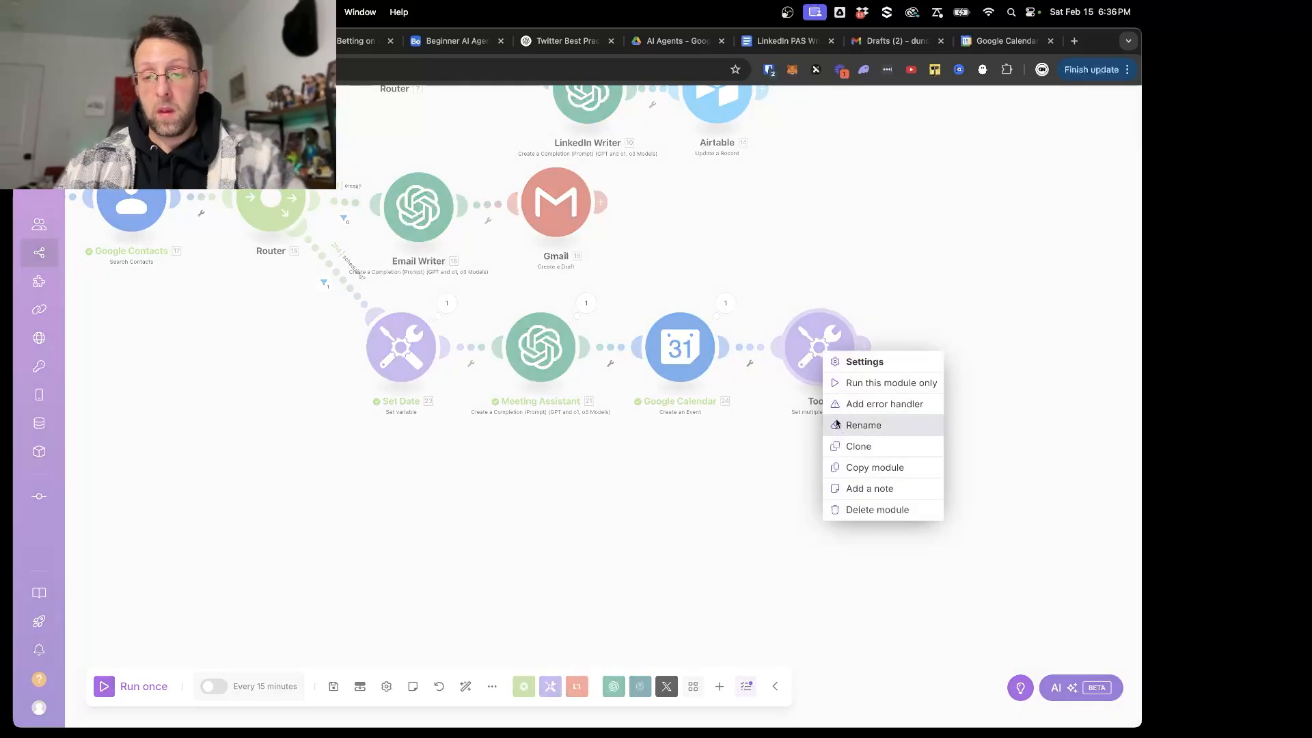
pyautogui.click(859, 424)
pyautogui.write('Se')
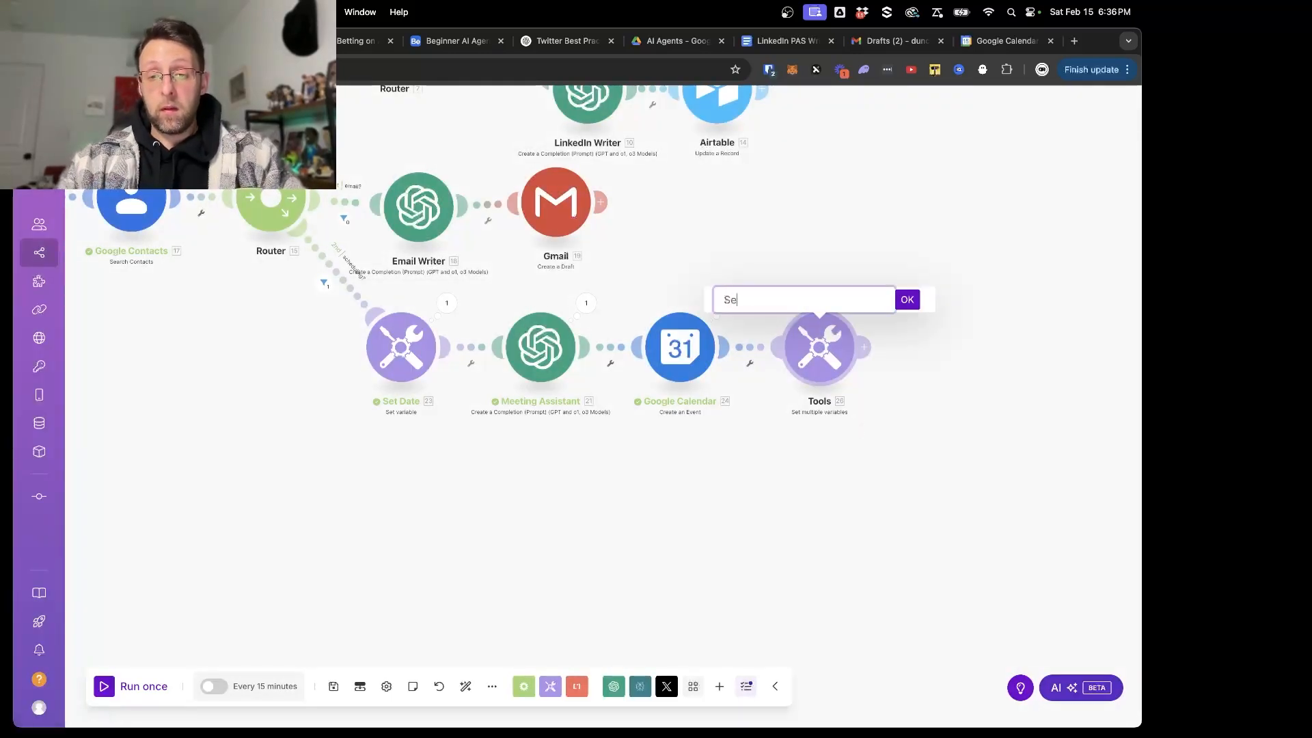
pyautogui.write('t Meetind')
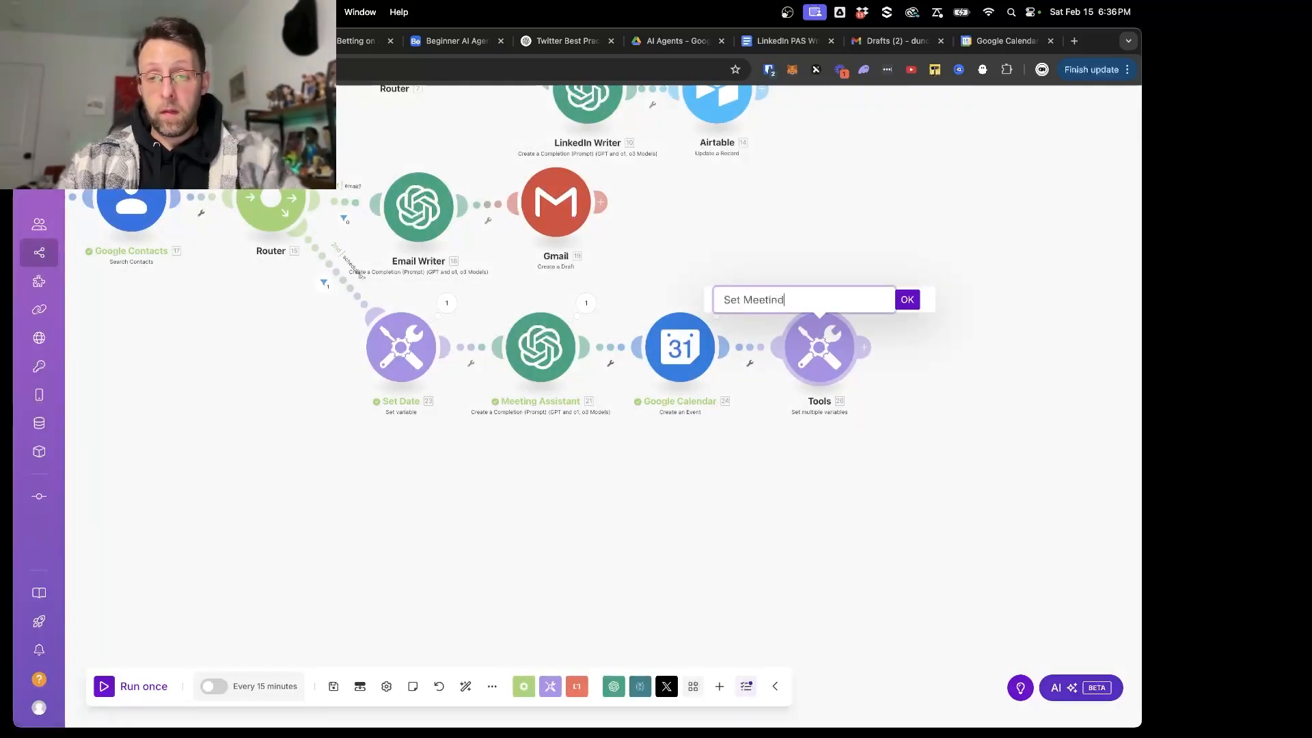
pyautogui.press('BackSpace')
pyautogui.write('g Date + Link')
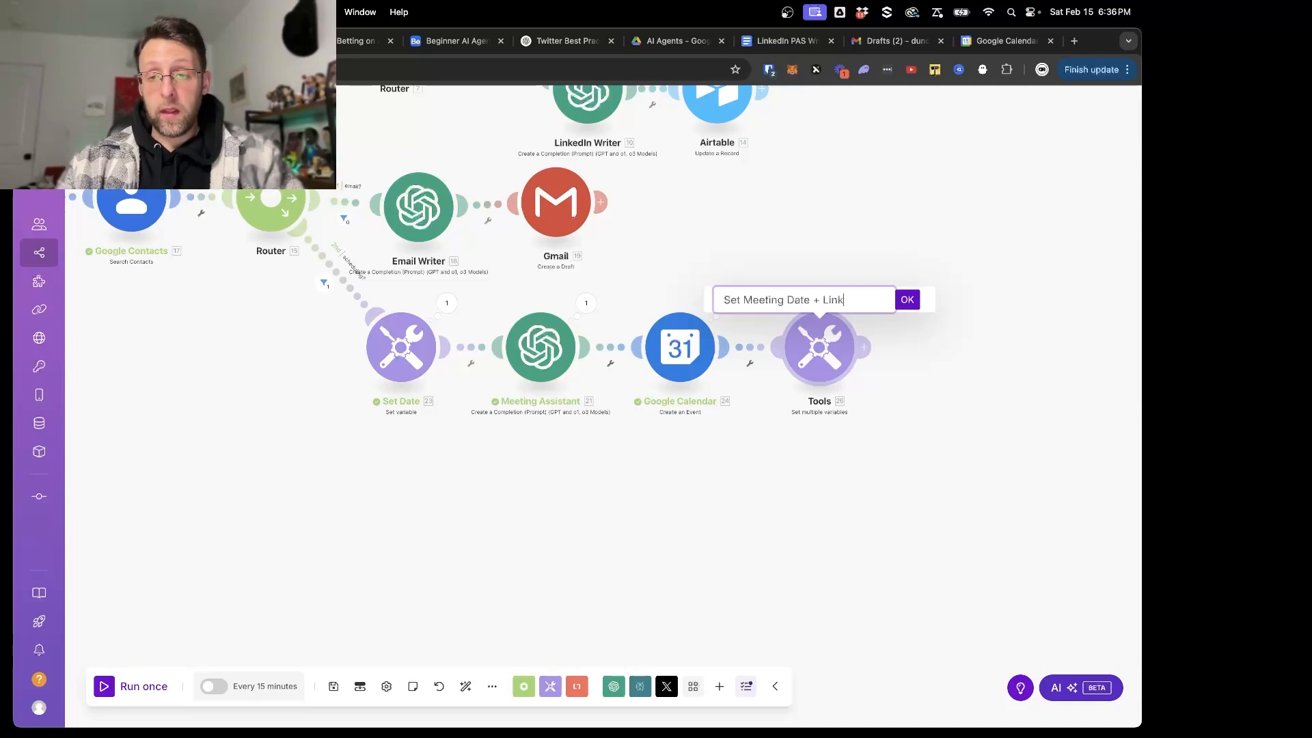
pyautogui.click(907, 299)
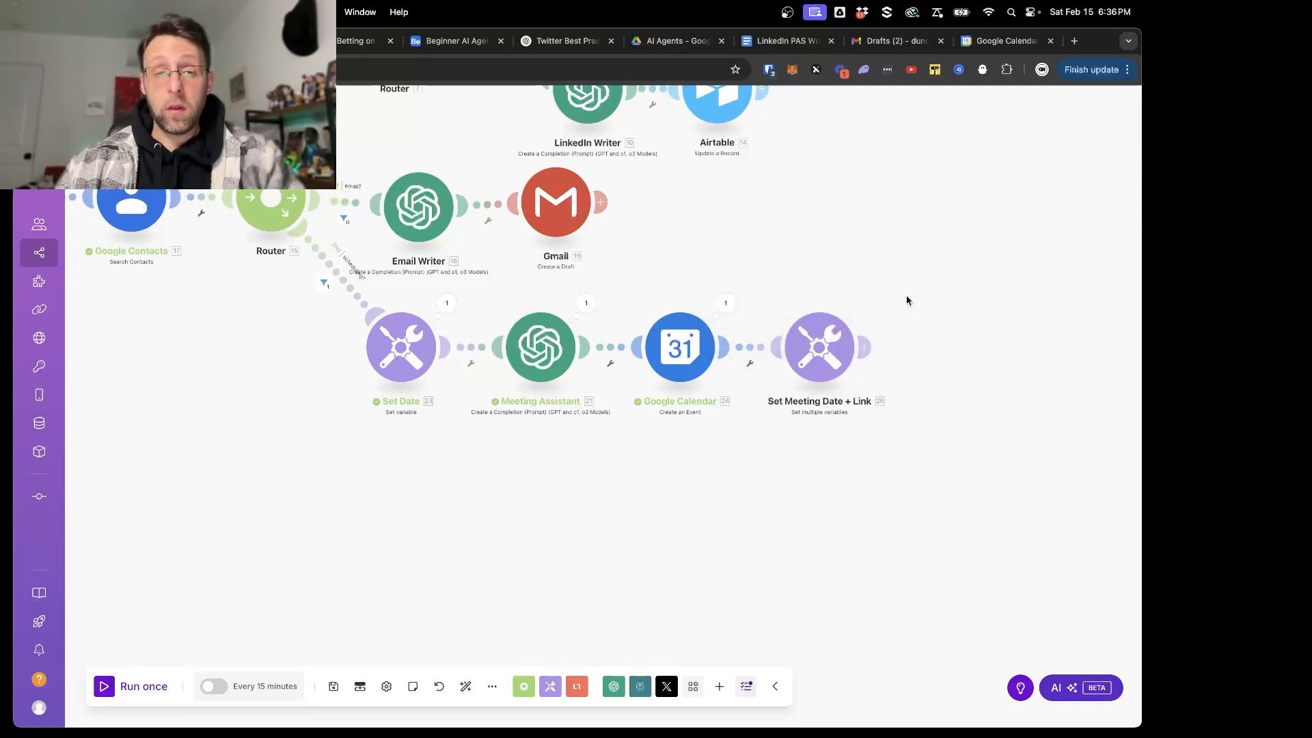
# - Reorder the routes of the router after Google Contacts so that scheduling comes first, ahead of email
pyautogui.rightClick(271, 218)
pyautogui.click(298, 252)
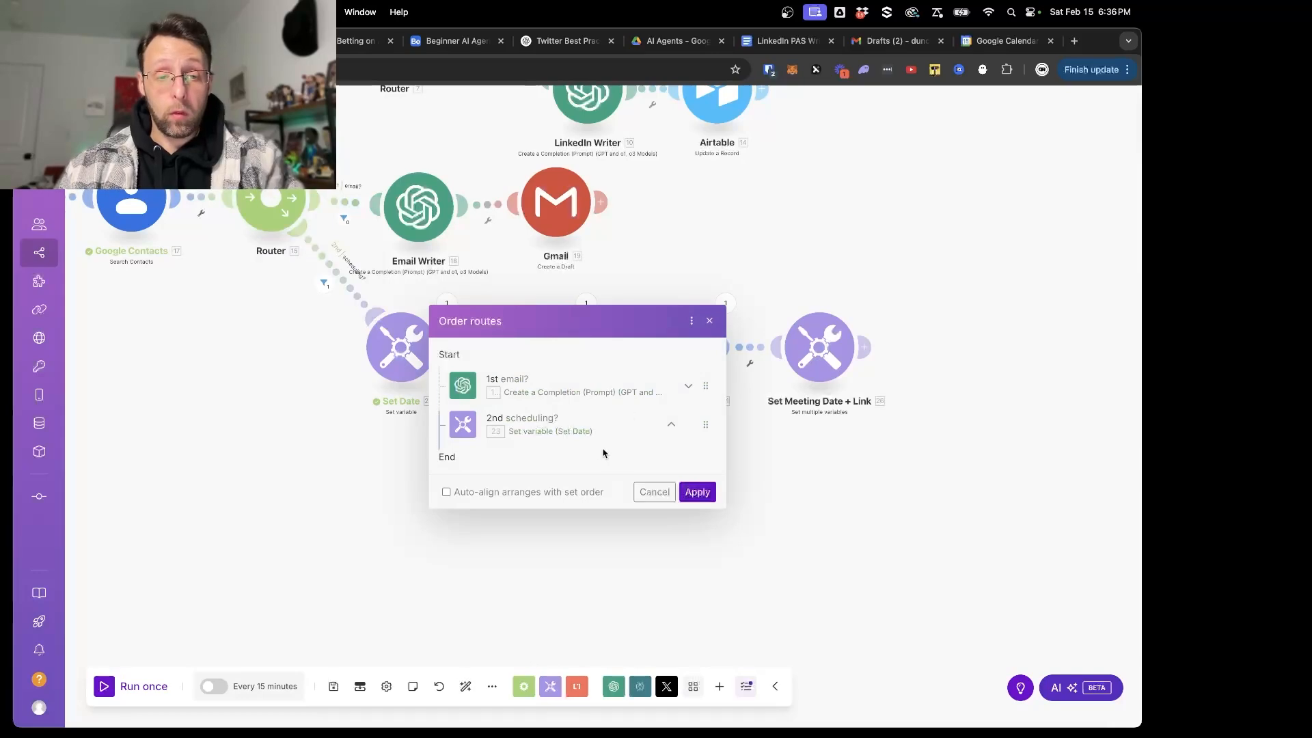
pyautogui.click(671, 424)
pyautogui.click(697, 491)
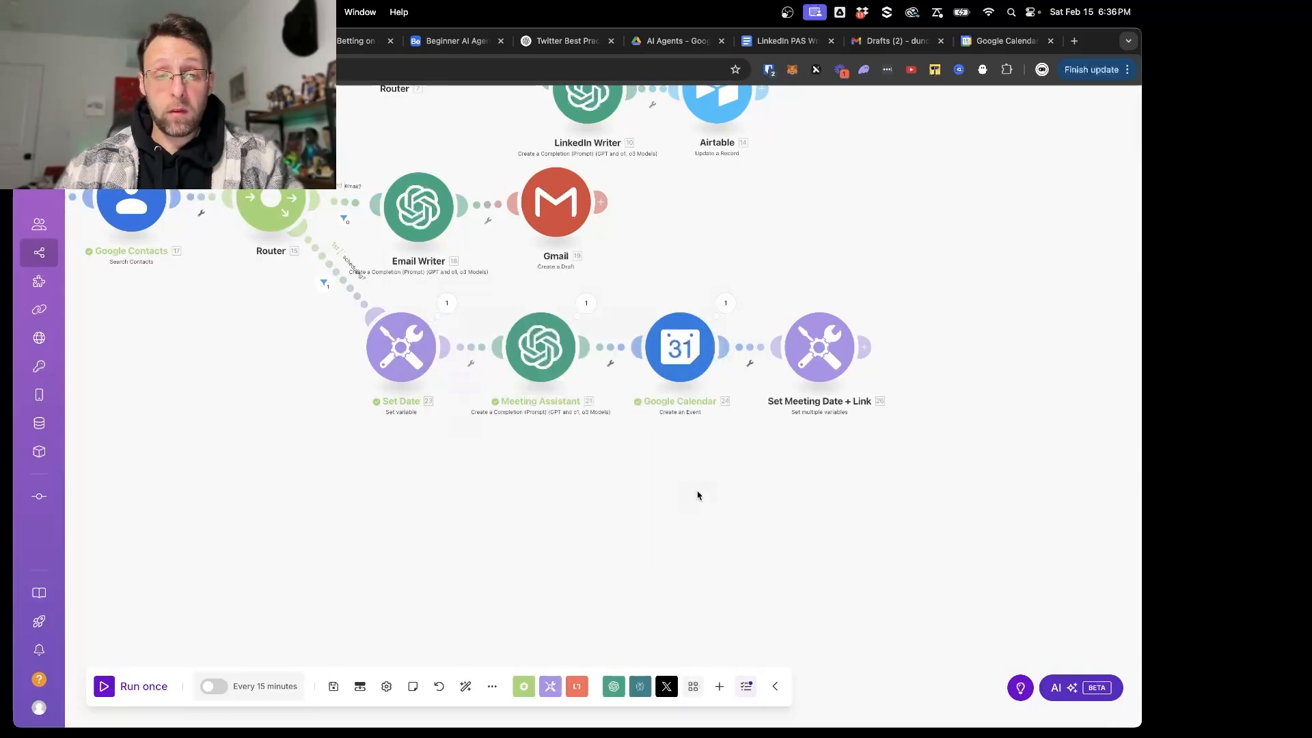
# - Auto-align the scenario's modules and save the scenario
pyautogui.click(465, 686)
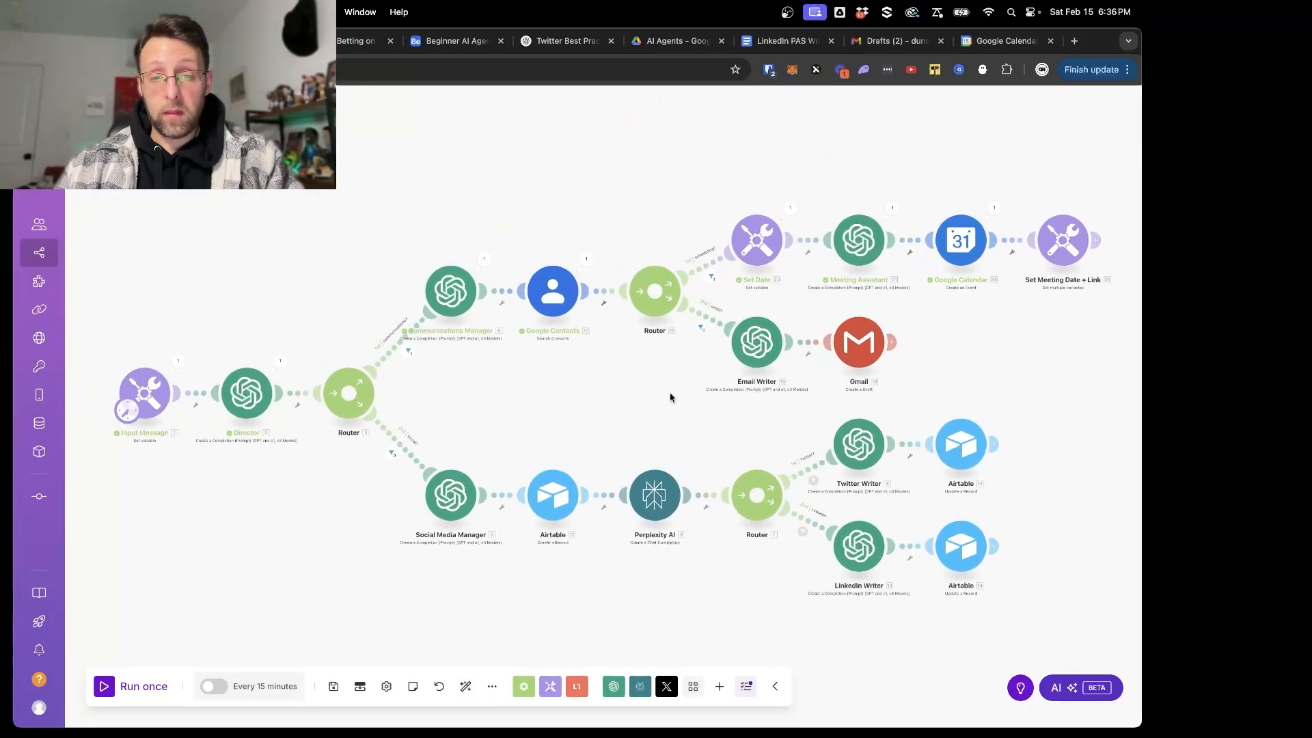
pyautogui.click(334, 686)
# - Check the variable names and mapped values in the Set Meeting Date + Link module
pyautogui.scroll(5, 984, 360)
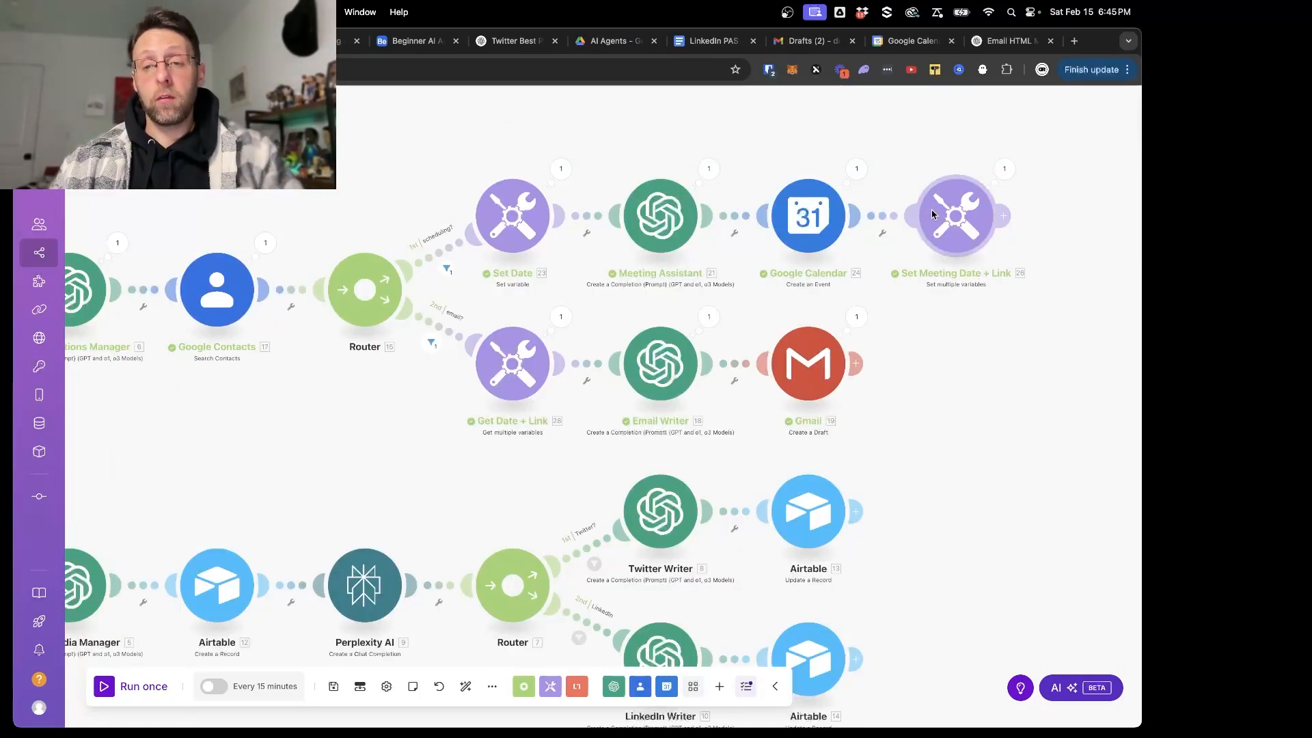
pyautogui.click(952, 229)
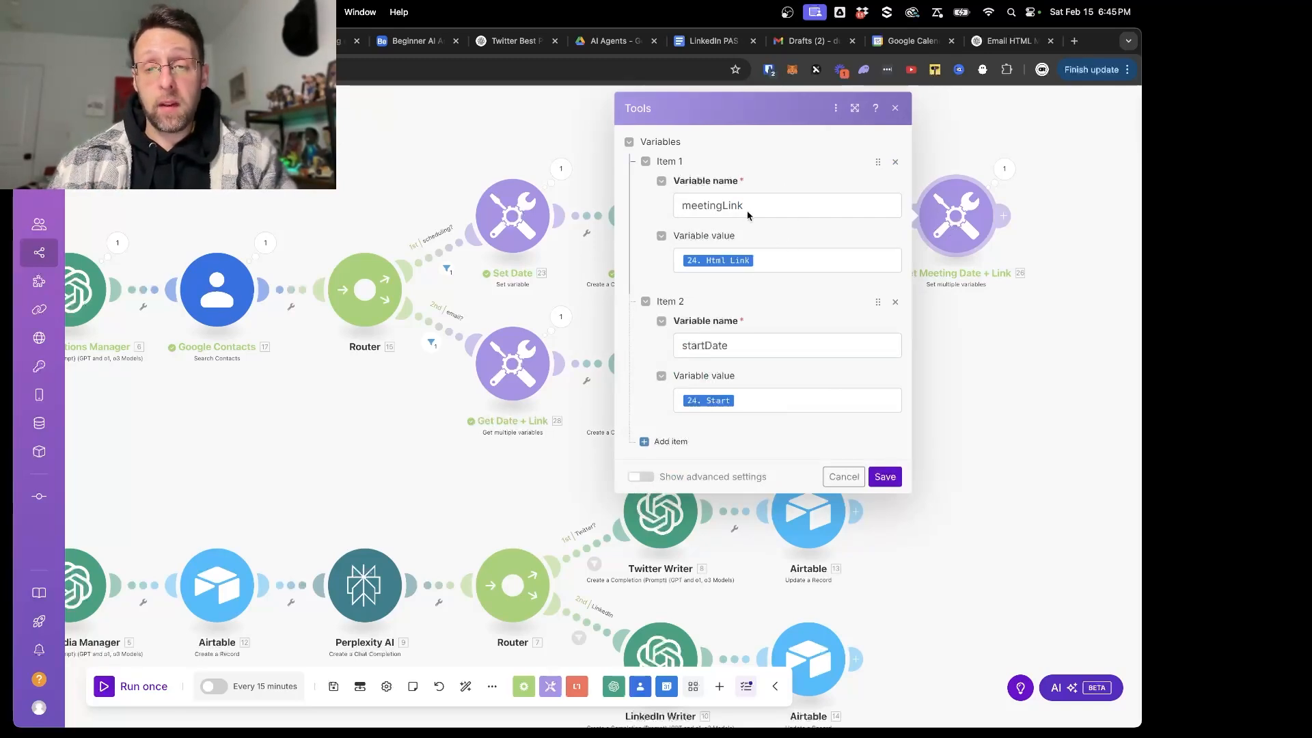
pyautogui.click(769, 263)
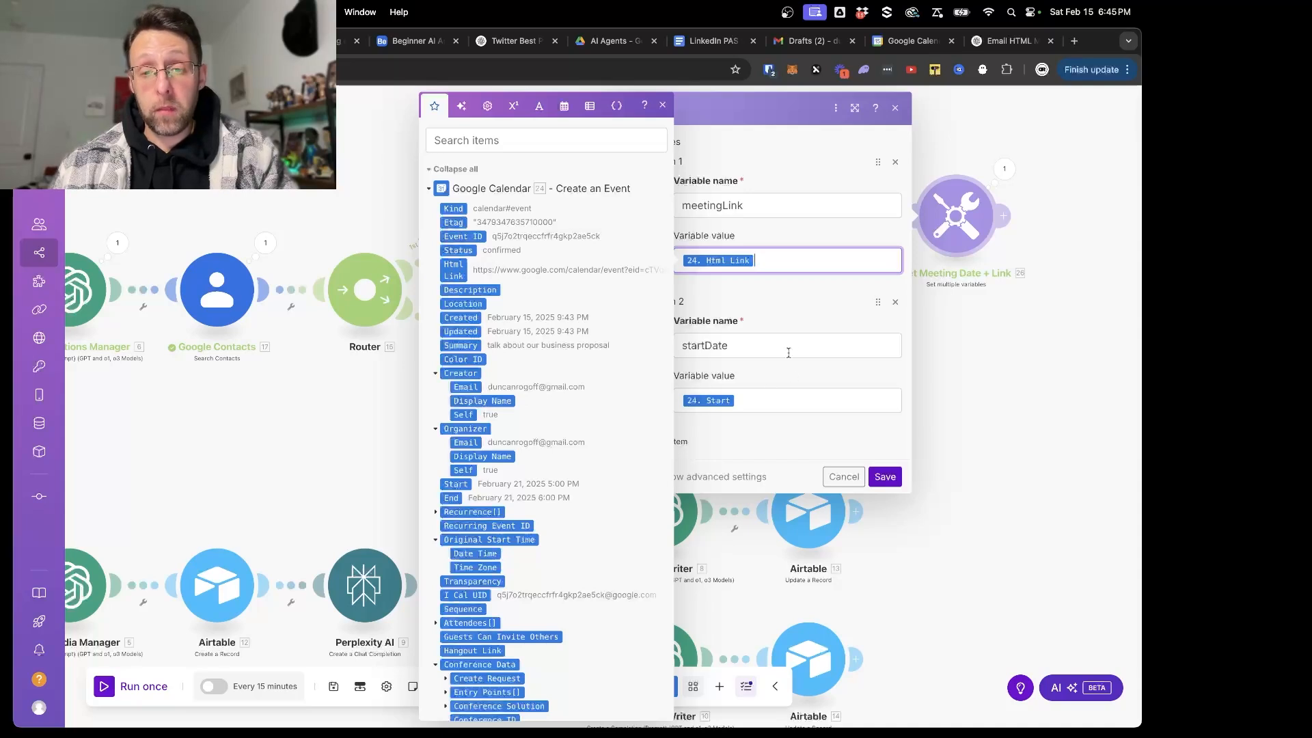
pyautogui.click(885, 477)
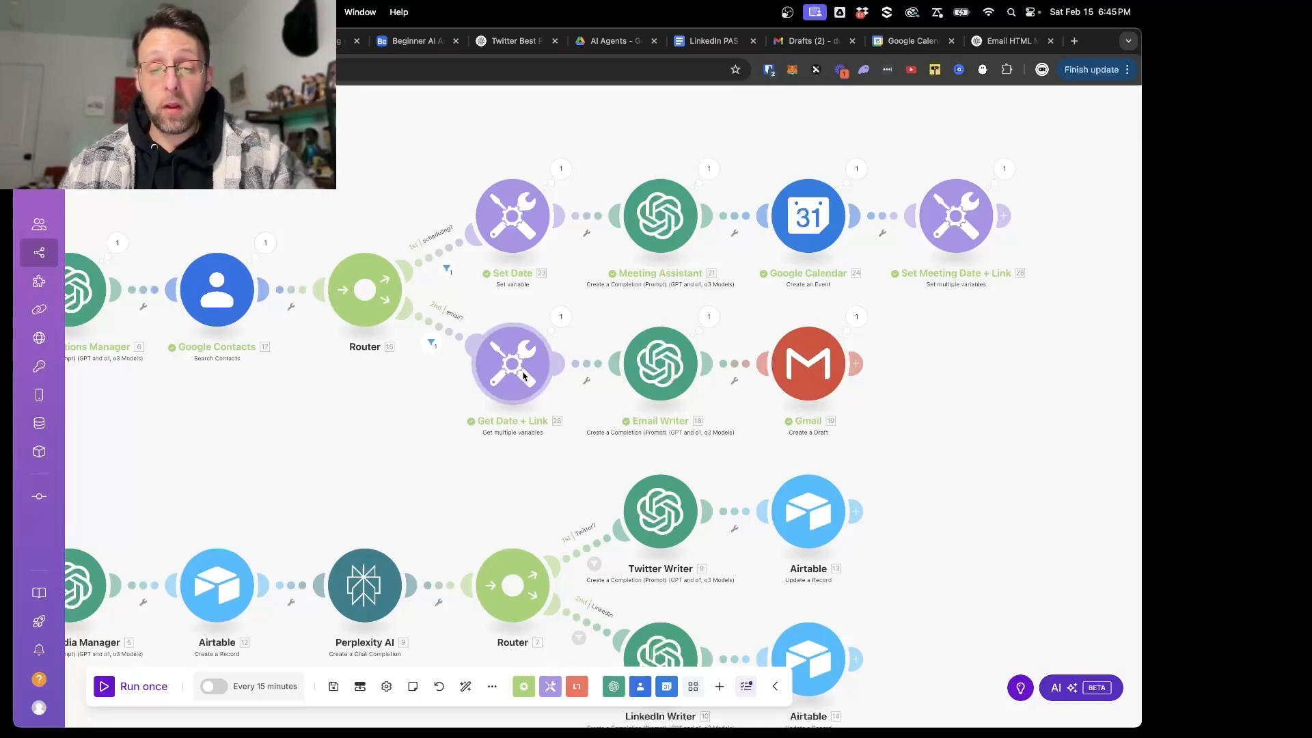
pyautogui.click(585, 366)
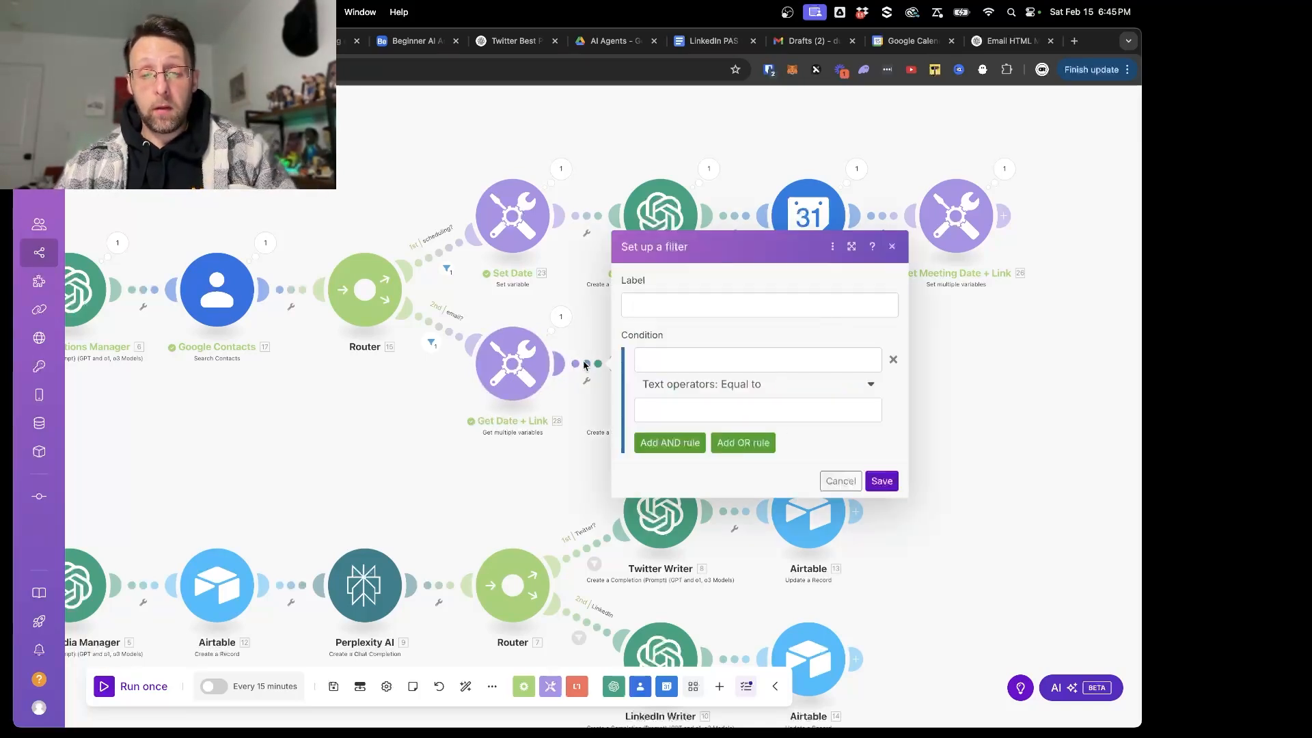
pyautogui.click(841, 480)
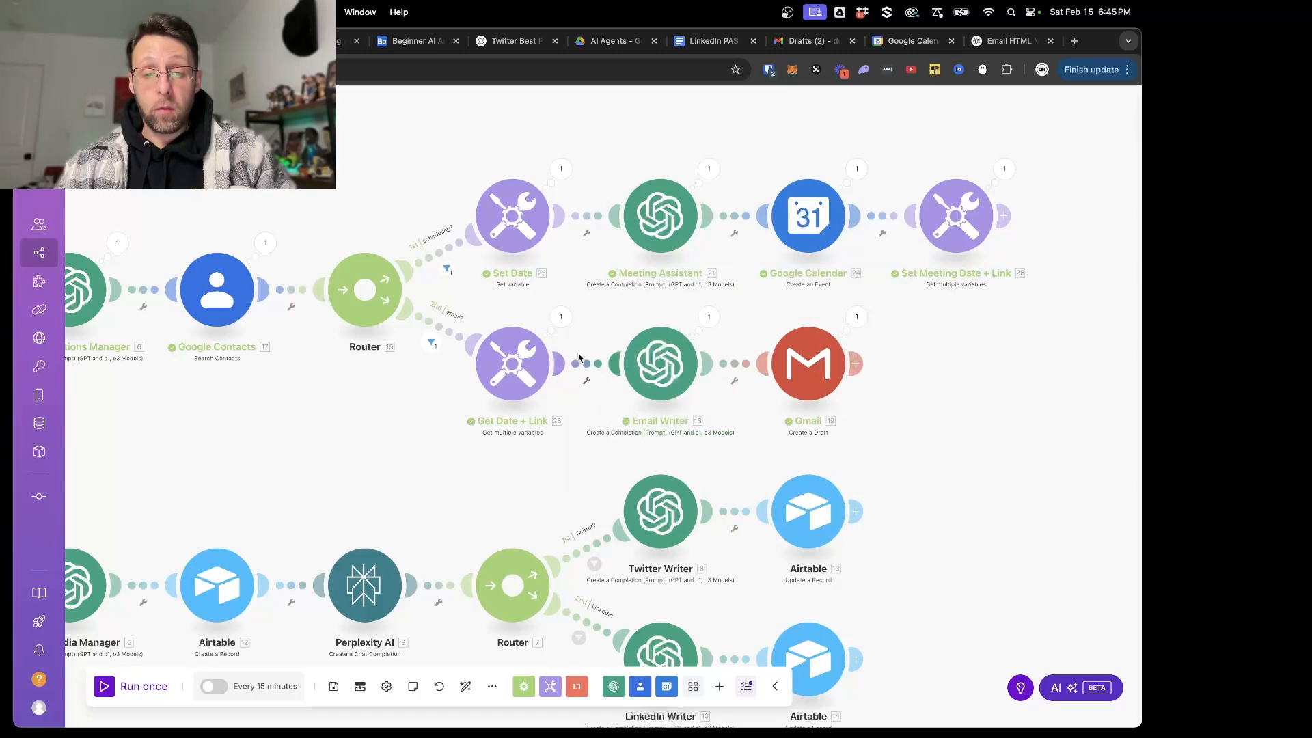
pyautogui.rightClick(585, 367)
pyautogui.click(624, 462)
pyautogui.write('et')
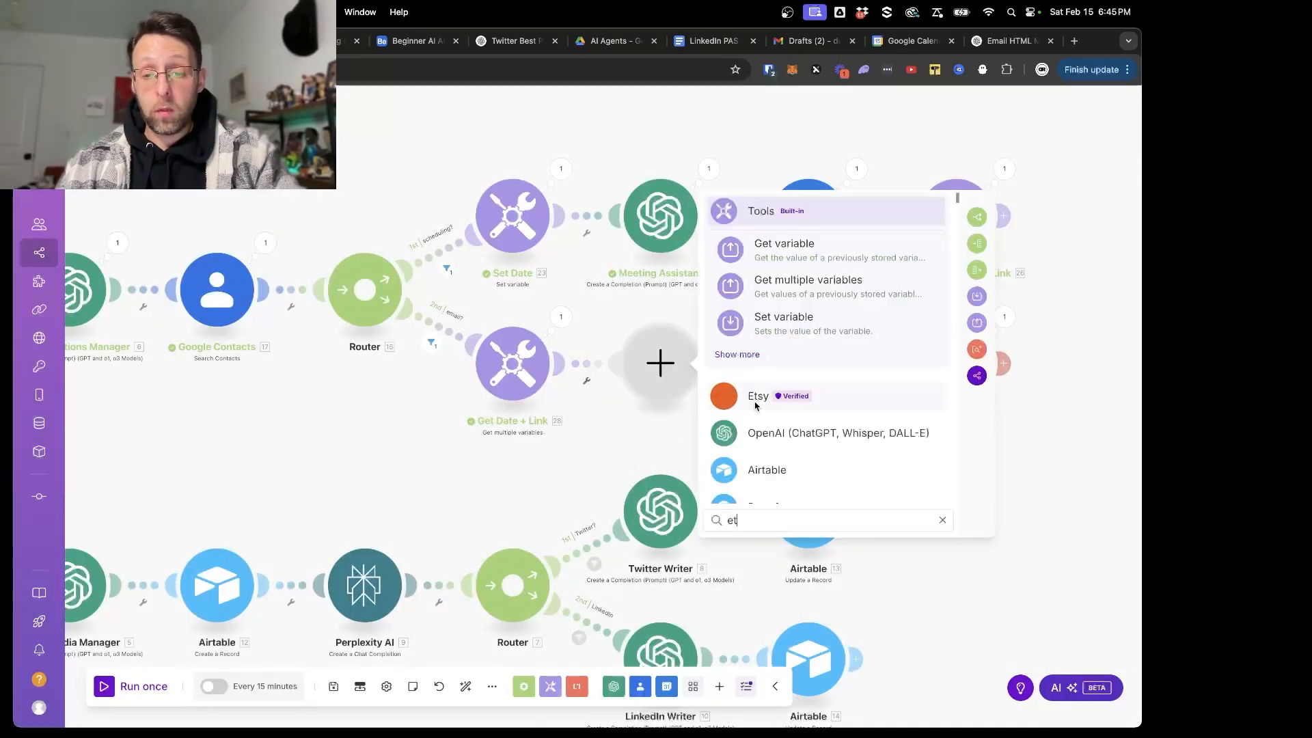
pyautogui.press('Escape')
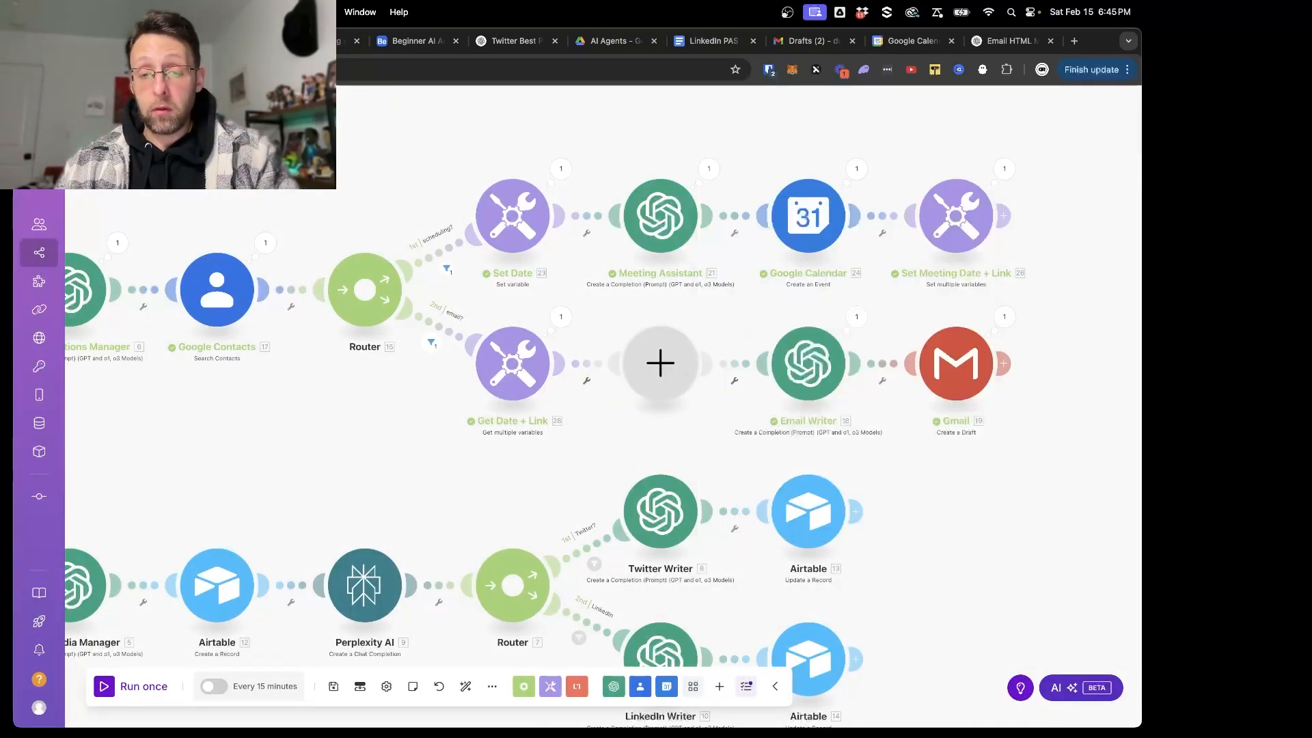
pyautogui.rightClick(659, 362)
pyautogui.click(679, 397)
# - Compare the variable names in the Get Date + Link module with those in the Set Meeting Date + Link module
pyautogui.scroll(2, 679, 399)
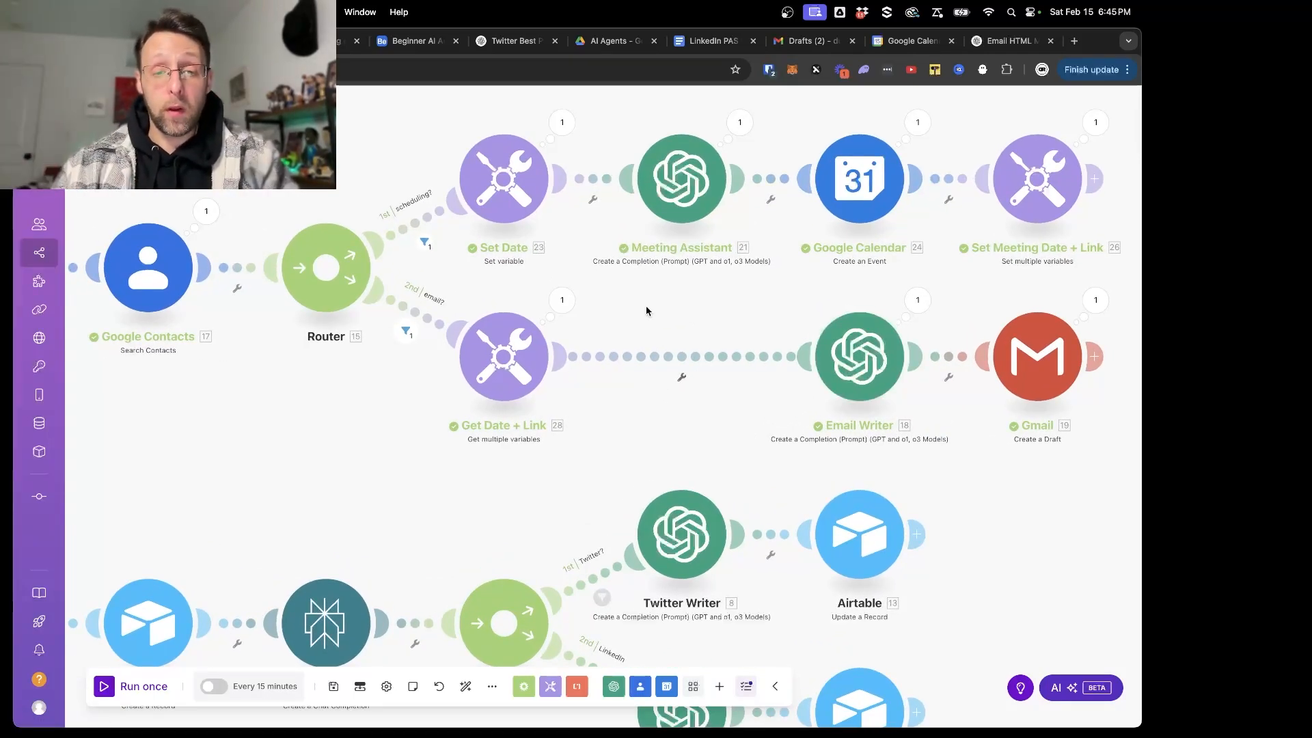
pyautogui.click(505, 347)
pyautogui.doubleClick(639, 335)
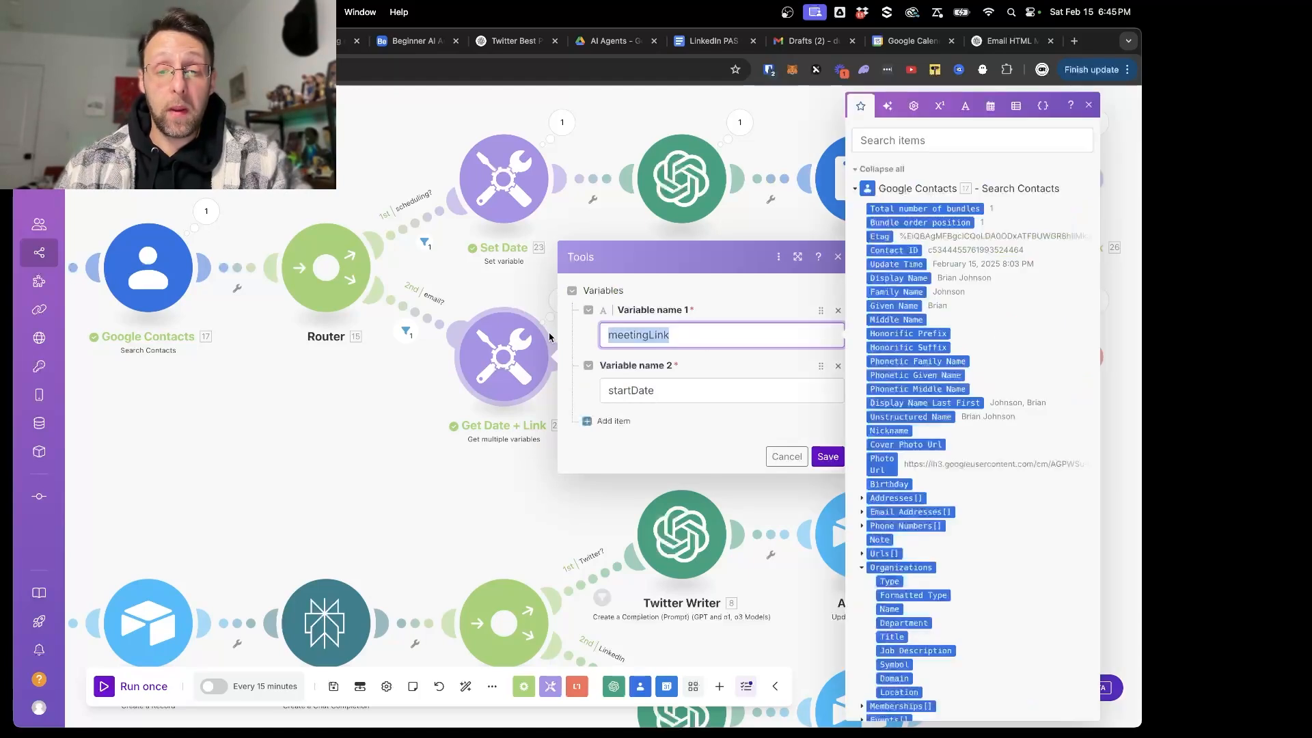
pyautogui.moveTo(662, 391); pyautogui.dragTo(624, 389)
pyautogui.click(787, 455)
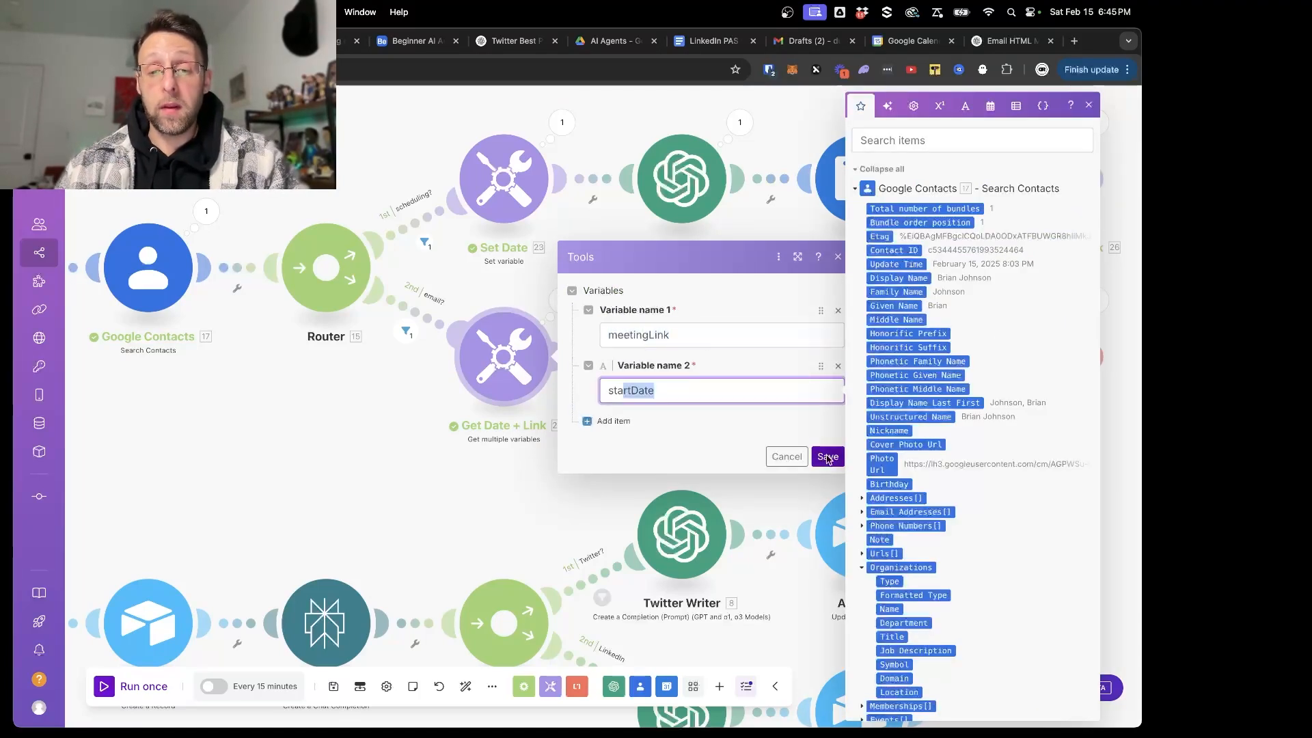
pyautogui.click(1068, 208)
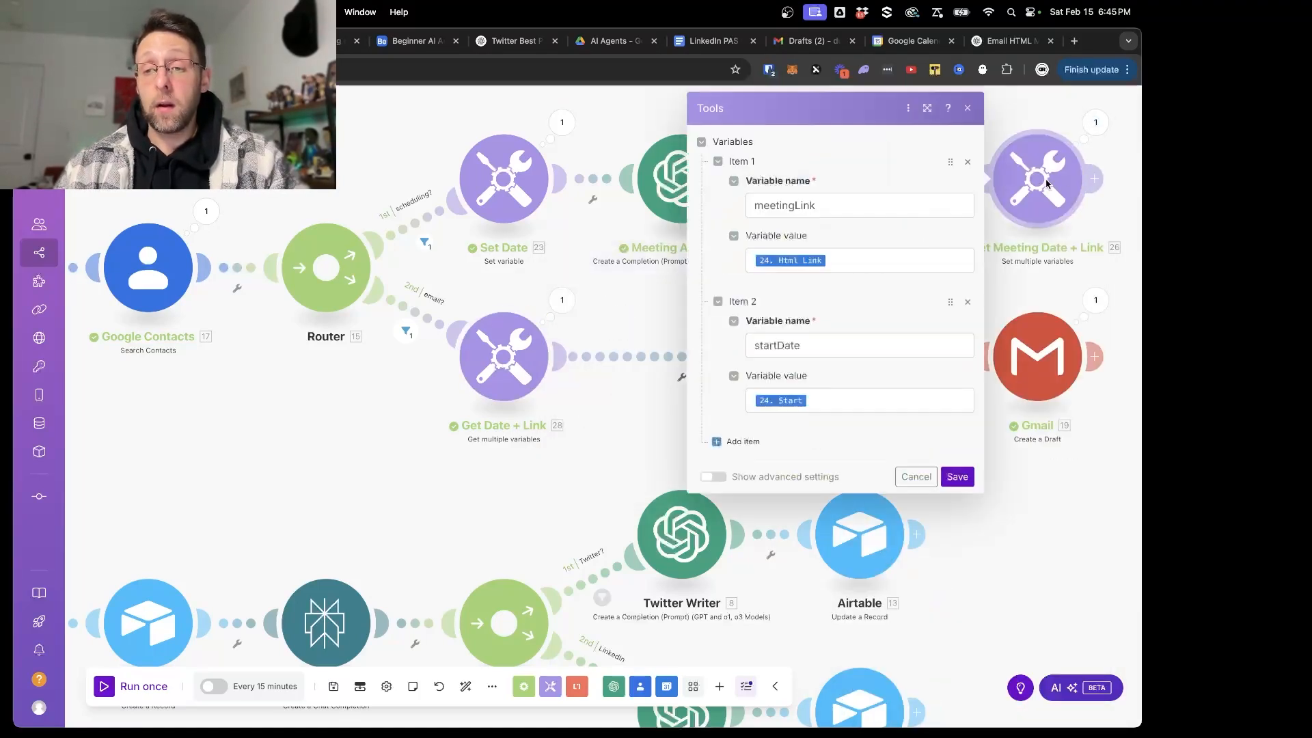
pyautogui.doubleClick(846, 205)
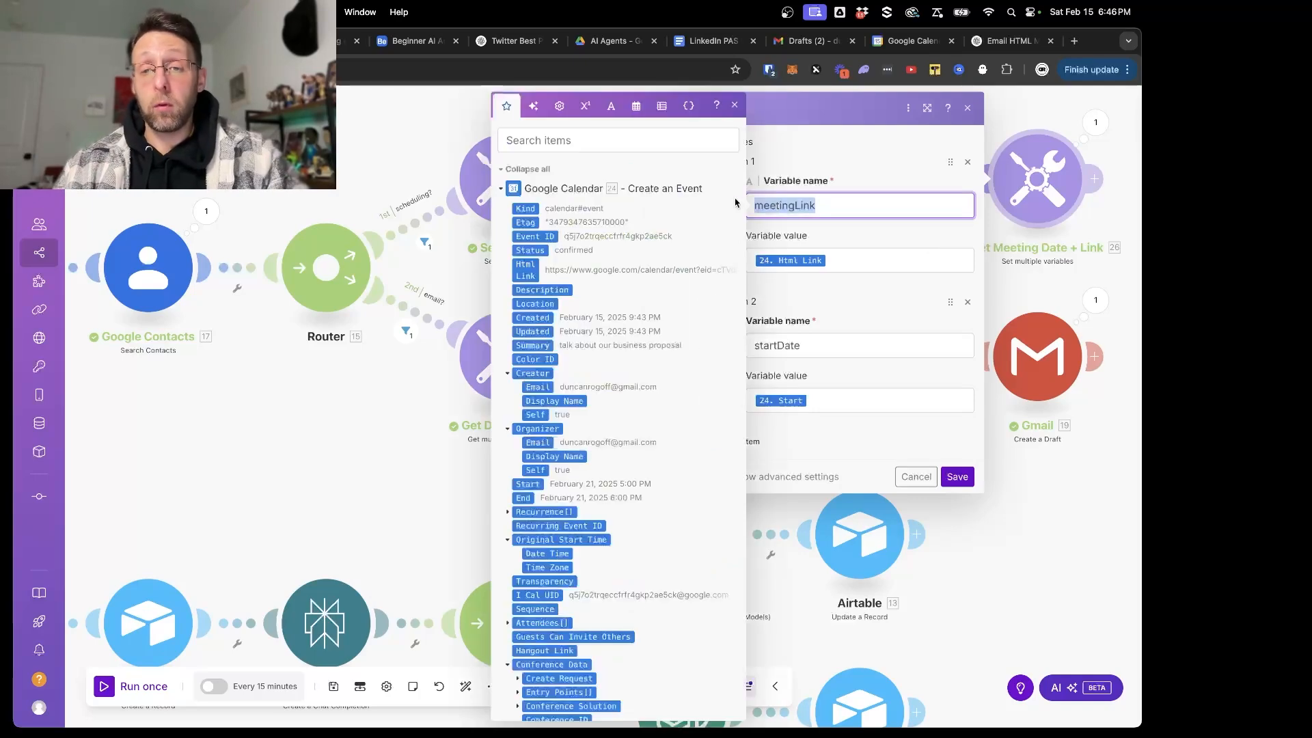
pyautogui.doubleClick(835, 346)
pyautogui.click(933, 472)
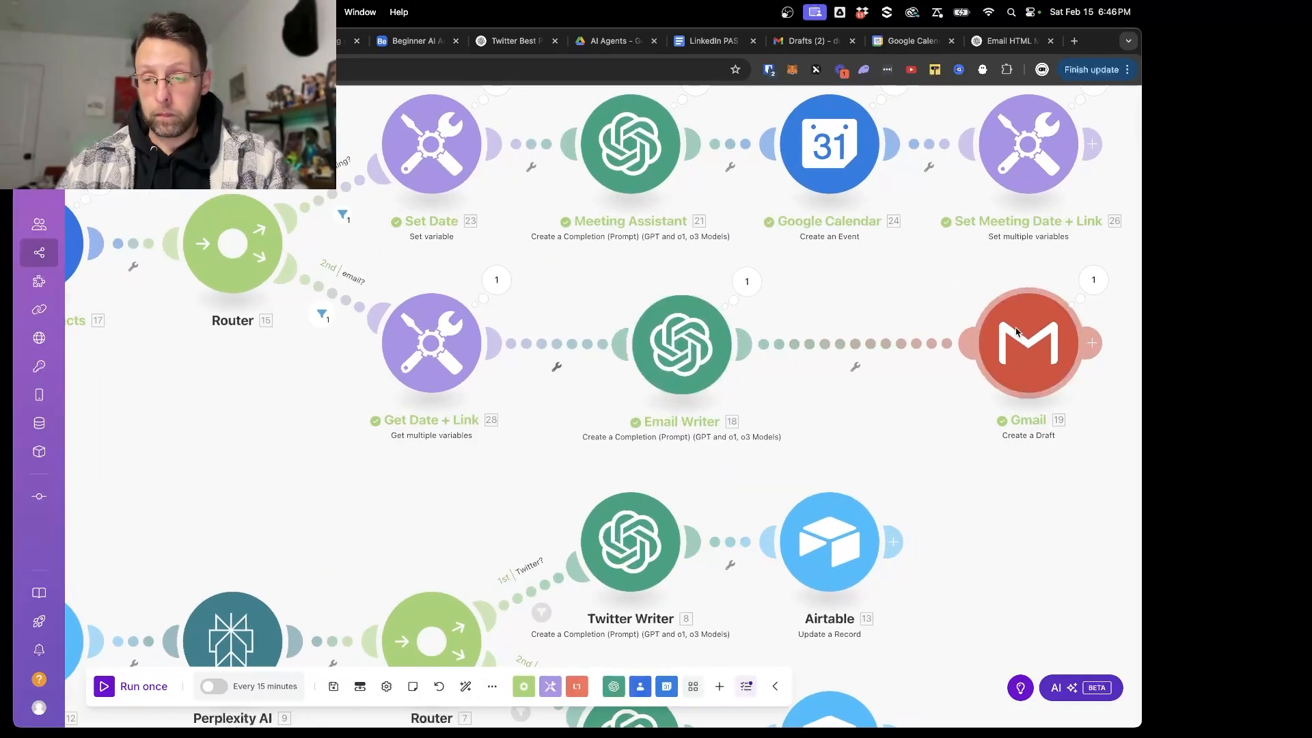
# - Move the Gmail module closer to the Email Writer module on the email branch
pyautogui.moveTo(1068, 324); pyautogui.dragTo(957, 336)
pyautogui.scroll(-3, 1019, 359)
pyautogui.scroll(1, 1019, 360)
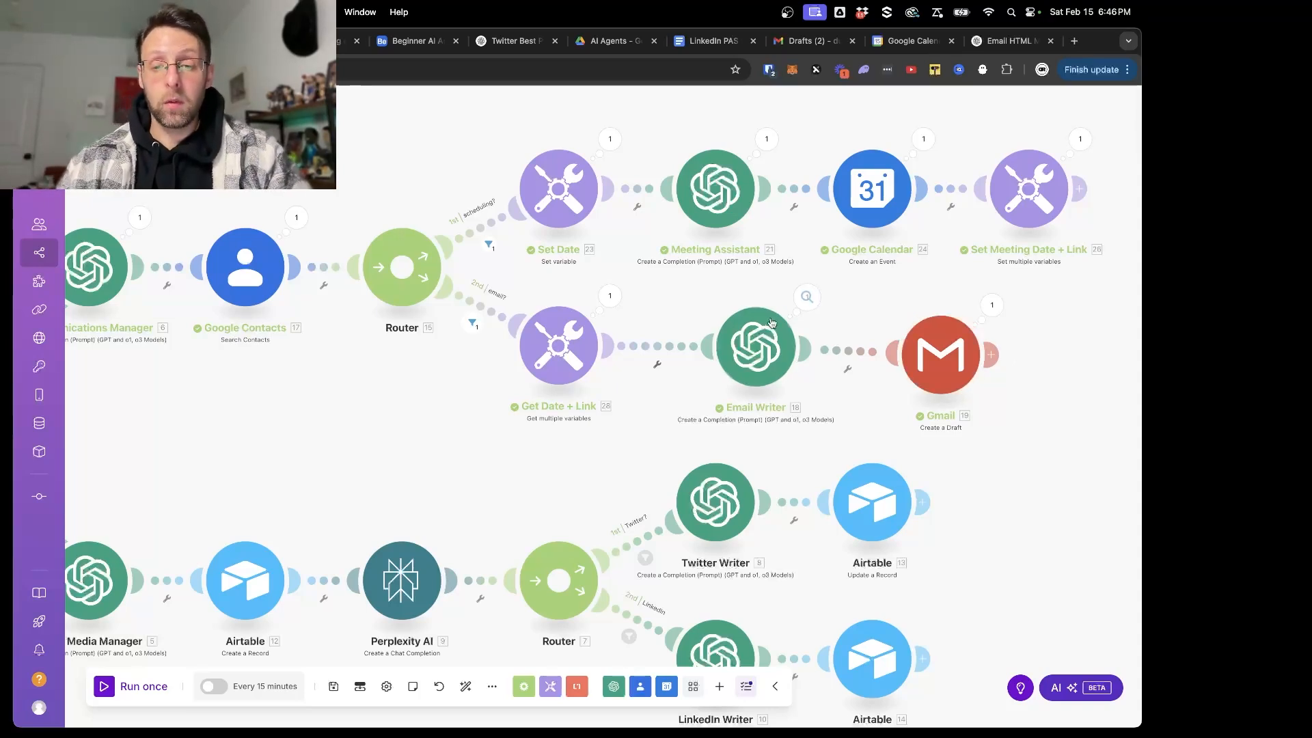
# - Switch to the Gmail drafts, examine the body of the "Meeting Scheduled for Business Proposal" draft, and return to the Make scenario
pyautogui.click(797, 43)
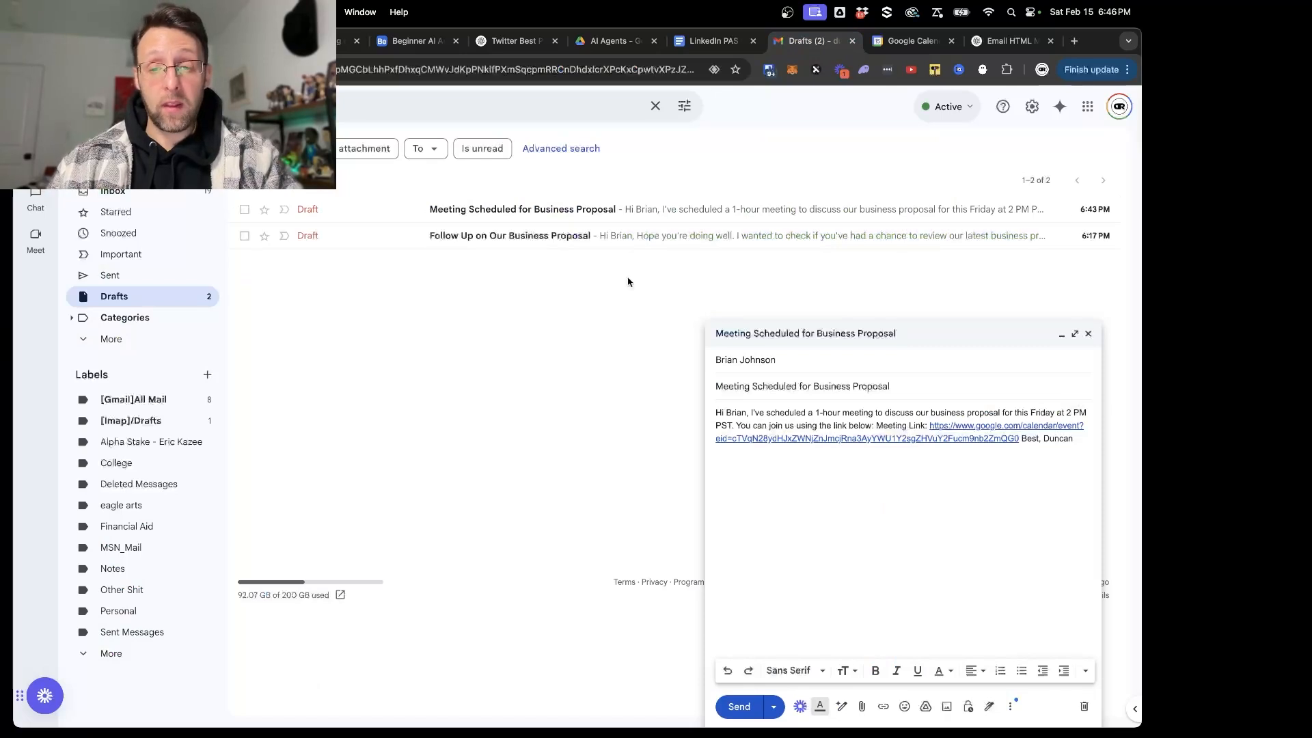
pyautogui.moveTo(807, 471); pyautogui.dragTo(926, 403)
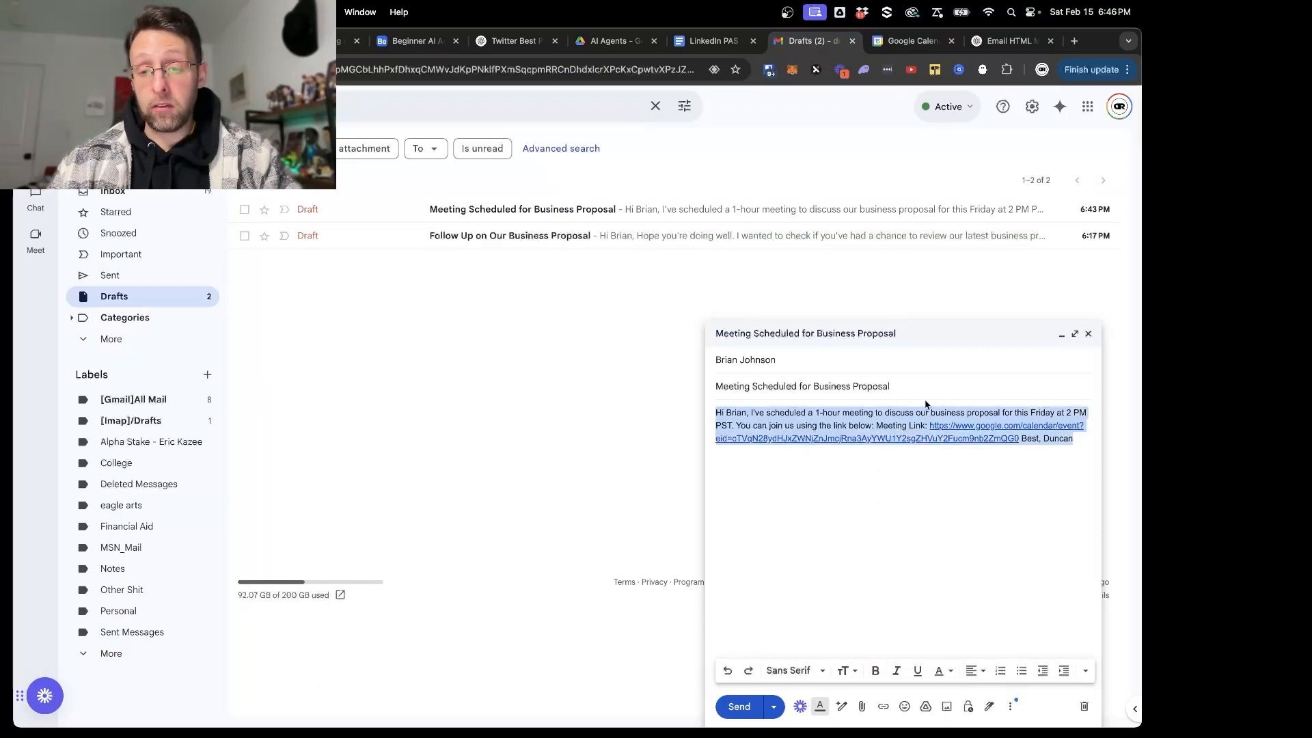
pyautogui.click(906, 499)
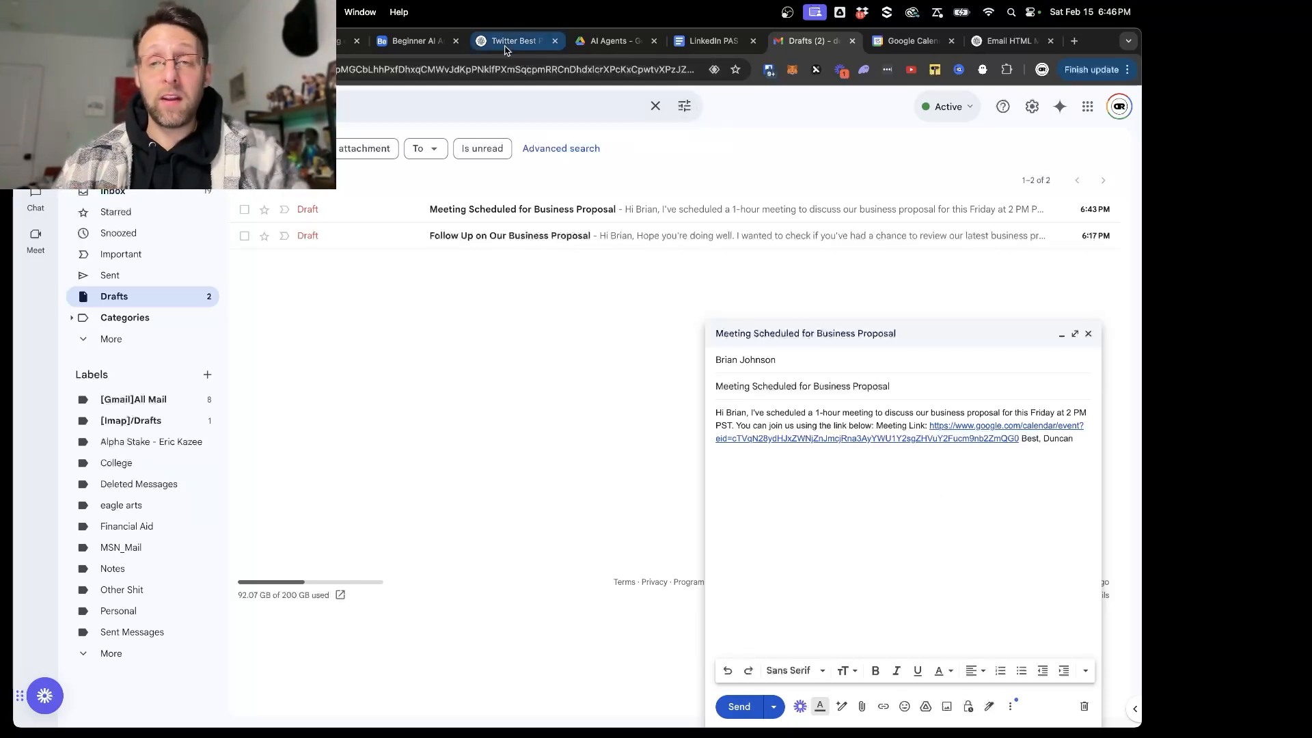
pyautogui.click(130, 41)
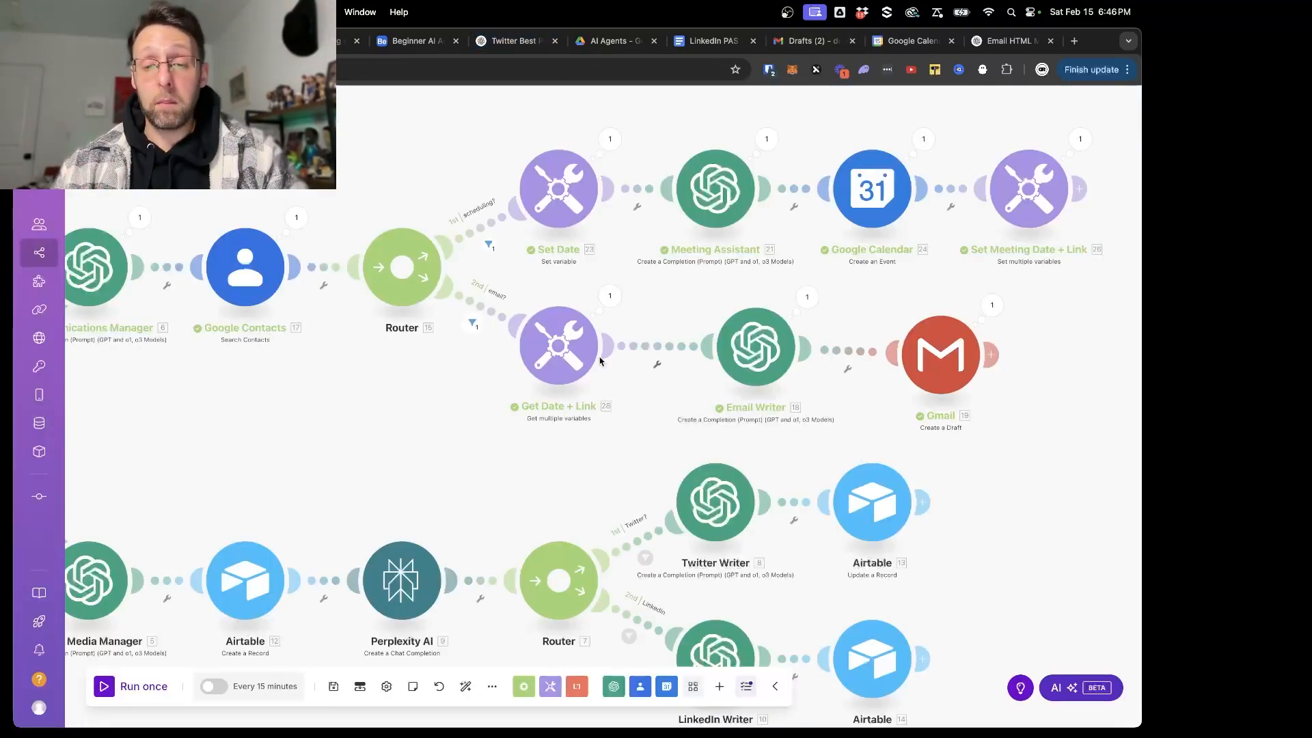
# - Open the Email Writer module's settings, get the HTML version of the email from the ChatGPT conversation, and return to the Make scenario
pyautogui.click(752, 360)
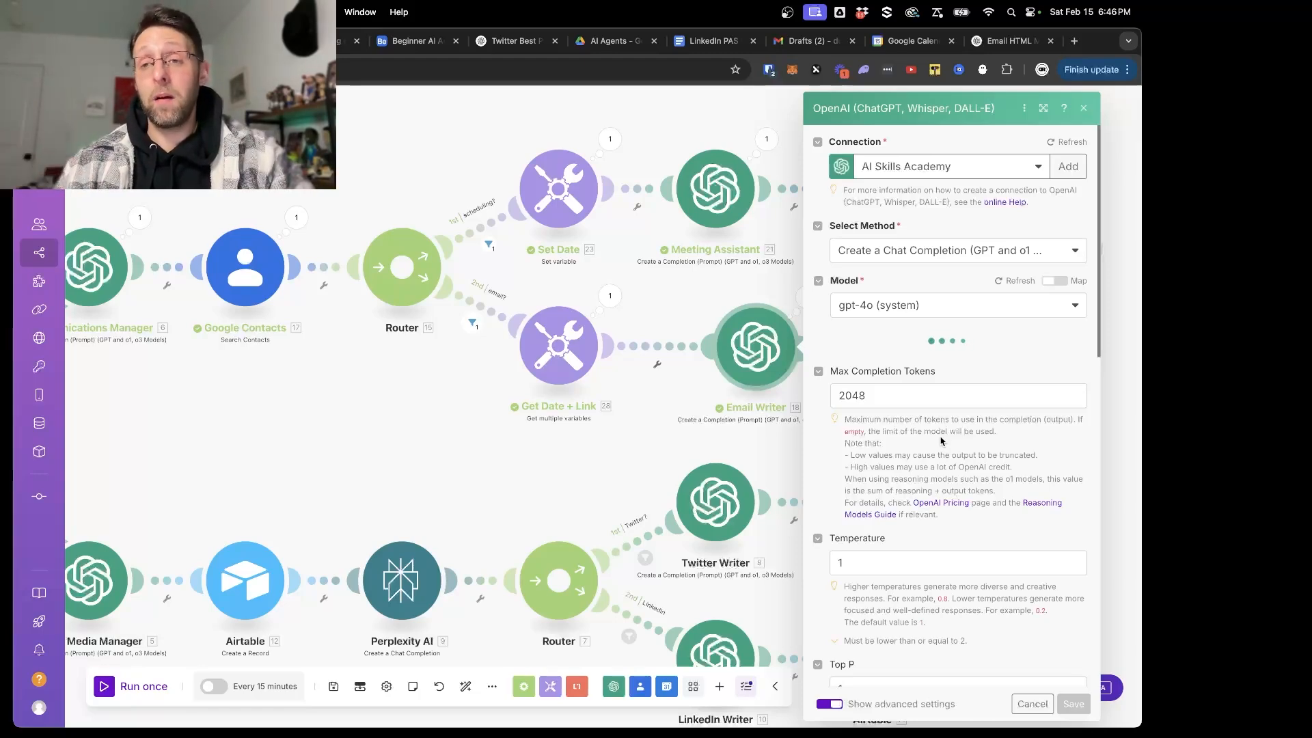
pyautogui.click(1018, 42)
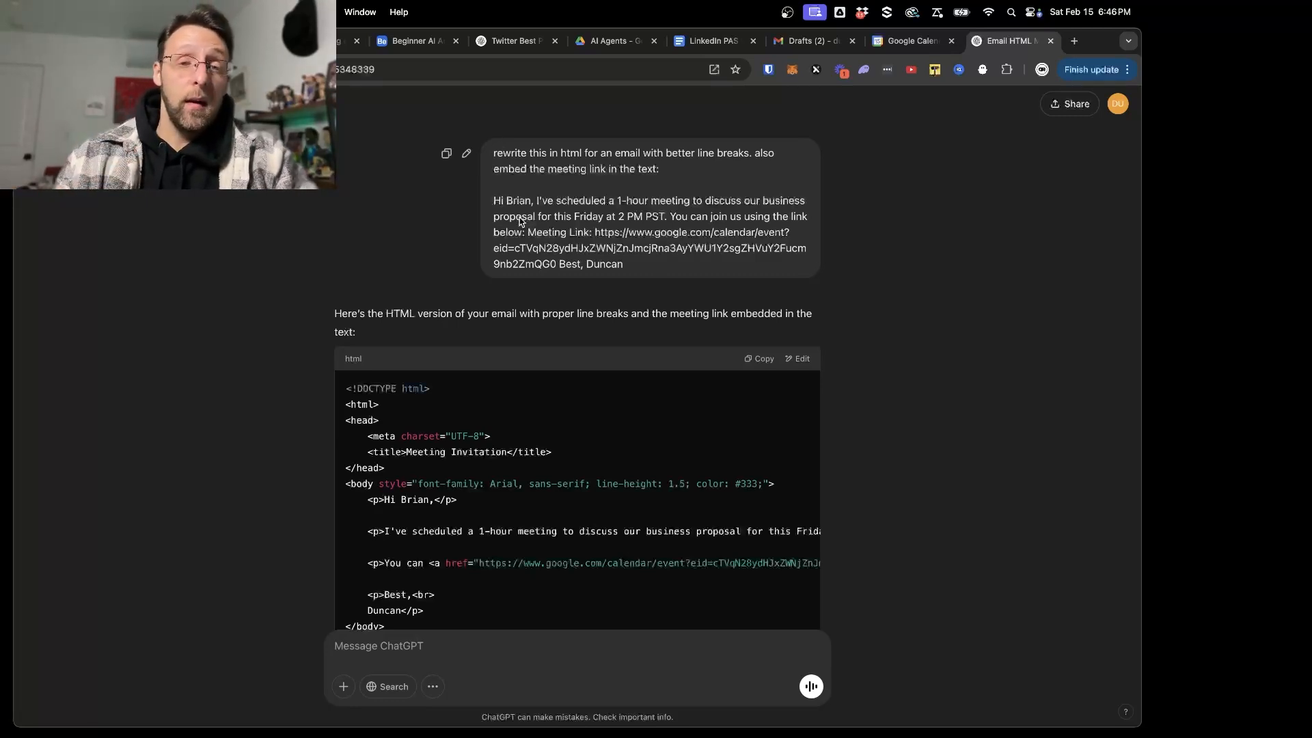
pyautogui.scroll(-3, 567, 557)
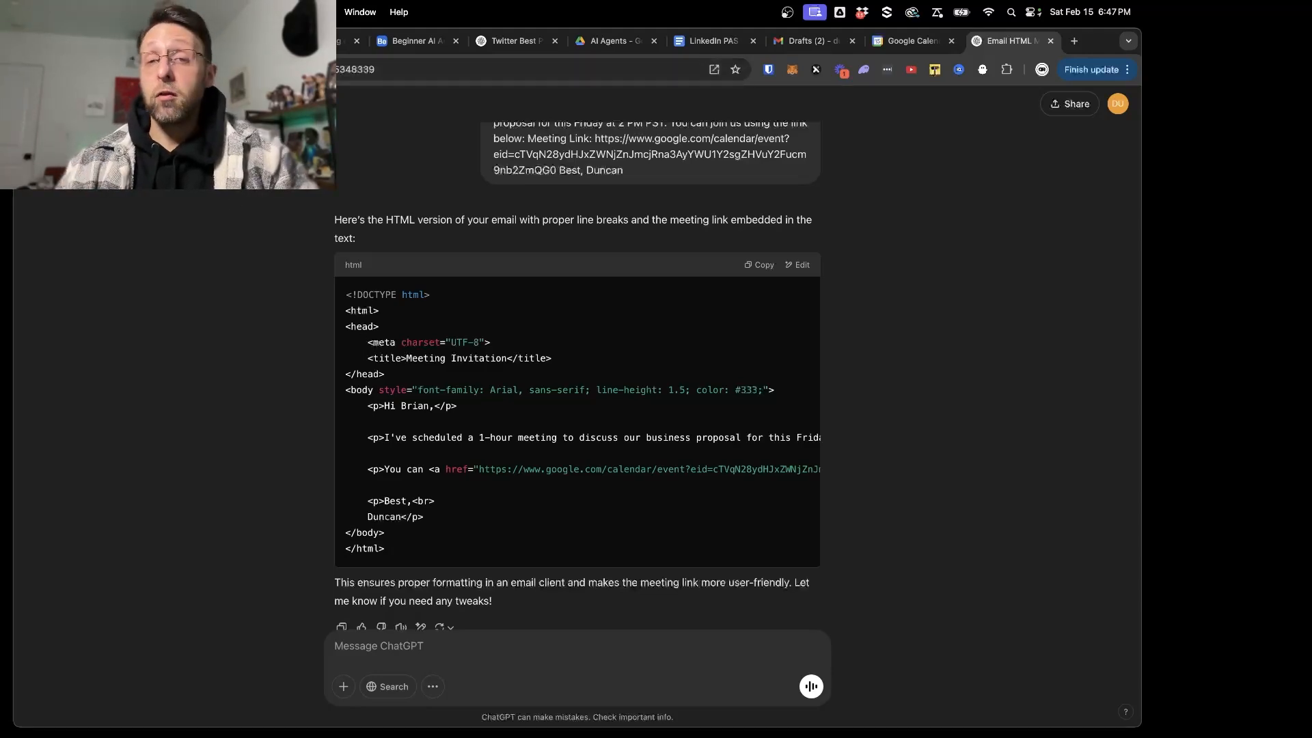
pyautogui.click(121, 41)
# - Add a third message to the Email Writer module and set its role to User
pyautogui.click(872, 646)
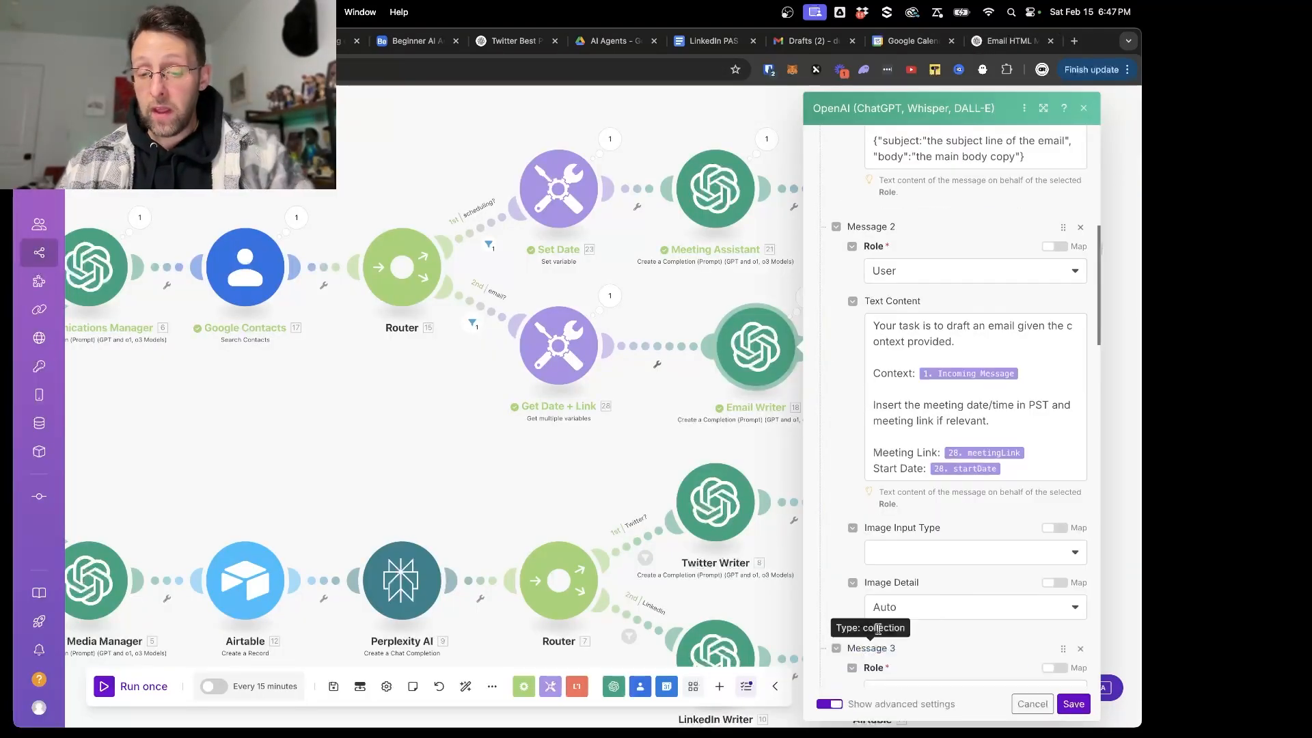
pyautogui.scroll(-3, 888, 632)
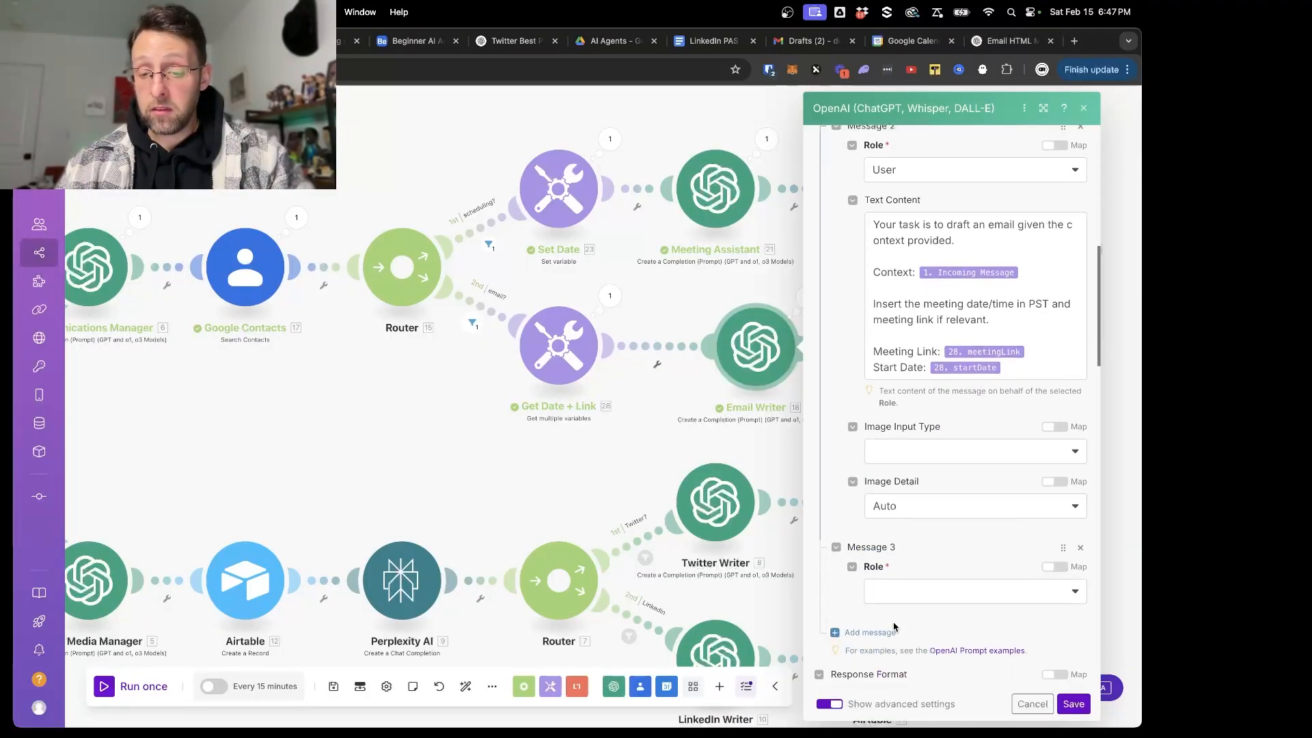
pyautogui.click(932, 585)
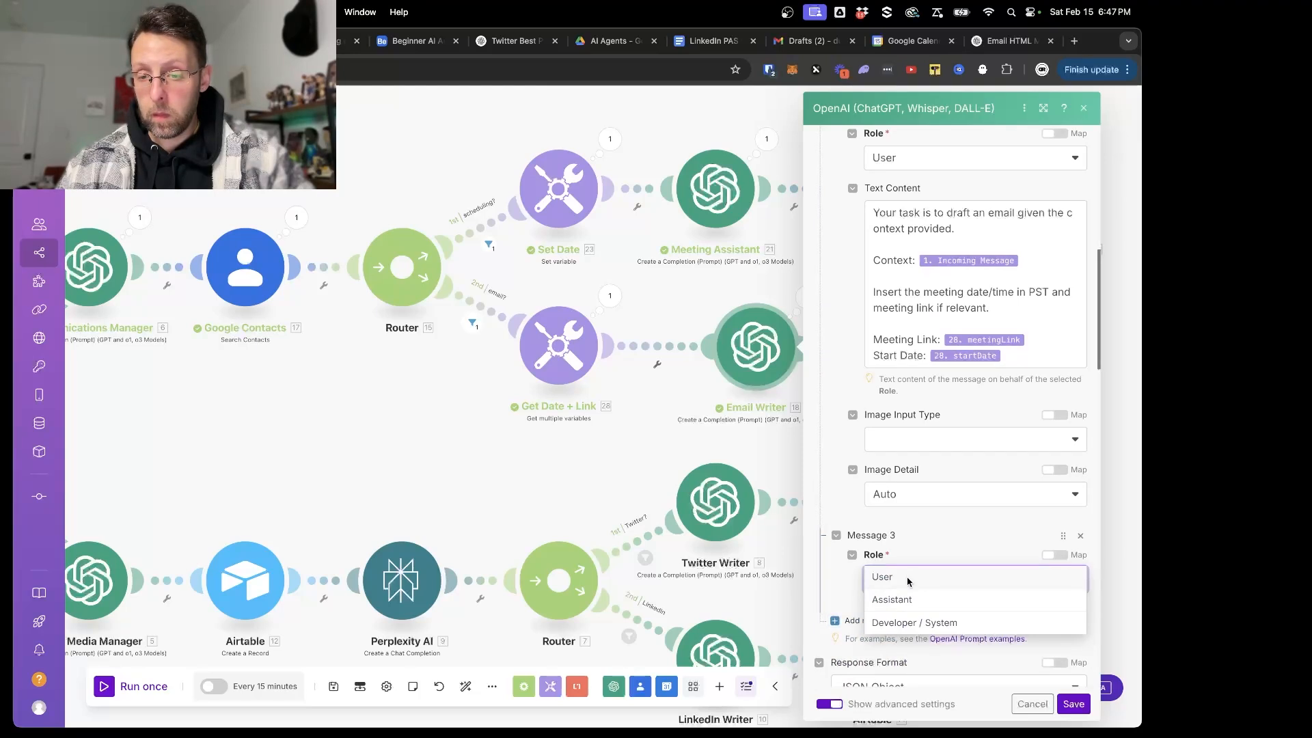
pyautogui.click(909, 582)
# - Enter "The body should be written in HTML format using appropriate line breaks and embedded meeting links." as the text content of Message 3
pyautogui.click(903, 638)
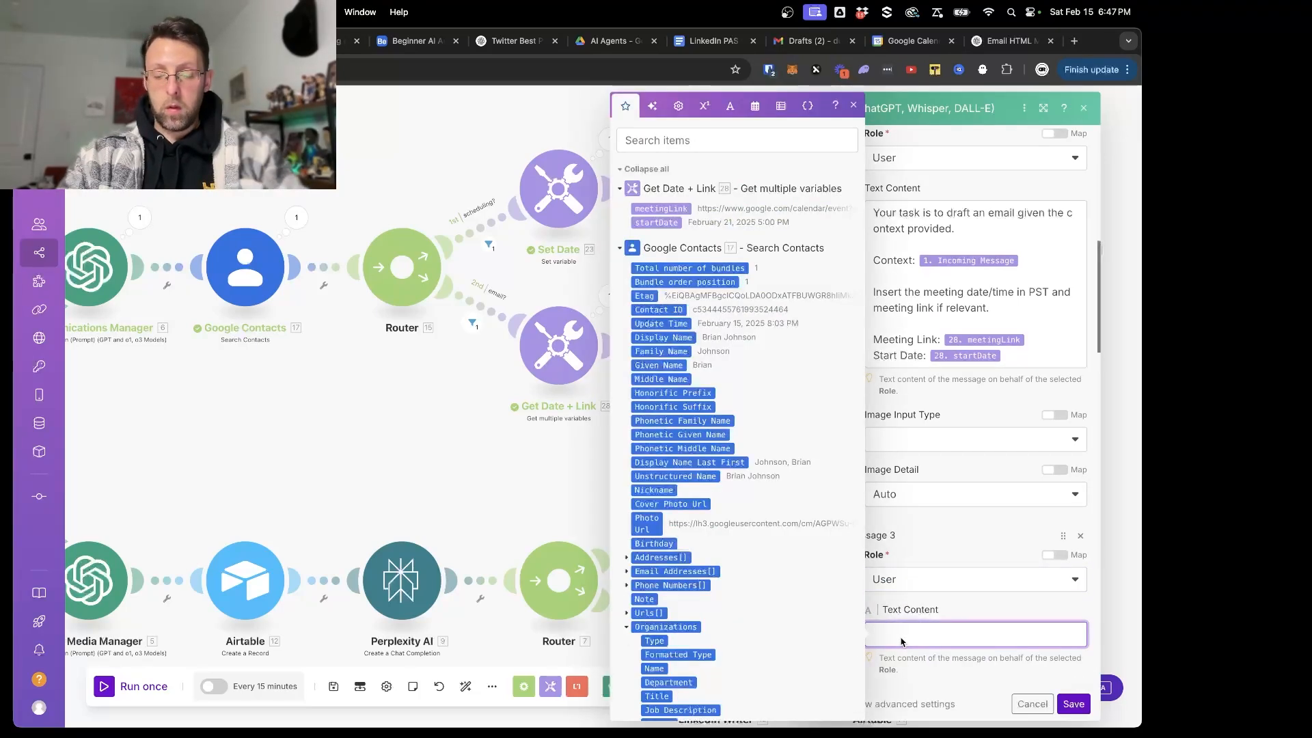
pyautogui.write('The body should be written in')
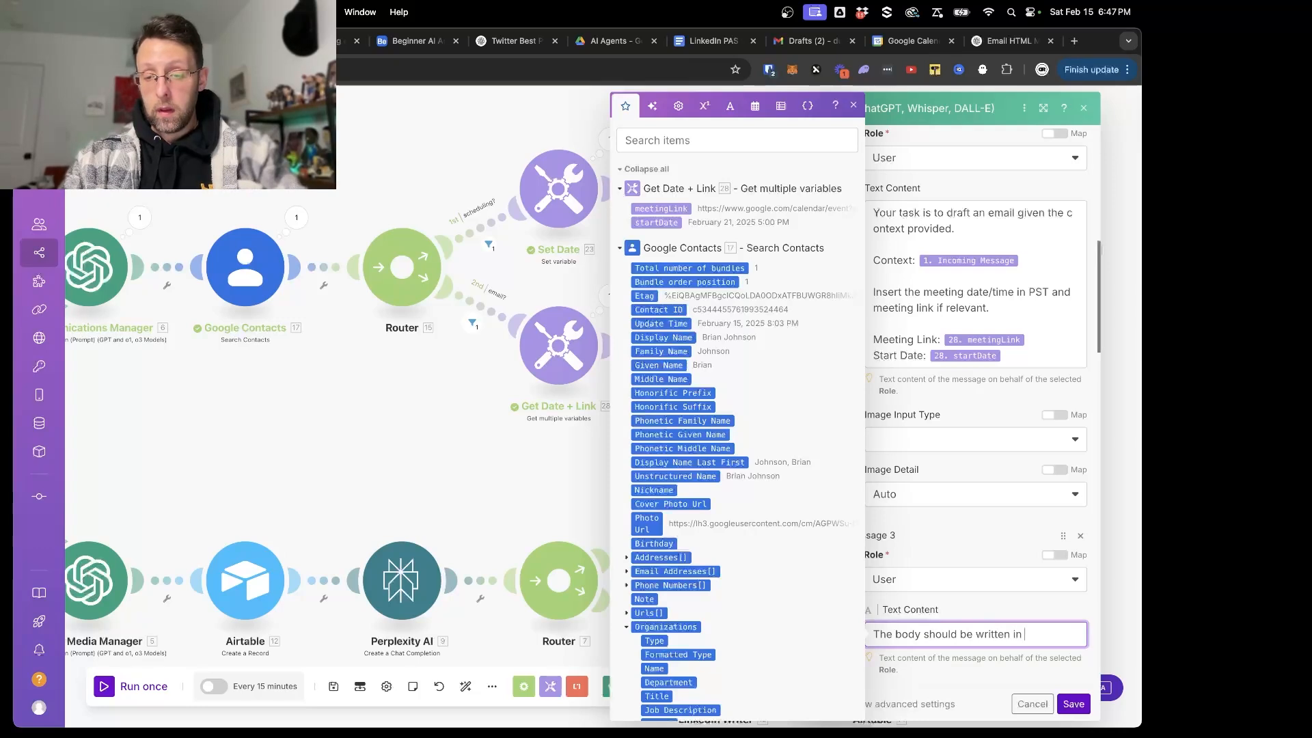
pyautogui.write(' HTML ')
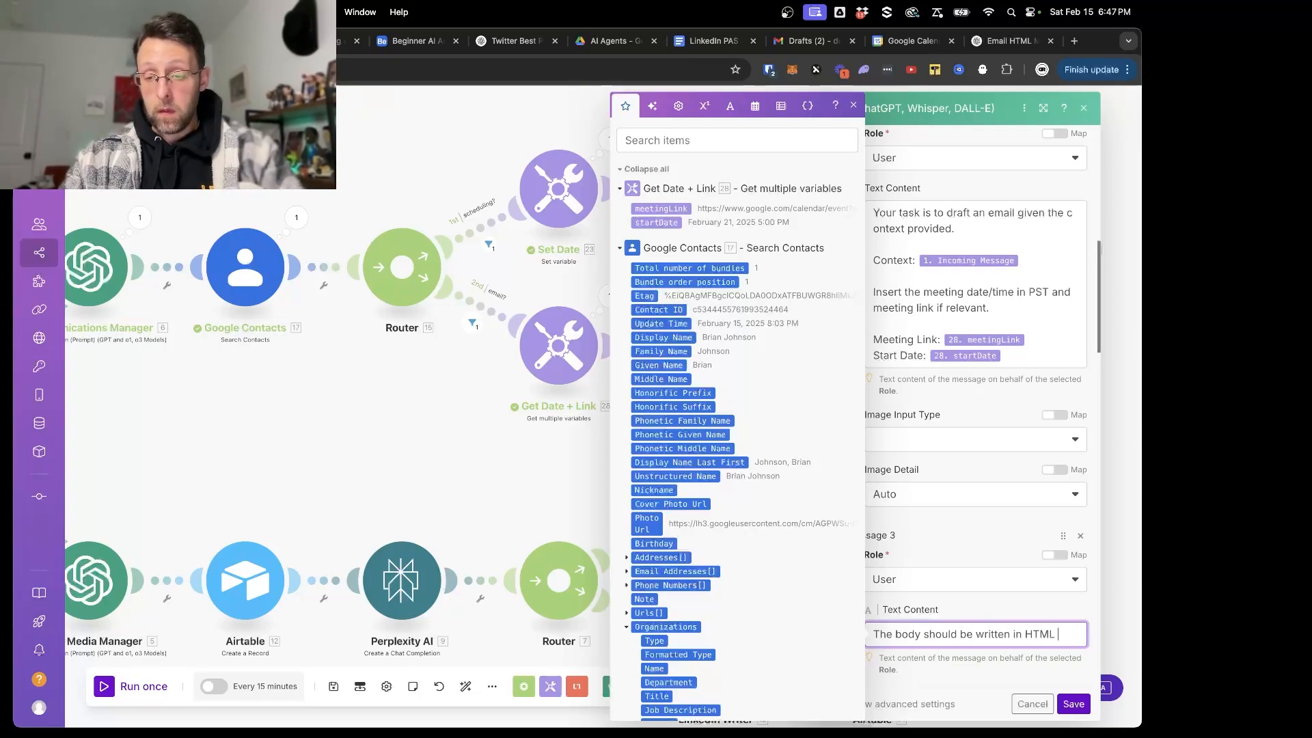
pyautogui.write('format using appropriate line breaks and')
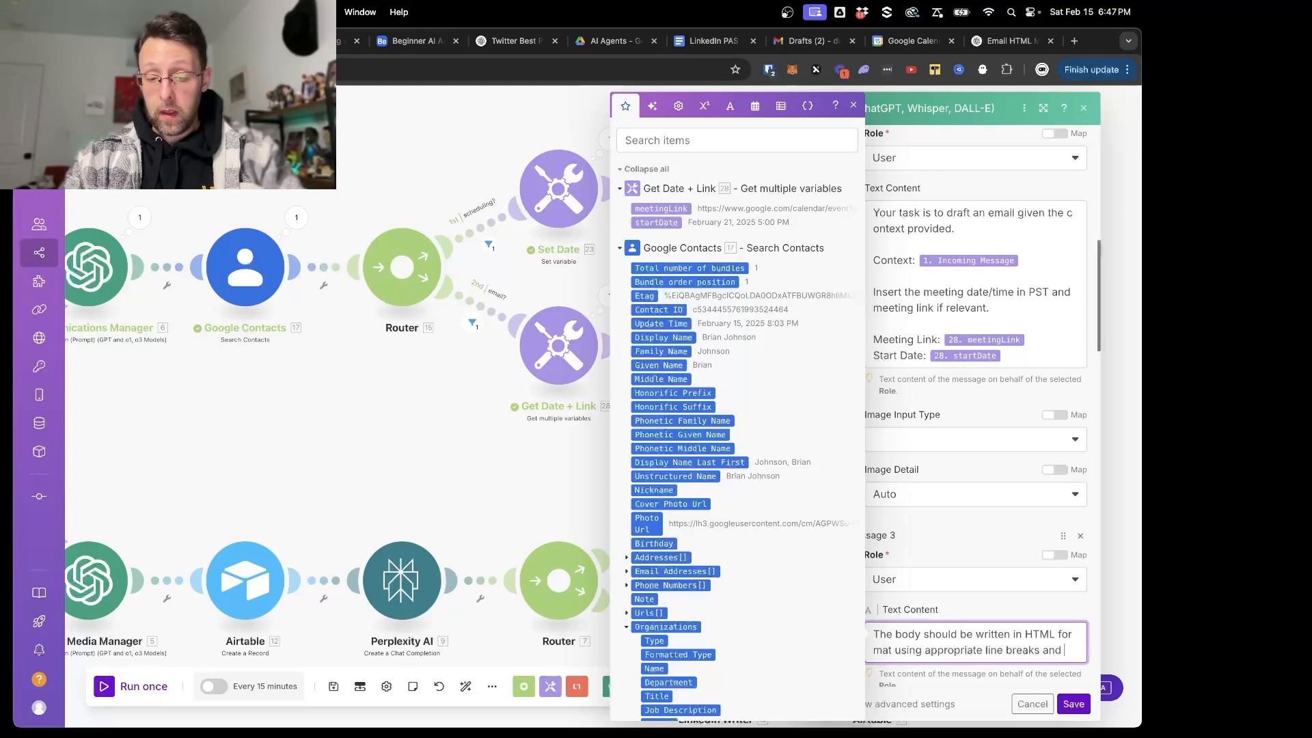
pyautogui.write('embedded')
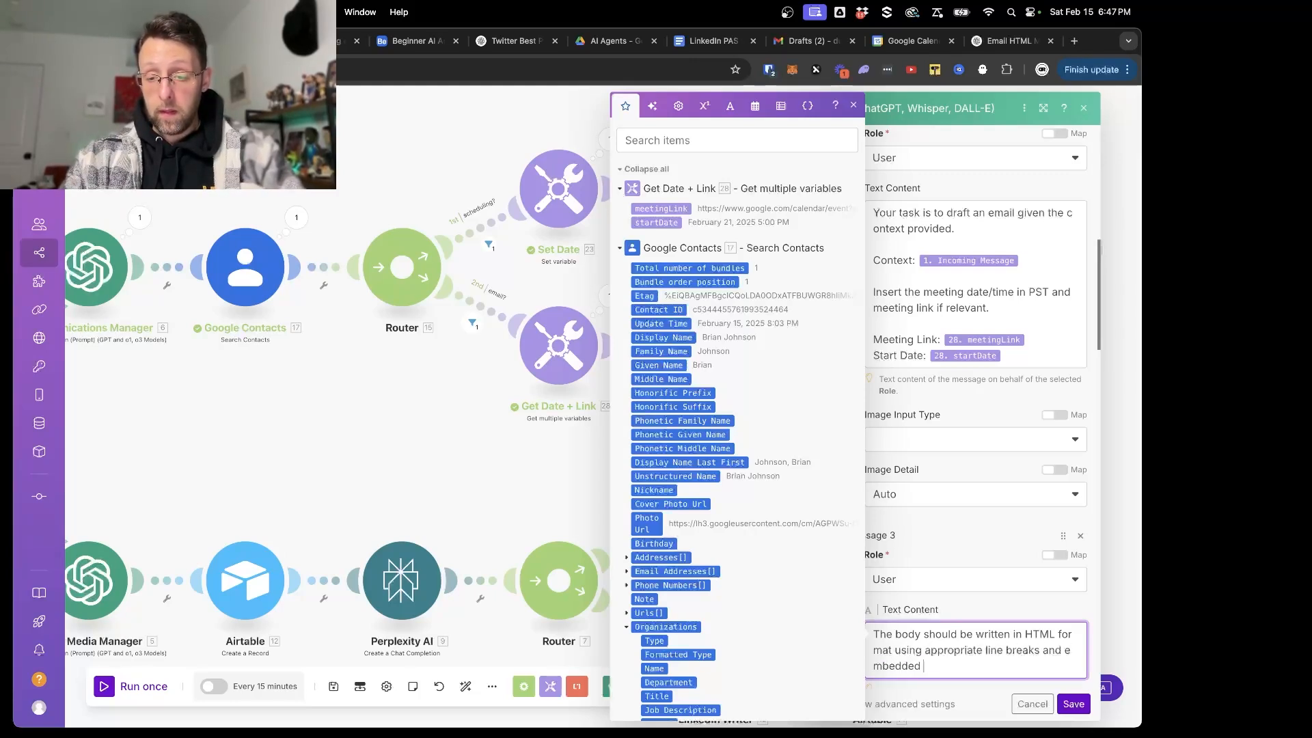
pyautogui.write(' meeting linke')
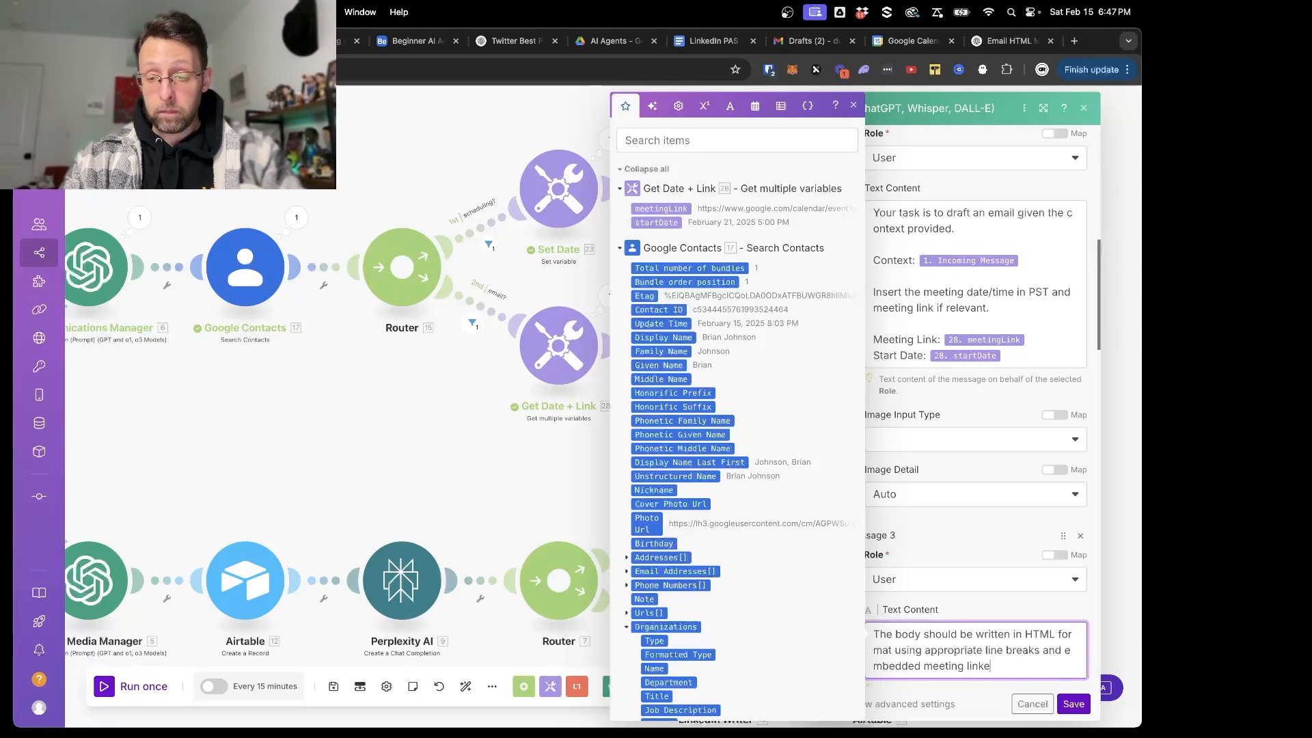
pyautogui.write('.')
# - Append "Example:" and the copied HTML email code to Message 3, and save the Email Writer module
pyautogui.press('Return')
pyautogui.press('Return')
pyautogui.write('Example:')
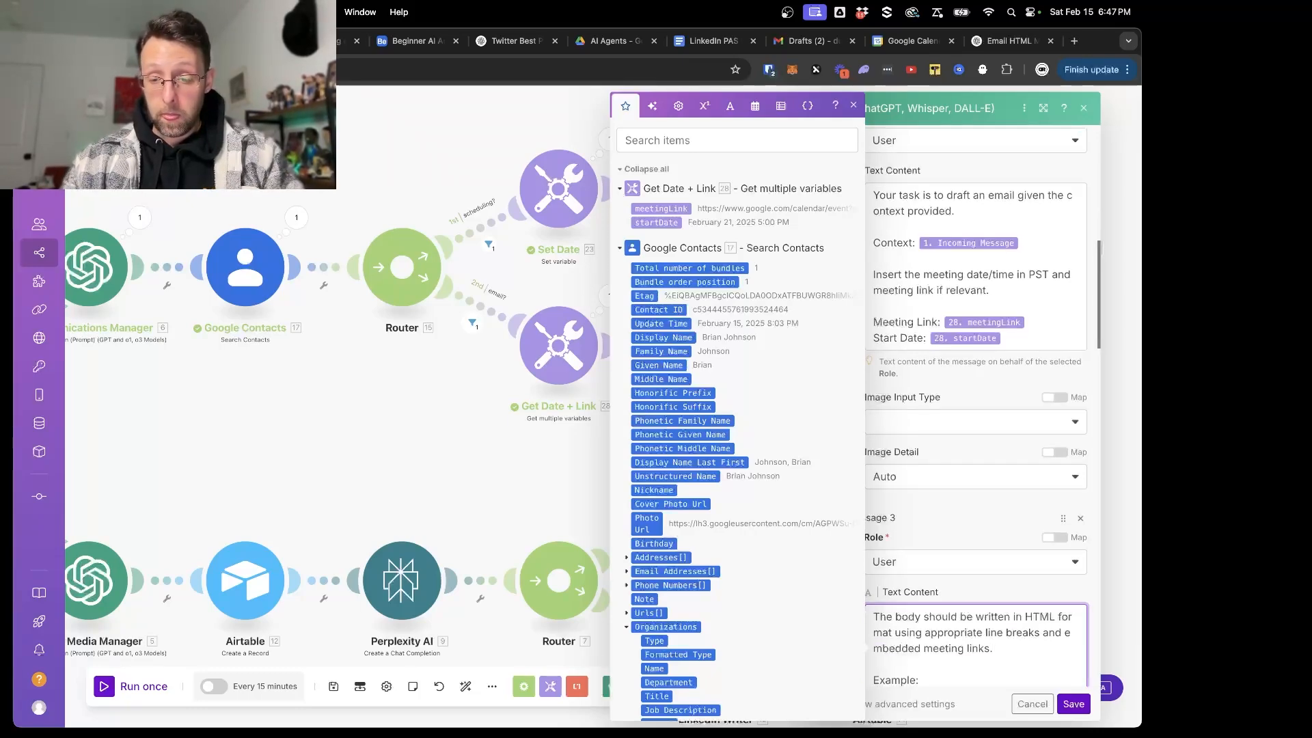
pyautogui.scroll(-4, 932, 671)
pyautogui.press('super+v')
pyautogui.scroll(3, 978, 482)
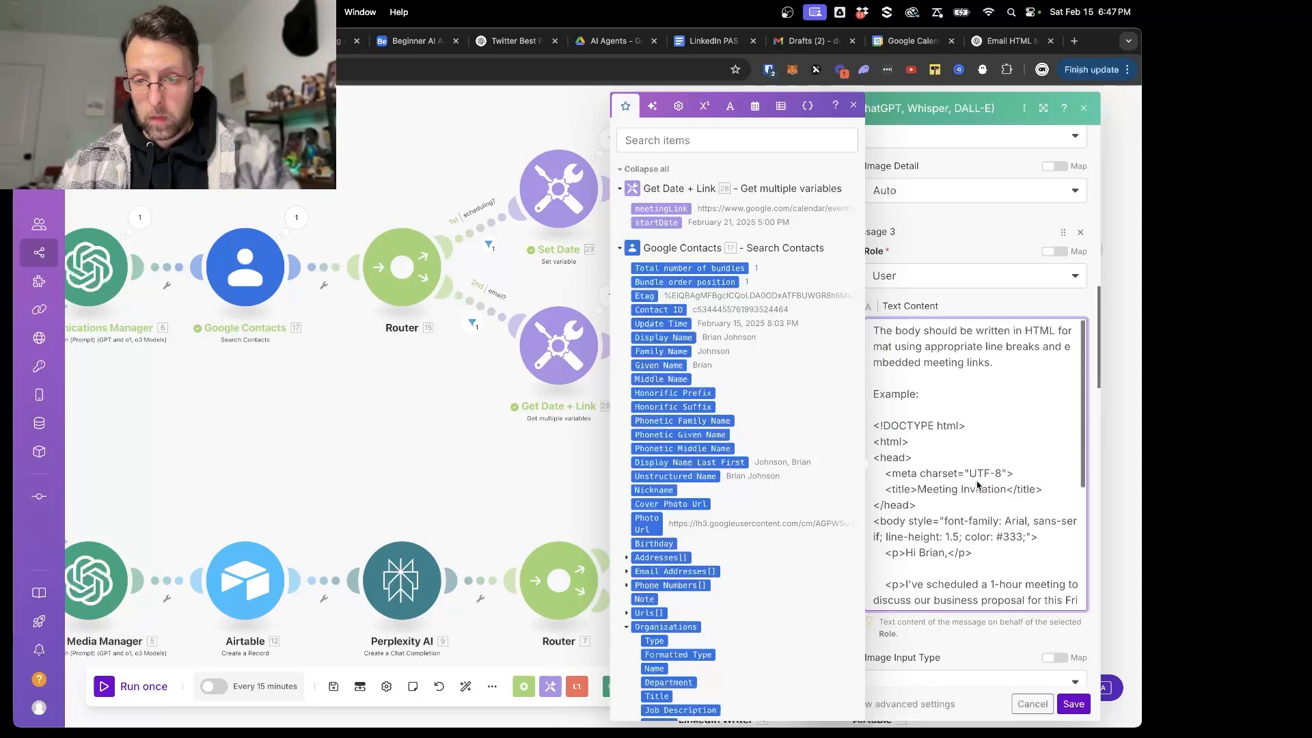
pyautogui.click(1074, 704)
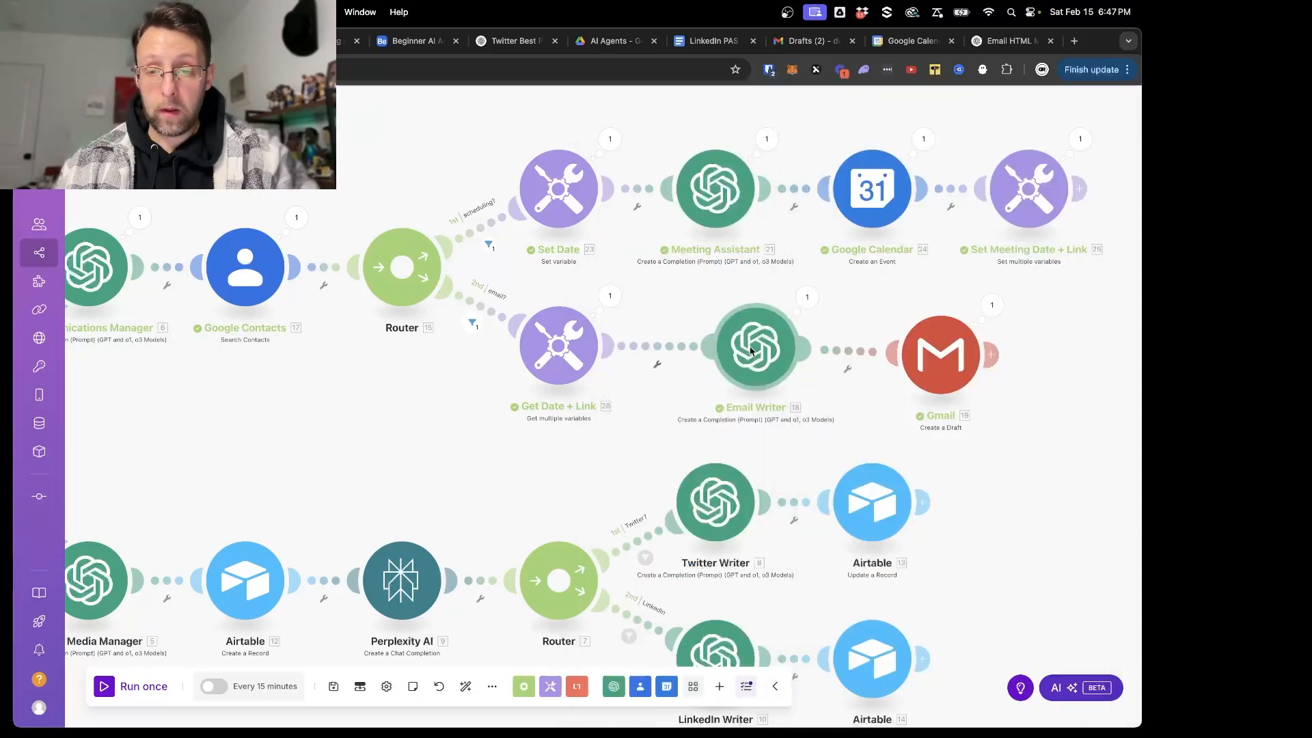
# - Review the Incoming Message value in the Input Message module, covering both the meeting and email requests, and save it
pyautogui.scroll(-3, 750, 351)
pyautogui.moveTo(155, 504); pyautogui.dragTo(530, 498)
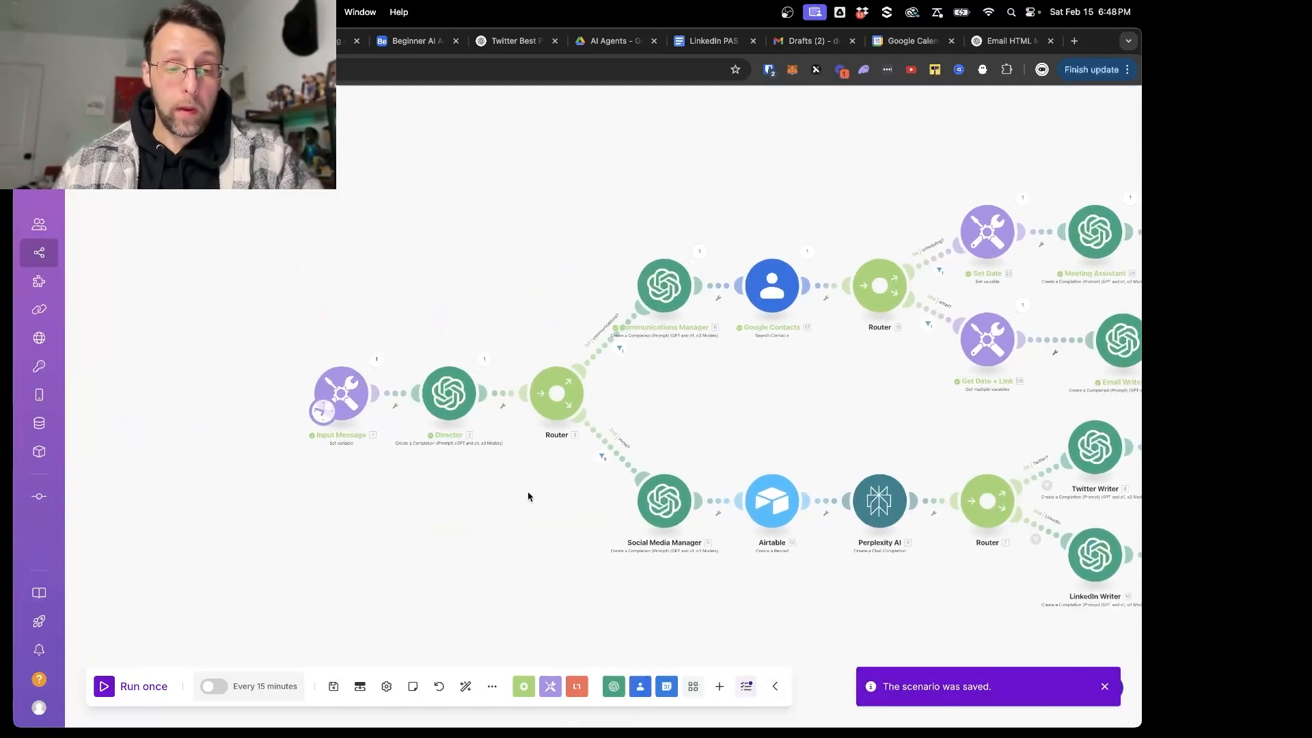
pyautogui.scroll(5, 320, 492)
pyautogui.click(369, 383)
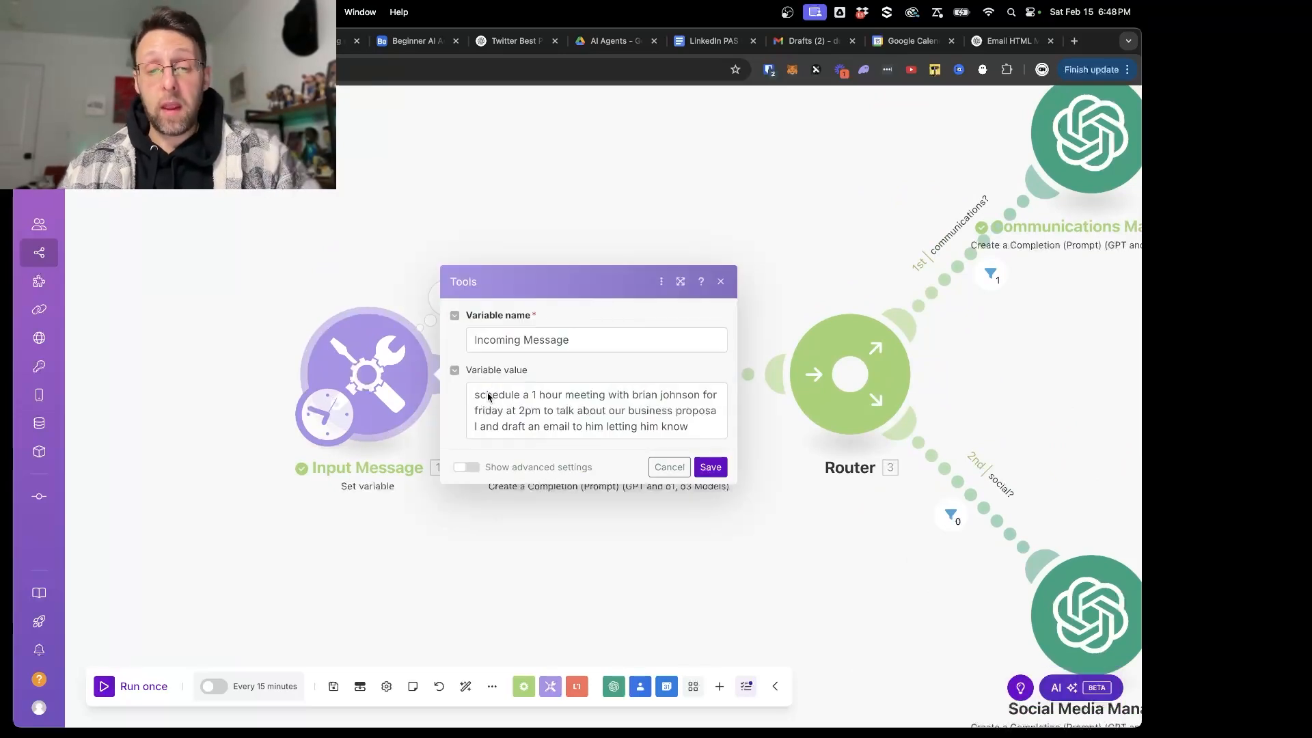
pyautogui.moveTo(488, 396); pyautogui.dragTo(624, 396)
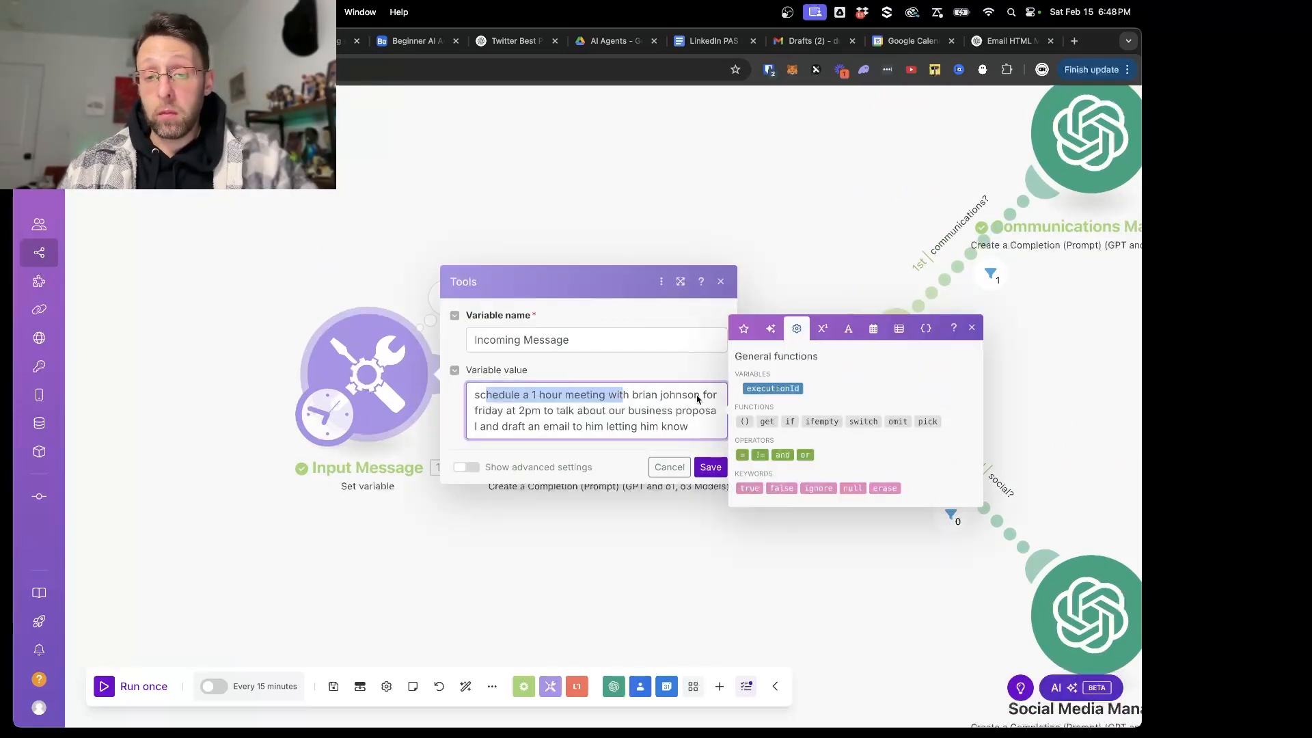
pyautogui.moveTo(492, 410); pyautogui.dragTo(697, 412)
pyautogui.moveTo(487, 426); pyautogui.dragTo(605, 427)
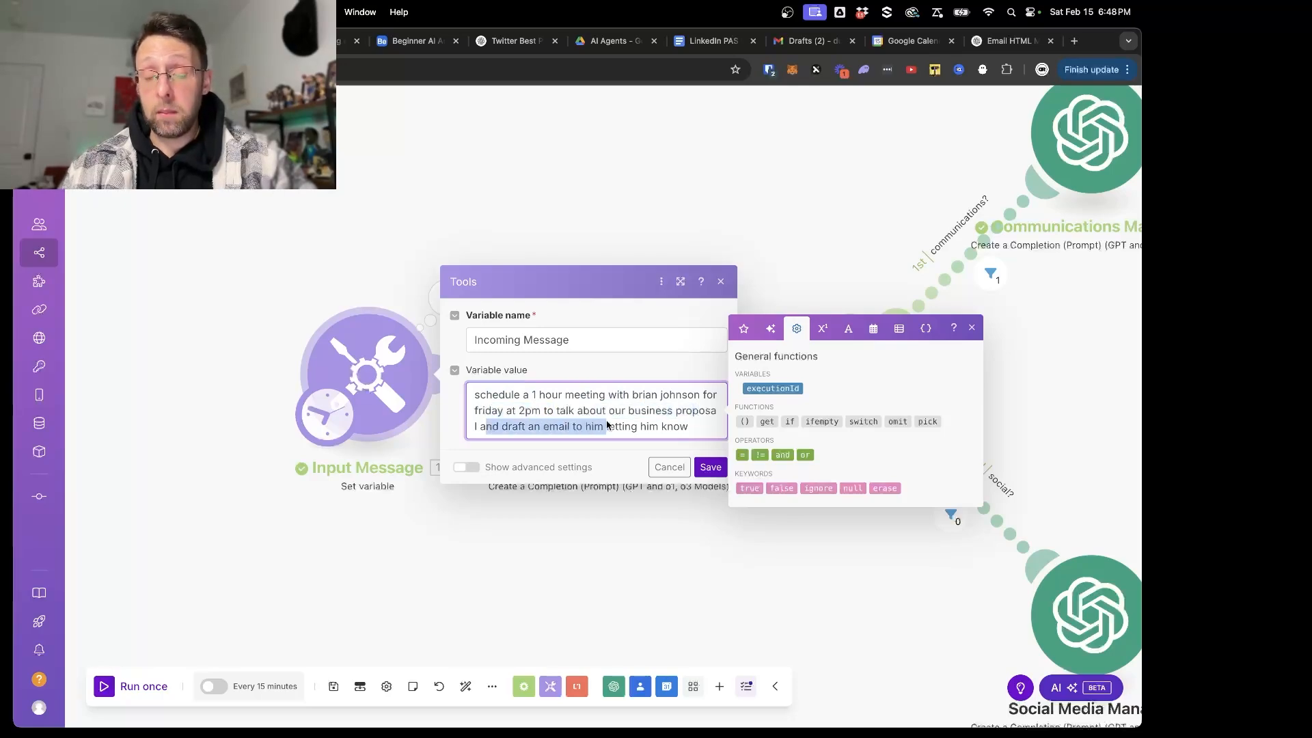
pyautogui.click(705, 466)
# - Run the scenario once to test both the scheduling and email branches
pyautogui.scroll(-3, 789, 566)
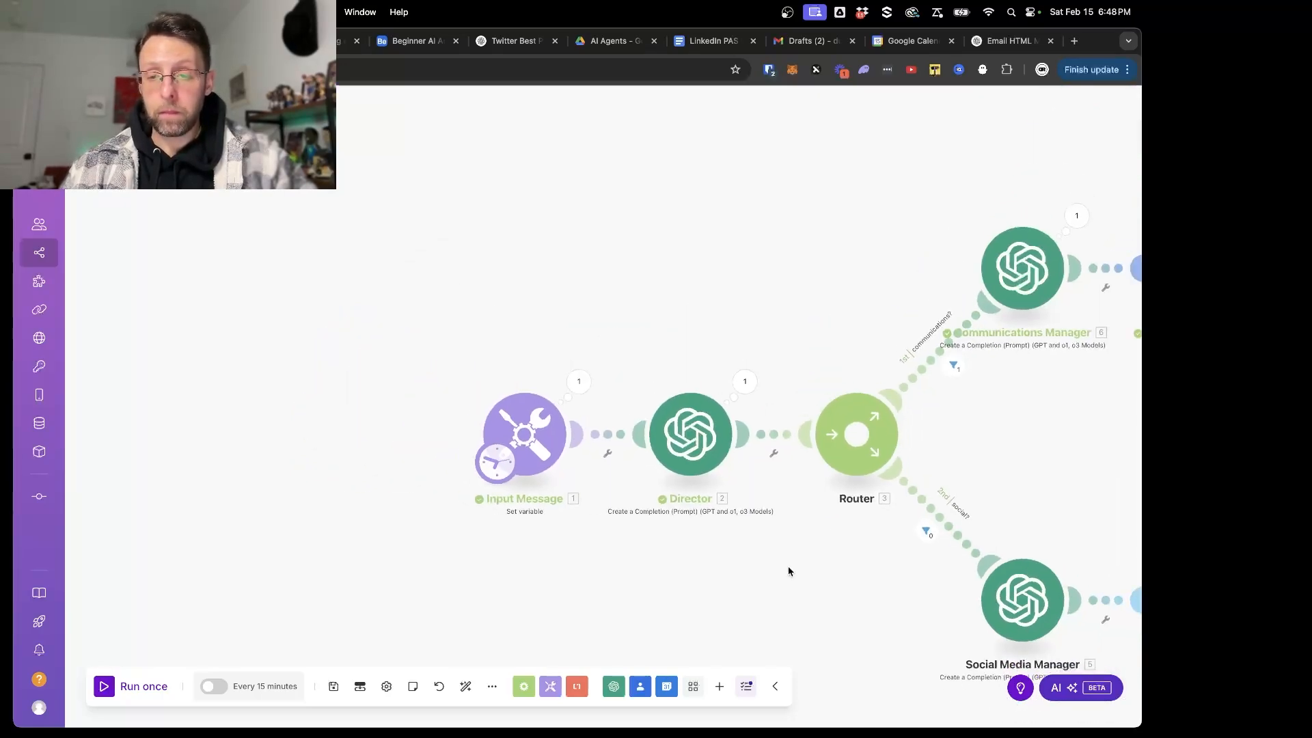
pyautogui.moveTo(1012, 437); pyautogui.dragTo(546, 507)
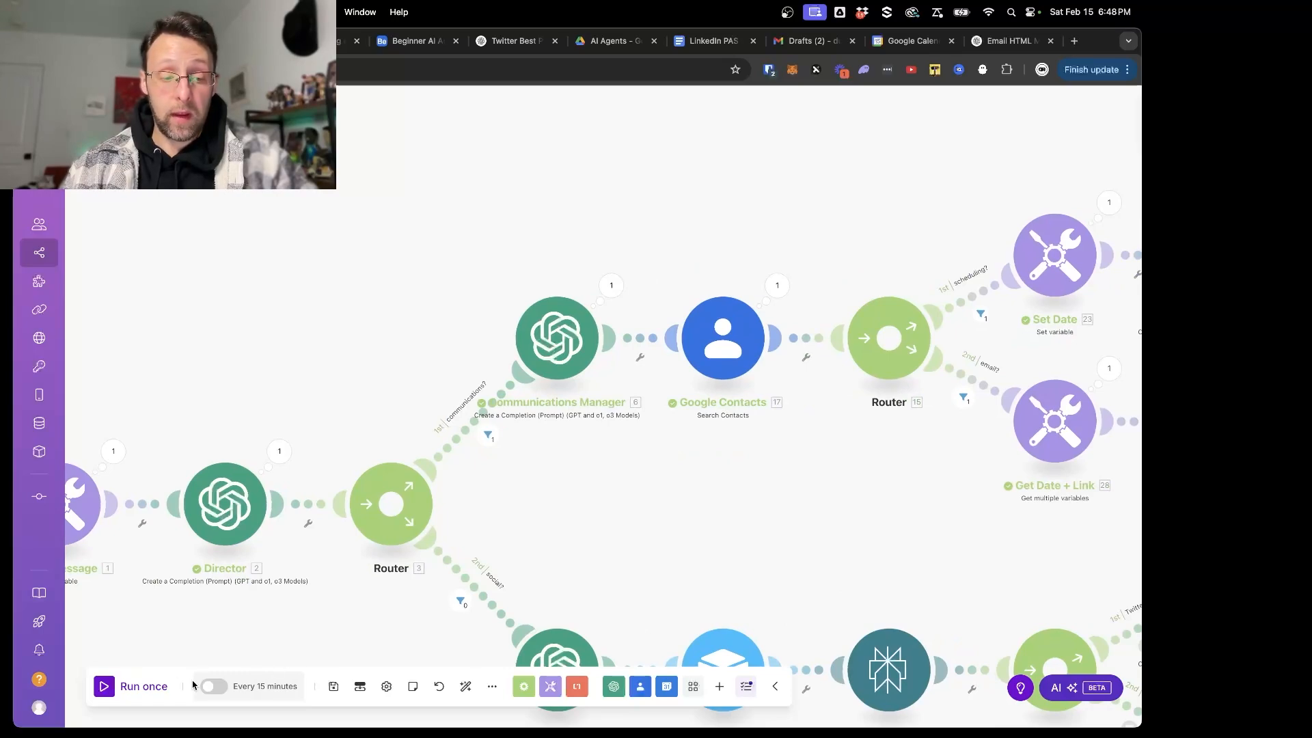
pyautogui.click(100, 689)
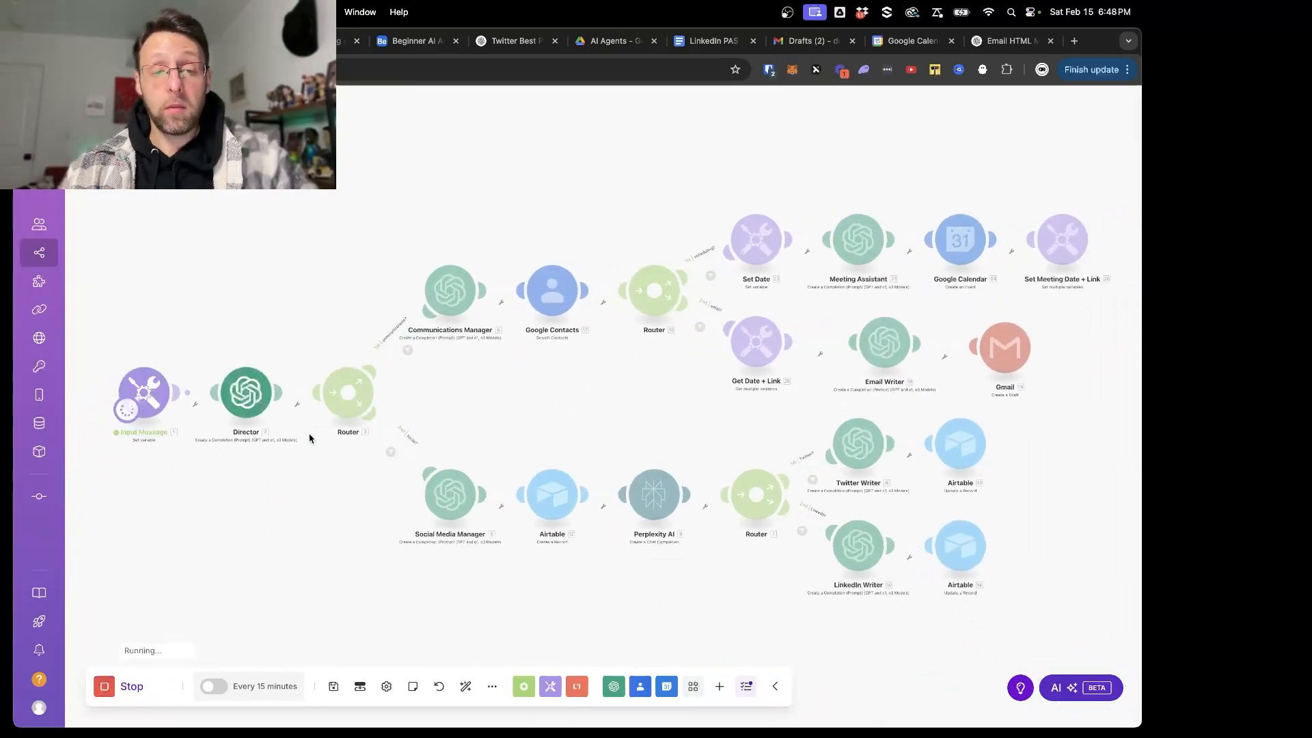
# - Inspect the Communications Manager's output result for the task type and contact name, and close the execution details
pyautogui.click(482, 259)
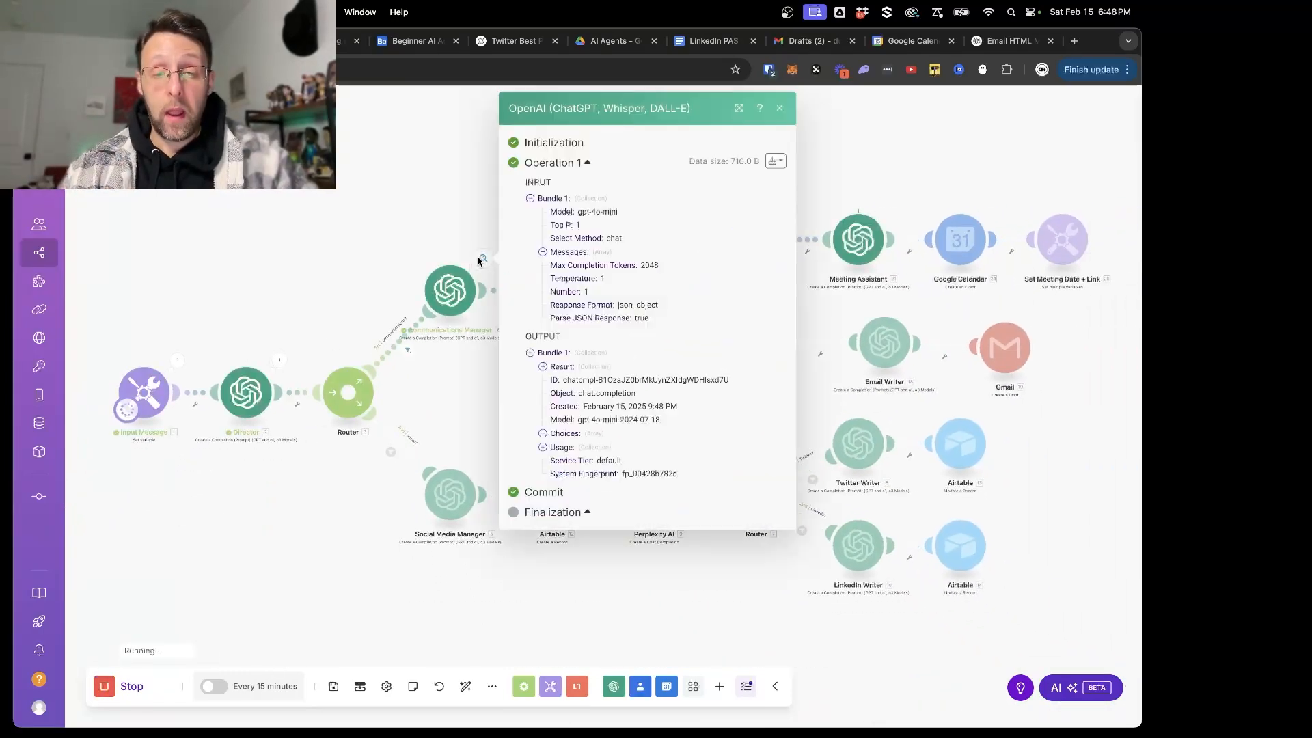
pyautogui.click(544, 366)
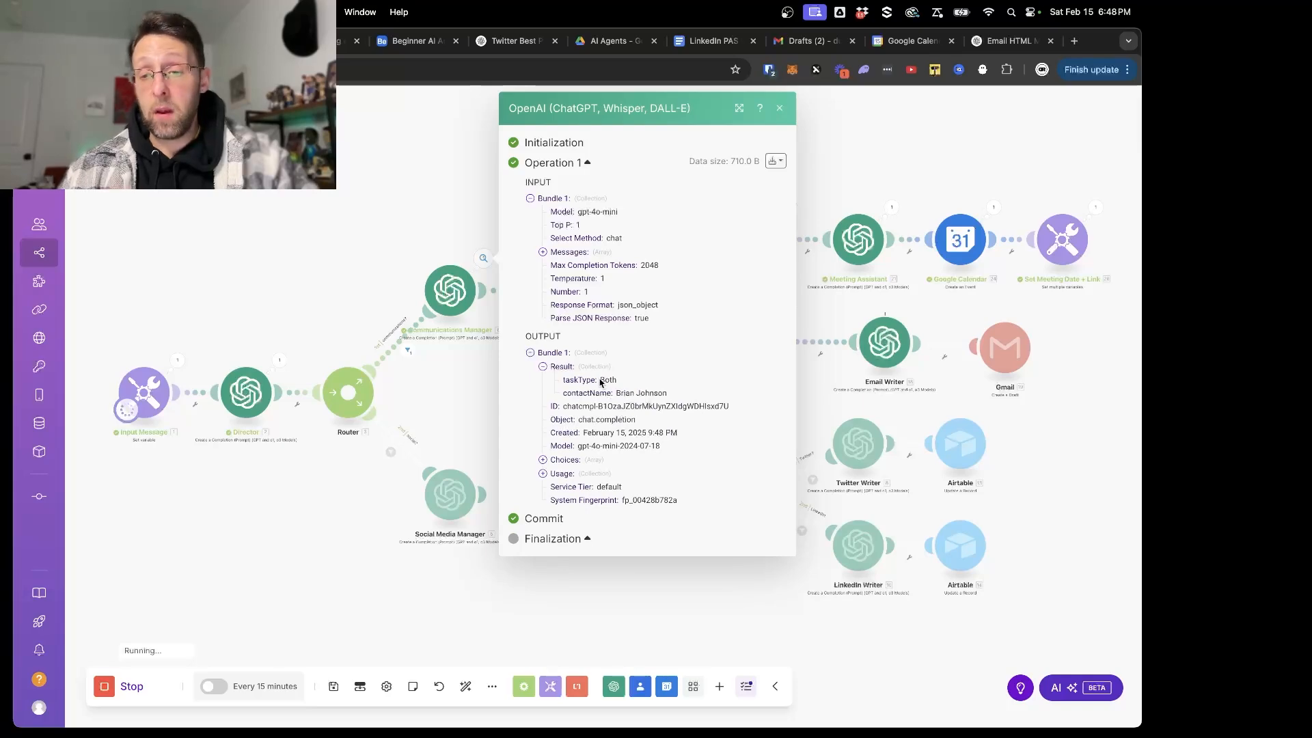
pyautogui.click(424, 166)
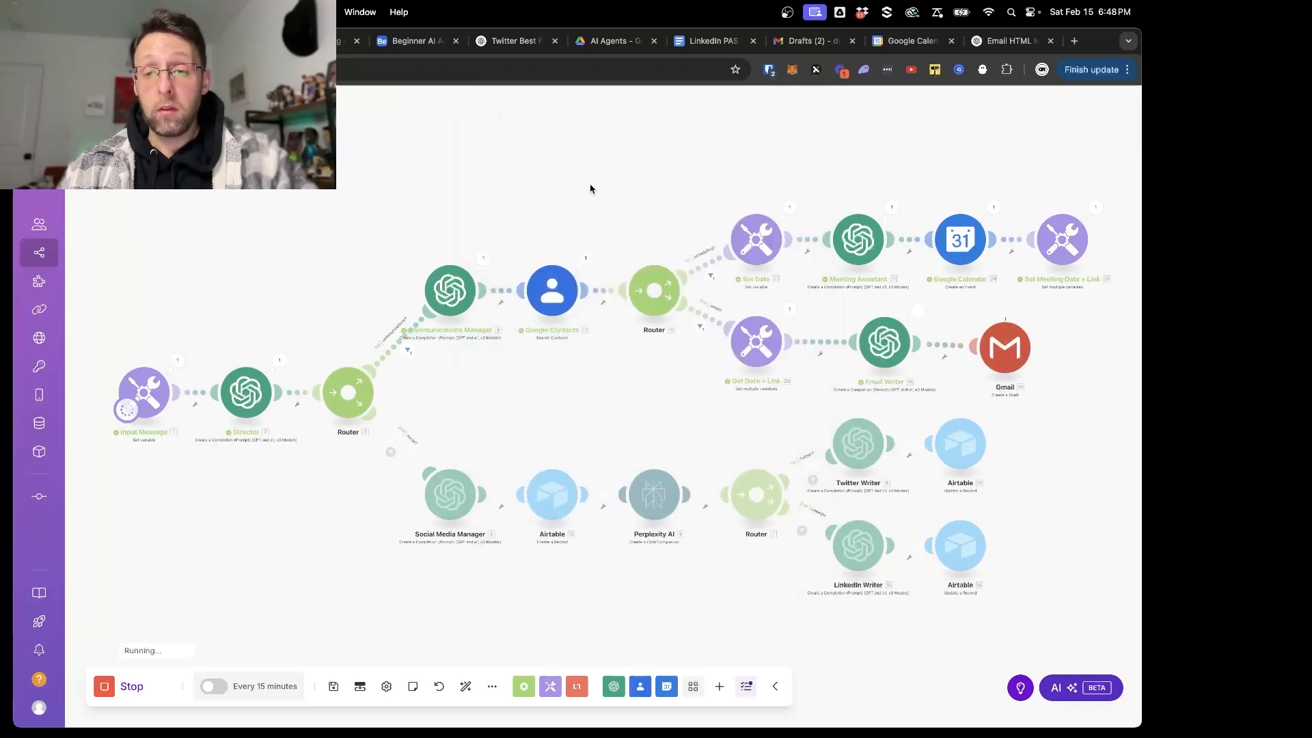
# - Examine the finished run, switch to Google Calendar, and close the old event's details to check Friday's meetings
pyautogui.scroll(3, 656, 186)
pyautogui.hscroll(5, 683, 205)
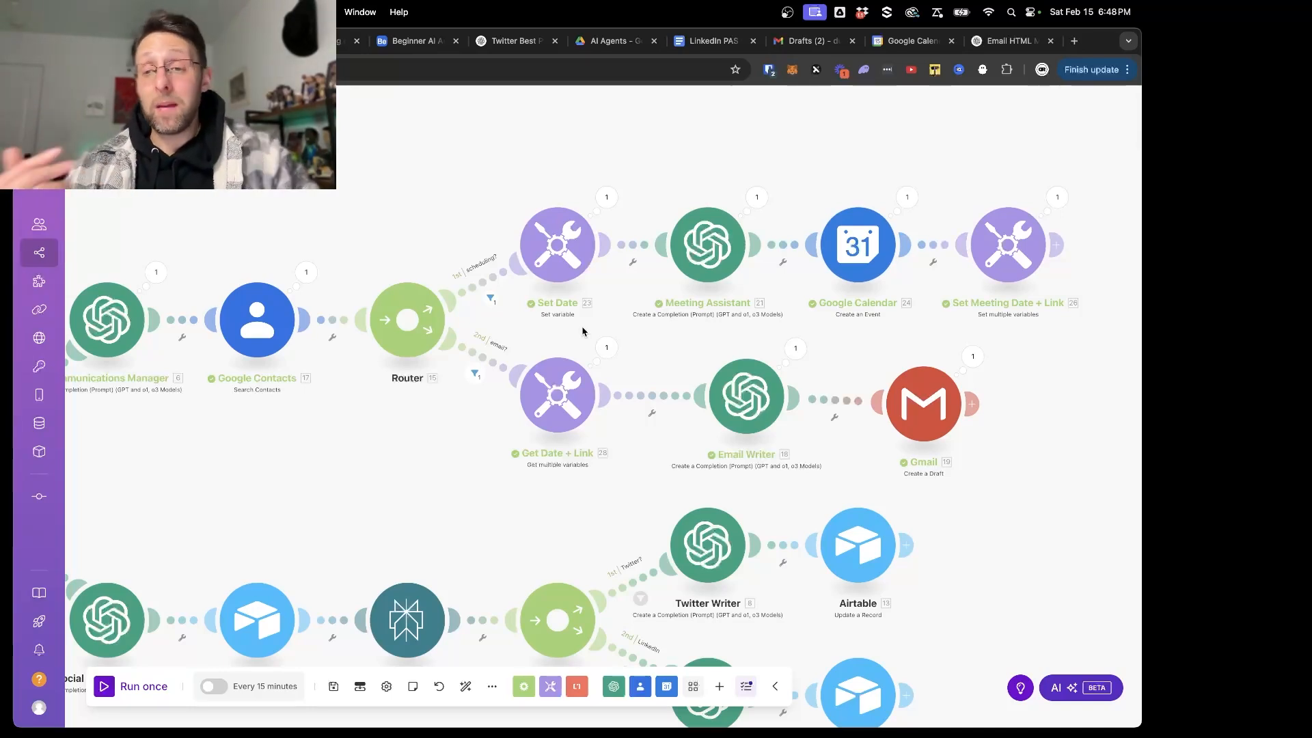
pyautogui.click(890, 49)
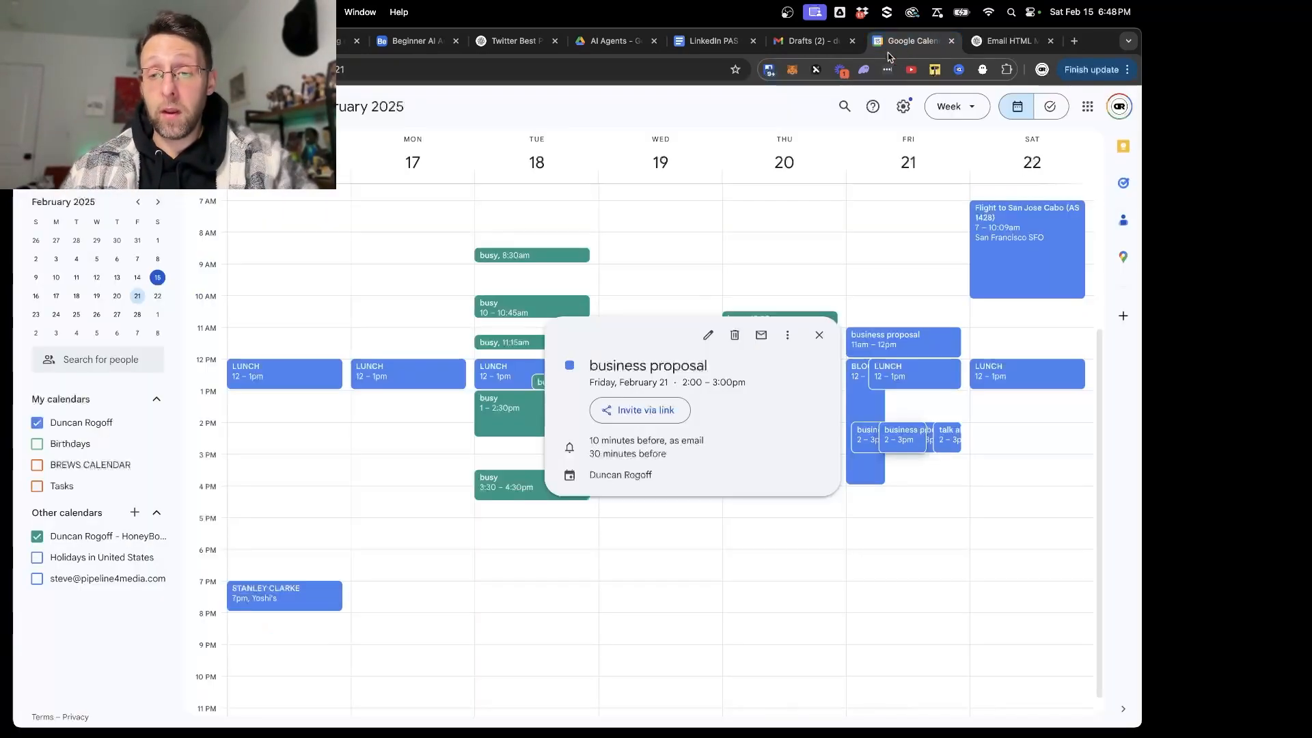
pyautogui.click(819, 335)
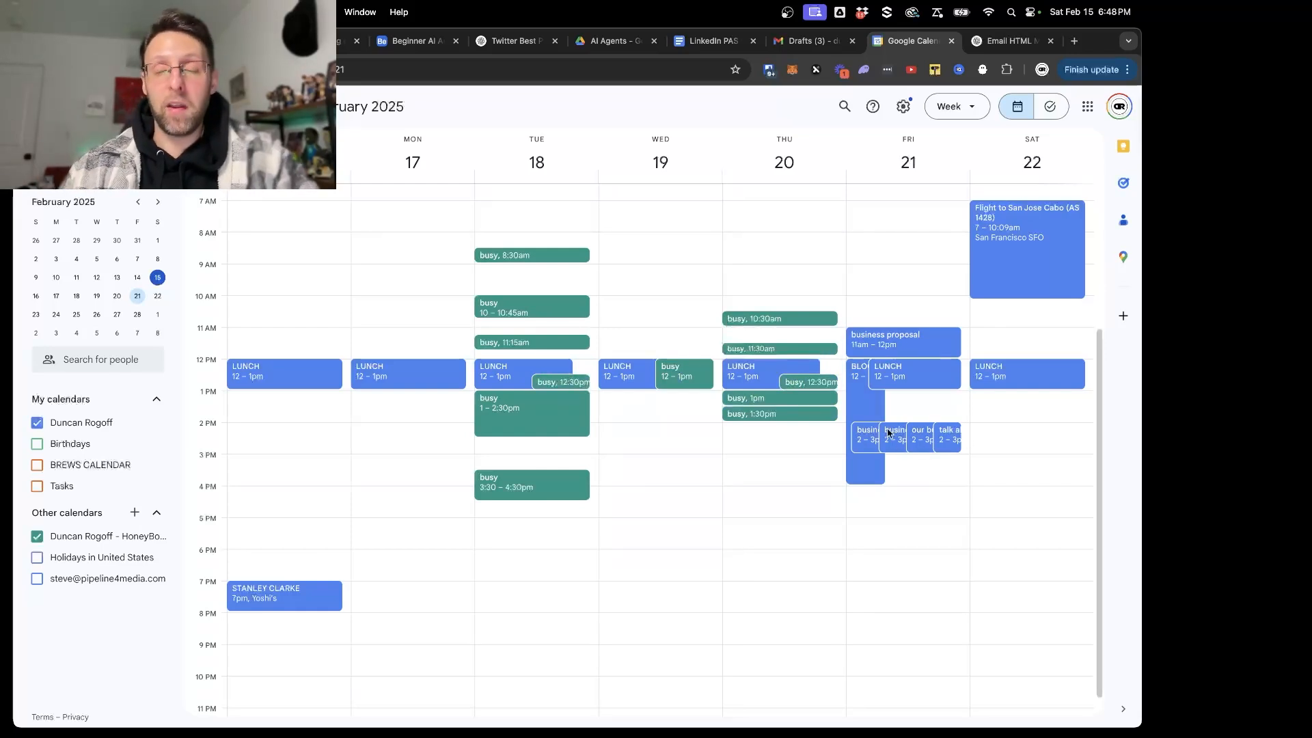
# - Switch to the Gmail drafts, close the old draft, and check the formatting, date and link in "Meeting Invitation: Business Proposal Discussion"
pyautogui.click(811, 43)
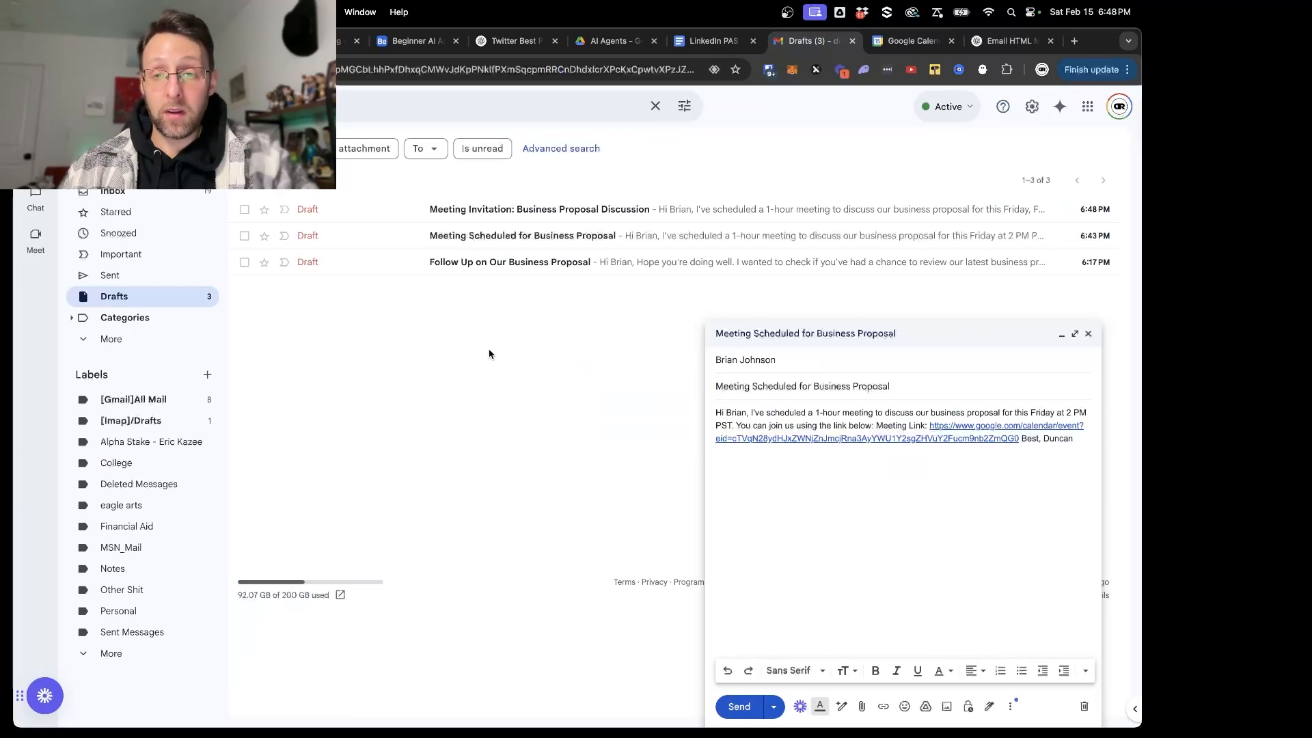
pyautogui.click(1089, 334)
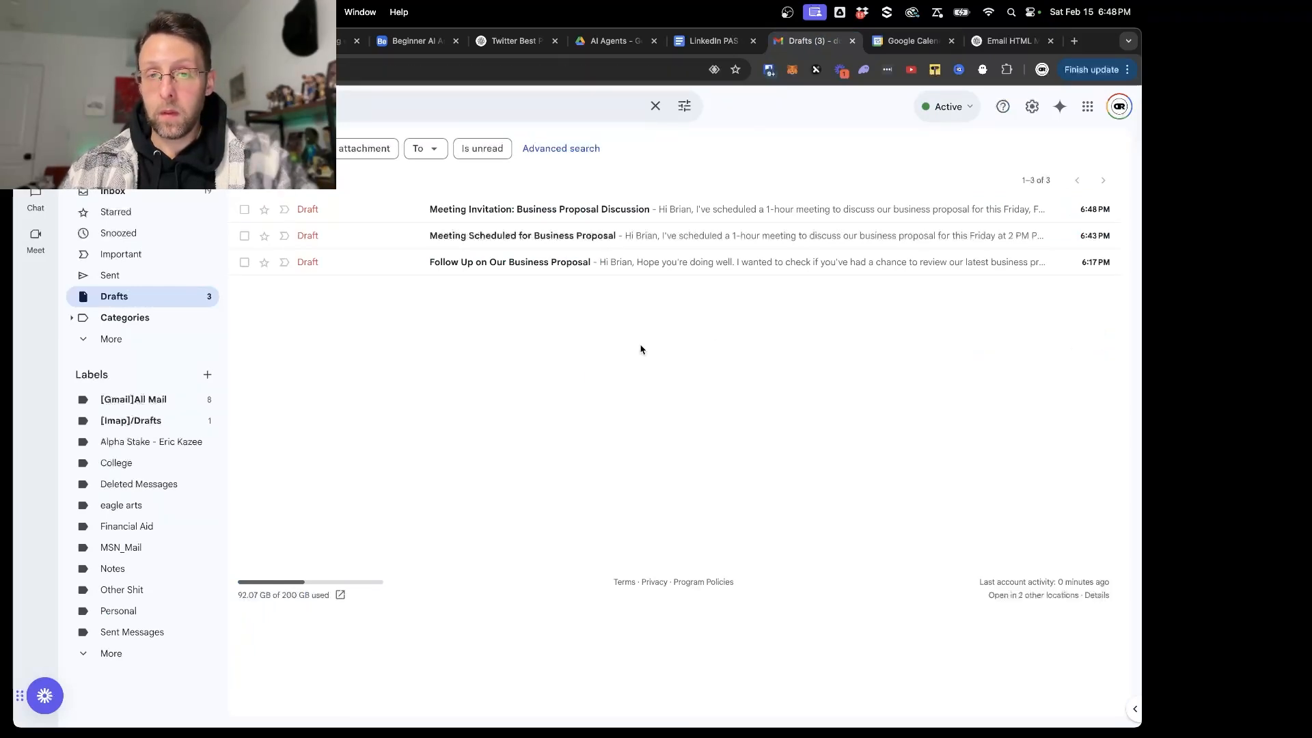
pyautogui.click(623, 210)
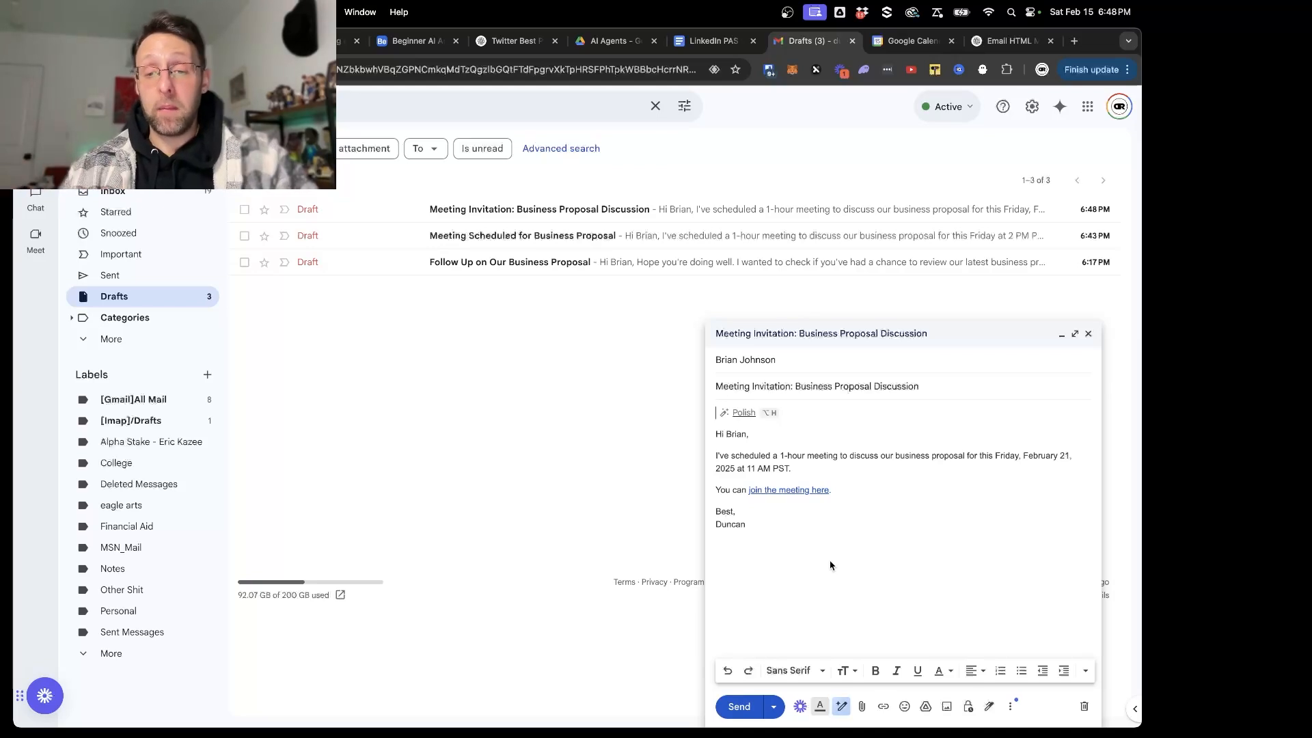
pyautogui.moveTo(724, 460); pyautogui.dragTo(1064, 445)
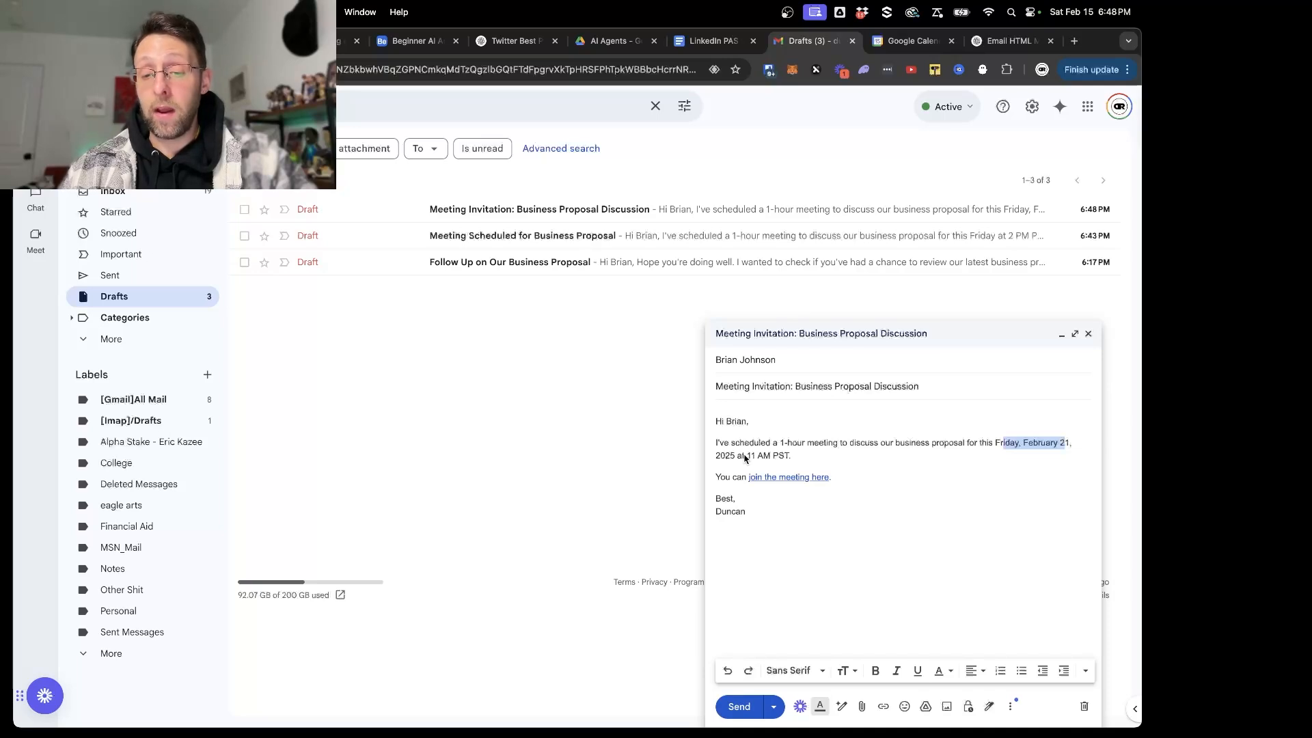
pyautogui.click(879, 462)
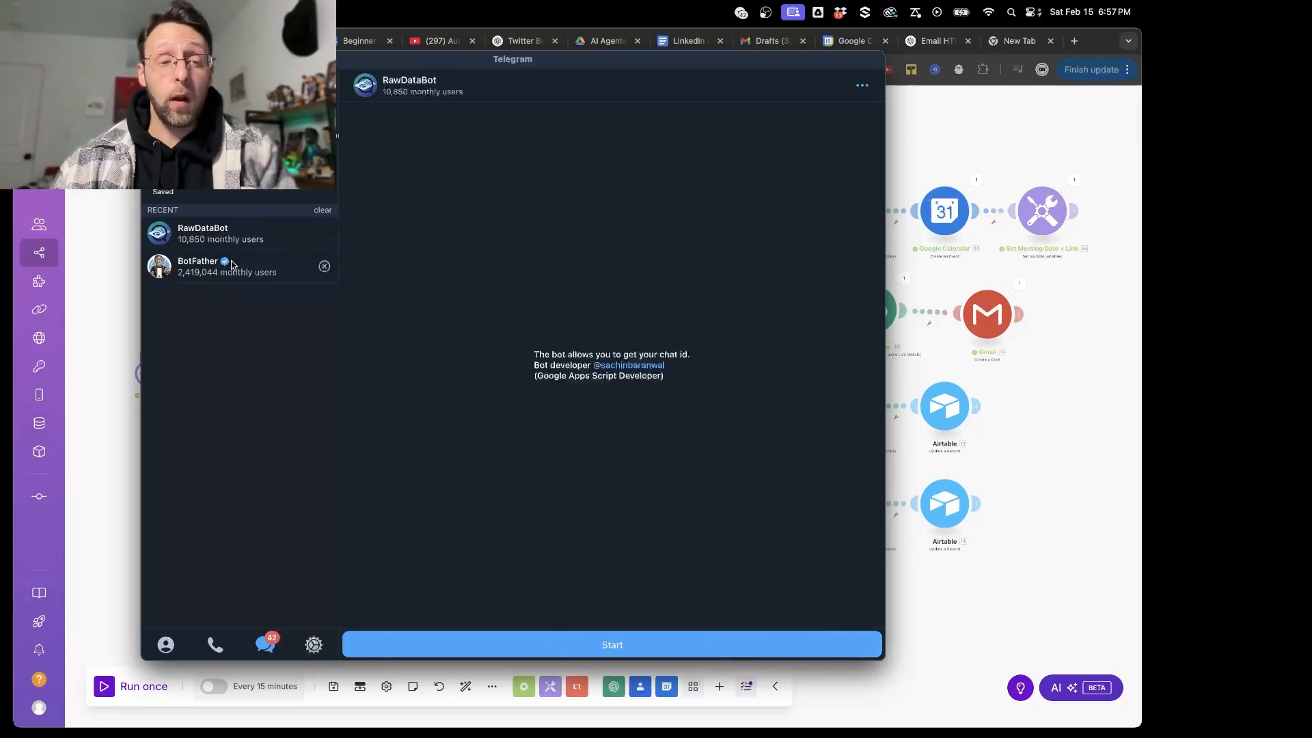
# - Open the BotFather chat, request a new bot with /newbot, and name it "beginneragentbot"
pyautogui.click(183, 265)
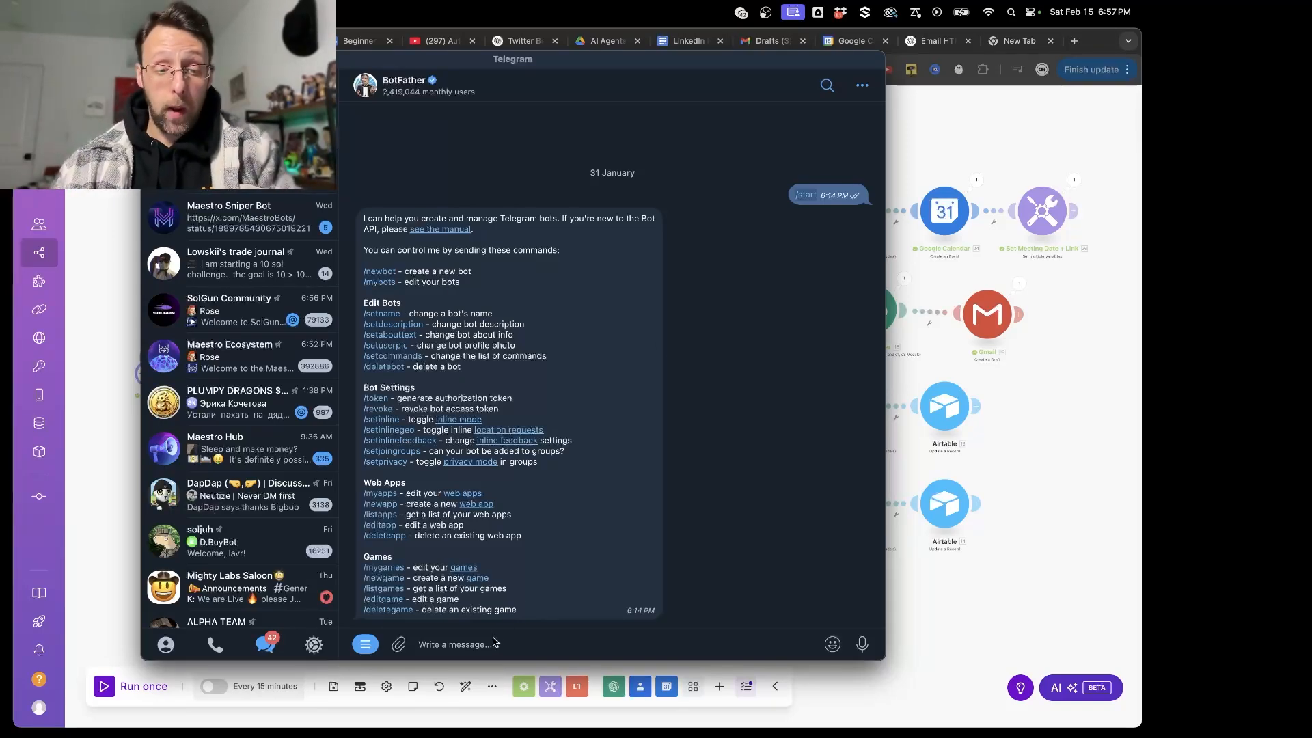
pyautogui.click(379, 272)
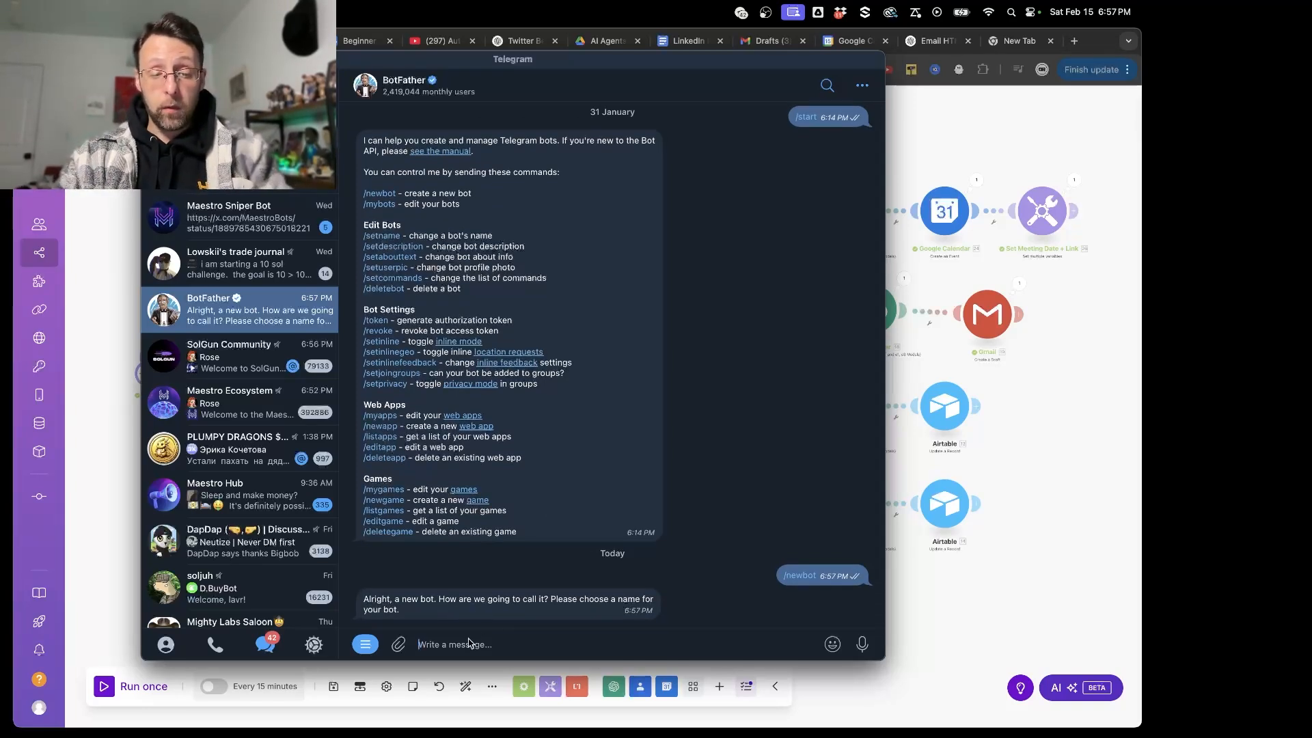
pyautogui.write('beginn')
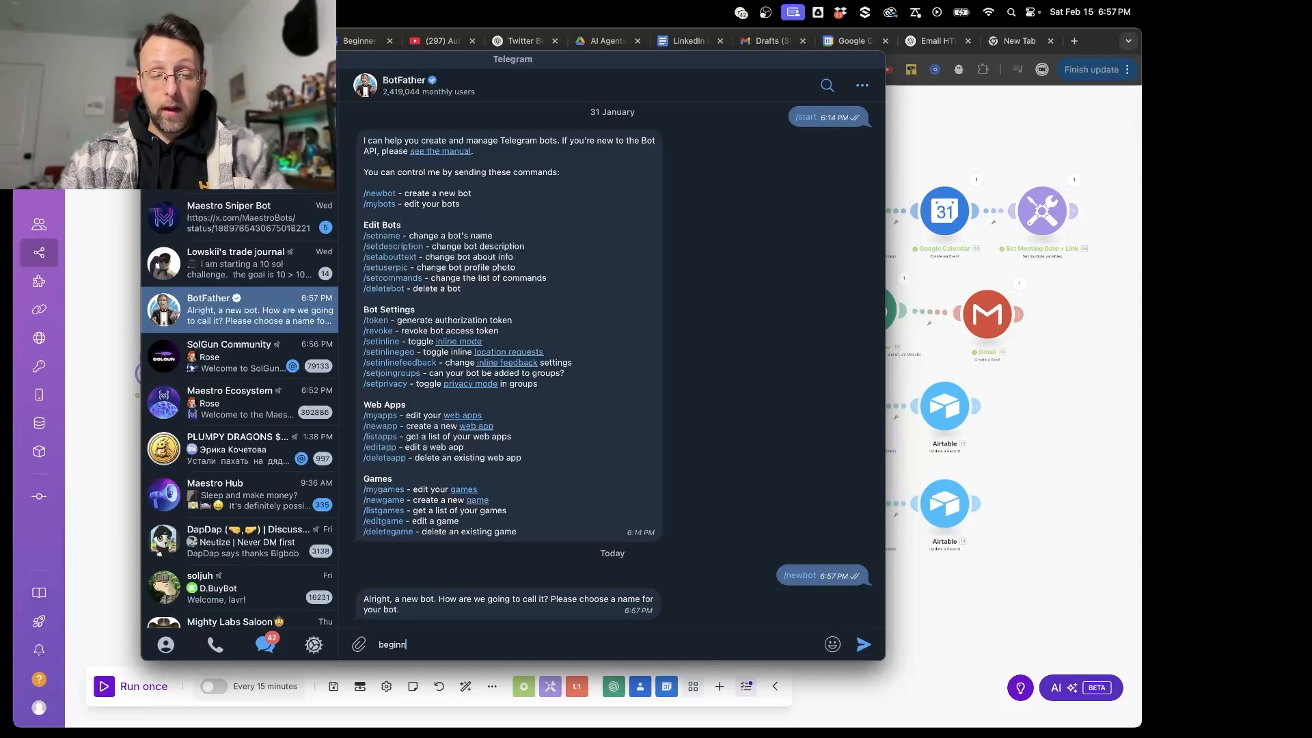
pyautogui.write('eragentbo')
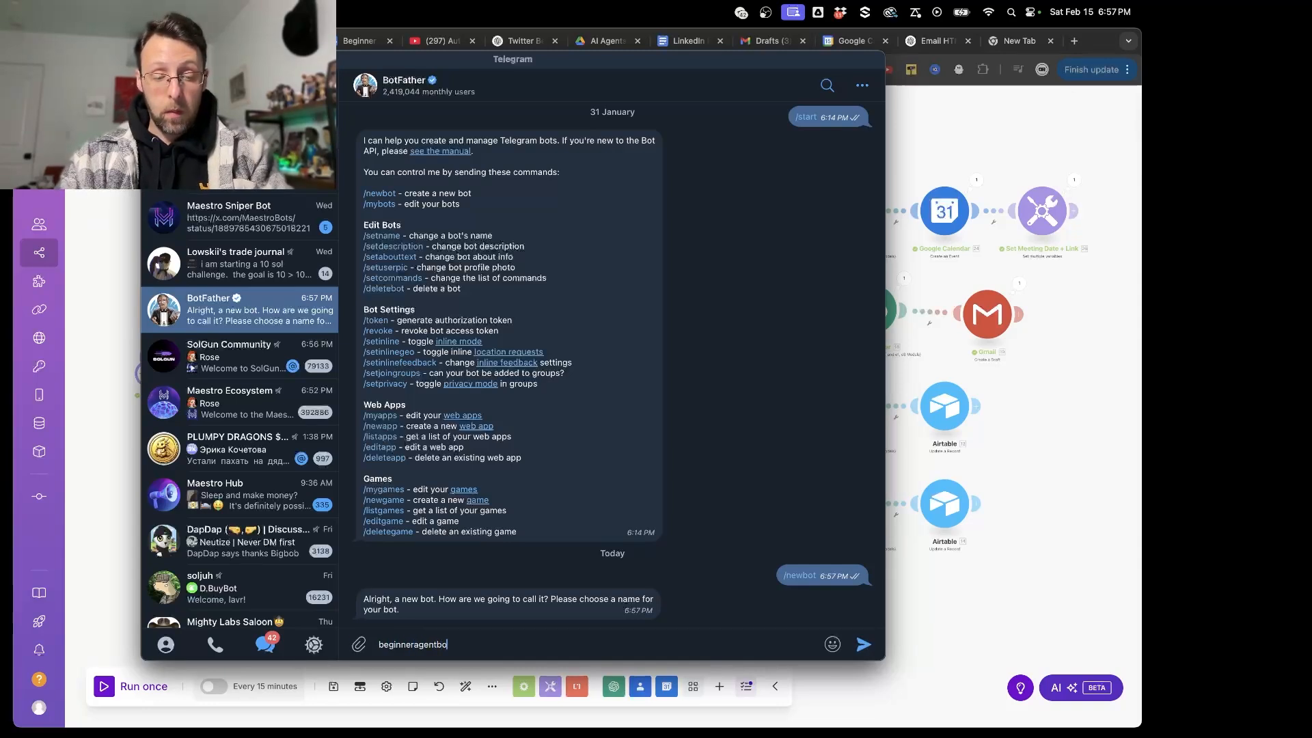
pyautogui.write('t')
pyautogui.press('Return')
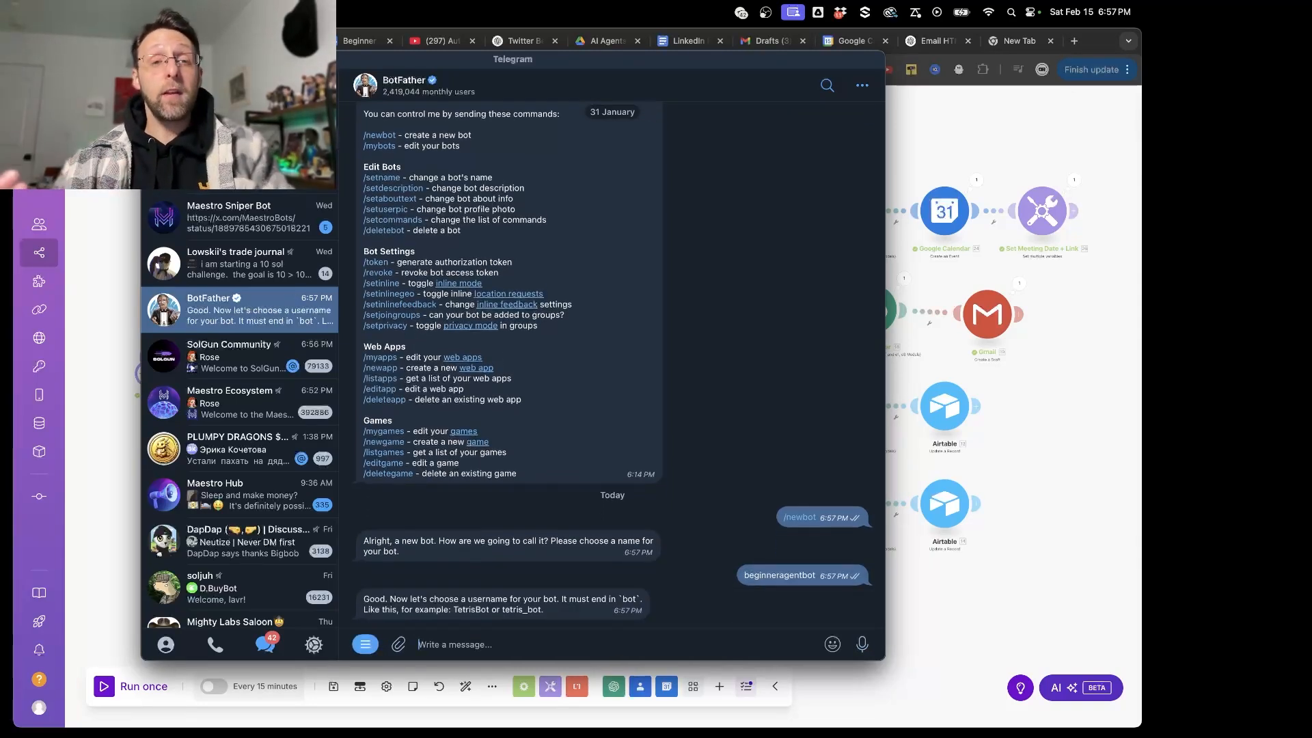
# - Give the bot the username "beginneragentbot" and copy the API token from BotFather's reply
pyautogui.rightClick(410, 607)
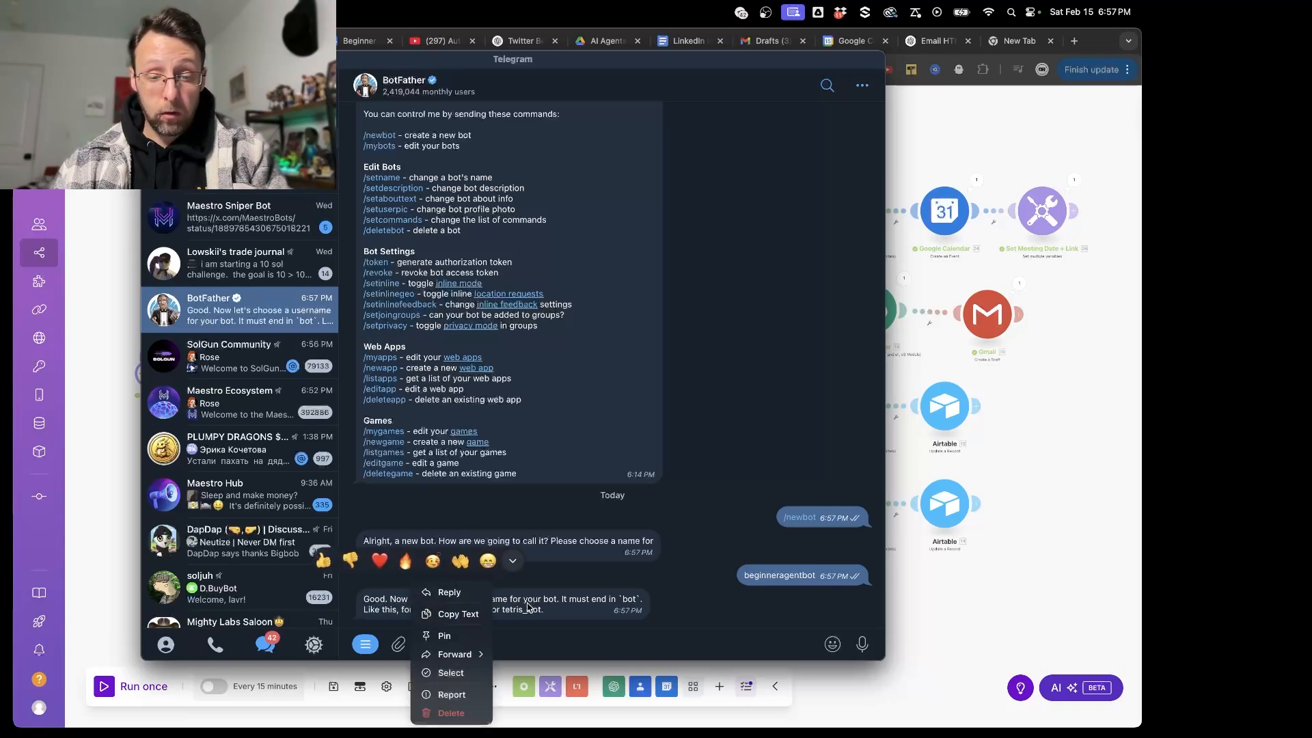
pyautogui.click(624, 599)
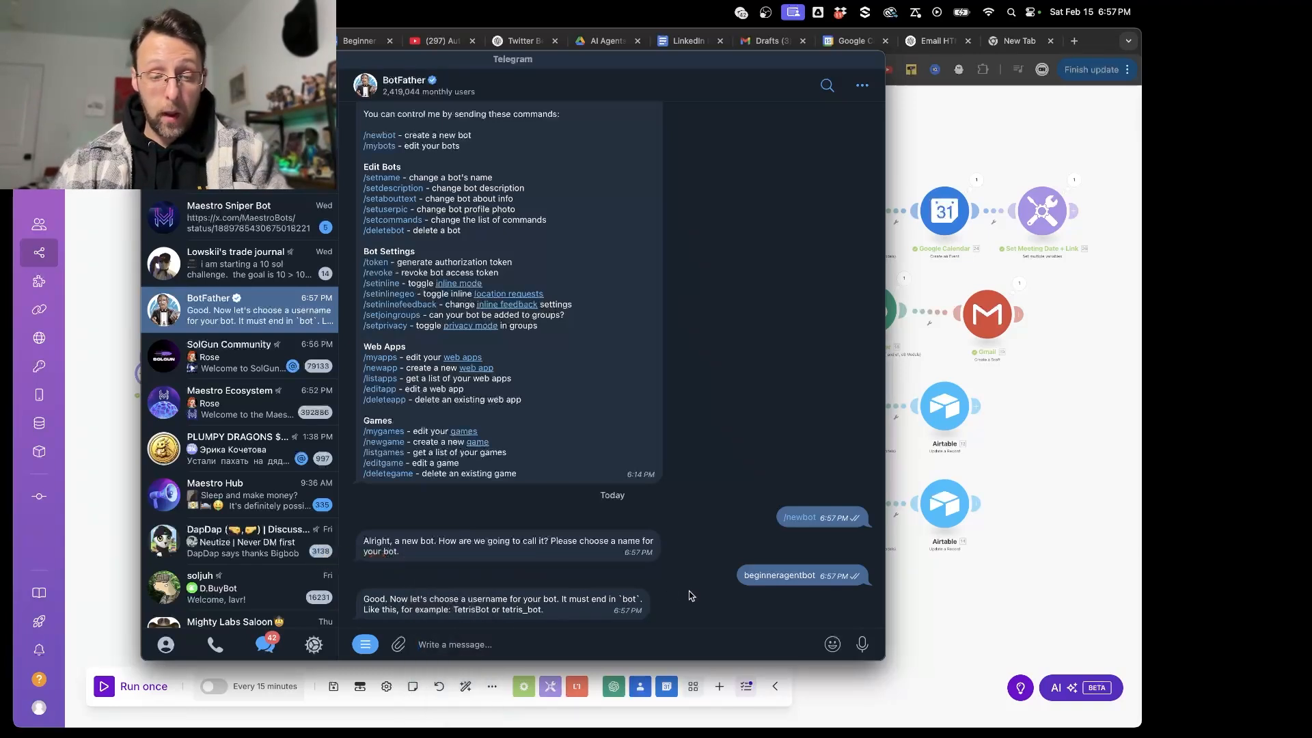
pyautogui.write('beginn')
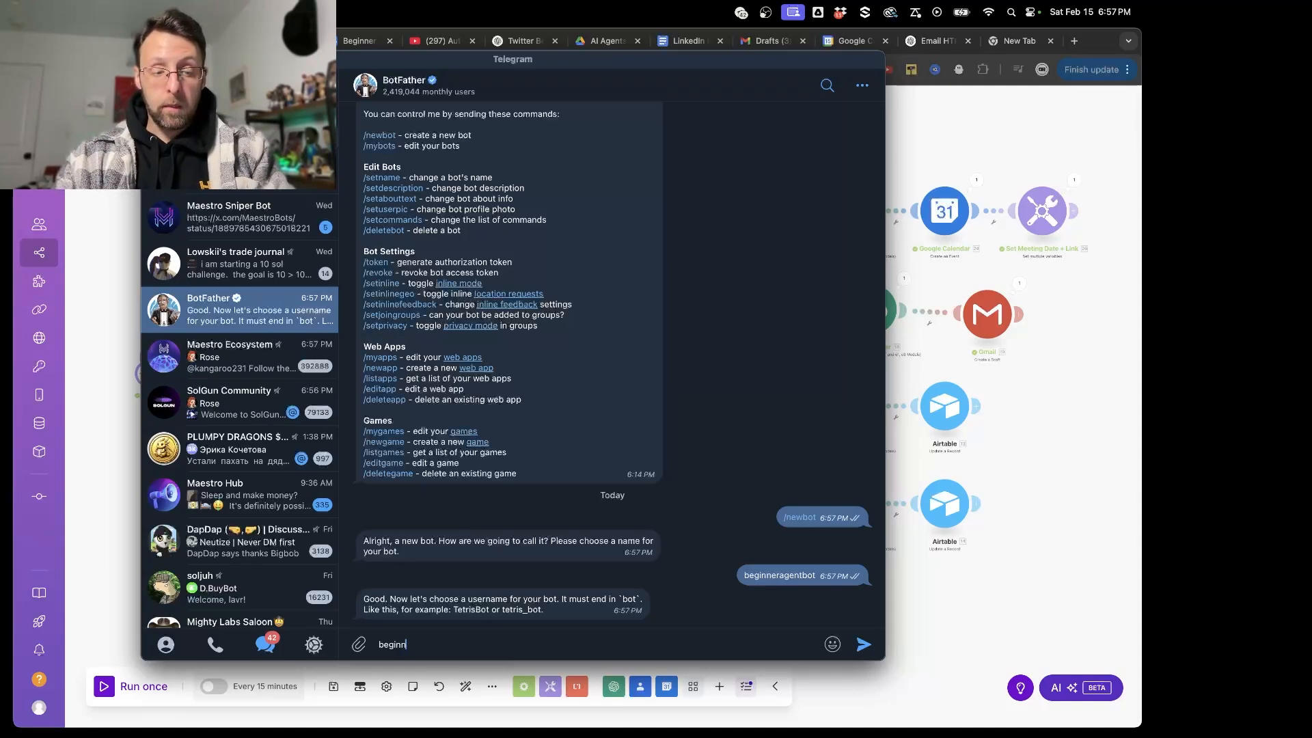
pyautogui.write('eragentbot')
pyautogui.press('Return')
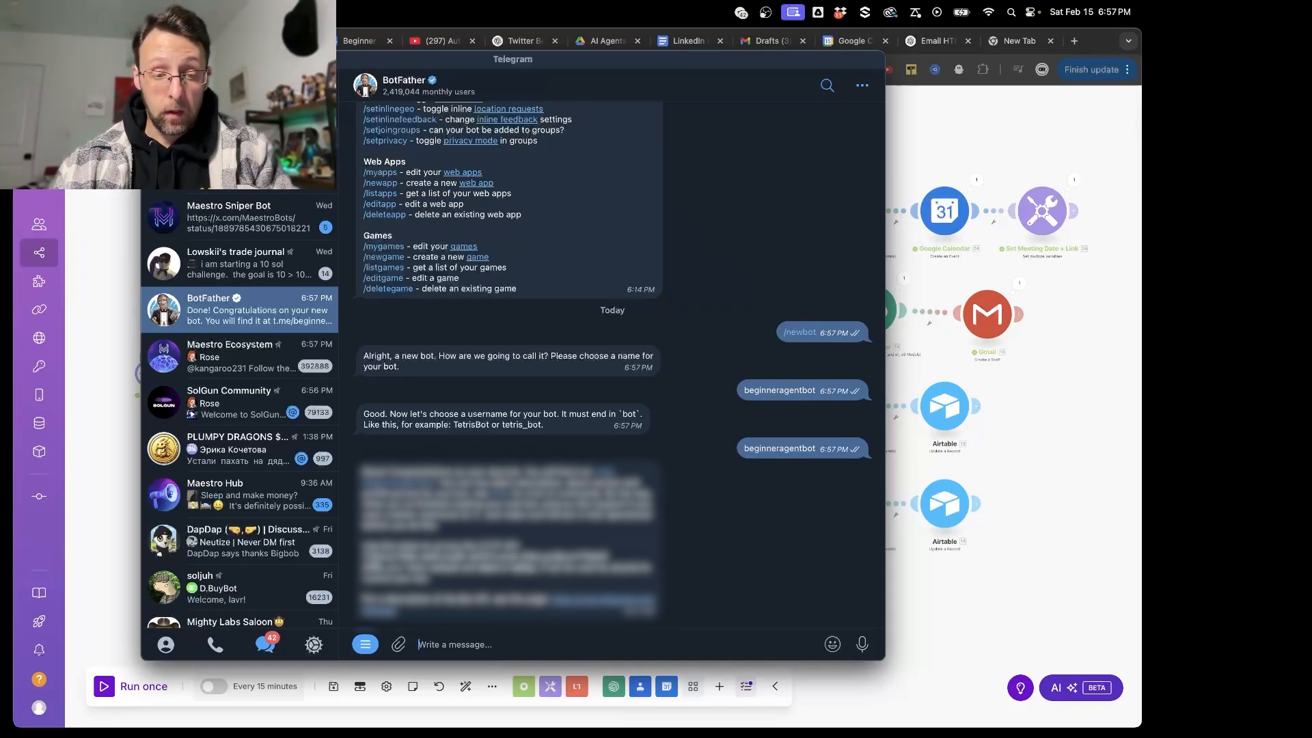
pyautogui.moveTo(366, 564); pyautogui.dragTo(619, 566)
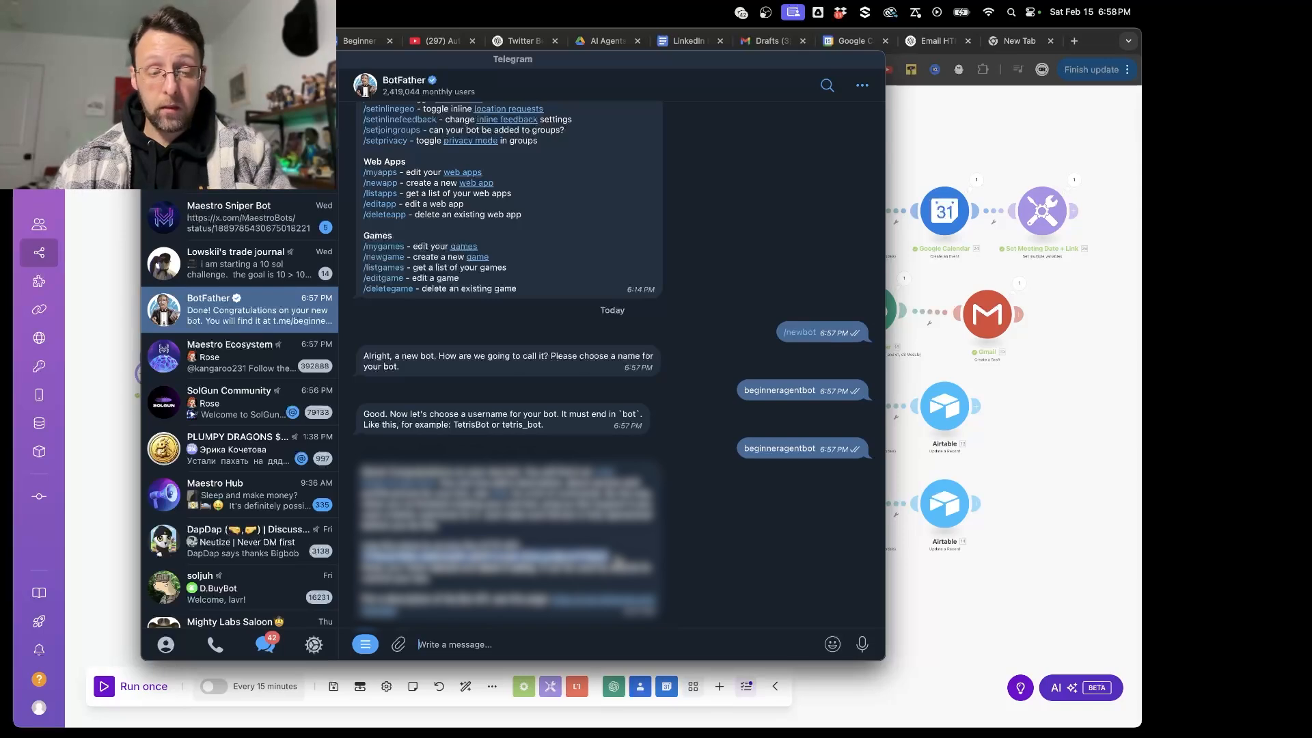
# - Switch back to the Make scenario and add an empty module ahead of the Input Message module
pyautogui.click(109, 452)
pyautogui.scroll(6, 184, 450)
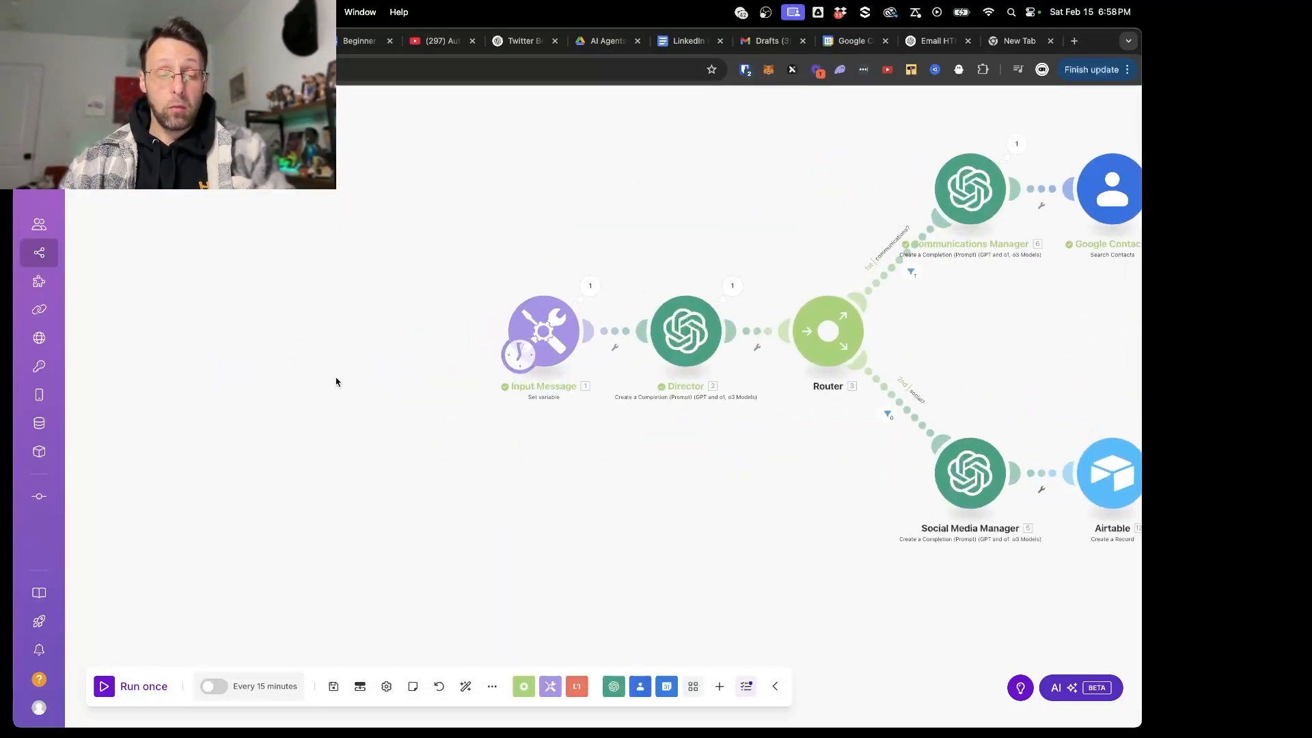
pyautogui.rightClick(379, 330)
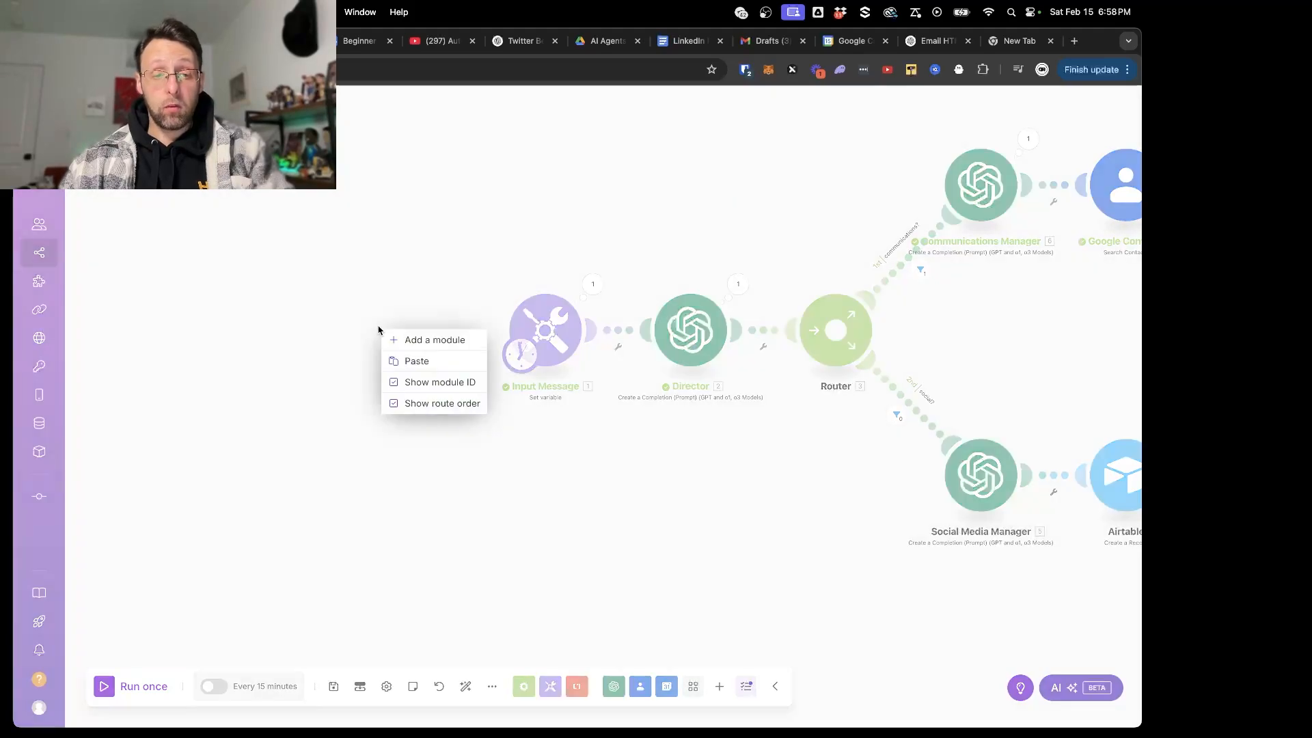
pyautogui.click(424, 342)
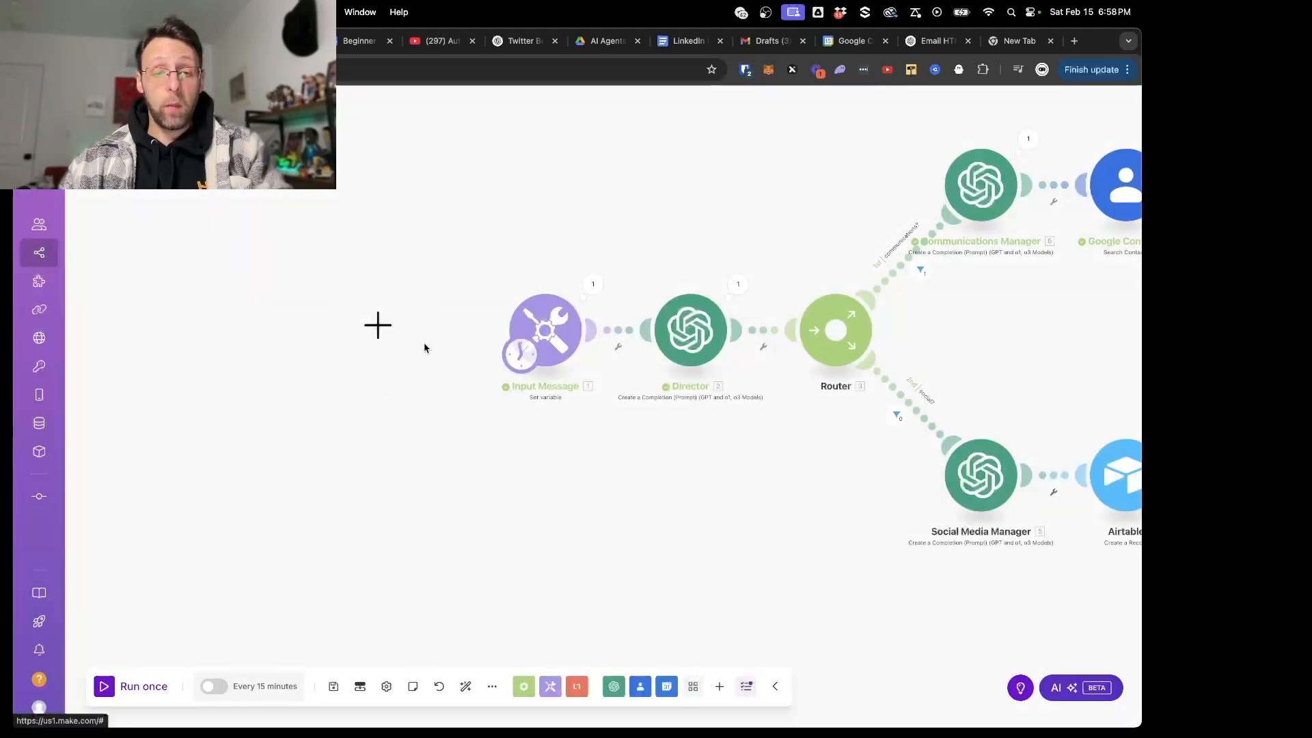
# - Set the empty module to the Telegram Bot app's Watch Updates trigger
pyautogui.click(380, 329)
pyautogui.write('tel')
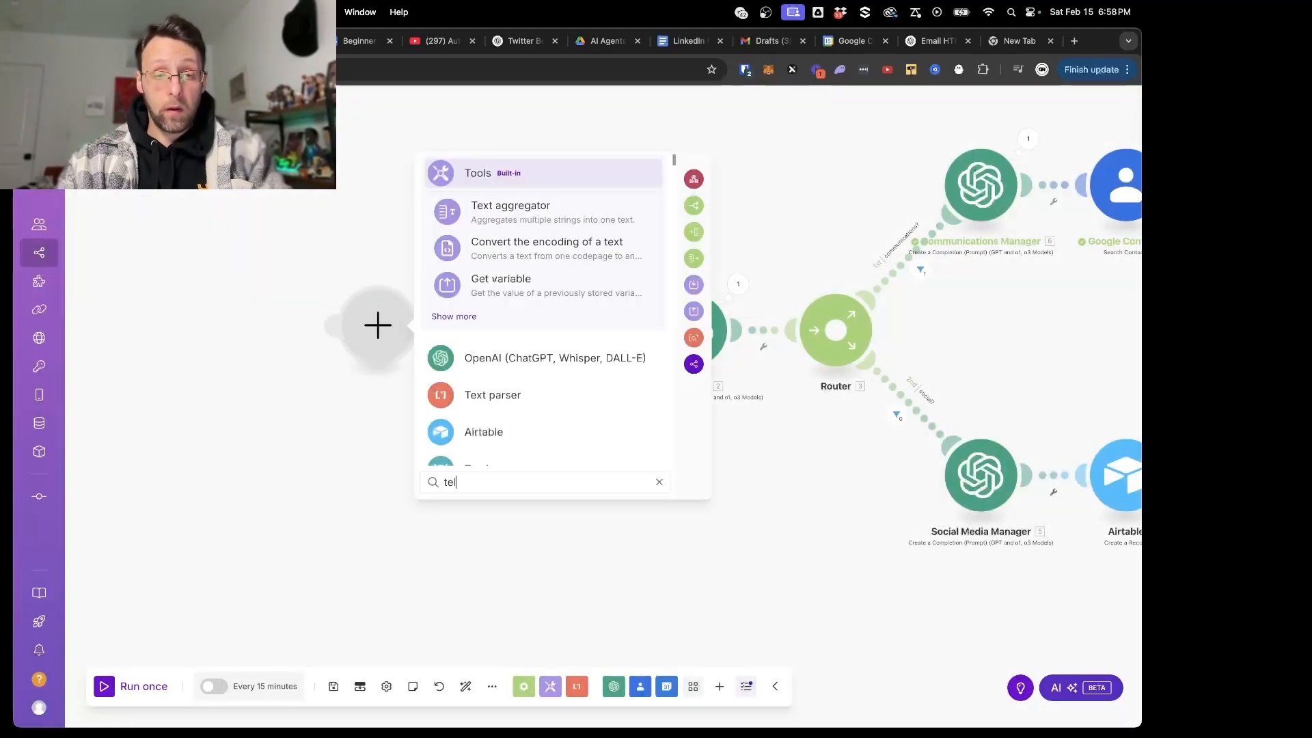
pyautogui.write('e')
pyautogui.click(441, 318)
pyautogui.click(474, 486)
pyautogui.write('watc')
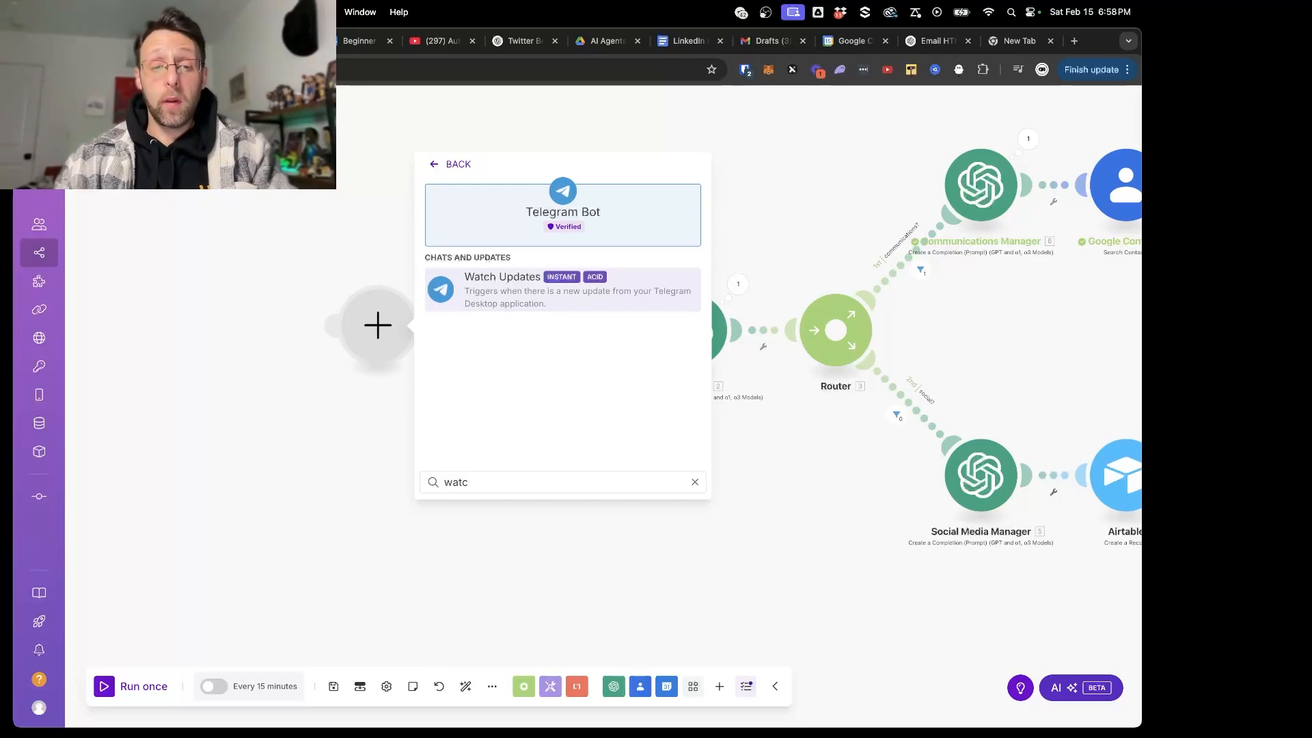
pyautogui.press('BackSpace')
pyautogui.press('BackSpace')
pyautogui.press('BackSpace')
pyautogui.press('BackSpace')
pyautogui.scroll(-6, 534, 454)
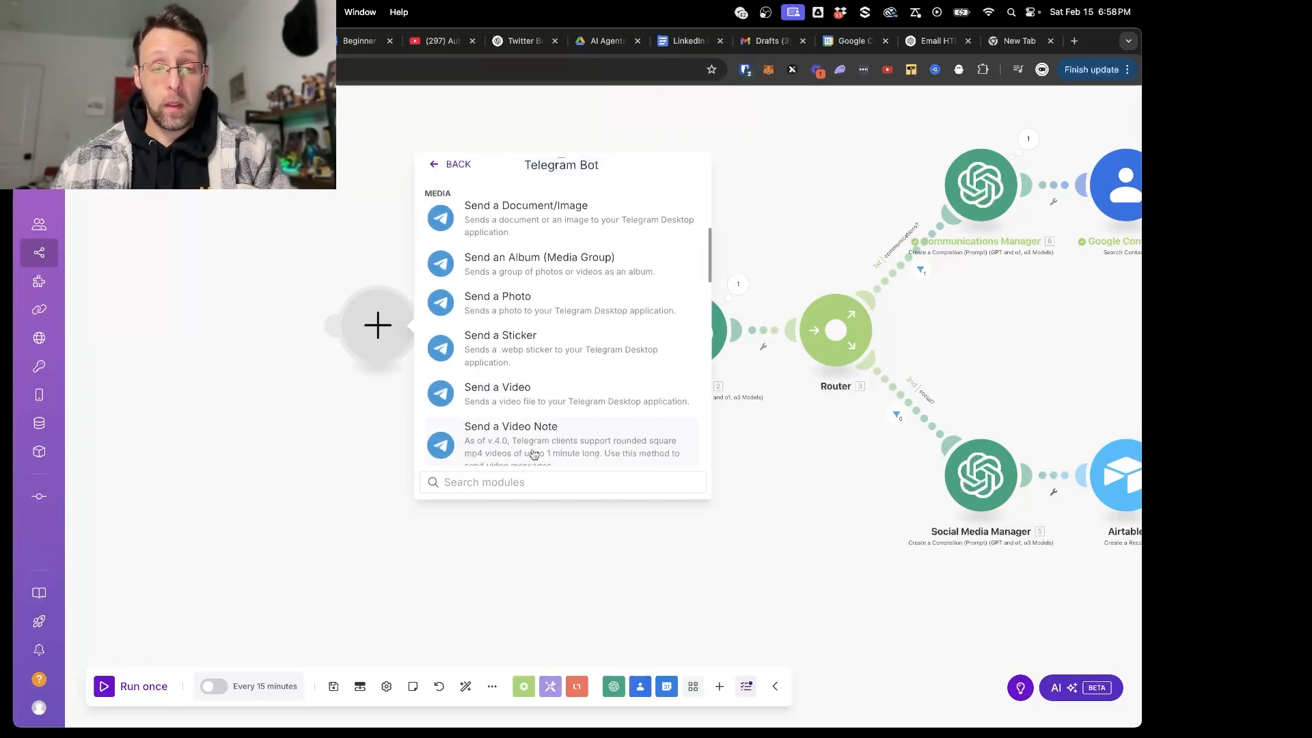
pyautogui.scroll(-10, 534, 454)
pyautogui.click(486, 347)
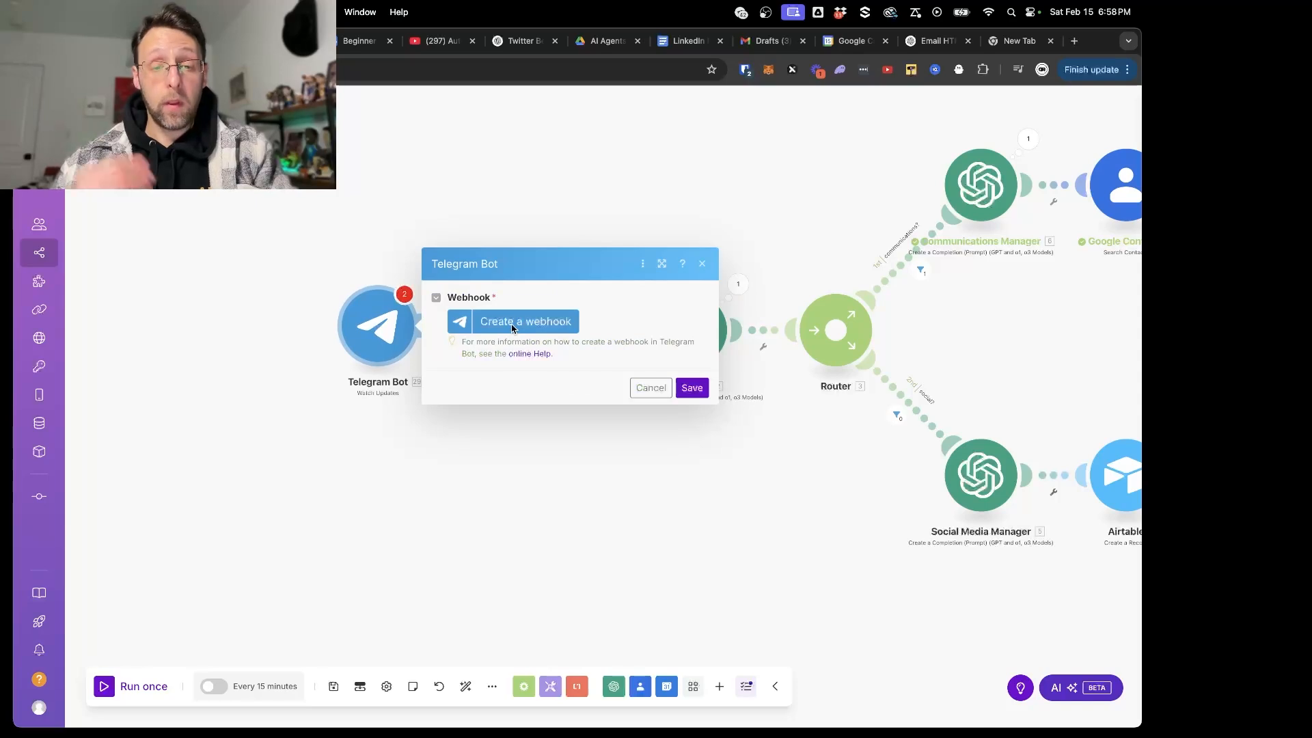
# - Create a webhook for the Telegram trigger and name it "Telegram Bot"
pyautogui.click(512, 323)
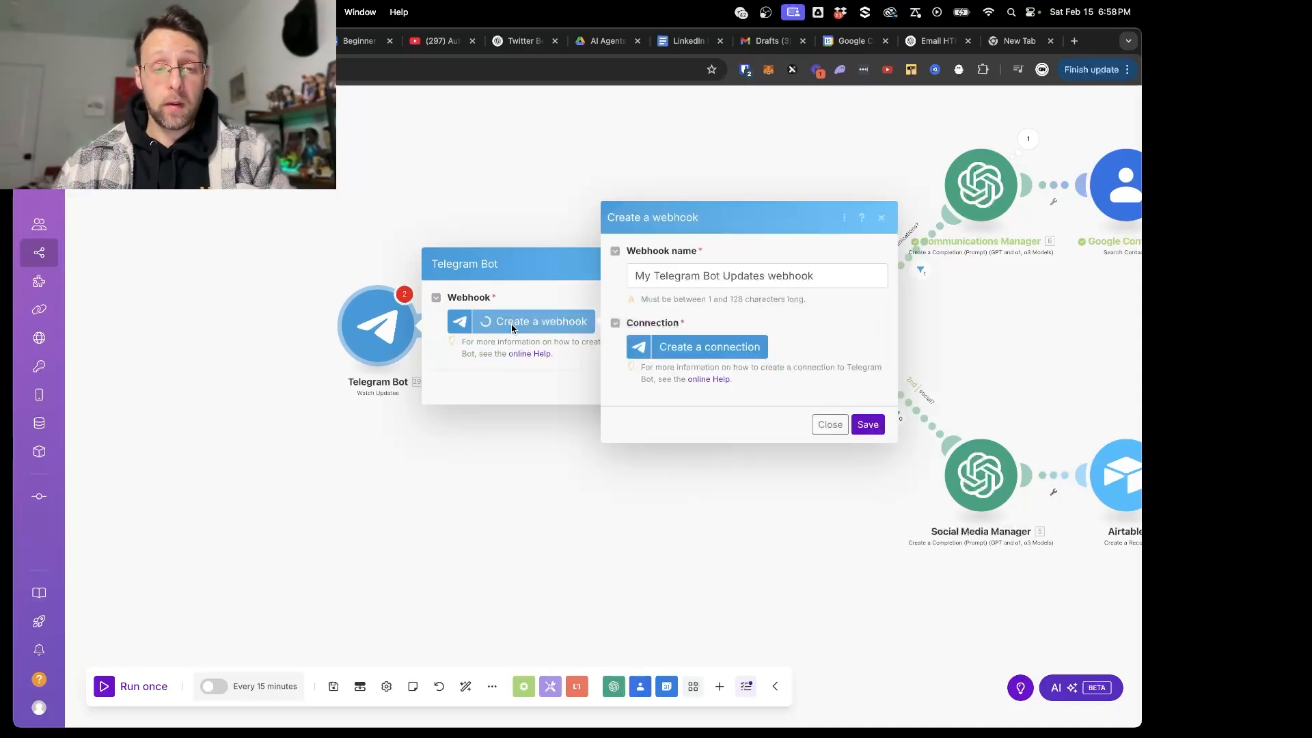
pyautogui.tripleClick(760, 276)
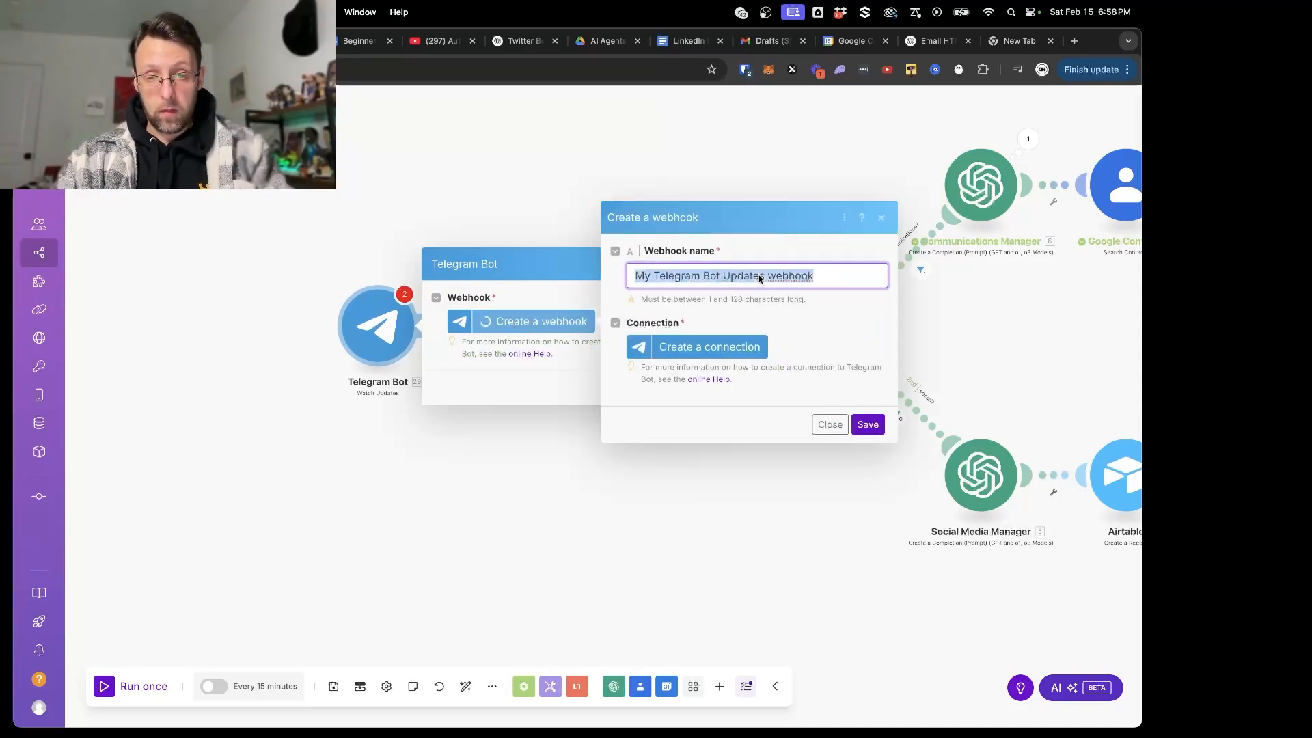
pyautogui.write('Telegram B')
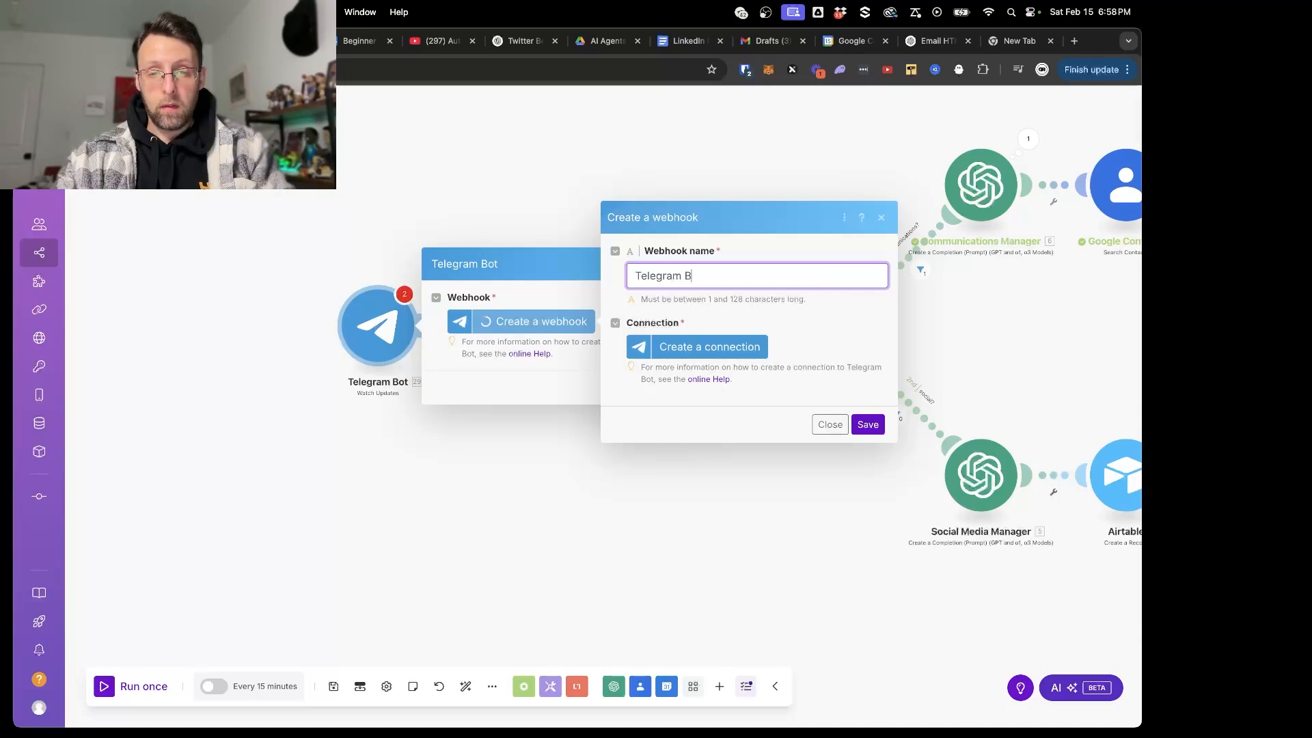
pyautogui.write('ot')
# - Create a connection for the webhook named "Telegram Bot", paste the bot token, and save the connection
pyautogui.click(725, 356)
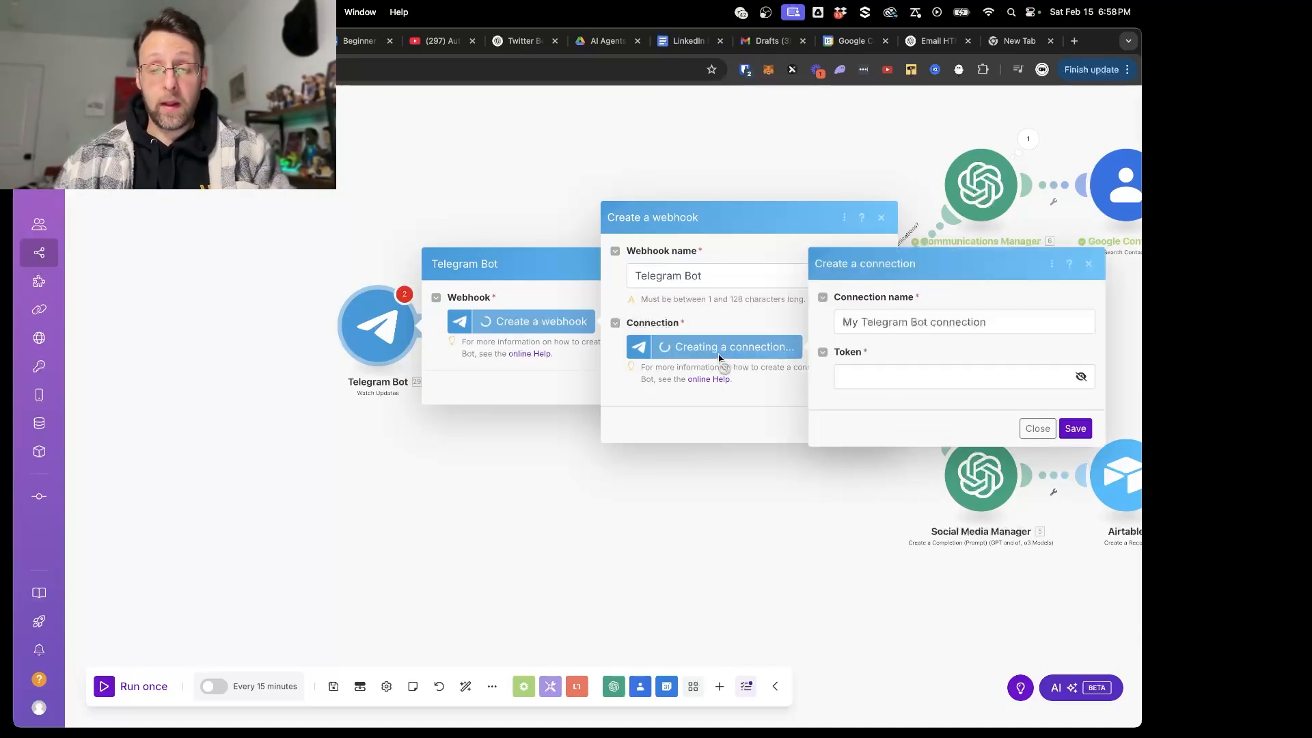
pyautogui.tripleClick(931, 324)
pyautogui.write('T')
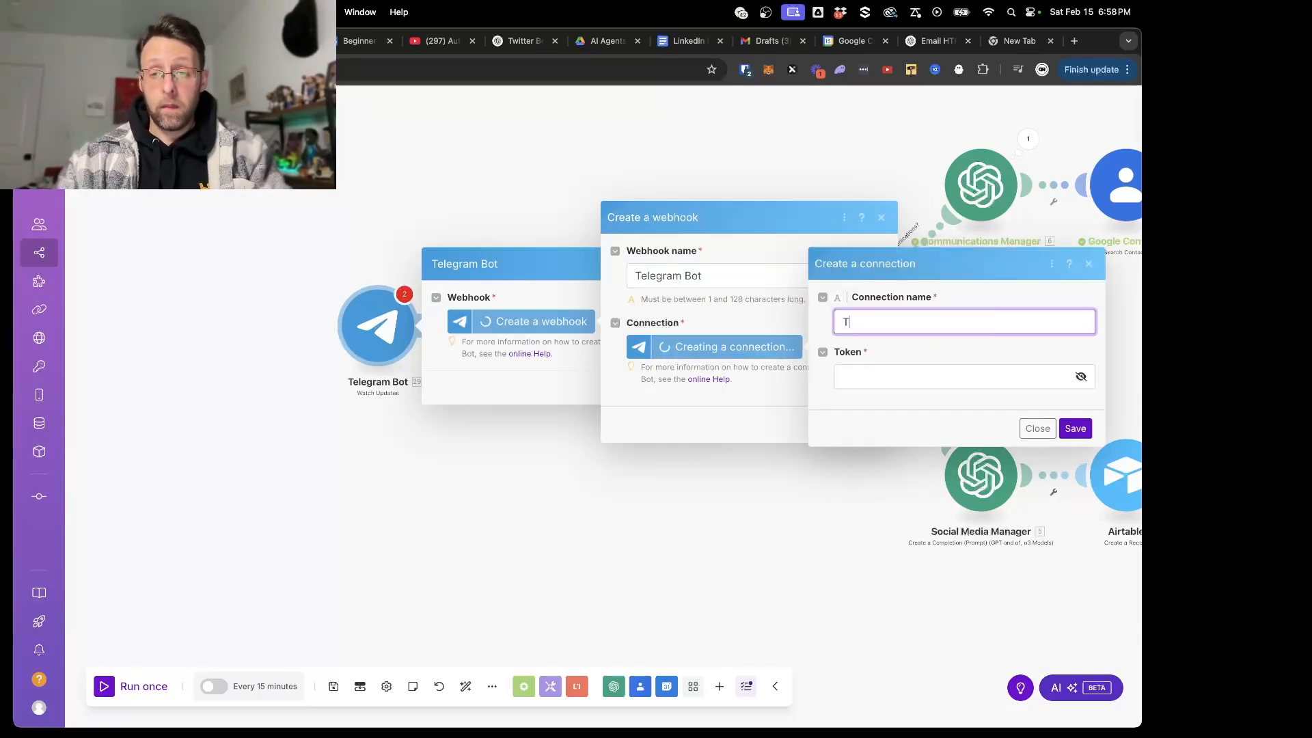
pyautogui.write('elegramB')
pyautogui.write('Bot')
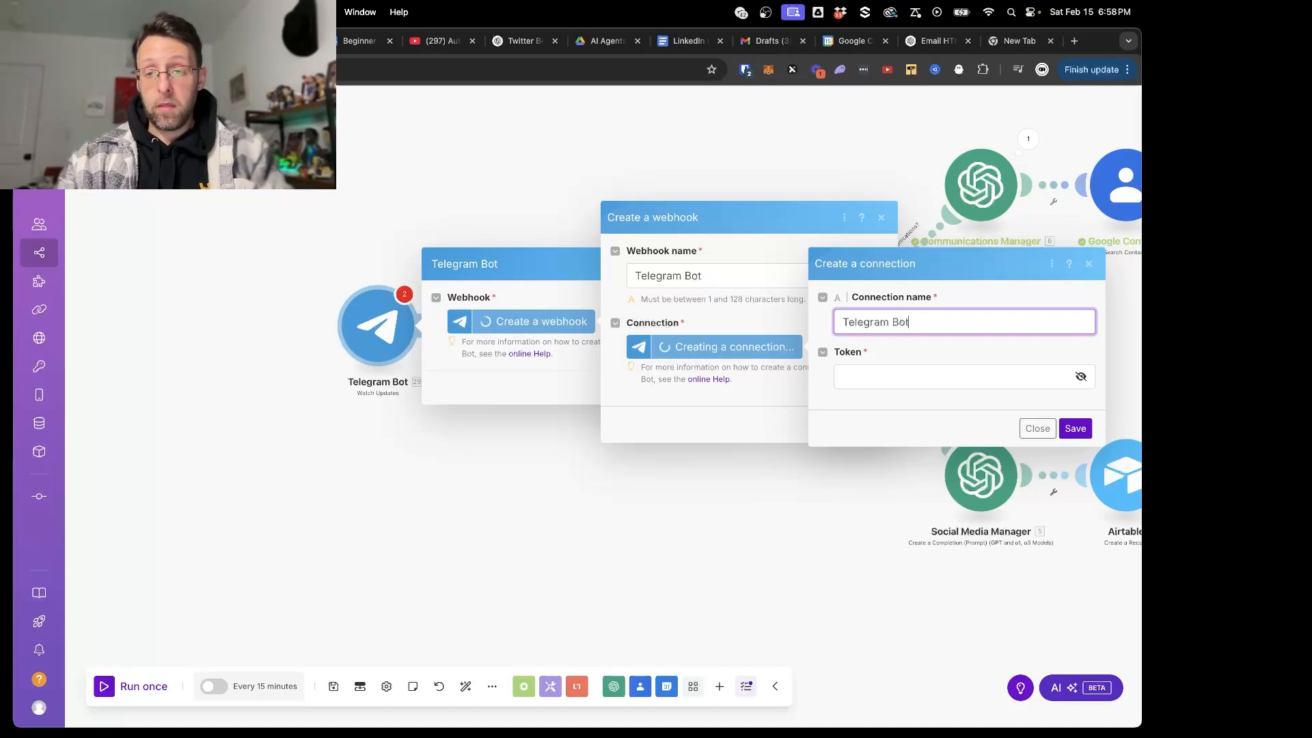
pyautogui.click(925, 372)
pyautogui.press('super+v')
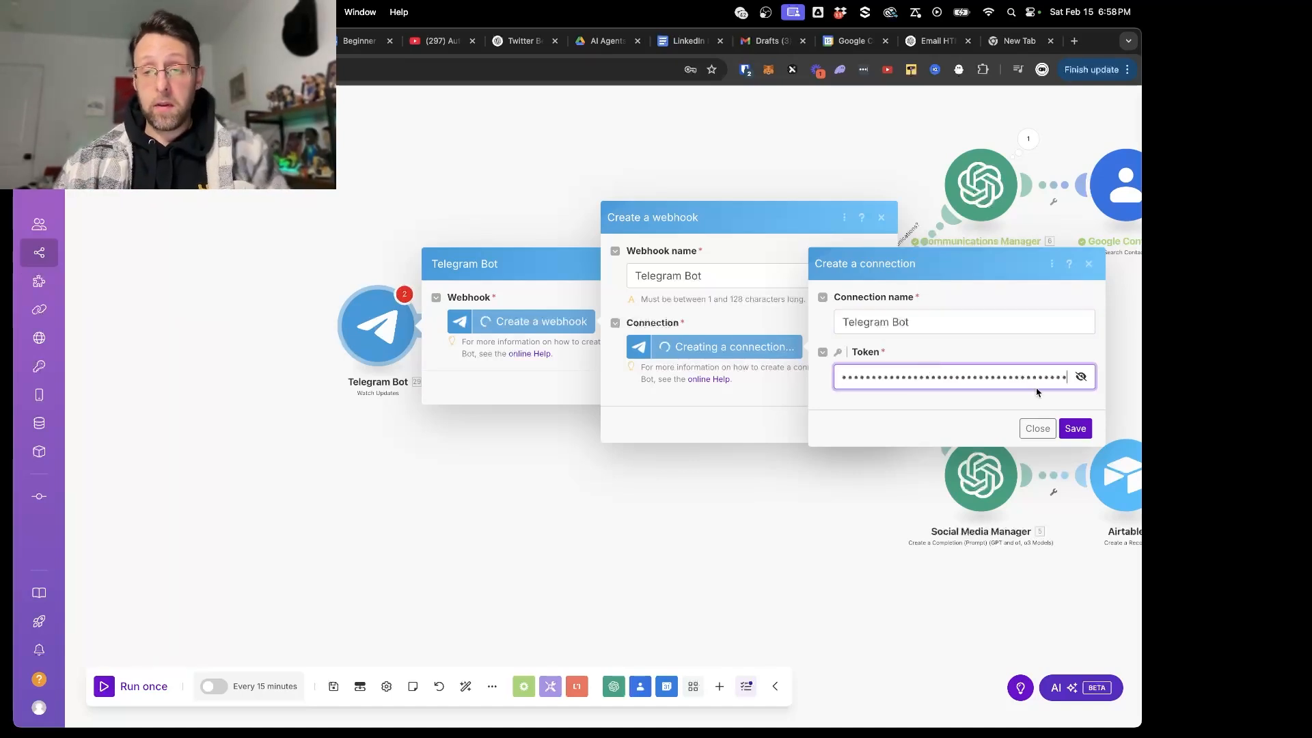
pyautogui.click(1075, 428)
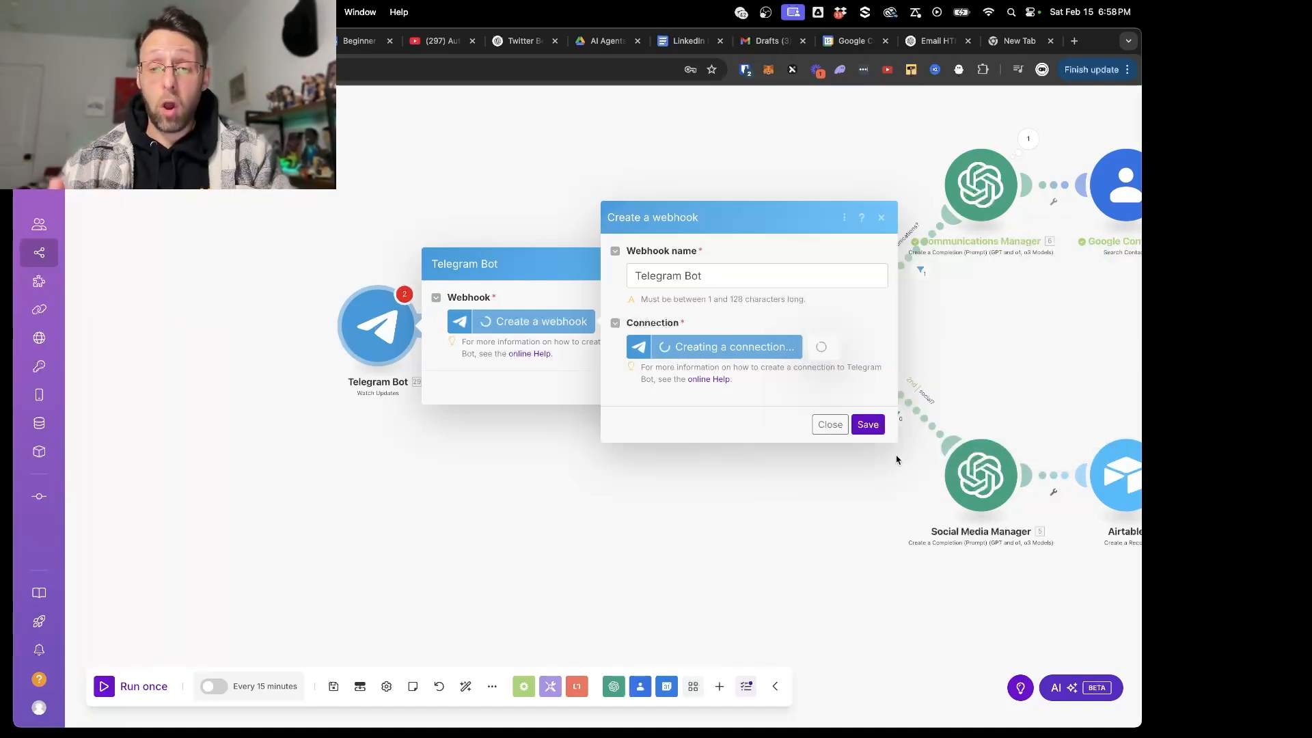
# - Save the webhook with the new connection and save the Telegram Bot module's settings
pyautogui.click(868, 426)
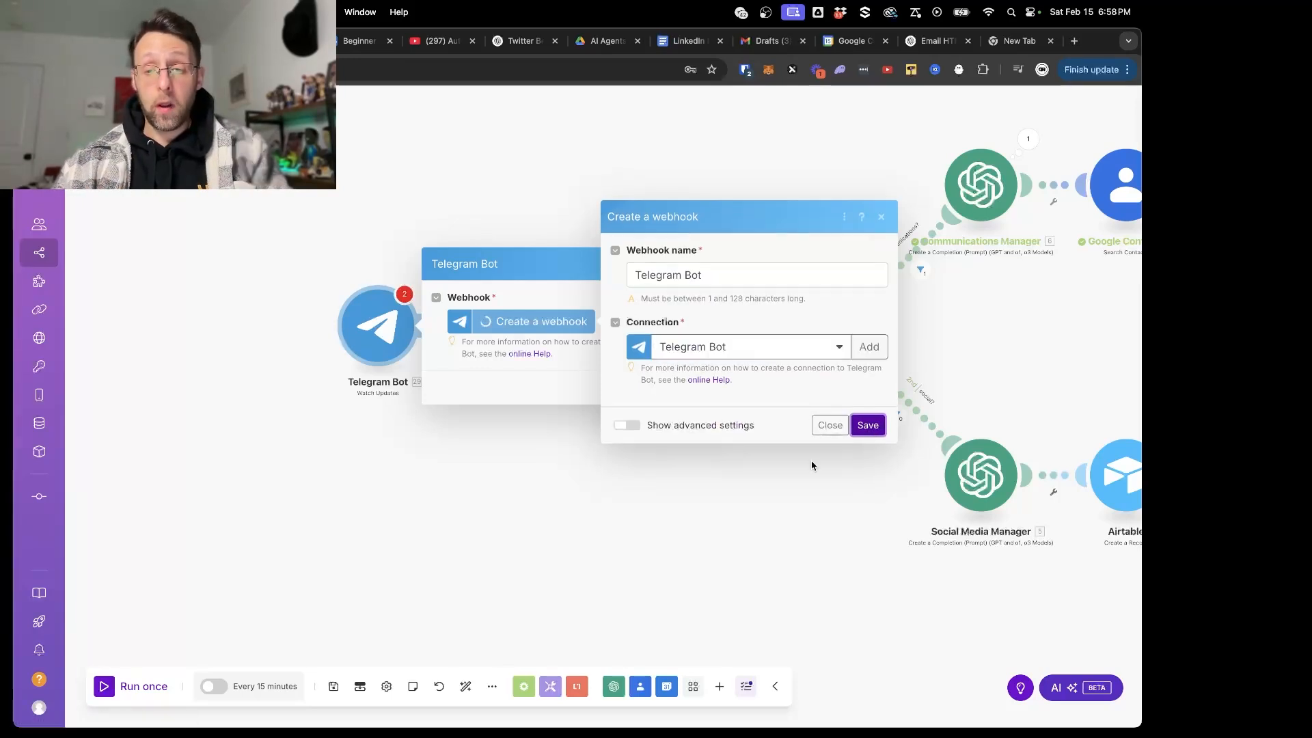
pyautogui.click(869, 425)
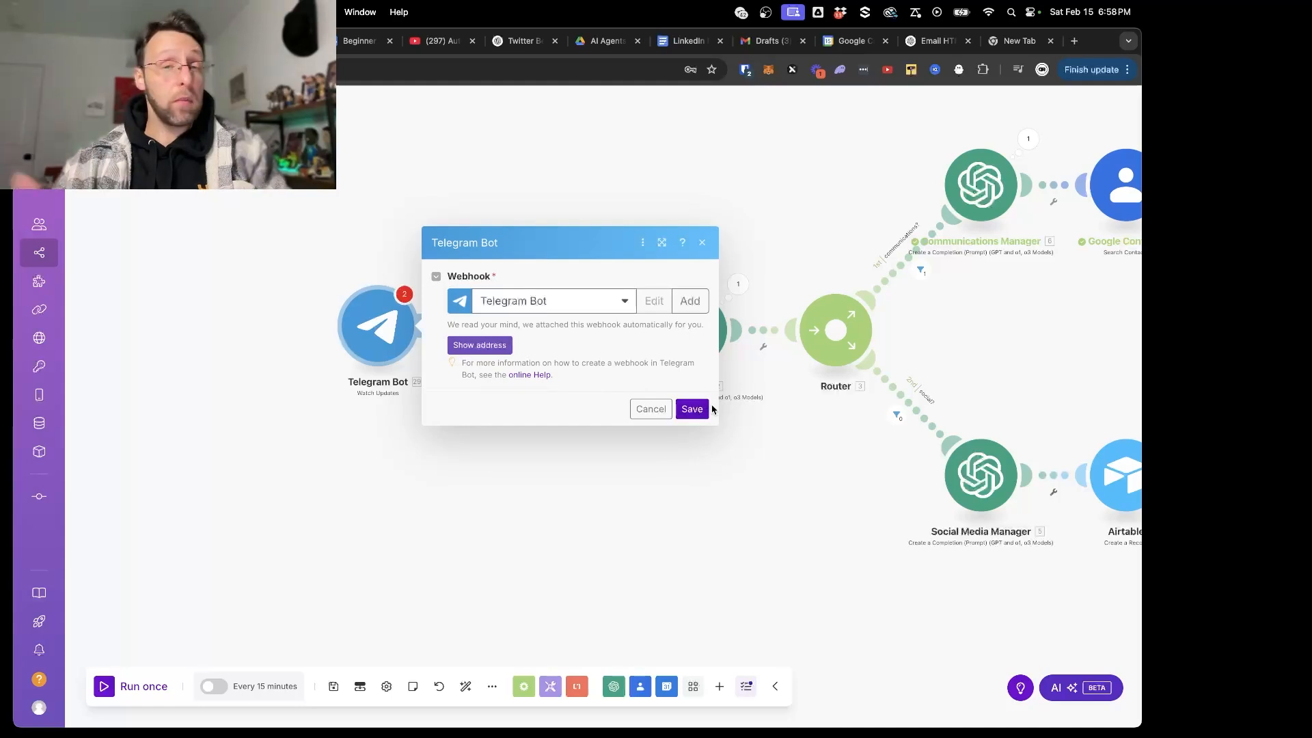
pyautogui.click(698, 414)
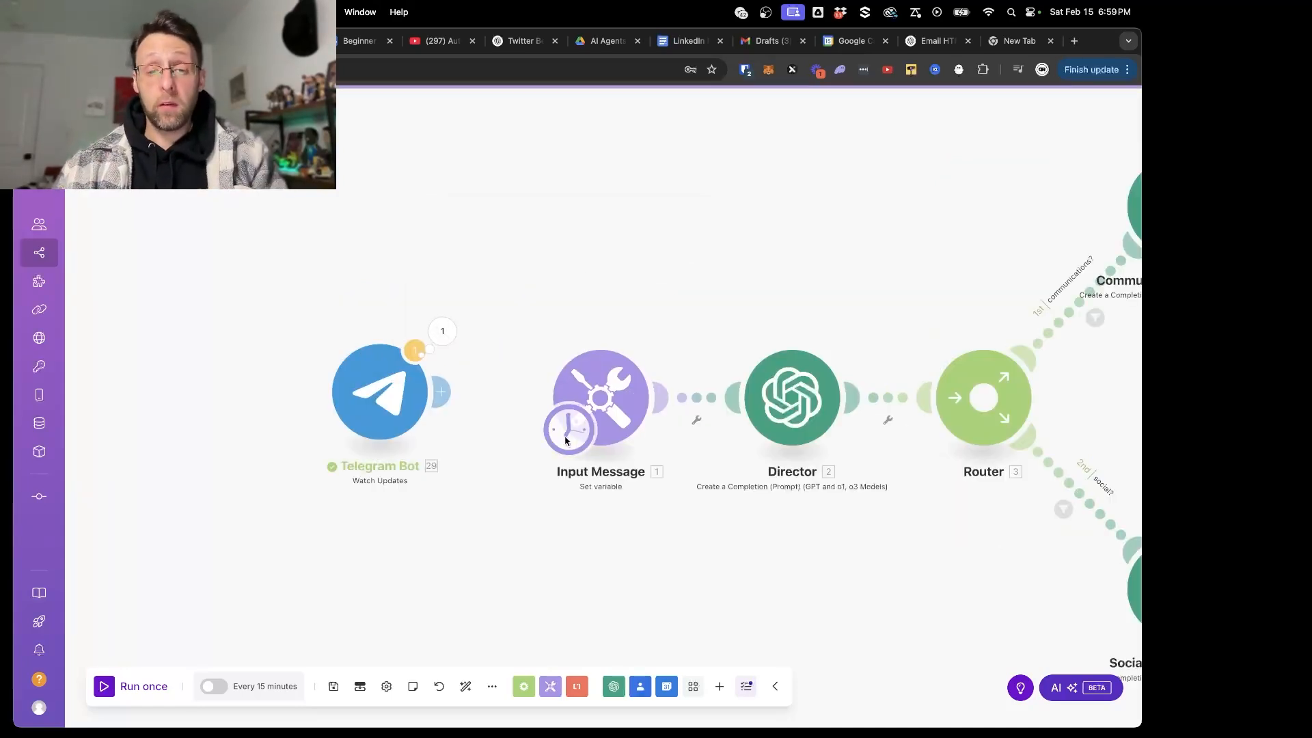
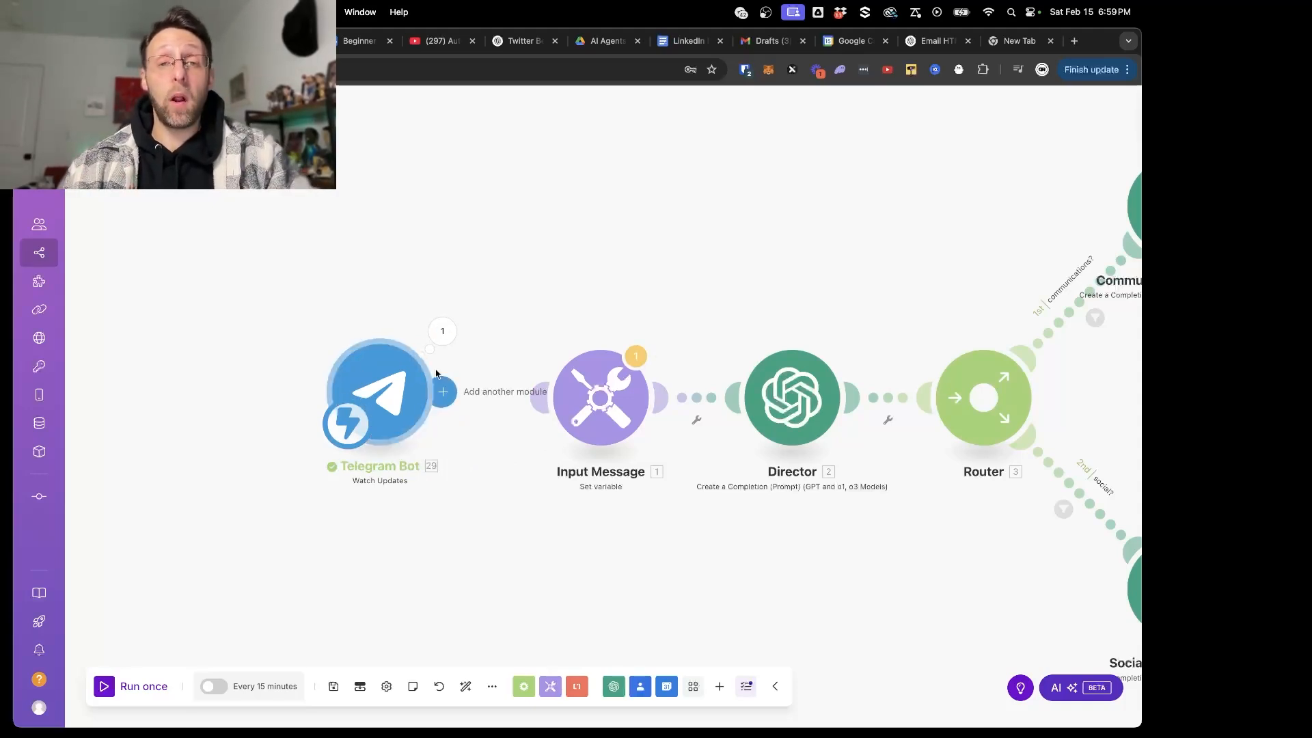
# - Save the scenario and run it once so the Telegram trigger listens for data
pyautogui.click(334, 686)
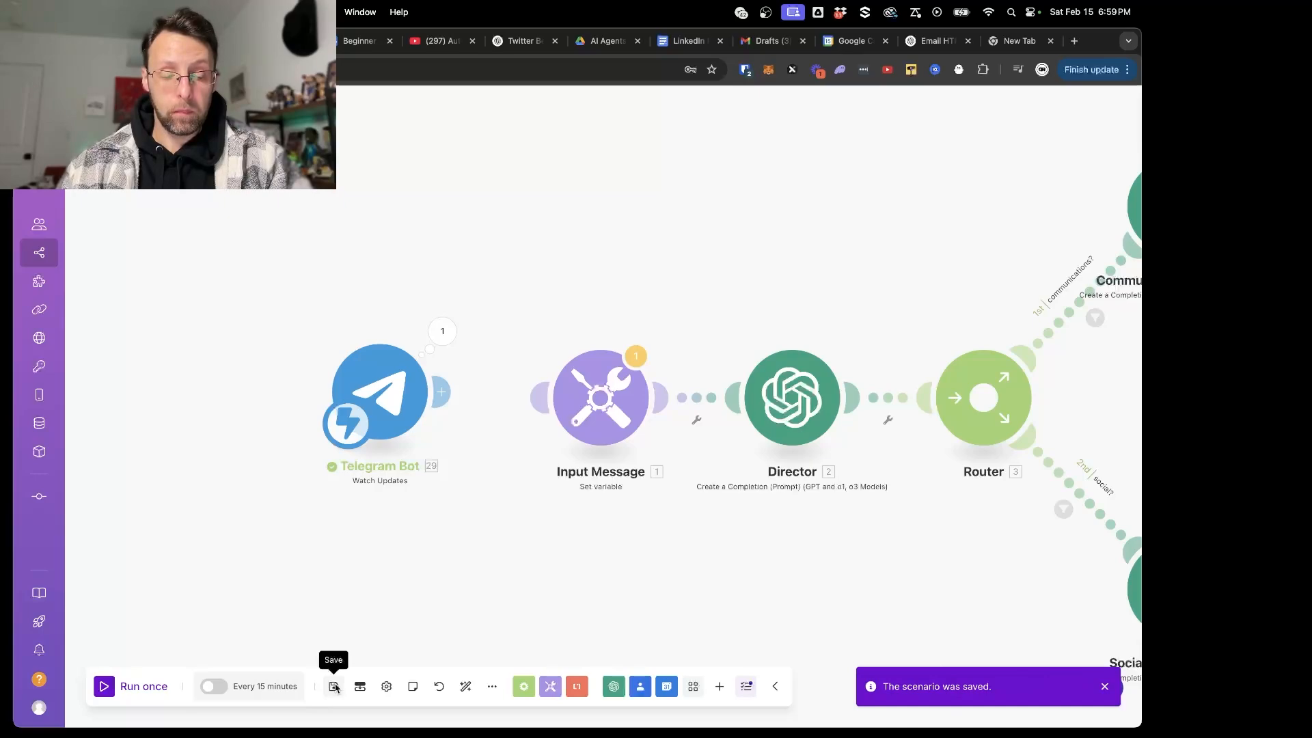
pyautogui.click(442, 331)
pyautogui.click(308, 310)
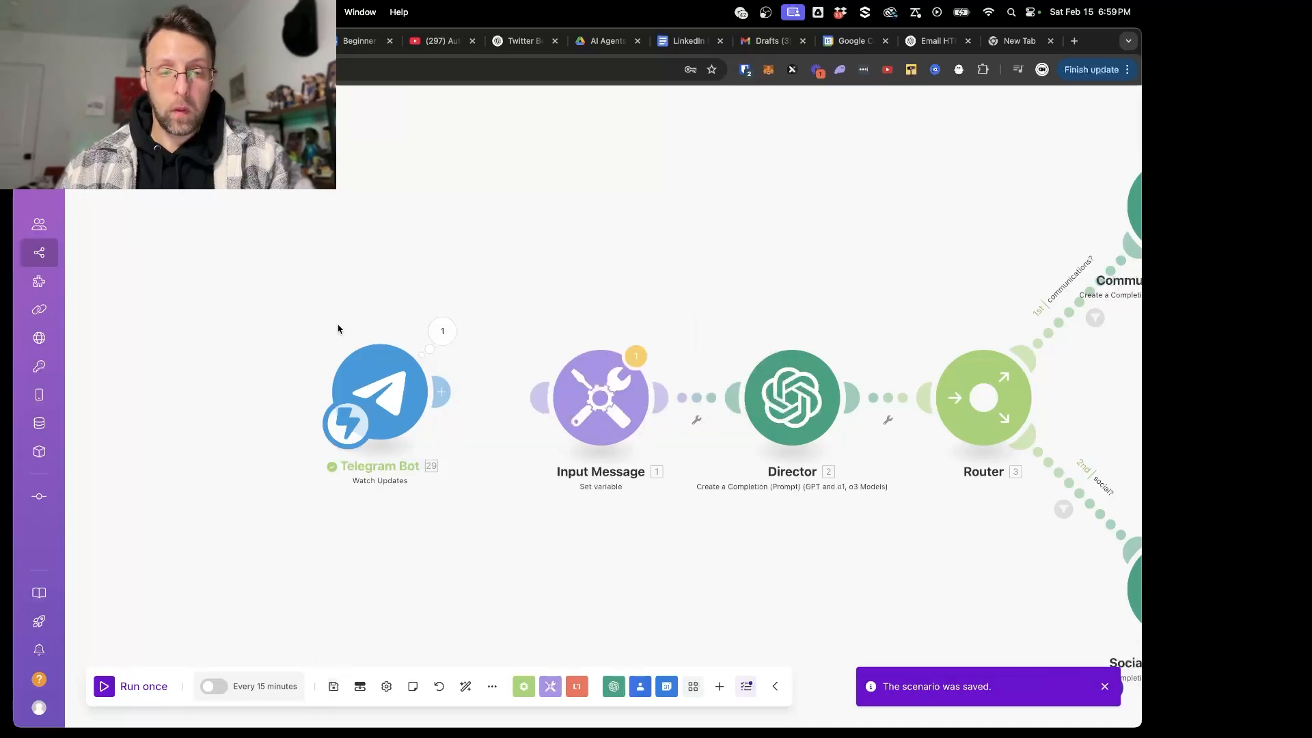
pyautogui.click(120, 686)
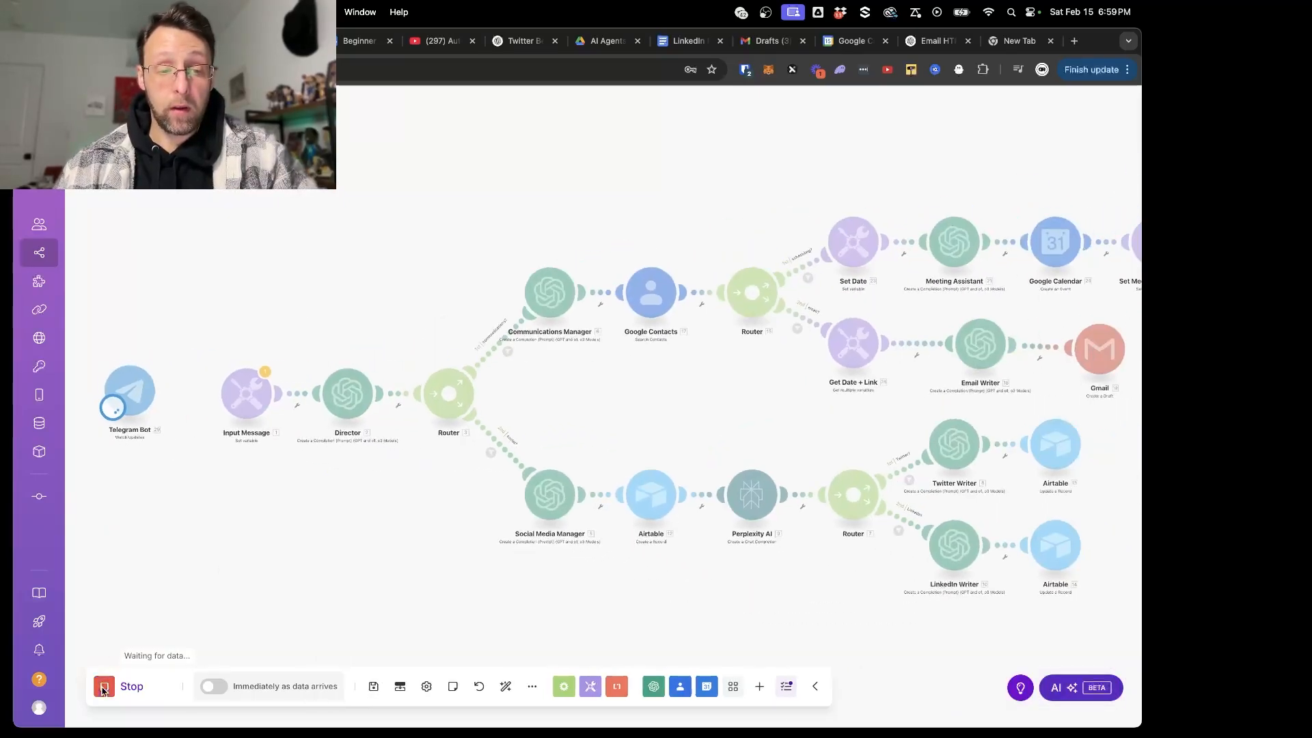
# - Switch to Telegram and send the message "hey whats up" to the beginneragentbot chat
pyautogui.scroll(5, 156, 418)
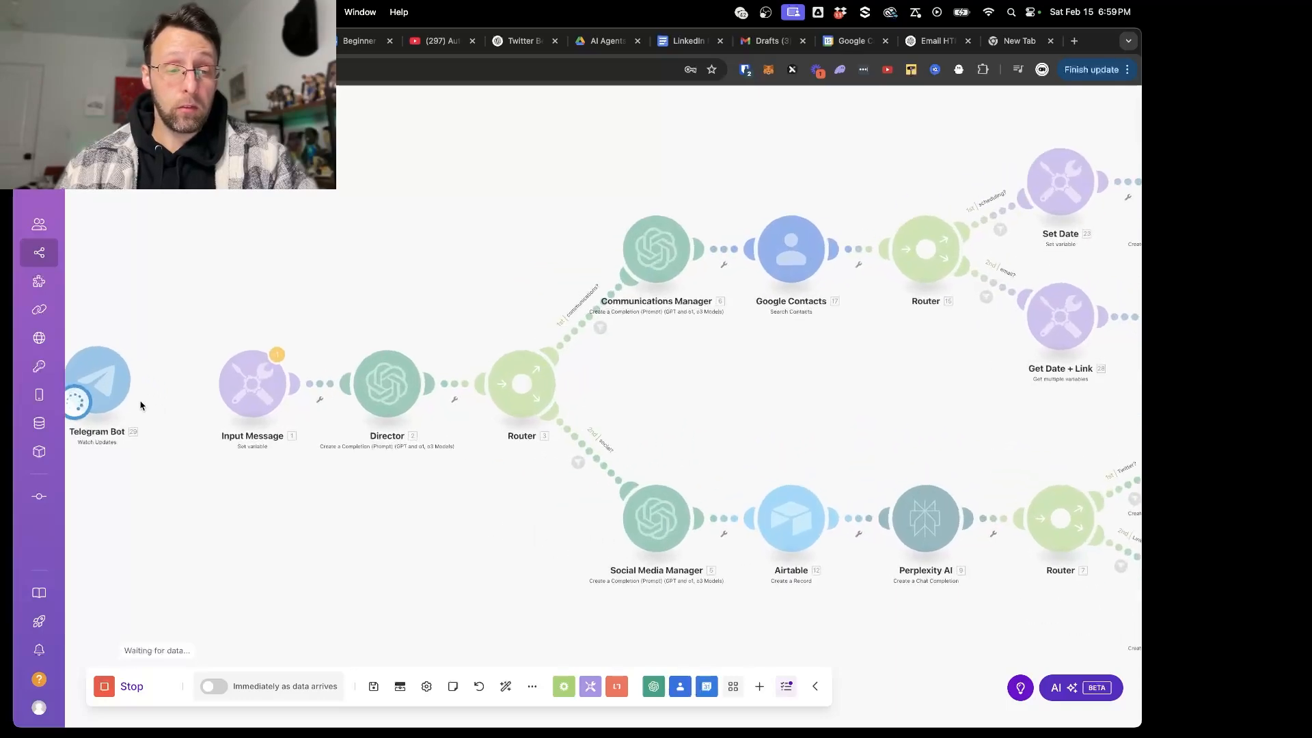
pyautogui.moveTo(166, 518); pyautogui.dragTo(475, 501)
pyautogui.scroll(2, 427, 496)
pyautogui.press('super+Tab')
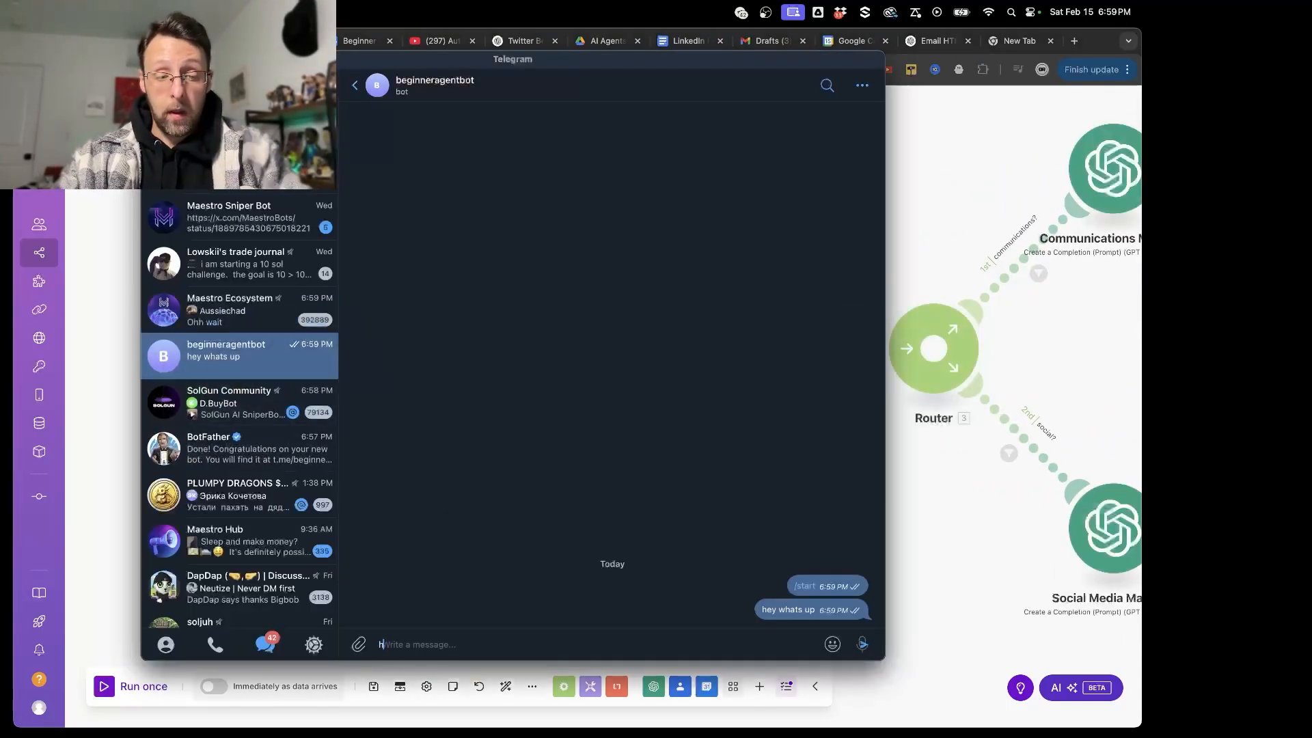
pyautogui.write('hey whats up')
pyautogui.press('Return')
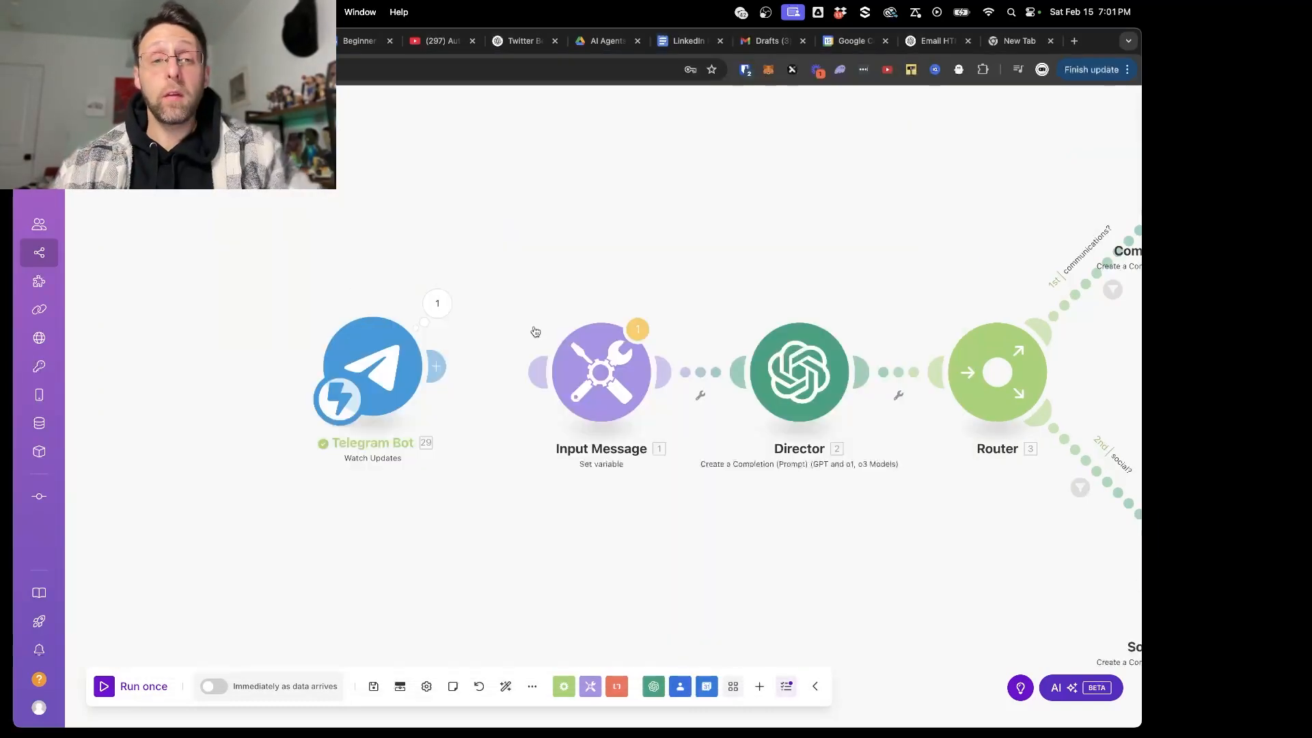
# - Inspect the Telegram Bot module's output bundle, expanding Message to check the received text
pyautogui.click(432, 299)
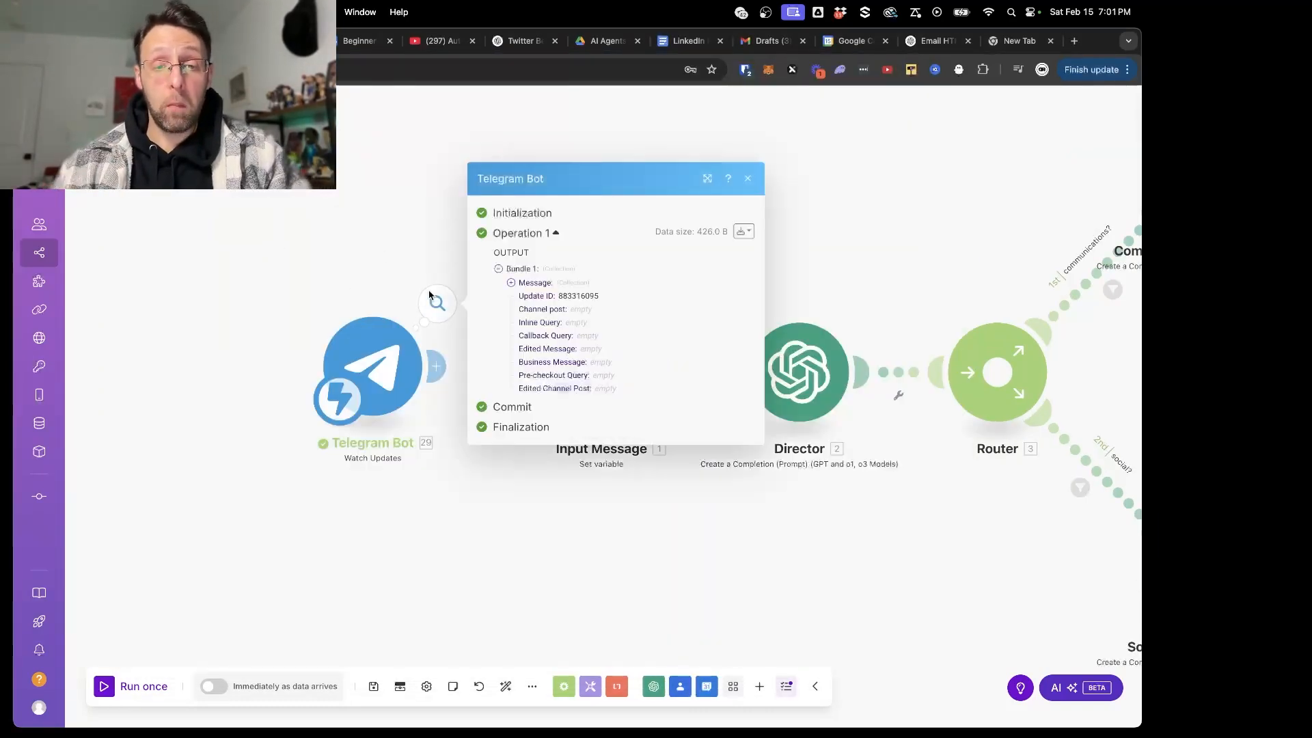
pyautogui.click(544, 283)
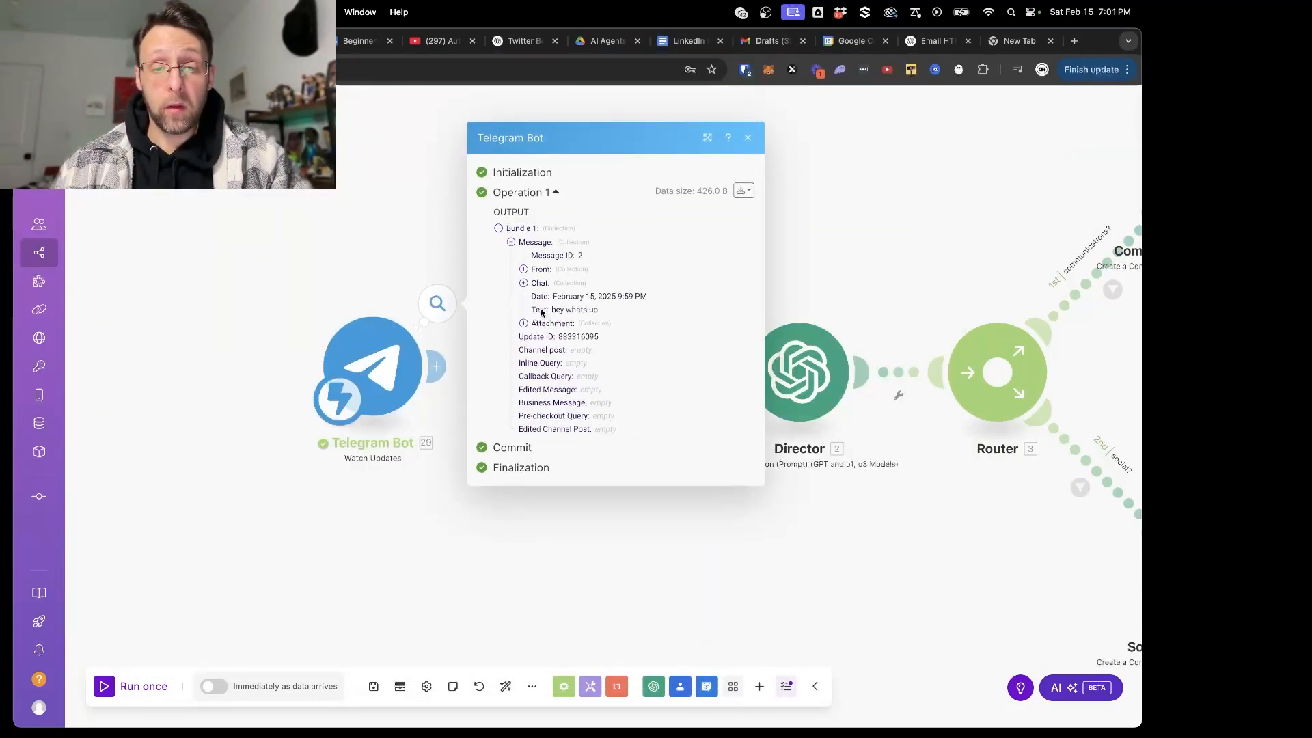
pyautogui.moveTo(552, 309); pyautogui.dragTo(612, 313)
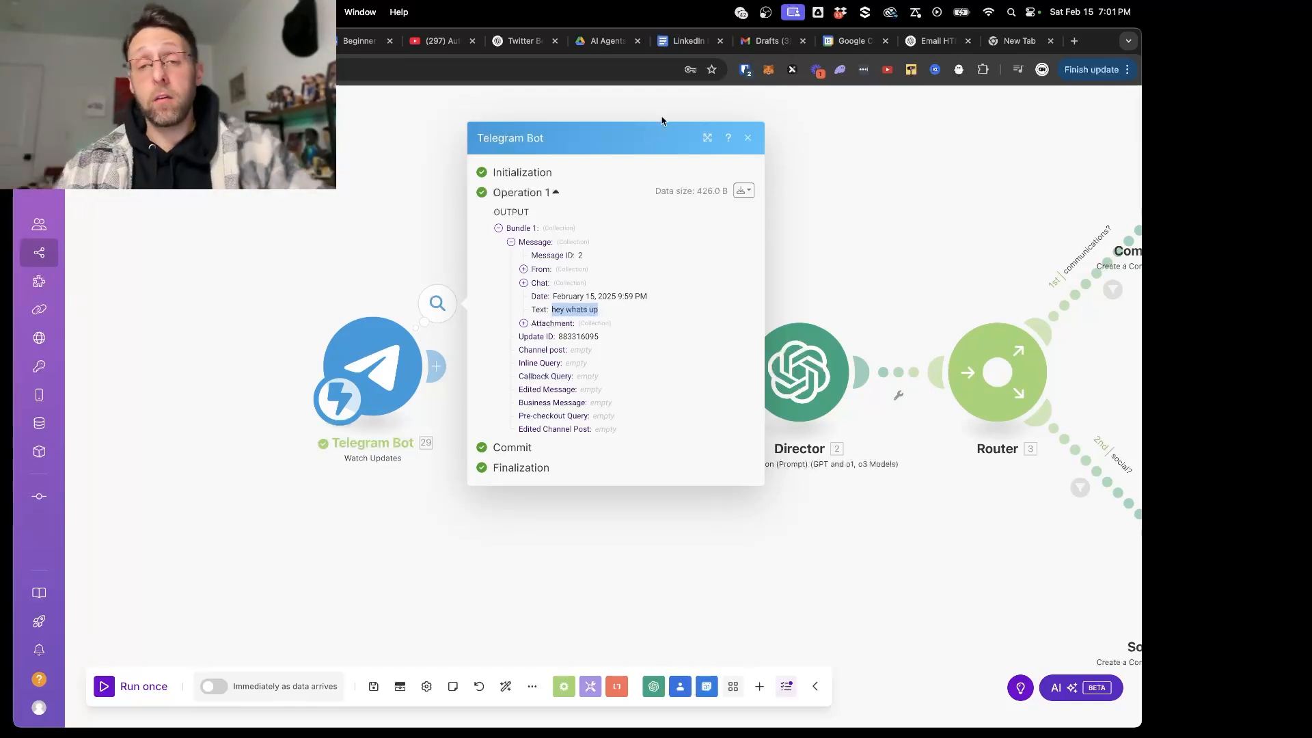
pyautogui.click(749, 137)
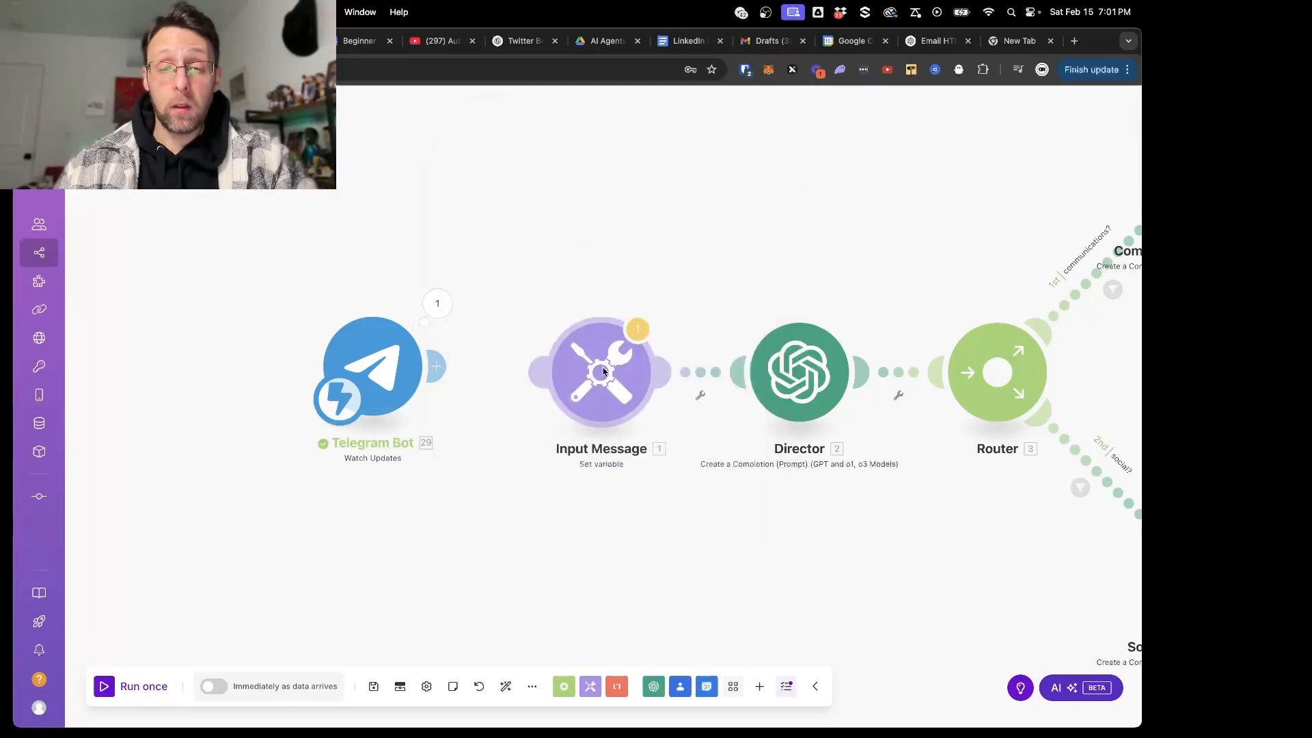
# - Connect the Input Message module to the Telegram Bot and replace its Incoming Message value with the trigger's Message: Text, saving the module
pyautogui.click(568, 363)
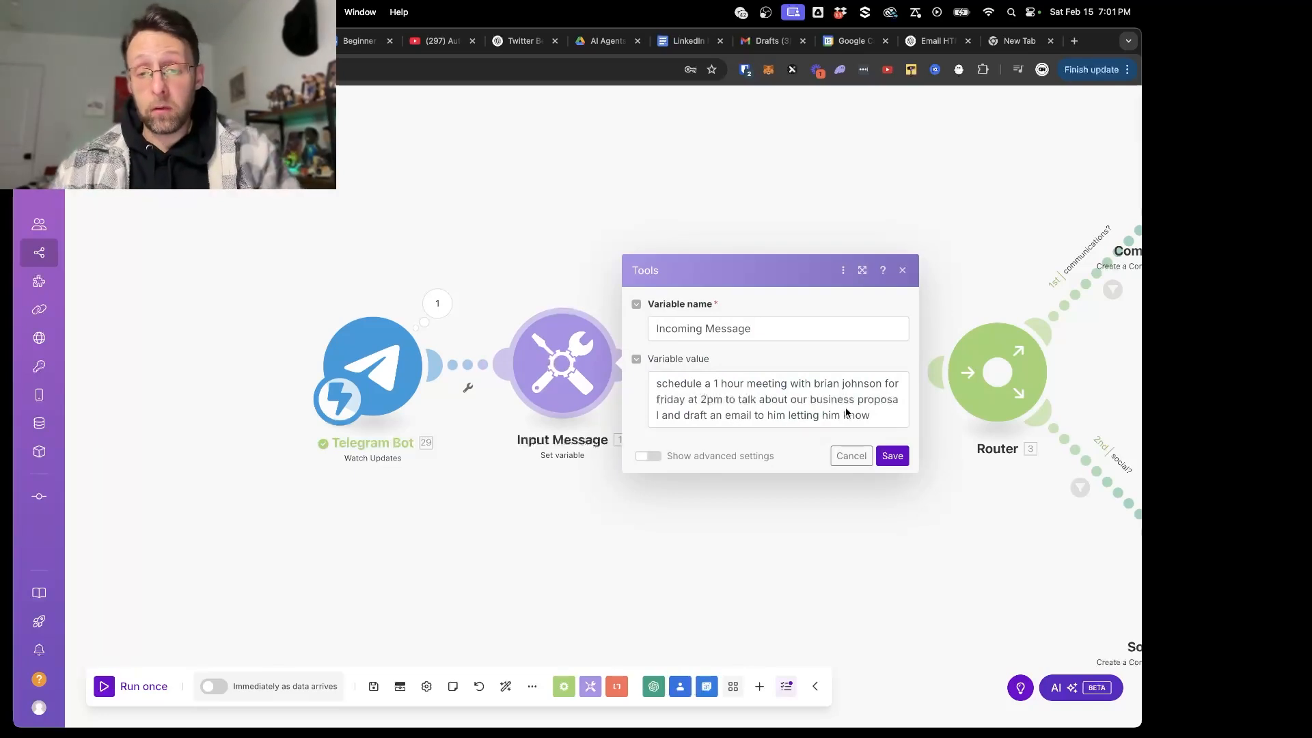
pyautogui.moveTo(879, 416); pyautogui.dragTo(649, 375)
pyautogui.press('cmd+c')
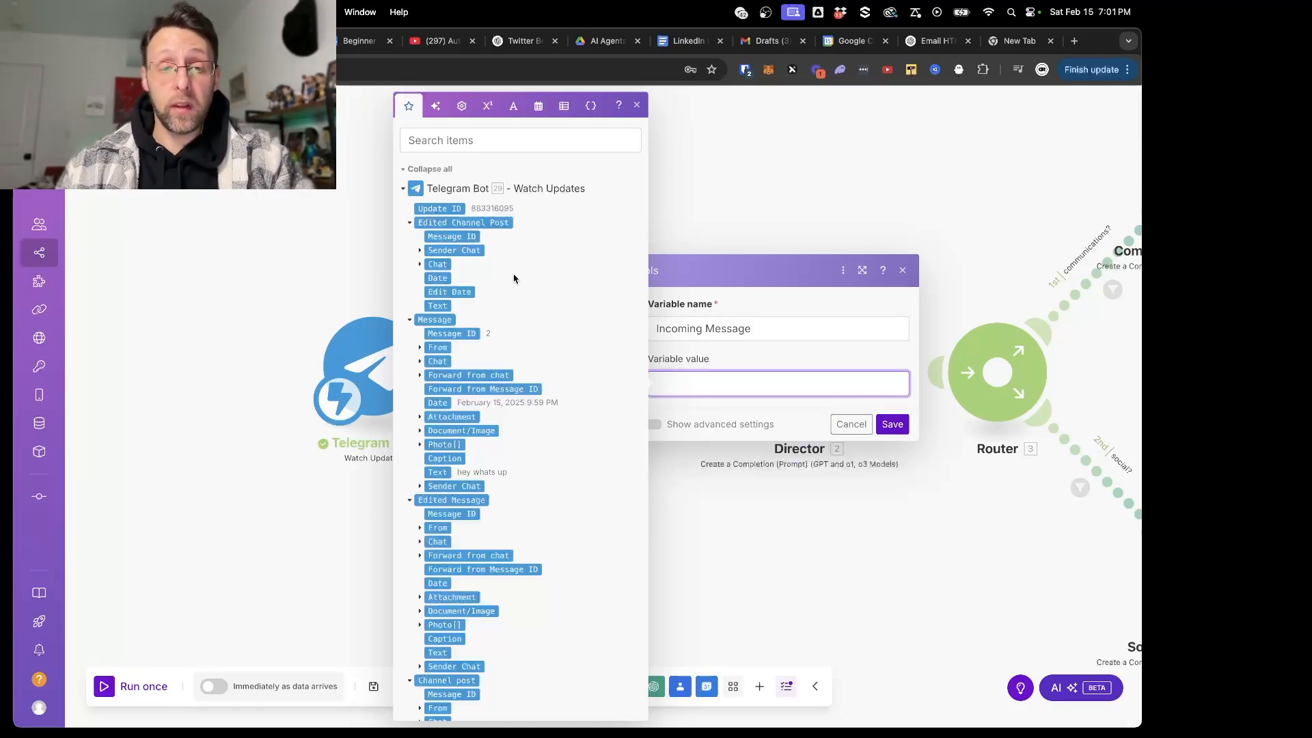
pyautogui.click(438, 472)
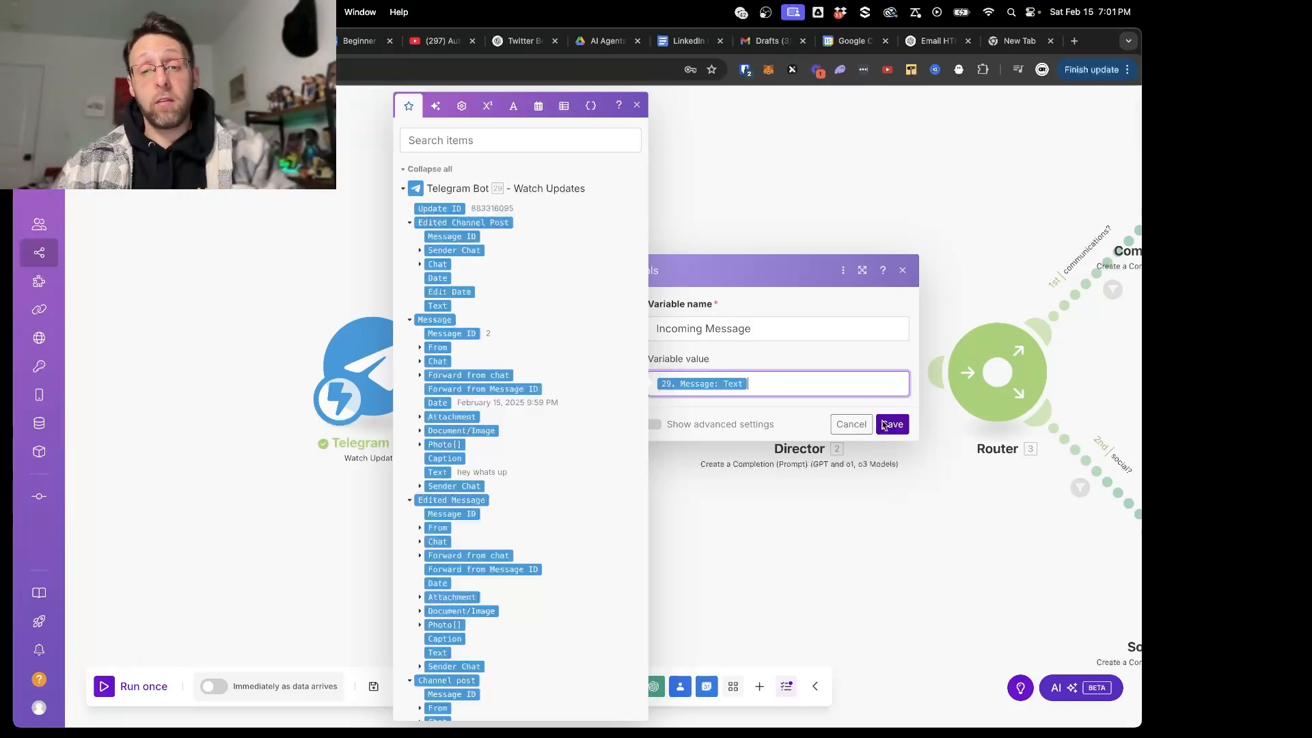
pyautogui.click(884, 425)
# - Auto-align the modules and save the scenario
pyautogui.click(507, 685)
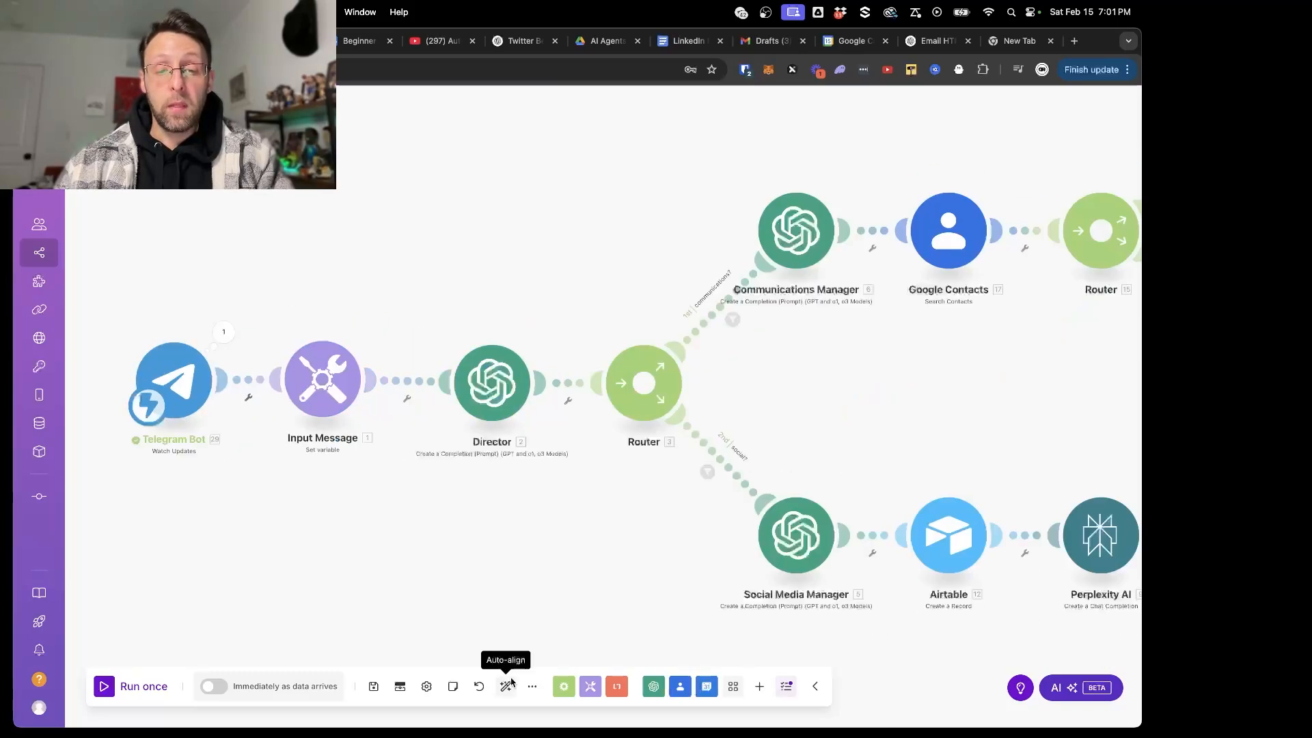
pyautogui.click(374, 685)
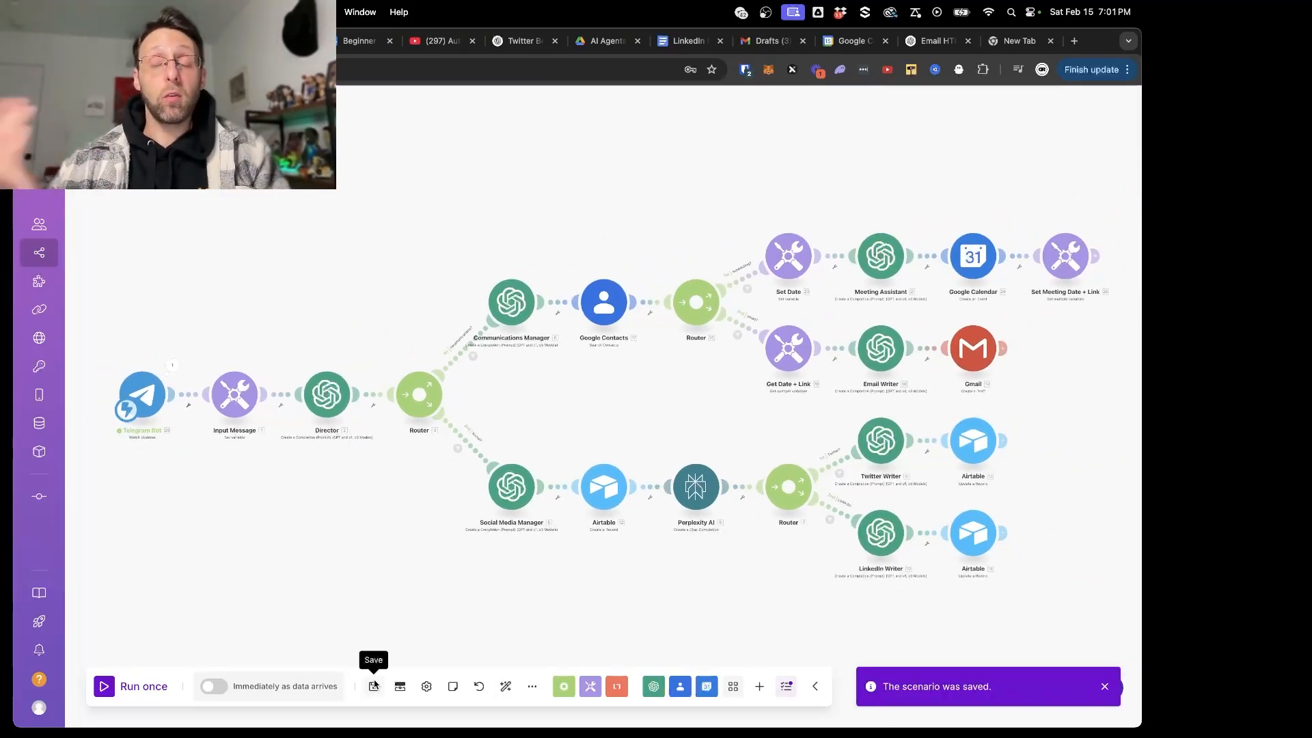
# - Add a note to the Input Message module containing the copied 1 hour meeting and email draft request, then close the note
pyautogui.scroll(3, 285, 550)
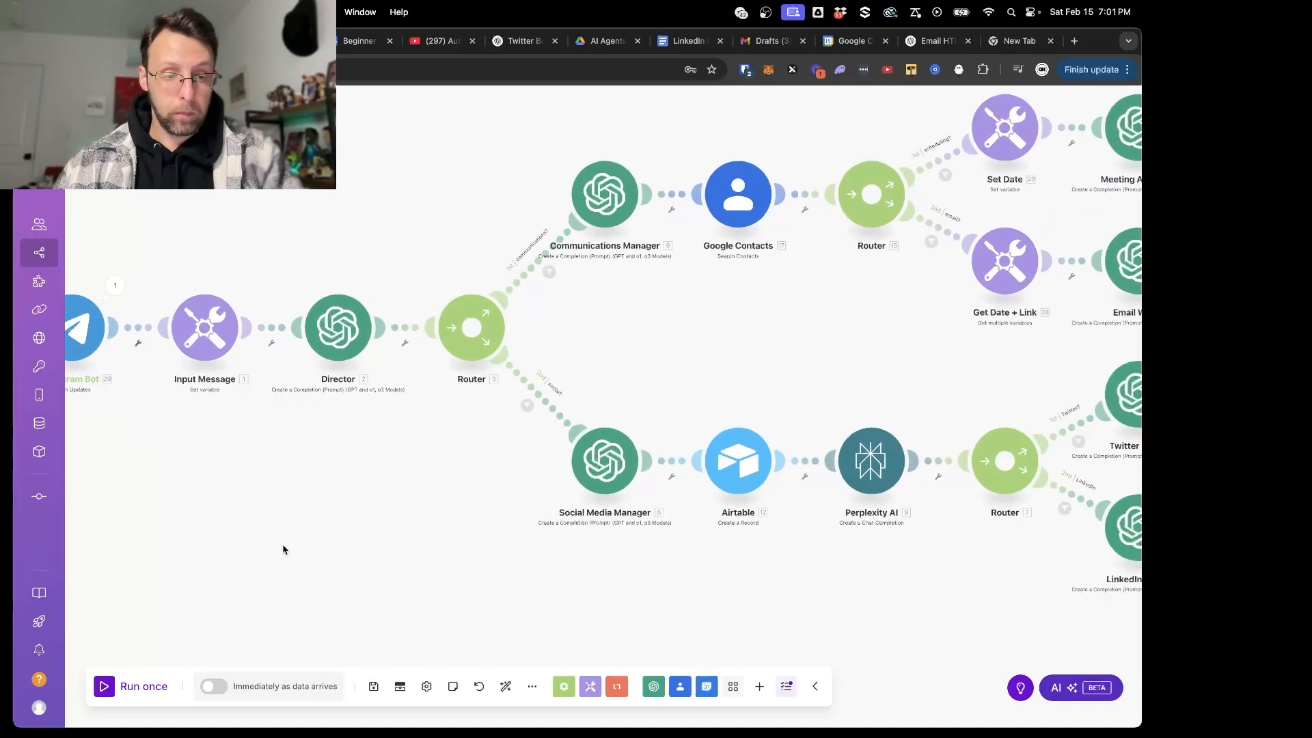
pyautogui.moveTo(180, 446); pyautogui.dragTo(346, 467)
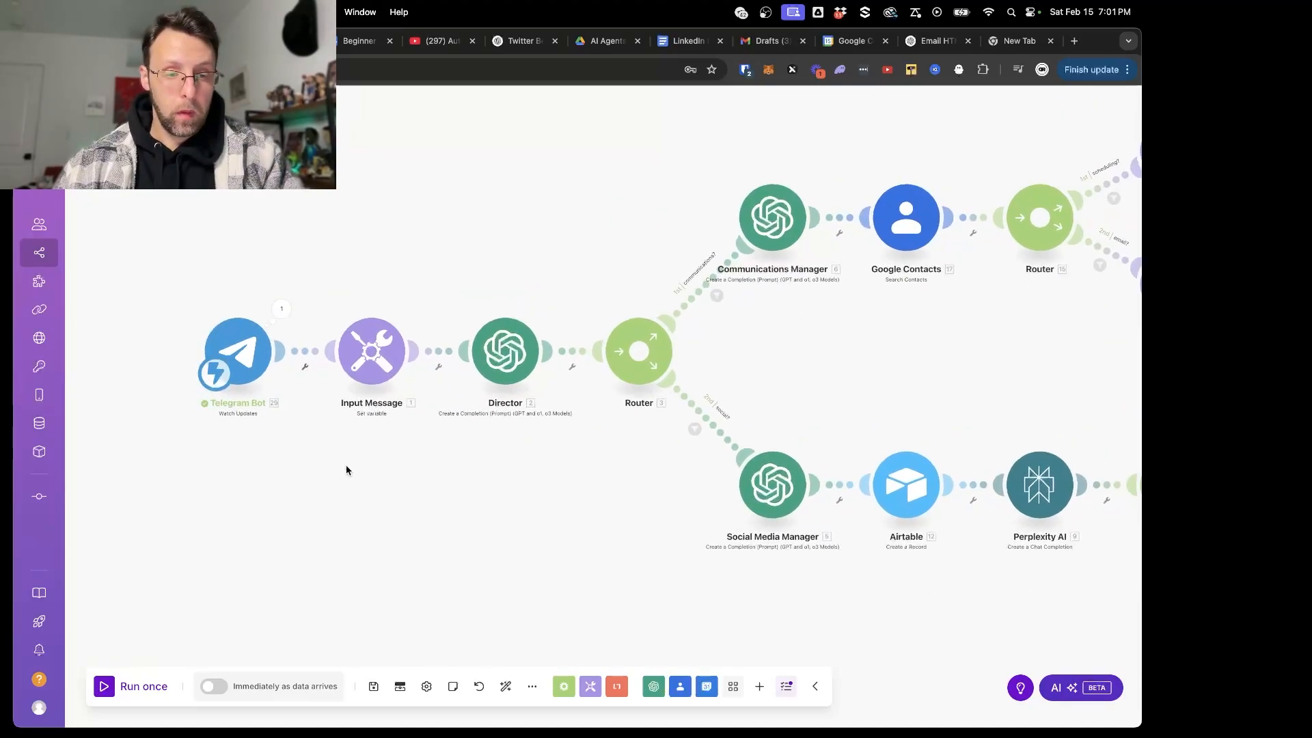
pyautogui.click(373, 371)
pyautogui.click(452, 687)
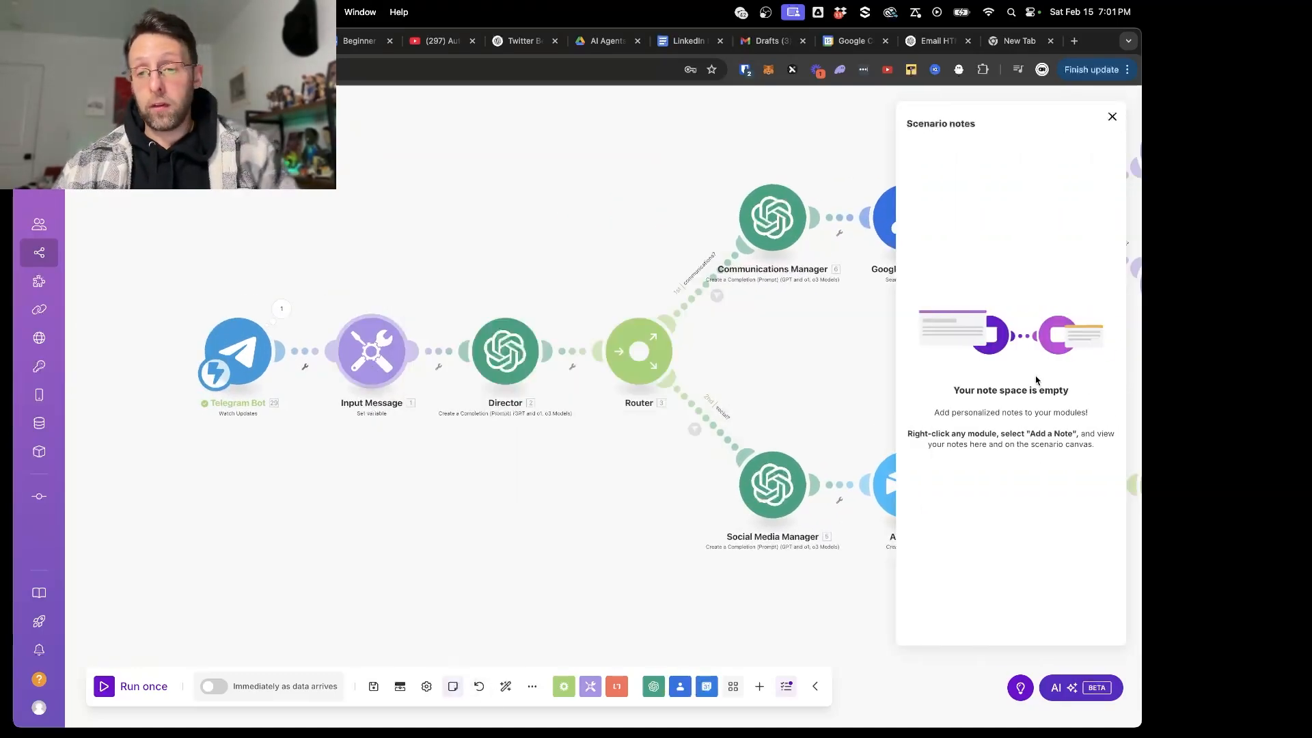
pyautogui.rightClick(377, 339)
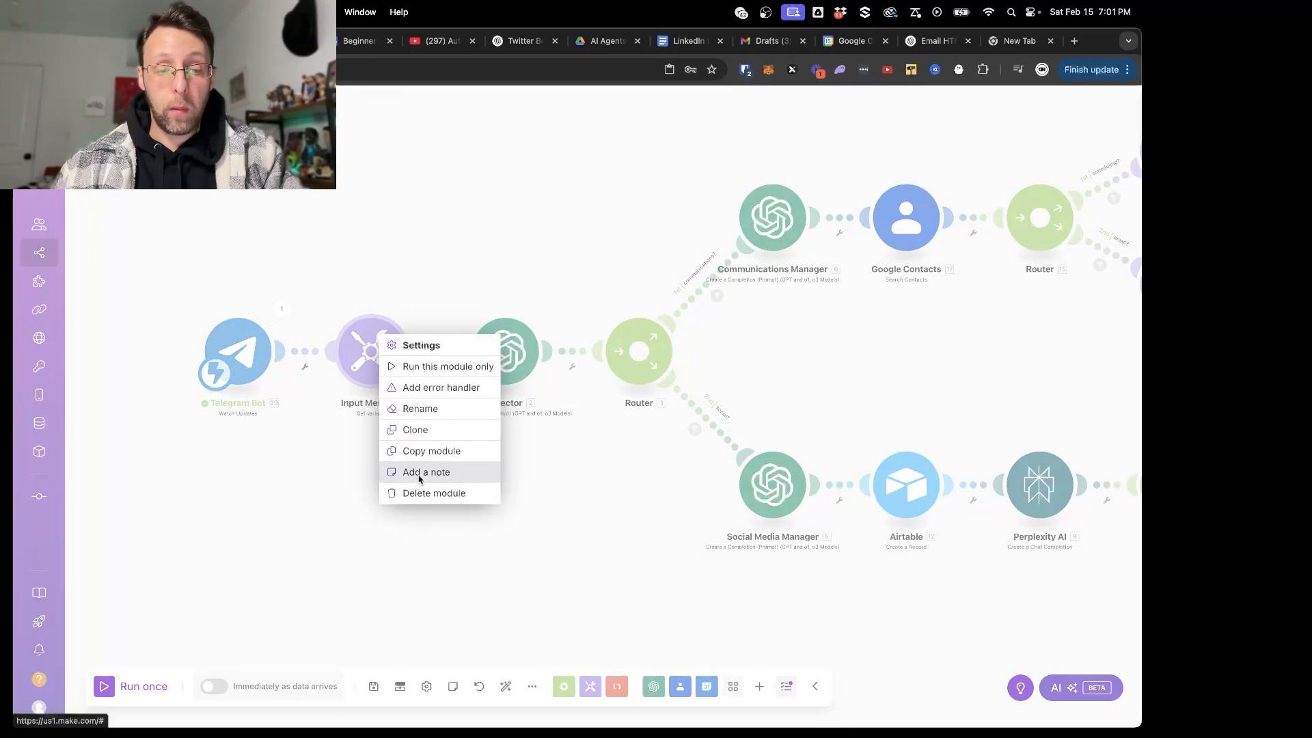
pyautogui.click(419, 473)
pyautogui.press('cmd+v')
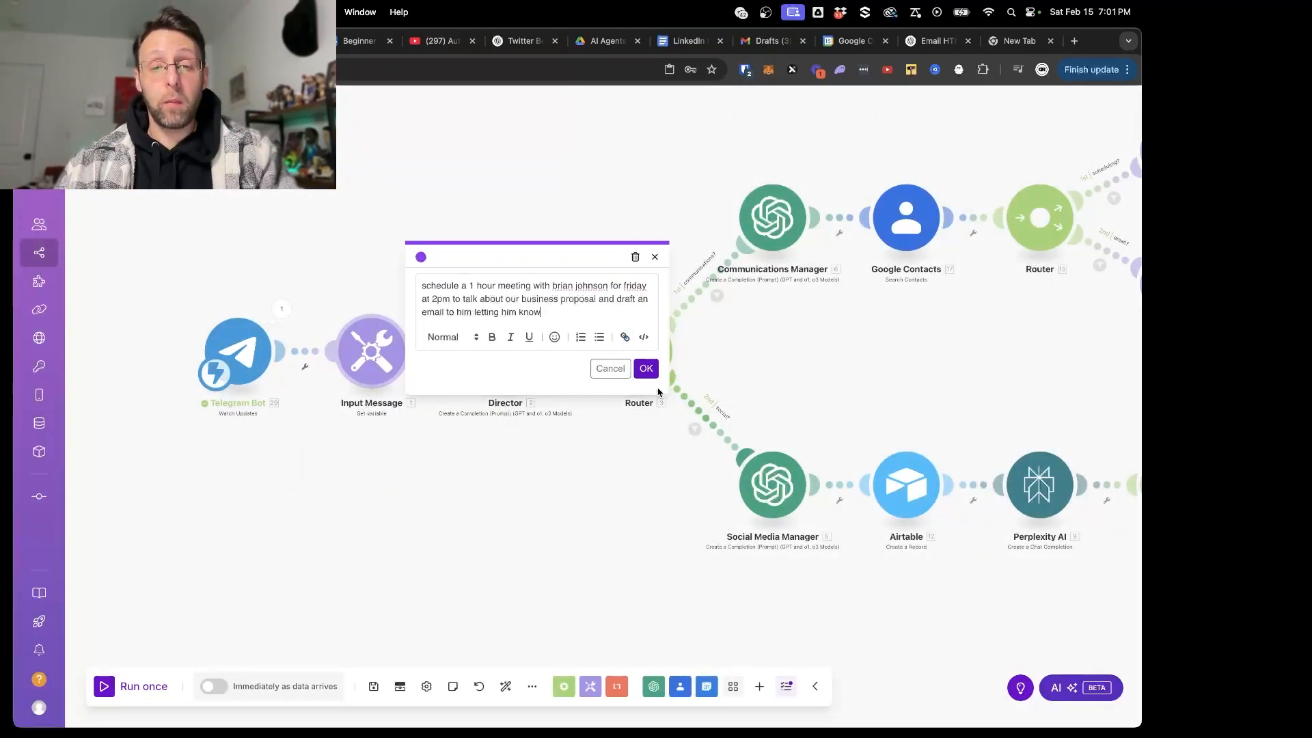
pyautogui.click(647, 371)
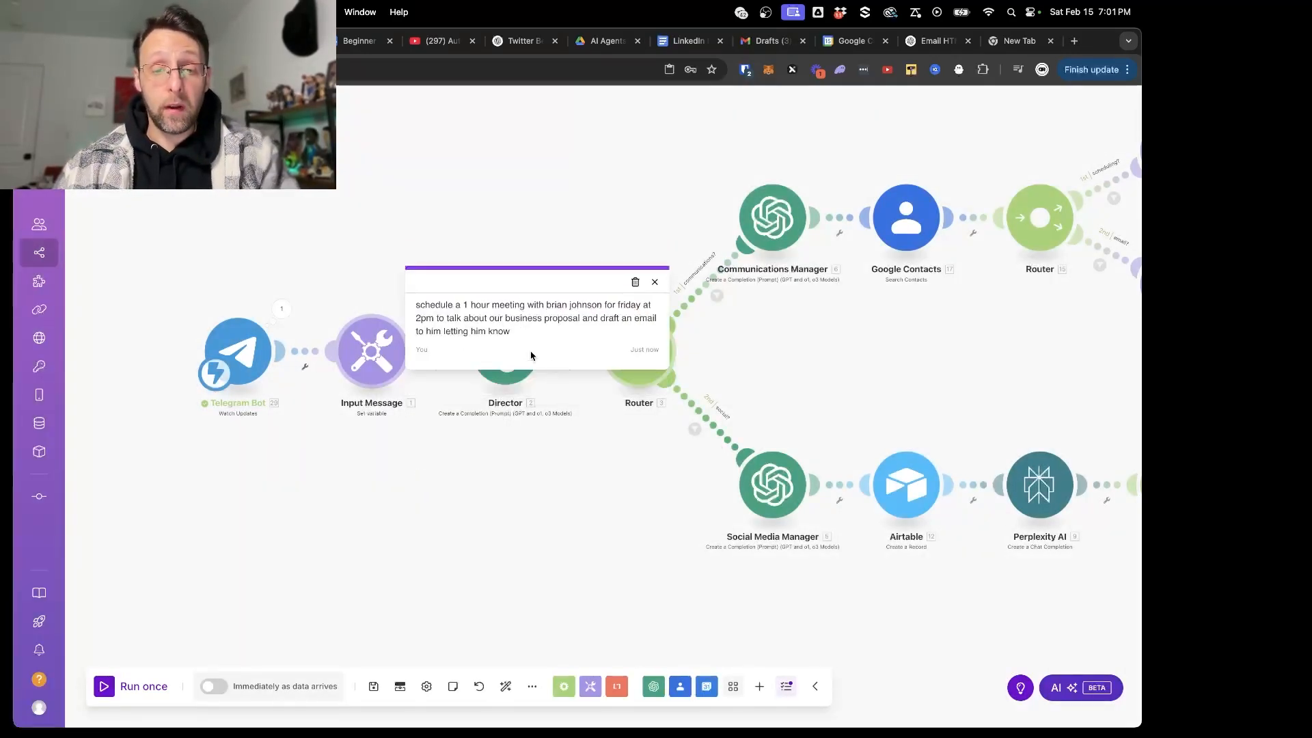
pyautogui.click(653, 283)
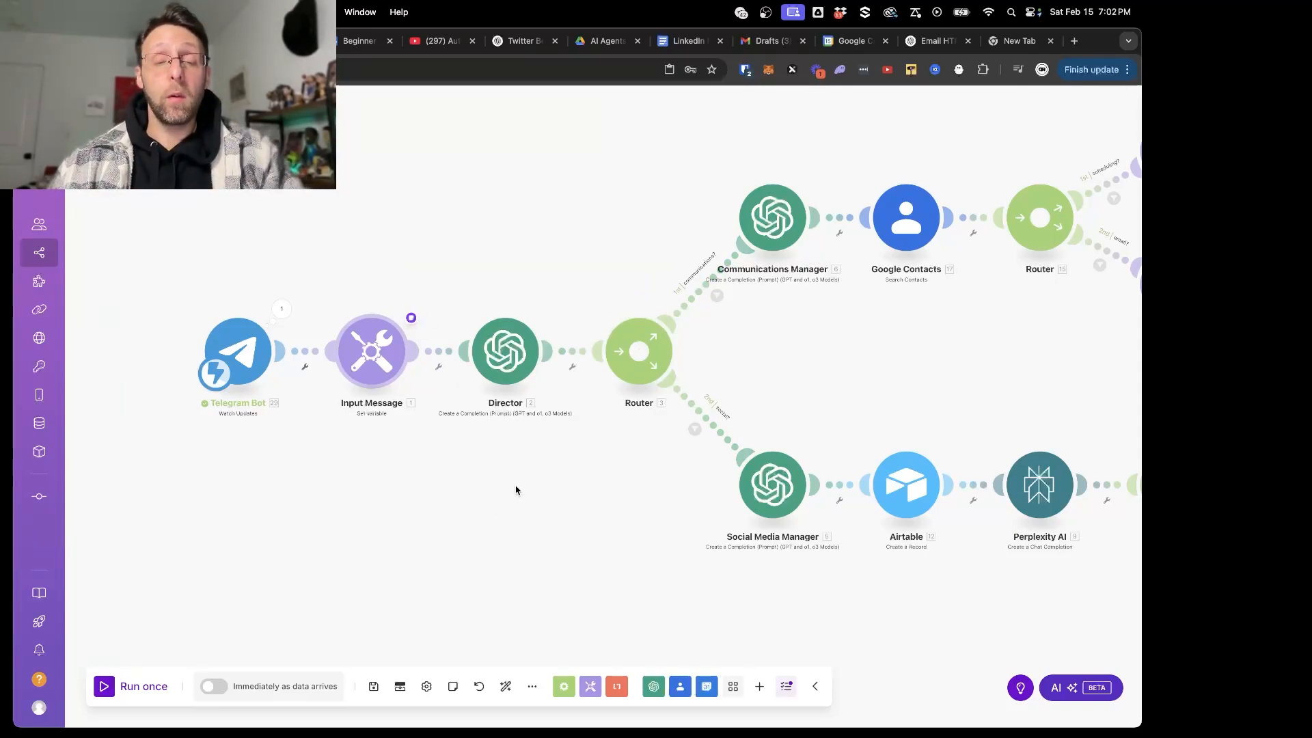
# - Add a third route to the router after the Director with an OpenAI Create a Completion (Prompt) module
pyautogui.click(637, 352)
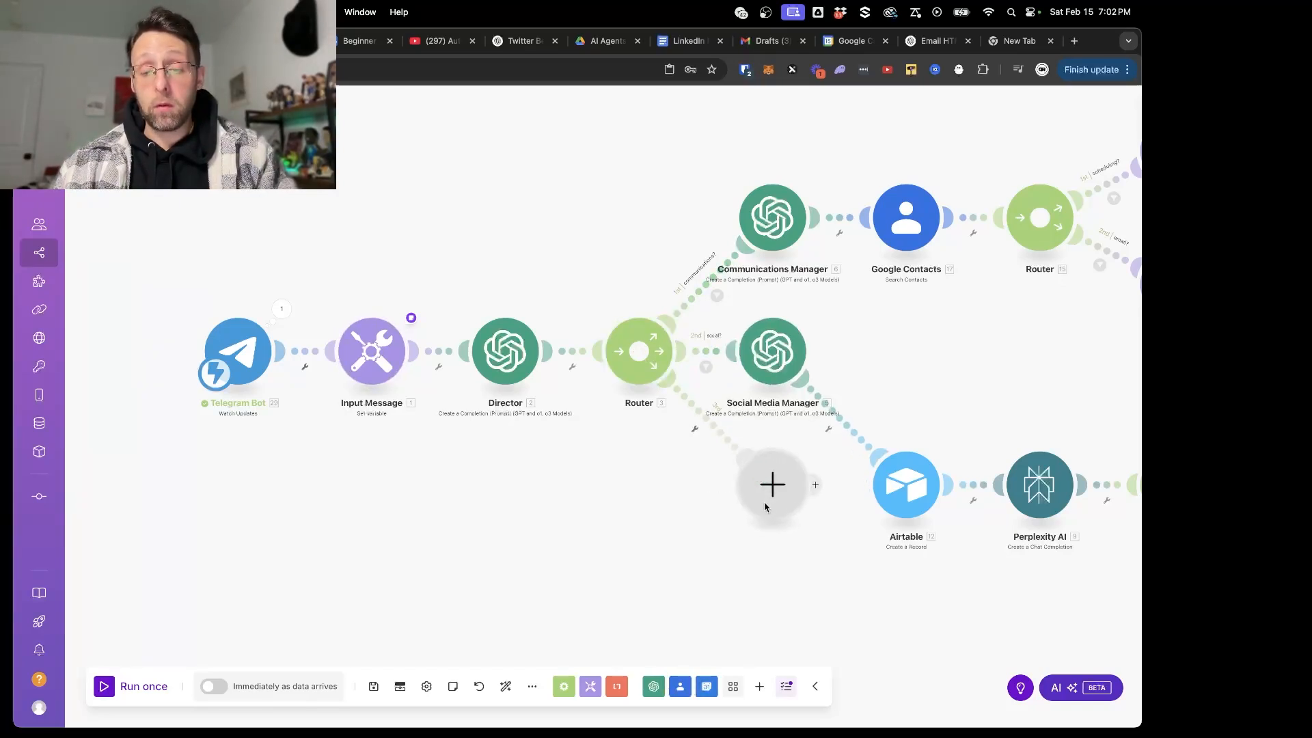
pyautogui.moveTo(764, 501); pyautogui.dragTo(660, 505)
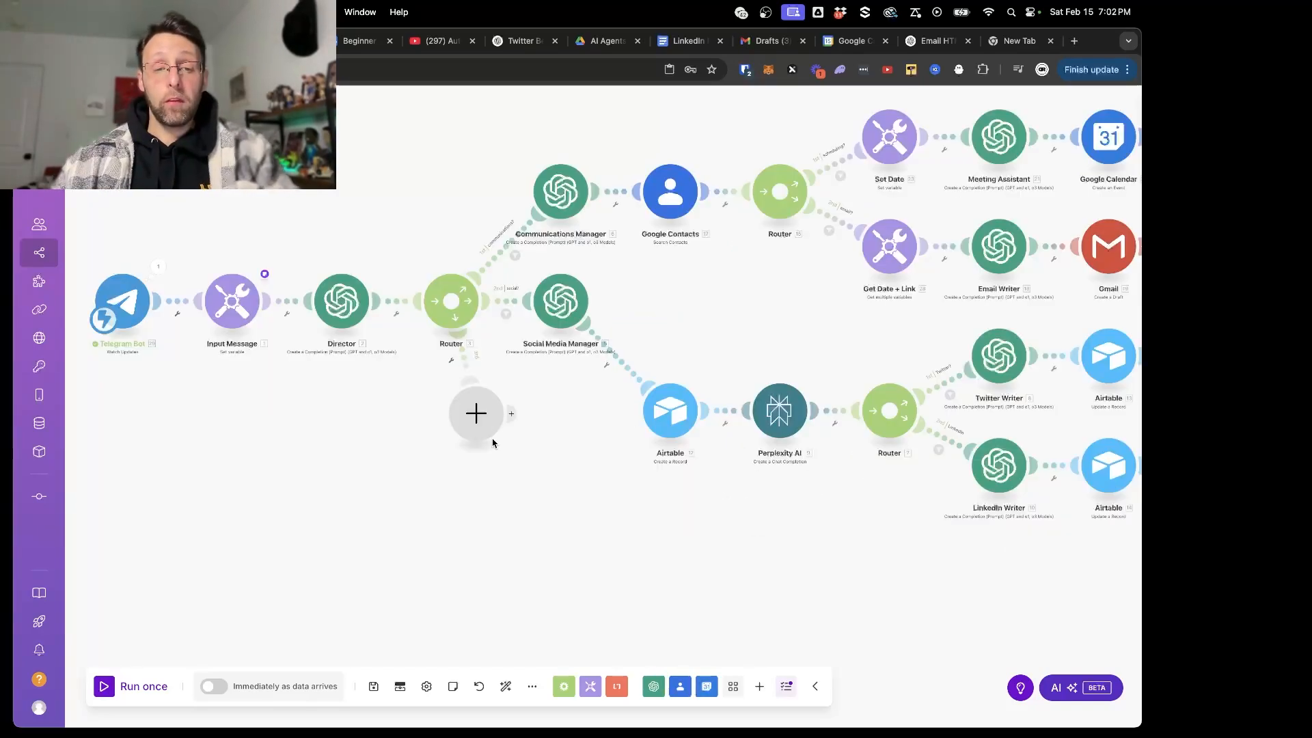
pyautogui.click(480, 413)
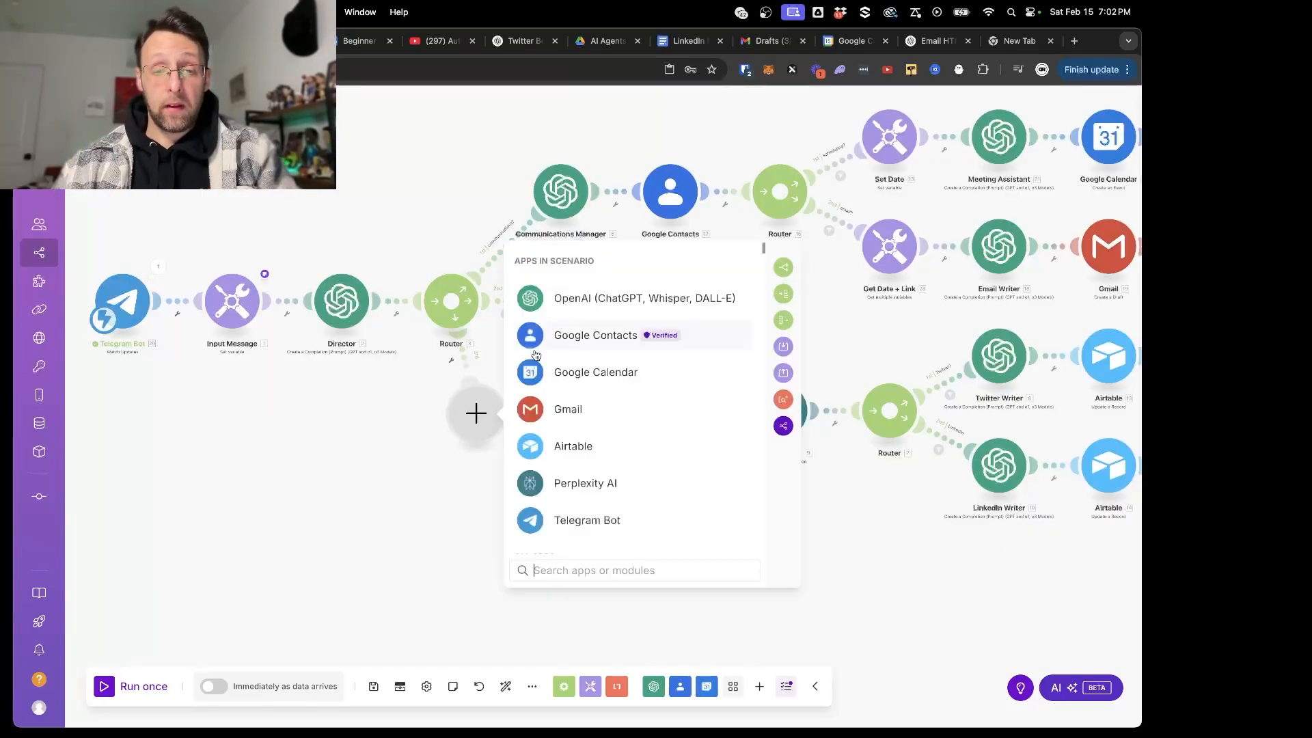
pyautogui.click(585, 299)
pyautogui.scroll(-3, 673, 384)
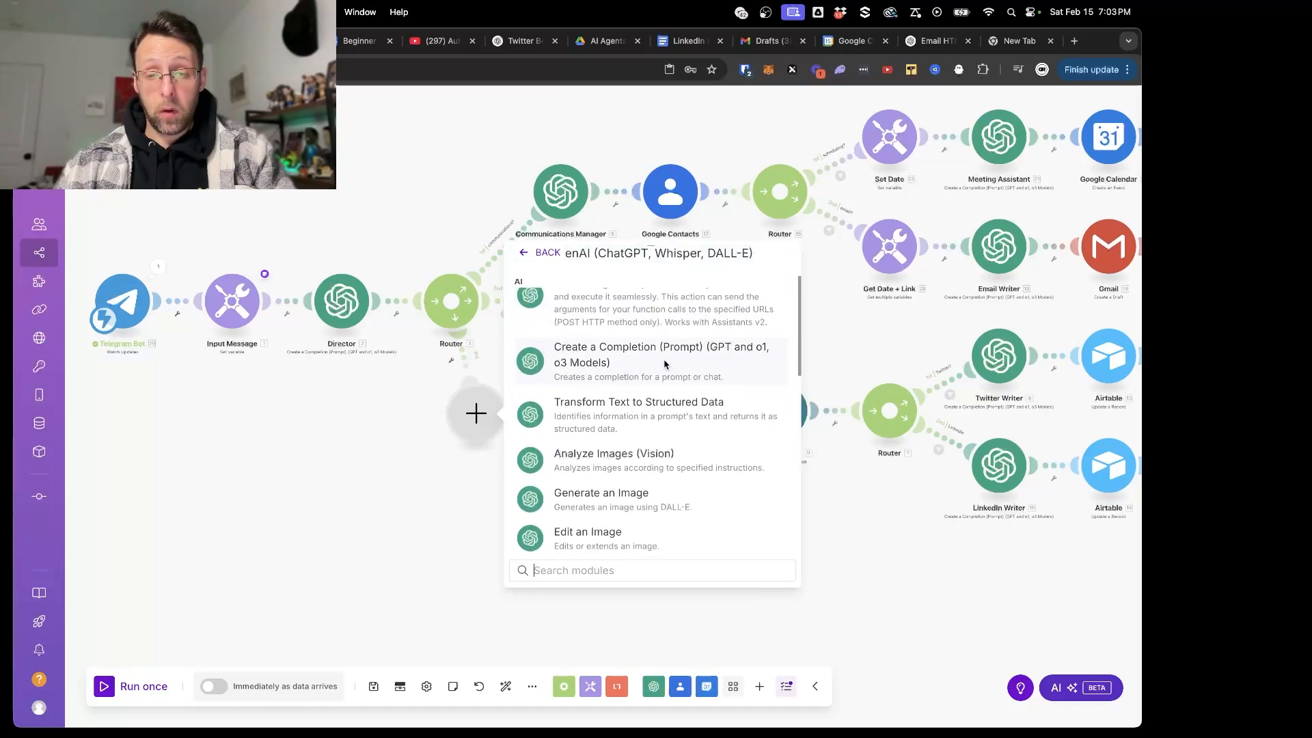
pyautogui.click(667, 366)
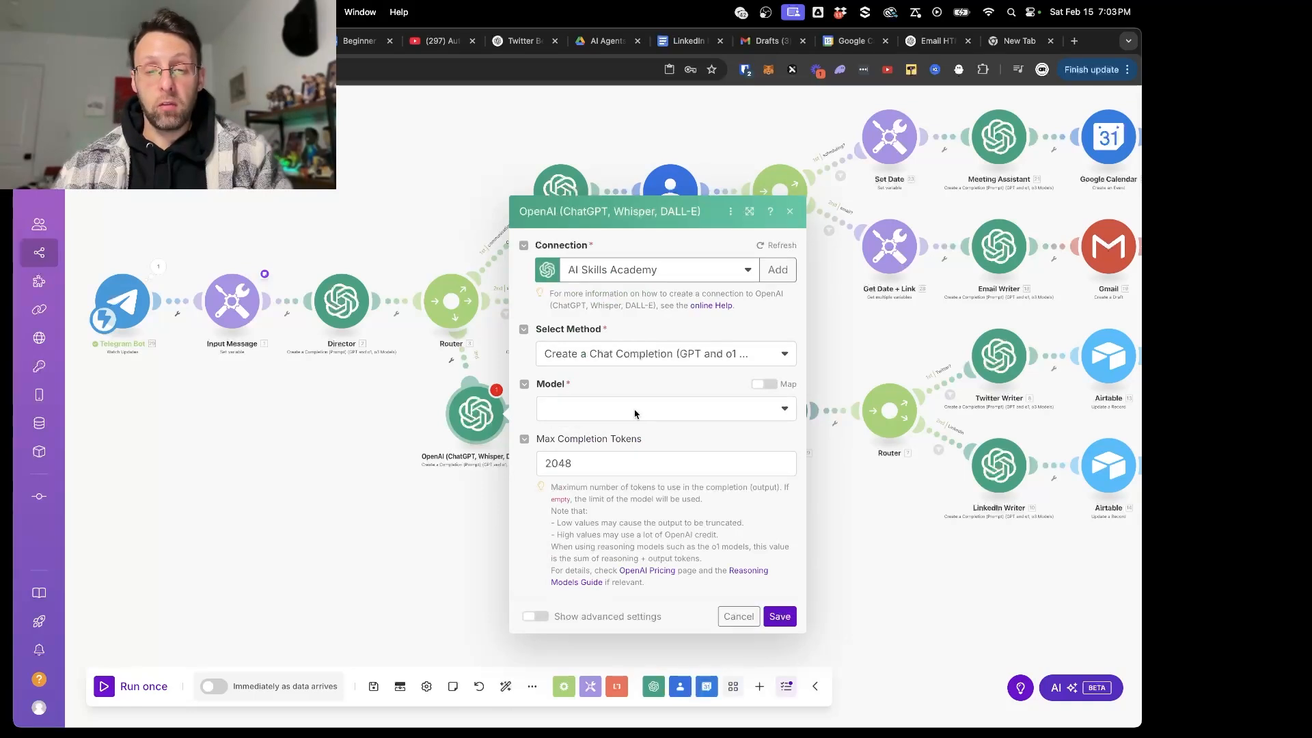
# - Set the new OpenAI module's model to gpt-4o-mini and Message 1's role to Developer / System
pyautogui.click(635, 410)
pyautogui.scroll(-3, 592, 565)
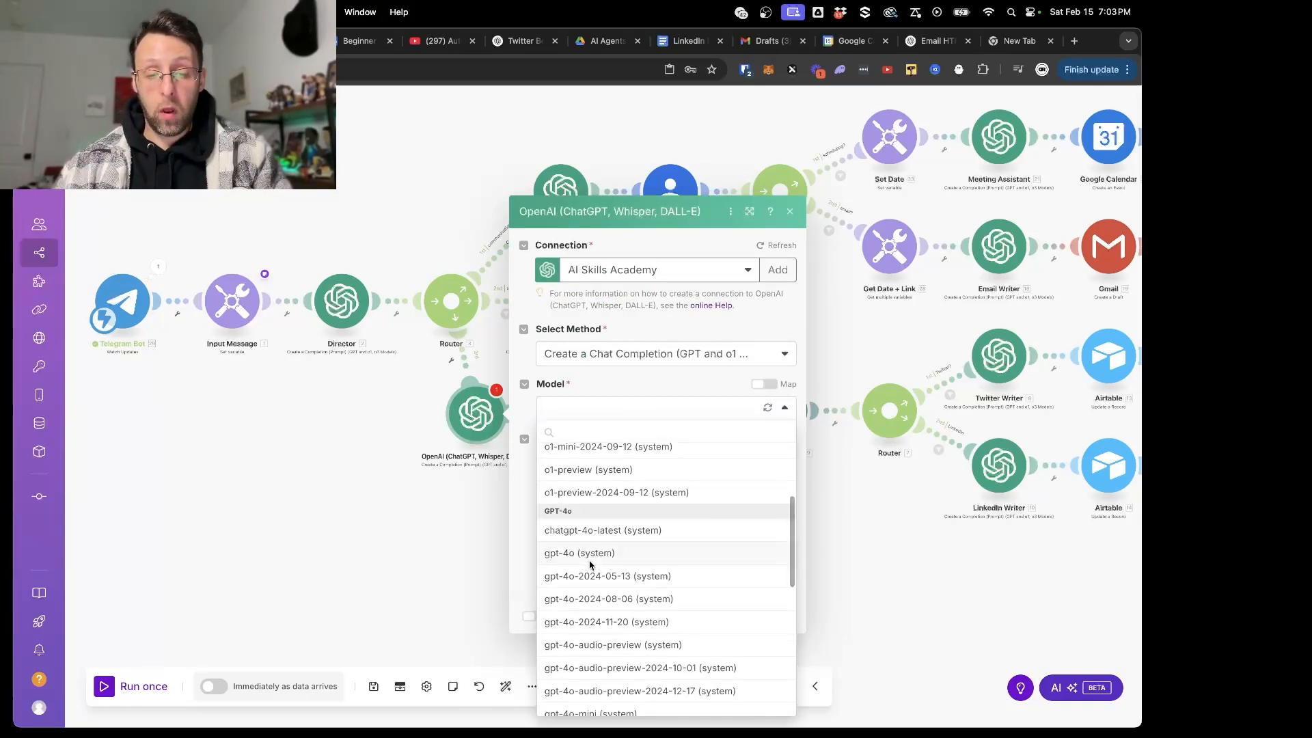
pyautogui.scroll(-3, 592, 565)
pyautogui.click(585, 566)
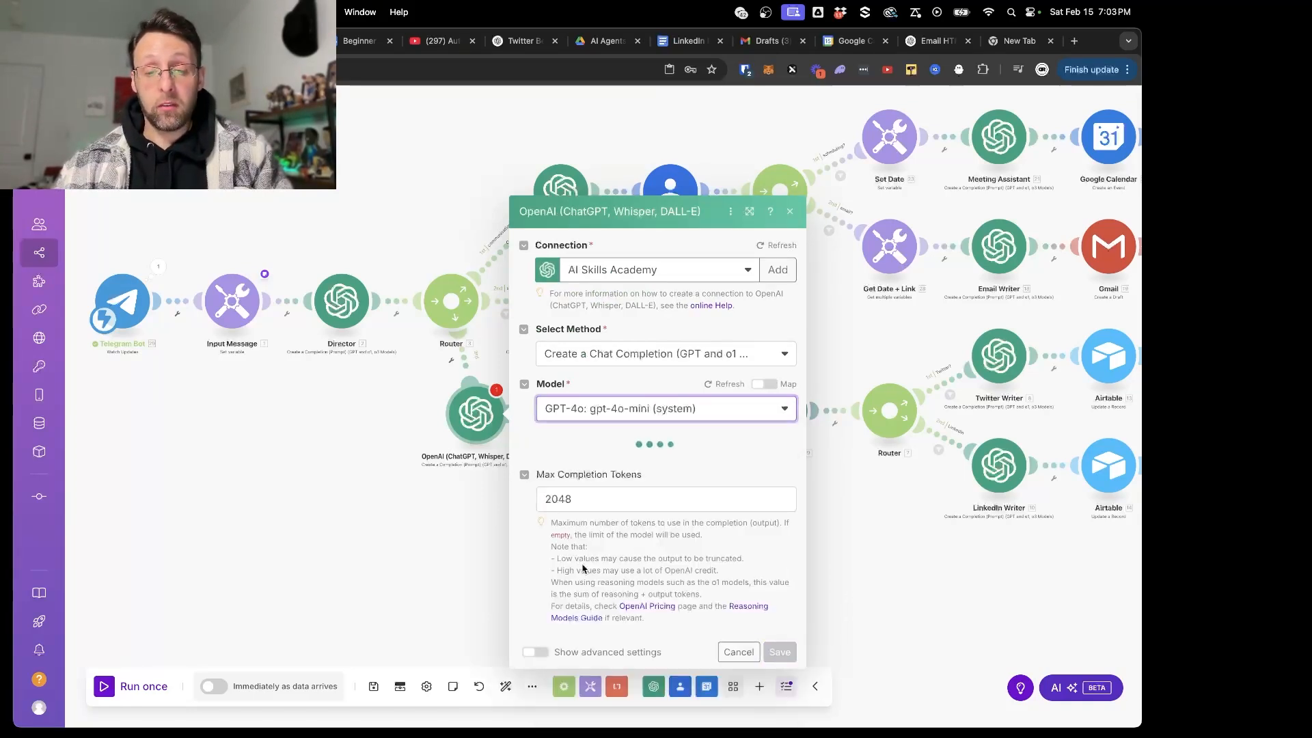
pyautogui.click(604, 460)
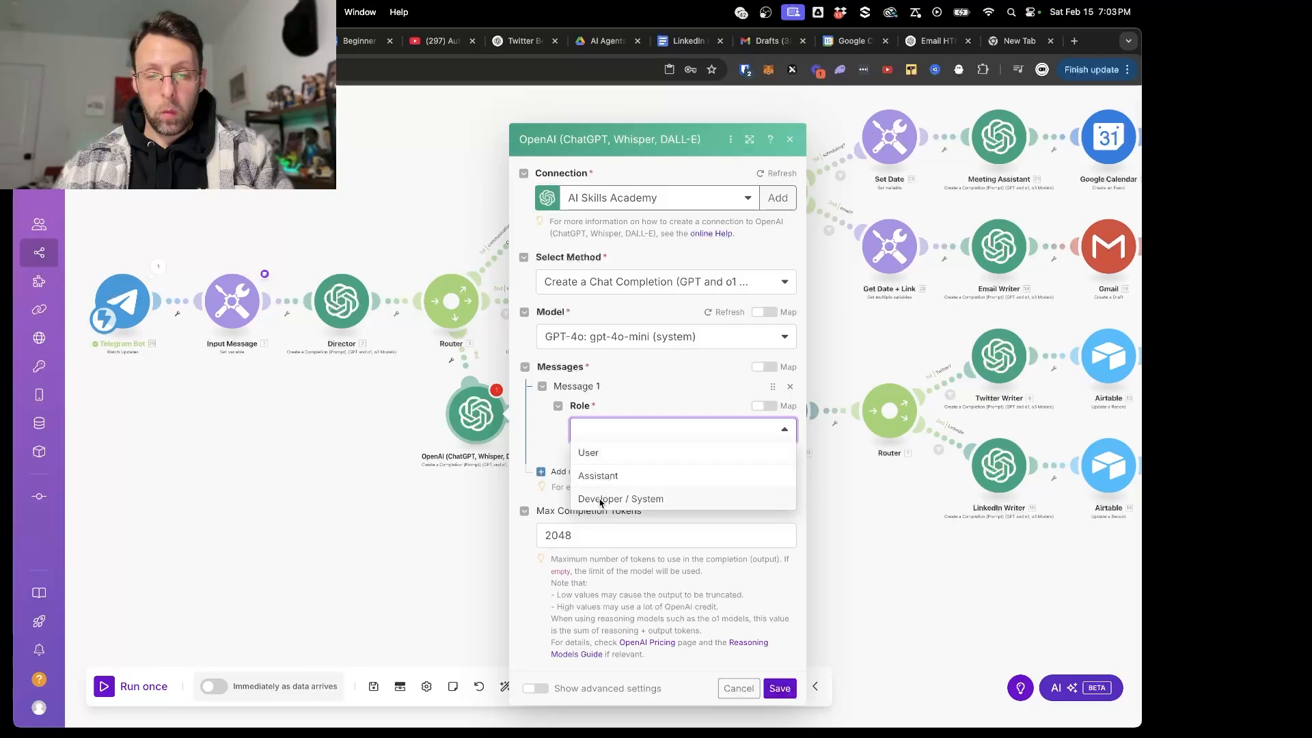
pyautogui.click(601, 499)
# - Begin Message 1's text content with "You are a helpful and intelligent summarizer assistant"
pyautogui.click(624, 454)
pyautogui.write('You are a')
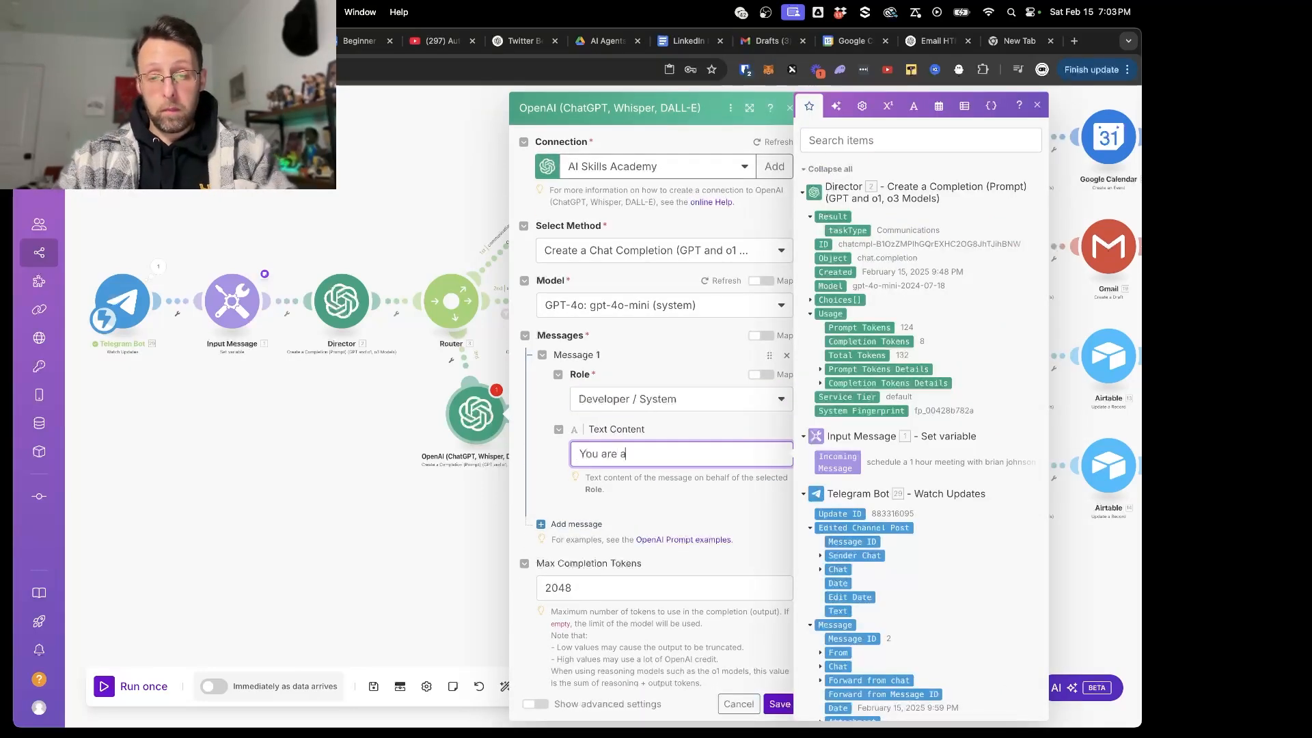
pyautogui.write(' helpful and intelligen')
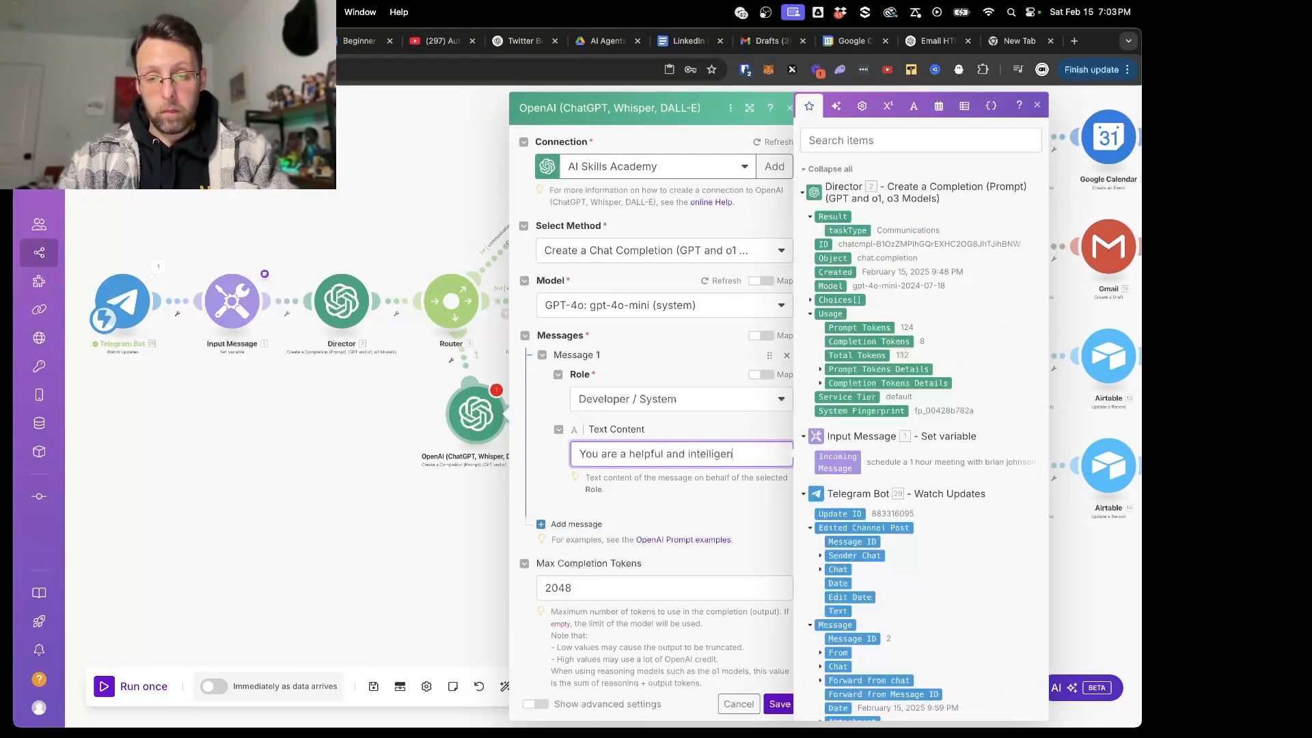
pyautogui.write('t sumamrize')
pyautogui.press('BackSpace')
pyautogui.press('BackSpace')
pyautogui.press('BackSpace')
pyautogui.press('BackSpace')
pyautogui.press('BackSpace')
pyautogui.press('BackSpace')
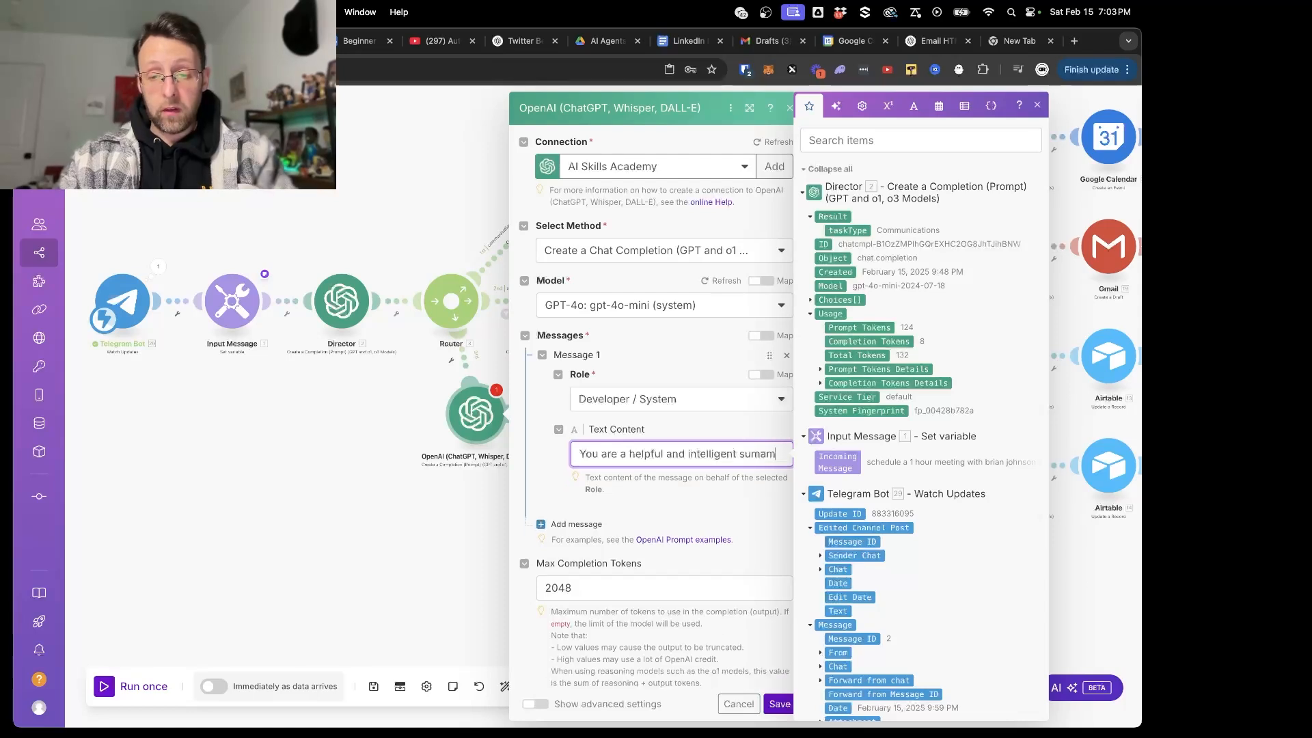
pyautogui.write('marize')
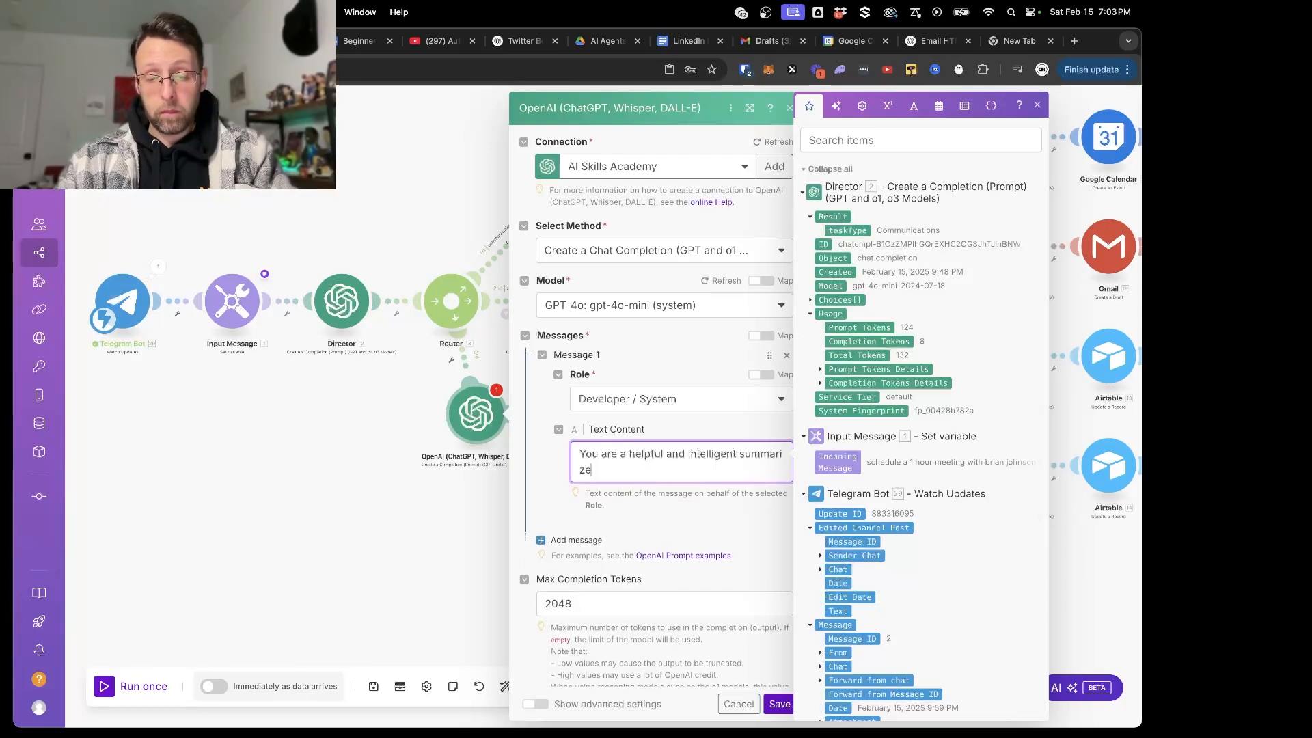
pyautogui.write('r assistant. Your task is')
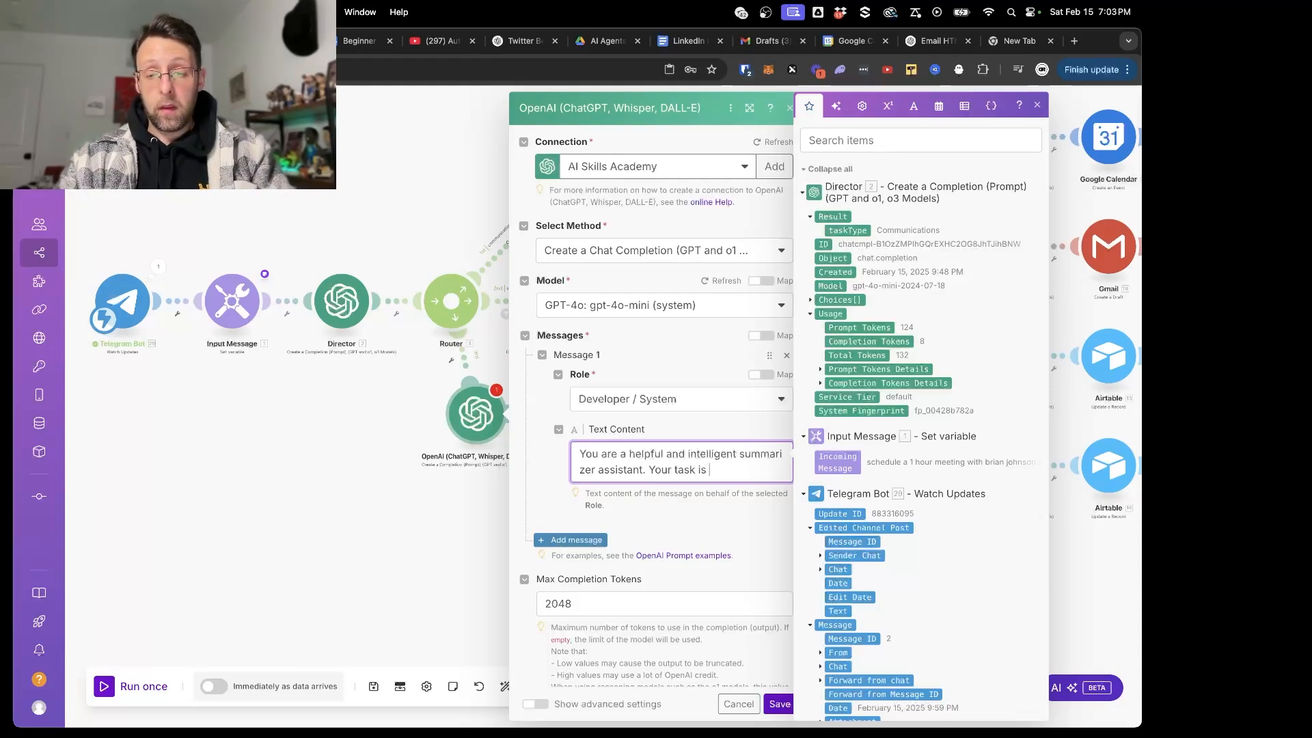
pyautogui.write(' to take an in')
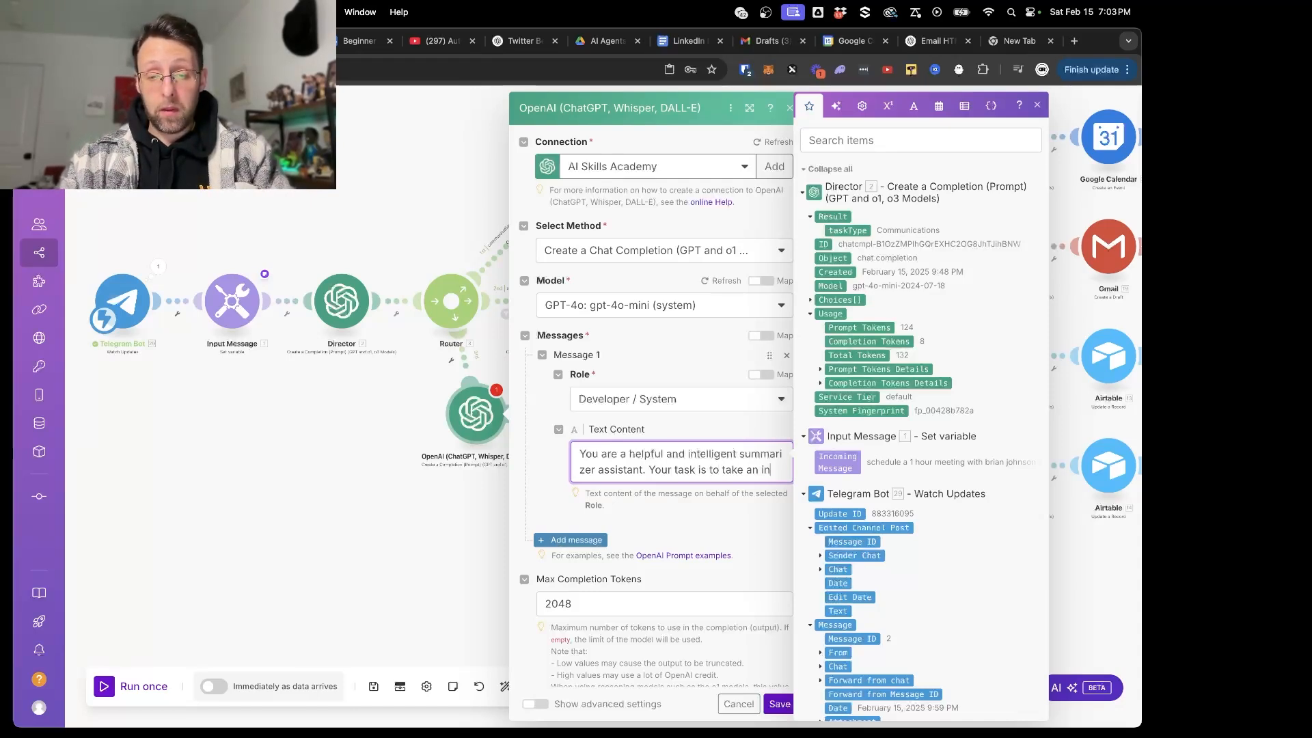
pyautogui.write('coming message ')
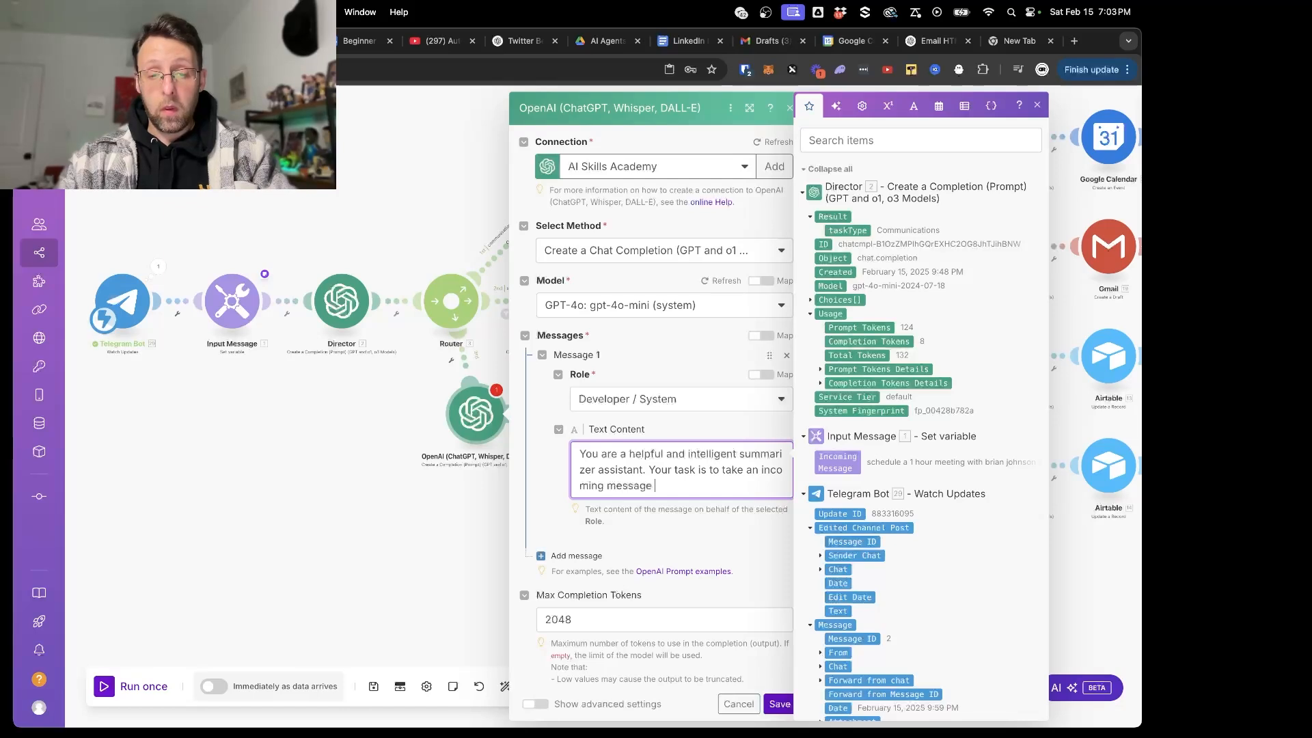
pyautogui.write('and ')
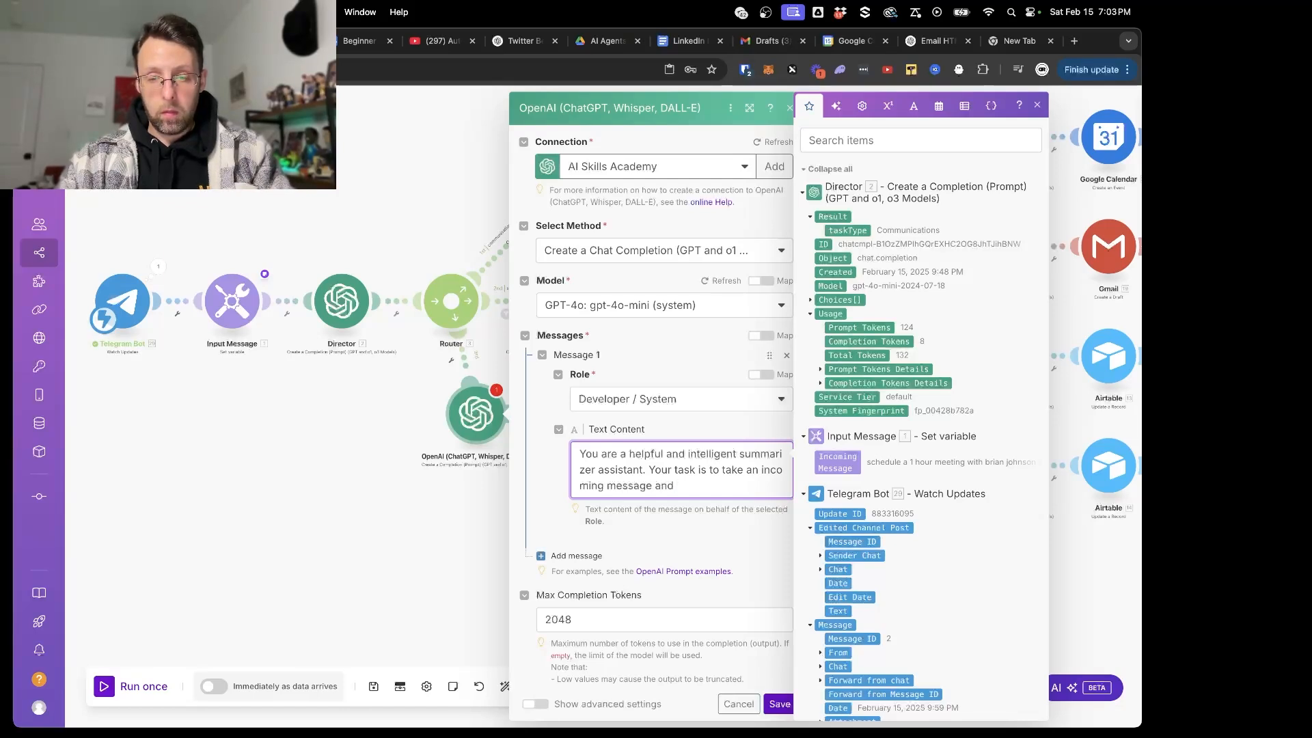
pyautogui.write(', assuming ')
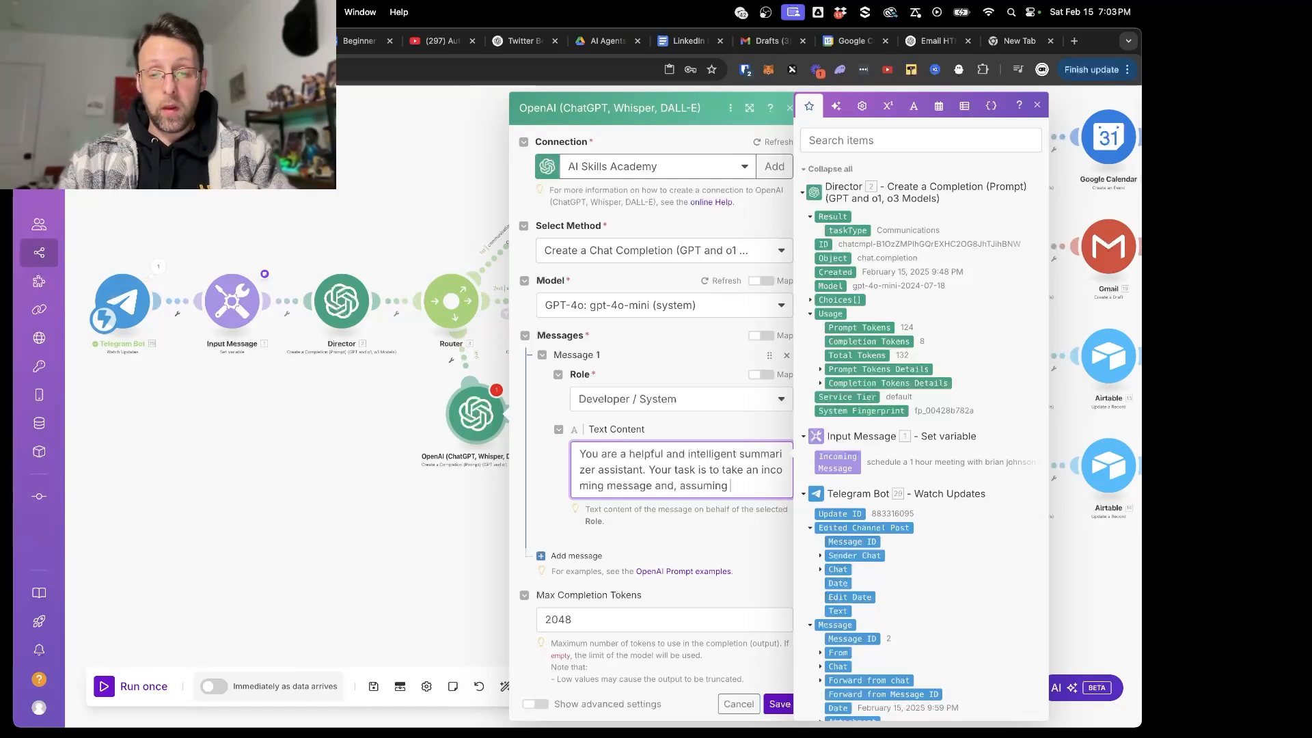
pyautogui.write("we've accomp")
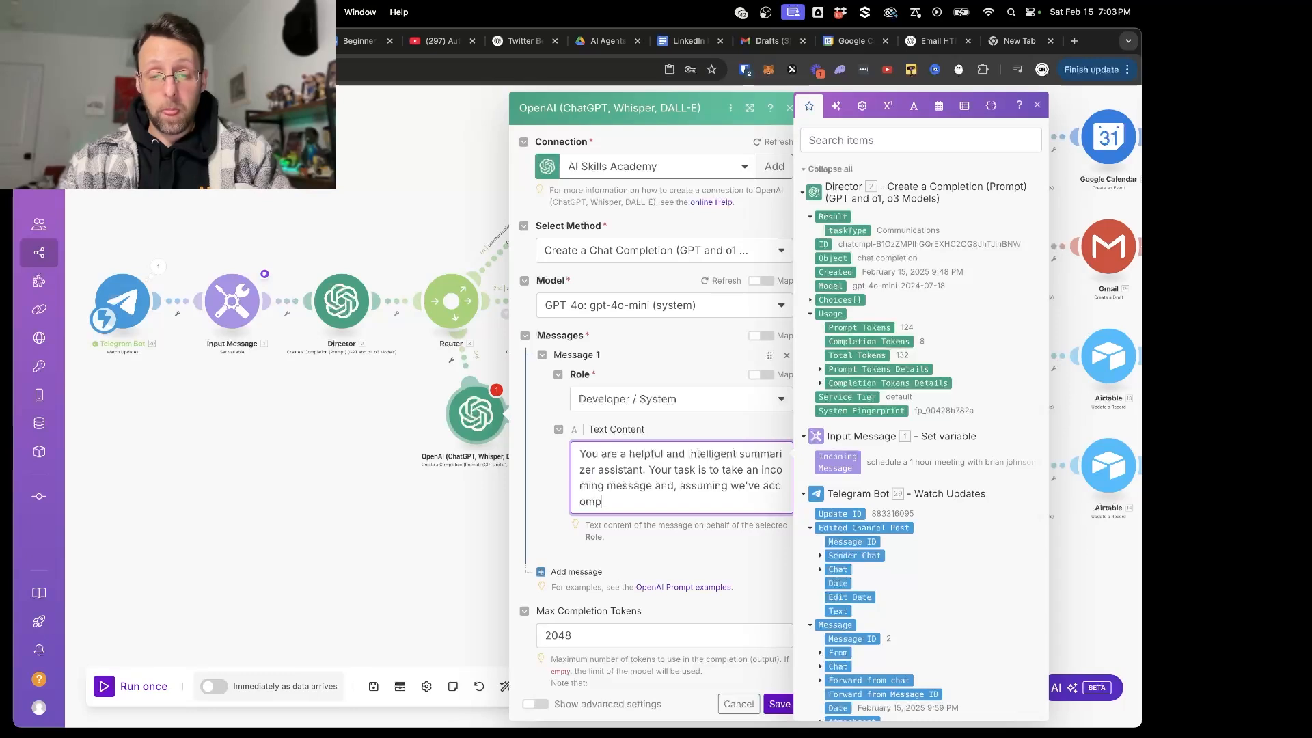
pyautogui.write('lished all the a')
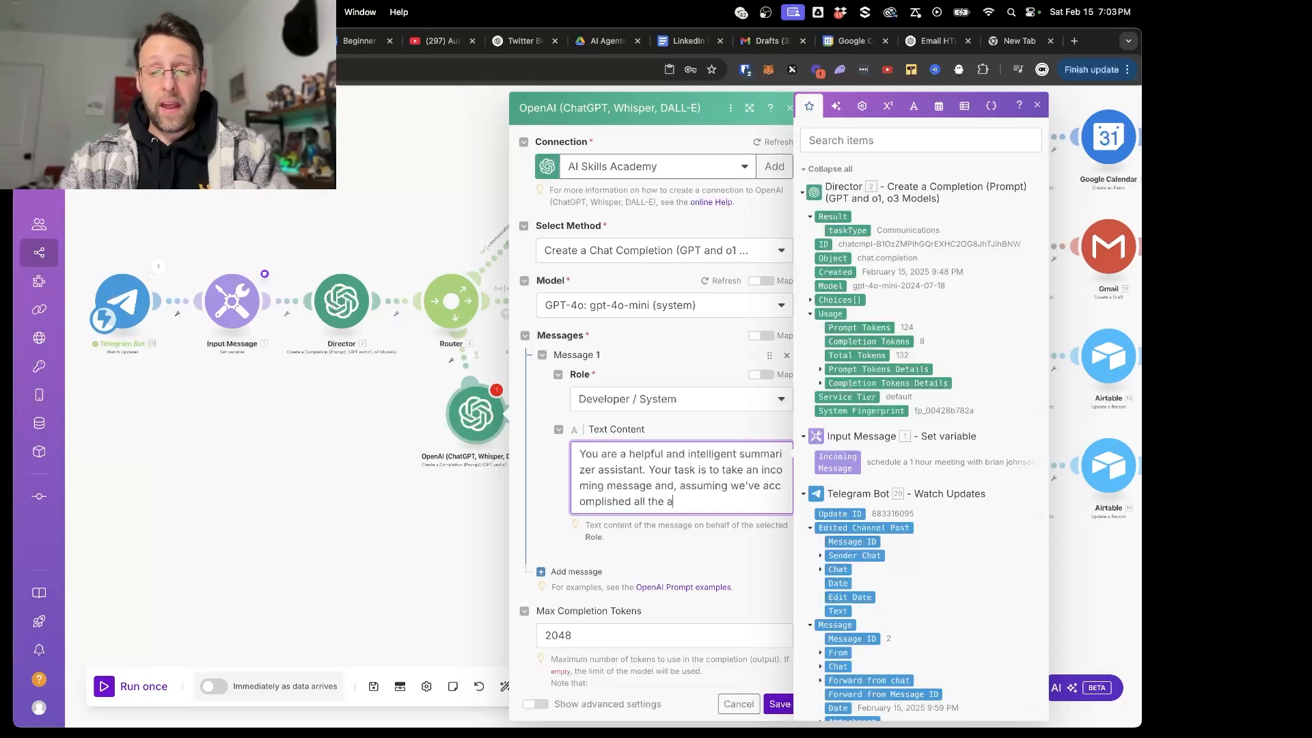
pyautogui.press('BackSpace')
pyautogui.write('tasks, tur')
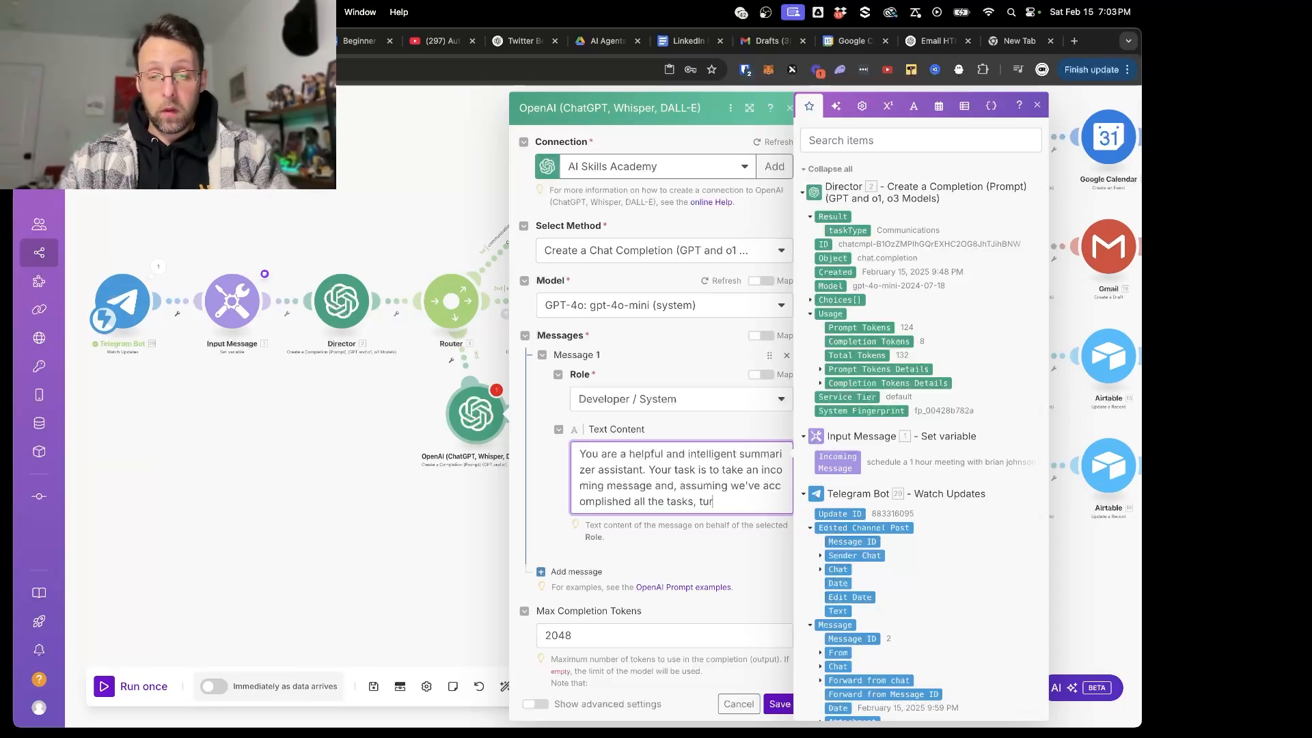
pyautogui.press('BackSpace')
pyautogui.press('BackSpace')
pyautogui.press('BackSpace')
pyautogui.write('create a summeary of what was acco')
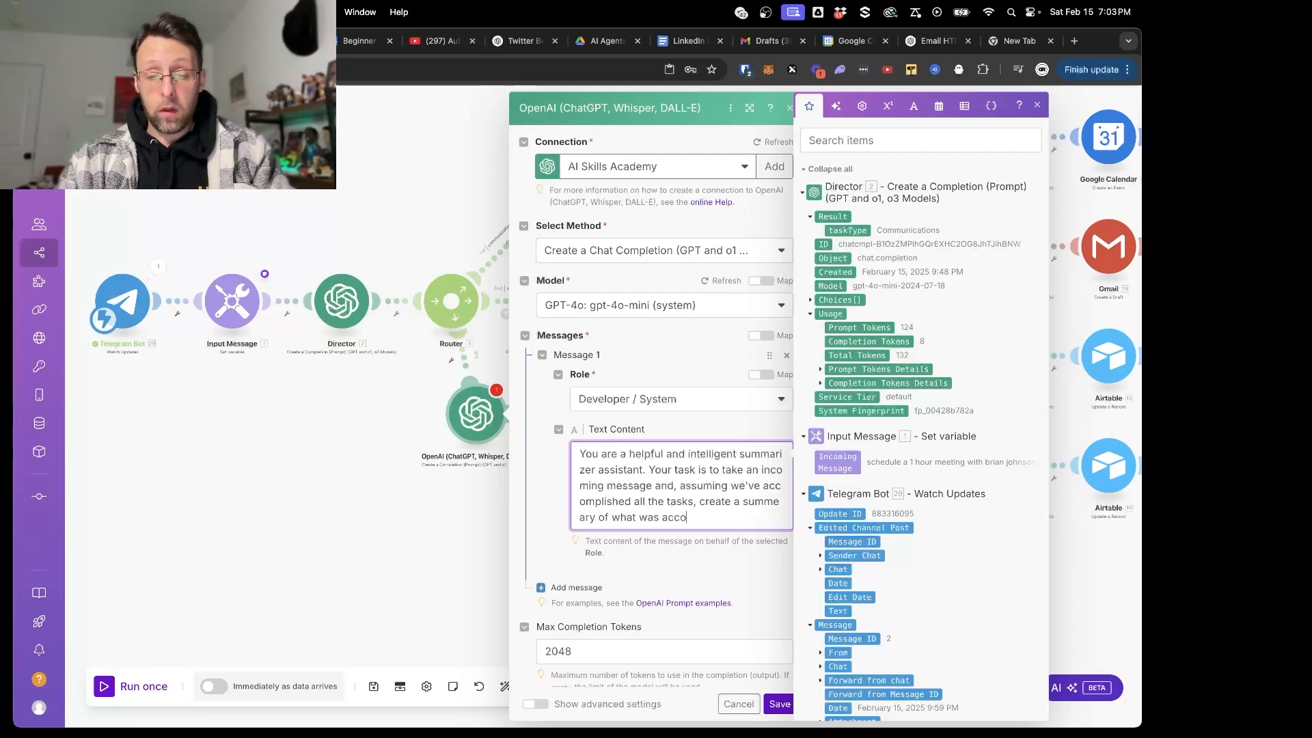
pyautogui.write('mplished.')
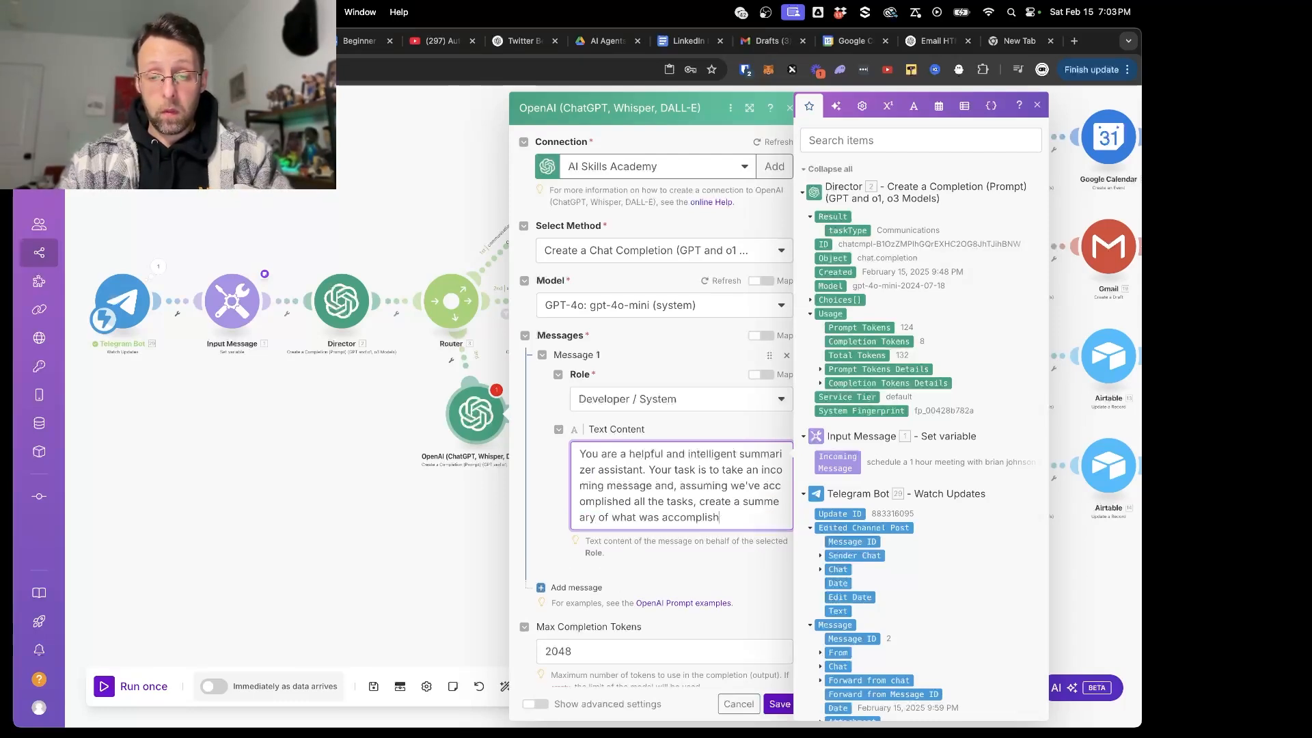
# - Add the task to the prompt: take an incoming message and, assuming we've accomplished all the tasks, create a brief summeary of what was accomplished
pyautogui.click(744, 503)
pyautogui.write('brief')
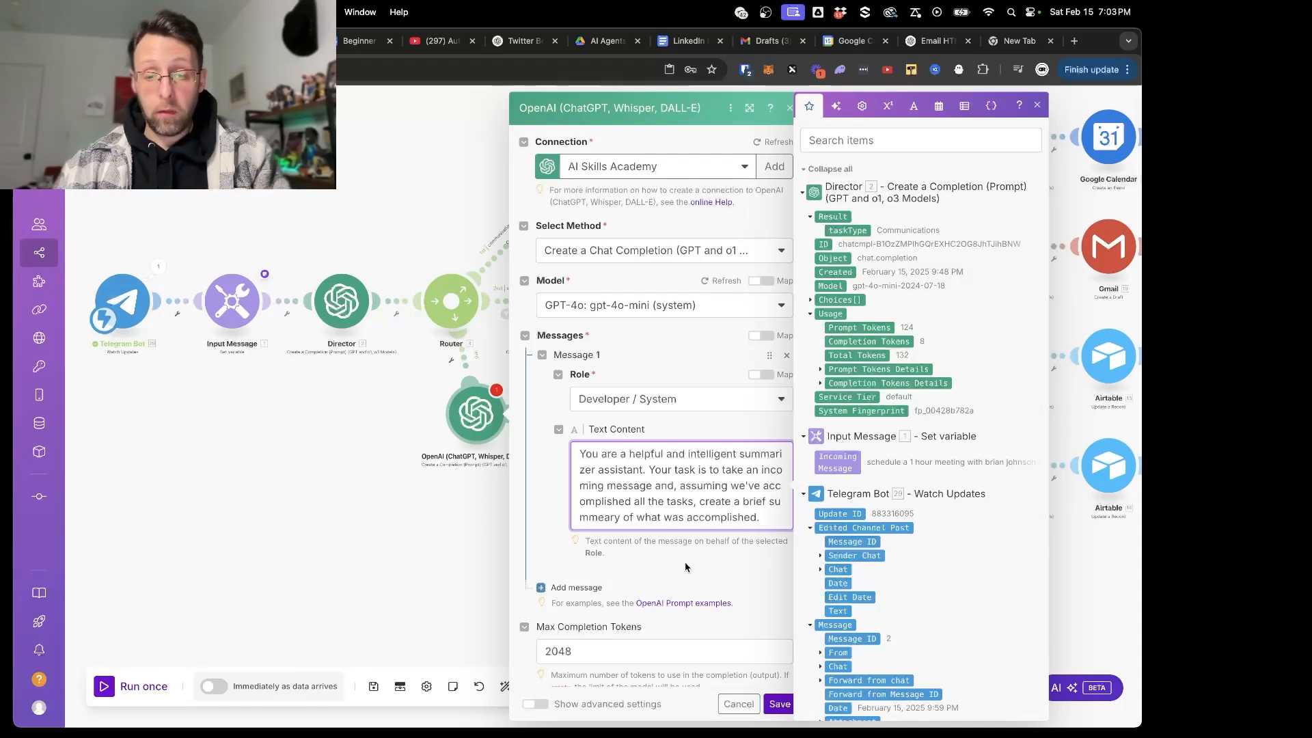
# - Add Message 2 with the User role and text "Incoming Message:" followed by the mapped Incoming Message variable, and save the module
pyautogui.click(567, 590)
pyautogui.click(626, 626)
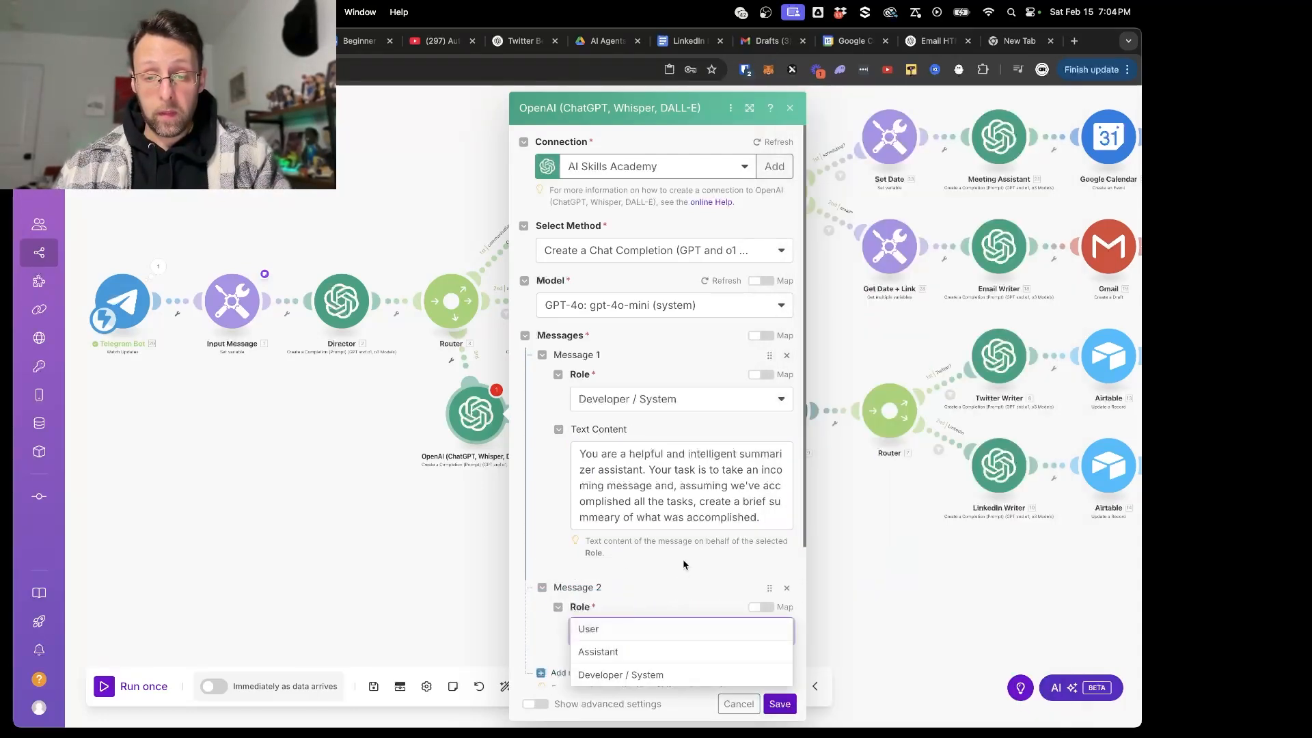
pyautogui.click(593, 545)
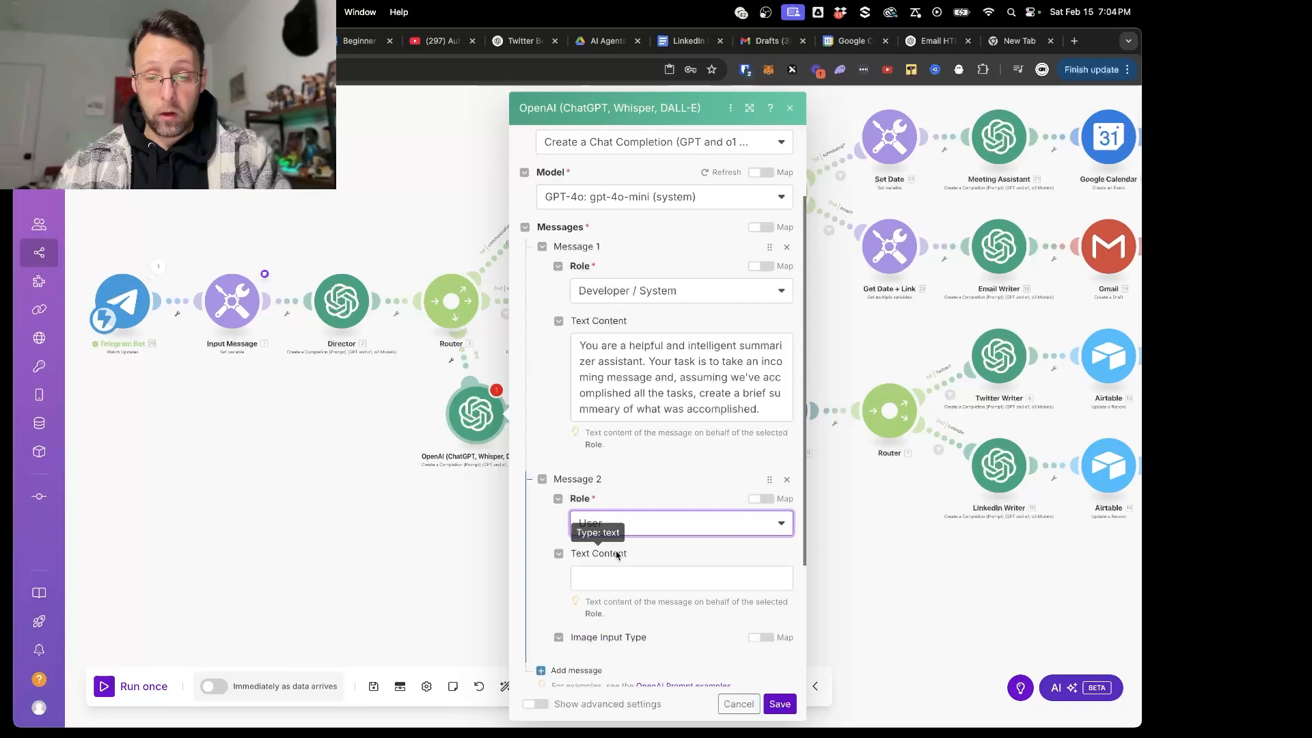
pyautogui.click(592, 578)
pyautogui.write('Incoming Mew')
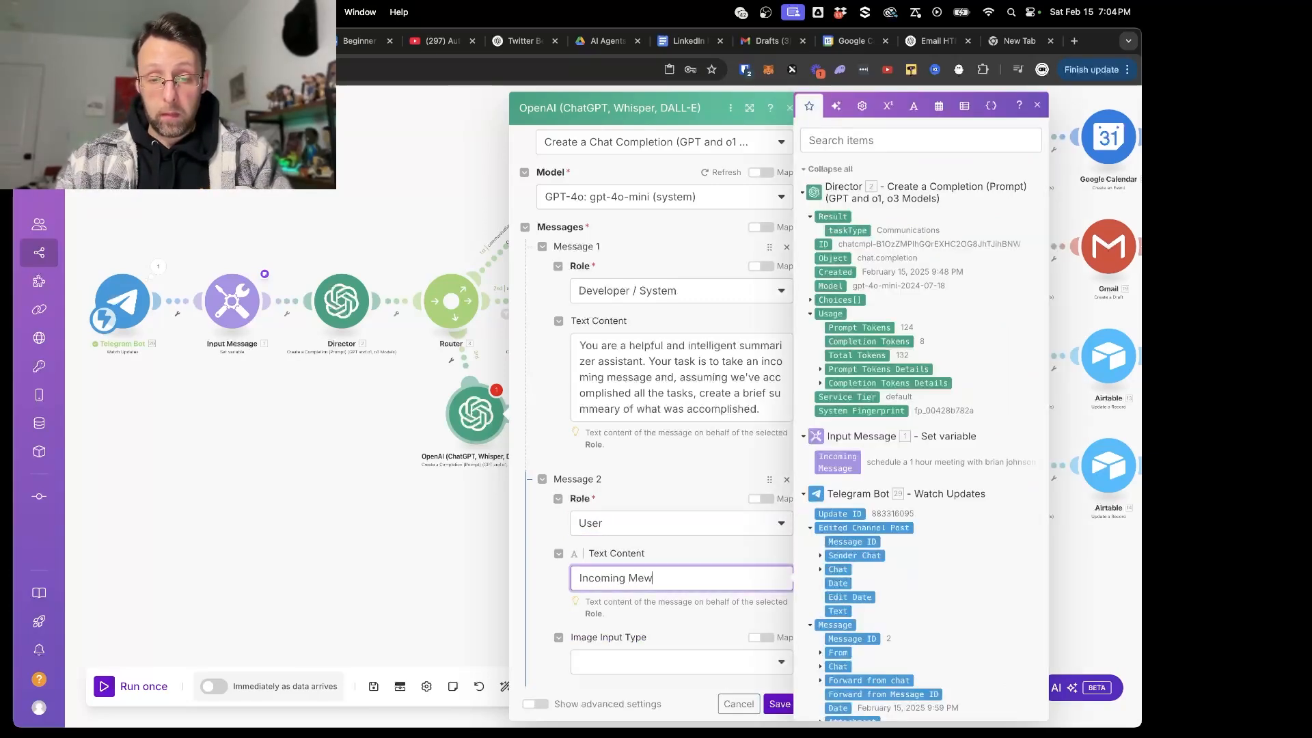
pyautogui.press('BackSpace')
pyautogui.write('ssage:')
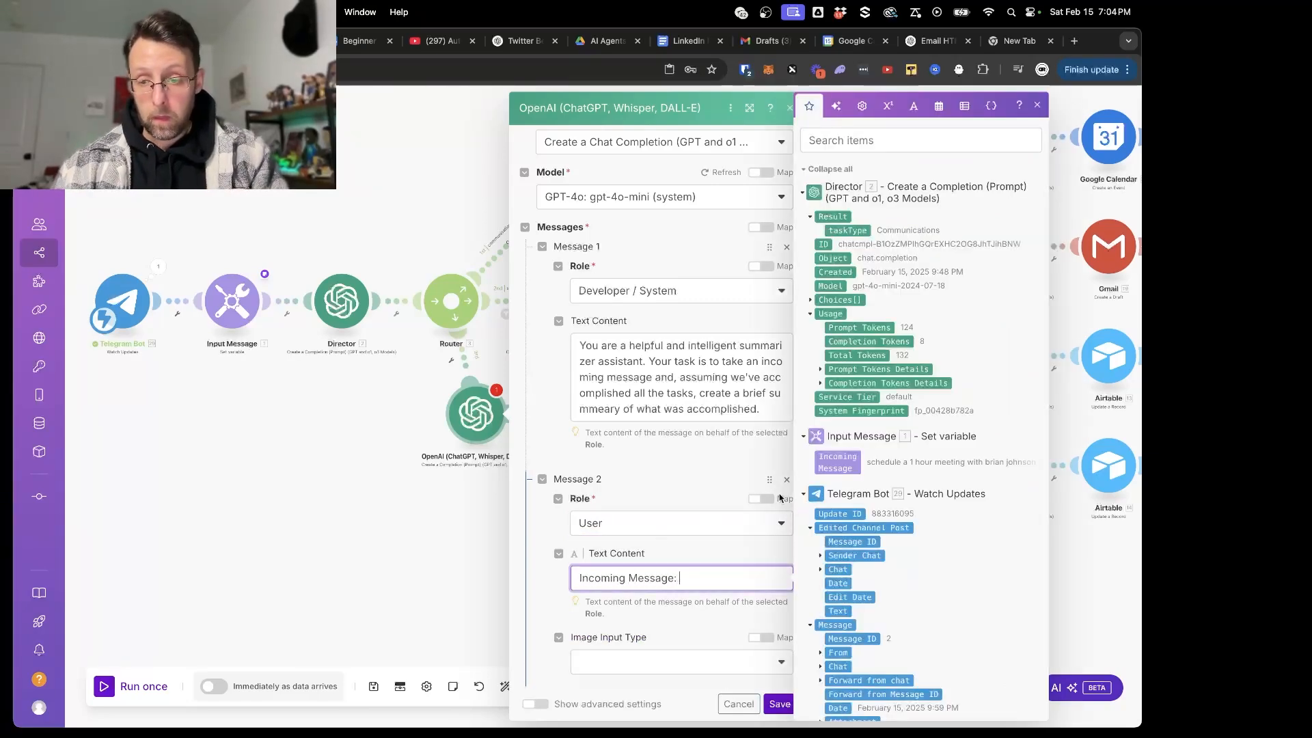
pyautogui.click(838, 462)
pyautogui.scroll(-3, 722, 628)
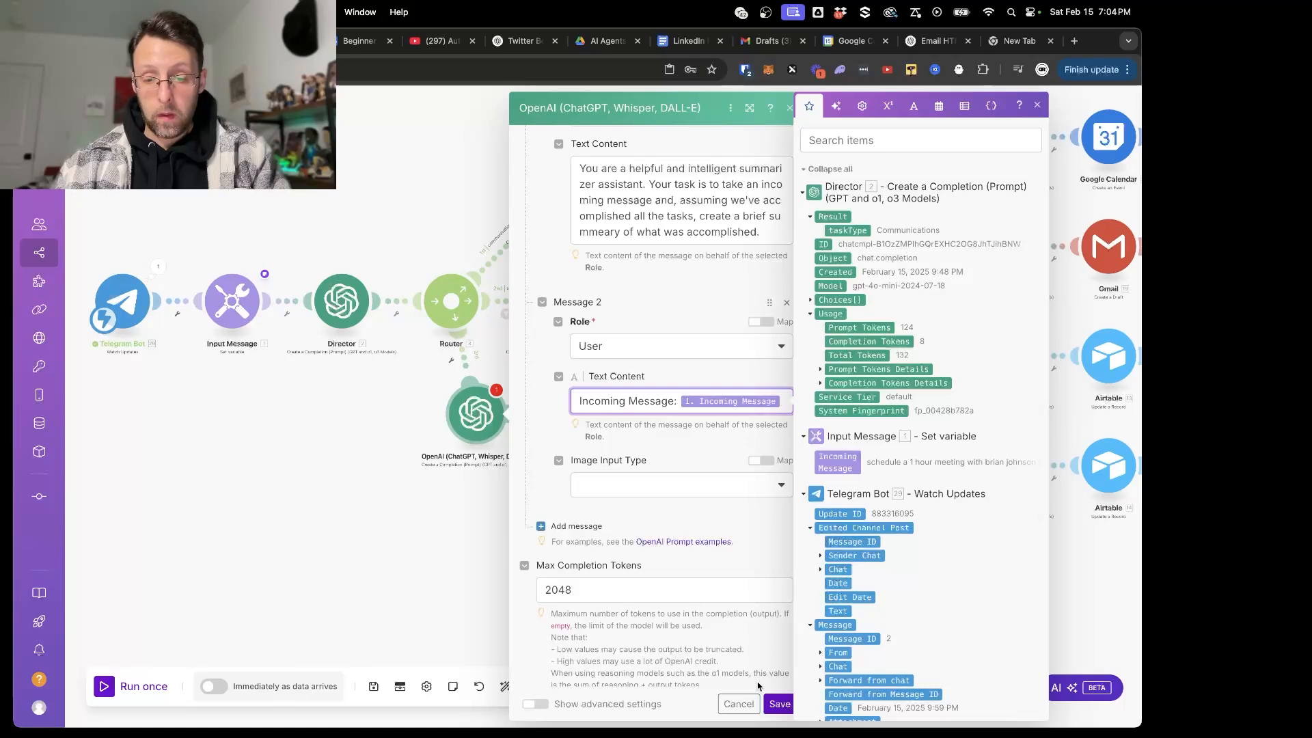
pyautogui.click(780, 704)
# - Rename the new OpenAI module to Summarizer and save the scenario
pyautogui.rightClick(477, 430)
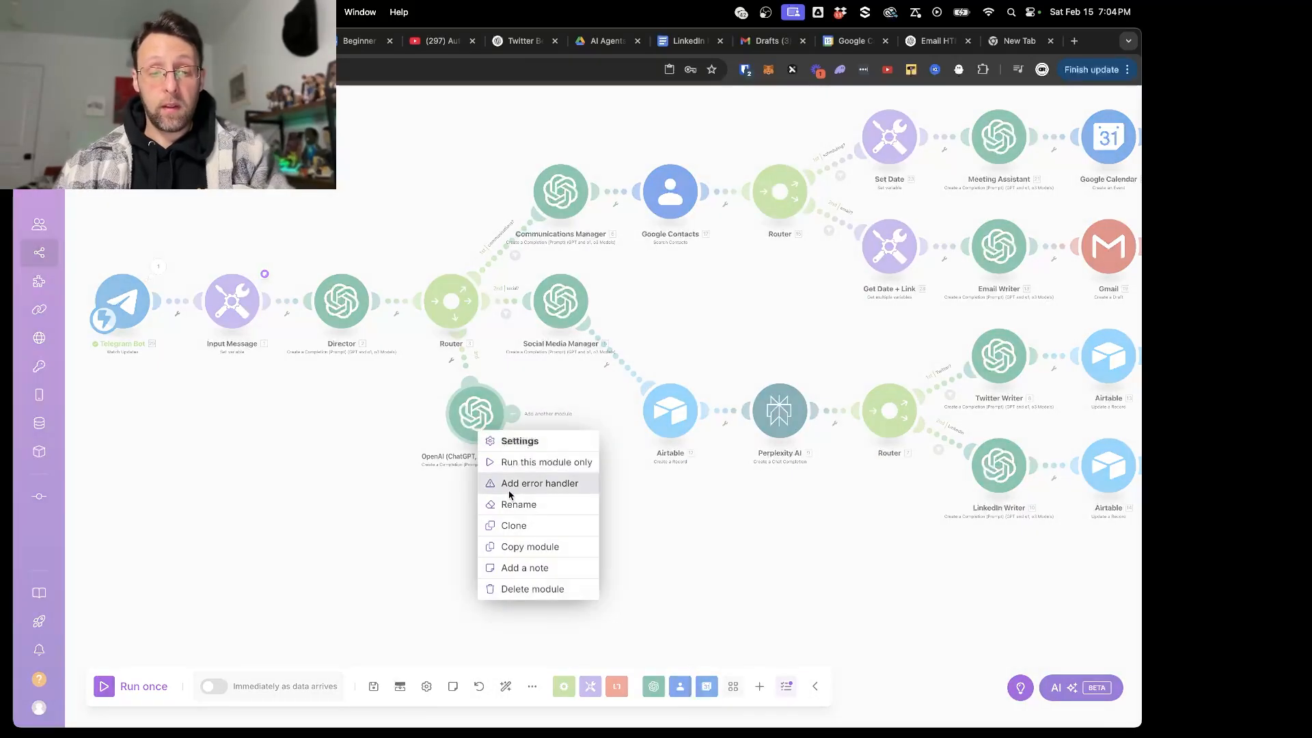
pyautogui.click(508, 506)
pyautogui.write('Summarize')
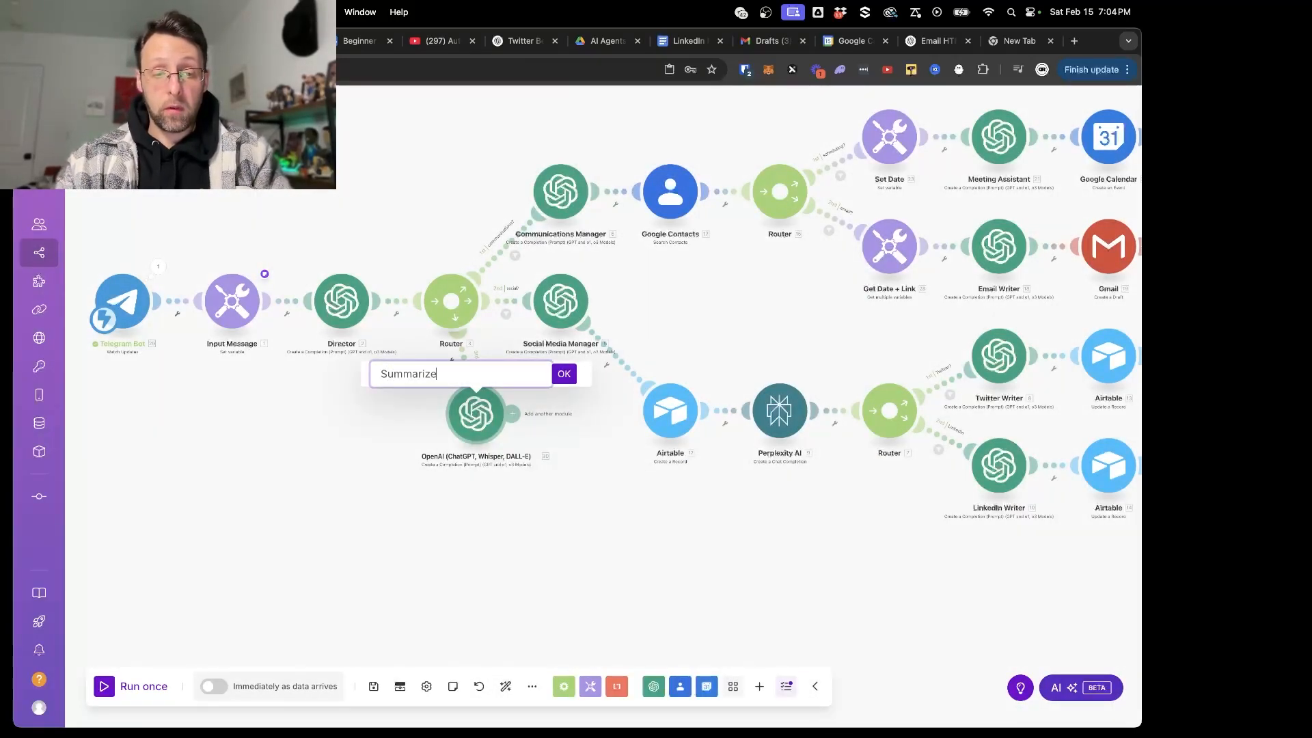
pyautogui.write('r')
pyautogui.press('Return')
pyautogui.click(373, 686)
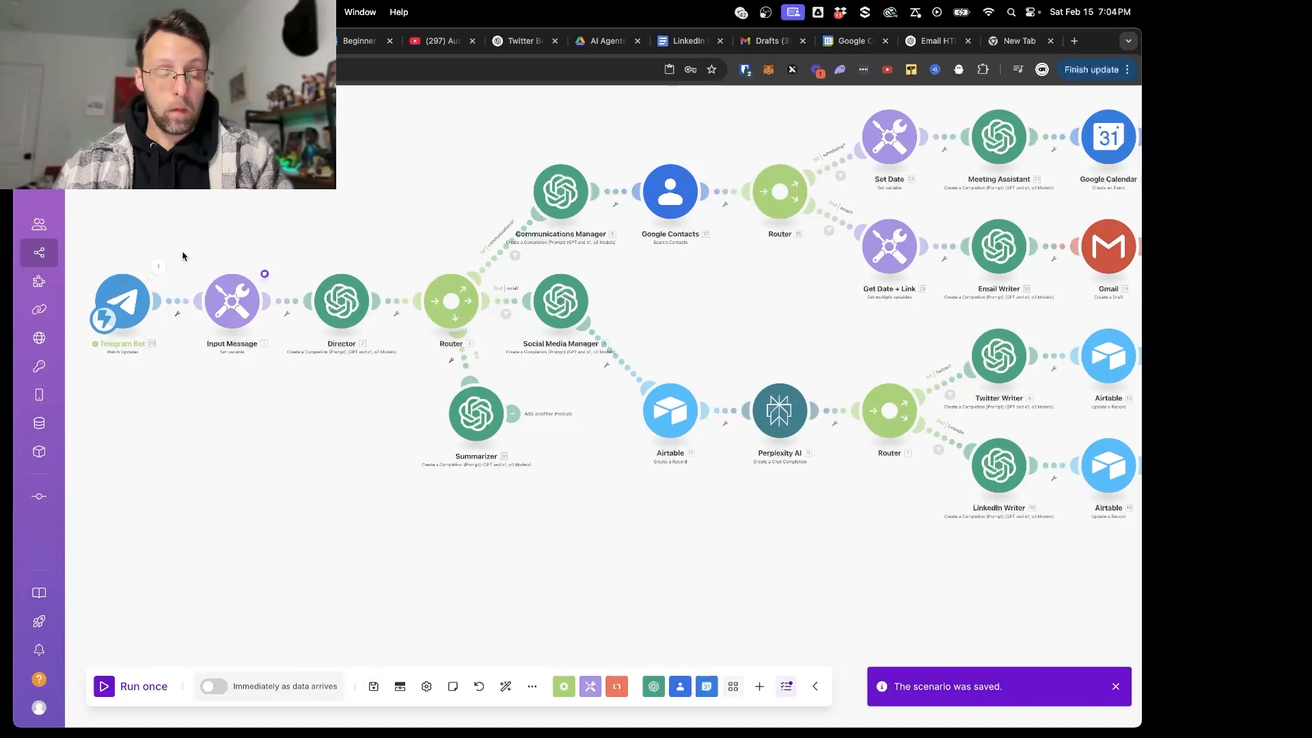
# - Copy the meeting request from the Input Message note and run only the Summarizer module with it as the Incoming Message
pyautogui.click(265, 274)
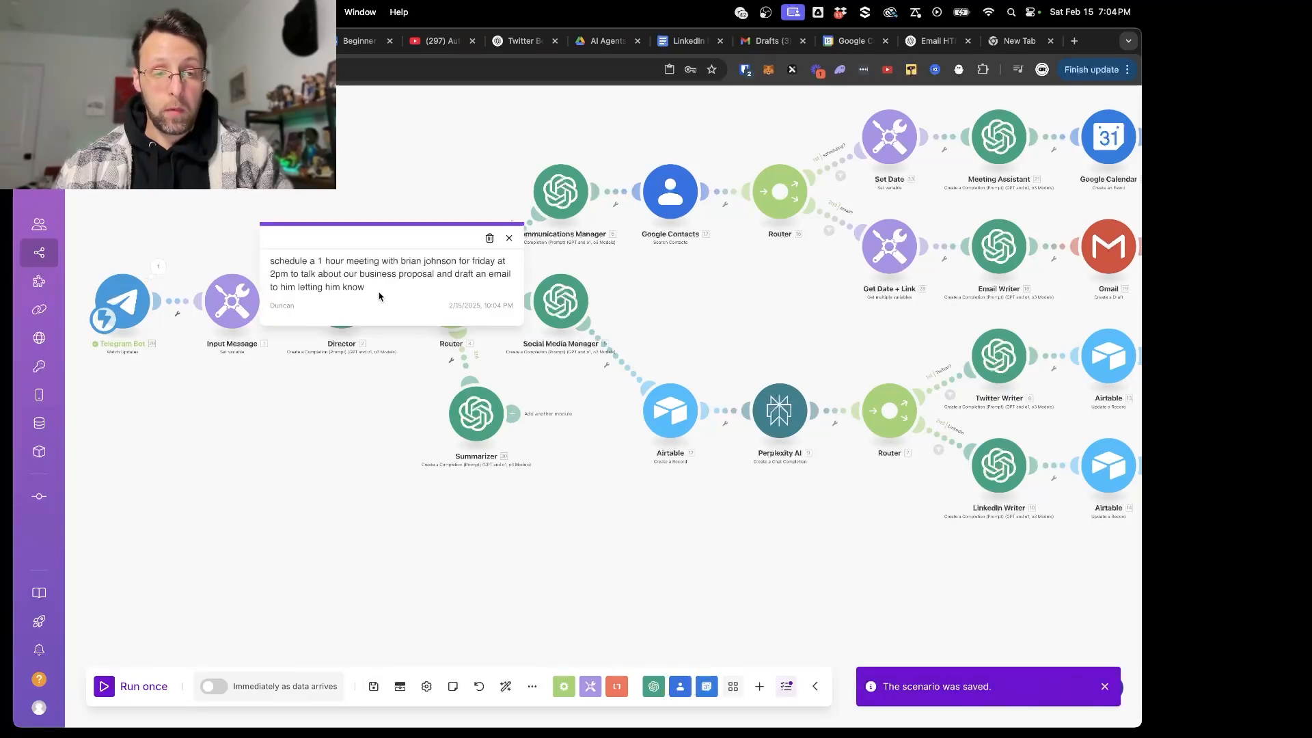
pyautogui.moveTo(380, 296); pyautogui.dragTo(268, 256)
pyautogui.click(326, 369)
pyautogui.rightClick(477, 418)
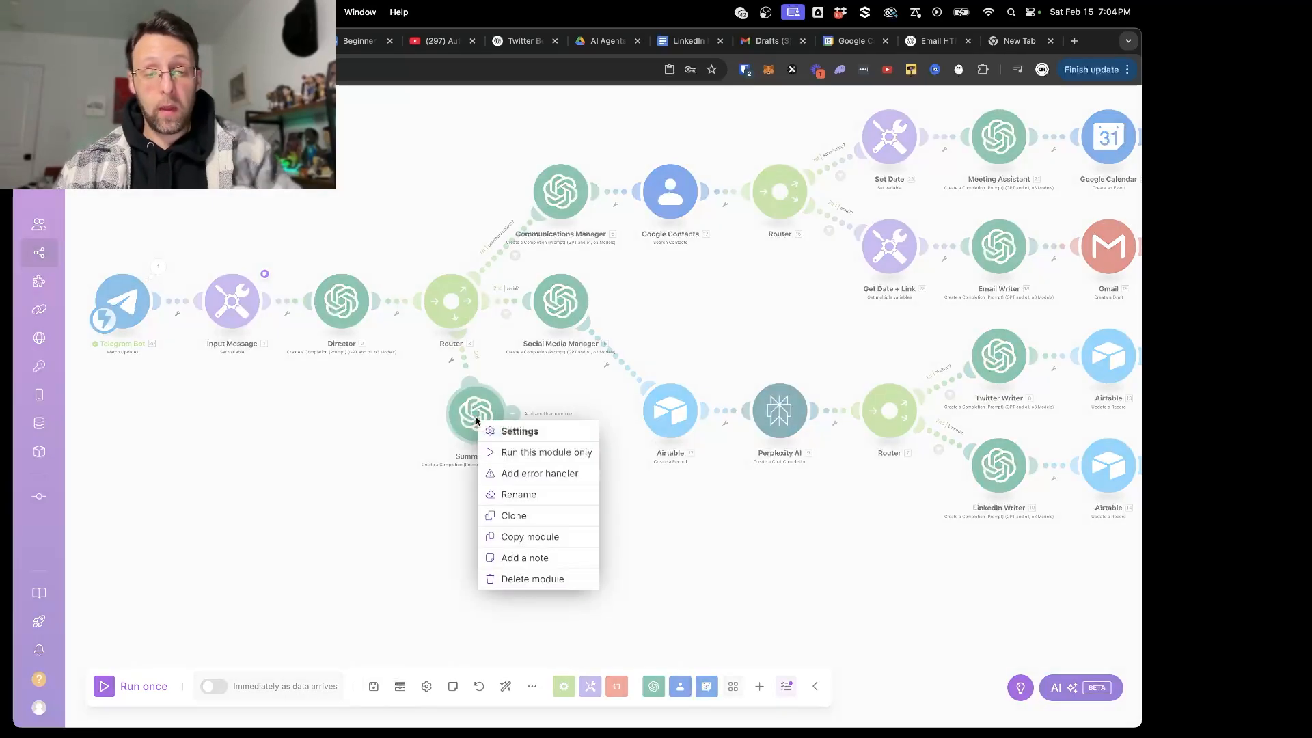
pyautogui.click(546, 453)
pyautogui.click(649, 506)
pyautogui.hotkey('ctrl', 'v')
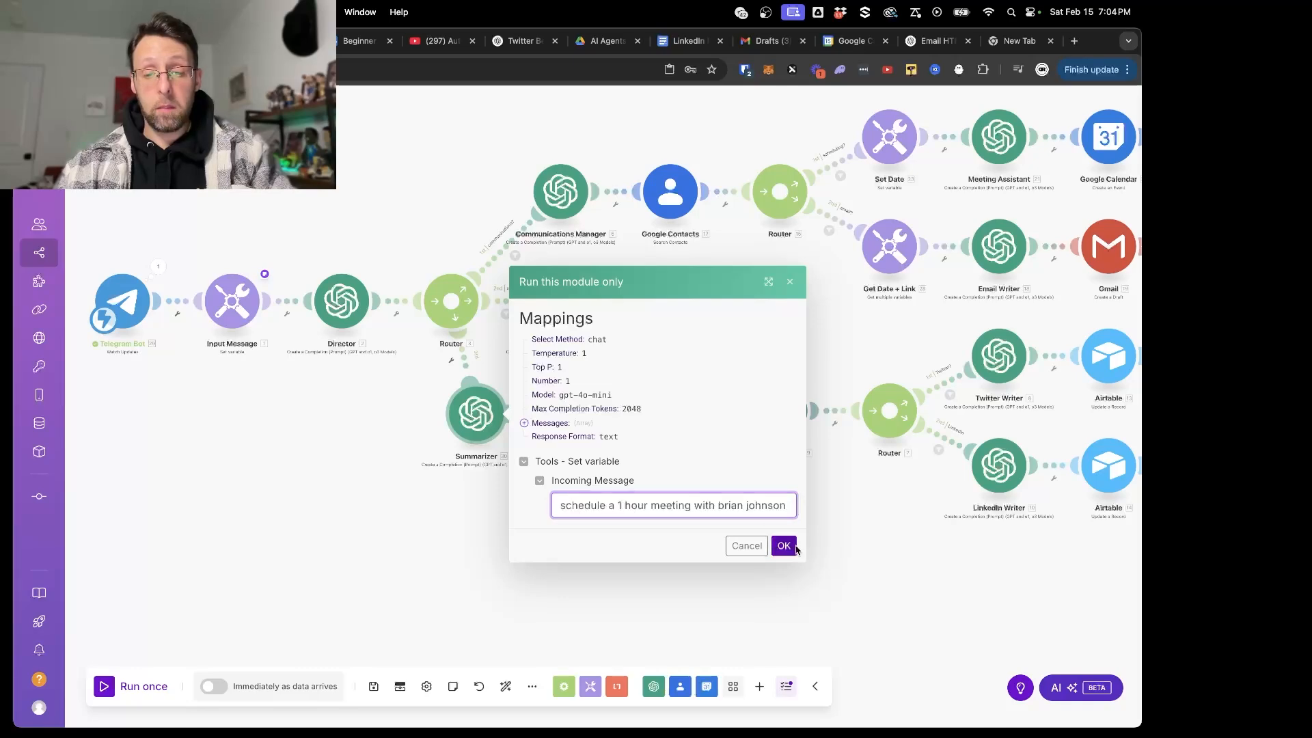
pyautogui.click(784, 546)
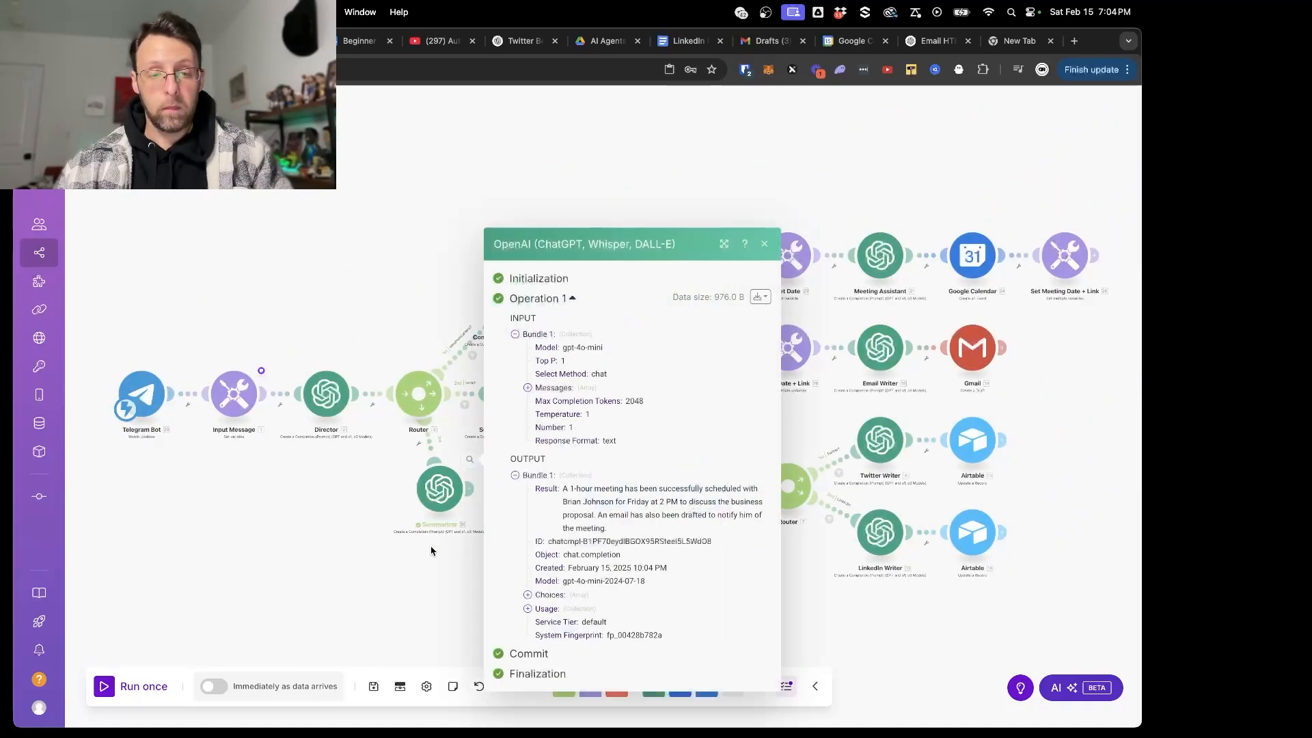
# - Examine the Result text in the Summarizer's output and close the run details
pyautogui.moveTo(577, 455); pyautogui.dragTo(776, 480)
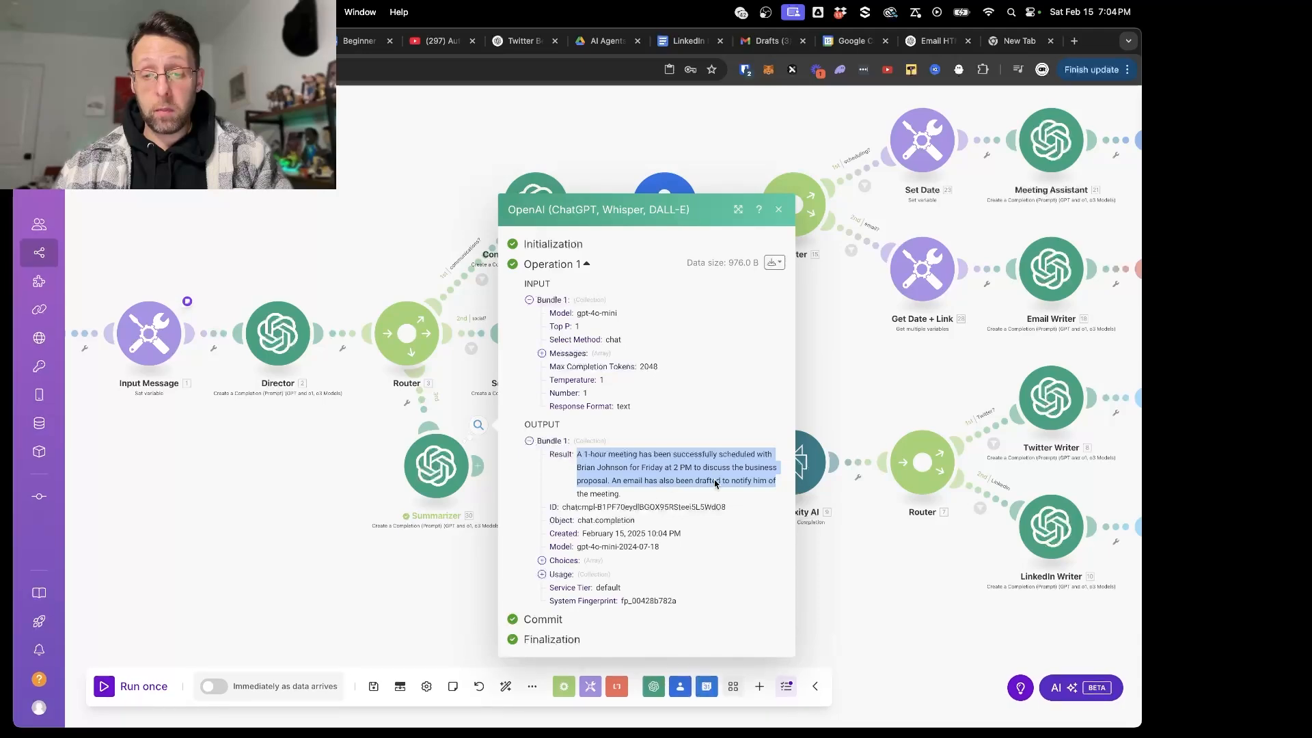
pyautogui.moveTo(609, 482); pyautogui.dragTo(777, 500)
pyautogui.click(485, 562)
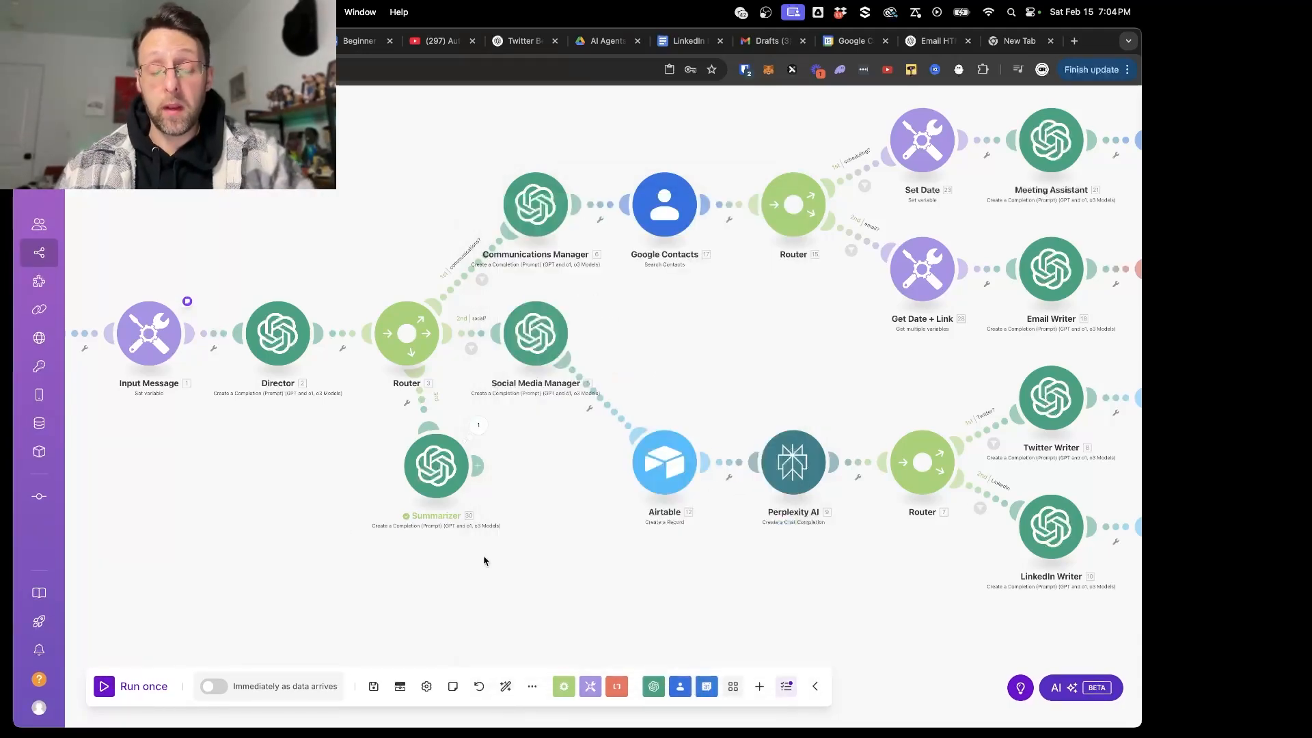
# - Add a Telegram Bot Send a Text Message or a Reply module after the Summarizer
pyautogui.scroll(3, 484, 561)
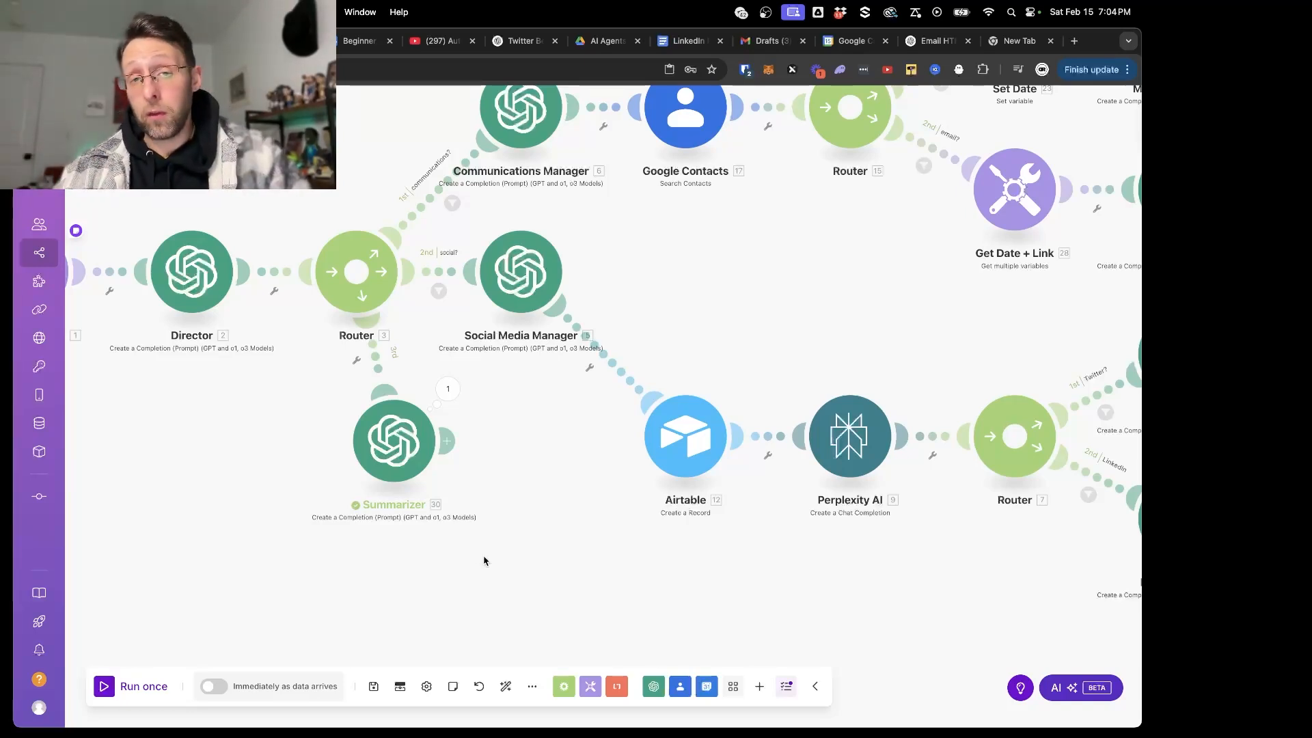
pyautogui.click(455, 448)
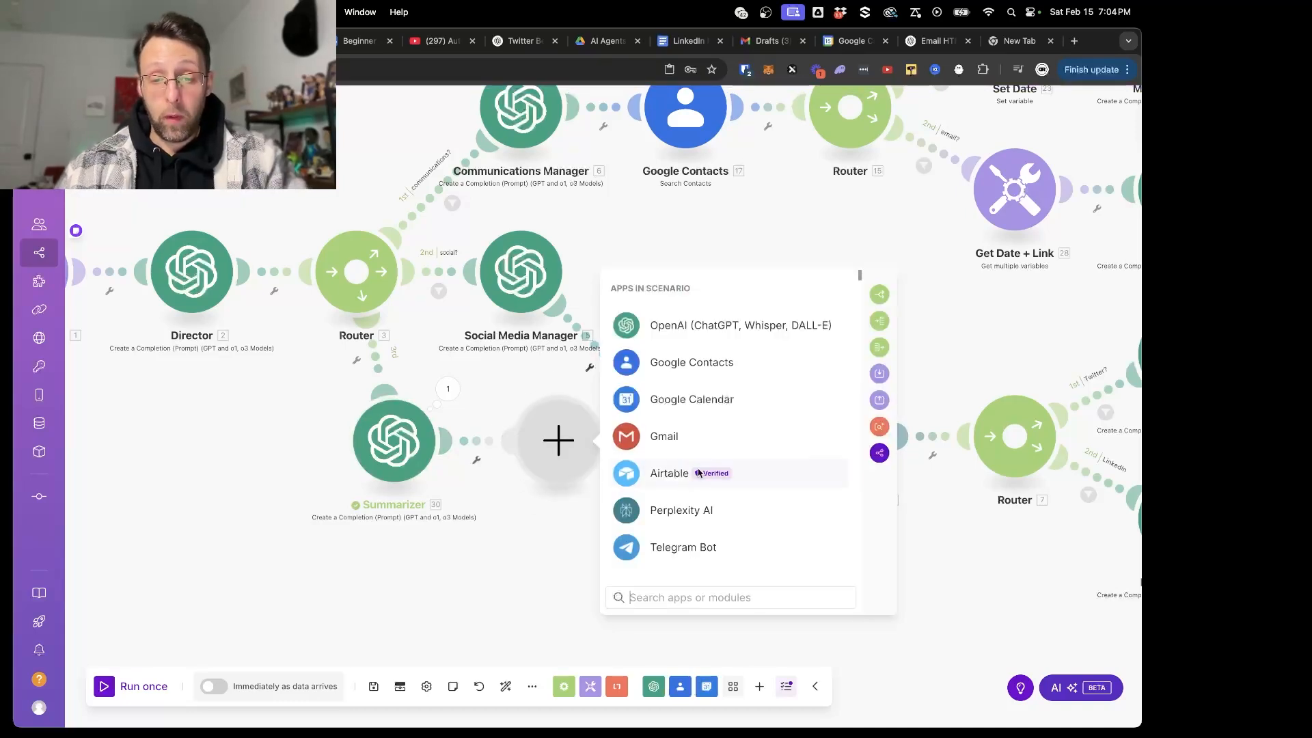
pyautogui.click(684, 547)
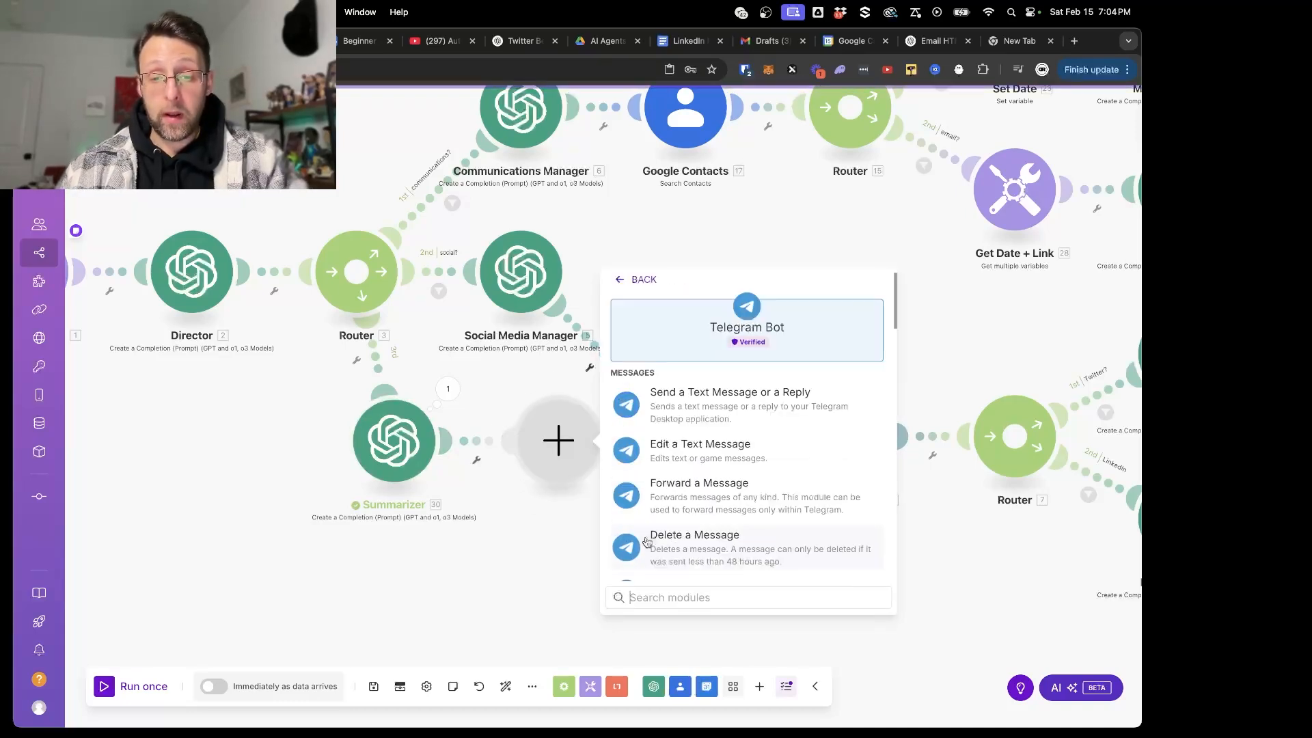
pyautogui.click(703, 397)
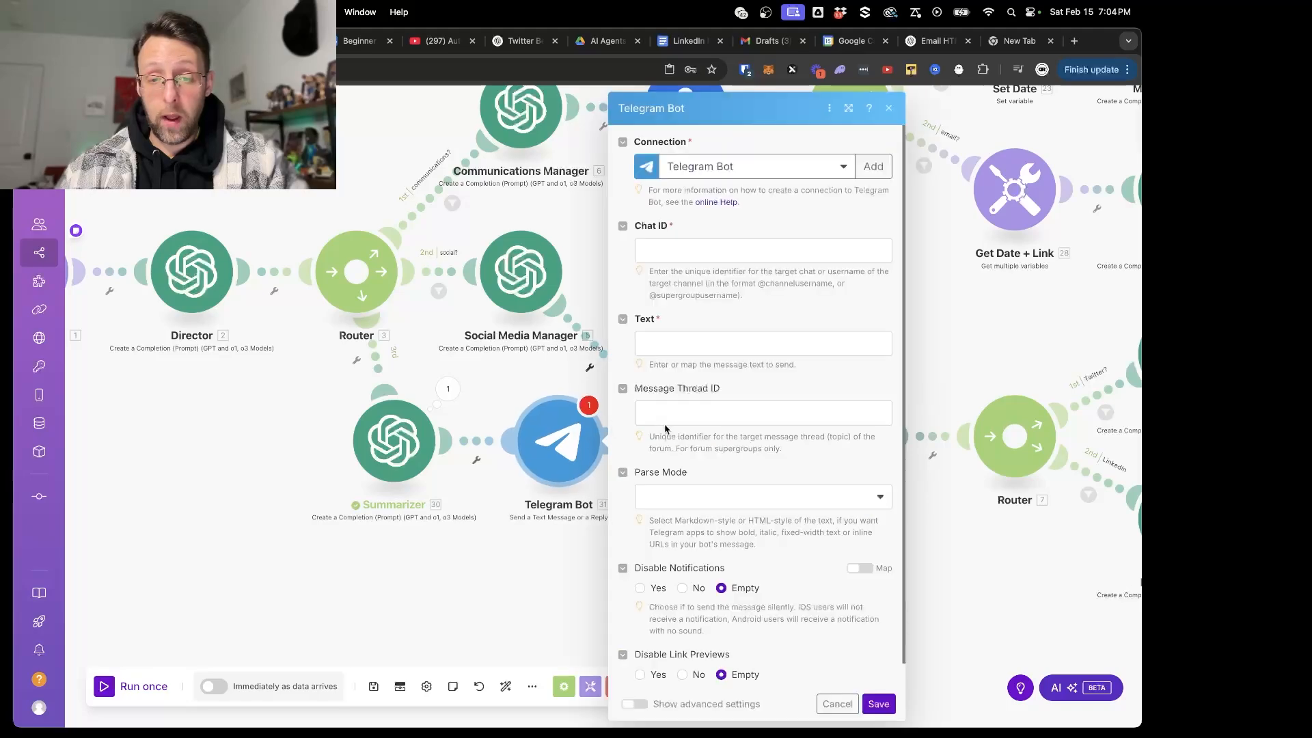
# - Get the chat ID from RawDataBot in Telegram by starting the bot, and enter it as the Telegram Bot module's Chat ID
pyautogui.click(715, 258)
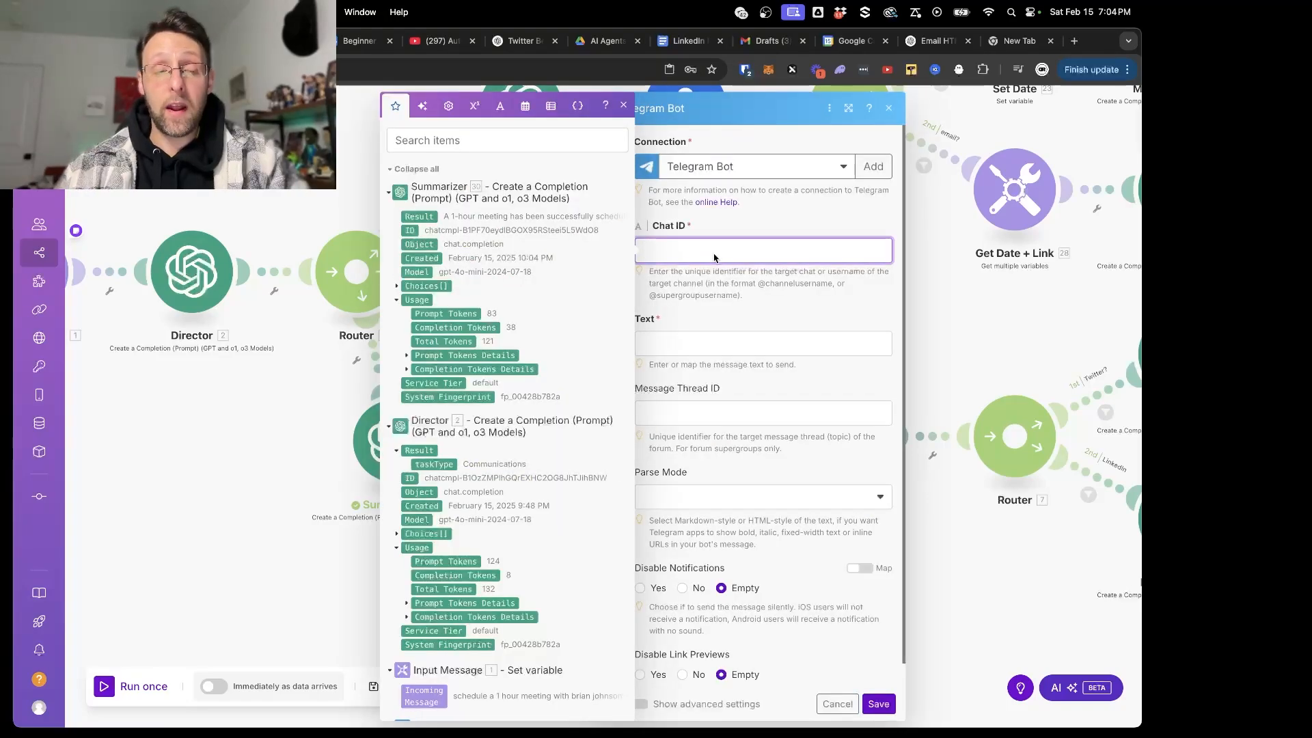
pyautogui.press('super+Tab')
pyautogui.press('super+Tab')
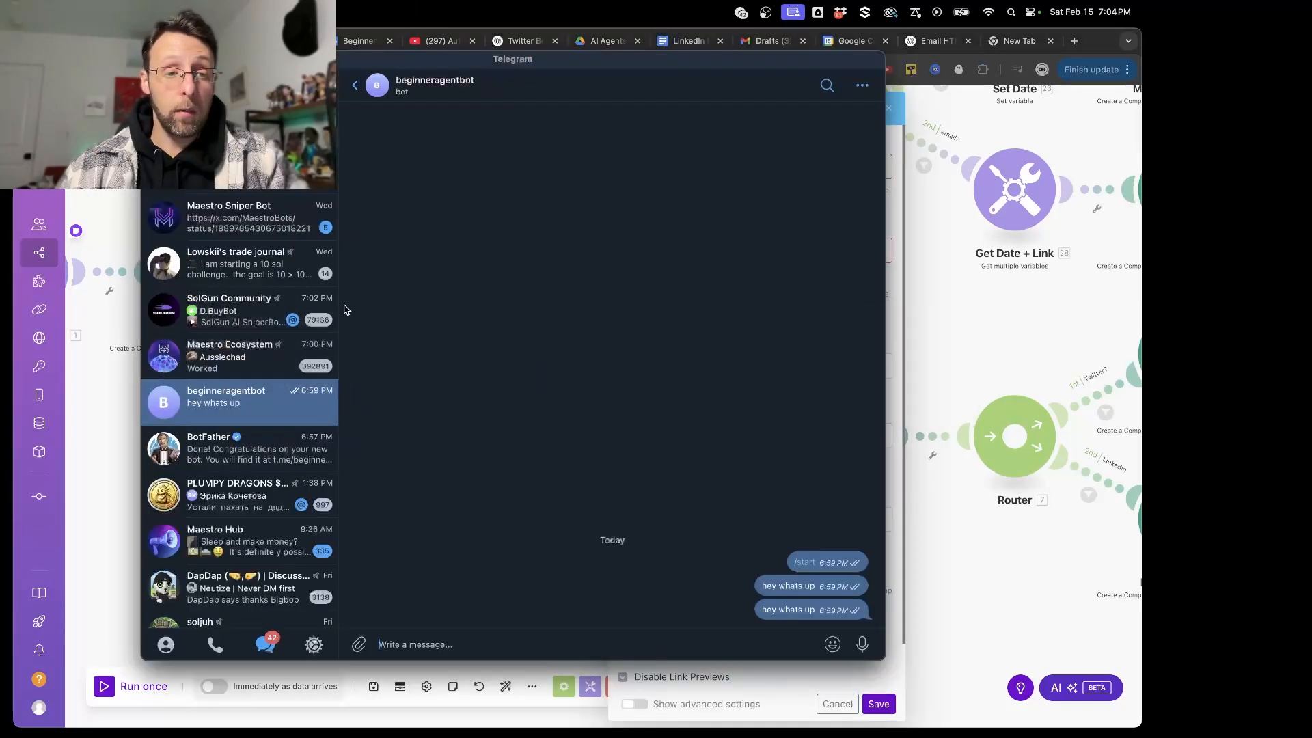
pyautogui.click(214, 269)
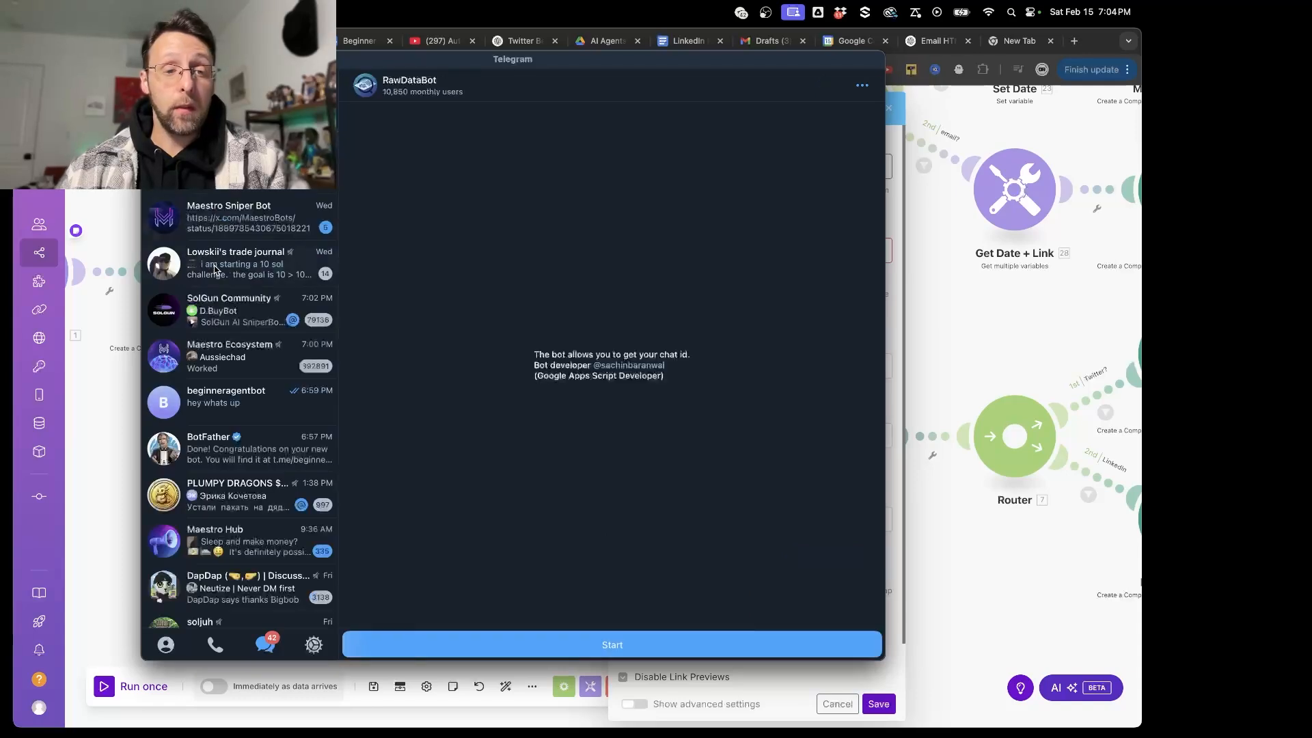
pyautogui.click(622, 644)
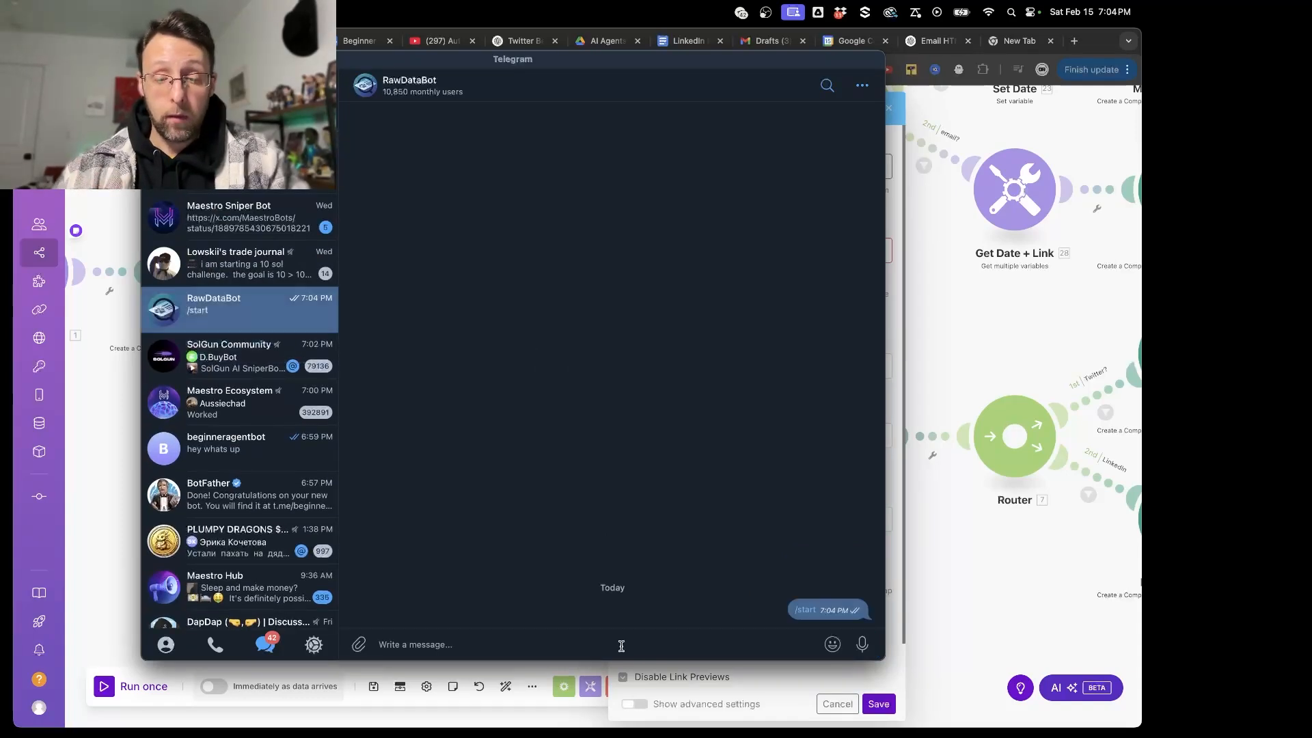
pyautogui.click(806, 611)
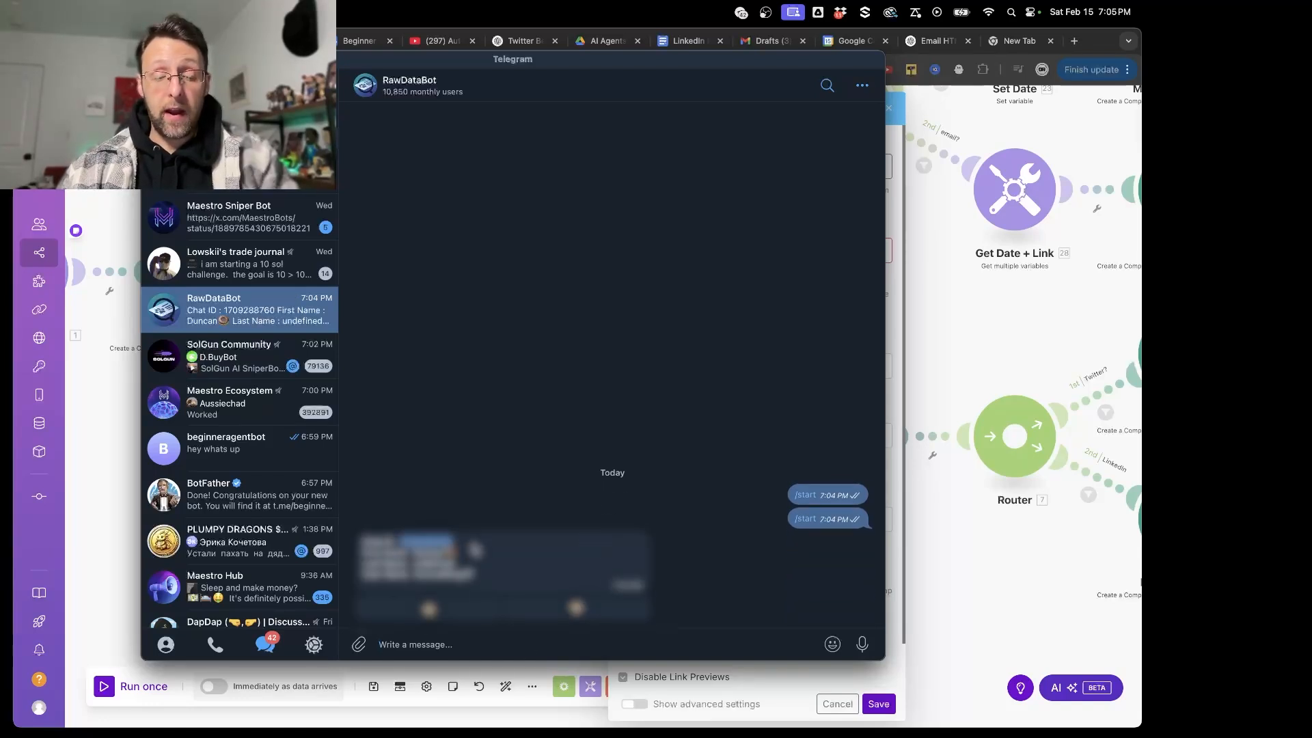
pyautogui.click(956, 596)
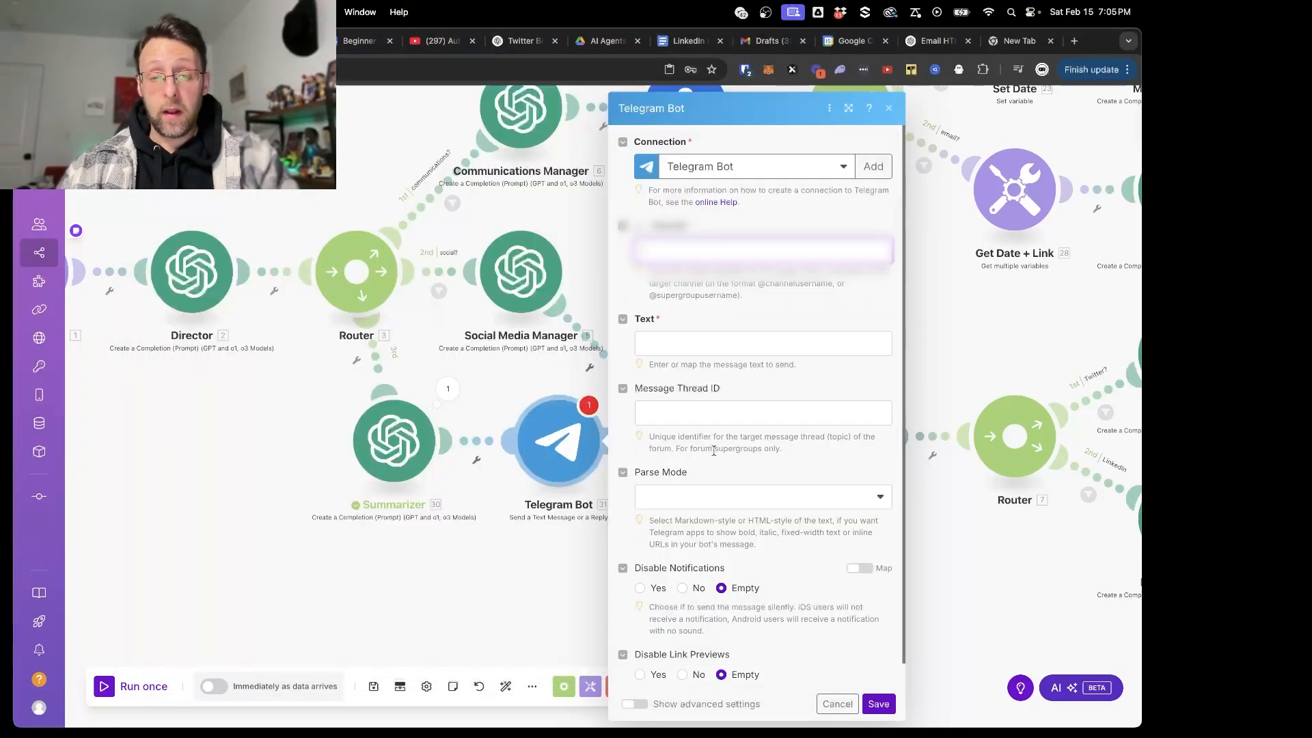
# - Map the Summarizer's Result into the Telegram Bot message's Text and save the module settings
pyautogui.click(725, 345)
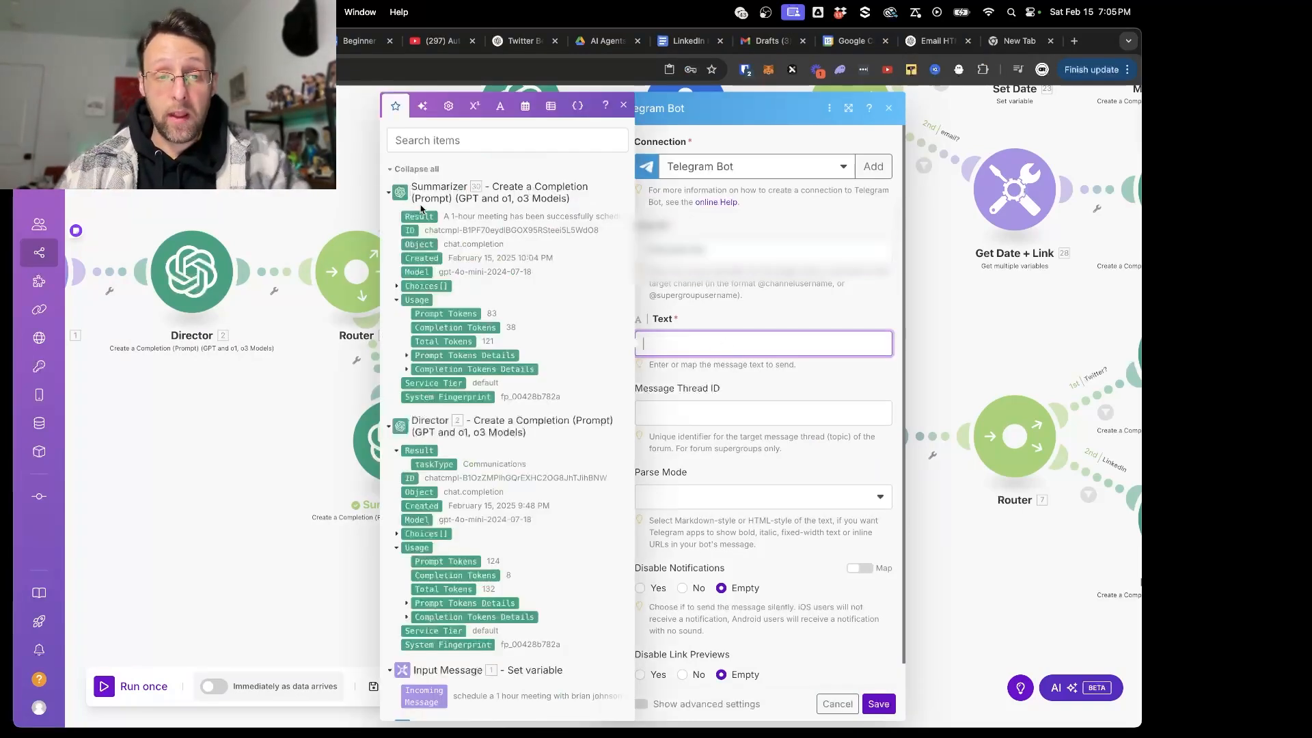
pyautogui.click(418, 215)
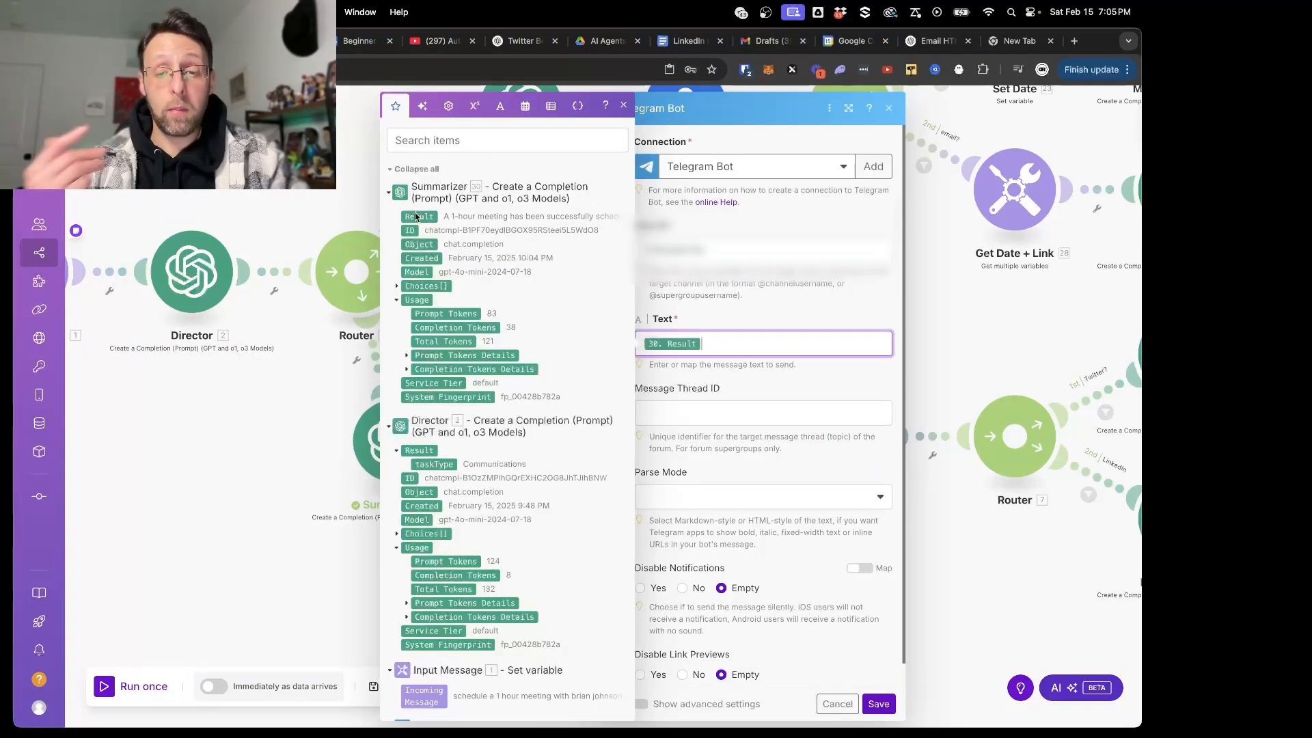
pyautogui.click(780, 381)
pyautogui.scroll(-1, 771, 551)
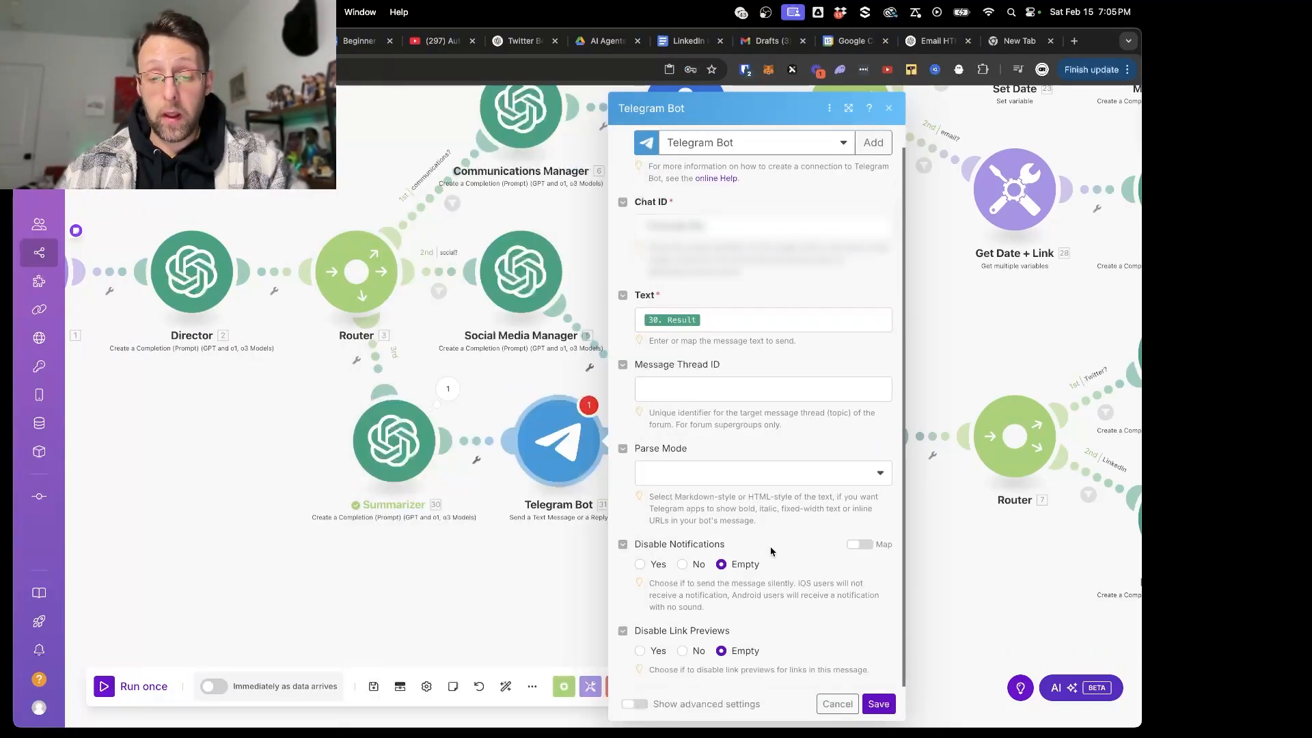
pyautogui.click(880, 704)
# - Auto-align the scenario's modules and save the scenario
pyautogui.moveTo(567, 444); pyautogui.dragTo(568, 536)
pyautogui.scroll(-3, 353, 432)
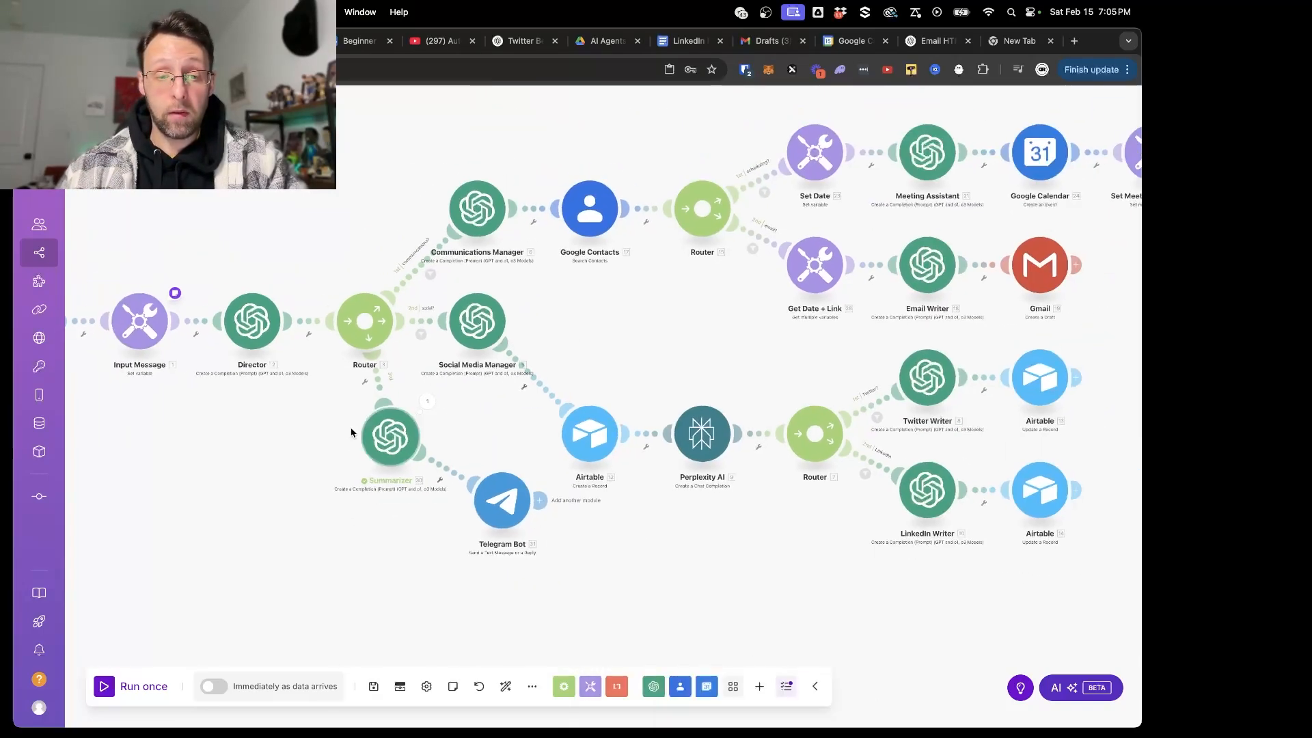
pyautogui.click(504, 685)
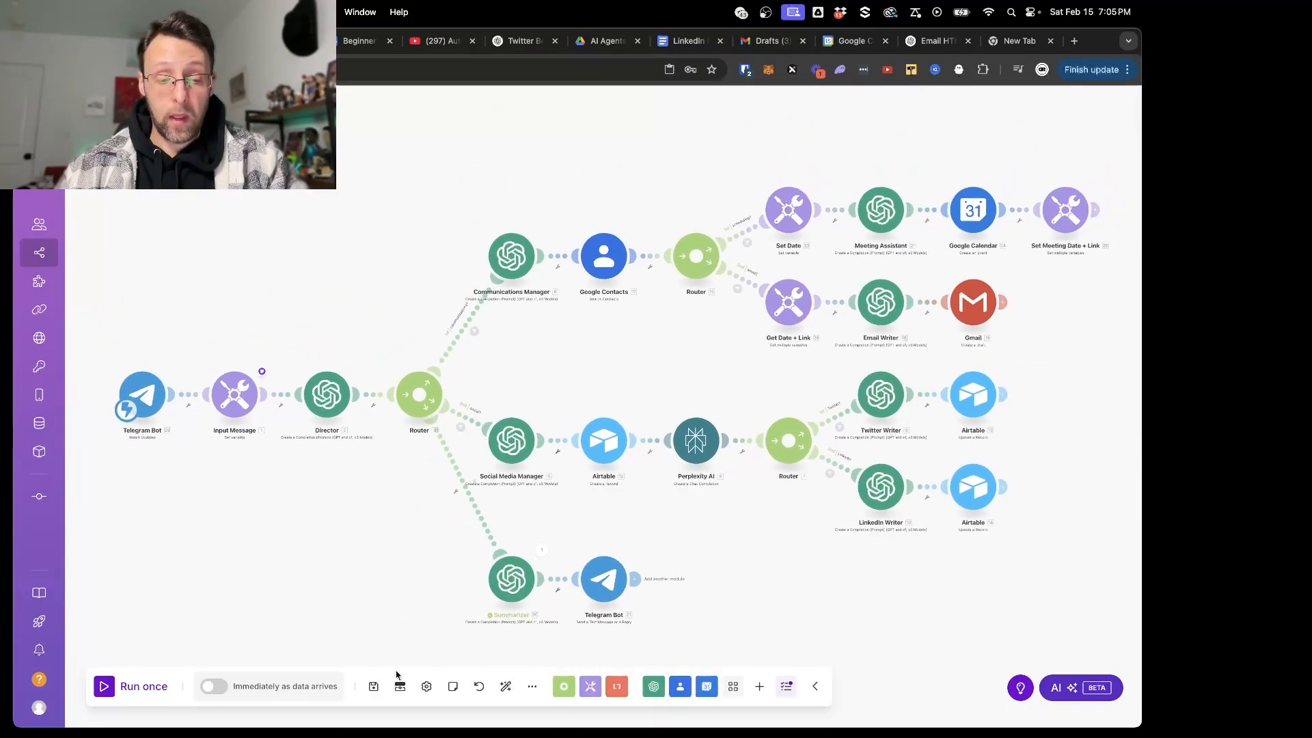
# - Copy the full meeting request text from the note attached to the Input Message module
pyautogui.moveTo(263, 373)
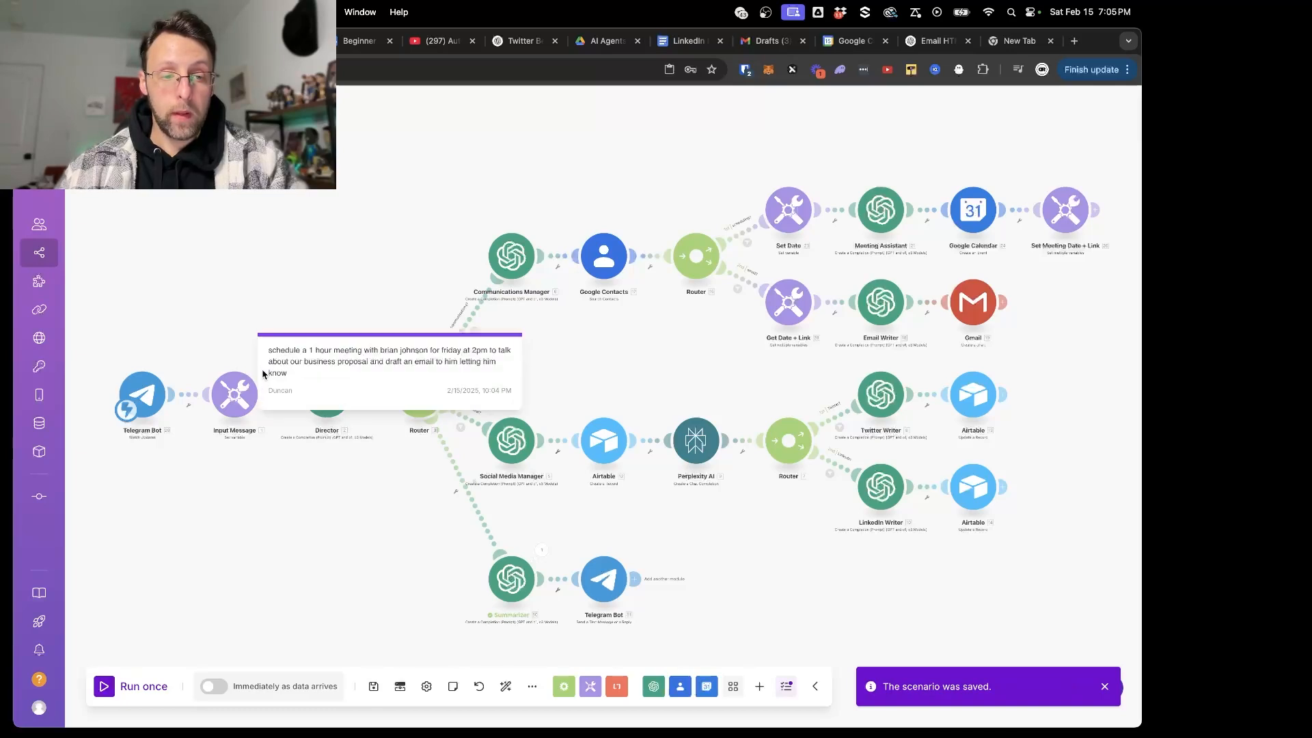
pyautogui.press('super+a')
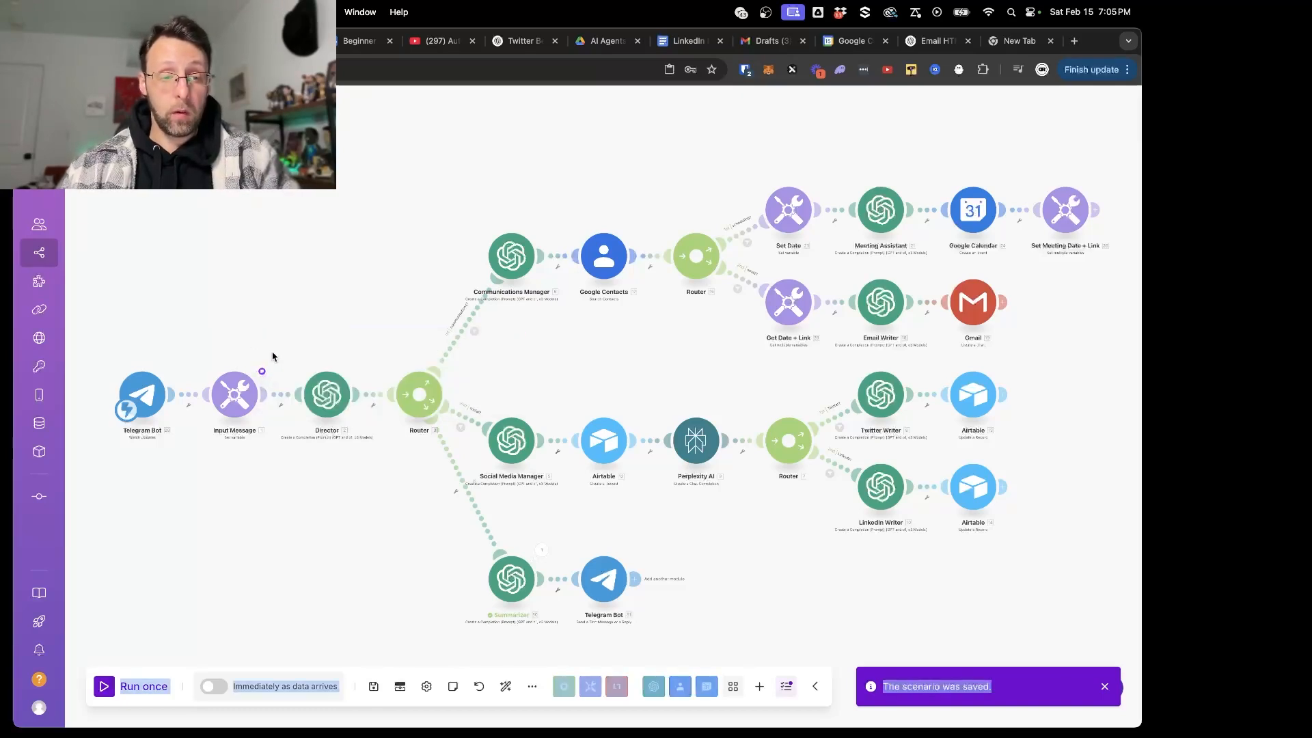
pyautogui.click(264, 373)
pyautogui.moveTo(286, 373); pyautogui.dragTo(266, 348)
pyautogui.press('super+c')
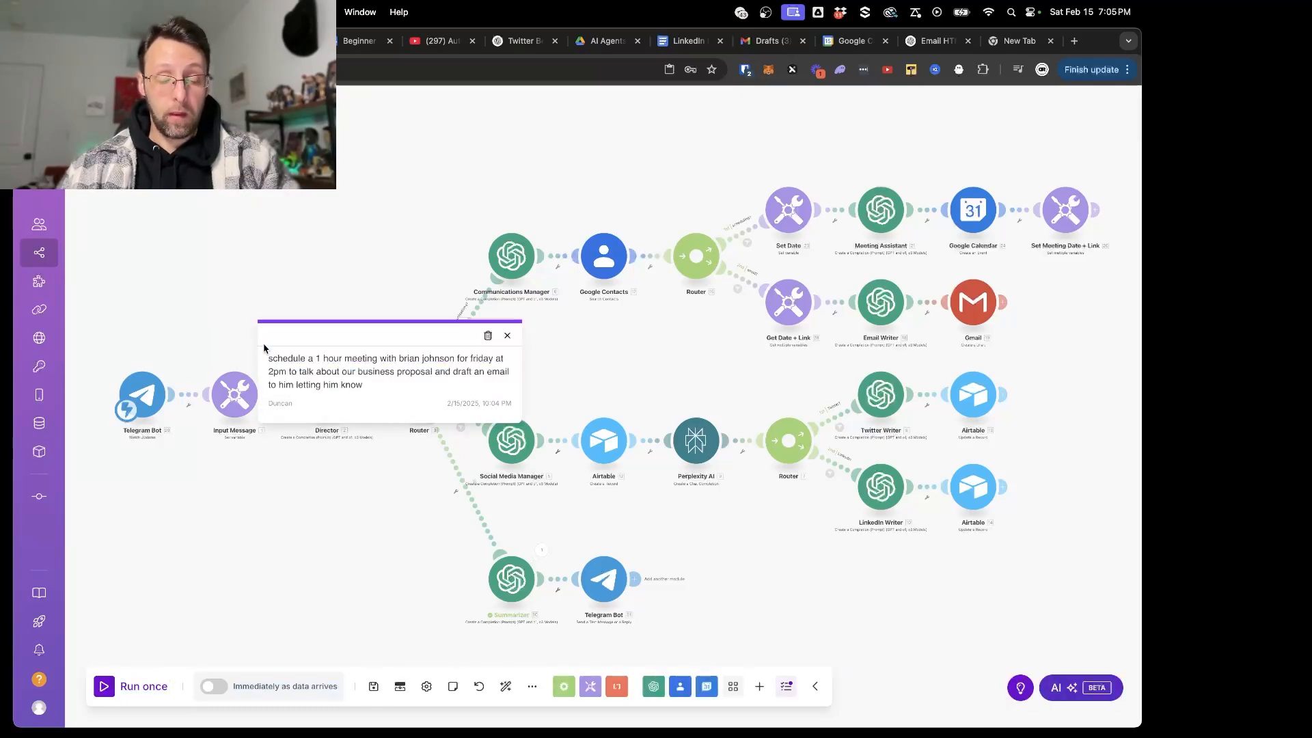
pyautogui.click(294, 489)
# - Switch to Google Calendar, delete the leftover 2–3pm test events on Friday, February 21, and close the unused New Tab
pyautogui.click(863, 42)
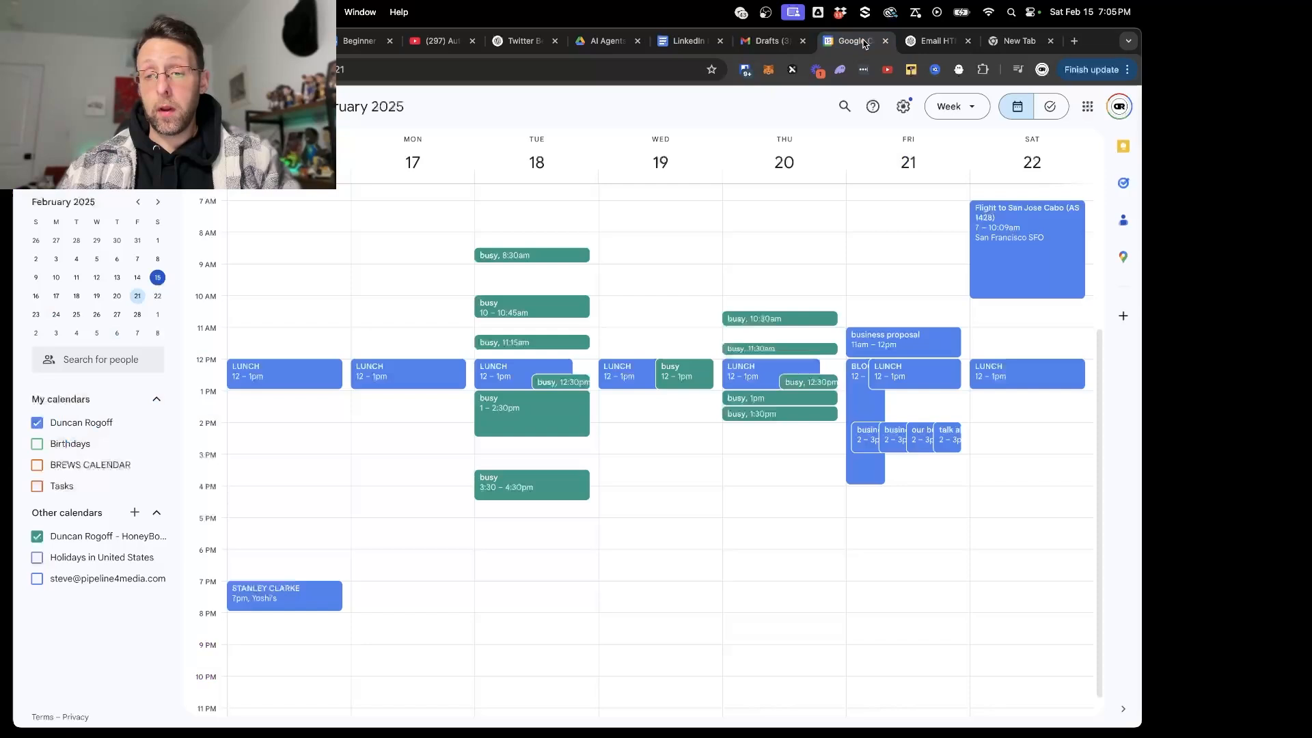
pyautogui.click(944, 443)
pyautogui.click(735, 335)
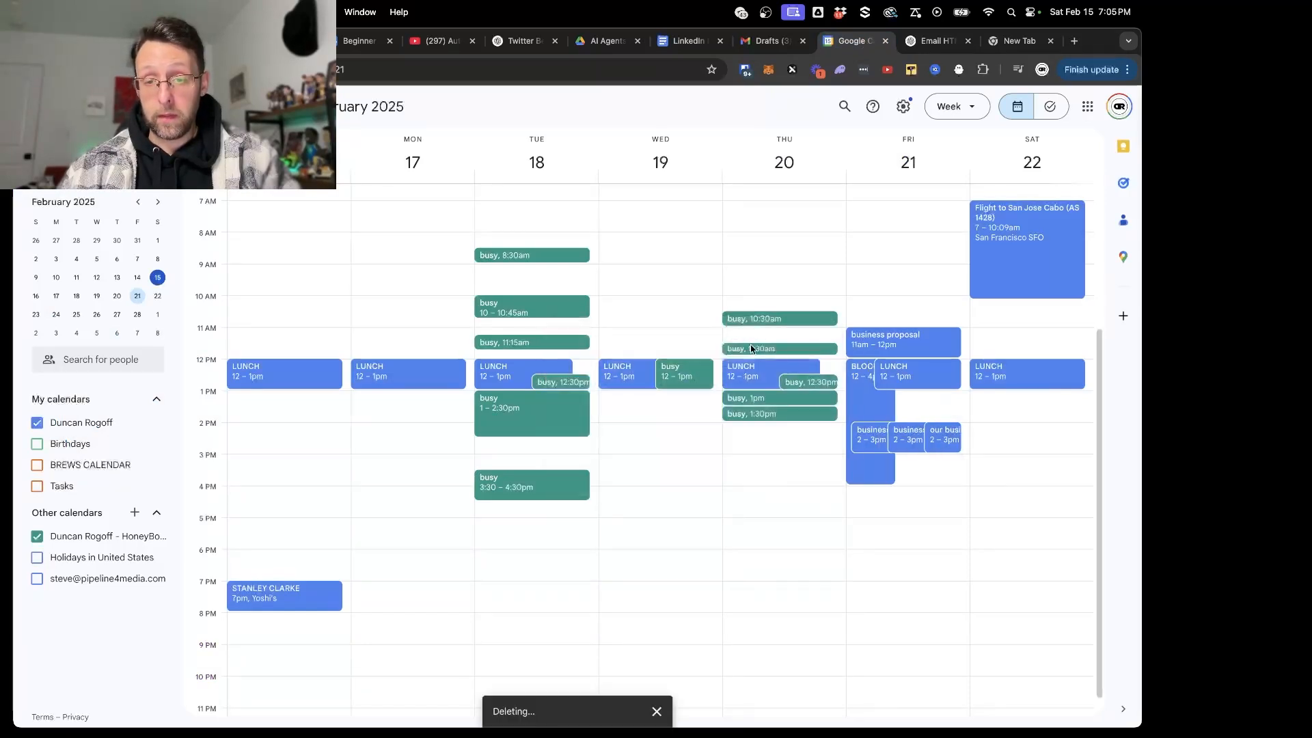
pyautogui.click(736, 335)
pyautogui.click(1050, 41)
# - Switch to Gmail and delete the three old business proposal drafts
pyautogui.click(765, 41)
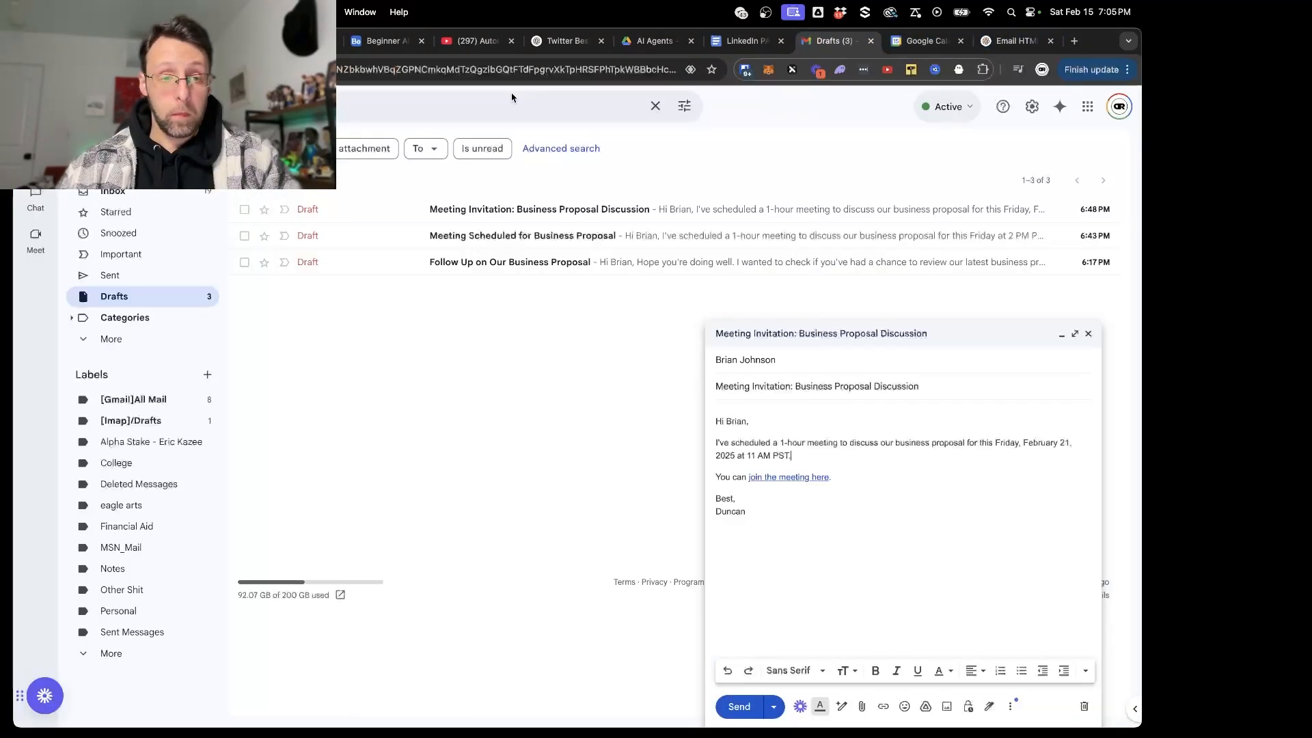
pyautogui.click(244, 209)
pyautogui.click(244, 236)
pyautogui.click(244, 262)
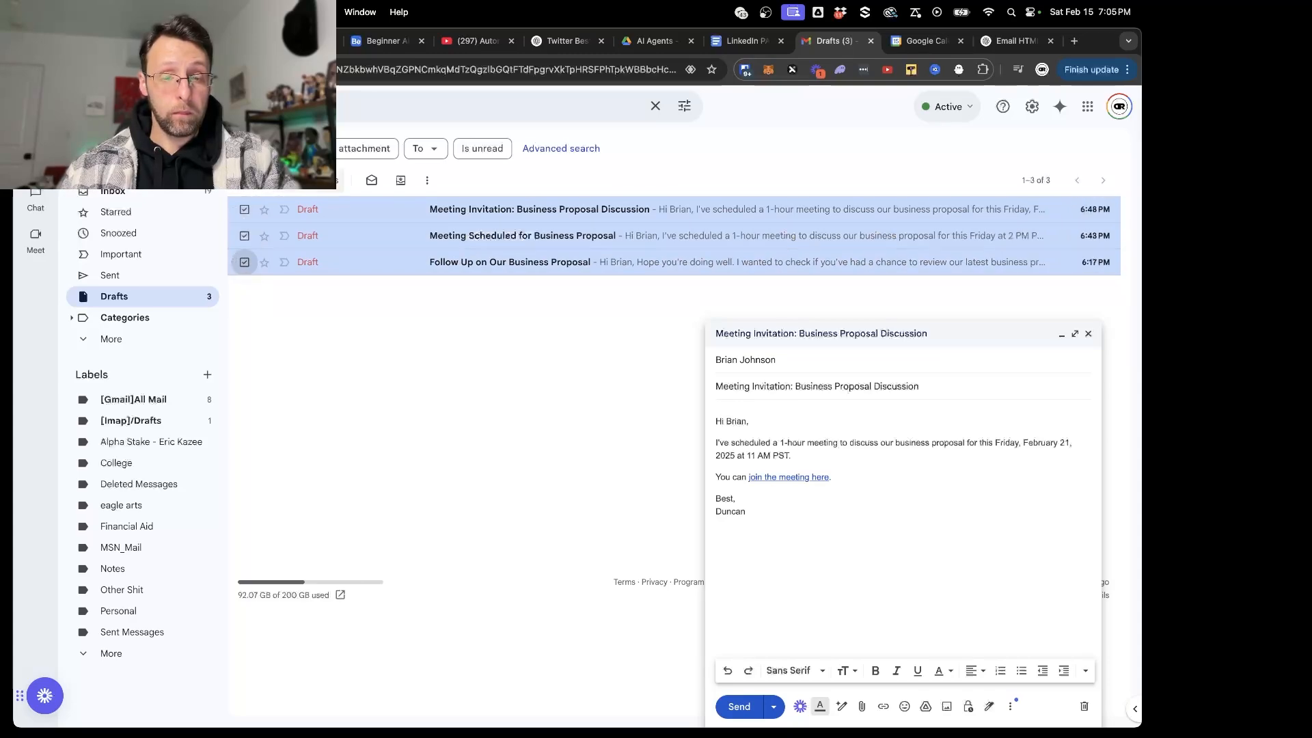
pyautogui.click(308, 180)
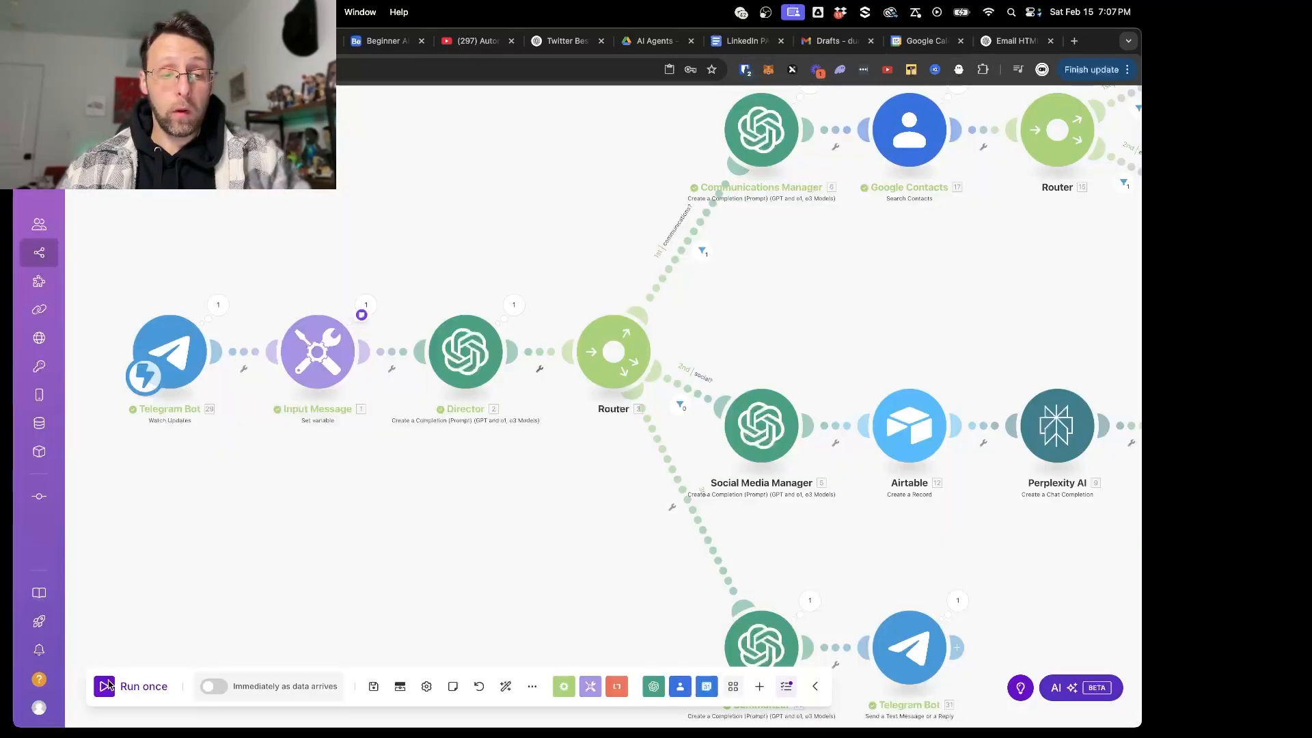
# - Run the scenario once, send the copied meeting request to beginneragentbot in Telegram, and return to the scenario
pyautogui.click(110, 684)
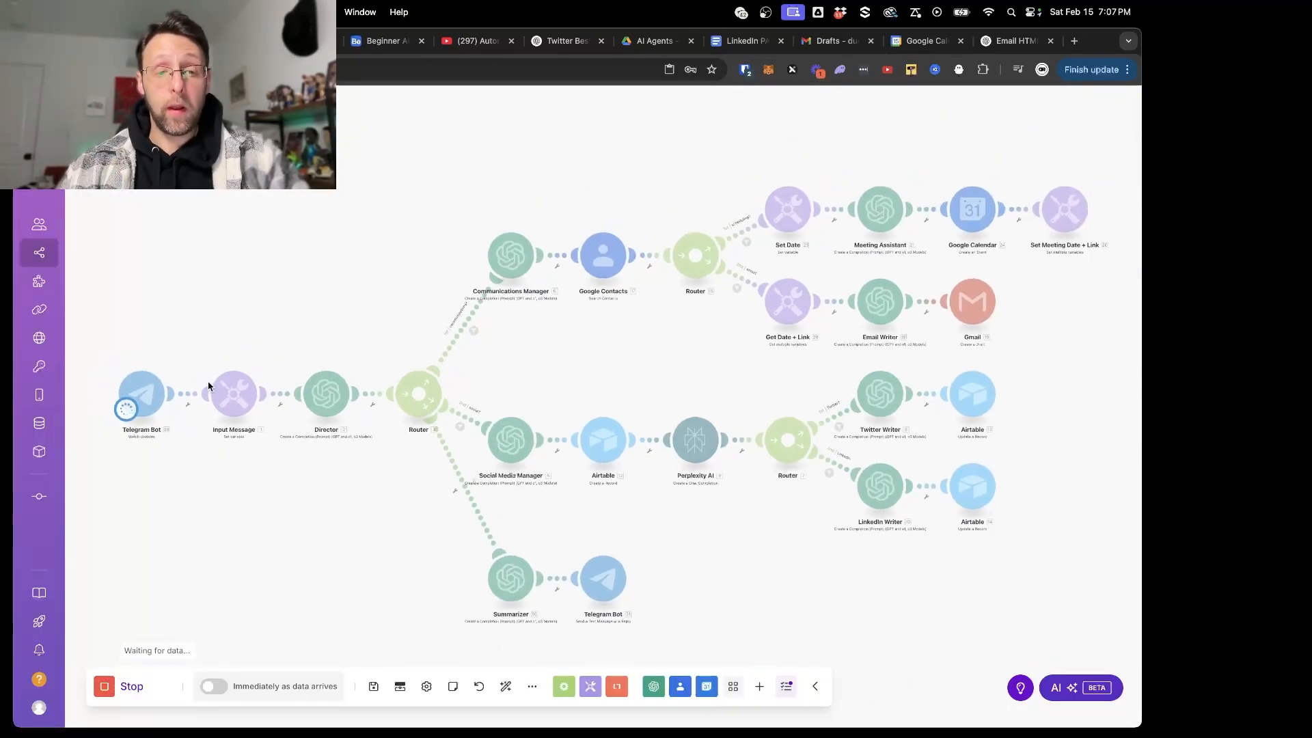
pyautogui.press('super+Tab')
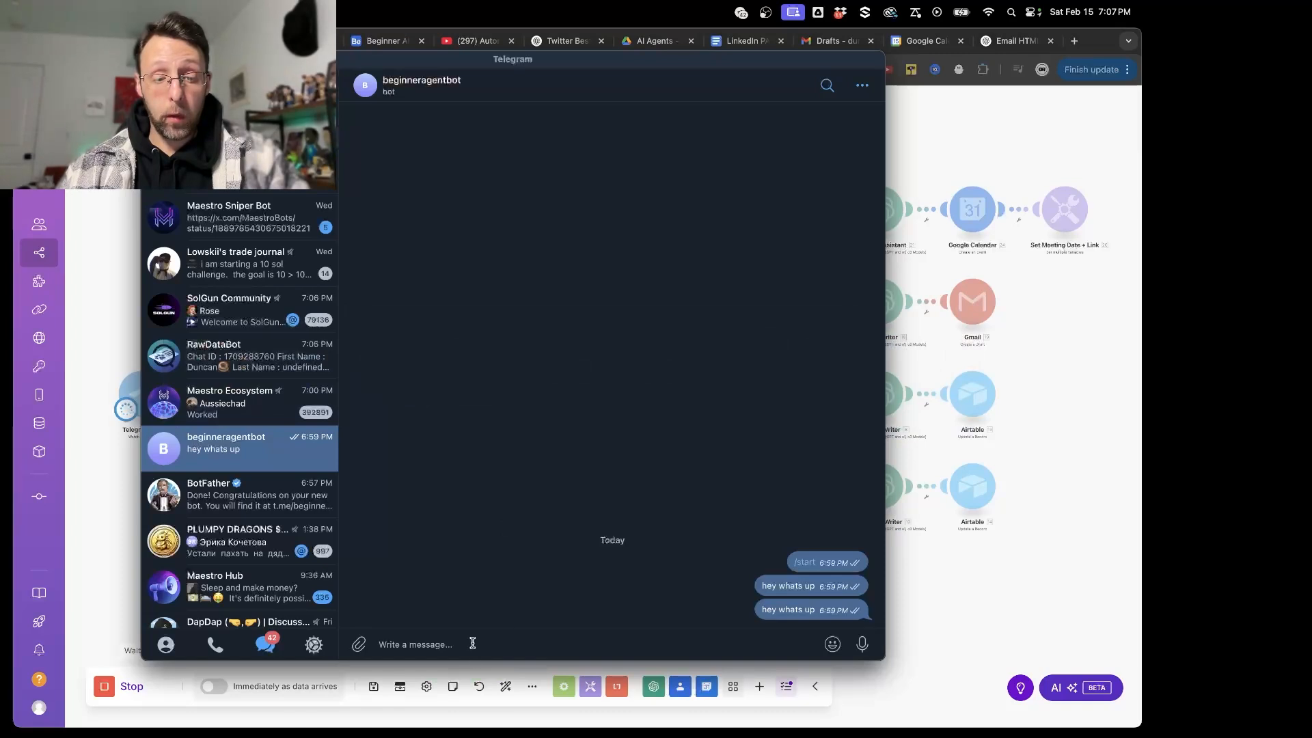
pyautogui.press('super+v')
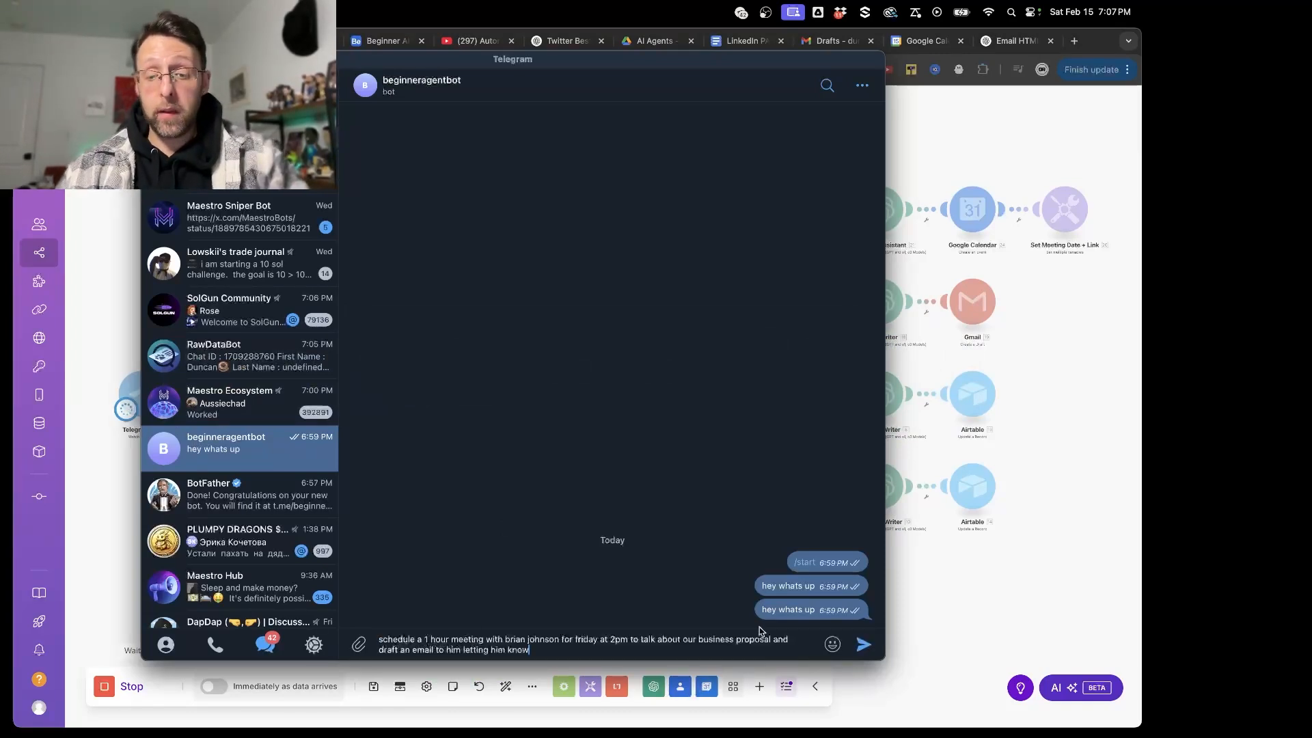
pyautogui.press('Return')
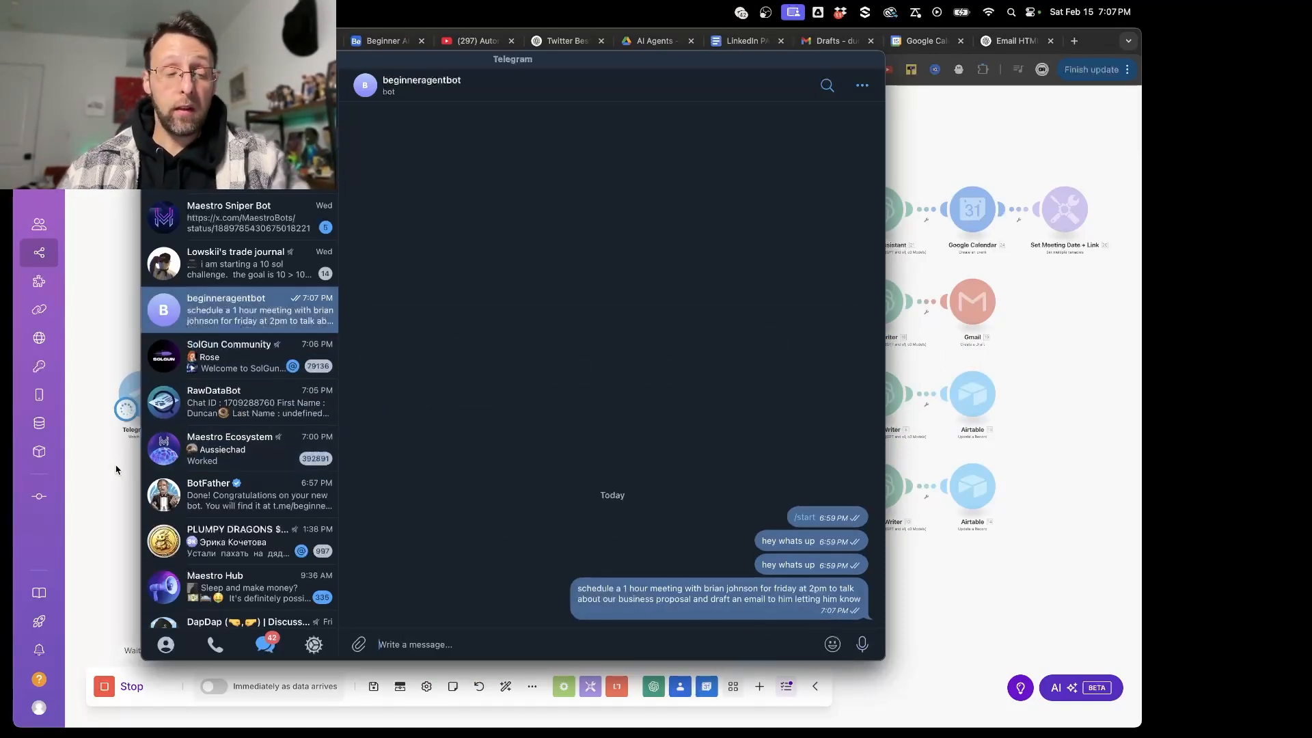
pyautogui.click(117, 470)
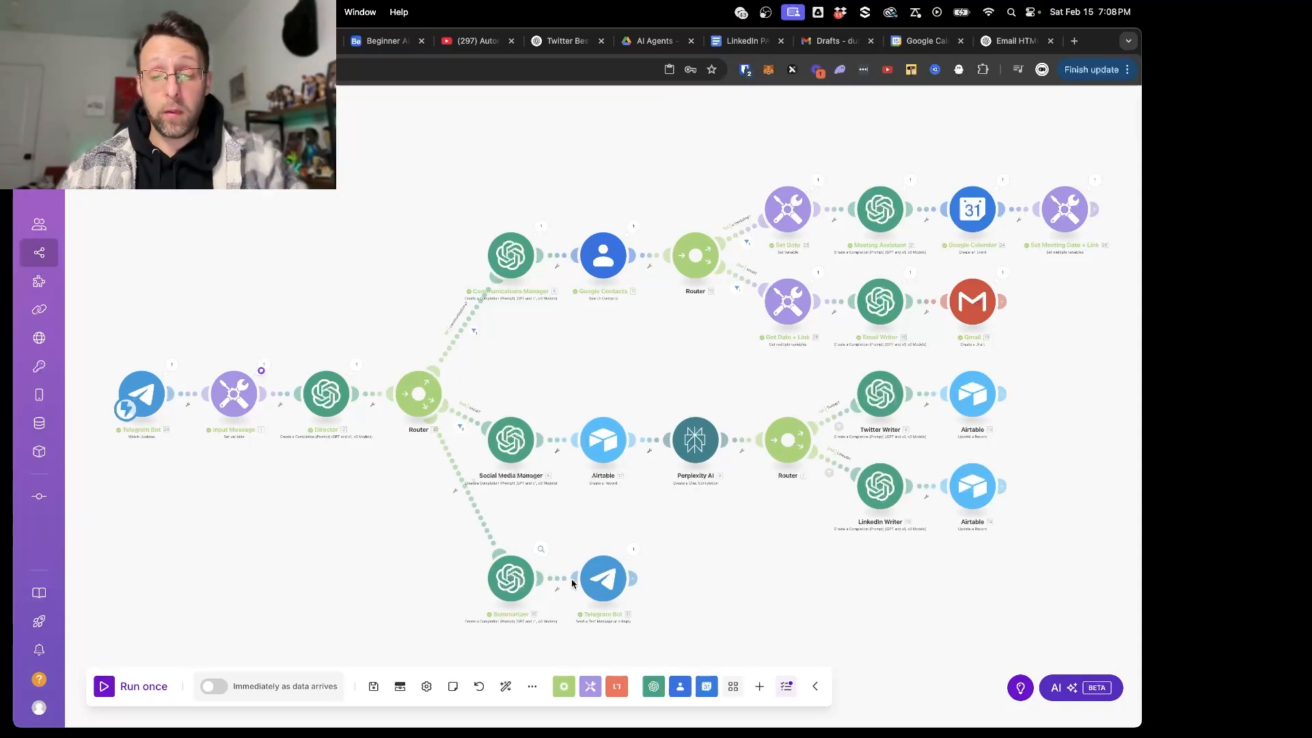
# - Read the summary reply from beginneragentbot in Telegram and return to the scenario
pyautogui.press('super+Tab')
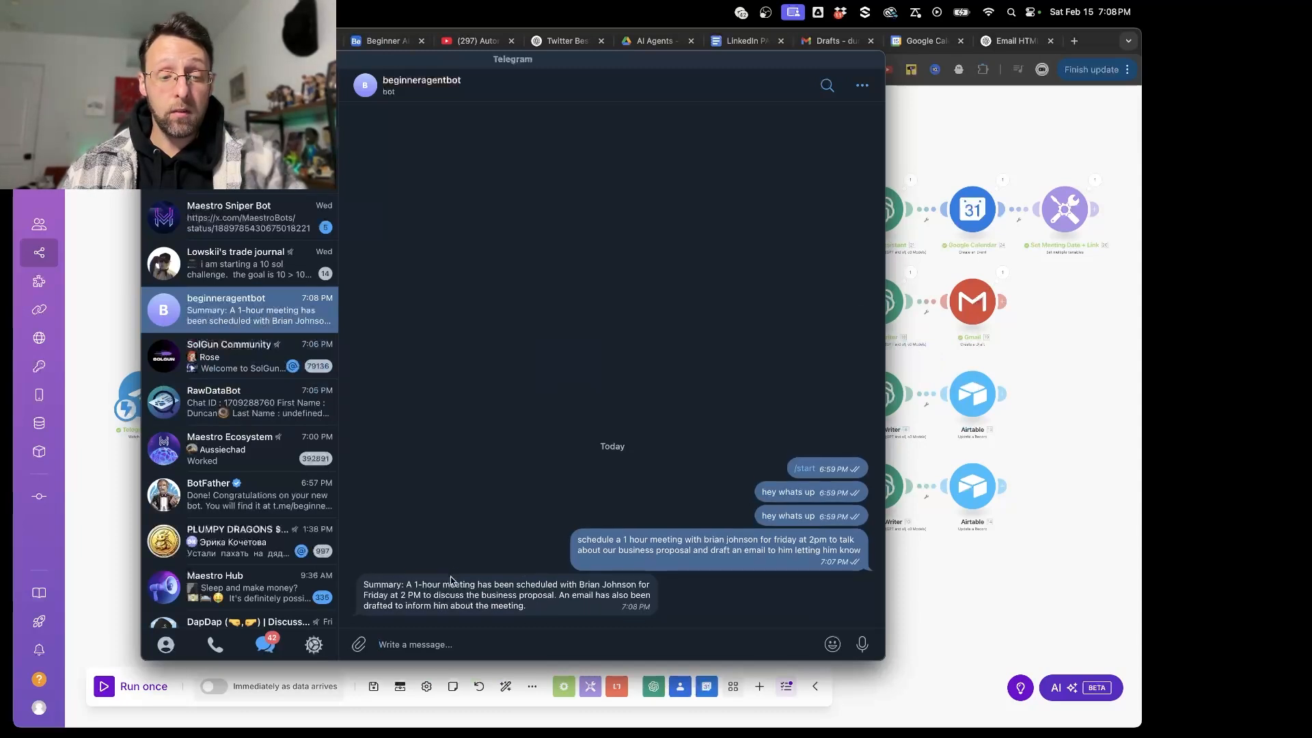
pyautogui.moveTo(524, 589); pyautogui.dragTo(618, 612)
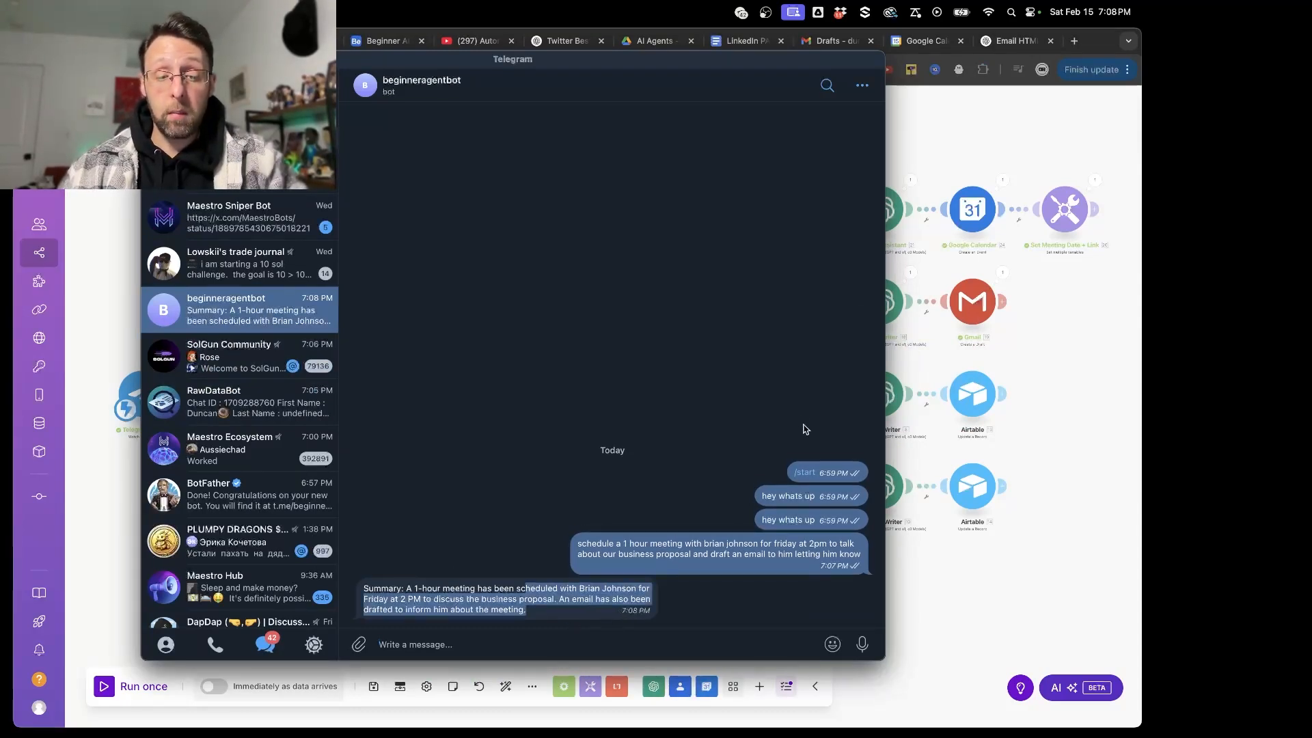
pyautogui.click(993, 139)
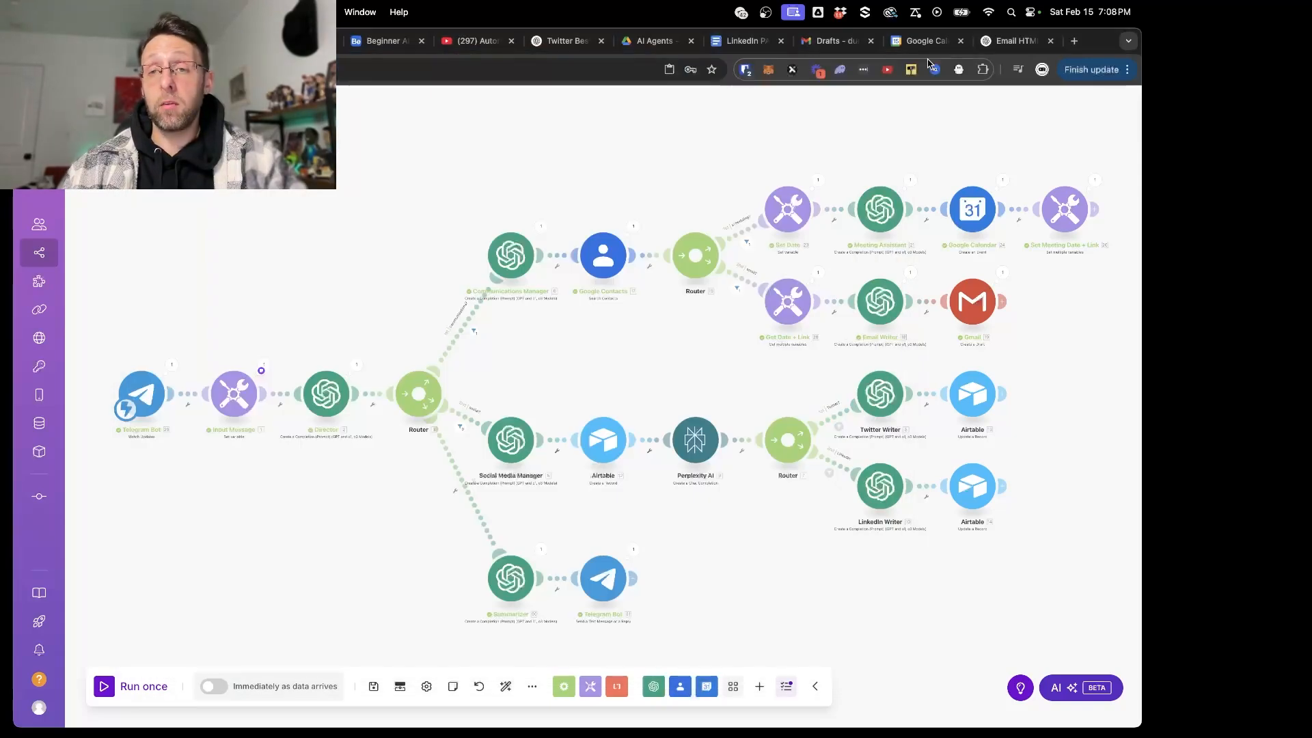
# - Switch to Google Calendar, open the business proposal event on Friday, February 21 at 2:00–3:00pm and delete it
pyautogui.click(927, 41)
pyautogui.click(931, 441)
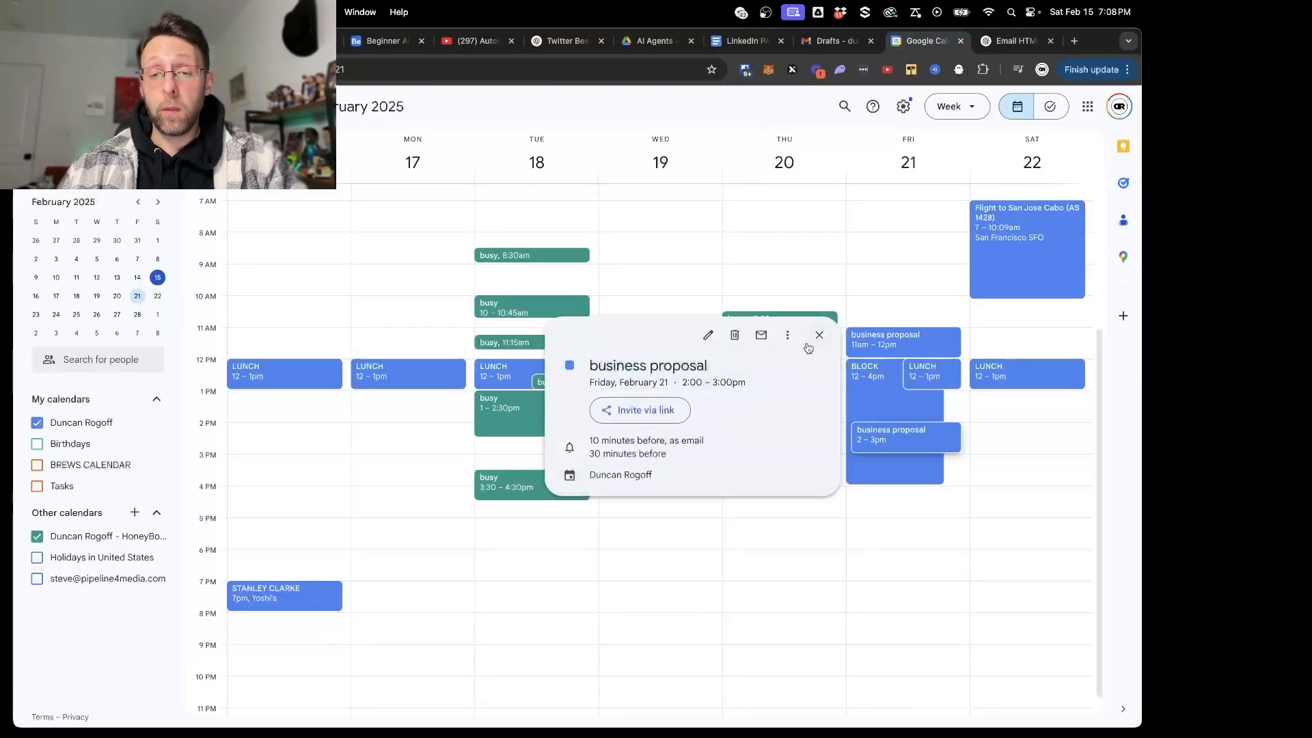
pyautogui.click(736, 335)
# - Switch to Gmail, refresh the Drafts list and open the Meeting Invitation: Business Proposal Discussion draft to review it
pyautogui.hotkey('ctrl', 'shift', 'Tab')
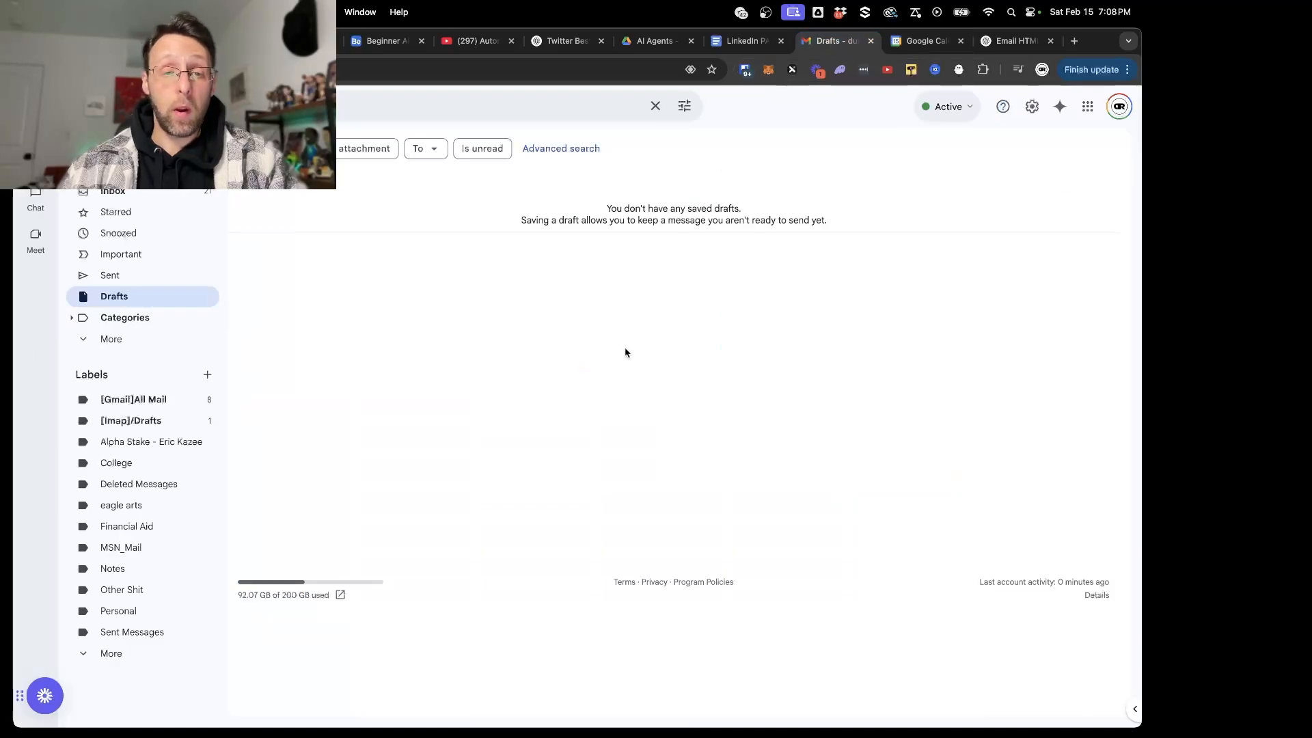
pyautogui.click(126, 296)
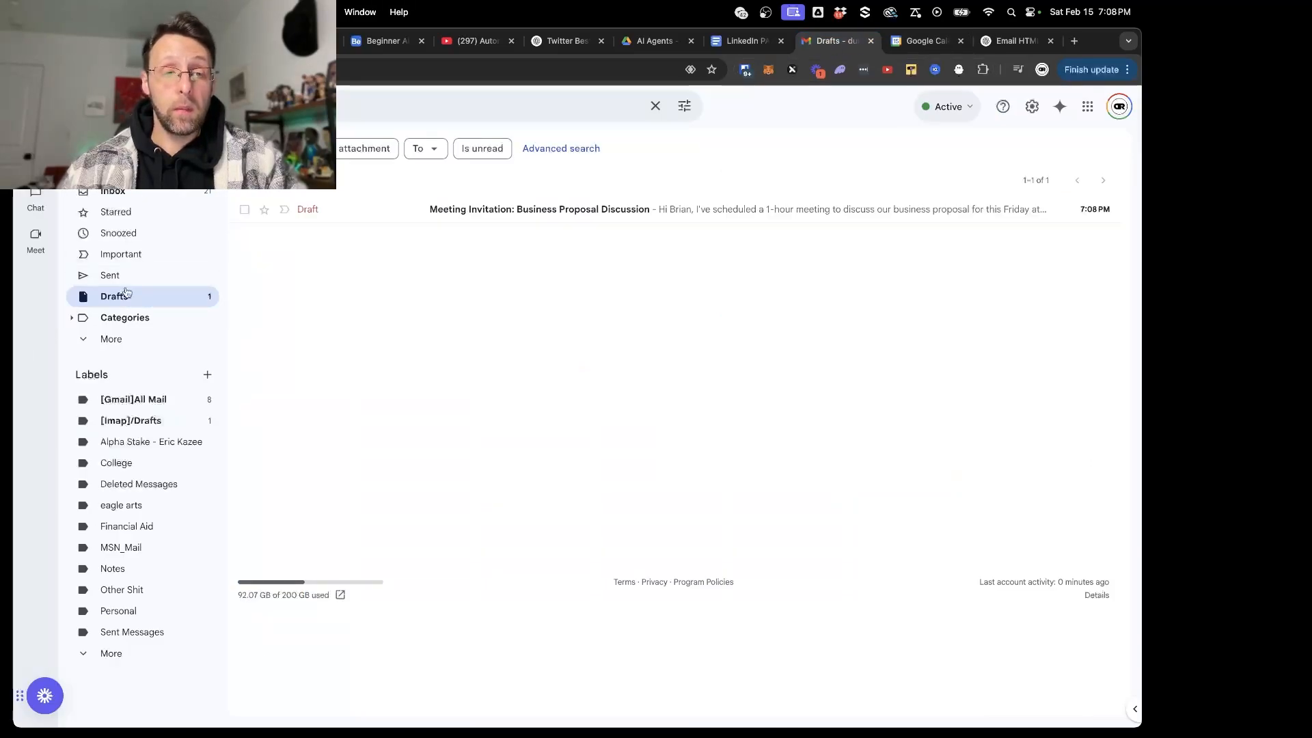
pyautogui.click(455, 214)
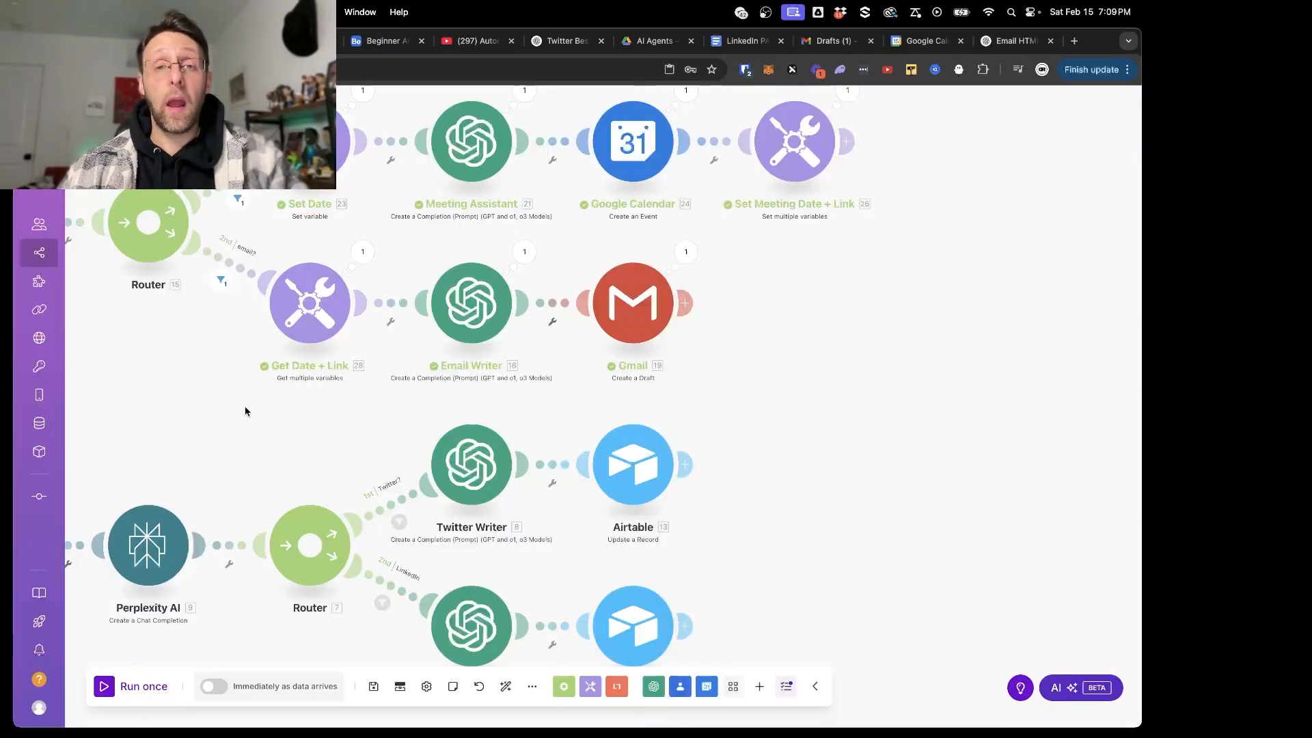
# - Show the advanced settings of the Google Calendar Create an Event module and add an attendee item
pyautogui.click(640, 151)
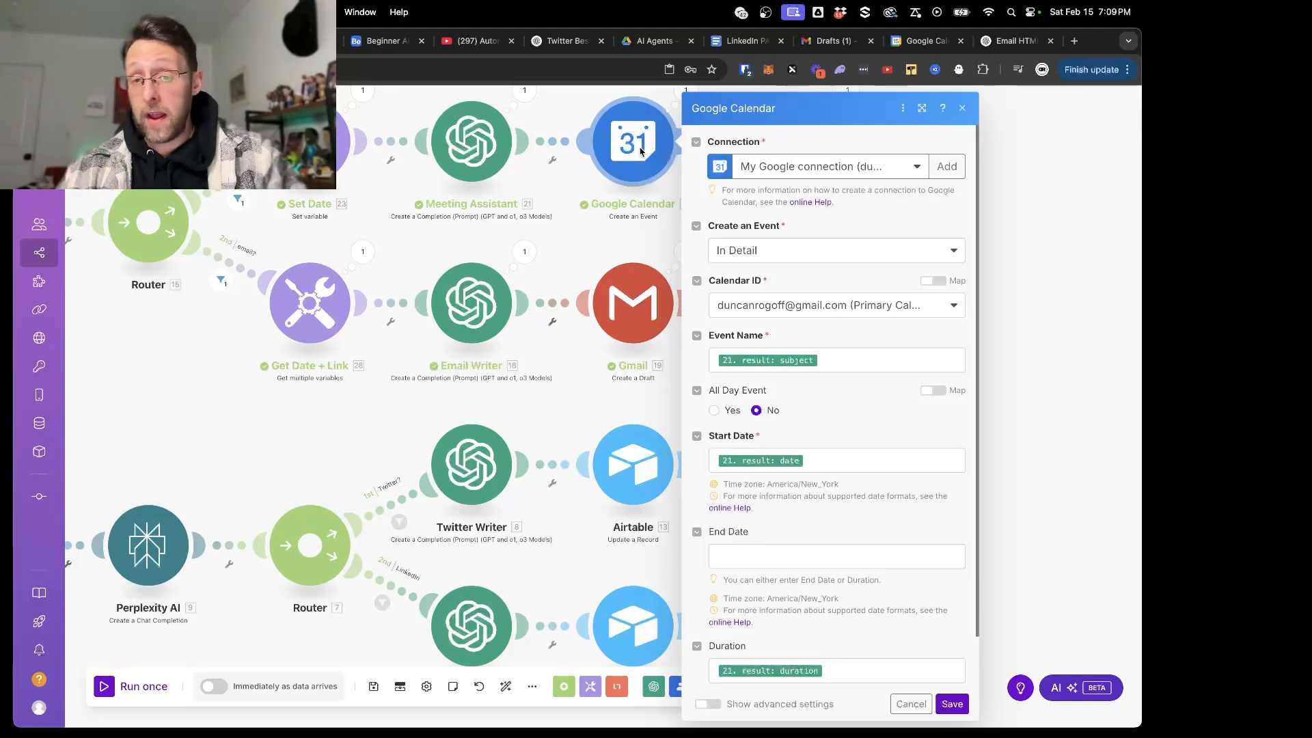
pyautogui.scroll(-1, 702, 431)
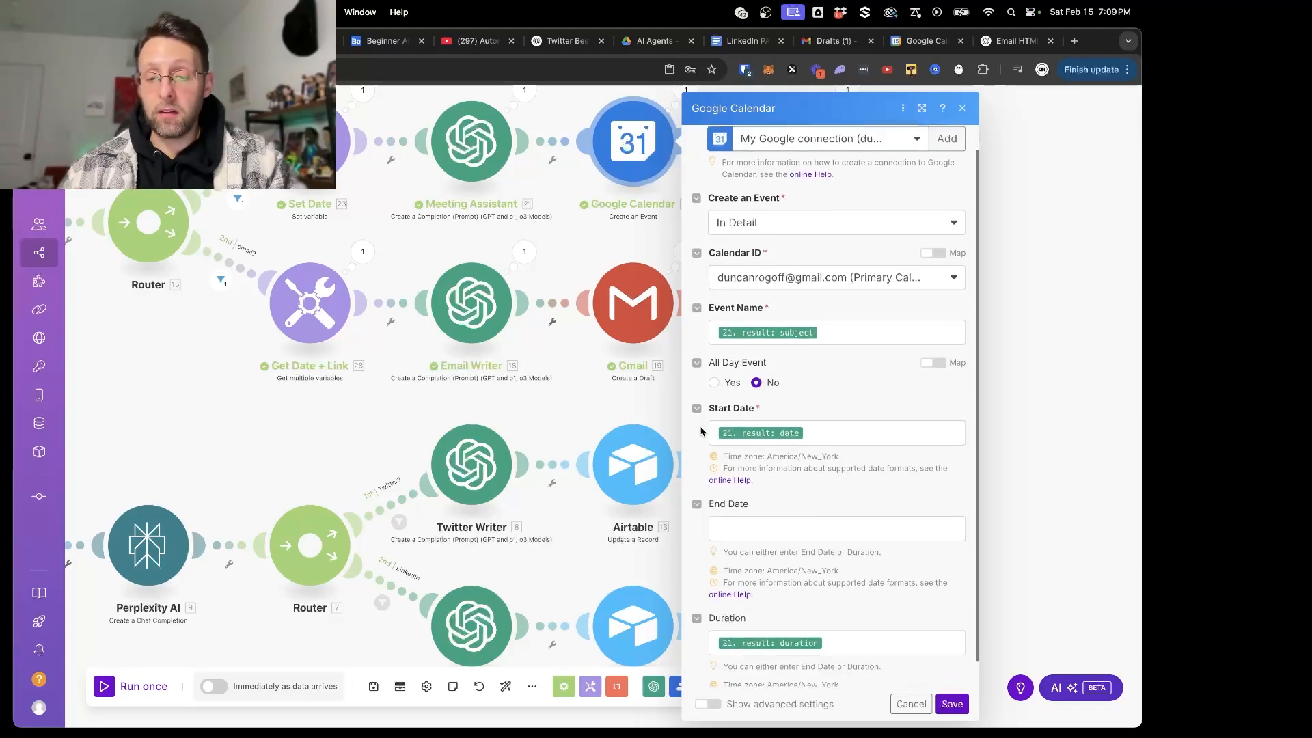
pyautogui.click(708, 704)
pyautogui.scroll(-10, 714, 574)
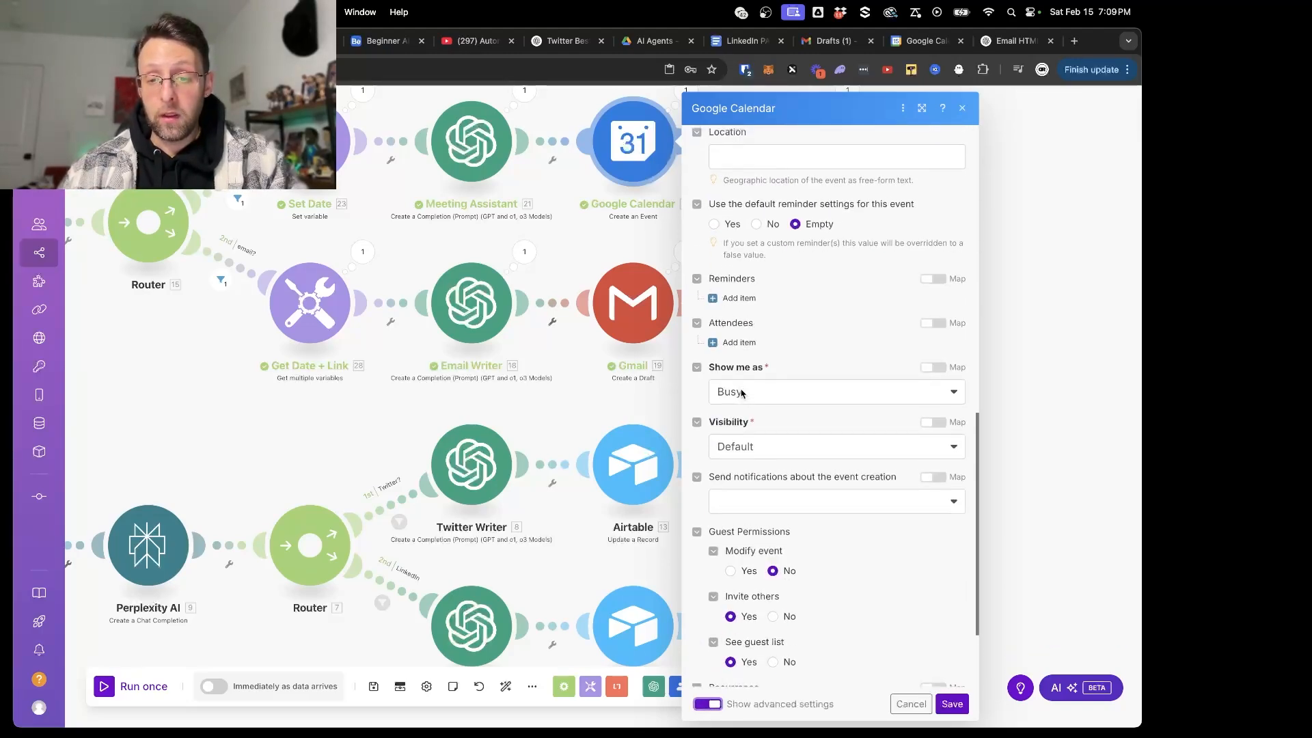
pyautogui.click(739, 339)
# - Map the attendee's name to the contactName result of the Communications Manager module
pyautogui.click(796, 384)
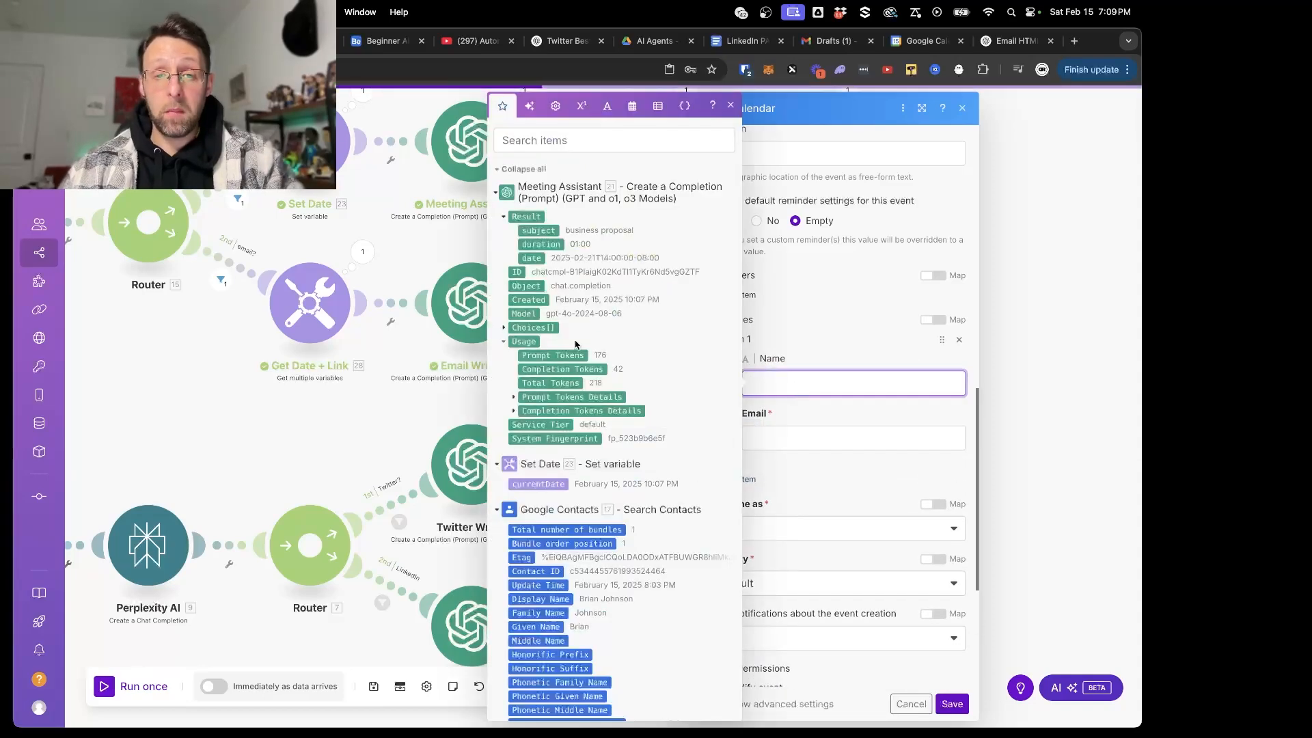
pyautogui.scroll(-10, 575, 344)
pyautogui.scroll(1, 560, 308)
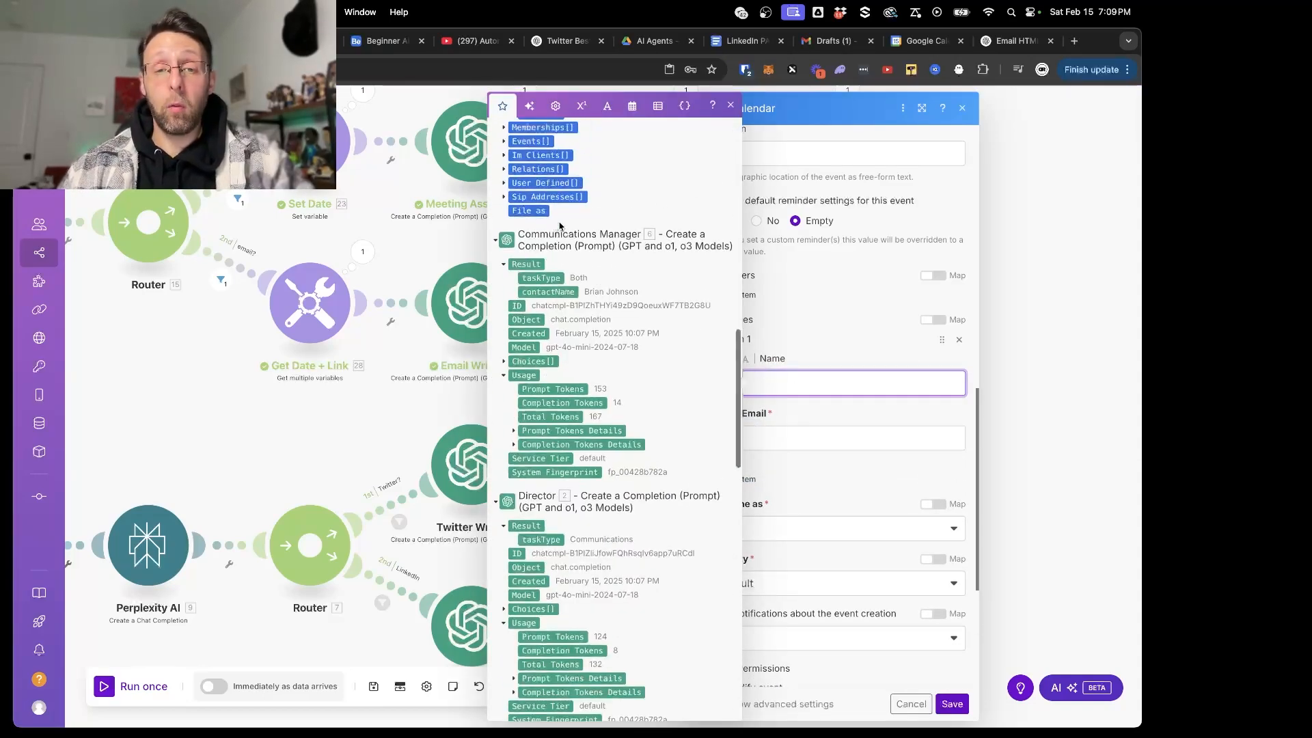
pyautogui.click(557, 292)
# - Map the attendee's email to the Email Addresses Value from the Google Contacts Search Contacts module
pyautogui.click(797, 441)
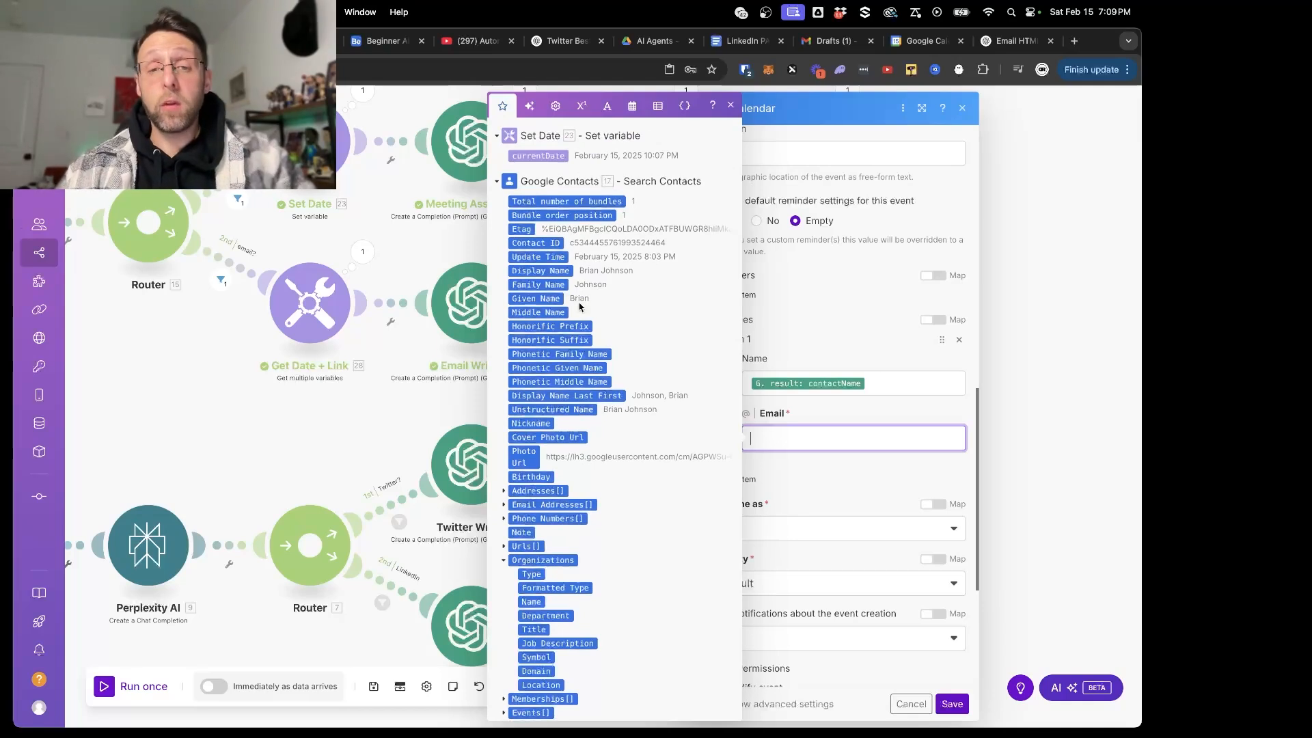
pyautogui.scroll(-2, 579, 306)
pyautogui.click(505, 419)
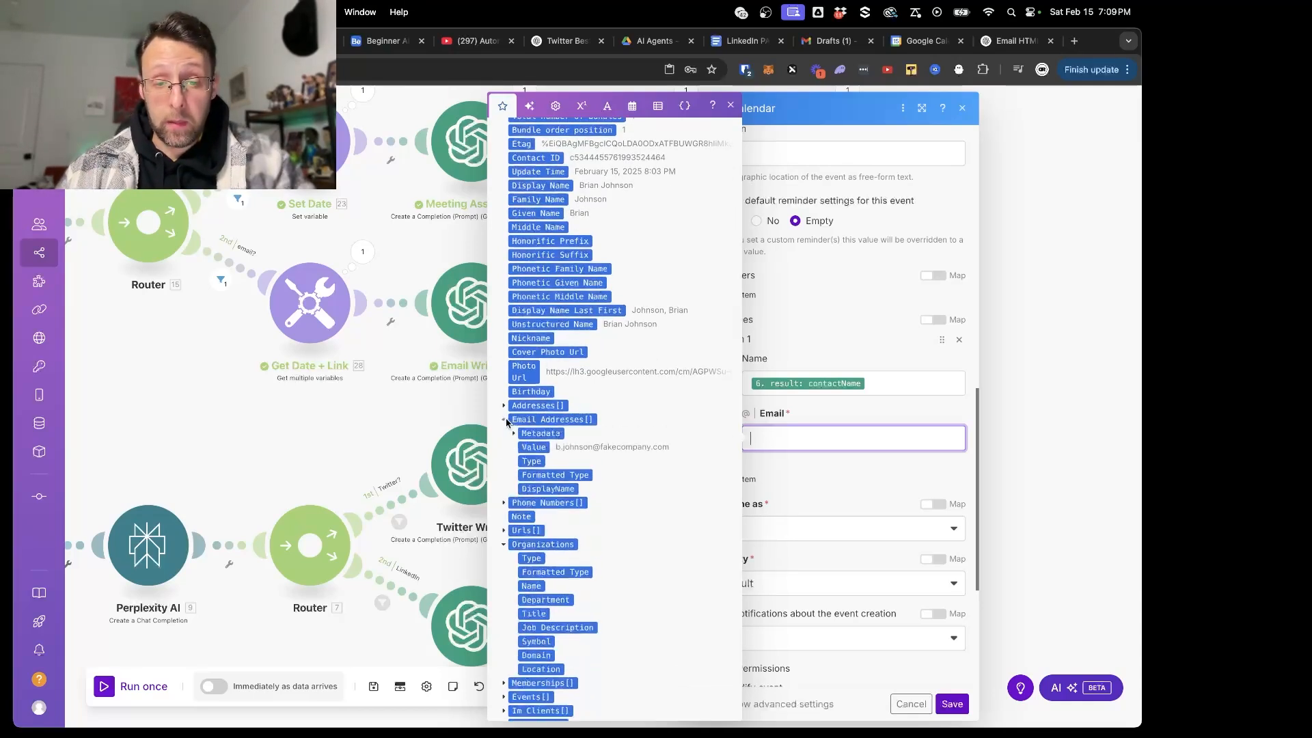
pyautogui.click(537, 447)
pyautogui.click(865, 488)
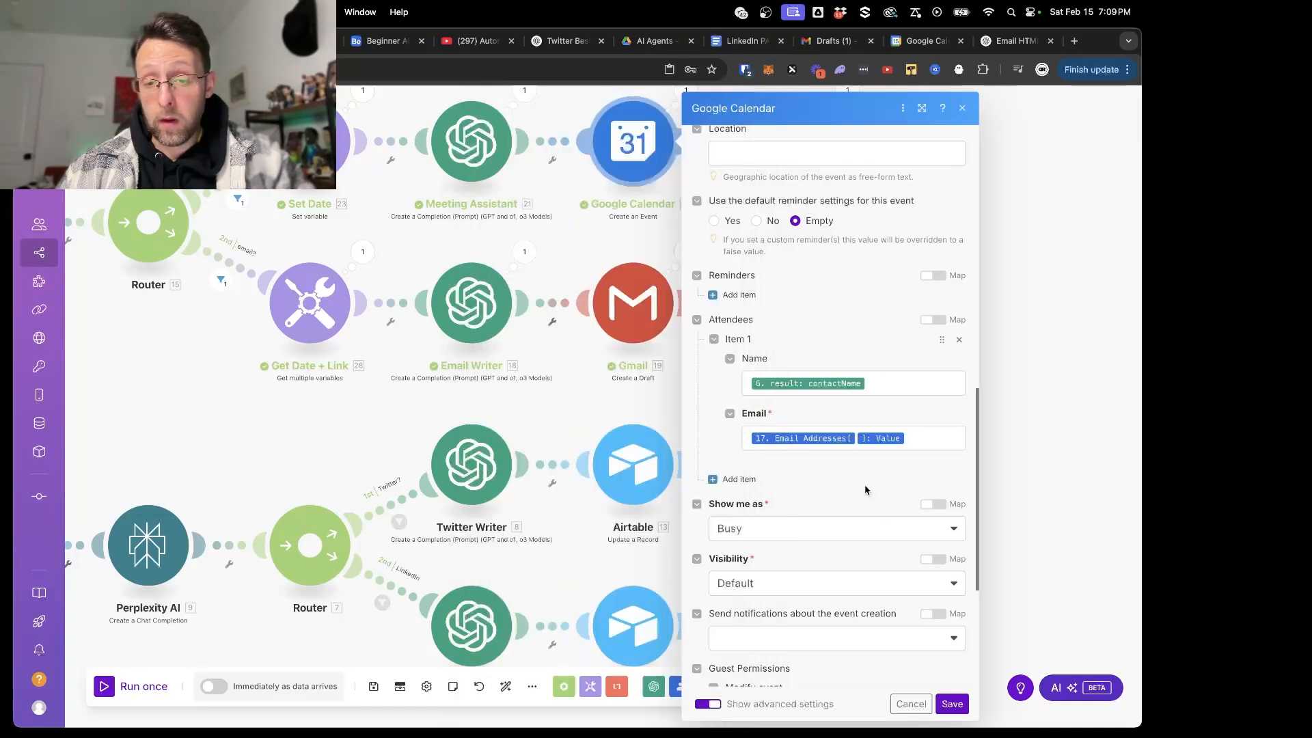
# - Check the remaining event options, then save the Google Calendar module settings and the scenario
pyautogui.scroll(-3, 864, 485)
pyautogui.scroll(-2, 867, 513)
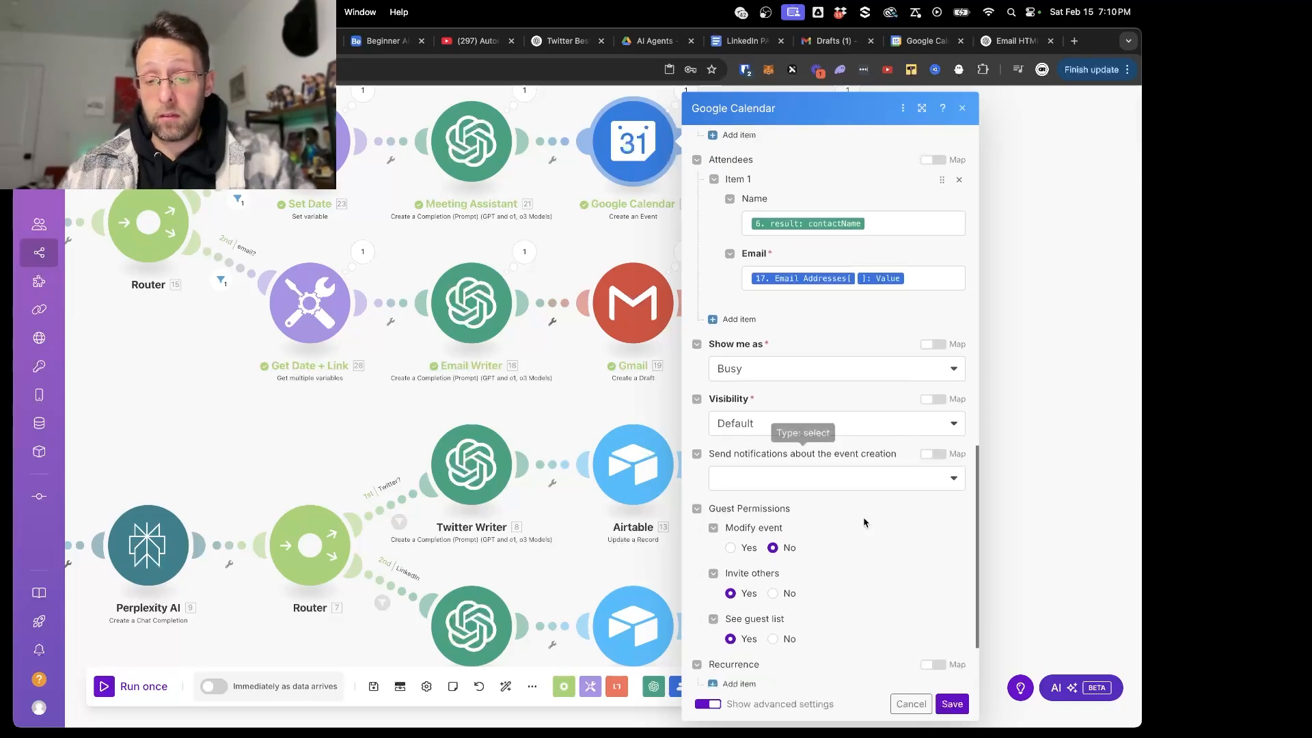
pyautogui.click(952, 704)
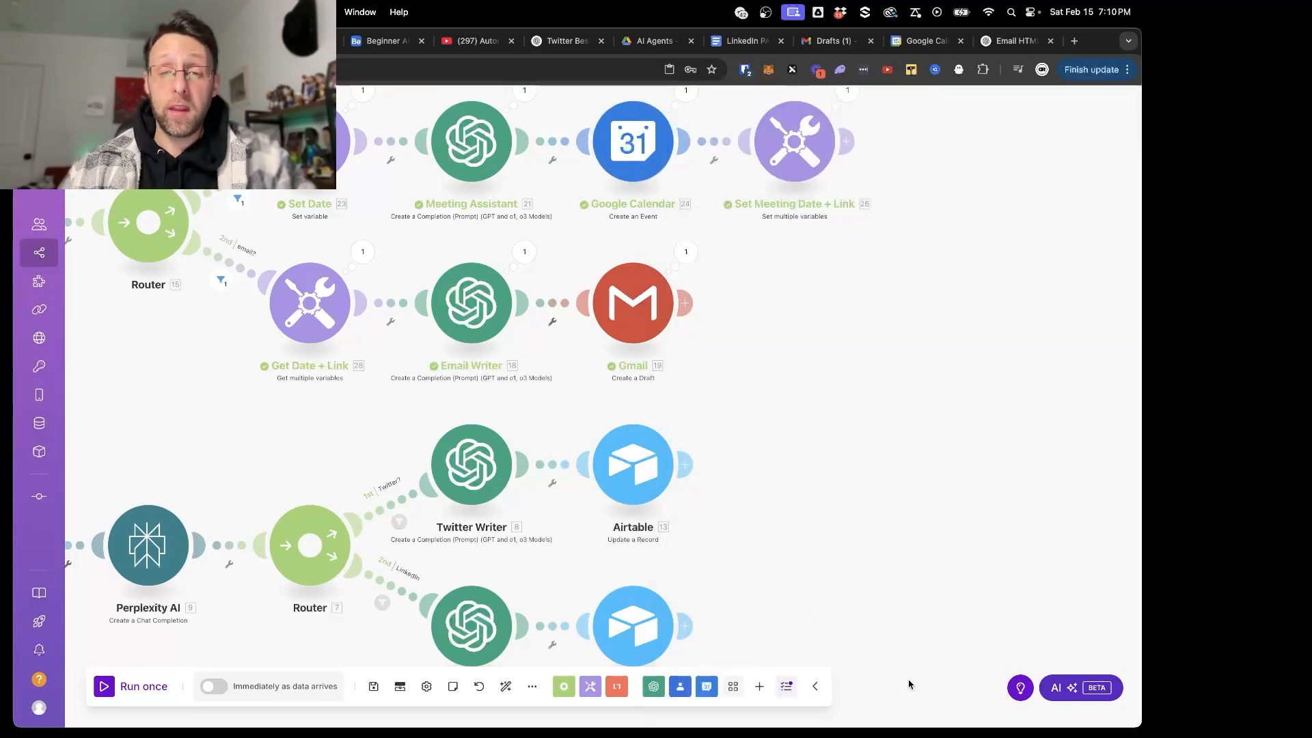
pyautogui.click(373, 686)
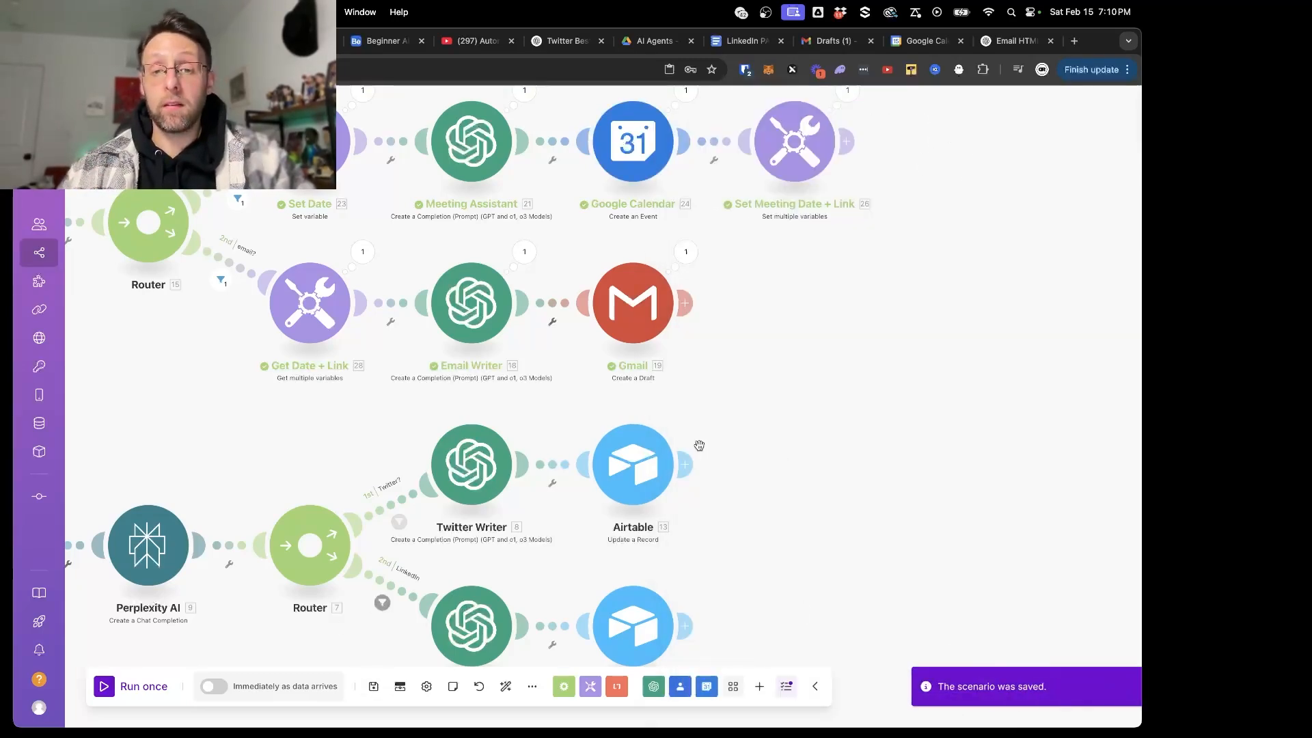
pyautogui.scroll(-5, 724, 457)
pyautogui.moveTo(442, 282); pyautogui.dragTo(521, 170)
pyautogui.scroll(3, 519, 171)
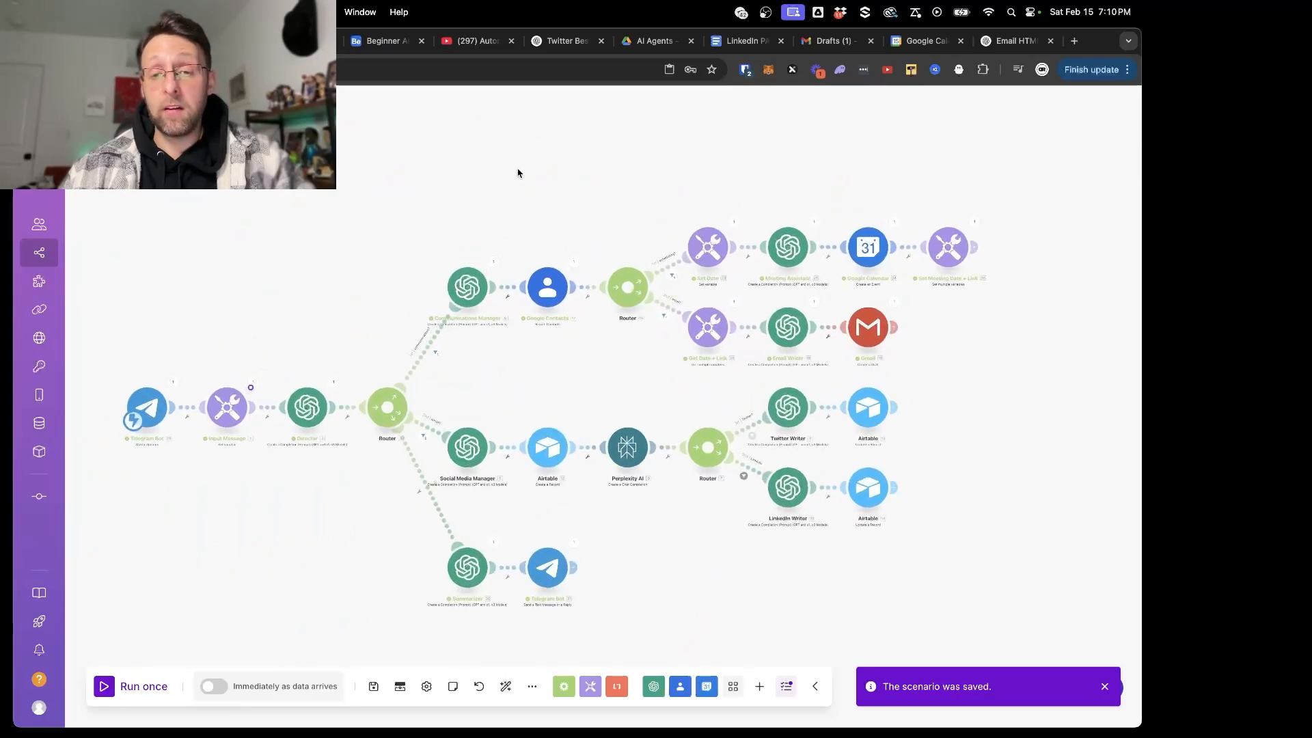